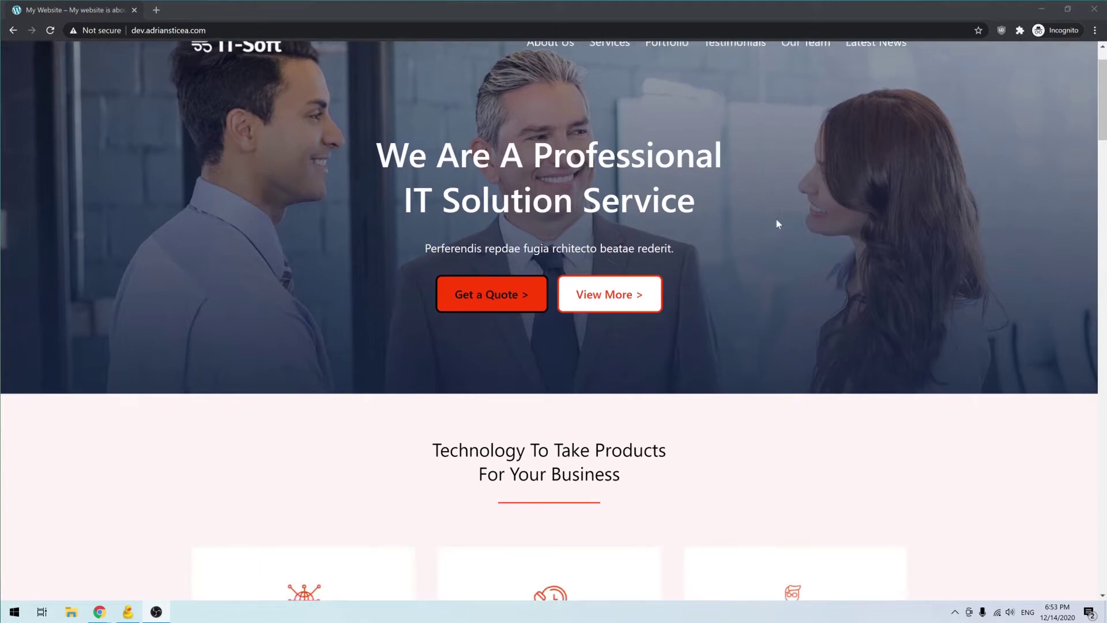
Look through the sections of the finished IT-Soft homepage.
{"action": "scroll", "coordinate": [776, 224], "scroll_direction": "down", "scroll_amount": 20}
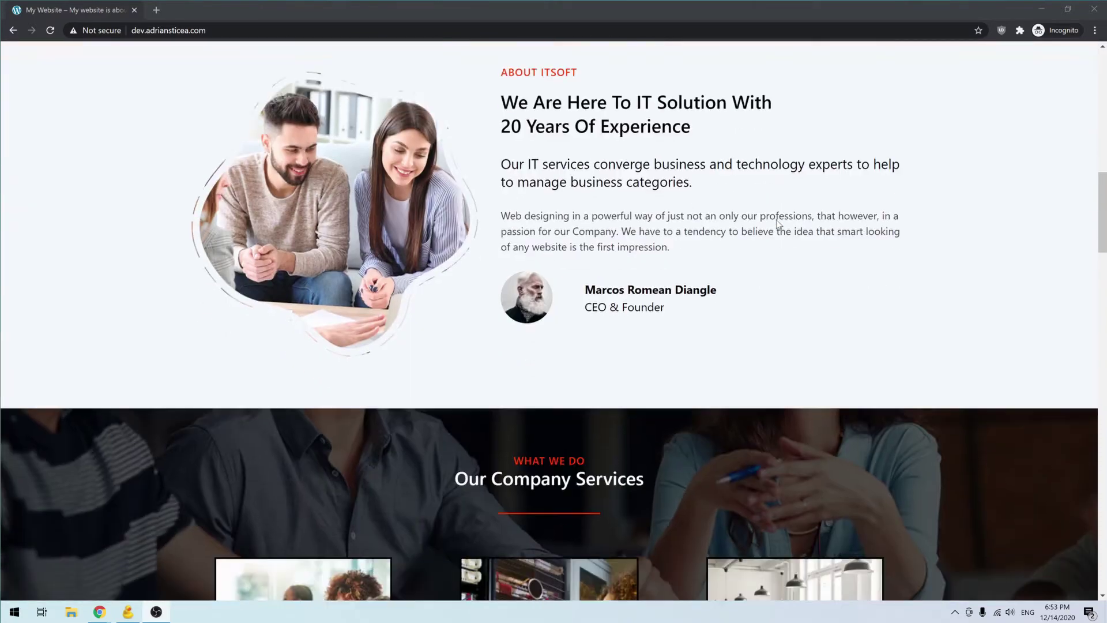
{"action": "scroll", "coordinate": [778, 224], "scroll_direction": "down", "scroll_amount": 20}
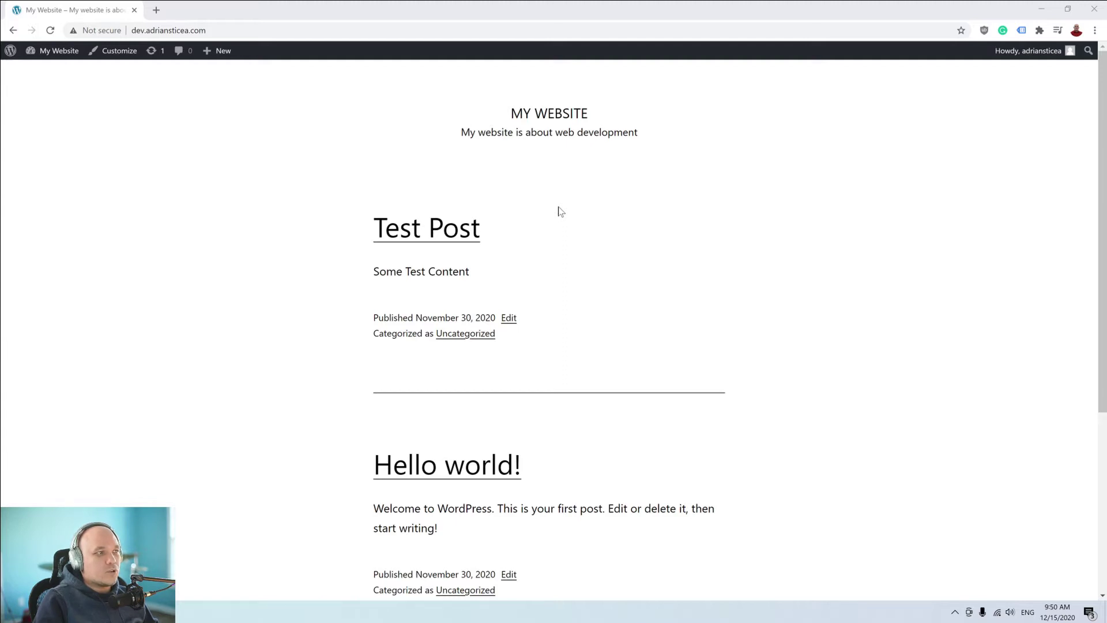
Open the site's admin dashboard and check which of the installed themes is active.
{"action": "left_click", "coordinate": [60, 56]}
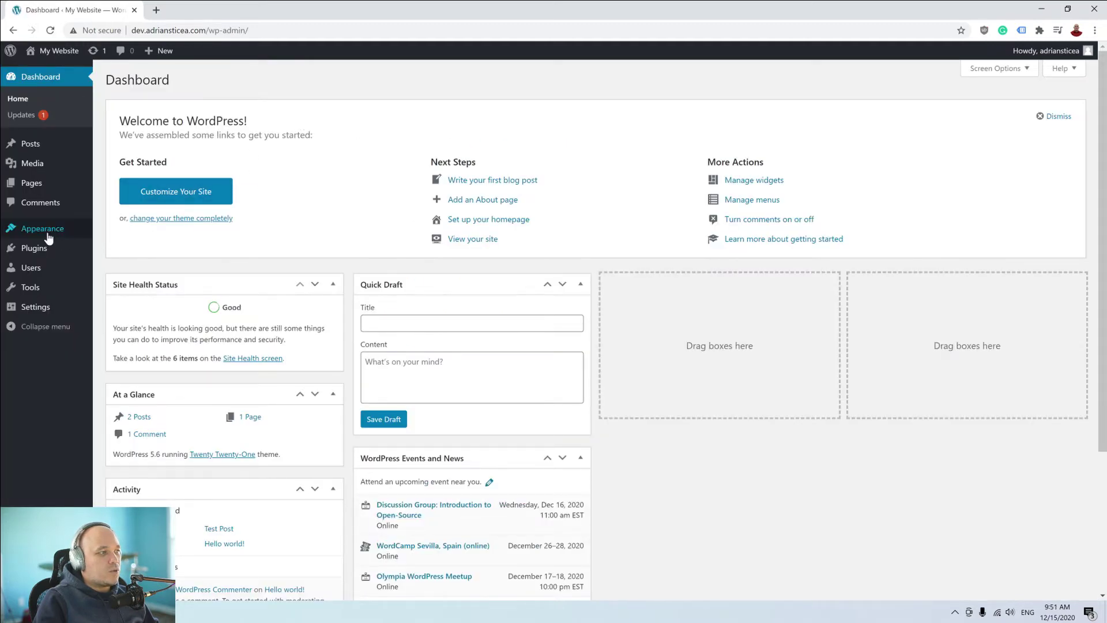
{"action": "mouse_move", "coordinate": [46, 235]}
{"action": "left_click", "coordinate": [118, 231]}
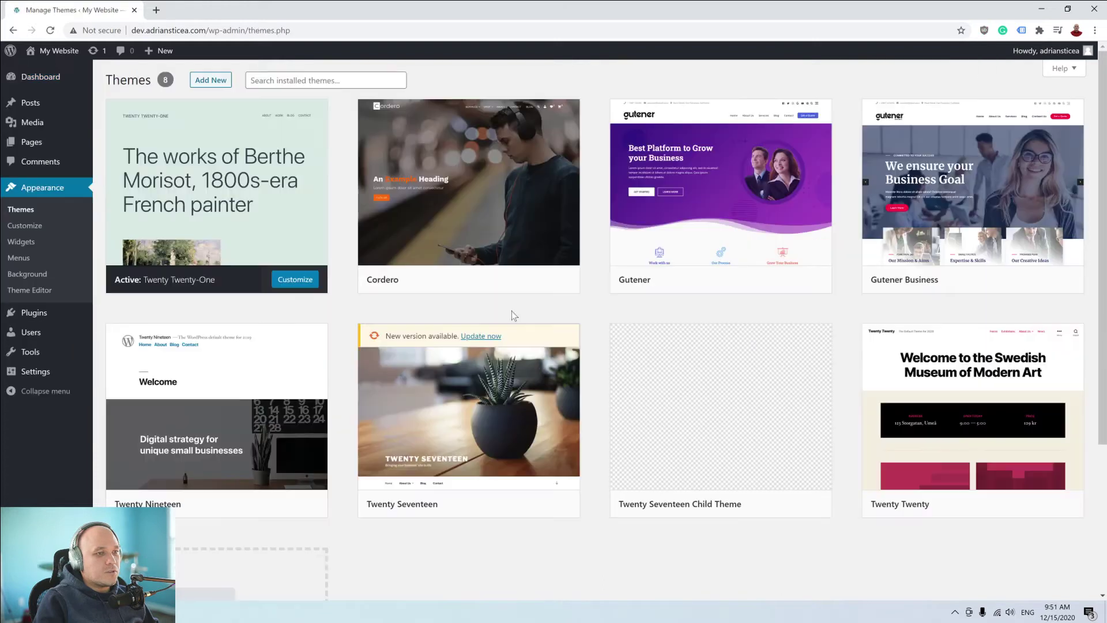
{"action": "mouse_move", "coordinate": [258, 384]}
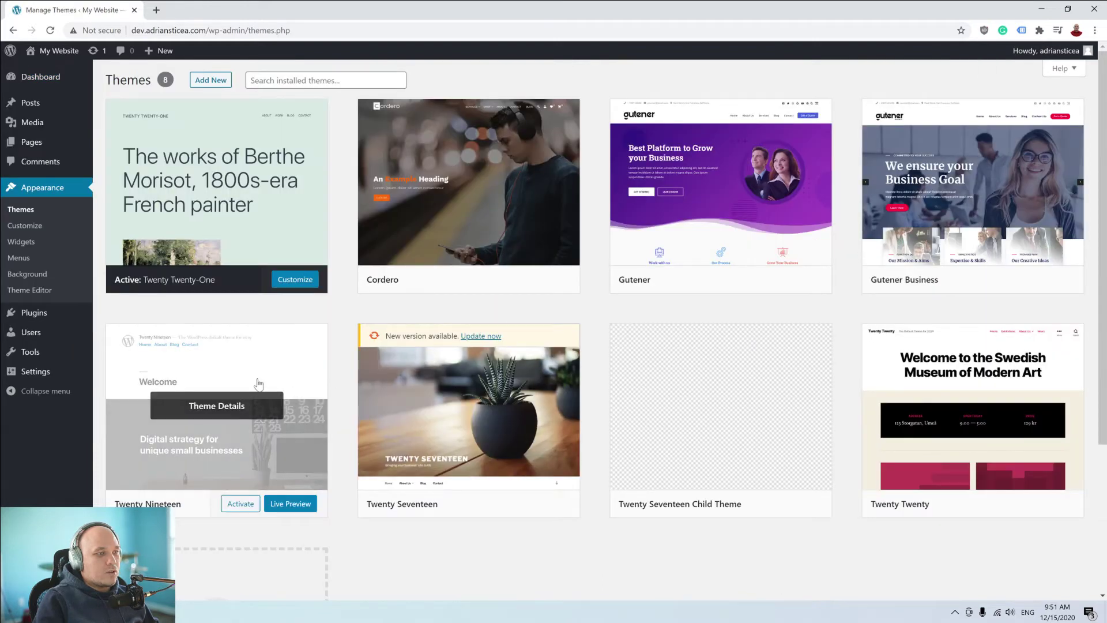
{"action": "mouse_move", "coordinate": [169, 221]}
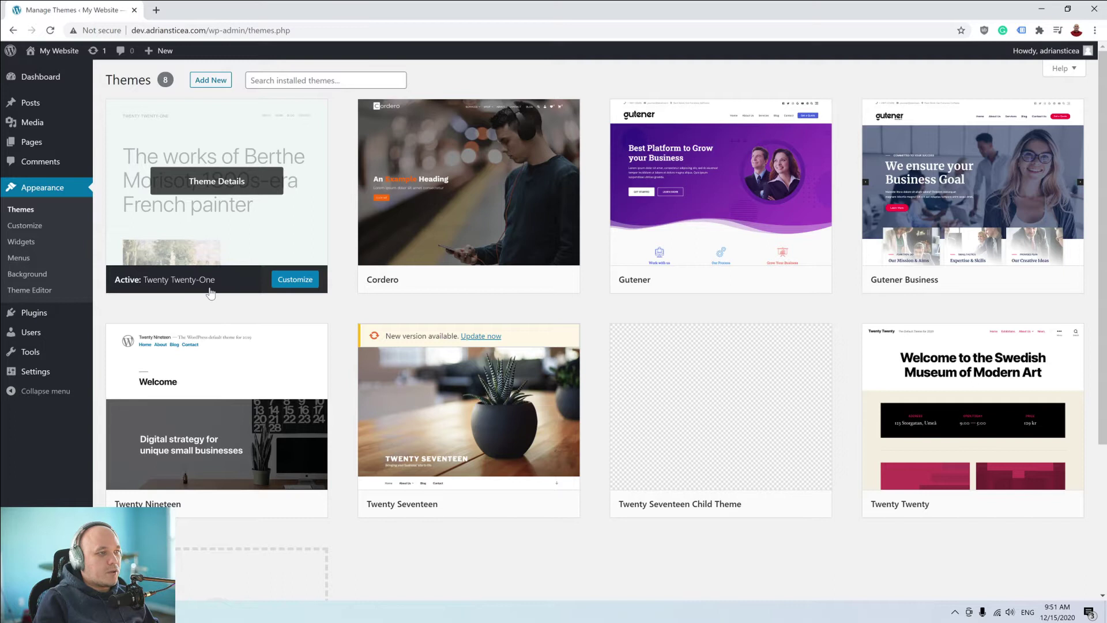
Create a new page titled "Homepage", publish it and return to the pages list.
{"action": "mouse_move", "coordinate": [31, 144]}
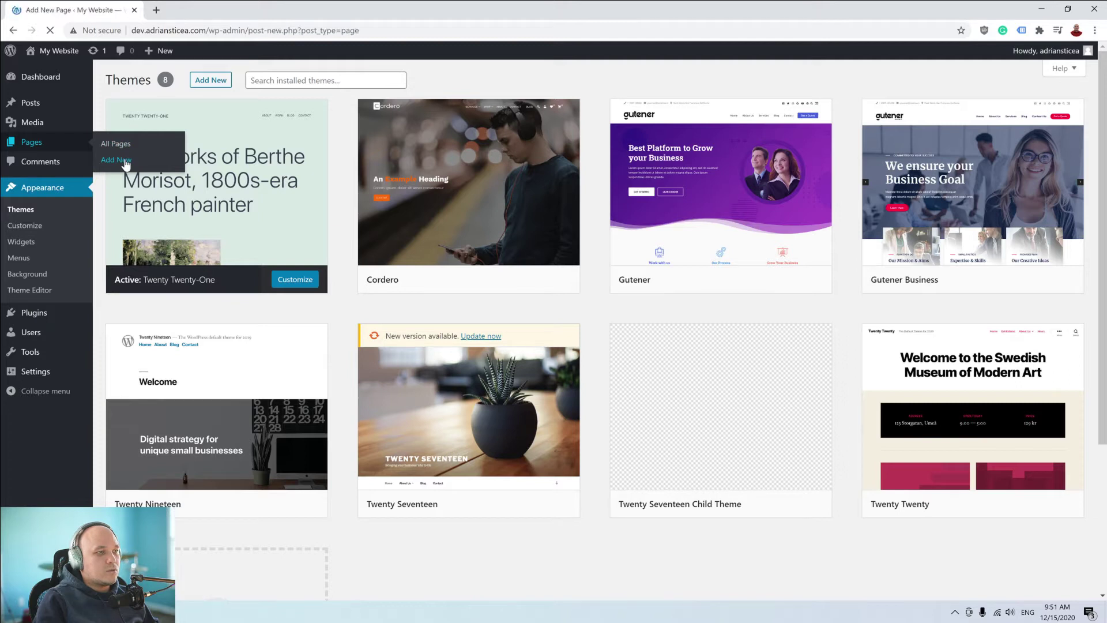
{"action": "type", "text": "Homepage"}
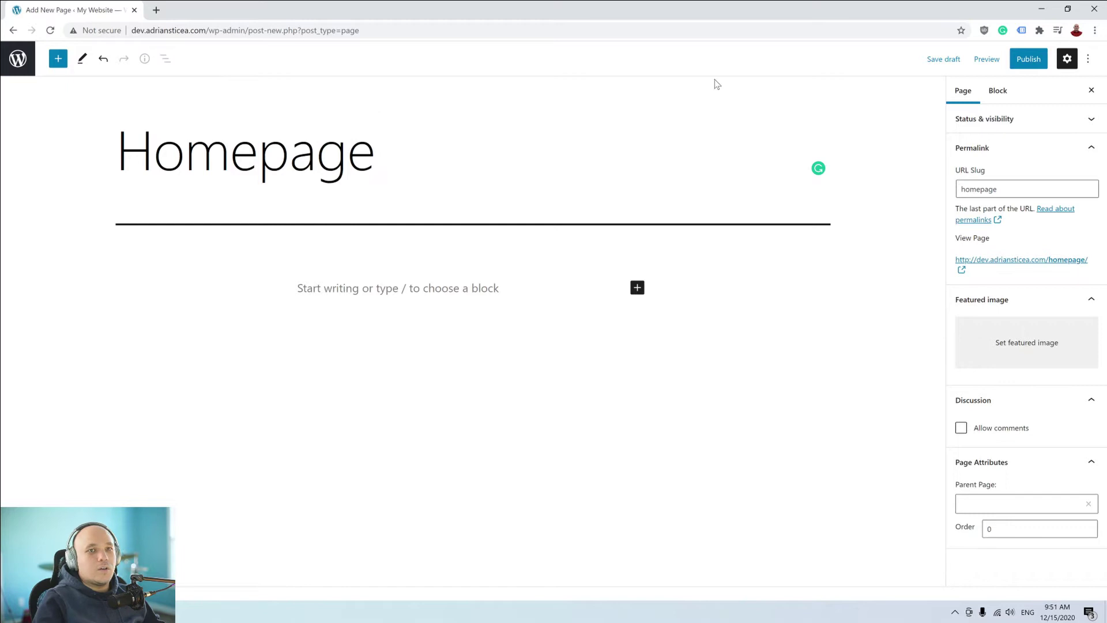
{"action": "left_click", "coordinate": [1025, 61]}
{"action": "left_click", "coordinate": [989, 64]}
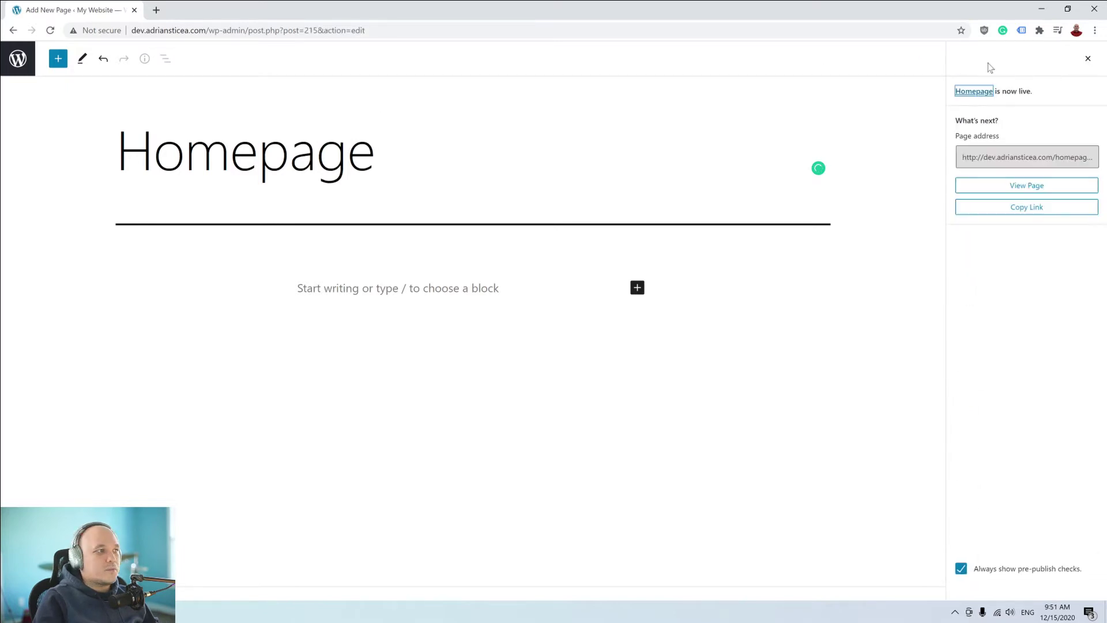
{"action": "left_click", "coordinate": [18, 60]}
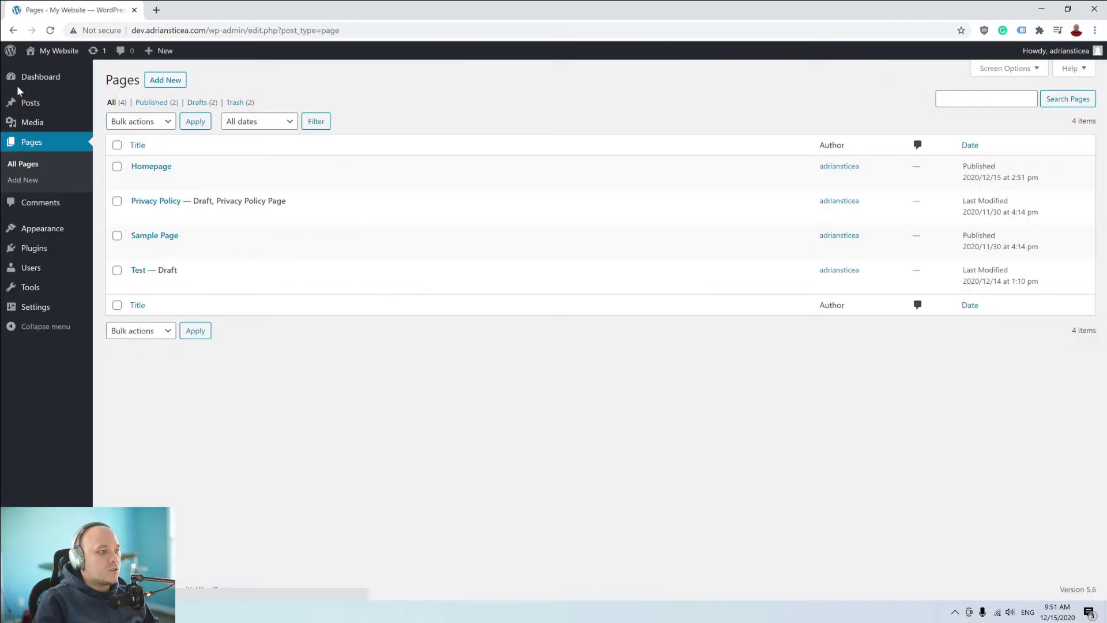
In the theme customizer, set the site's front page to the static page "Homepage" and publish the change.
{"action": "mouse_move", "coordinate": [51, 228]}
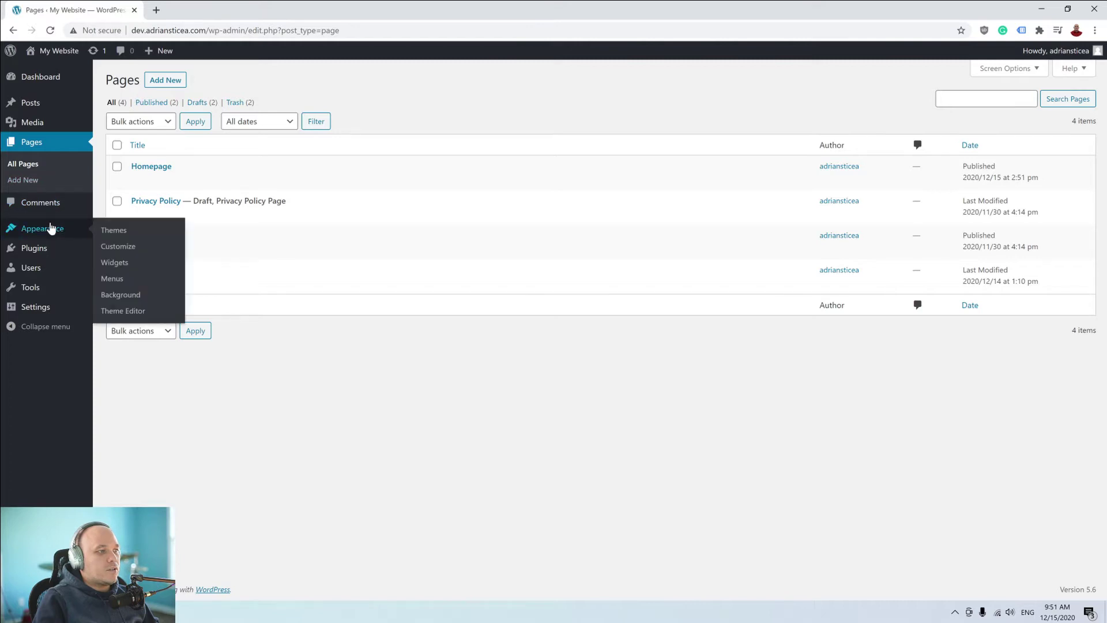
{"action": "left_click", "coordinate": [113, 246]}
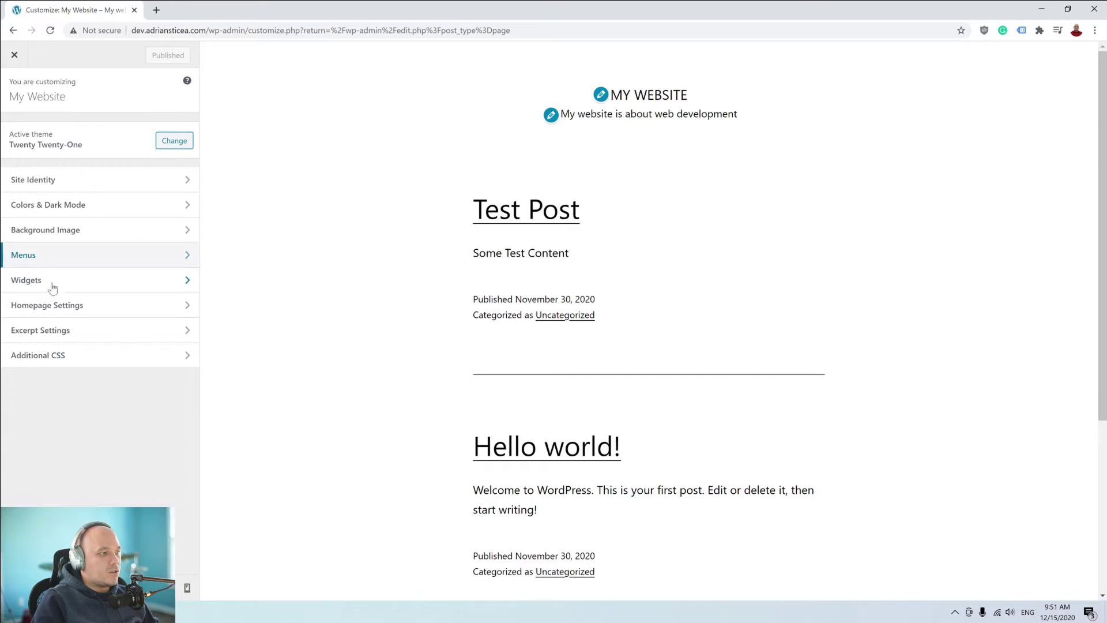
{"action": "left_click", "coordinate": [75, 310]}
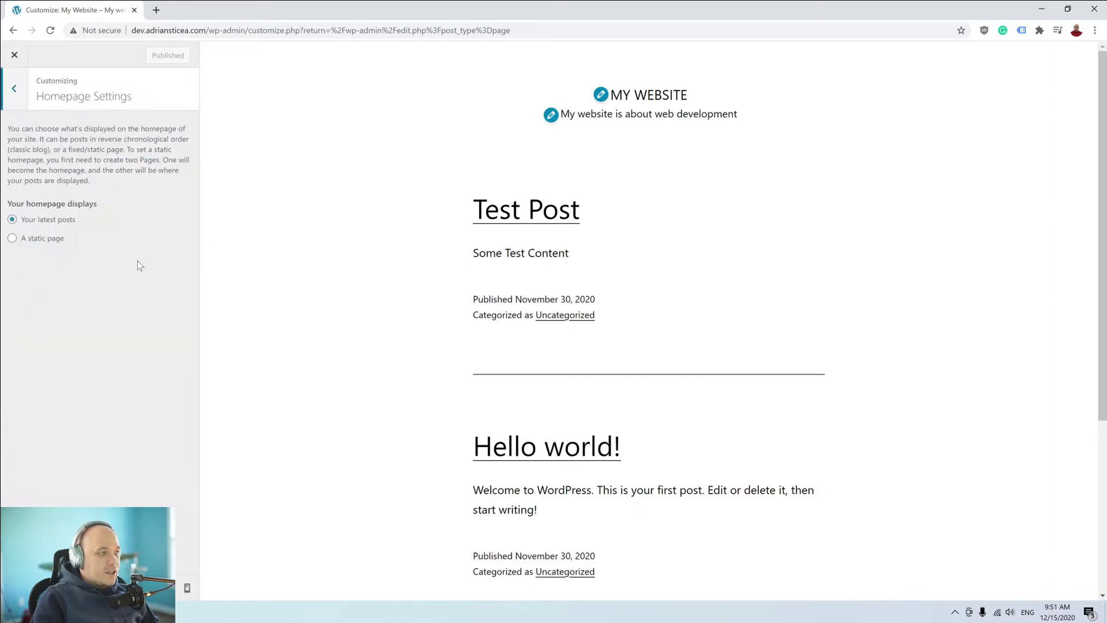
{"action": "left_click", "coordinate": [13, 239]}
{"action": "left_click", "coordinate": [86, 285]}
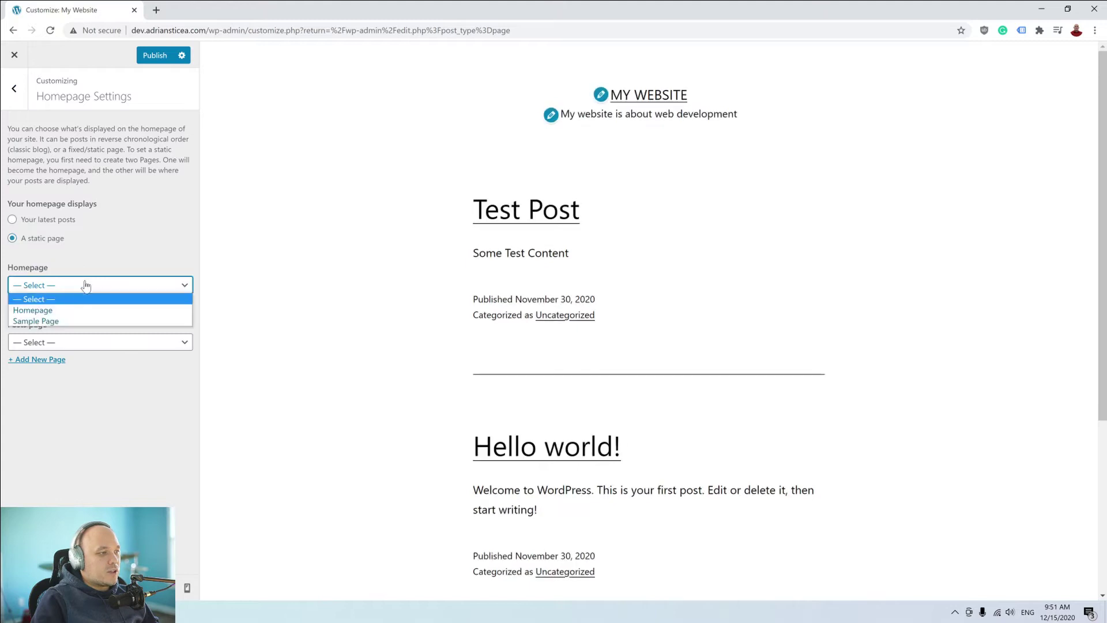
{"action": "left_click", "coordinate": [58, 312]}
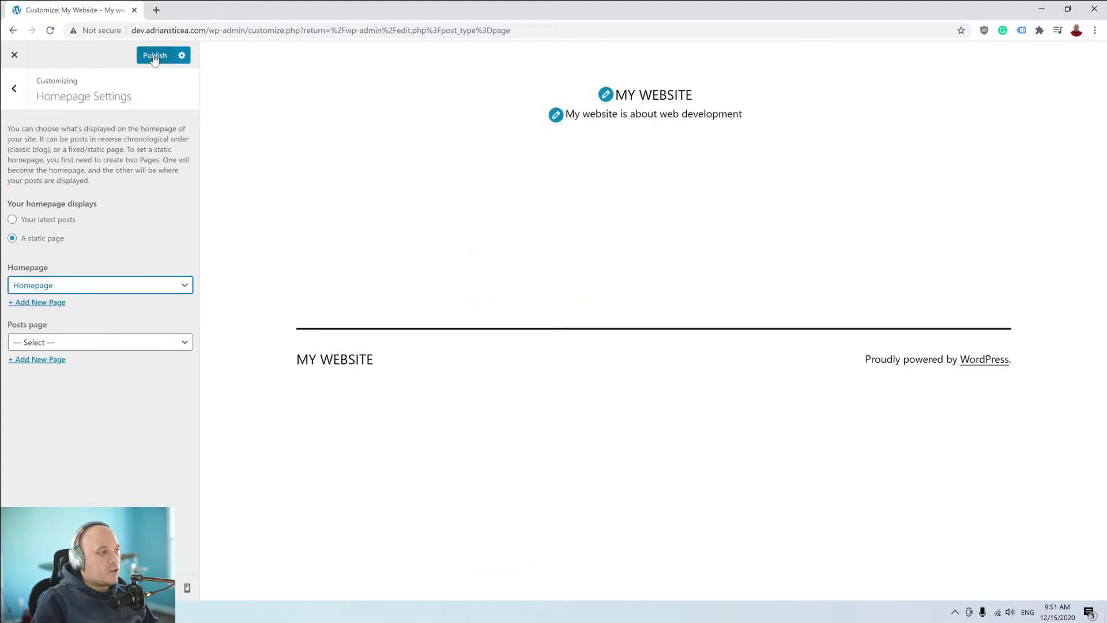
{"action": "left_click", "coordinate": [13, 88]}
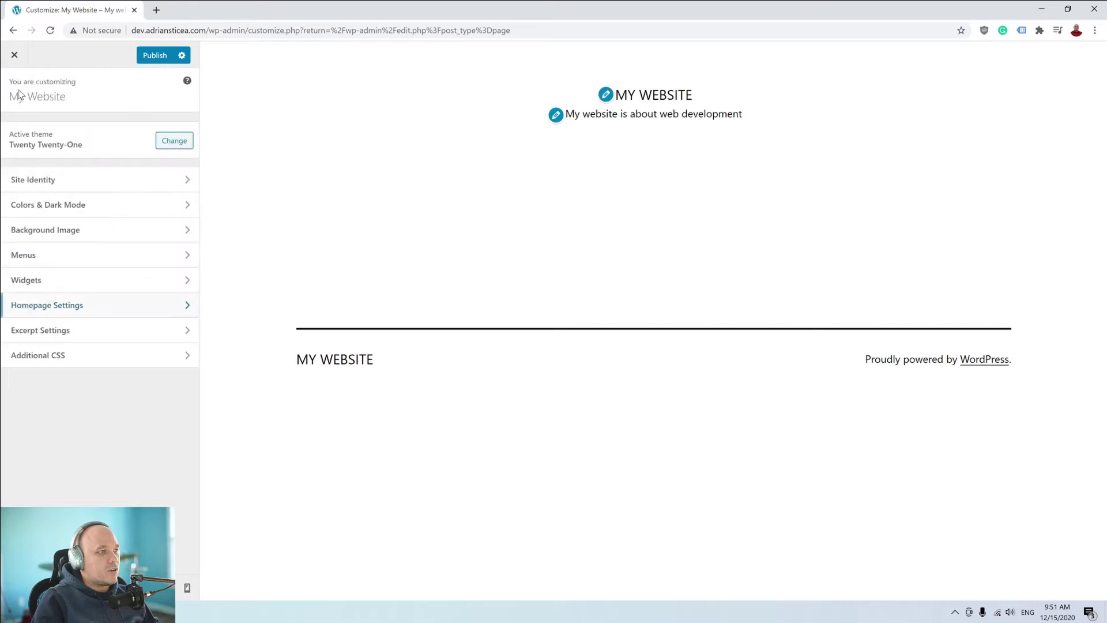
{"action": "left_click", "coordinate": [164, 56]}
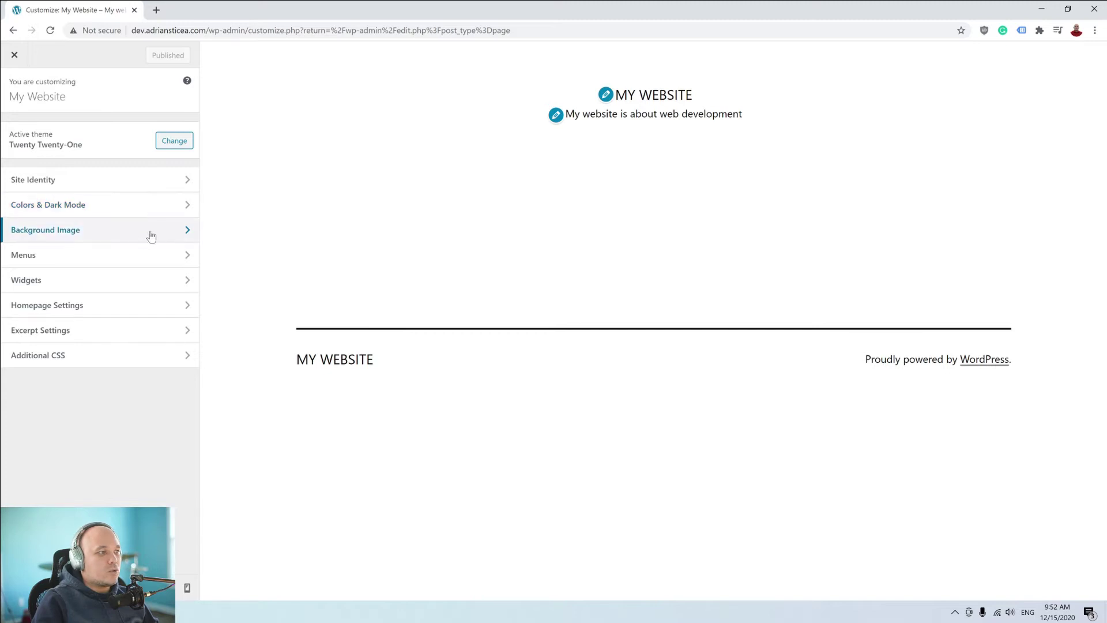
Set bg-fl.jpg from the media library as the site's background image and position it at top centre.
{"action": "left_click", "coordinate": [85, 236]}
{"action": "left_click", "coordinate": [112, 148]}
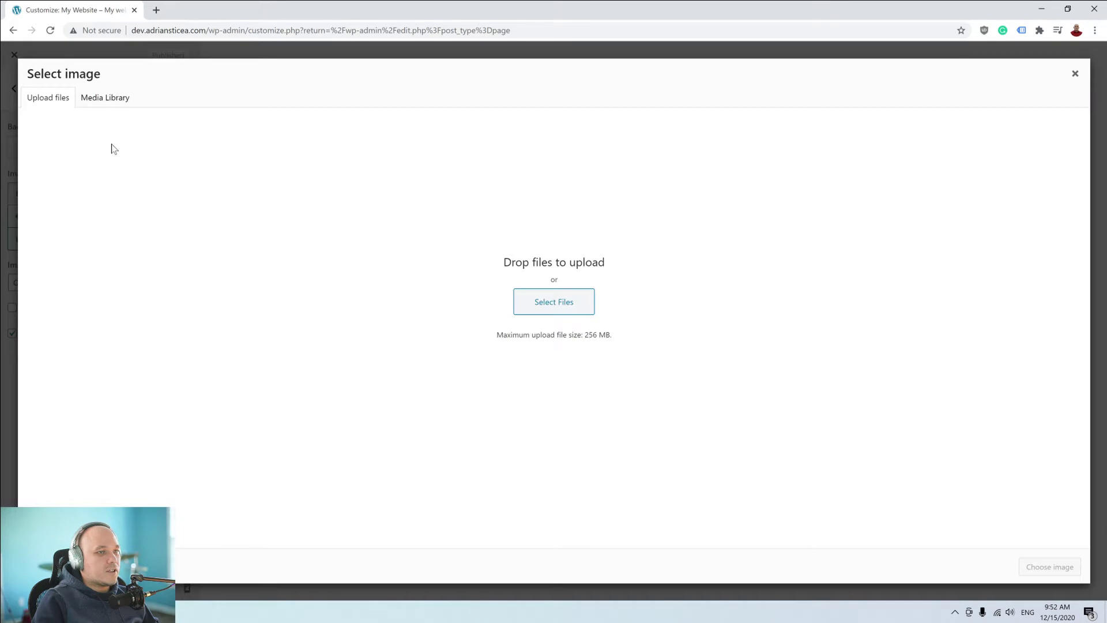
{"action": "left_click", "coordinate": [110, 101]}
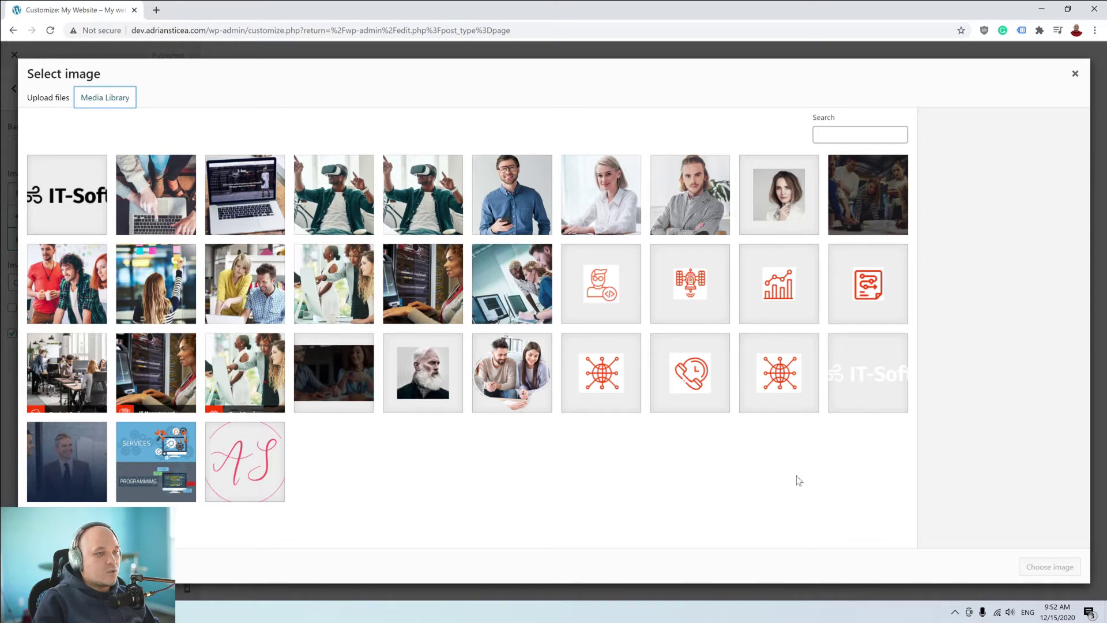
{"action": "left_click", "coordinate": [79, 456]}
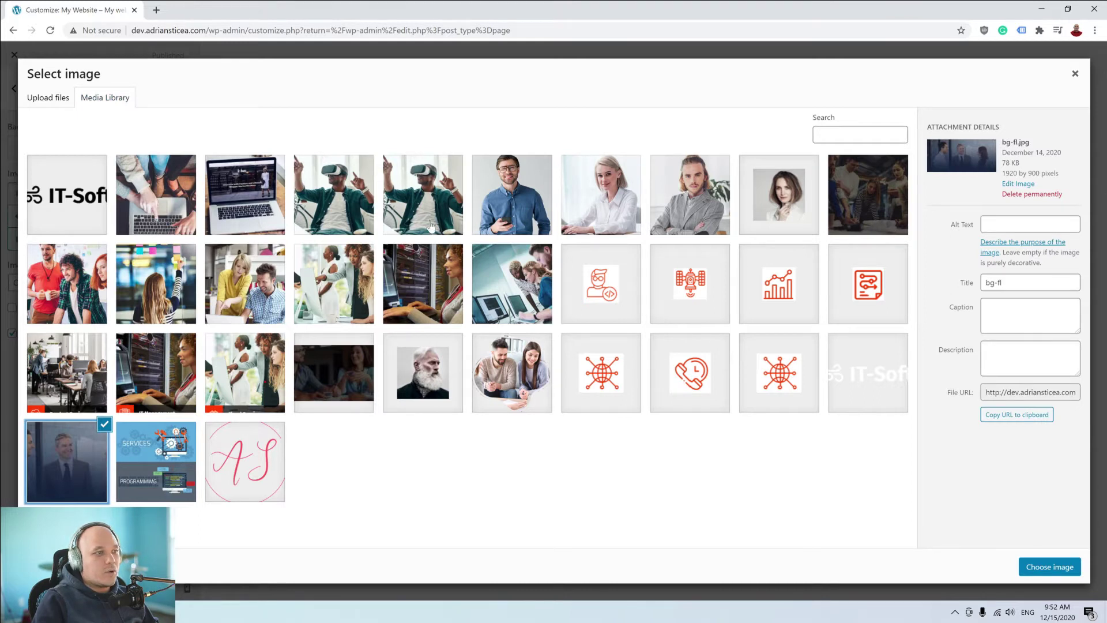
{"action": "left_click", "coordinate": [1050, 570]}
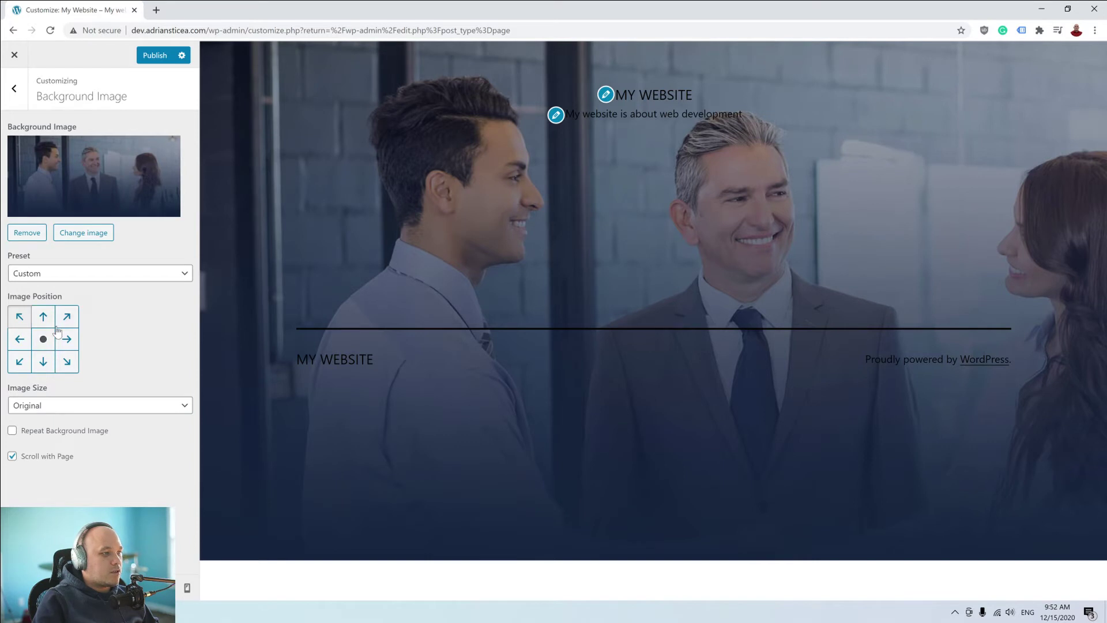
{"action": "left_click", "coordinate": [51, 343]}
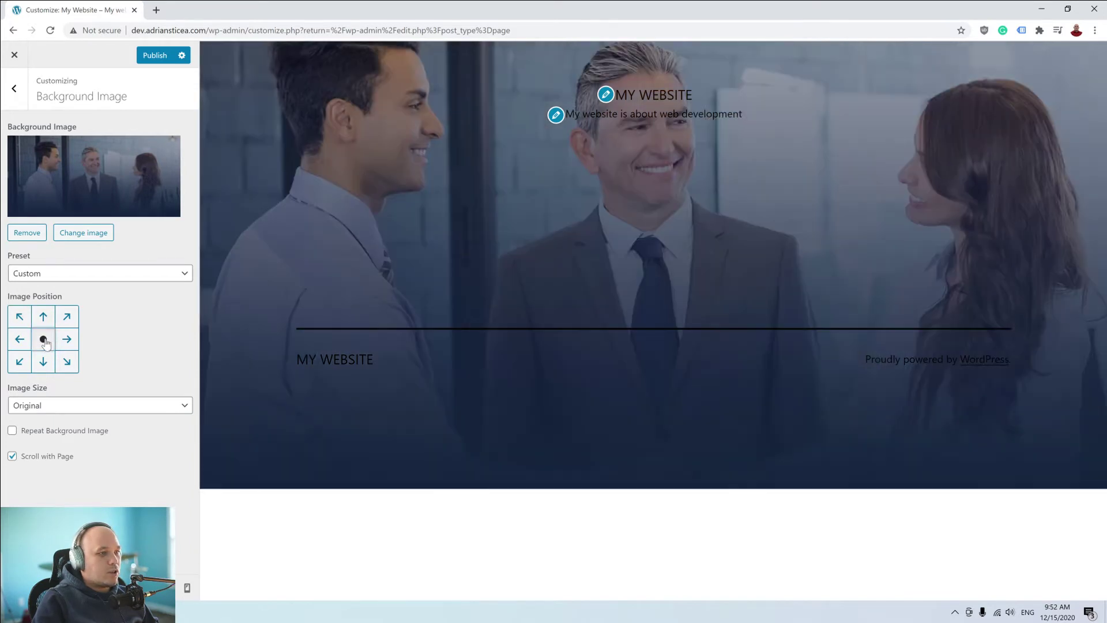
{"action": "left_click", "coordinate": [44, 326]}
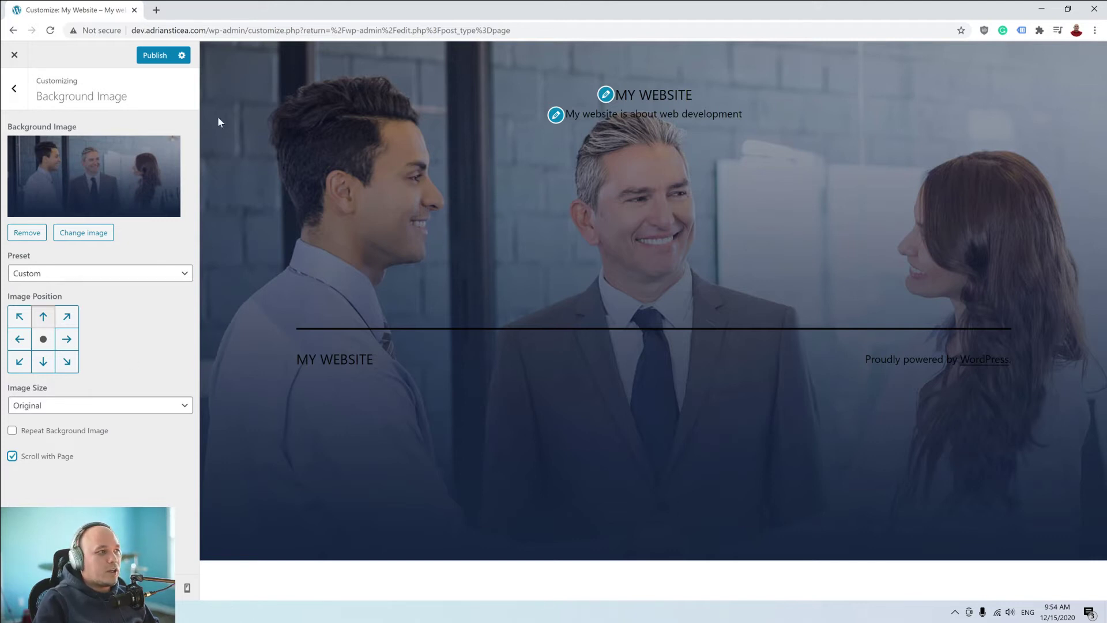
{"action": "left_click", "coordinate": [16, 91]}
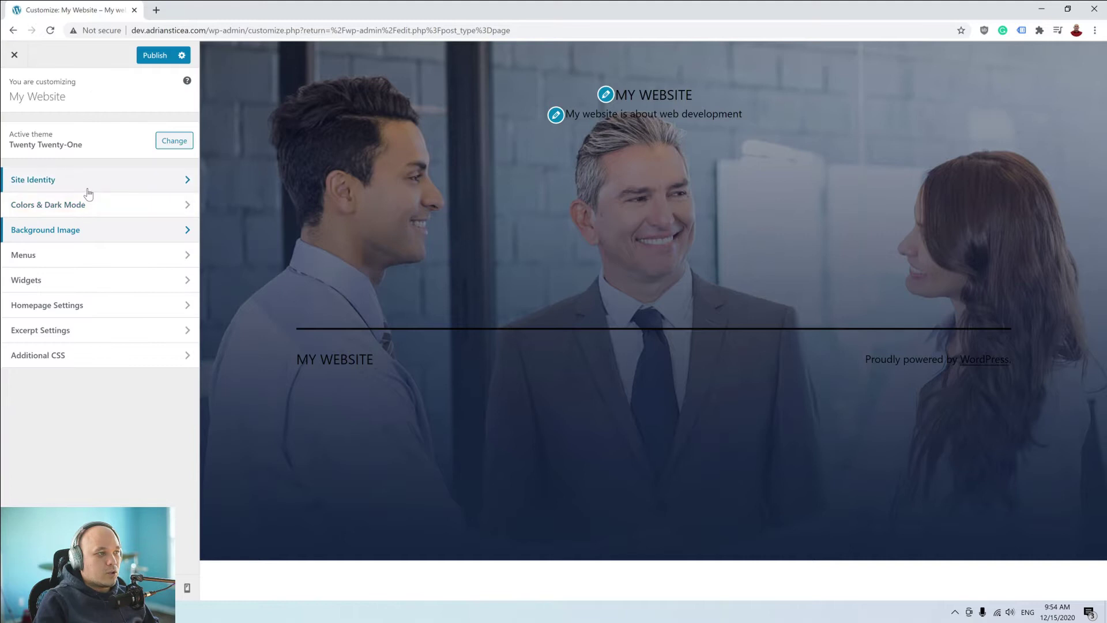
Set tr-logo.png from the media library as the site logo without cropping, and hide the site title and tagline.
{"action": "left_click", "coordinate": [88, 183]}
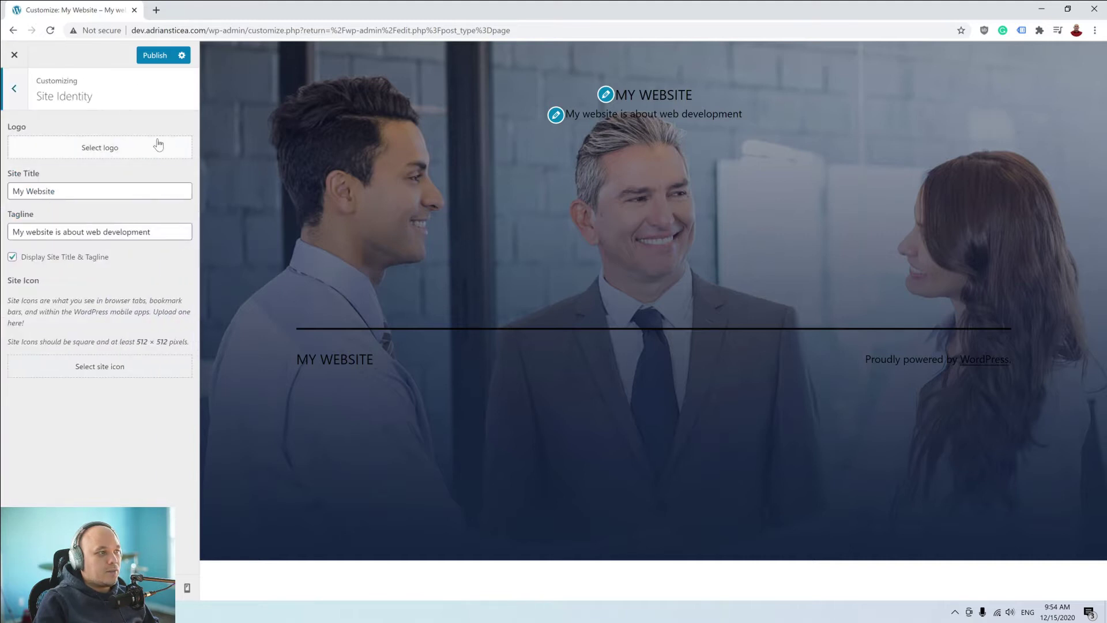
{"action": "left_click", "coordinate": [108, 148]}
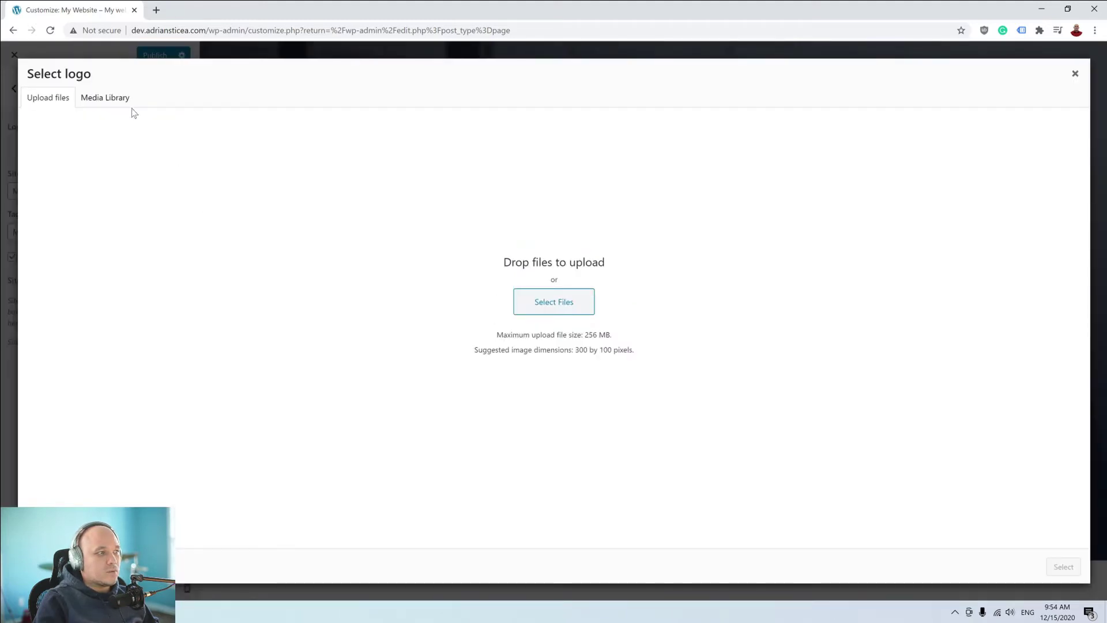
{"action": "left_click", "coordinate": [118, 99]}
{"action": "left_click", "coordinate": [877, 369]}
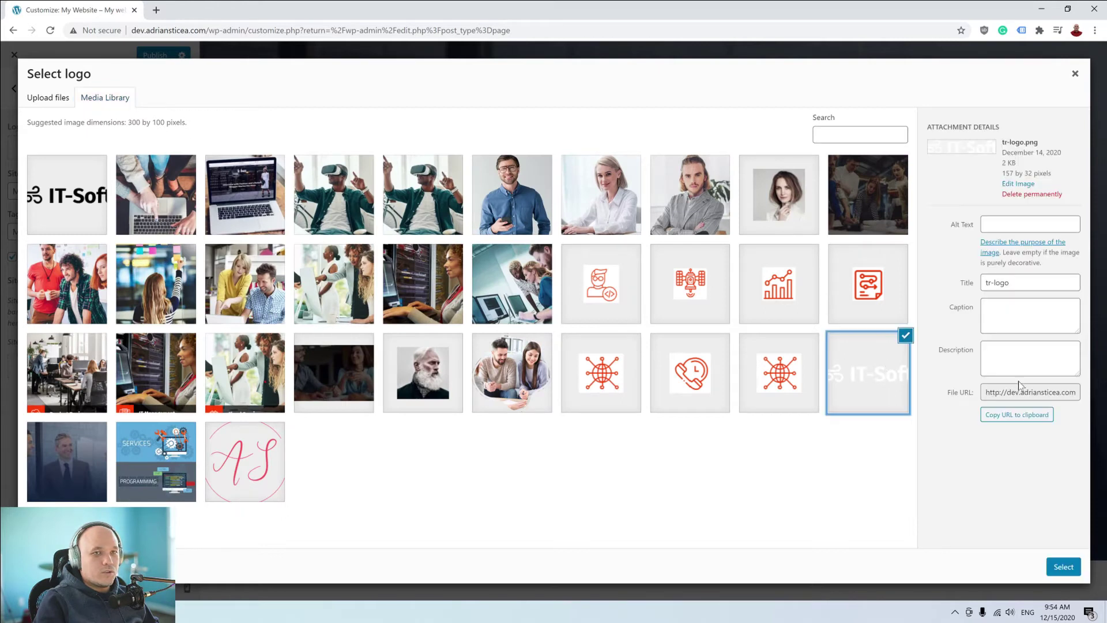
{"action": "left_click", "coordinate": [1064, 567]}
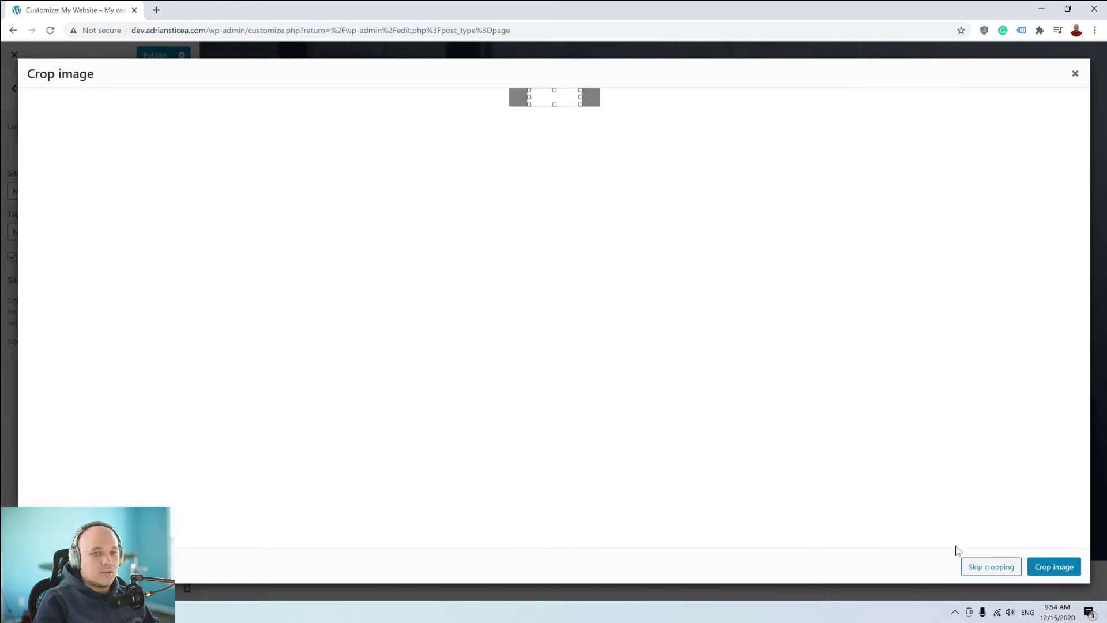
{"action": "left_click", "coordinate": [989, 566]}
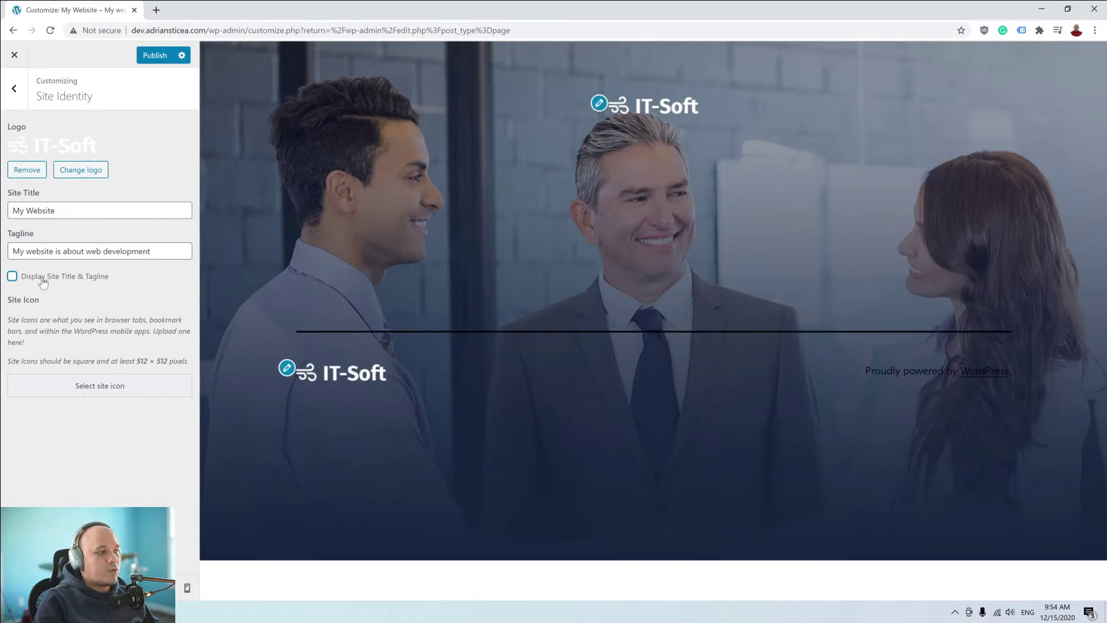
Publish the background and site identity changes and close the customizer.
{"action": "left_click", "coordinate": [15, 90]}
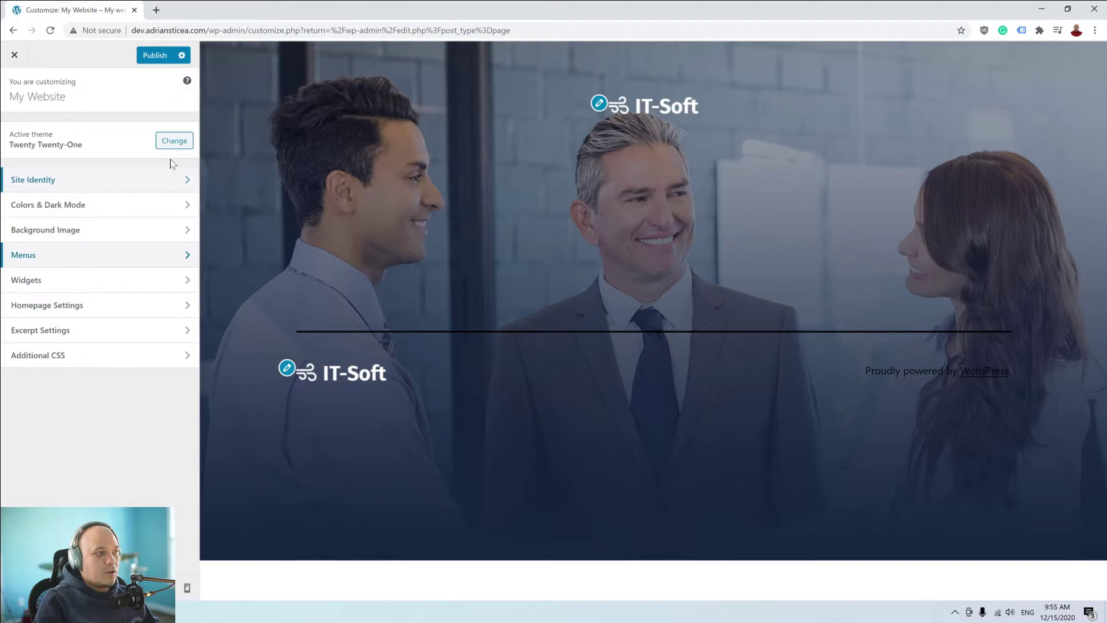
{"action": "left_click", "coordinate": [153, 56]}
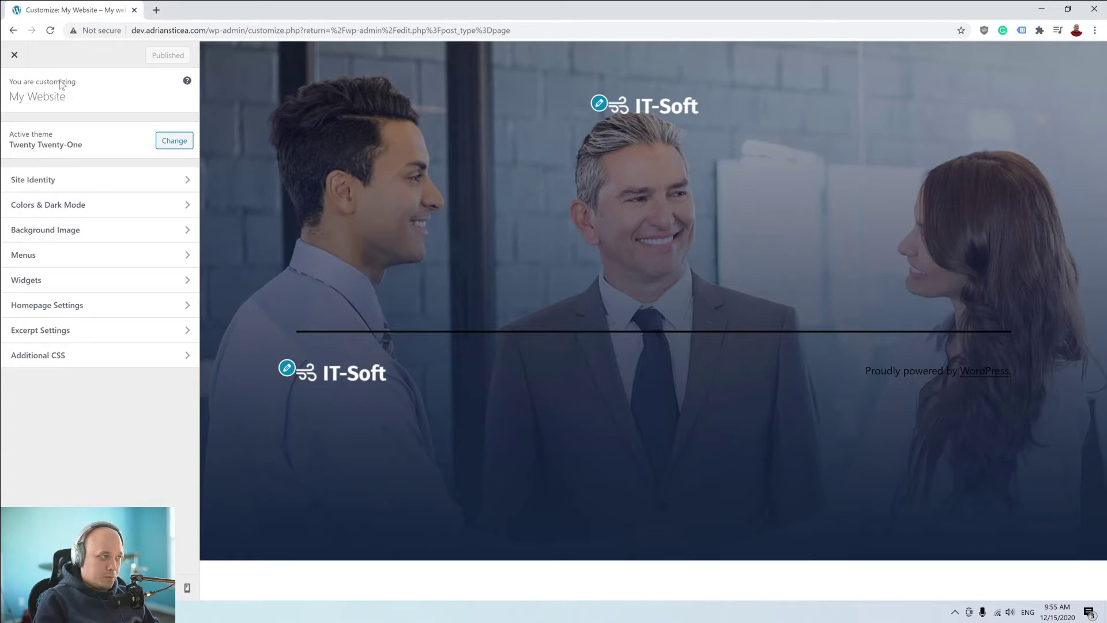
{"action": "left_click", "coordinate": [14, 56]}
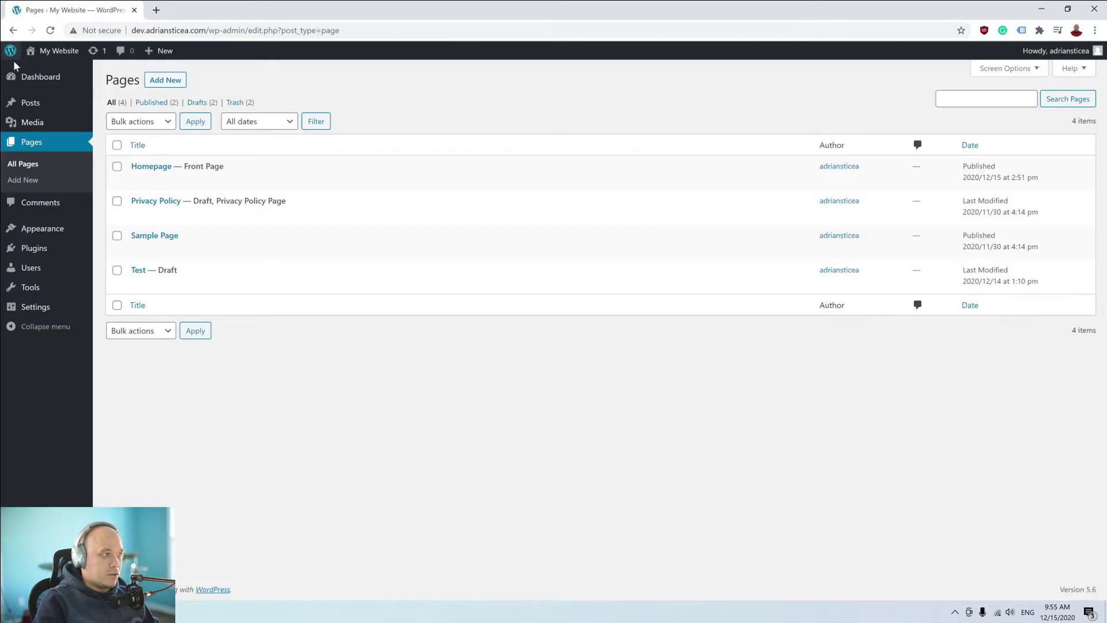
Open the menu editor to work on the site's Top menu.
{"action": "mouse_move", "coordinate": [62, 239]}
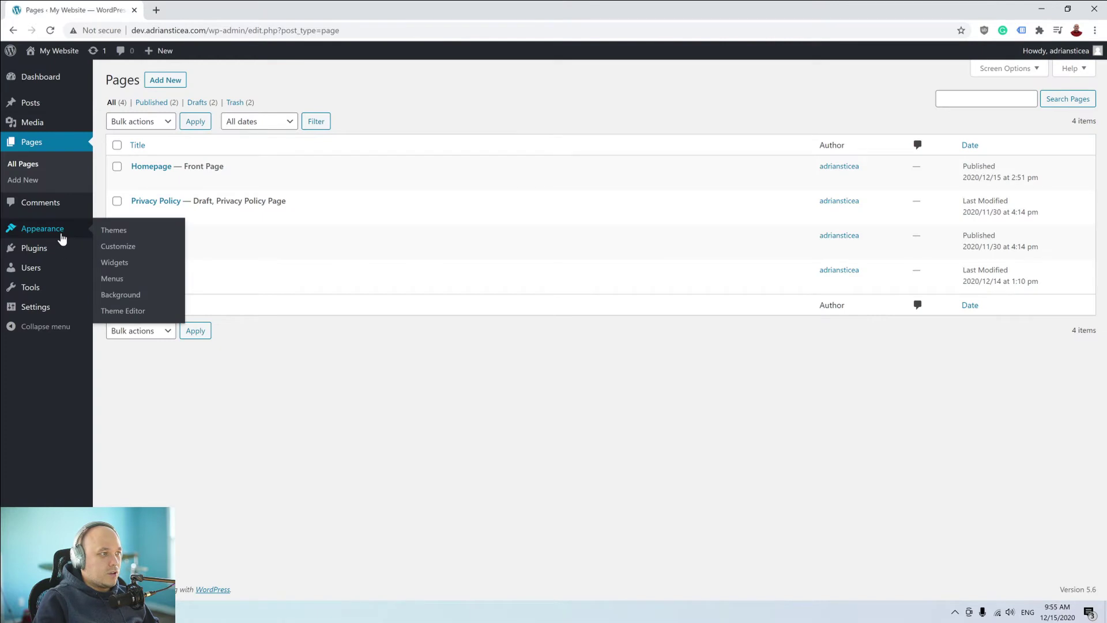
{"action": "left_click", "coordinate": [122, 280]}
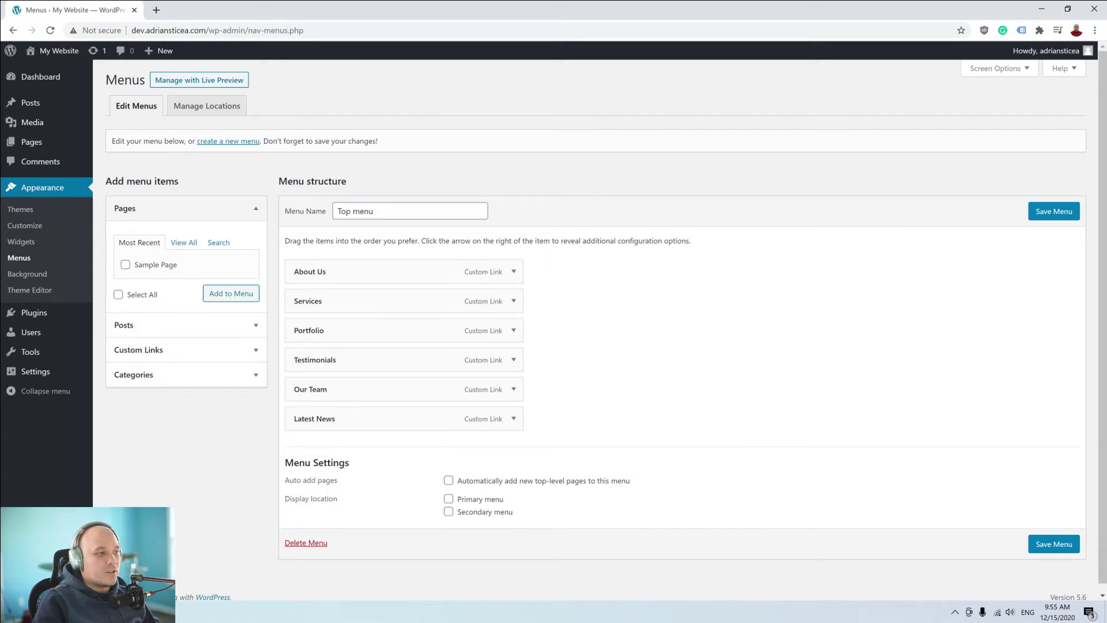
{"action": "left_click", "coordinate": [168, 350]}
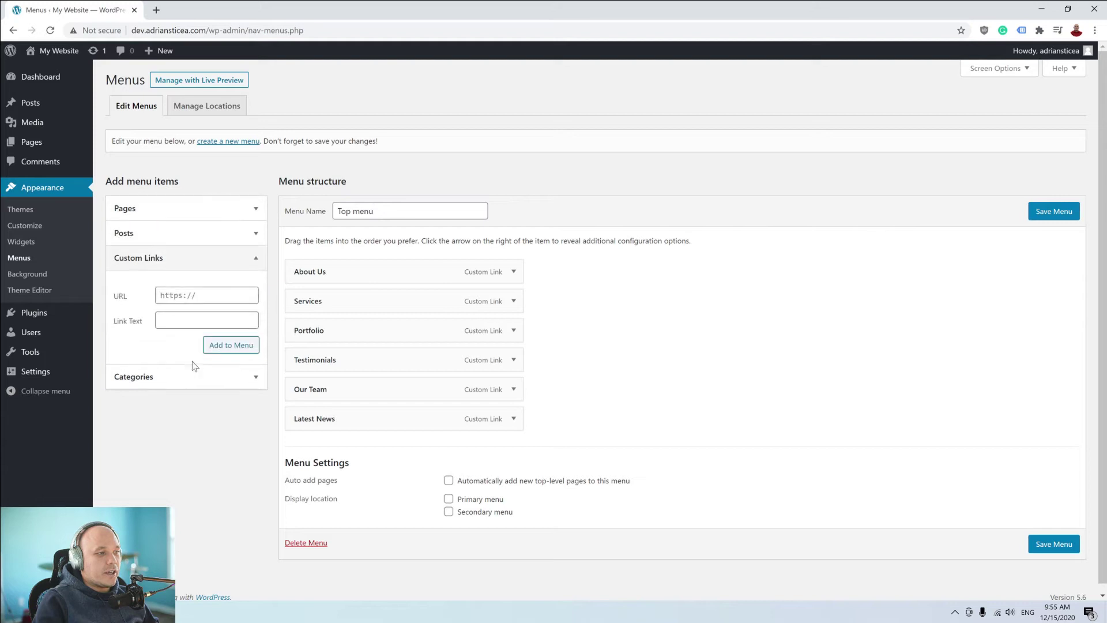
{"action": "left_click", "coordinate": [206, 296]}
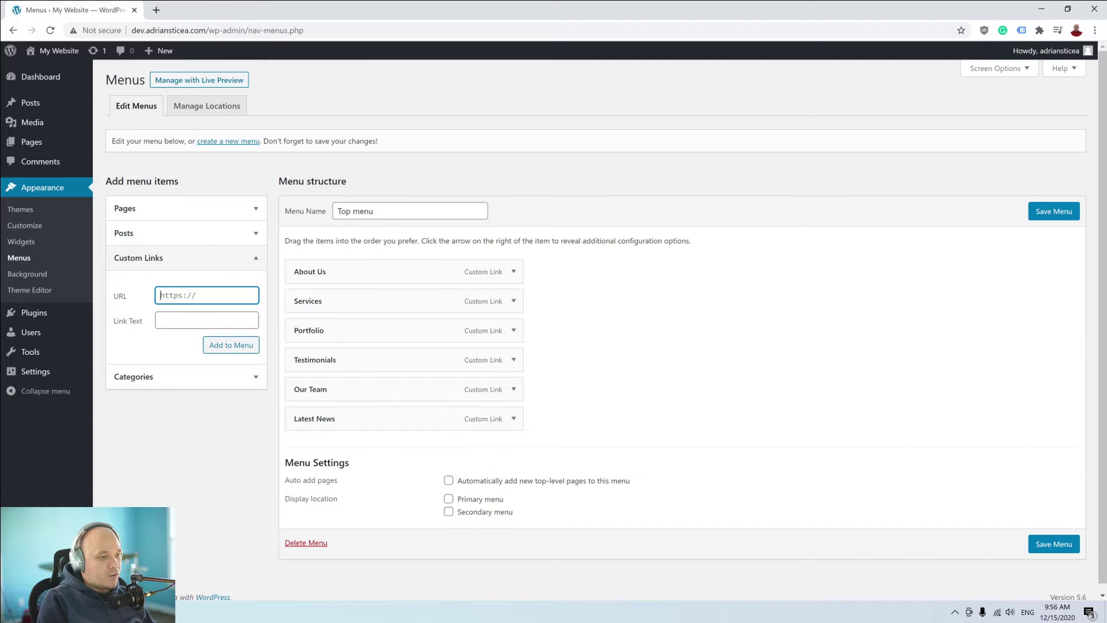
{"action": "type", "text": "#"}
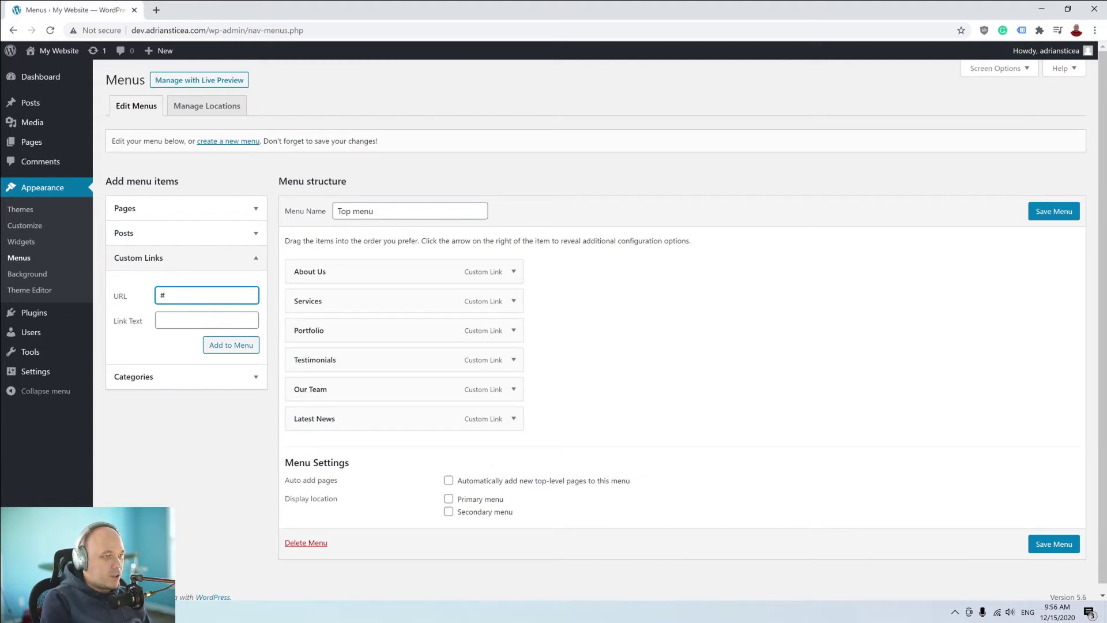
{"action": "type", "text": "services"}
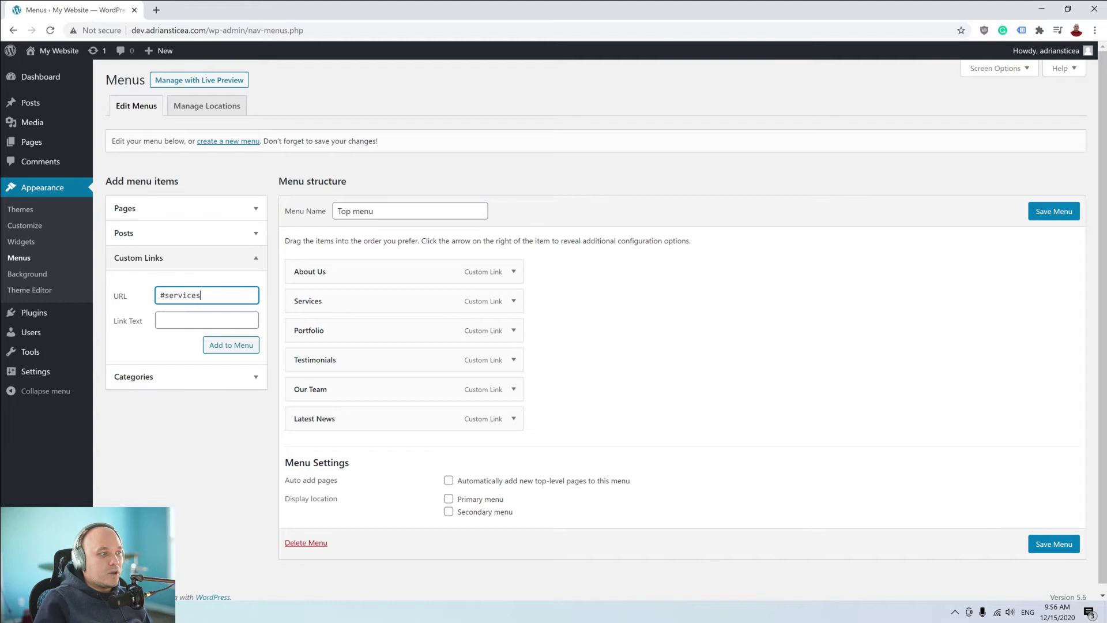
{"action": "key", "text": "Tab"}
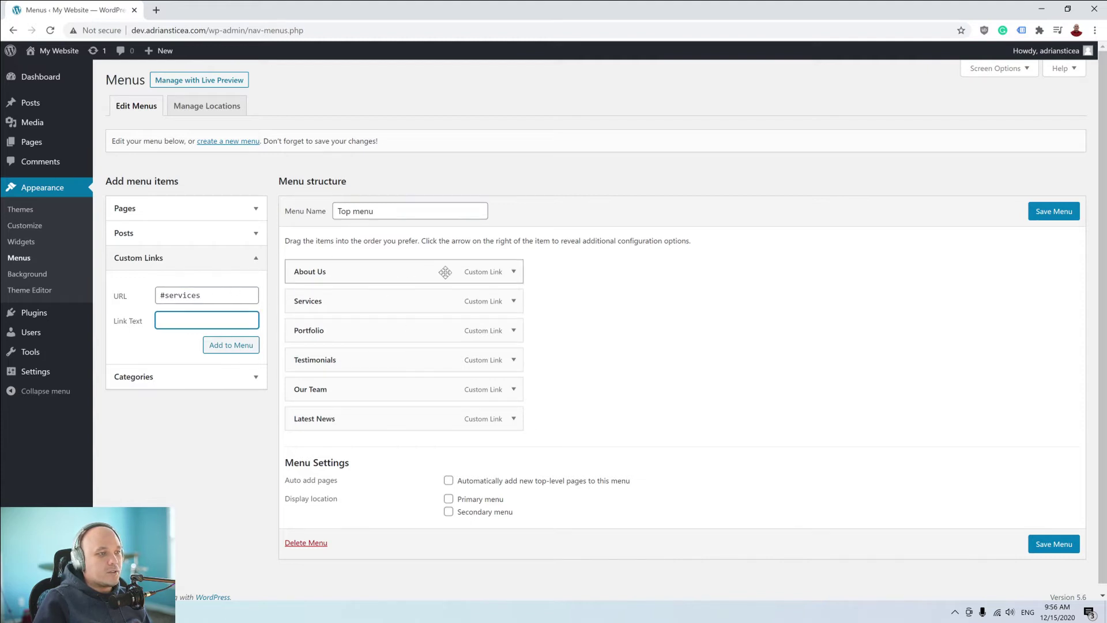
{"action": "left_click_drag", "start_coordinate": [203, 295], "coordinate": [140, 298]}
{"action": "key", "text": "BackSpace"}
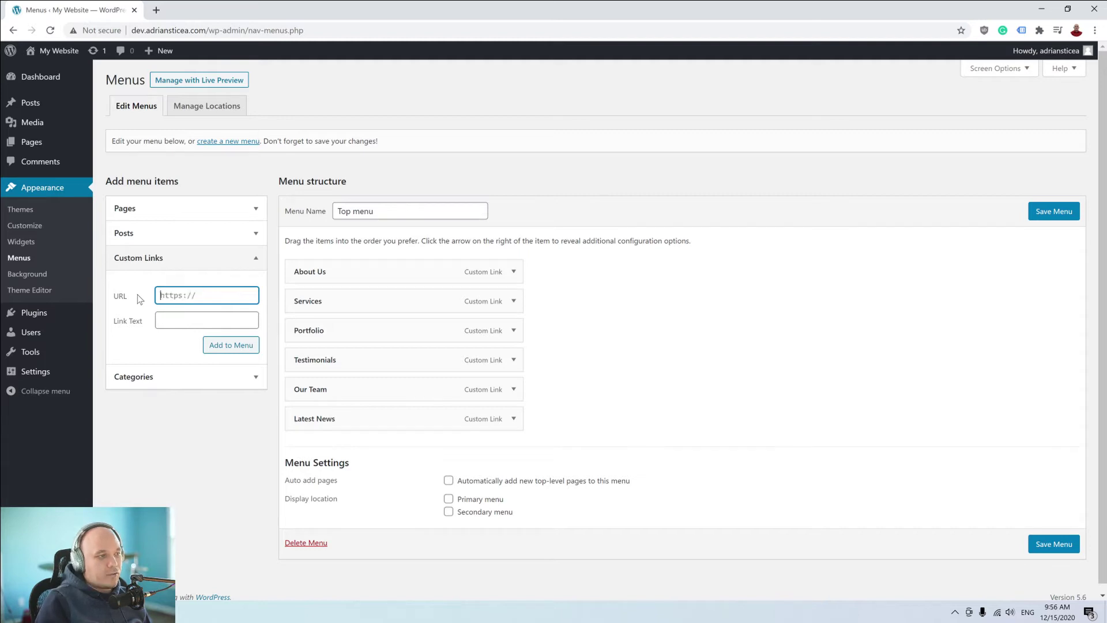
Examine the URL and navigation label of the About Us and Services items in the Top menu.
{"action": "left_click", "coordinate": [513, 271]}
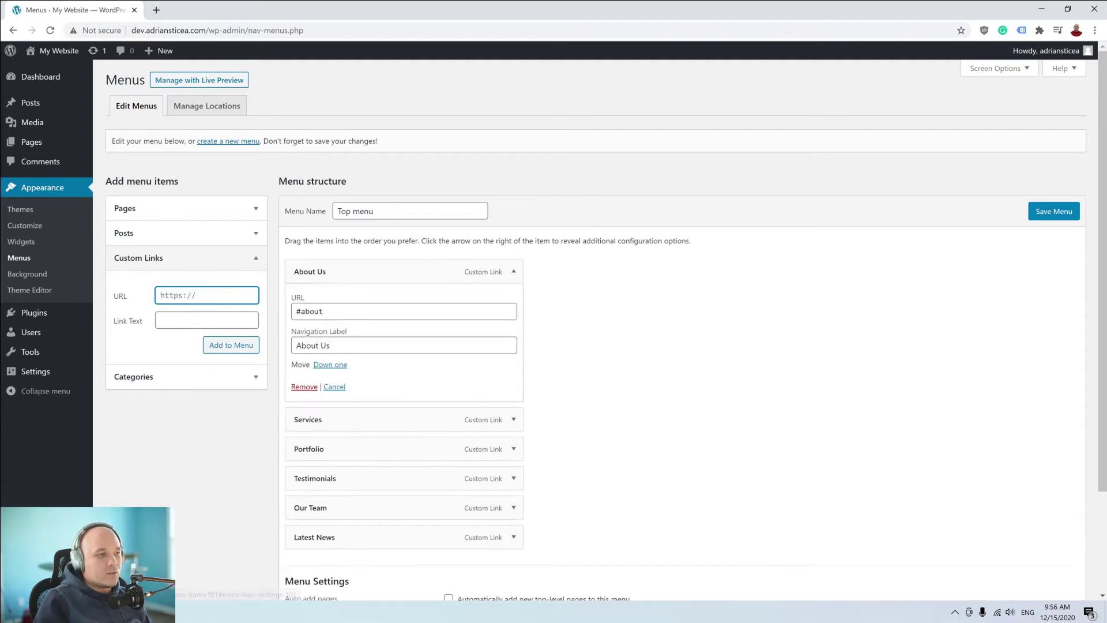
{"action": "left_click_drag", "start_coordinate": [324, 312], "coordinate": [292, 312]}
{"action": "key", "text": "Tab"}
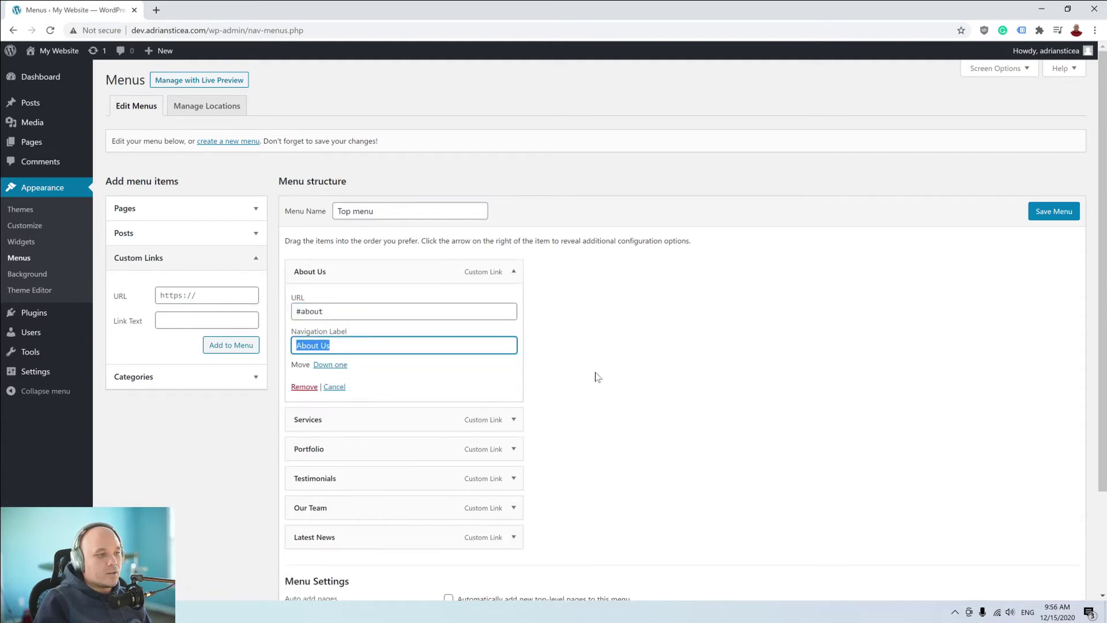
{"action": "scroll", "coordinate": [597, 377], "scroll_direction": "down", "scroll_amount": 1}
{"action": "left_click", "coordinate": [514, 362]}
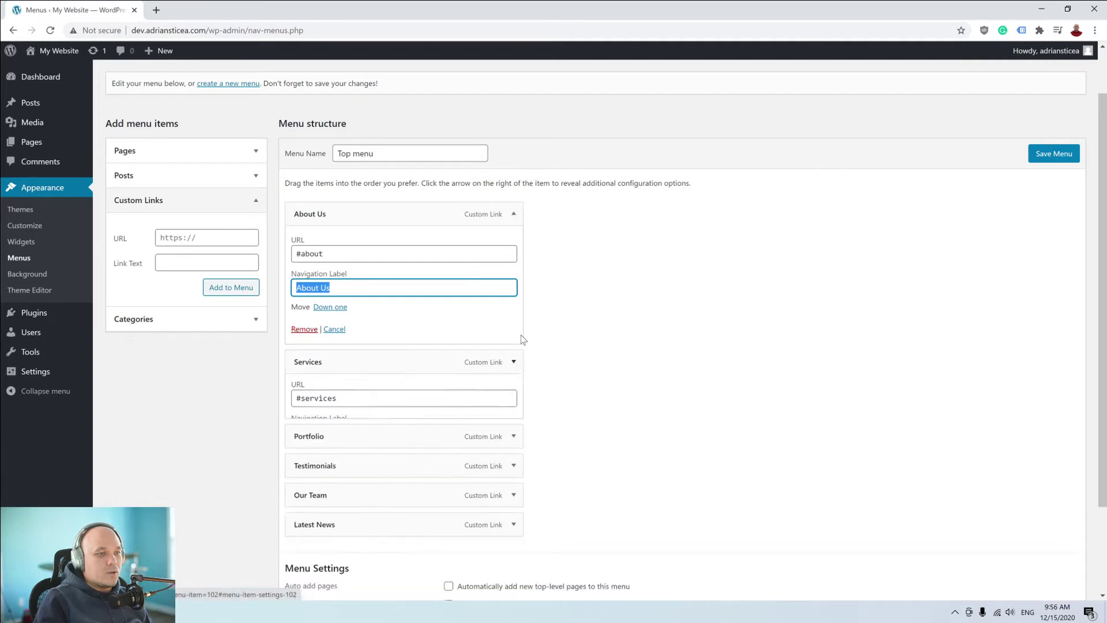
{"action": "left_click", "coordinate": [513, 215]}
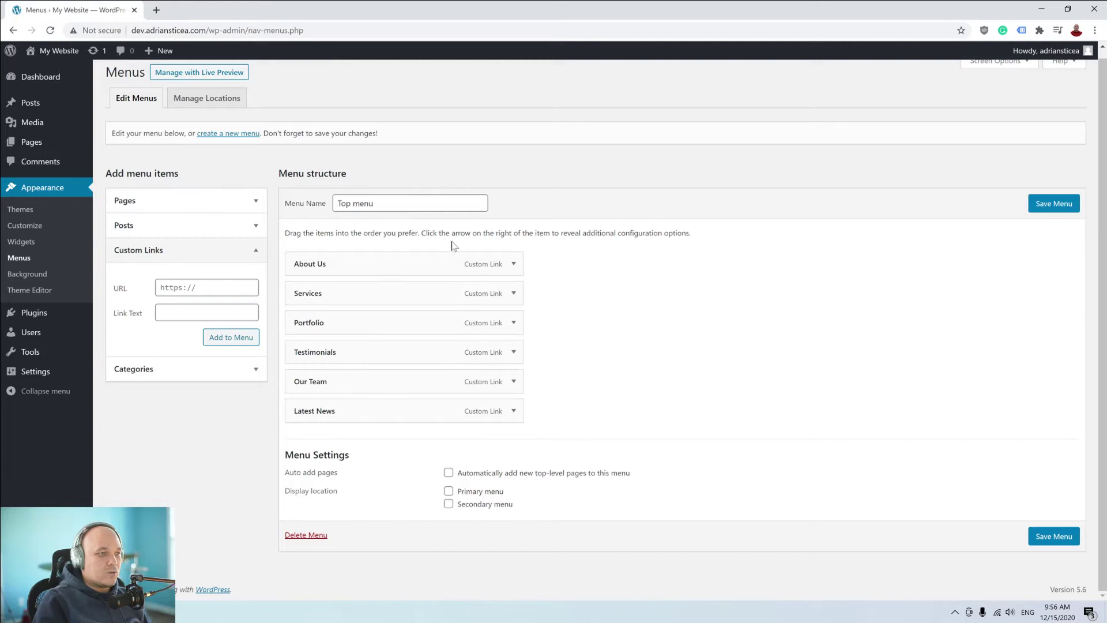
Assign the Top menu to the Primary menu location, save it, and view the site in a new tab.
{"action": "left_click", "coordinate": [448, 491]}
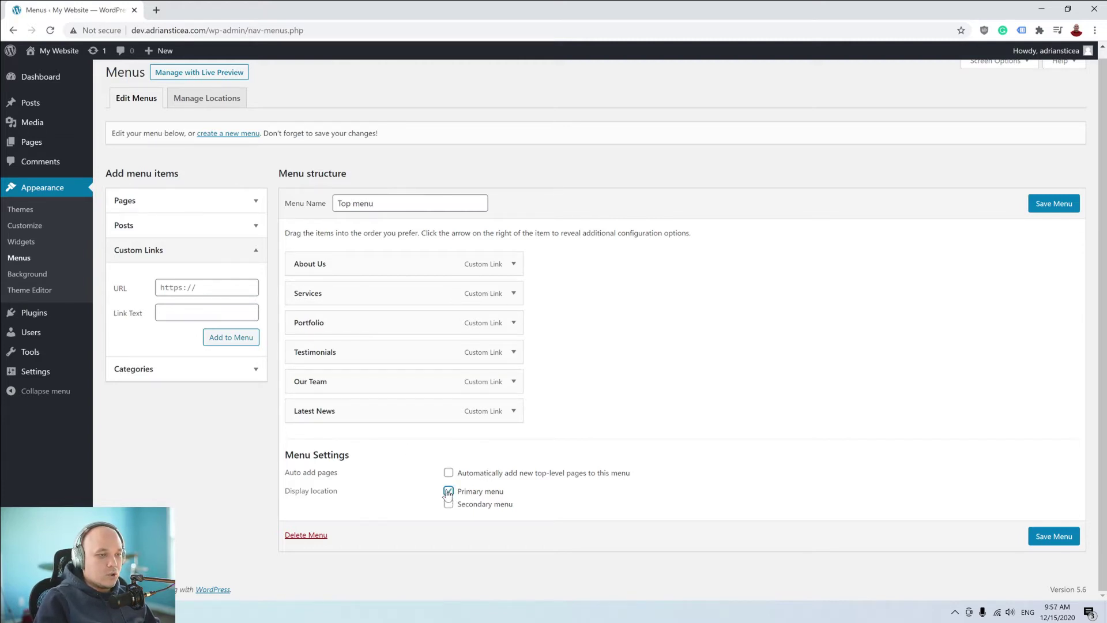
{"action": "left_click", "coordinate": [1060, 536]}
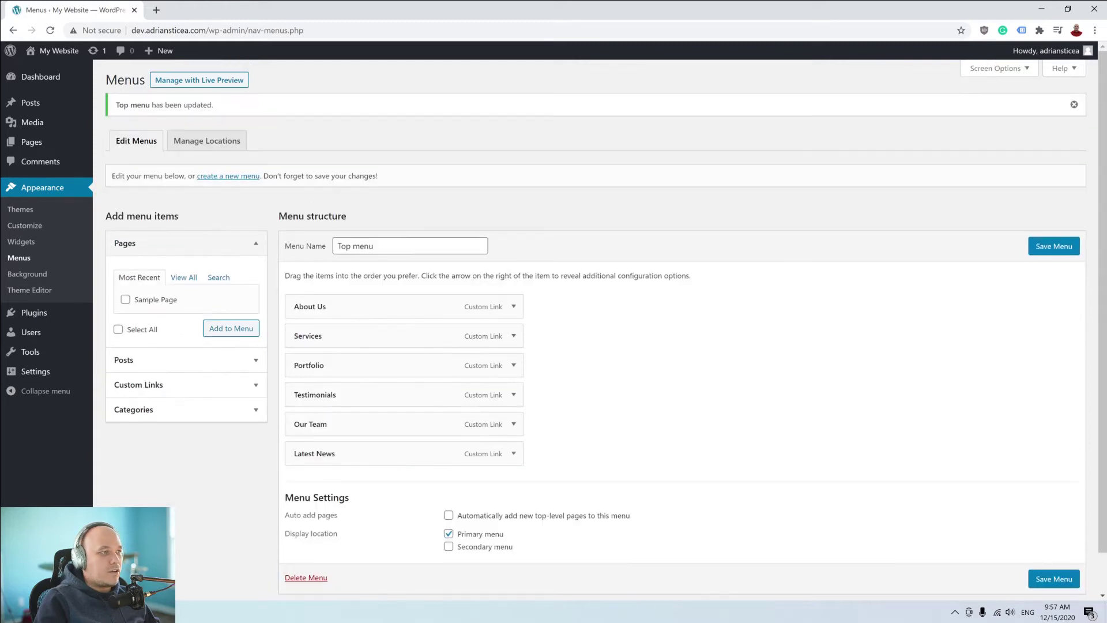
{"action": "middle_click", "coordinate": [58, 50]}
{"action": "left_click", "coordinate": [184, 11]}
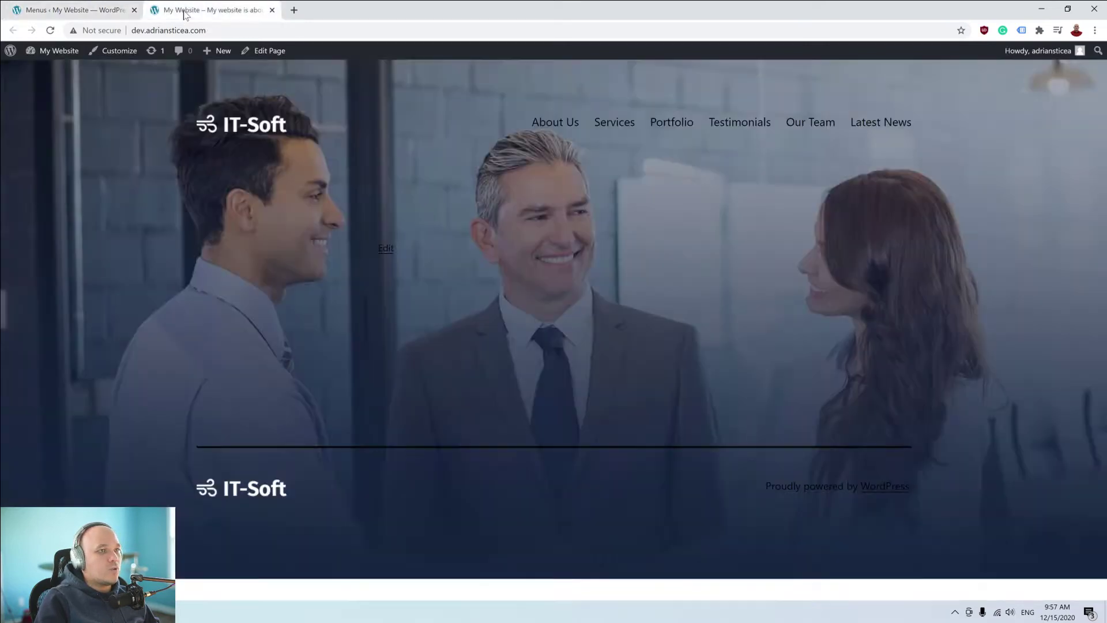
Open the site in the customizer and examine its menu location settings and the header menu in the preview.
{"action": "left_click", "coordinate": [119, 51]}
{"action": "left_click", "coordinate": [78, 255]}
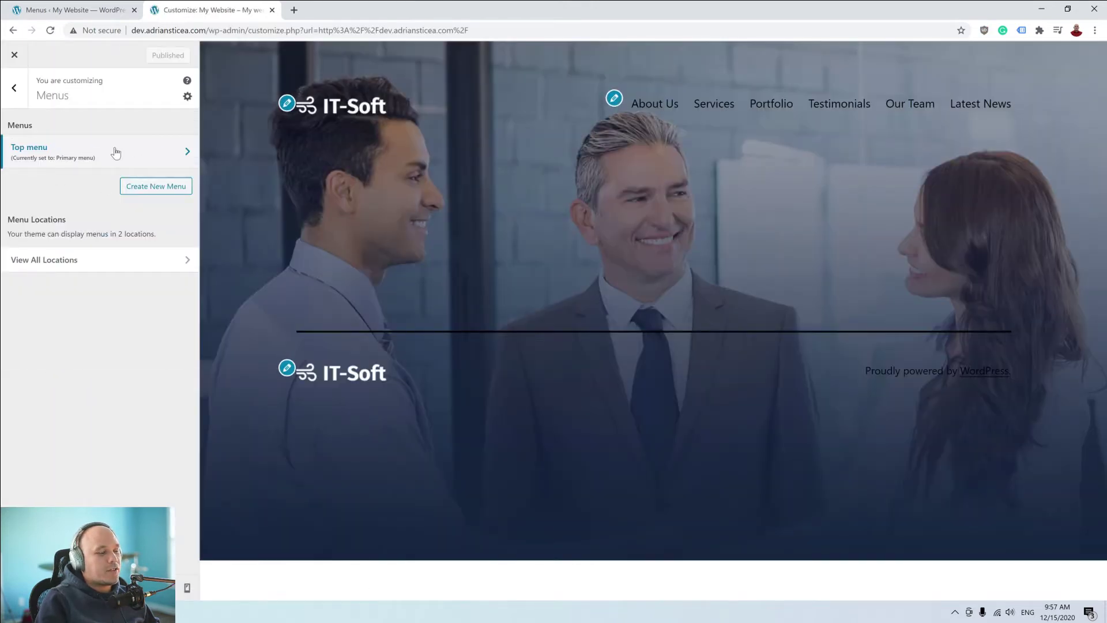
{"action": "left_click", "coordinate": [86, 261]}
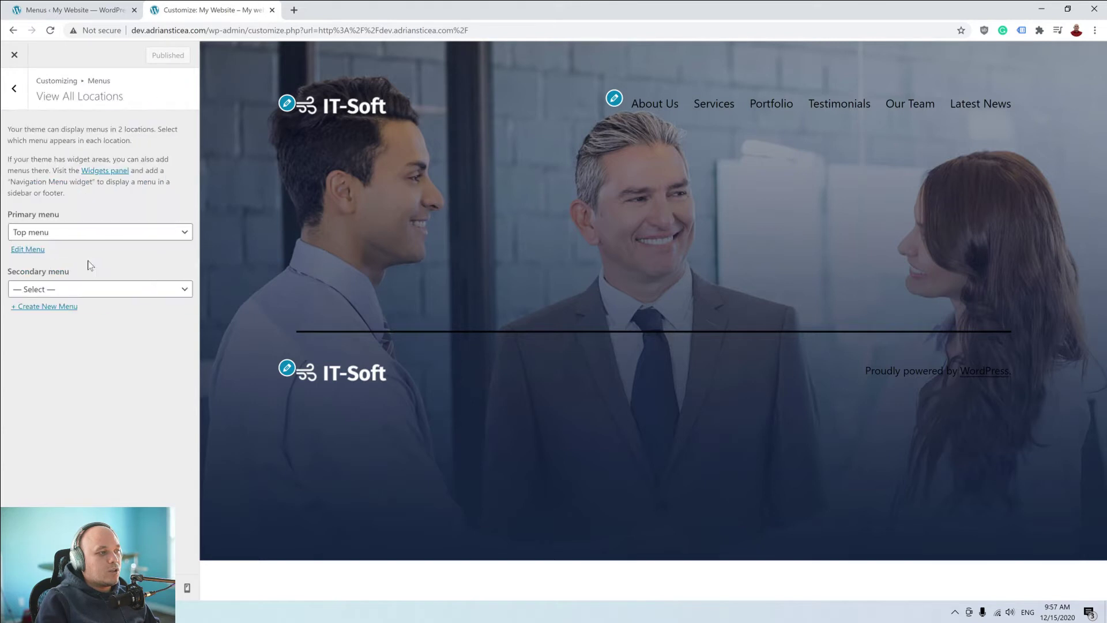
{"action": "left_click", "coordinate": [137, 233]}
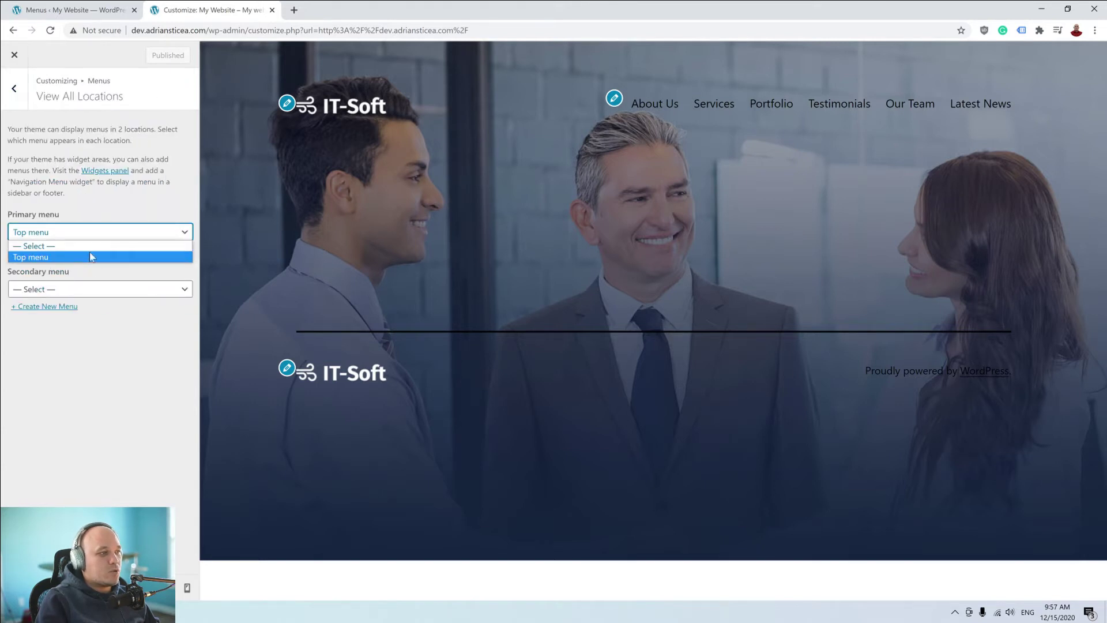
{"action": "left_click", "coordinate": [173, 199]}
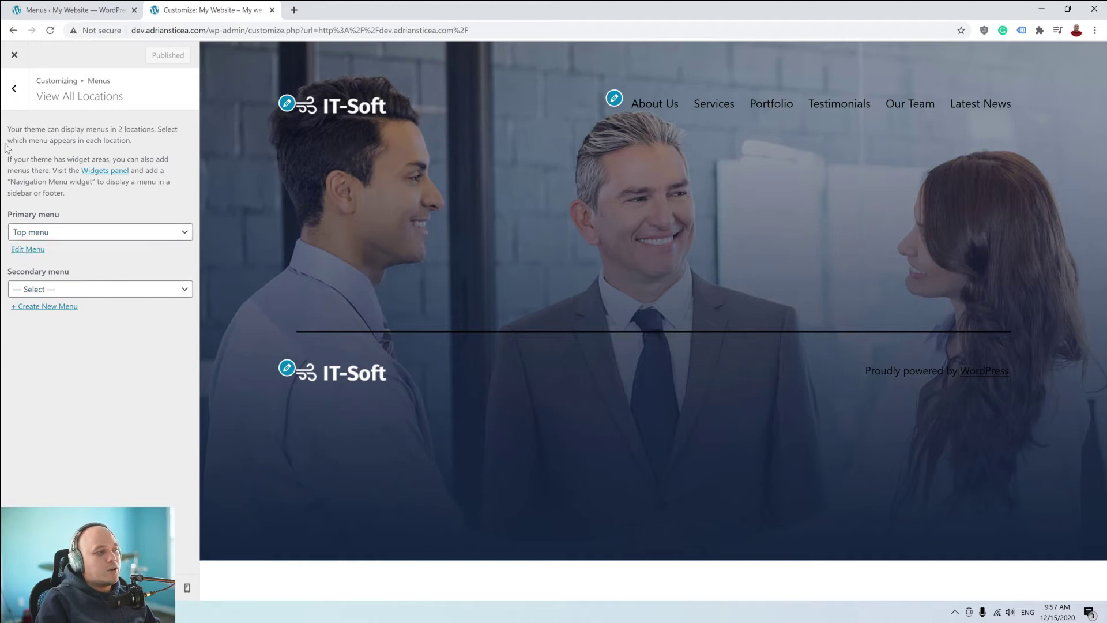
{"action": "left_click", "coordinate": [13, 88]}
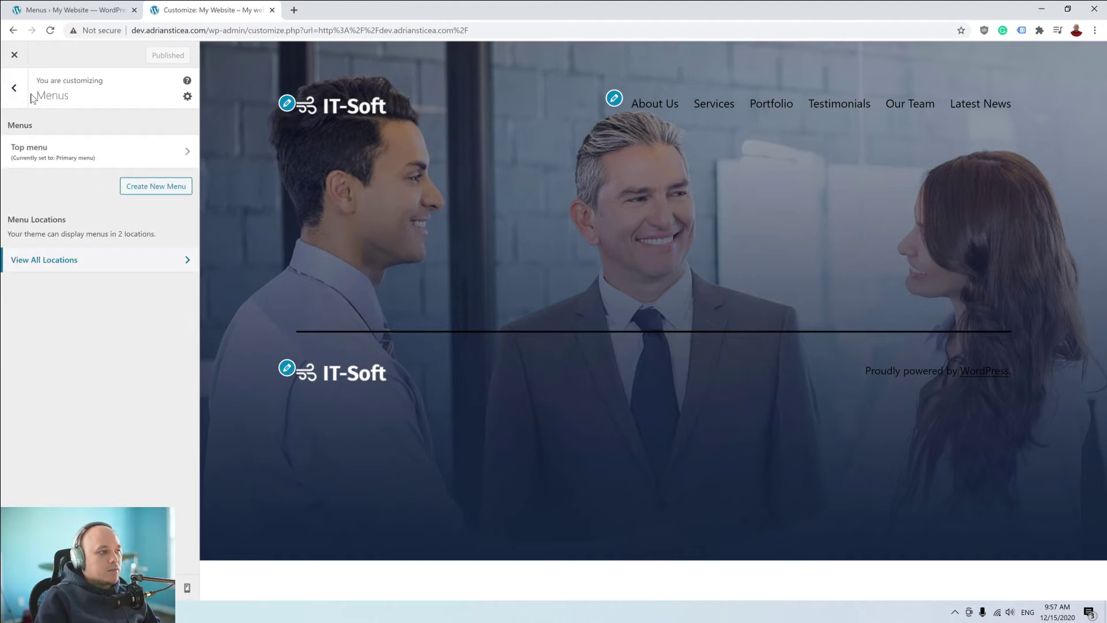
{"action": "left_click", "coordinate": [11, 92]}
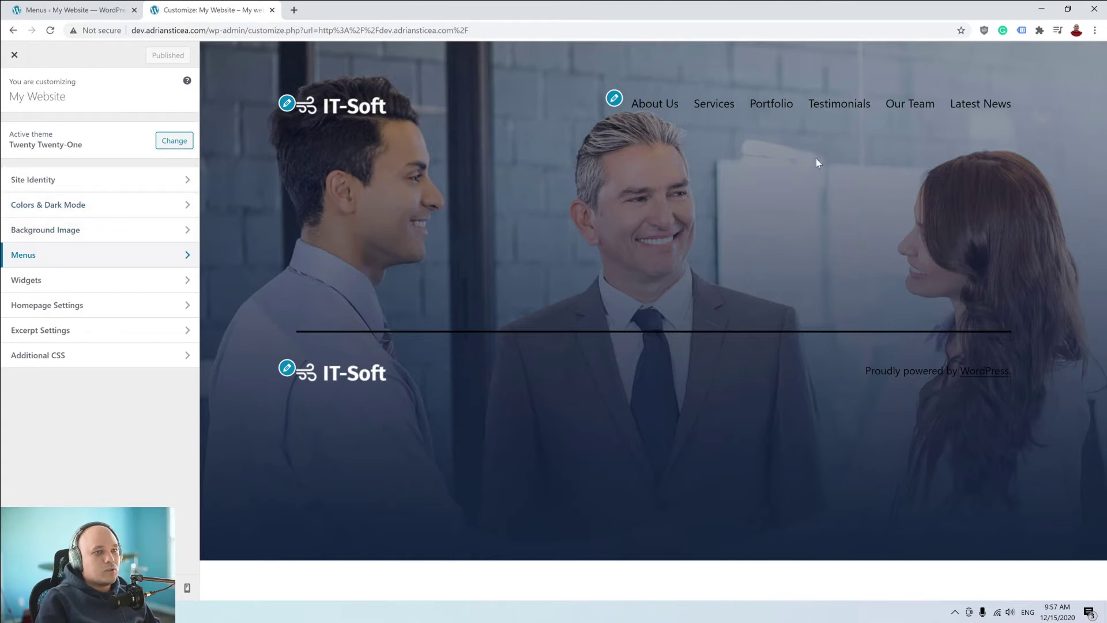
{"action": "left_click_drag", "start_coordinate": [1029, 102], "coordinate": [632, 103]}
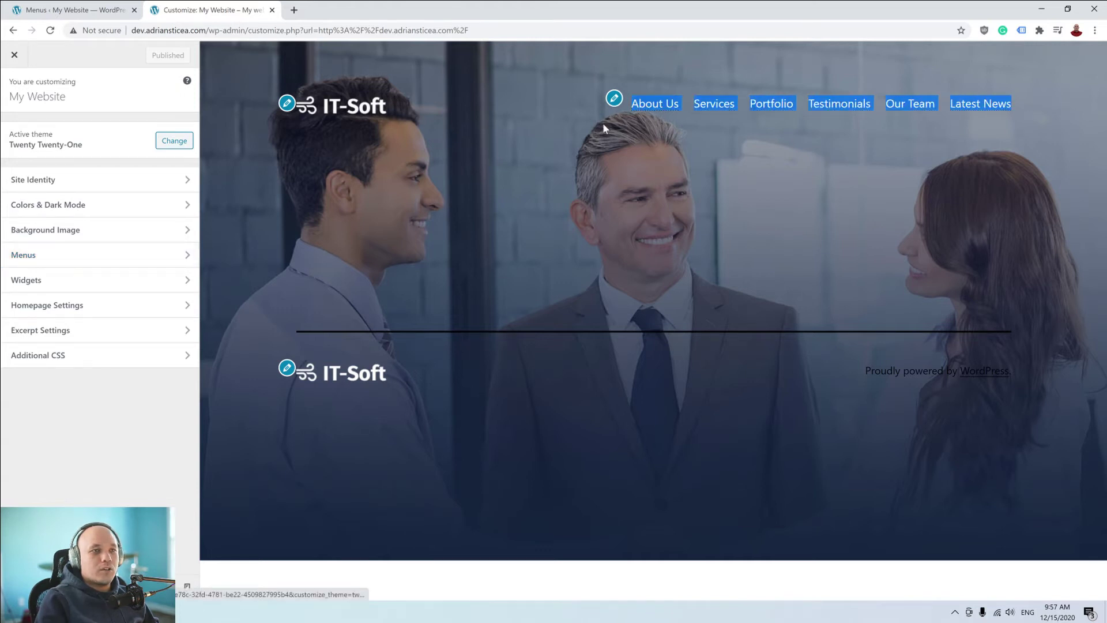
{"action": "left_click", "coordinate": [912, 159]}
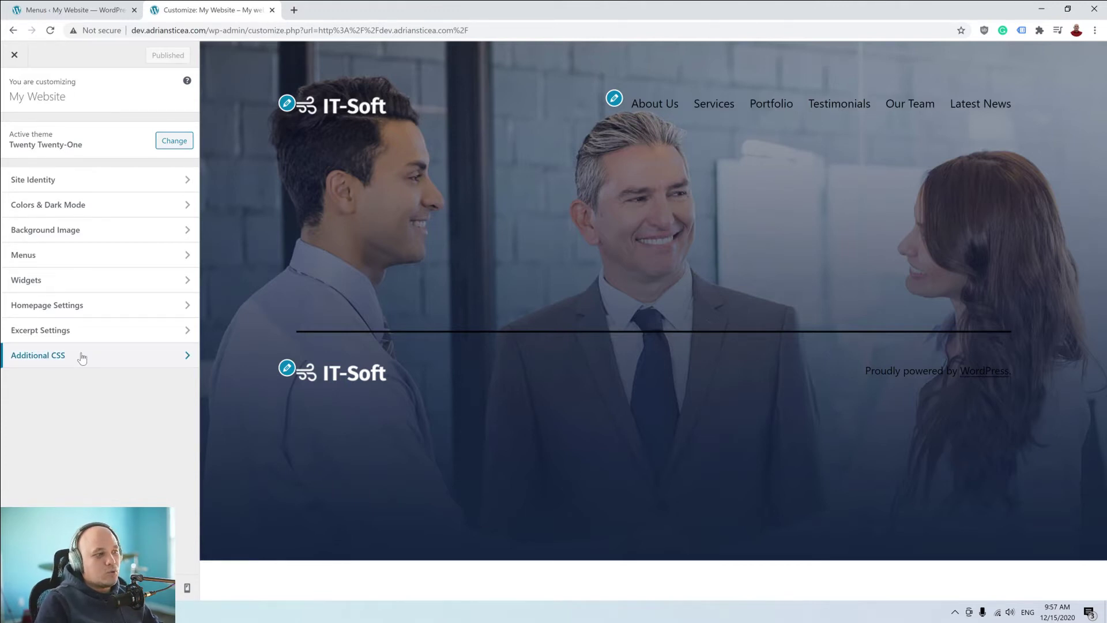
Add the additional CSS rule ".primary-navigation li a{ color: #fff !important; }" to make the menu links white, and publish it.
{"action": "left_click", "coordinate": [82, 357]}
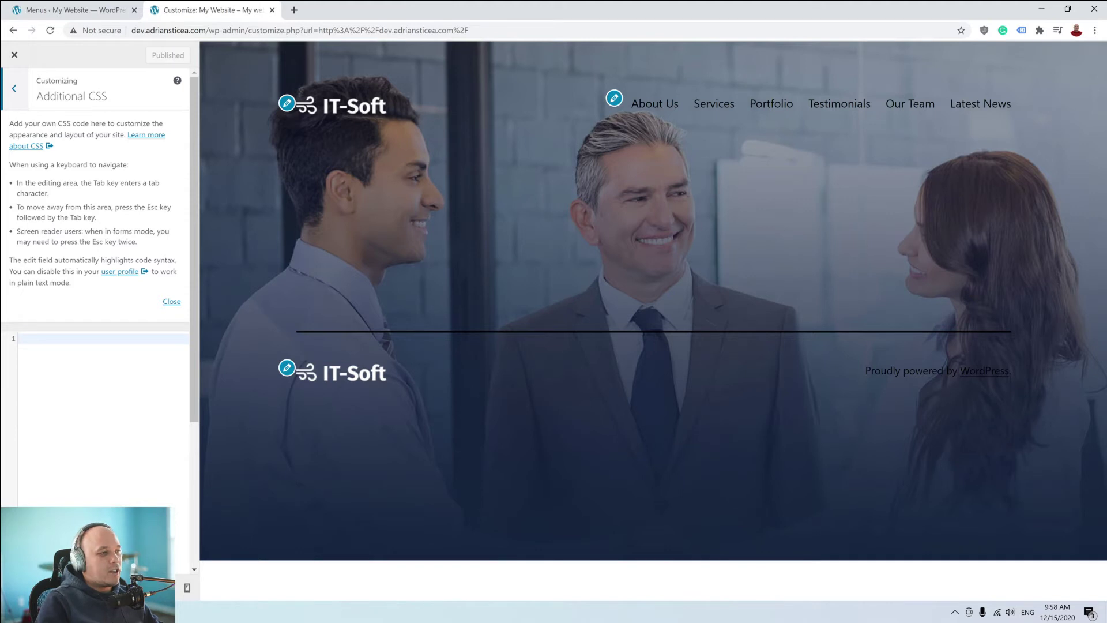
{"action": "key", "text": "alt+Tab"}
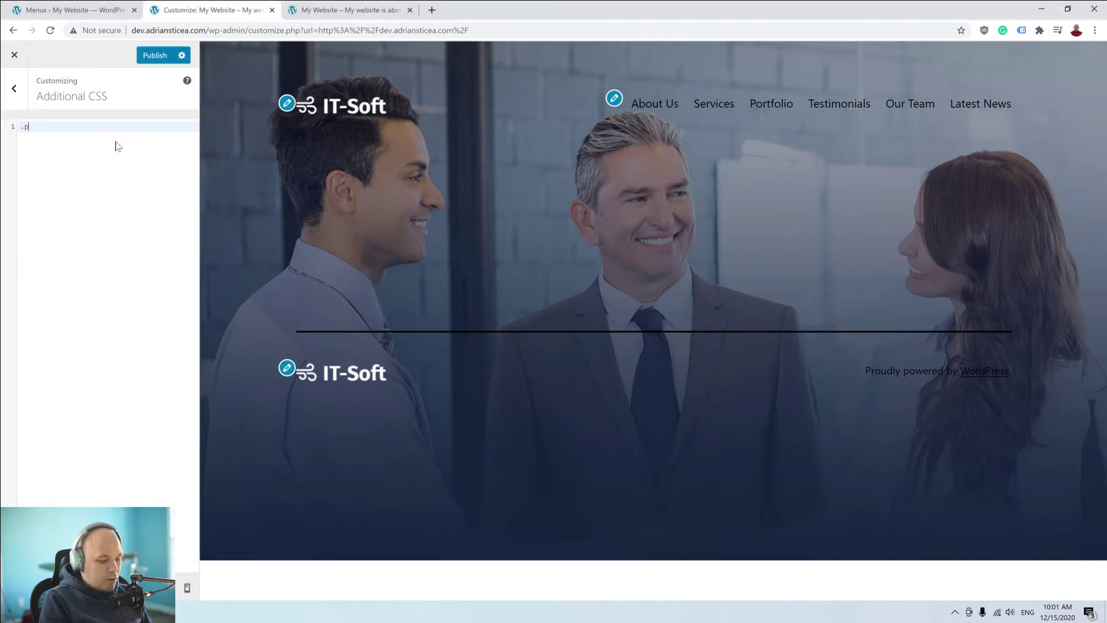
{"action": "type", "text": "rimar"}
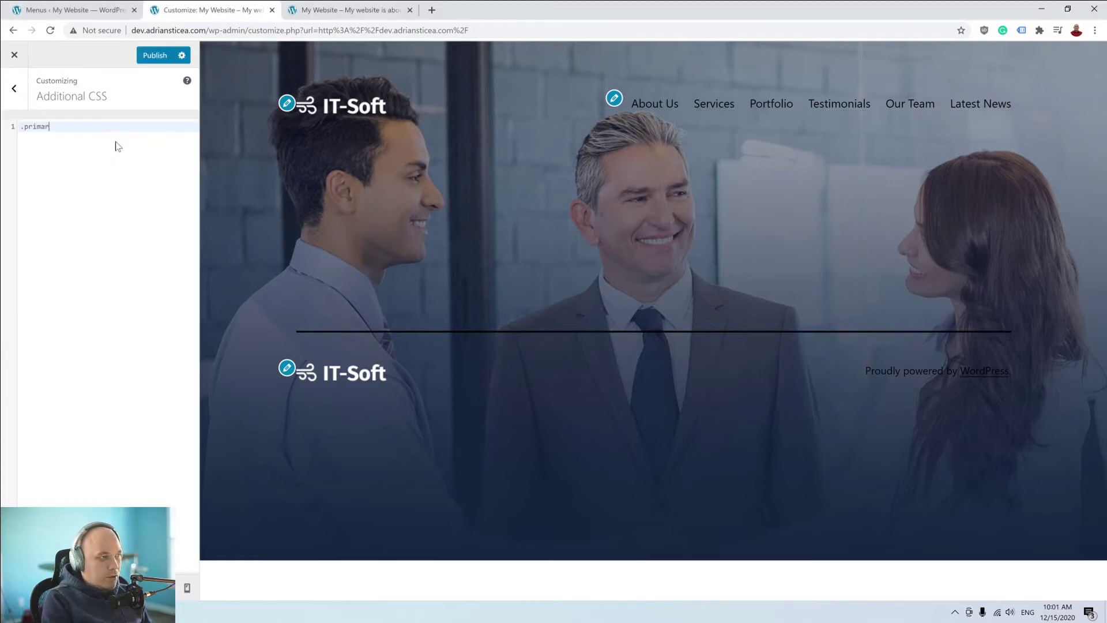
{"action": "type", "text": "y-navigation"}
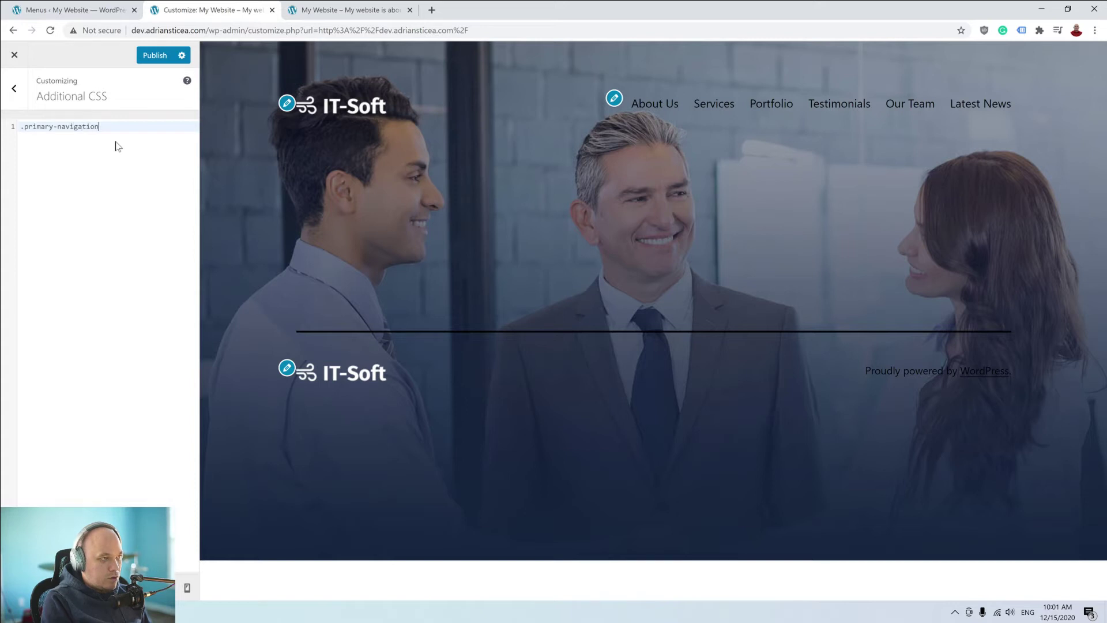
{"action": "type", "text": " li a{"}
{"action": "key", "text": "Return"}
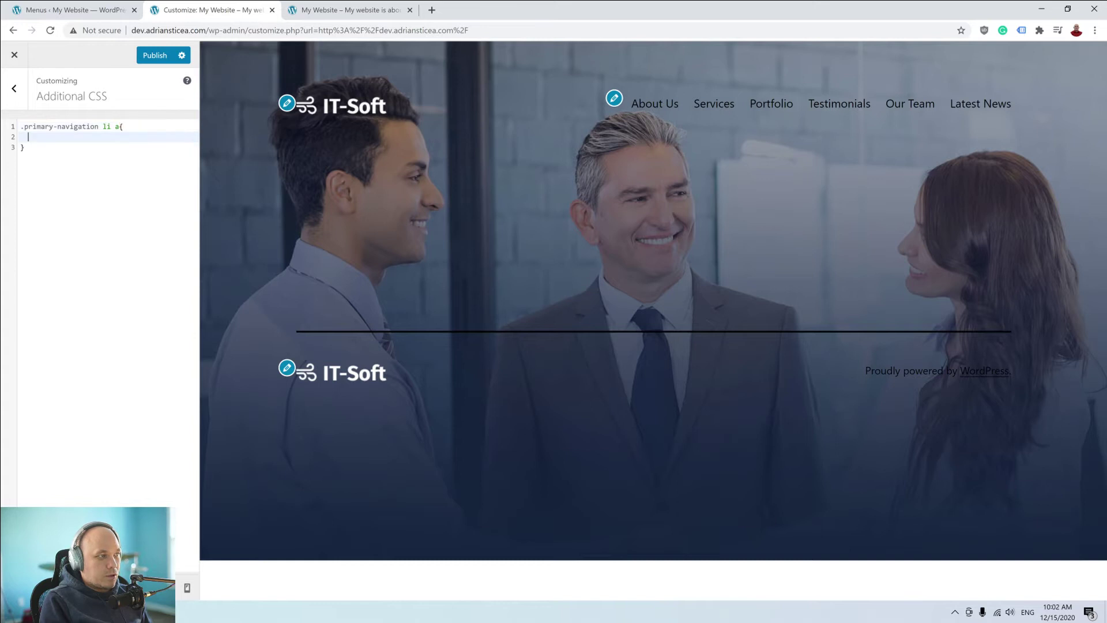
{"action": "type", "text": "color:"}
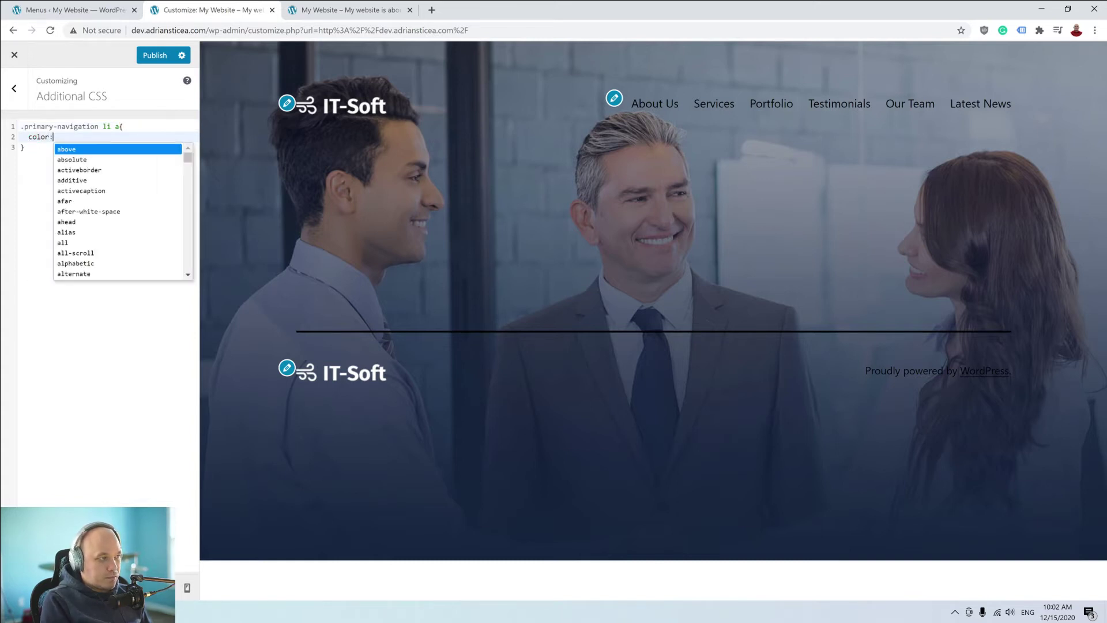
{"action": "type", "text": " #"}
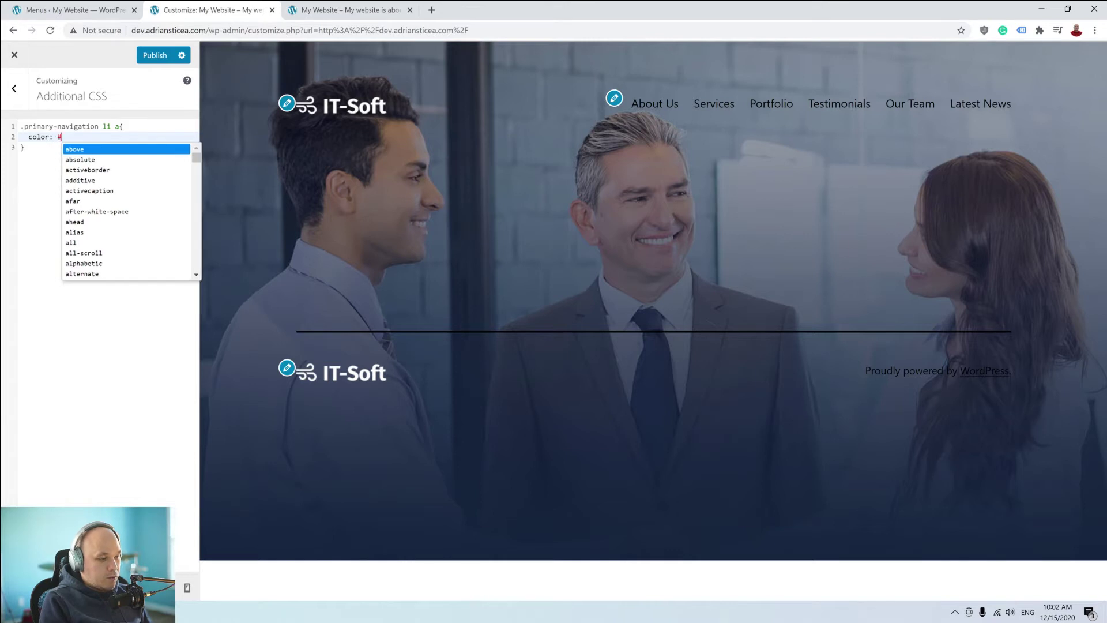
{"action": "type", "text": "fff !"}
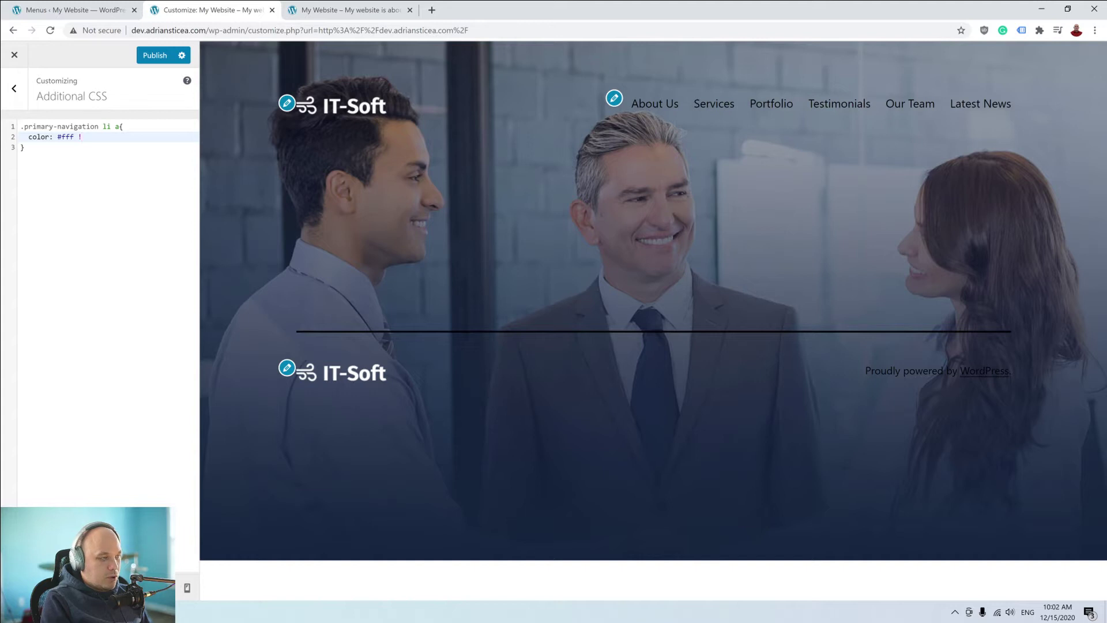
{"action": "type", "text": "imp"}
{"action": "key", "text": "Return"}
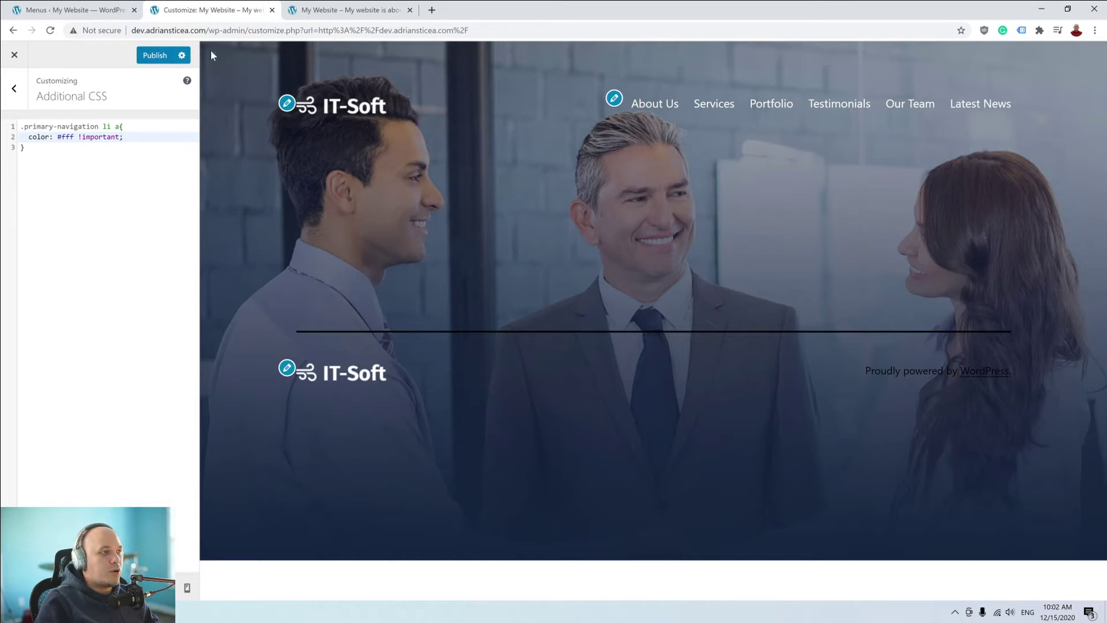
{"action": "left_click", "coordinate": [154, 56]}
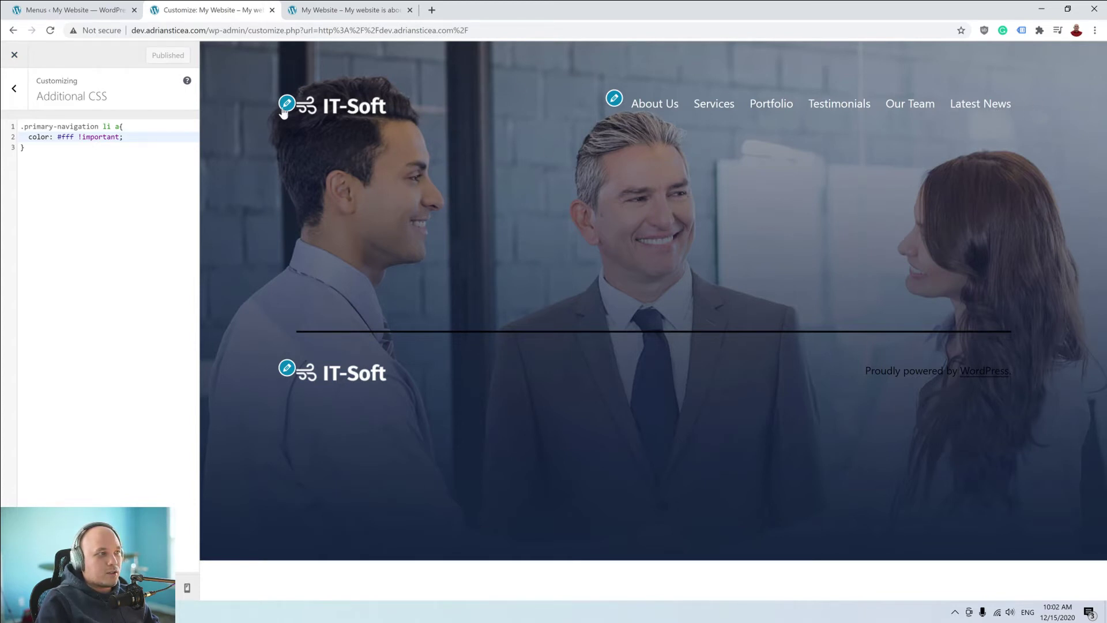
Close the extra site tab and reopen the Additional CSS editor in the customizer.
{"action": "left_click", "coordinate": [14, 88]}
{"action": "left_click", "coordinate": [410, 10]}
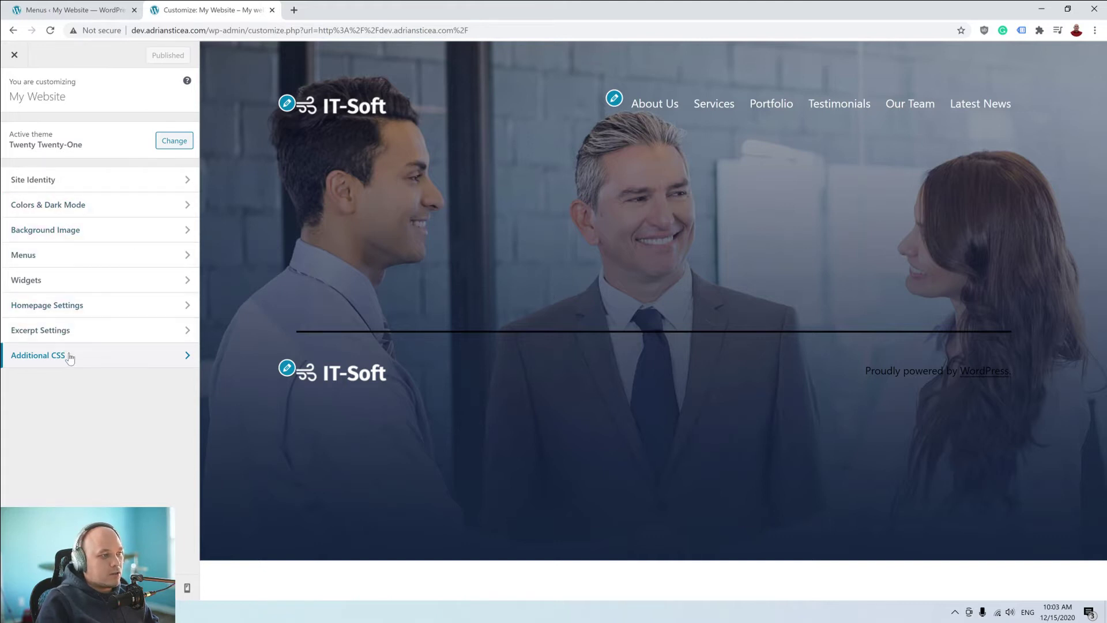
{"action": "left_click", "coordinate": [109, 357]}
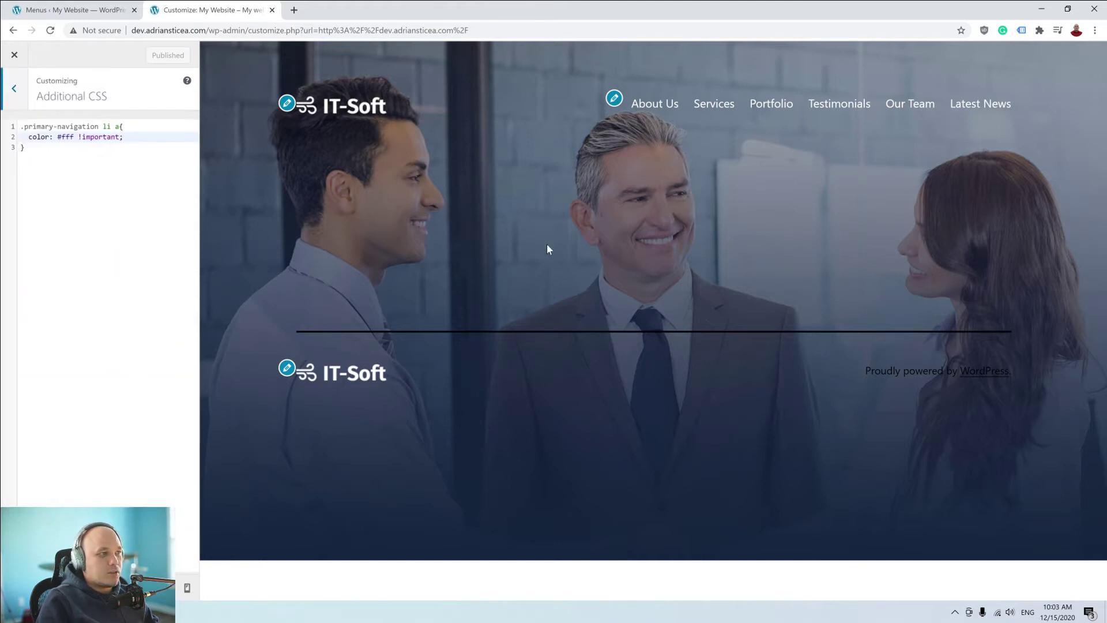
Open the live site in a new tab from the Menus admin page and open its Homepage for editing.
{"action": "left_click", "coordinate": [77, 7]}
{"action": "middle_click", "coordinate": [49, 57]}
{"action": "left_click", "coordinate": [384, 13]}
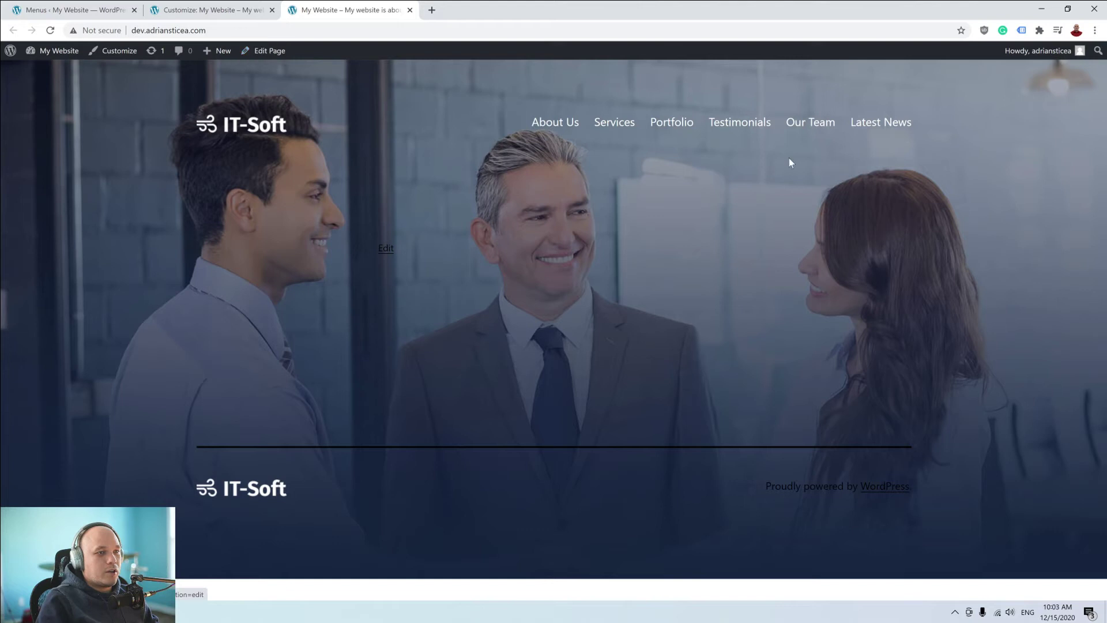
{"action": "left_click", "coordinate": [276, 52]}
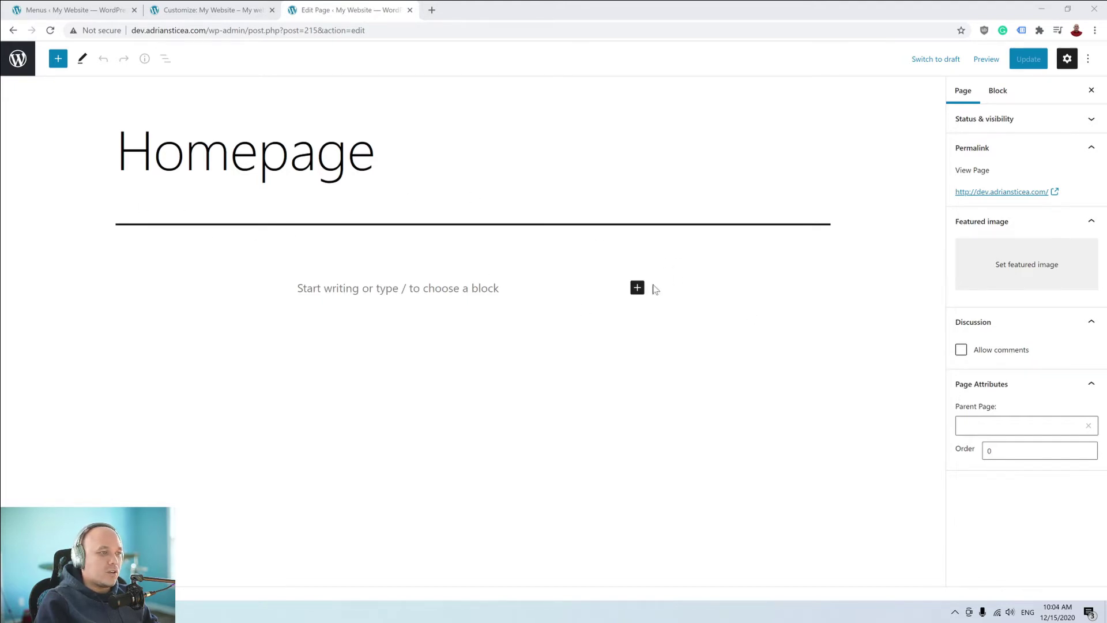
Check the installed plugins list in a separate admin tab, and return to the Homepage editor.
{"action": "middle_click", "coordinate": [18, 66]}
{"action": "left_click", "coordinate": [486, 9]}
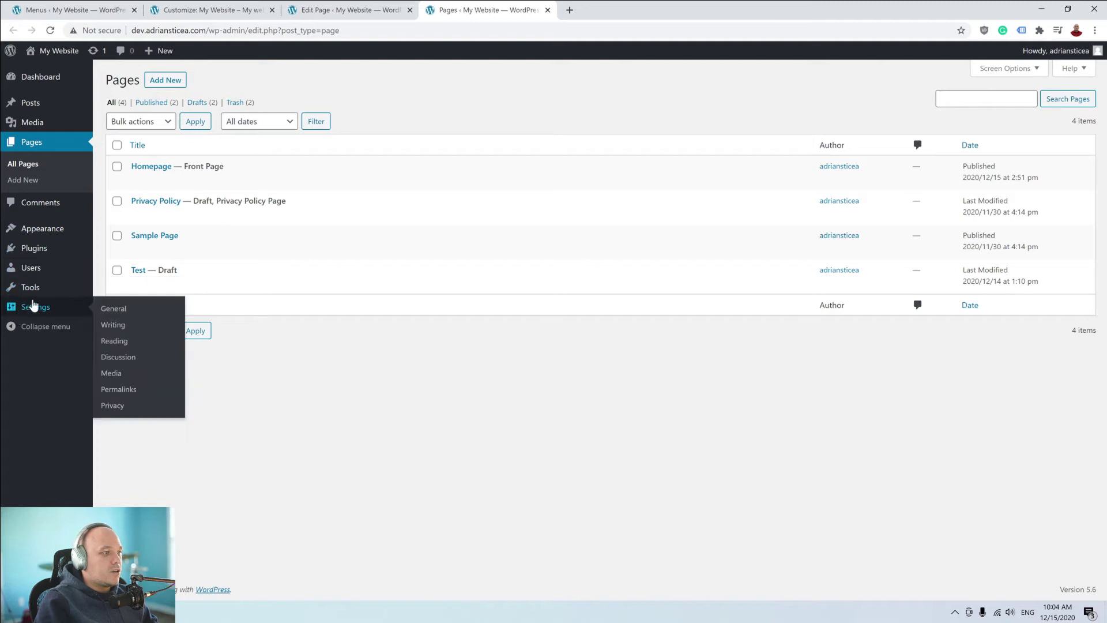
{"action": "left_click", "coordinate": [34, 255]}
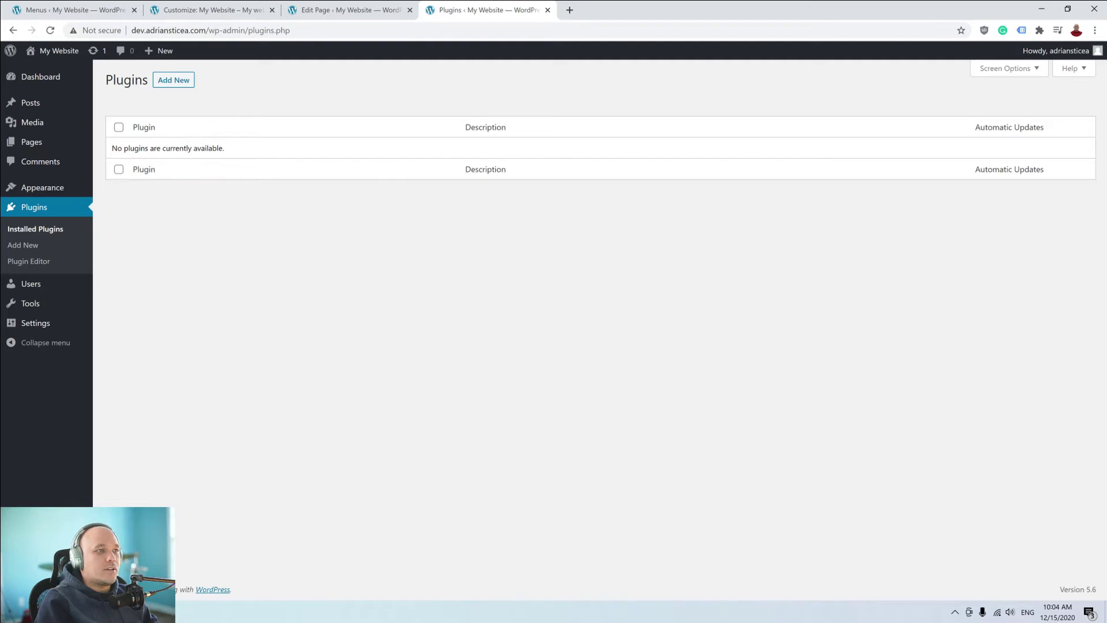
{"action": "left_click", "coordinate": [337, 5]}
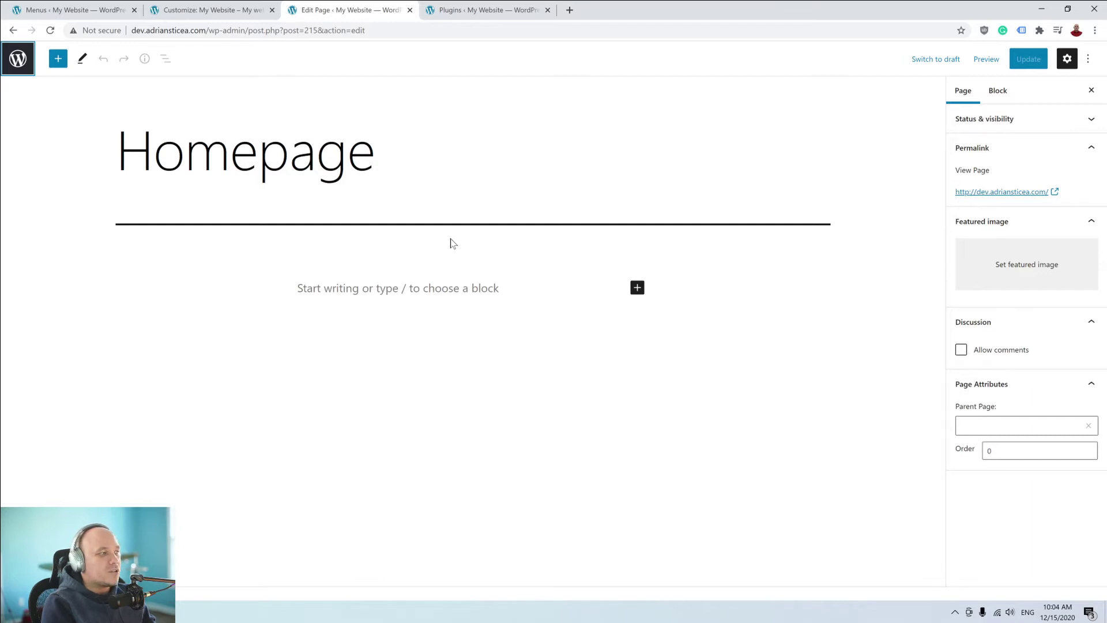
Search the blocks for "grou" and add a Group block to the empty Homepage content.
{"action": "left_click", "coordinate": [638, 287]}
{"action": "type", "text": "gr"}
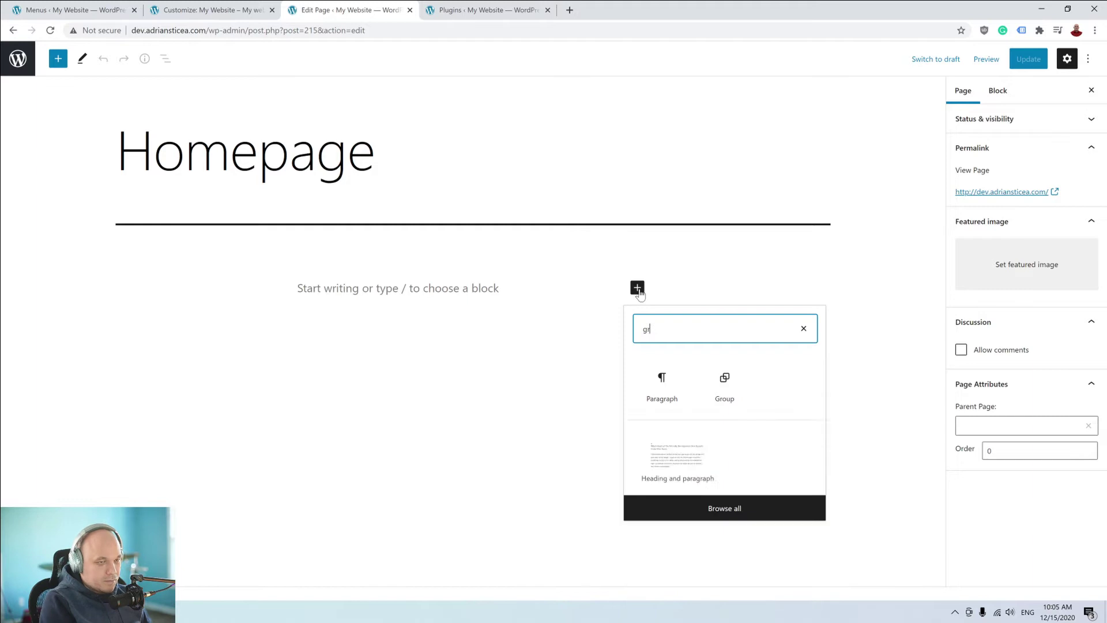
{"action": "type", "text": "ou"}
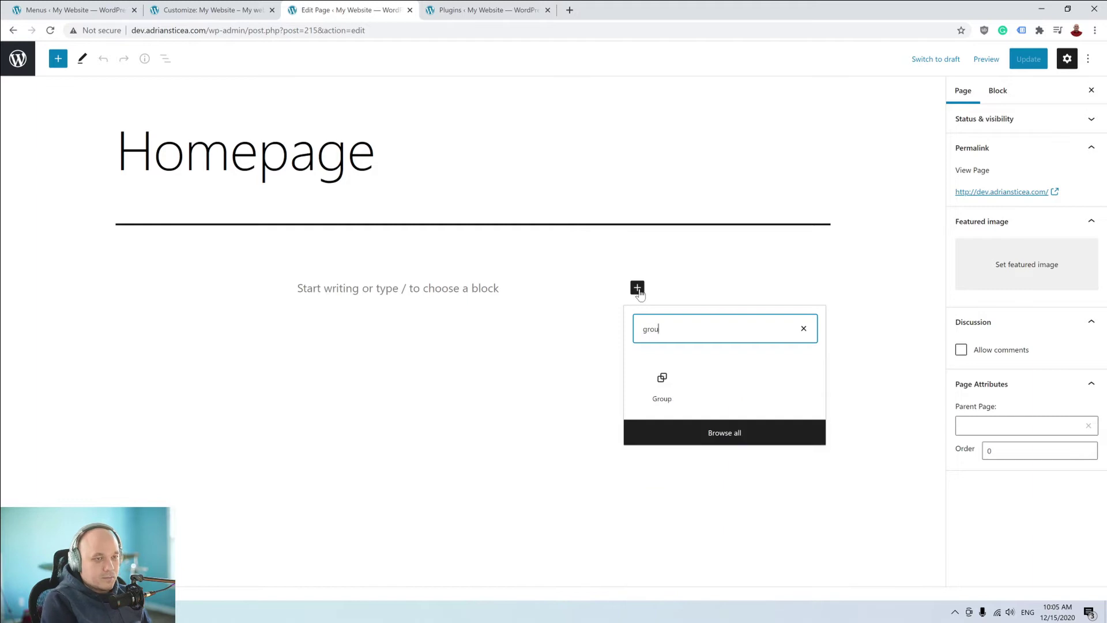
{"action": "left_click", "coordinate": [662, 381]}
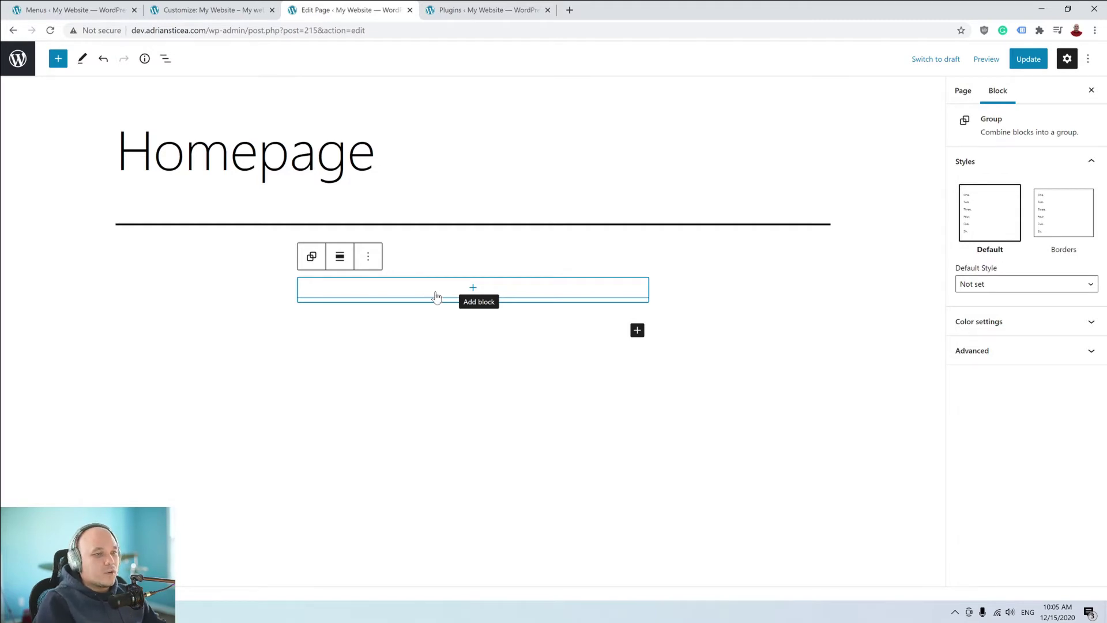
Add a Heading block inside the group with the text "We Are A Professional IT Solution Service".
{"action": "left_click", "coordinate": [473, 288]}
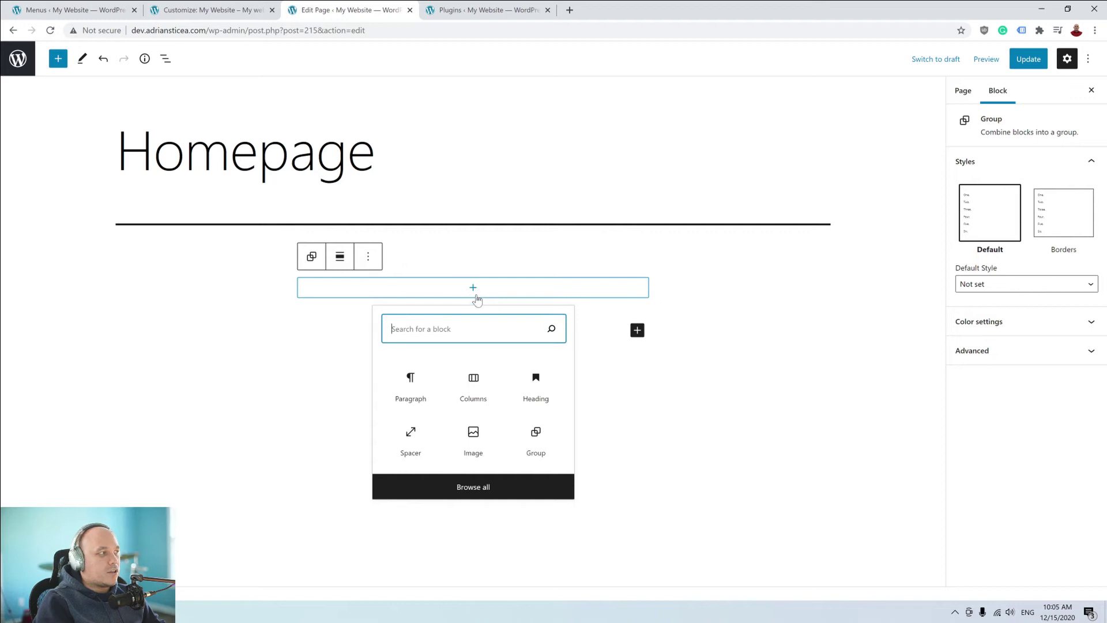
{"action": "left_click", "coordinate": [535, 385]}
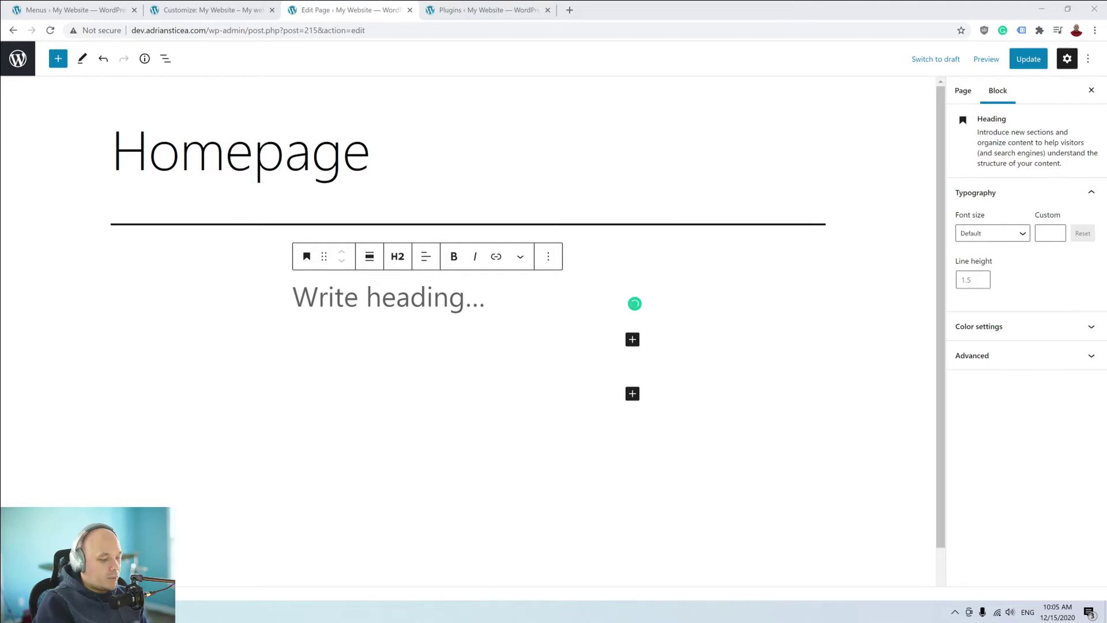
{"action": "key", "text": "alt+Tab"}
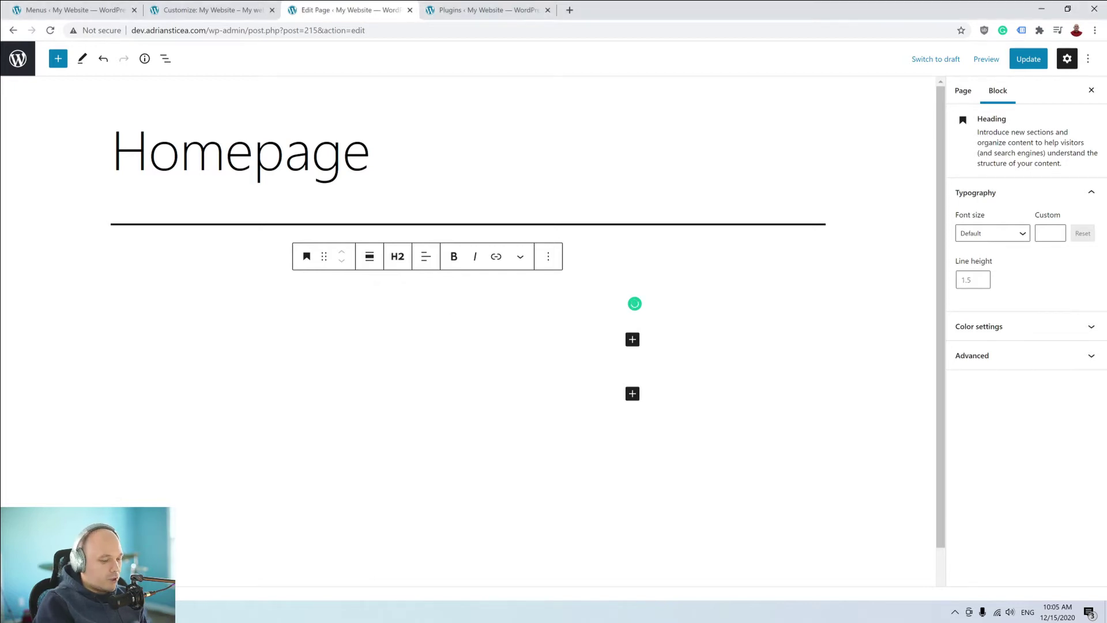
{"action": "type", "text": "We Are A Professional IT Solution Service"}
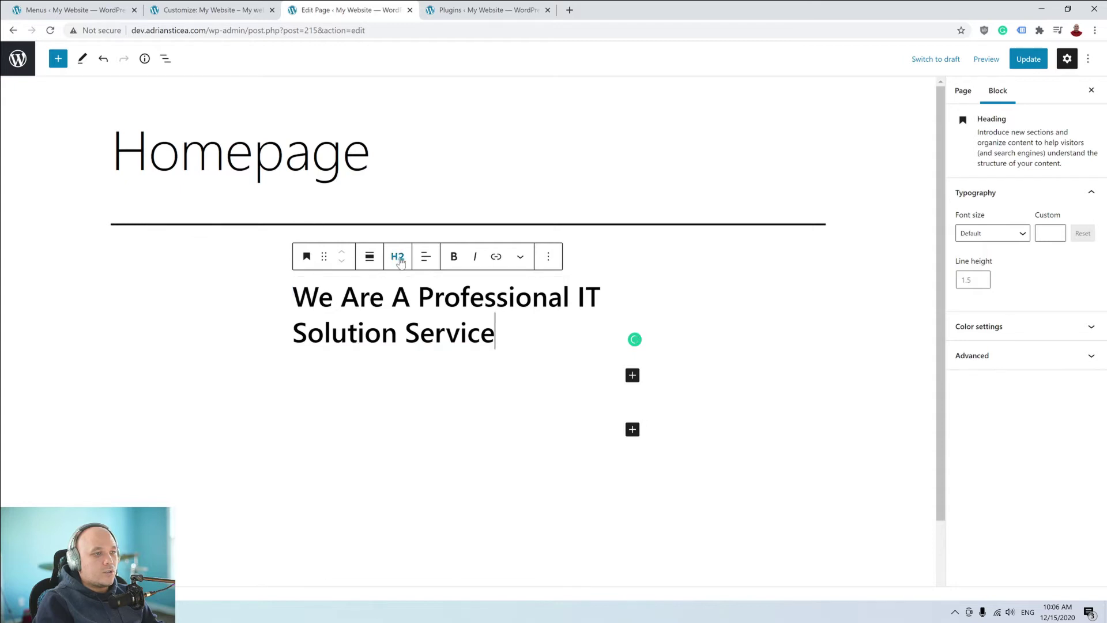
Center the heading text and set its custom font size to 60.
{"action": "left_click", "coordinate": [425, 262]}
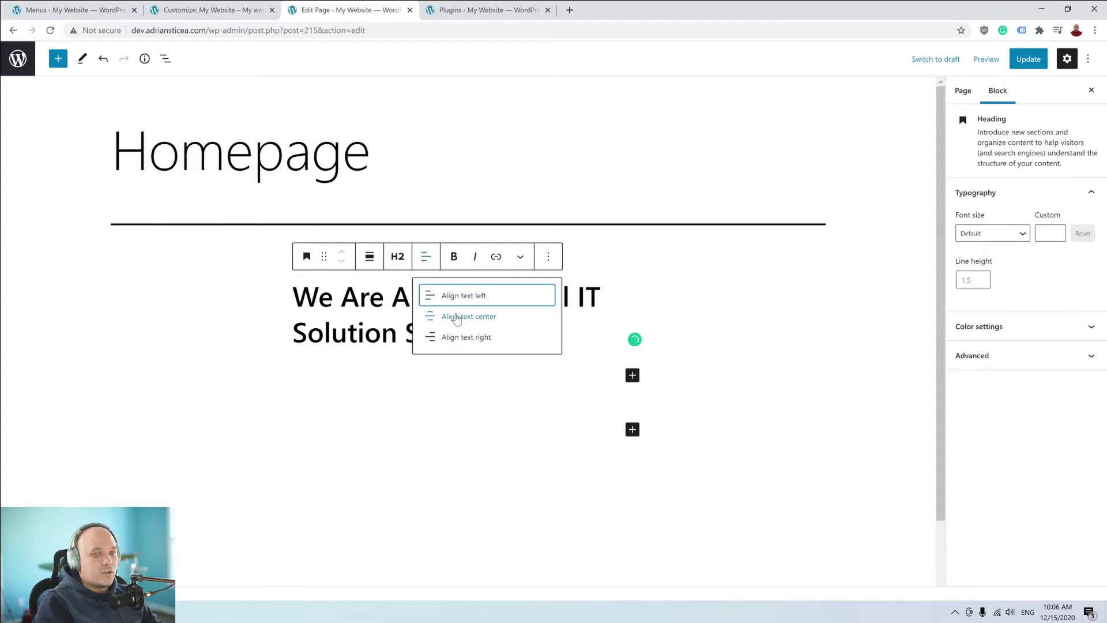
{"action": "left_click", "coordinate": [455, 317]}
{"action": "left_click", "coordinate": [1044, 233]}
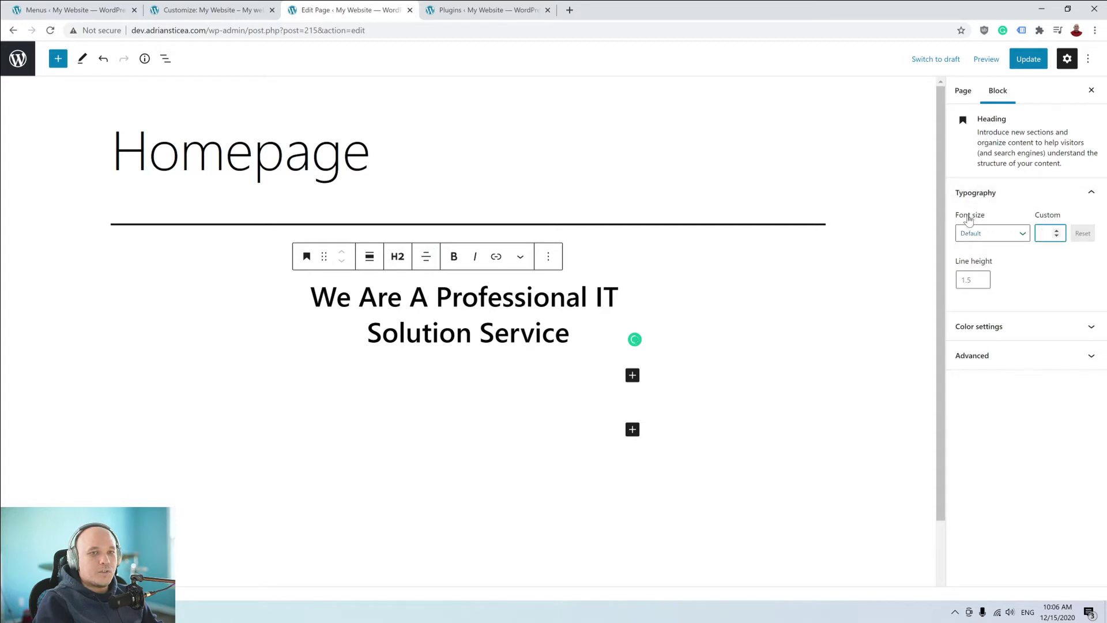
{"action": "type", "text": "60"}
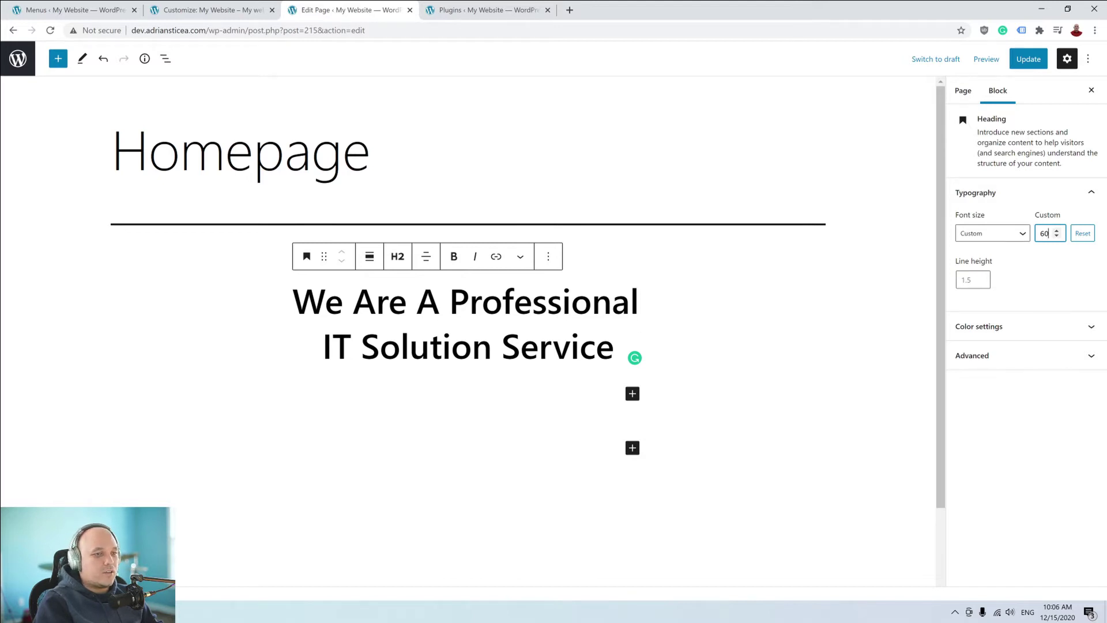
{"action": "left_click", "coordinate": [743, 333]}
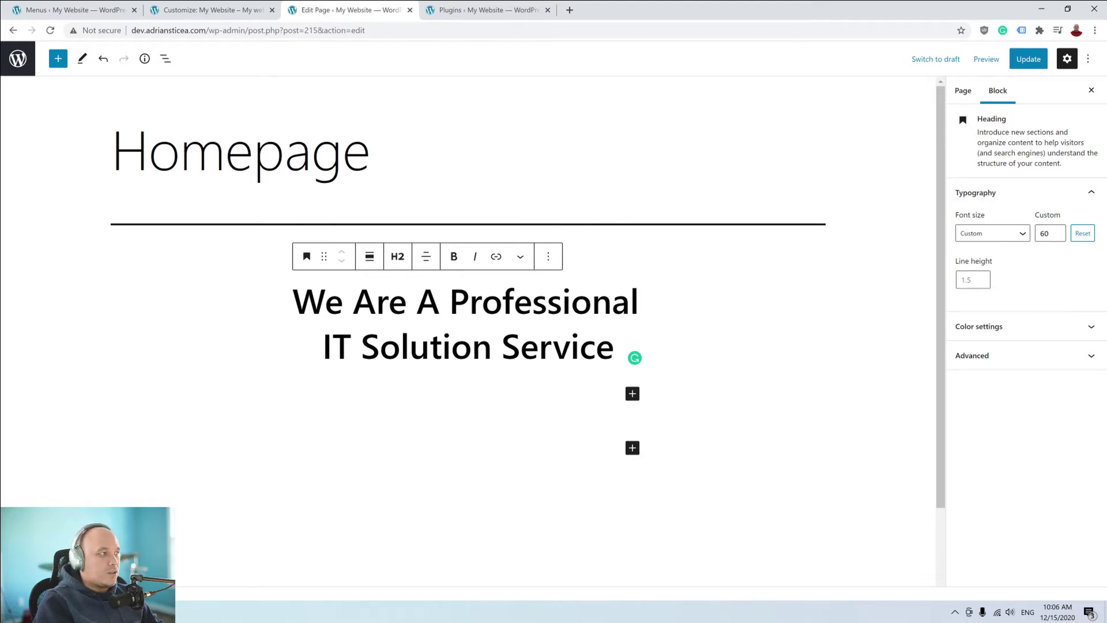
Add a centered paragraph below the heading reading "Perferendis repdae fugia rchitecto beatae rederit".
{"action": "left_click", "coordinate": [633, 393]}
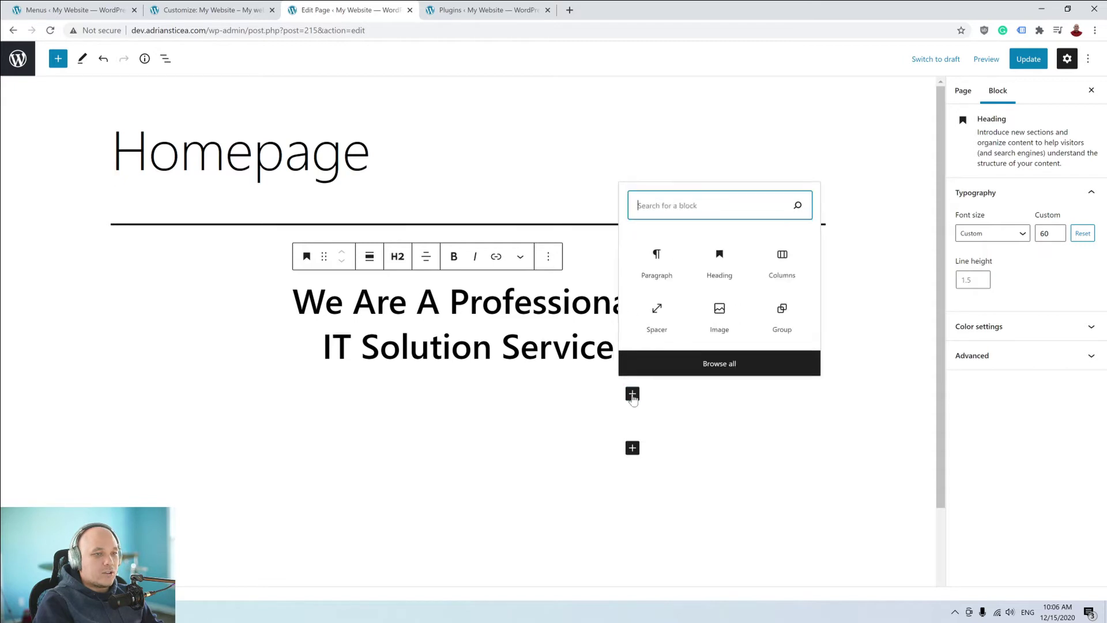
{"action": "left_click", "coordinate": [661, 265]}
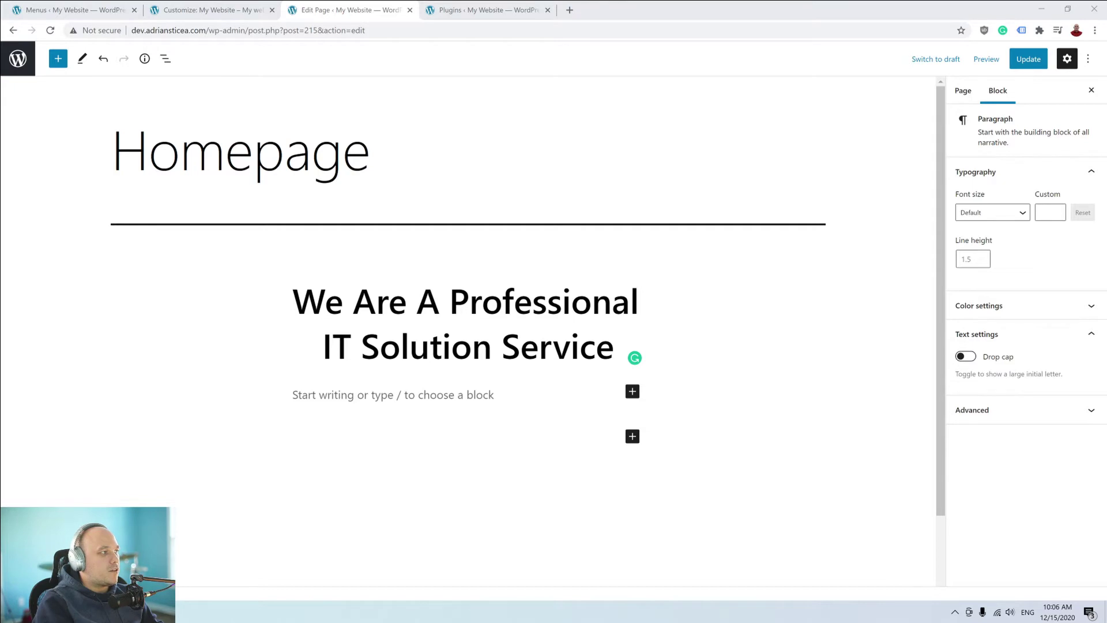
{"action": "key", "text": "alt+Tab"}
{"action": "type", "text": "Perferendis repdae fugia rchitecto beatae rederit"}
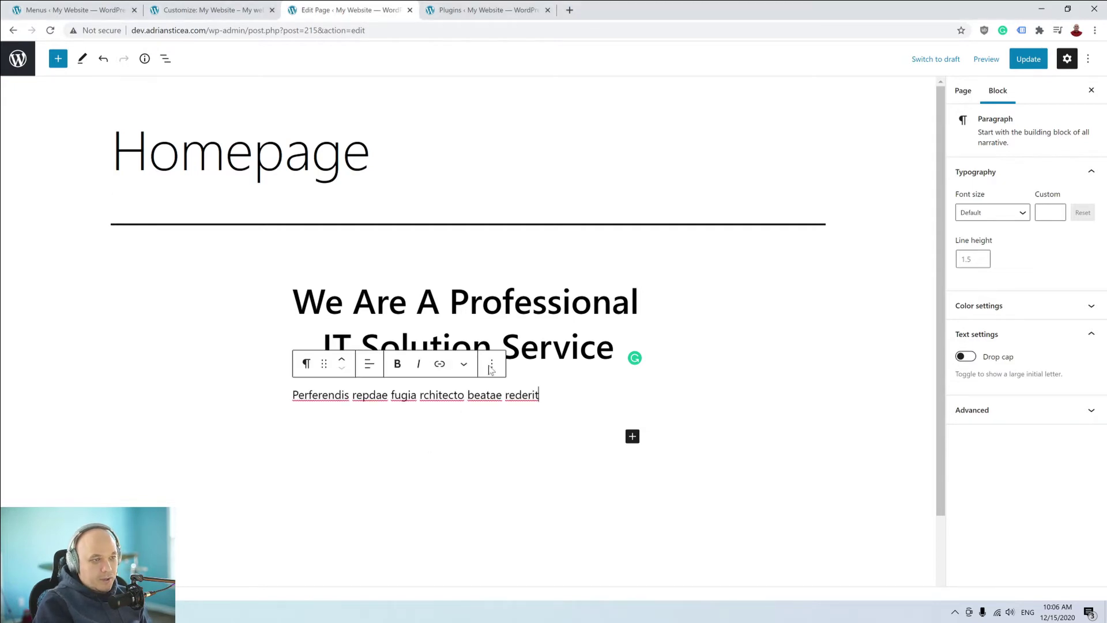
{"action": "left_click", "coordinate": [369, 365]}
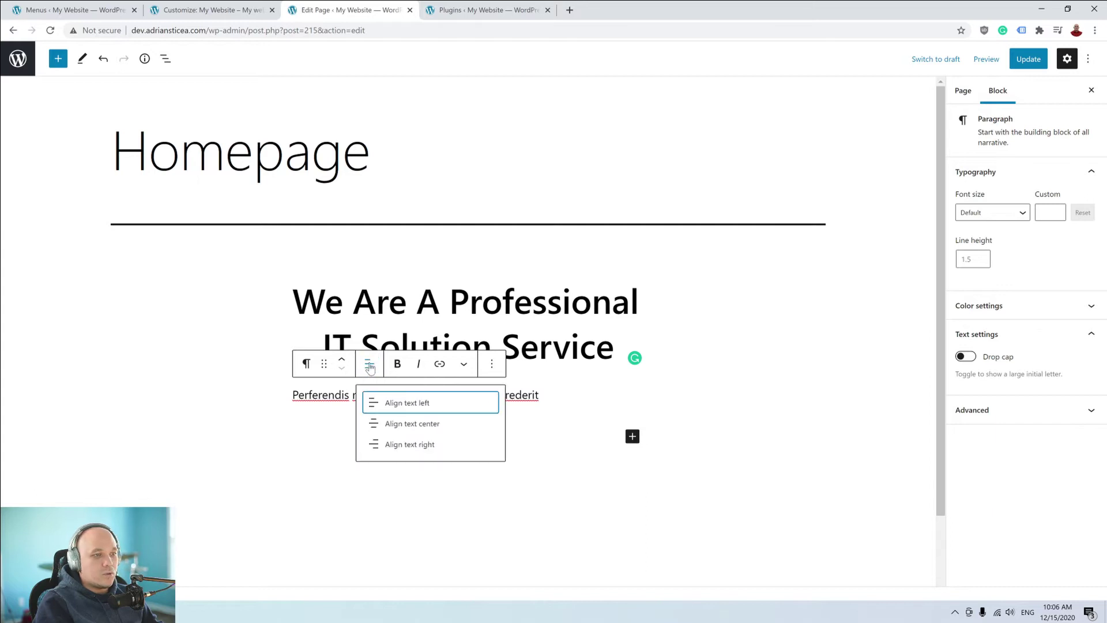
{"action": "left_click", "coordinate": [380, 423]}
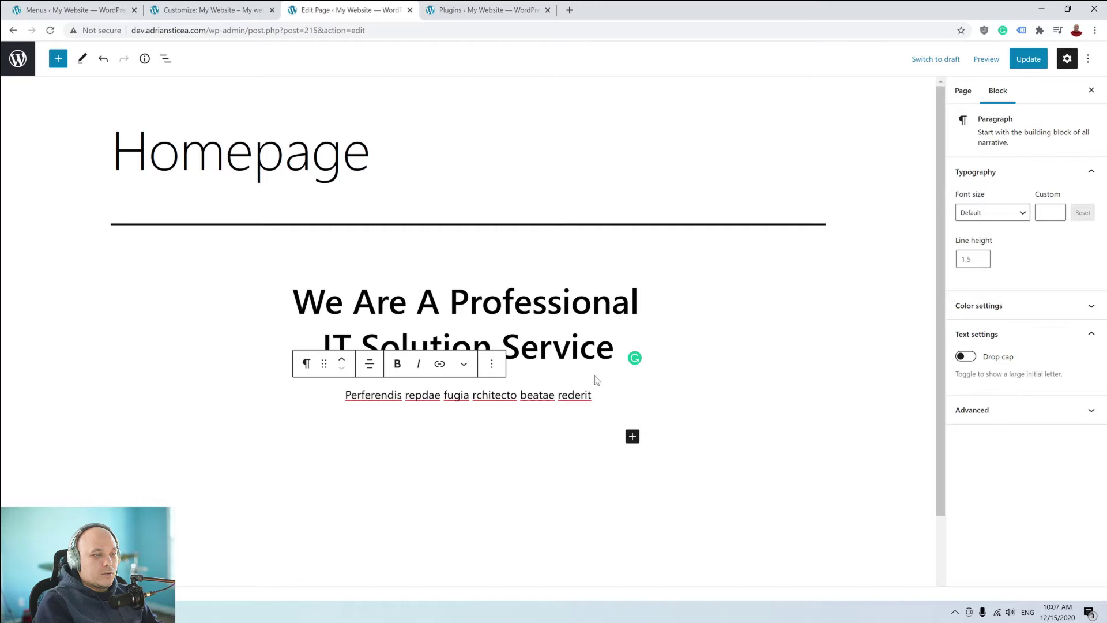
{"action": "triple_click", "coordinate": [596, 346]}
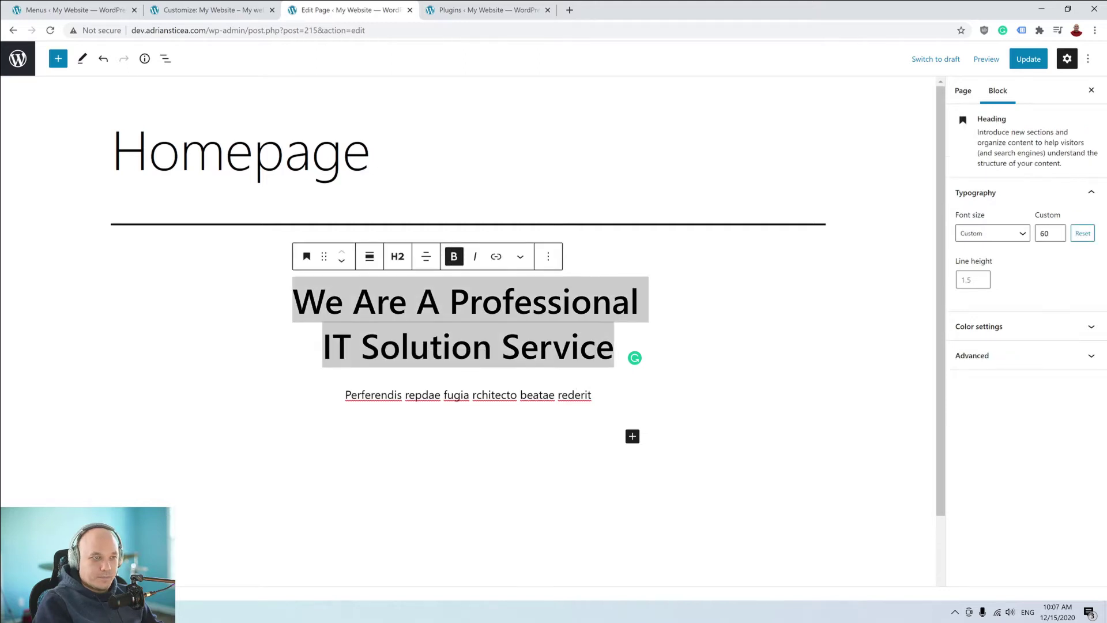
{"action": "left_click", "coordinate": [510, 398]}
{"action": "triple_click", "coordinate": [531, 300]}
{"action": "left_click", "coordinate": [510, 394]}
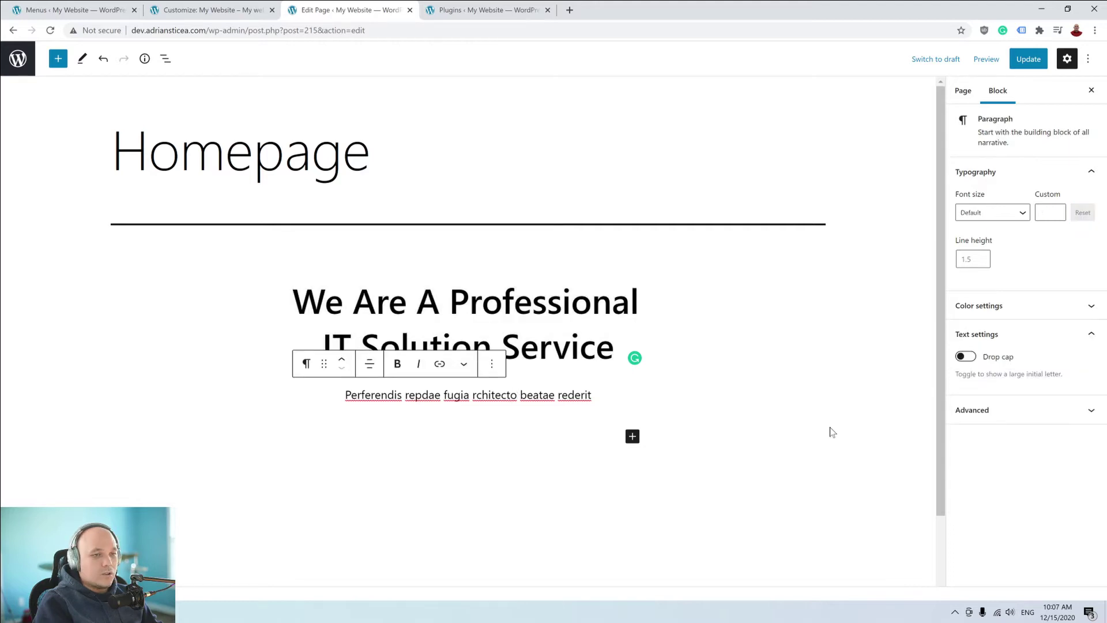
Search the blocks for "butt" and insert the Two buttons pattern below the paragraph.
{"action": "left_click", "coordinate": [632, 437]}
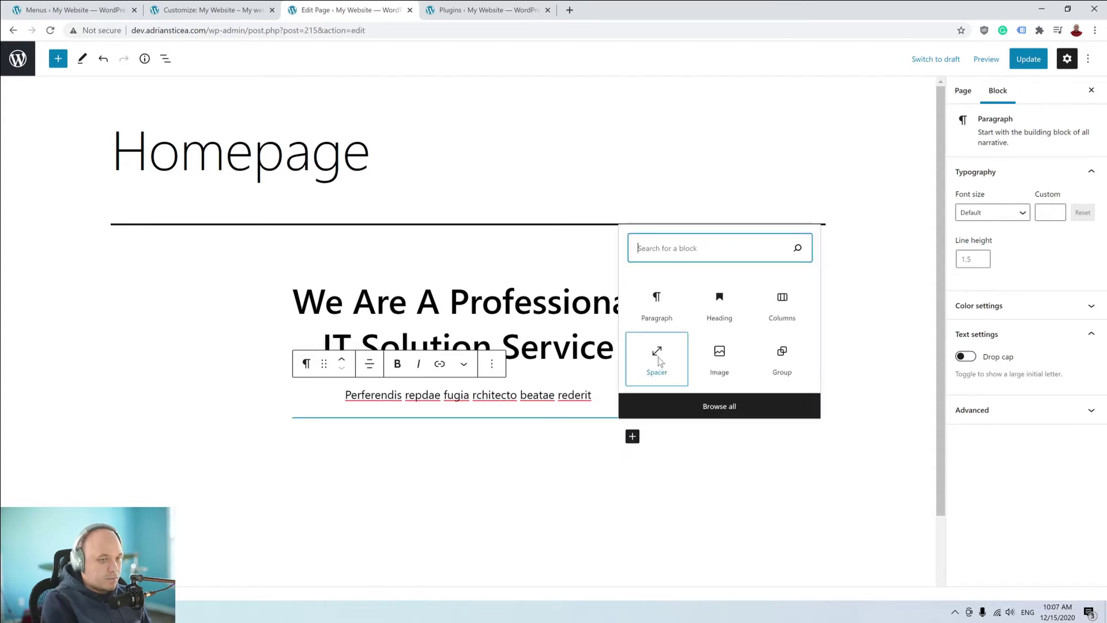
{"action": "type", "text": "butt"}
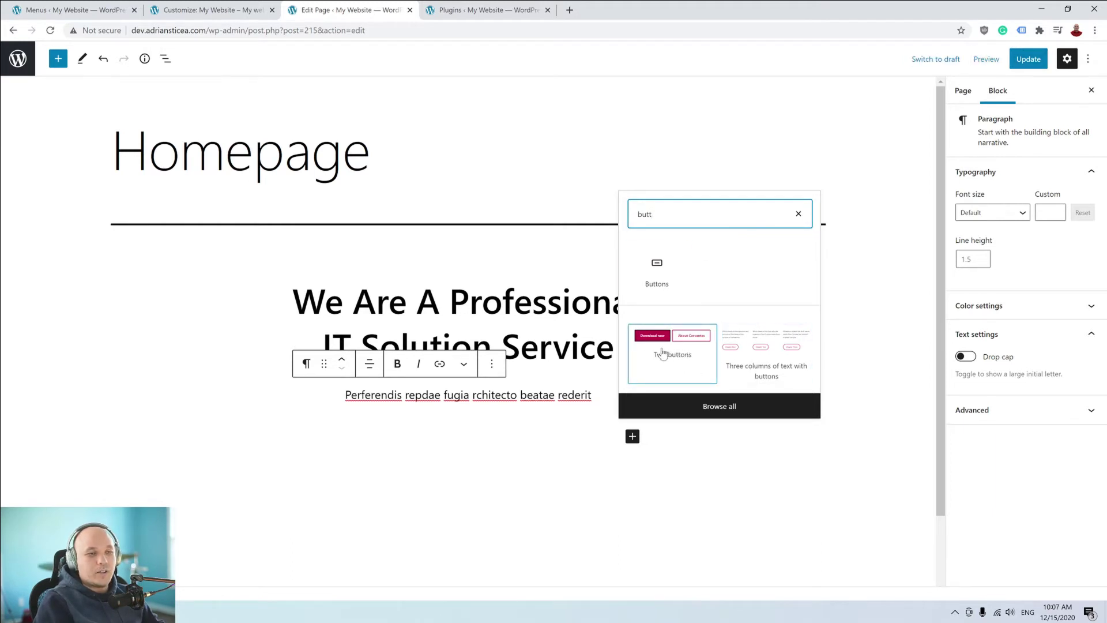
{"action": "left_click", "coordinate": [670, 355]}
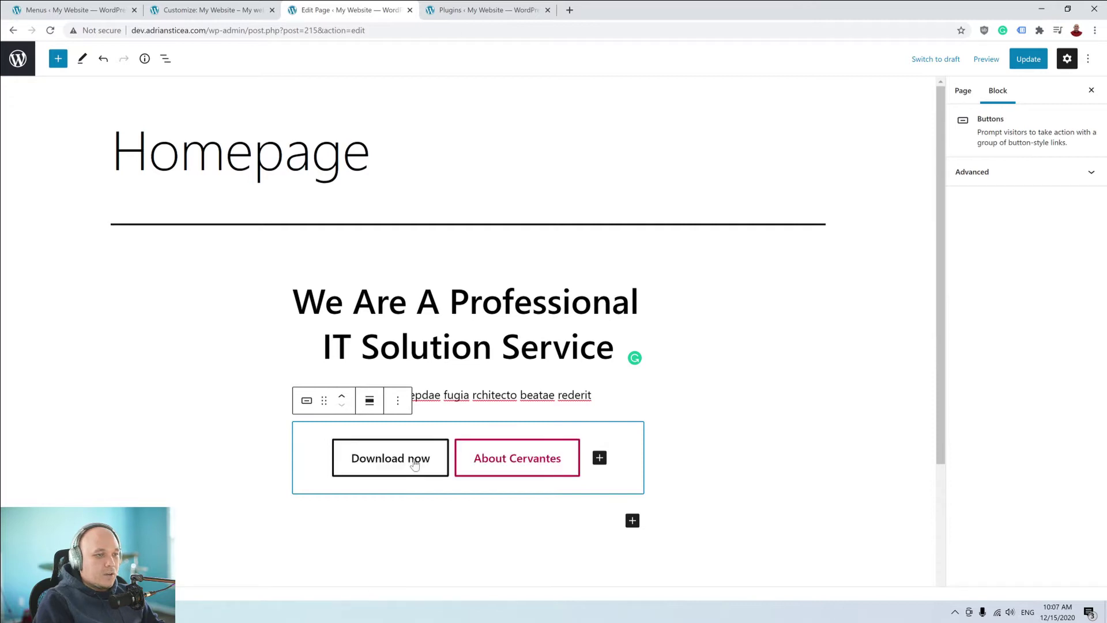
Set the "Download now" button's text color to black and its background to the custom color #ff3c00.
{"action": "left_click", "coordinate": [414, 464]}
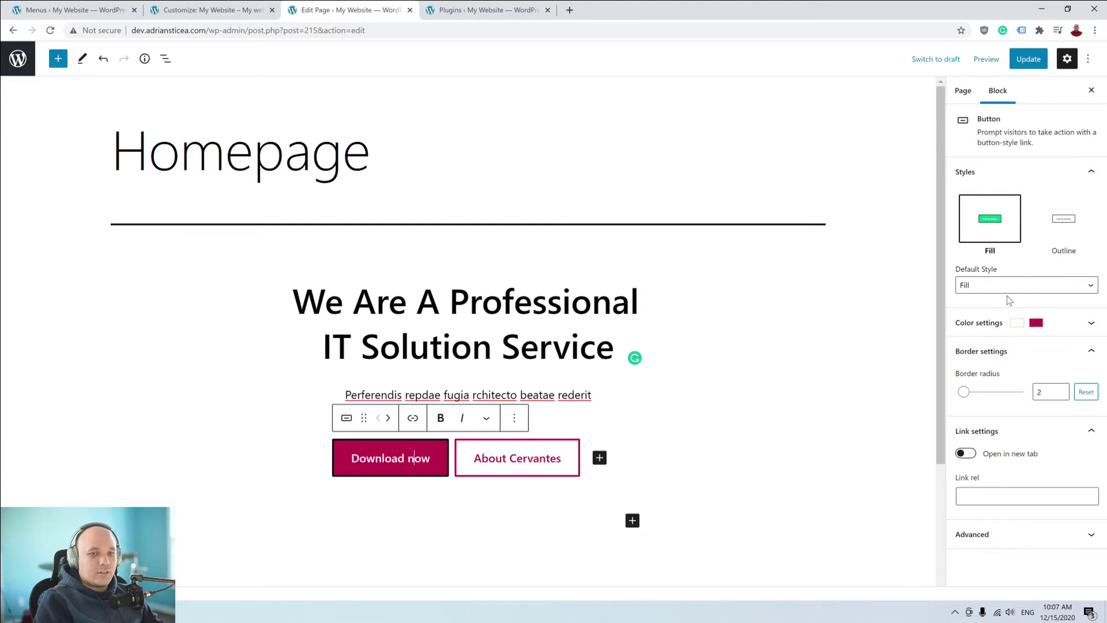
{"action": "left_click", "coordinate": [978, 327]}
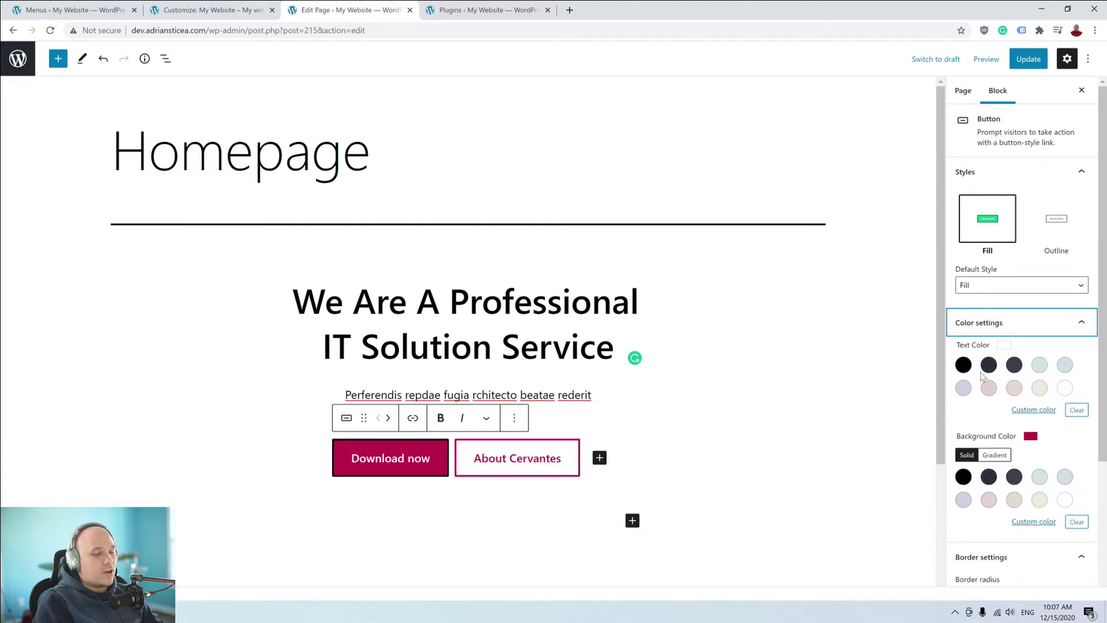
{"action": "left_click", "coordinate": [963, 366]}
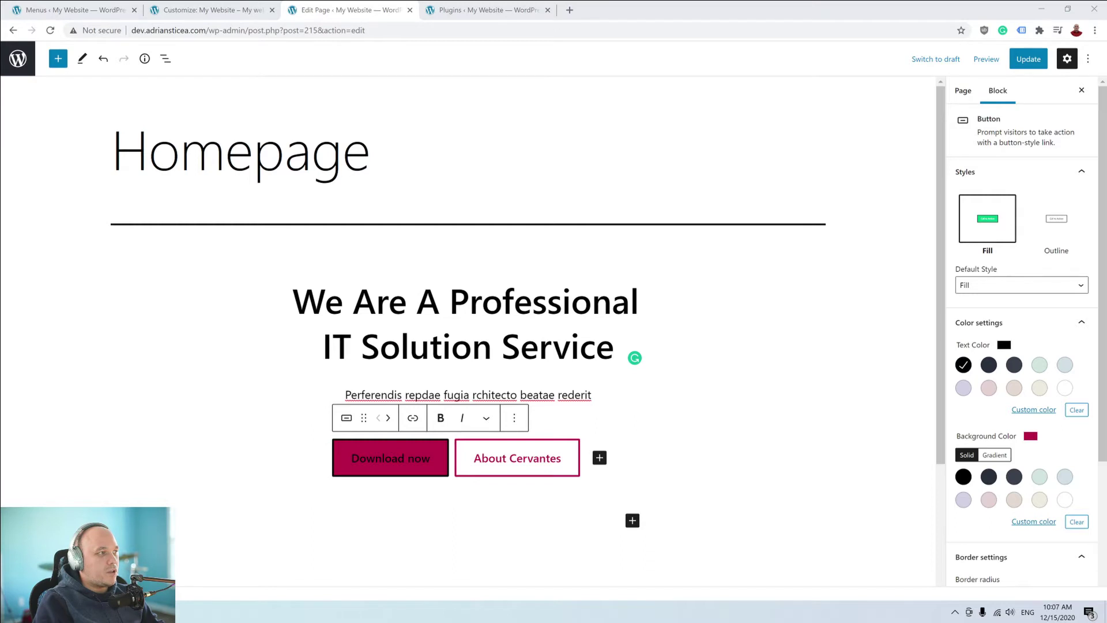
{"action": "left_click", "coordinate": [1034, 522]}
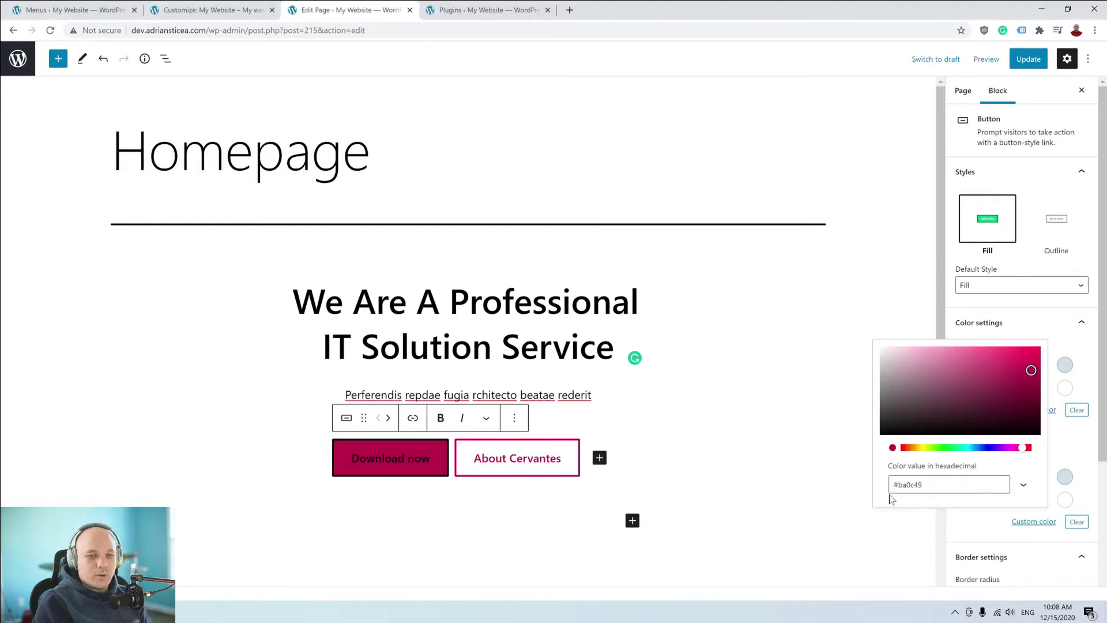
{"action": "double_click", "coordinate": [922, 485]}
{"action": "type", "text": "ff3c00"}
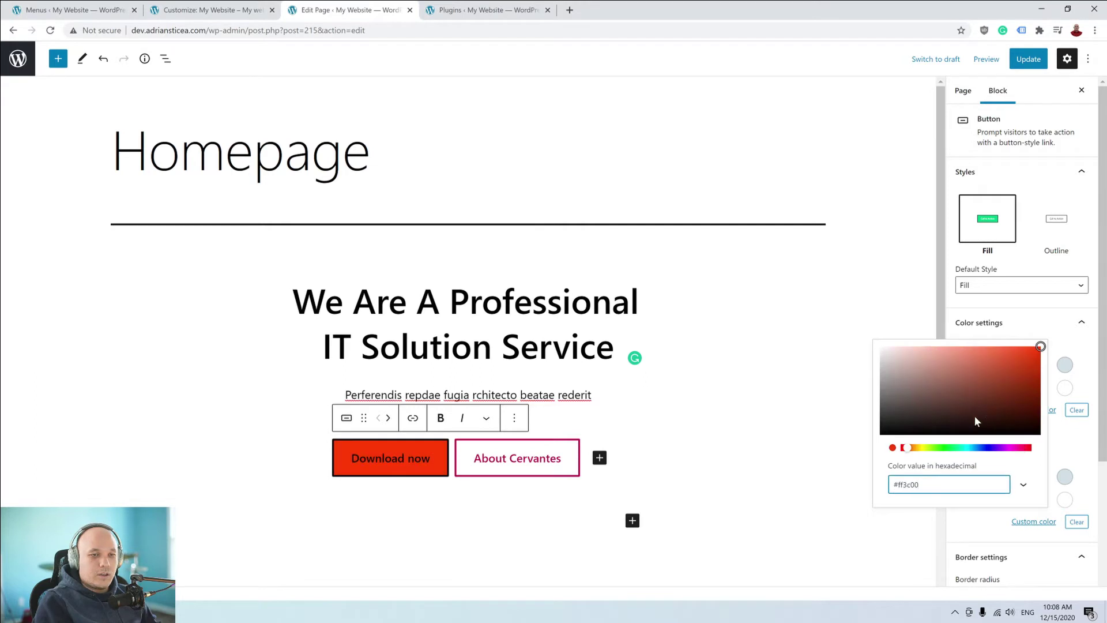
{"action": "left_click", "coordinate": [1074, 345]}
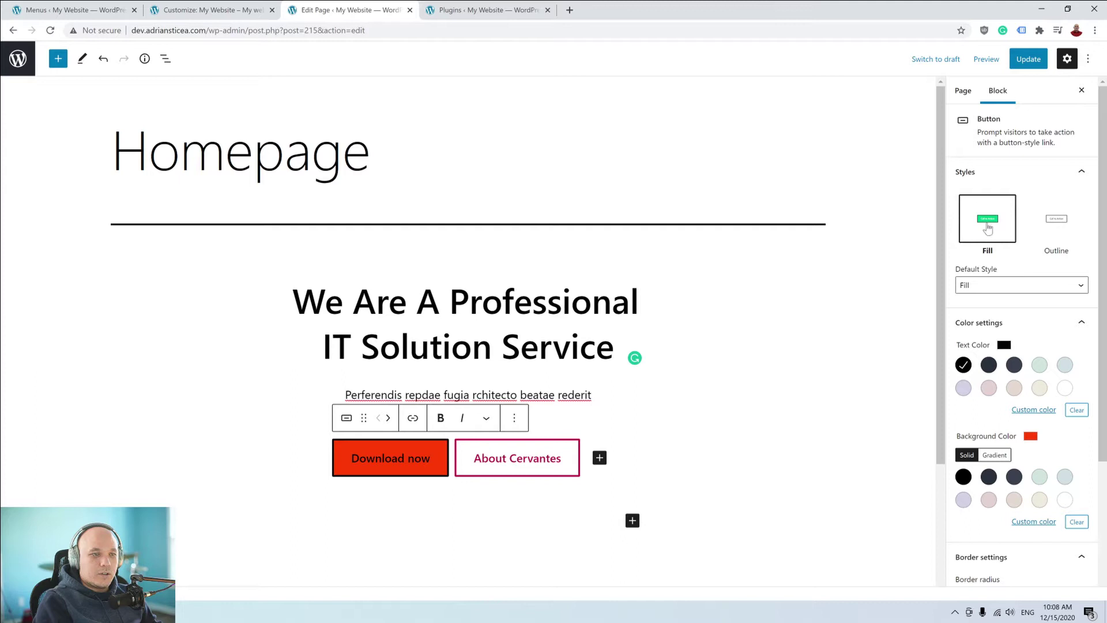
Set the "Download now" button's border radius to 10.
{"action": "scroll", "coordinate": [1014, 340], "scroll_direction": "down", "scroll_amount": 3}
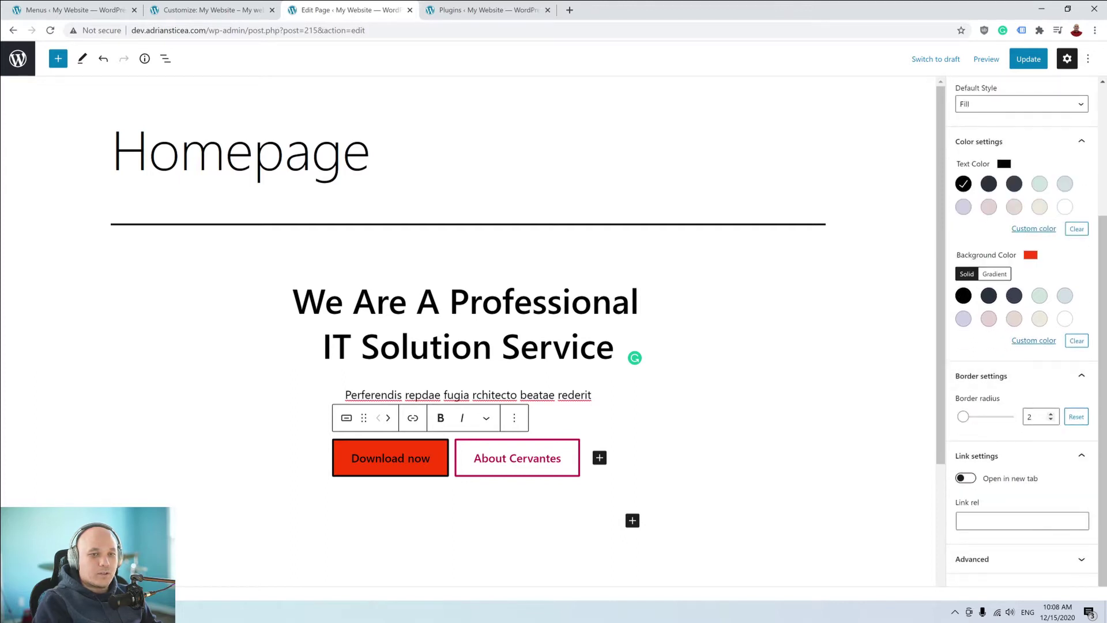
{"action": "double_click", "coordinate": [1035, 416]}
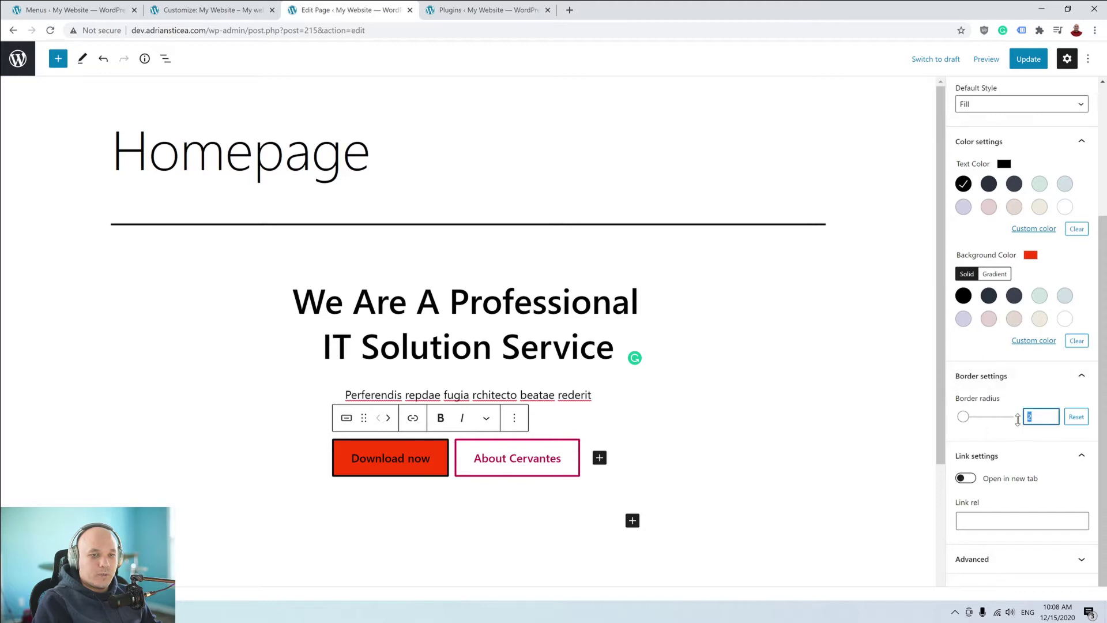
{"action": "type", "text": "10"}
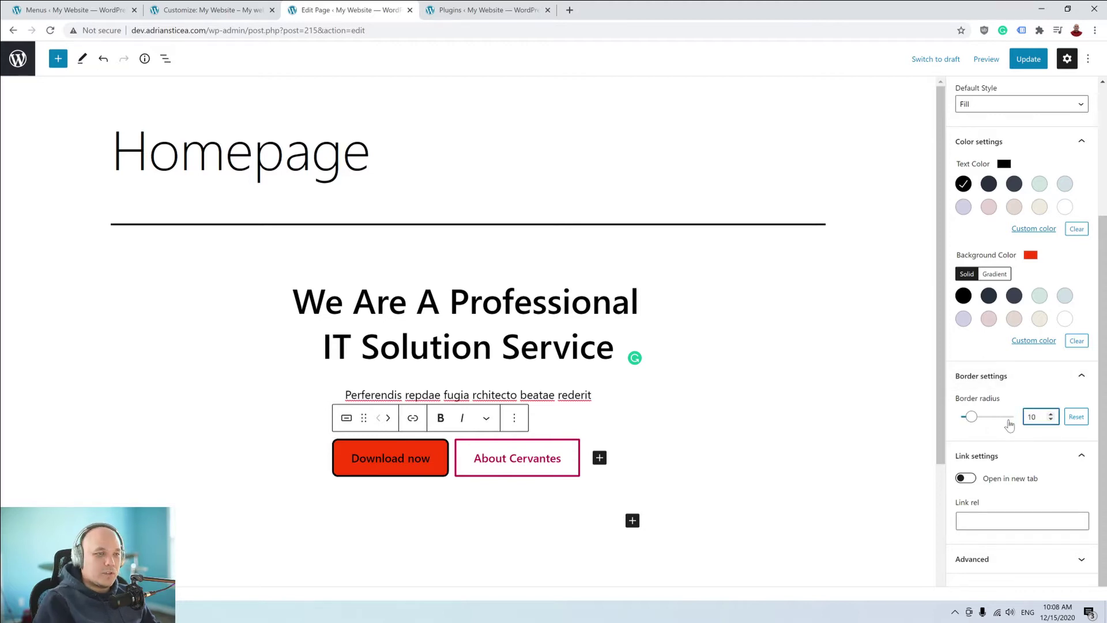
Set the "Download now" button's link rel to "#".
{"action": "left_click", "coordinate": [1036, 500]}
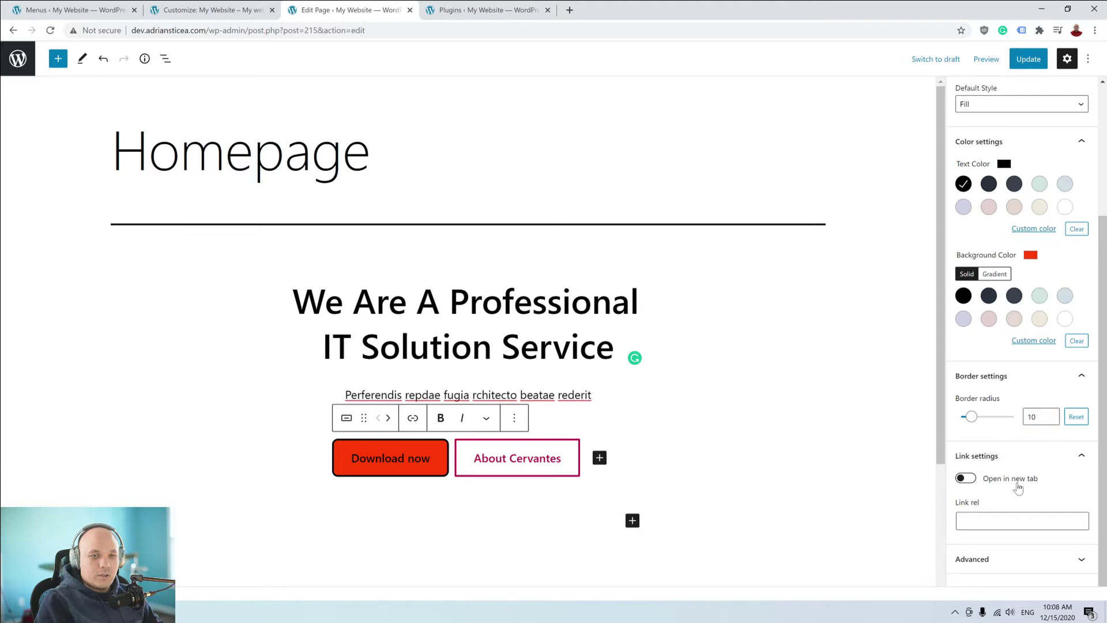
{"action": "left_click", "coordinate": [1009, 521]}
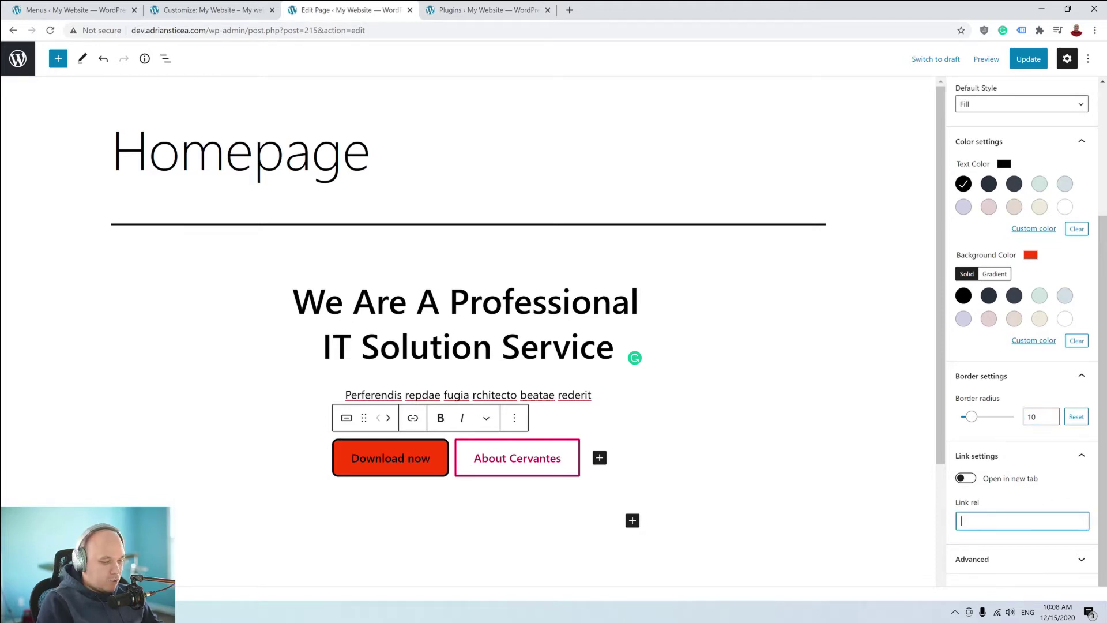
{"action": "left_click", "coordinate": [999, 494]}
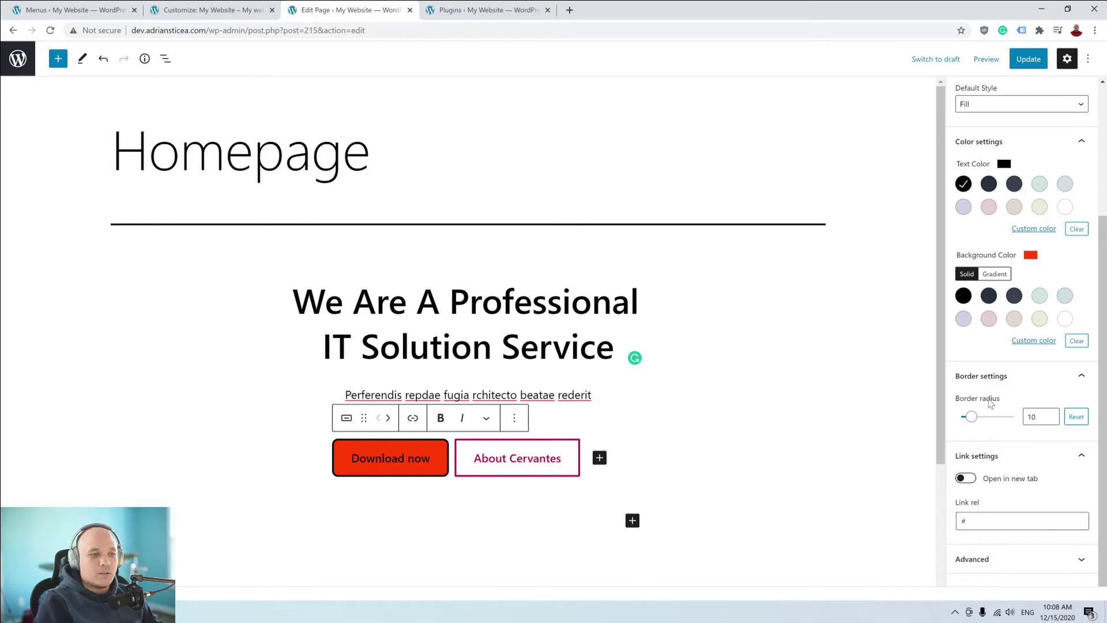
Replace the "Download now" button's label with "Get a Quote >".
{"action": "left_click", "coordinate": [366, 457]}
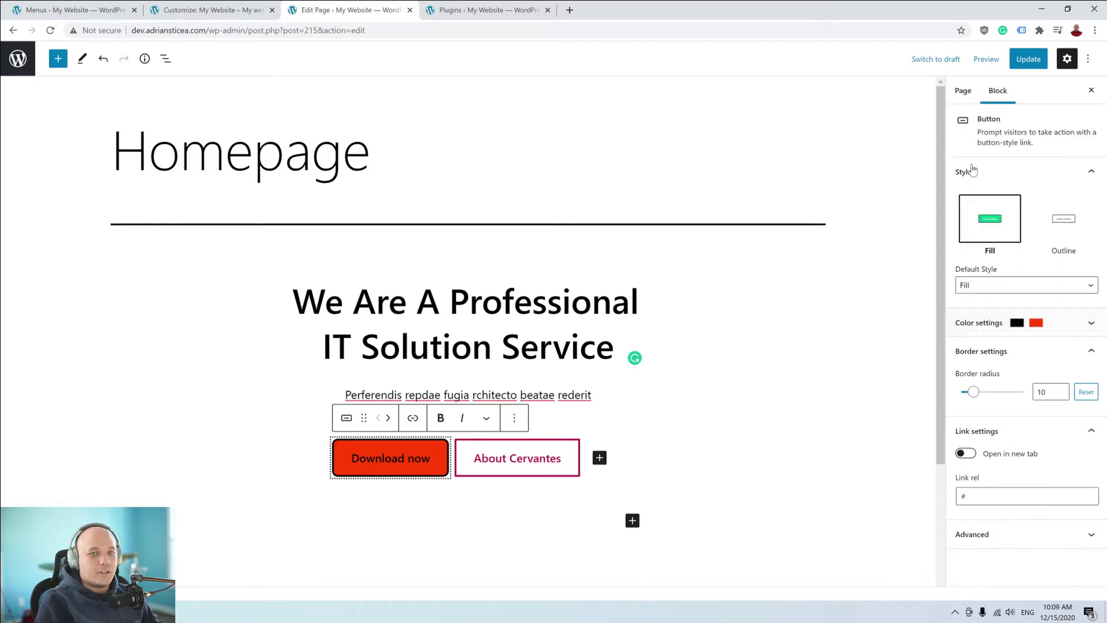
{"action": "left_click", "coordinate": [414, 459]}
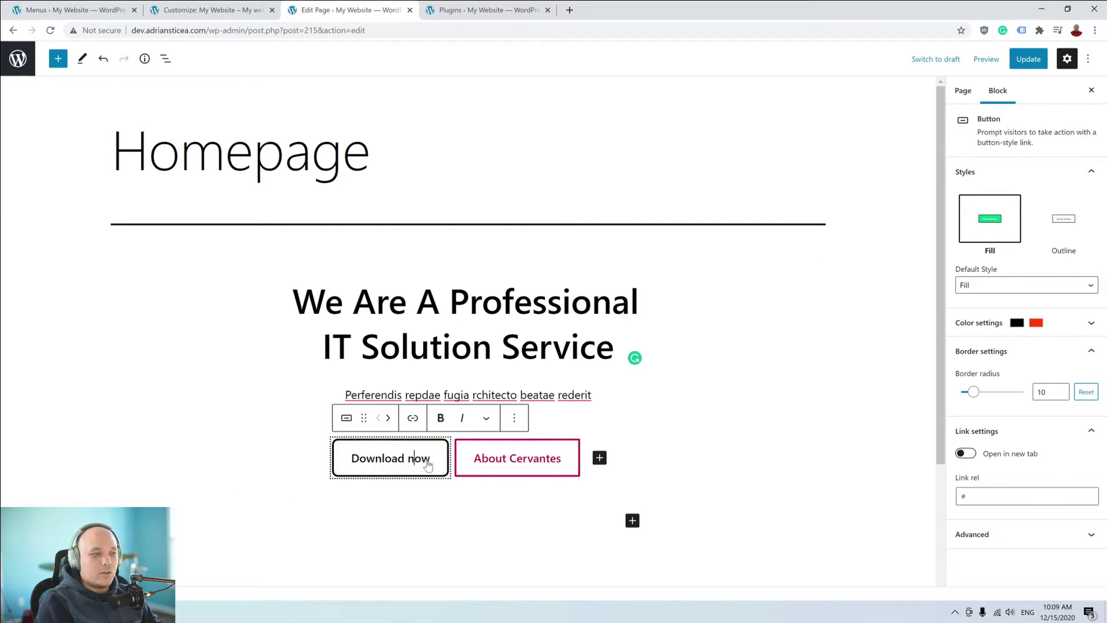
{"action": "key", "text": "BackSpace"}
{"action": "key", "text": "BackSpace"}
{"action": "key", "text": "BackSpace"}
{"action": "key", "text": "BackSpace"}
{"action": "key", "text": "BackSpace"}
{"action": "key", "text": "BackSpace"}
{"action": "key", "text": "BackSpace"}
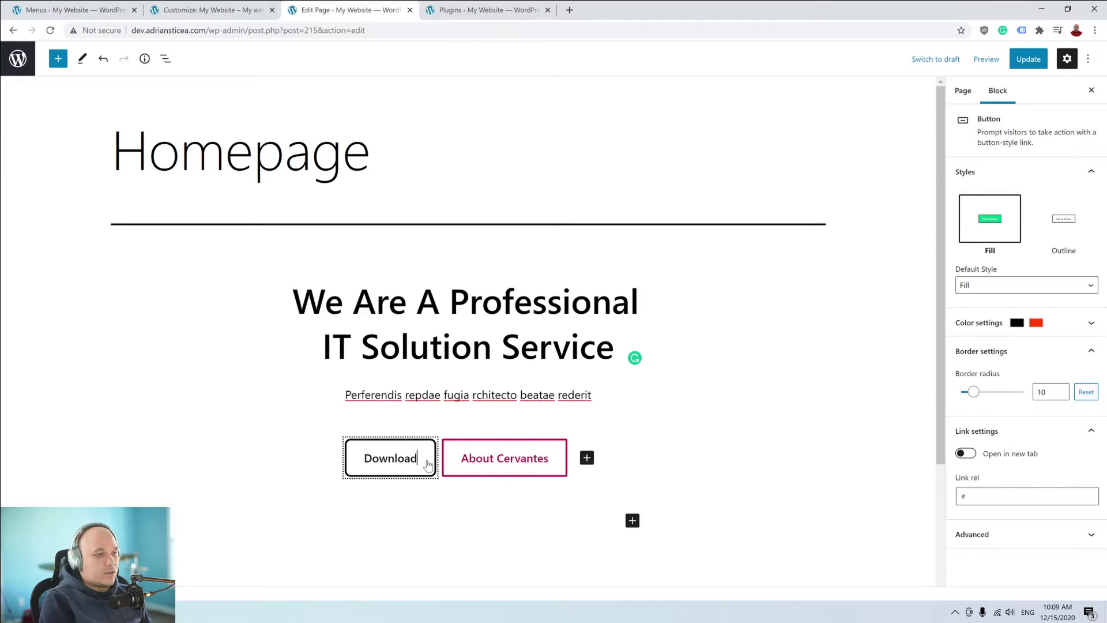
{"action": "key", "text": "BackSpace"}
{"action": "key", "text": "BackSpace"}
{"action": "key", "text": "BackSpace"}
{"action": "key", "text": "BackSpace"}
{"action": "key", "text": "BackSpace"}
{"action": "type", "text": "Get a "}
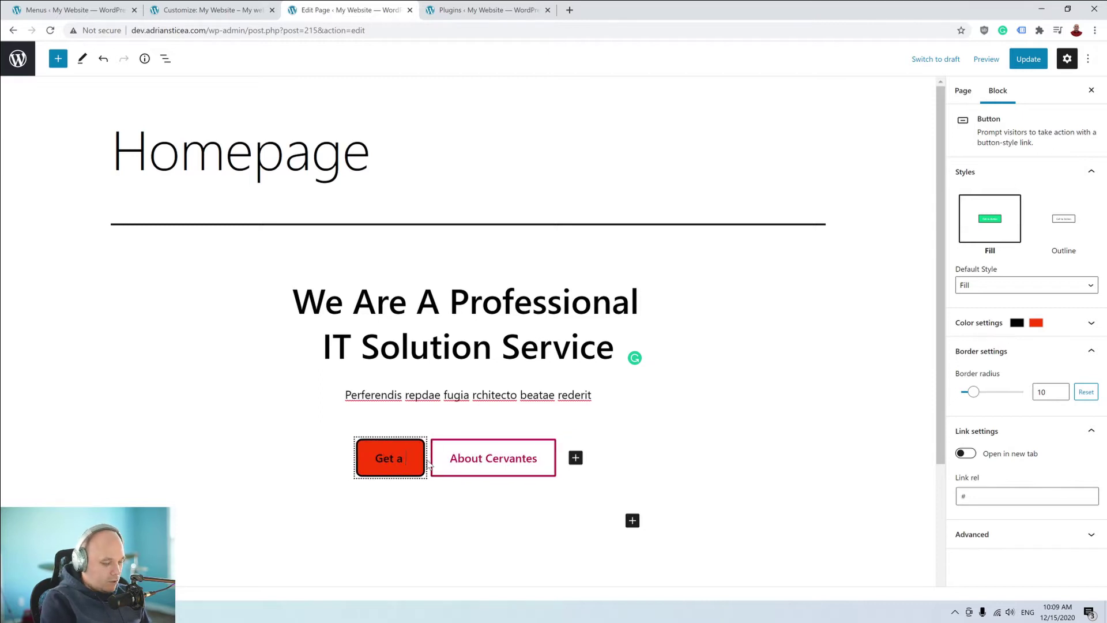
{"action": "type", "text": "Quote"}
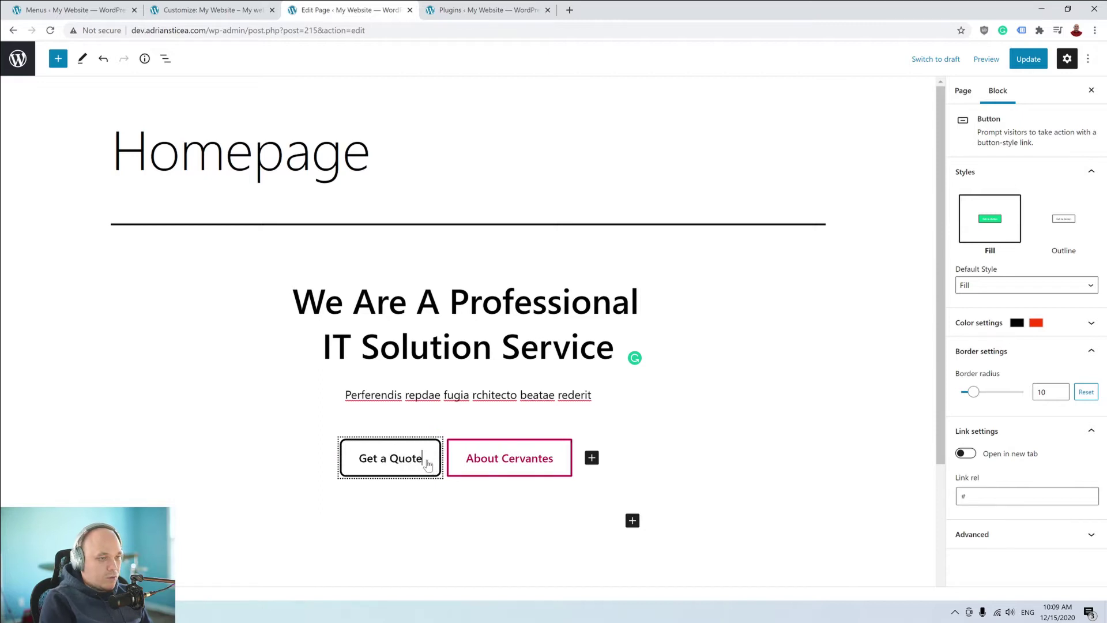
{"action": "type", "text": " >"}
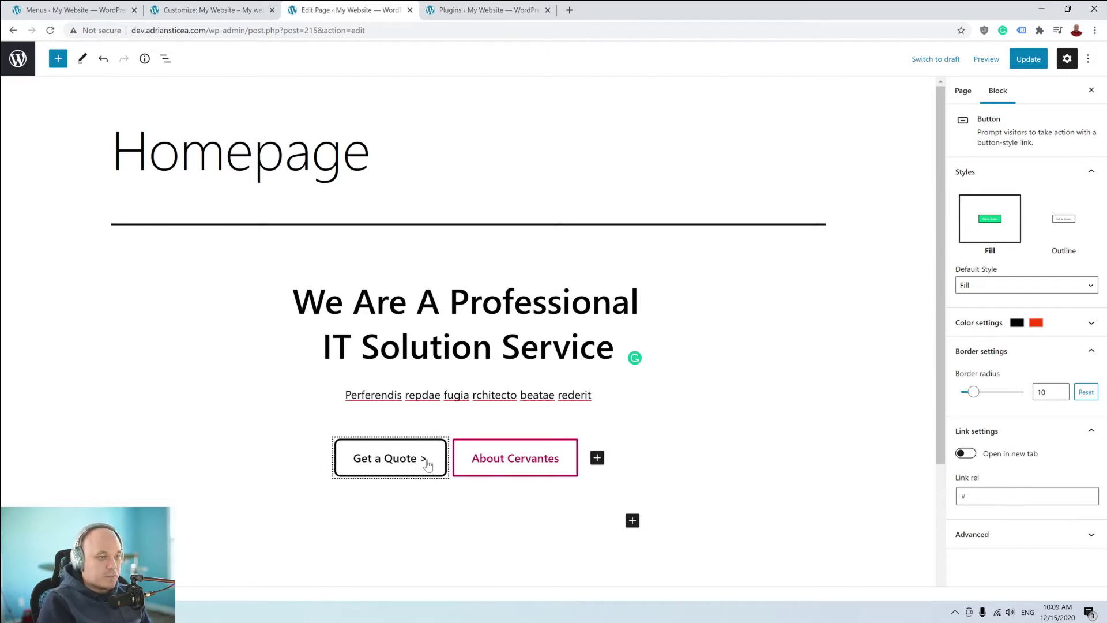
Replace the "About Cervantes" button's label with "View More >".
{"action": "left_click", "coordinate": [500, 464]}
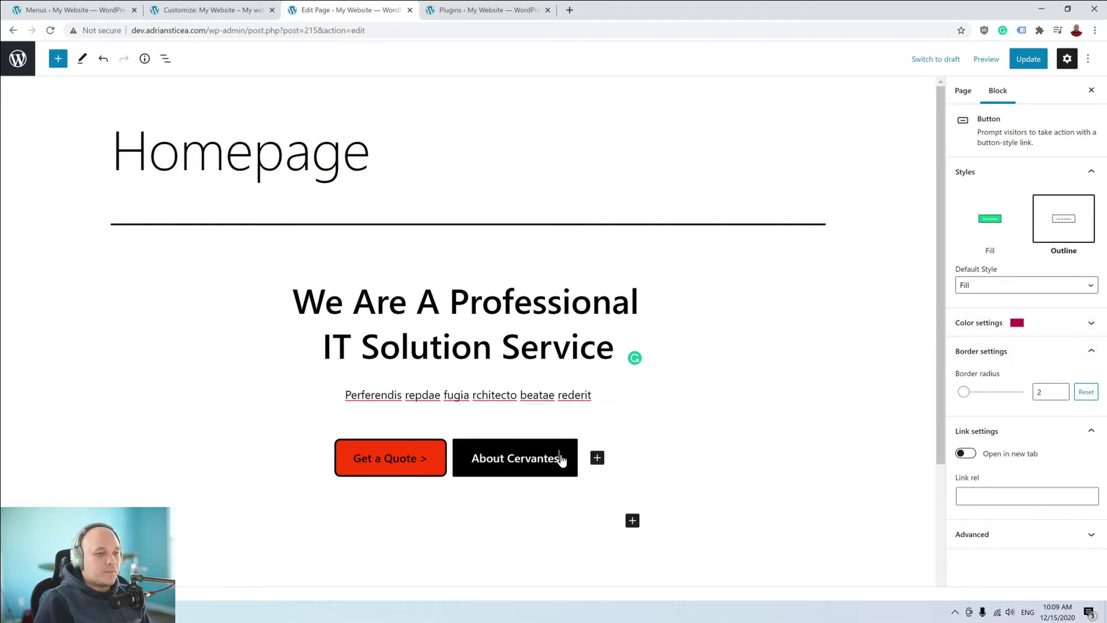
{"action": "key", "text": "BackSpace"}
{"action": "key", "text": "BackSpace"}
{"action": "key", "text": "BackSpace"}
{"action": "key", "text": "BackSpace"}
{"action": "key", "text": "BackSpace"}
{"action": "key", "text": "BackSpace"}
{"action": "key", "text": "BackSpace"}
{"action": "key", "text": "BackSpace"}
{"action": "key", "text": "BackSpace"}
{"action": "key", "text": "BackSpace"}
{"action": "key", "text": "BackSpace"}
{"action": "key", "text": "BackSpace"}
{"action": "key", "text": "BackSpace"}
{"action": "key", "text": "BackSpace"}
{"action": "type", "text": "View More >"}
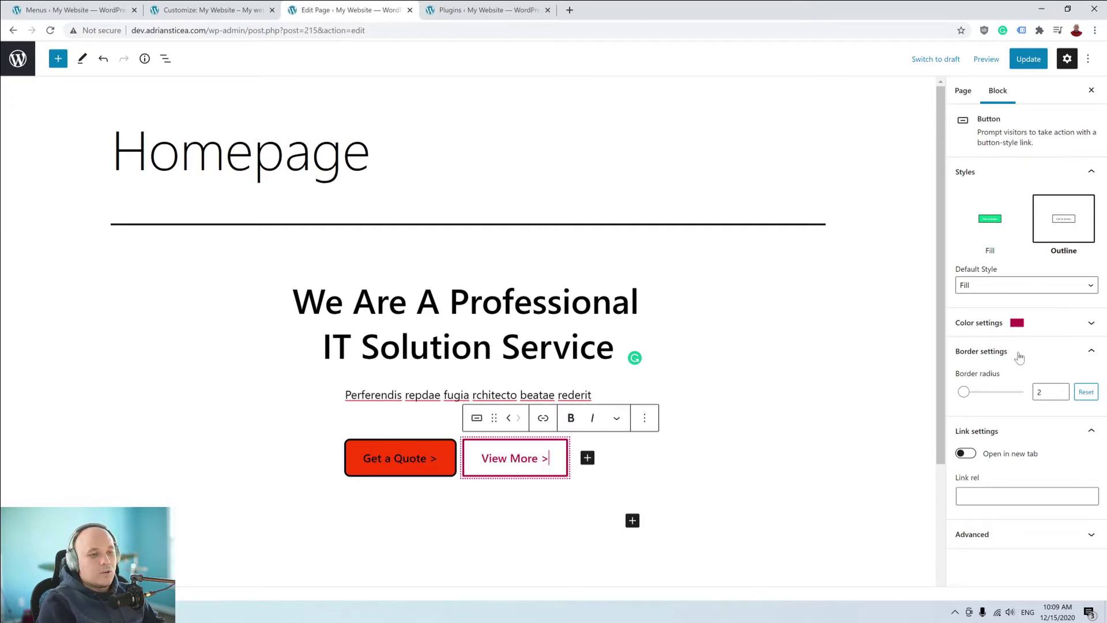
Set the "View More >" button's text color to the custom color #ff3c00.
{"action": "left_click", "coordinate": [1031, 329]}
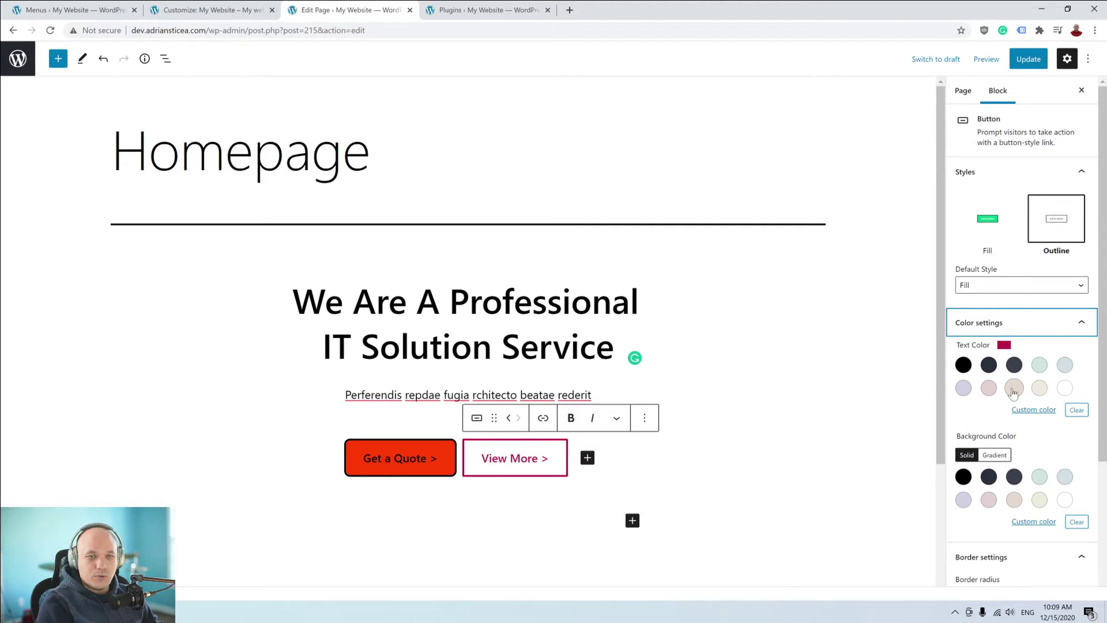
{"action": "left_click", "coordinate": [1047, 410]}
{"action": "left_click_drag", "start_coordinate": [925, 570], "coordinate": [882, 577]}
{"action": "type", "text": "#ff3c00"}
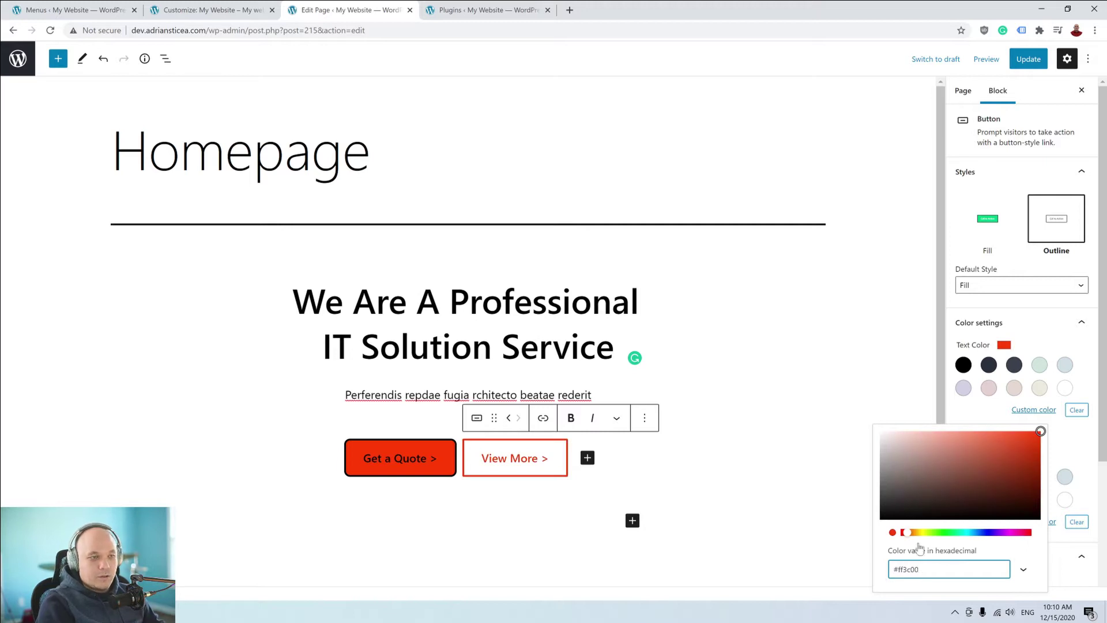
{"action": "left_click", "coordinate": [1084, 369]}
Set the "View More >" button's border radius to 10 and its link rel to "#".
{"action": "scroll", "coordinate": [1038, 397], "scroll_direction": "down", "scroll_amount": 3}
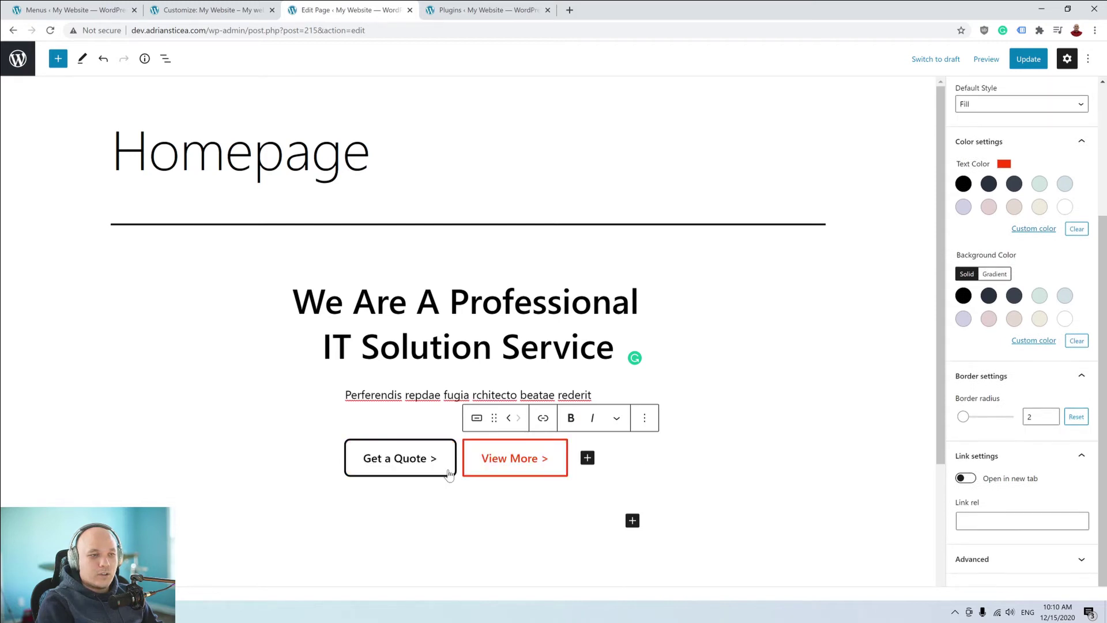
{"action": "left_click", "coordinate": [1022, 520]}
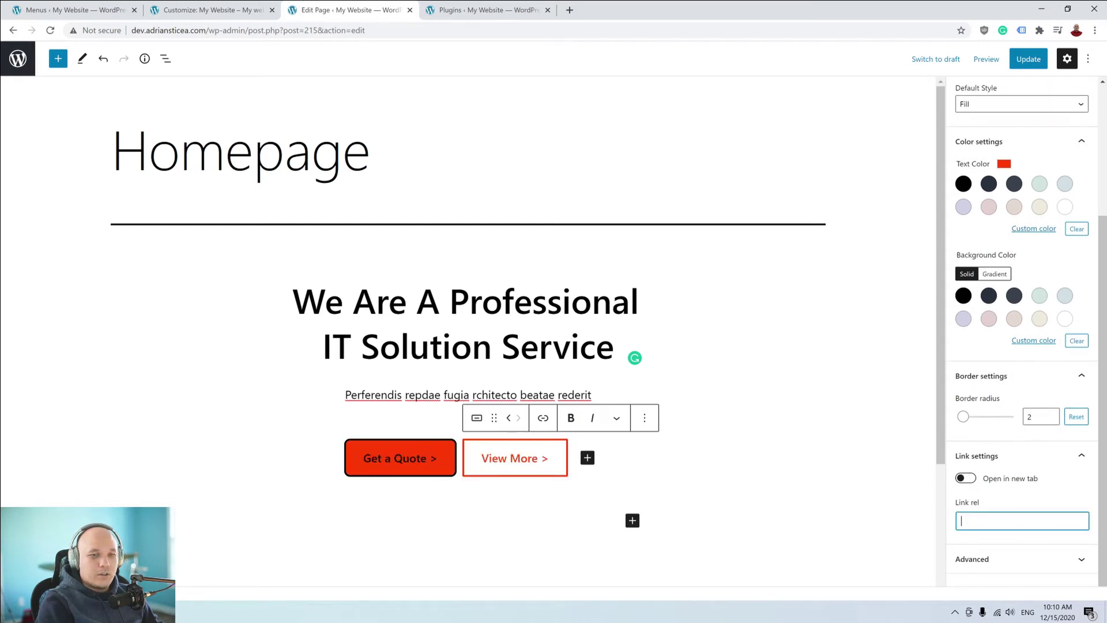
{"action": "left_click", "coordinate": [1022, 416]}
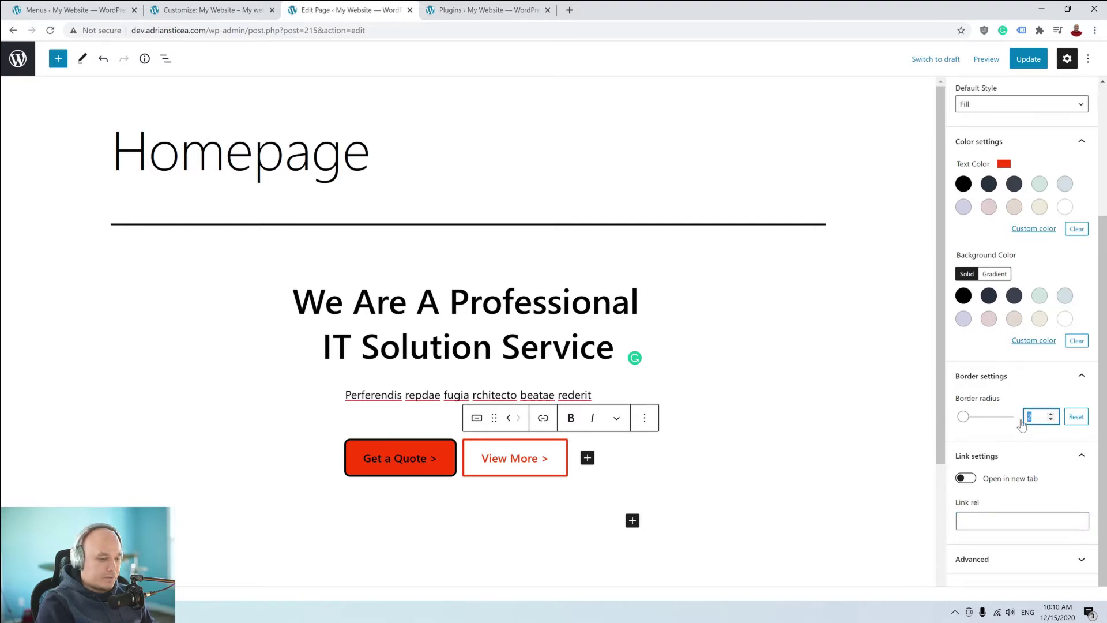
{"action": "type", "text": "10"}
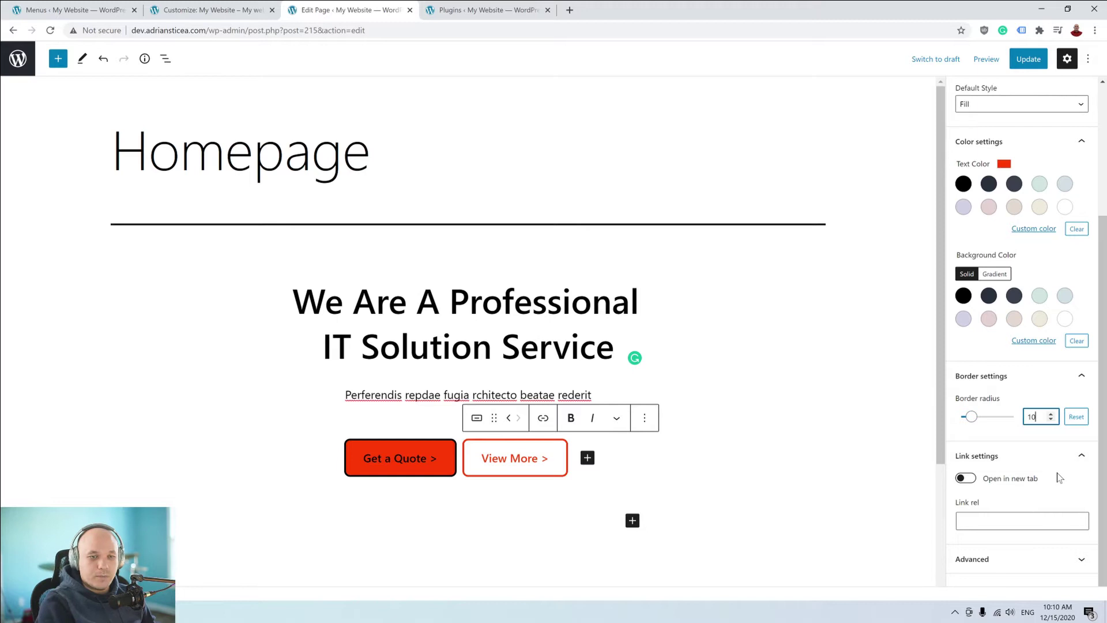
{"action": "left_click", "coordinate": [1022, 521]}
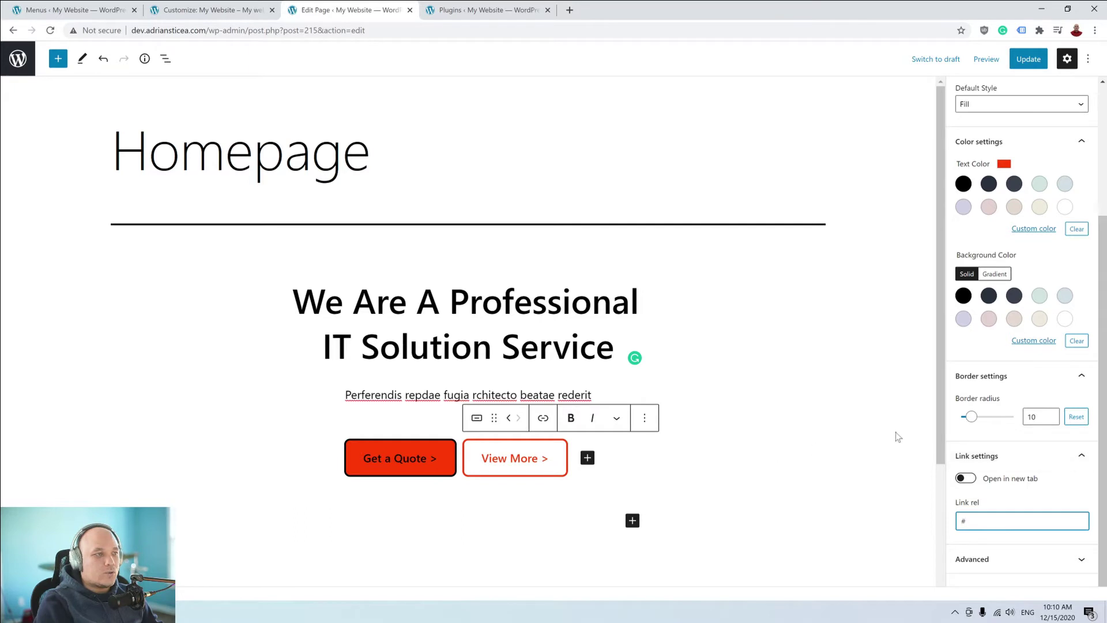
{"action": "left_click", "coordinate": [1051, 500]}
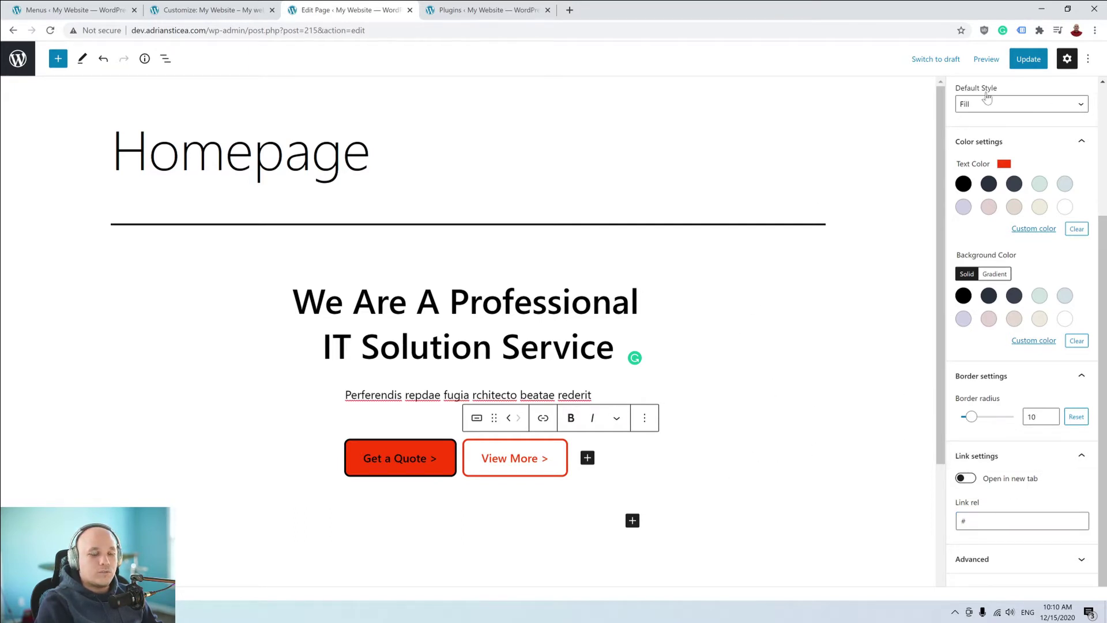
Preview the homepage in a new tab to check the hero section, and return to the page editor.
{"action": "left_click", "coordinate": [986, 59]}
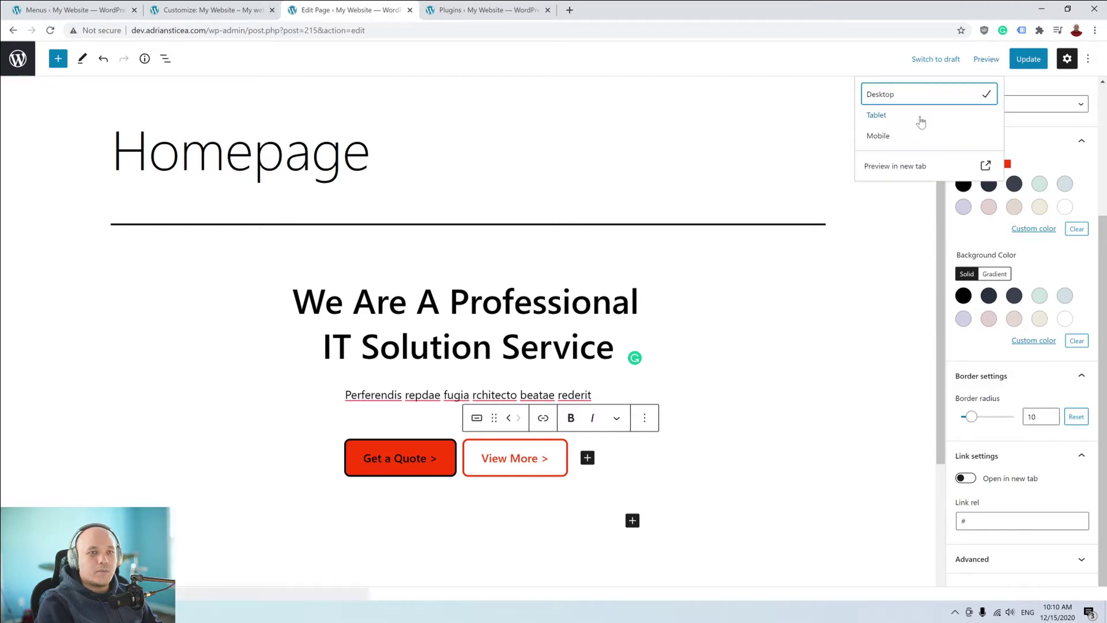
{"action": "left_click", "coordinate": [896, 167]}
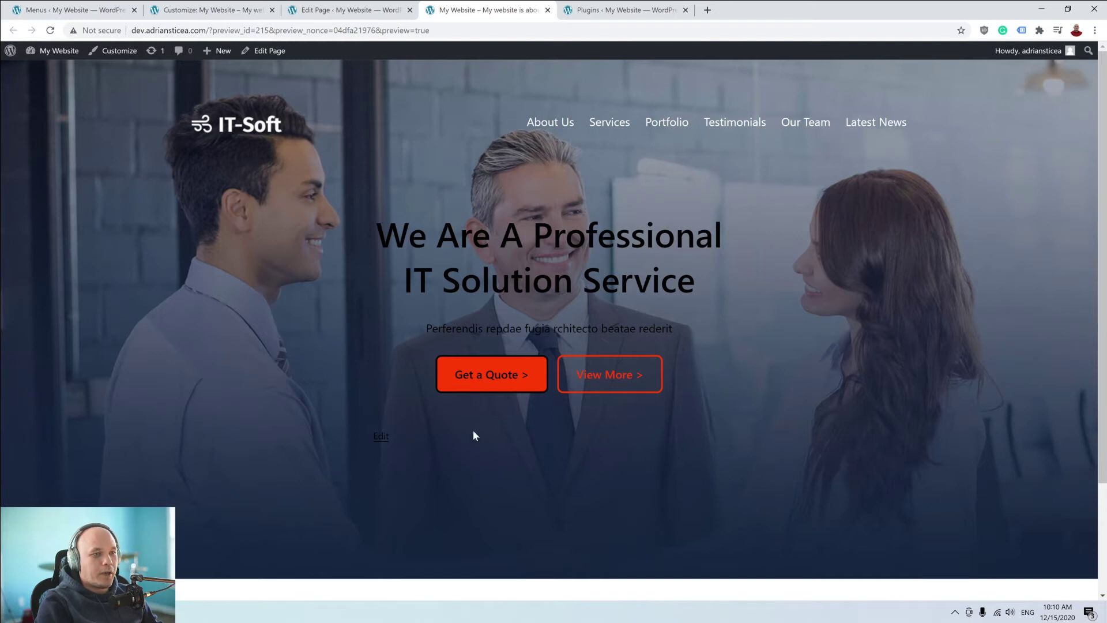
{"action": "left_click", "coordinate": [354, 10]}
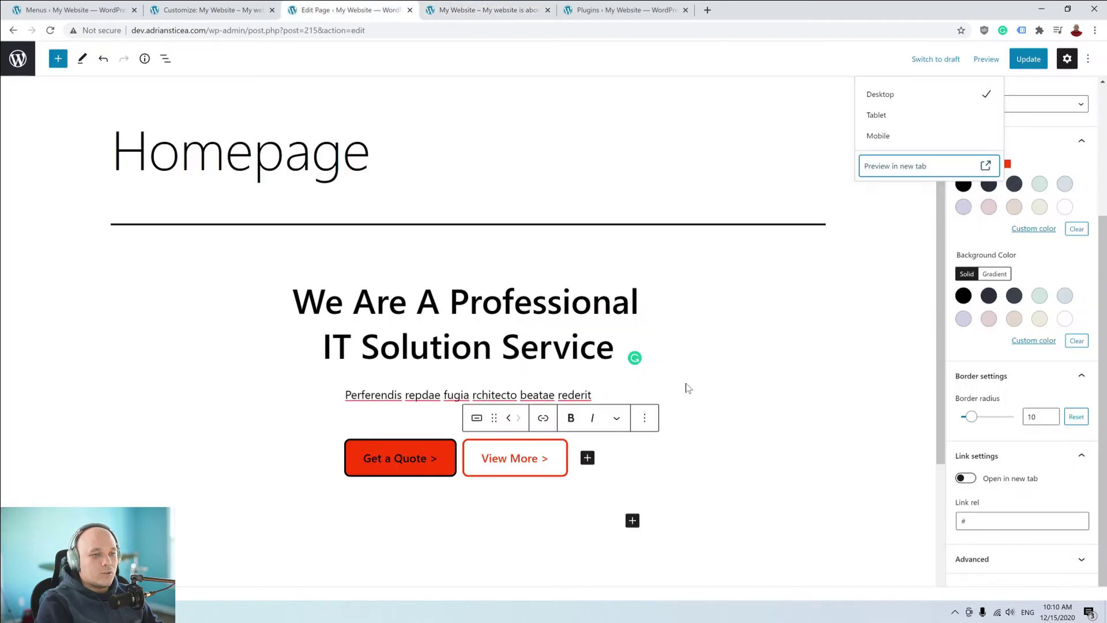
Place the cursor in the empty paragraph block below the two buttons.
{"action": "scroll", "coordinate": [687, 387], "scroll_direction": "down", "scroll_amount": 1}
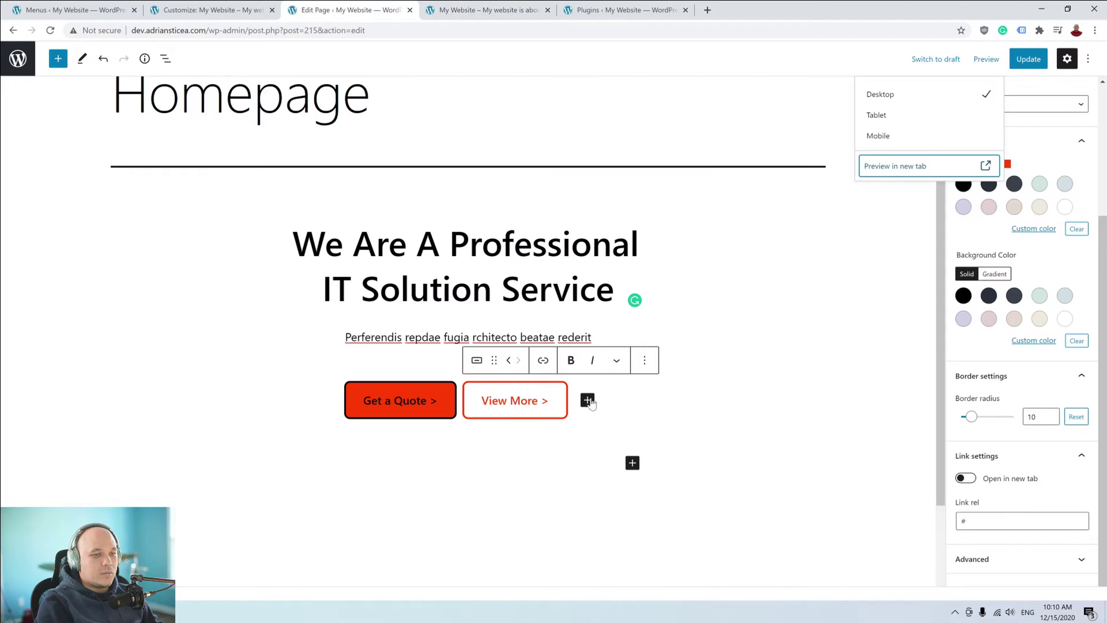
{"action": "left_click", "coordinate": [633, 473]}
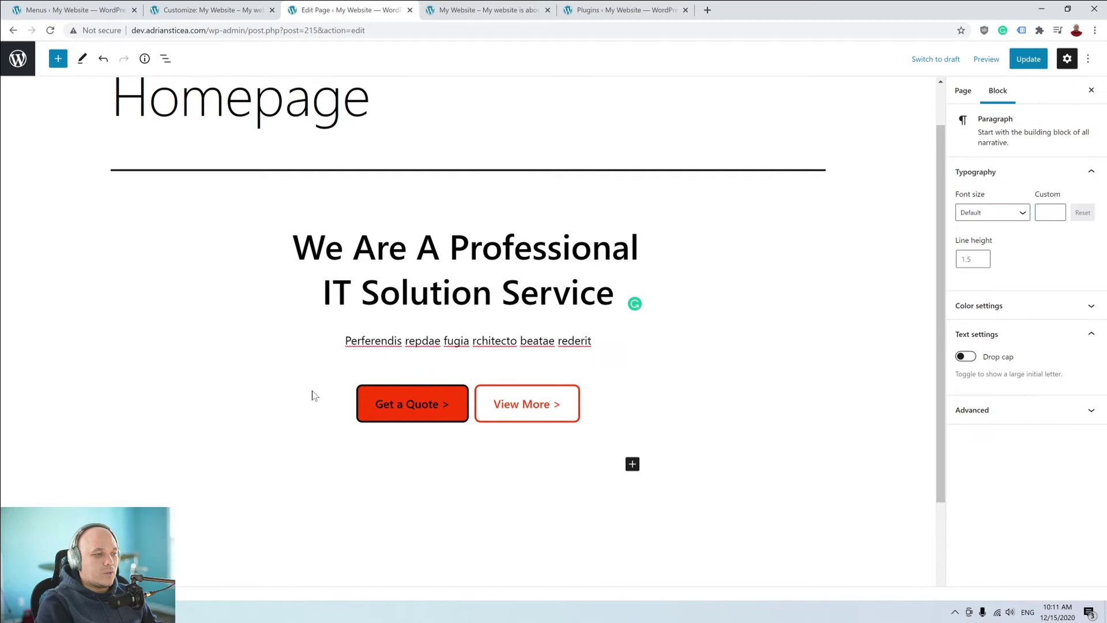
{"action": "left_click", "coordinate": [407, 401]}
{"action": "left_click", "coordinate": [482, 463]}
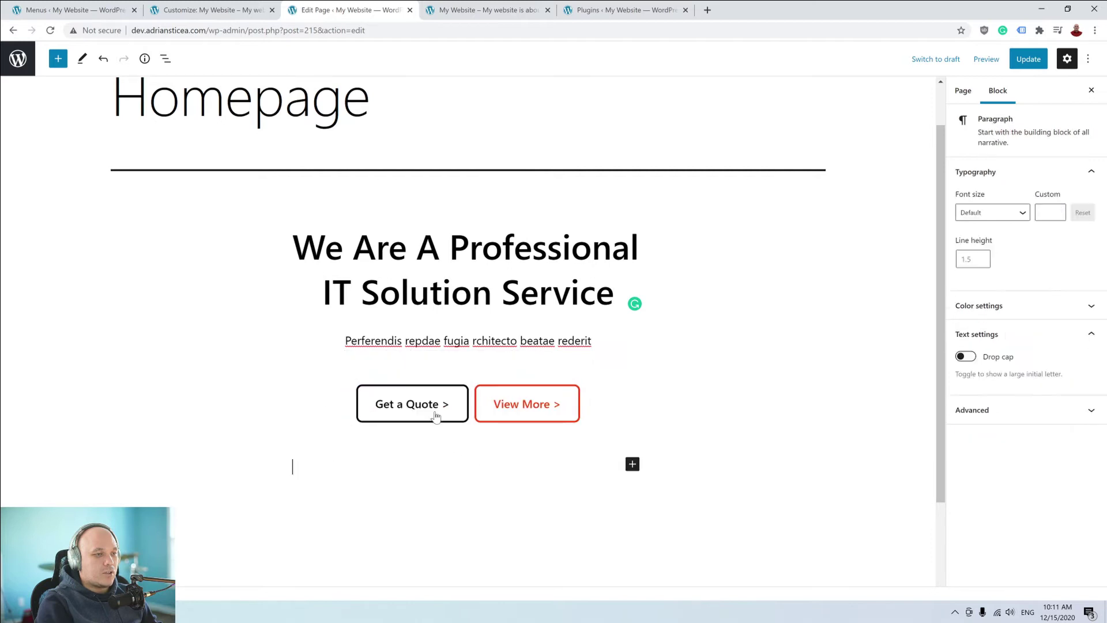
Move the whole Buttons block above the paragraph and return it to its place below the paragraph.
{"action": "left_click", "coordinate": [425, 388]}
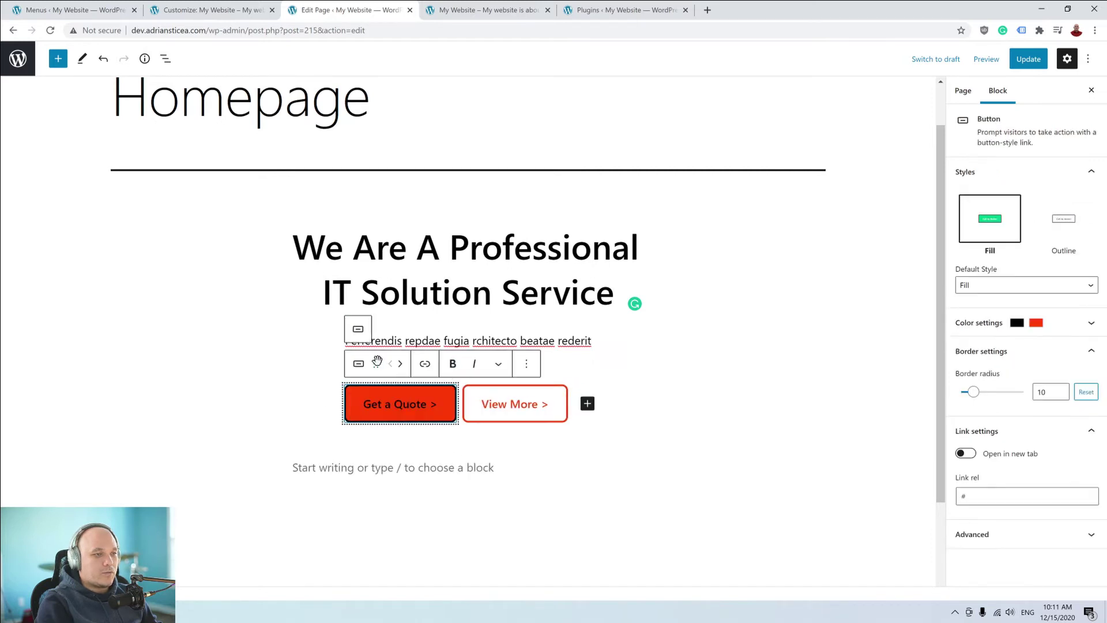
{"action": "left_click_drag", "start_coordinate": [376, 364], "coordinate": [382, 355]}
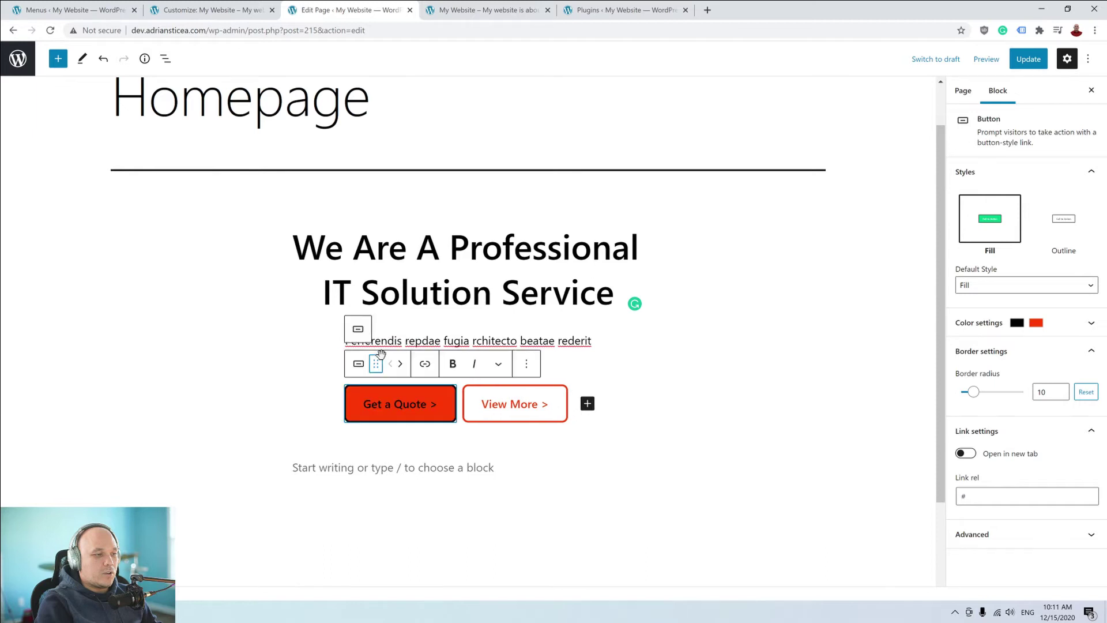
{"action": "left_click", "coordinate": [418, 450]}
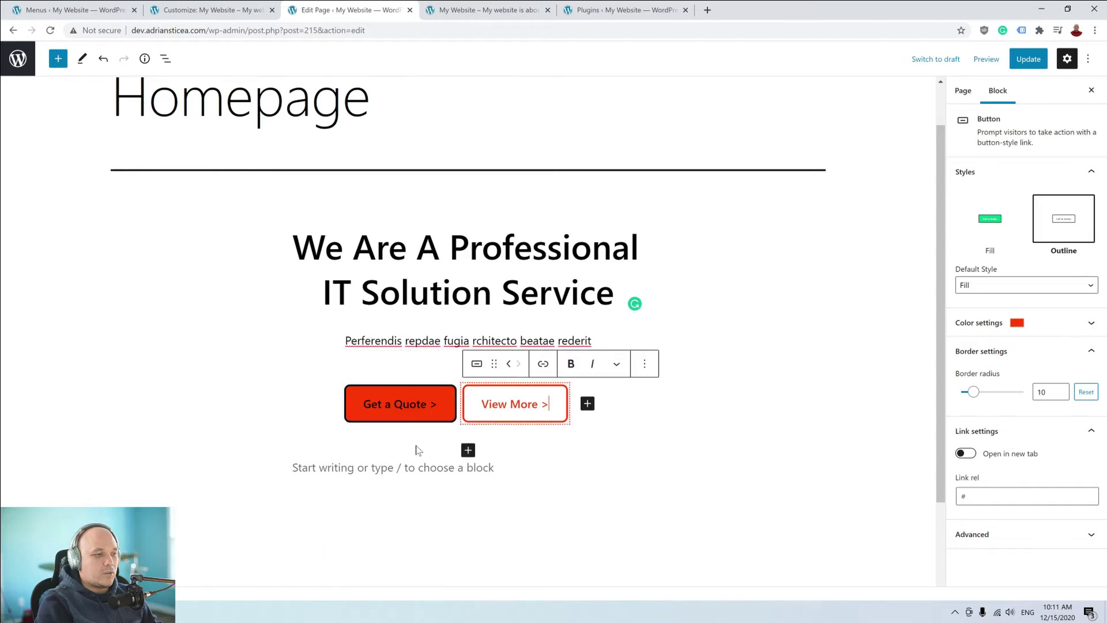
{"action": "left_click", "coordinate": [422, 341]}
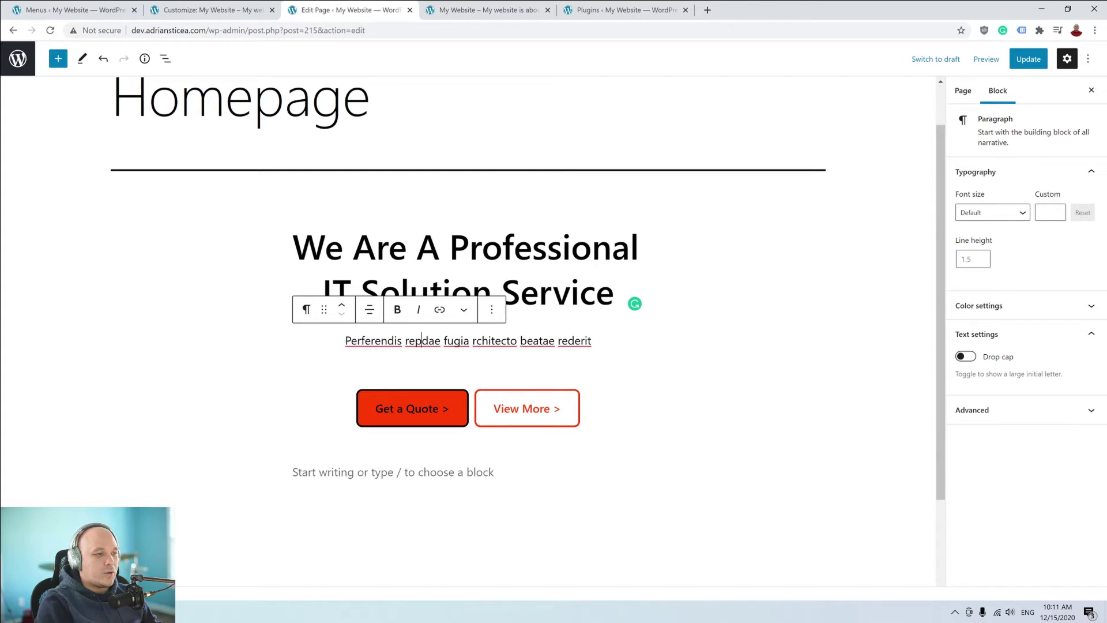
{"action": "left_click", "coordinate": [470, 383]}
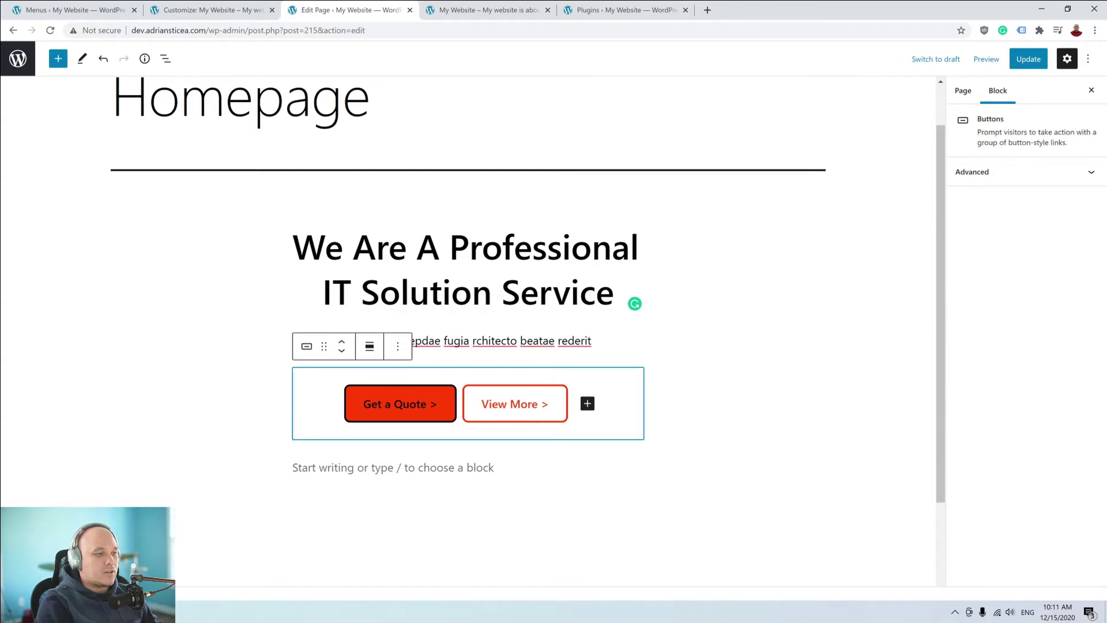
{"action": "left_click_drag", "start_coordinate": [325, 347], "coordinate": [340, 330]}
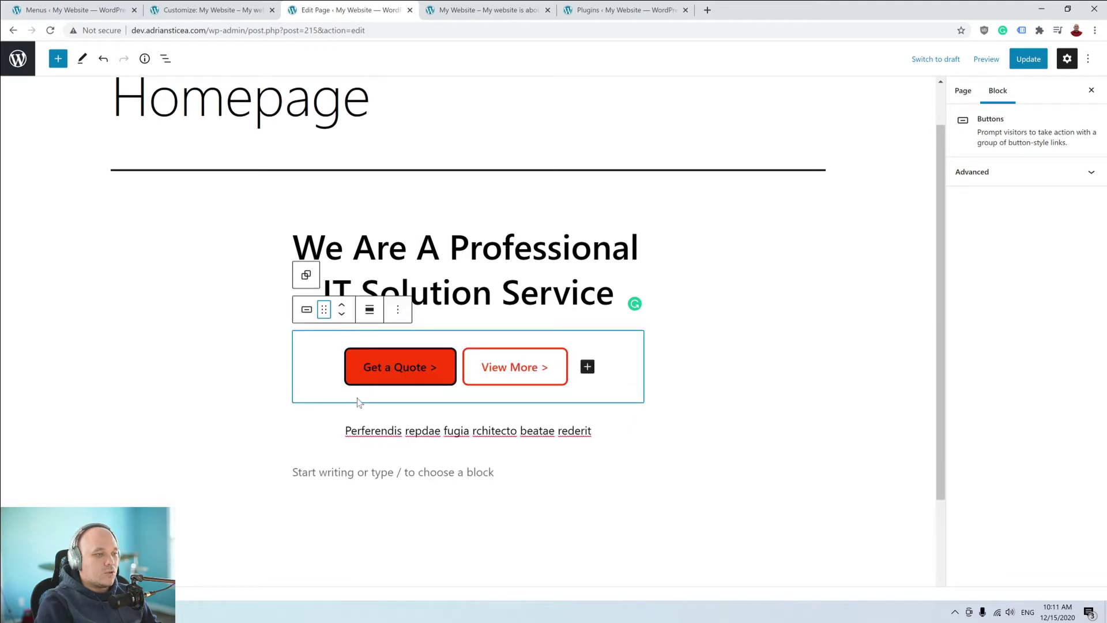
{"action": "left_click", "coordinate": [341, 313]}
{"action": "left_click", "coordinate": [656, 312]}
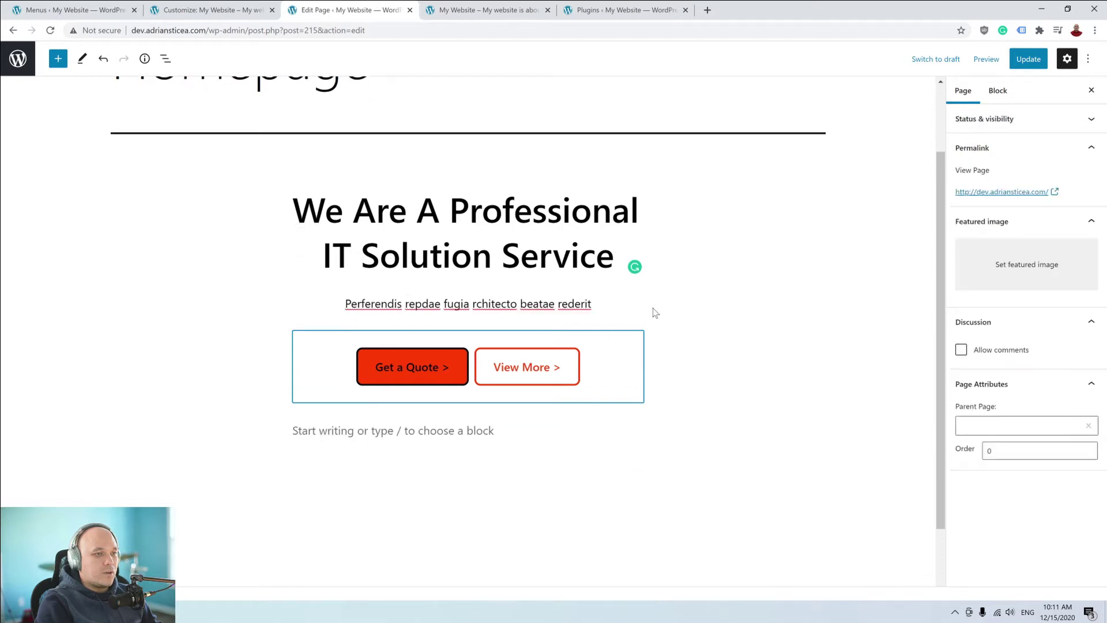
{"action": "left_click", "coordinate": [583, 321]}
{"action": "left_click", "coordinate": [494, 303]}
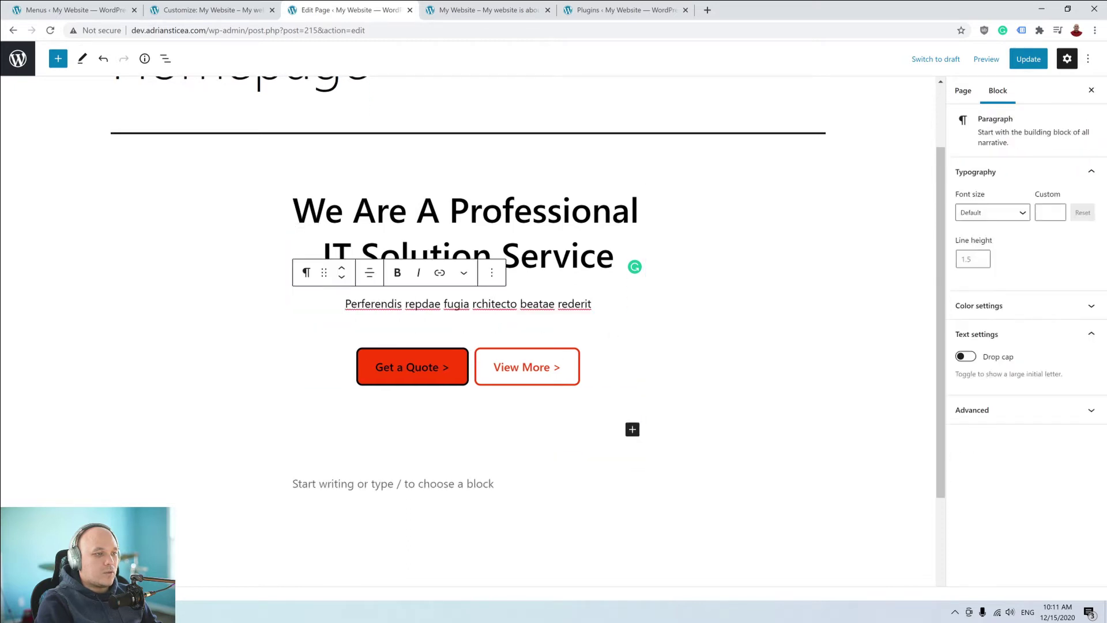
{"action": "left_click", "coordinate": [446, 365]}
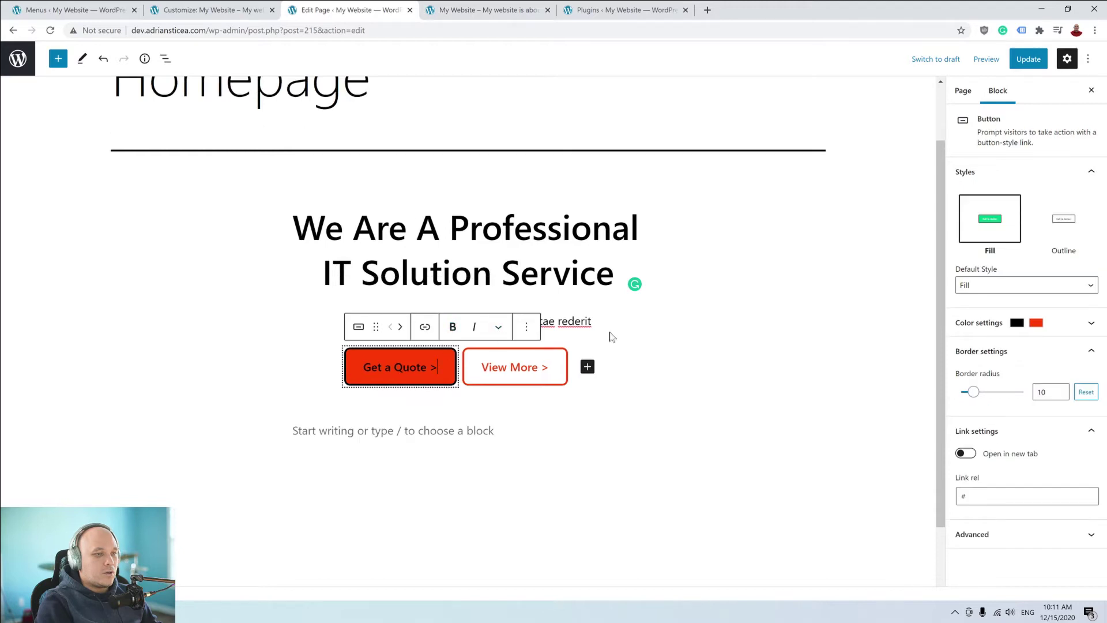
Insert a Spacer block directly after the Buttons block and reduce its height to 60 pixels.
{"action": "left_click", "coordinate": [574, 342]}
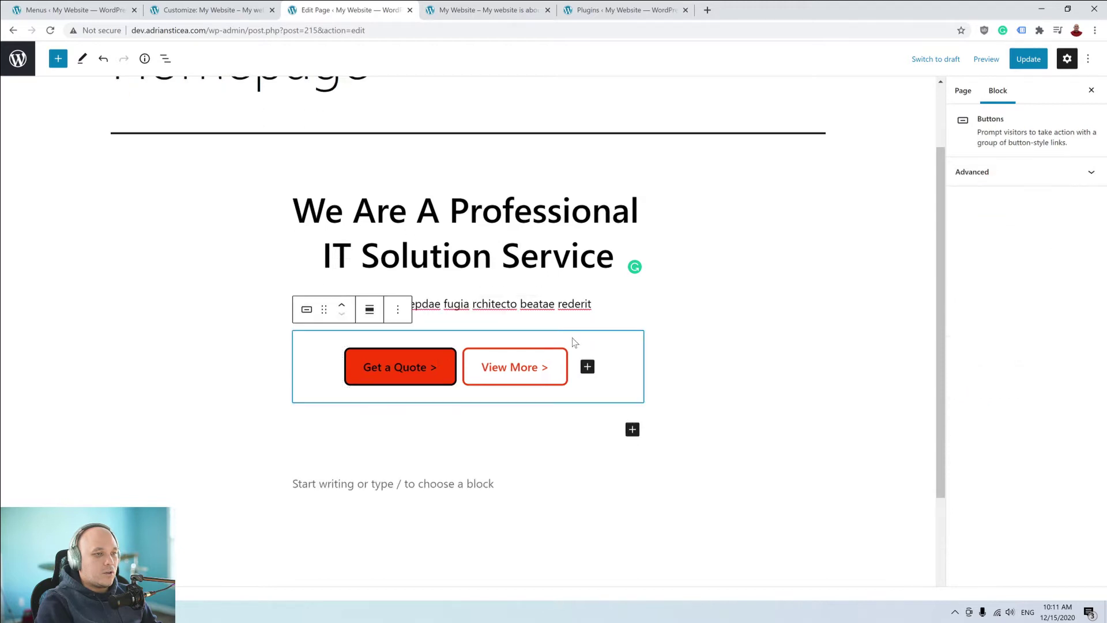
{"action": "left_click", "coordinate": [404, 313]}
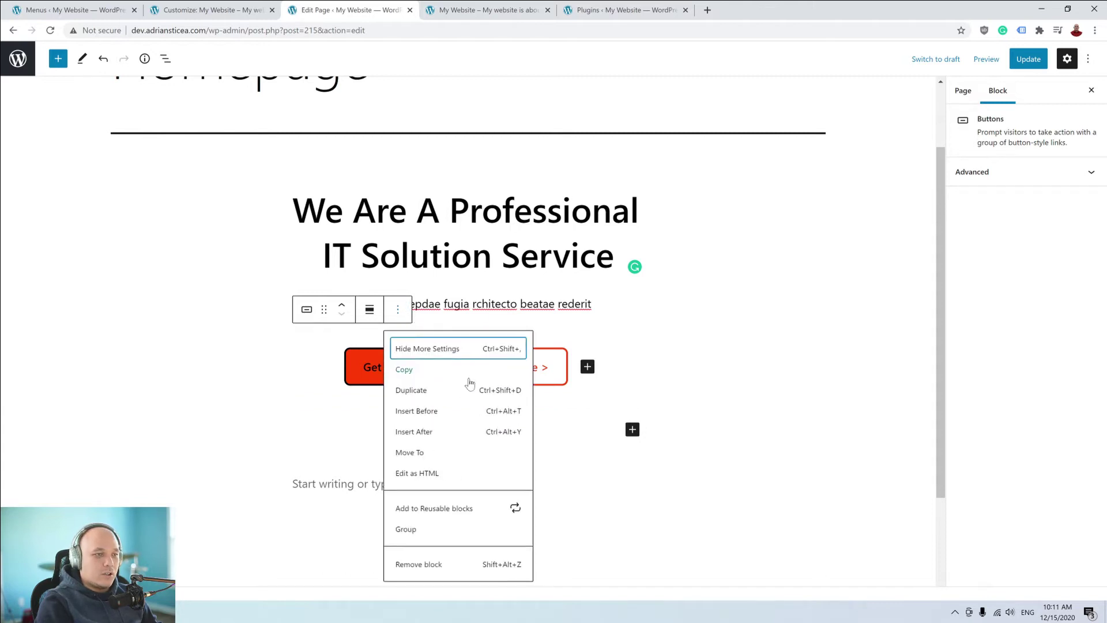
{"action": "left_click", "coordinate": [427, 433]}
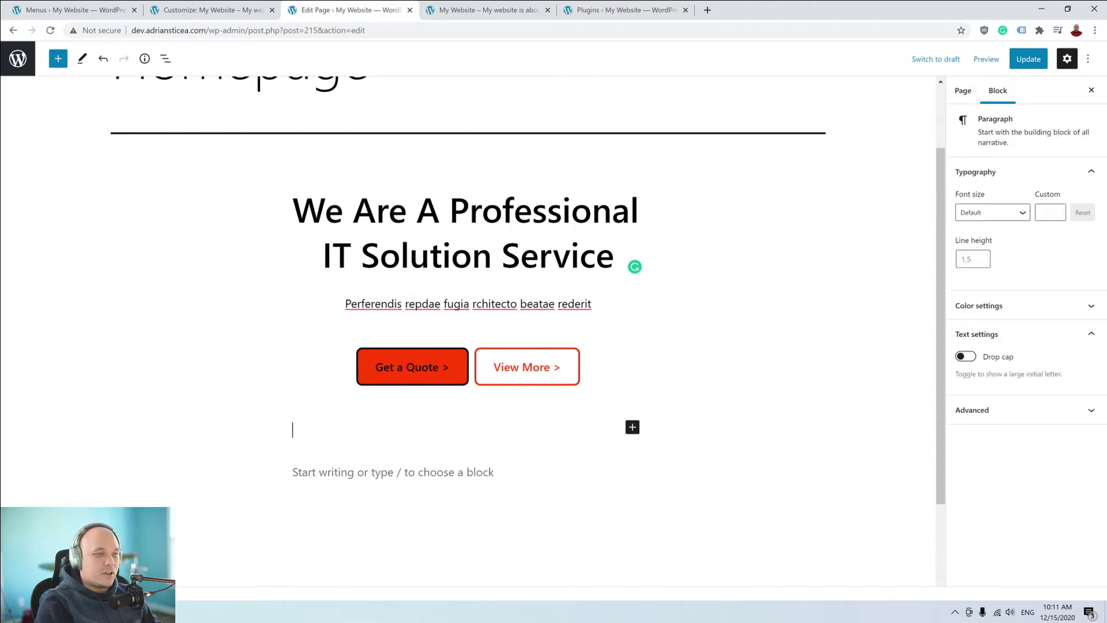
{"action": "left_click", "coordinate": [632, 428]}
{"action": "left_click", "coordinate": [656, 364]}
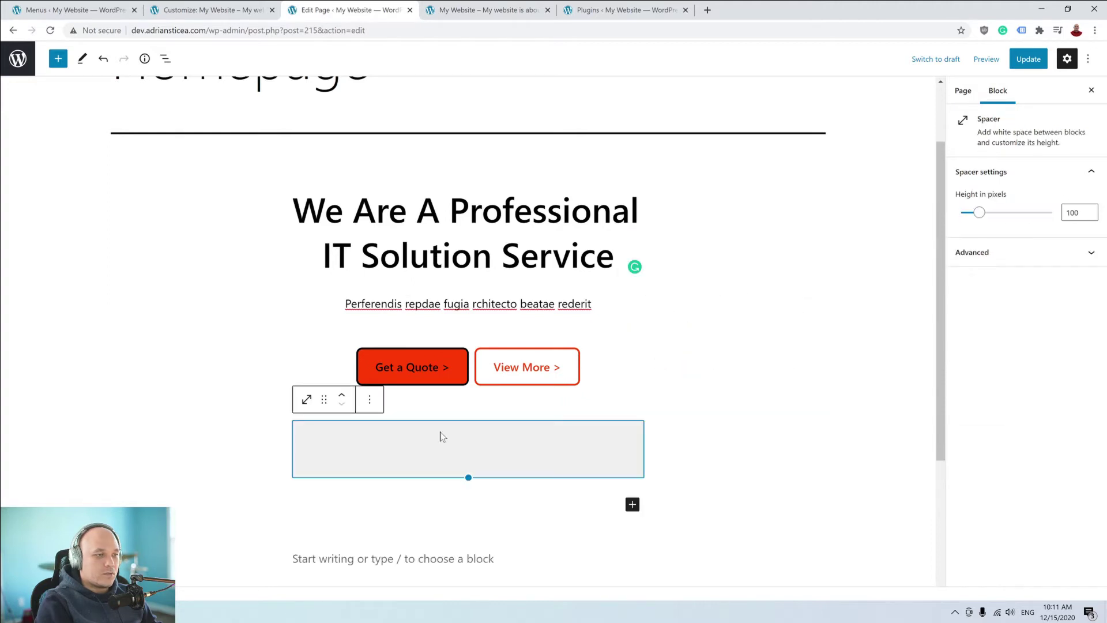
{"action": "left_click_drag", "start_coordinate": [467, 478], "coordinate": [468, 455]}
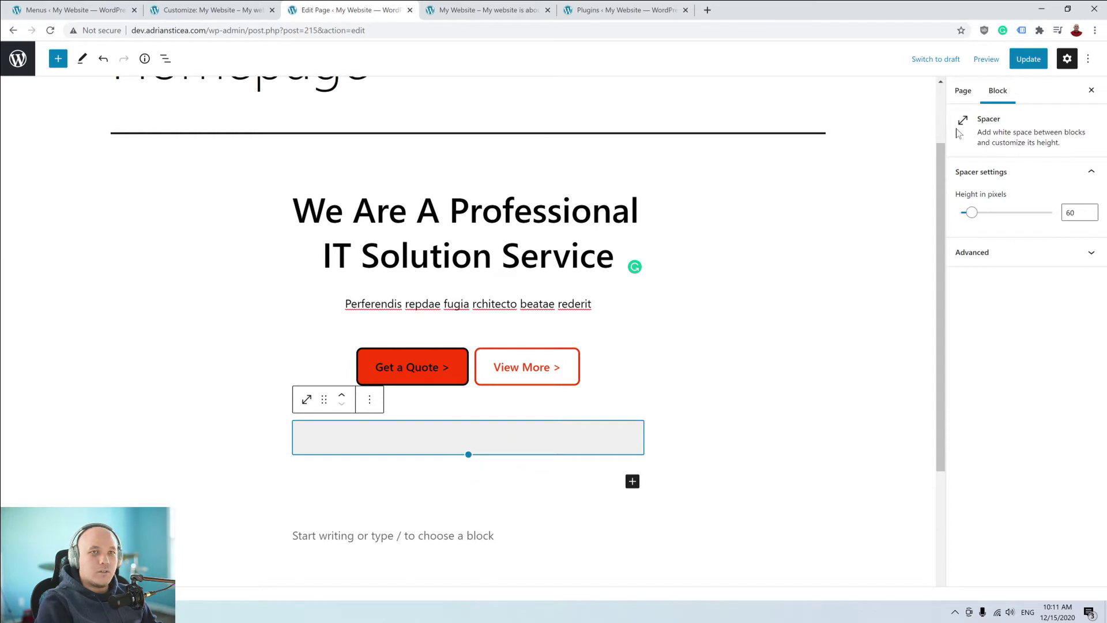
Update the homepage to save the added spacer.
{"action": "left_click", "coordinate": [1028, 60]}
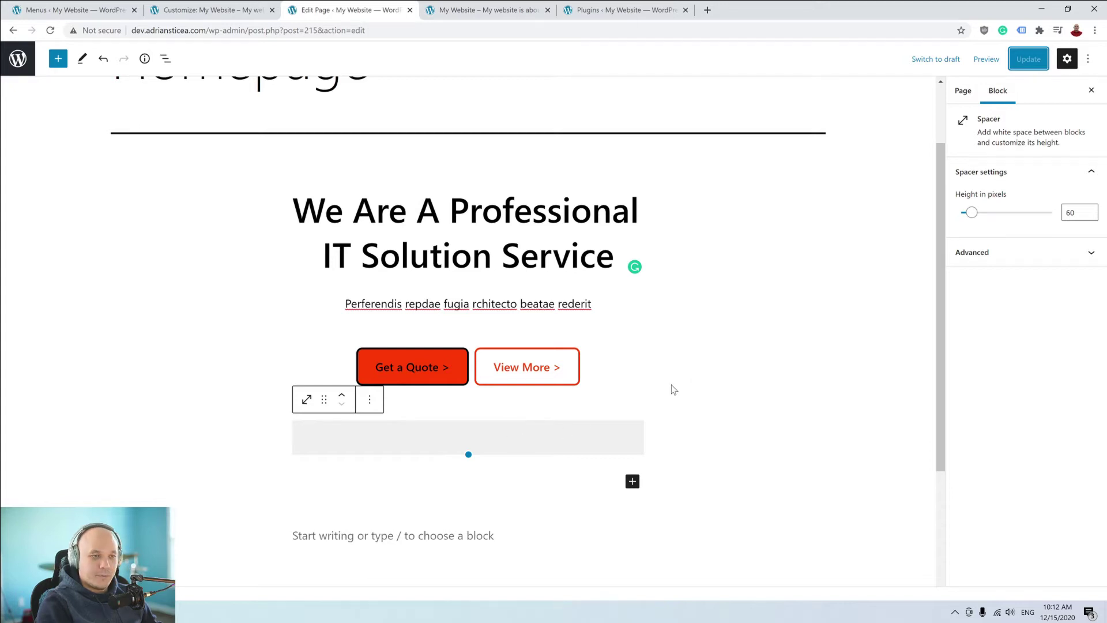
{"action": "key", "text": "Delete"}
{"action": "scroll", "coordinate": [673, 363], "scroll_direction": "down", "scroll_amount": 1}
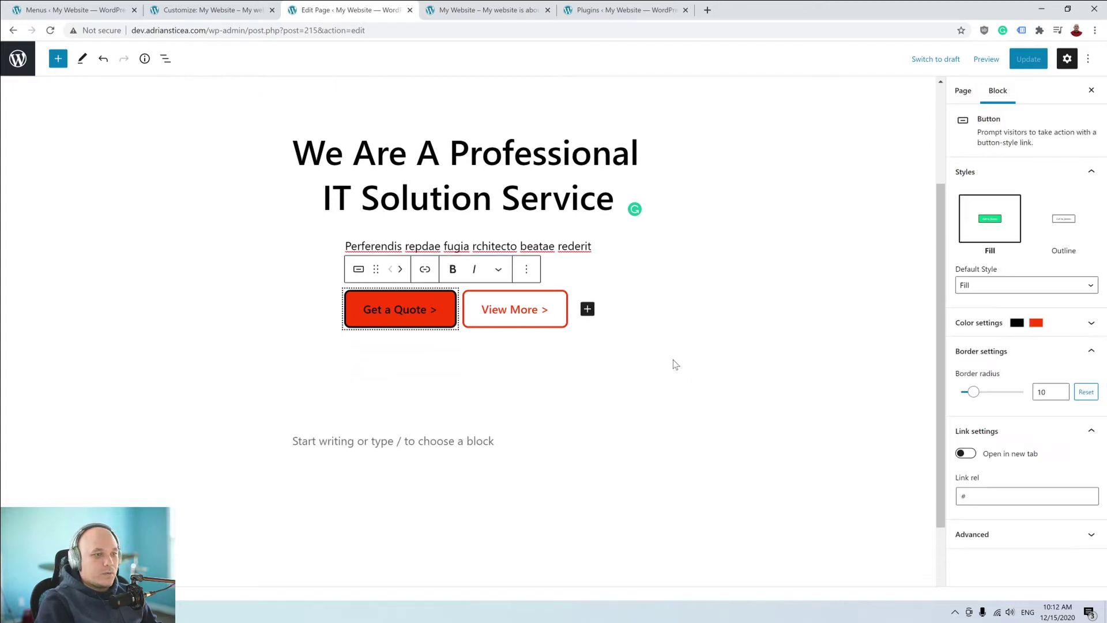
Preview the homepage in a new tab to check the spacing below the hero buttons, and return to the page editor.
{"action": "left_click", "coordinate": [986, 59]}
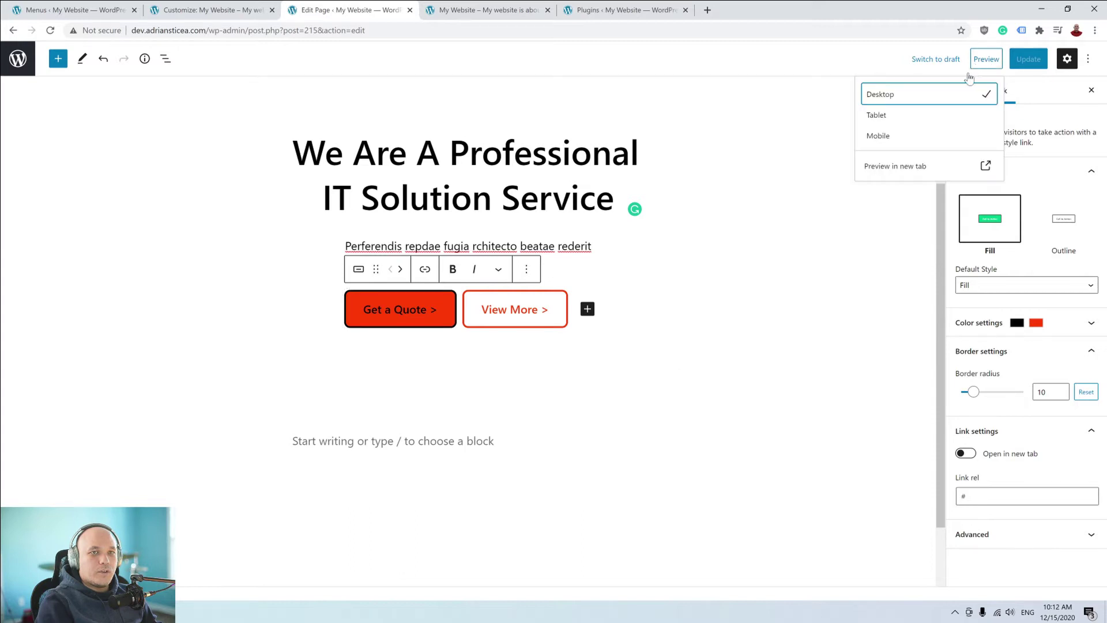
{"action": "left_click", "coordinate": [925, 166]}
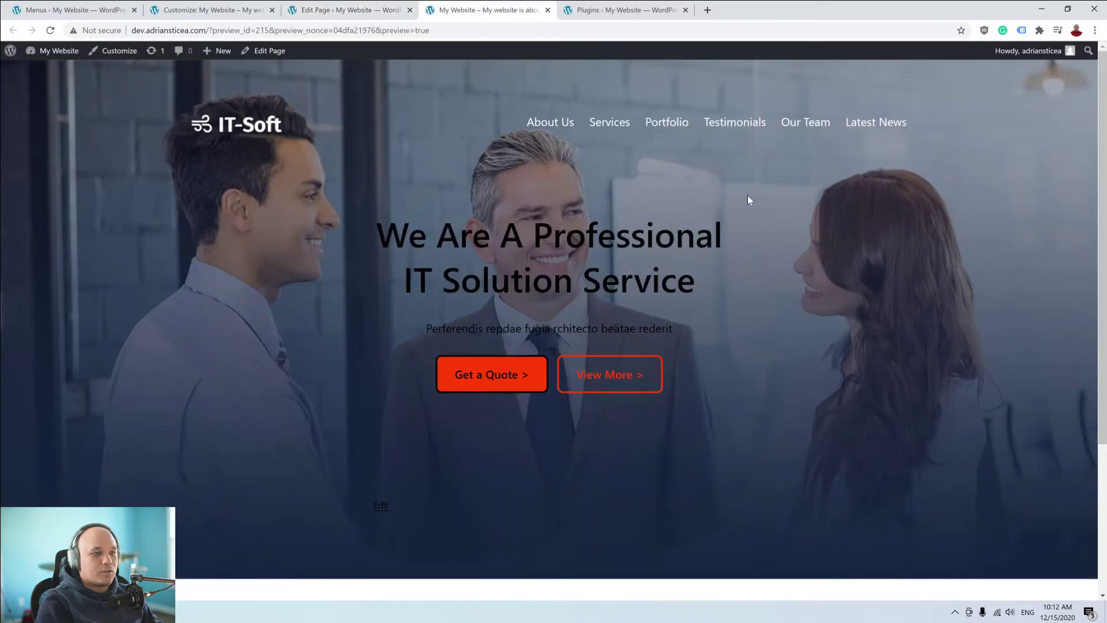
{"action": "scroll", "coordinate": [709, 381], "scroll_direction": "down", "scroll_amount": 1}
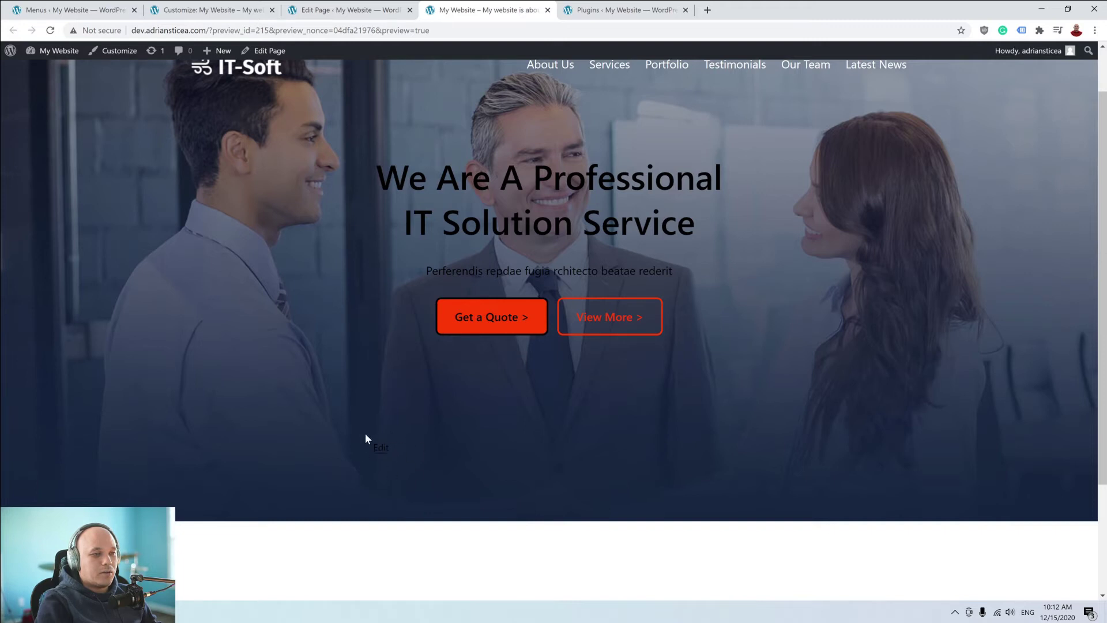
{"action": "scroll", "coordinate": [468, 403], "scroll_direction": "up", "scroll_amount": 1}
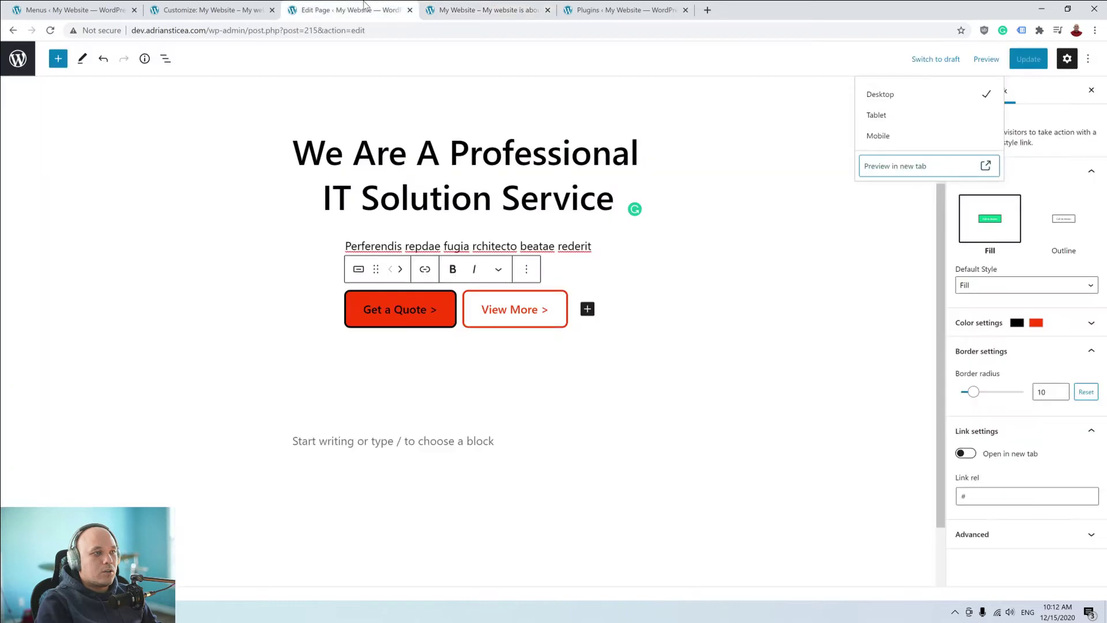
{"action": "left_click", "coordinate": [349, 10]}
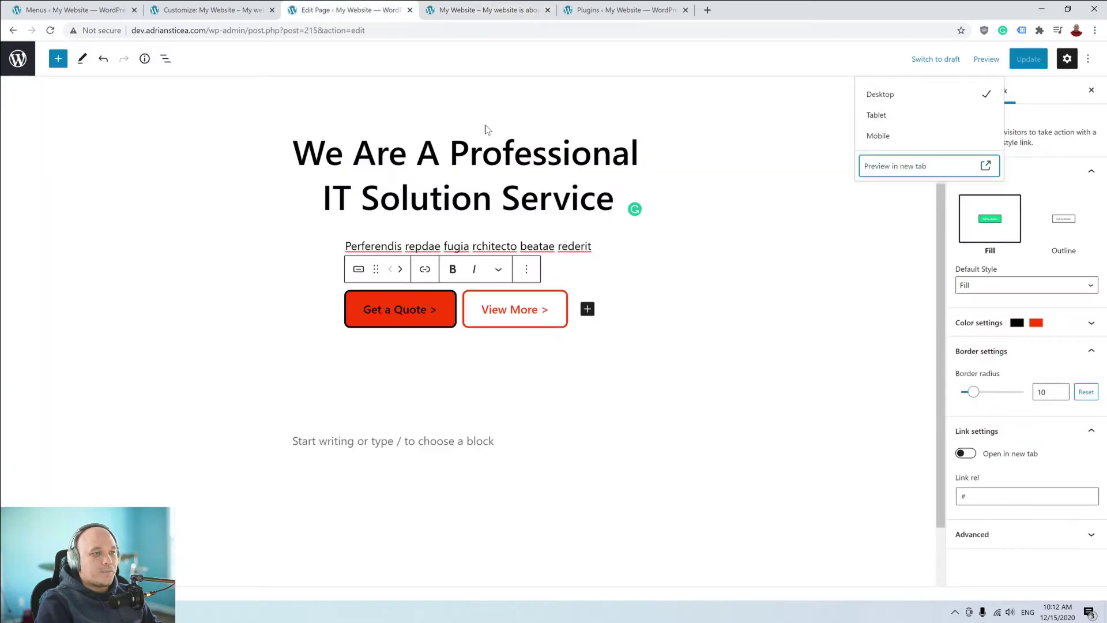
Set the text color of the hero heading and the paragraph below it to white.
{"action": "triple_click", "coordinate": [523, 157]}
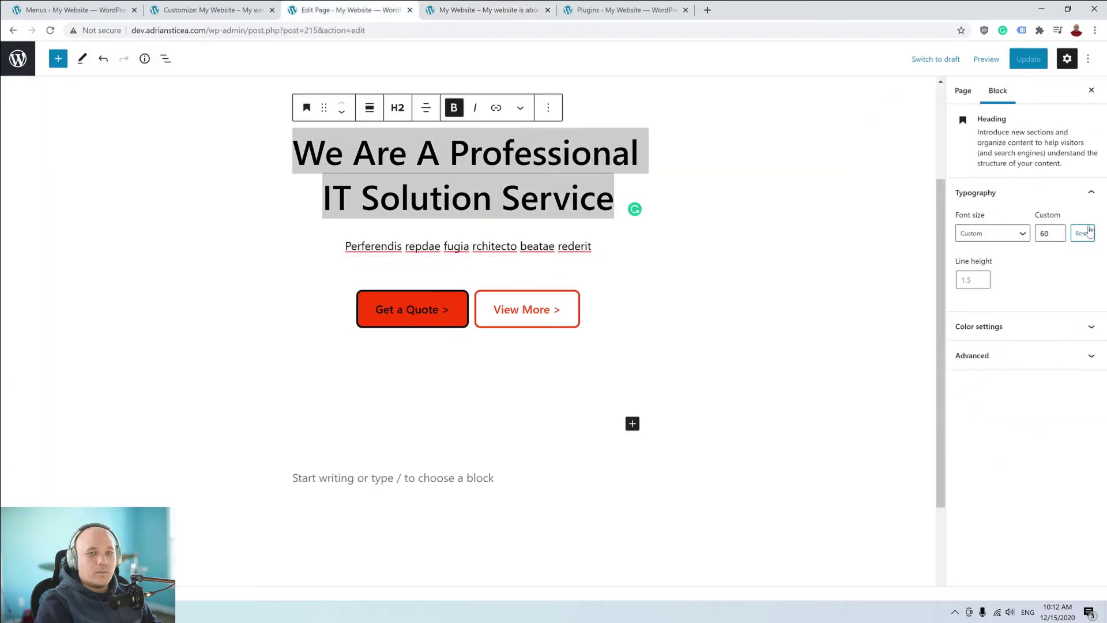
{"action": "left_click", "coordinate": [1017, 333]}
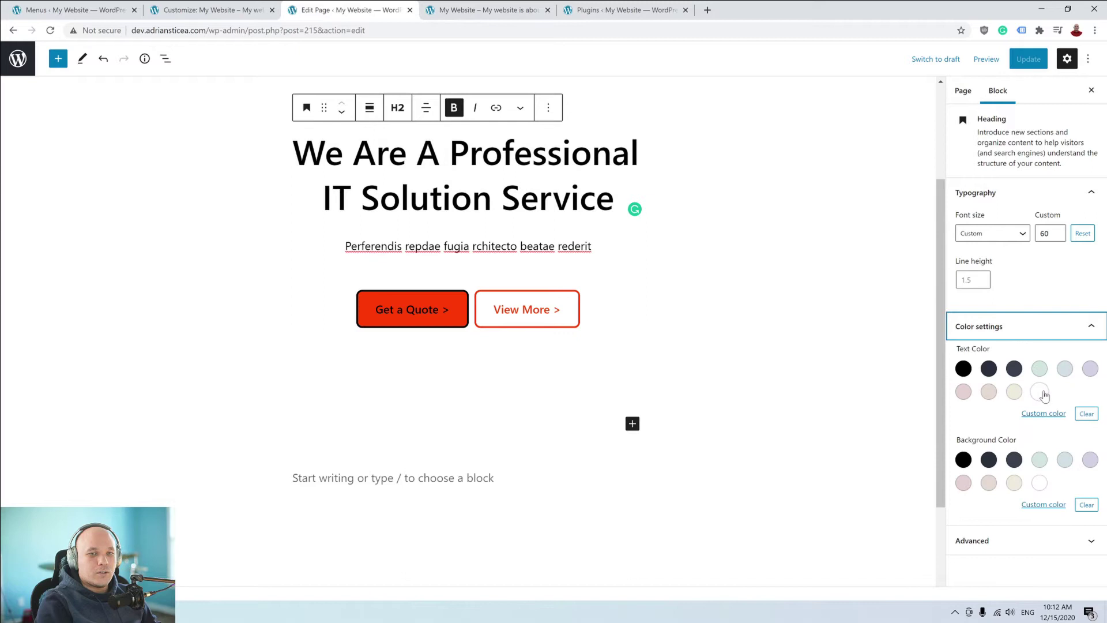
{"action": "left_click", "coordinate": [1041, 391]}
{"action": "left_click", "coordinate": [548, 245]}
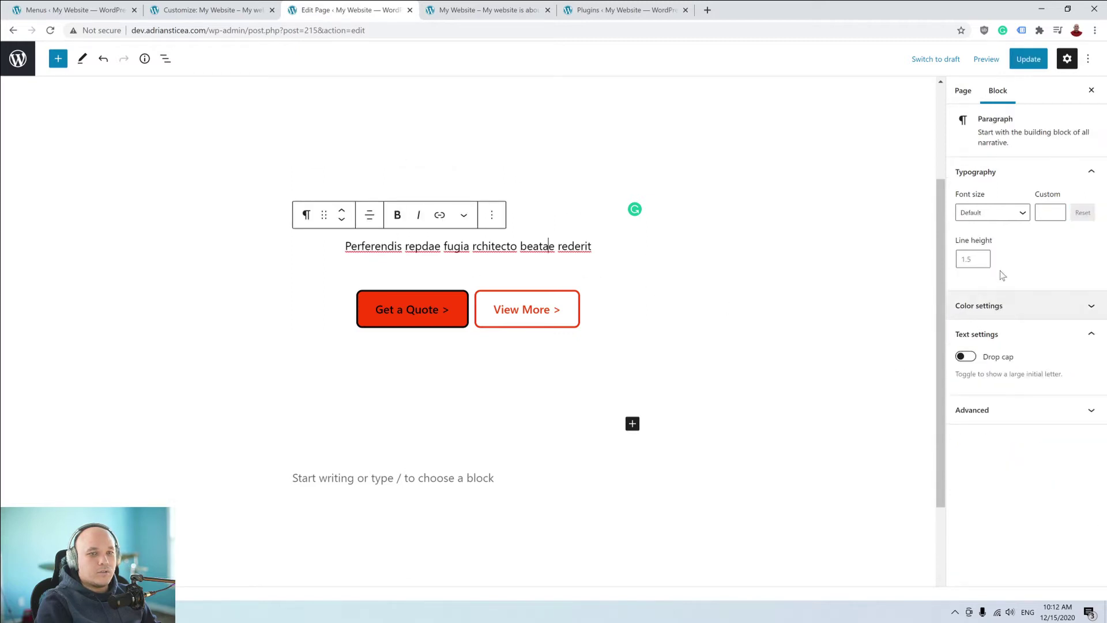
{"action": "left_click", "coordinate": [1008, 313]}
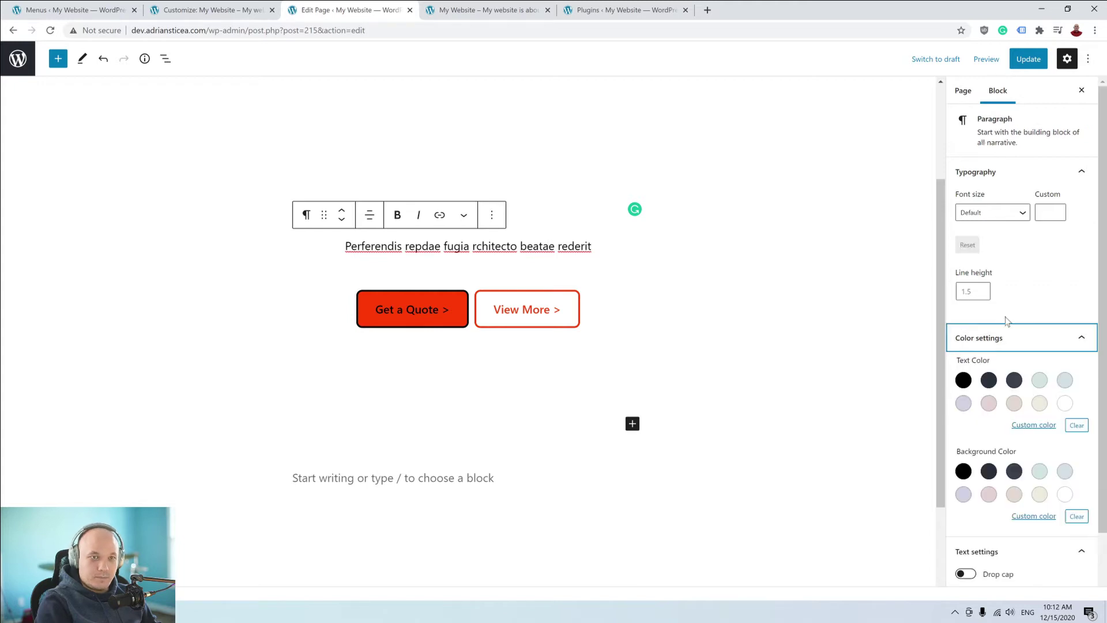
{"action": "left_click", "coordinate": [1065, 403]}
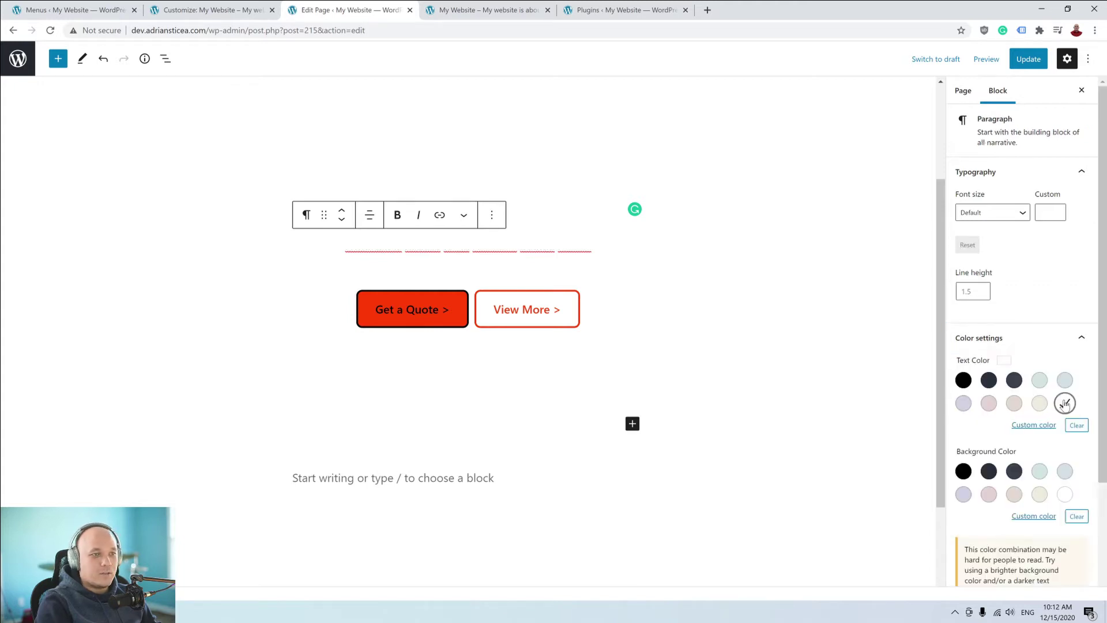
Preview the homepage in a new tab to check the hero text colors, and return to the page editor.
{"action": "left_click", "coordinate": [986, 59]}
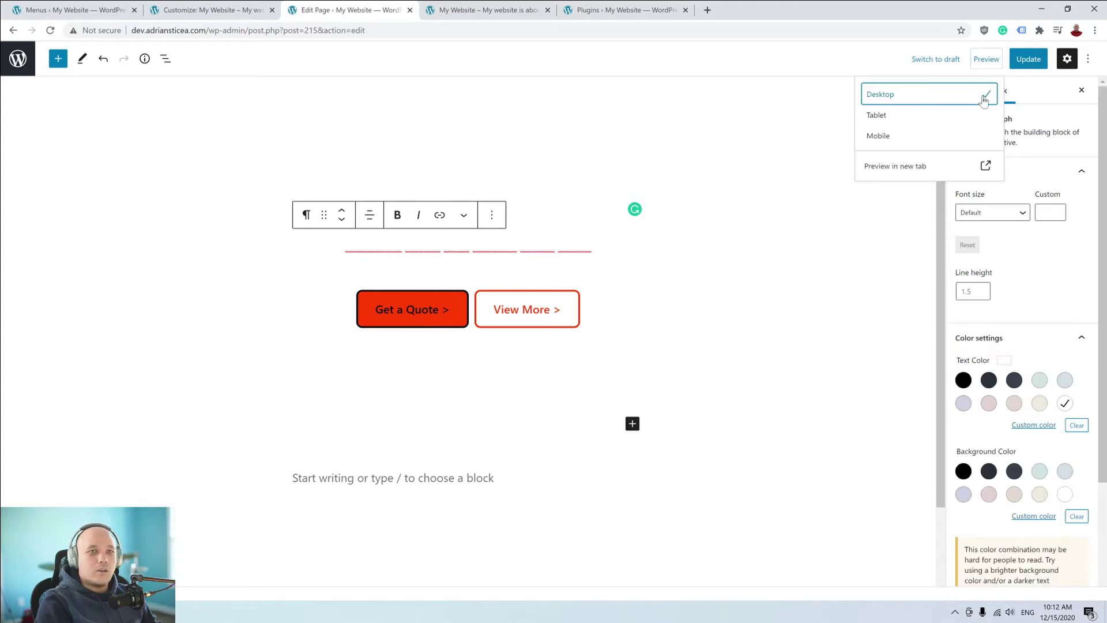
{"action": "left_click", "coordinate": [939, 167]}
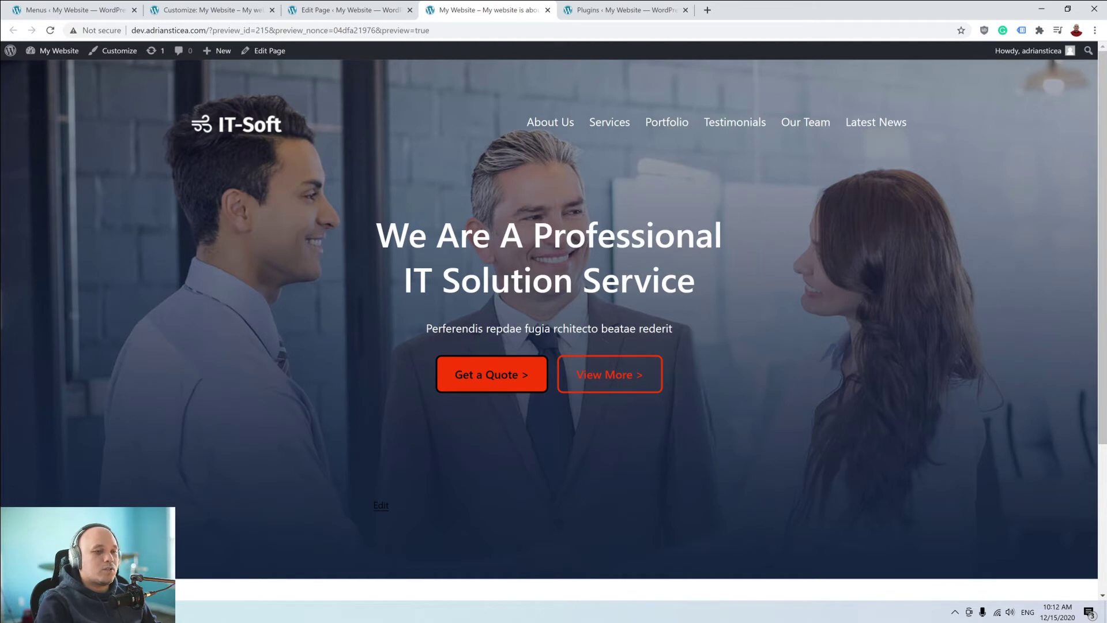
{"action": "left_click", "coordinate": [381, 6]}
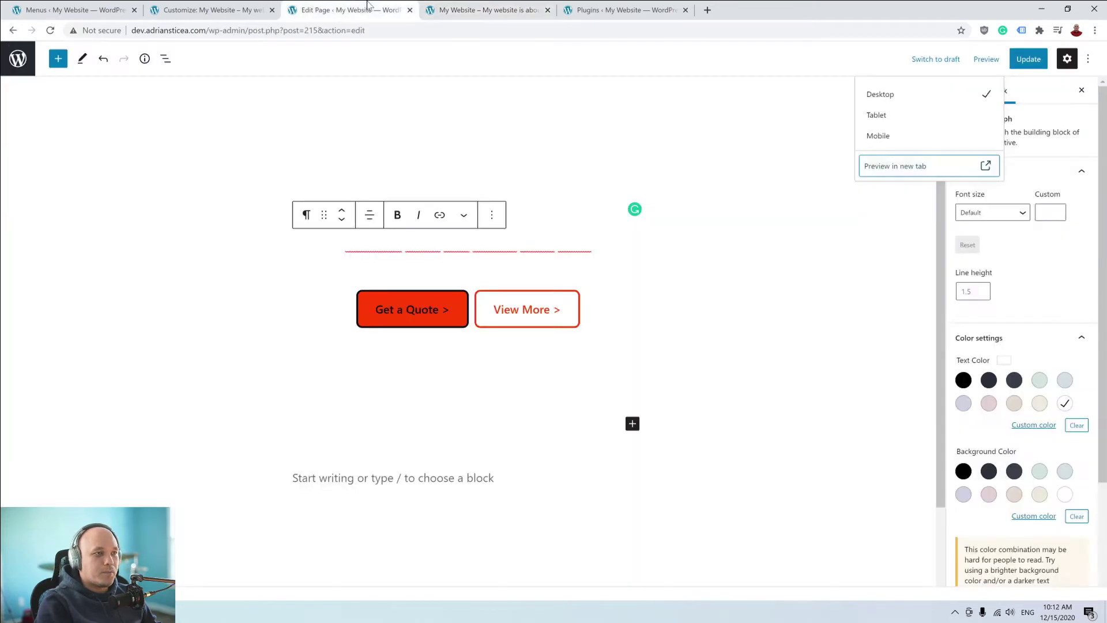
Insert a Group block below the hero spacer and set its alignment to full width.
{"action": "left_click", "coordinate": [396, 424]}
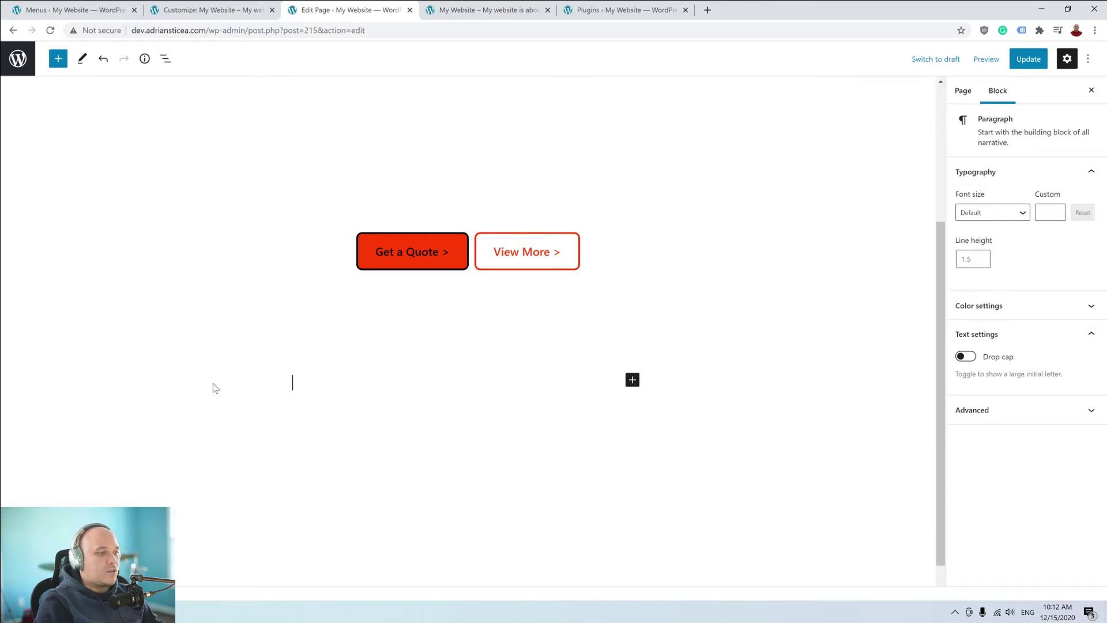
{"action": "left_click", "coordinate": [637, 380]}
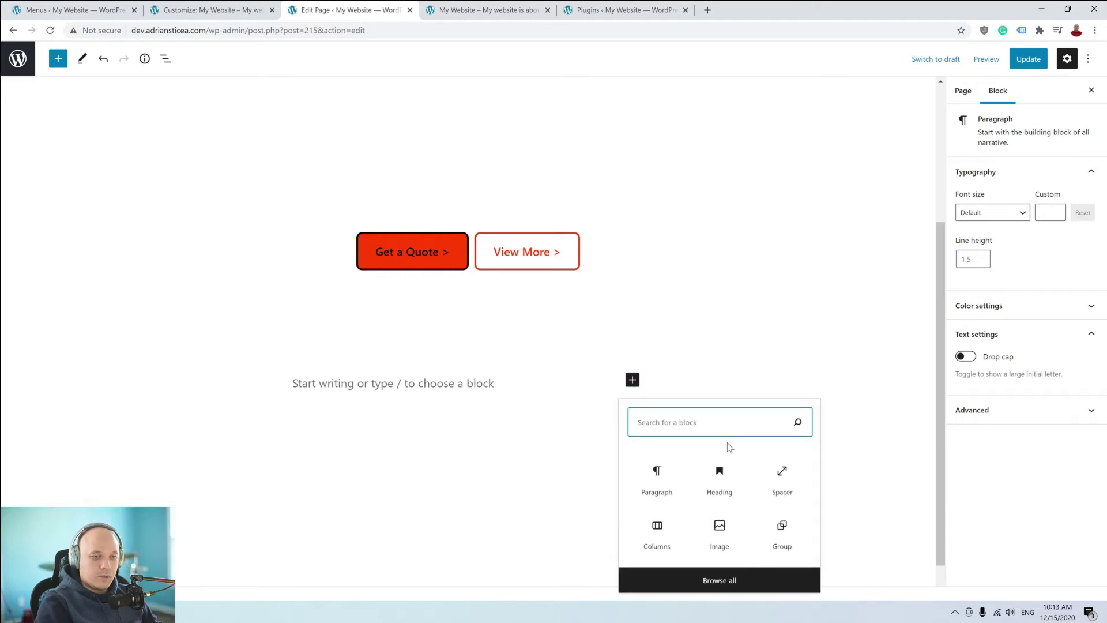
{"action": "left_click", "coordinate": [794, 530]}
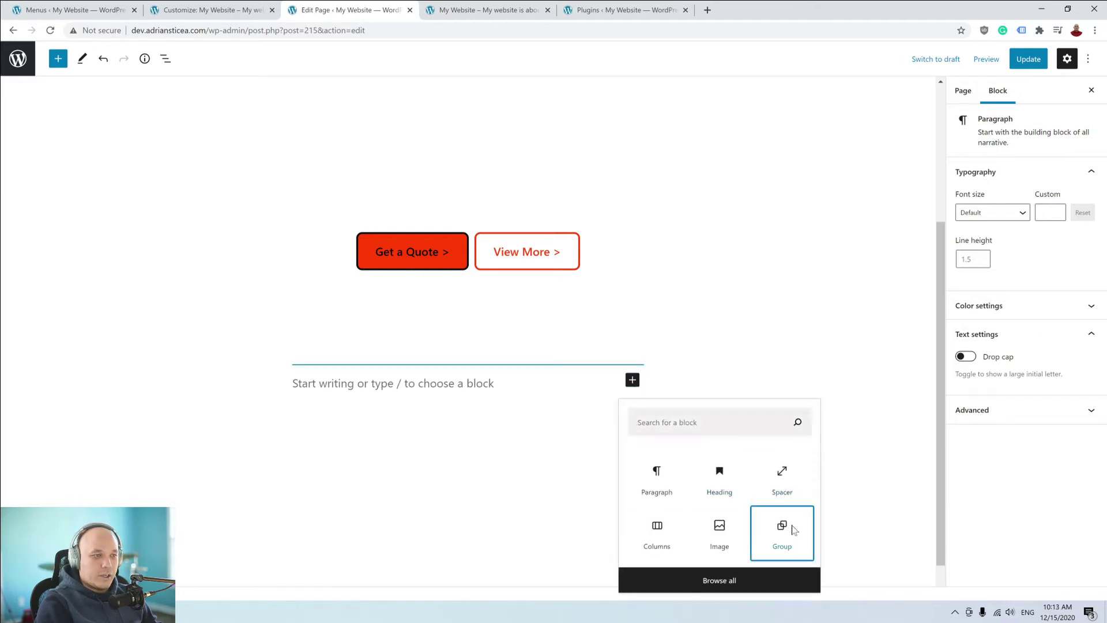
{"action": "left_click", "coordinate": [793, 530]}
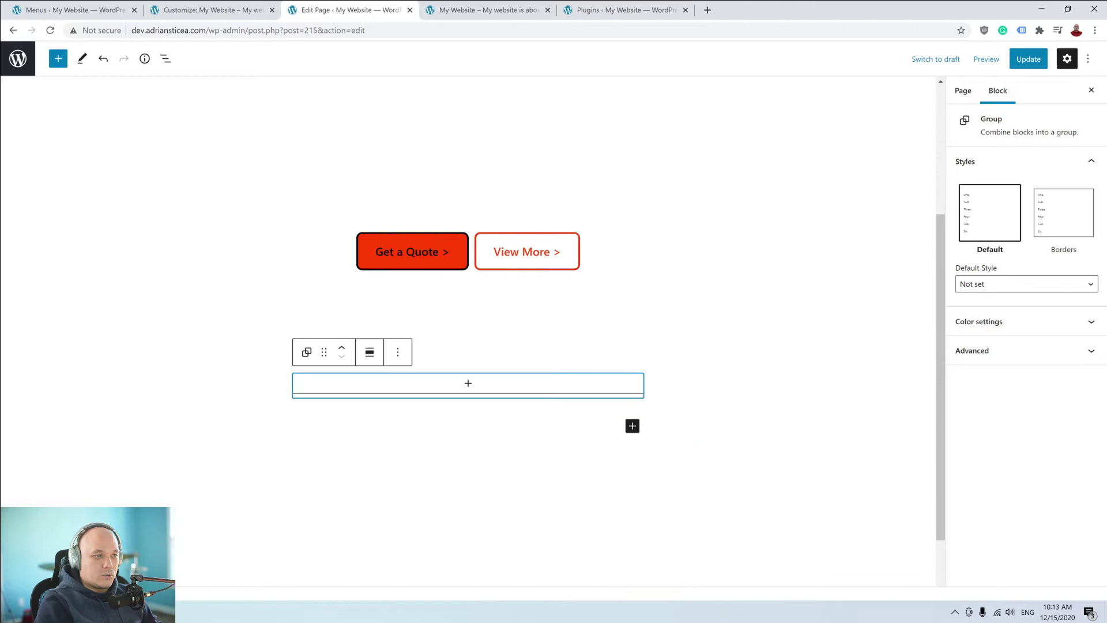
{"action": "left_click", "coordinate": [378, 354]}
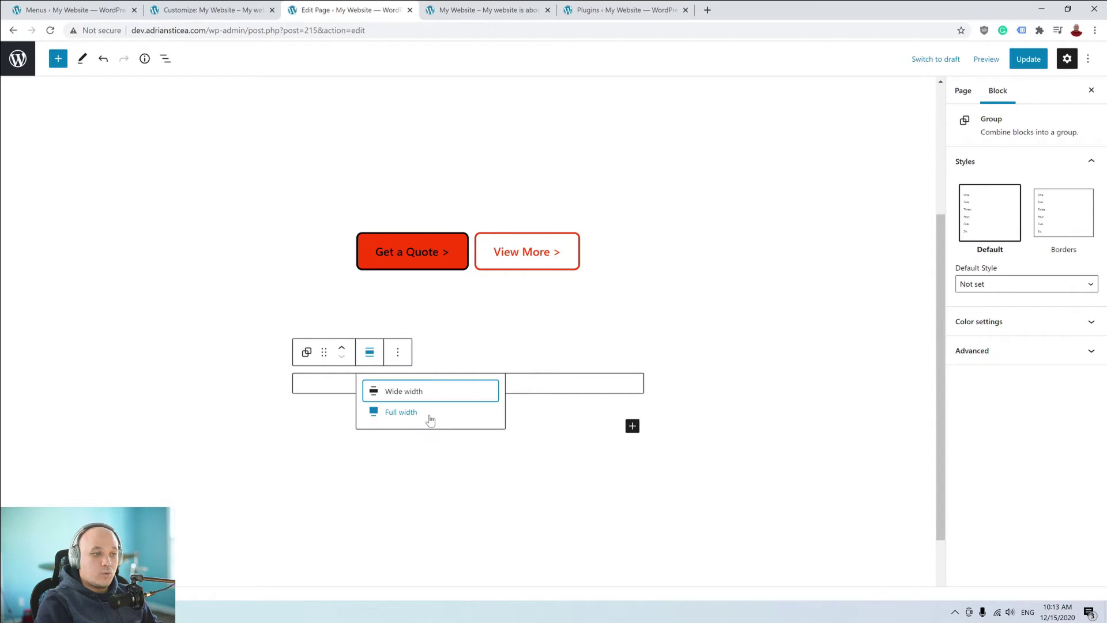
{"action": "left_click", "coordinate": [429, 421]}
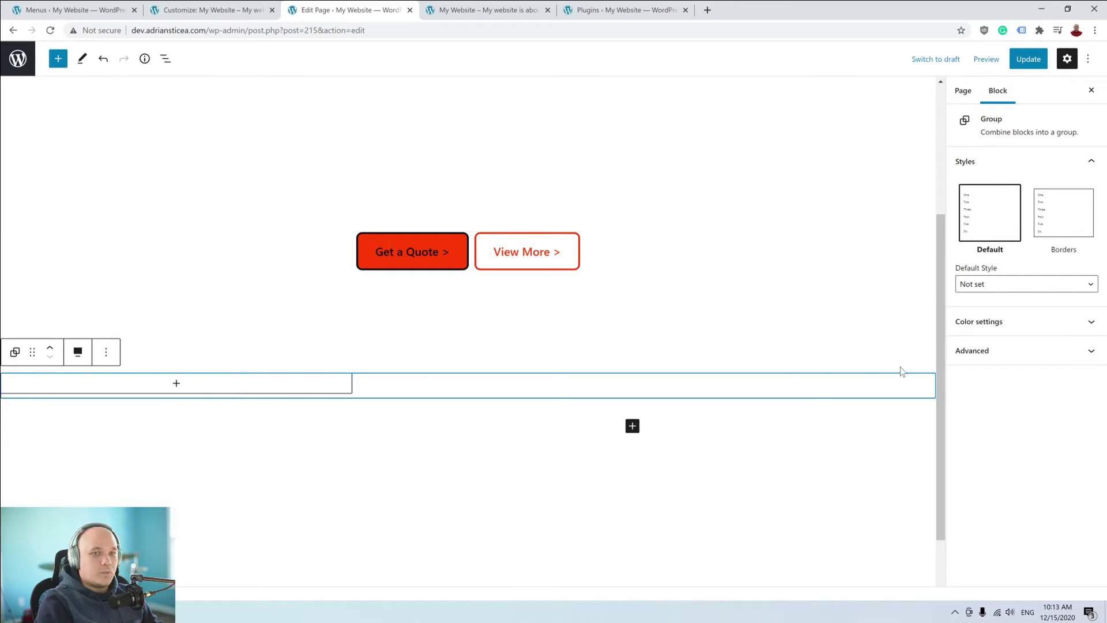
Set the Group block's background to the custom color #fff5f5.
{"action": "left_click", "coordinate": [993, 323]}
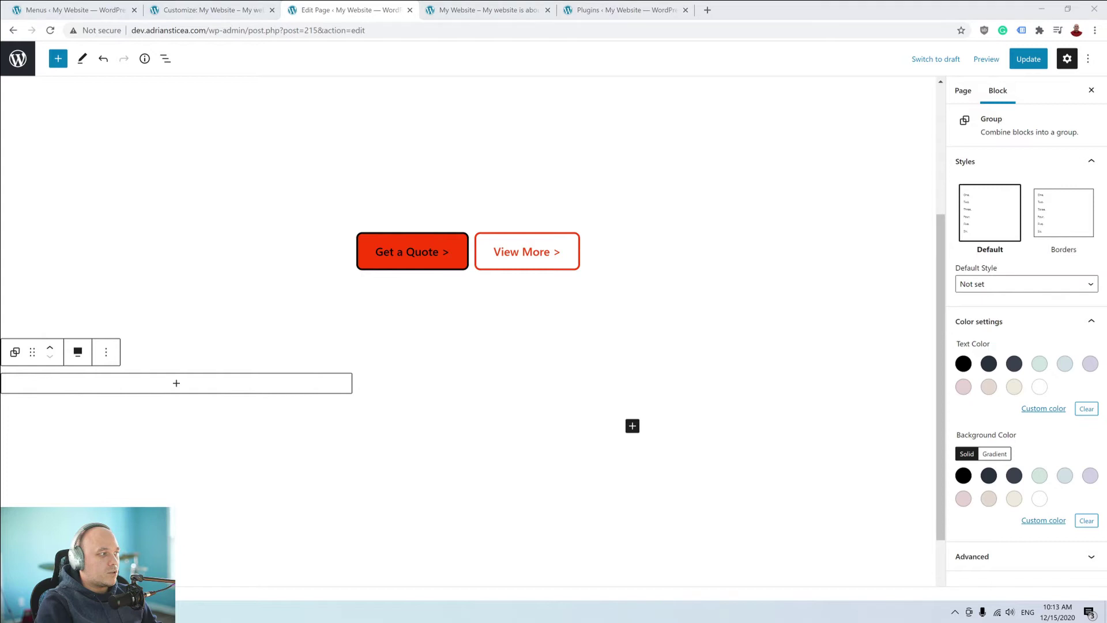
{"action": "left_click", "coordinate": [1047, 521]}
{"action": "left_click_drag", "start_coordinate": [951, 483], "coordinate": [891, 484]}
{"action": "type", "text": "#fff5f5"}
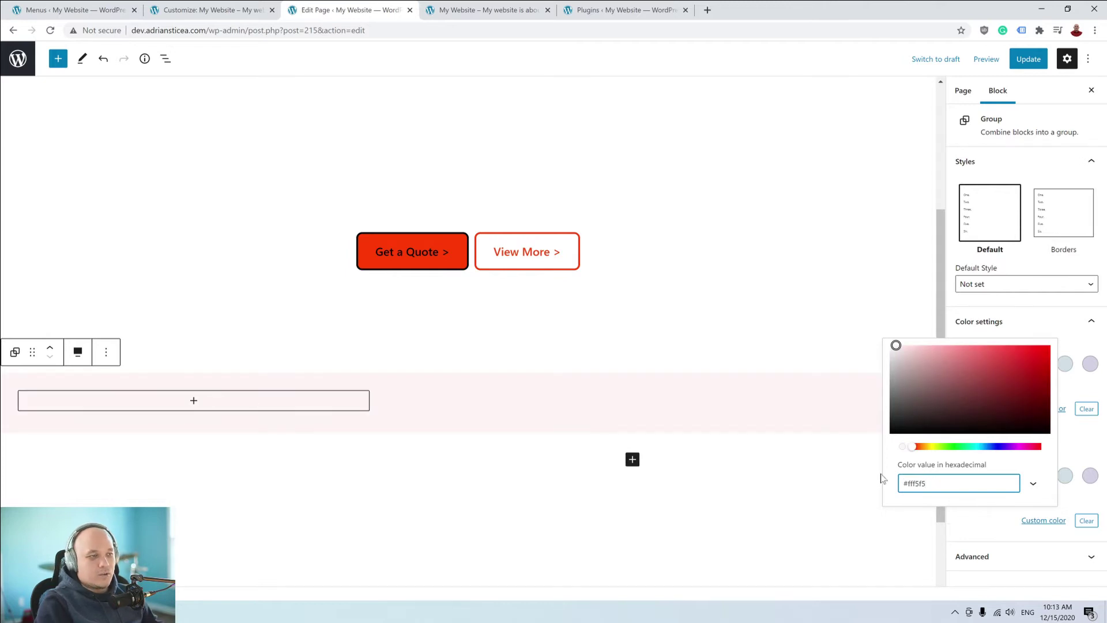
{"action": "left_click", "coordinate": [1099, 350]}
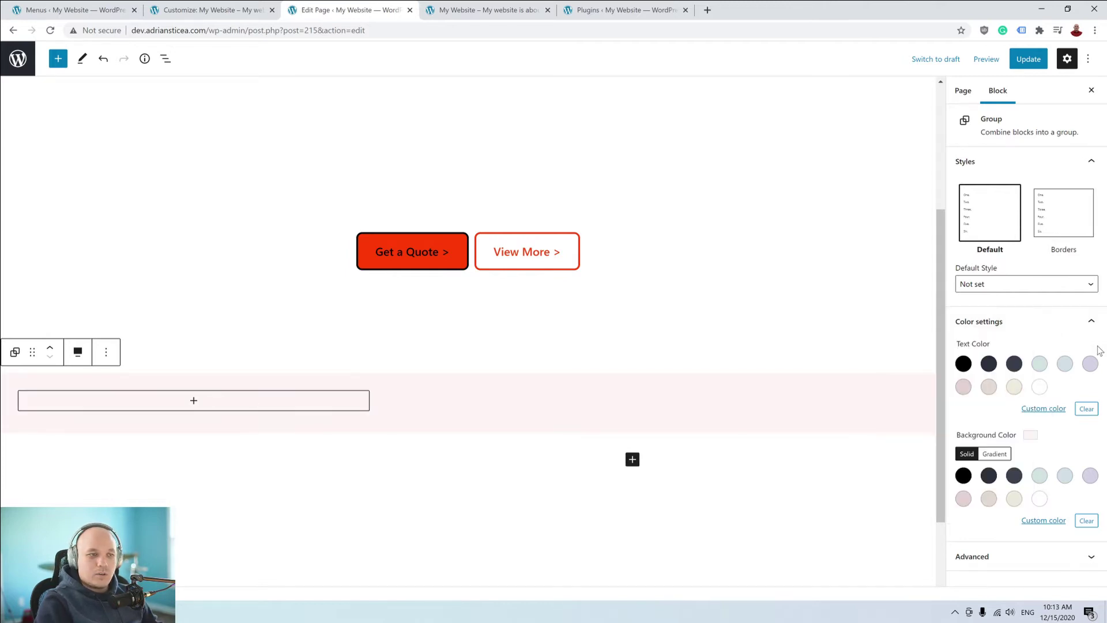
Add a heading inside the tinted Group block reading "Technology To Take Products For Your Business".
{"action": "left_click", "coordinate": [194, 404]}
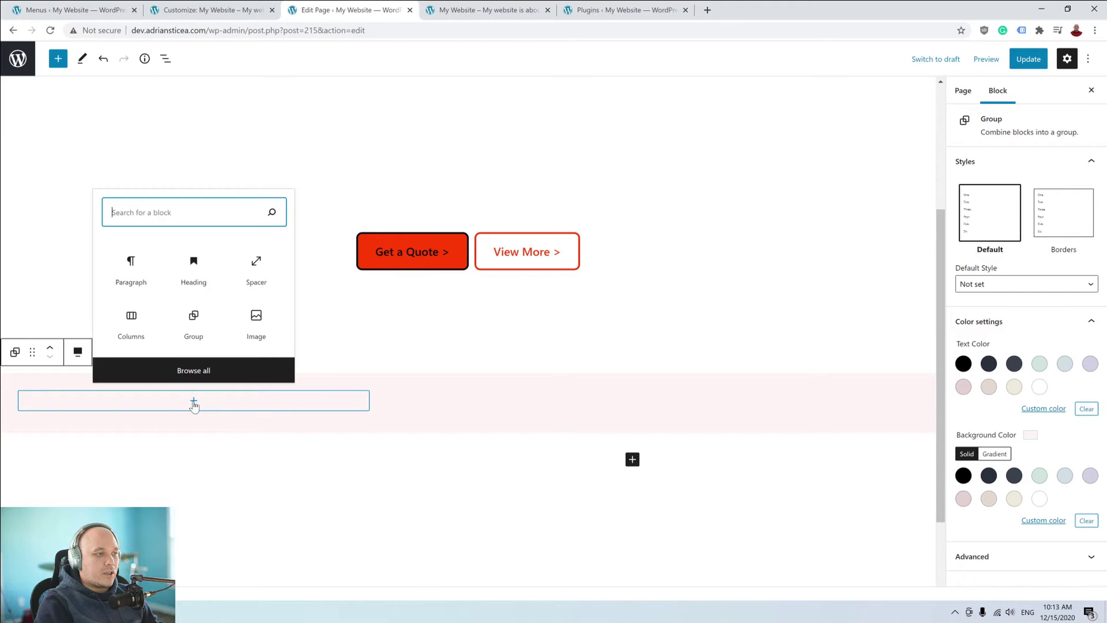
{"action": "left_click", "coordinate": [194, 274]}
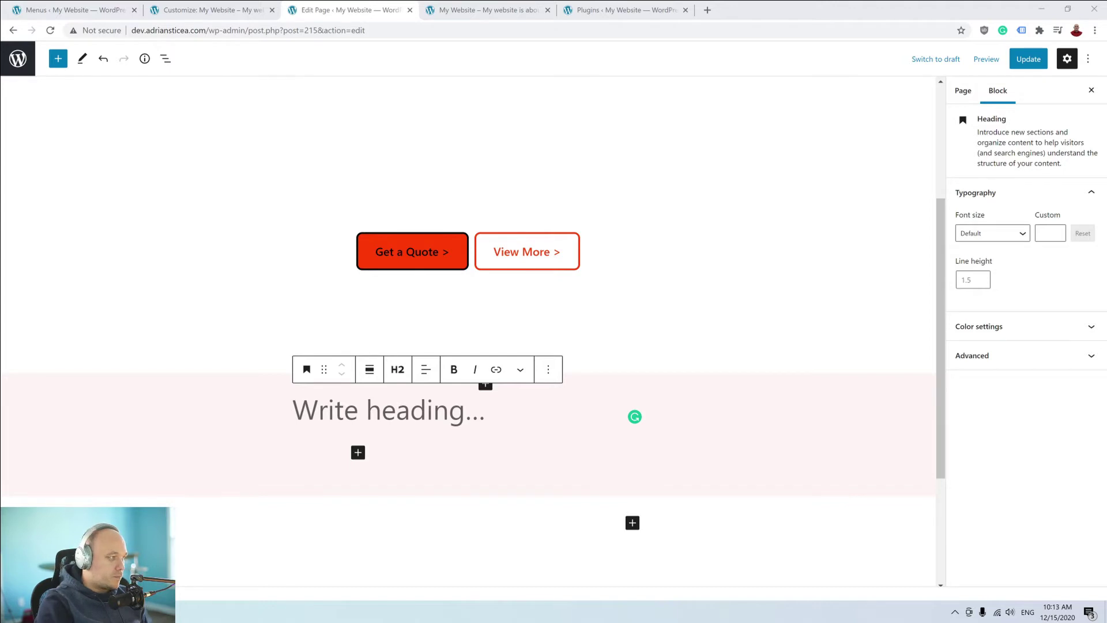
{"action": "left_click", "coordinate": [461, 410]}
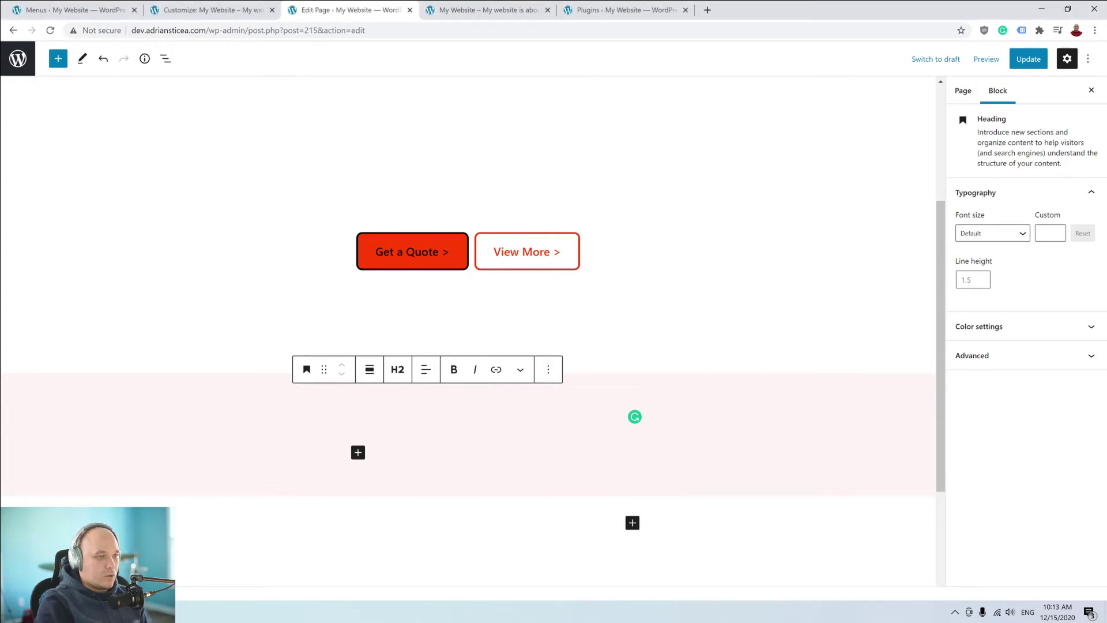
{"action": "type", "text": "Technology To Take Products For Your Business"}
Center the text of the "Technology To Take Products For Your Business" heading and change it to a smaller heading level.
{"action": "left_click_drag", "start_coordinate": [640, 422], "coordinate": [304, 373]}
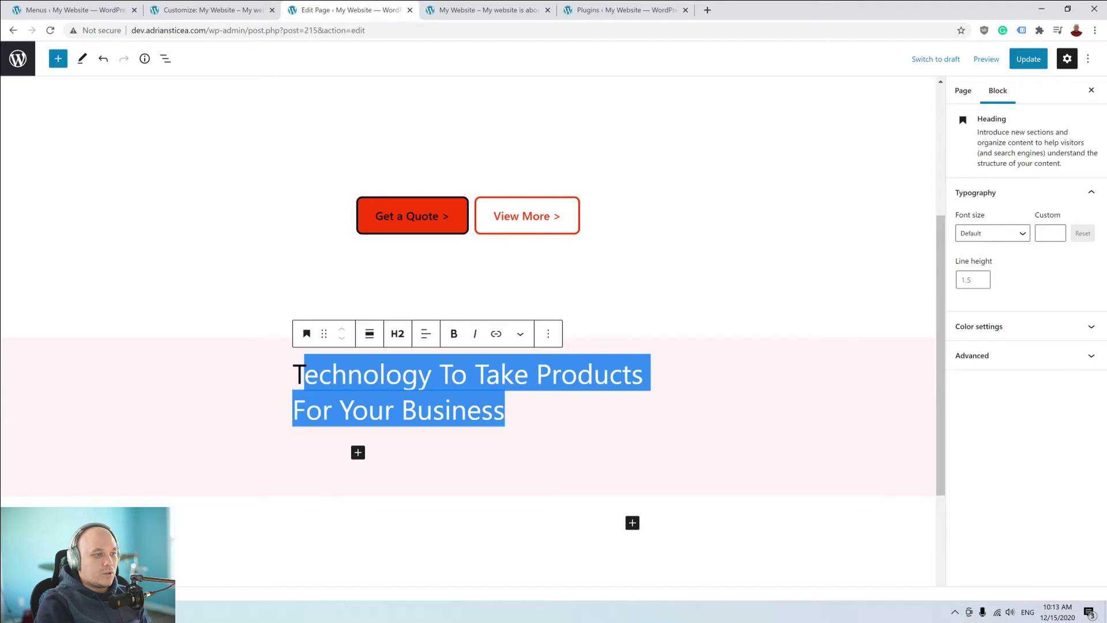
{"action": "left_click", "coordinate": [425, 333]}
{"action": "left_click", "coordinate": [464, 391]}
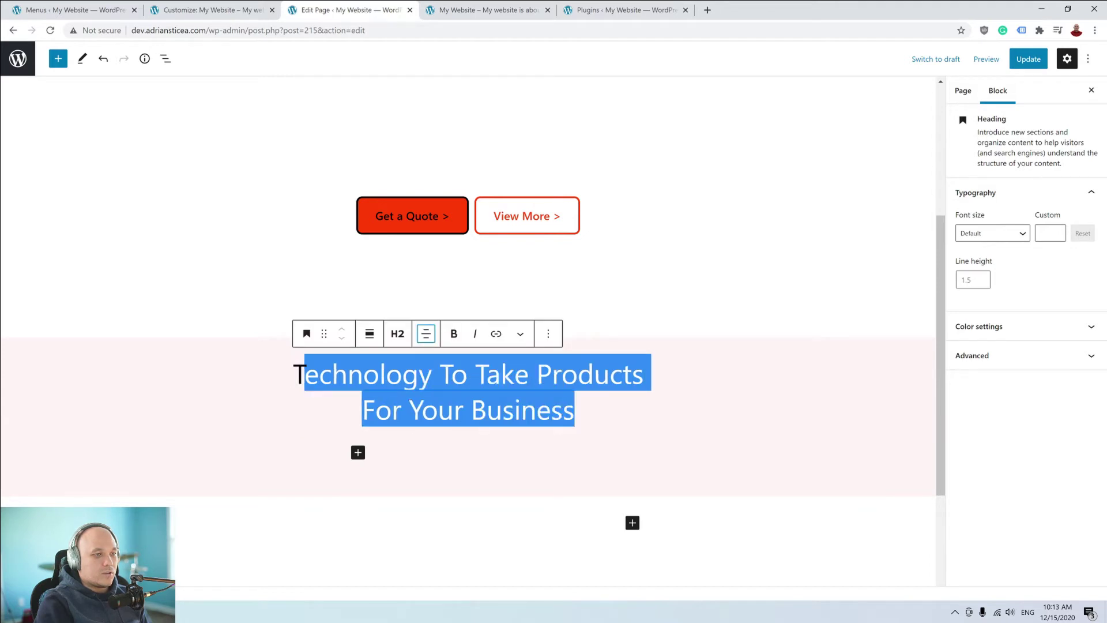
{"action": "left_click", "coordinate": [503, 409]}
{"action": "left_click_drag", "start_coordinate": [576, 416], "coordinate": [282, 376]}
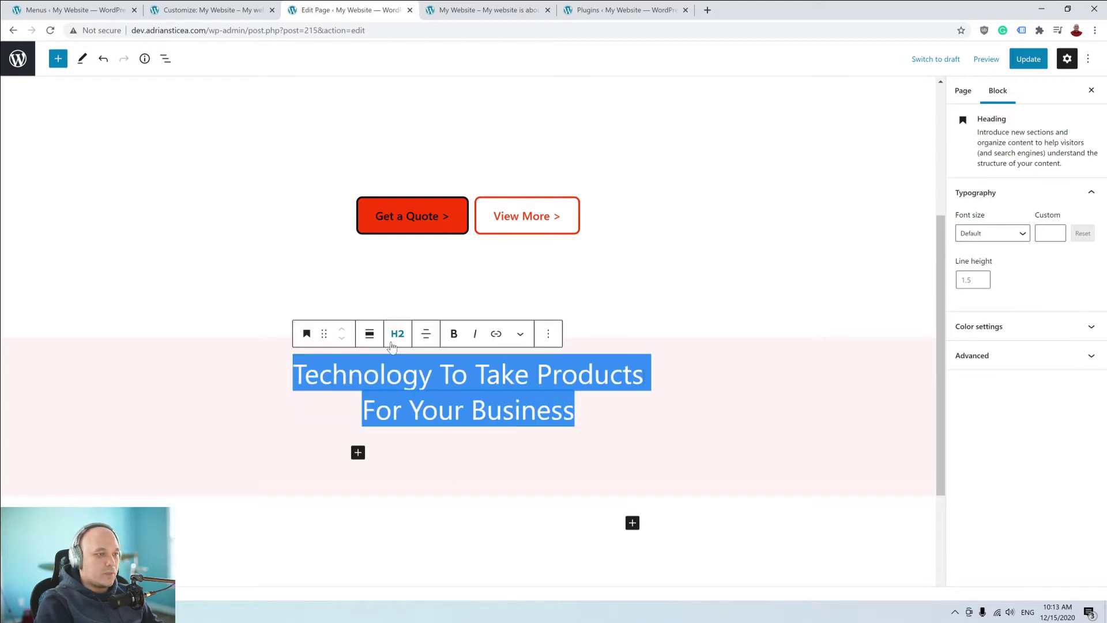
{"action": "left_click", "coordinate": [397, 334]}
{"action": "left_click", "coordinate": [439, 369]}
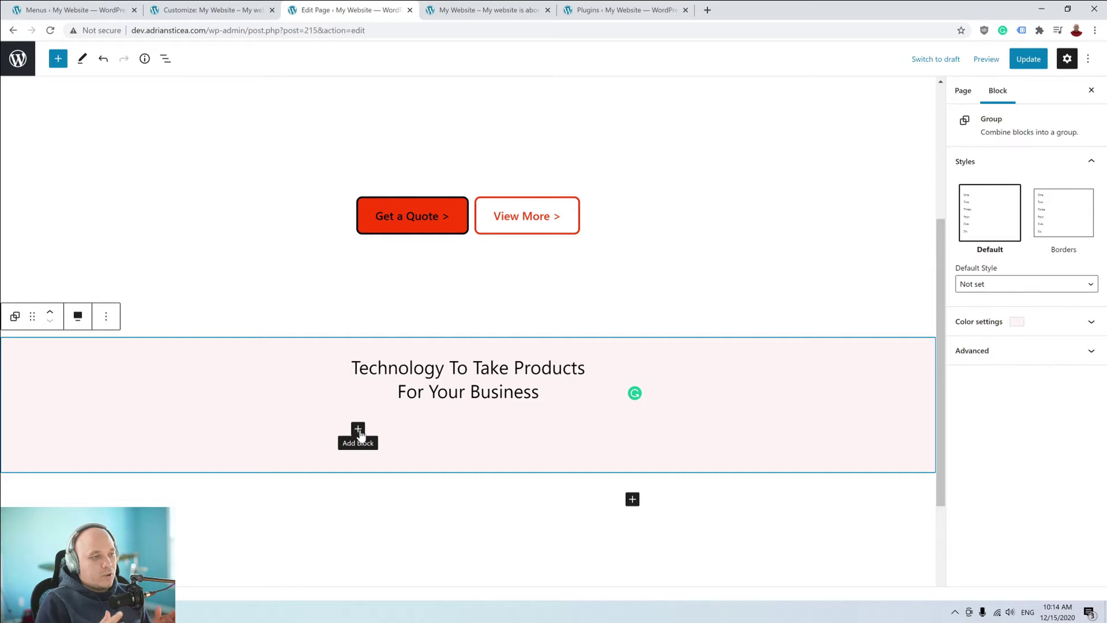
Insert a Columns block with three equal columns below the section heading and add a Separator in its middle column.
{"action": "left_click", "coordinate": [358, 430]}
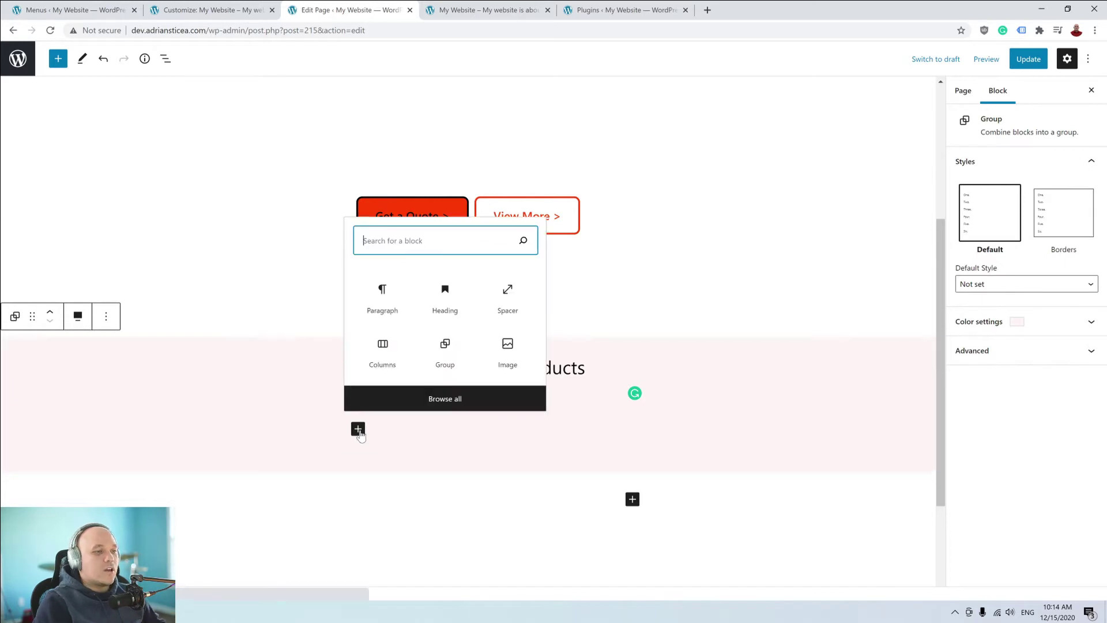
{"action": "left_click", "coordinate": [383, 340]}
{"action": "left_click", "coordinate": [508, 508]}
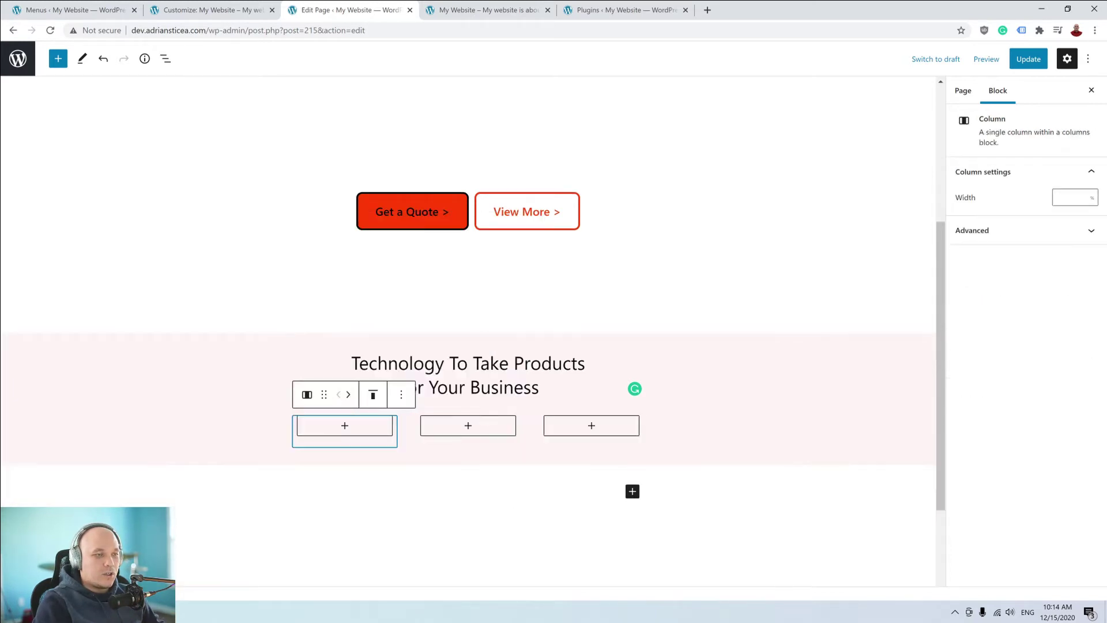
{"action": "left_click", "coordinate": [469, 428]}
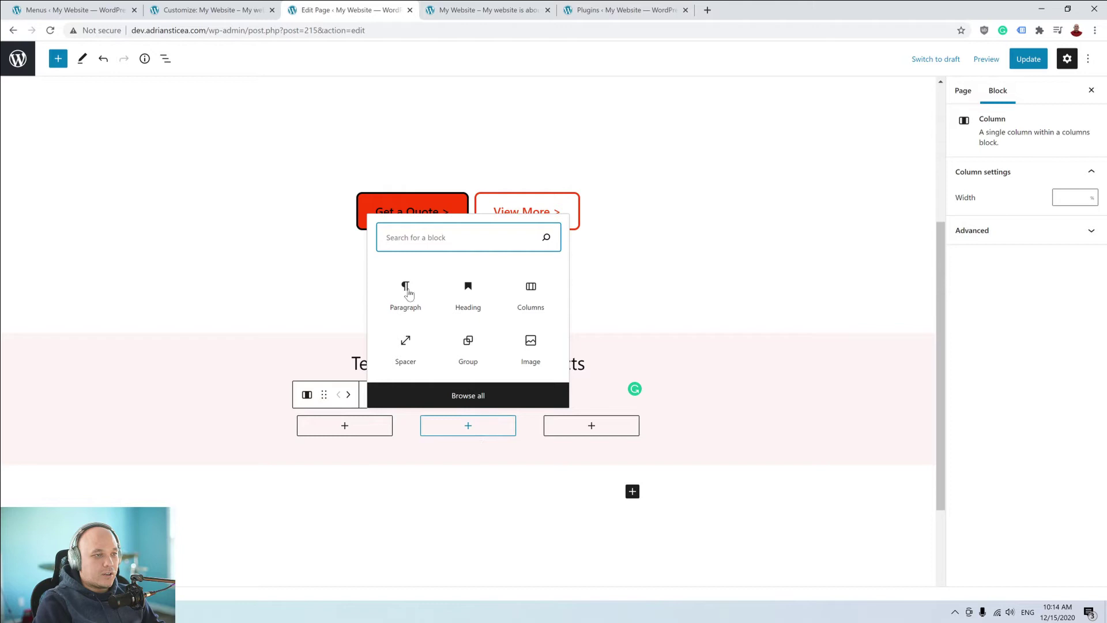
{"action": "type", "text": "se"}
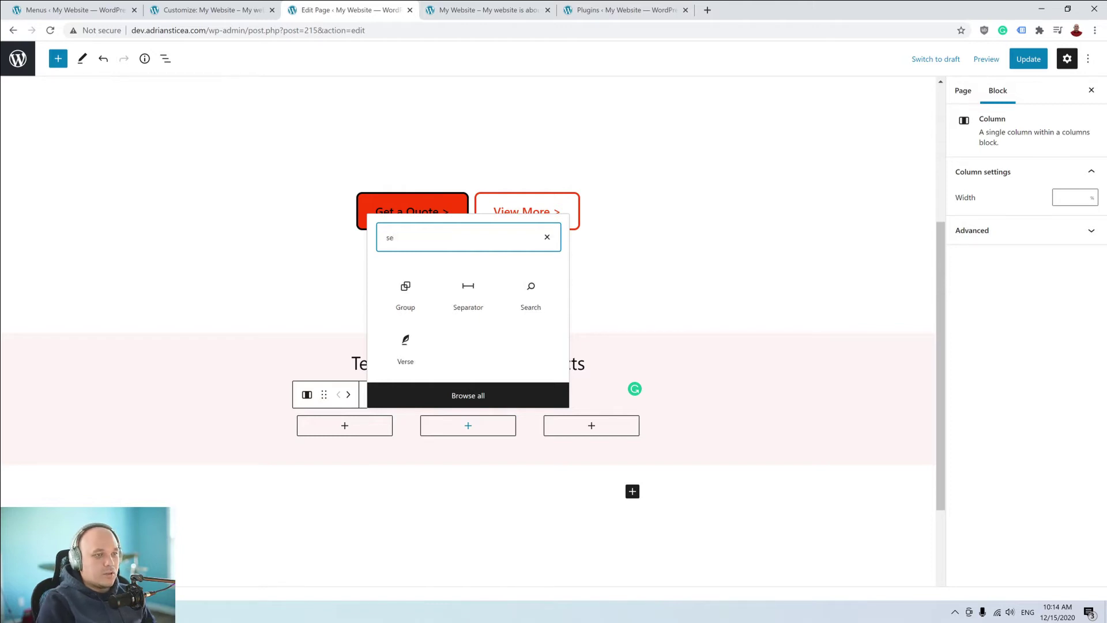
{"action": "left_click", "coordinate": [458, 286]}
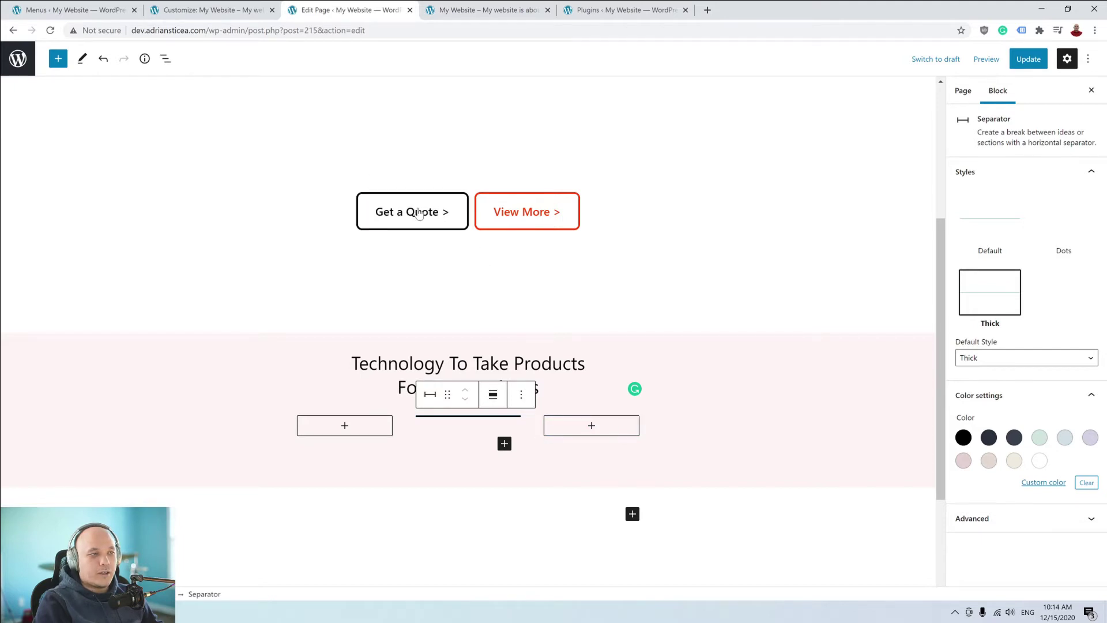
Copy the hexadecimal background color of the "Get a Quote >" button in the hero section.
{"action": "left_click", "coordinate": [435, 212]}
{"action": "left_click", "coordinate": [1042, 322]}
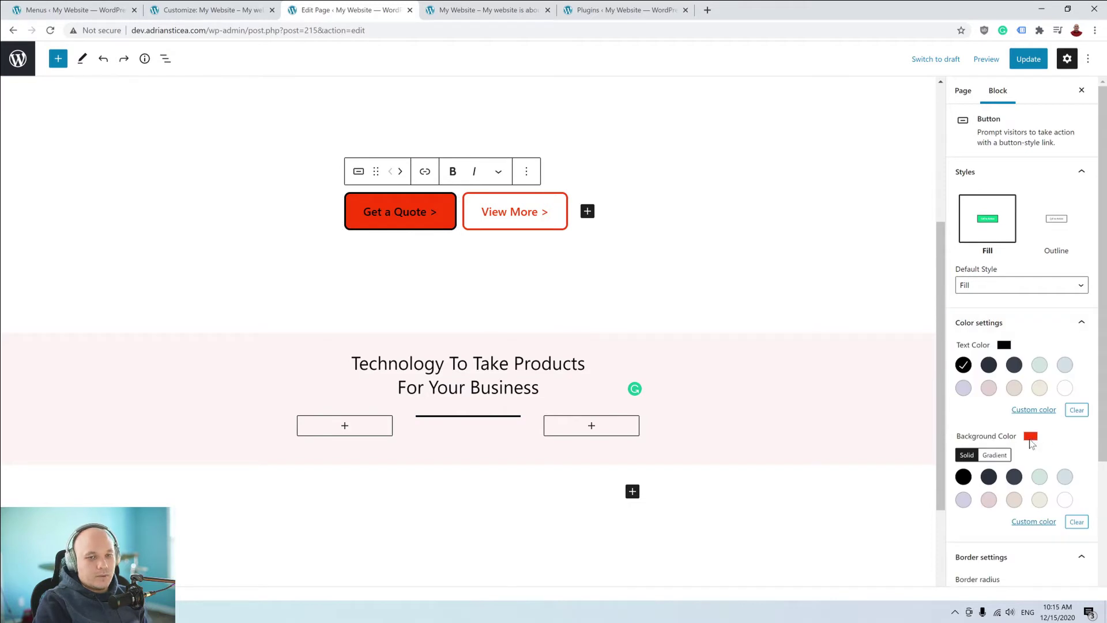
{"action": "left_click", "coordinate": [1041, 522]}
{"action": "left_click_drag", "start_coordinate": [923, 485], "coordinate": [885, 486]}
{"action": "key", "text": "ctrl+c"}
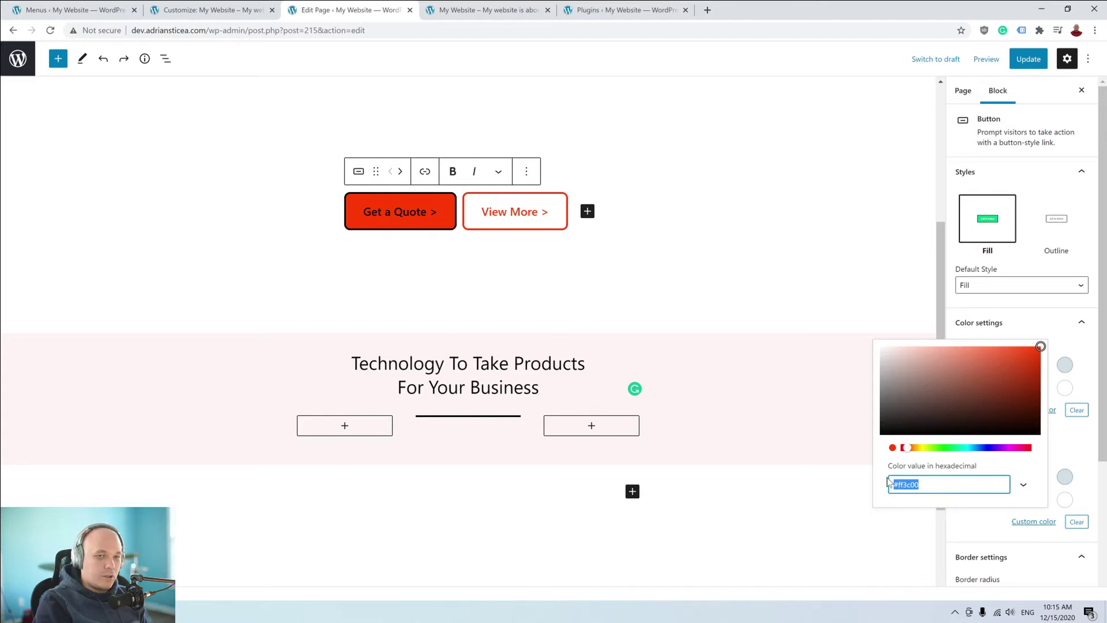
{"action": "left_click", "coordinate": [818, 279]}
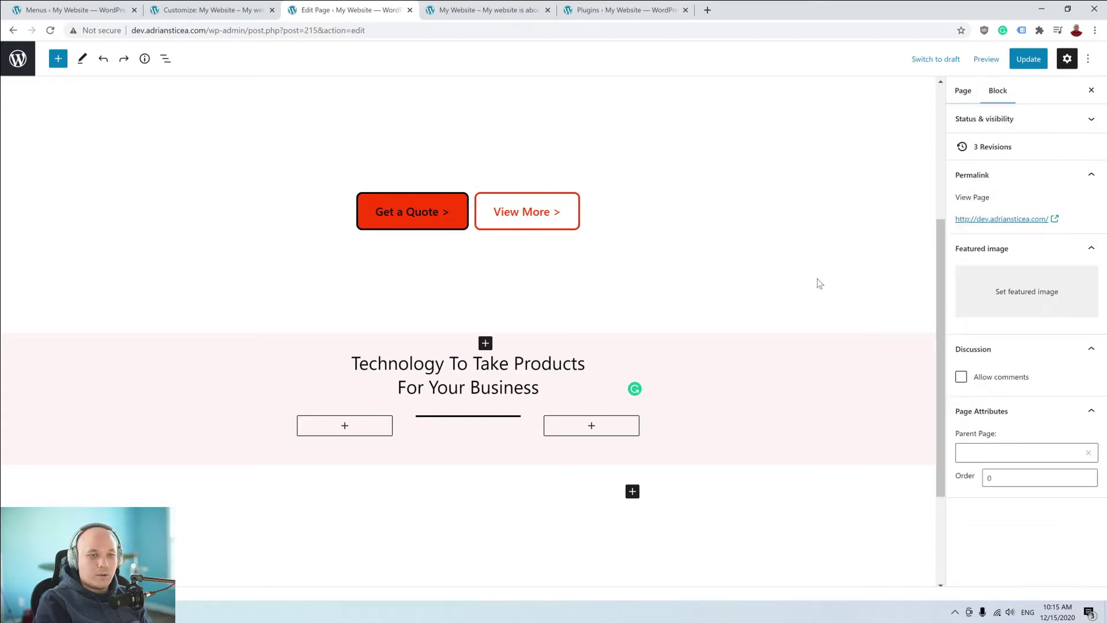
Set the separator under the section heading to the custom color #ff3c00.
{"action": "left_click", "coordinate": [497, 418]}
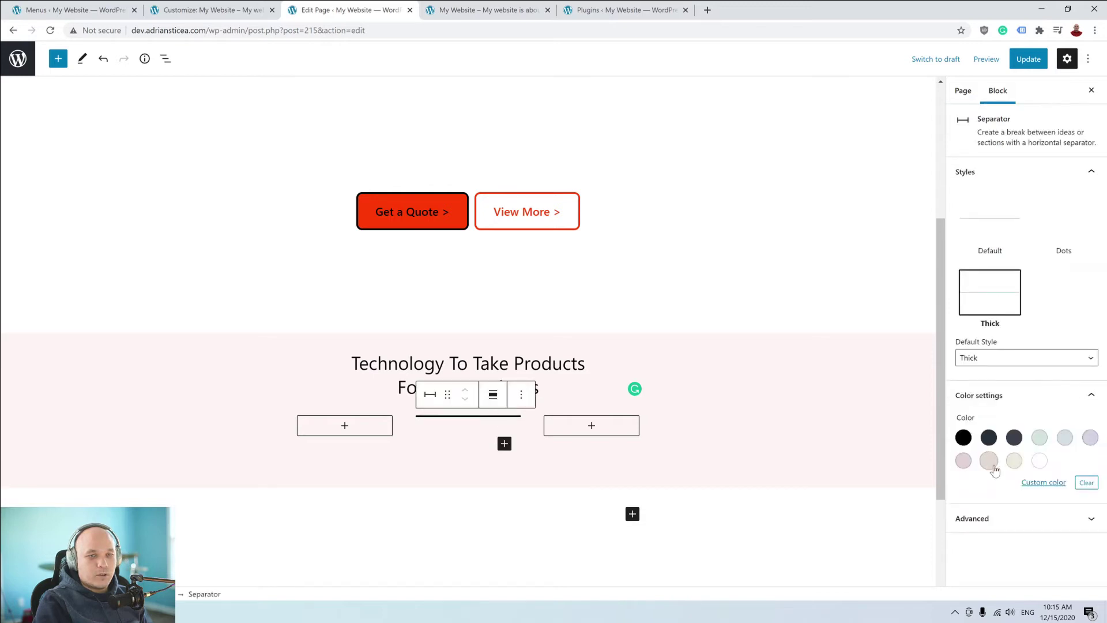
{"action": "left_click", "coordinate": [1044, 484]}
{"action": "left_click_drag", "start_coordinate": [944, 446], "coordinate": [876, 446]}
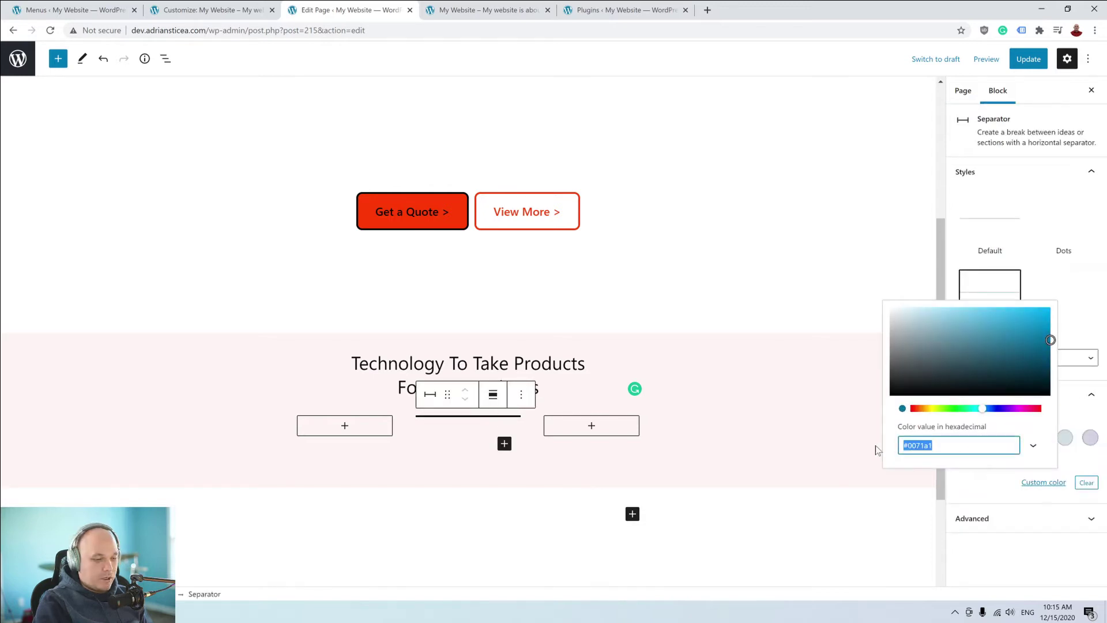
{"action": "key", "text": "ctrl+v"}
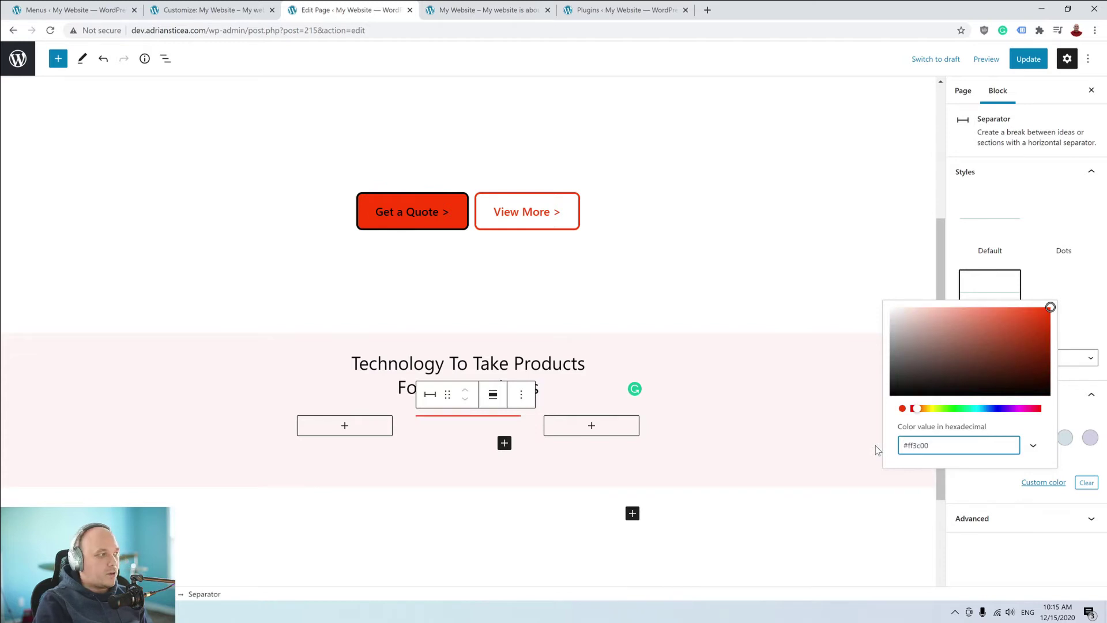
{"action": "left_click", "coordinate": [850, 251]}
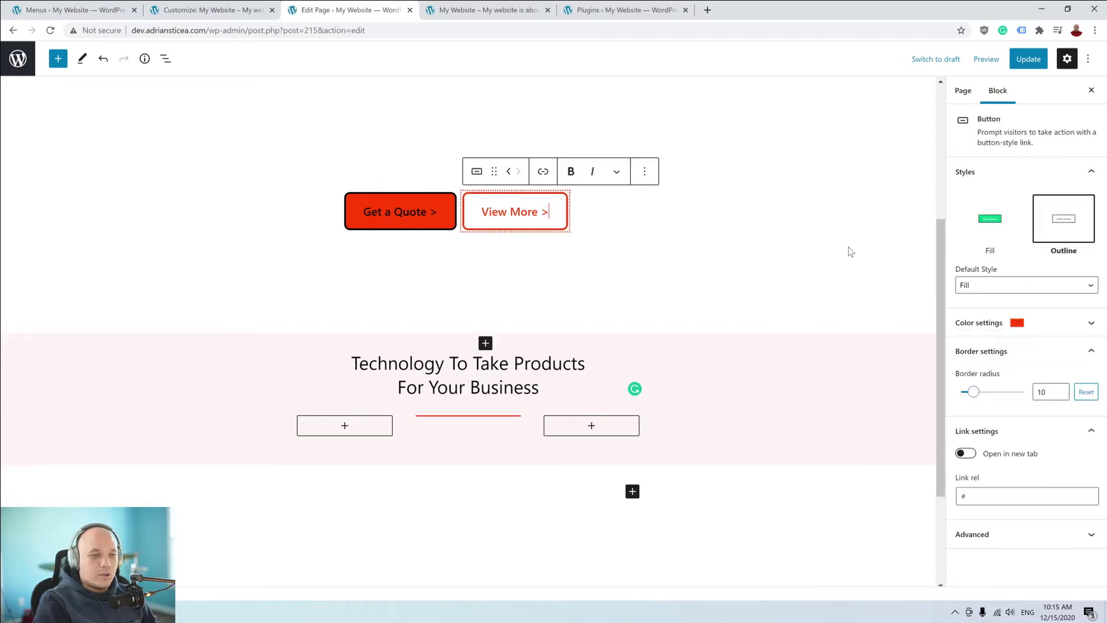
Insert a 33 / 33 / 33 Columns block below the separator row inside the Group and set its alignment to wide width.
{"action": "left_click", "coordinate": [527, 452]}
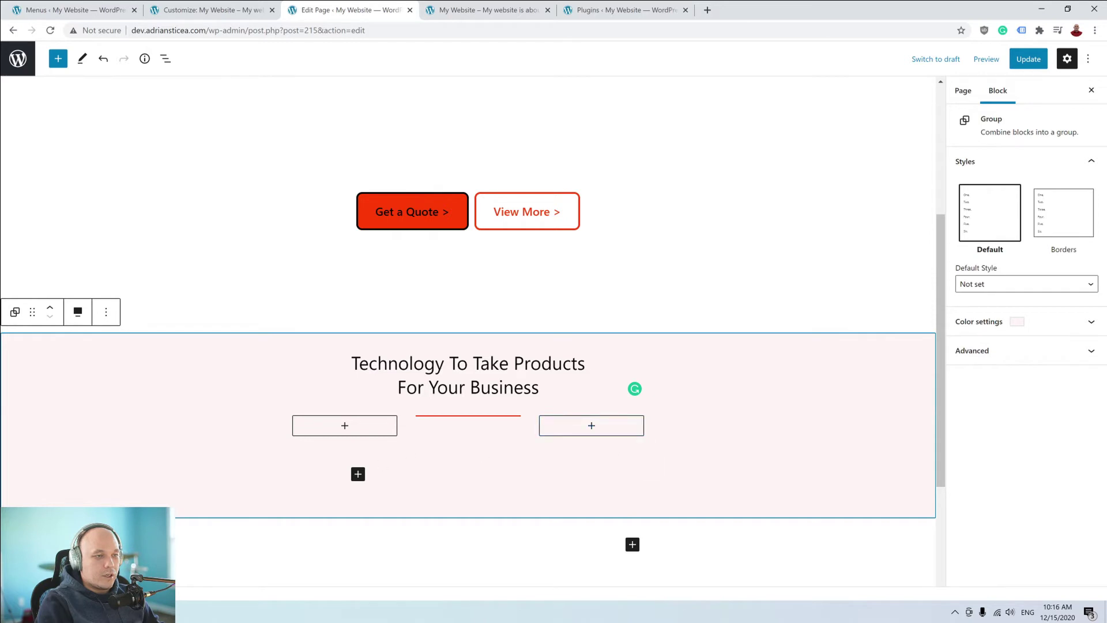
{"action": "left_click", "coordinate": [358, 474]}
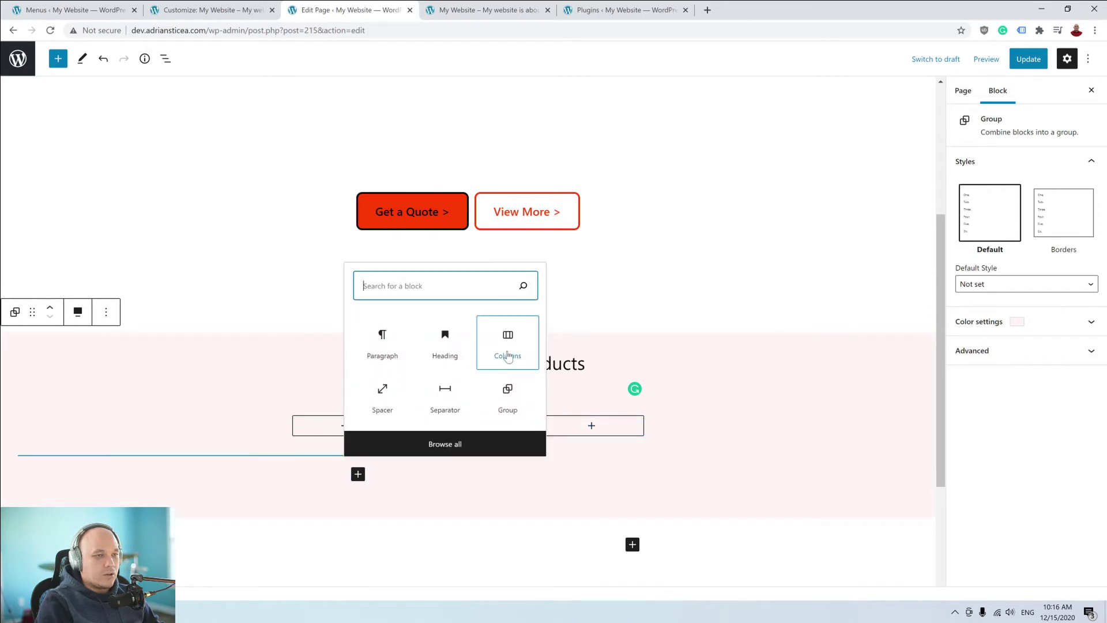
{"action": "left_click", "coordinate": [508, 356]}
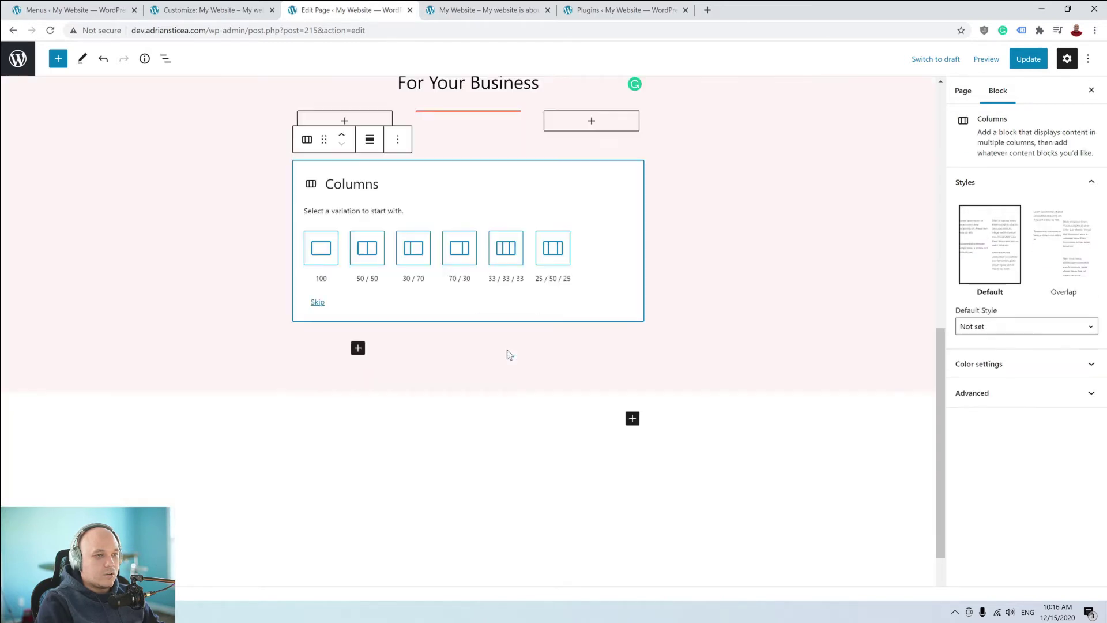
{"action": "left_click", "coordinate": [510, 251]}
{"action": "mouse_move", "coordinate": [312, 277]}
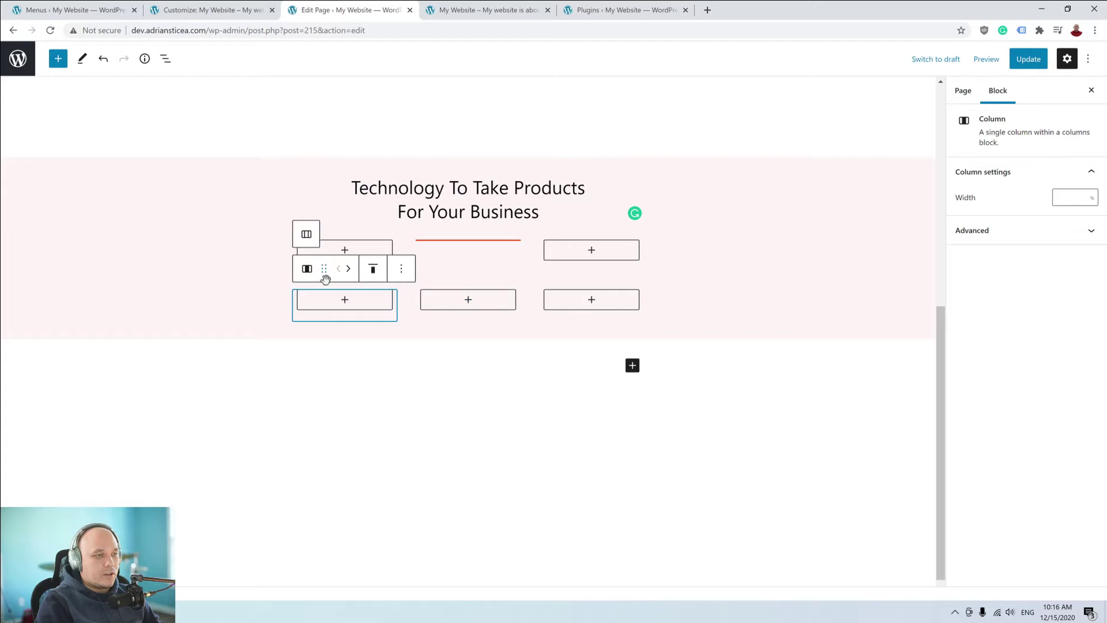
{"action": "left_click", "coordinate": [413, 300]}
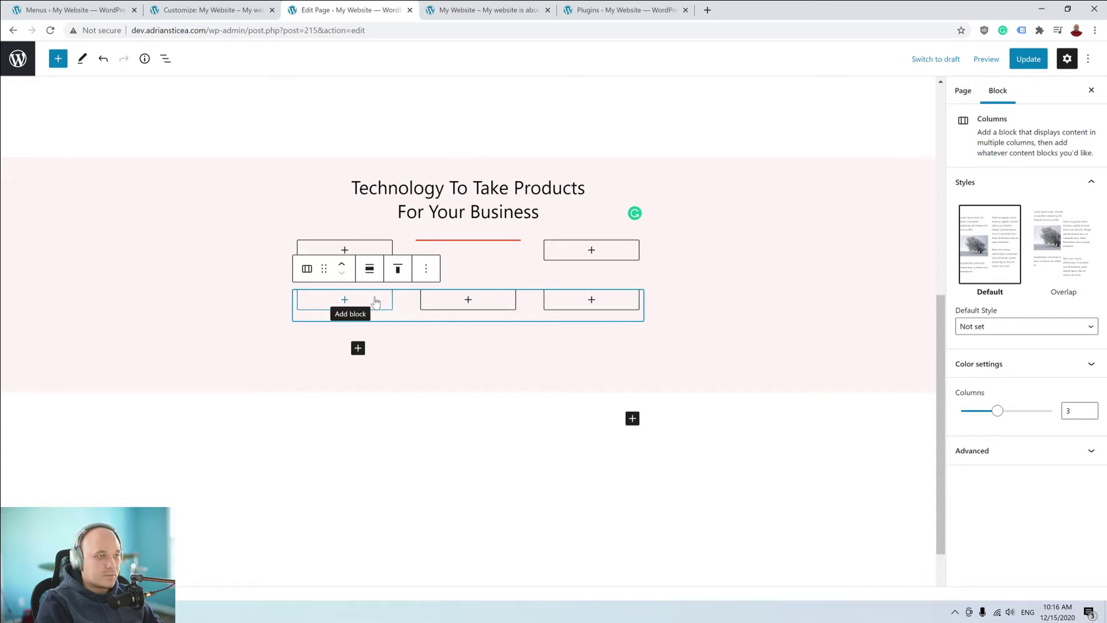
{"action": "left_click", "coordinate": [370, 268]}
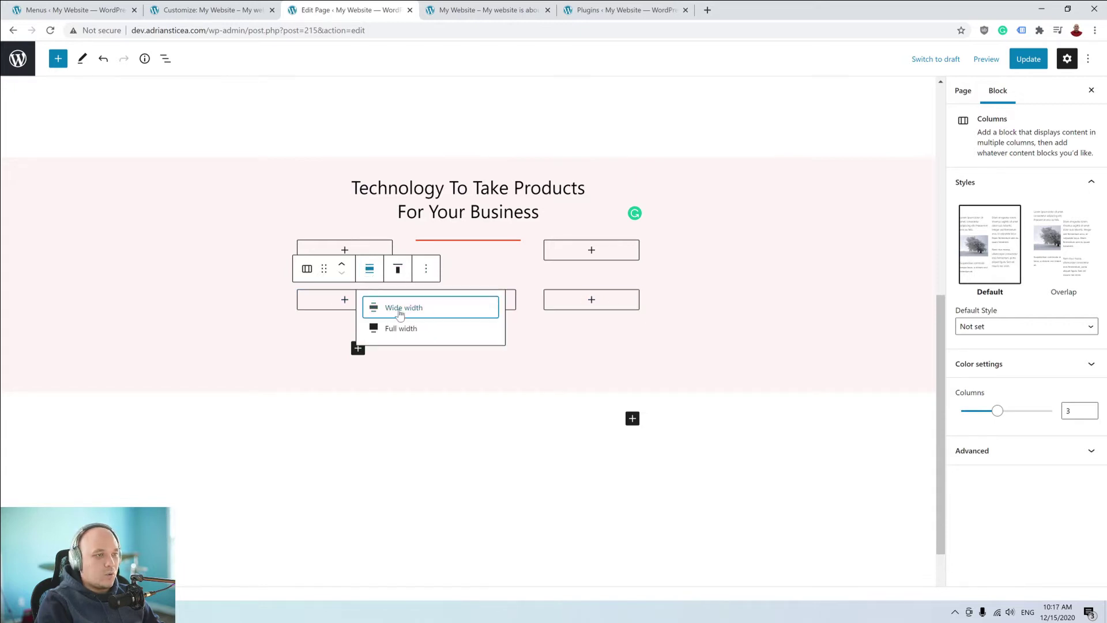
{"action": "left_click", "coordinate": [400, 310]}
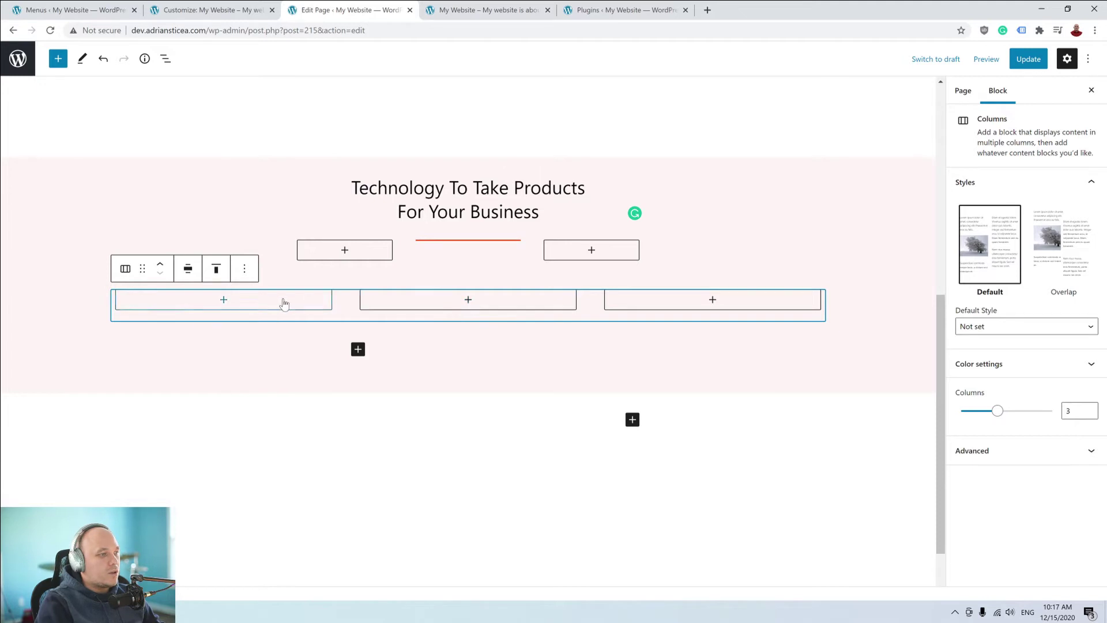
Add an Image block to the first wide column using the red globe network icon from the Media Library.
{"action": "left_click", "coordinate": [223, 300]}
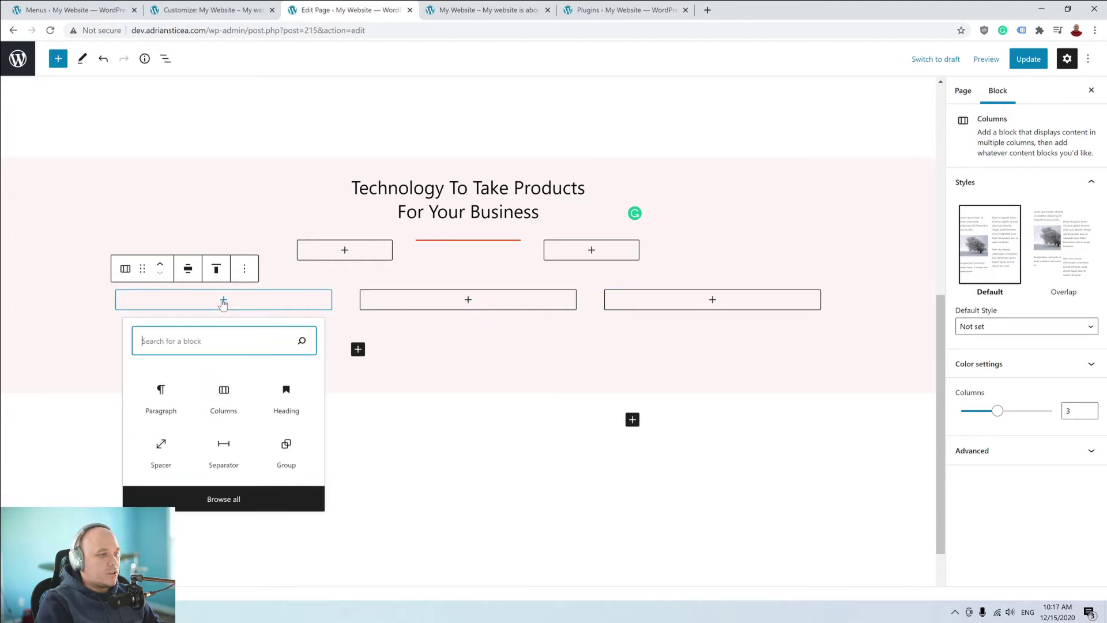
{"action": "type", "text": "ima"}
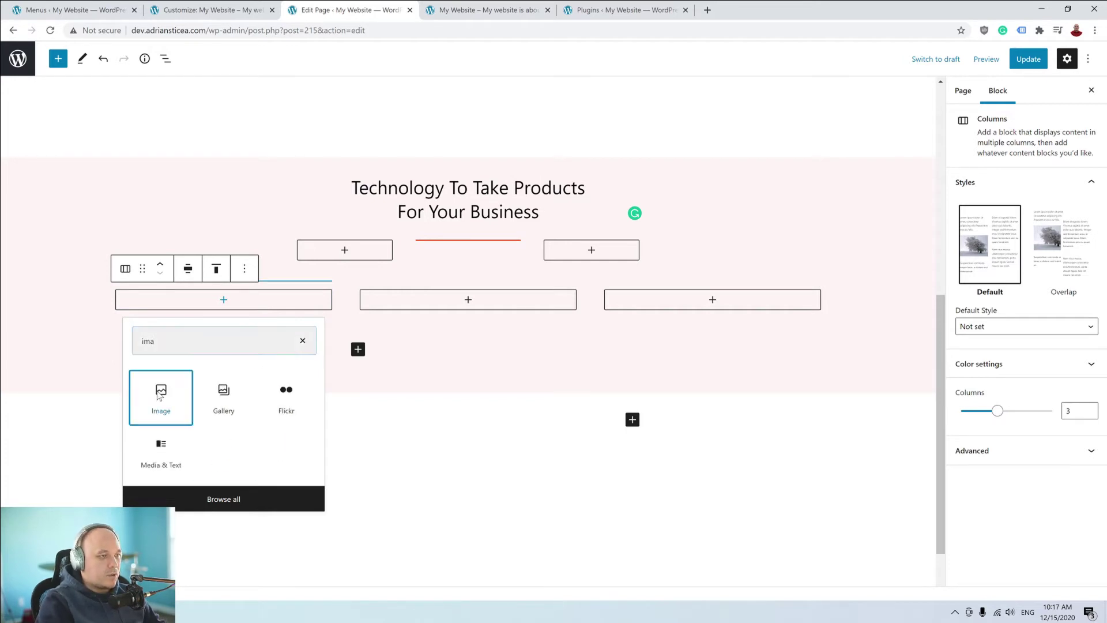
{"action": "left_click", "coordinate": [159, 395]}
{"action": "left_click", "coordinate": [202, 380]}
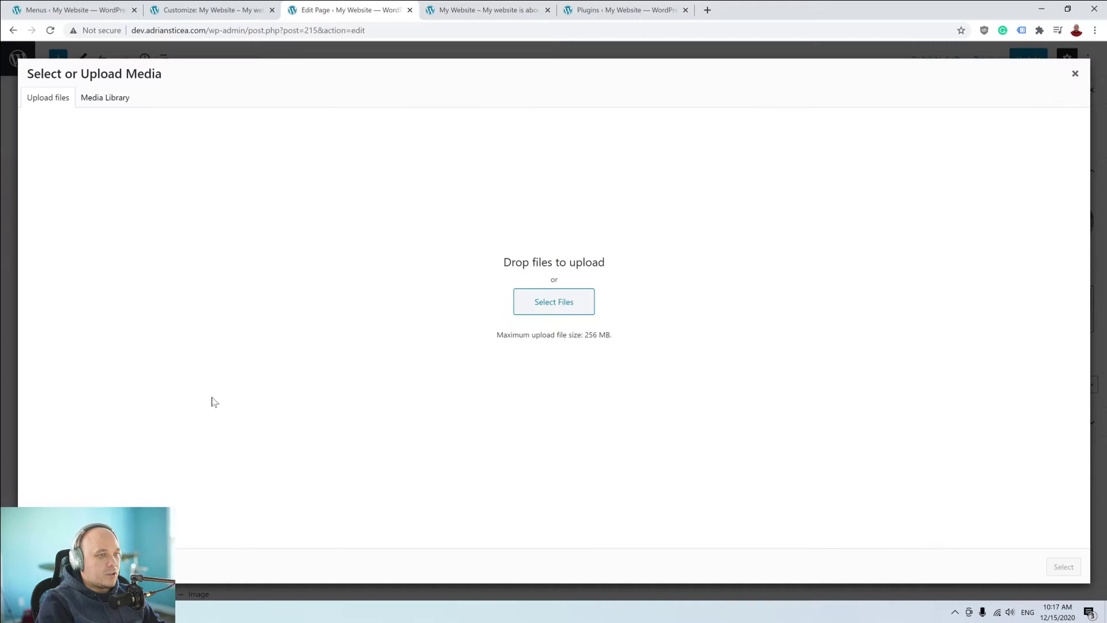
{"action": "left_click", "coordinate": [113, 98]}
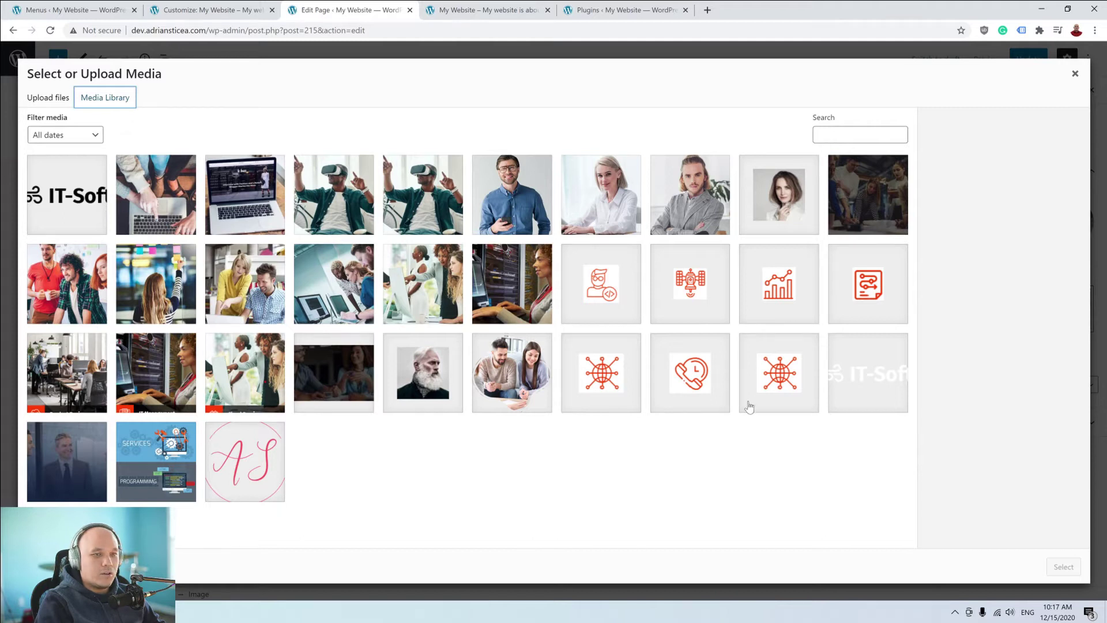
{"action": "left_click", "coordinate": [790, 392]}
{"action": "left_click", "coordinate": [1063, 567]}
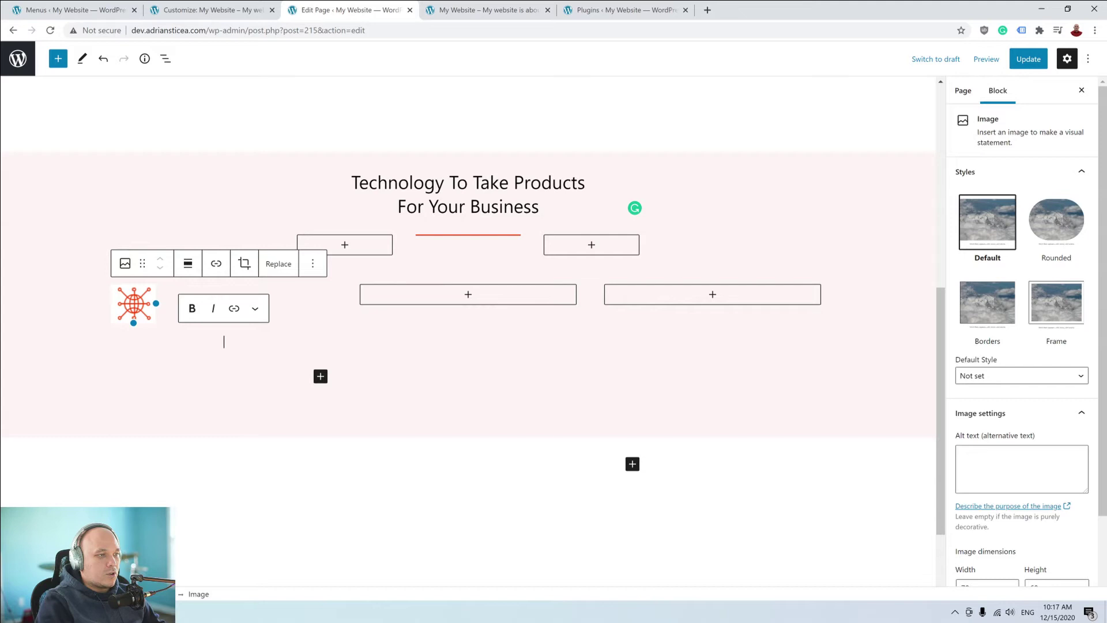
Align the globe icon image to the center of its column.
{"action": "left_click", "coordinate": [147, 314]}
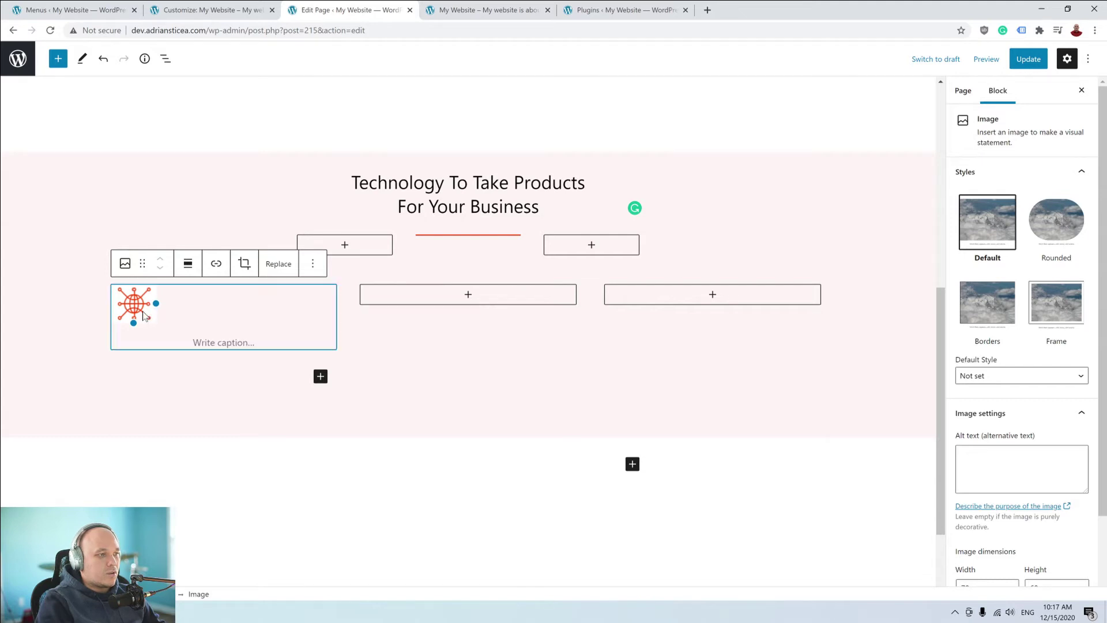
{"action": "left_click", "coordinate": [188, 264]}
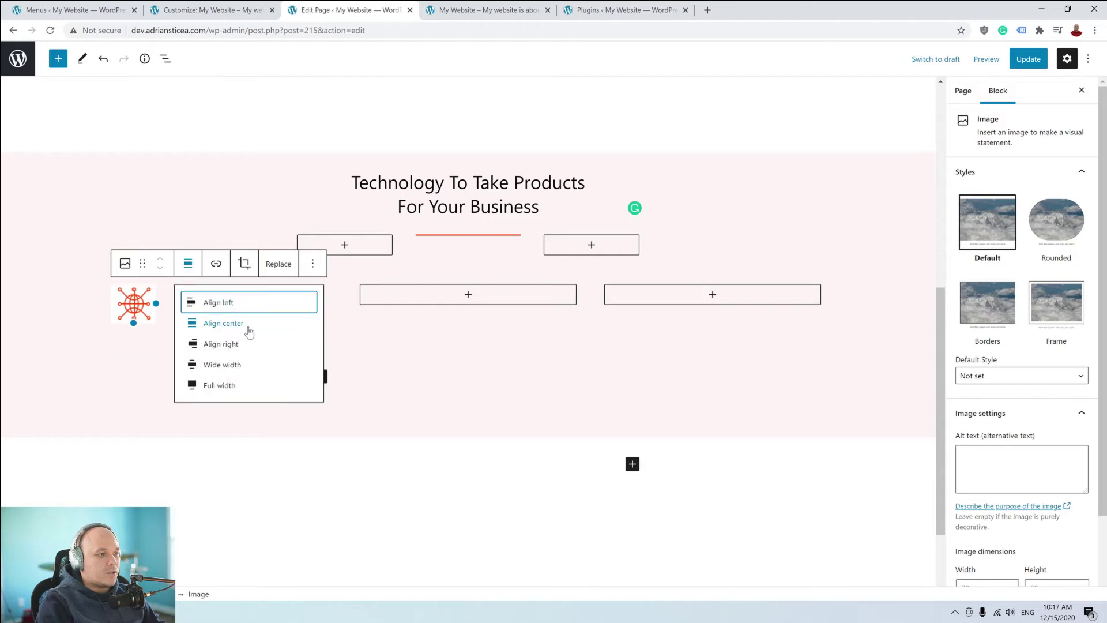
{"action": "left_click", "coordinate": [246, 325]}
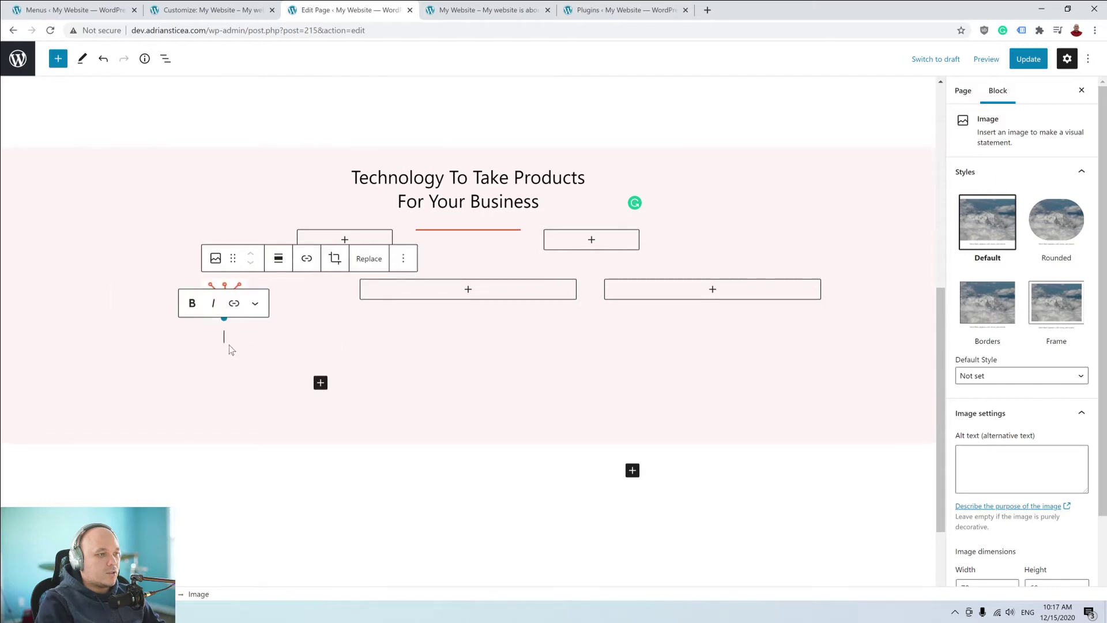
{"action": "left_click", "coordinate": [235, 342]}
{"action": "left_click", "coordinate": [229, 306]}
{"action": "left_click", "coordinate": [256, 366]}
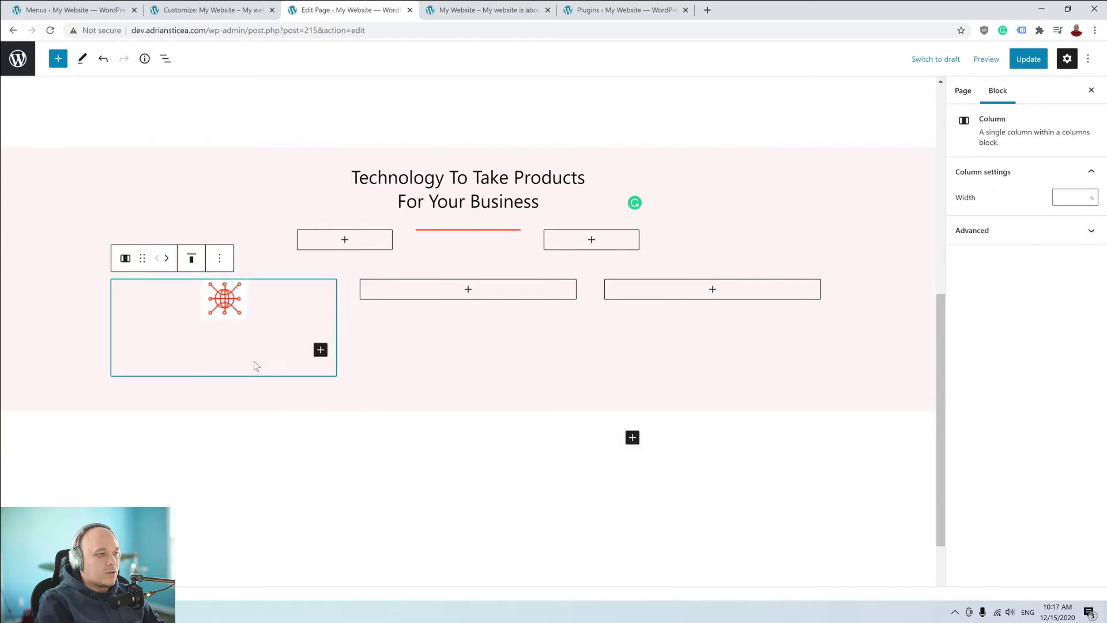
Add a Paragraph block reading "Trusted Services" in bold below the globe icon in the first column.
{"action": "left_click", "coordinate": [320, 350]}
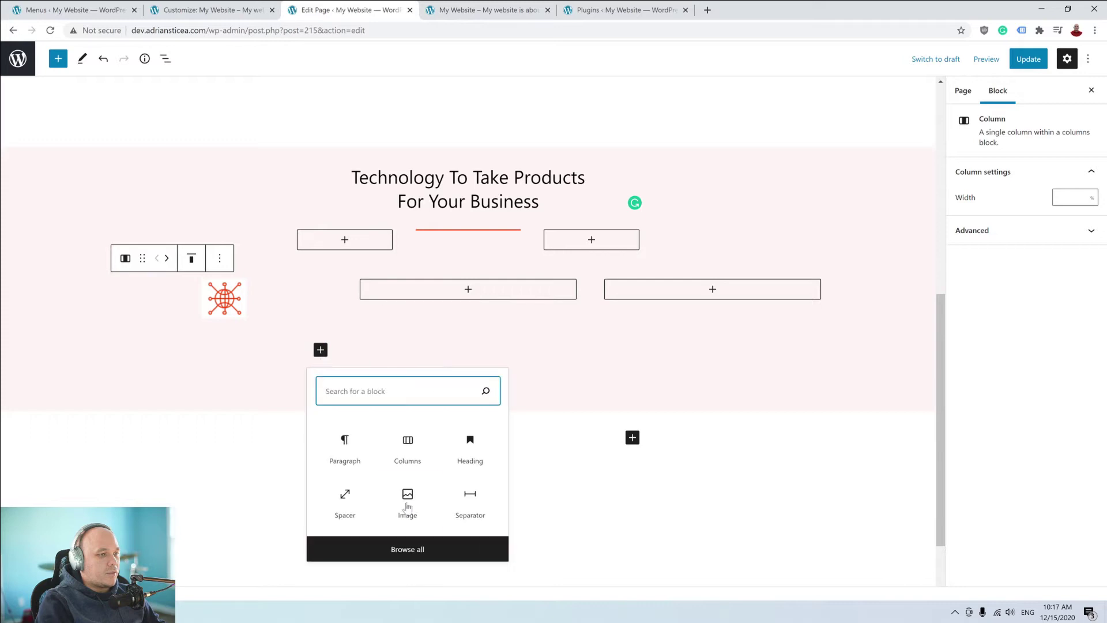
{"action": "left_click", "coordinate": [345, 450]}
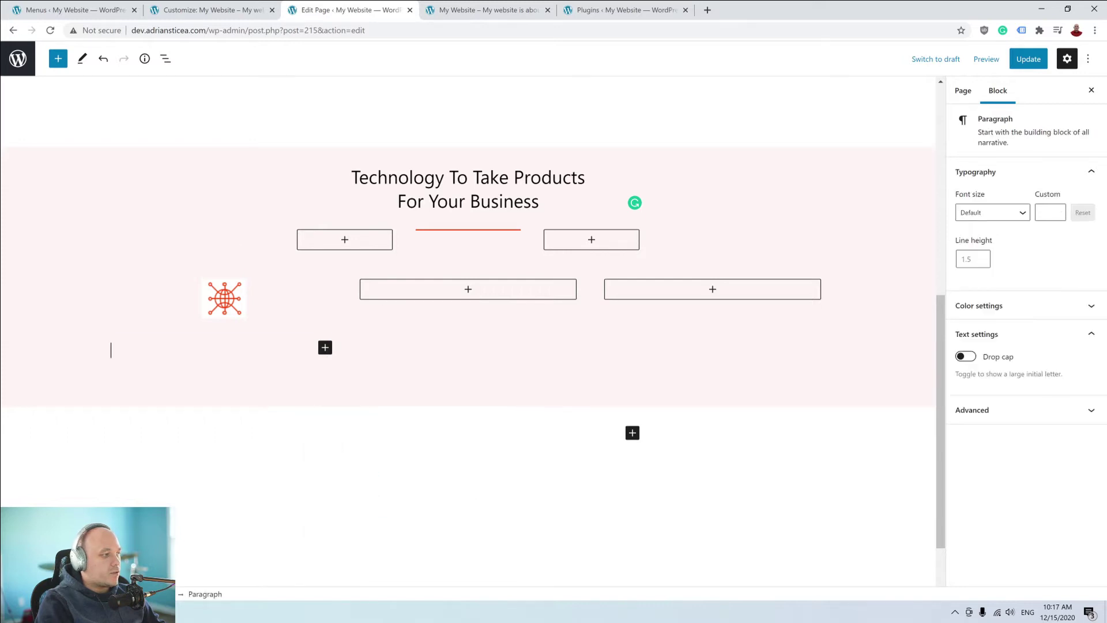
{"action": "key", "text": "alt+Tab"}
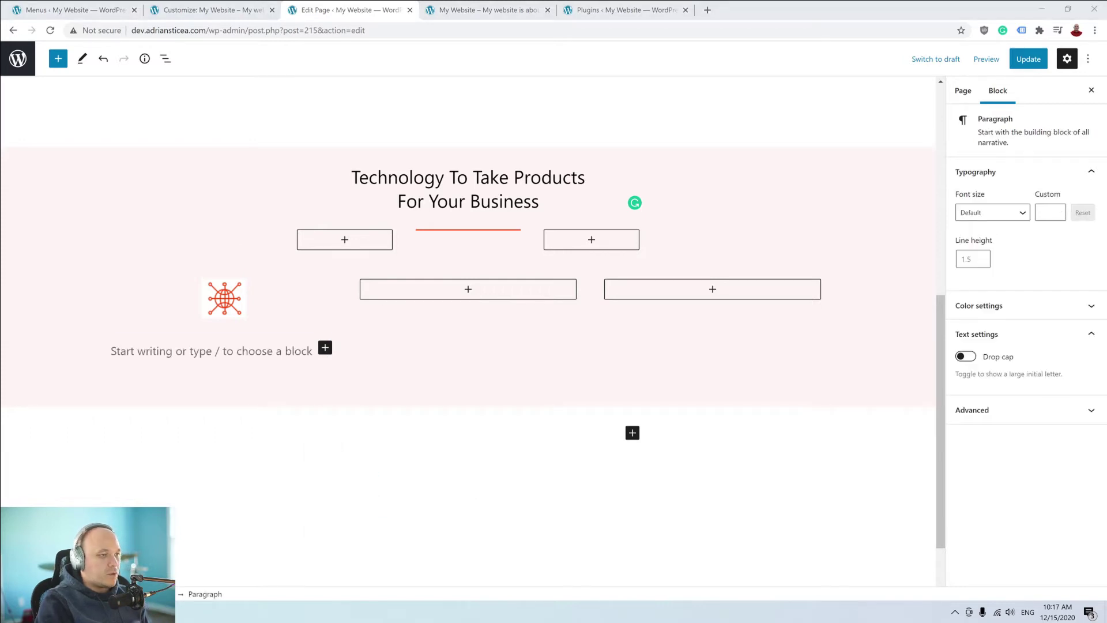
{"action": "key", "text": "alt+Tab"}
{"action": "type", "text": "Trusted Services"}
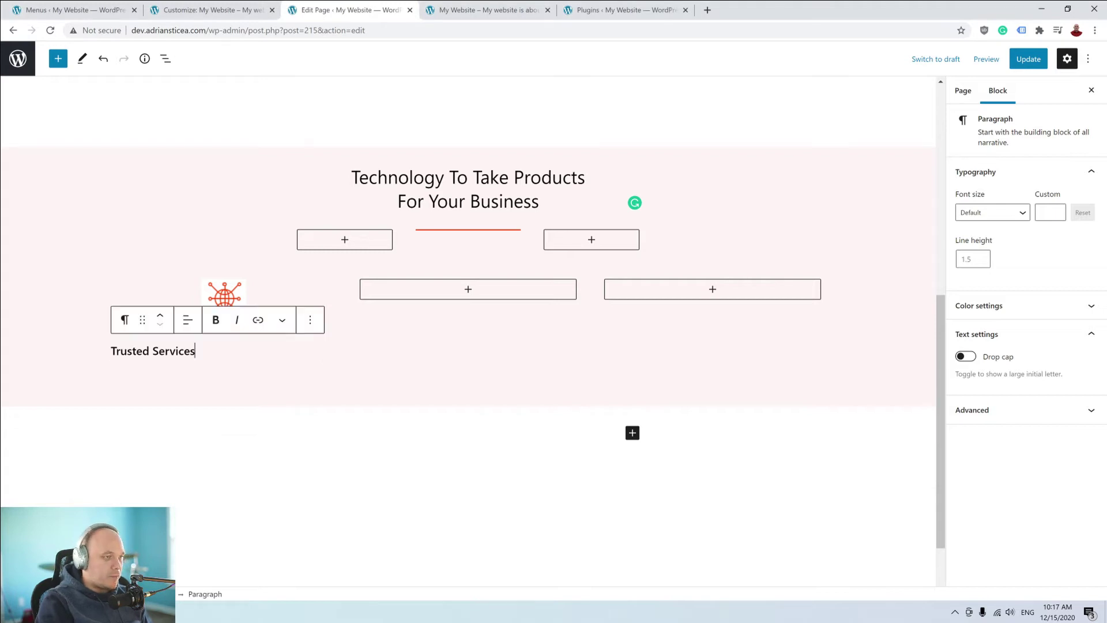
Center-align the bold "Trusted Services" paragraph text.
{"action": "left_click", "coordinate": [187, 320]}
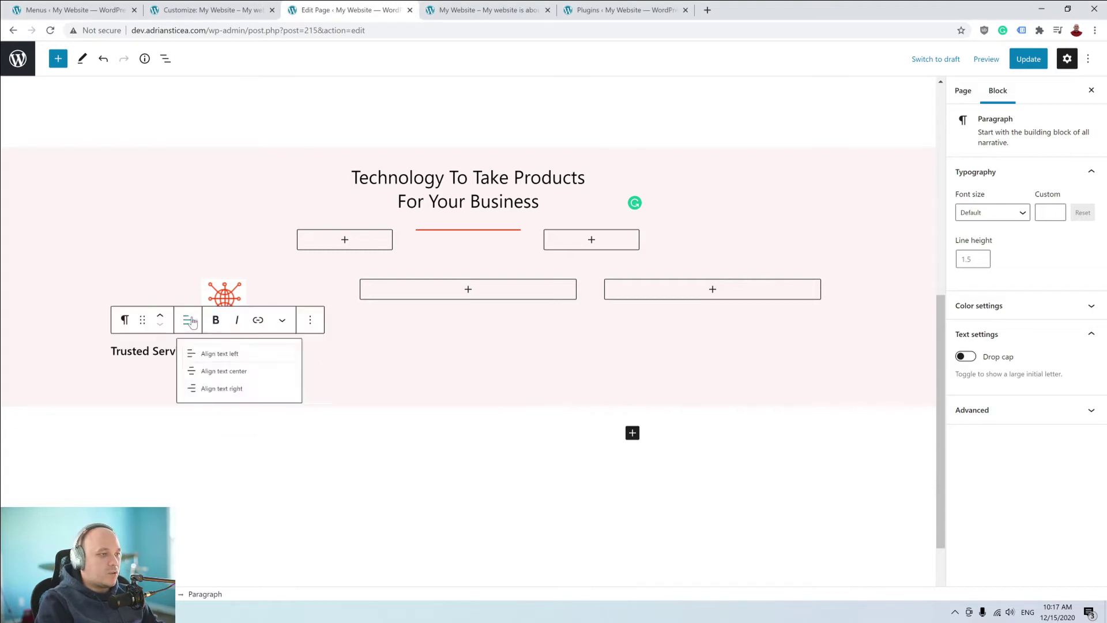
{"action": "left_click", "coordinate": [222, 379]}
{"action": "left_click", "coordinate": [217, 321]}
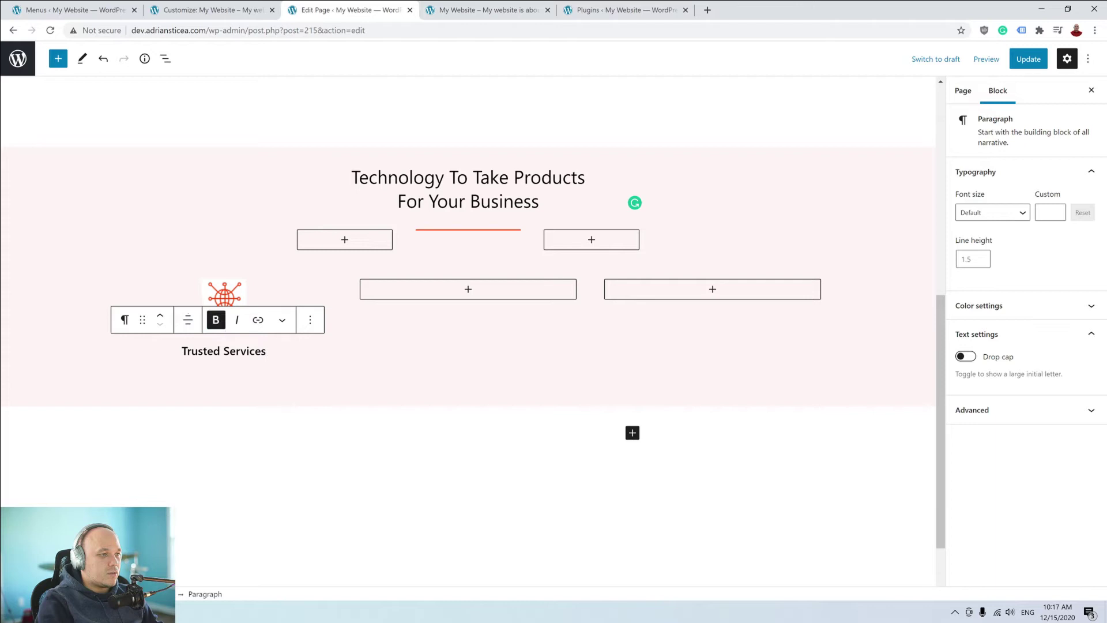
{"action": "key", "text": "ctrl+a"}
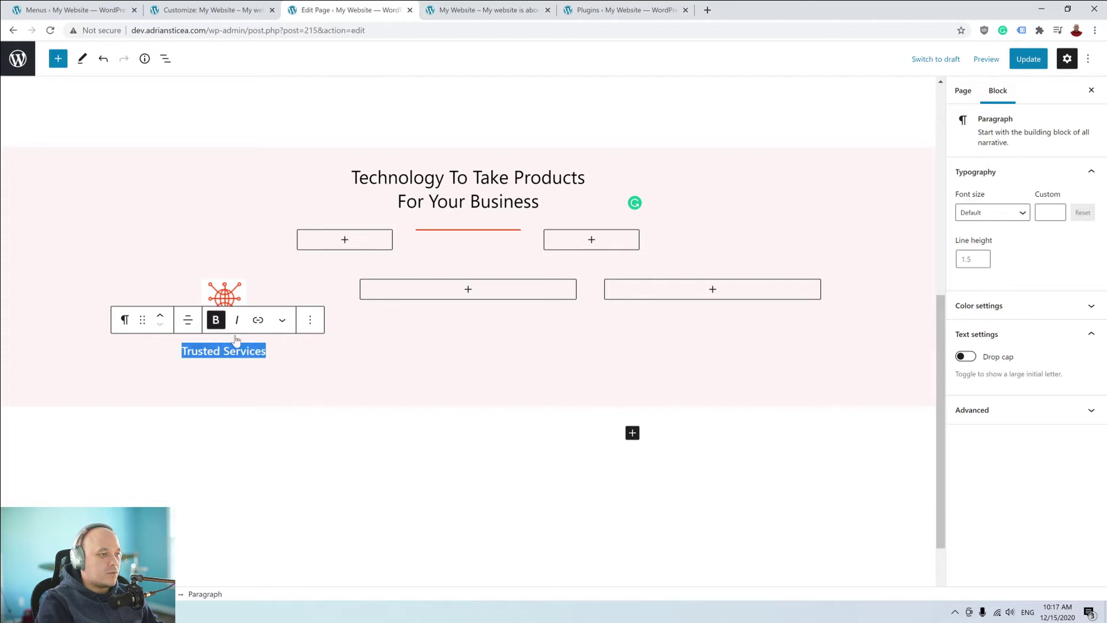
{"action": "left_click", "coordinate": [297, 364]}
{"action": "left_click", "coordinate": [295, 353]}
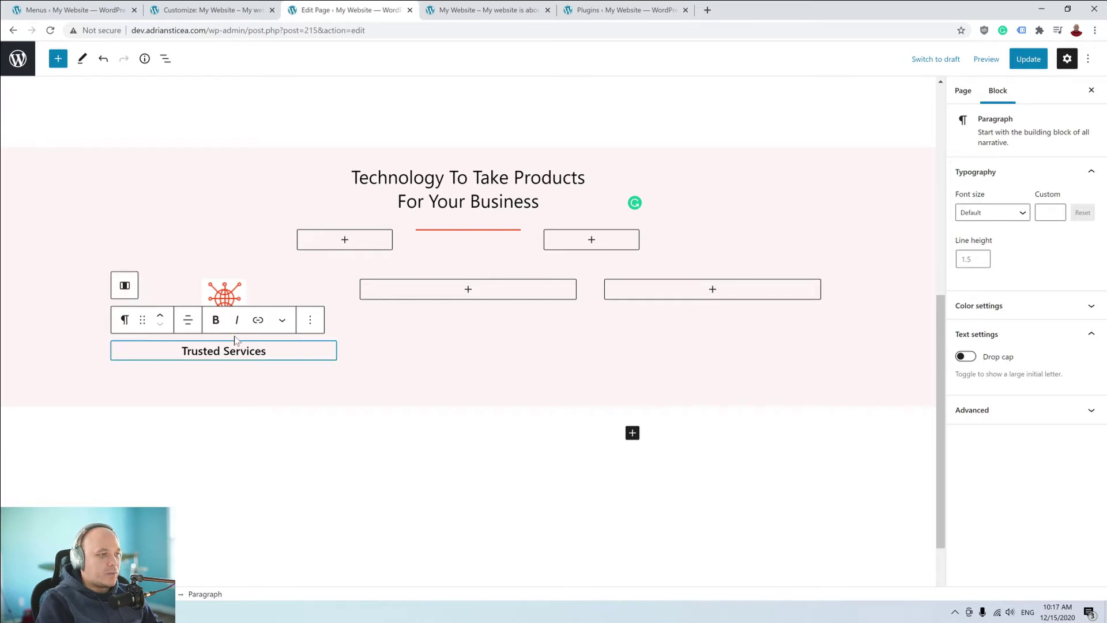
Add a centered paragraph below "Trusted Services" reading "Cupidatat non proident sunt culpa qui officia deserunt mollit anim.".
{"action": "key", "text": "Return"}
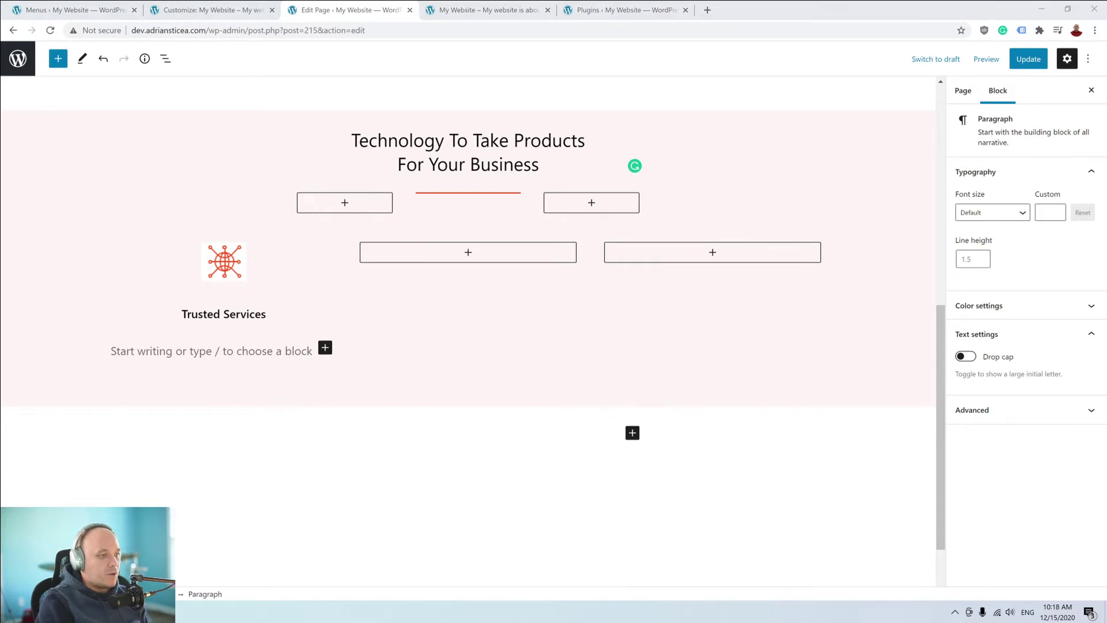
{"action": "left_click", "coordinate": [109, 350]}
{"action": "type", "text": "Cupidatat non proident sunt culpa qui officia deserunt mollit anim."}
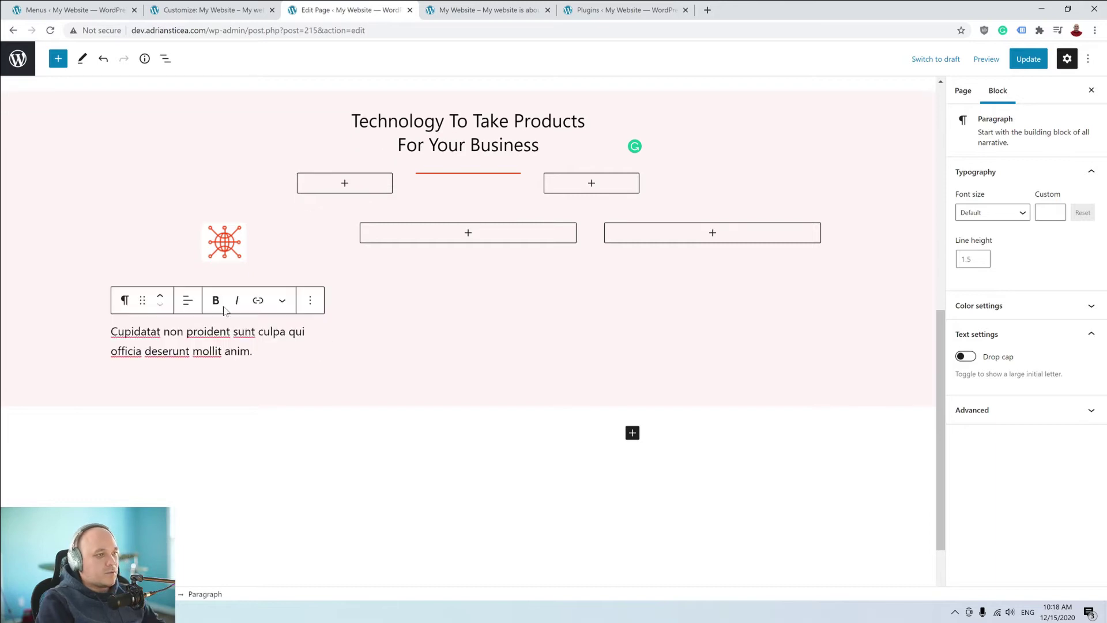
{"action": "left_click", "coordinate": [186, 301]}
{"action": "left_click", "coordinate": [228, 362]}
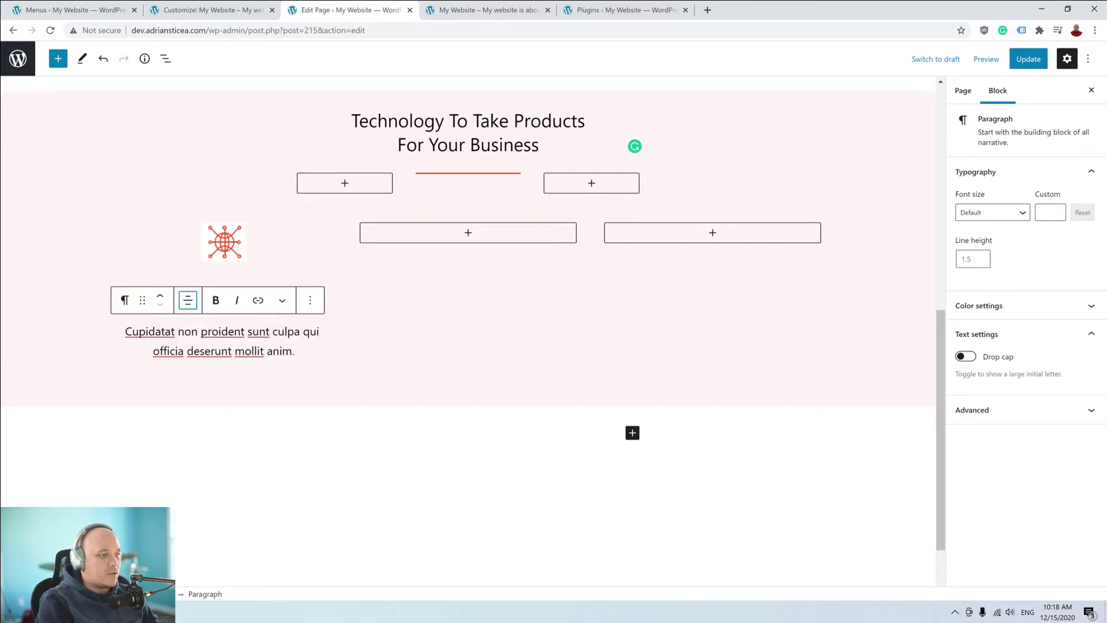
{"action": "left_click", "coordinate": [245, 370]}
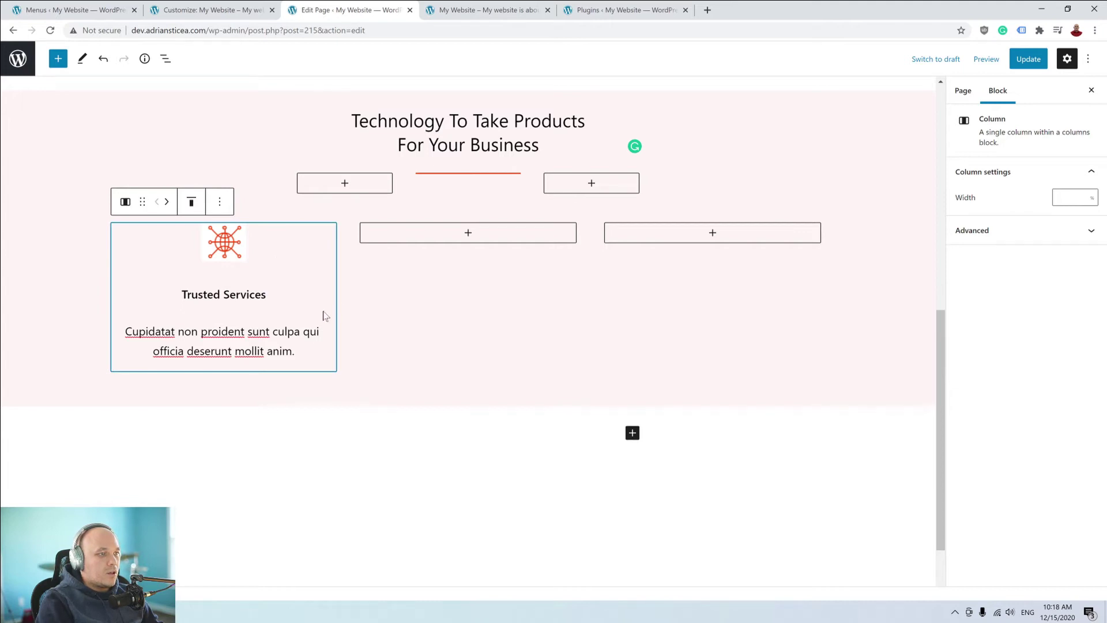
{"action": "left_click", "coordinate": [343, 297]}
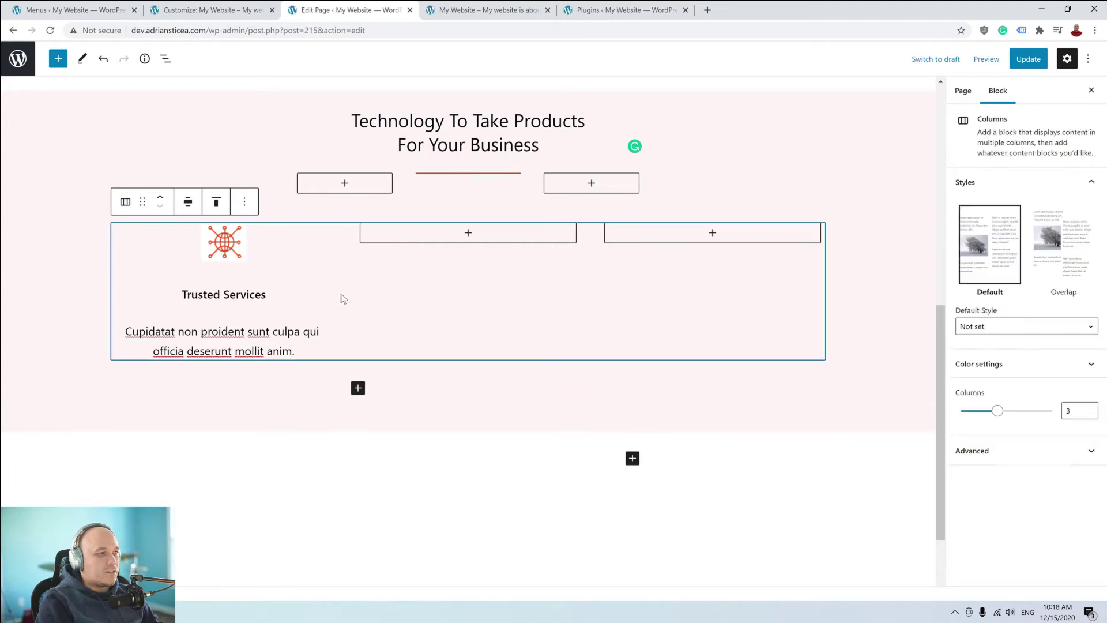
{"action": "left_click", "coordinate": [230, 294]}
{"action": "left_click", "coordinate": [231, 241]}
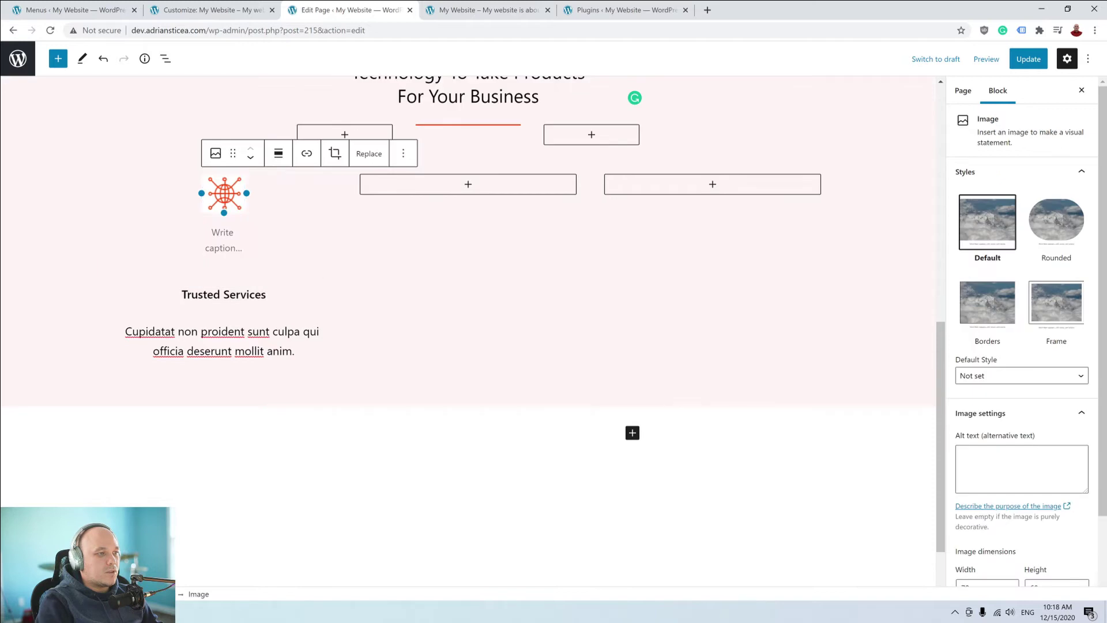
{"action": "left_click", "coordinate": [235, 248]}
{"action": "left_click", "coordinate": [355, 263]}
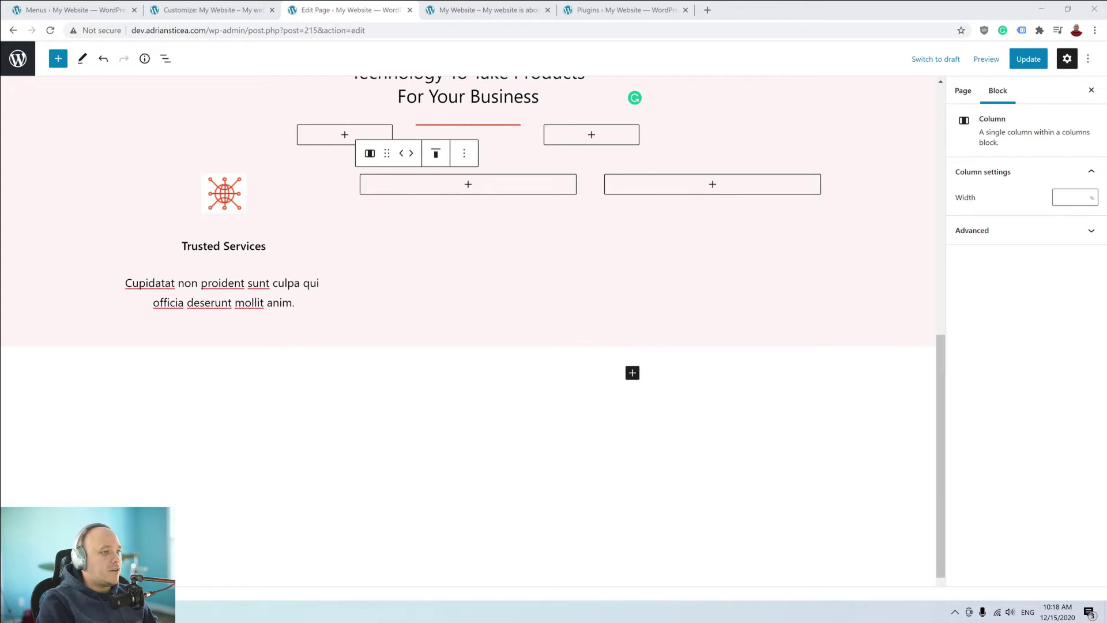
Duplicate the globe icon image block and move the copy into the second column.
{"action": "left_click", "coordinate": [232, 189]}
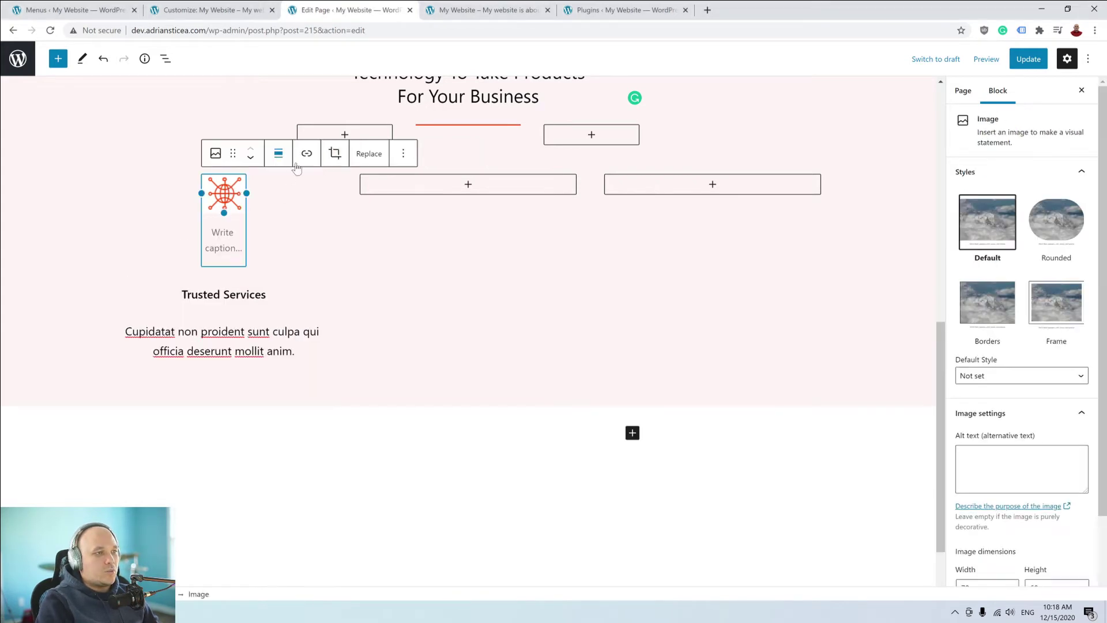
{"action": "left_click", "coordinate": [403, 153]}
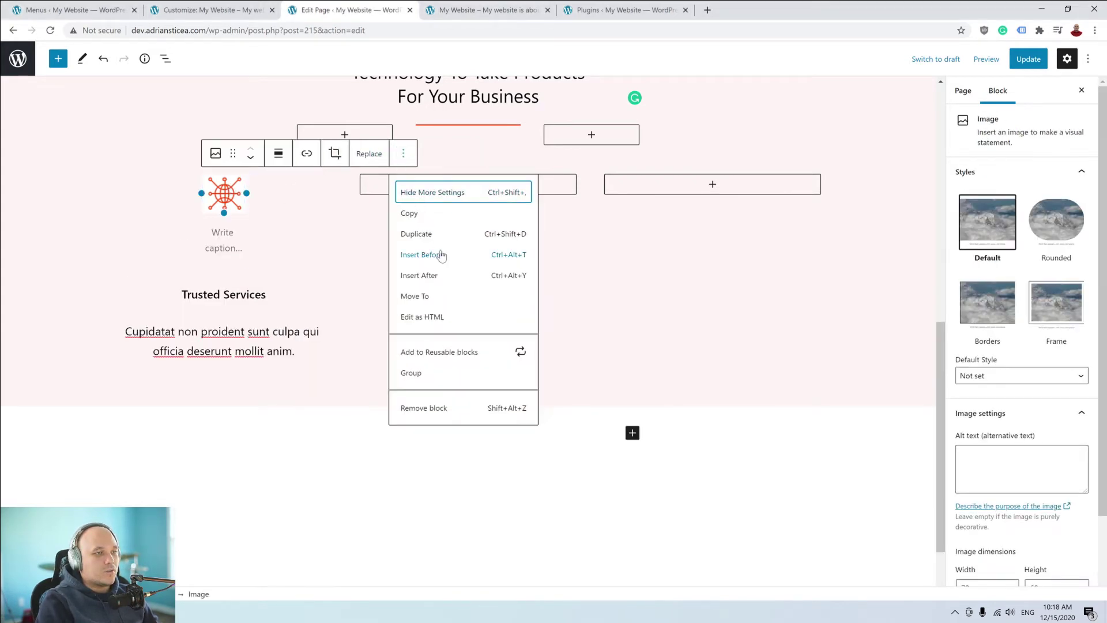
{"action": "left_click", "coordinate": [416, 234]}
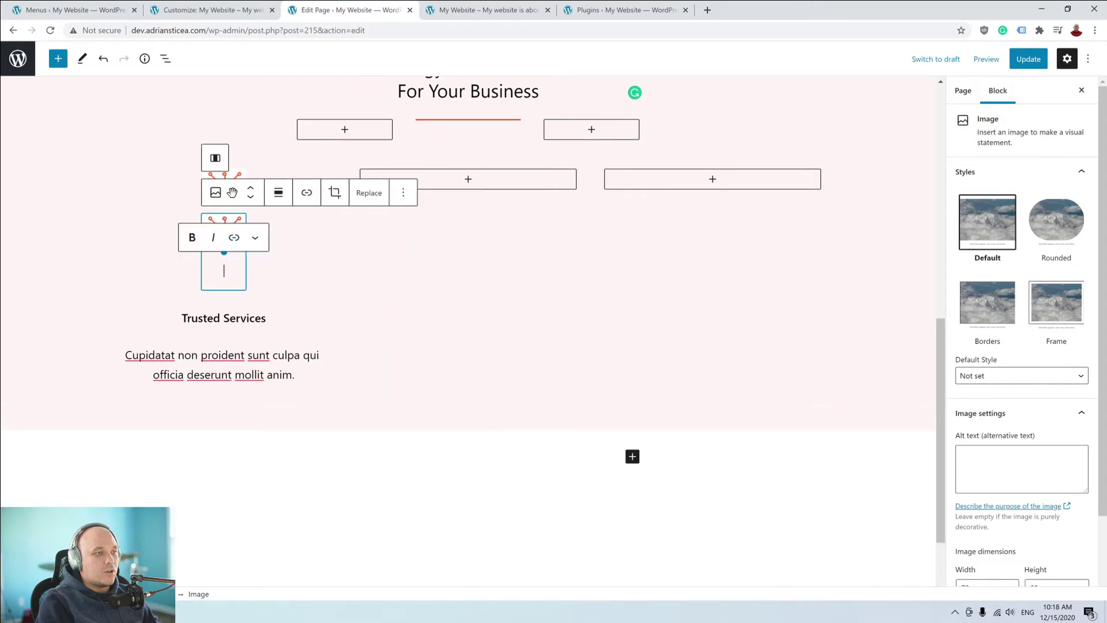
{"action": "left_click", "coordinate": [233, 223]}
{"action": "left_click_drag", "start_coordinate": [234, 191], "coordinate": [465, 181]}
Copy the "Trusted Services" title and its description paragraph from the first column to below the icon in the second column.
{"action": "triple_click", "coordinate": [223, 241]}
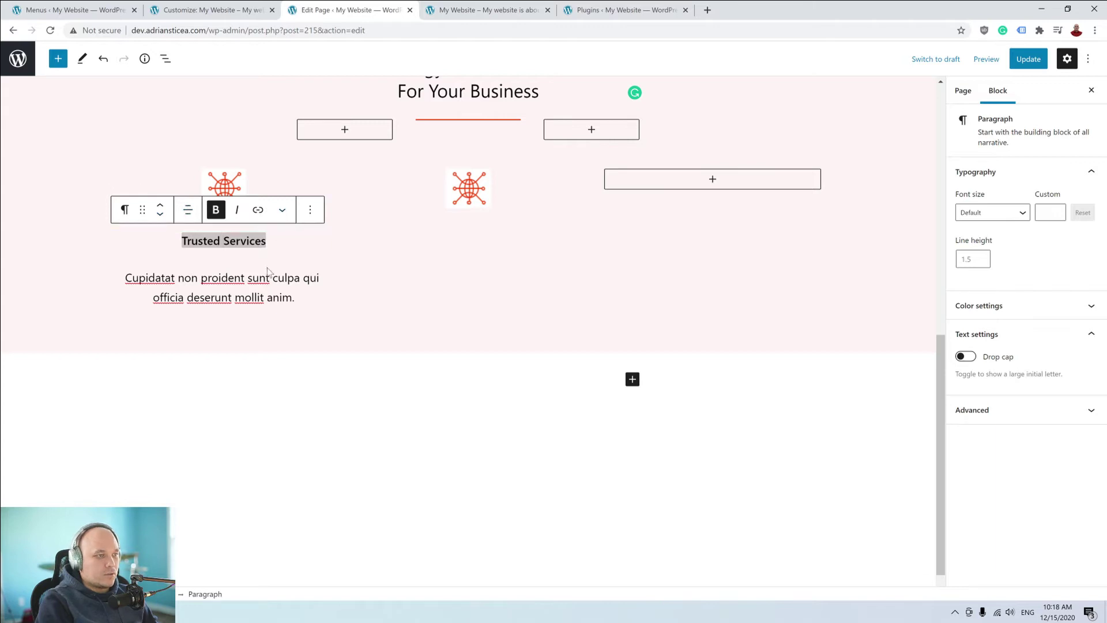
{"action": "left_click", "coordinate": [300, 277]}
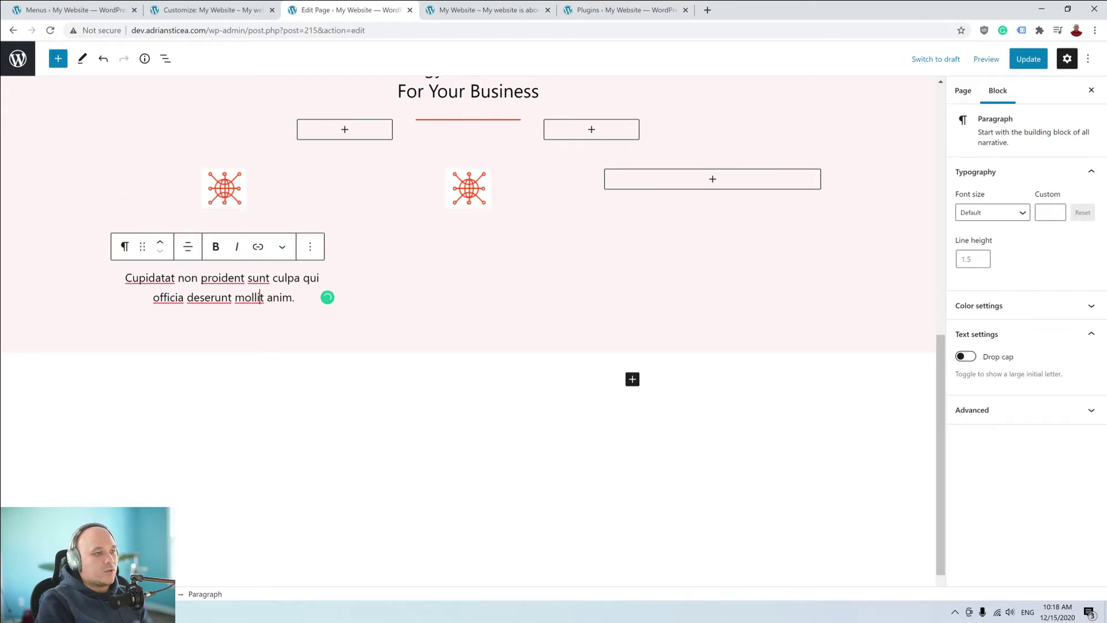
{"action": "left_click", "coordinate": [344, 227]}
{"action": "left_click_drag", "start_coordinate": [182, 241], "coordinate": [296, 298]}
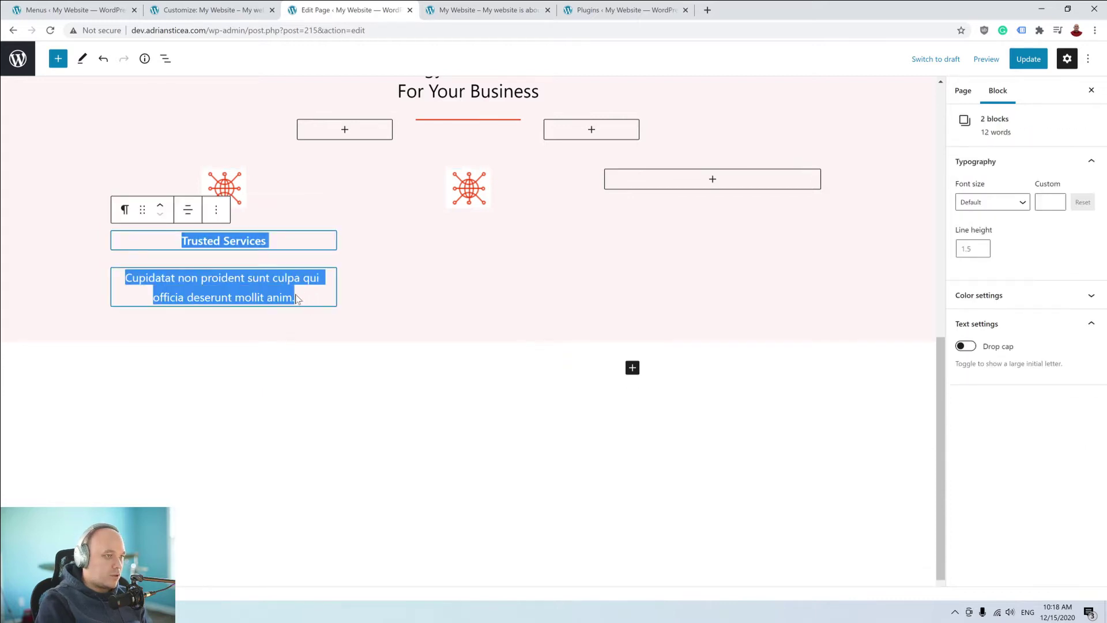
{"action": "left_click", "coordinate": [474, 221]}
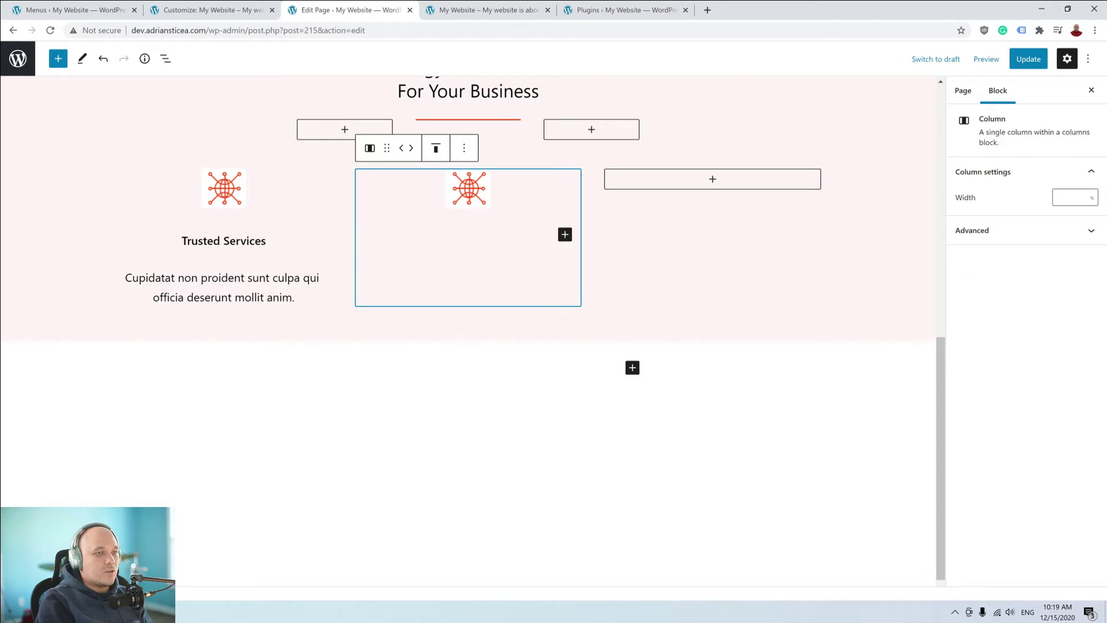
{"action": "left_click", "coordinate": [473, 233]}
{"action": "type", "text": "Cupidatat non proident sunt culpa qui officia deserunt mollit anim."}
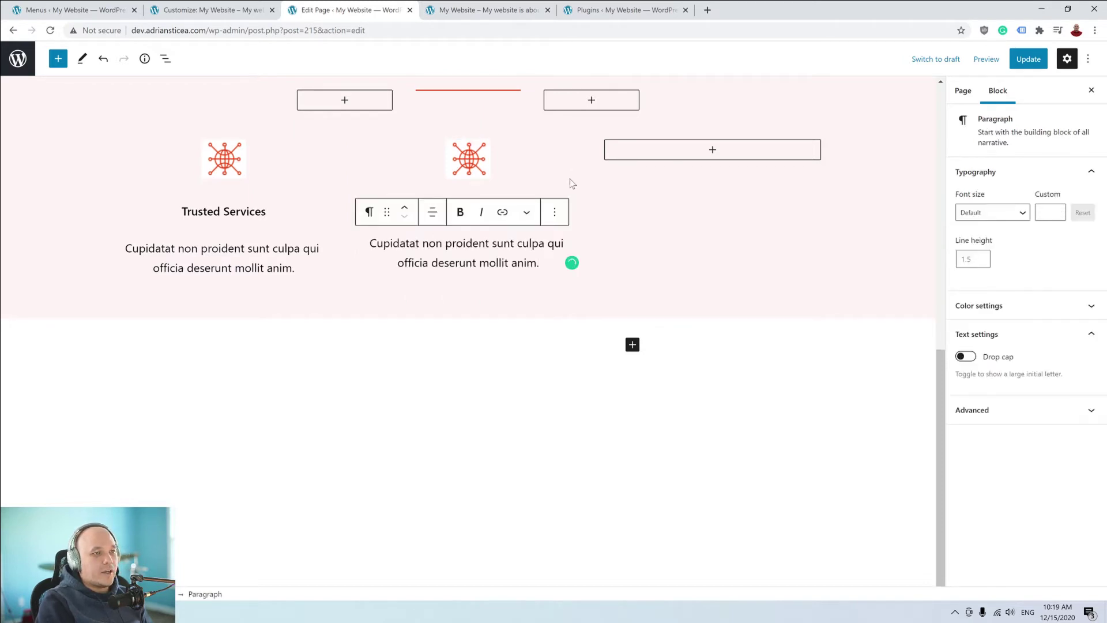
Replace the second column's title text with "24/7 Support".
{"action": "left_click", "coordinate": [534, 189]}
{"action": "left_click_drag", "start_coordinate": [510, 206], "coordinate": [429, 206]}
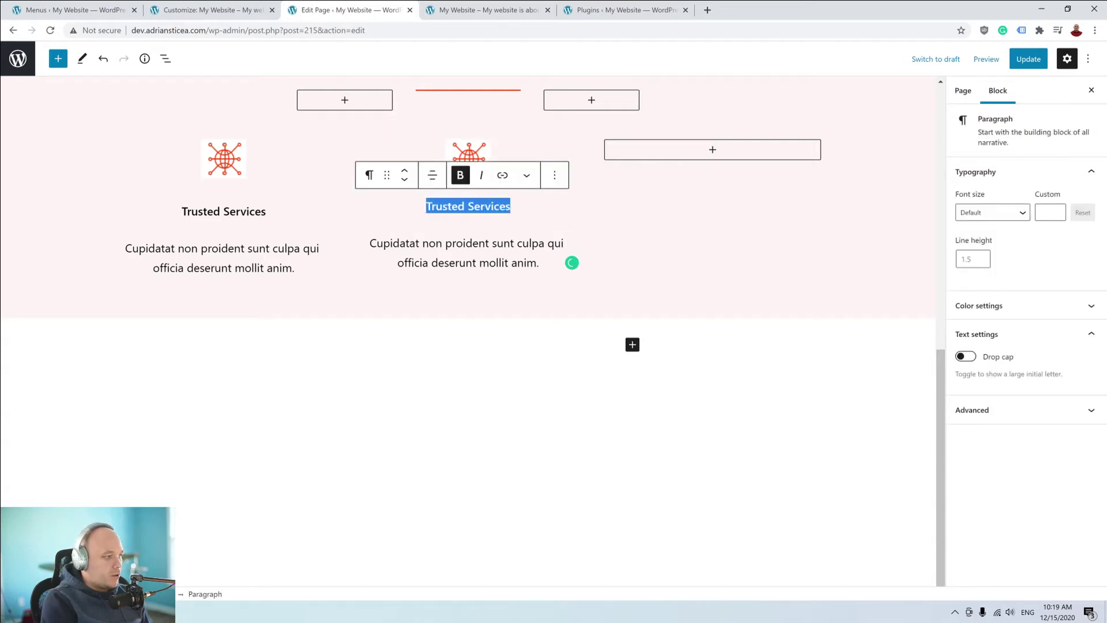
{"action": "type", "text": "24/7 "}
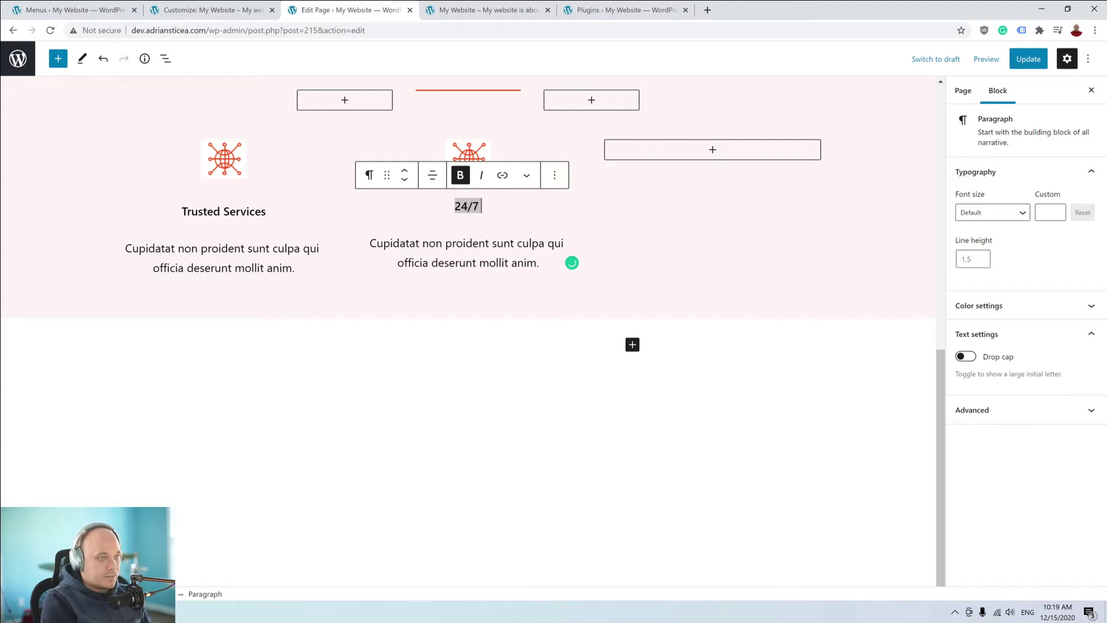
{"action": "type", "text": "Support"}
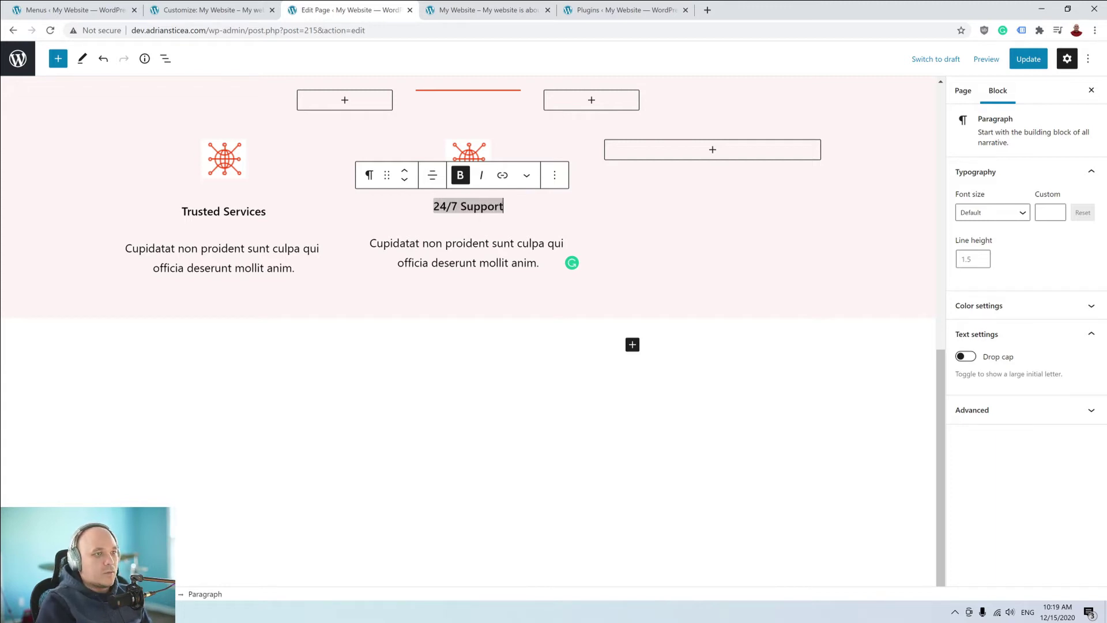
Replace the second column's globe image with the phone and clock icon icon-2.png from the Media Library.
{"action": "left_click", "coordinate": [480, 155]}
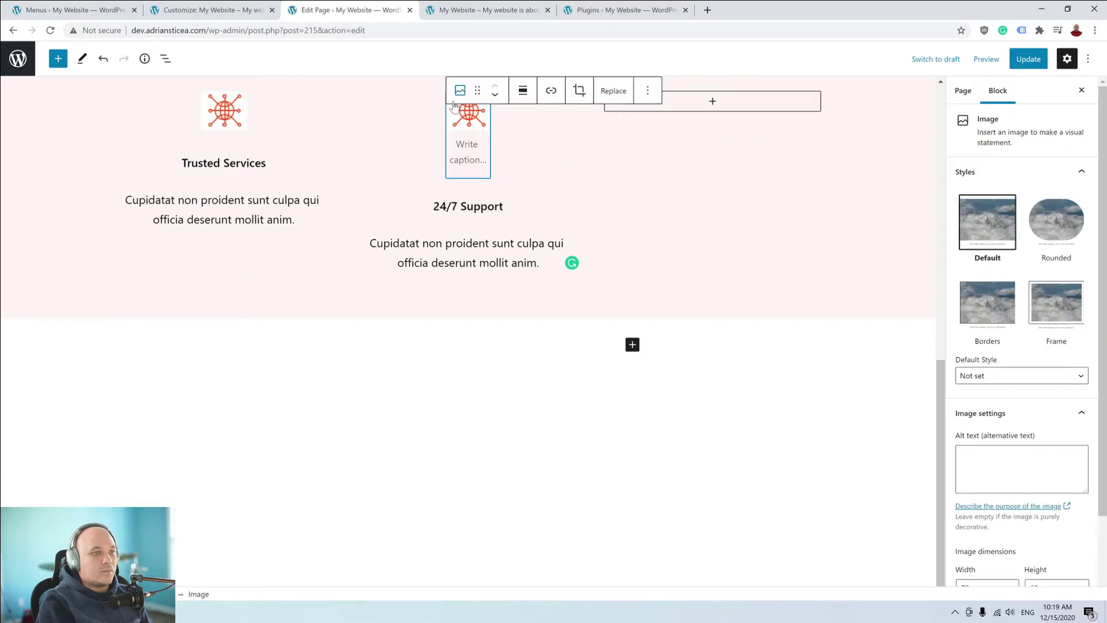
{"action": "left_click", "coordinate": [611, 93]}
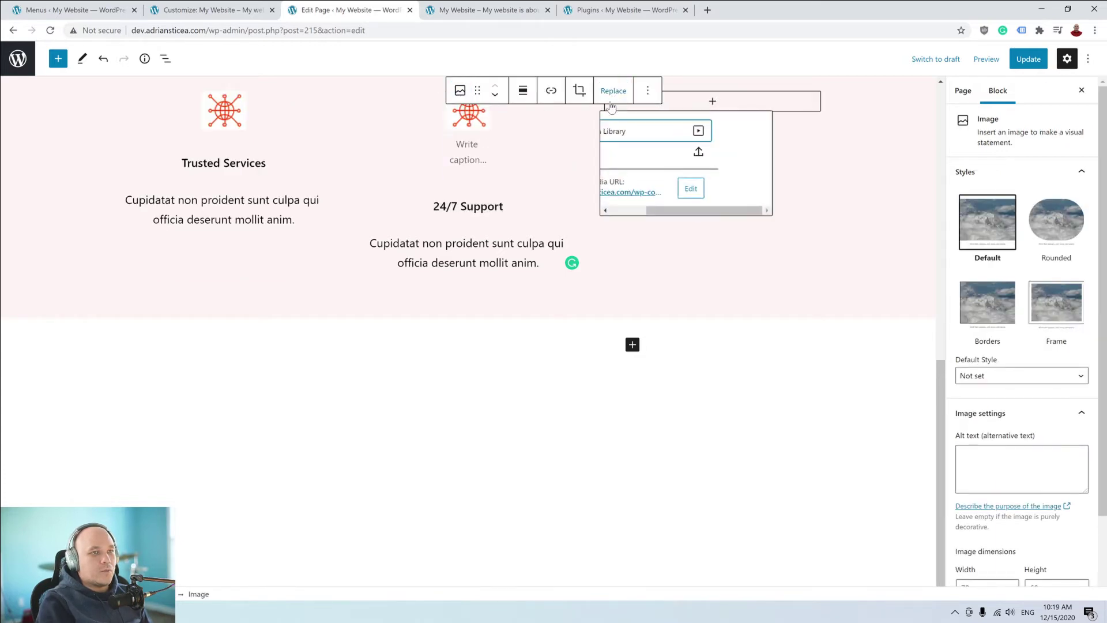
{"action": "left_click", "coordinate": [646, 132]}
{"action": "left_click", "coordinate": [119, 99]}
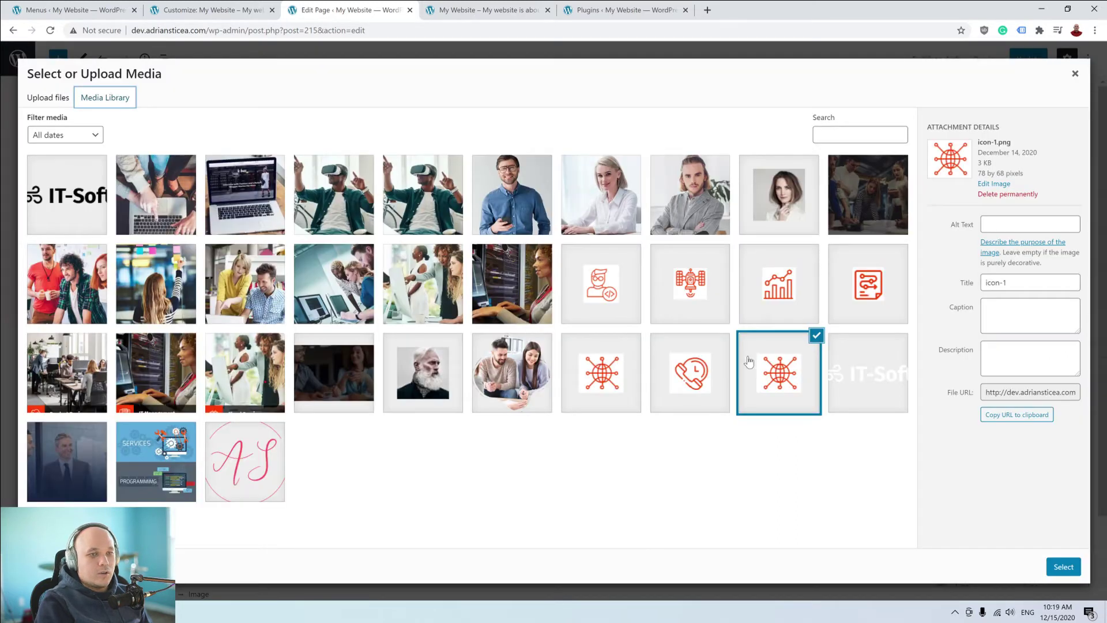
{"action": "left_click", "coordinate": [707, 386]}
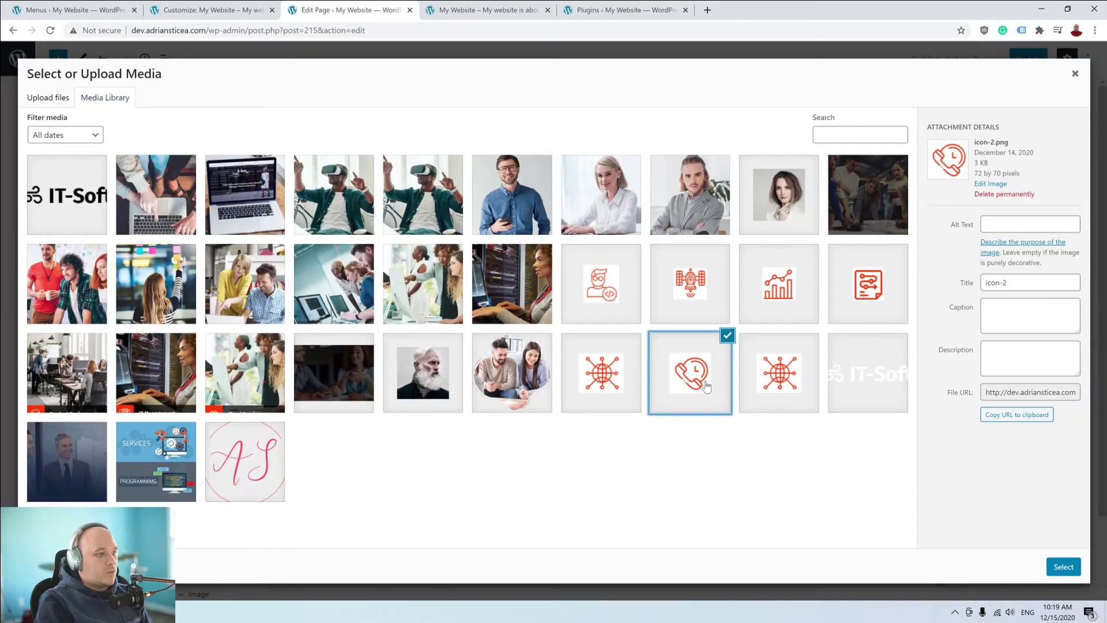
{"action": "left_click", "coordinate": [1056, 567]}
{"action": "scroll", "coordinate": [690, 323], "scroll_direction": "up", "scroll_amount": 3}
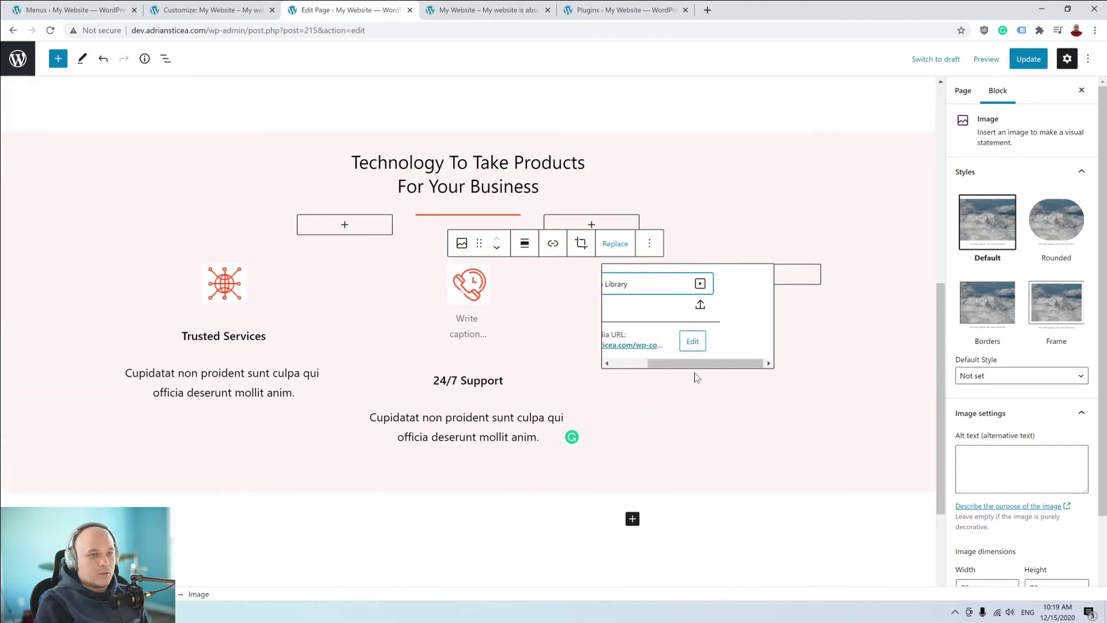
{"action": "left_click", "coordinate": [674, 416]}
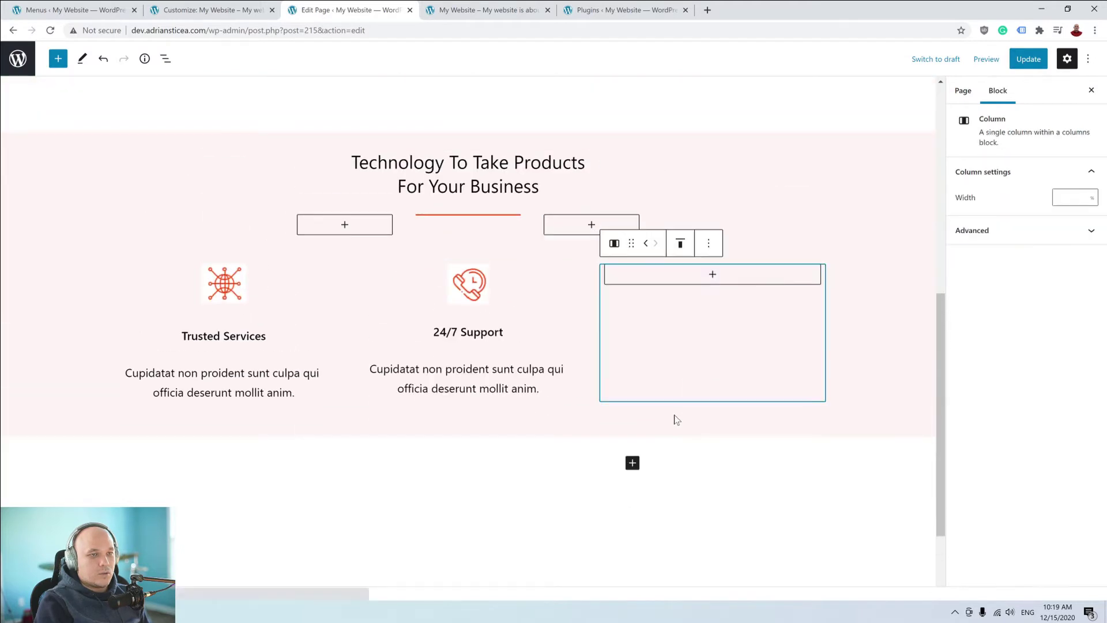
Duplicate the phone icon image block and move the copy into the third column.
{"action": "left_click", "coordinate": [487, 295]}
{"action": "left_click", "coordinate": [648, 244]}
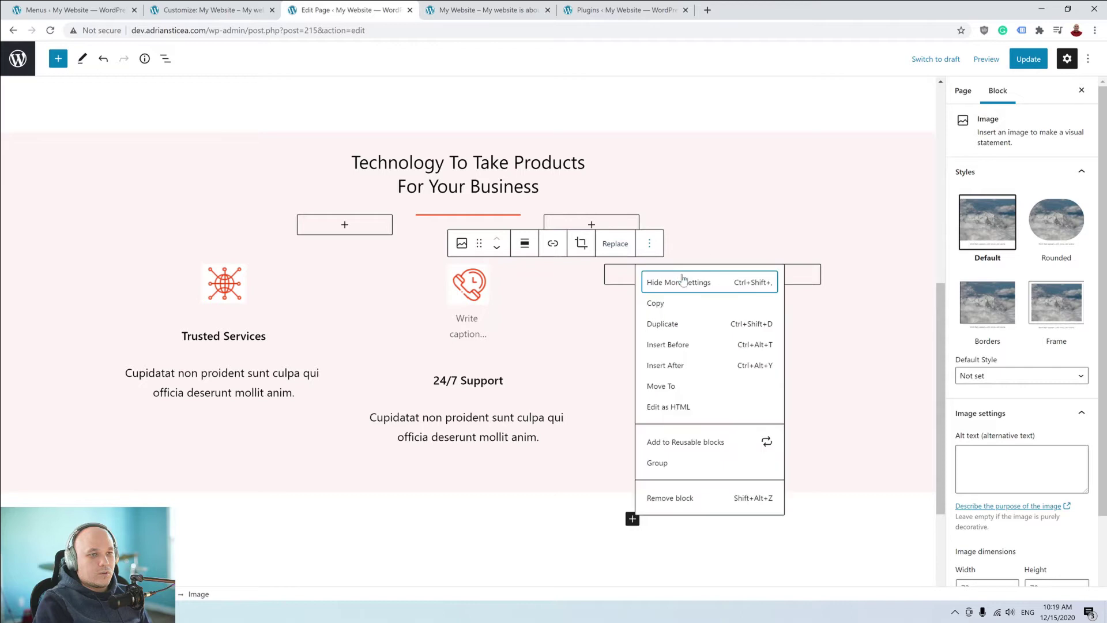
{"action": "left_click", "coordinate": [684, 322]}
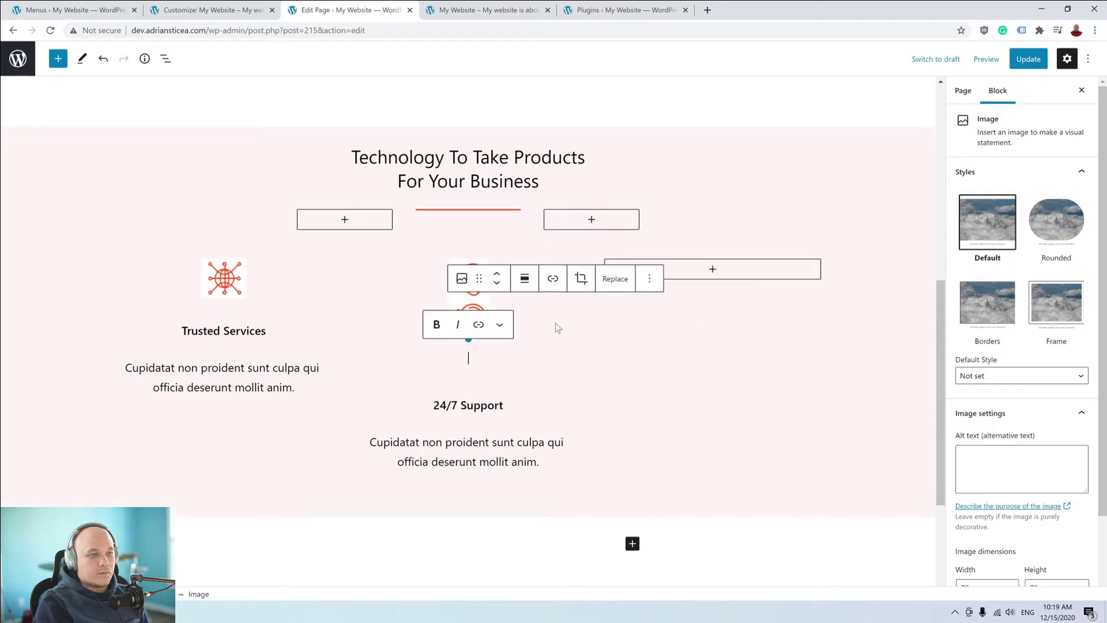
{"action": "left_click", "coordinate": [555, 322]}
{"action": "left_click", "coordinate": [469, 318]}
{"action": "left_click_drag", "start_coordinate": [481, 281], "coordinate": [726, 271]}
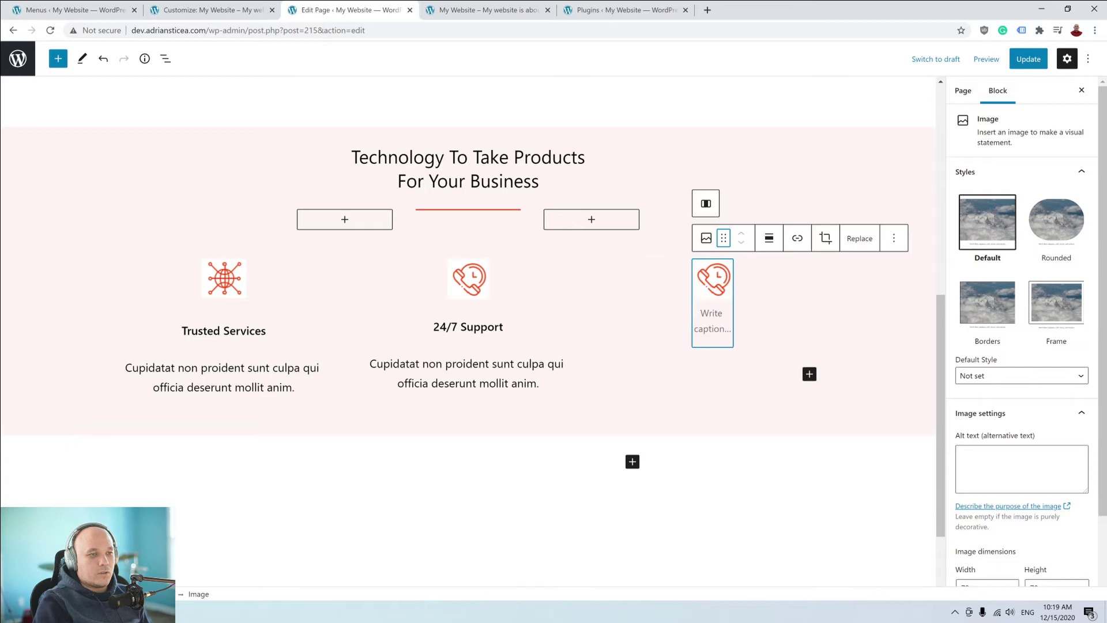
Add the paragraph "Cupidatat non proident sunt culpa qui officia deserunt mollit anim." below the icon in the third column.
{"action": "triple_click", "coordinate": [494, 326]}
{"action": "key", "text": "BackSpace"}
{"action": "left_click", "coordinate": [554, 364]}
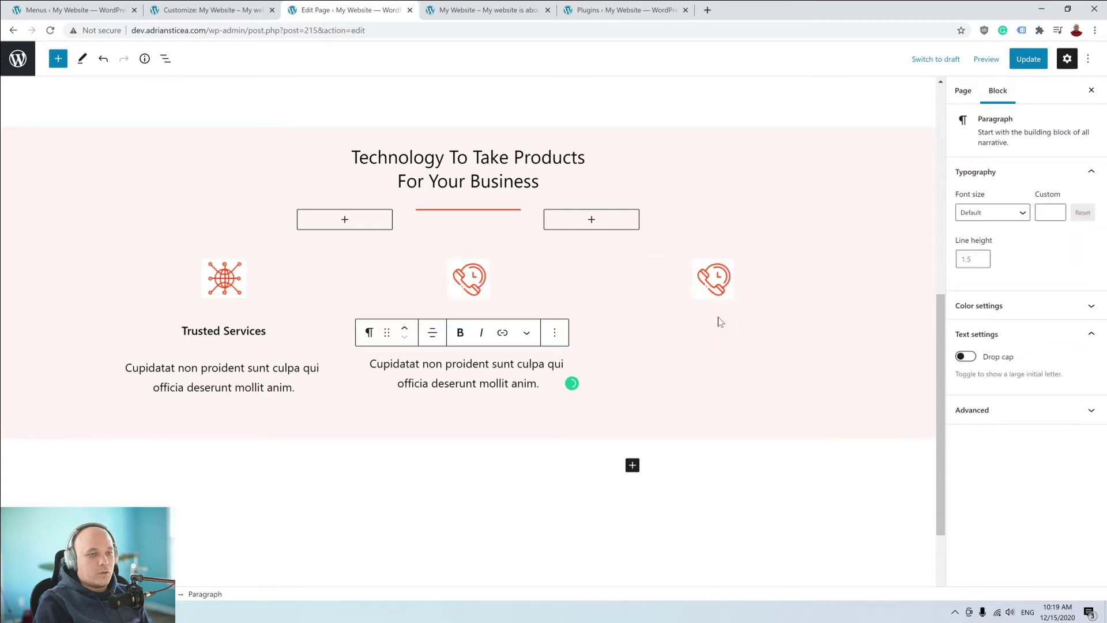
{"action": "left_click", "coordinate": [720, 322]}
{"action": "left_click", "coordinate": [809, 326]}
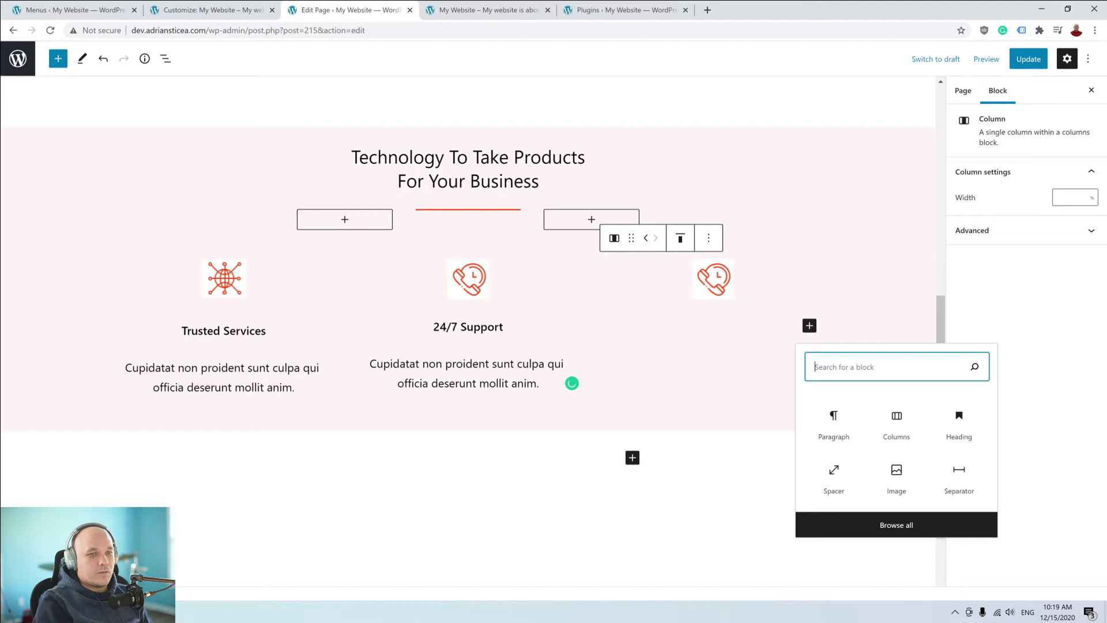
{"action": "left_click", "coordinate": [834, 427]}
{"action": "type", "text": "Cupidatat non proident sunt culpa qui officia deserunt mollit anim."}
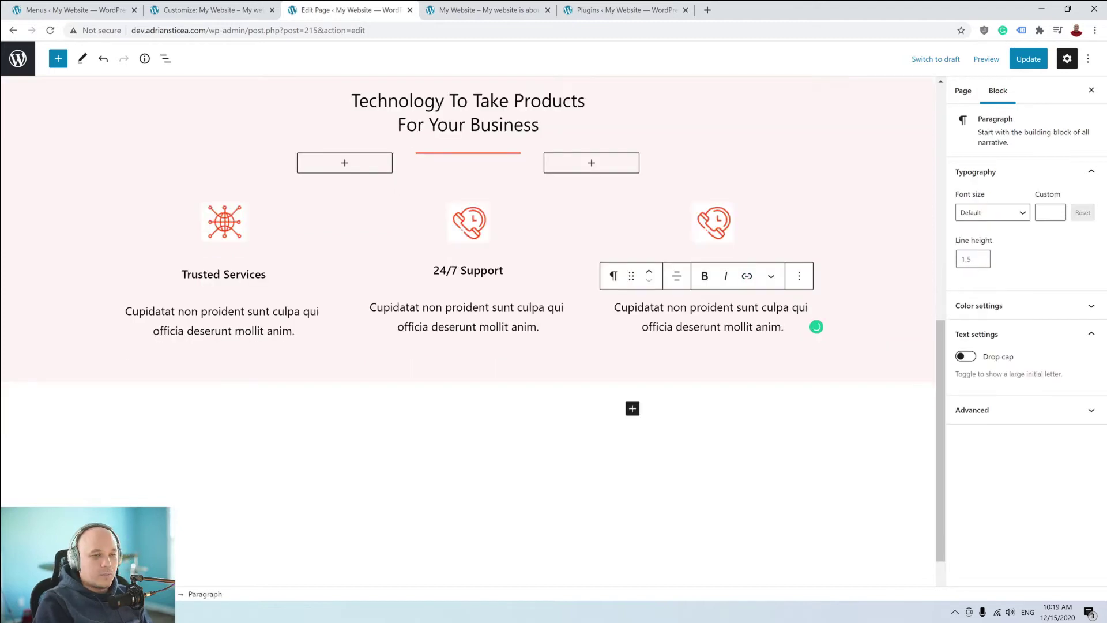
{"action": "left_click", "coordinate": [733, 327]}
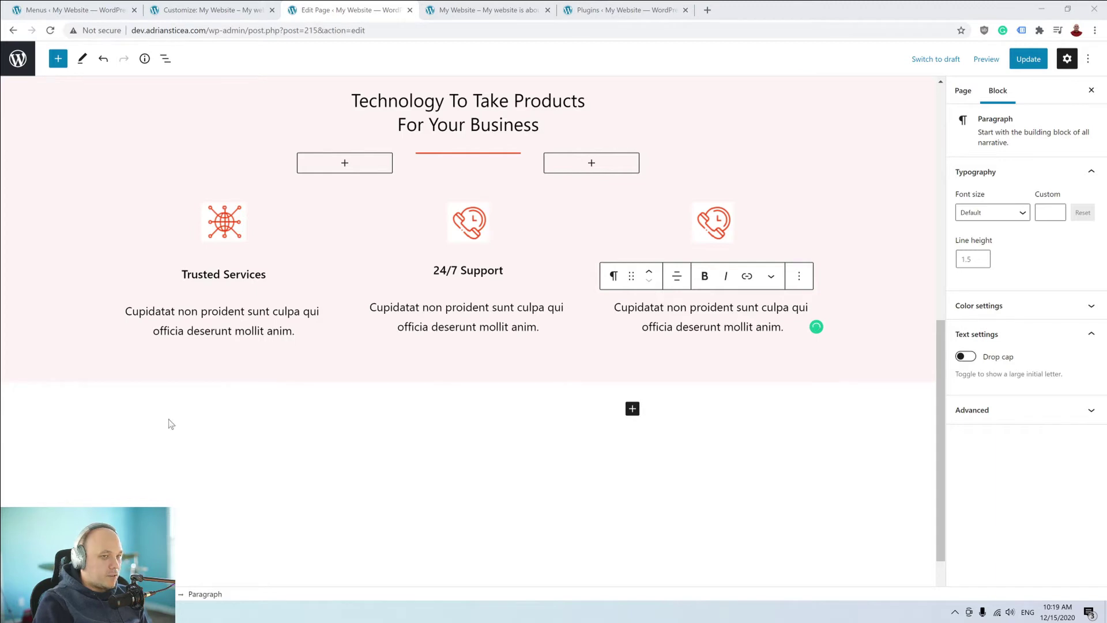
Add a bold title above the third column's description and make it read "Expert & Professional".
{"action": "left_click", "coordinate": [767, 307]}
{"action": "left_click", "coordinate": [787, 247]}
{"action": "left_click_drag", "start_coordinate": [735, 273], "coordinate": [675, 271]}
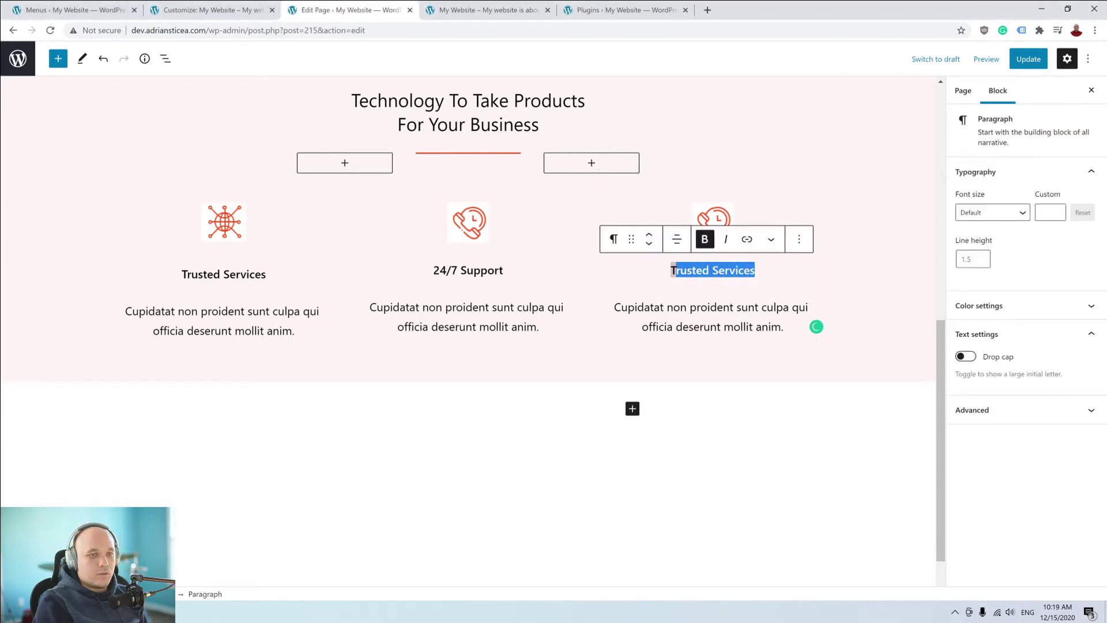
{"action": "type", "text": "Expert & Professional"}
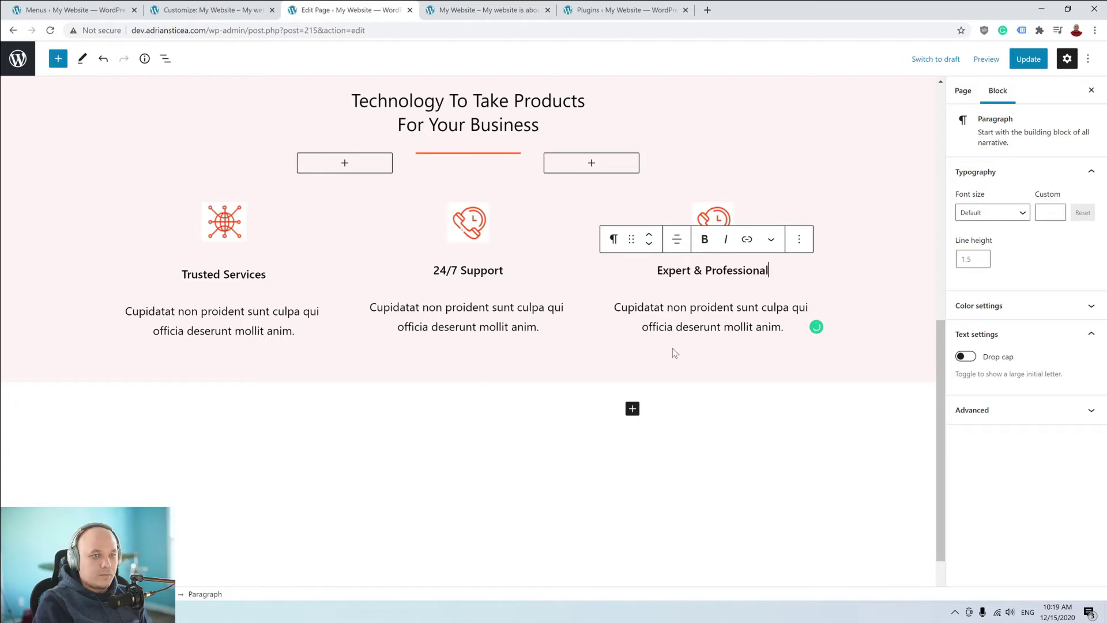
{"action": "left_click", "coordinate": [723, 353]}
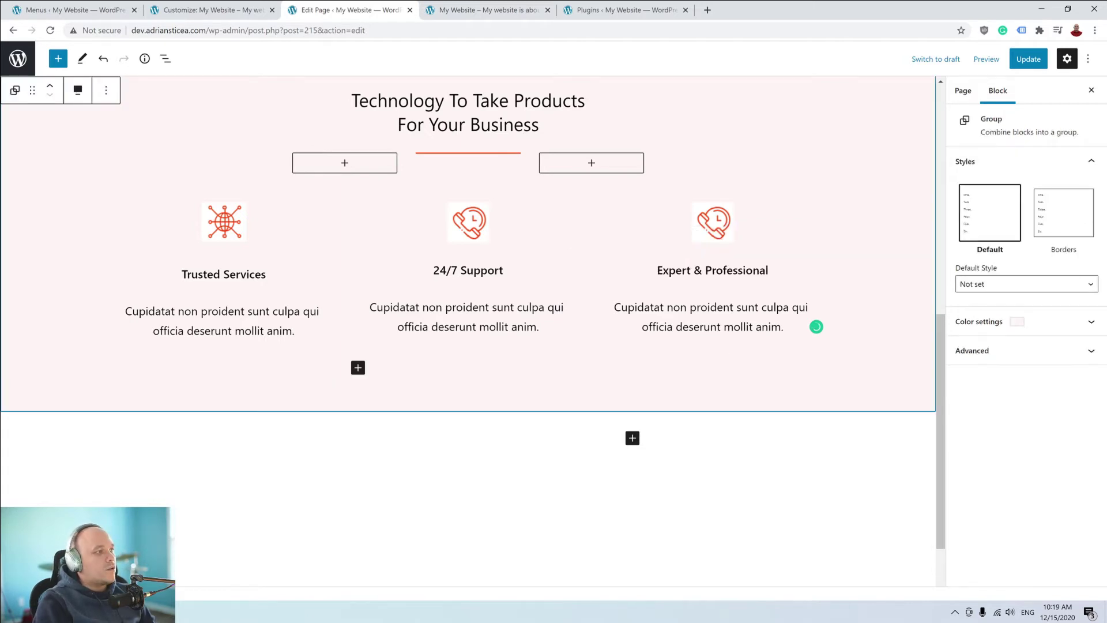
Preview the page in a new tab and check the tinted section with its three columns.
{"action": "left_click", "coordinate": [984, 60]}
{"action": "left_click", "coordinate": [911, 165]}
{"action": "scroll", "coordinate": [589, 166], "scroll_direction": "down", "scroll_amount": 5}
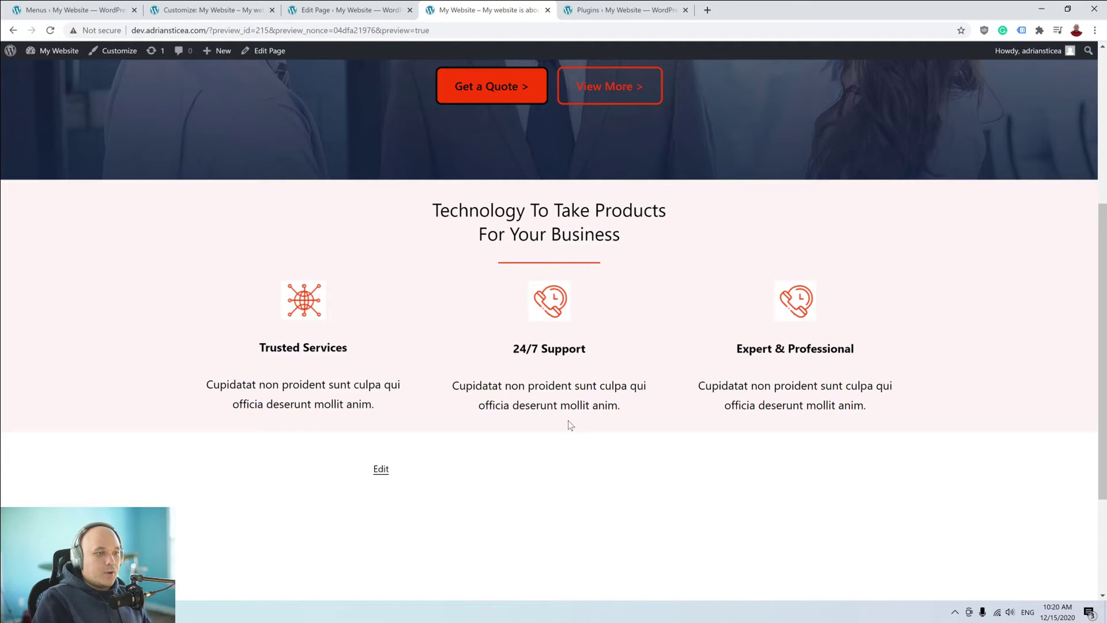
Back in the page editor, insert a spacer 30 pixels high above the "Technology To Take Products For Your Business" heading.
{"action": "left_click", "coordinate": [345, 9]}
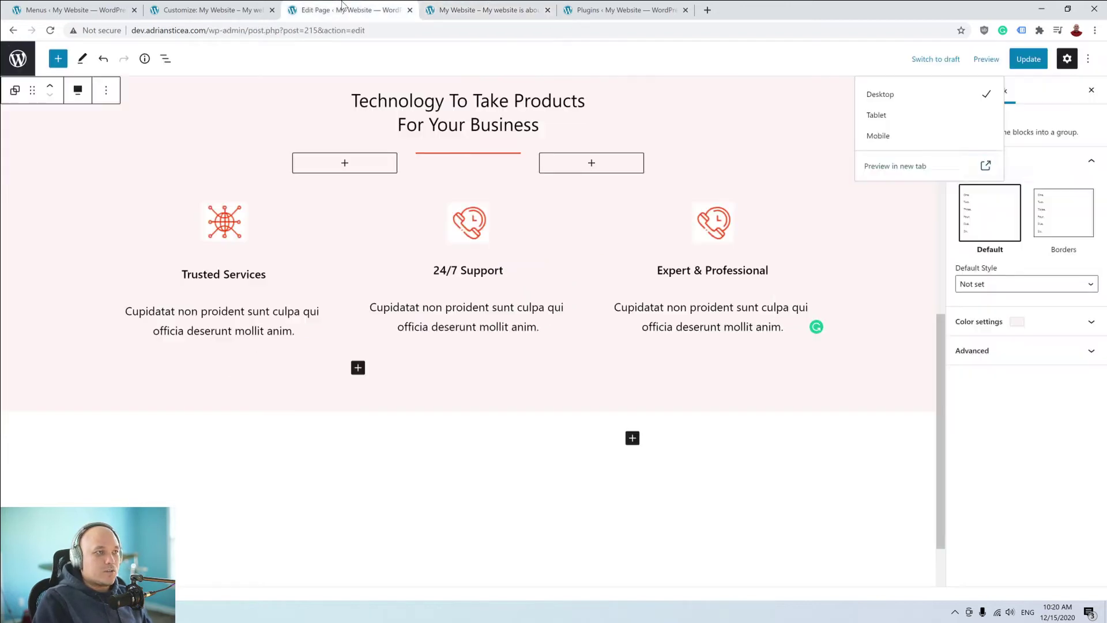
{"action": "scroll", "coordinate": [531, 285], "scroll_direction": "up", "scroll_amount": 2}
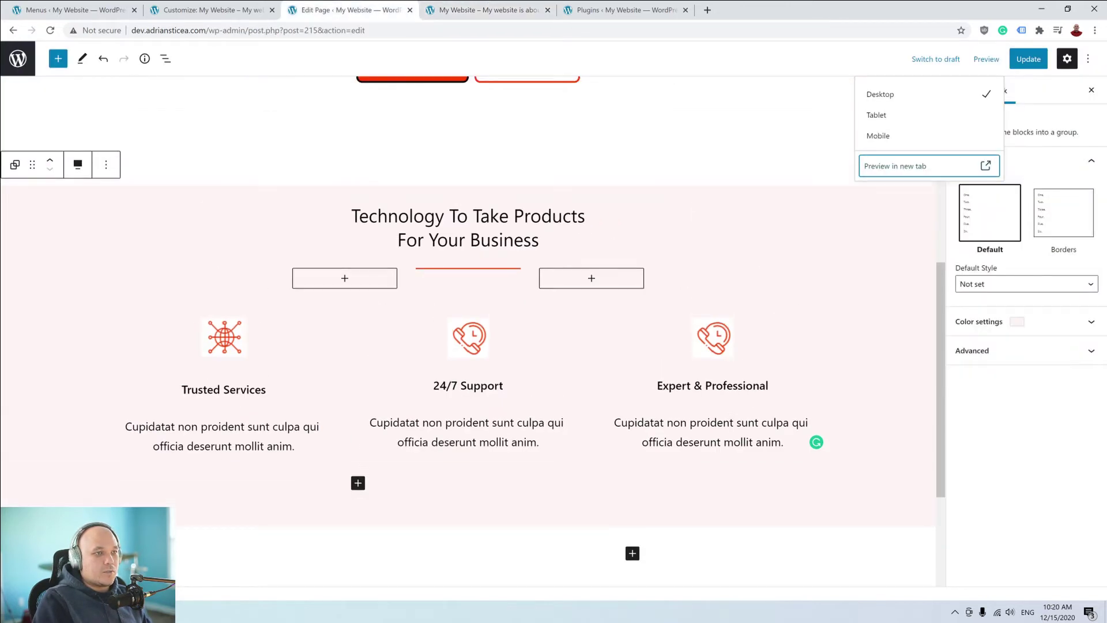
{"action": "left_click", "coordinate": [473, 217]}
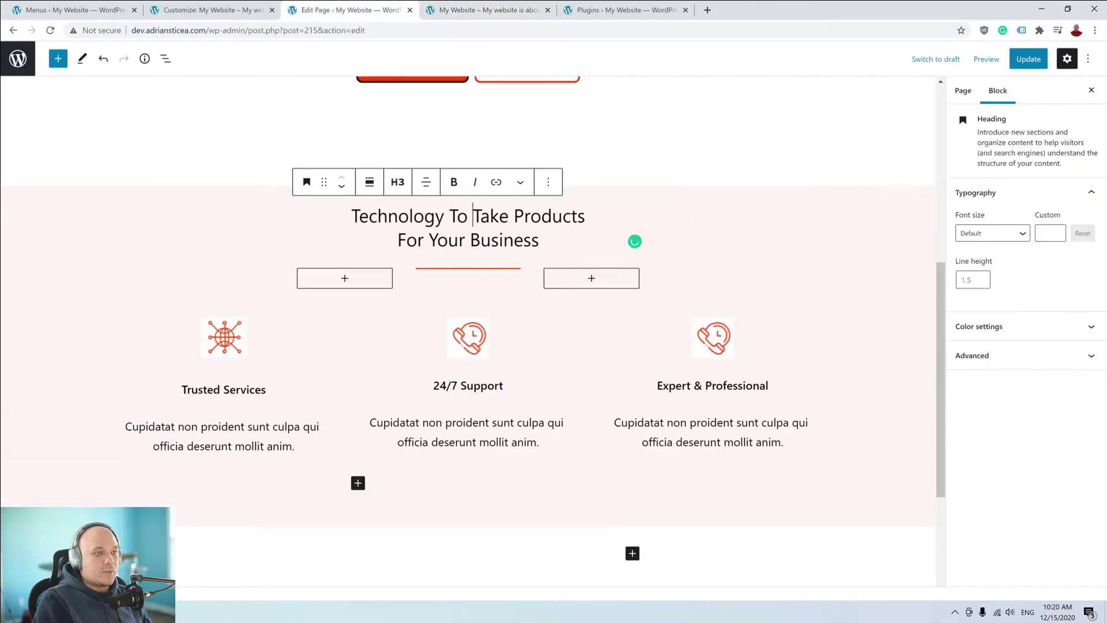
{"action": "left_click", "coordinate": [549, 183]}
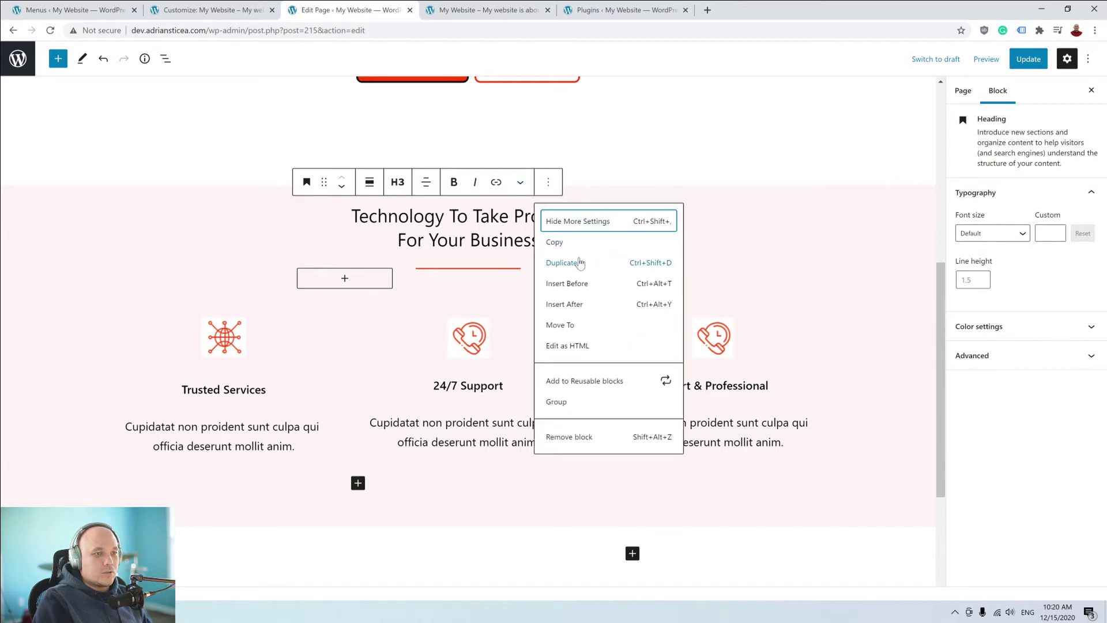
{"action": "left_click", "coordinate": [581, 299]}
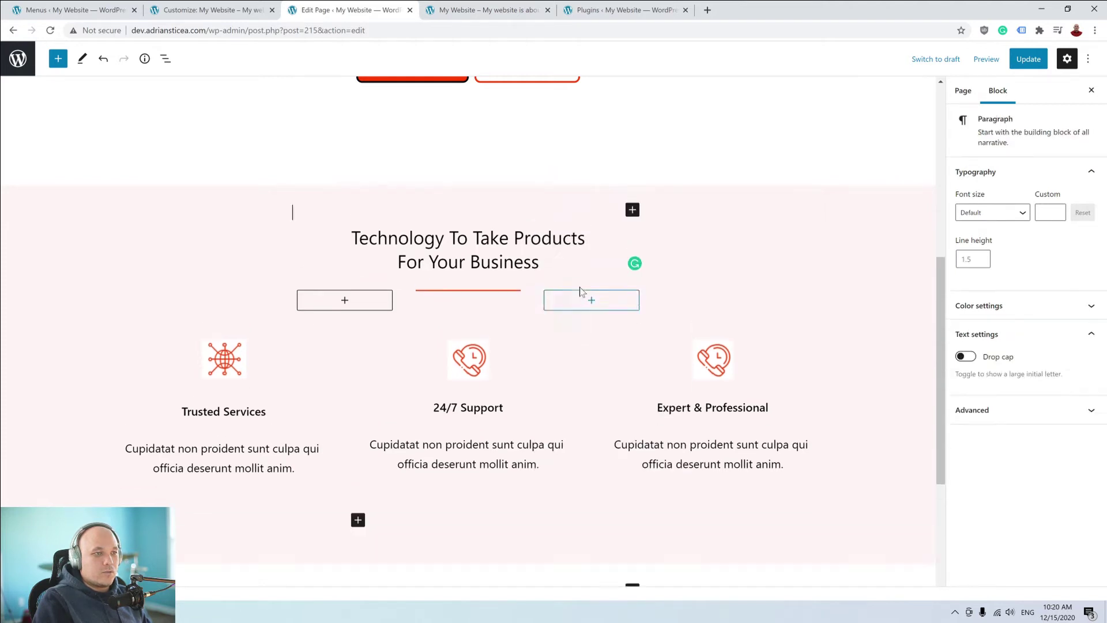
{"action": "left_click", "coordinate": [632, 210]}
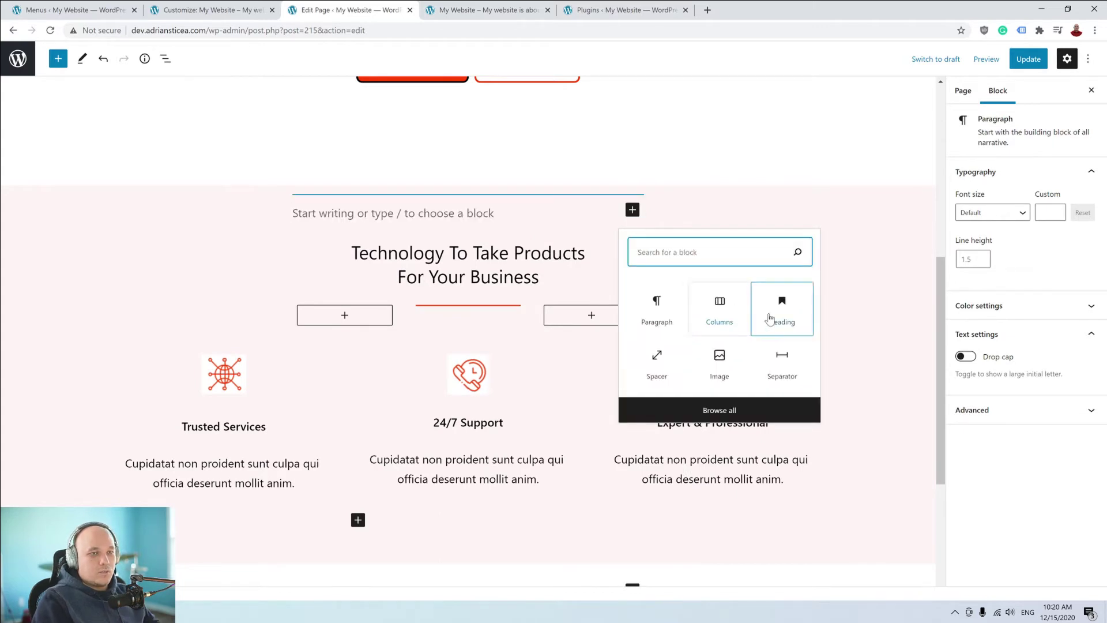
{"action": "left_click", "coordinate": [657, 362]}
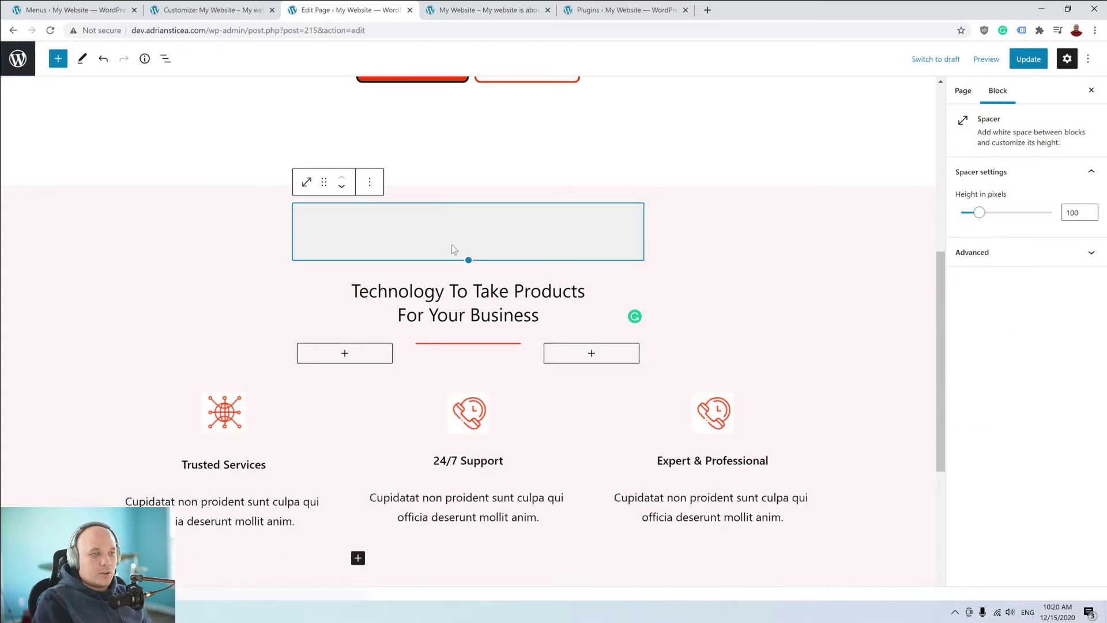
{"action": "left_click_drag", "start_coordinate": [469, 257], "coordinate": [470, 216]}
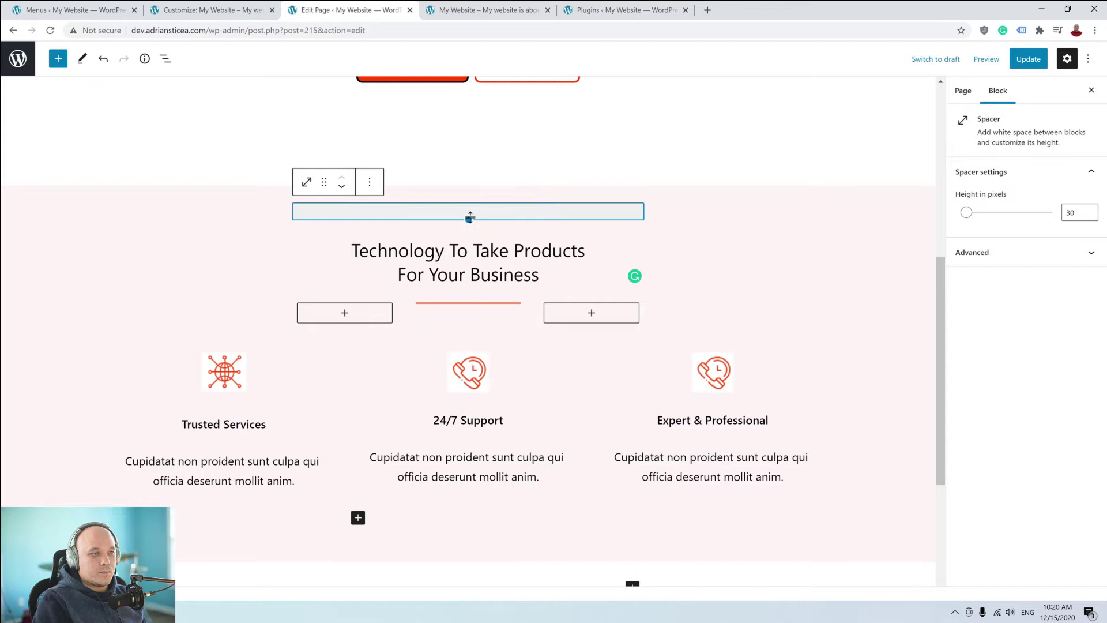
Duplicate the spacer above the heading and move the copy below the three icon columns at the end of the tinted group.
{"action": "left_click", "coordinate": [370, 183]}
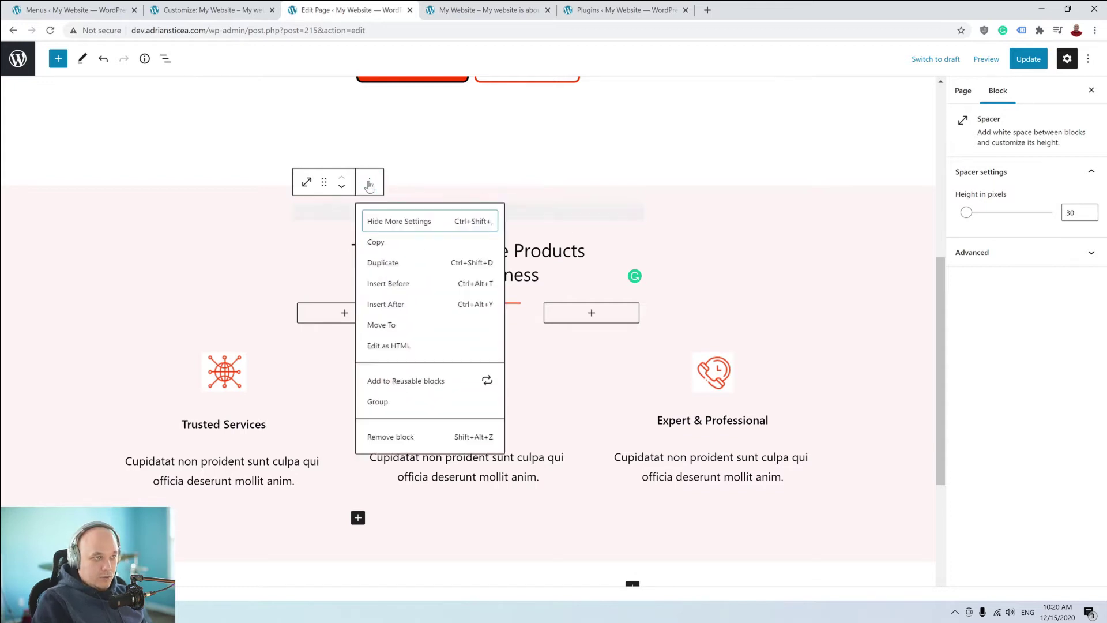
{"action": "left_click", "coordinate": [383, 263]}
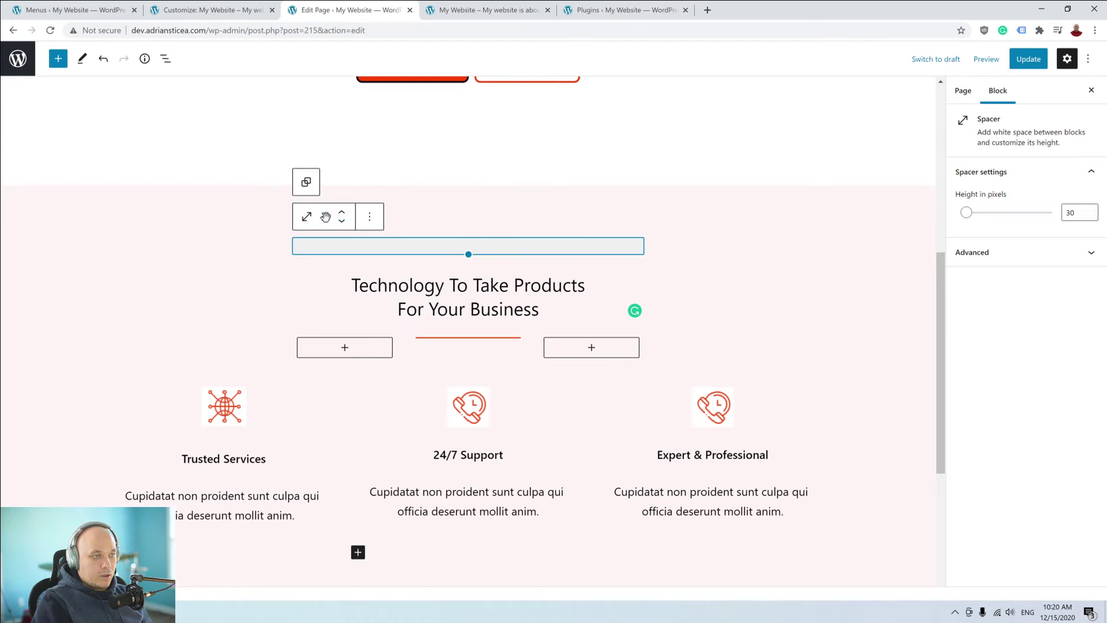
{"action": "left_click", "coordinate": [342, 222]}
{"action": "left_click", "coordinate": [342, 222]}
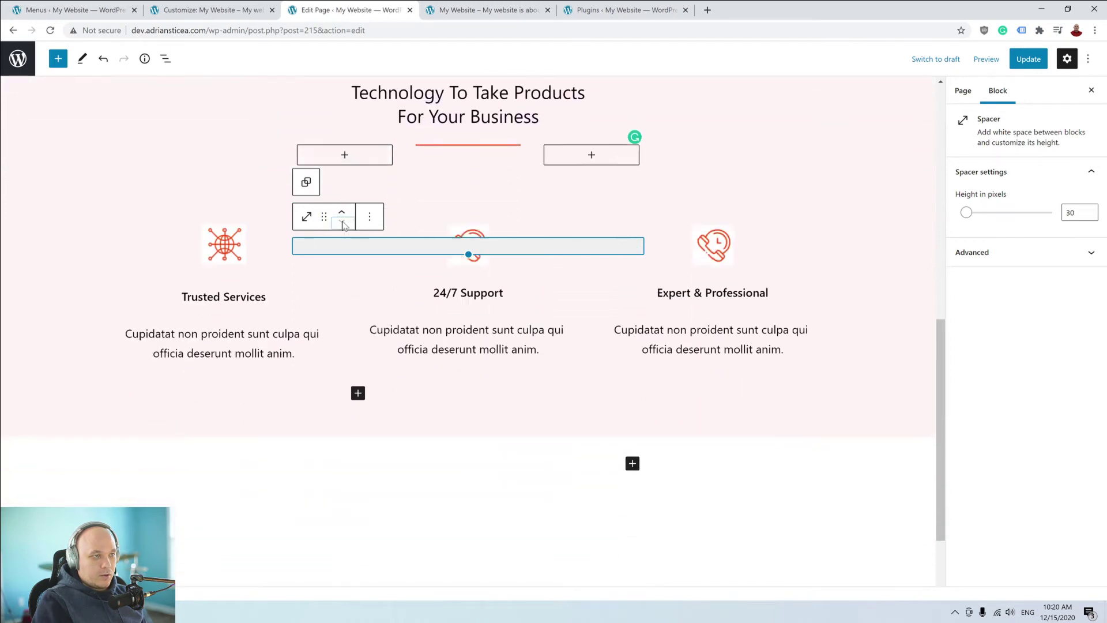
{"action": "left_click", "coordinate": [342, 222]}
{"action": "left_click", "coordinate": [671, 306]}
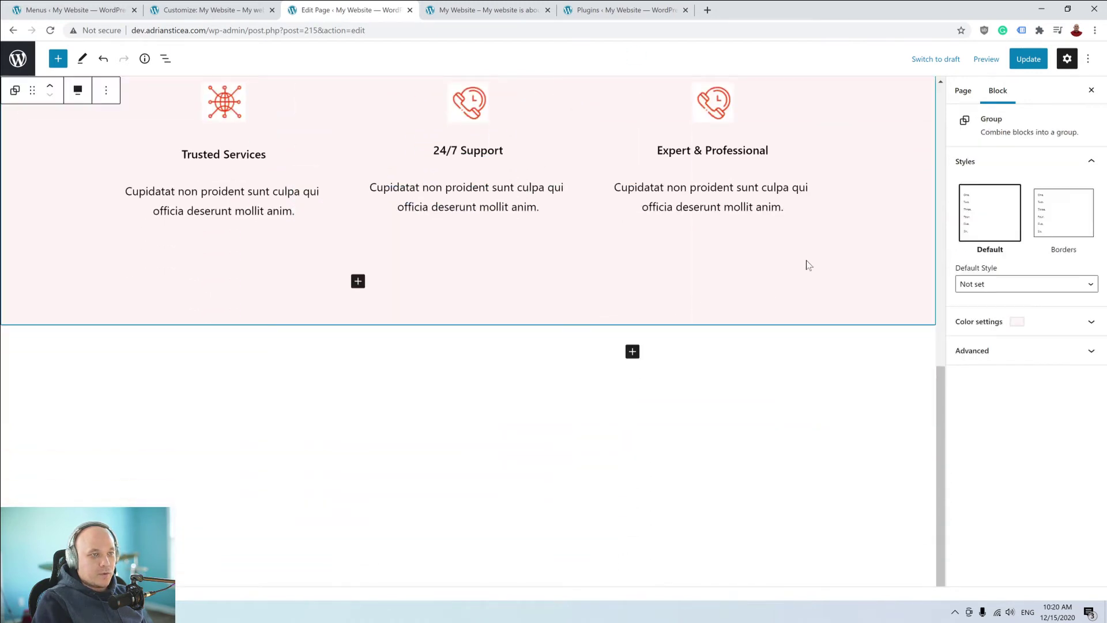
Preview the page in a new tab and check the spacing above and below the tinted section's content.
{"action": "left_click", "coordinate": [986, 59]}
{"action": "left_click", "coordinate": [901, 167]}
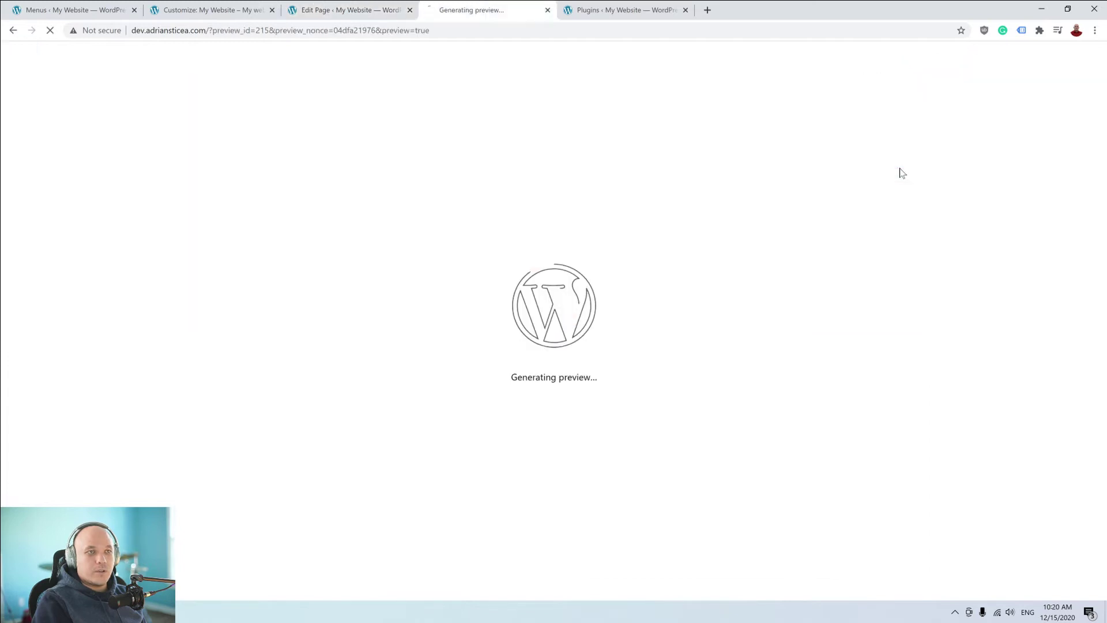
{"action": "scroll", "coordinate": [900, 171], "scroll_direction": "down", "scroll_amount": 3}
{"action": "scroll", "coordinate": [553, 322], "scroll_direction": "down", "scroll_amount": 3}
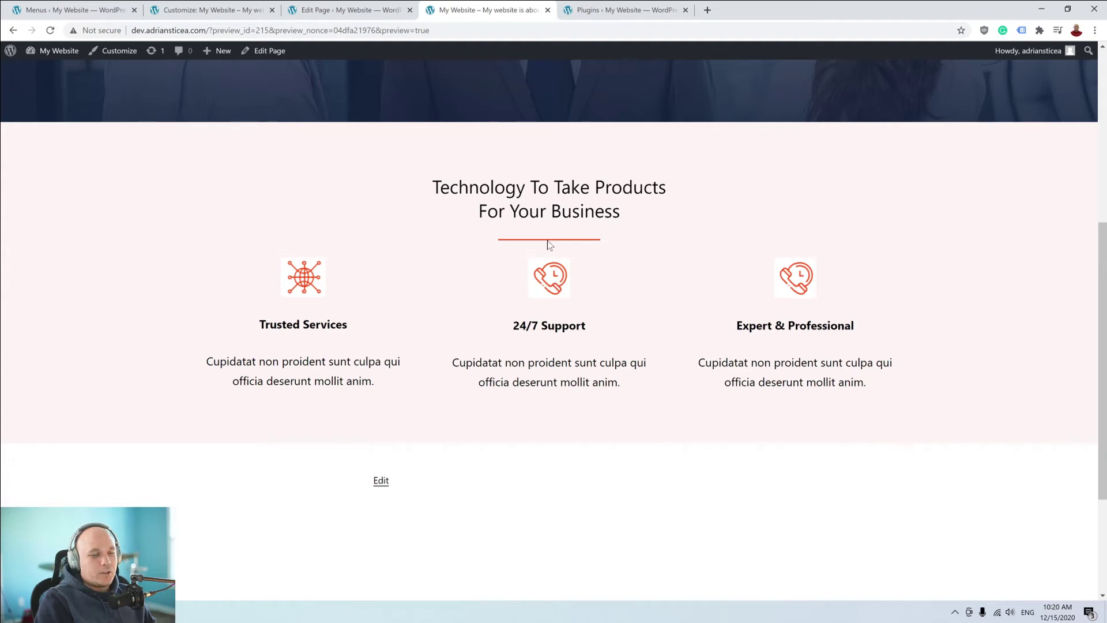
Back in the page editor, insert a spacer 30 pixels high below the red separator line in the middle column under the heading.
{"action": "left_click", "coordinate": [340, 10]}
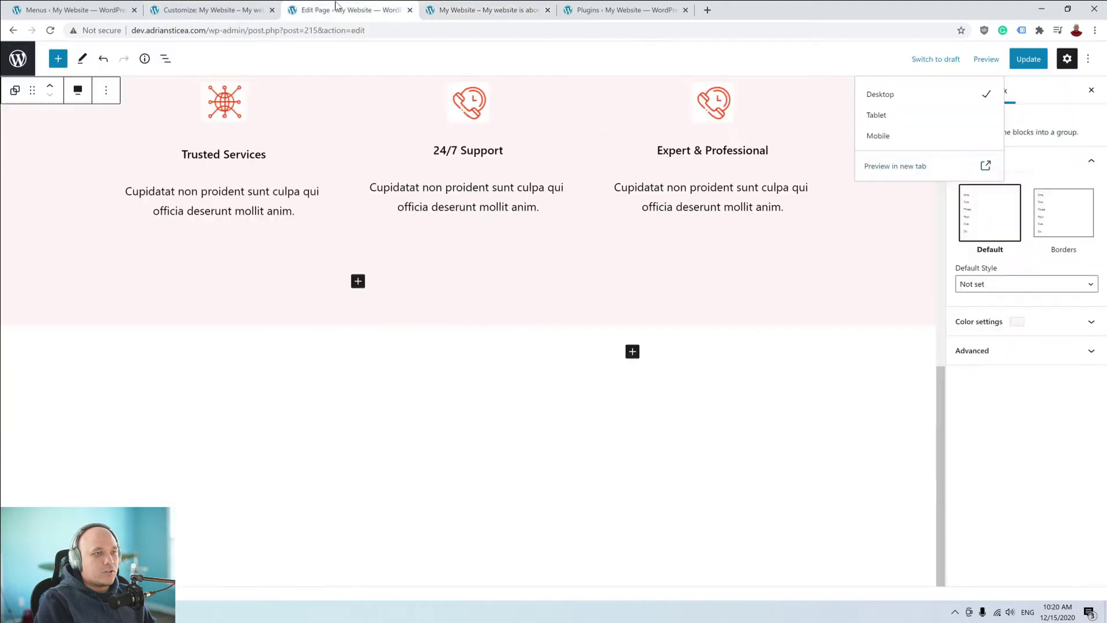
{"action": "scroll", "coordinate": [504, 195], "scroll_direction": "up", "scroll_amount": 5}
{"action": "scroll", "coordinate": [509, 198], "scroll_direction": "down", "scroll_amount": 4}
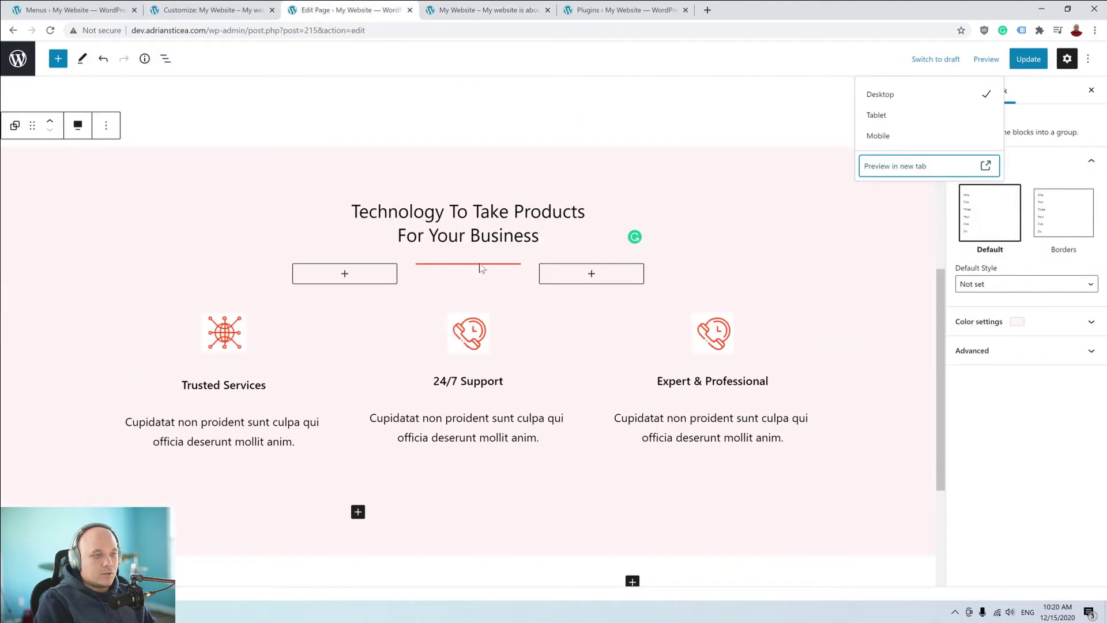
{"action": "left_click", "coordinate": [604, 266]}
{"action": "left_click", "coordinate": [458, 265]}
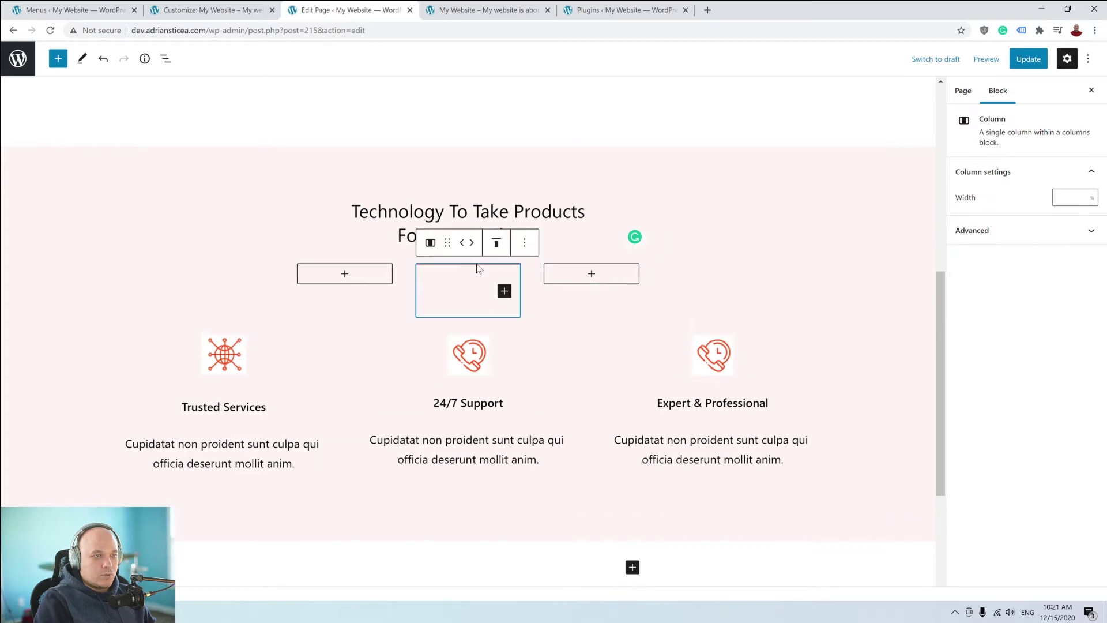
{"action": "left_click", "coordinate": [525, 243]}
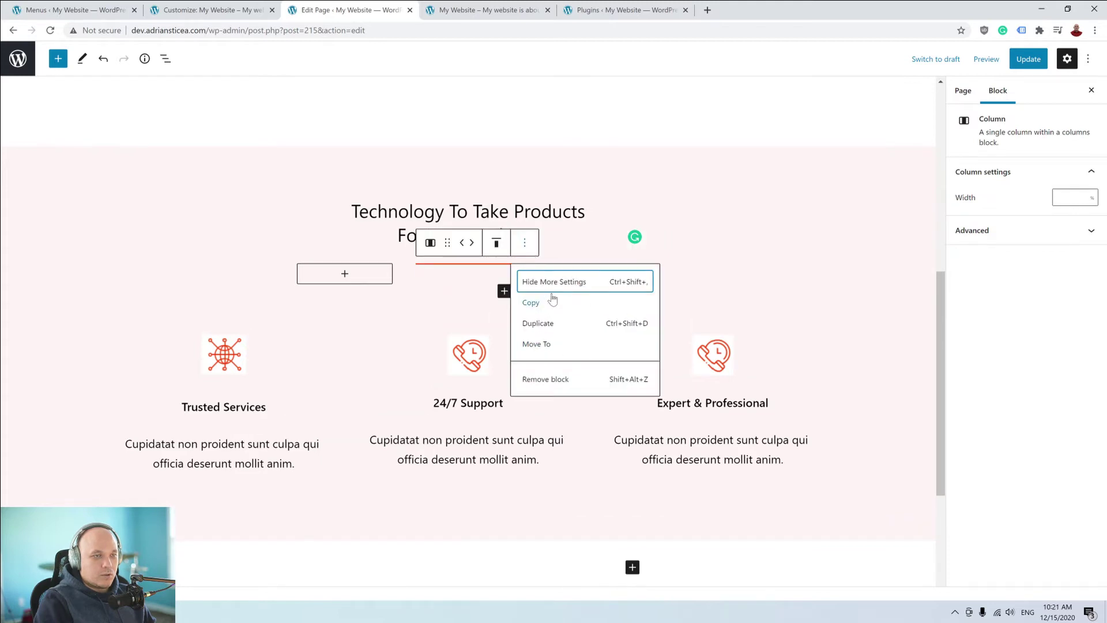
{"action": "left_click", "coordinate": [477, 284]}
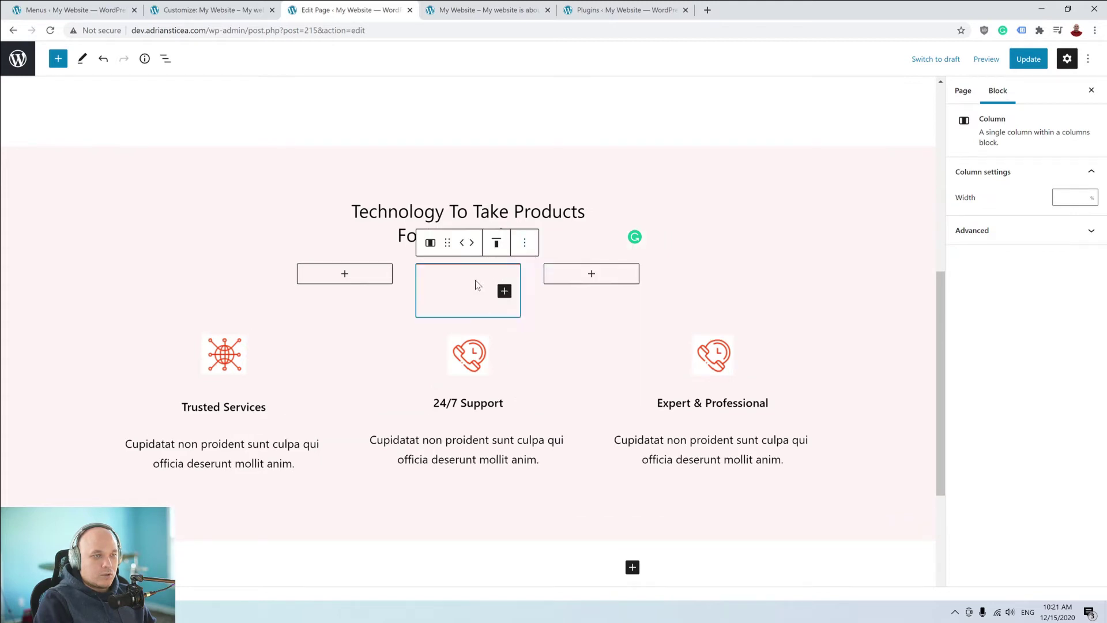
{"action": "left_click", "coordinate": [504, 291]}
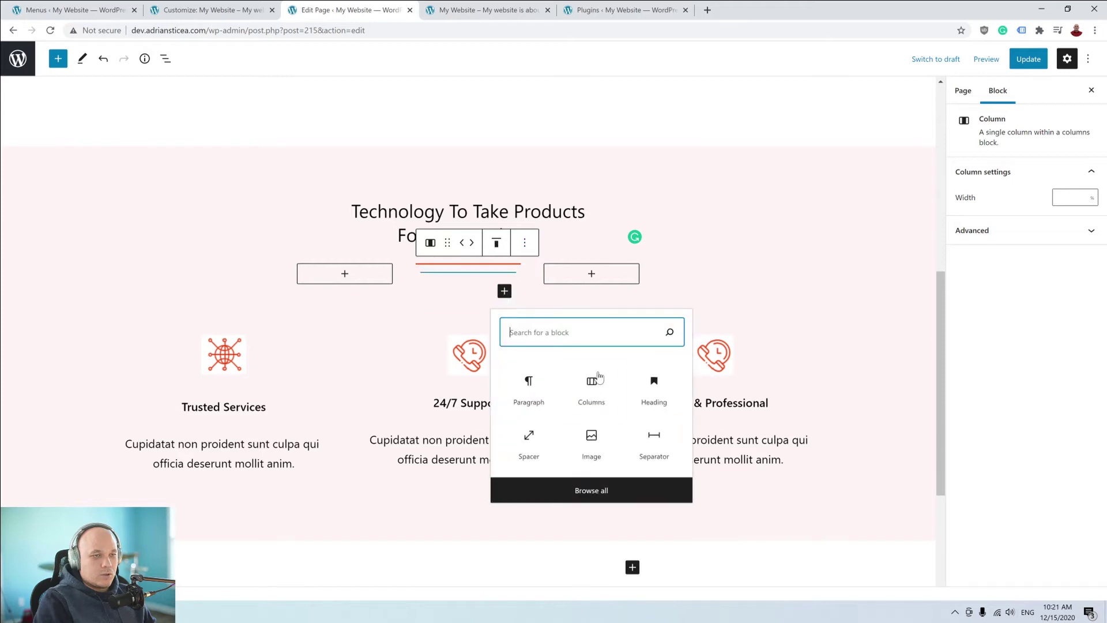
{"action": "left_click", "coordinate": [528, 442]}
{"action": "left_click_drag", "start_coordinate": [467, 339], "coordinate": [470, 297]}
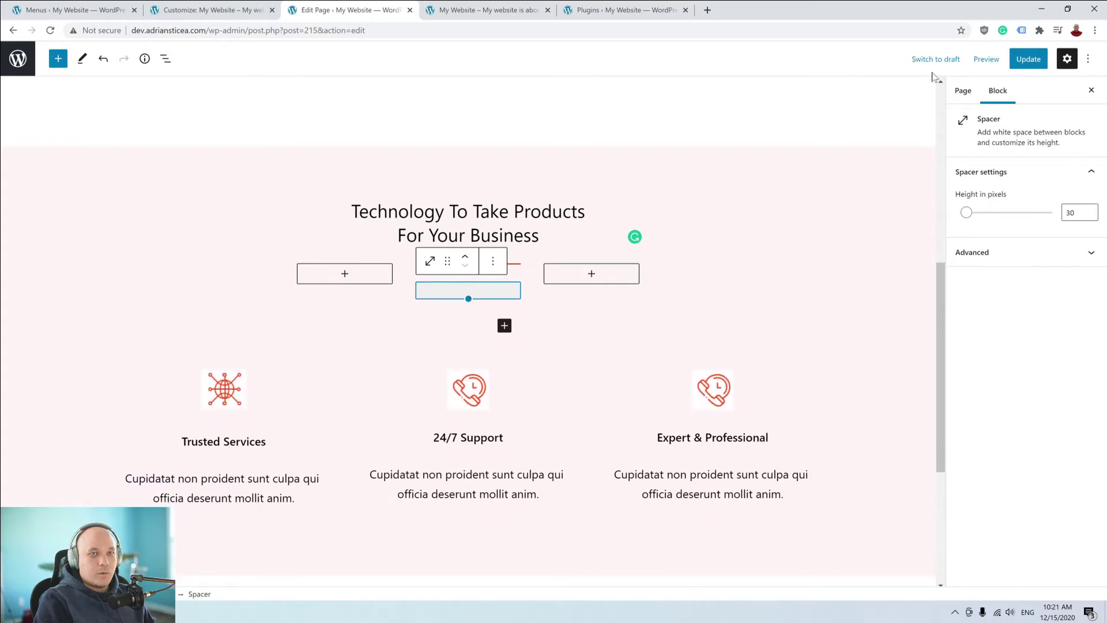
Preview the page in a new tab, check the gap between the red line and the icons, and return to the editor.
{"action": "left_click", "coordinate": [985, 58]}
{"action": "left_click", "coordinate": [888, 165]}
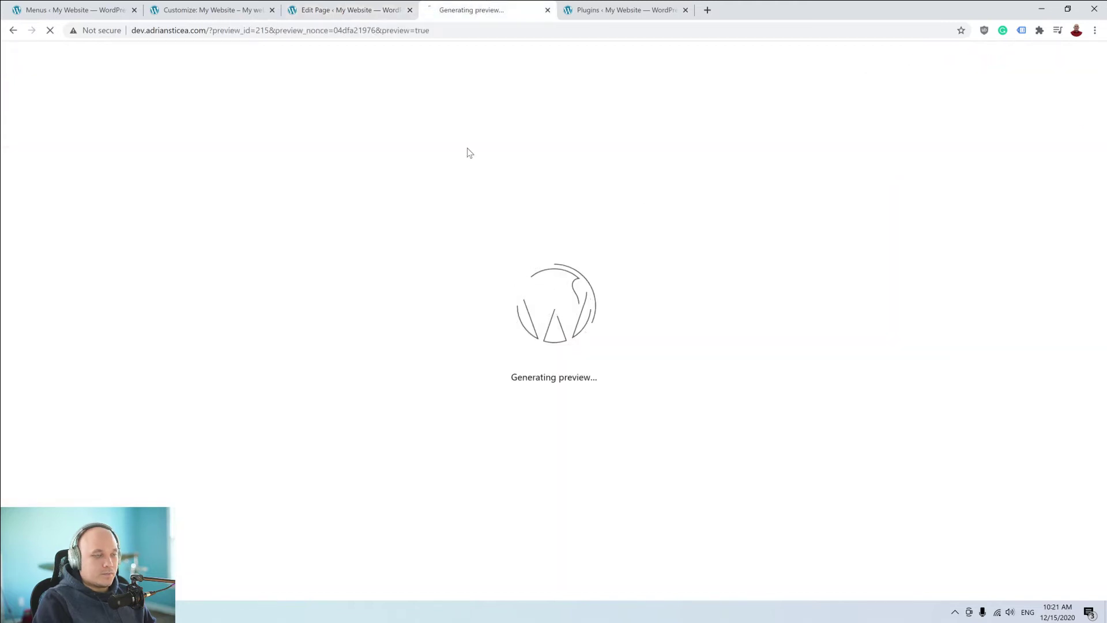
{"action": "scroll", "coordinate": [498, 277], "scroll_direction": "down", "scroll_amount": 6}
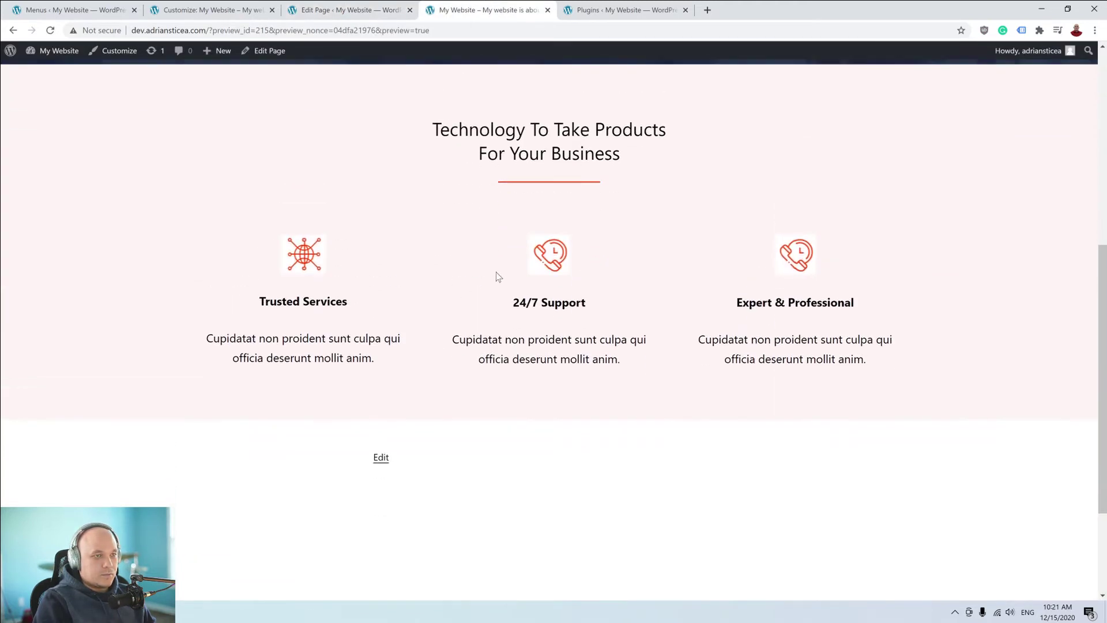
{"action": "scroll", "coordinate": [514, 250], "scroll_direction": "up", "scroll_amount": 3}
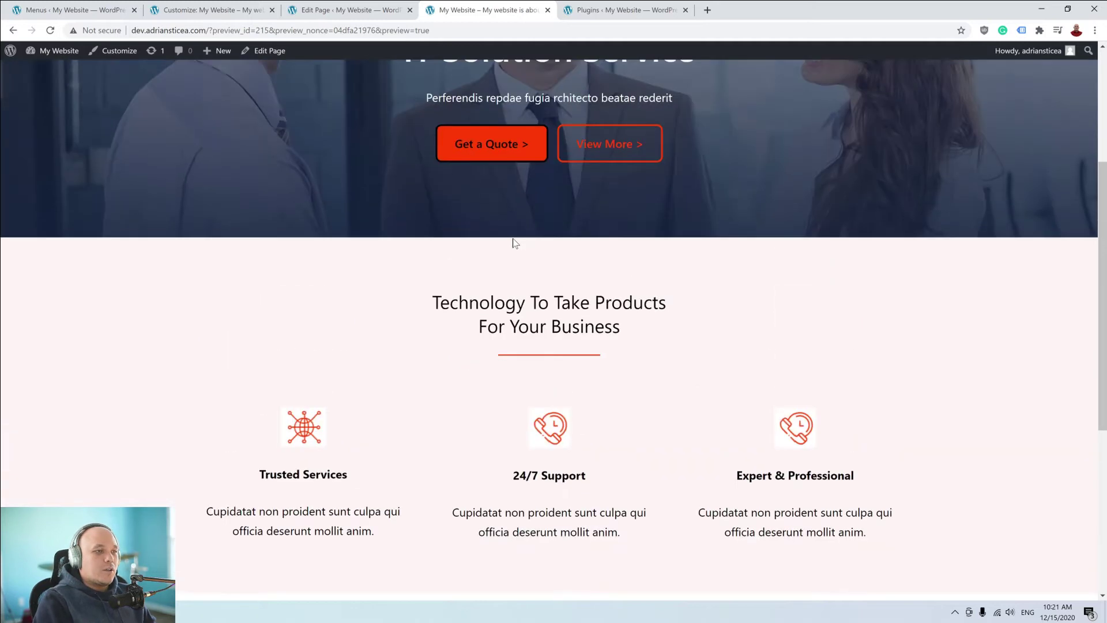
{"action": "scroll", "coordinate": [514, 240], "scroll_direction": "down", "scroll_amount": 1}
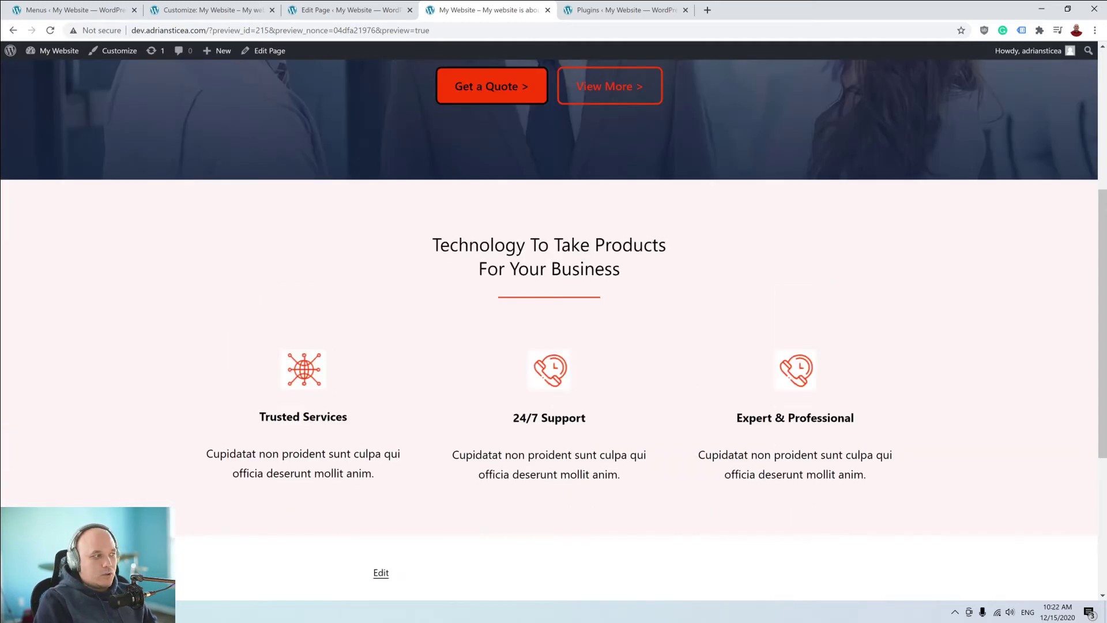
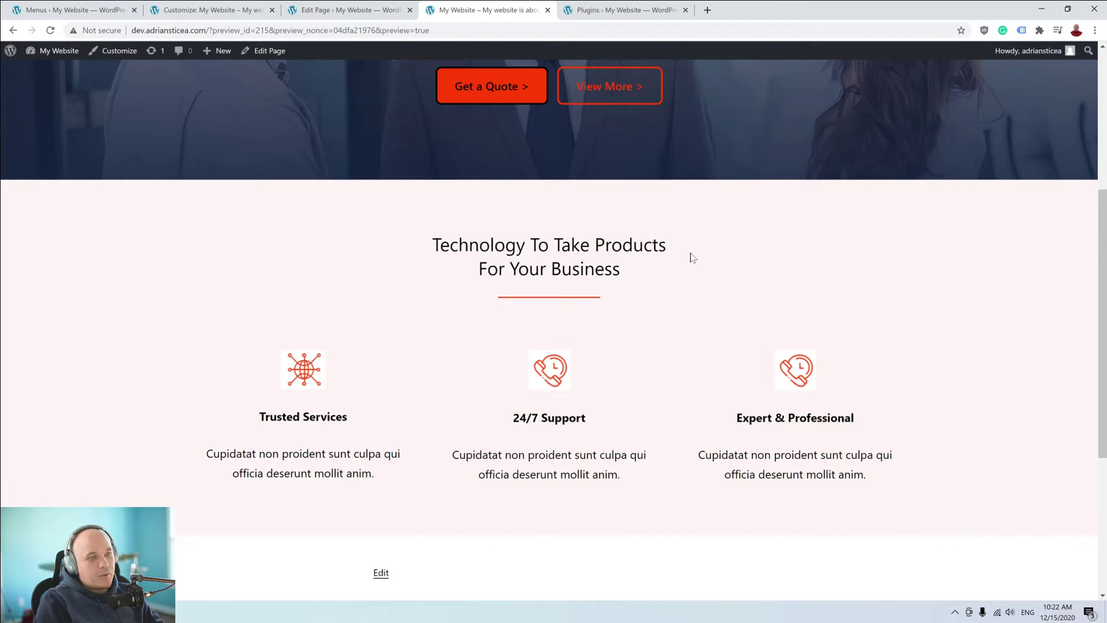
{"action": "left_click", "coordinate": [345, 10]}
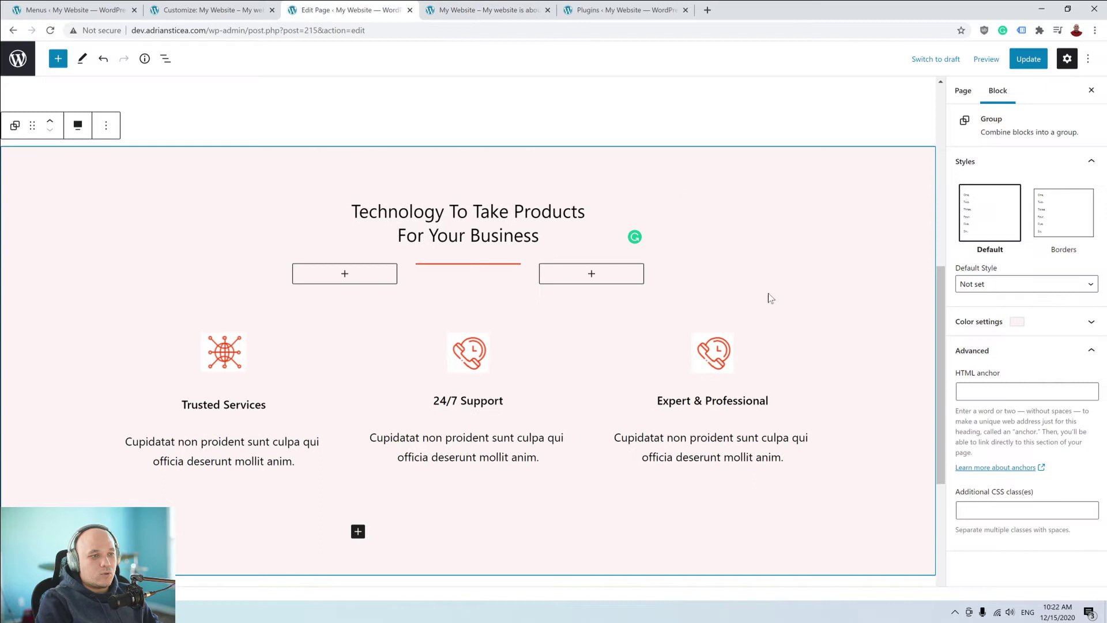
Give the Trusted Services column a white background with the additional CSS class has-white-background-color.
{"action": "left_click", "coordinate": [250, 347]}
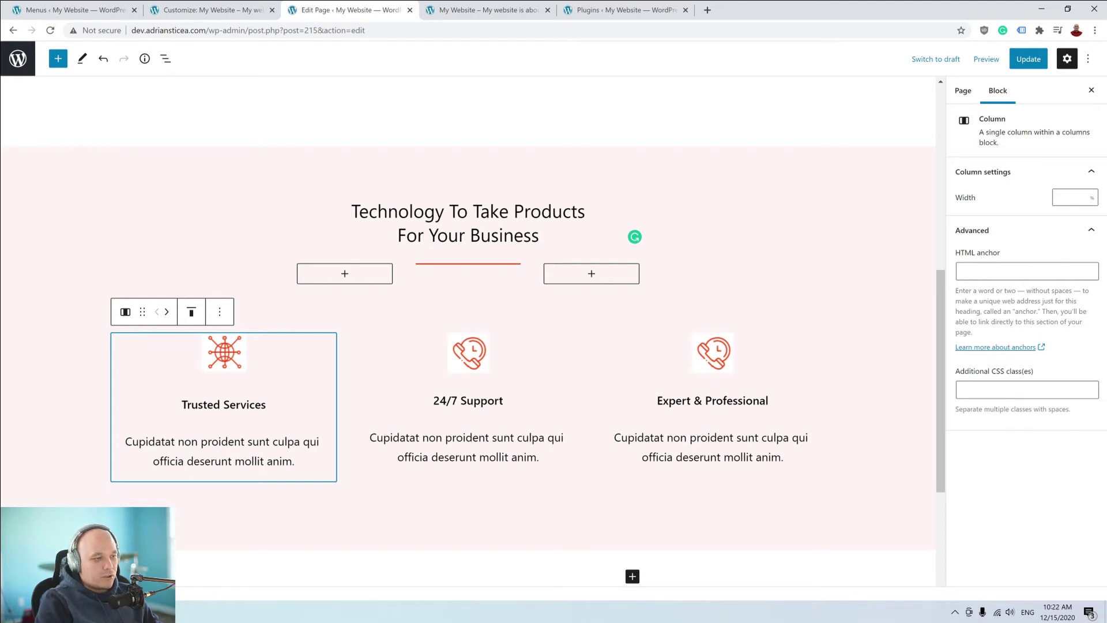
{"action": "left_click", "coordinate": [996, 390]}
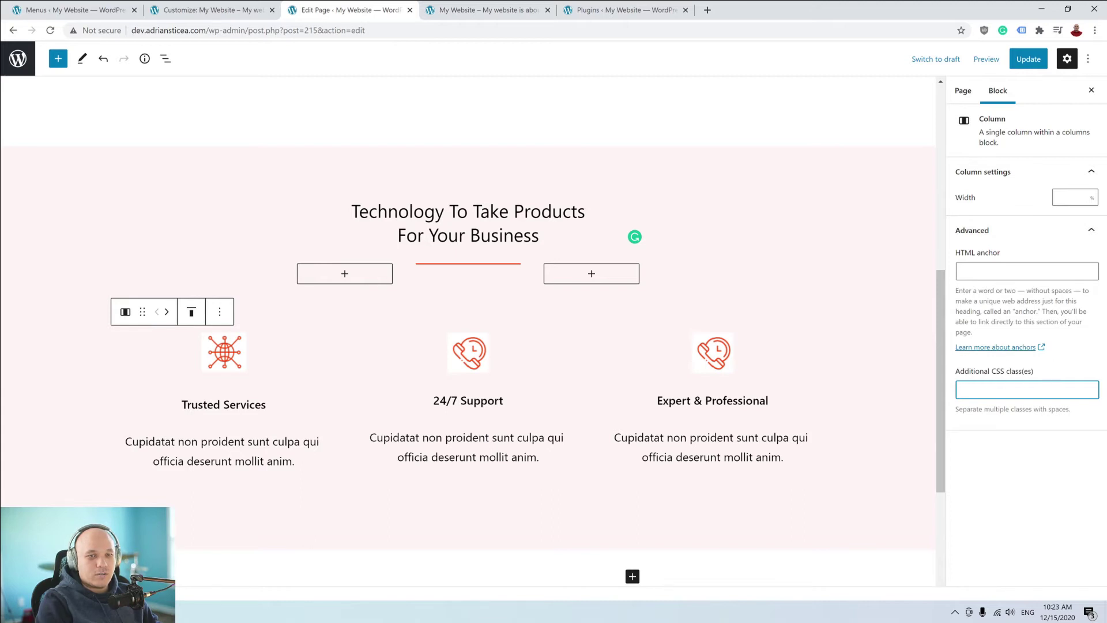
{"action": "type", "text": "has-"}
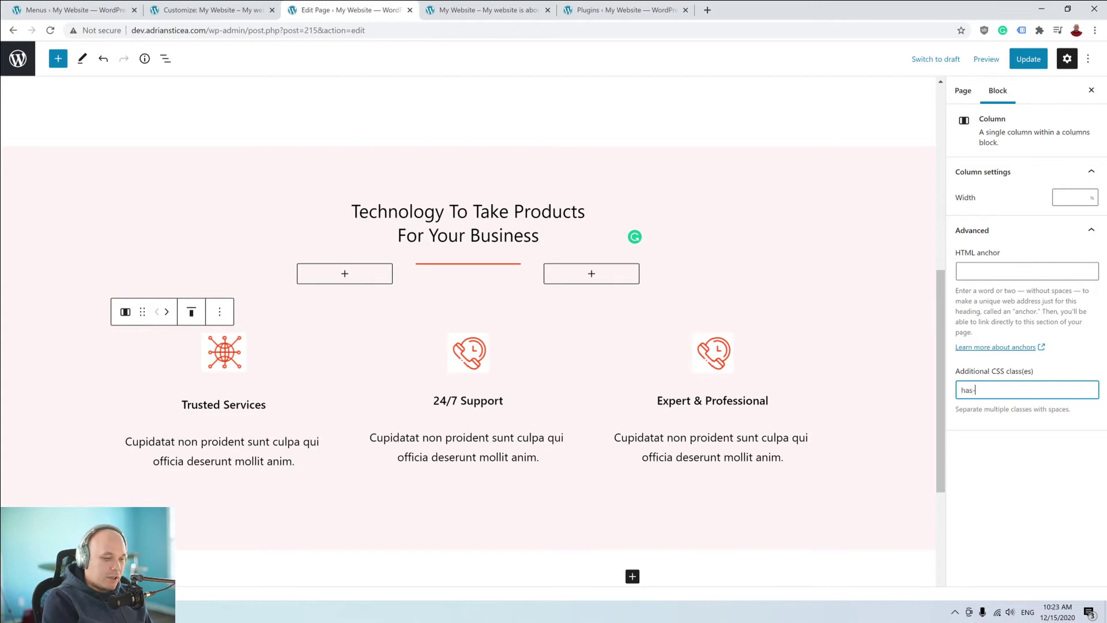
{"action": "type", "text": "white"}
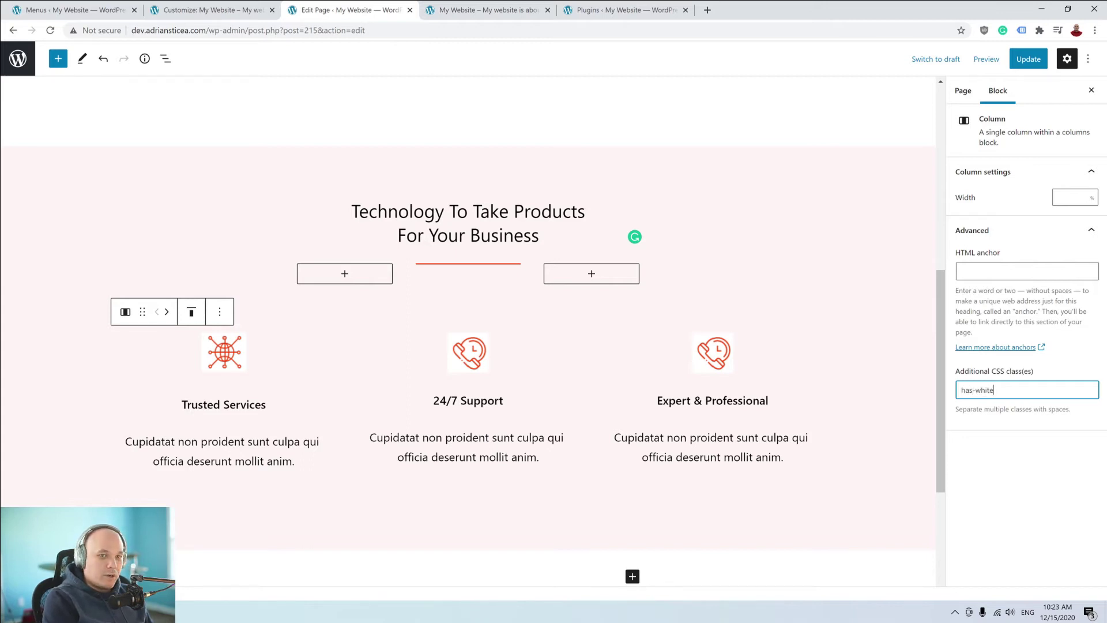
{"action": "type", "text": "-background"}
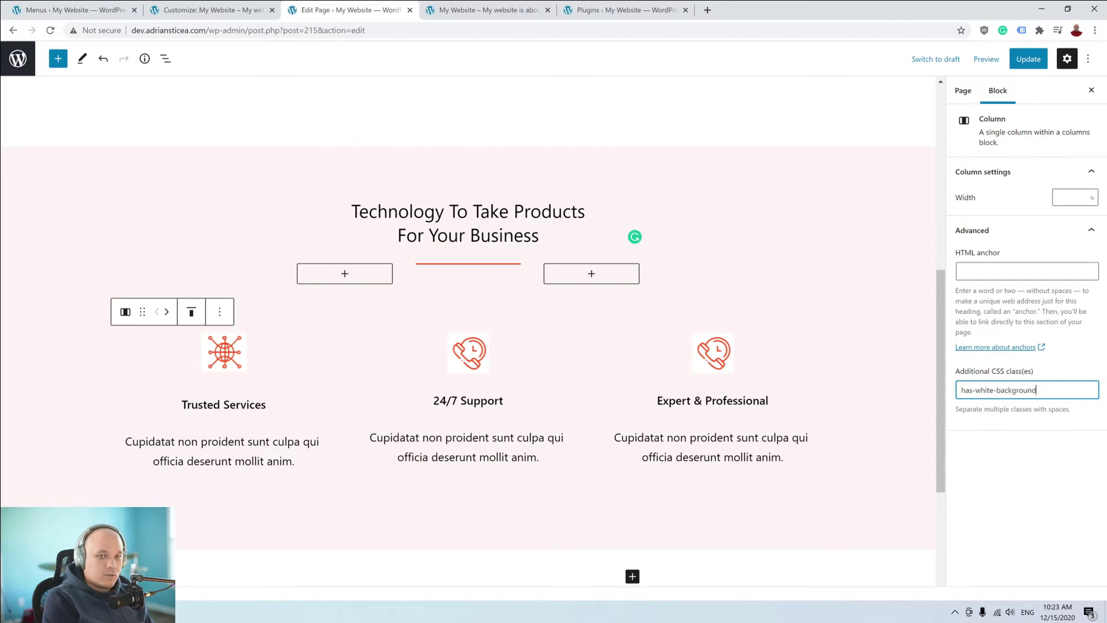
{"action": "type", "text": "-color"}
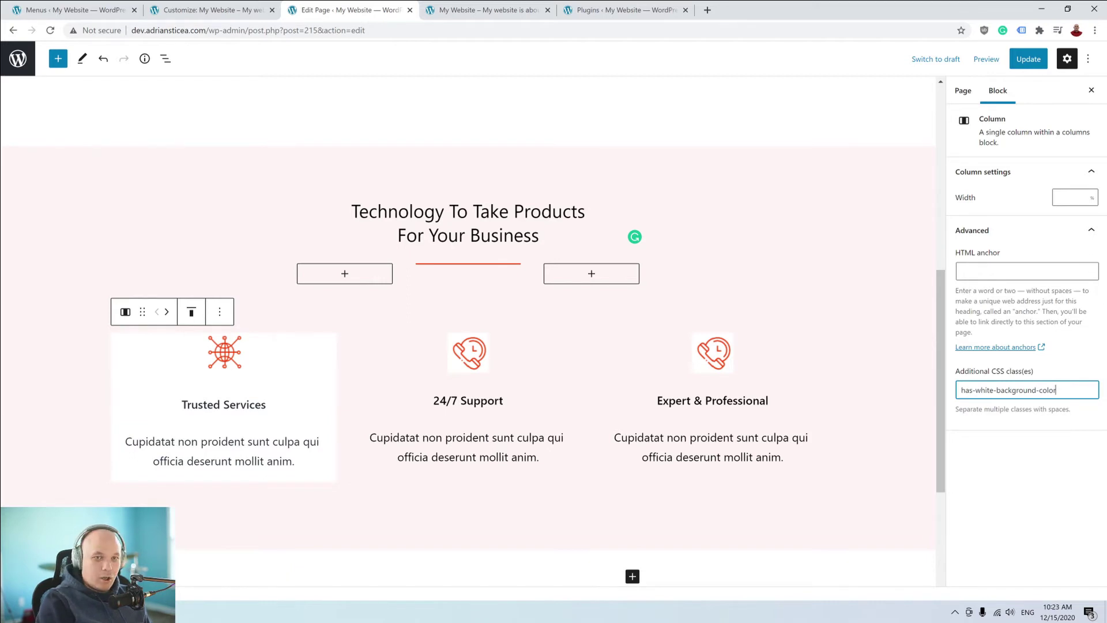
Copy the Trusted Services column's CSS class has-white-background-color and apply it to the 24/7 Support column.
{"action": "key", "text": "ctrl+shift+Left"}
{"action": "key", "text": "ctrl+shift+Left"}
{"action": "key", "text": "ctrl+shift+Left"}
{"action": "key", "text": "ctrl+shift+Left"}
{"action": "key", "text": "ctrl+c"}
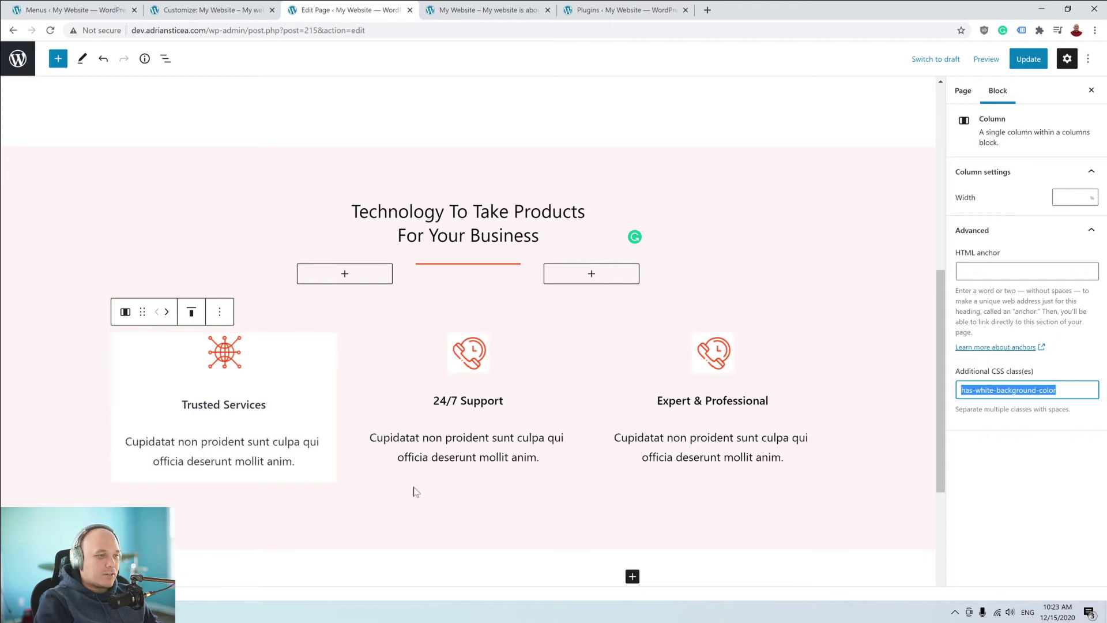
{"action": "left_click", "coordinate": [511, 339]}
{"action": "left_click", "coordinate": [959, 390]}
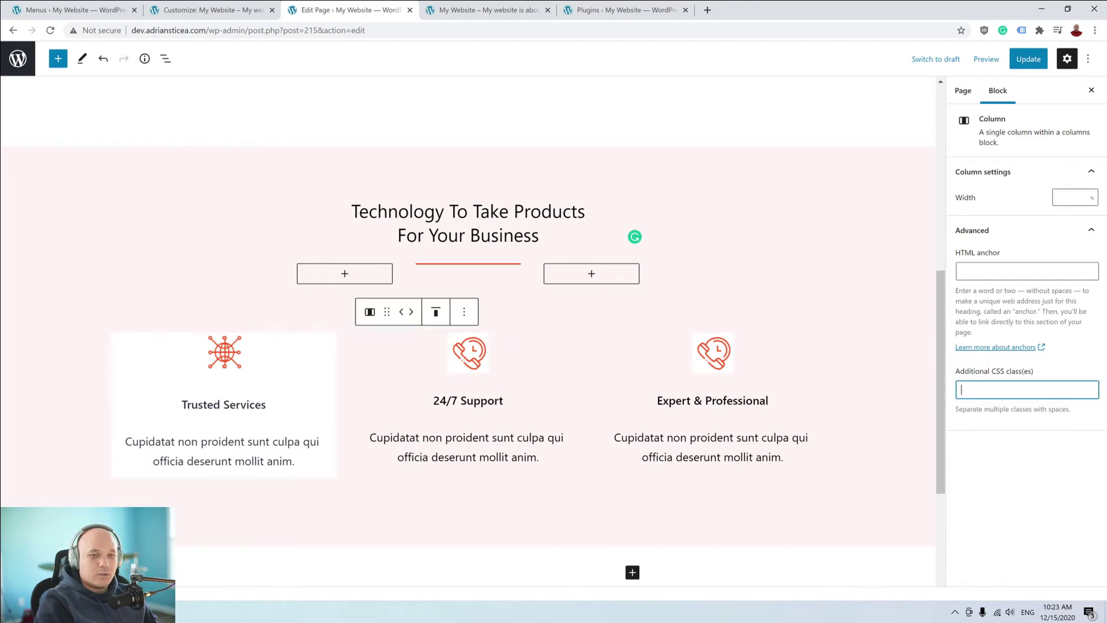
{"action": "right_click", "coordinate": [959, 390]}
{"action": "left_click", "coordinate": [1008, 471]}
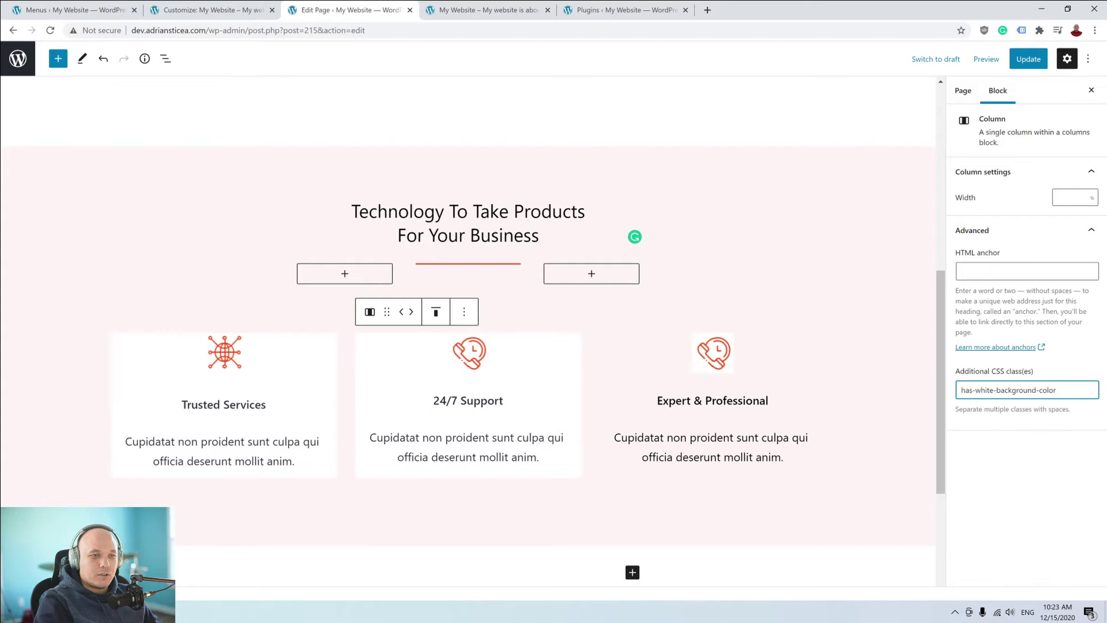
Apply the copied CSS class has-white-background-color to the Expert & Professional column.
{"action": "left_click", "coordinate": [675, 398]}
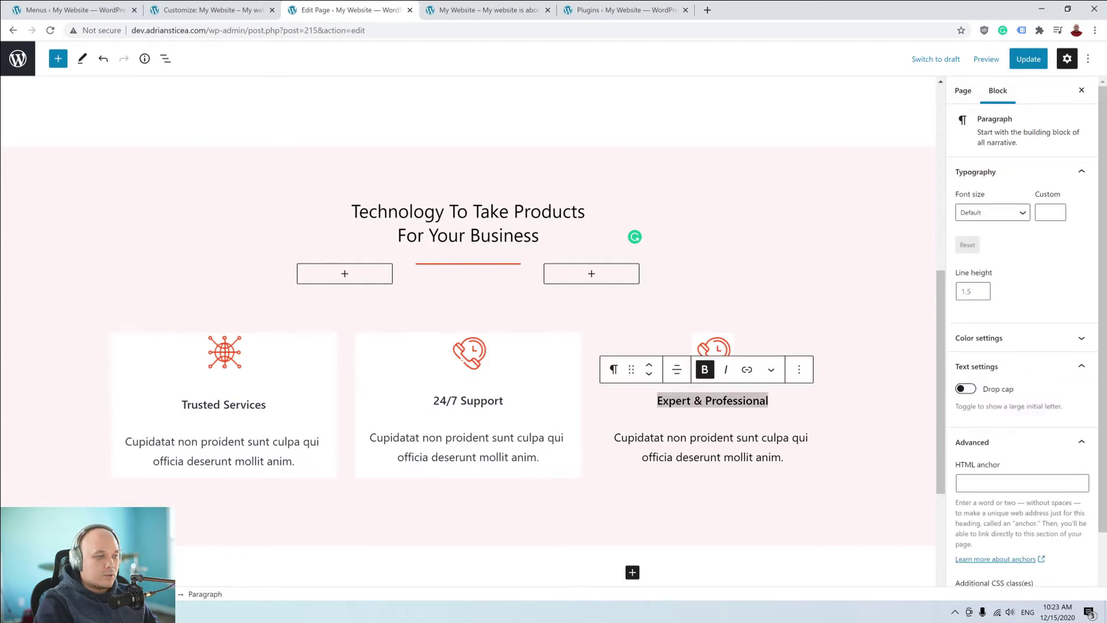
{"action": "left_click", "coordinate": [755, 339]}
{"action": "left_click", "coordinate": [972, 390]}
{"action": "right_click", "coordinate": [972, 390]}
{"action": "left_click", "coordinate": [1002, 479]}
Preview the page in a new tab, check the white backgrounds of the three service columns, and return to the editor.
{"action": "left_click", "coordinate": [984, 60]}
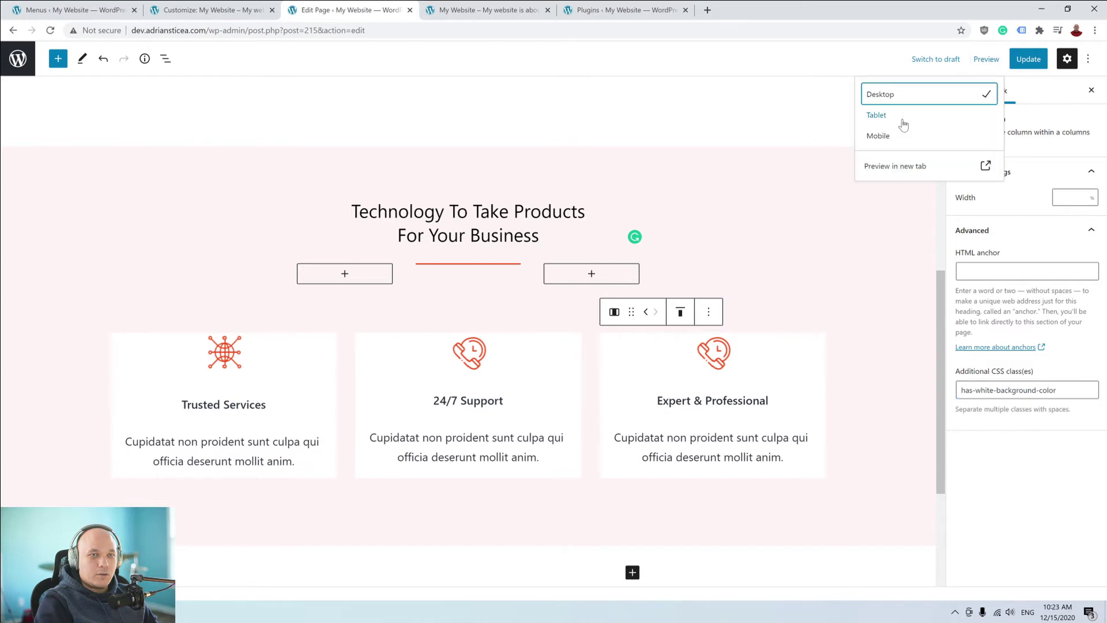
{"action": "left_click", "coordinate": [891, 167]}
{"action": "scroll", "coordinate": [788, 194], "scroll_direction": "down", "scroll_amount": 6}
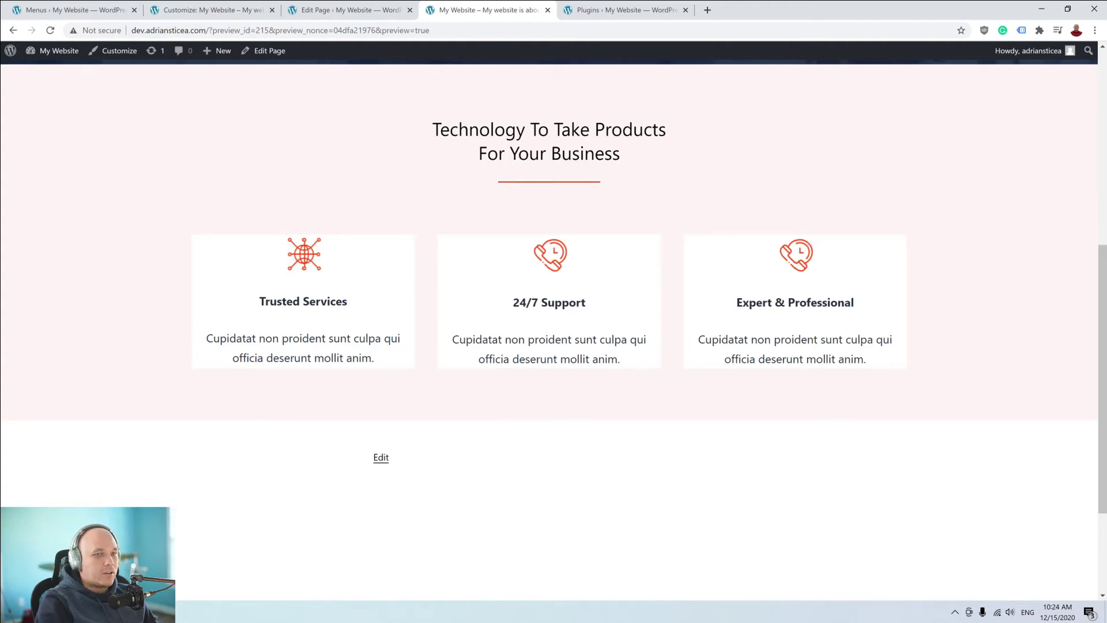
{"action": "left_click", "coordinate": [336, 11]}
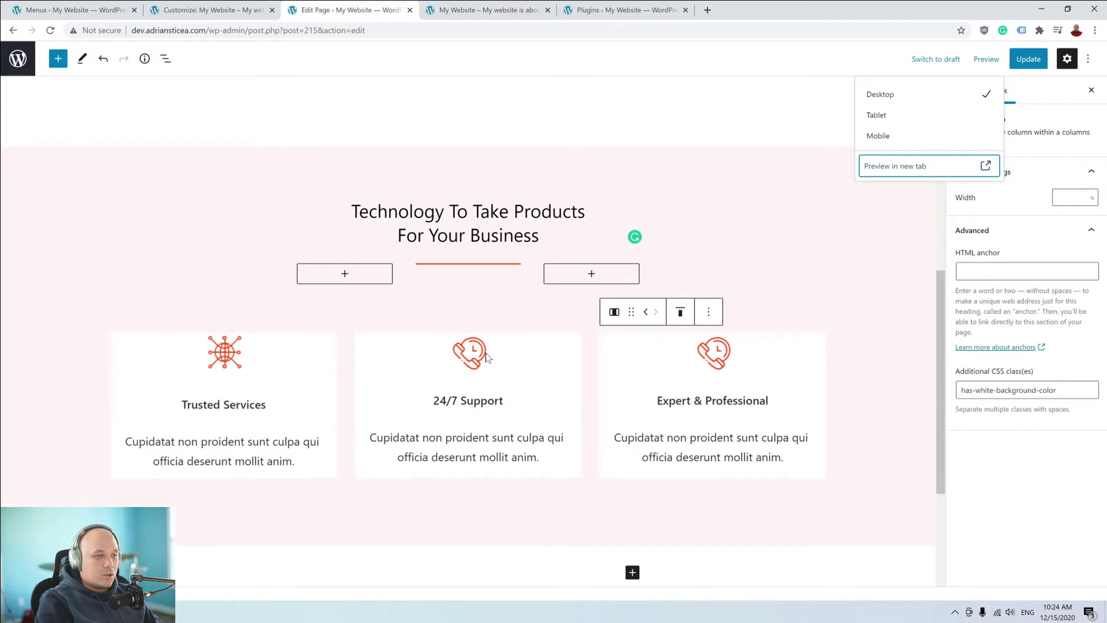
Insert a spacer 30 pixels high above the globe icon in the Trusted Services column.
{"action": "left_click", "coordinate": [226, 353]}
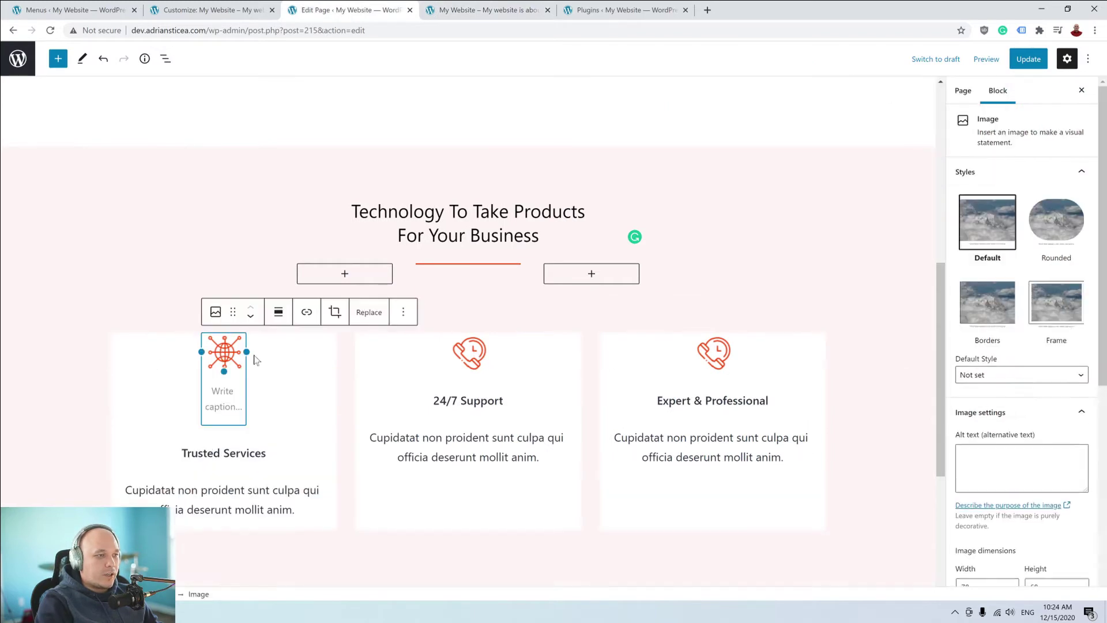
{"action": "left_click", "coordinate": [403, 312]}
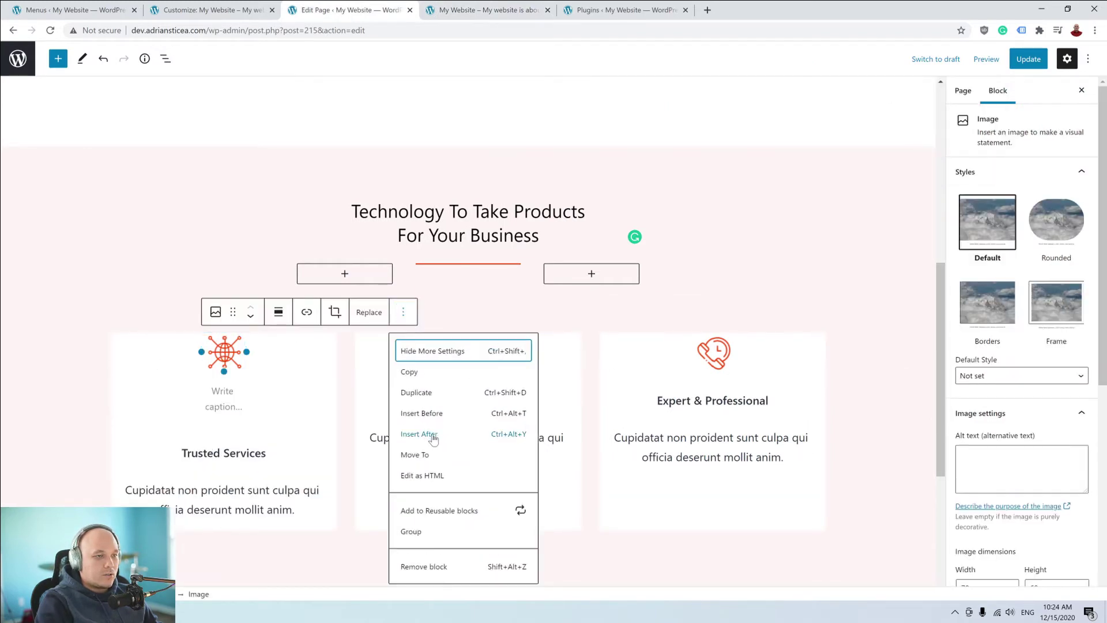
{"action": "left_click", "coordinate": [435, 417]}
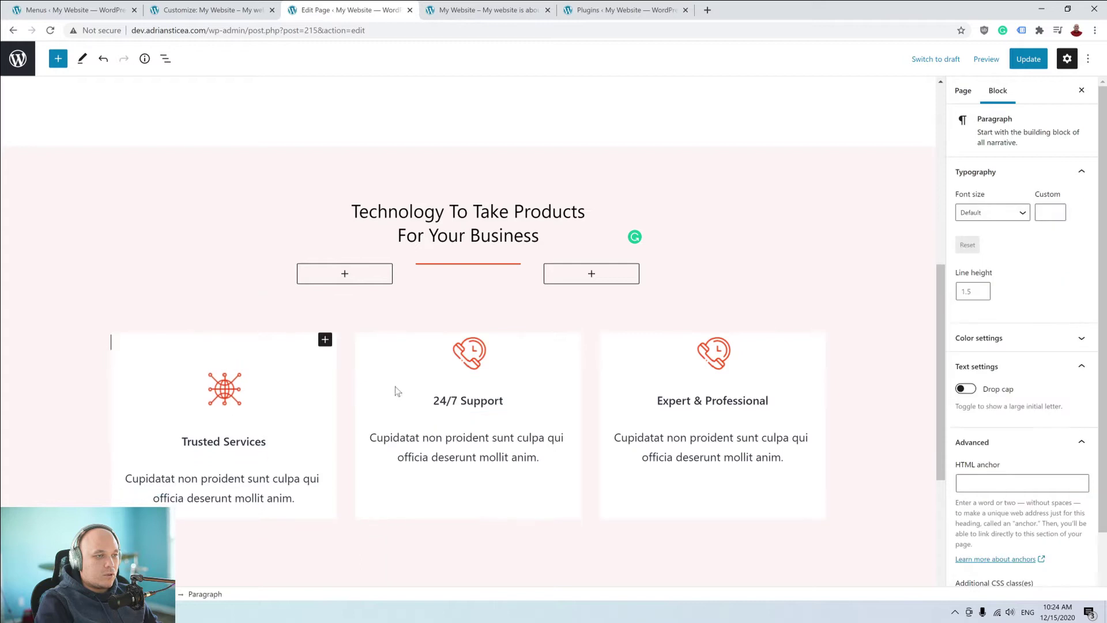
{"action": "left_click", "coordinate": [326, 342]}
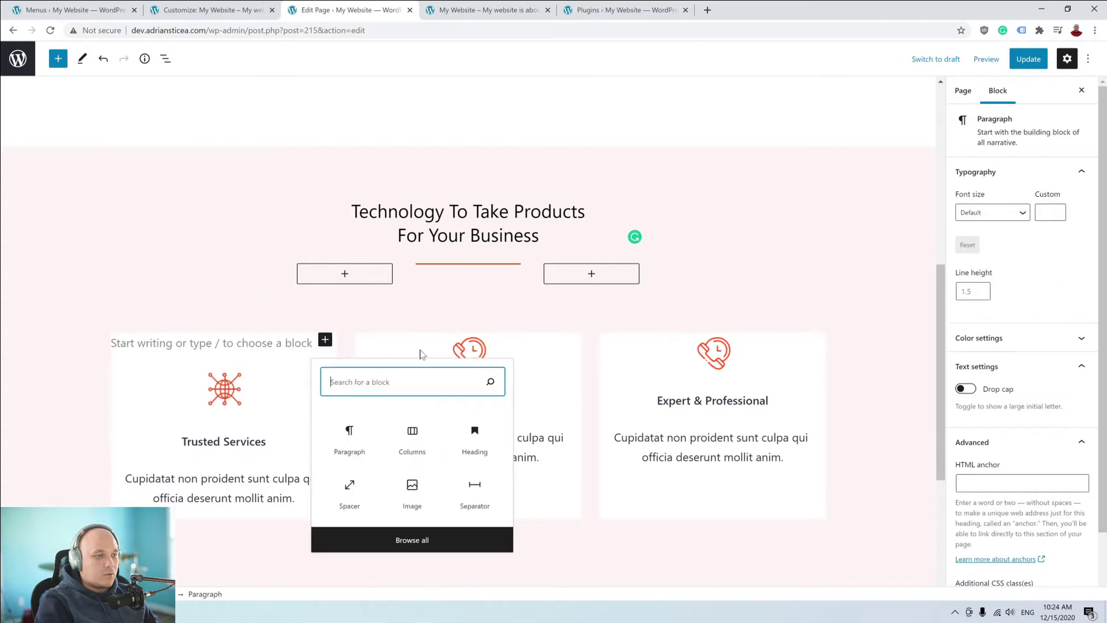
{"action": "left_click", "coordinate": [330, 498]}
{"action": "left_click_drag", "start_coordinate": [224, 390], "coordinate": [226, 345]}
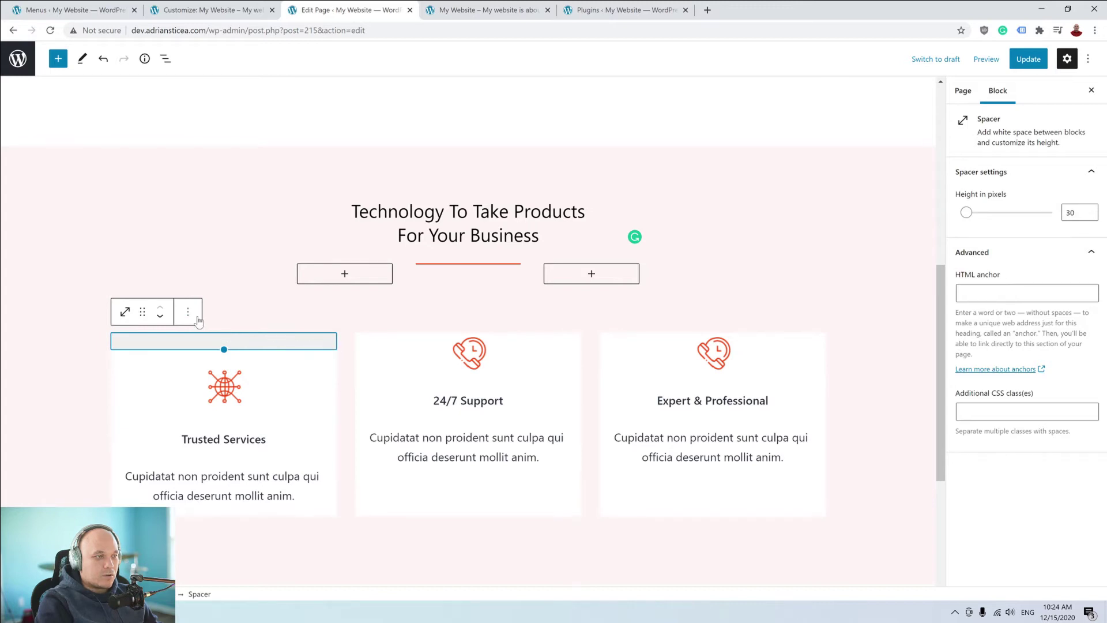
Duplicate the spacer above the globe icon and move the copy below the Trusted Services column's description text.
{"action": "left_click", "coordinate": [187, 312]}
{"action": "left_click", "coordinate": [235, 393]}
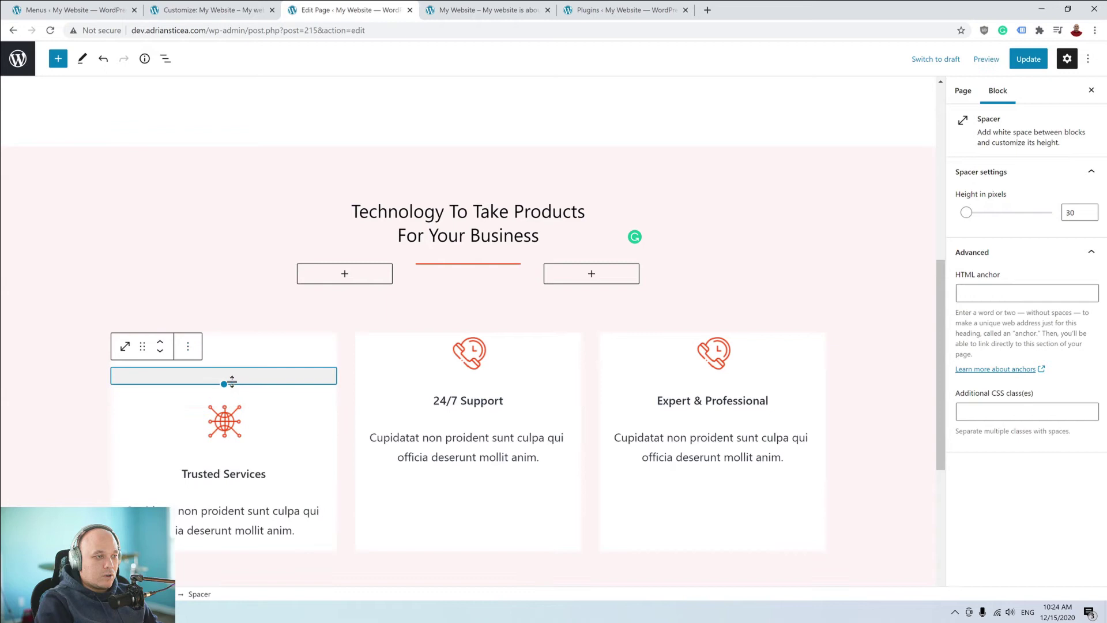
{"action": "left_click", "coordinate": [161, 352]}
{"action": "left_click", "coordinate": [161, 353]}
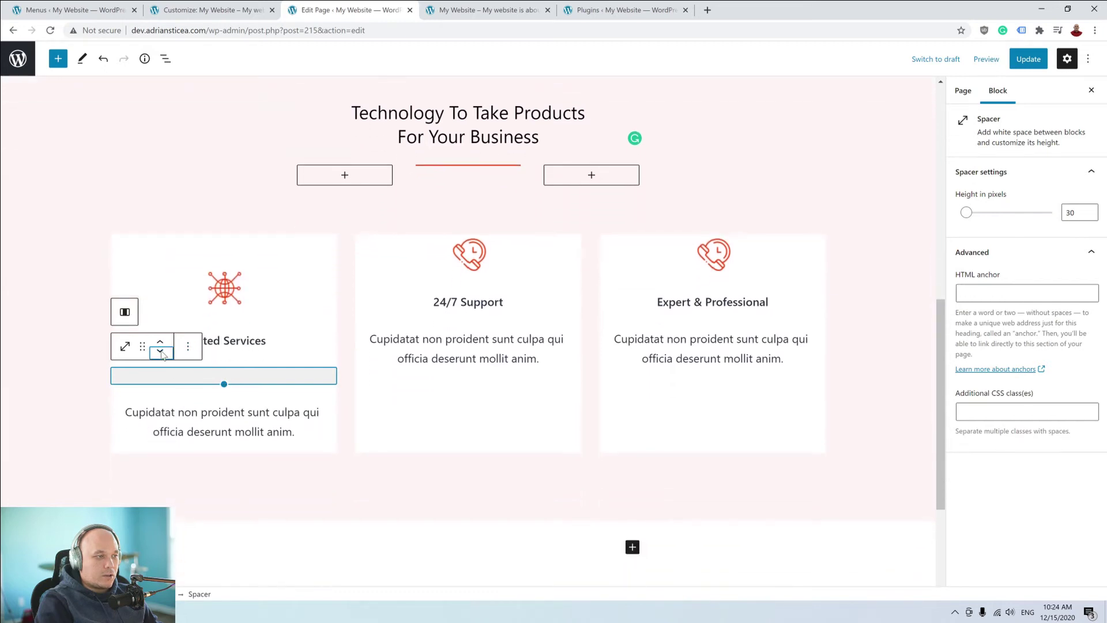
{"action": "left_click", "coordinate": [162, 353]}
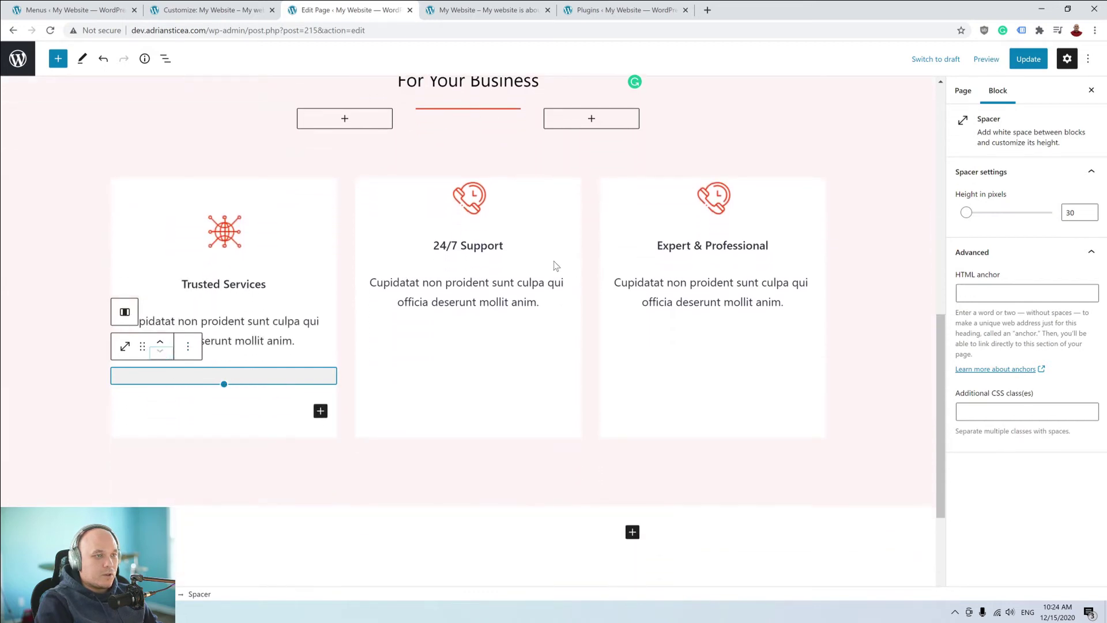
Duplicate the bottom spacer of the Trusted Services column and move the copy above the icon in the 24/7 Support column.
{"action": "left_click", "coordinate": [188, 349]}
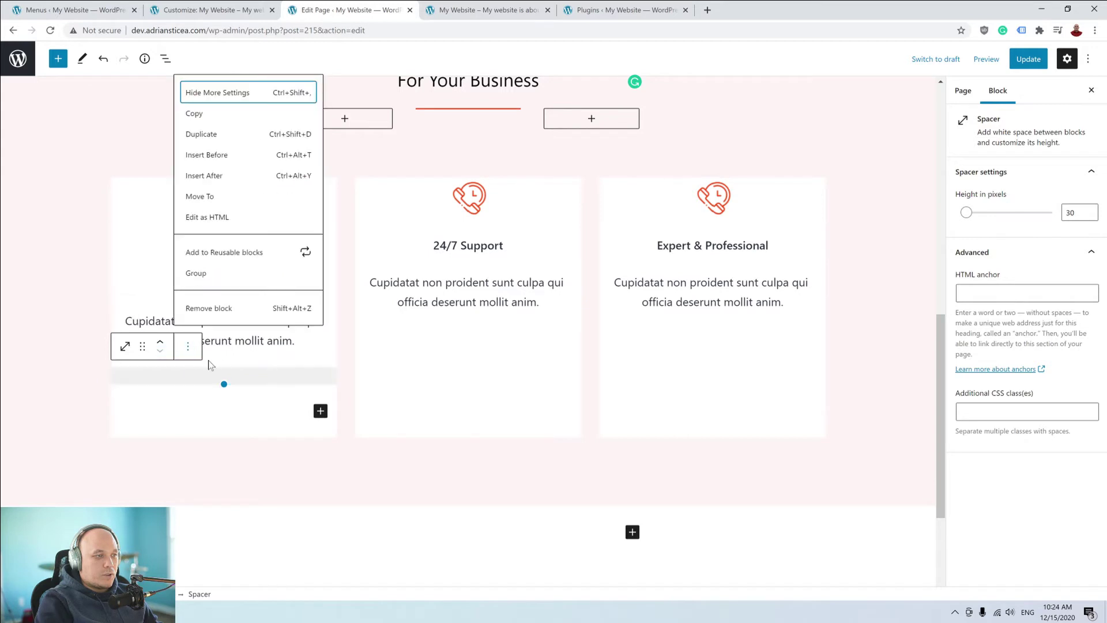
{"action": "left_click", "coordinate": [215, 137]}
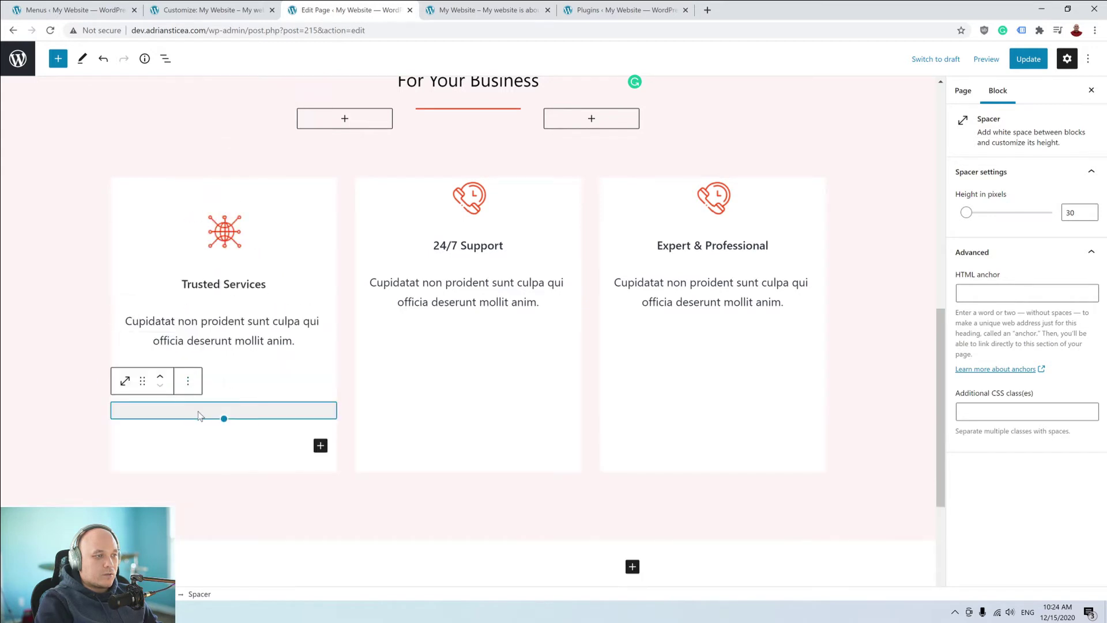
{"action": "left_click_drag", "start_coordinate": [145, 381], "coordinate": [470, 410]}
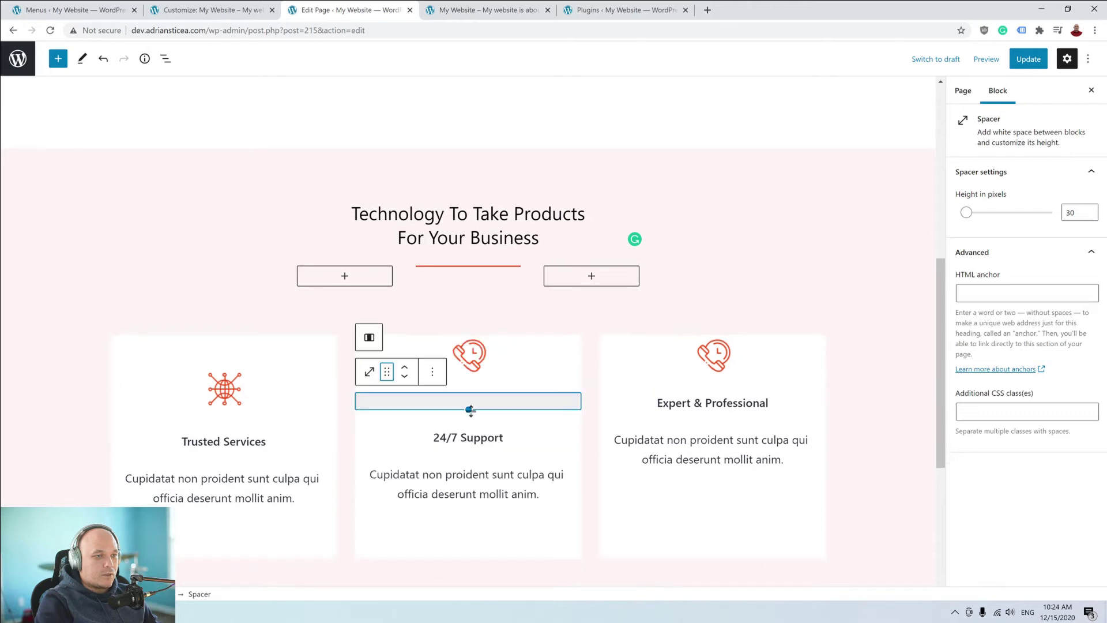
{"action": "left_click", "coordinate": [404, 367]}
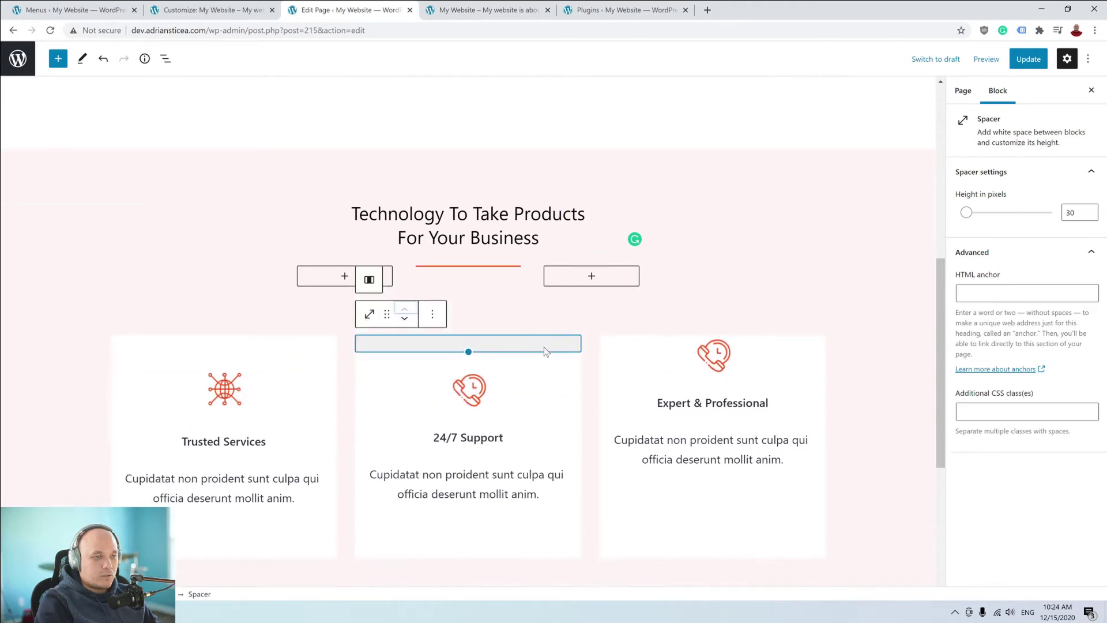
Duplicate the spacer above the 24/7 Support icon and move the copy below that column's description text.
{"action": "left_click", "coordinate": [433, 314]}
{"action": "left_click", "coordinate": [467, 392]}
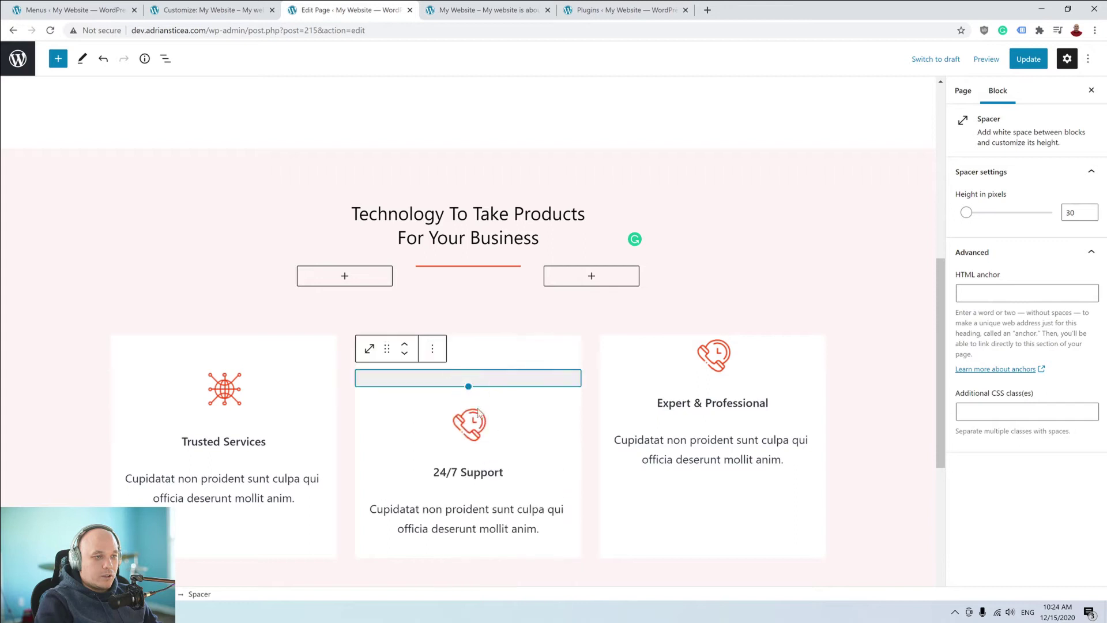
{"action": "left_click", "coordinate": [405, 354]}
{"action": "left_click", "coordinate": [406, 354]}
{"action": "left_click", "coordinate": [406, 354]}
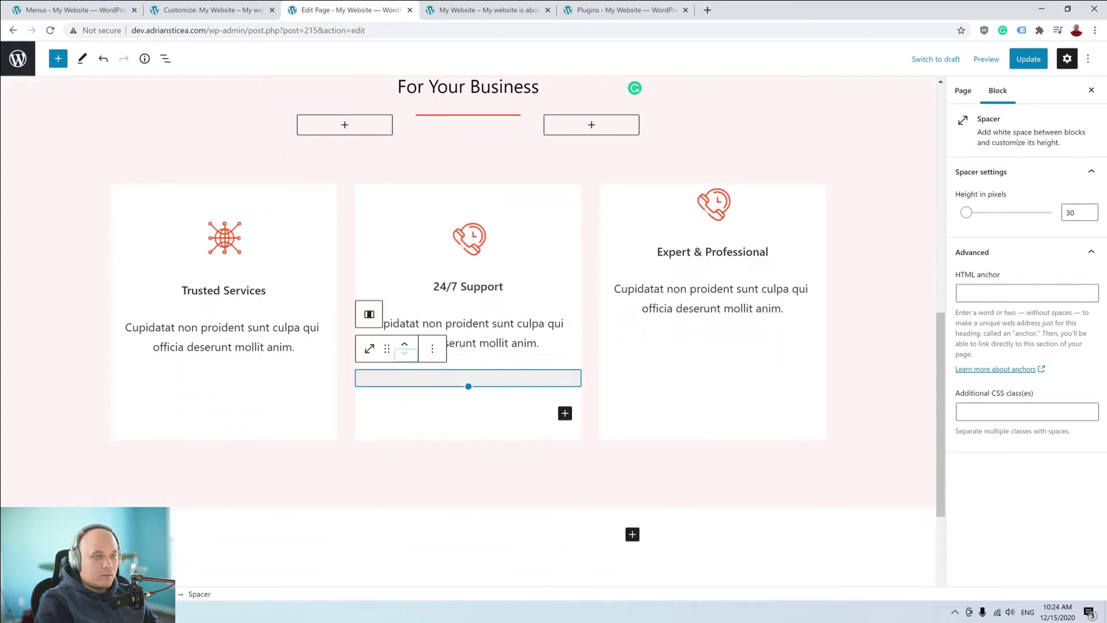
Duplicate the bottom spacer of the 24/7 Support column and move the copy above the icon in the Expert & Professional column.
{"action": "left_click", "coordinate": [433, 348]}
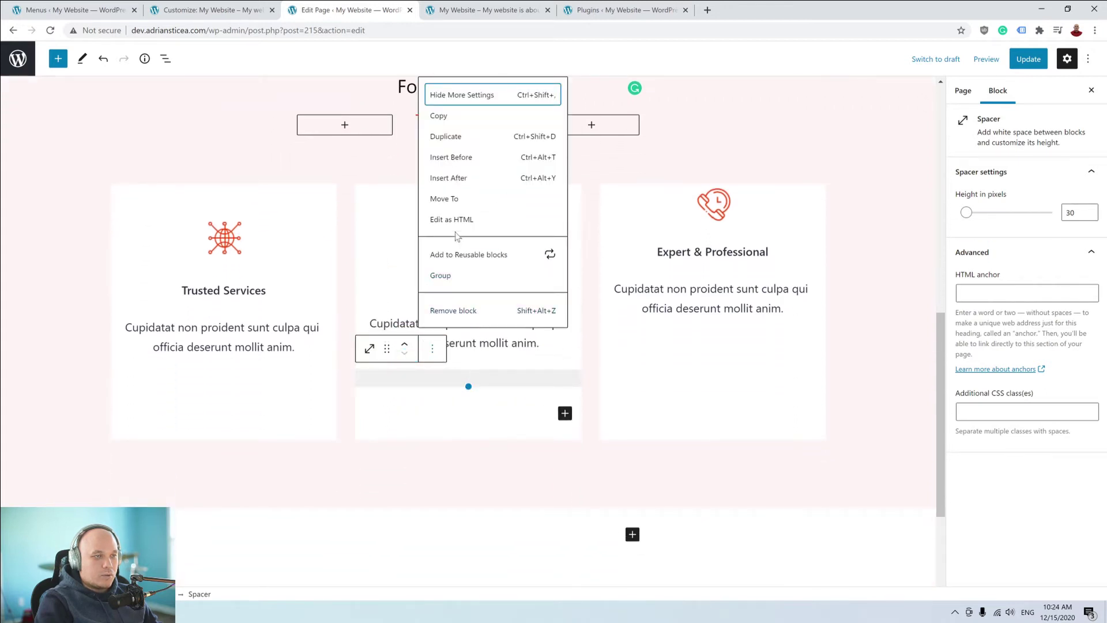
{"action": "left_click", "coordinate": [464, 136]}
{"action": "left_click_drag", "start_coordinate": [387, 383], "coordinate": [697, 378]}
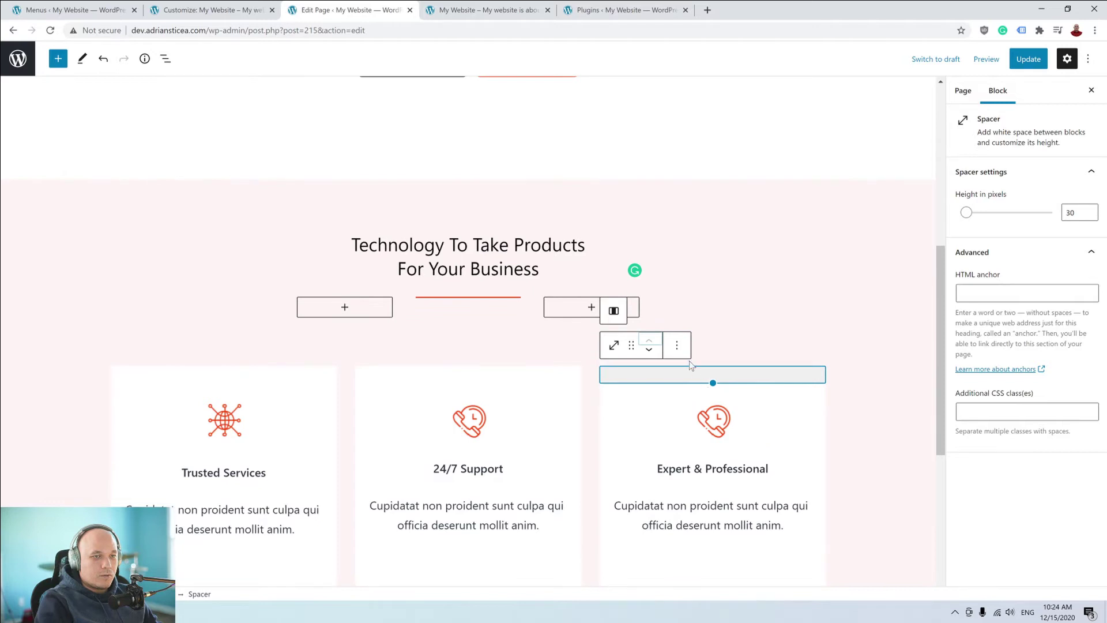
Duplicate the spacer above the Expert & Professional icon and move the copy below that column's description text.
{"action": "left_click", "coordinate": [677, 344]}
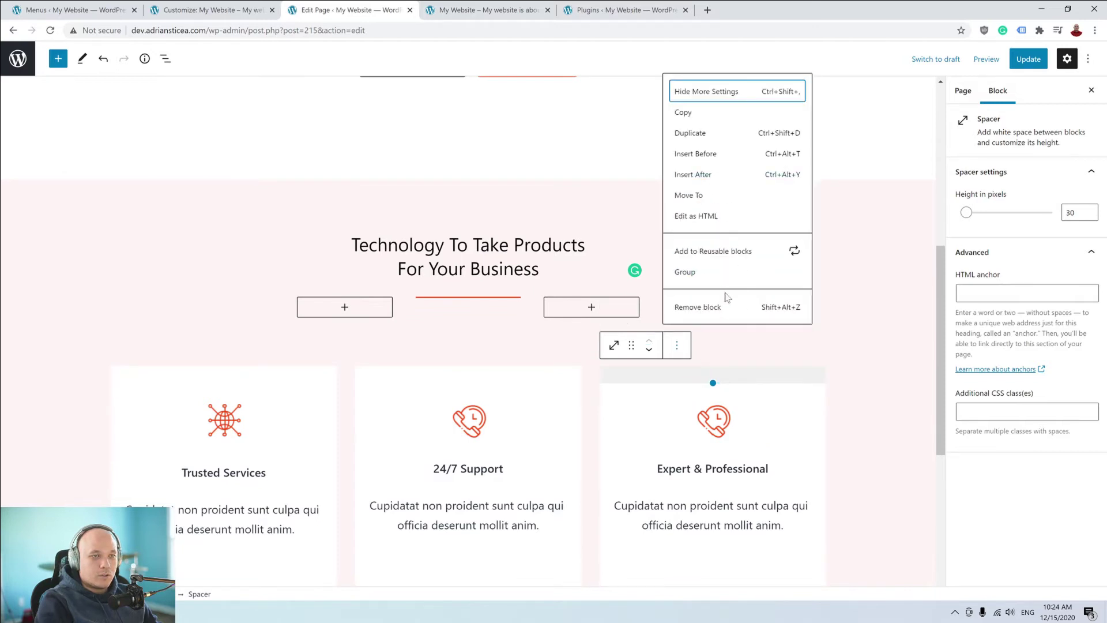
{"action": "left_click", "coordinate": [712, 136]}
{"action": "scroll", "coordinate": [698, 374], "scroll_direction": "down", "scroll_amount": 1}
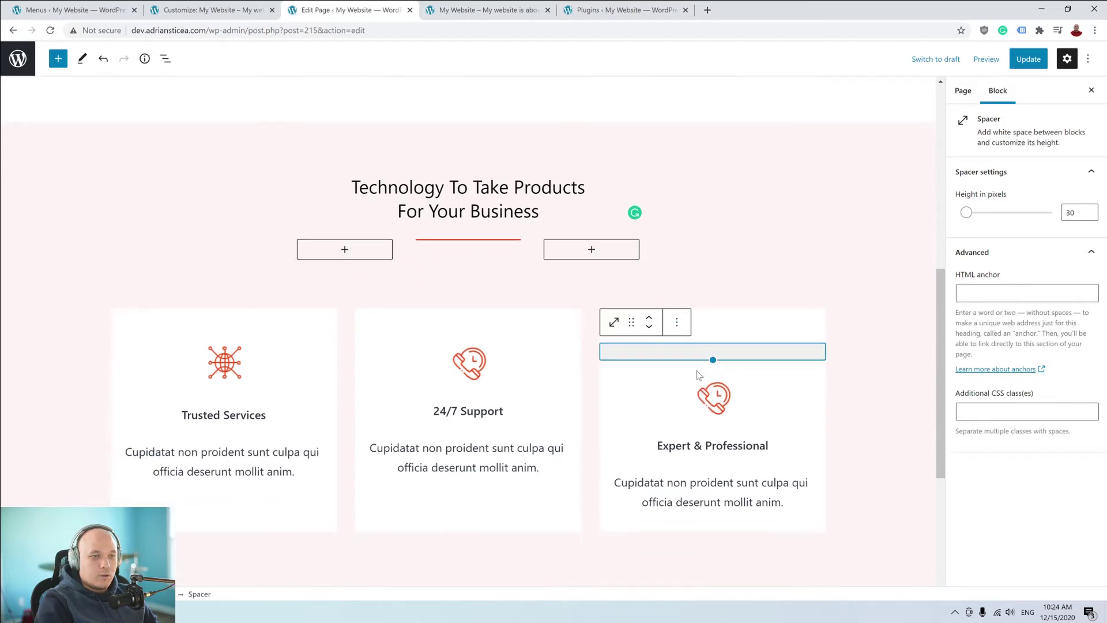
{"action": "left_click", "coordinate": [650, 331]}
{"action": "left_click", "coordinate": [649, 327]}
{"action": "left_click", "coordinate": [649, 327]}
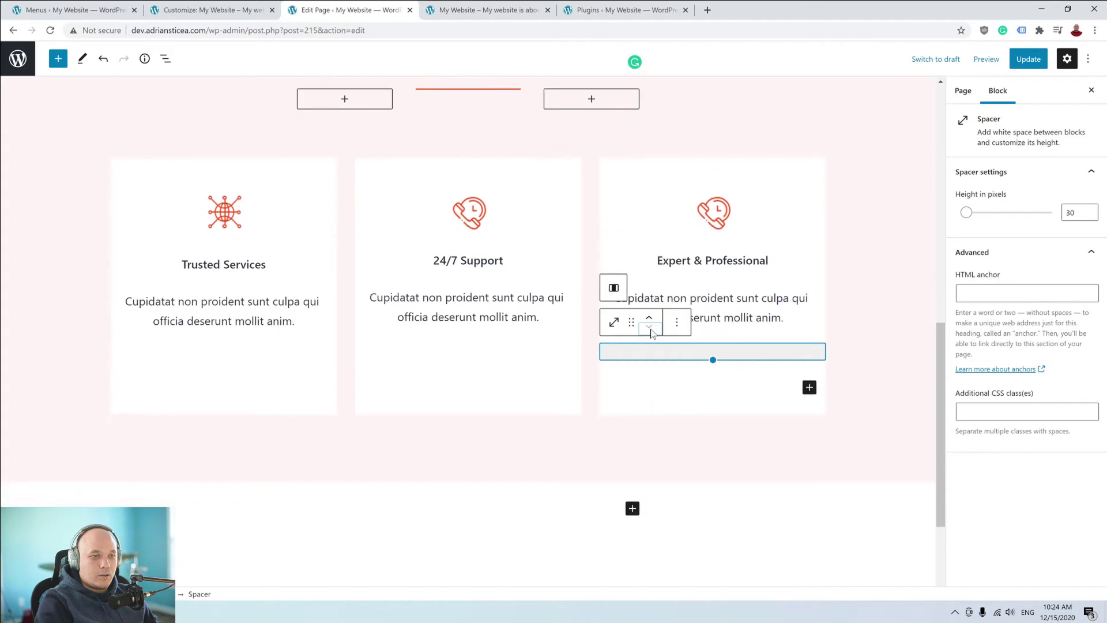
Preview the page in a new tab, check the spacing inside the three white service cards, and return to the editor.
{"action": "left_click", "coordinate": [986, 59]}
{"action": "left_click", "coordinate": [907, 167]}
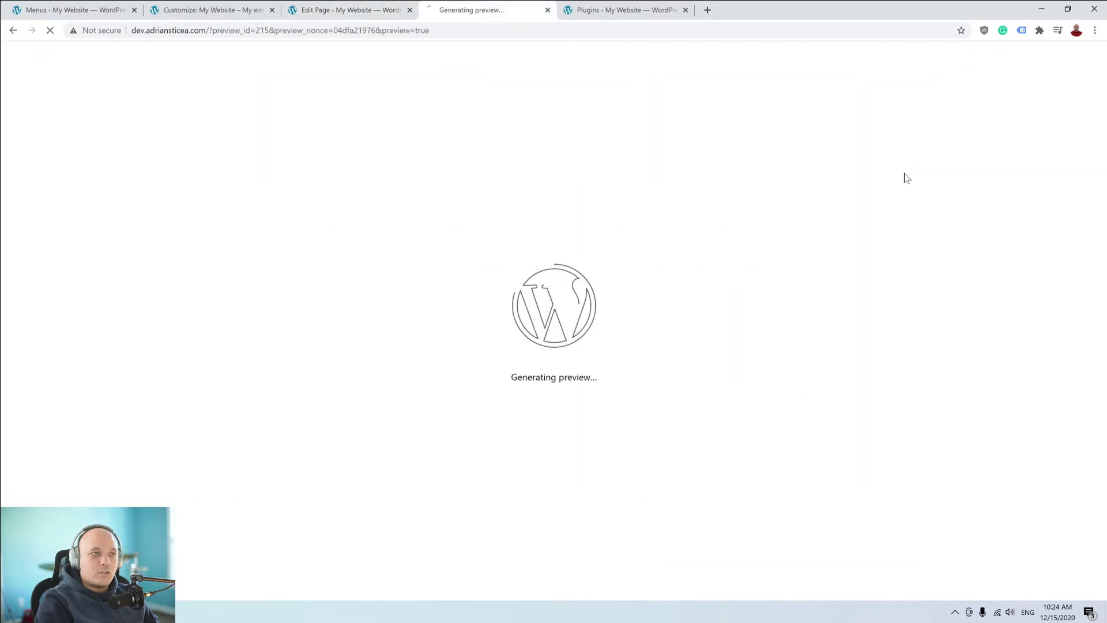
{"action": "scroll", "coordinate": [874, 261], "scroll_direction": "down", "scroll_amount": 8}
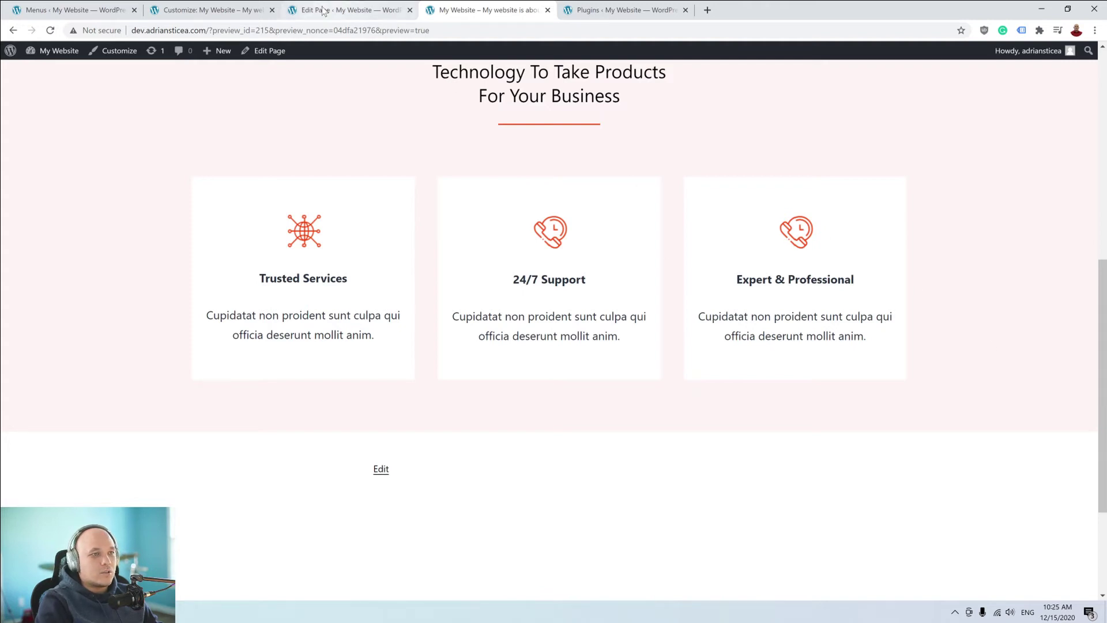
{"action": "key", "text": "ctrl+shift+Tab"}
Replace the phone icon above Expert & Professional with the media library icon of a bespectacled person with a code symbol.
{"action": "left_click", "coordinate": [719, 220]}
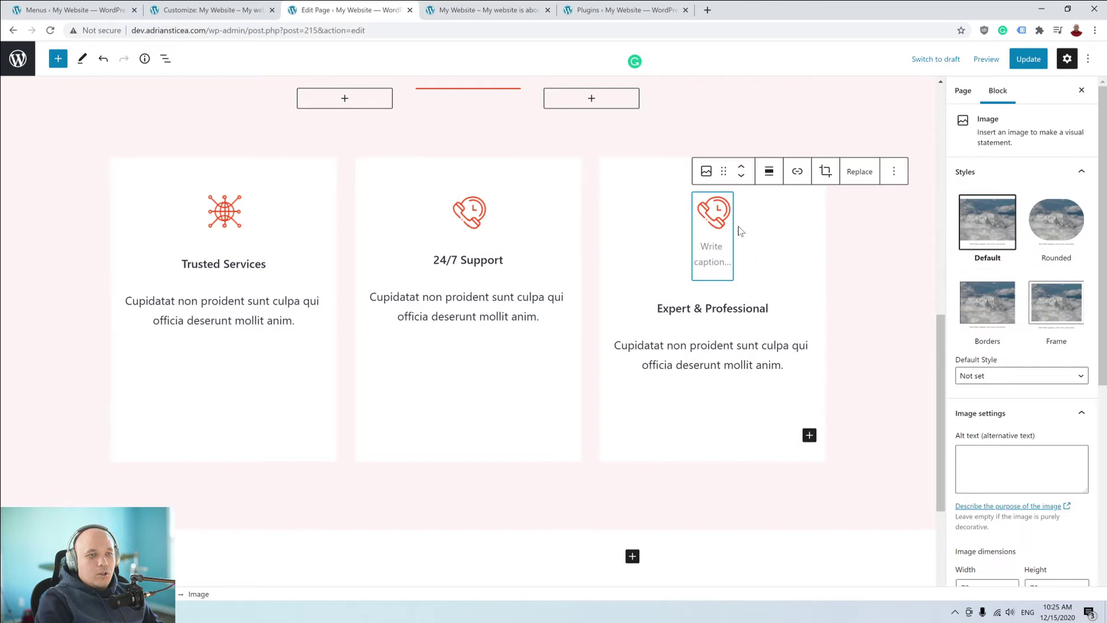
{"action": "left_click", "coordinate": [859, 172]}
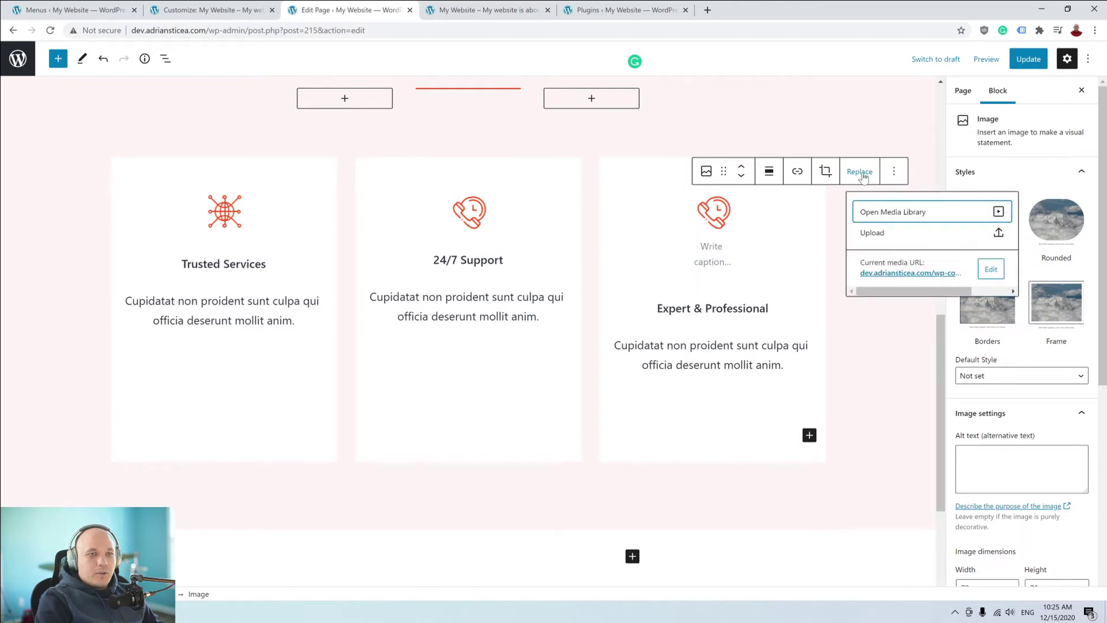
{"action": "left_click", "coordinate": [898, 217]}
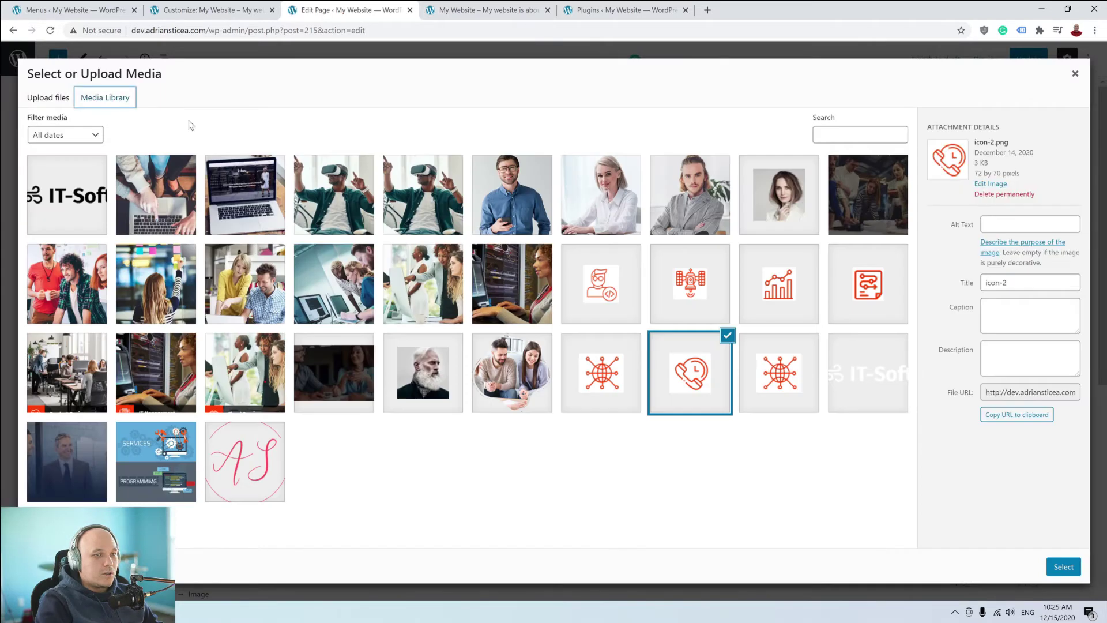
{"action": "left_click", "coordinate": [601, 283]}
{"action": "left_click", "coordinate": [1060, 571]}
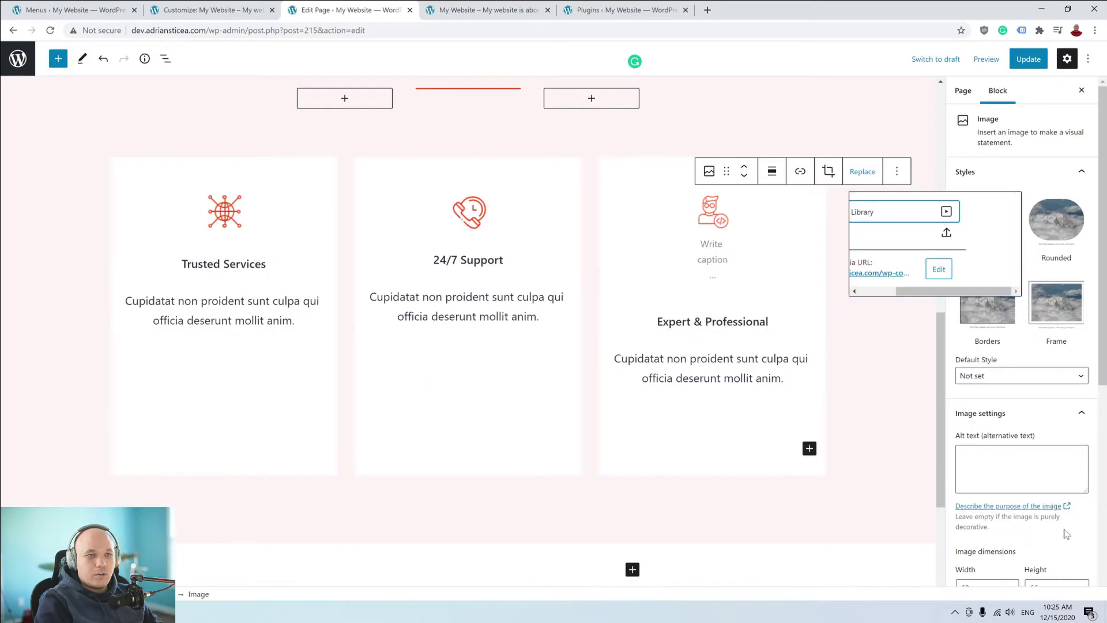
Preview the page in a new tab, check the icons in the three service cards, and return to the editor.
{"action": "left_click", "coordinate": [987, 59]}
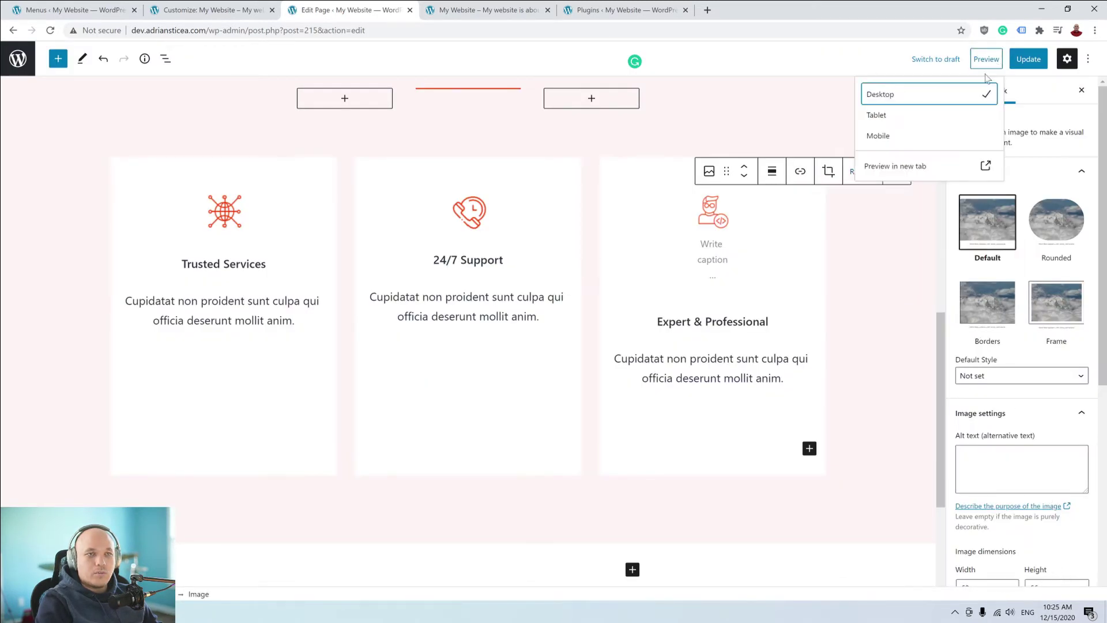
{"action": "left_click", "coordinate": [907, 165]}
{"action": "scroll", "coordinate": [664, 365], "scroll_direction": "down", "scroll_amount": 7}
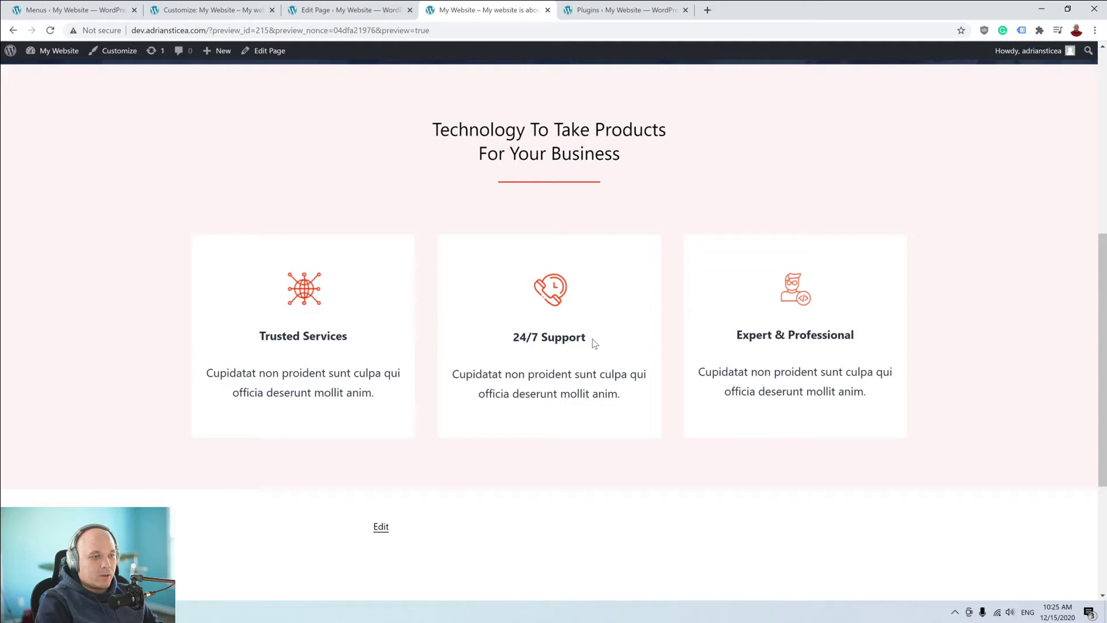
{"action": "left_click", "coordinate": [347, 7]}
Add a full-width Group block below the service cards section and give it light purple as text color.
{"action": "scroll", "coordinate": [586, 283], "scroll_direction": "down", "scroll_amount": 4}
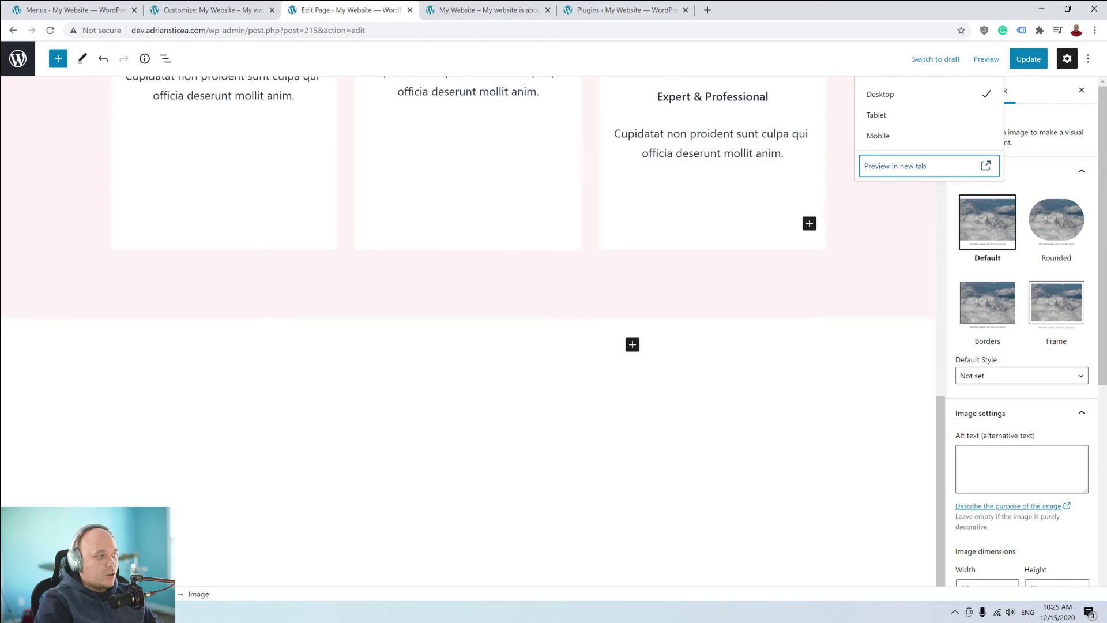
{"action": "left_click", "coordinate": [645, 333]}
{"action": "left_click", "coordinate": [370, 292]}
{"action": "left_click", "coordinate": [410, 350]}
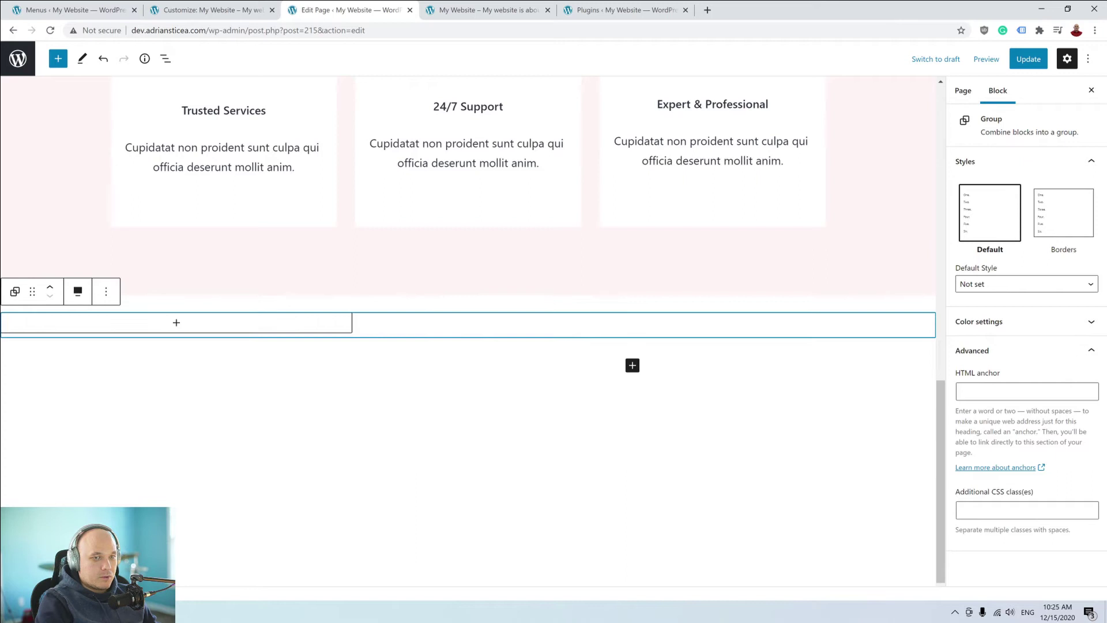
{"action": "left_click", "coordinate": [1021, 321]}
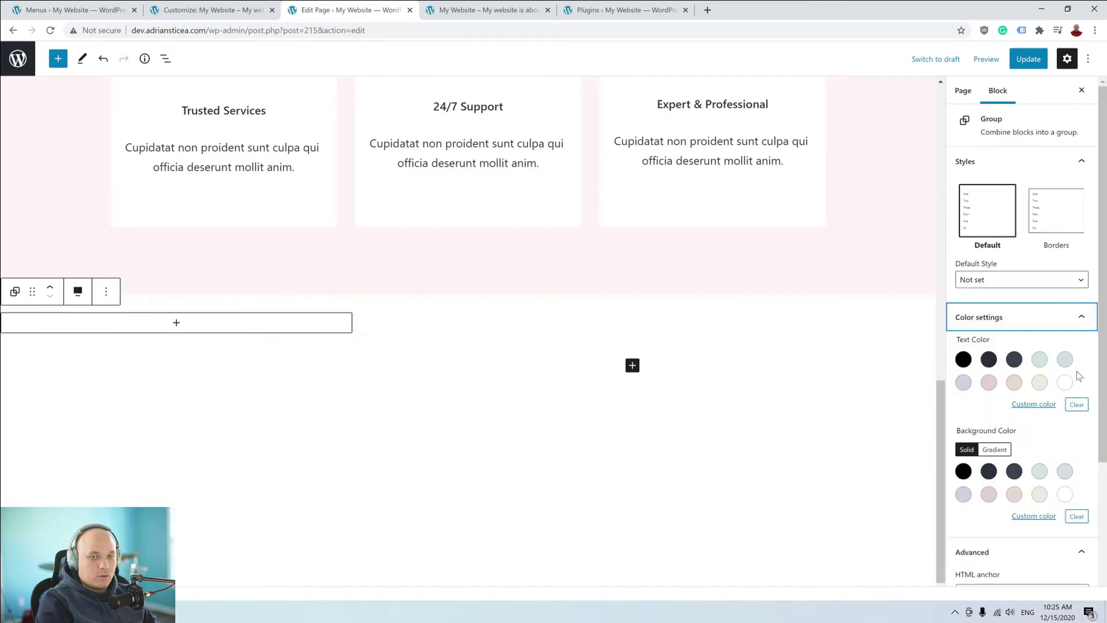
{"action": "left_click", "coordinate": [963, 384]}
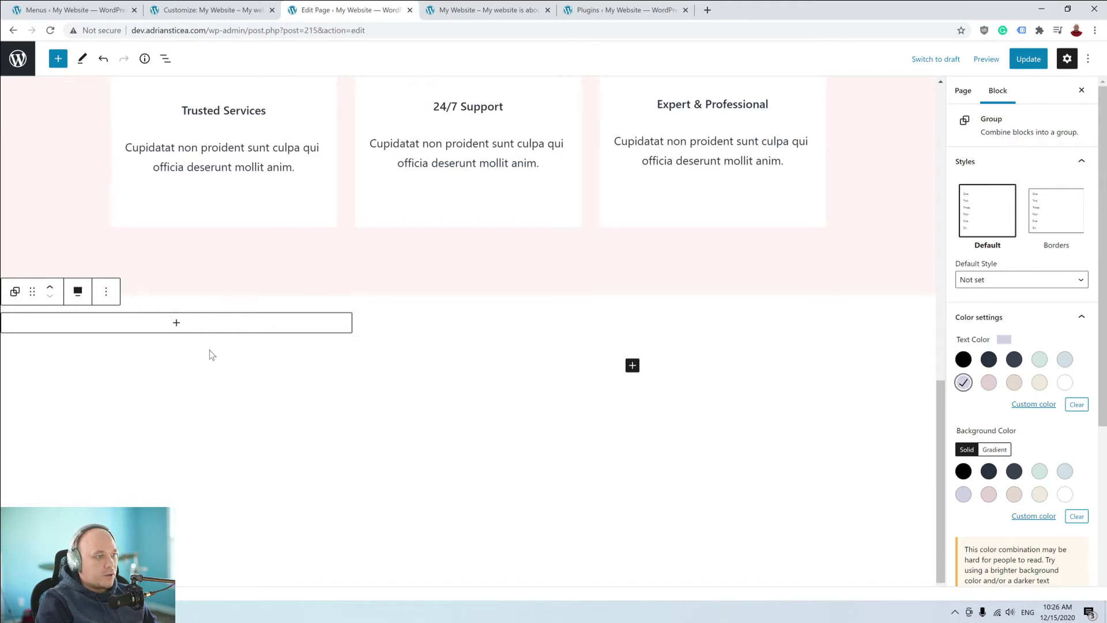
Insert a Columns block with two equal columns inside the new group and align it to wide width.
{"action": "left_click", "coordinate": [176, 322]}
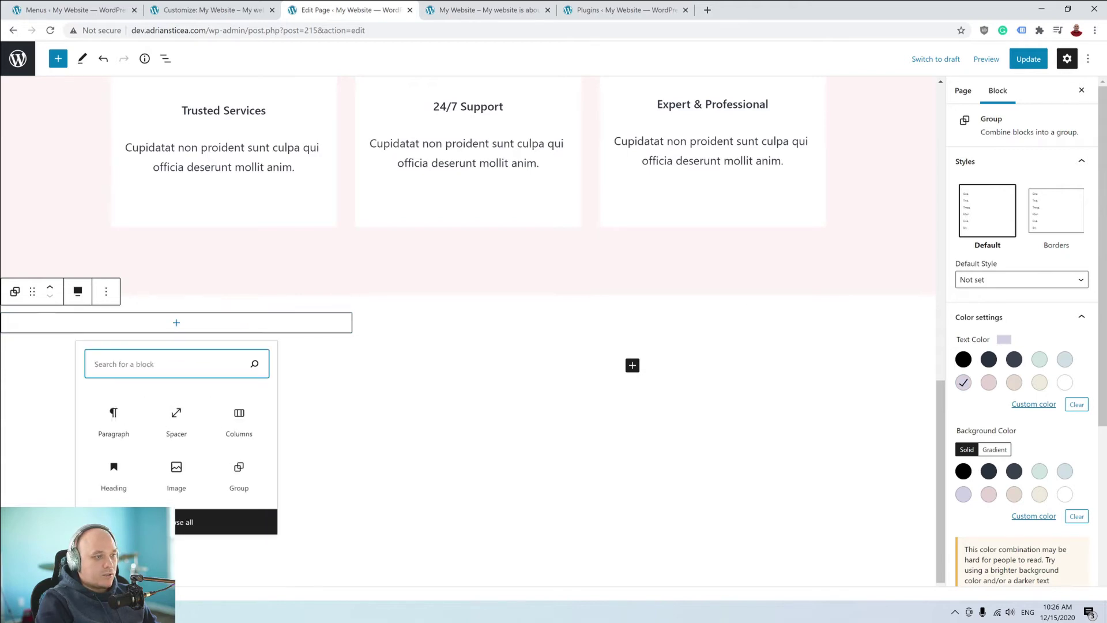
{"action": "left_click", "coordinate": [239, 421]}
{"action": "left_click", "coordinate": [366, 399]}
{"action": "mouse_move", "coordinate": [345, 291]}
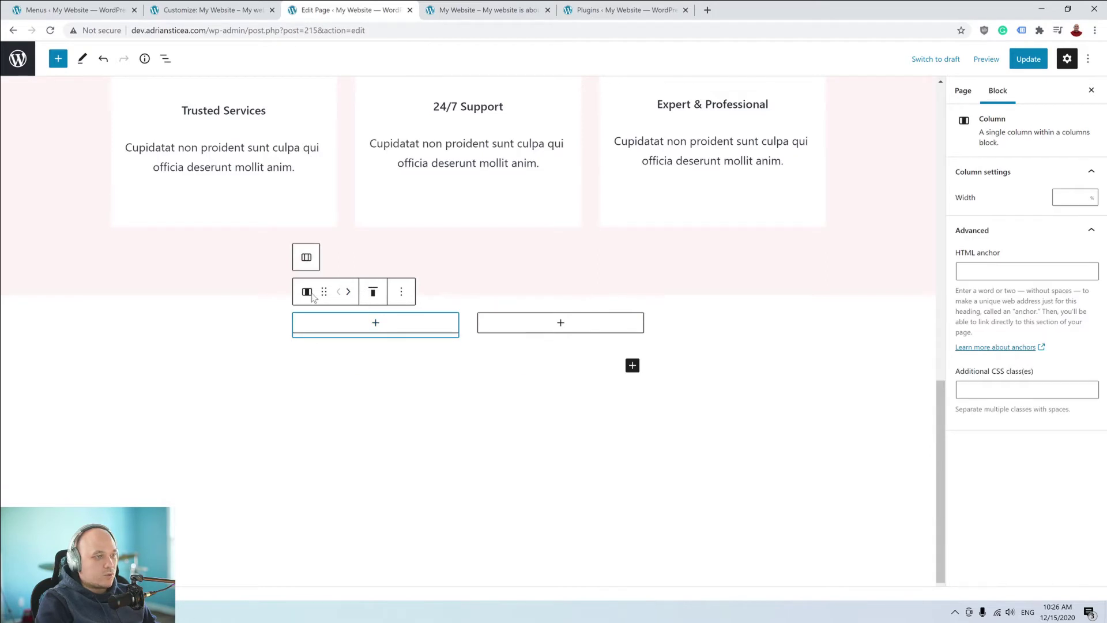
{"action": "left_click", "coordinate": [306, 256]}
{"action": "left_click", "coordinate": [370, 292]}
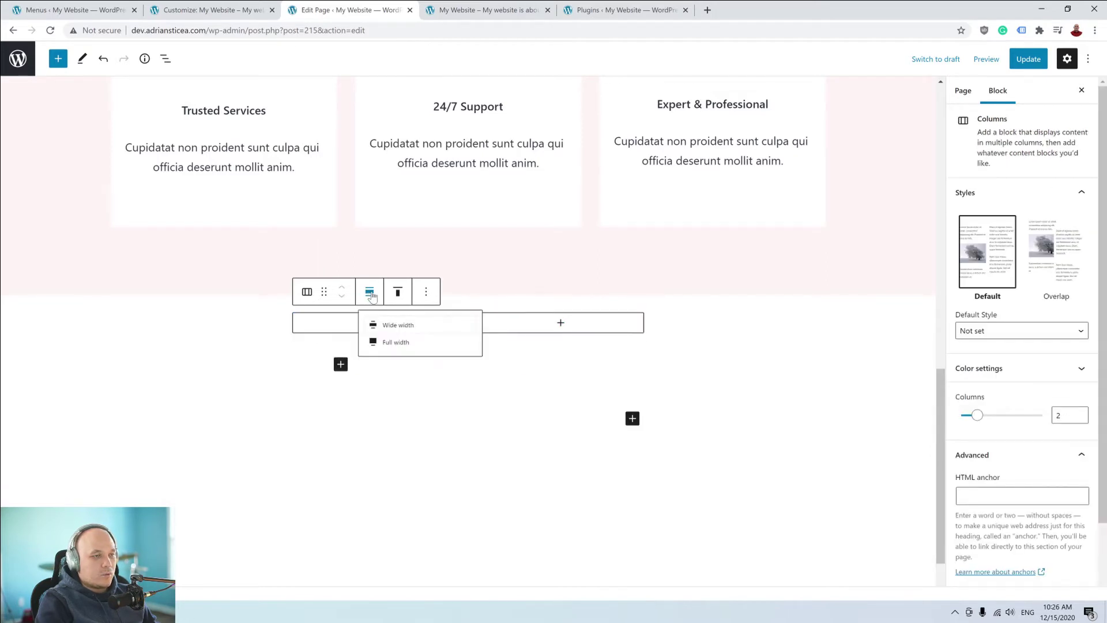
{"action": "left_click", "coordinate": [417, 337]}
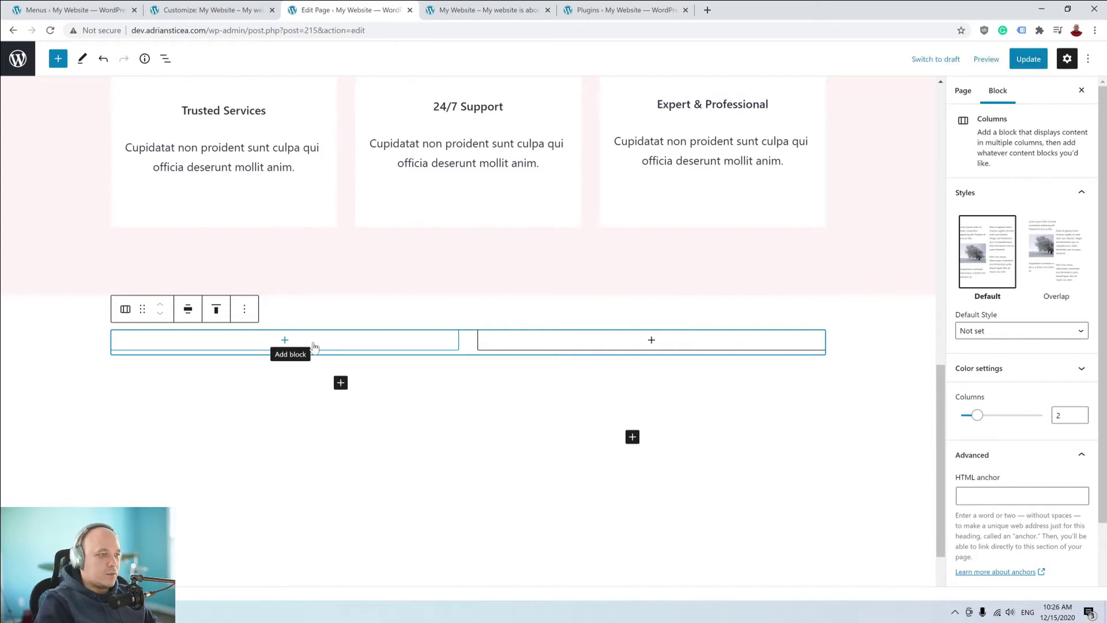
Set the new group's text color to black and its solid background color to light purple.
{"action": "left_click", "coordinate": [285, 341]}
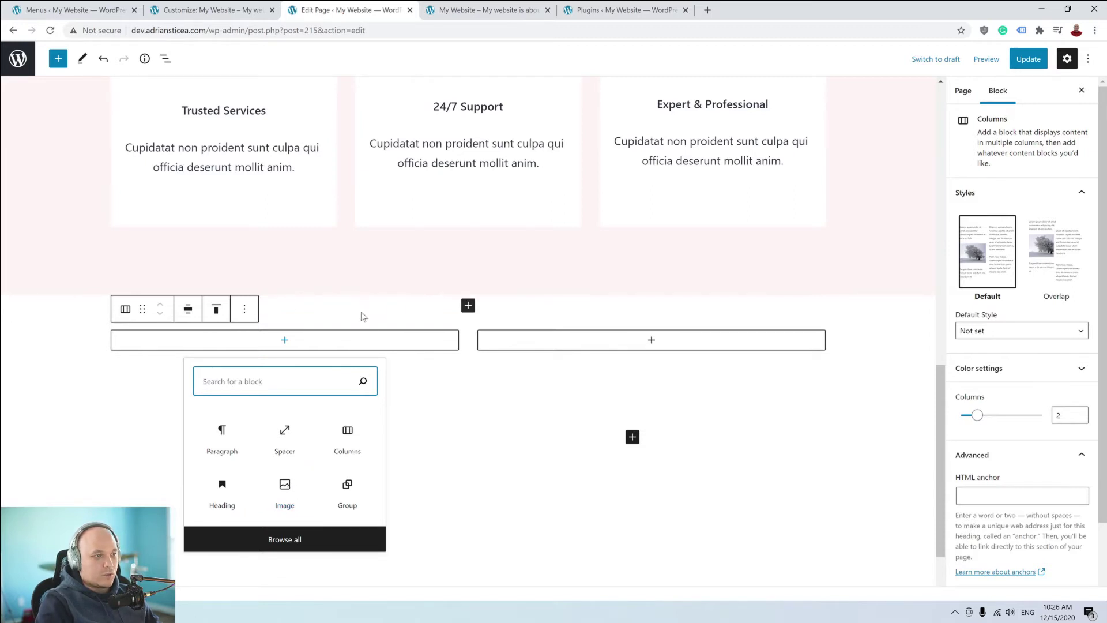
{"action": "left_click", "coordinate": [369, 327]}
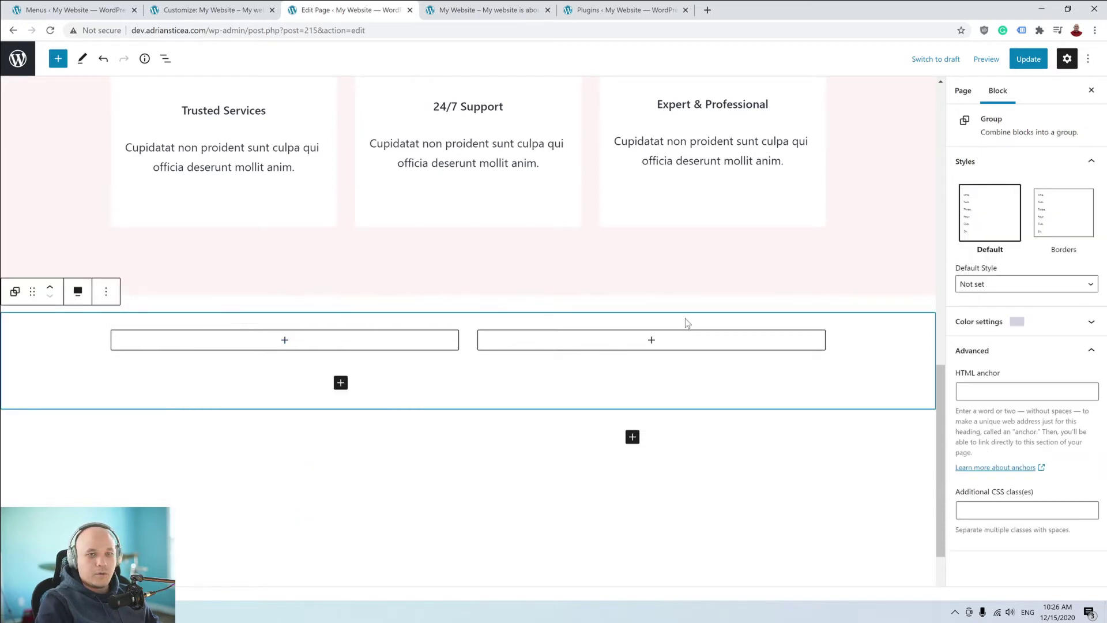
{"action": "left_click", "coordinate": [998, 320]}
{"action": "left_click", "coordinate": [964, 344]}
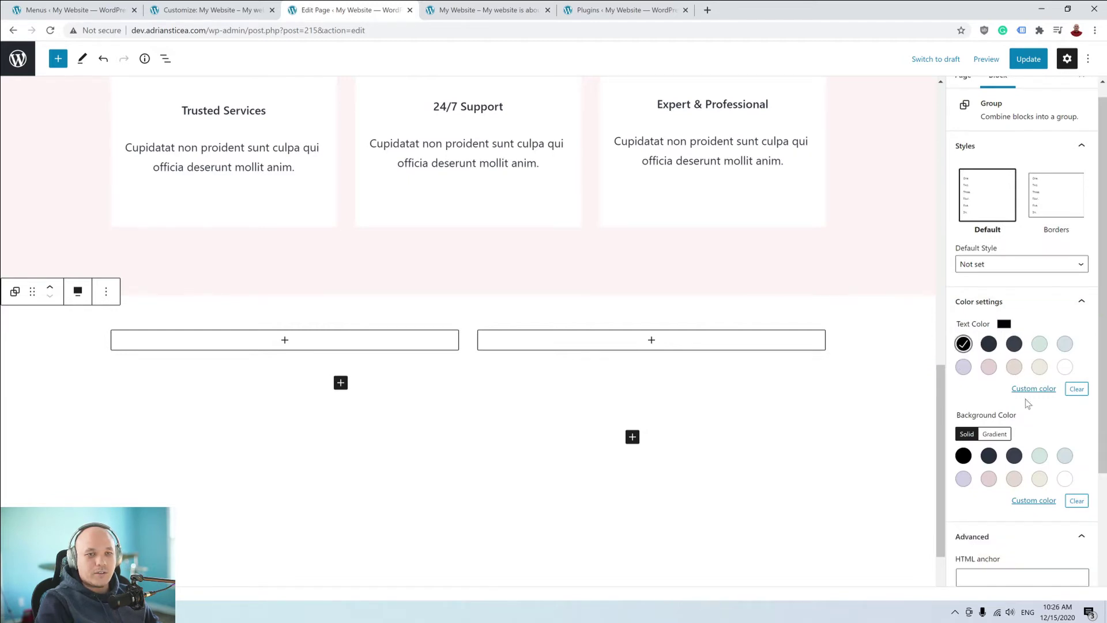
{"action": "left_click", "coordinate": [964, 479]}
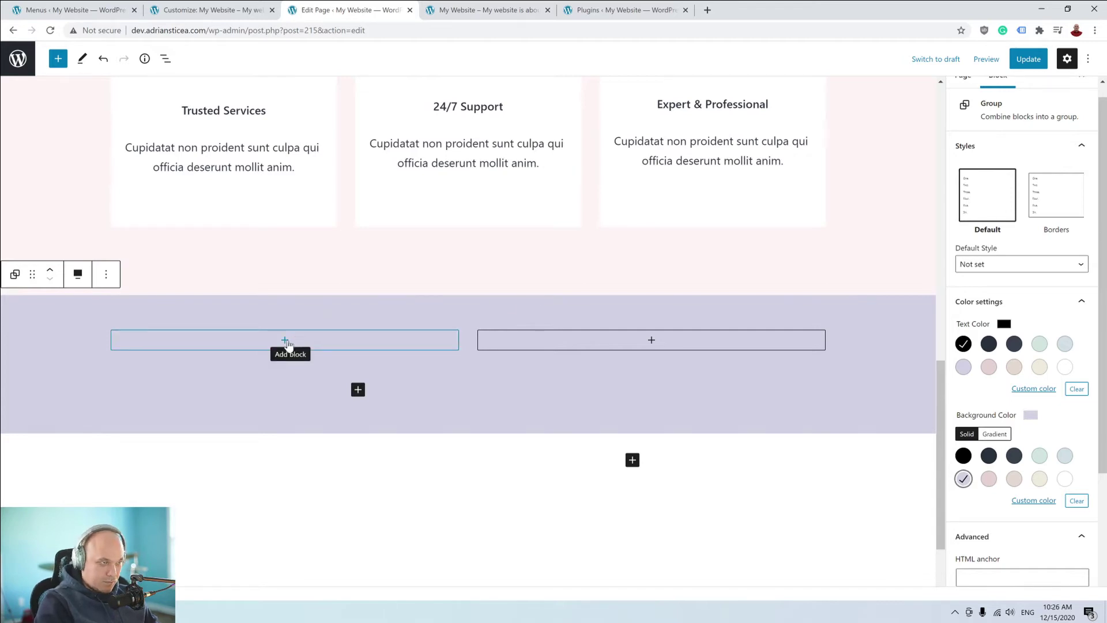
Insert the media library image about-768x764-1.png, showing the smiling couple, into the first column of the purple group.
{"action": "left_click", "coordinate": [286, 342]}
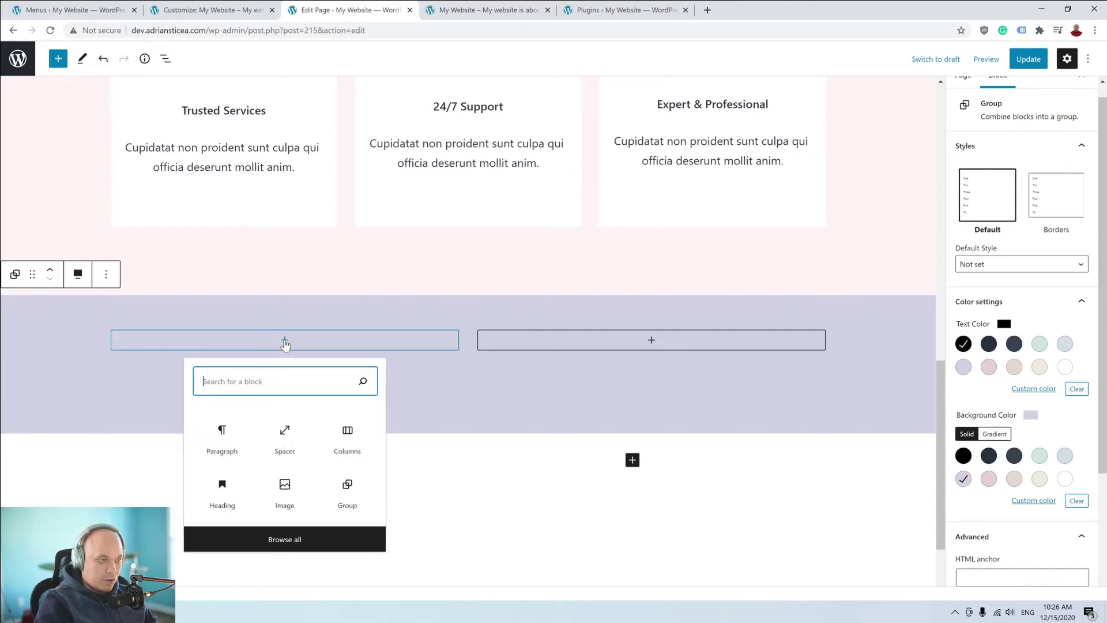
{"action": "left_click", "coordinate": [297, 493]}
{"action": "left_click", "coordinate": [194, 411]}
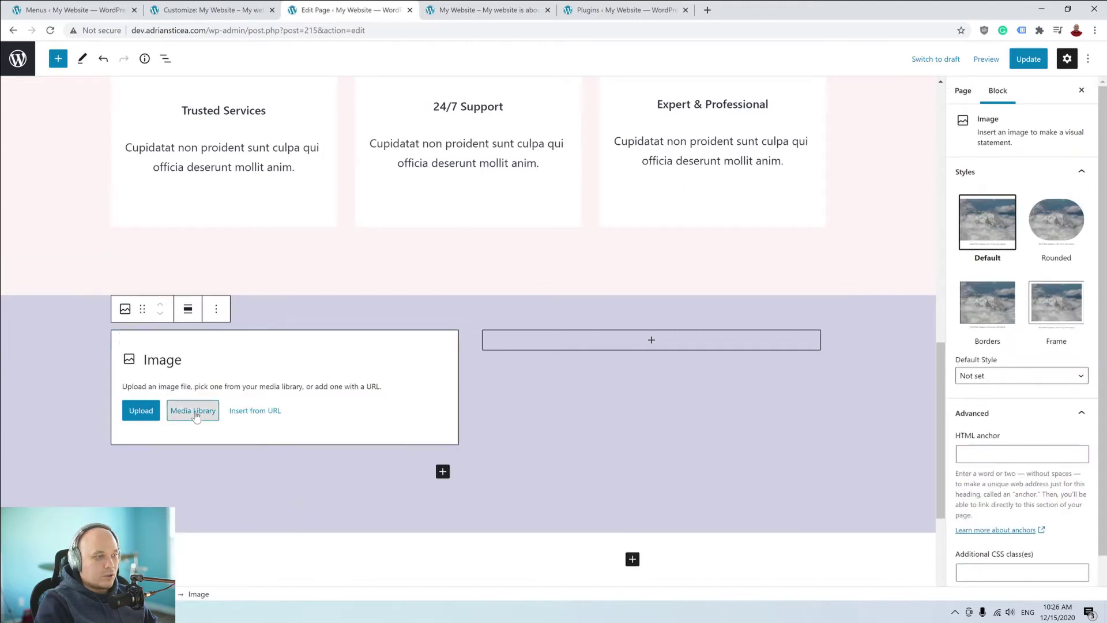
{"action": "left_click", "coordinate": [98, 96]}
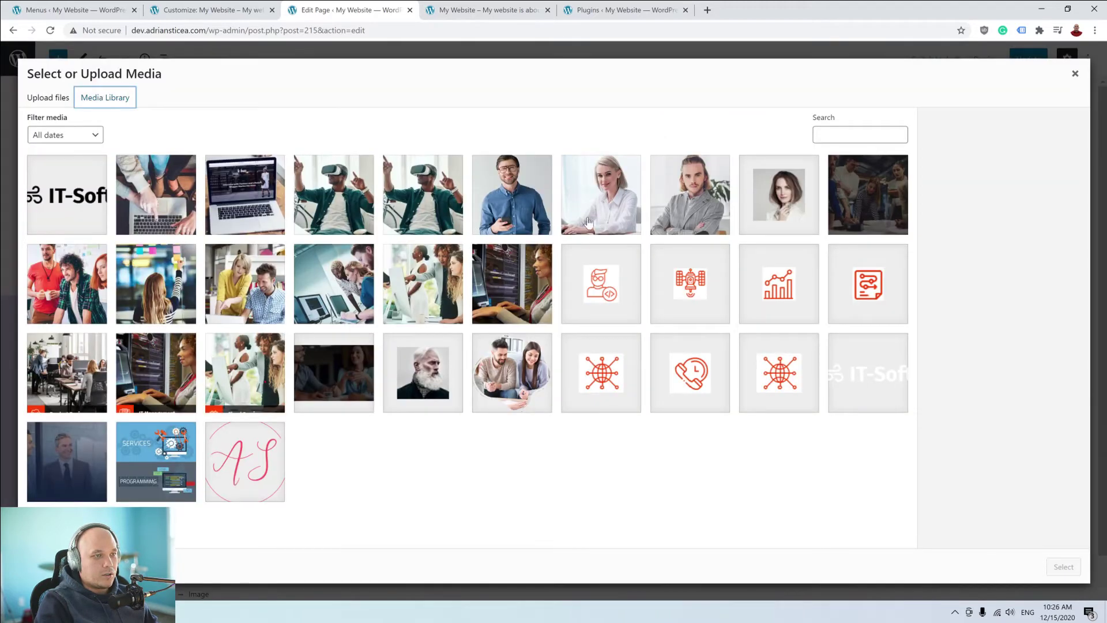
{"action": "left_click", "coordinate": [521, 364]}
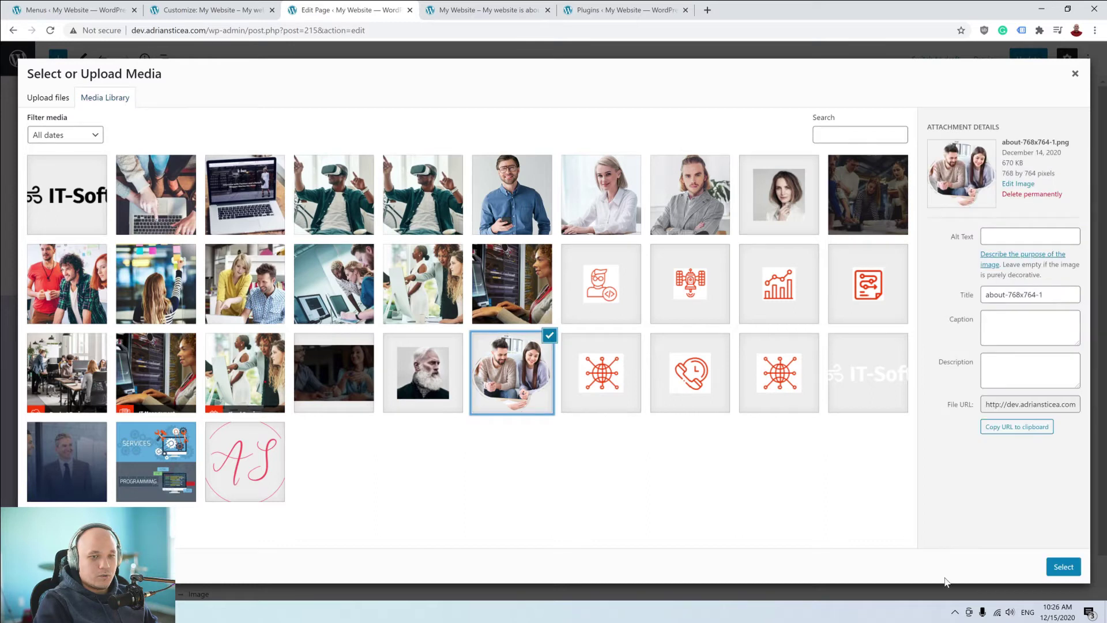
{"action": "left_click", "coordinate": [1047, 566]}
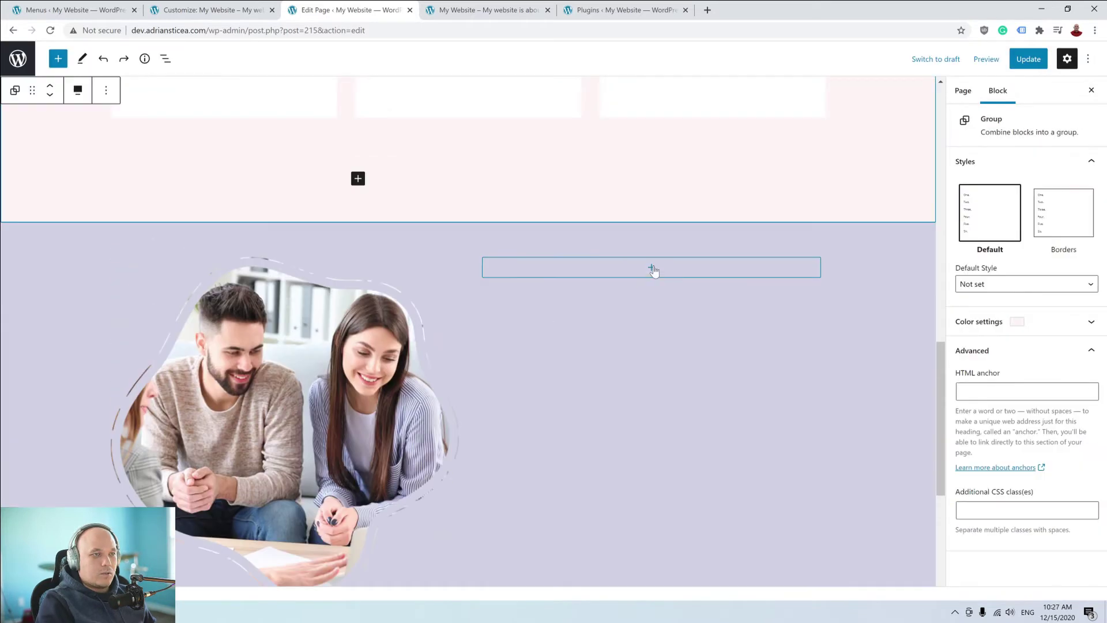
Add the heading "ABOUT ITSOFT" to the second column of the purple group and set its level to H5.
{"action": "left_click", "coordinate": [651, 268]}
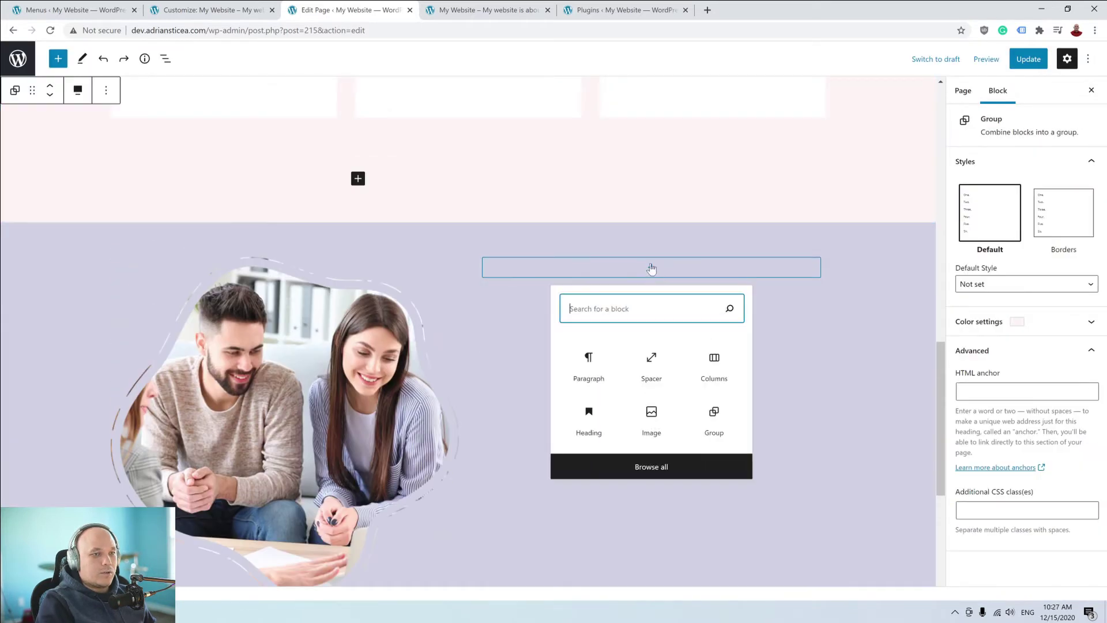
{"action": "left_click", "coordinate": [589, 412]}
{"action": "type", "text": "ABOUT ITSOFT"}
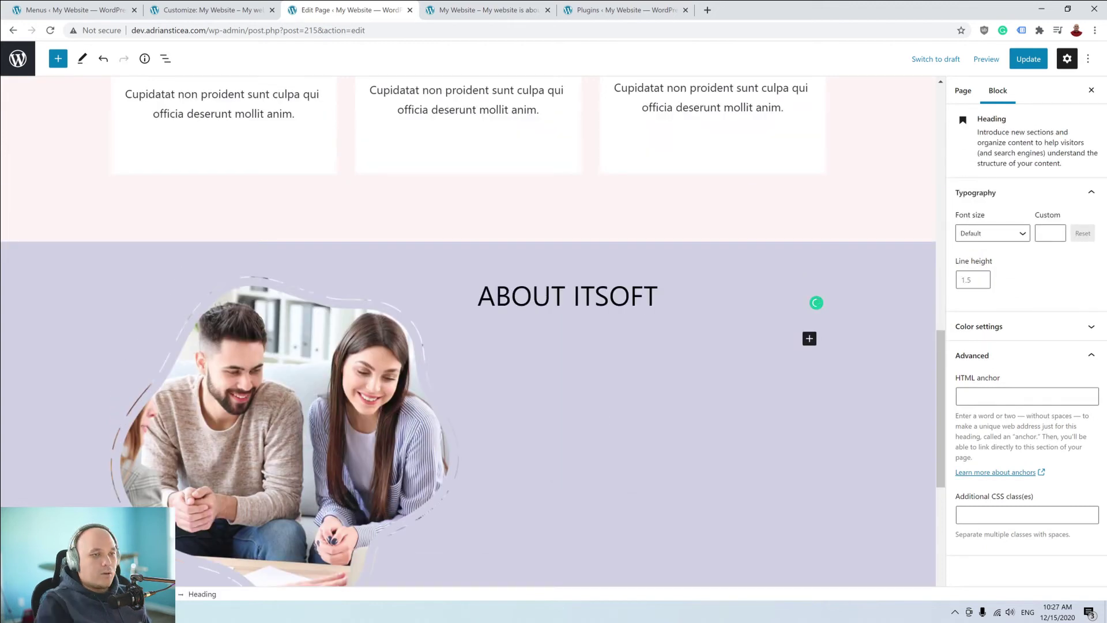
{"action": "left_click", "coordinate": [584, 257]}
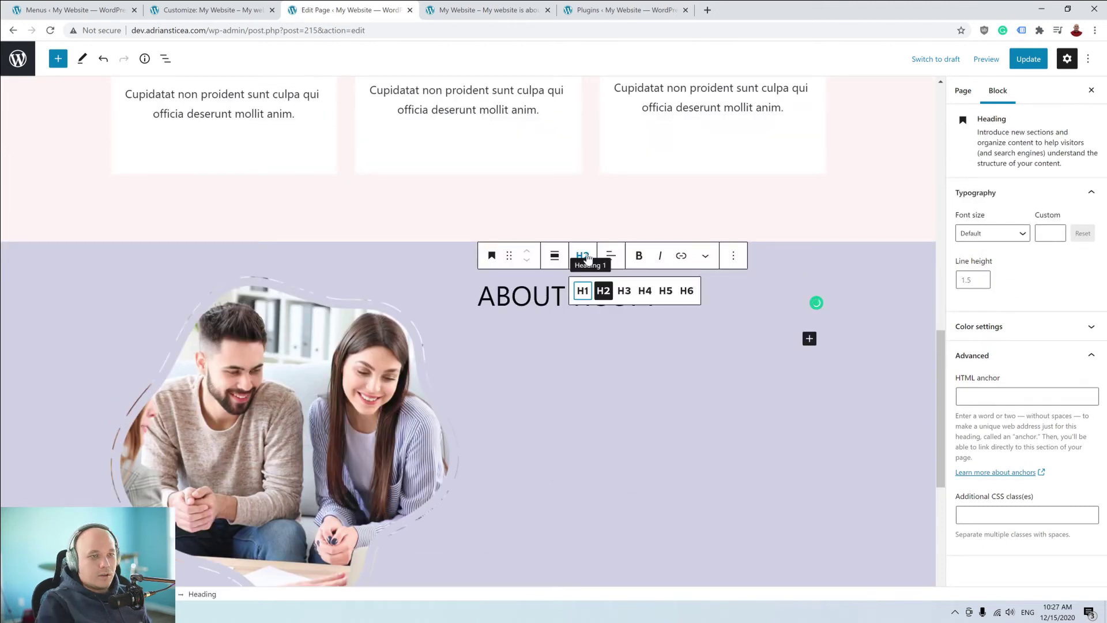
{"action": "left_click", "coordinate": [666, 292]}
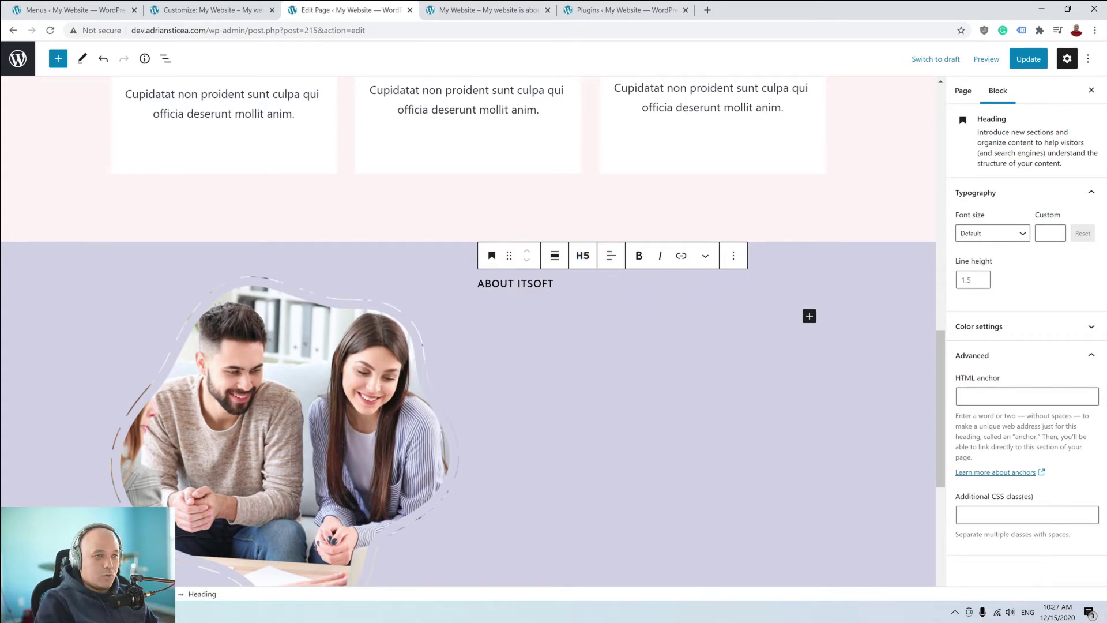
Copy the background color value #ff3c00 from the Get a Quote button and go back to the ABOUT ITSOFT heading.
{"action": "left_click", "coordinate": [1026, 327]}
{"action": "scroll", "coordinate": [658, 192], "scroll_direction": "up", "scroll_amount": 12}
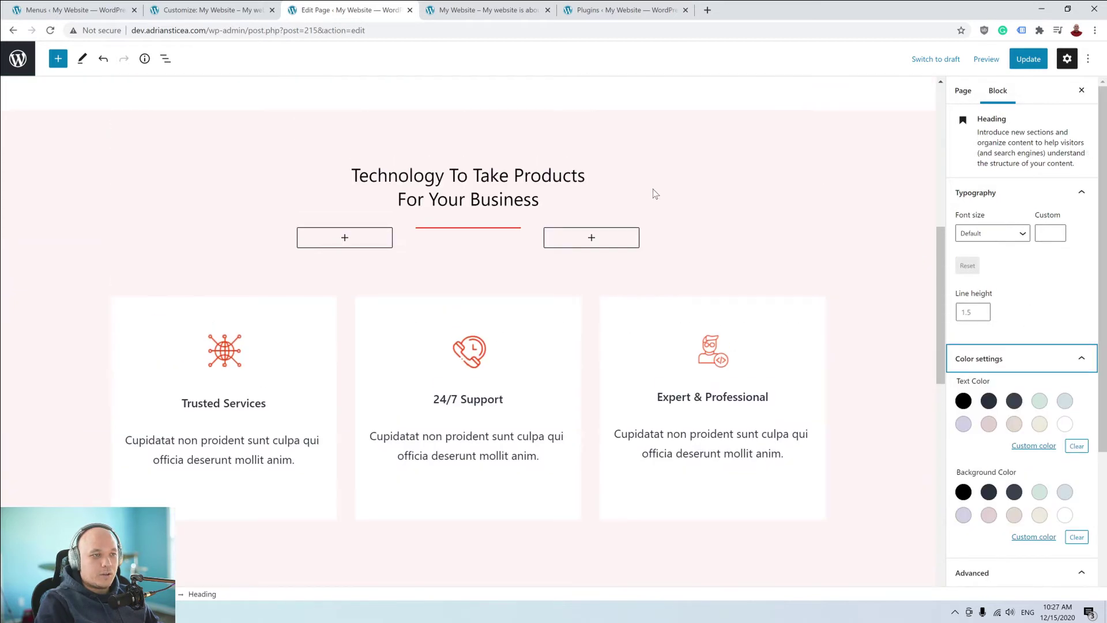
{"action": "left_click", "coordinate": [425, 338]}
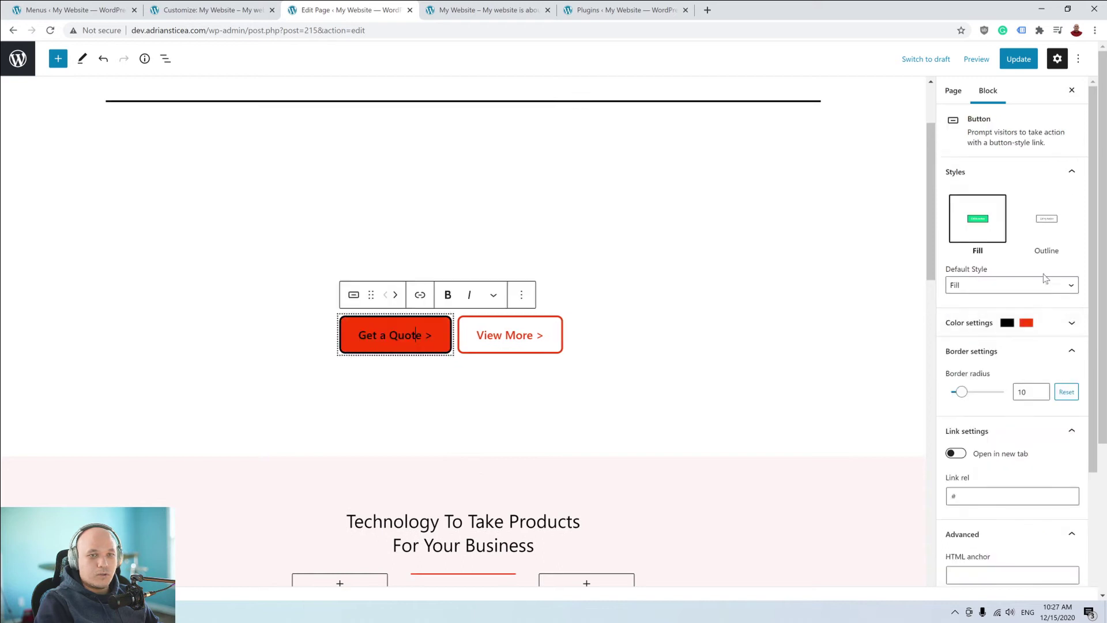
{"action": "left_click", "coordinate": [1033, 327]}
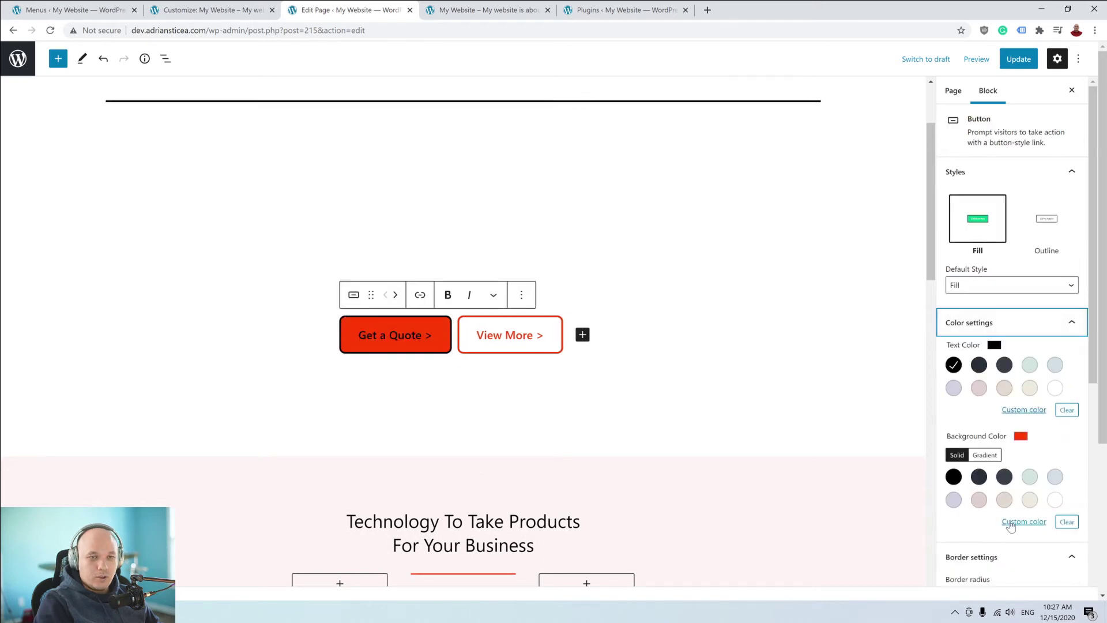
{"action": "left_click", "coordinate": [1010, 522]}
{"action": "triple_click", "coordinate": [899, 484]}
{"action": "right_click", "coordinate": [900, 483]}
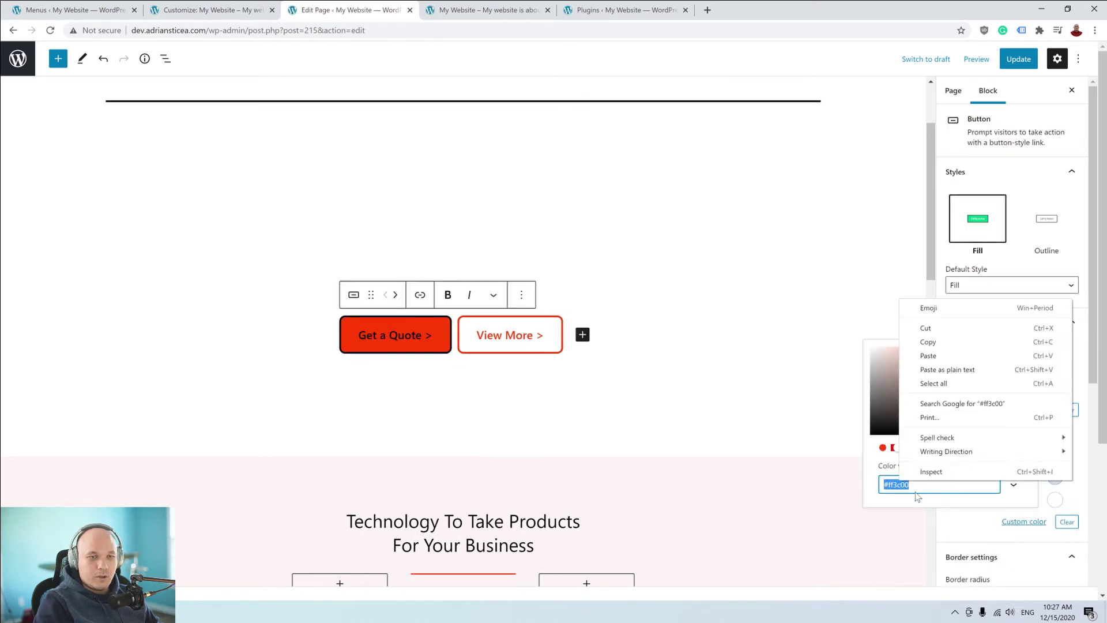
{"action": "left_click", "coordinate": [949, 341]}
{"action": "scroll", "coordinate": [829, 456], "scroll_direction": "down", "scroll_amount": 10}
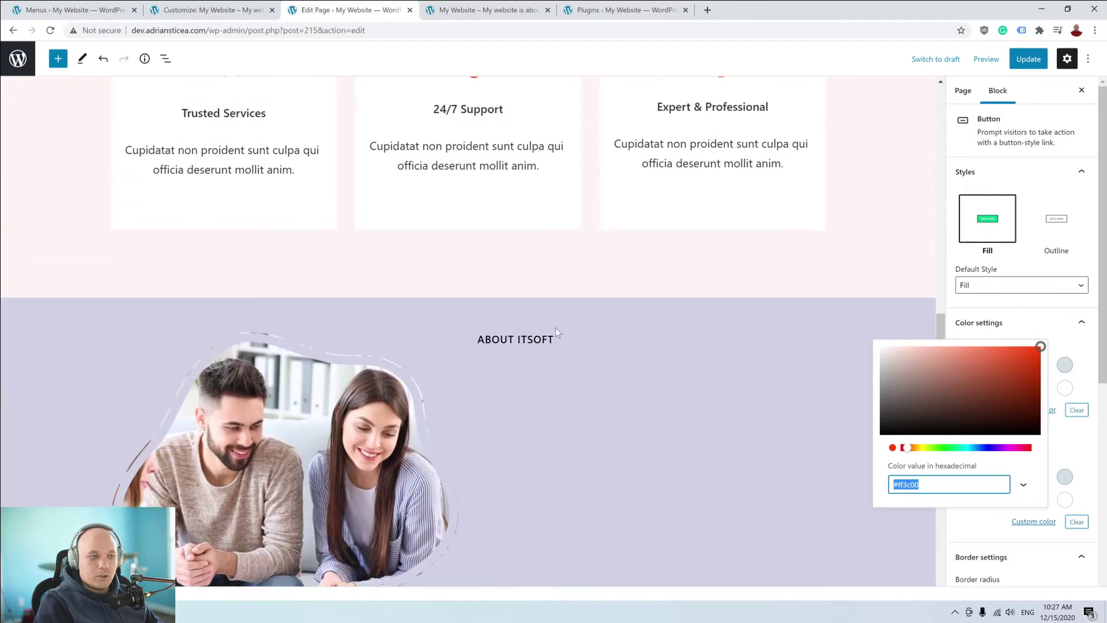
Set the ABOUT ITSOFT heading's text color to the copied custom red, #ff3c00.
{"action": "left_click", "coordinate": [554, 338]}
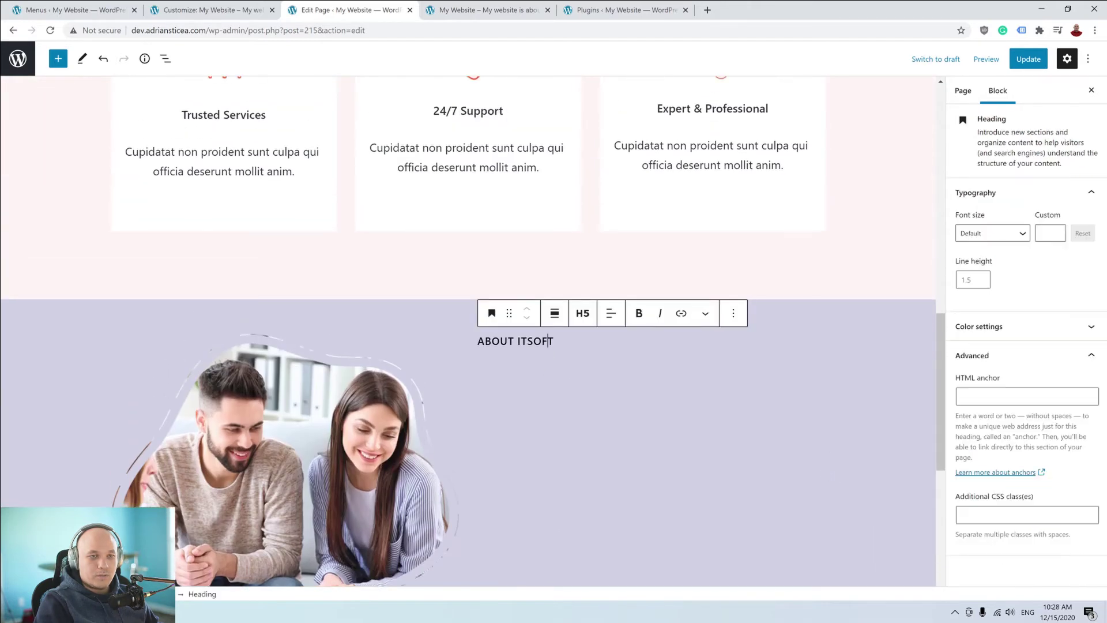
{"action": "left_click", "coordinate": [1005, 325]}
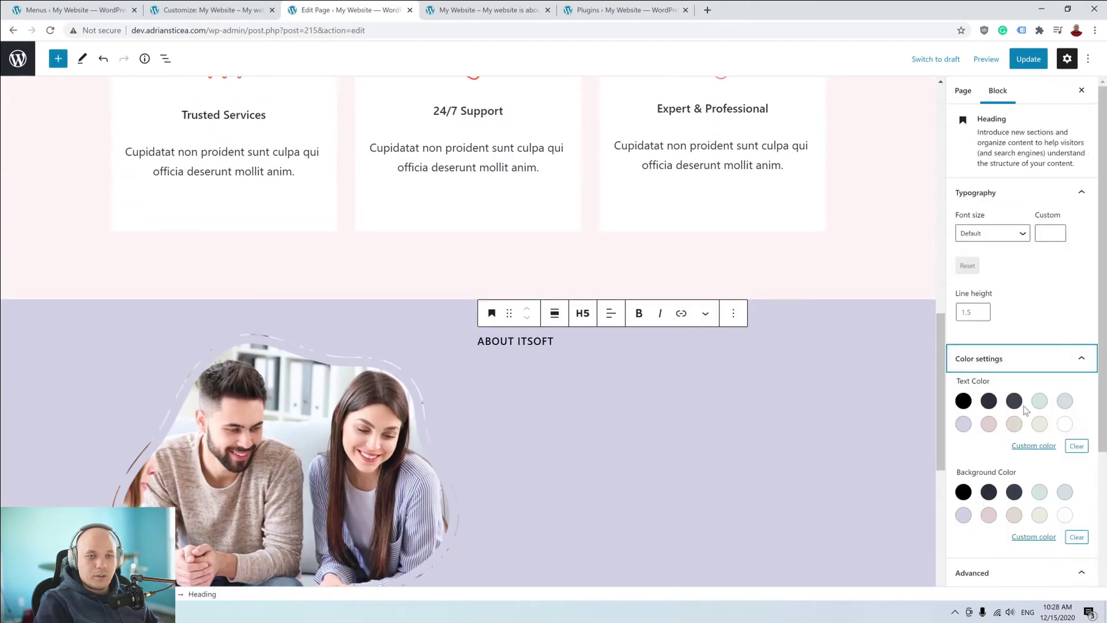
{"action": "left_click", "coordinate": [1043, 447]}
{"action": "left_click_drag", "start_coordinate": [923, 408], "coordinate": [881, 413]}
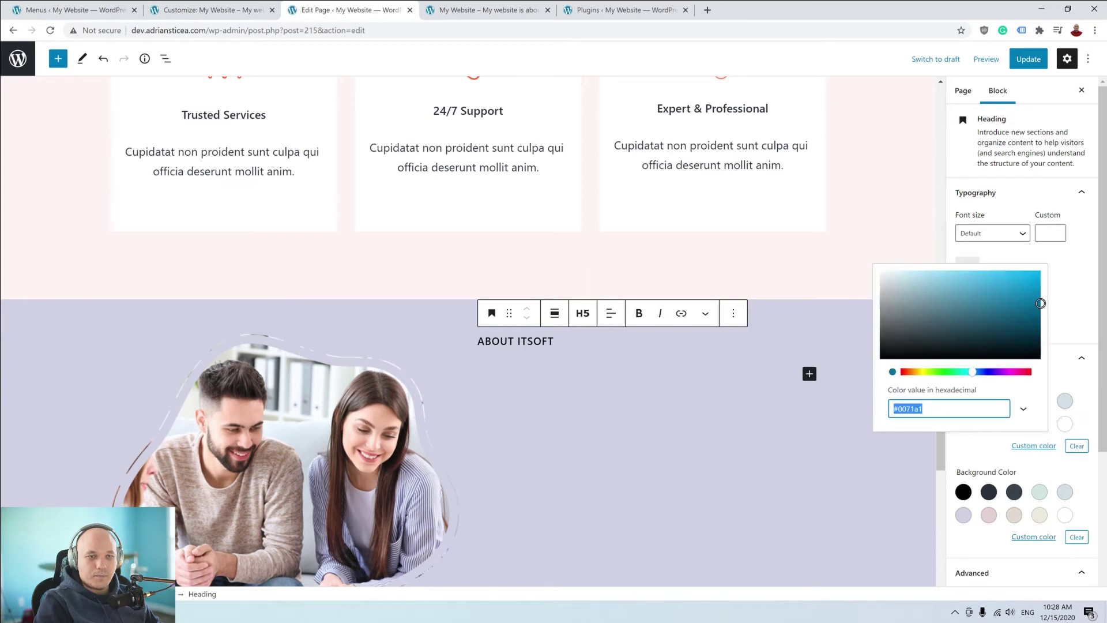
{"action": "right_click", "coordinate": [915, 410]}
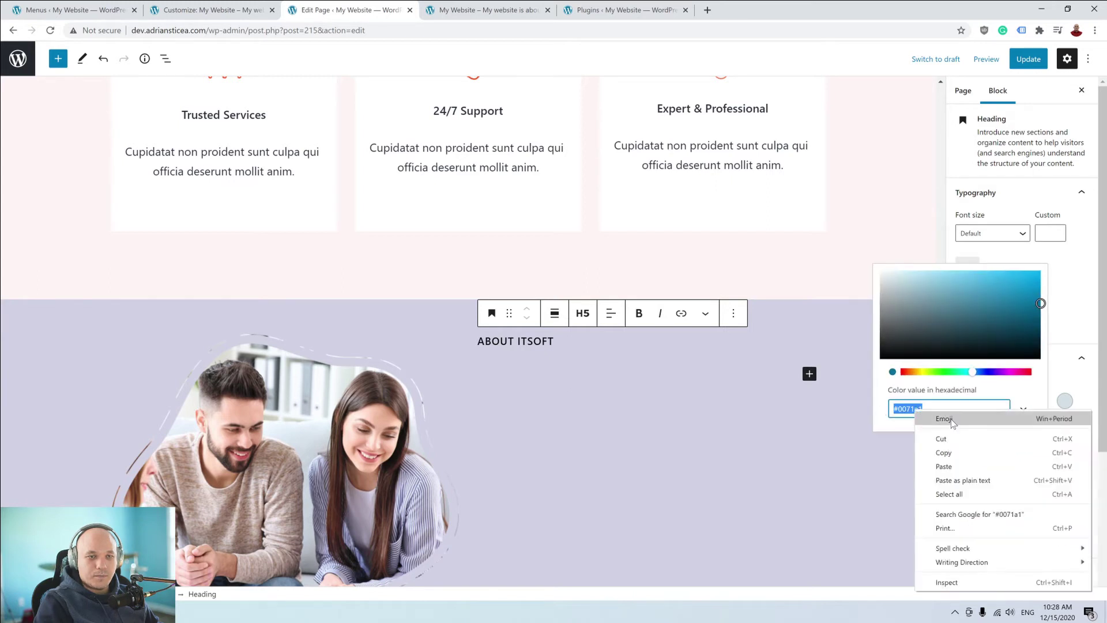
{"action": "left_click", "coordinate": [966, 466]}
Add a heading block below ABOUT ITSOFT containing the copied title "We Are Here To IT Solution With 20 Years Of Experience".
{"action": "left_click", "coordinate": [518, 373]}
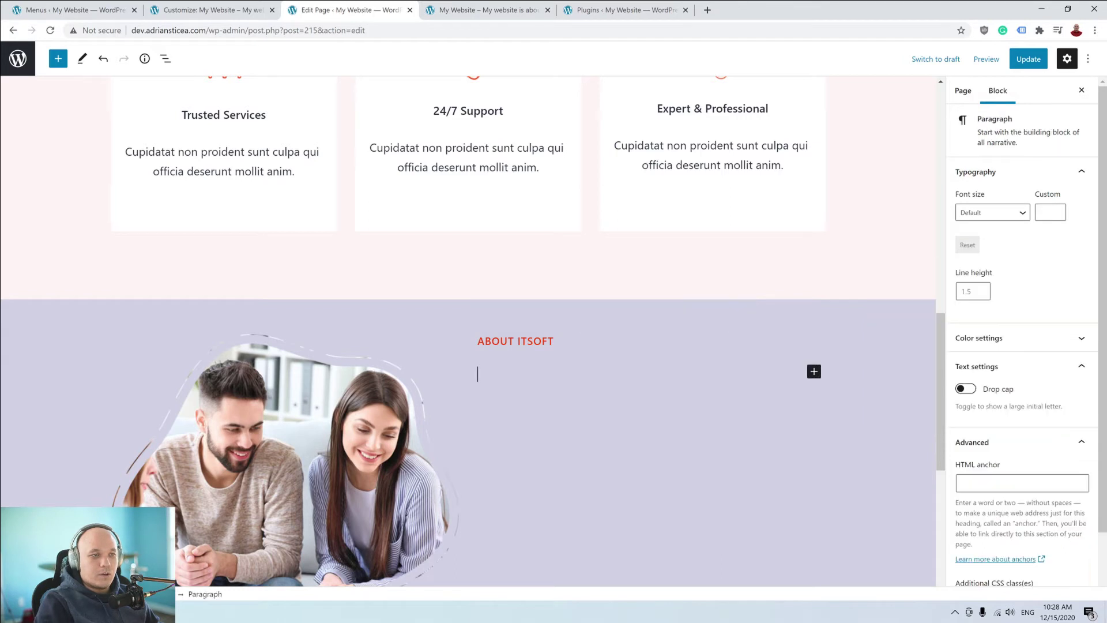
{"action": "left_click", "coordinate": [558, 345]}
{"action": "left_click", "coordinate": [547, 390]}
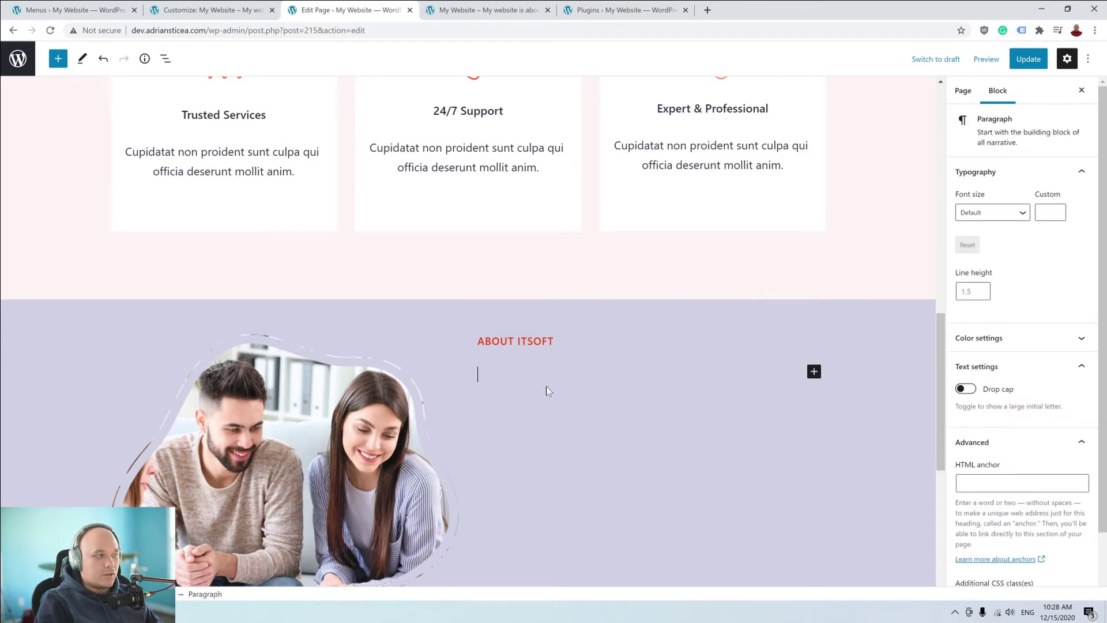
{"action": "key", "text": "alt+Tab"}
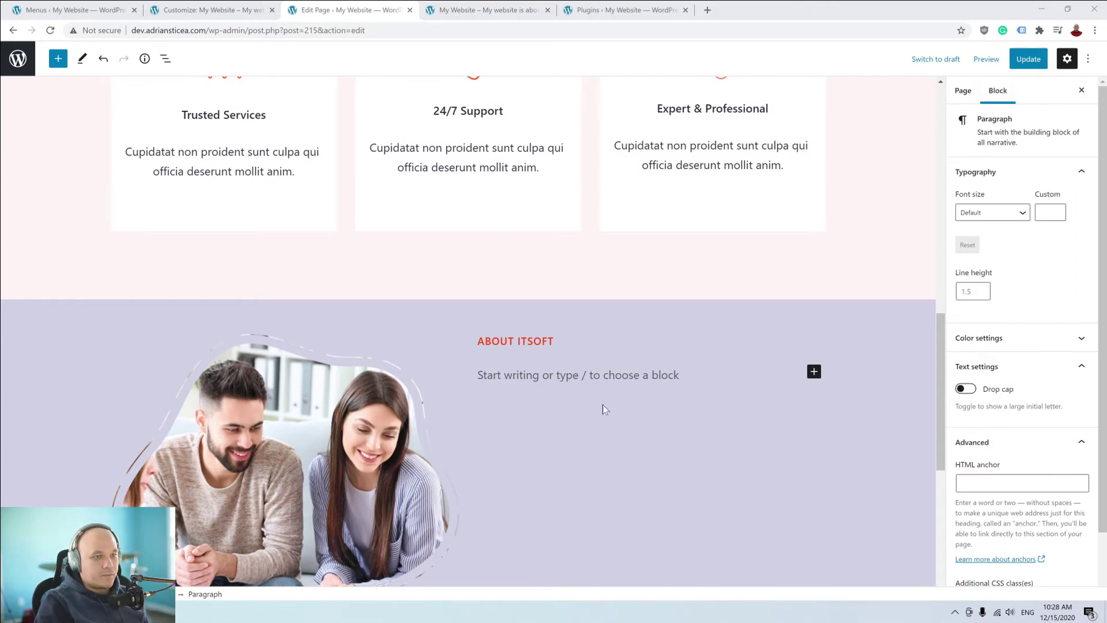
{"action": "key", "text": "alt+Tab"}
{"action": "left_click", "coordinate": [813, 370]}
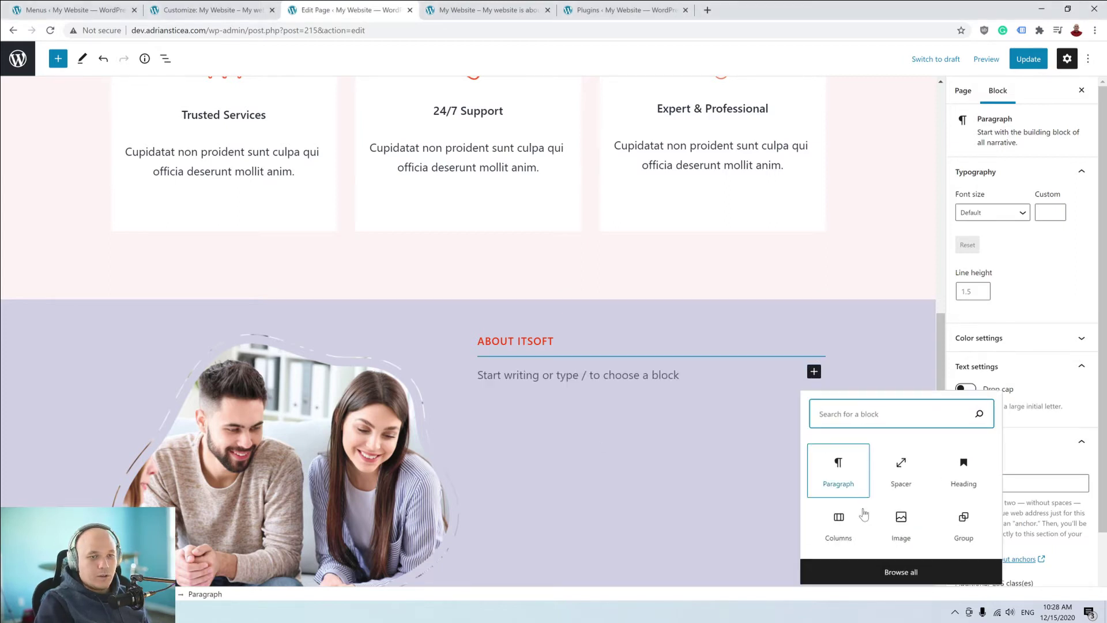
{"action": "left_click", "coordinate": [960, 469]}
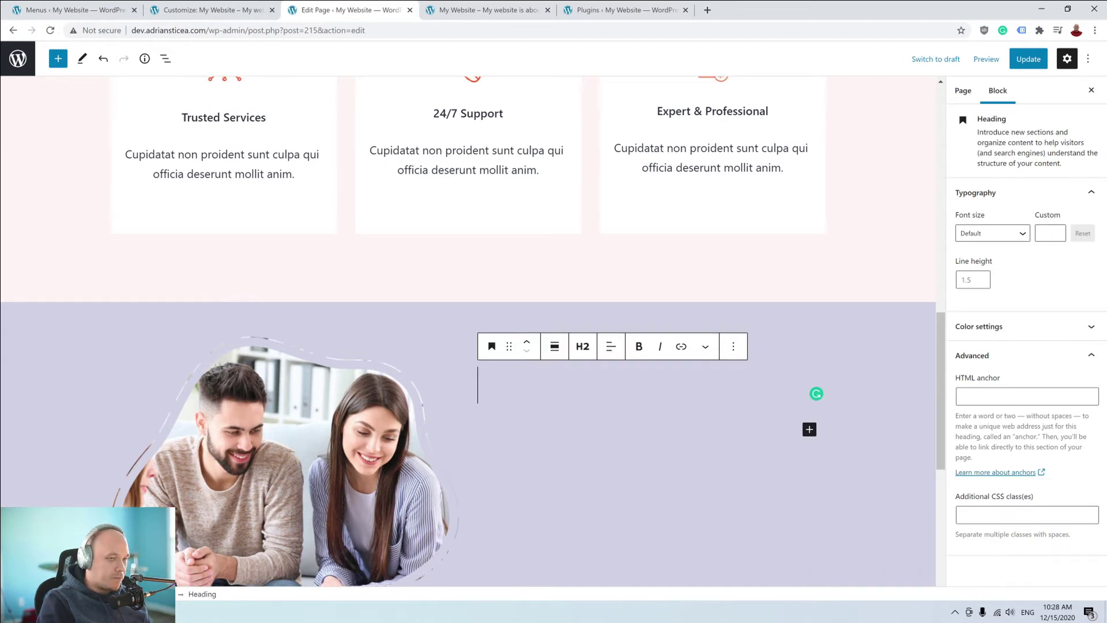
{"action": "key", "text": "ctrl+v"}
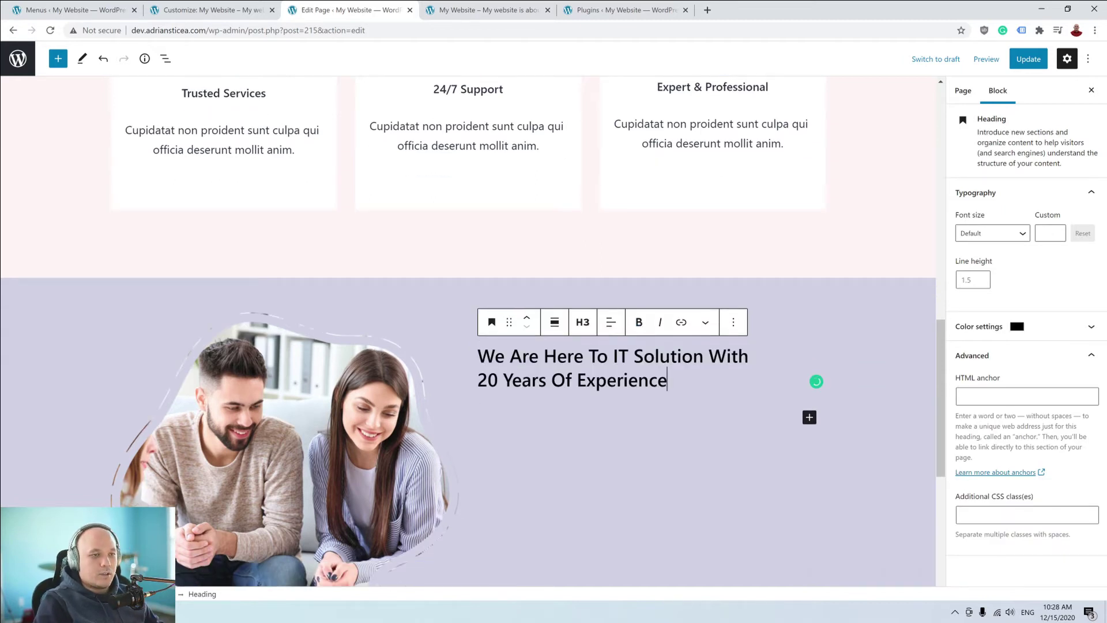
{"action": "key", "text": "ctrl+a"}
{"action": "left_click", "coordinate": [877, 426]}
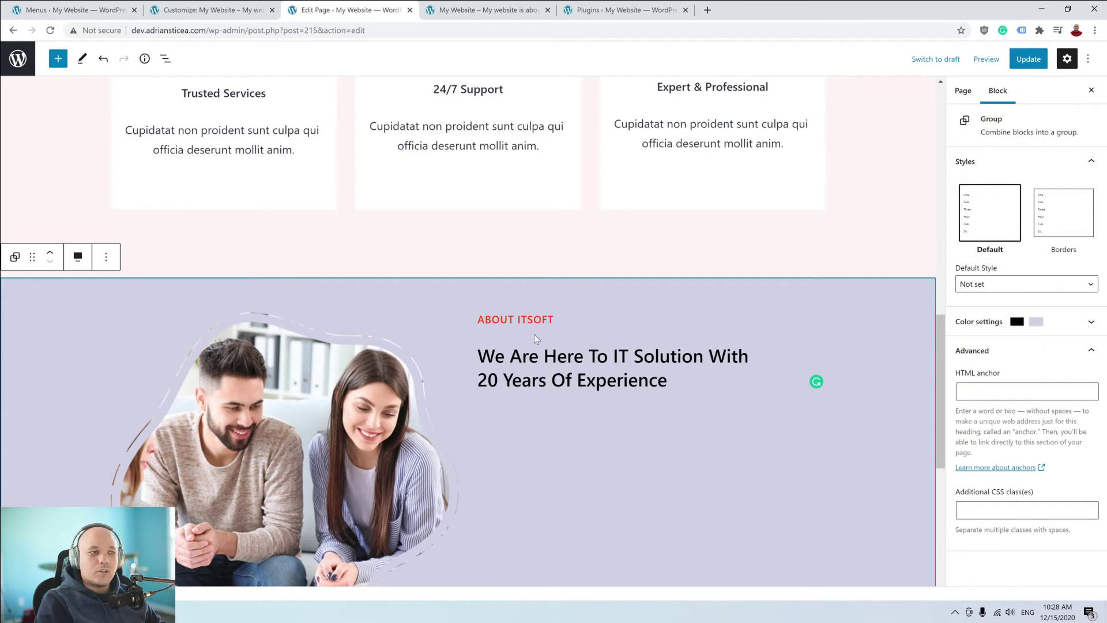
Reduce the line height of the ABOUT ITSOFT heading to 0.
{"action": "left_click", "coordinate": [542, 319]}
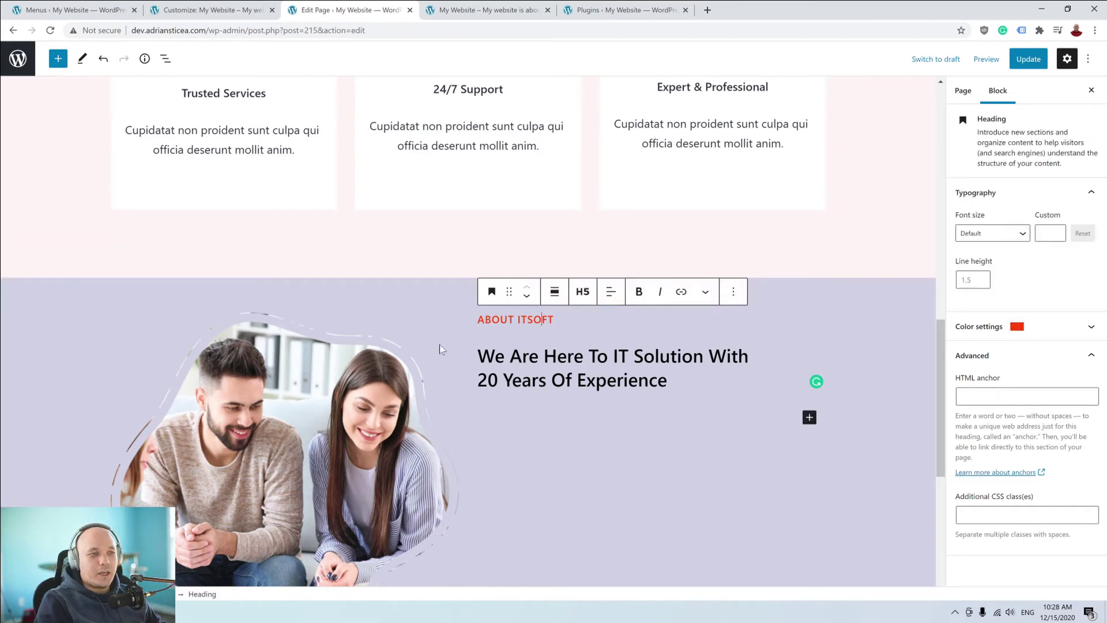
{"action": "left_click", "coordinate": [981, 283]}
{"action": "left_click", "coordinate": [981, 284]}
{"action": "left_click", "coordinate": [981, 283]}
{"action": "left_click", "coordinate": [982, 284]}
{"action": "left_click", "coordinate": [982, 283]}
{"action": "left_click", "coordinate": [981, 283]}
{"action": "left_click", "coordinate": [981, 283]}
{"action": "left_click", "coordinate": [982, 283]}
{"action": "left_click", "coordinate": [981, 283]}
{"action": "left_click_drag", "start_coordinate": [972, 280], "coordinate": [960, 280]}
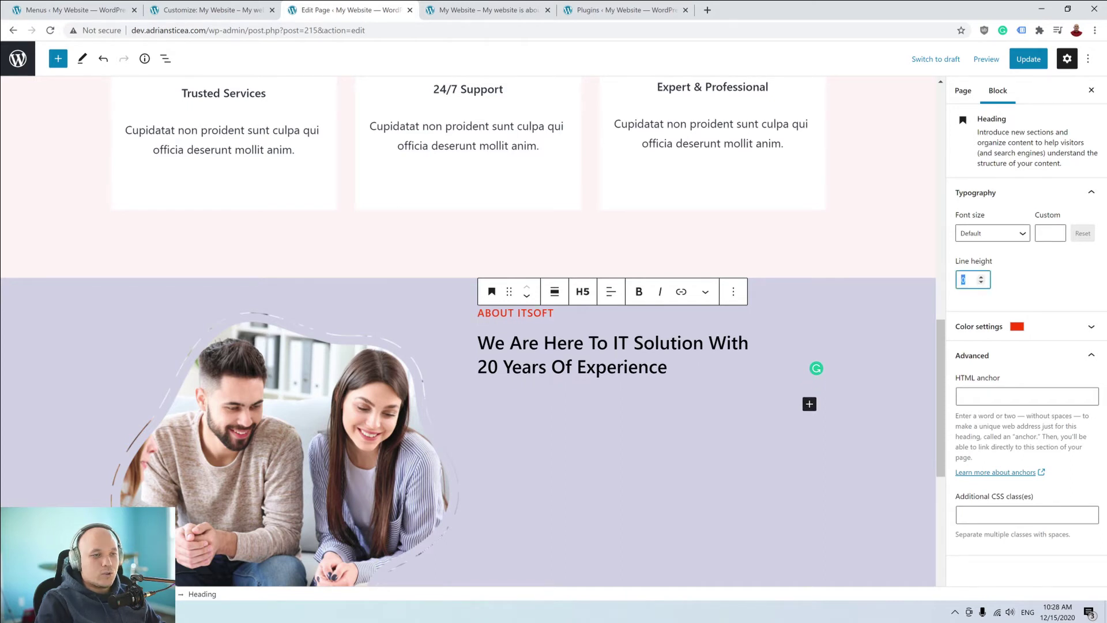
{"action": "left_click", "coordinate": [786, 260]}
Add a paragraph under the title reading "Our IT services converge business and technology experts to help to manage business categories".
{"action": "scroll", "coordinate": [753, 263], "scroll_direction": "down", "scroll_amount": 1}
{"action": "scroll", "coordinate": [566, 313], "scroll_direction": "down", "scroll_amount": 1}
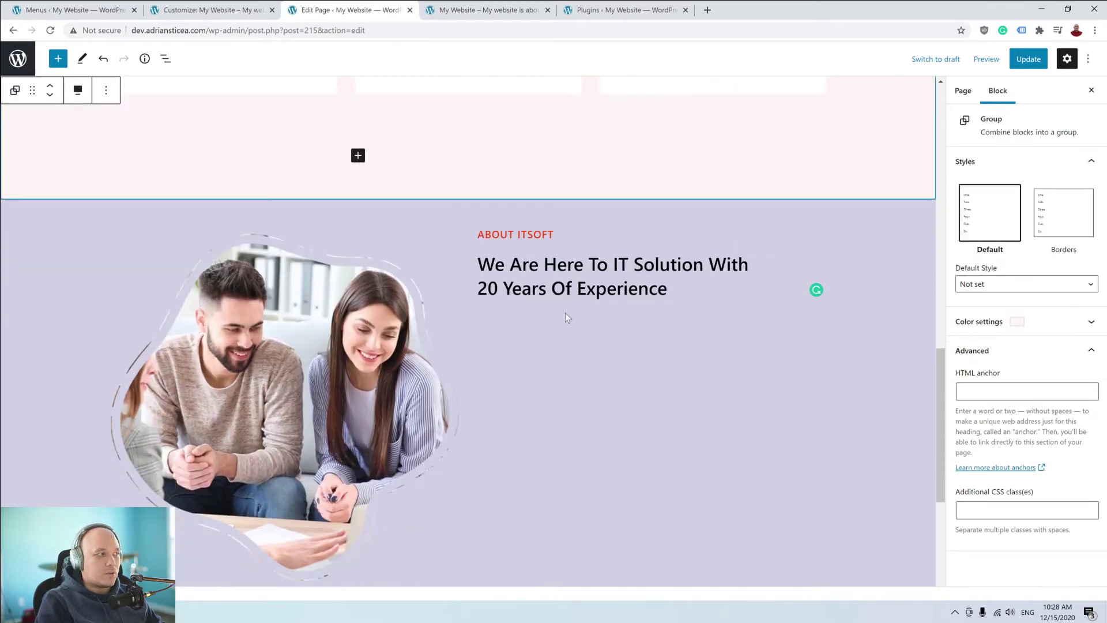
{"action": "left_click", "coordinate": [564, 347]}
{"action": "left_click", "coordinate": [812, 289]}
{"action": "left_click", "coordinate": [822, 388]}
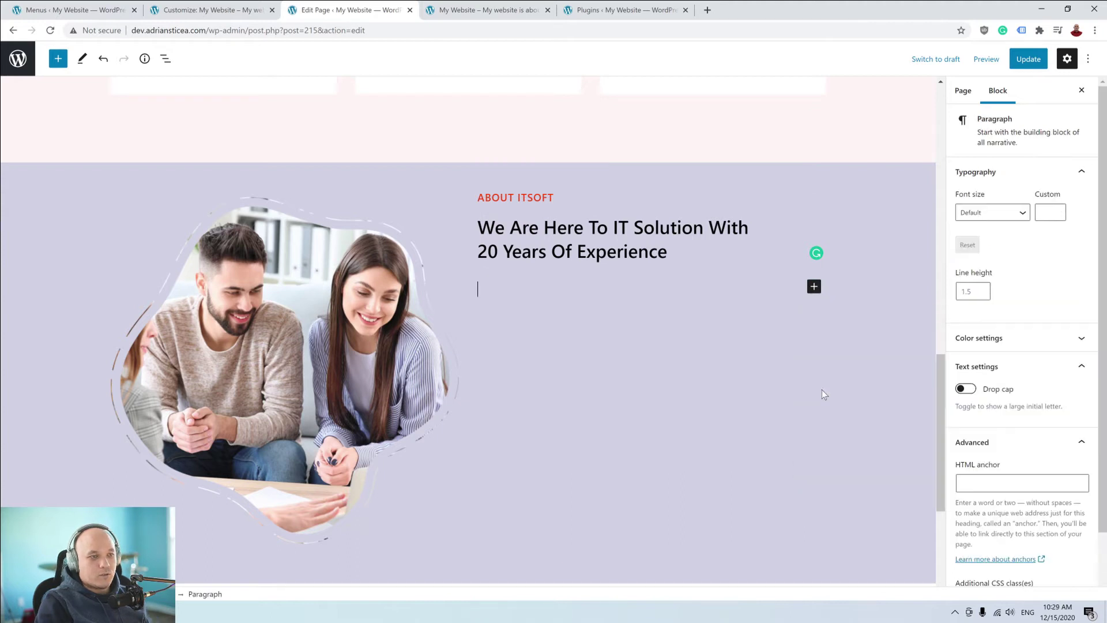
{"action": "type", "text": "Our IT services converge business and technology experts to help to manage business categories"}
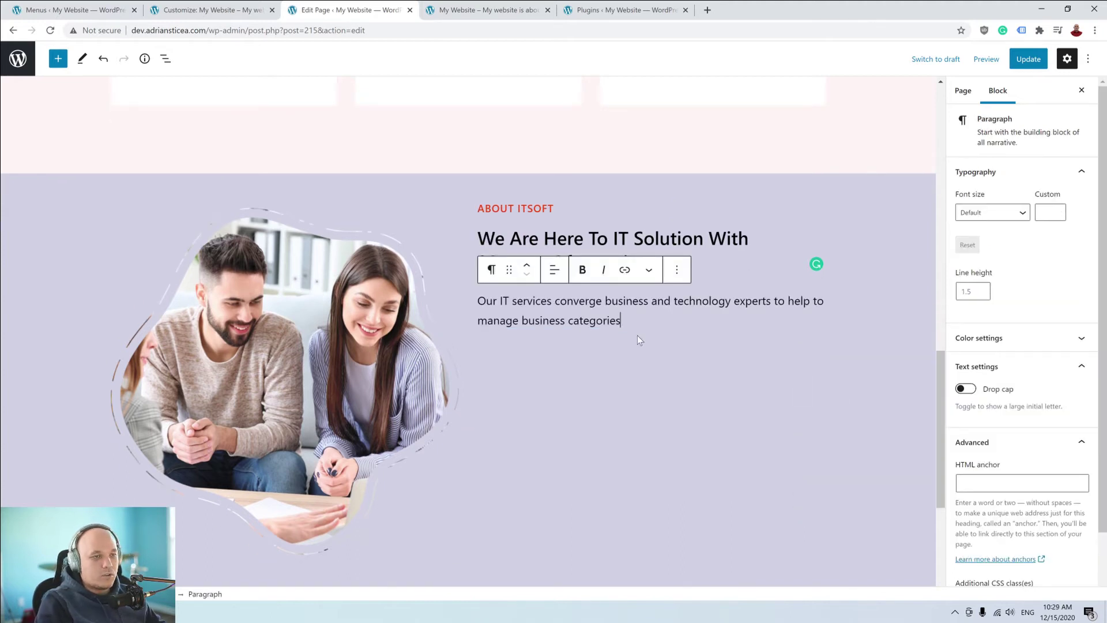
Add a second paragraph with the source copy from "Web designing in a powerful way" through "website is the first impression.".
{"action": "key", "text": "alt+Tab"}
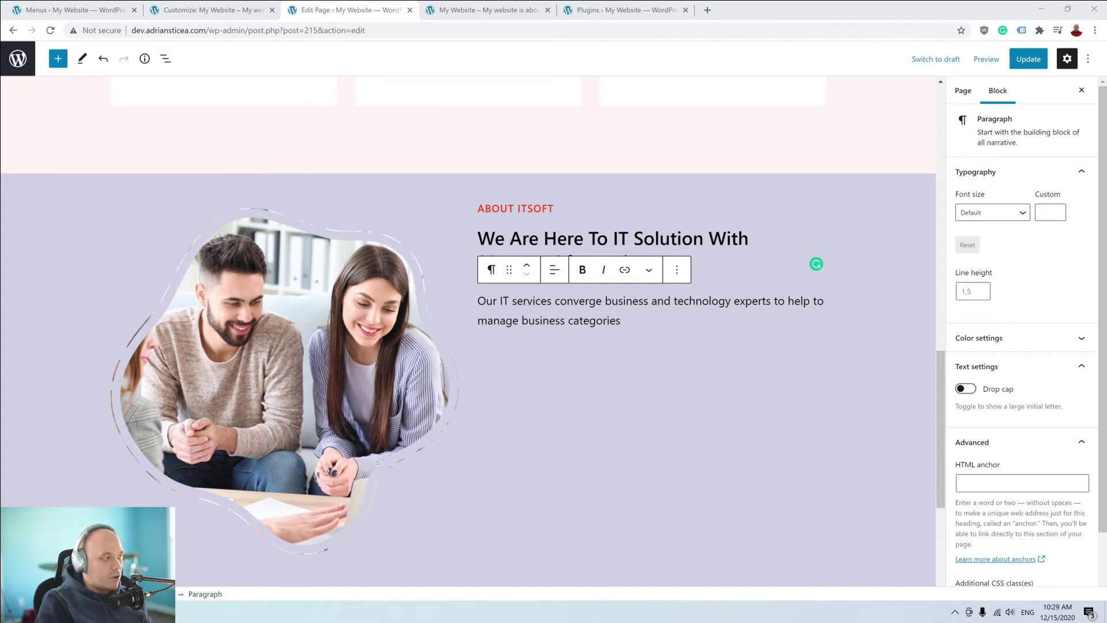
{"action": "left_click", "coordinate": [600, 364]}
{"action": "left_click", "coordinate": [635, 321]}
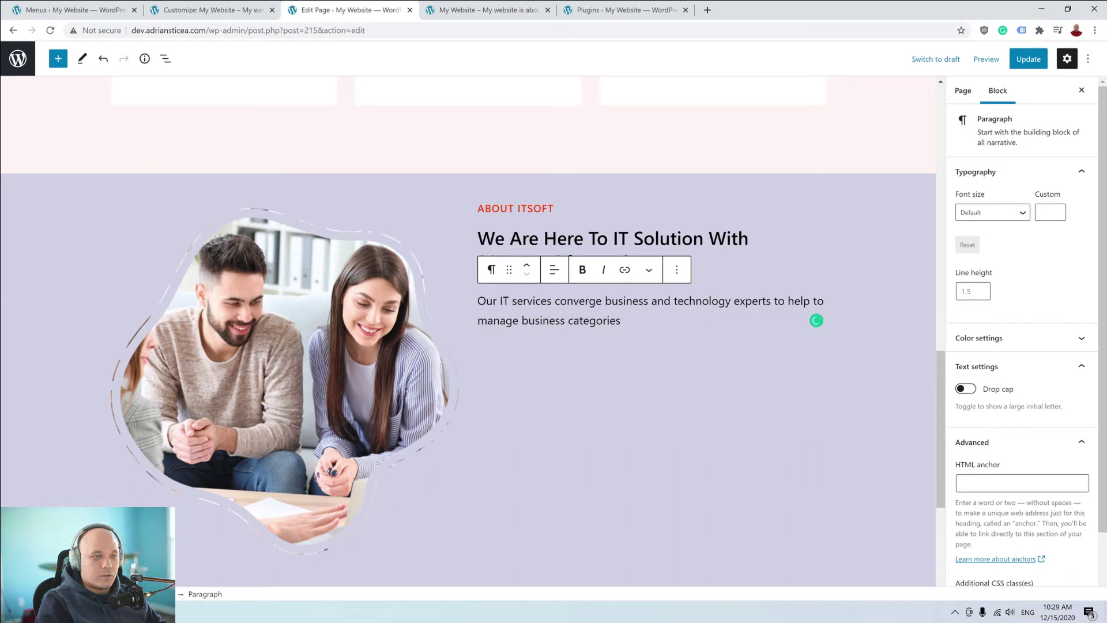
{"action": "left_click", "coordinate": [612, 351]}
{"action": "left_click", "coordinate": [623, 321]}
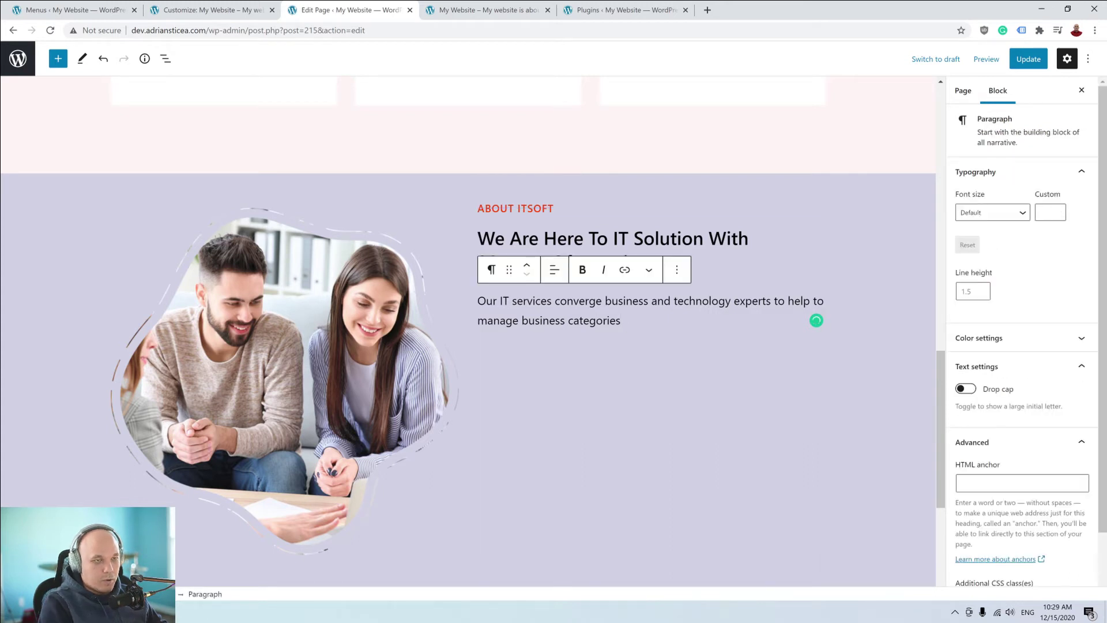
{"action": "key", "text": "Return"}
{"action": "type", "text": "Web designing in a powerful way of just not an only our professions, that however, in a passion for our Company. We have to a tendency to believe the idea that smart looking of any website is the first impression."}
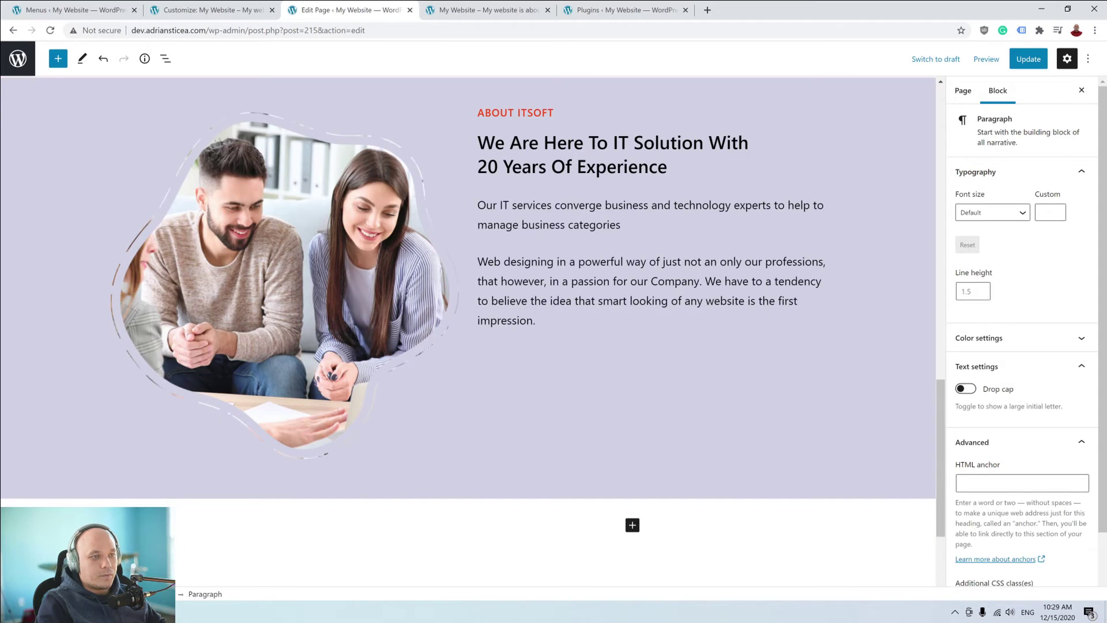
Change the font size of the "Web designing" paragraph to Small.
{"action": "key", "text": "ctrl+a"}
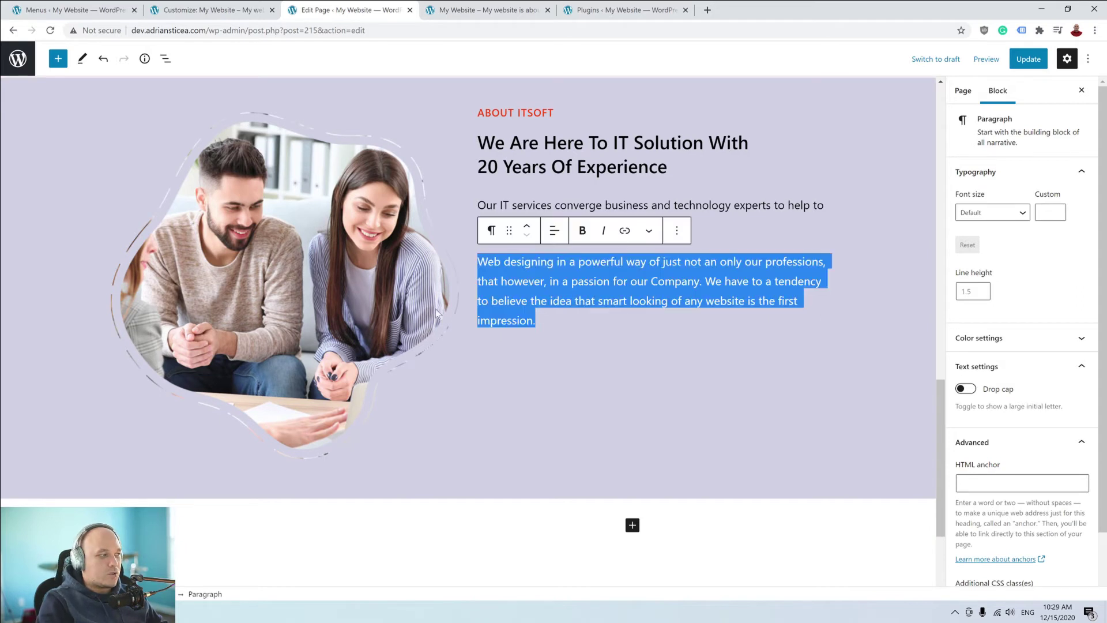
{"action": "left_click", "coordinate": [1009, 216]}
{"action": "left_click", "coordinate": [1017, 281]}
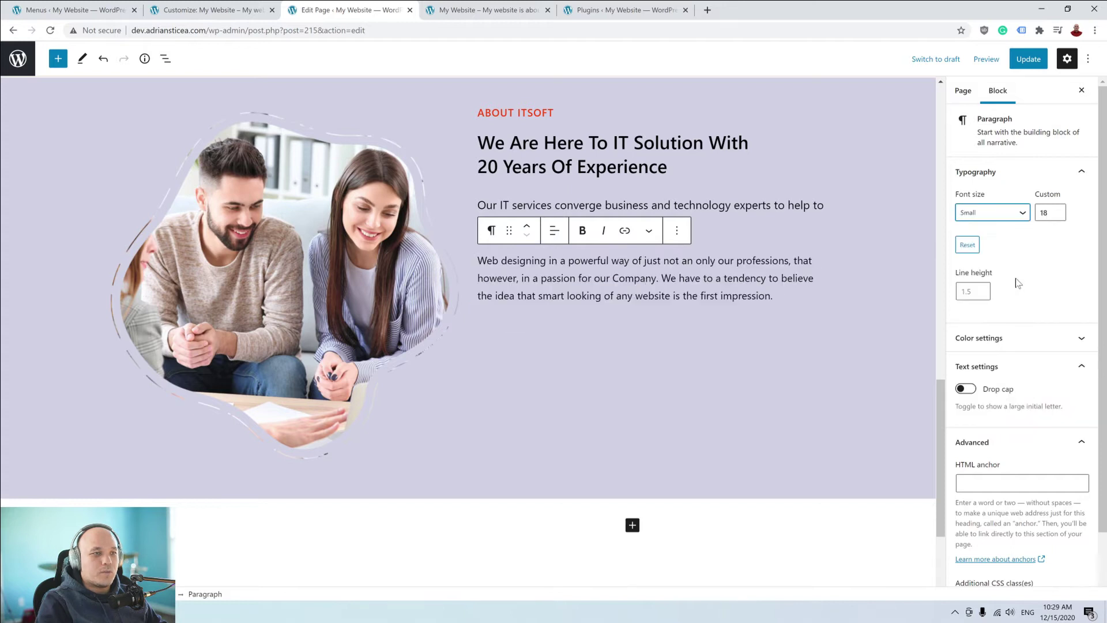
Give the "Web designing" paragraph a custom gray text color, #6a6a6a.
{"action": "left_click_drag", "start_coordinate": [772, 295], "coordinate": [479, 260]}
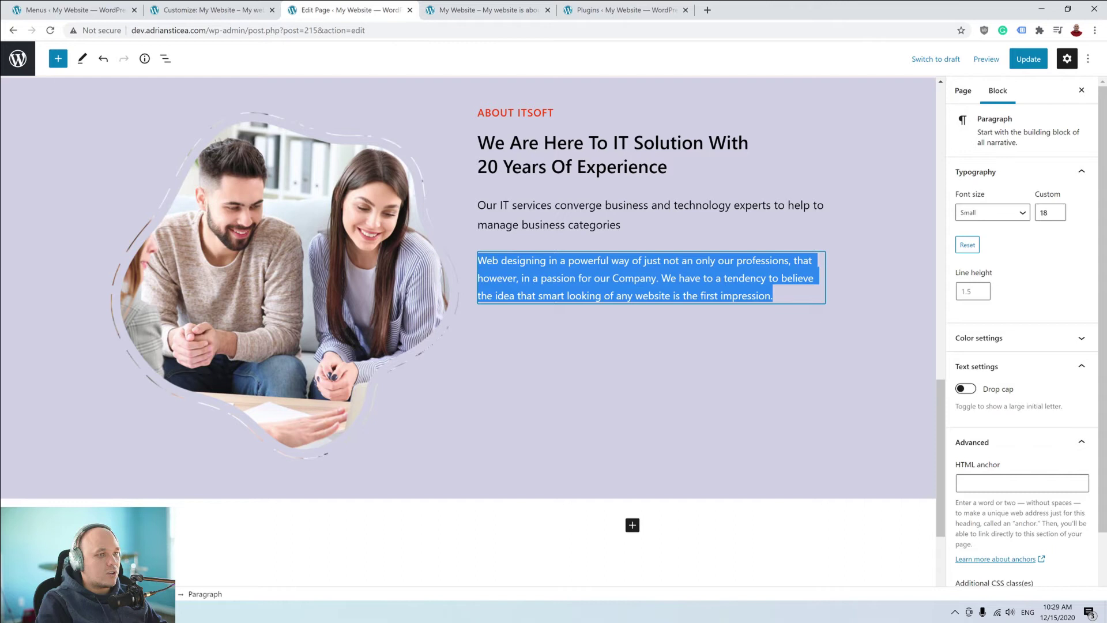
{"action": "left_click", "coordinate": [1045, 345]}
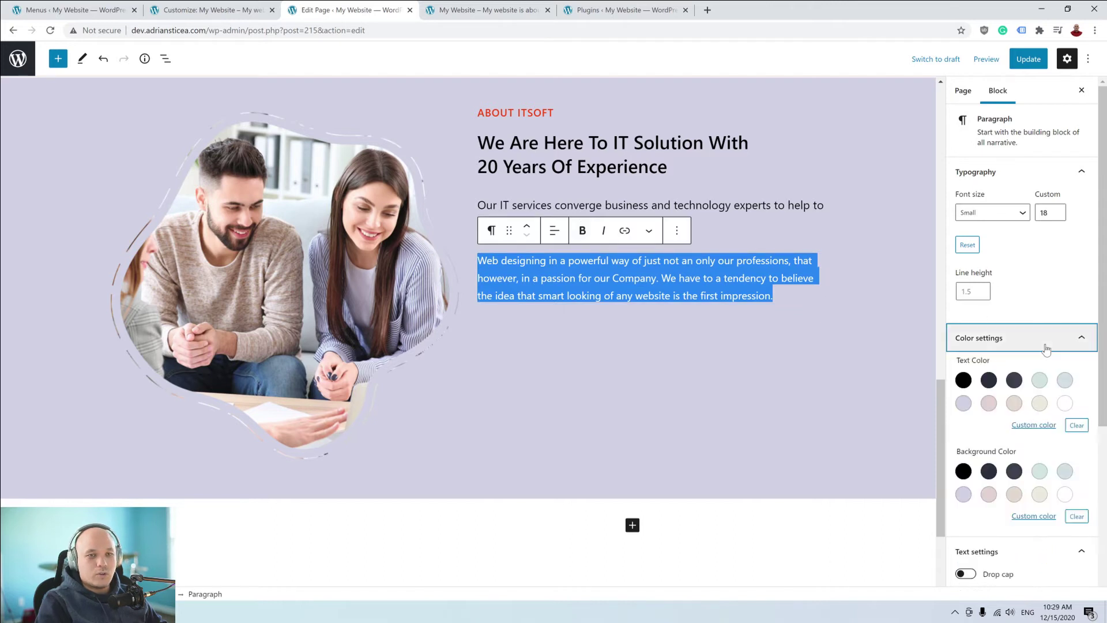
{"action": "scroll", "coordinate": [1045, 344], "scroll_direction": "down", "scroll_amount": 1}
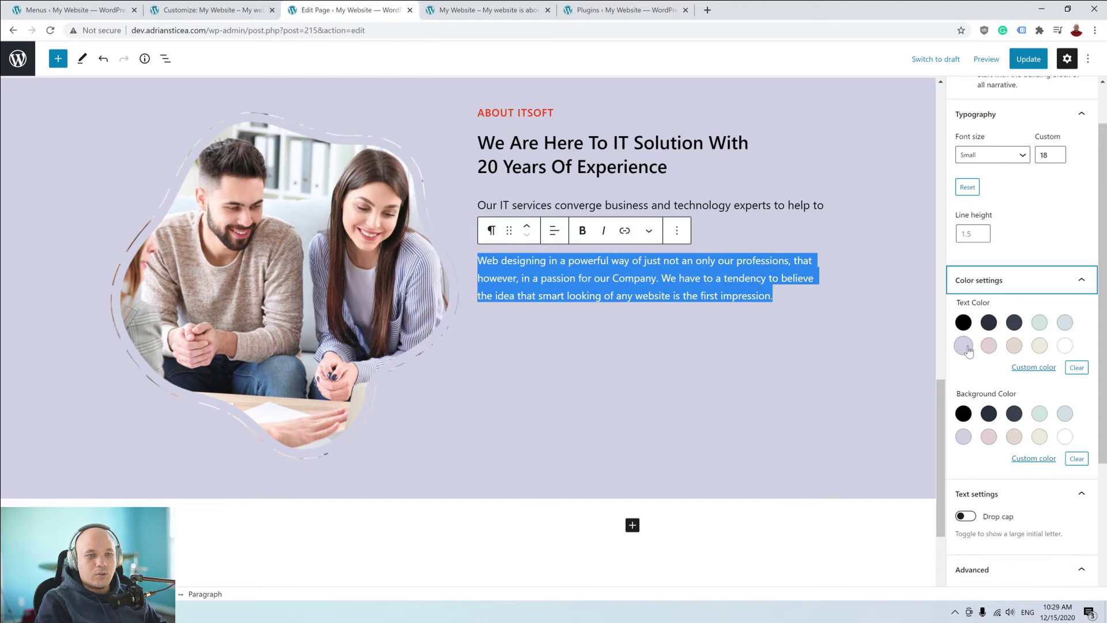
{"action": "left_click", "coordinate": [1035, 367]}
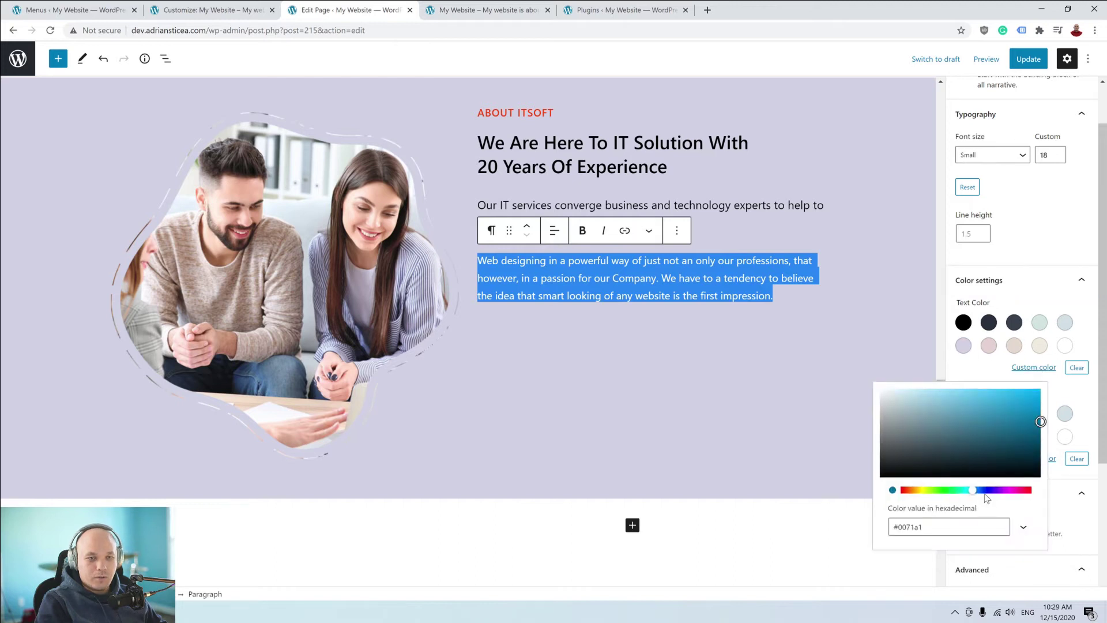
{"action": "left_click_drag", "start_coordinate": [967, 443], "coordinate": [877, 425]}
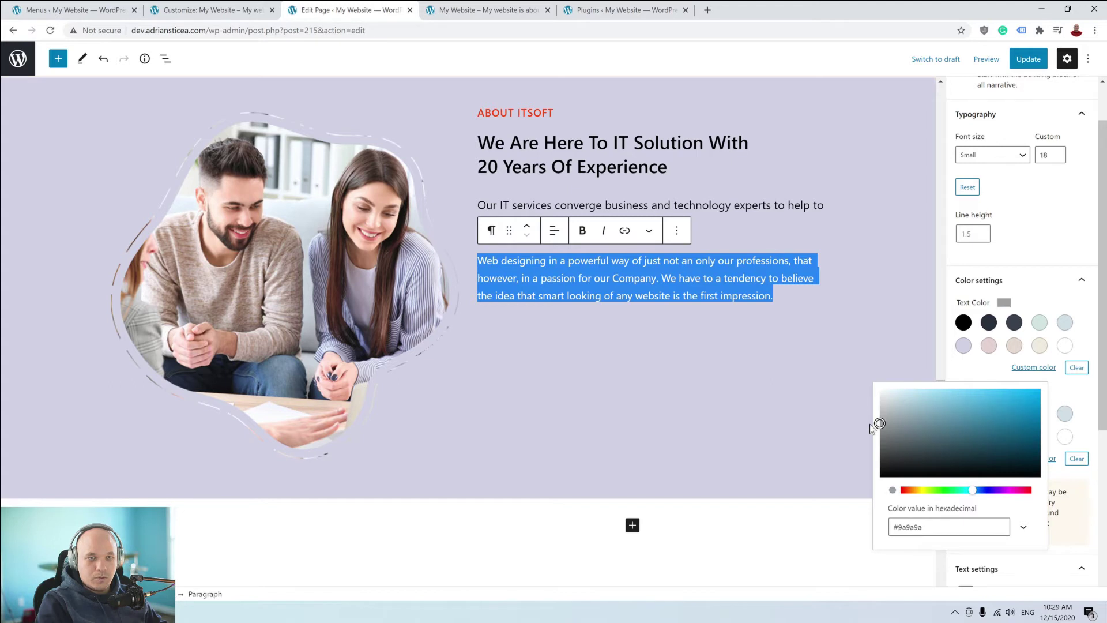
{"action": "left_click", "coordinate": [1041, 307]}
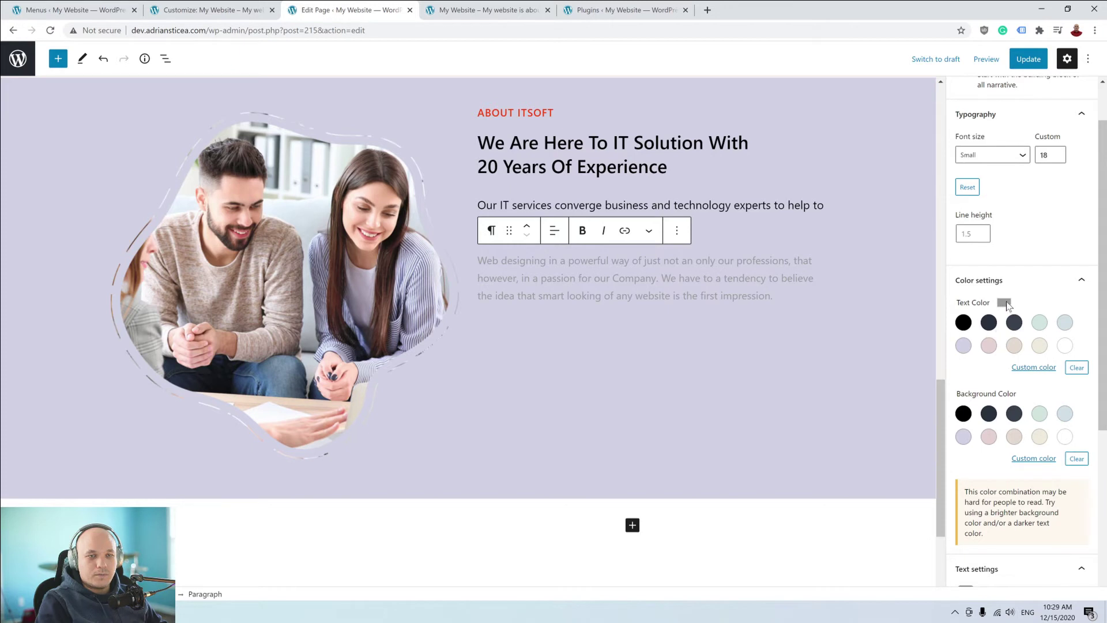
{"action": "left_click", "coordinate": [1037, 366]}
{"action": "mouse_move", "coordinate": [881, 428]}
{"action": "left_mouse_down"}
{"action": "mouse_move", "coordinate": [881, 453]}
{"action": "mouse_move", "coordinate": [879, 440]}
{"action": "left_mouse_up"}
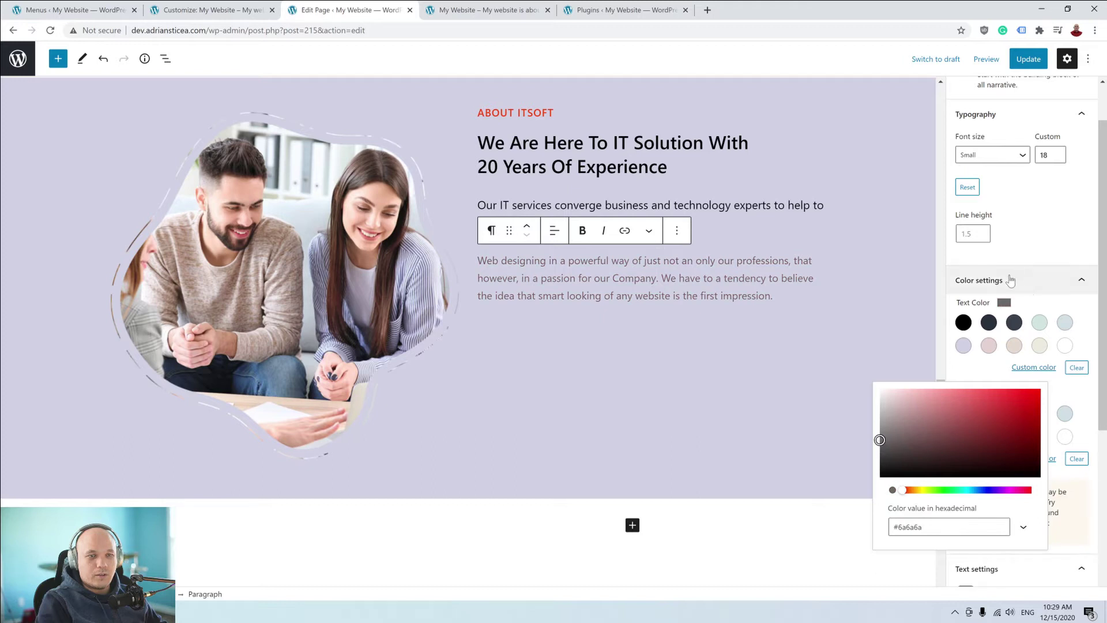
{"action": "left_click", "coordinate": [1034, 240]}
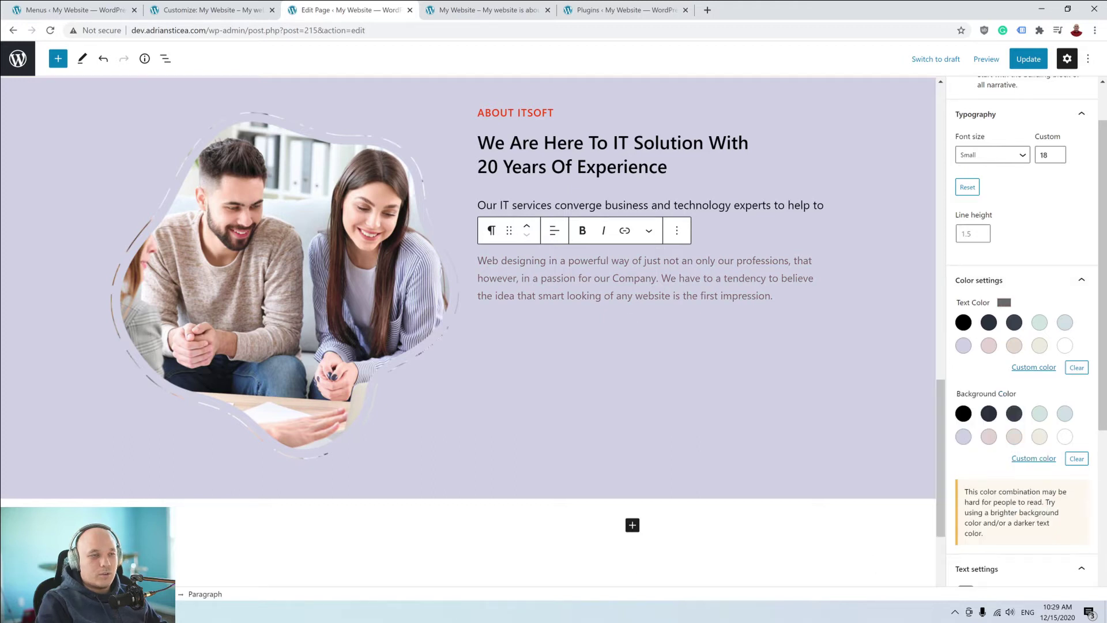
Insert an empty paragraph block directly after the gray "Web designing" paragraph.
{"action": "left_click", "coordinate": [655, 316]}
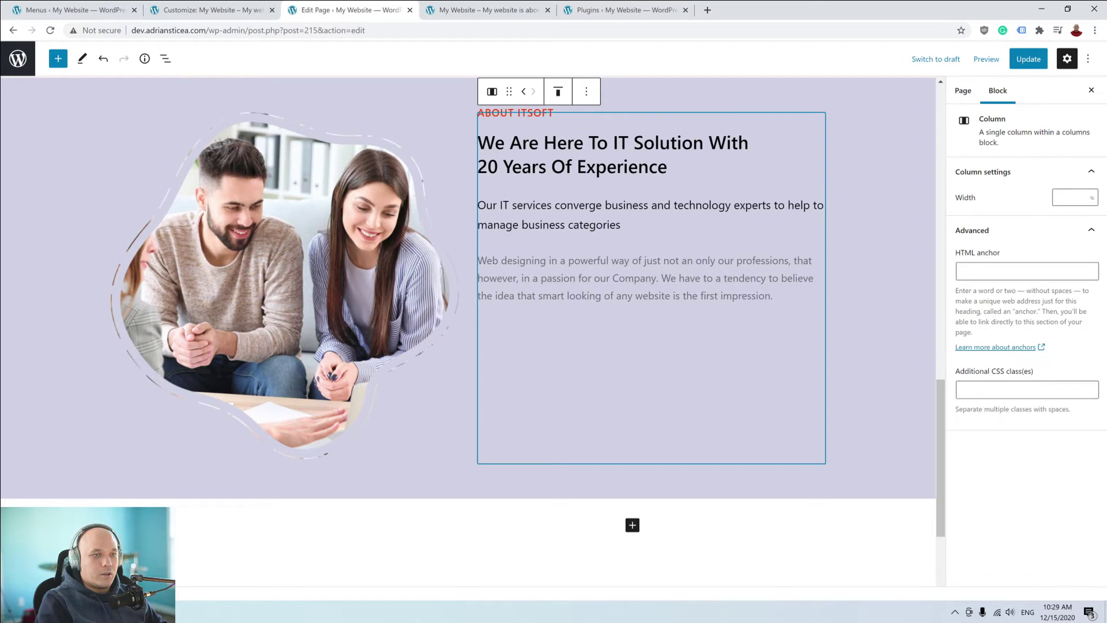
{"action": "left_click", "coordinate": [670, 278]}
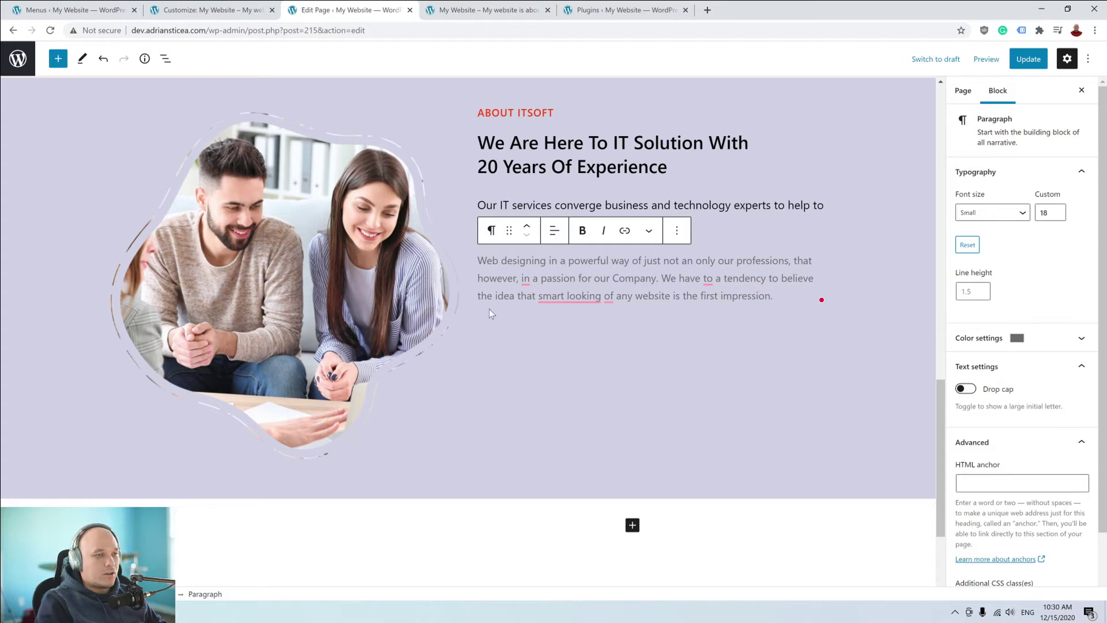
{"action": "left_click", "coordinate": [585, 320]}
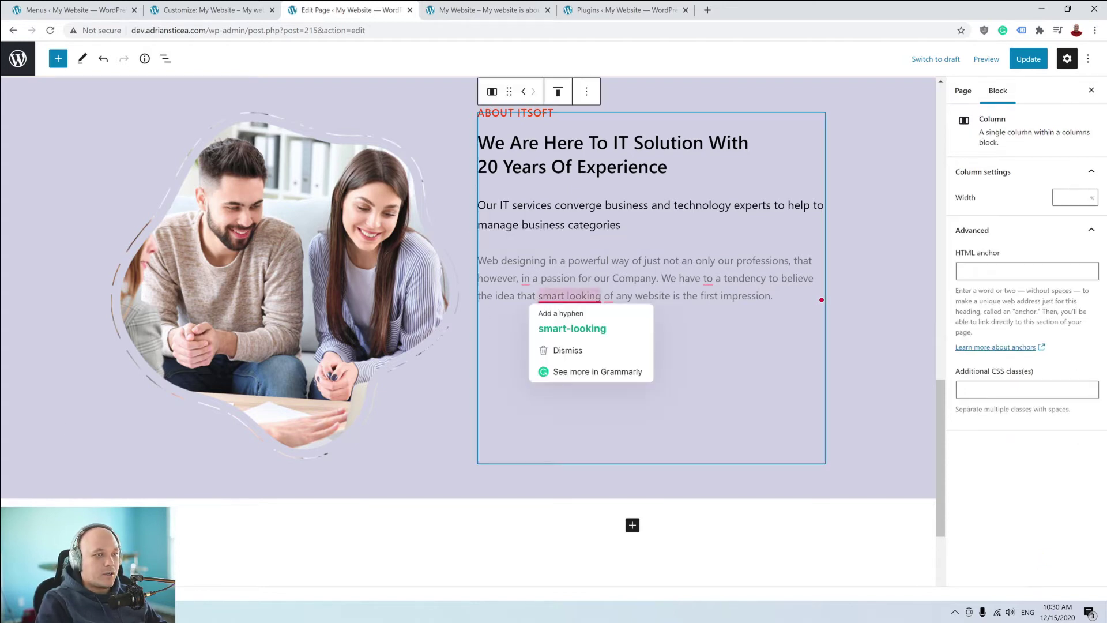
{"action": "left_click", "coordinate": [659, 260]}
{"action": "left_click", "coordinate": [677, 230]}
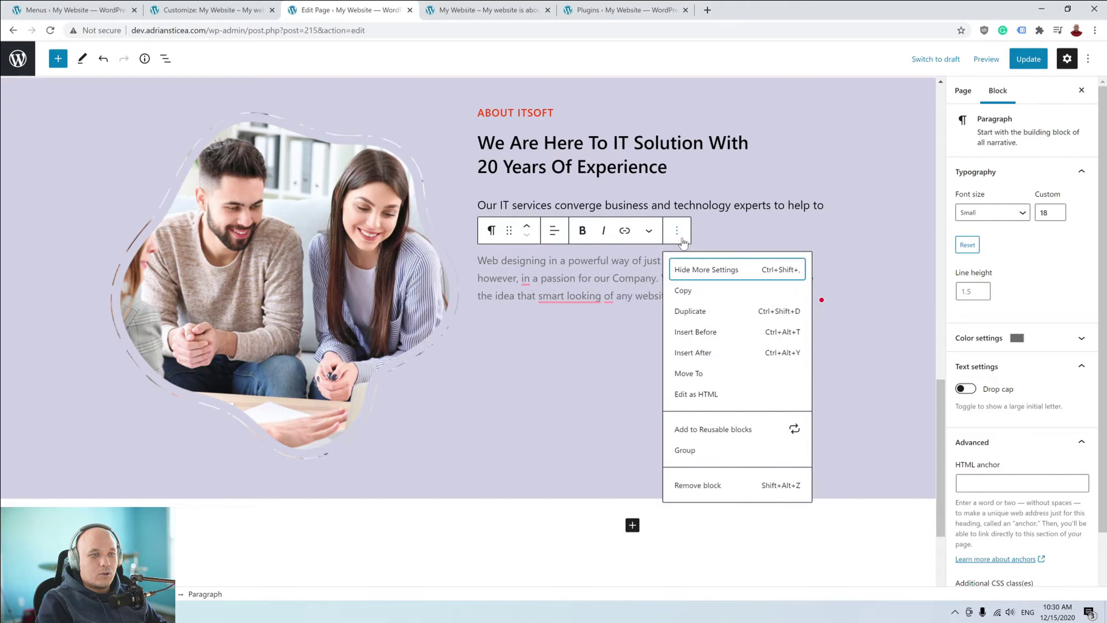
{"action": "left_click", "coordinate": [709, 351]}
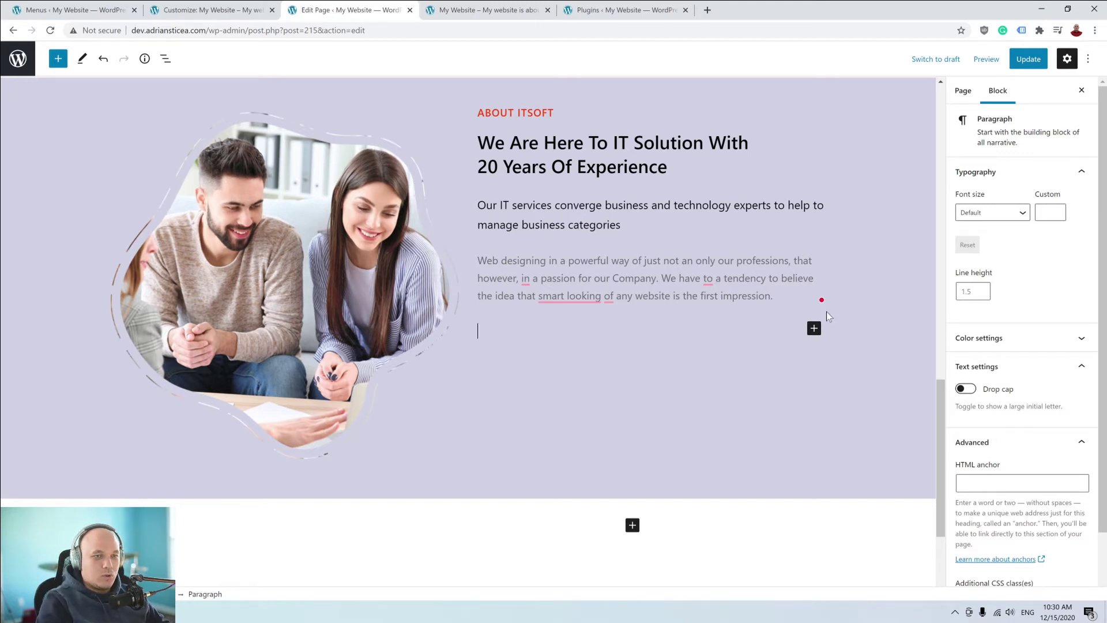
Insert a Columns block with the 30 / 70 layout below the gray "Web designing" paragraph.
{"action": "left_click", "coordinate": [814, 328]}
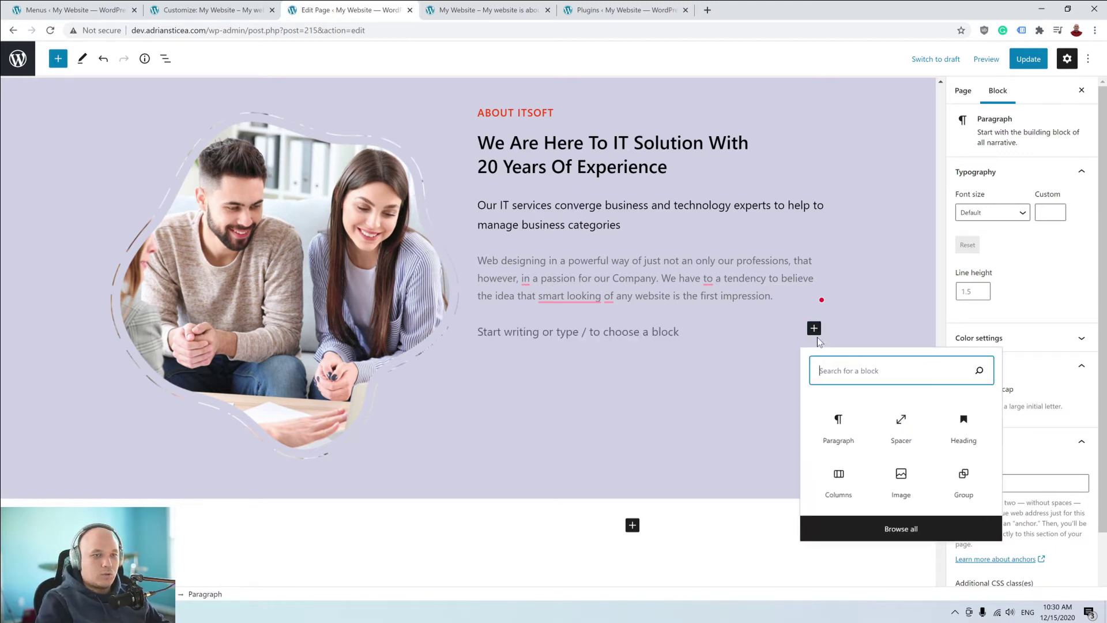
{"action": "left_click", "coordinate": [844, 476]}
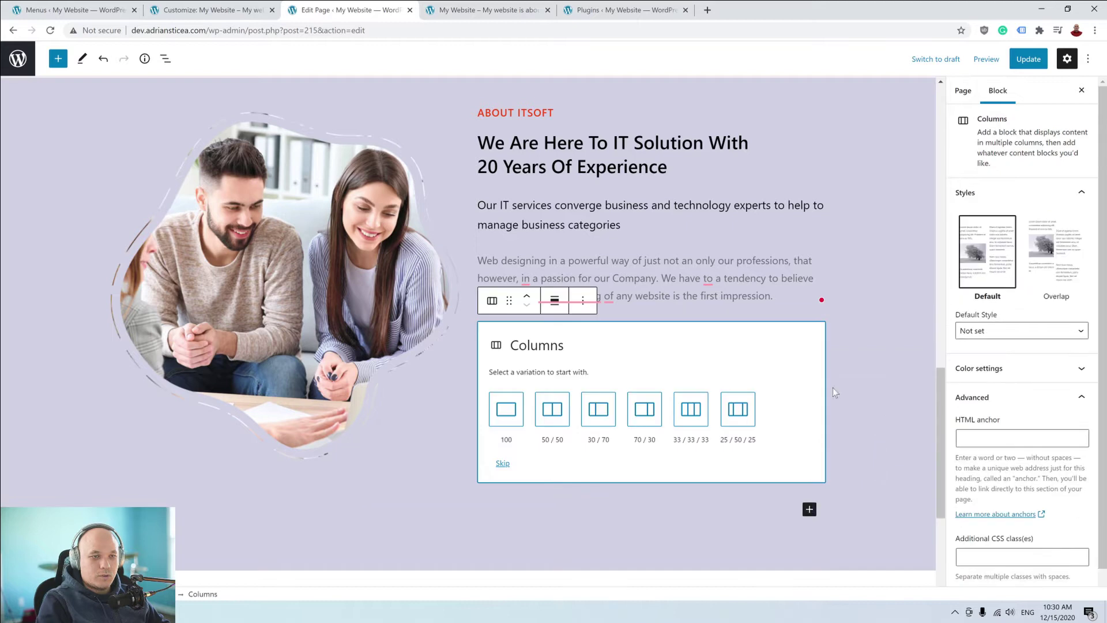
{"action": "left_click", "coordinate": [600, 411]}
Add the testi3.jpg portrait from the media library to the narrow column and give it the Rounded style.
{"action": "left_click", "coordinate": [532, 332]}
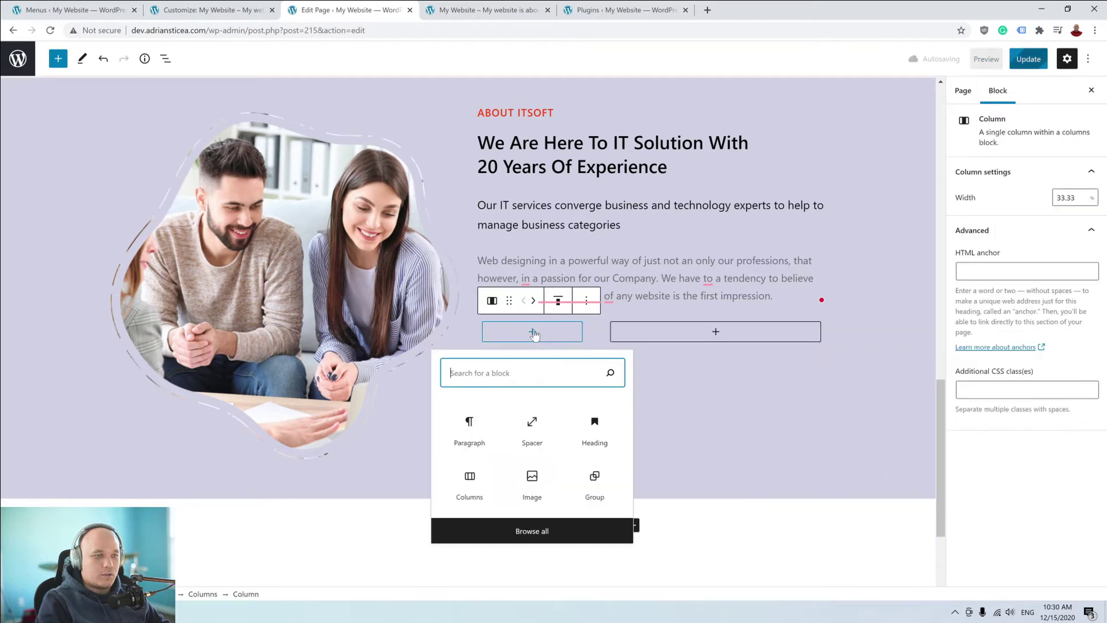
{"action": "left_click", "coordinate": [537, 483]}
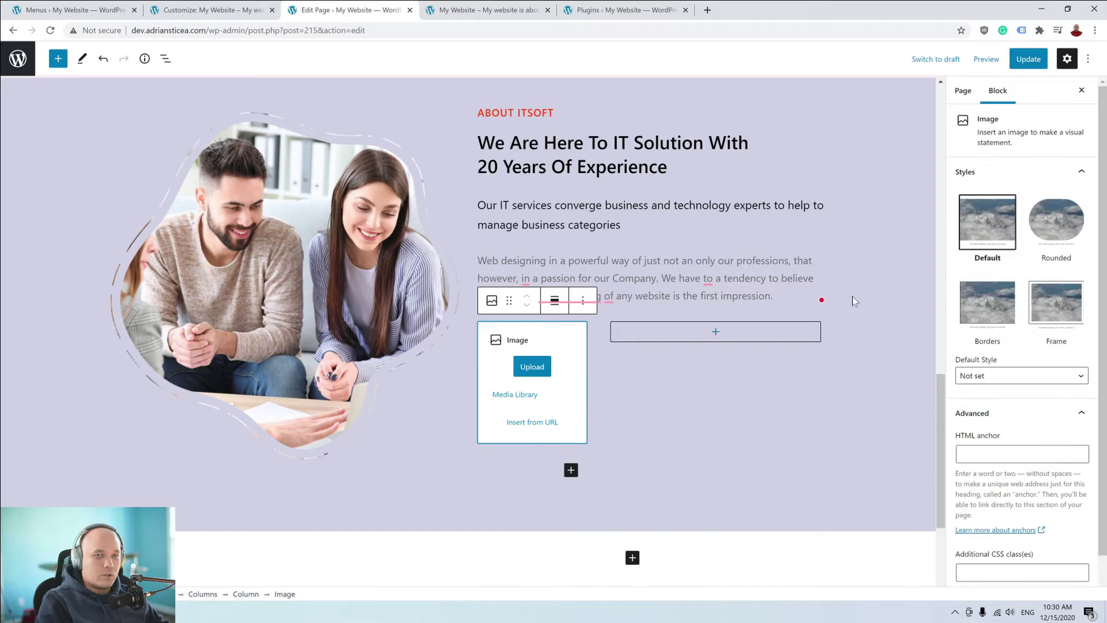
{"action": "left_click", "coordinate": [515, 395]}
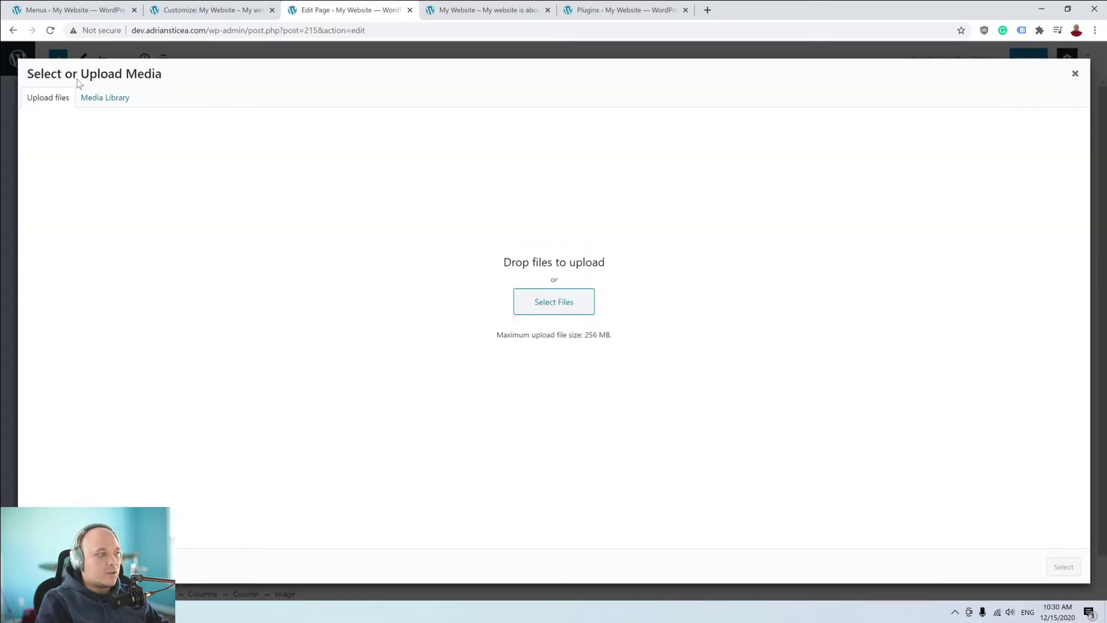
{"action": "left_click", "coordinate": [103, 97]}
{"action": "left_click", "coordinate": [455, 384]}
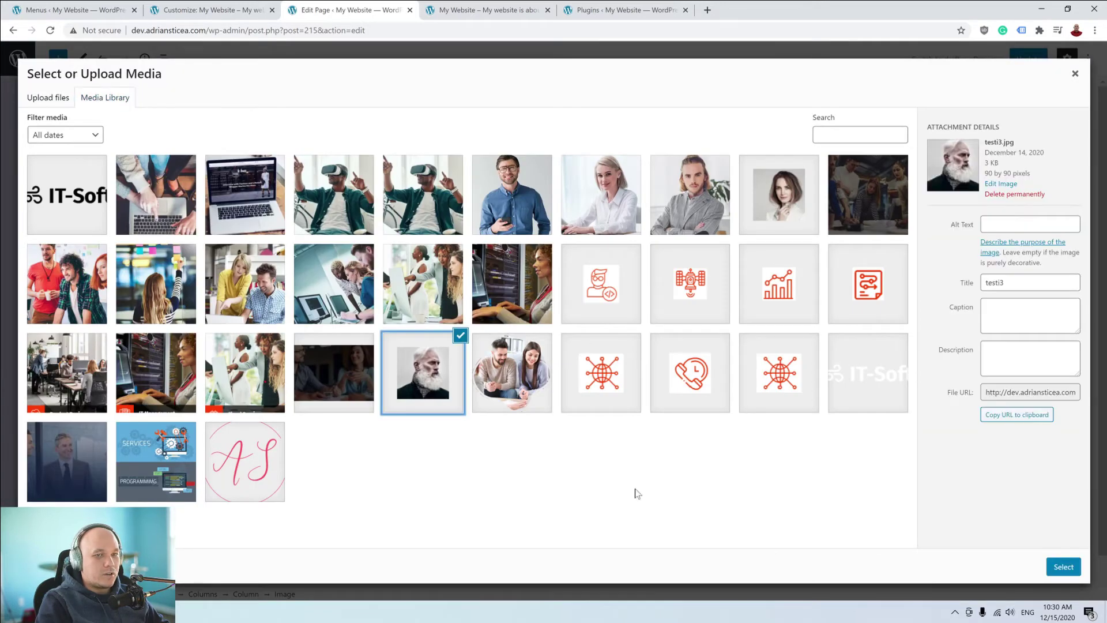
{"action": "left_click", "coordinate": [1064, 567]}
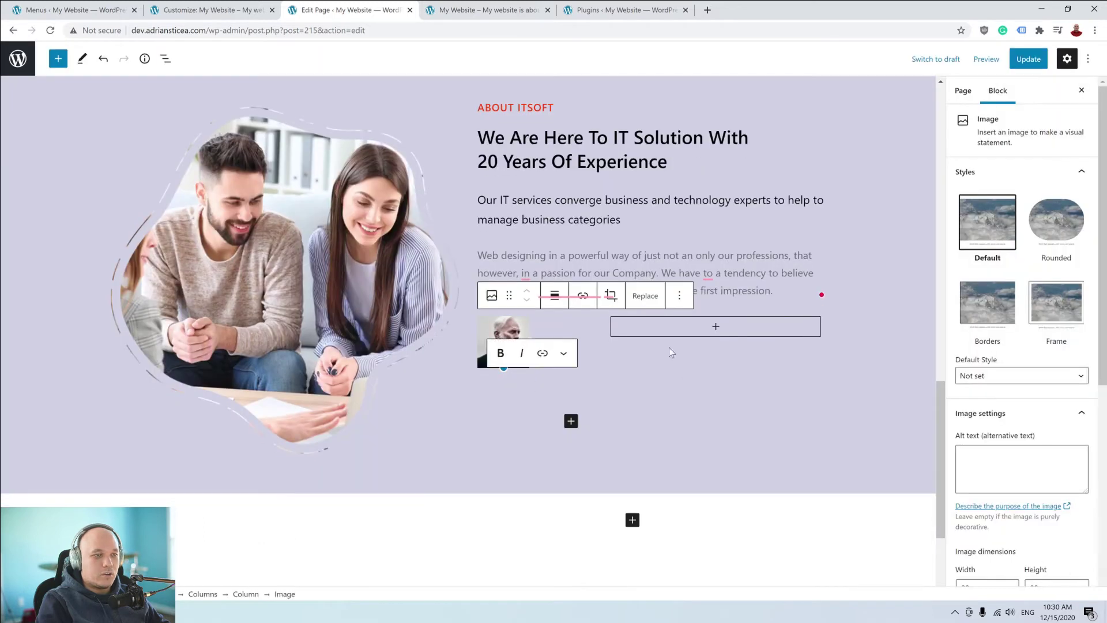
{"action": "left_click", "coordinate": [505, 335]}
{"action": "left_click", "coordinate": [1055, 225]}
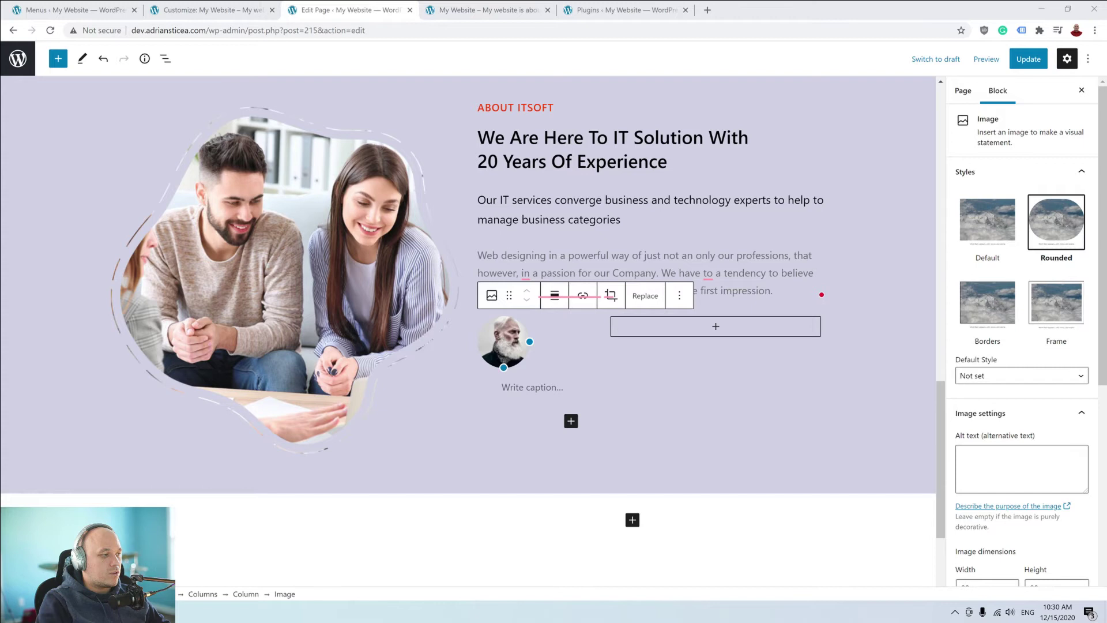
Fill the wide column with the person's full name in bold and "CEO & Founder" beneath it, using line height 0.
{"action": "left_click", "coordinate": [716, 326]}
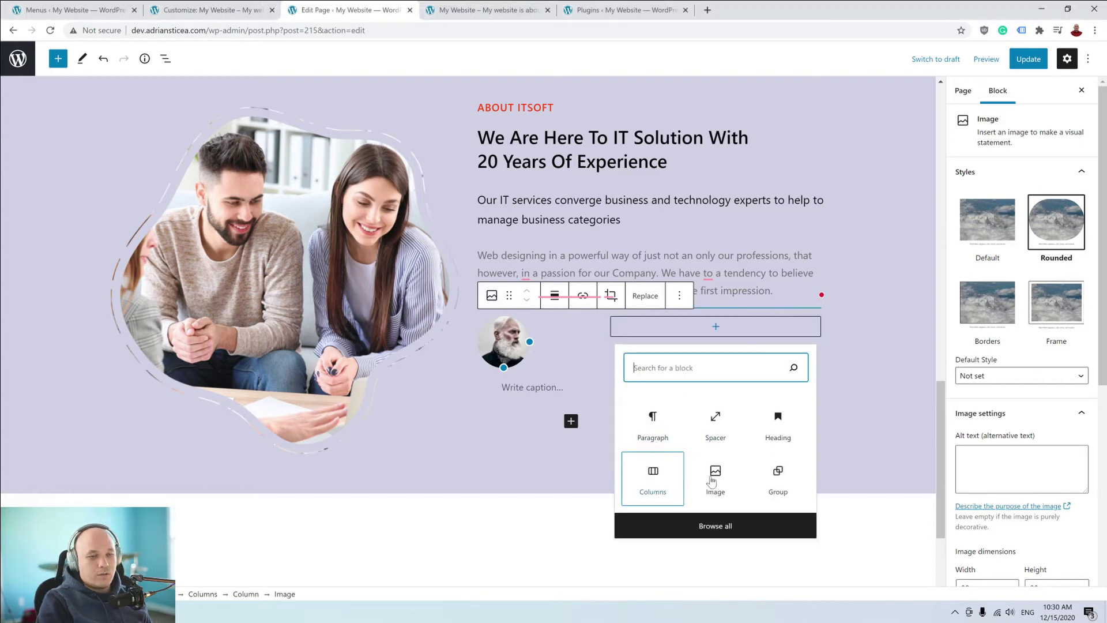
{"action": "left_click", "coordinate": [652, 428]}
{"action": "scroll", "coordinate": [651, 390], "scroll_direction": "up", "scroll_amount": 1}
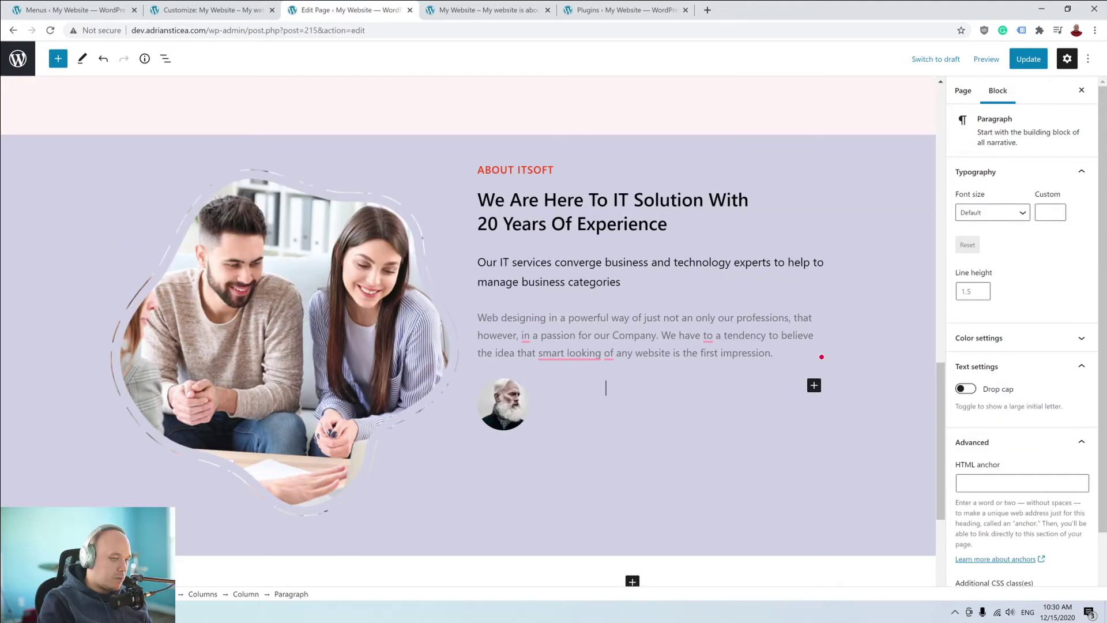
{"action": "left_click", "coordinate": [700, 427]}
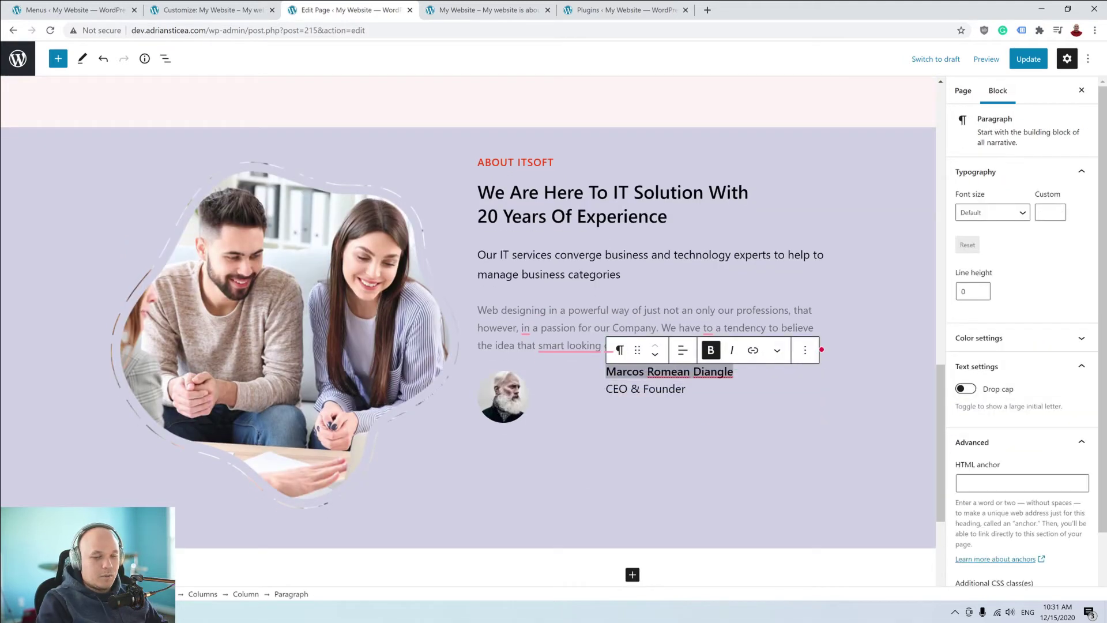
{"action": "left_click", "coordinate": [675, 389]}
{"action": "left_click", "coordinate": [662, 404]}
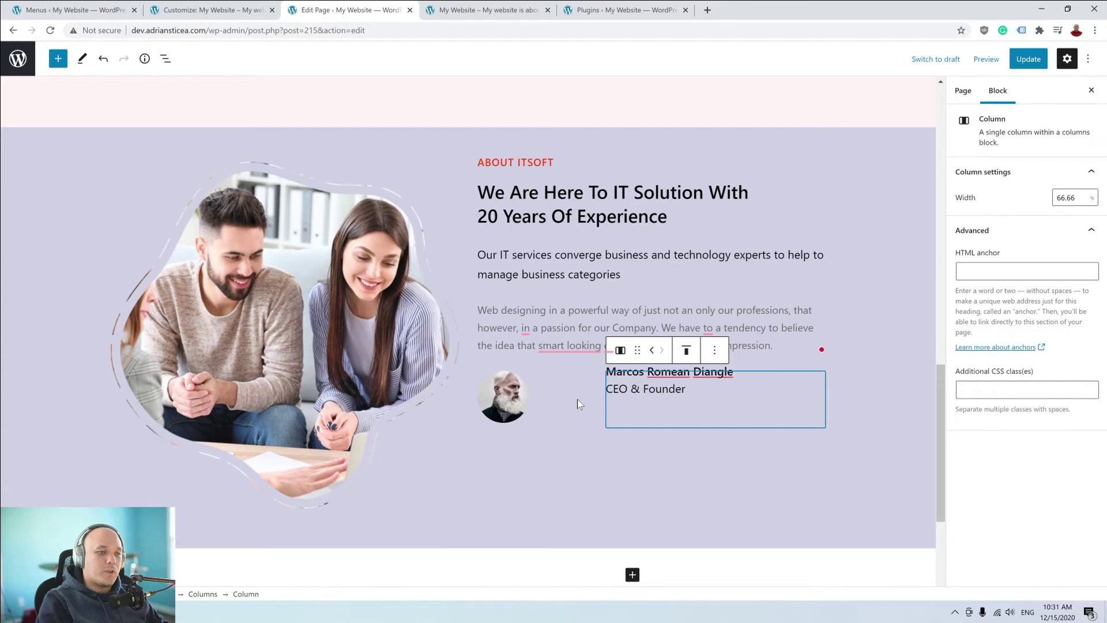
Add an empty paragraph block below the columns holding the portrait and name.
{"action": "left_click", "coordinate": [577, 399]}
{"action": "left_click", "coordinate": [664, 419]}
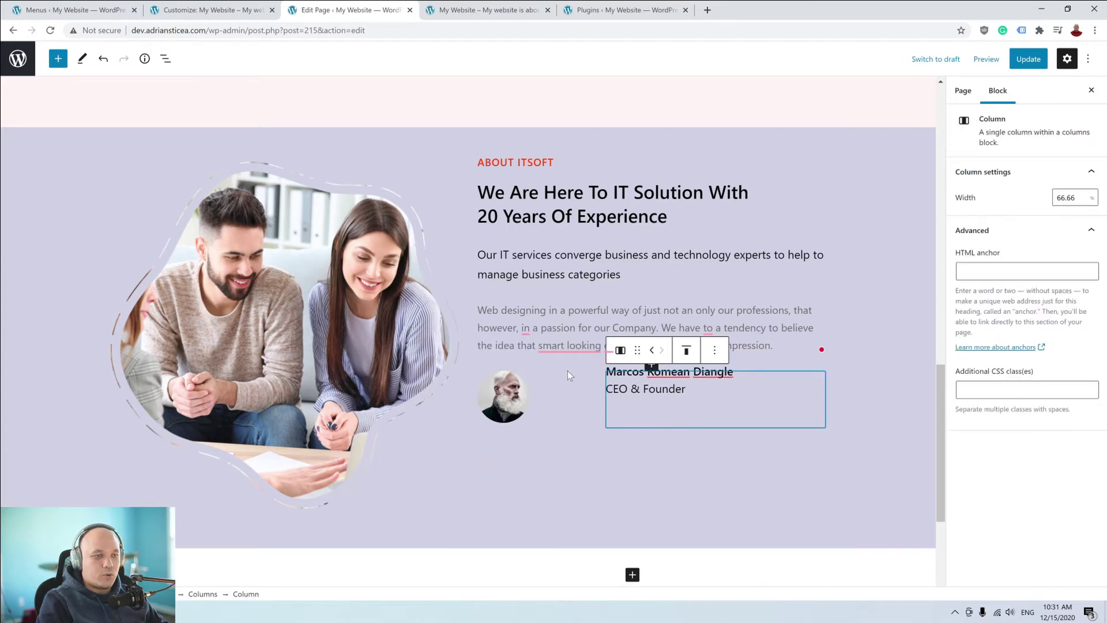
{"action": "left_click", "coordinate": [580, 393]}
{"action": "key", "text": "Return"}
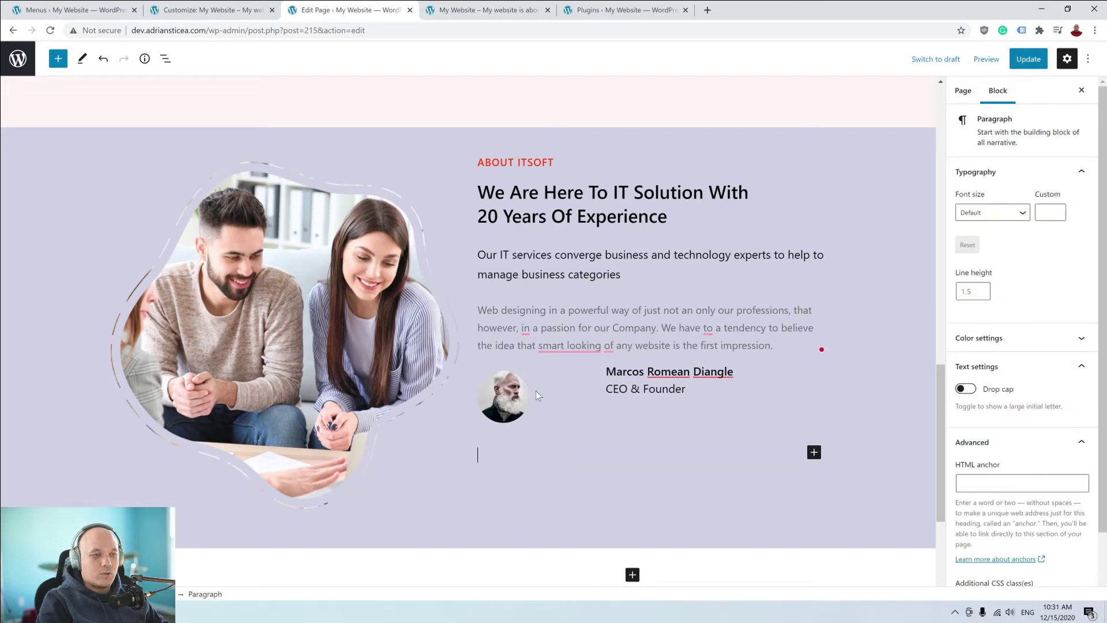
Reduce the width of the column containing the portrait to 15%.
{"action": "left_click", "coordinate": [519, 397]}
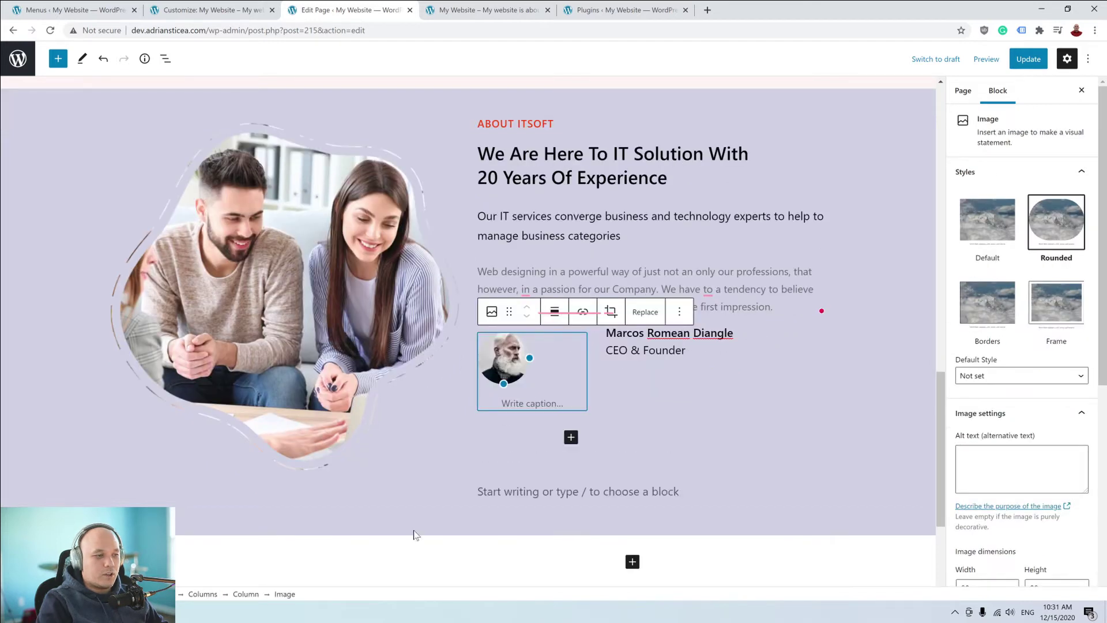
{"action": "left_click", "coordinate": [246, 594]}
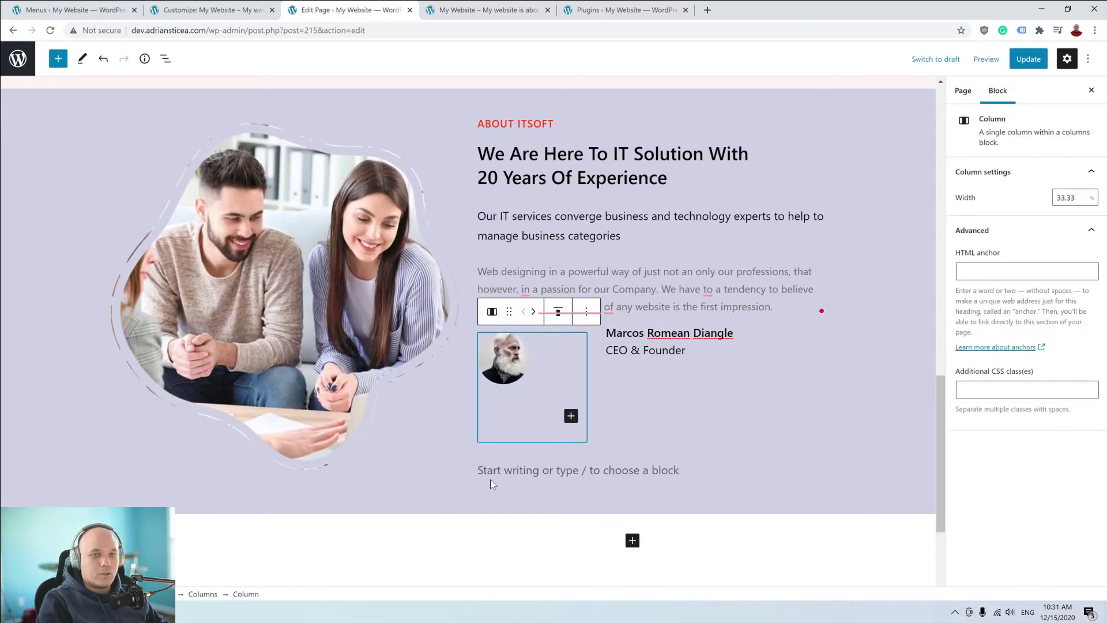
{"action": "left_click", "coordinate": [1074, 198]}
{"action": "left_click_drag", "start_coordinate": [1076, 197], "coordinate": [1062, 198]}
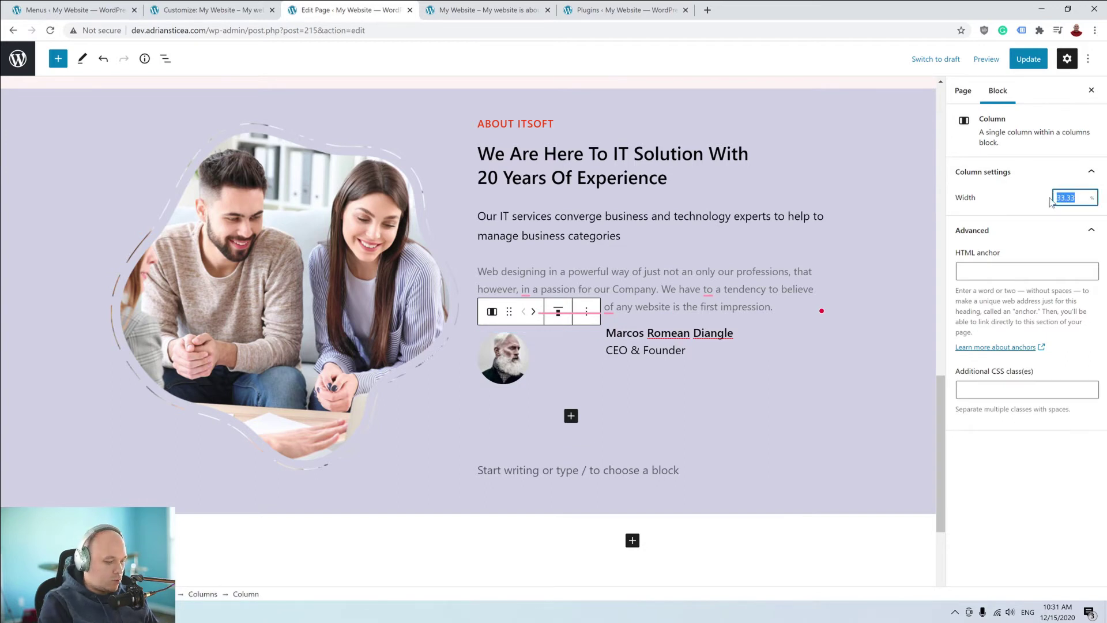
{"action": "type", "text": "20"}
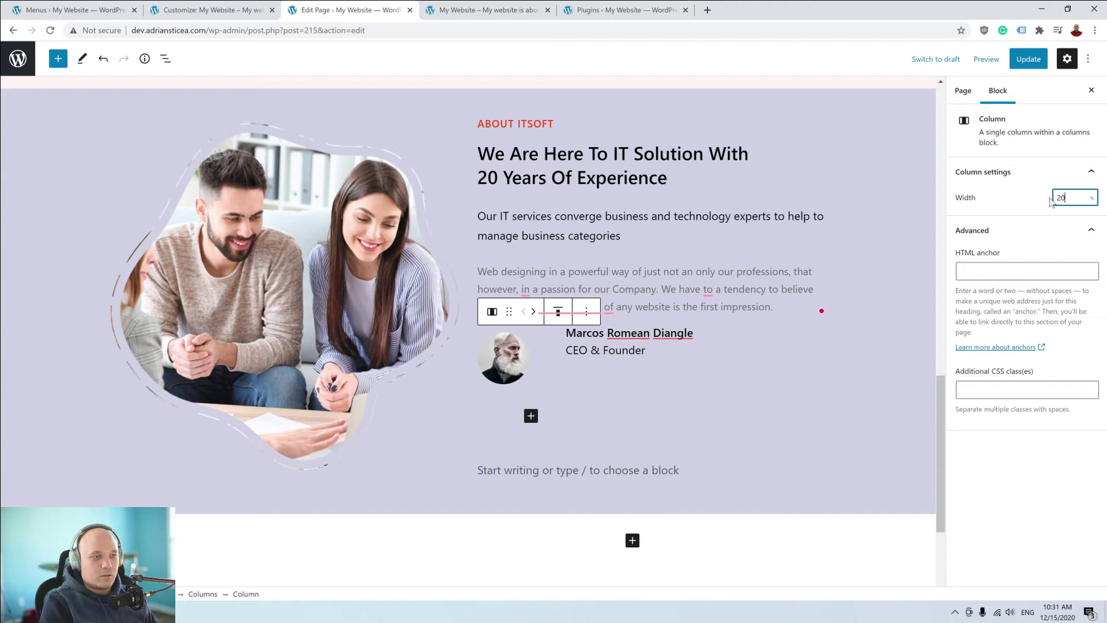
{"action": "key", "text": "BackSpace"}
{"action": "key", "text": "BackSpace"}
{"action": "type", "text": "15"}
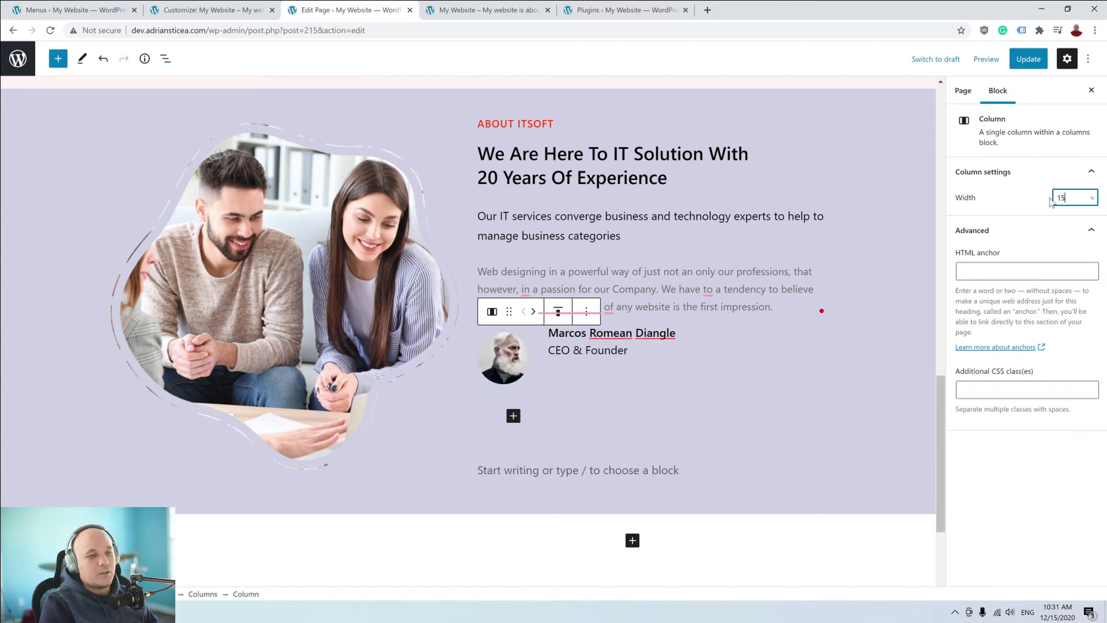
Insert a spacer above the bold name in the wide column and shrink it to a thin gap.
{"action": "left_click", "coordinate": [573, 379]}
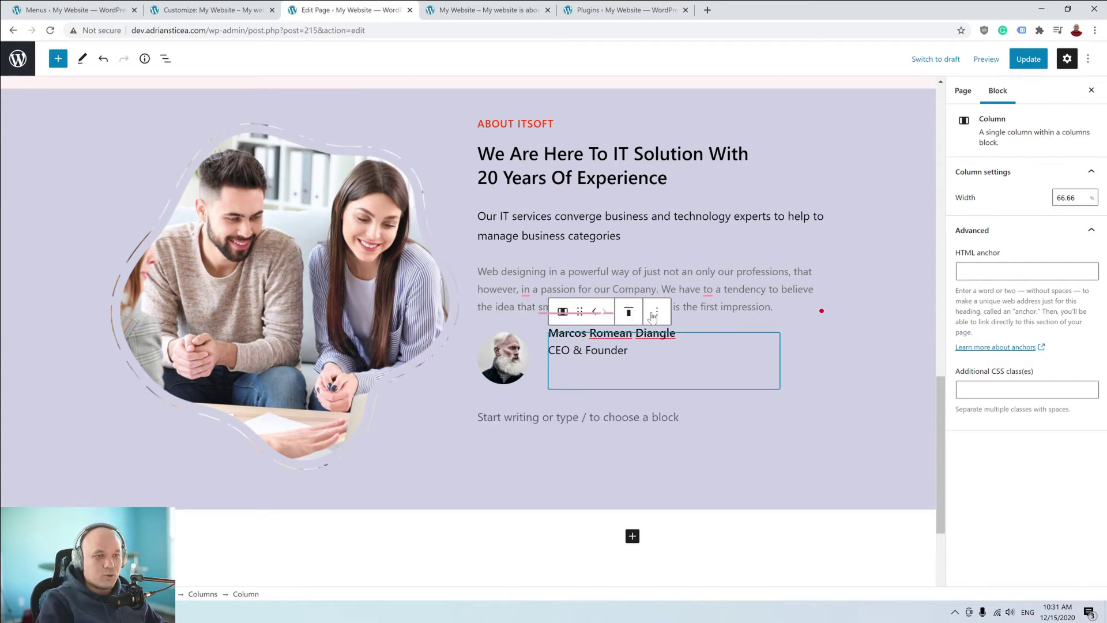
{"action": "triple_click", "coordinate": [672, 338]}
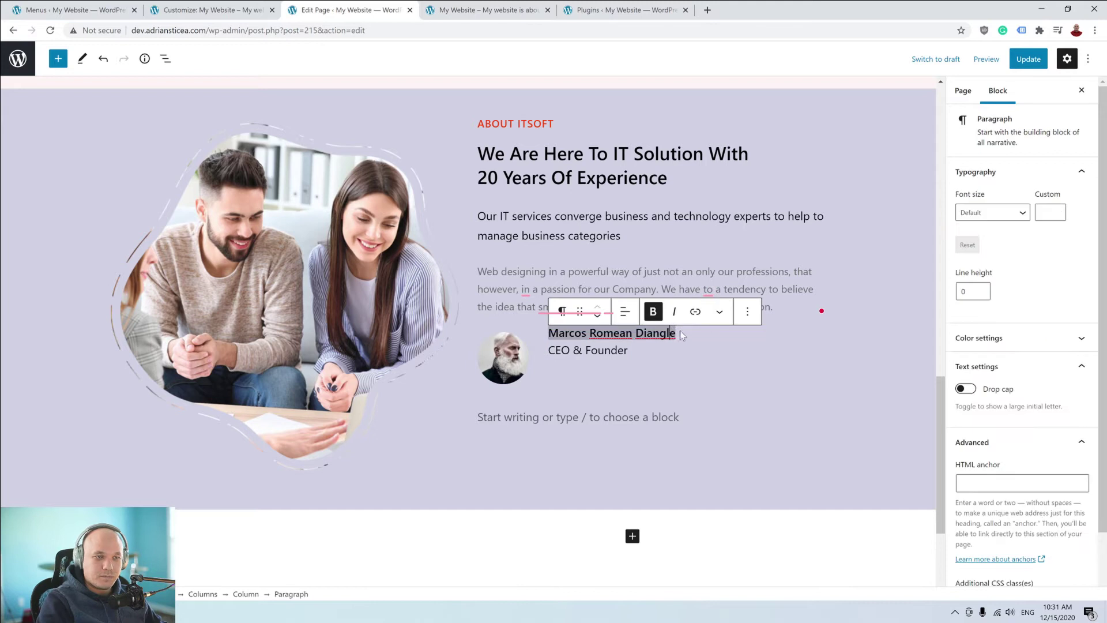
{"action": "left_click", "coordinate": [748, 311]}
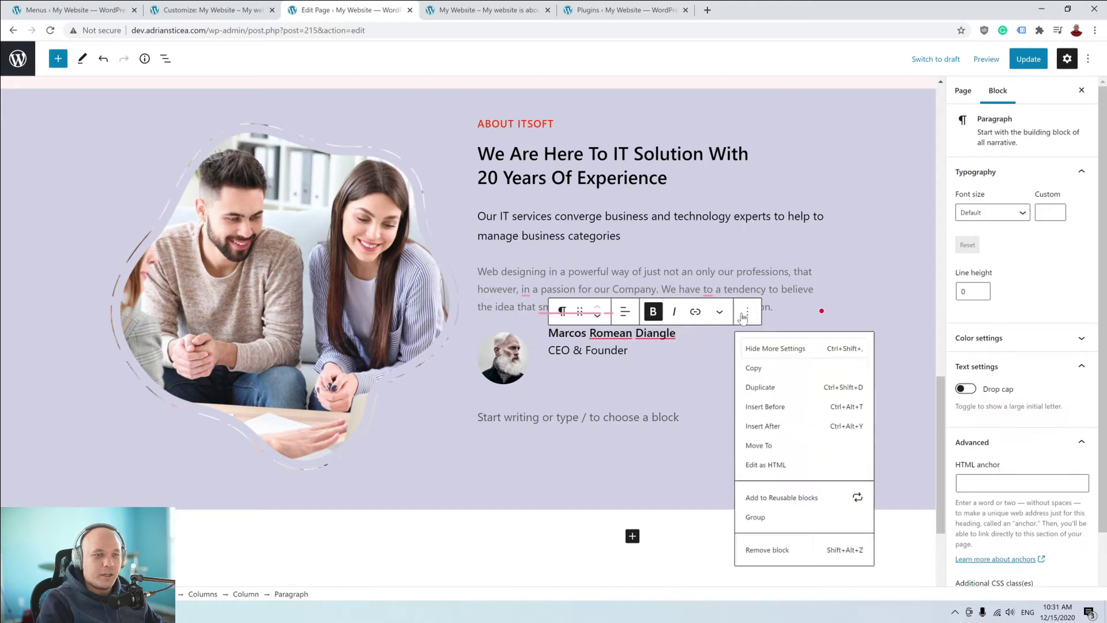
{"action": "left_click", "coordinate": [774, 412]}
{"action": "left_click", "coordinate": [768, 339]}
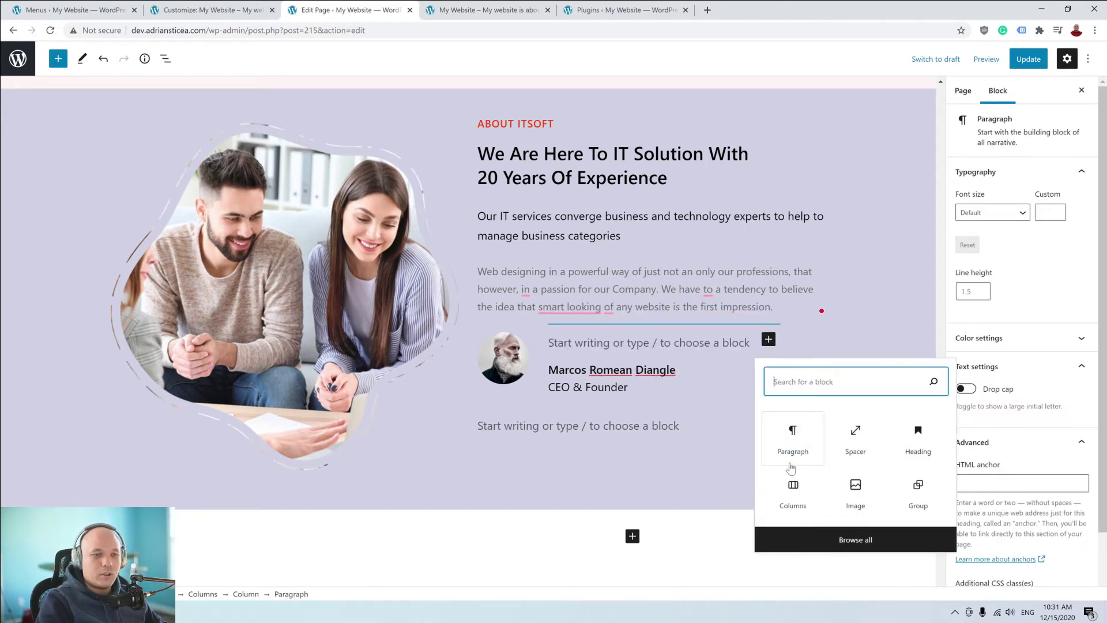
{"action": "left_click", "coordinate": [857, 445]}
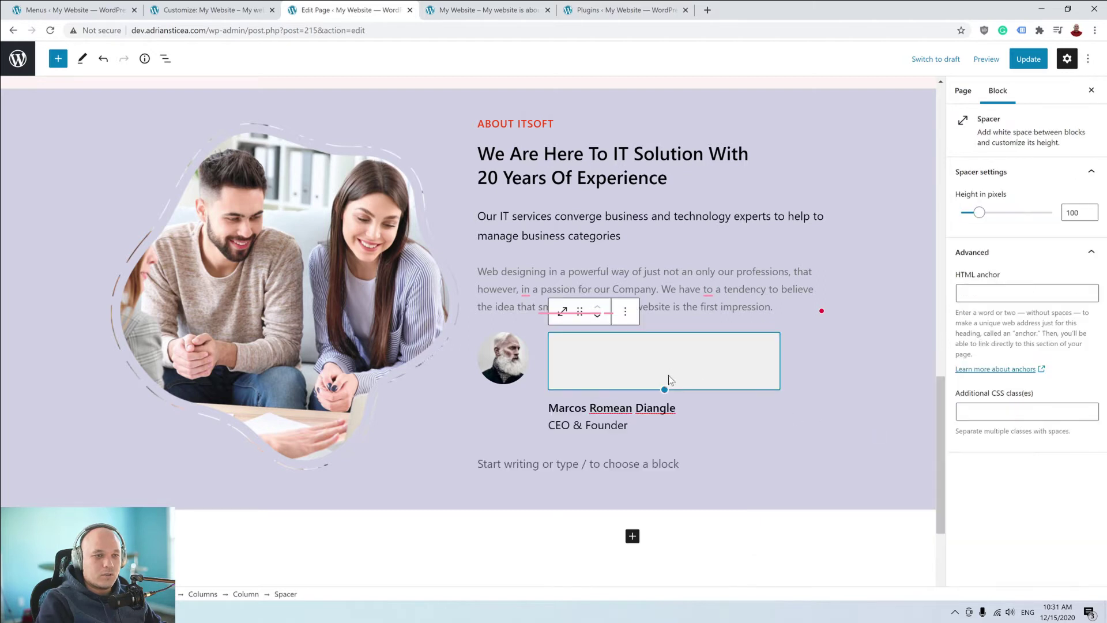
{"action": "left_click_drag", "start_coordinate": [664, 390], "coordinate": [664, 332]}
{"action": "left_click", "coordinate": [734, 355]}
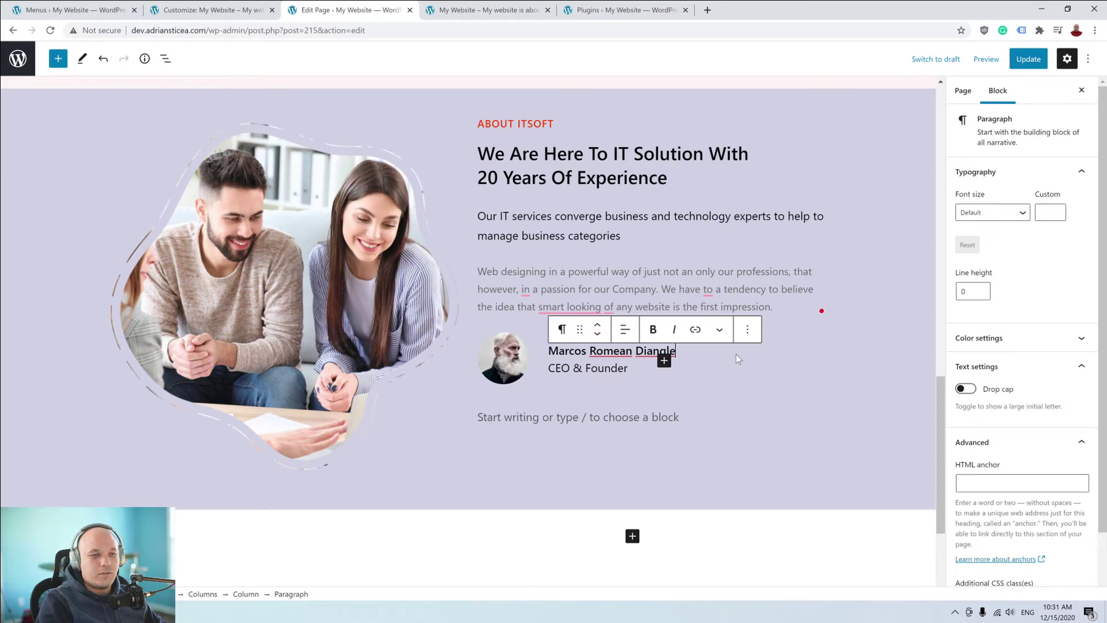
Preview the page in a new tab and examine the About ITSOFT section's layout.
{"action": "left_click", "coordinate": [807, 340]}
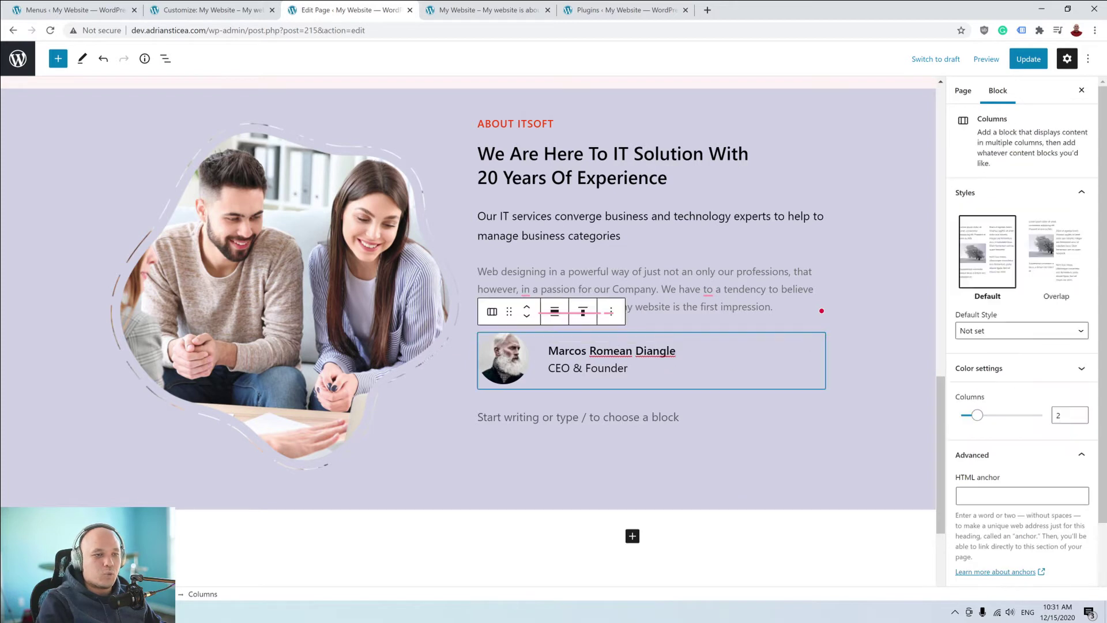
{"action": "left_click", "coordinate": [604, 339]}
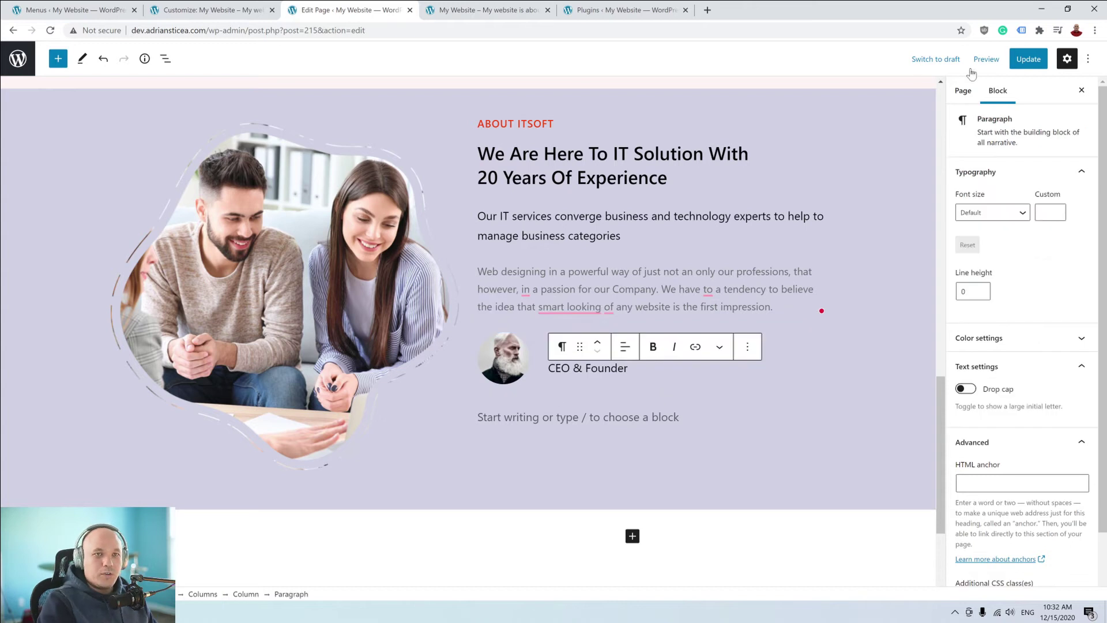
{"action": "left_click", "coordinate": [985, 58]}
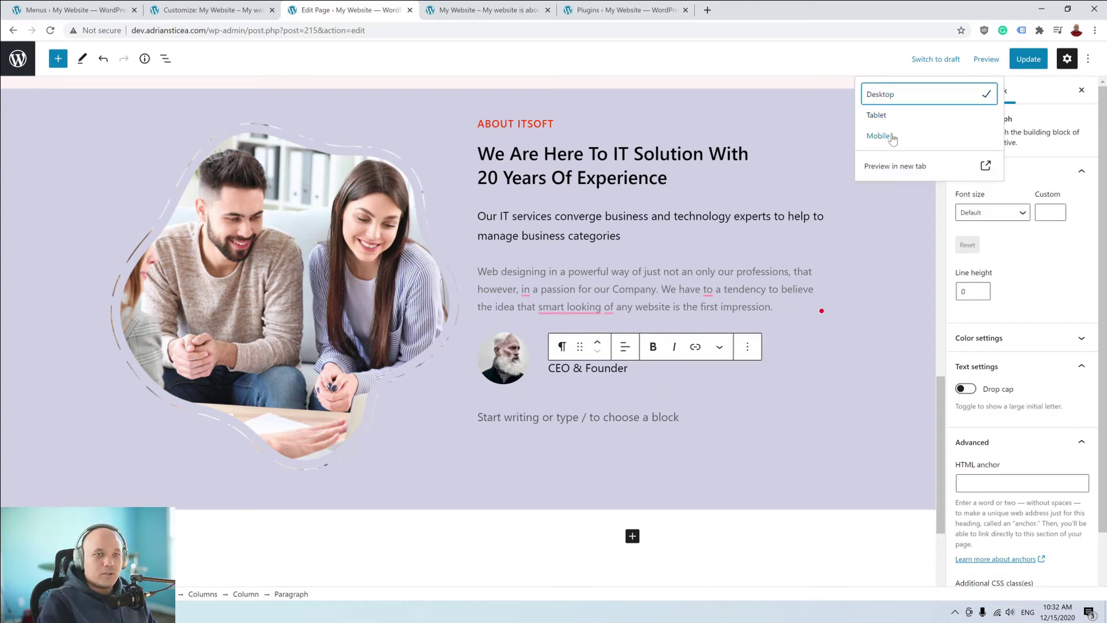
{"action": "left_click", "coordinate": [897, 164]}
{"action": "scroll", "coordinate": [686, 165], "scroll_direction": "down", "scroll_amount": 10}
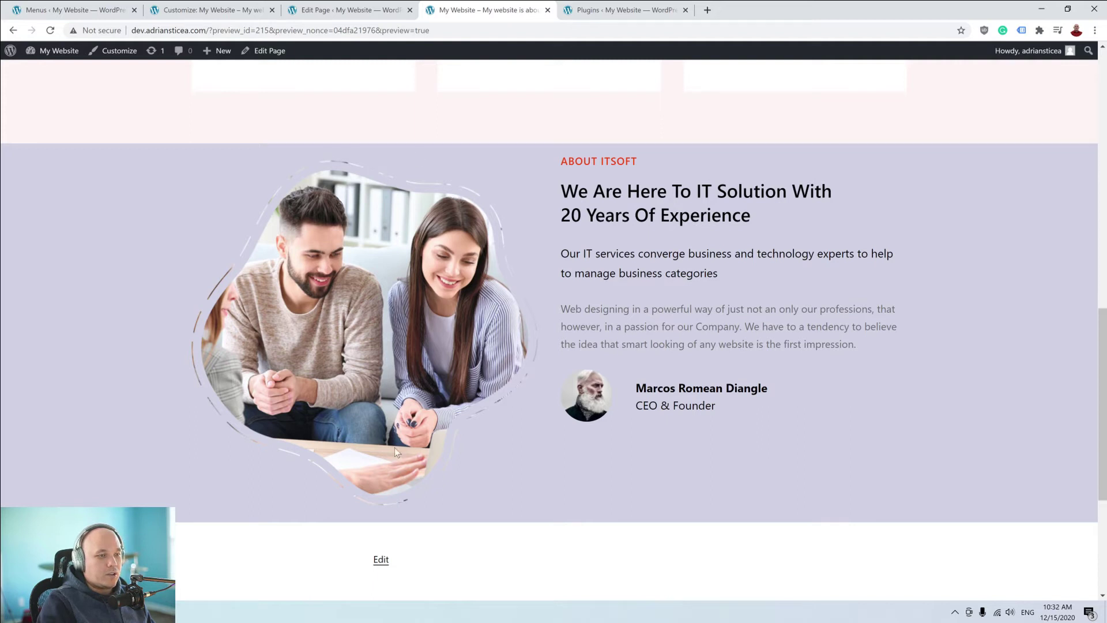
Back in the page editor, insert a spacer above the "About ITSOFT" heading and reduce its height to 10 pixels.
{"action": "left_click", "coordinate": [378, 9]}
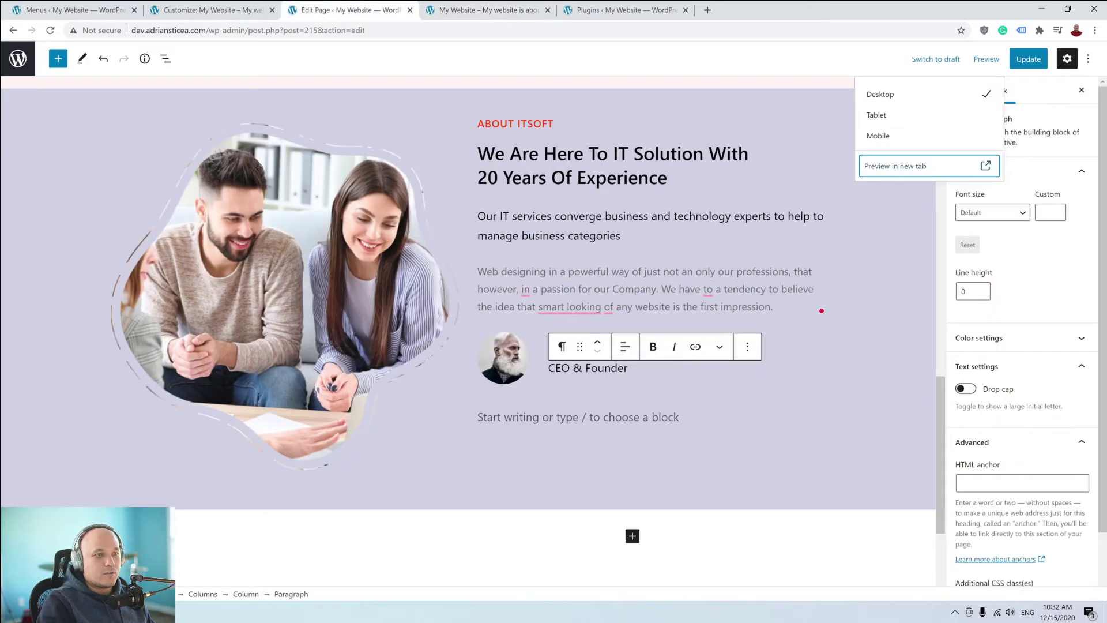
{"action": "scroll", "coordinate": [418, 250], "scroll_direction": "up", "scroll_amount": 3}
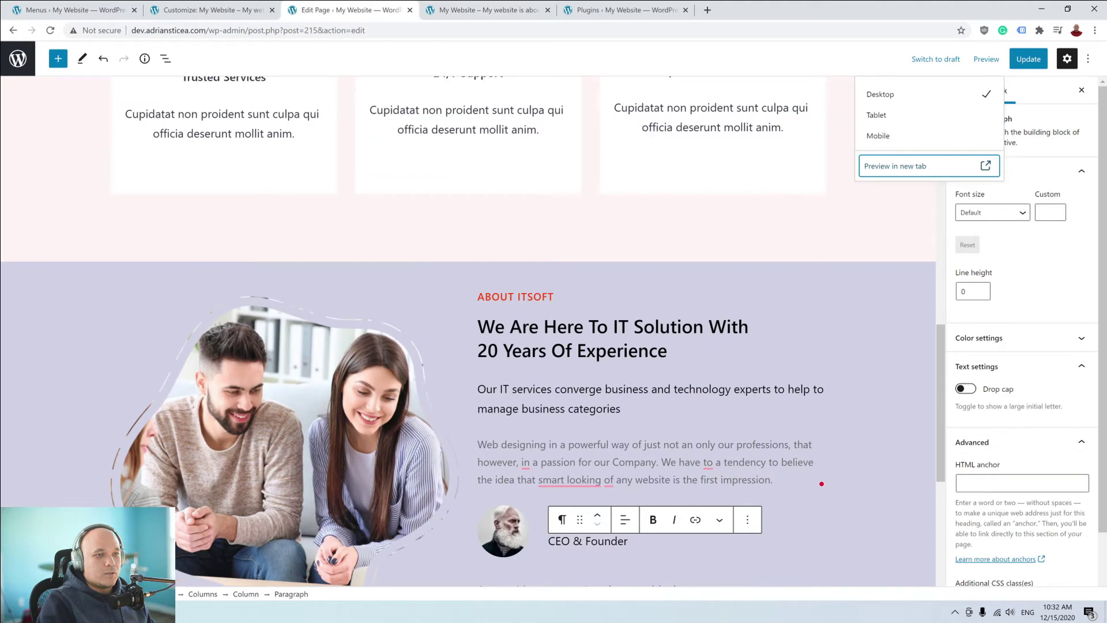
{"action": "left_click", "coordinate": [648, 300]}
{"action": "left_click", "coordinate": [733, 275]}
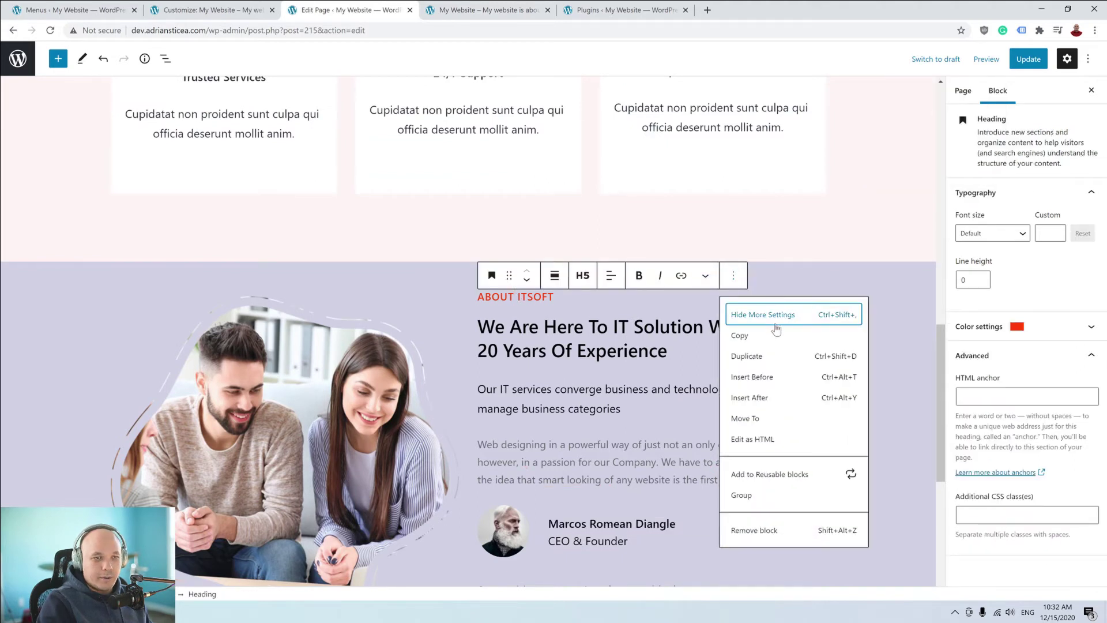
{"action": "left_click", "coordinate": [762, 396]}
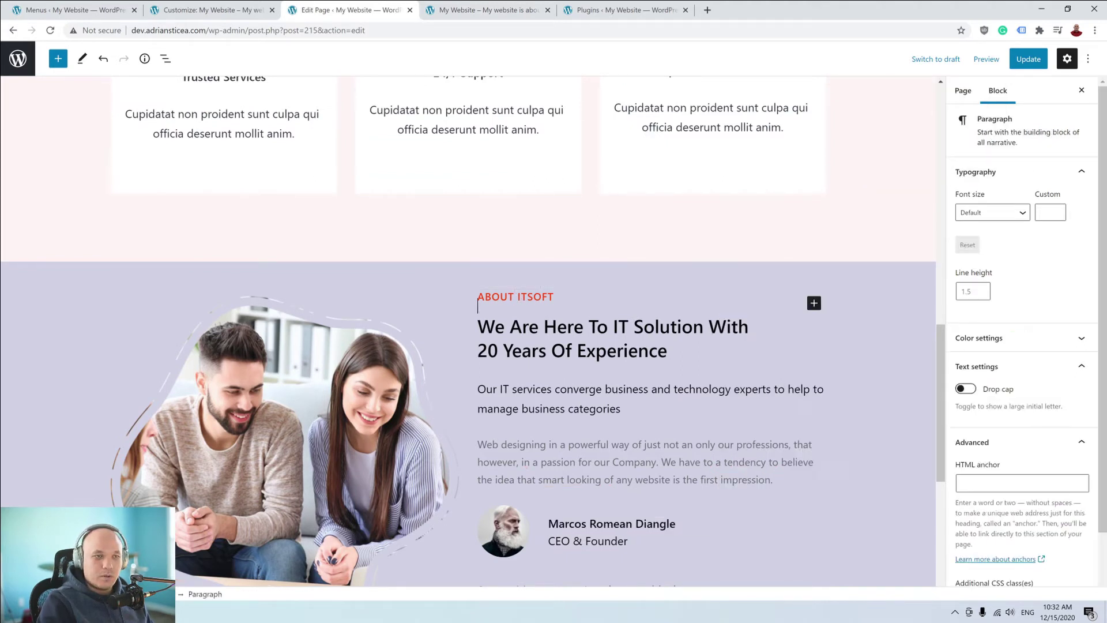
{"action": "left_click", "coordinate": [814, 303]}
{"action": "left_click", "coordinate": [900, 396]}
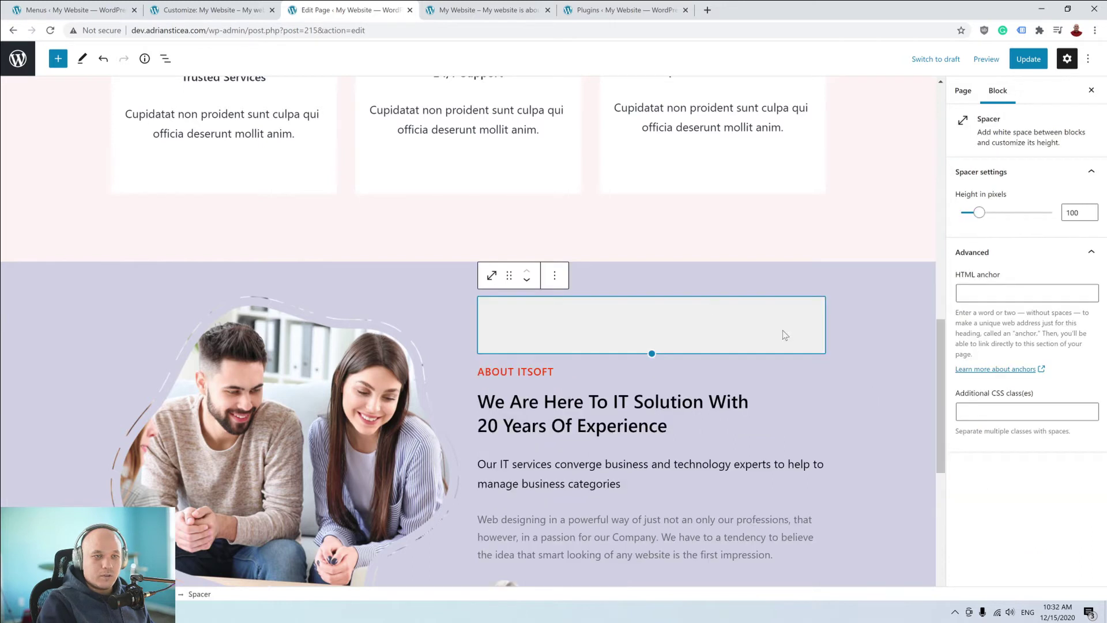
{"action": "left_click_drag", "start_coordinate": [651, 351], "coordinate": [656, 300]}
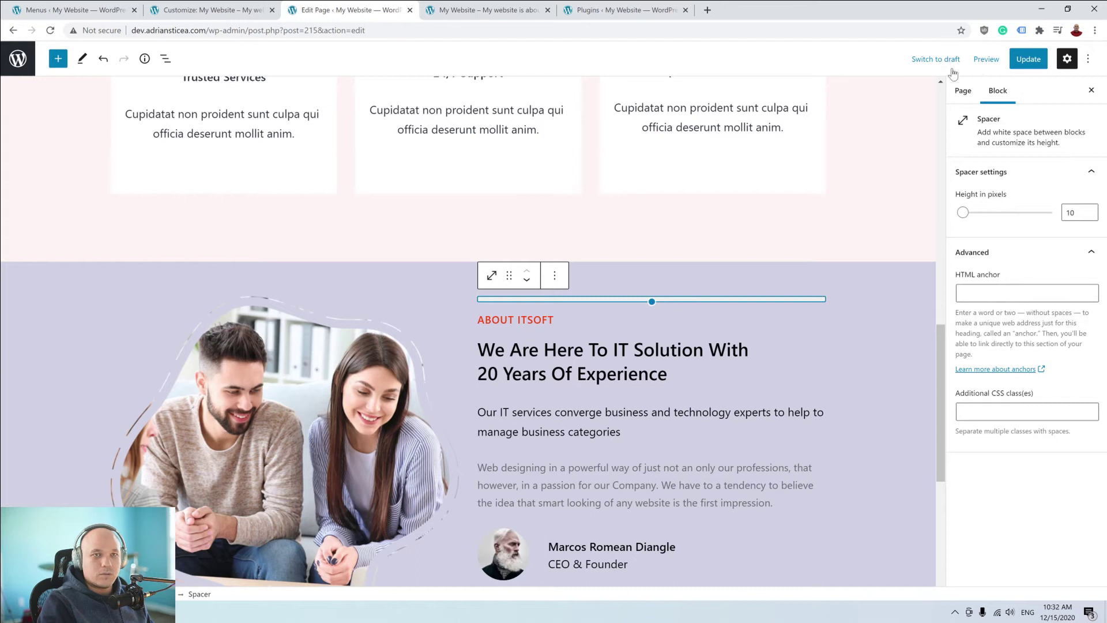
Preview the page in a new tab, examine the spacing around the About ITSOFT section, and return to the page editor.
{"action": "left_click", "coordinate": [986, 59]}
{"action": "left_click", "coordinate": [898, 170]}
{"action": "scroll", "coordinate": [752, 263], "scroll_direction": "down", "scroll_amount": 10}
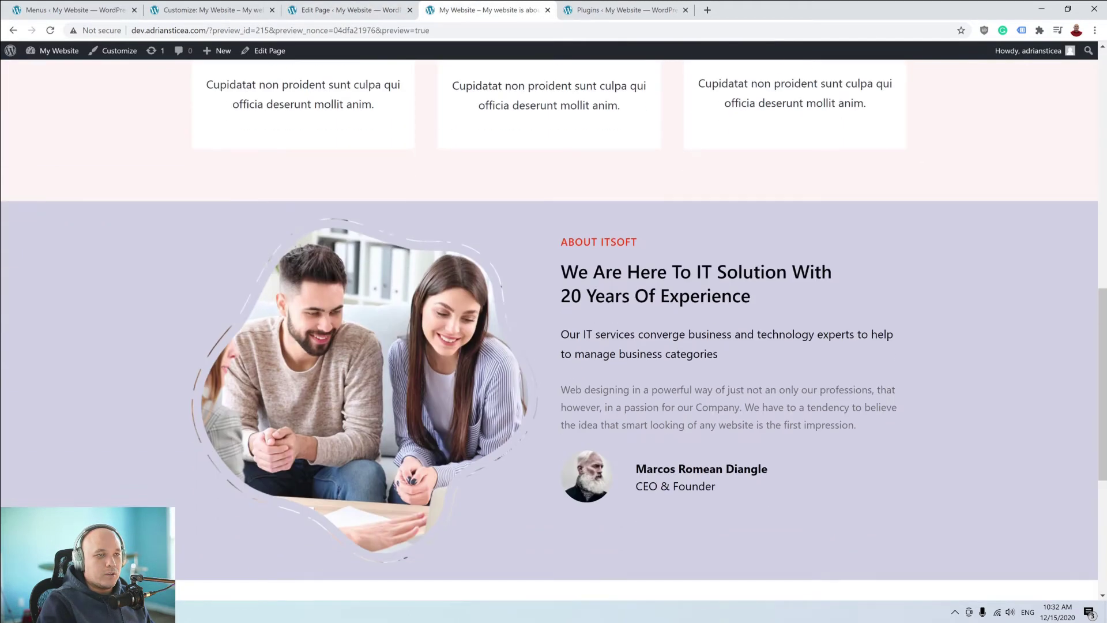
{"action": "scroll", "coordinate": [766, 286], "scroll_direction": "down", "scroll_amount": 1}
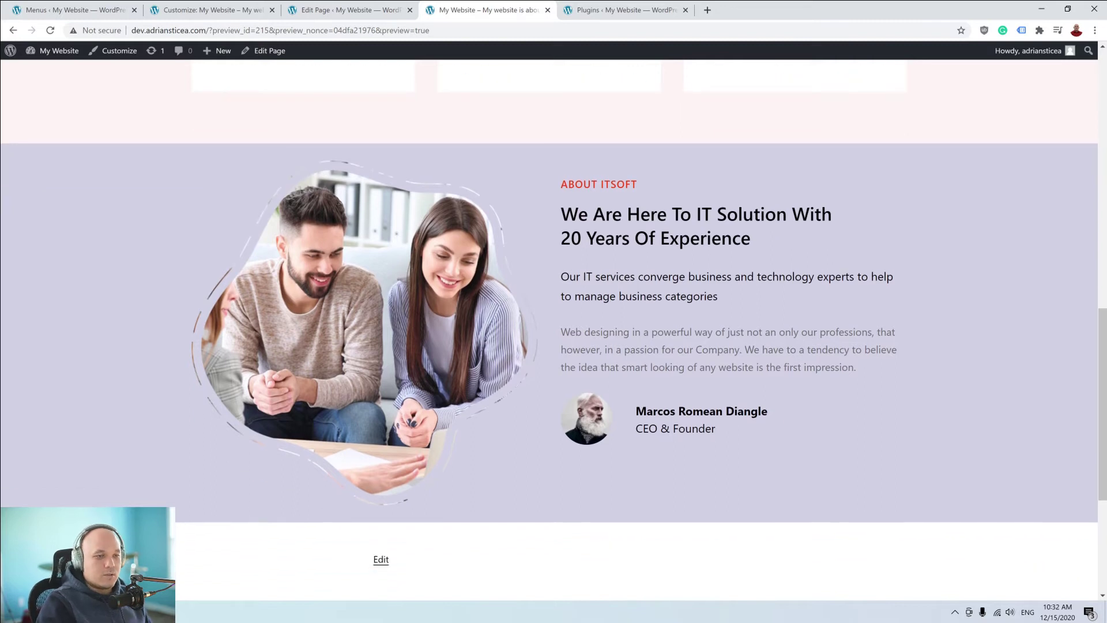
{"action": "scroll", "coordinate": [767, 285], "scroll_direction": "down", "scroll_amount": 1}
{"action": "scroll", "coordinate": [344, 173], "scroll_direction": "up", "scroll_amount": 2}
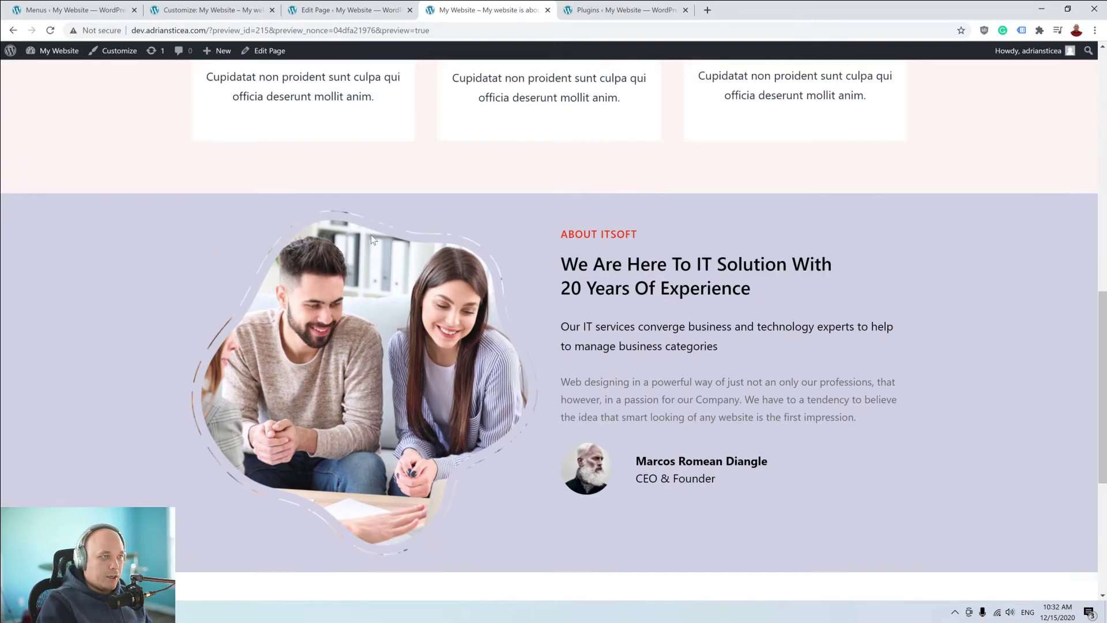
{"action": "scroll", "coordinate": [359, 231], "scroll_direction": "down", "scroll_amount": 2}
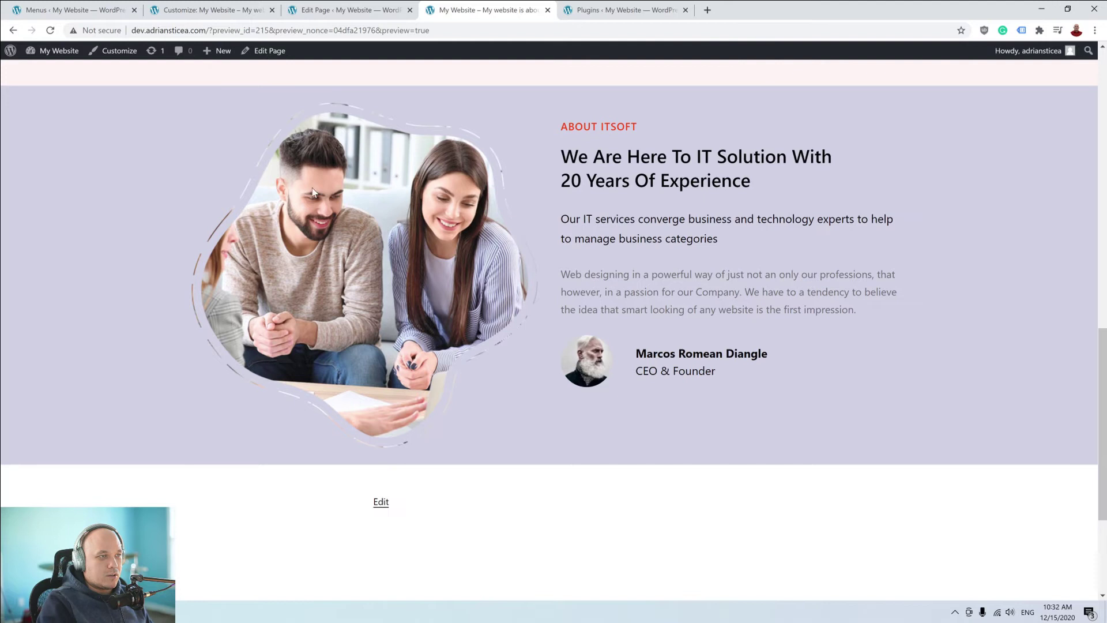
{"action": "left_click", "coordinate": [332, 7]}
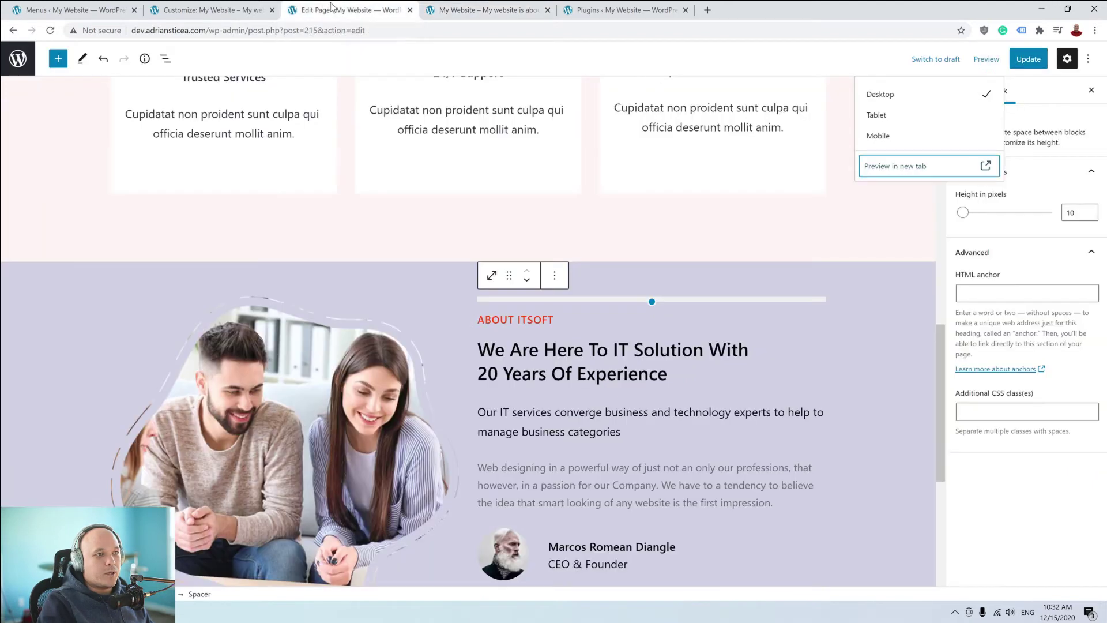
{"action": "left_click", "coordinate": [378, 234]}
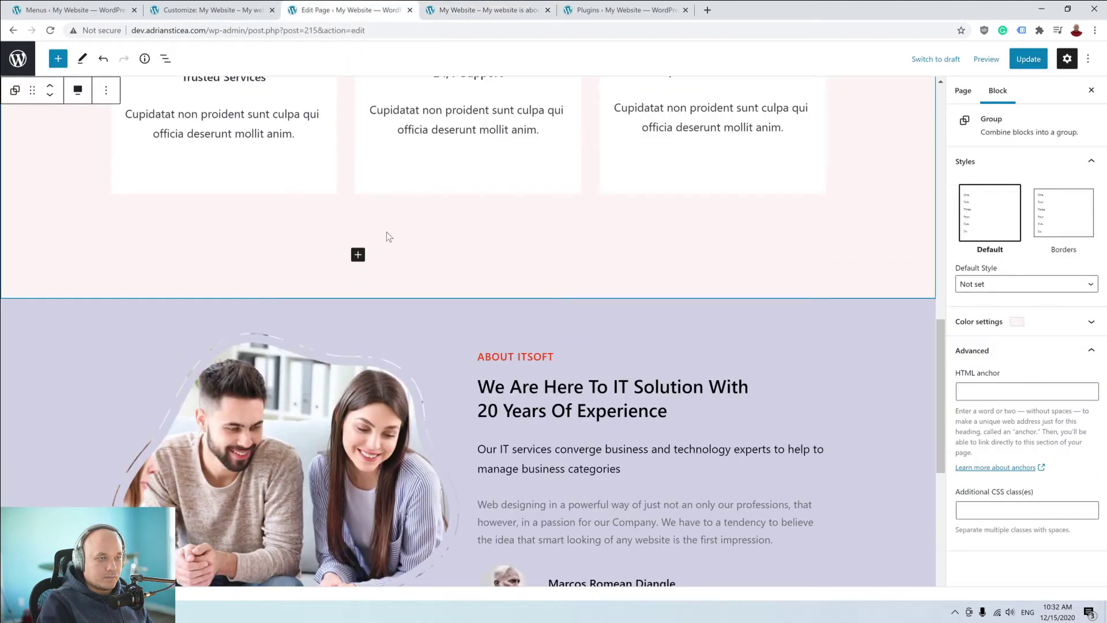
{"action": "left_click", "coordinate": [375, 332]}
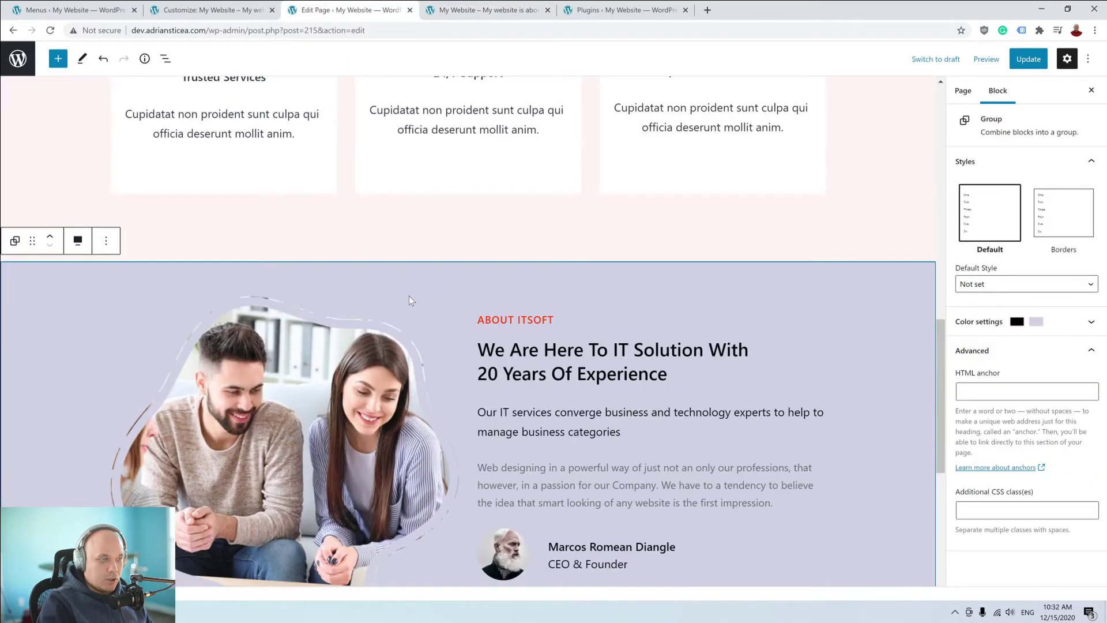
{"action": "left_click", "coordinate": [312, 336]}
{"action": "left_click", "coordinate": [313, 276]}
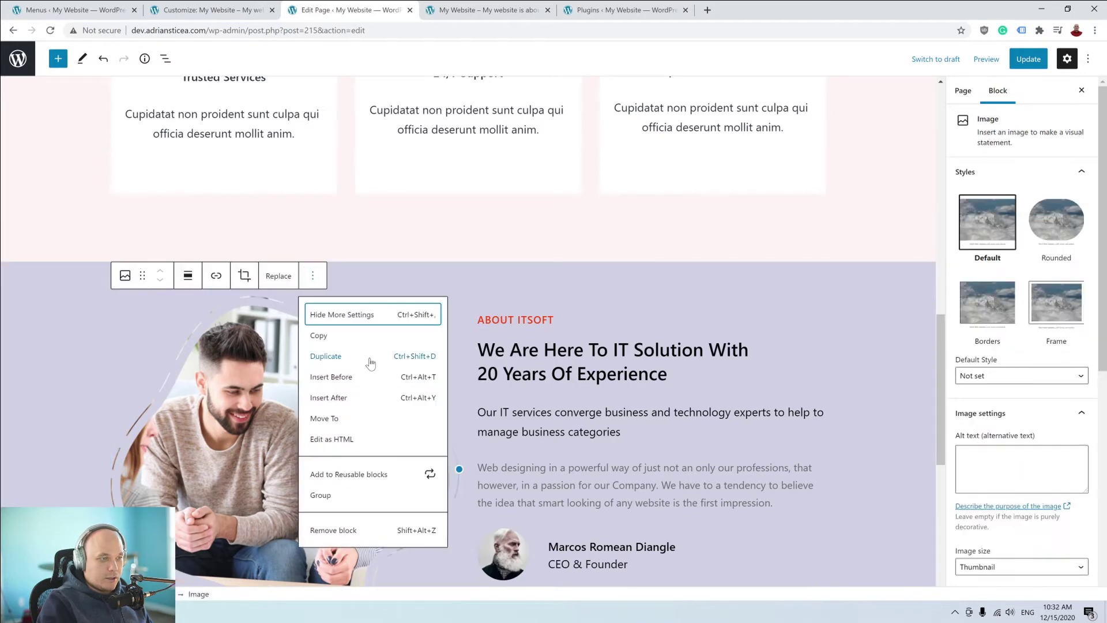
{"action": "left_click", "coordinate": [487, 298]}
{"action": "left_click", "coordinate": [377, 299]}
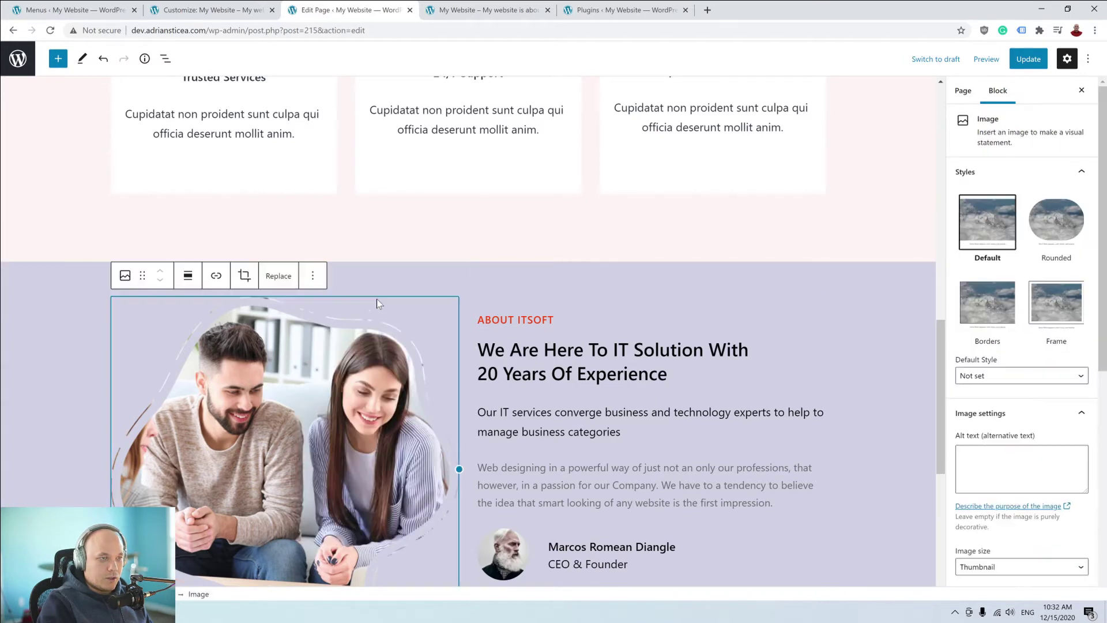
{"action": "left_click", "coordinate": [477, 279]}
{"action": "left_click", "coordinate": [373, 336]}
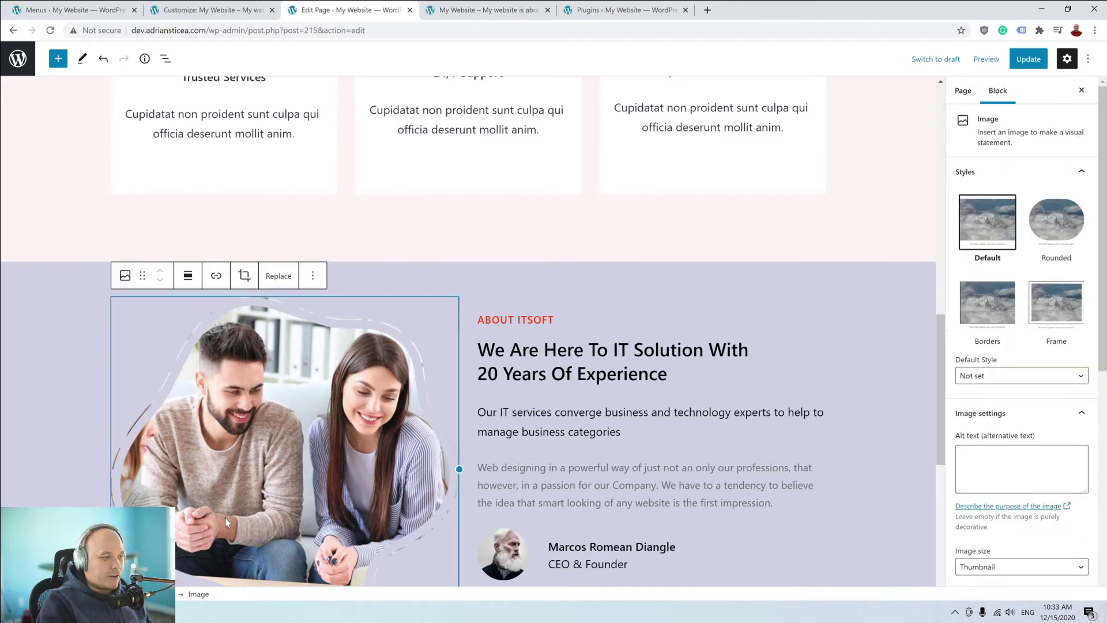
Insert a spacer above the two-column block in the About ITSOFT group and reduce its height to 30 pixels.
{"action": "left_click", "coordinate": [115, 594]}
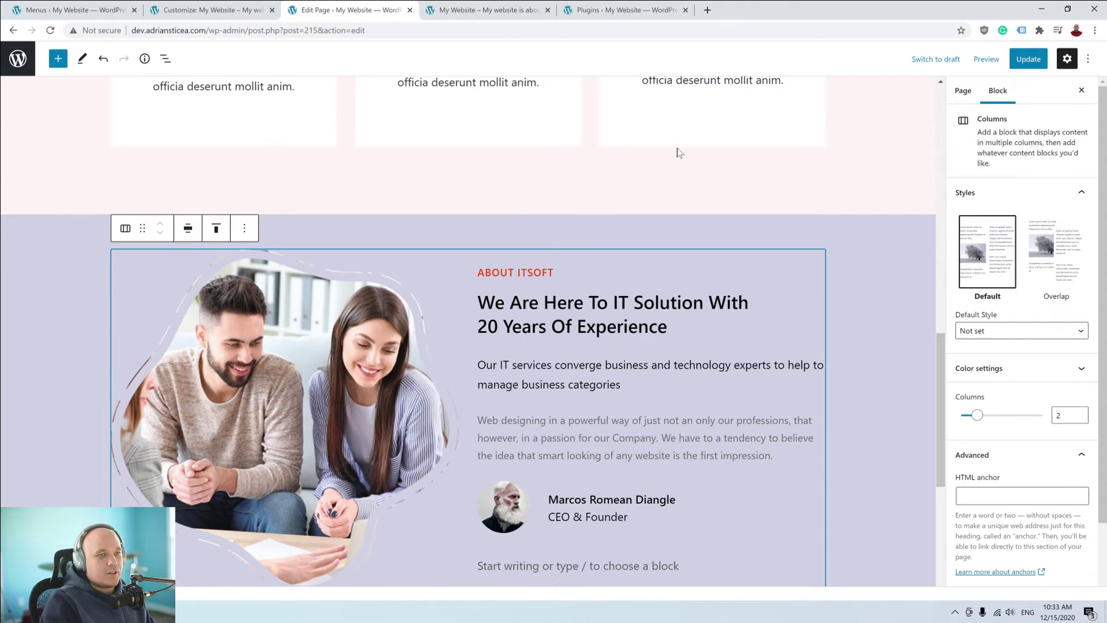
{"action": "left_click", "coordinate": [245, 229]}
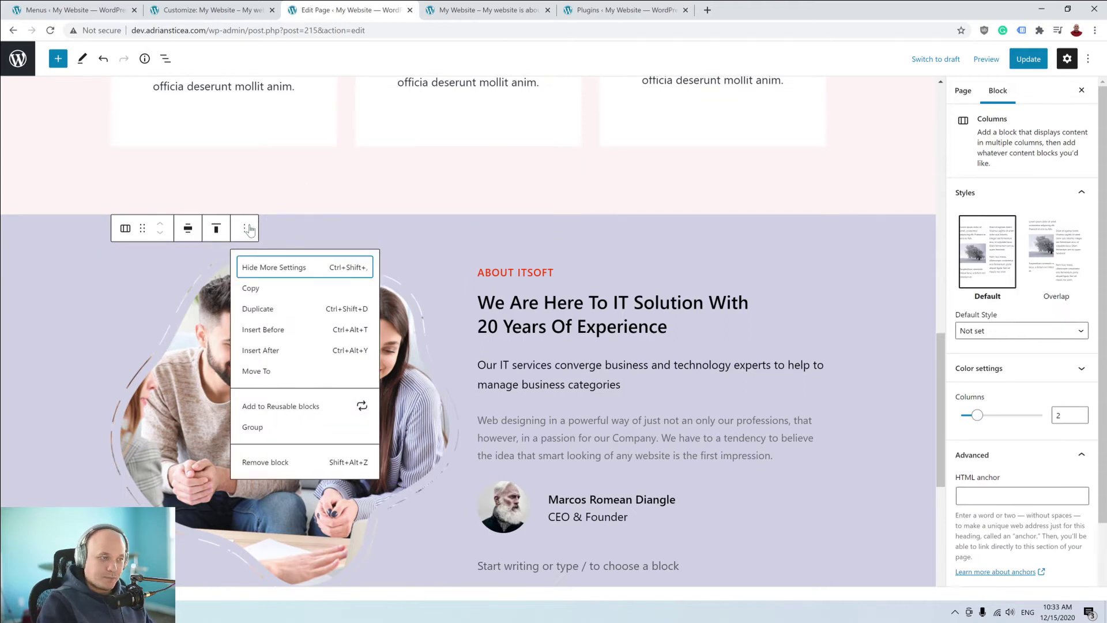
{"action": "left_click", "coordinate": [289, 336]}
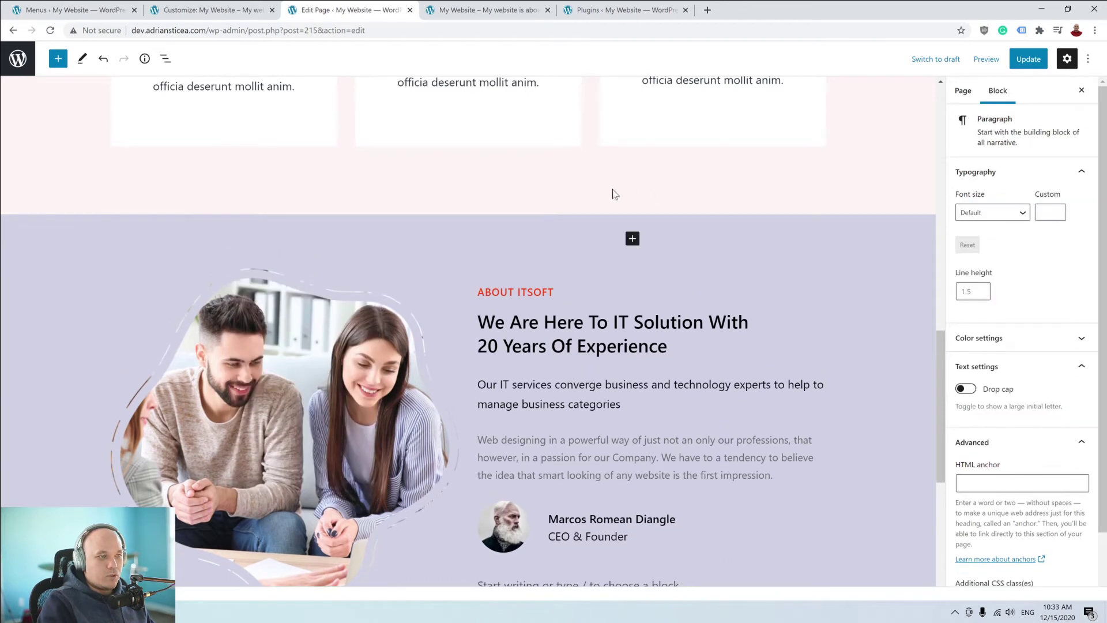
{"action": "left_click", "coordinate": [628, 233]}
{"action": "left_click", "coordinate": [613, 239]}
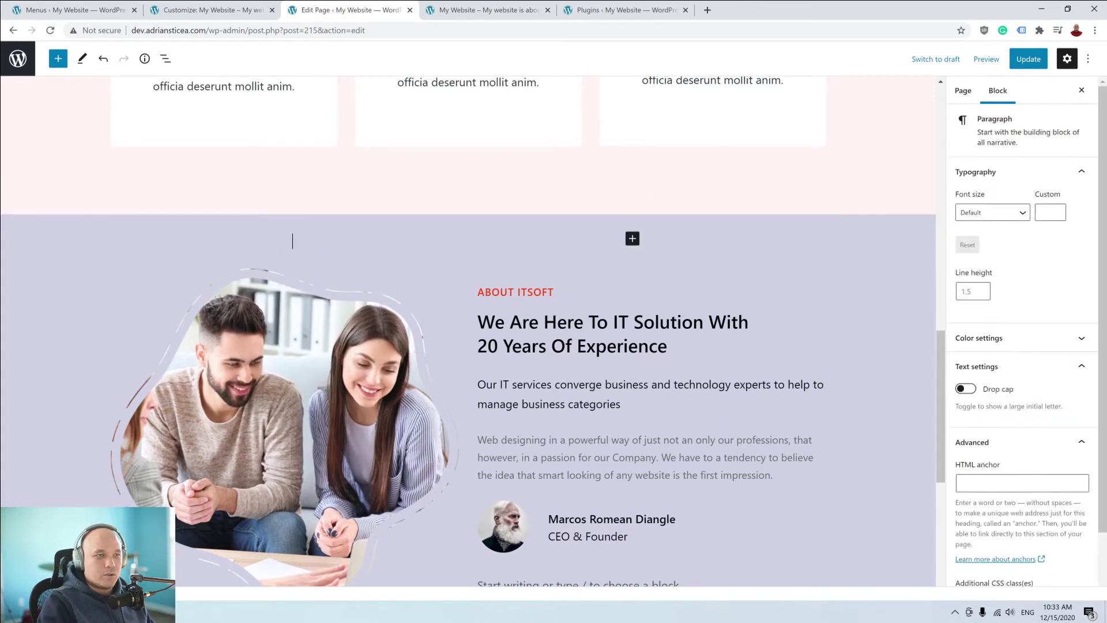
{"action": "left_click", "coordinate": [632, 238]}
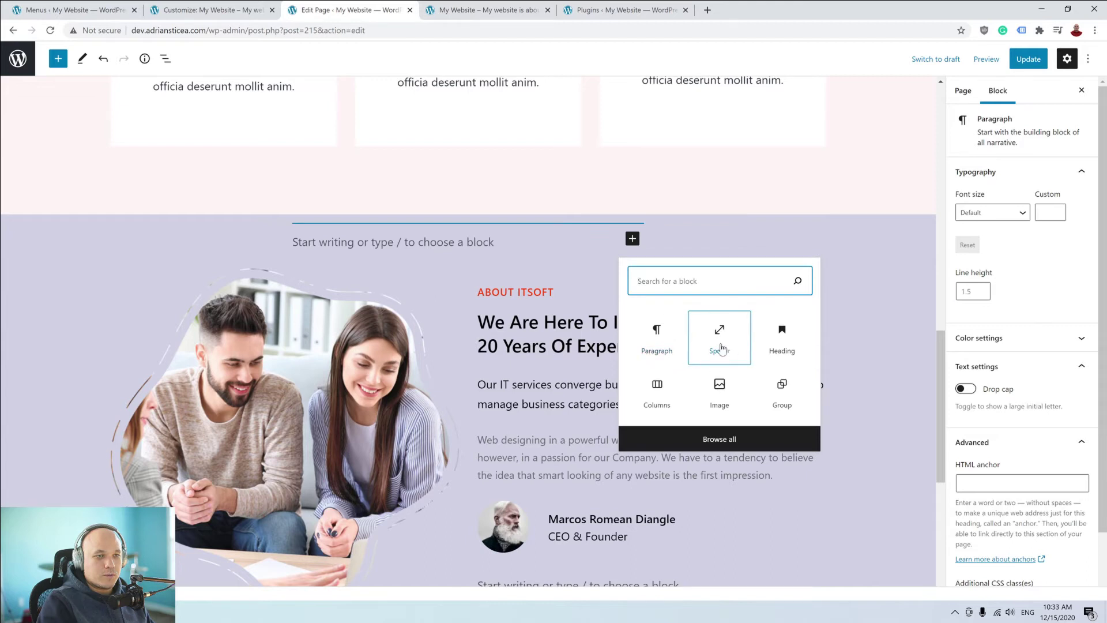
{"action": "left_click", "coordinate": [702, 340]}
{"action": "left_click_drag", "start_coordinate": [471, 288], "coordinate": [484, 241]}
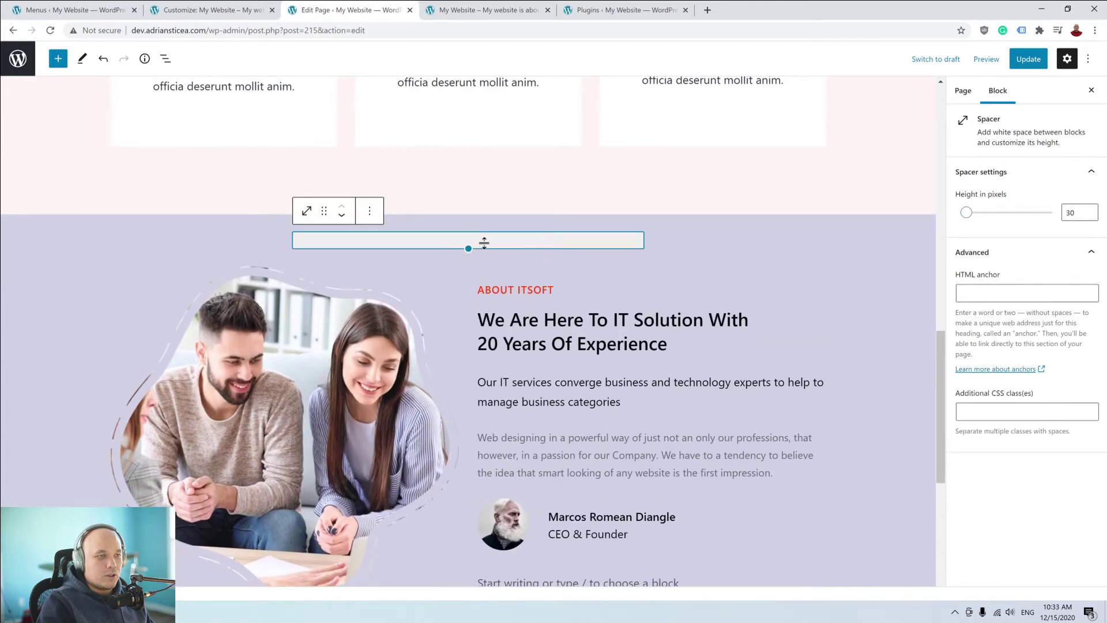
Duplicate the 30-pixel spacer and move the copy below the two-column block.
{"action": "right_click", "coordinate": [484, 241]}
{"action": "left_click", "coordinate": [372, 216]}
{"action": "left_click", "coordinate": [372, 217]}
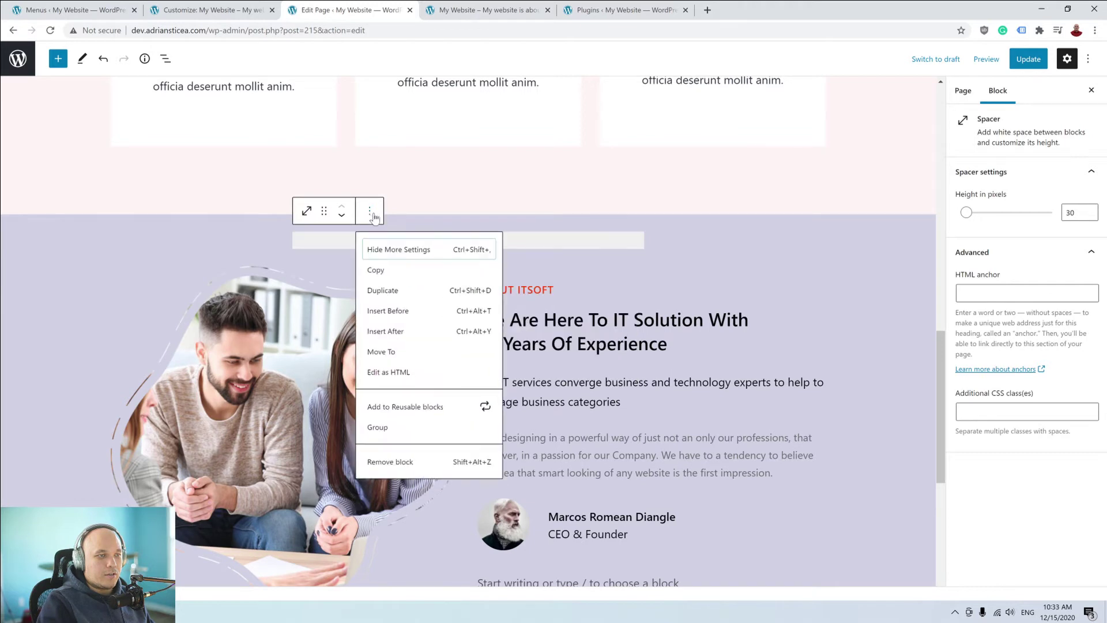
{"action": "left_click", "coordinate": [393, 295]}
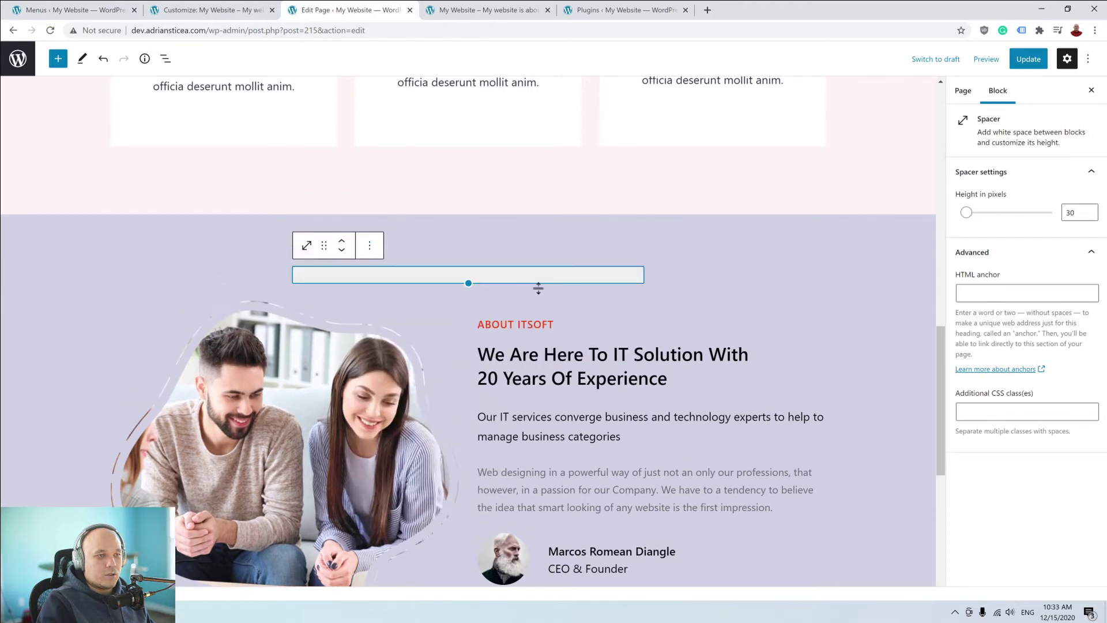
{"action": "left_click", "coordinate": [342, 249]}
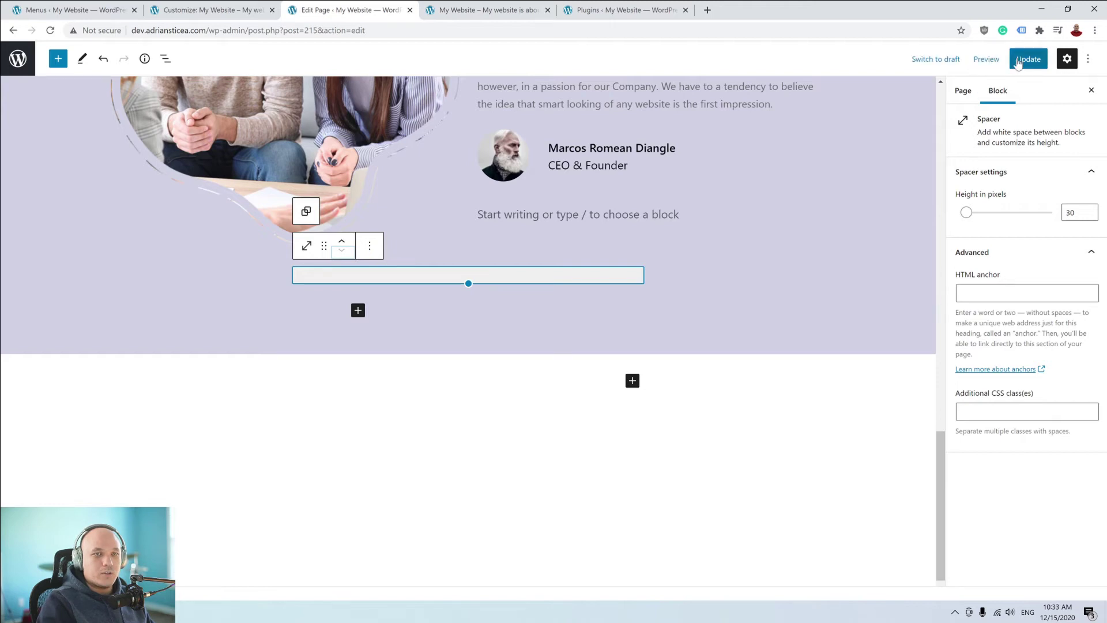
Preview the page in a new tab and examine the space above and below the About ITSOFT content.
{"action": "left_click", "coordinate": [986, 59]}
{"action": "left_click", "coordinate": [928, 164]}
{"action": "scroll", "coordinate": [926, 164], "scroll_direction": "down", "scroll_amount": 15}
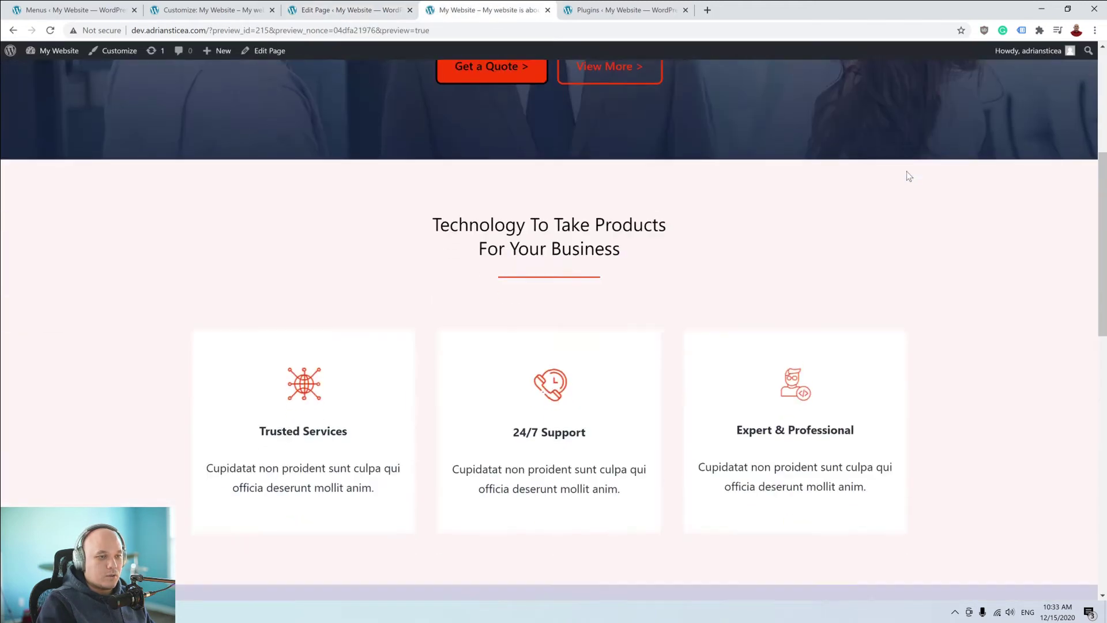
{"action": "scroll", "coordinate": [904, 173], "scroll_direction": "down", "scroll_amount": 1}
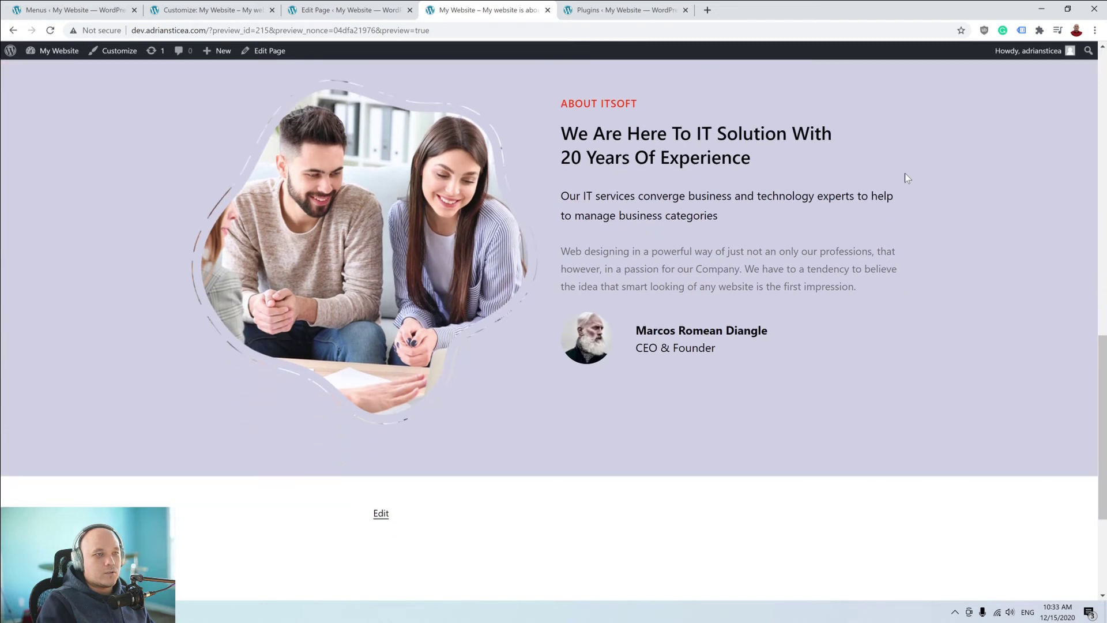
{"action": "scroll", "coordinate": [905, 173], "scroll_direction": "up", "scroll_amount": 2}
{"action": "scroll", "coordinate": [905, 173], "scroll_direction": "down", "scroll_amount": 2}
{"action": "scroll", "coordinate": [905, 174], "scroll_direction": "up", "scroll_amount": 2}
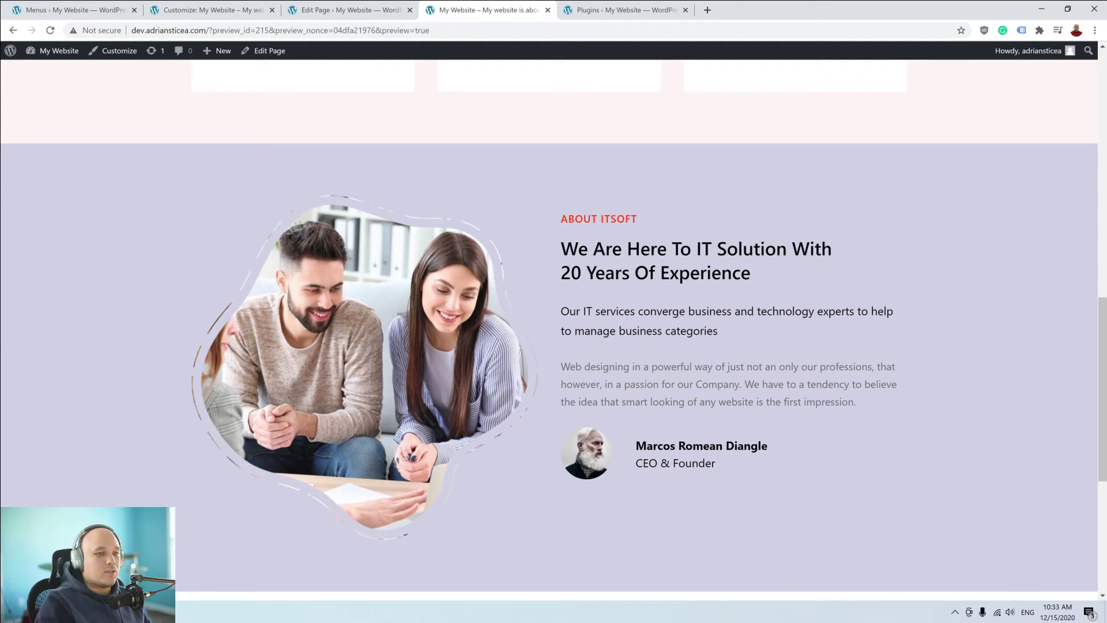
{"action": "scroll", "coordinate": [586, 369], "scroll_direction": "down", "scroll_amount": 3}
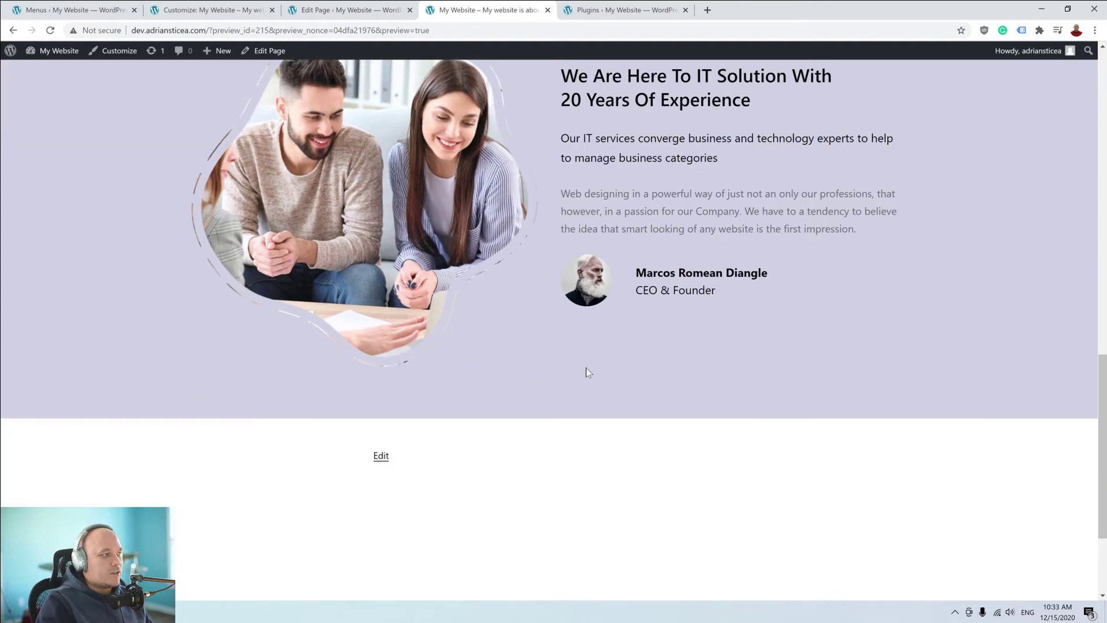
{"action": "scroll", "coordinate": [586, 372], "scroll_direction": "up", "scroll_amount": 7}
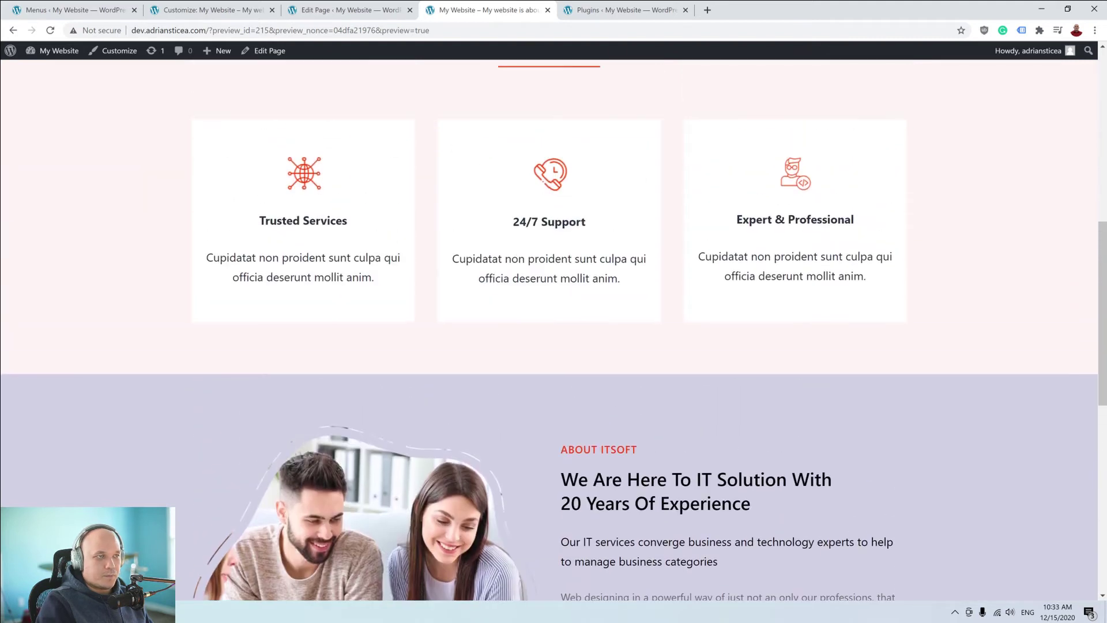
Back in the page editor, insert a new group block below the About ITSOFT section and set it to full width.
{"action": "left_click", "coordinate": [358, 10]}
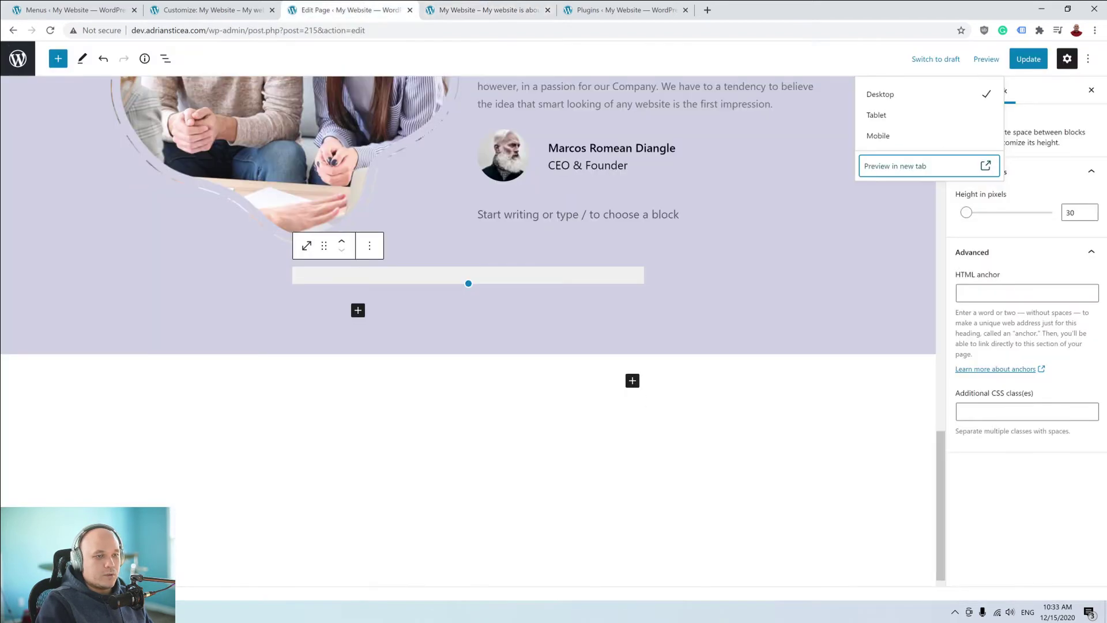
{"action": "left_click", "coordinate": [631, 381]}
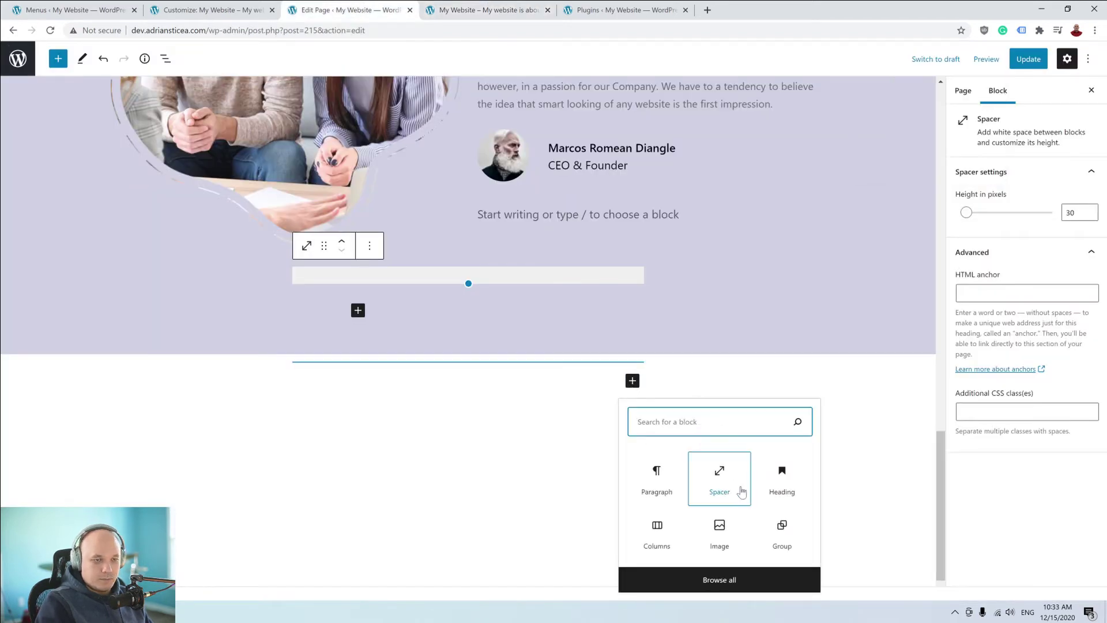
{"action": "left_click", "coordinate": [772, 532]}
{"action": "scroll", "coordinate": [437, 299], "scroll_direction": "down", "scroll_amount": 1}
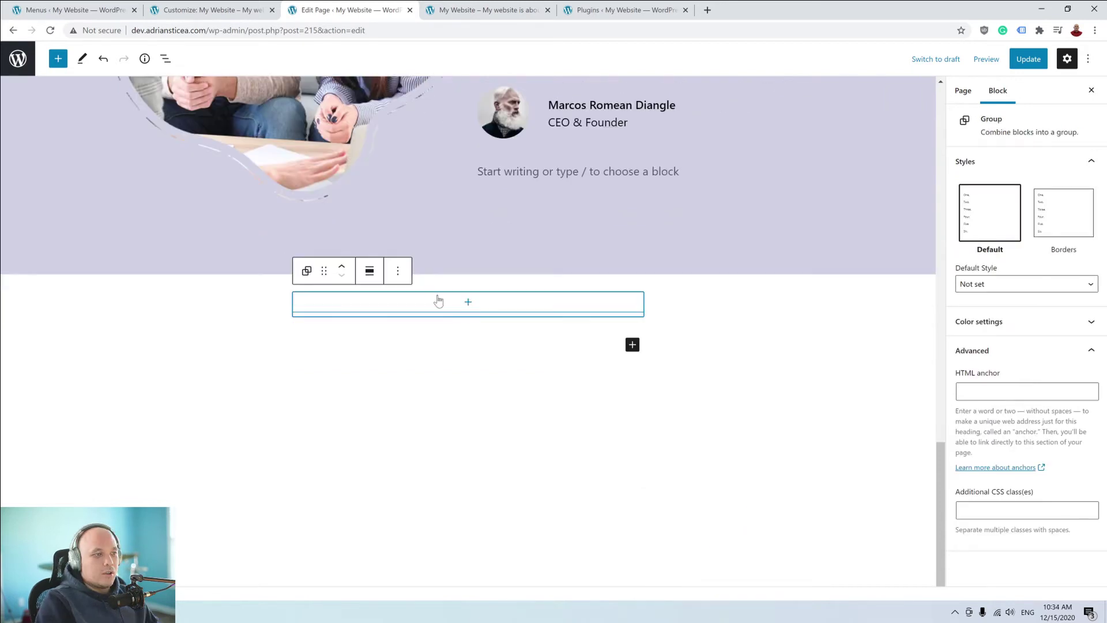
{"action": "left_click", "coordinate": [371, 276]}
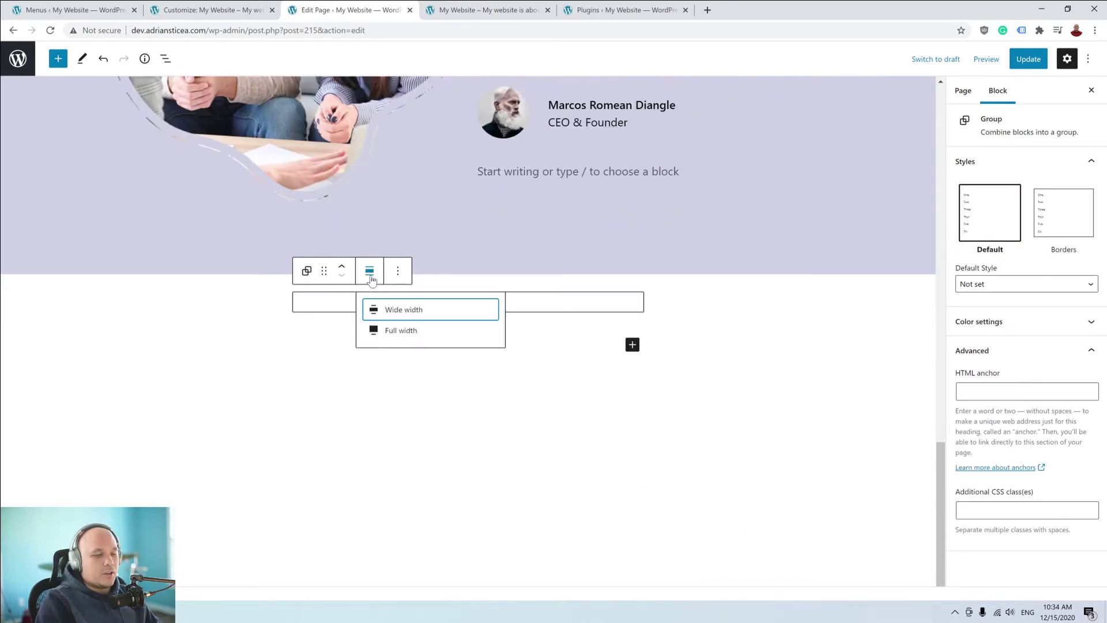
{"action": "left_click", "coordinate": [406, 333]}
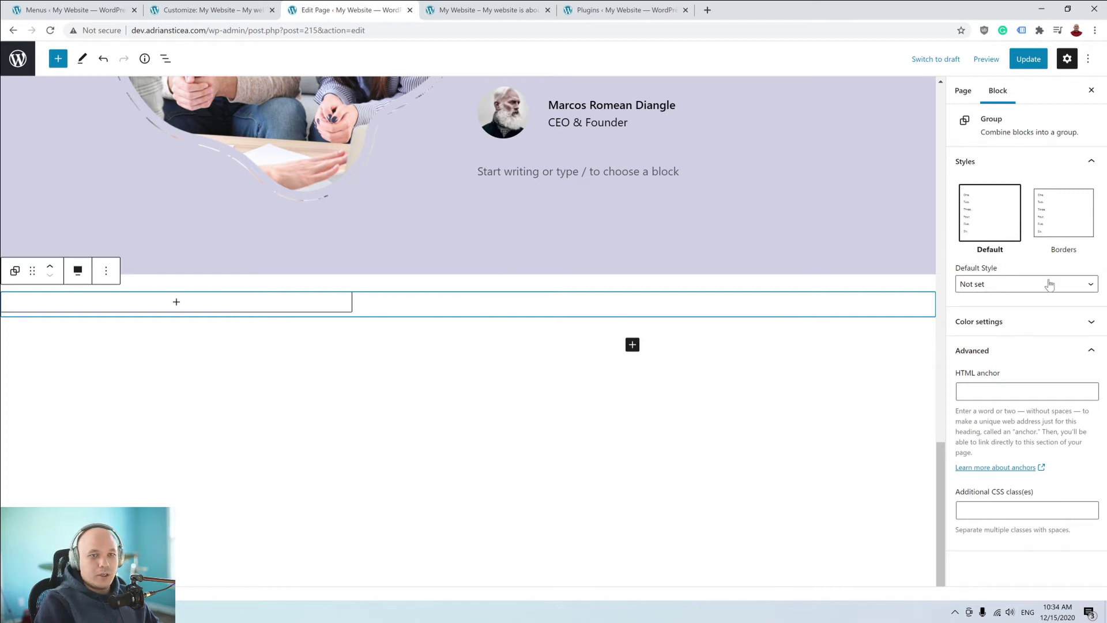
Give the new group black text and a solid white background.
{"action": "left_click", "coordinate": [1024, 321]}
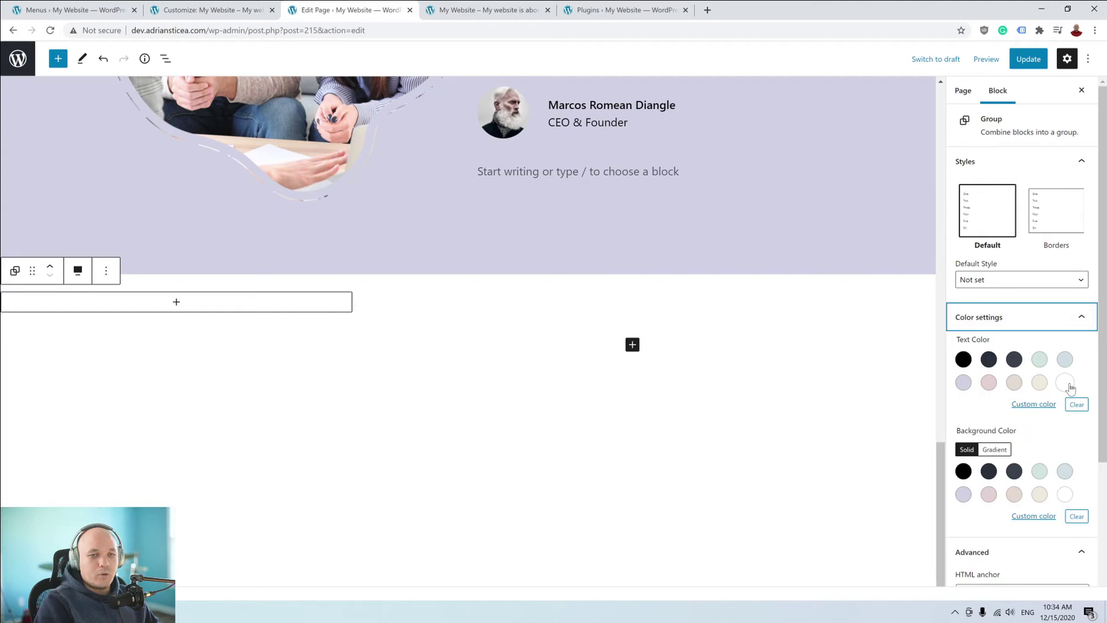
{"action": "left_click", "coordinate": [1068, 385]}
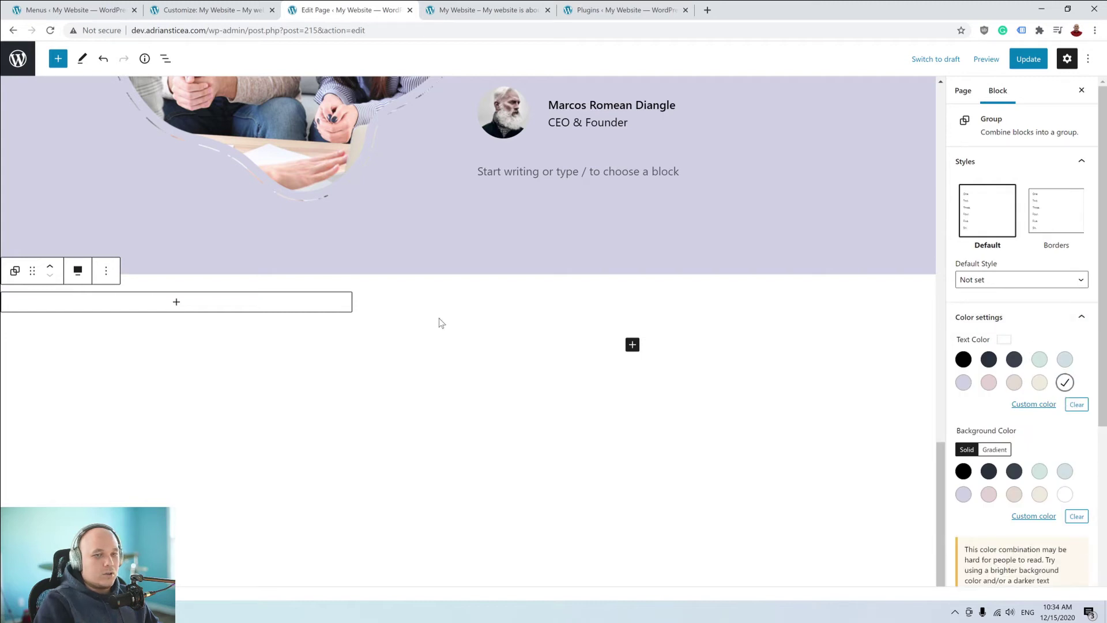
{"action": "left_click", "coordinate": [964, 359]}
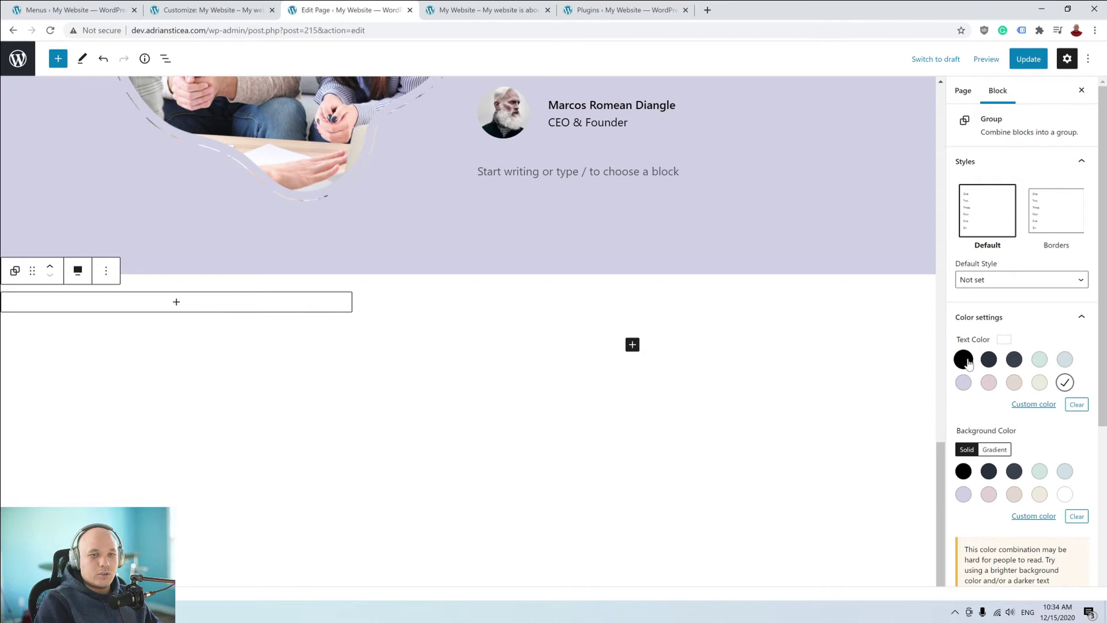
{"action": "left_click", "coordinate": [1065, 494]}
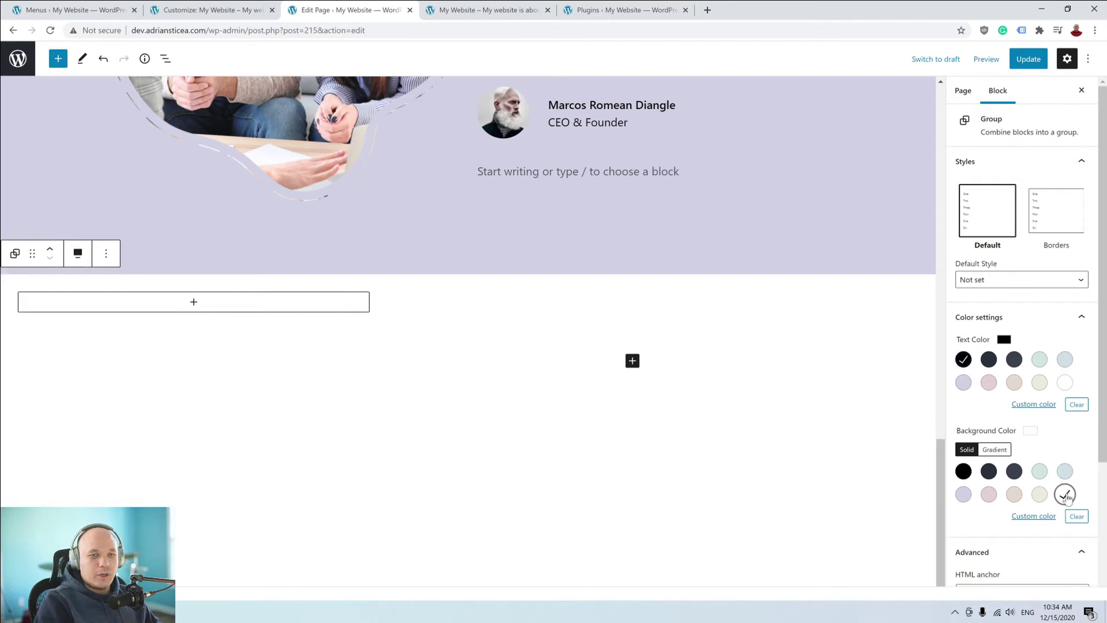
Add a heading block reading "WHAT WE DO" inside the new white group.
{"action": "left_click", "coordinate": [193, 301]}
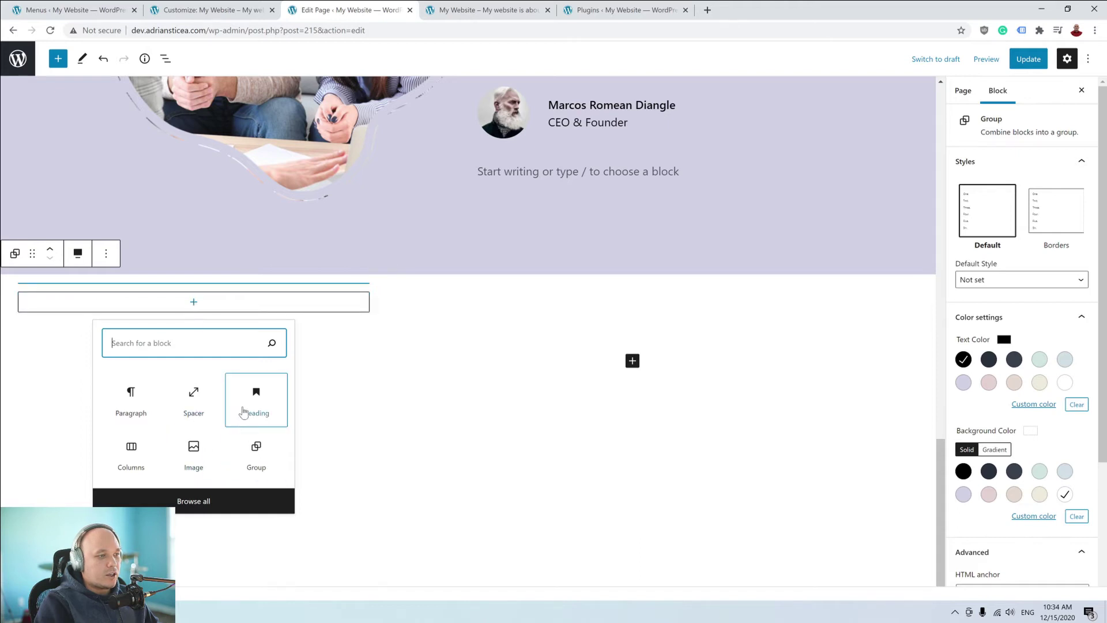
{"action": "left_click", "coordinate": [254, 403]}
{"action": "key", "text": "Caps_Lock"}
{"action": "key", "text": "BackSpace"}
{"action": "key", "text": "BackSpace"}
{"action": "key", "text": "BackSpace"}
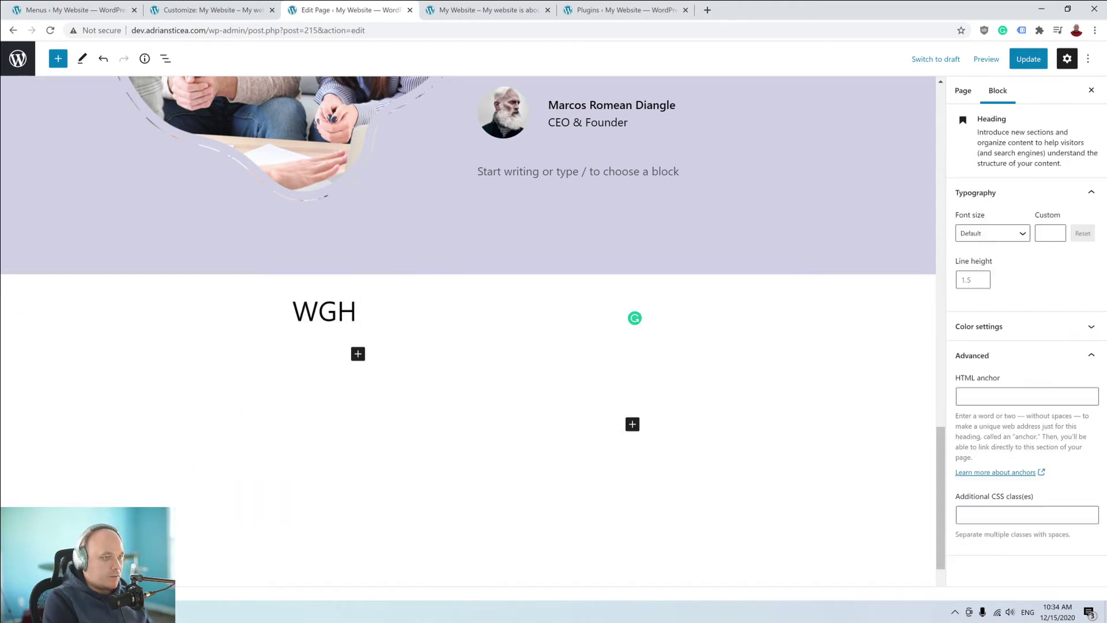
{"action": "type", "text": "HAT WE DO"}
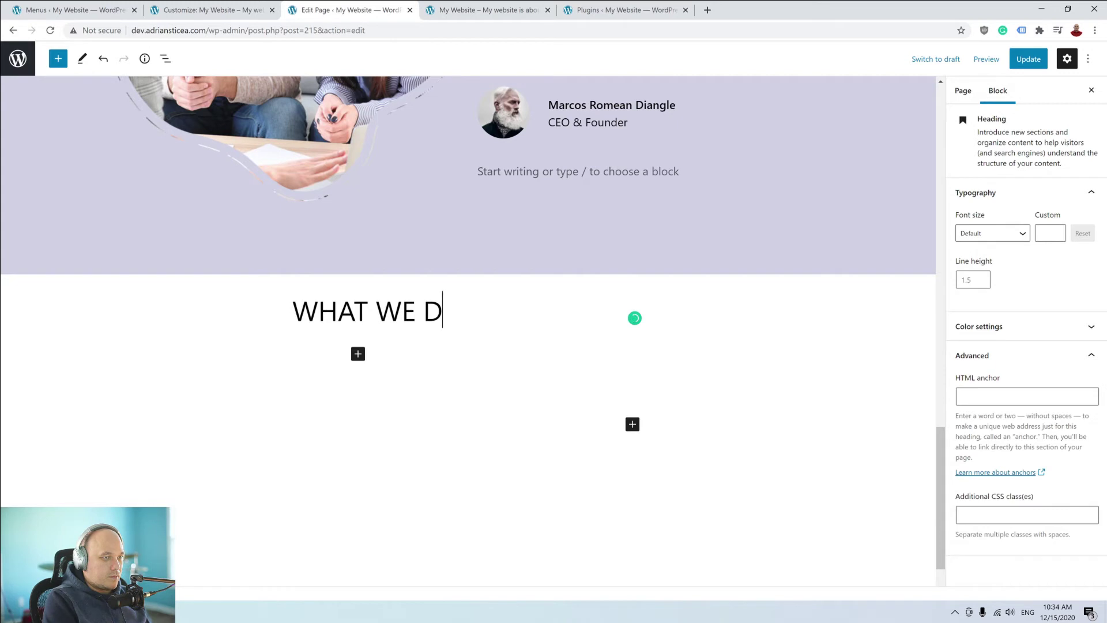
Change the "WHAT WE DO" heading to level H5 and center its text.
{"action": "key", "text": "shift+Left"}
{"action": "key", "text": "shift+Left"}
{"action": "key", "text": "shift+Left"}
{"action": "key", "text": "shift+Left"}
{"action": "key", "text": "shift+Left"}
{"action": "key", "text": "shift+Left"}
{"action": "key", "text": "shift+Left"}
{"action": "key", "text": "shift+Left"}
{"action": "key", "text": "shift+Left"}
{"action": "key", "text": "shift+Left"}
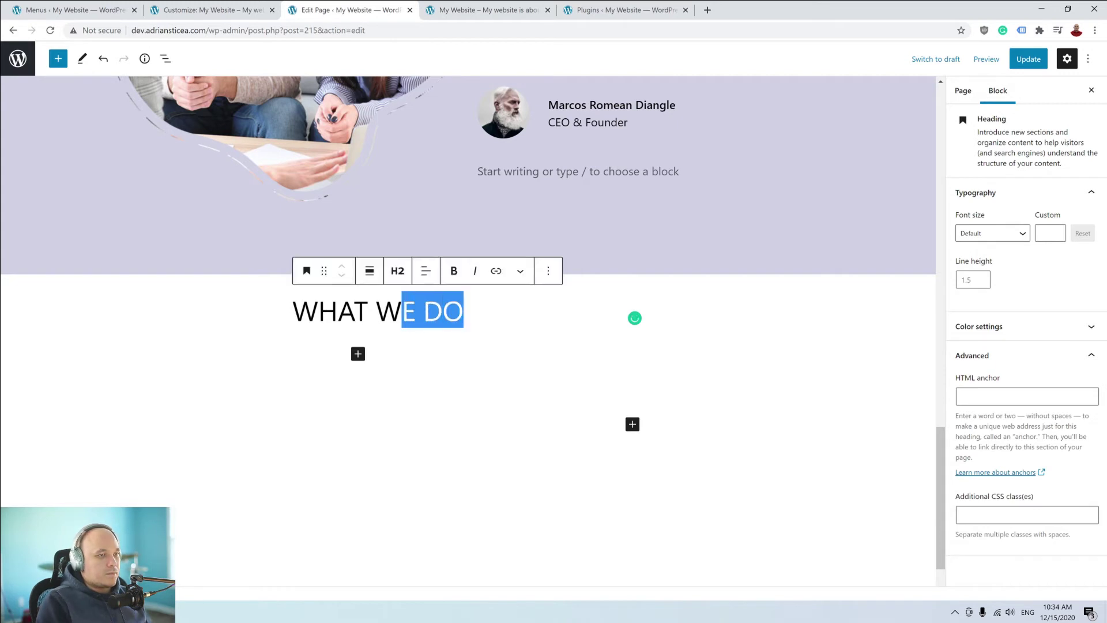
{"action": "left_click", "coordinate": [397, 271]}
{"action": "left_click", "coordinate": [482, 311]}
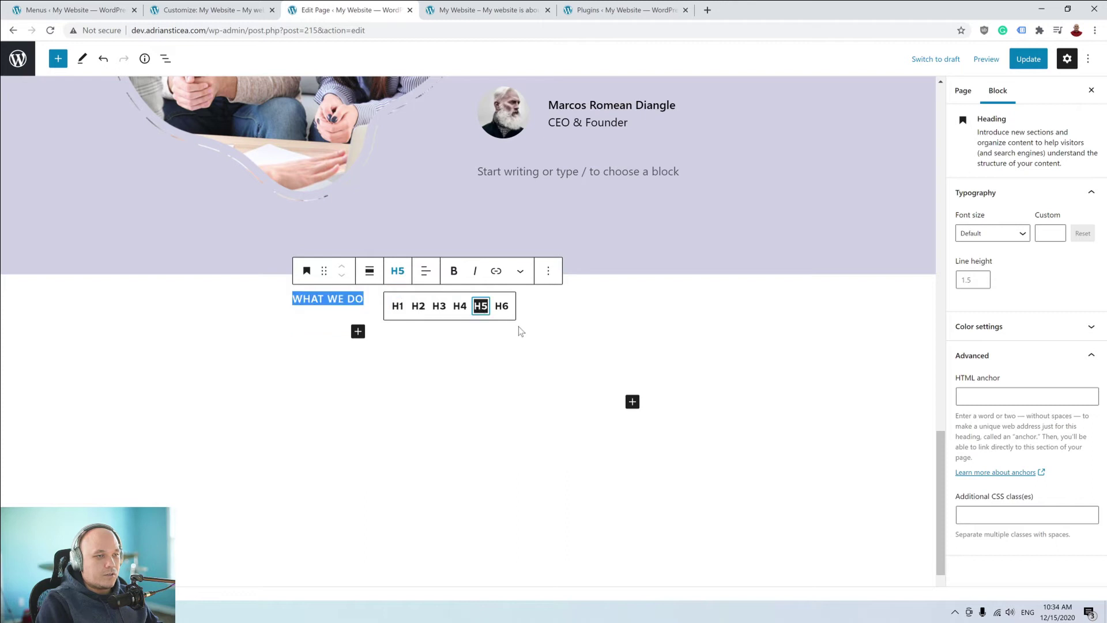
{"action": "left_click", "coordinate": [425, 270]}
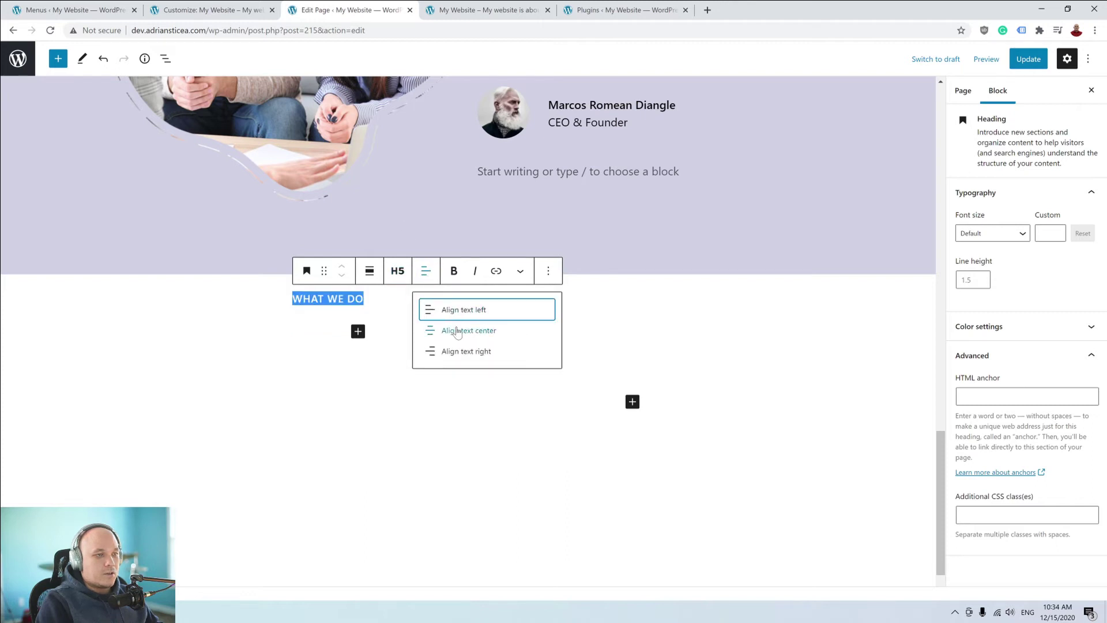
{"action": "left_click", "coordinate": [454, 329]}
{"action": "left_click", "coordinate": [487, 299]}
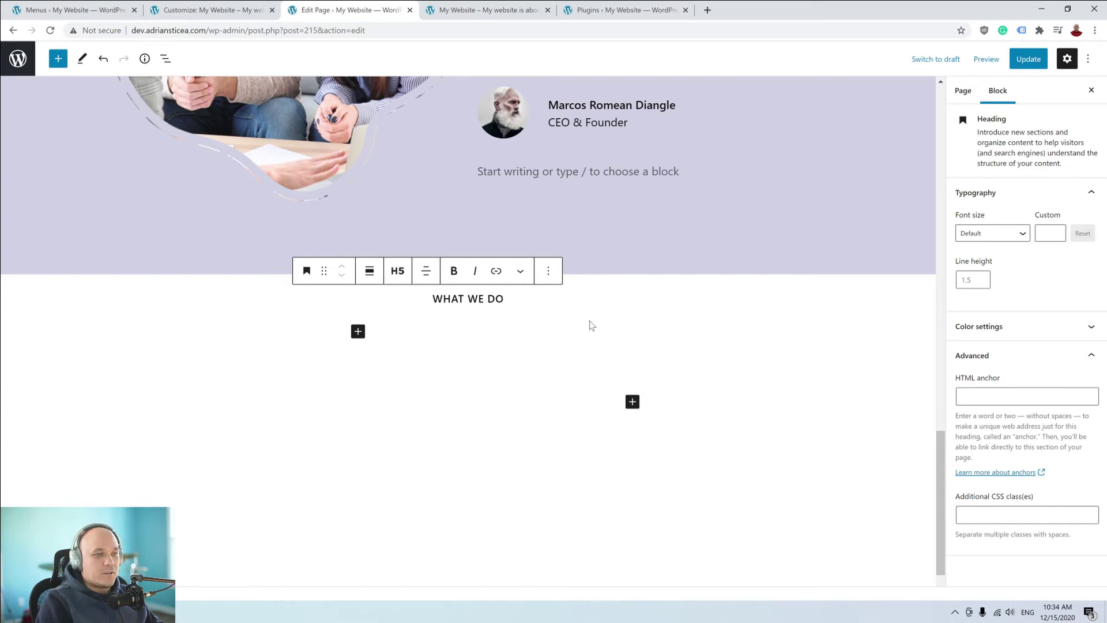
Set the "WHAT WE DO" heading's line height to 0 and make its text bold.
{"action": "left_click", "coordinate": [980, 283]}
{"action": "left_click", "coordinate": [982, 282]}
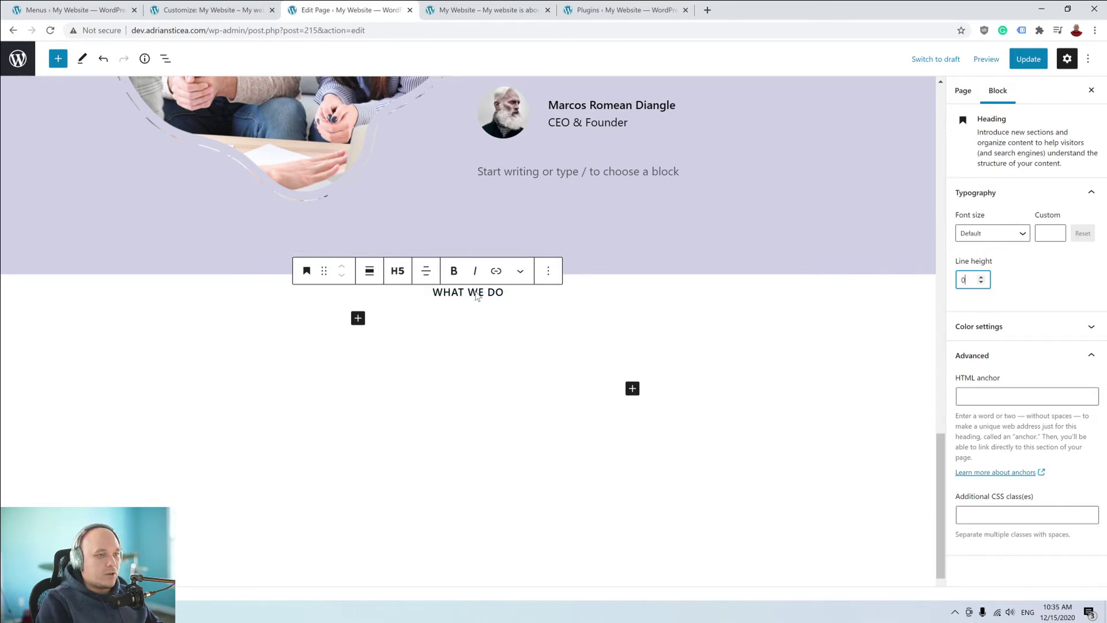
{"action": "left_click", "coordinate": [423, 296]}
{"action": "left_click_drag", "start_coordinate": [443, 293], "coordinate": [504, 293]}
{"action": "key", "text": "ctrl+b"}
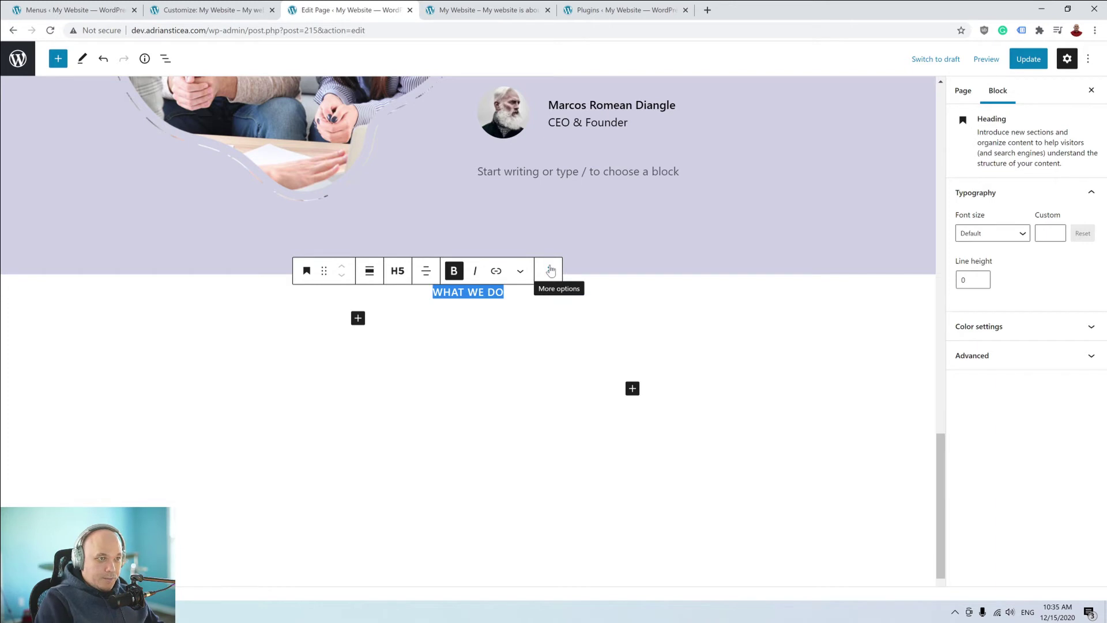
Copy the hexadecimal text color value #ff3c00 from the ABOUT ITSOFT heading.
{"action": "scroll", "coordinate": [351, 90], "scroll_direction": "up", "scroll_amount": 4}
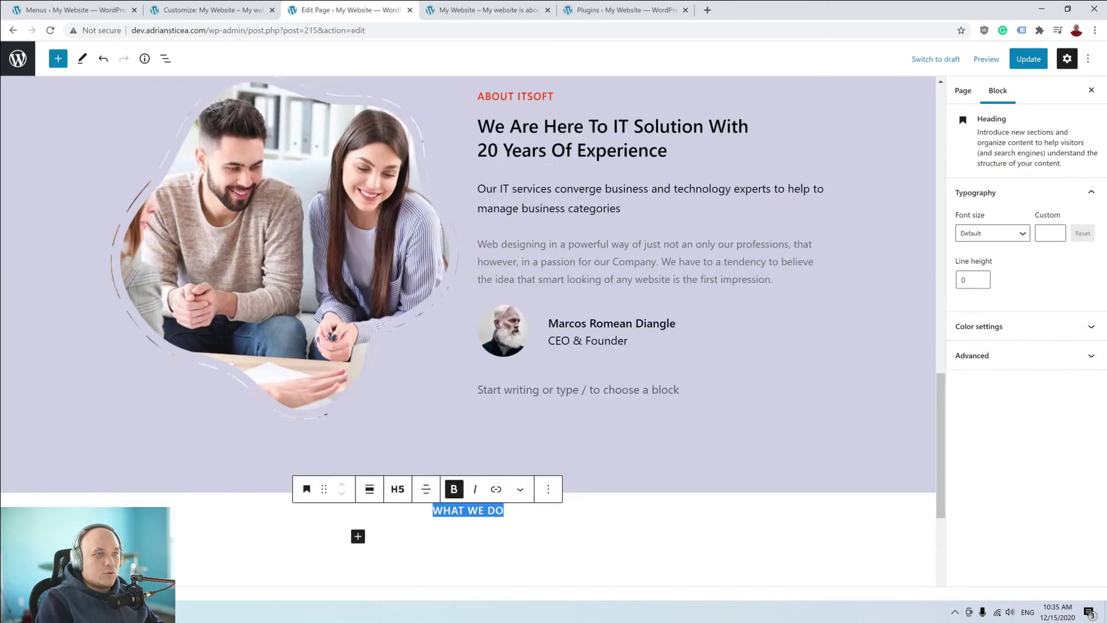
{"action": "left_click", "coordinate": [517, 108]}
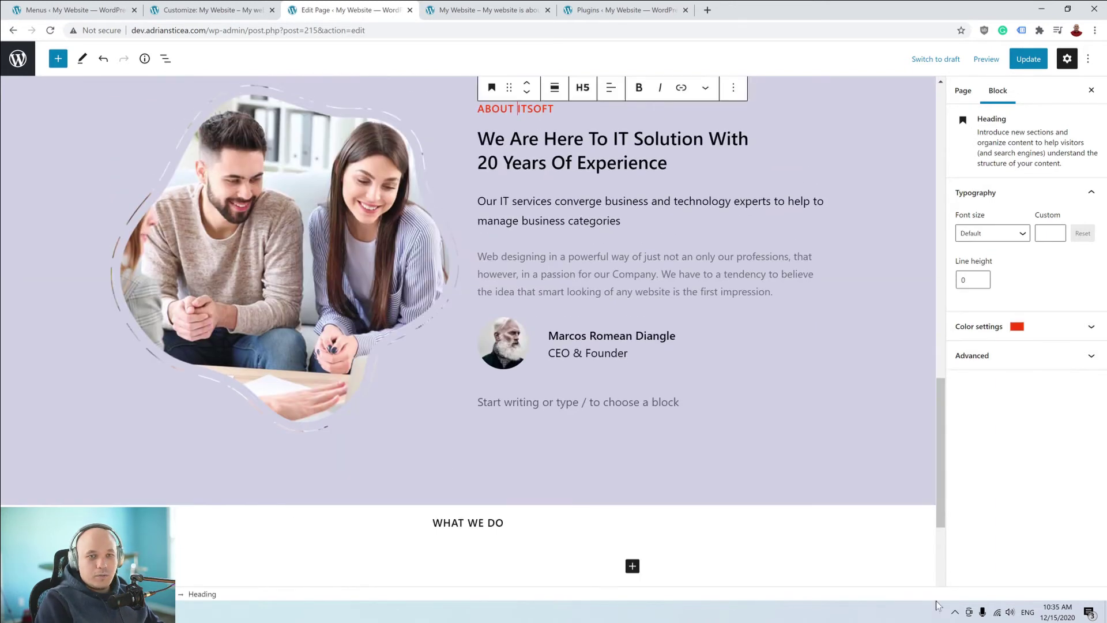
{"action": "left_click", "coordinate": [980, 326]}
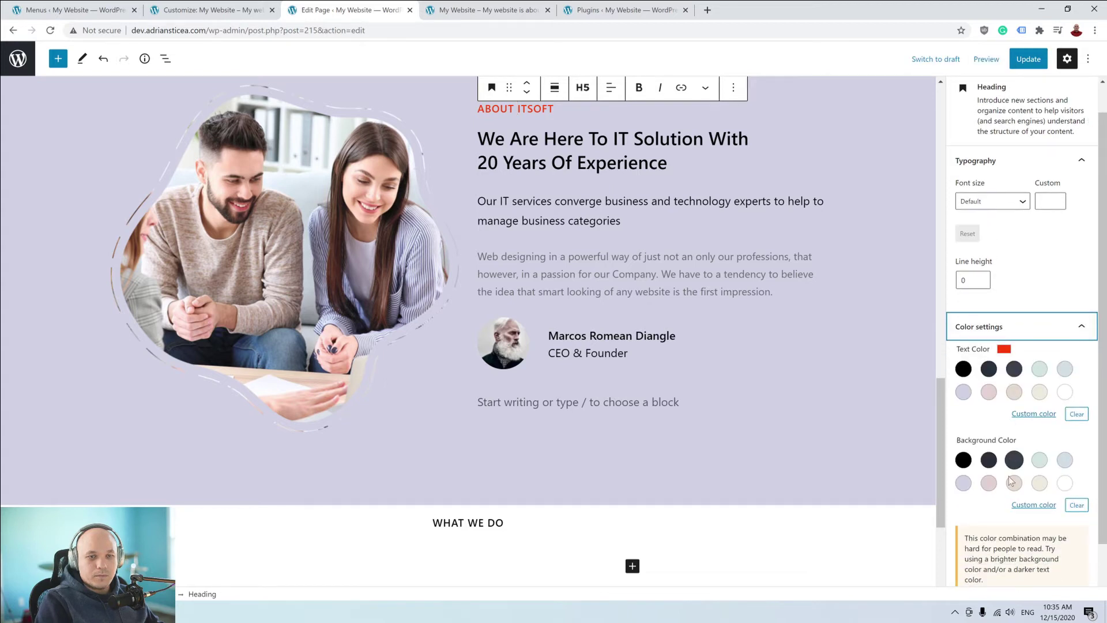
{"action": "left_click", "coordinate": [1038, 414]}
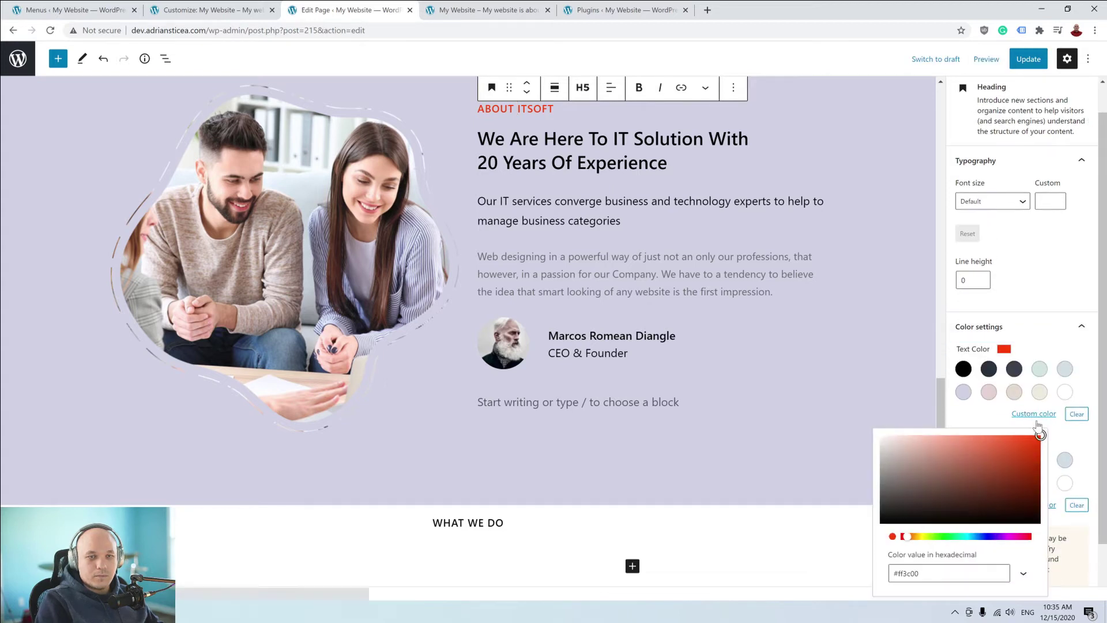
{"action": "left_click_drag", "start_coordinate": [907, 573], "coordinate": [893, 573]}
{"action": "key", "text": "ctrl+c"}
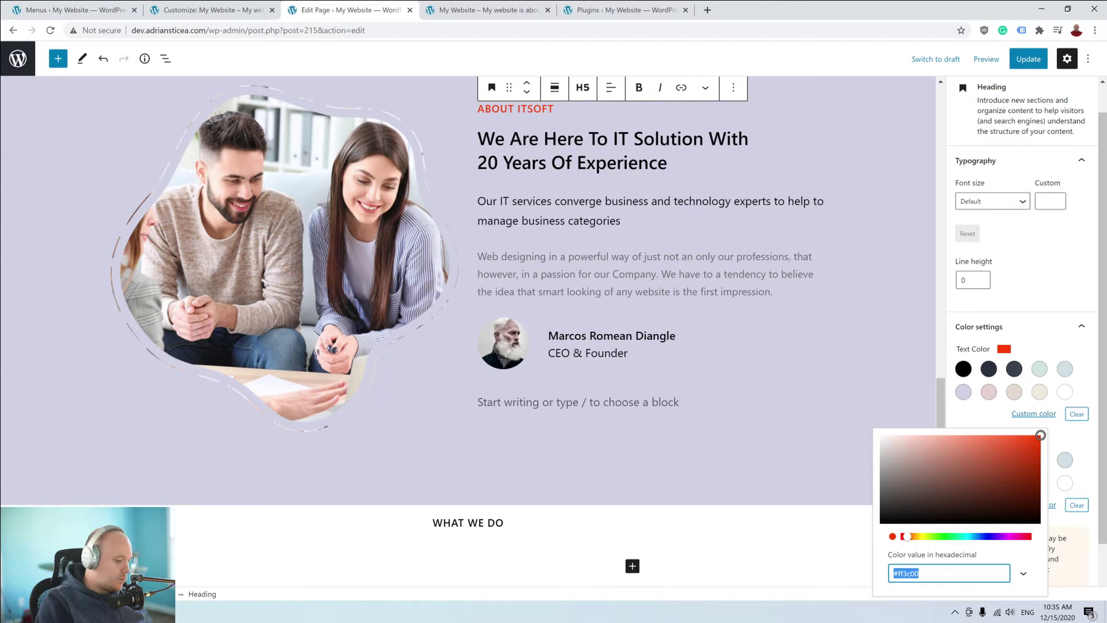
Apply the copied custom color #ff3c00 as the text color of the "WHAT WE DO" heading.
{"action": "left_click", "coordinate": [486, 537]}
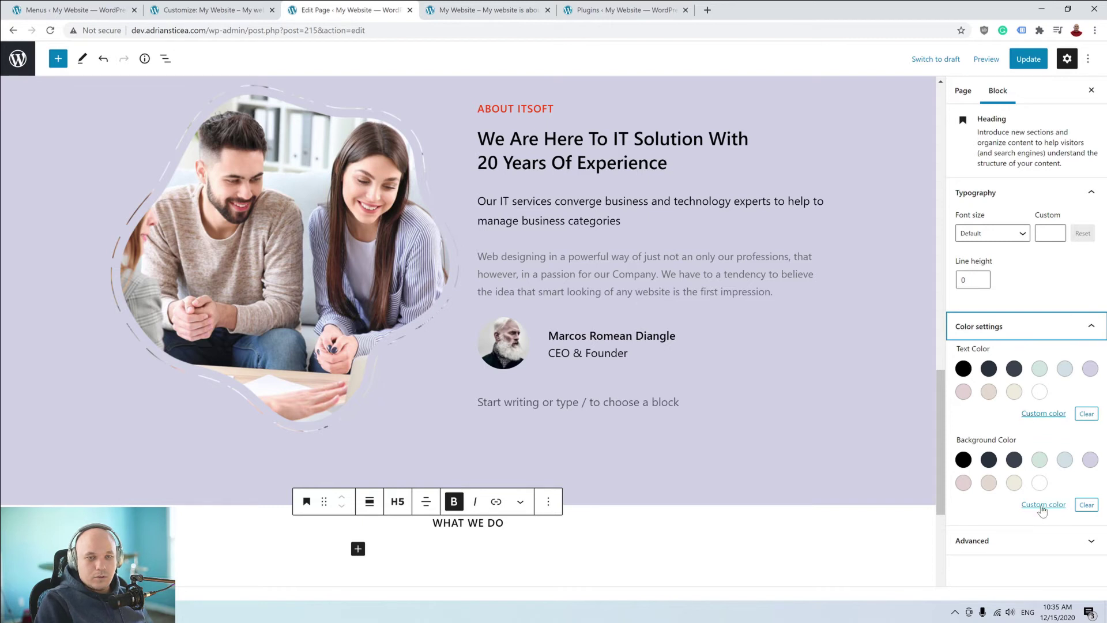
{"action": "left_click", "coordinate": [1045, 414]}
{"action": "left_click_drag", "start_coordinate": [937, 573], "coordinate": [886, 574]}
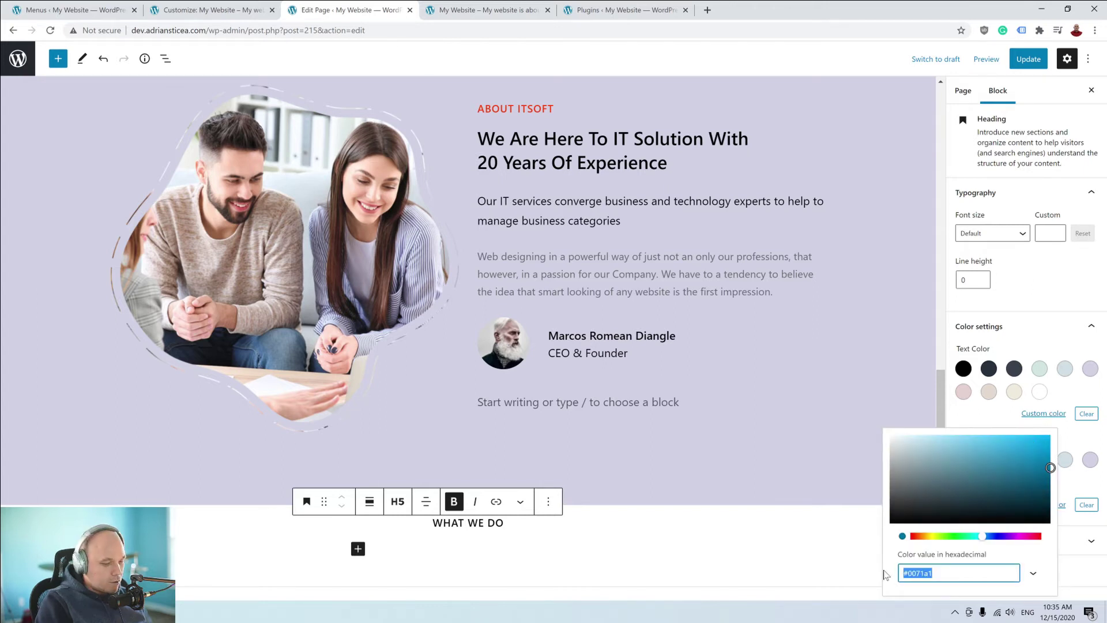
{"action": "key", "text": "ctrl+v"}
{"action": "scroll", "coordinate": [691, 434], "scroll_direction": "down", "scroll_amount": 4}
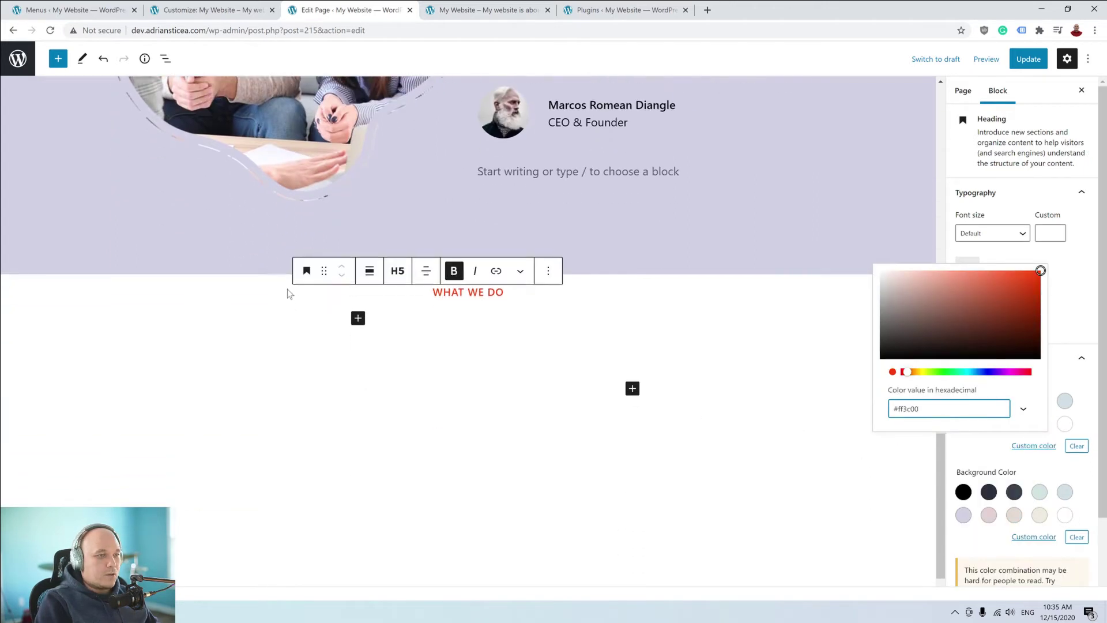
Insert another heading below "WHAT WE DO" with the text "Our Company Services".
{"action": "left_click", "coordinate": [404, 319]}
{"action": "left_click", "coordinate": [358, 317]}
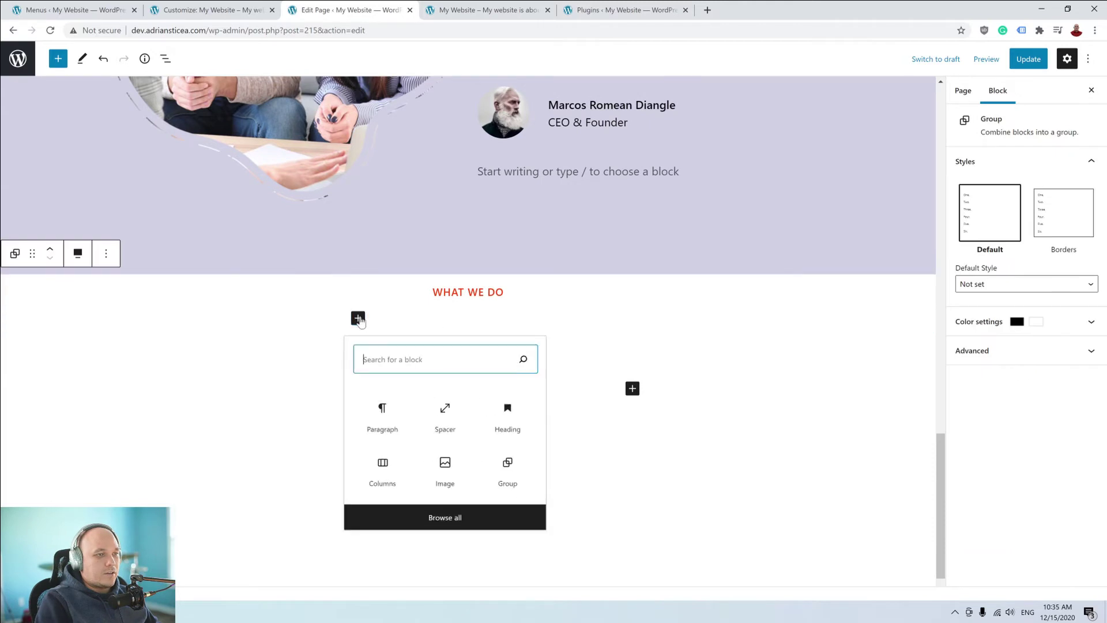
{"action": "left_click", "coordinate": [502, 414]}
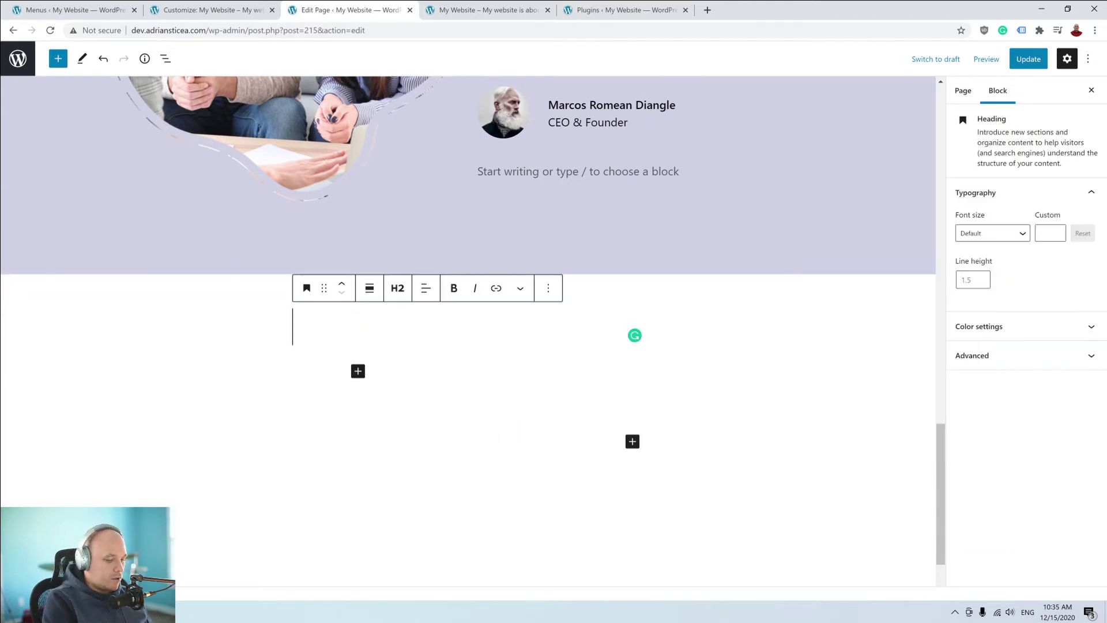
{"action": "scroll", "coordinate": [379, 321], "scroll_direction": "up", "scroll_amount": 4}
{"action": "key", "text": "Caps_Lock"}
{"action": "type", "text": "Our Company Services"}
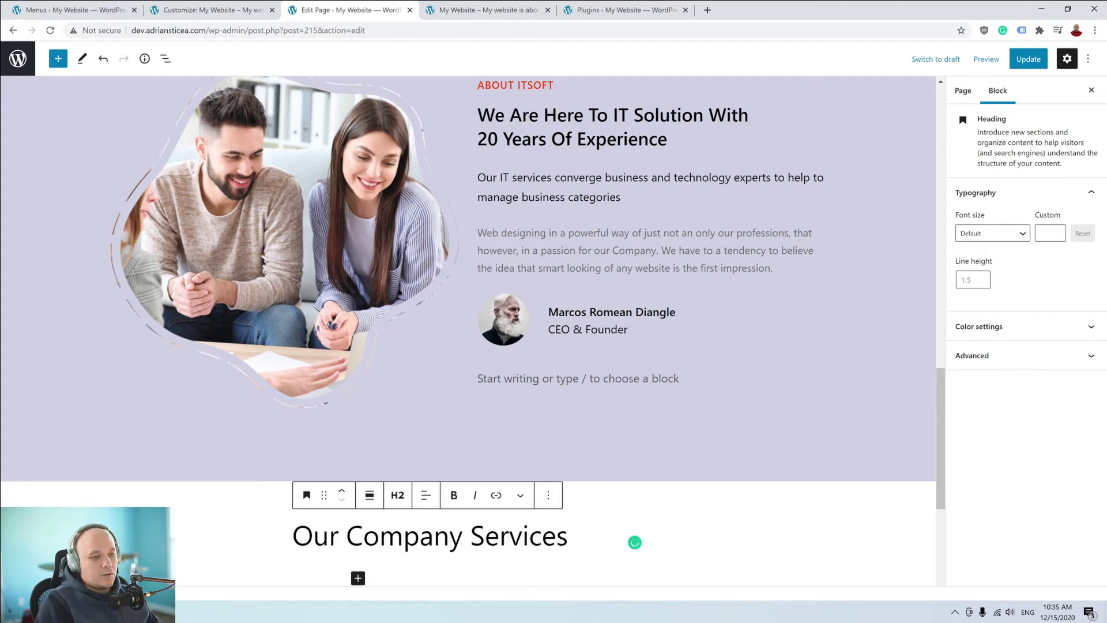
{"action": "scroll", "coordinate": [591, 455], "scroll_direction": "down", "scroll_amount": 3}
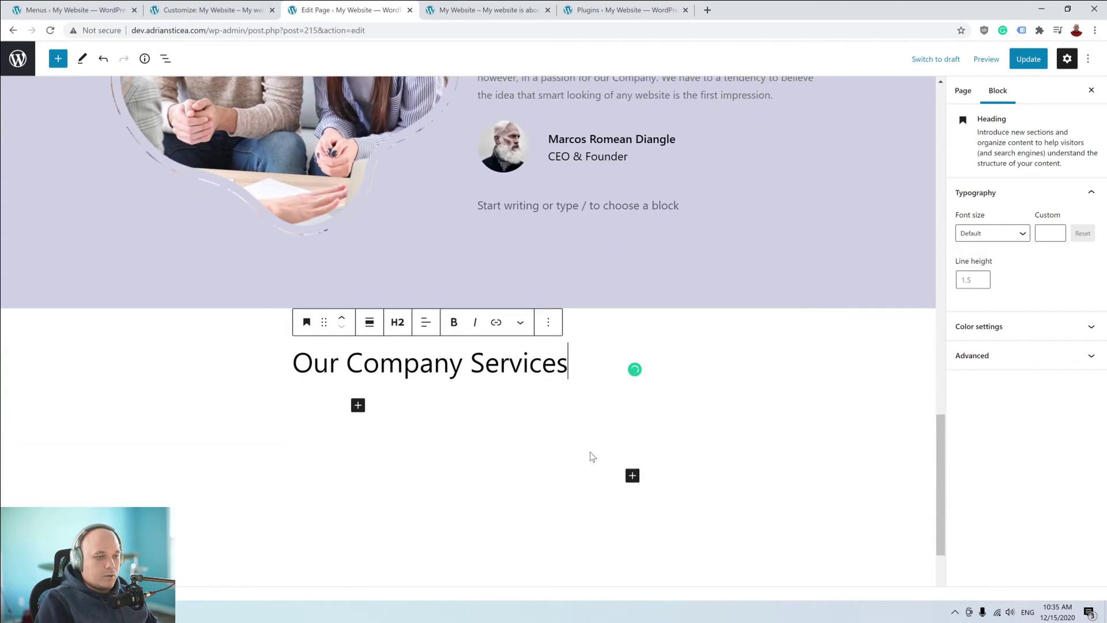
Change the "Our Company Services" heading to level H3 and center its text.
{"action": "left_click", "coordinate": [397, 322]}
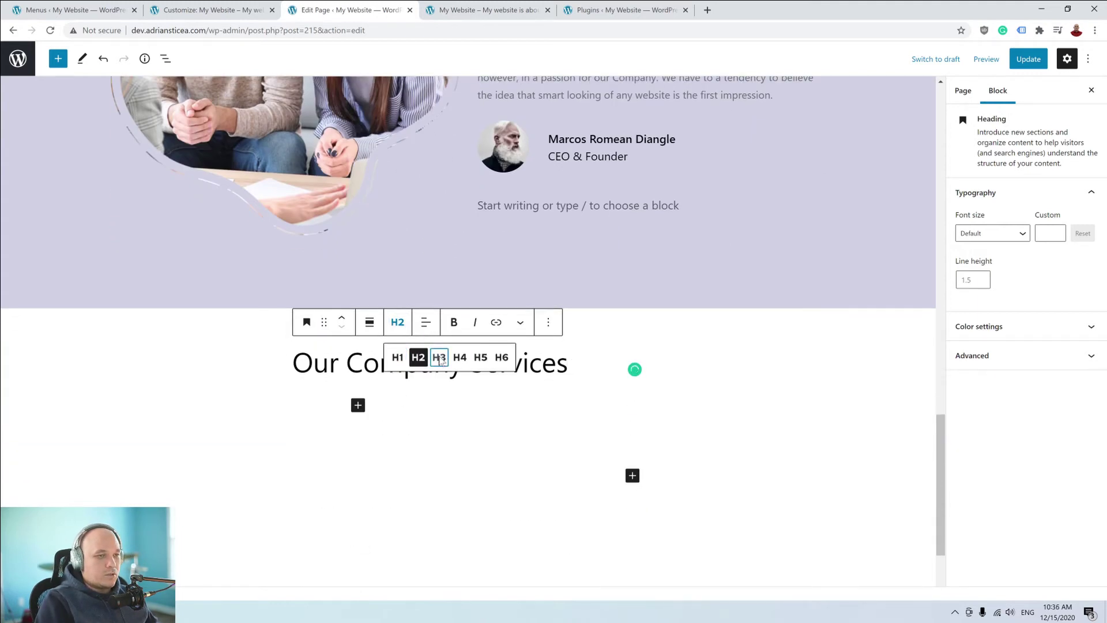
{"action": "left_click", "coordinate": [440, 356]}
{"action": "left_click", "coordinate": [427, 323]}
{"action": "left_click", "coordinate": [465, 381]}
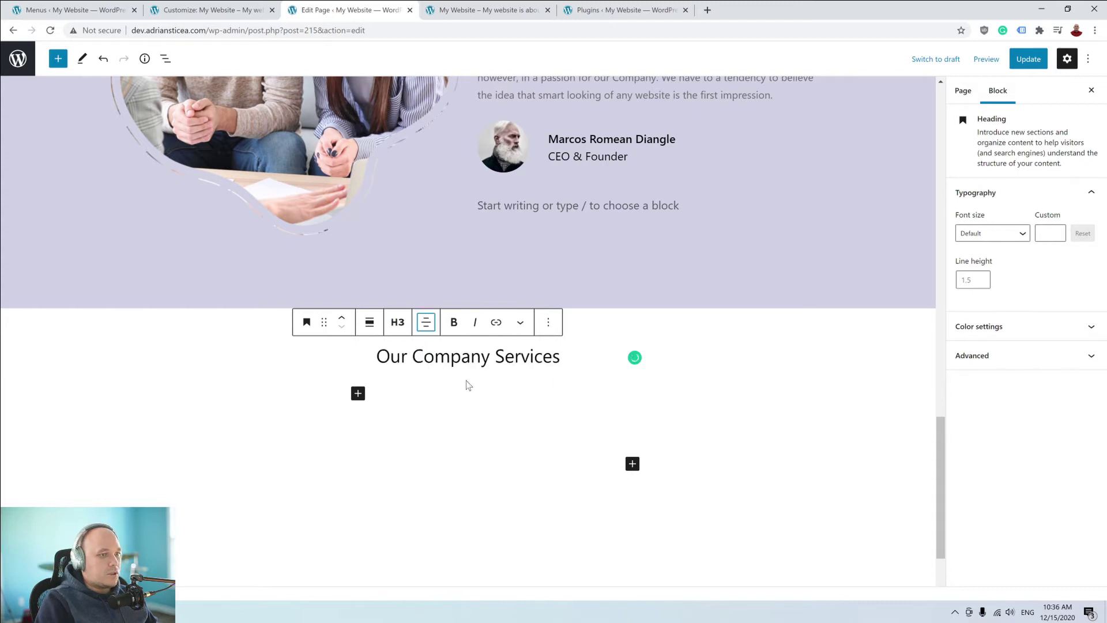
Make the whole "Our Company Services" heading text bold.
{"action": "left_click", "coordinate": [454, 324]}
{"action": "key", "text": "shift+Left"}
{"action": "key", "text": "shift+Left"}
{"action": "key", "text": "shift+Left"}
{"action": "key", "text": "shift+Left"}
{"action": "key", "text": "shift+Left"}
{"action": "key", "text": "shift+Left"}
{"action": "key", "text": "shift+Left"}
{"action": "key", "text": "shift+Left"}
{"action": "key", "text": "shift+Left"}
{"action": "key", "text": "shift+Left"}
{"action": "key", "text": "shift+Left"}
{"action": "key", "text": "shift+Left"}
{"action": "key", "text": "shift+Left"}
{"action": "key", "text": "shift+Left"}
{"action": "key", "text": "shift+Left"}
{"action": "key", "text": "shift+Left"}
{"action": "key", "text": "shift+Left"}
{"action": "key", "text": "shift+Left"}
{"action": "key", "text": "shift+Left"}
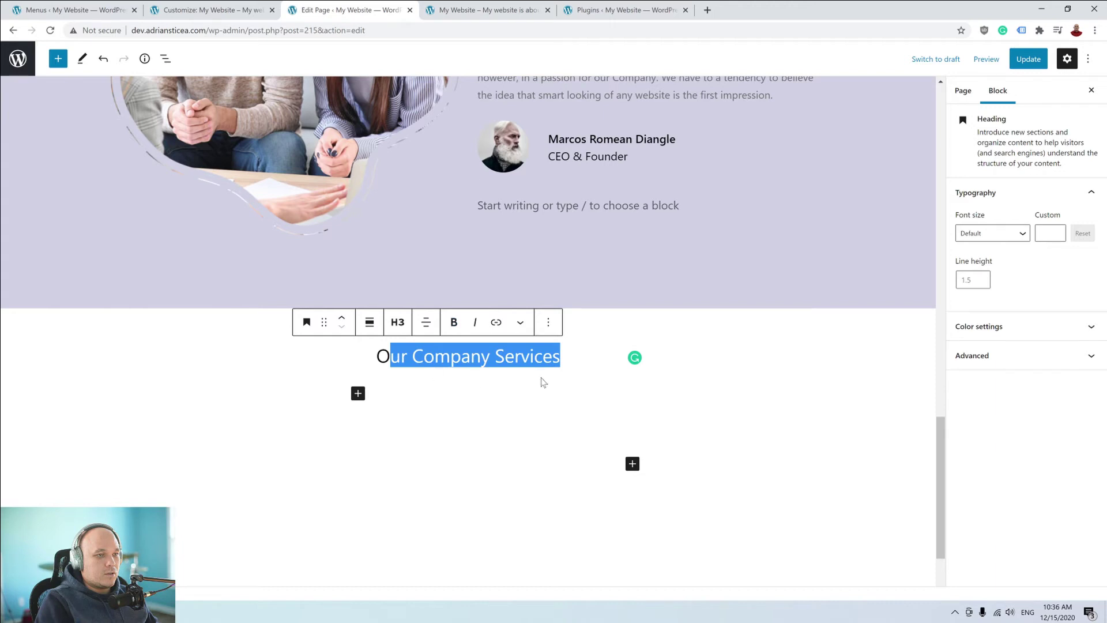
{"action": "left_click", "coordinate": [544, 358]}
{"action": "left_click_drag", "start_coordinate": [561, 357], "coordinate": [376, 358]}
{"action": "left_click", "coordinate": [453, 323]}
{"action": "left_click", "coordinate": [482, 380]}
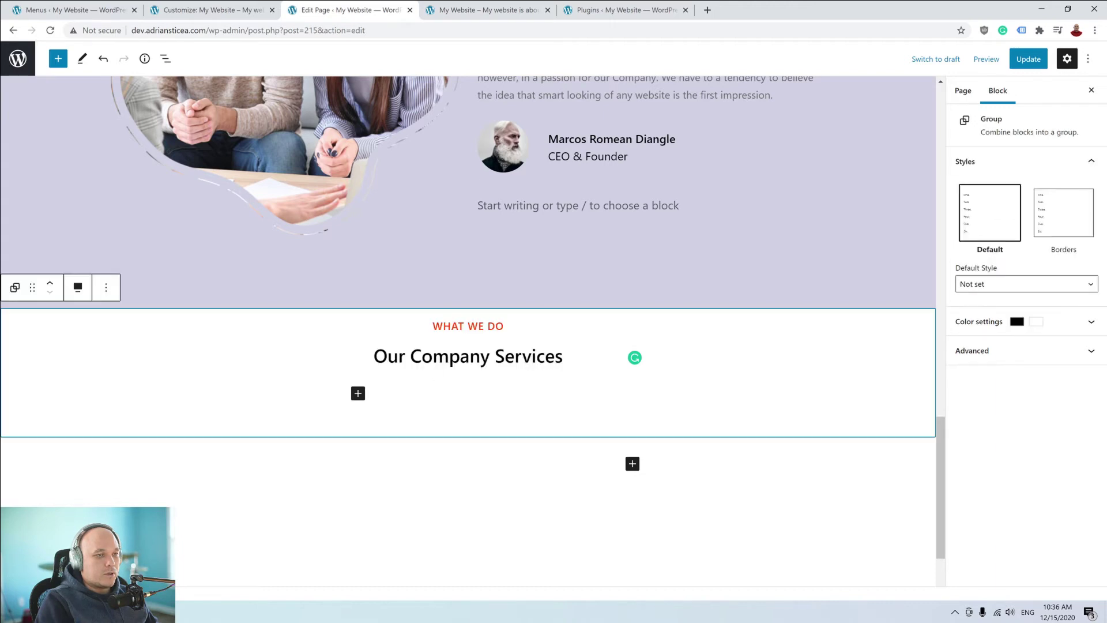
{"action": "triple_click", "coordinate": [523, 356]}
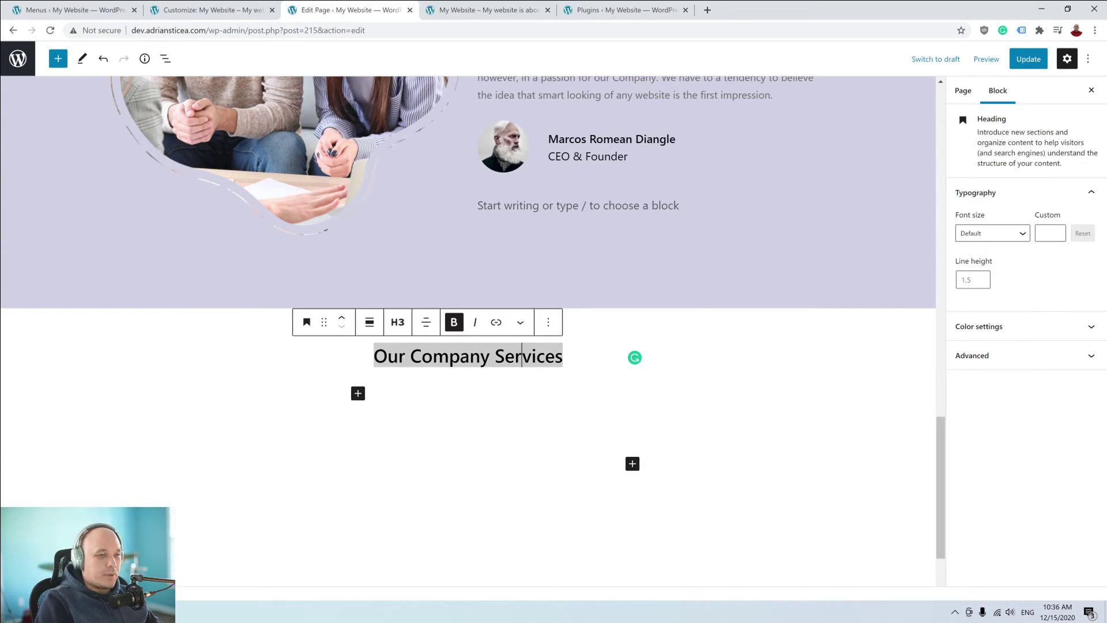
Duplicate the three-column block with the red divider line under the "Technology To Take Products For Your Business" heading.
{"action": "scroll", "coordinate": [522, 354], "scroll_direction": "up", "scroll_amount": 10}
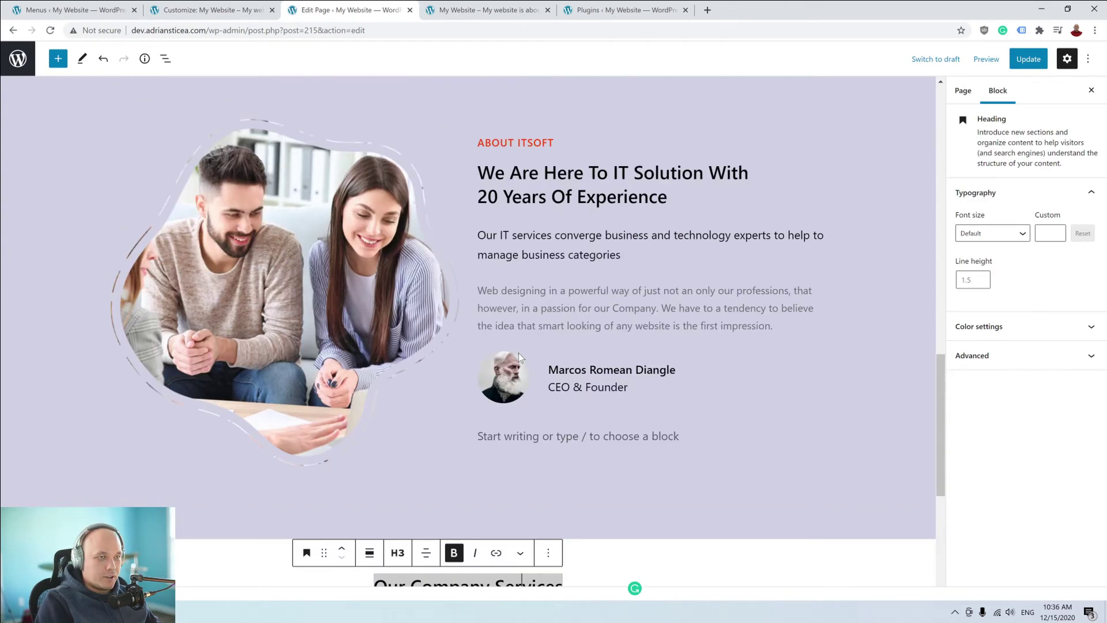
{"action": "scroll", "coordinate": [522, 354], "scroll_direction": "up", "scroll_amount": 5}
{"action": "left_click", "coordinate": [495, 346]}
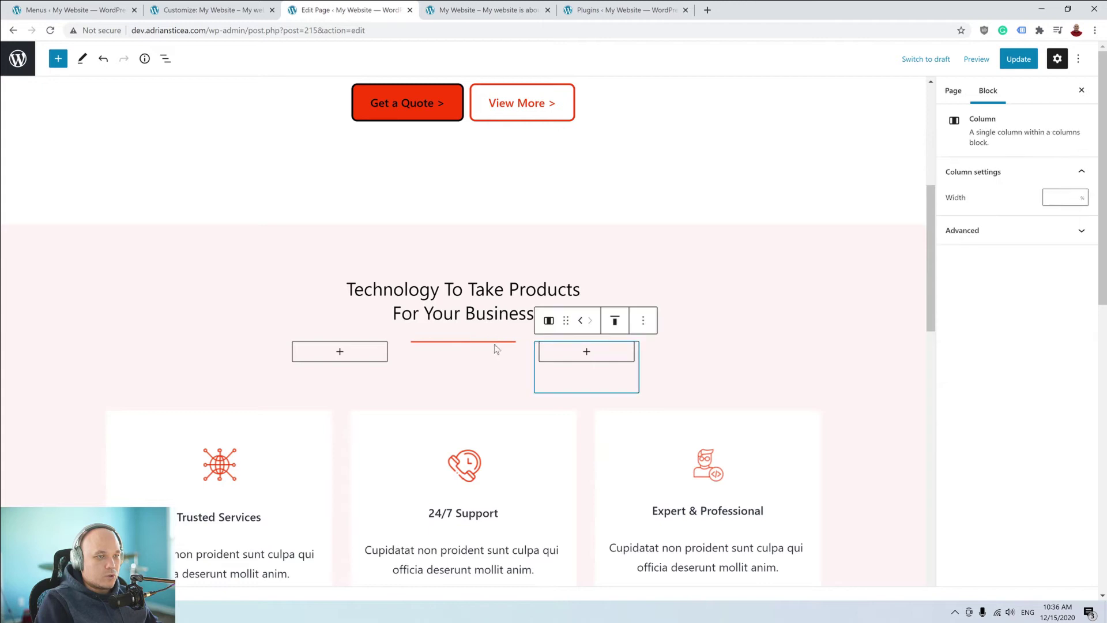
{"action": "left_click", "coordinate": [500, 358]}
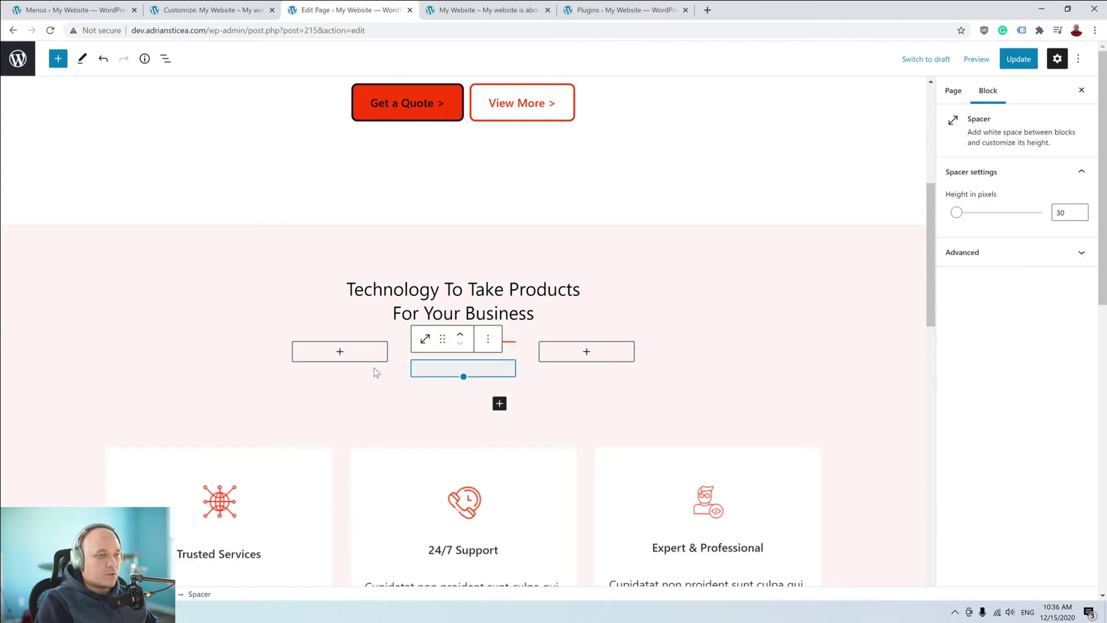
{"action": "left_click", "coordinate": [529, 352]}
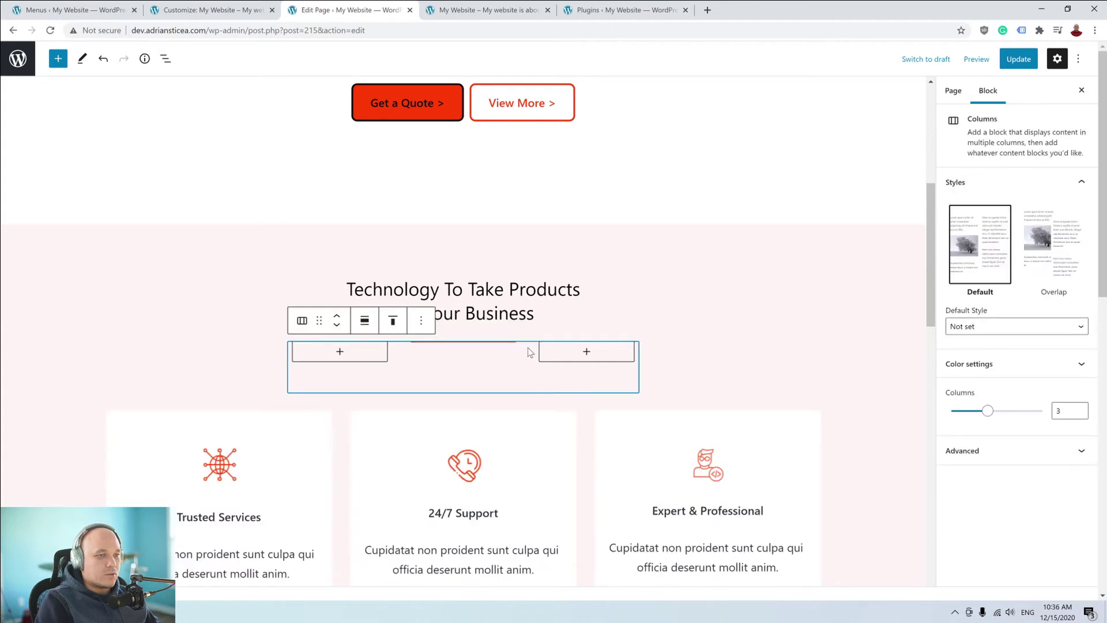
{"action": "left_click", "coordinate": [421, 321]}
{"action": "left_click", "coordinate": [465, 401]}
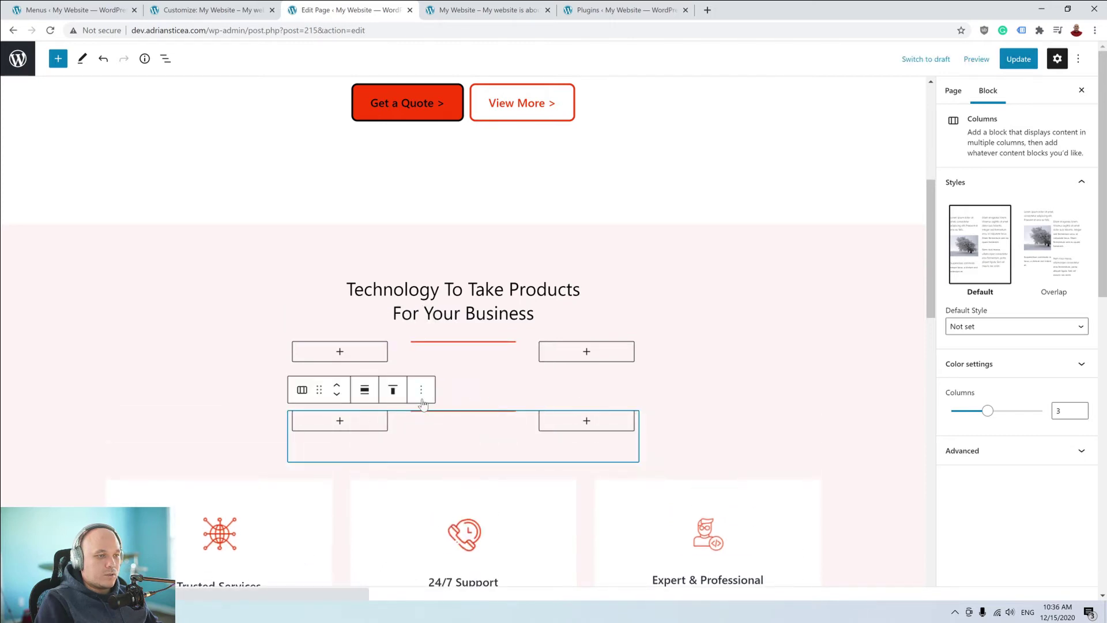
Move the duplicated divider columns block into the white section, directly below the "Our Company Services" heading.
{"action": "left_click", "coordinate": [337, 397]}
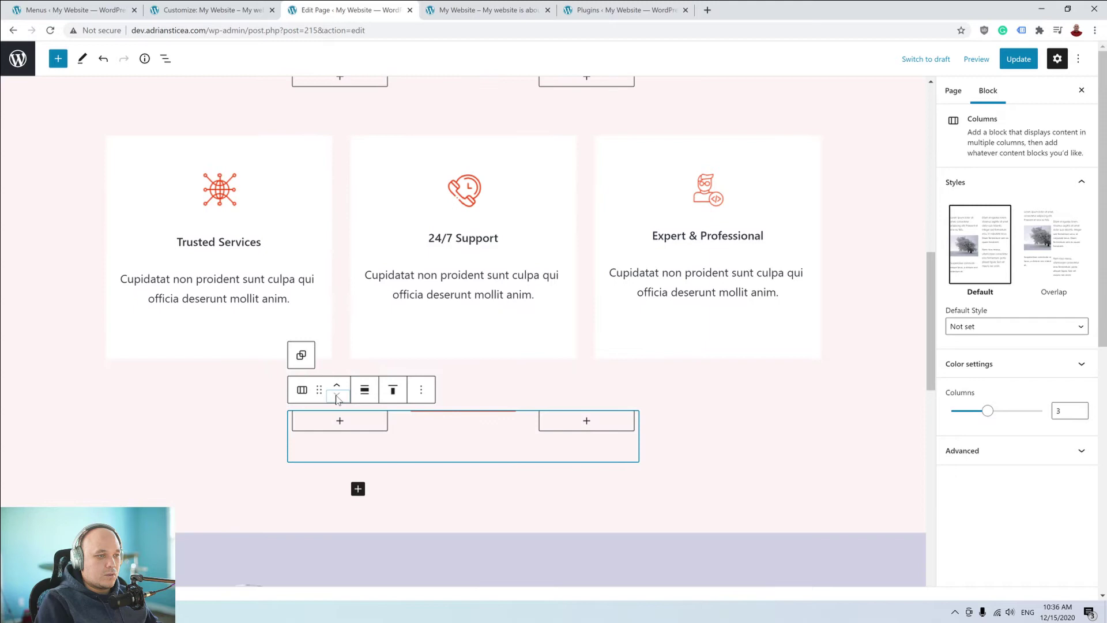
{"action": "left_click", "coordinate": [337, 395]}
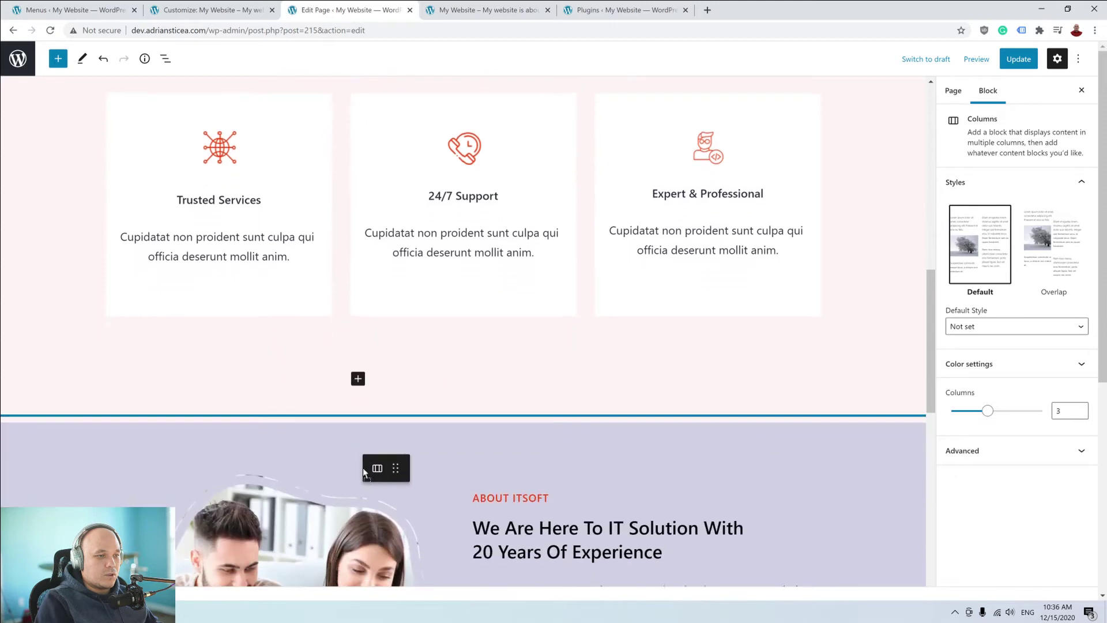
{"action": "left_click_drag", "start_coordinate": [375, 477], "coordinate": [451, 394]}
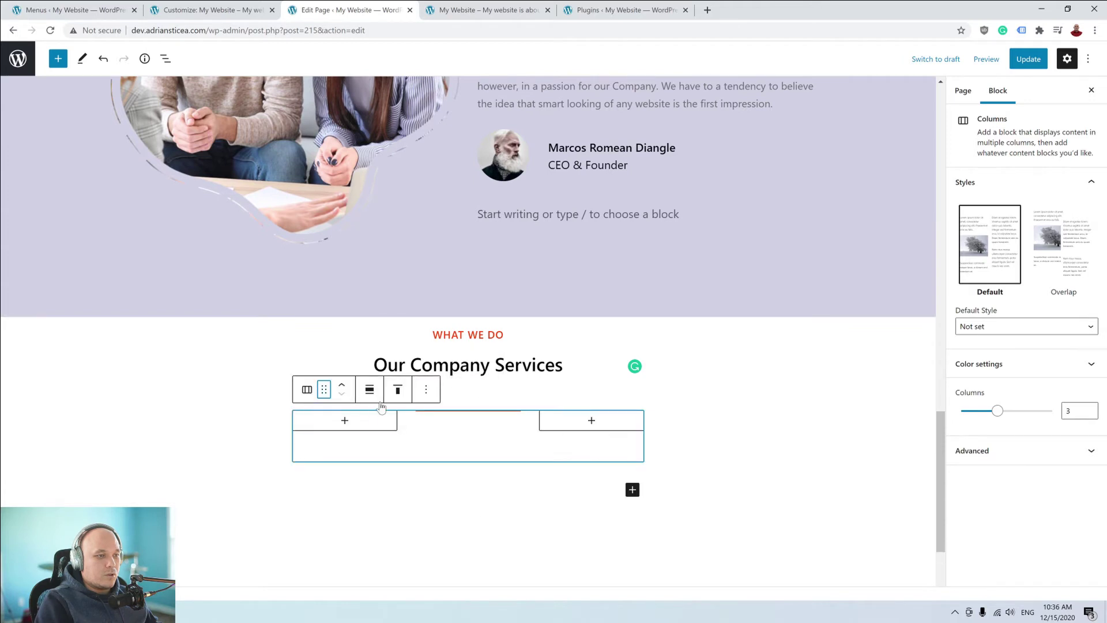
{"action": "left_click", "coordinate": [490, 364]}
{"action": "left_click", "coordinate": [452, 496]}
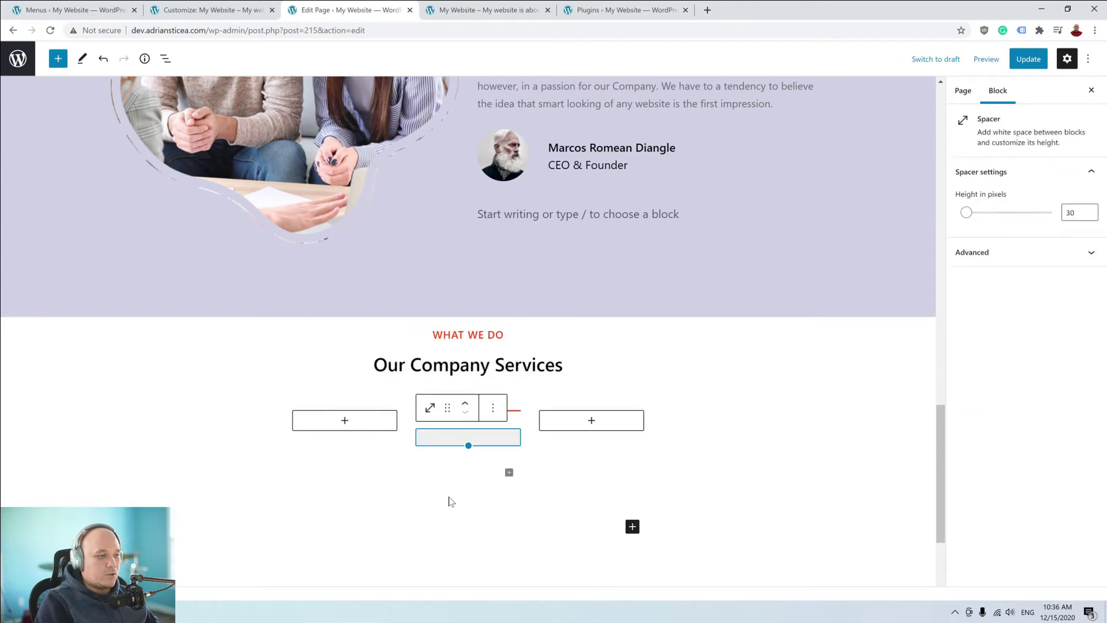
Place the three-column block with the red divider inside the white group, right under the "Our Company Services" heading.
{"action": "left_click", "coordinate": [470, 365]}
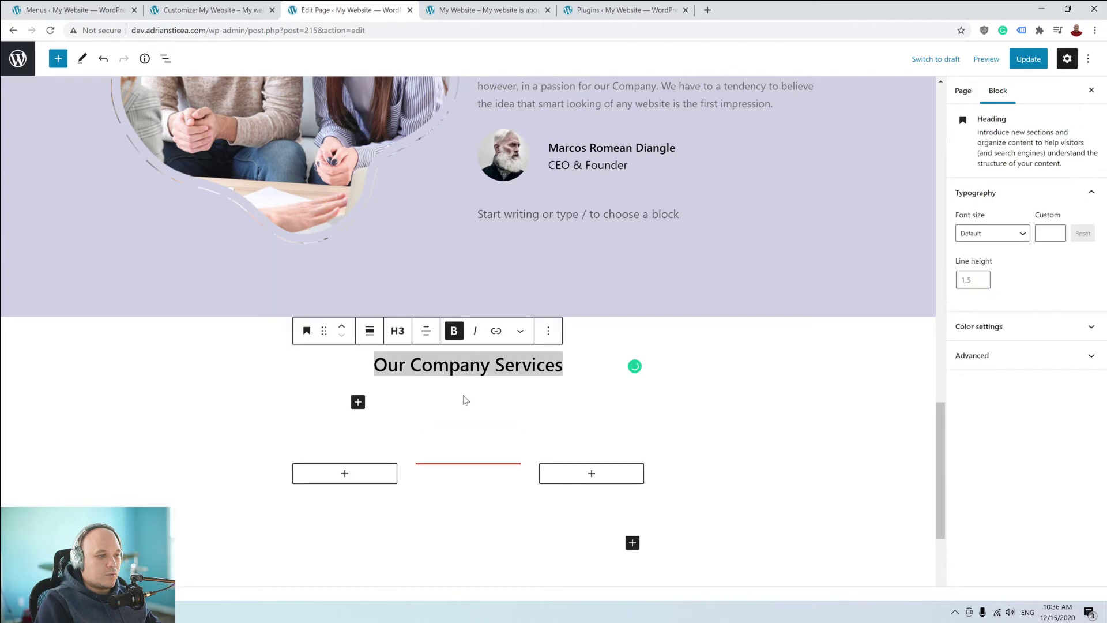
{"action": "left_click", "coordinate": [424, 505]}
{"action": "mouse_move", "coordinate": [448, 389]}
{"action": "left_mouse_down"}
{"action": "mouse_move", "coordinate": [461, 344]}
{"action": "mouse_move", "coordinate": [456, 375]}
{"action": "mouse_move", "coordinate": [469, 365]}
{"action": "mouse_move", "coordinate": [457, 408]}
{"action": "left_mouse_up"}
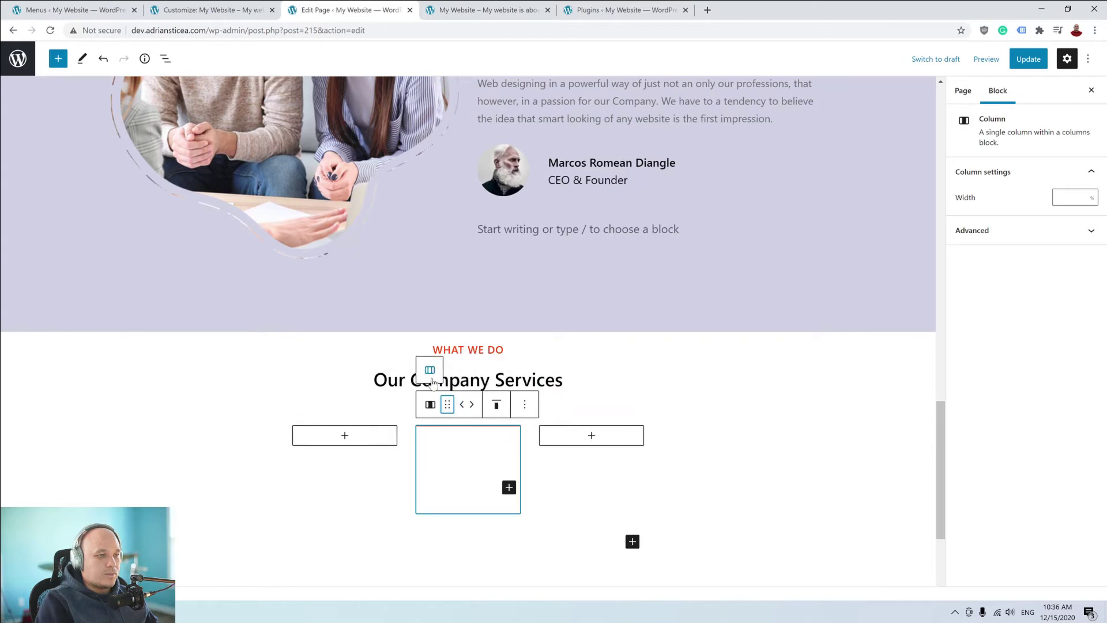
{"action": "mouse_move", "coordinate": [448, 405]}
{"action": "left_mouse_down"}
{"action": "mouse_move", "coordinate": [469, 365]}
{"action": "mouse_move", "coordinate": [449, 396]}
{"action": "mouse_move", "coordinate": [456, 366]}
{"action": "mouse_move", "coordinate": [453, 390]}
{"action": "left_mouse_up"}
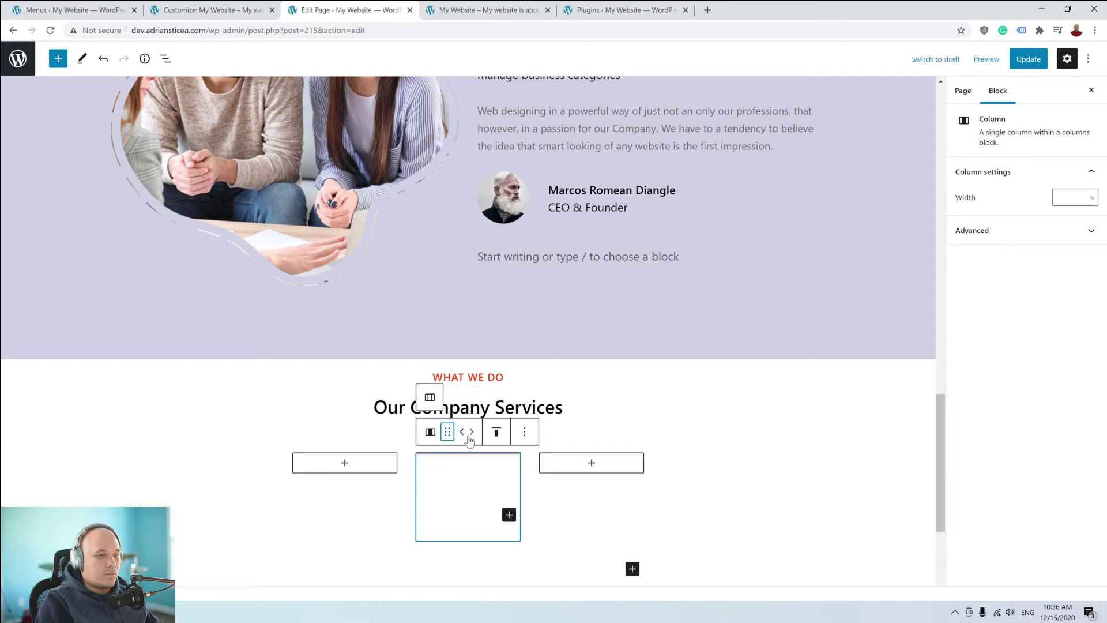
{"action": "left_click", "coordinate": [525, 472]}
{"action": "left_click_drag", "start_coordinate": [339, 427], "coordinate": [462, 398]}
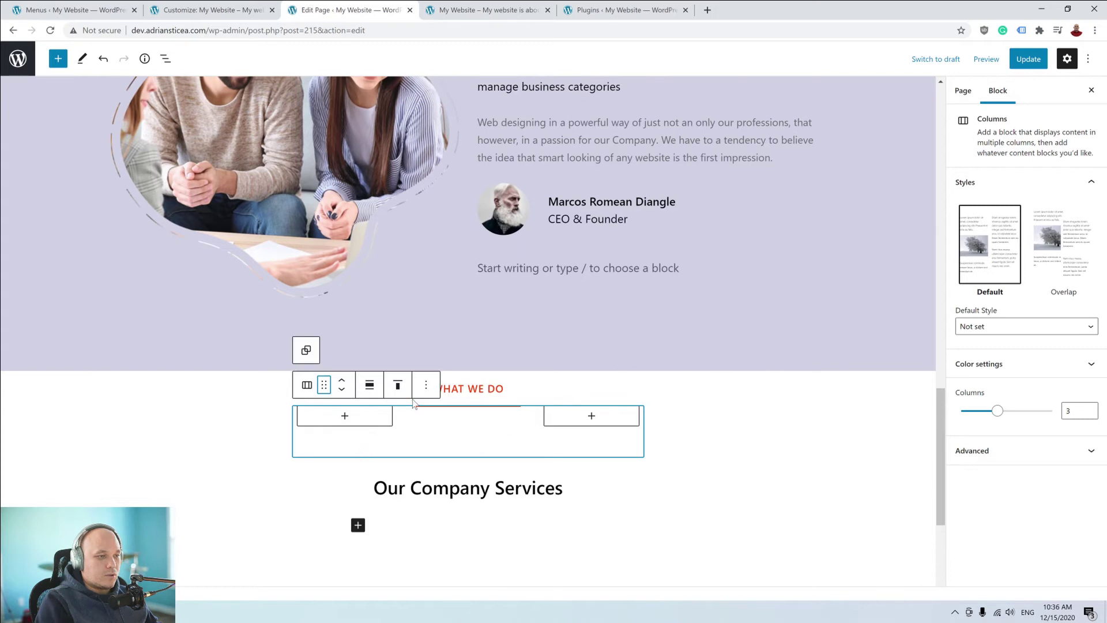
{"action": "left_click", "coordinate": [342, 389]}
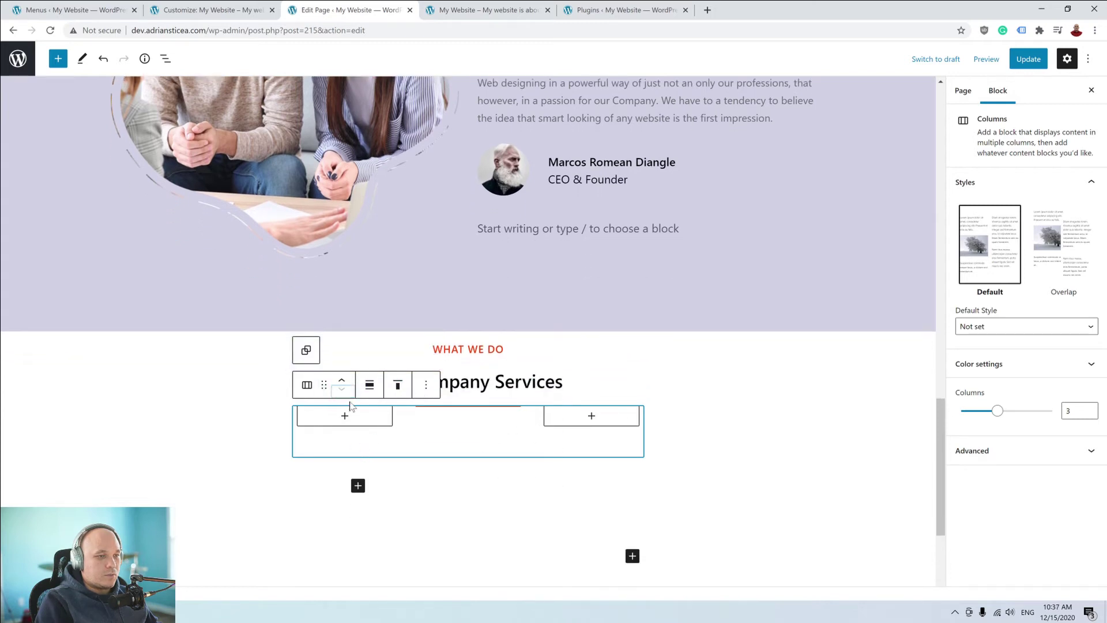
{"action": "left_click", "coordinate": [699, 383]}
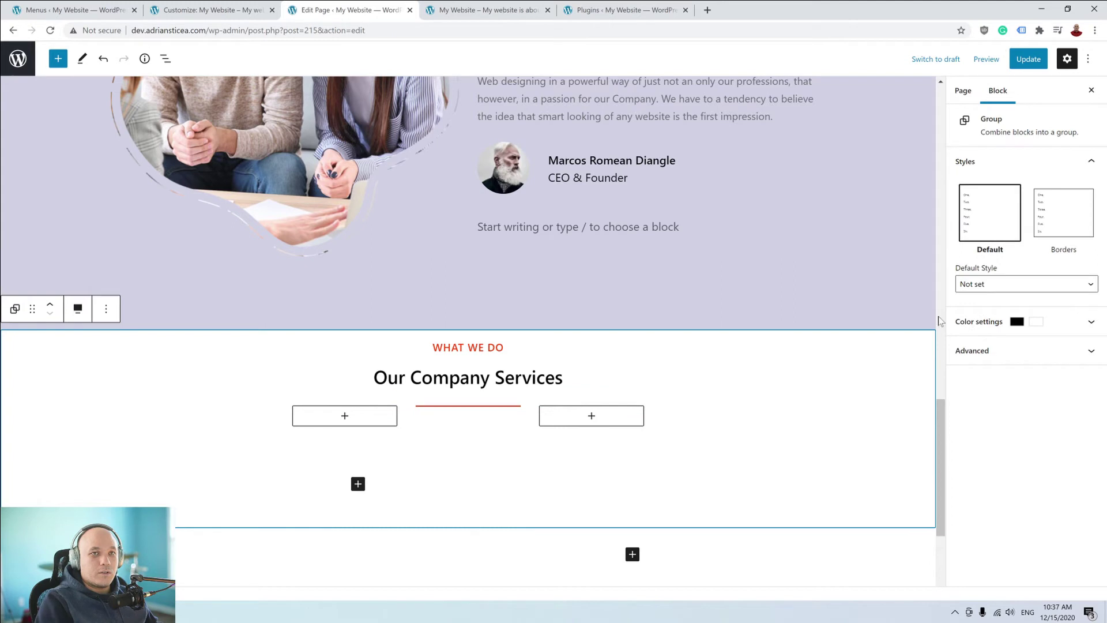
Preview the page in a new tab, examine the layout of the "What We Do" section, and return to the editor.
{"action": "left_click", "coordinate": [986, 59]}
{"action": "left_click", "coordinate": [891, 166]}
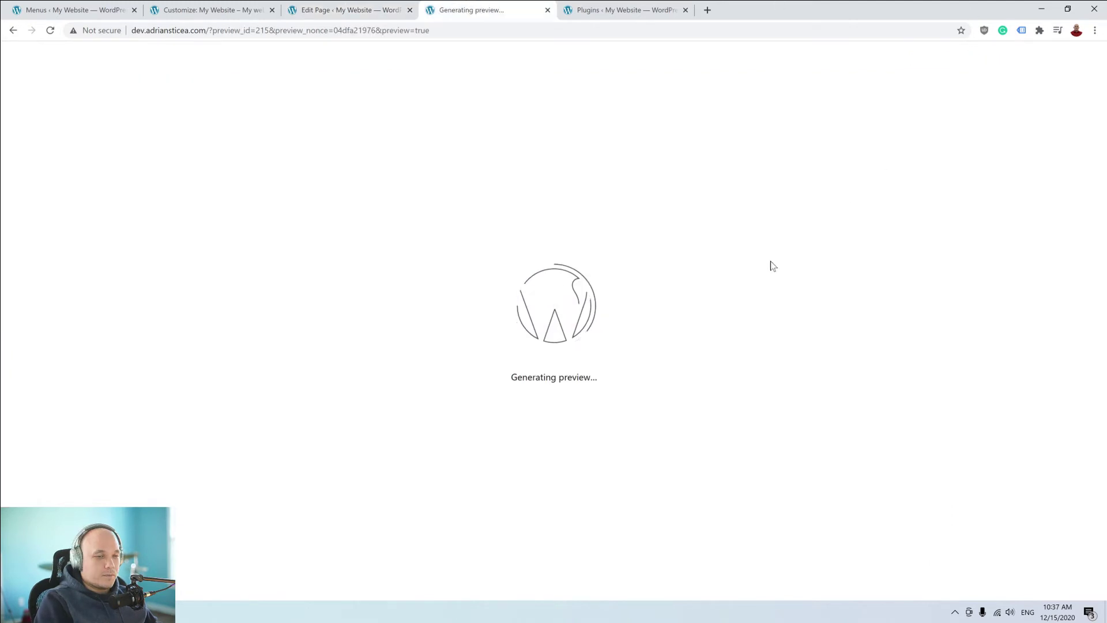
{"action": "scroll", "coordinate": [769, 263], "scroll_direction": "down", "scroll_amount": 9}
{"action": "scroll", "coordinate": [755, 300], "scroll_direction": "down", "scroll_amount": 10}
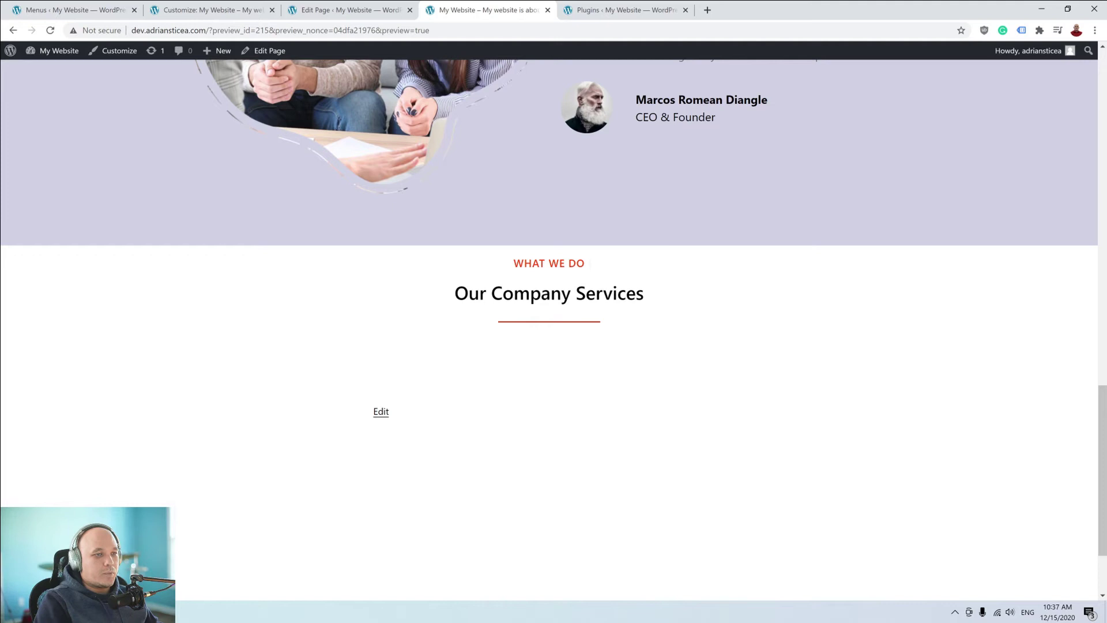
{"action": "scroll", "coordinate": [586, 283], "scroll_direction": "up", "scroll_amount": 5}
{"action": "scroll", "coordinate": [586, 283], "scroll_direction": "down", "scroll_amount": 2}
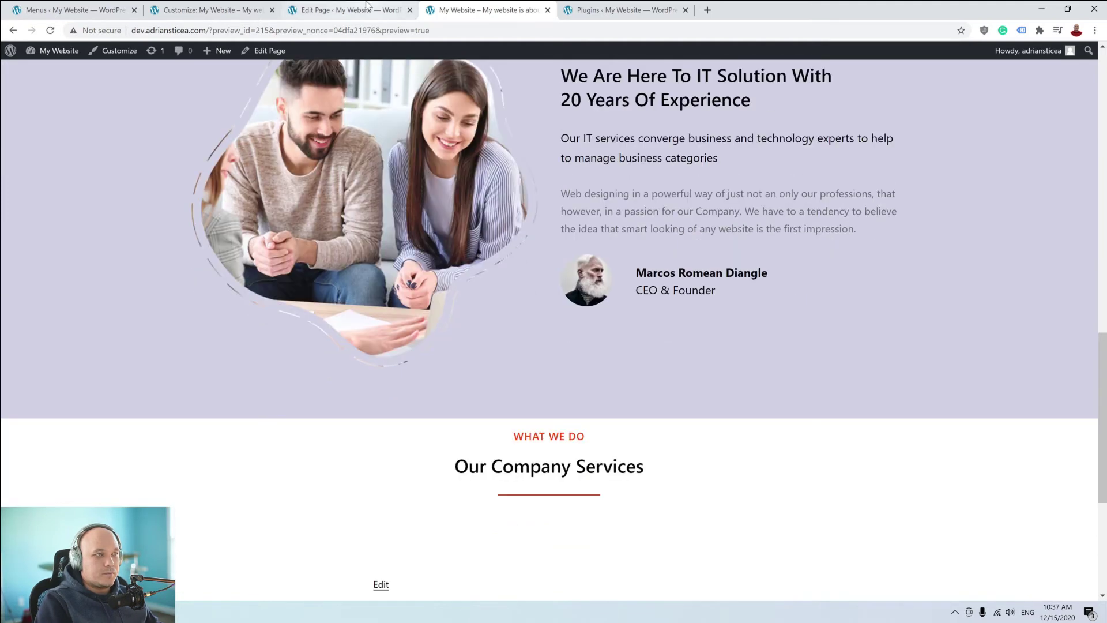
{"action": "left_click", "coordinate": [364, 7]}
Insert a spacer above the "WHAT WE DO" heading and reduce its height to 30 pixels.
{"action": "left_click", "coordinate": [478, 347]}
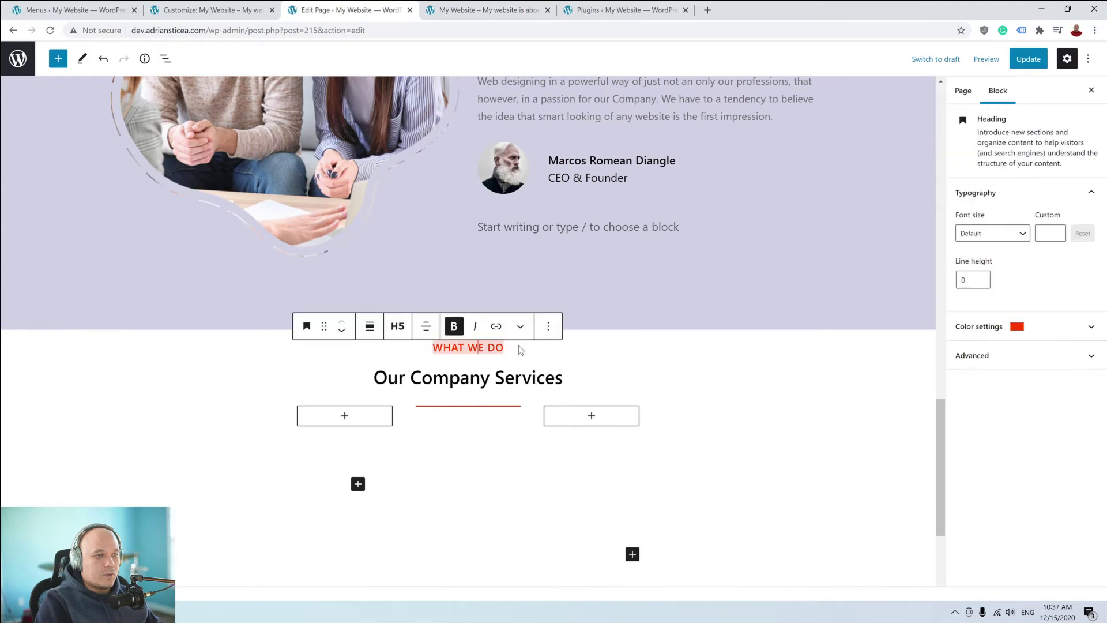
{"action": "left_click", "coordinate": [565, 327]}
{"action": "left_click", "coordinate": [496, 382]}
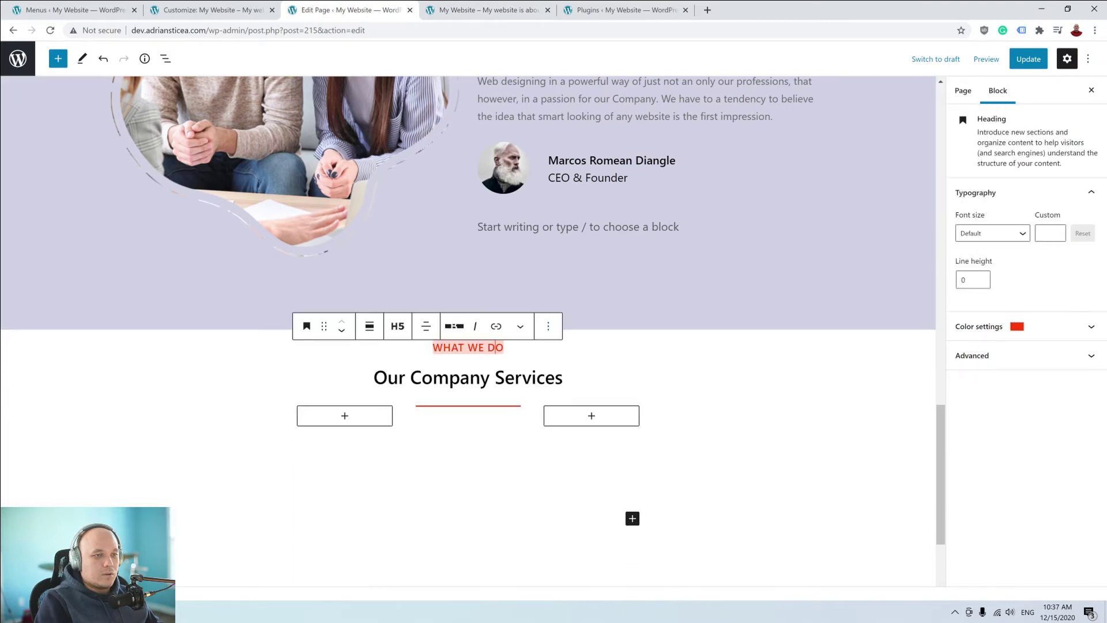
{"action": "left_click", "coordinate": [548, 328]}
{"action": "left_click", "coordinate": [582, 428]}
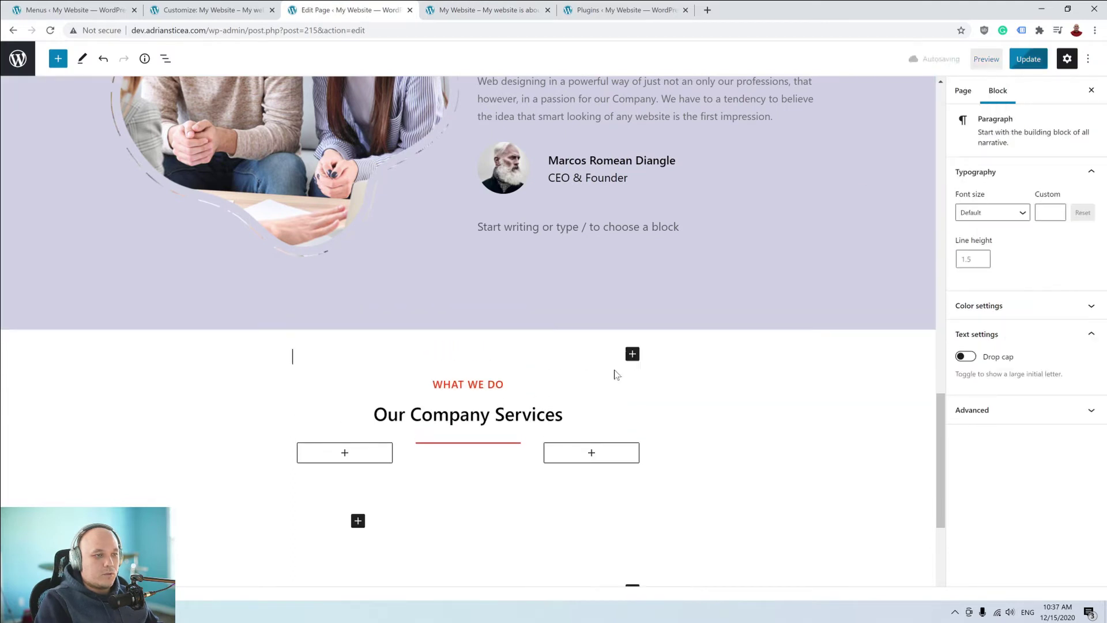
{"action": "left_click", "coordinate": [633, 354]}
{"action": "left_click", "coordinate": [714, 460]}
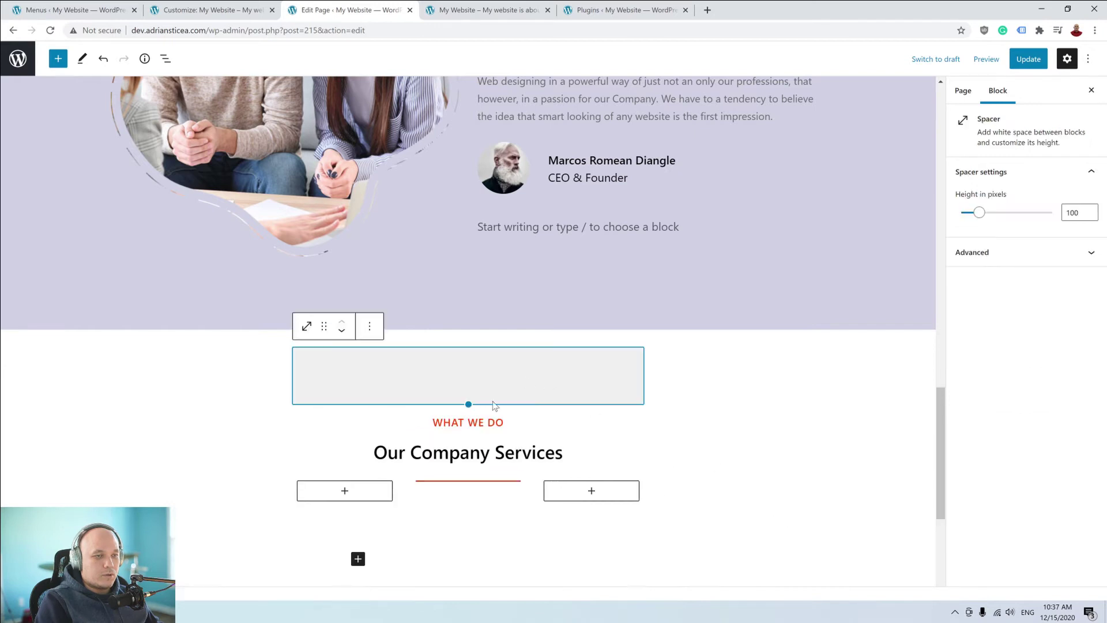
{"action": "left_click_drag", "start_coordinate": [470, 405], "coordinate": [469, 364]}
Preview the page again to check the spacing above the "WHAT WE DO" heading, and return to the editor.
{"action": "left_click", "coordinate": [986, 59]}
{"action": "left_click", "coordinate": [921, 167]}
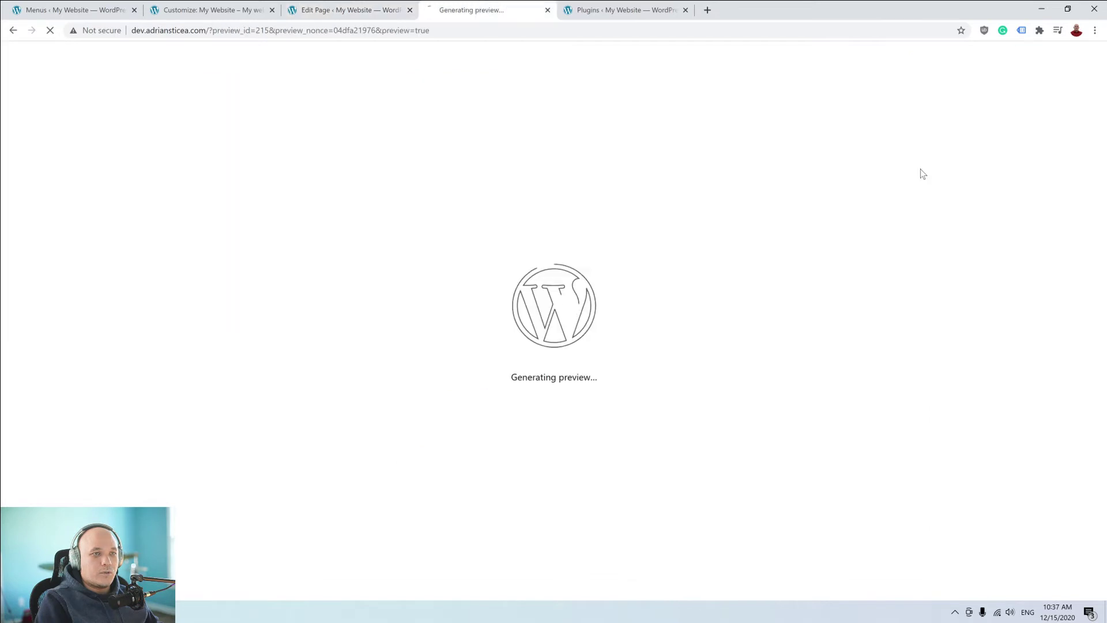
{"action": "scroll", "coordinate": [921, 170], "scroll_direction": "down", "scroll_amount": 15}
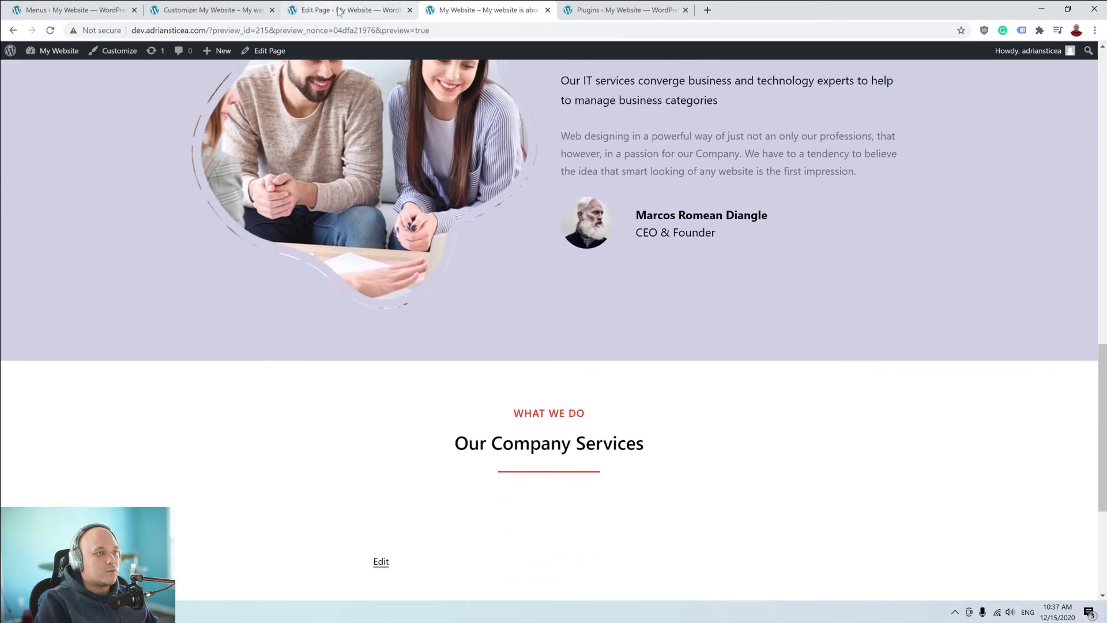
{"action": "left_click", "coordinate": [349, 10]}
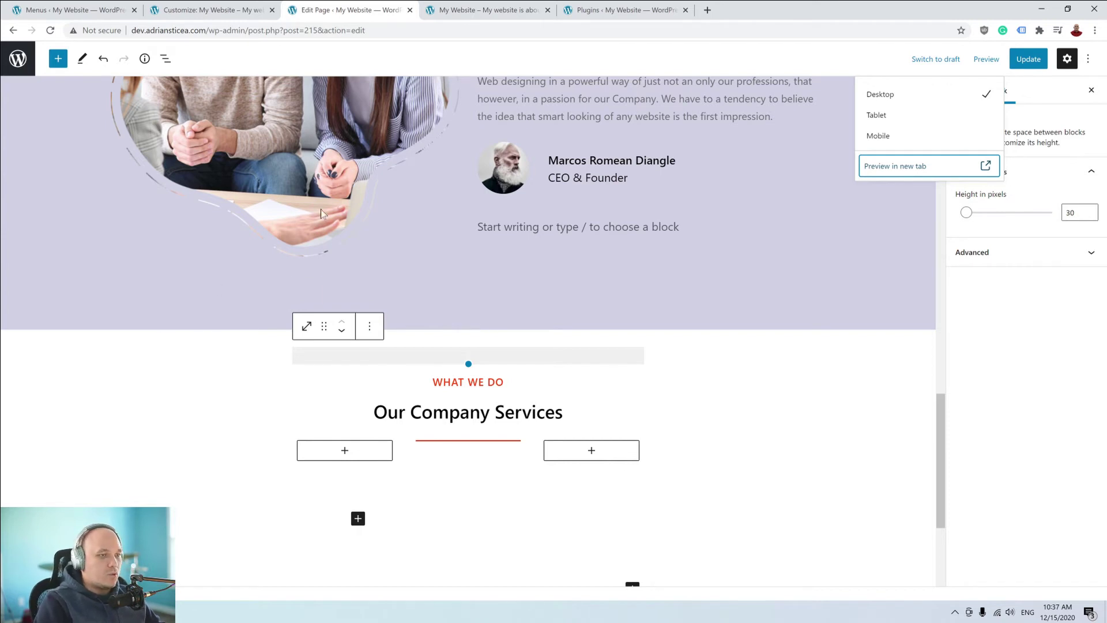
Insert a Columns block with three equal columns below the red divider in the white section.
{"action": "scroll", "coordinate": [516, 256], "scroll_direction": "down", "scroll_amount": 1}
{"action": "scroll", "coordinate": [516, 255], "scroll_direction": "down", "scroll_amount": 2}
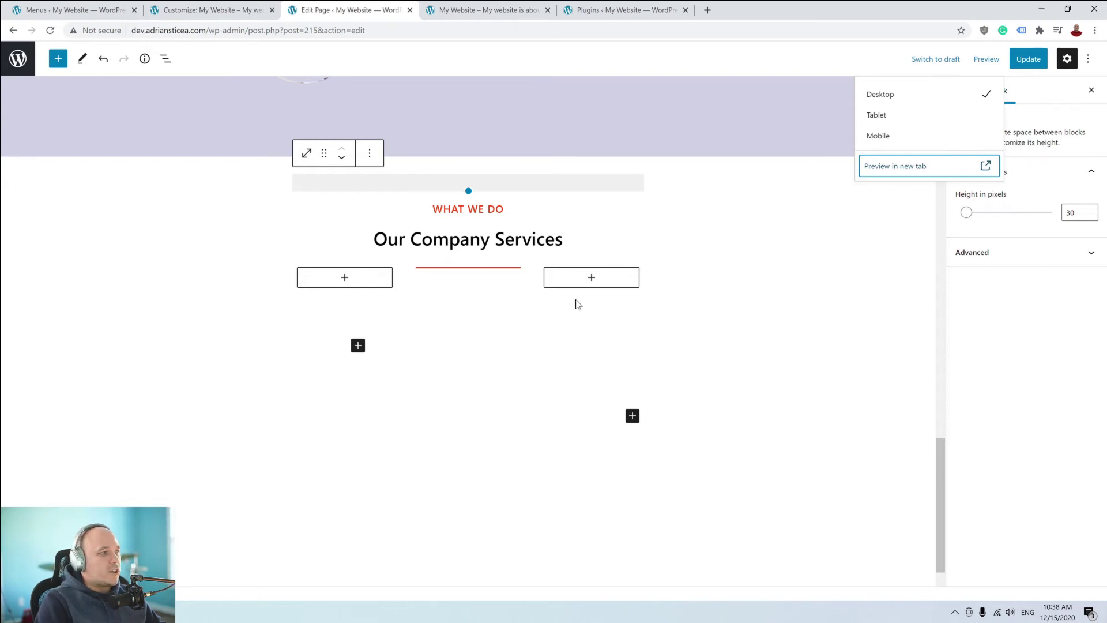
{"action": "left_click", "coordinate": [502, 291]}
{"action": "left_click", "coordinate": [589, 279]}
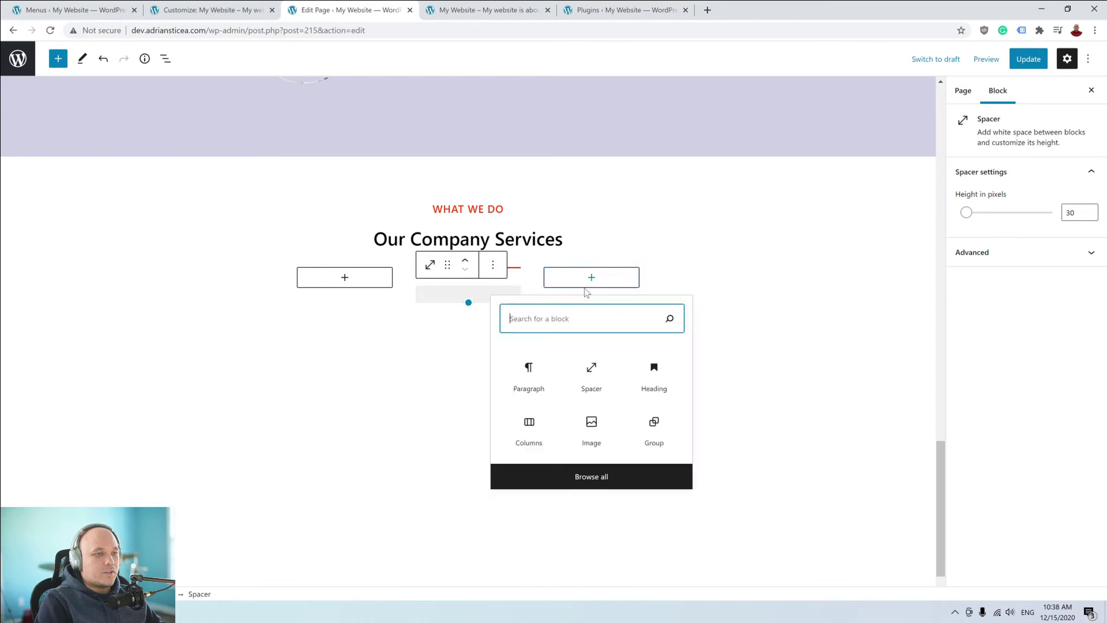
{"action": "left_click", "coordinate": [673, 271]}
{"action": "triple_click", "coordinate": [477, 257]}
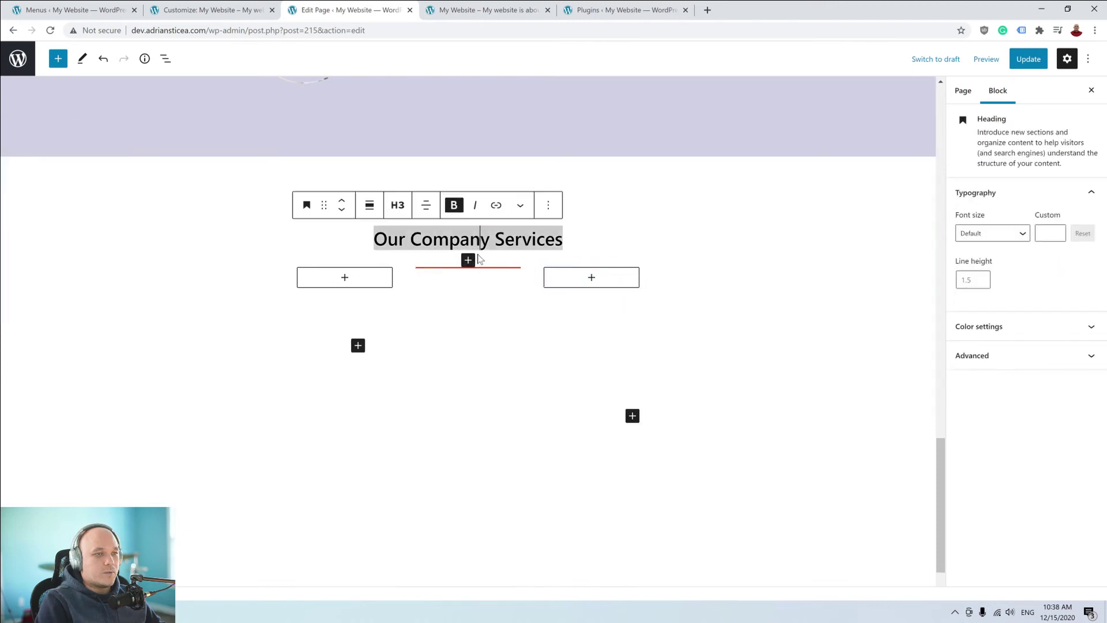
{"action": "left_click", "coordinate": [406, 282]}
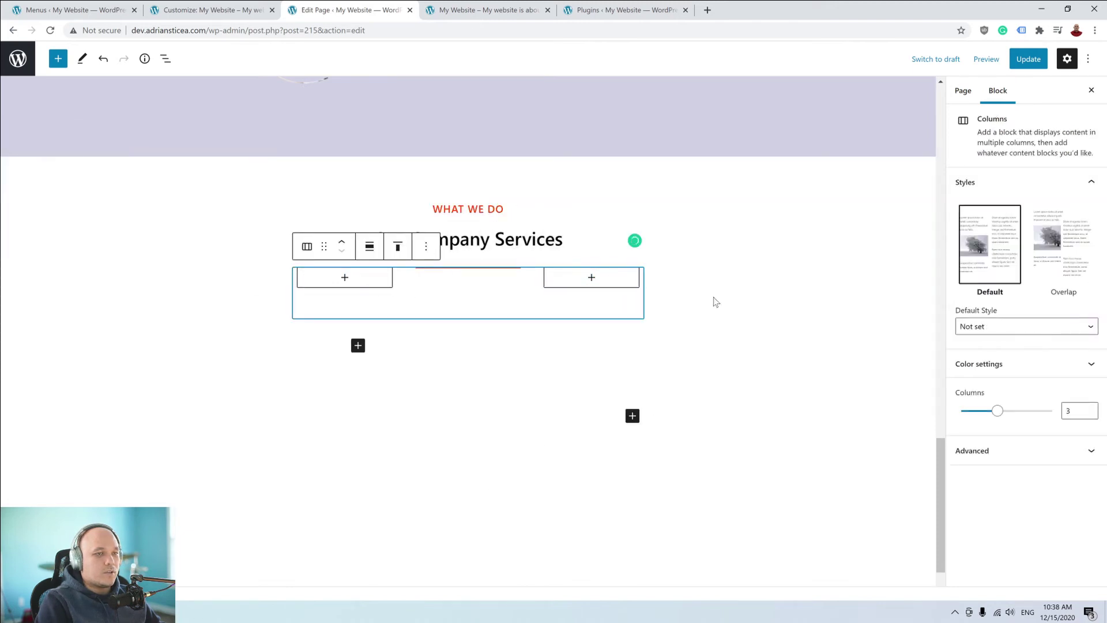
{"action": "left_click", "coordinate": [425, 249]}
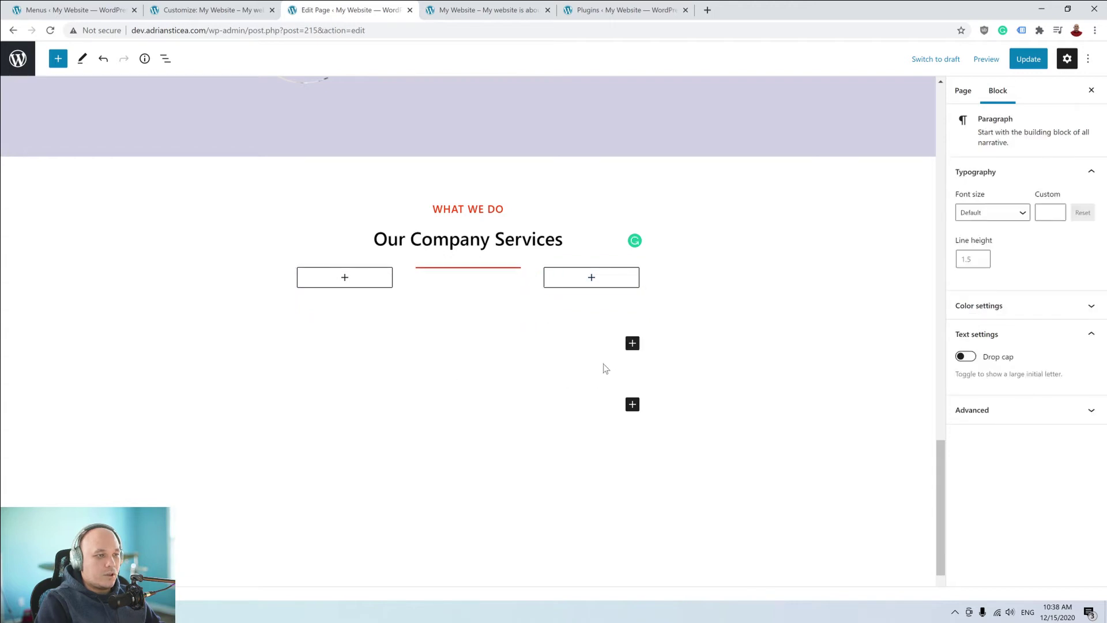
{"action": "left_click", "coordinate": [633, 344]}
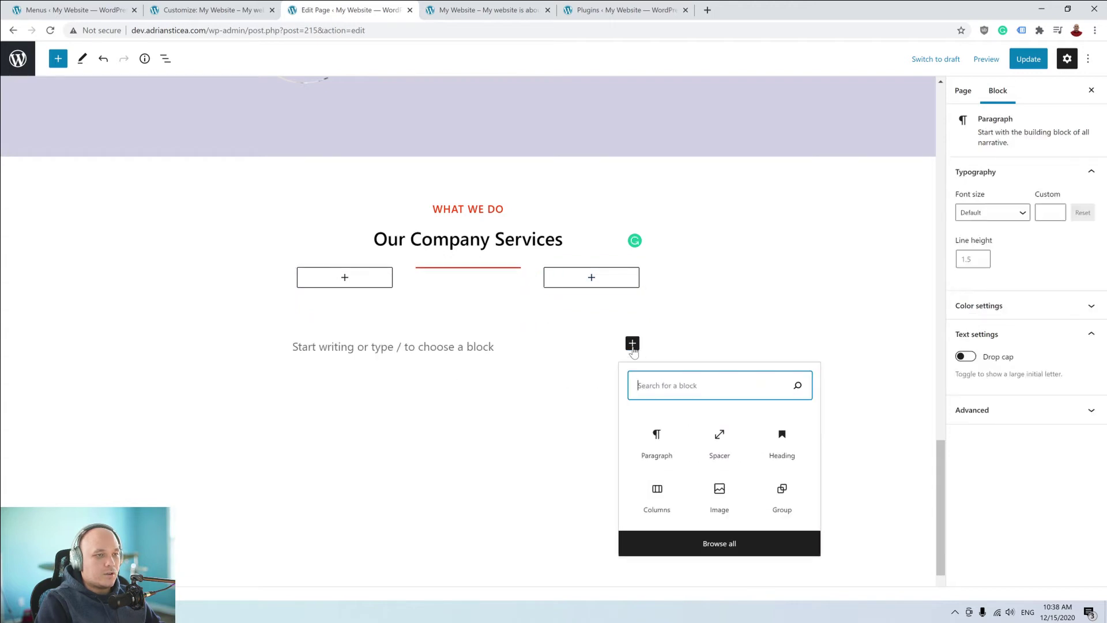
{"action": "left_click", "coordinate": [662, 495]}
{"action": "left_click", "coordinate": [501, 431]}
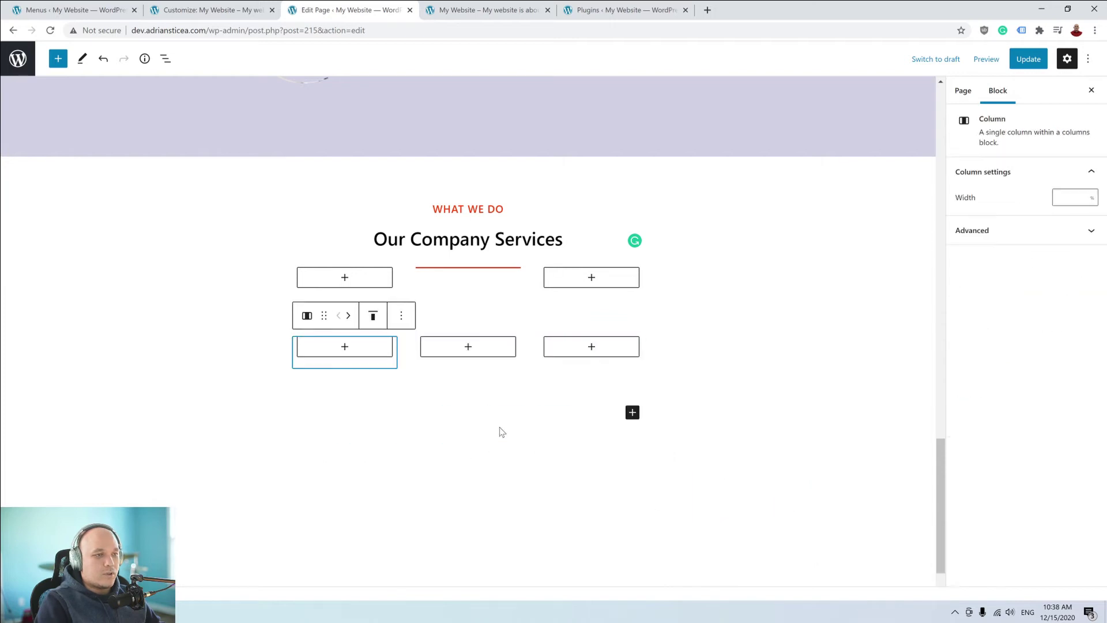
Set the new empty three-column block to wide width.
{"action": "left_click", "coordinate": [413, 349]}
{"action": "left_click", "coordinate": [369, 316]}
{"action": "left_click", "coordinate": [416, 360]}
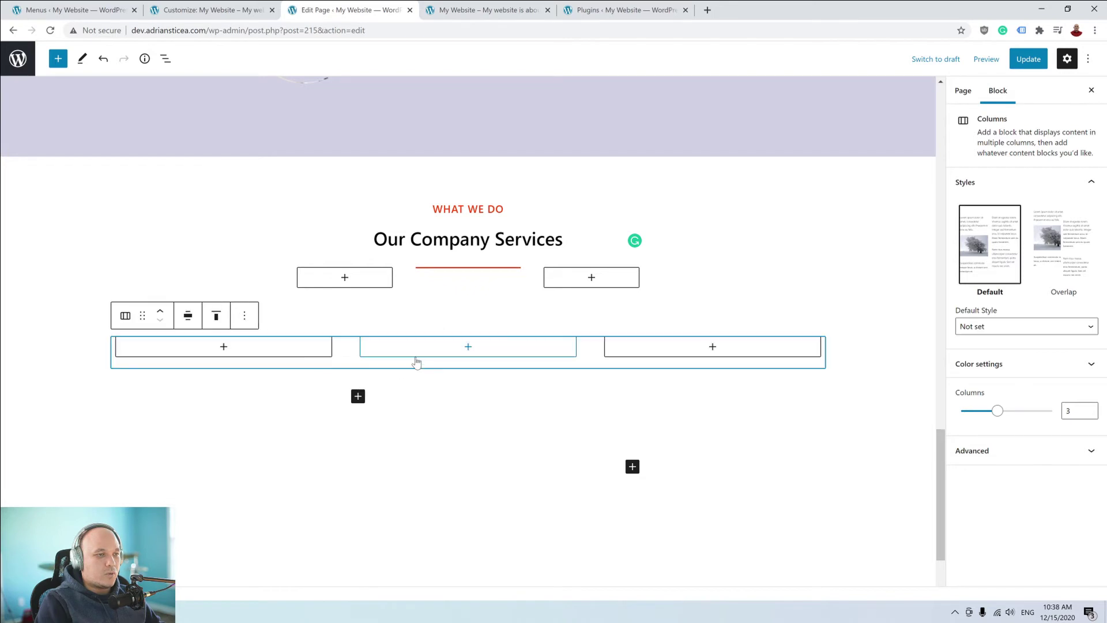
Insert an image block in the first column of the new row with service-1.png from the media library.
{"action": "left_click", "coordinate": [230, 347]}
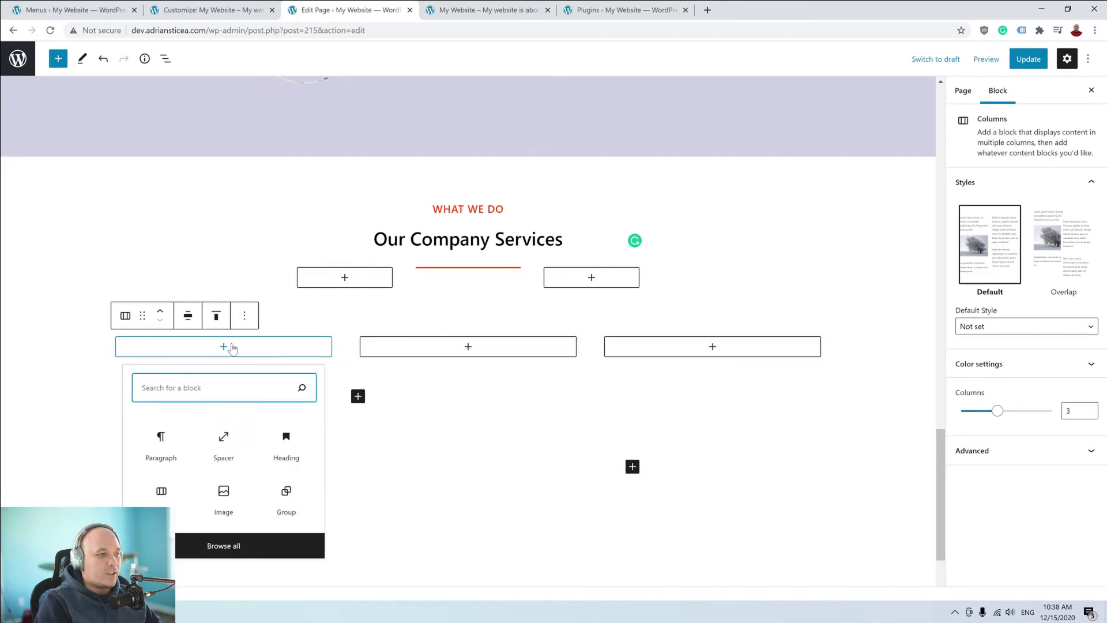
{"action": "left_click", "coordinate": [222, 498]}
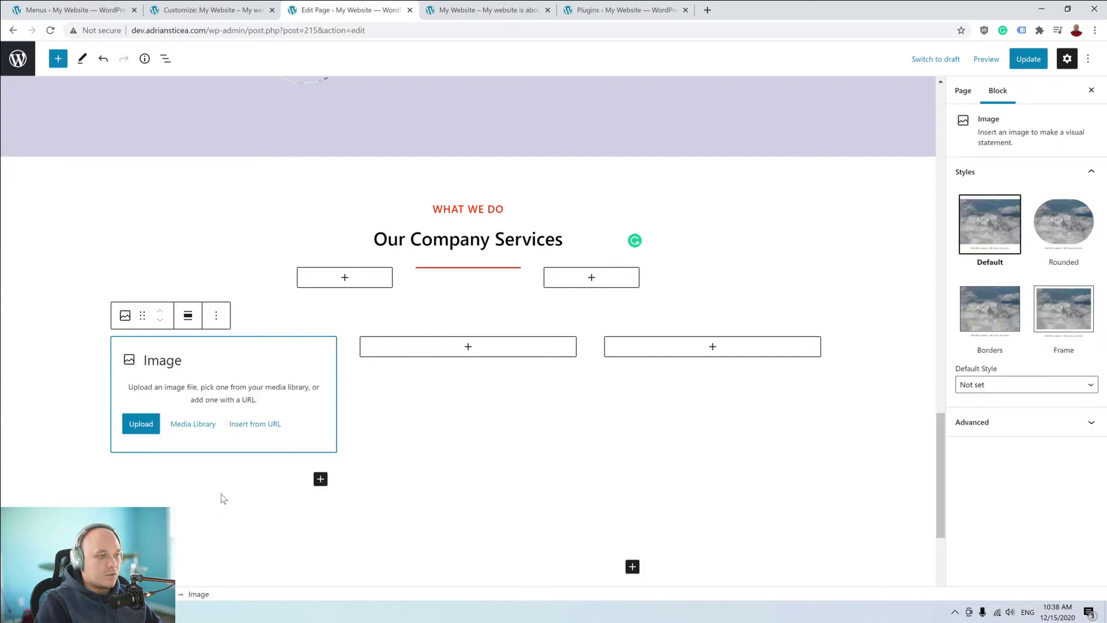
{"action": "left_click", "coordinate": [193, 424]}
{"action": "left_click", "coordinate": [104, 98]}
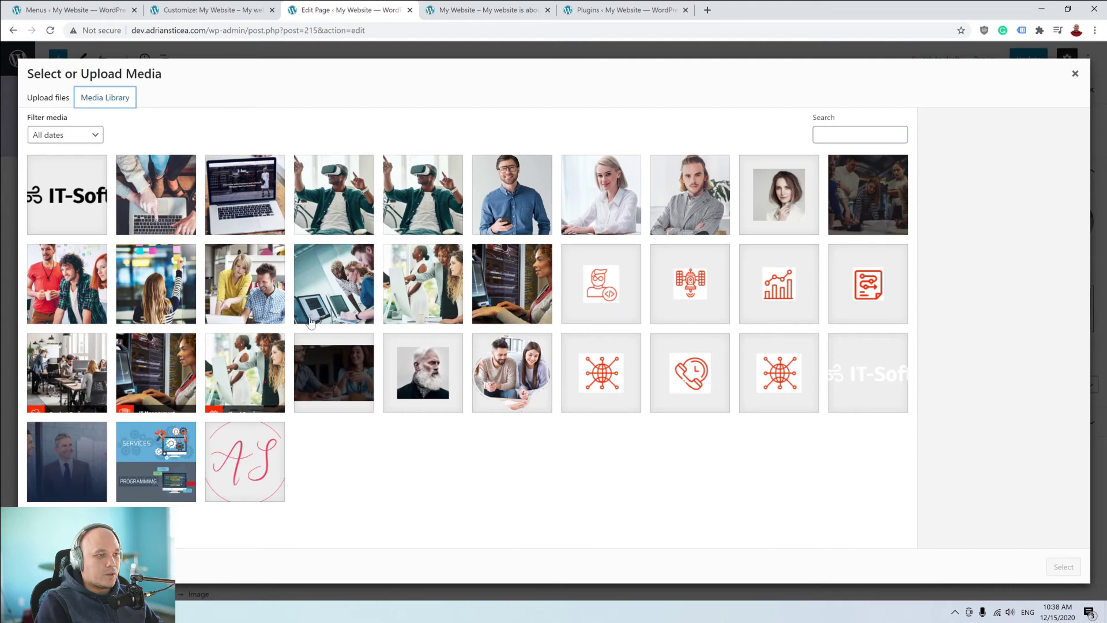
{"action": "left_click", "coordinate": [256, 364]}
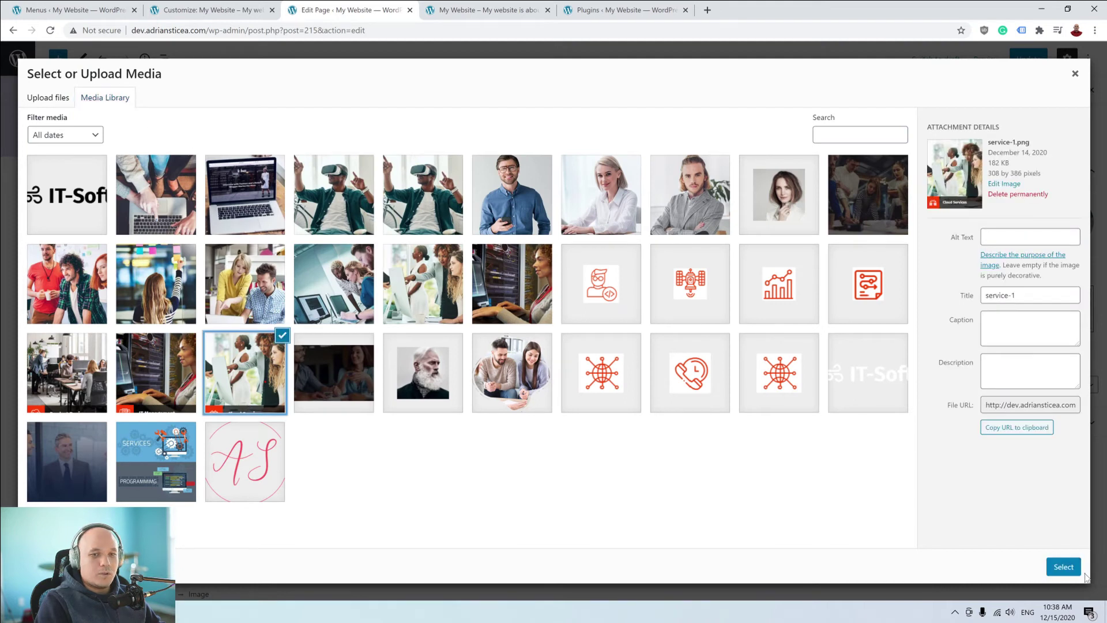
{"action": "left_click", "coordinate": [1063, 567]}
Insert an image block in the middle column with service-2.png from the media library.
{"action": "left_click", "coordinate": [466, 119]}
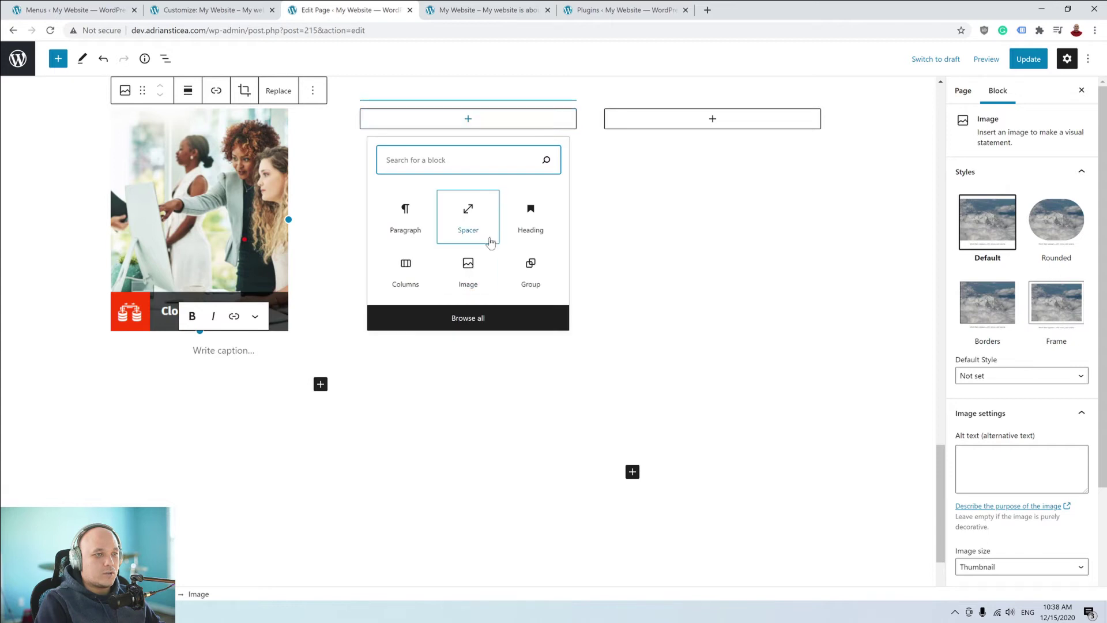
{"action": "left_click", "coordinate": [476, 274]}
{"action": "left_click", "coordinate": [435, 199]}
{"action": "left_click", "coordinate": [109, 99]}
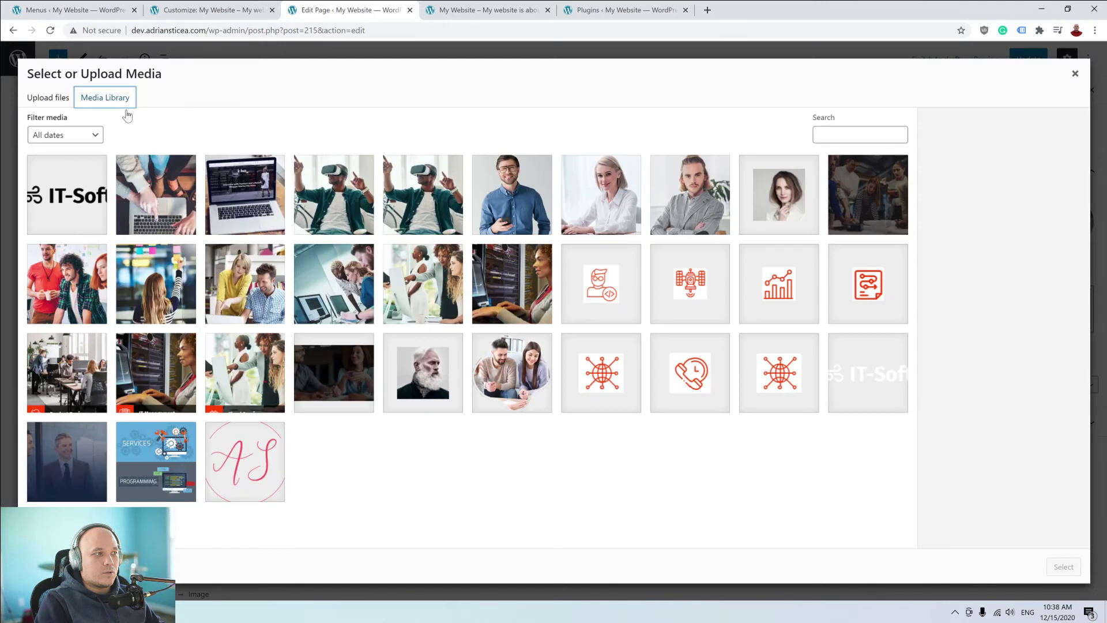
{"action": "left_click", "coordinate": [427, 308]}
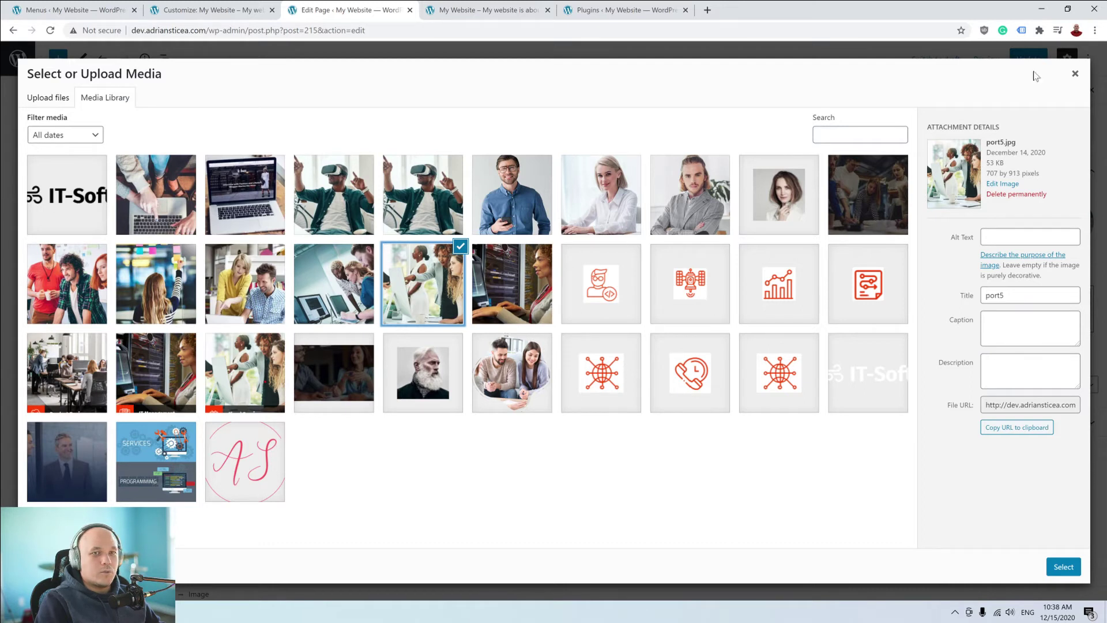
{"action": "left_click", "coordinate": [1074, 73]}
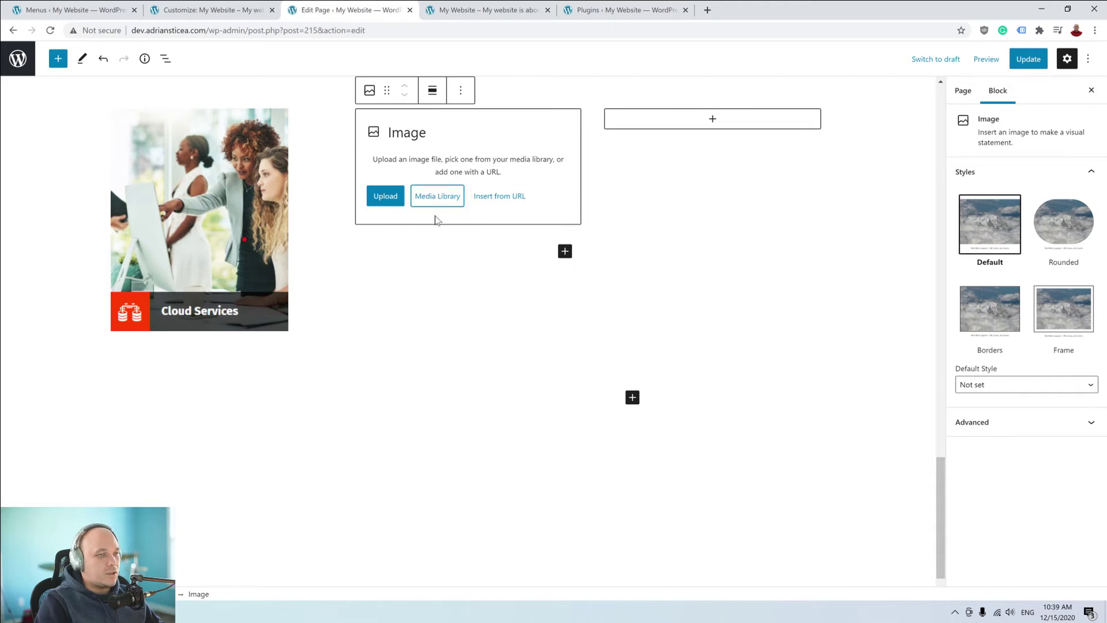
{"action": "left_click", "coordinate": [445, 196]}
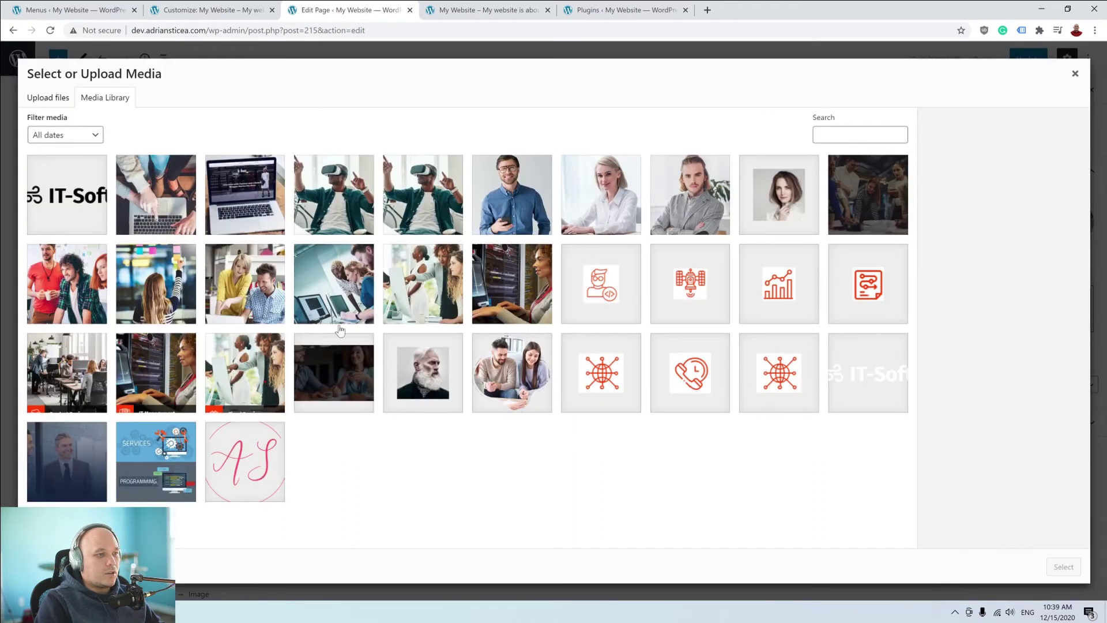
{"action": "left_click", "coordinate": [145, 375]}
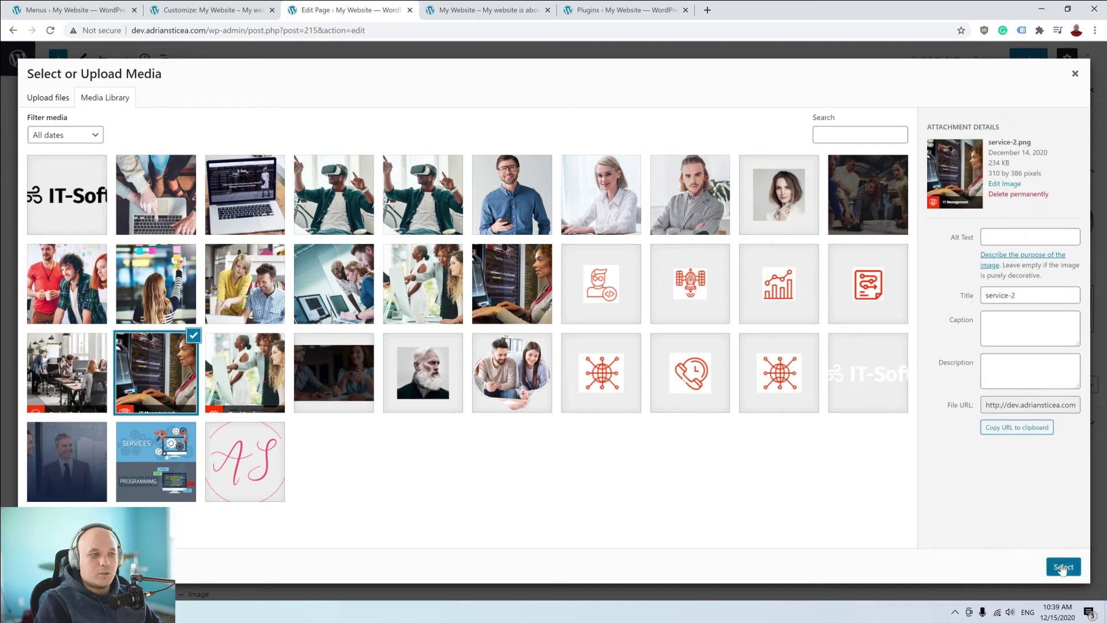
{"action": "left_click", "coordinate": [1063, 567]}
Insert an image block in the third column of the service row with service-3.png from the media library.
{"action": "left_click", "coordinate": [693, 233]}
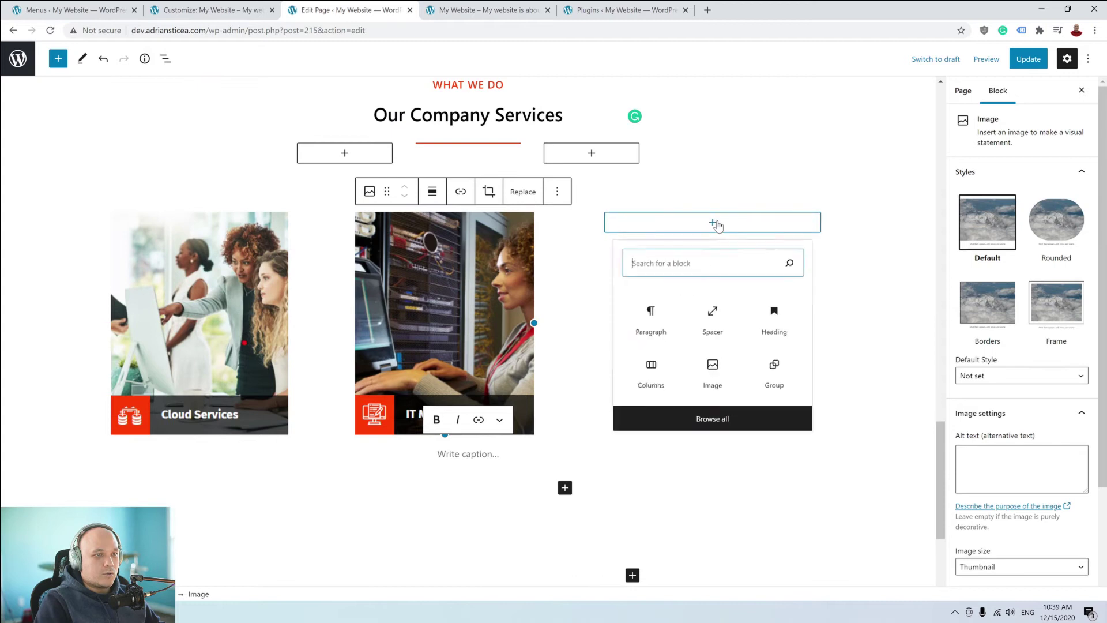
{"action": "left_click", "coordinate": [713, 371]}
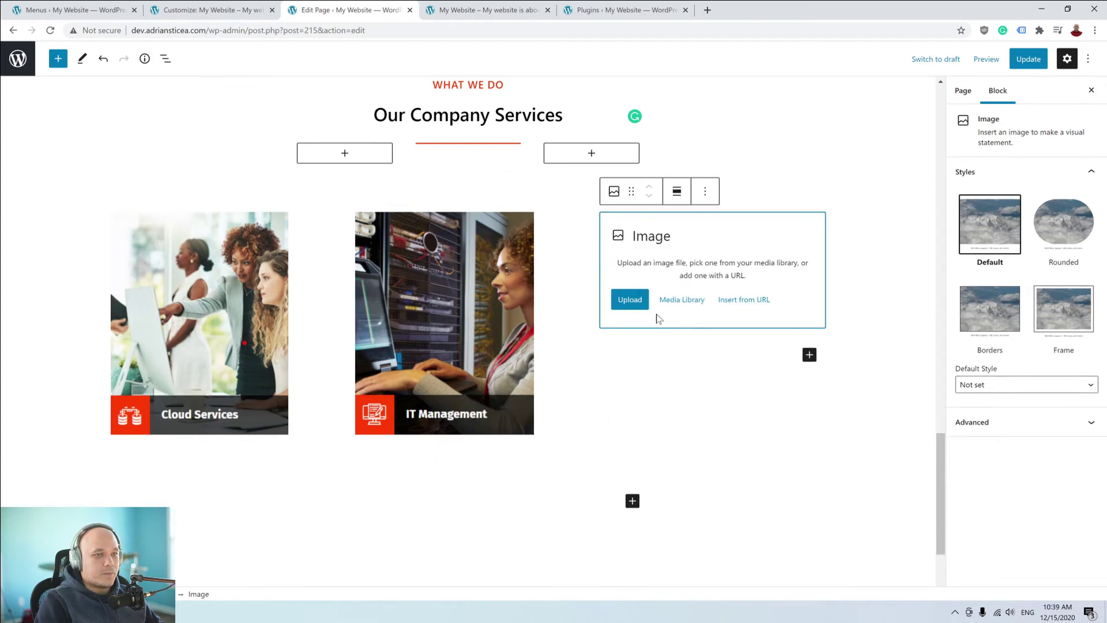
{"action": "left_click", "coordinate": [684, 301]}
{"action": "left_click", "coordinate": [105, 98]}
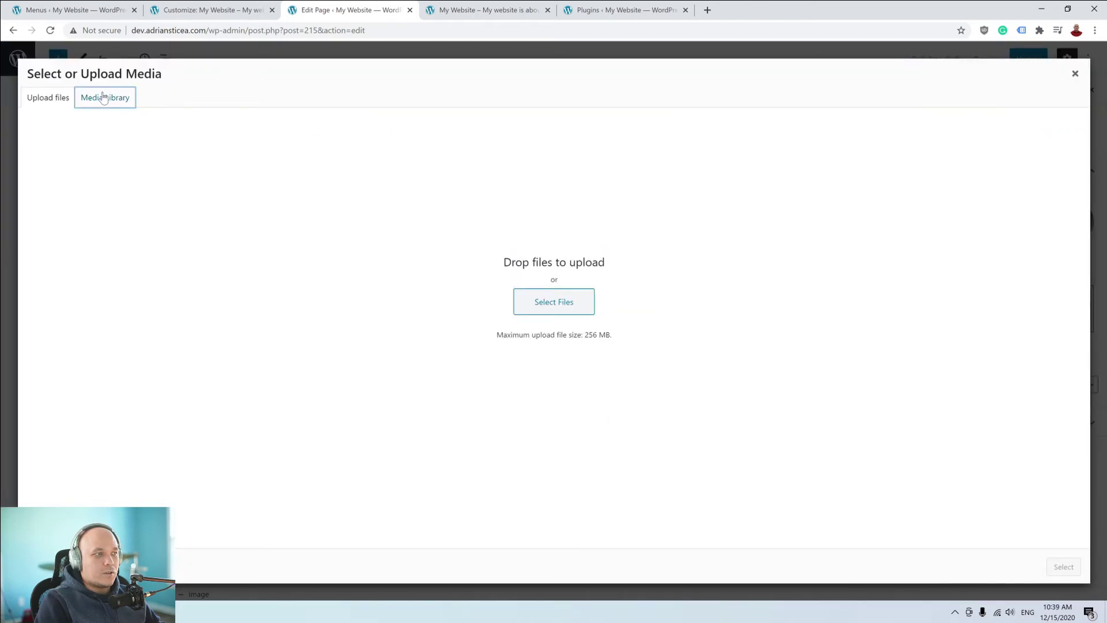
{"action": "left_click", "coordinate": [85, 369]}
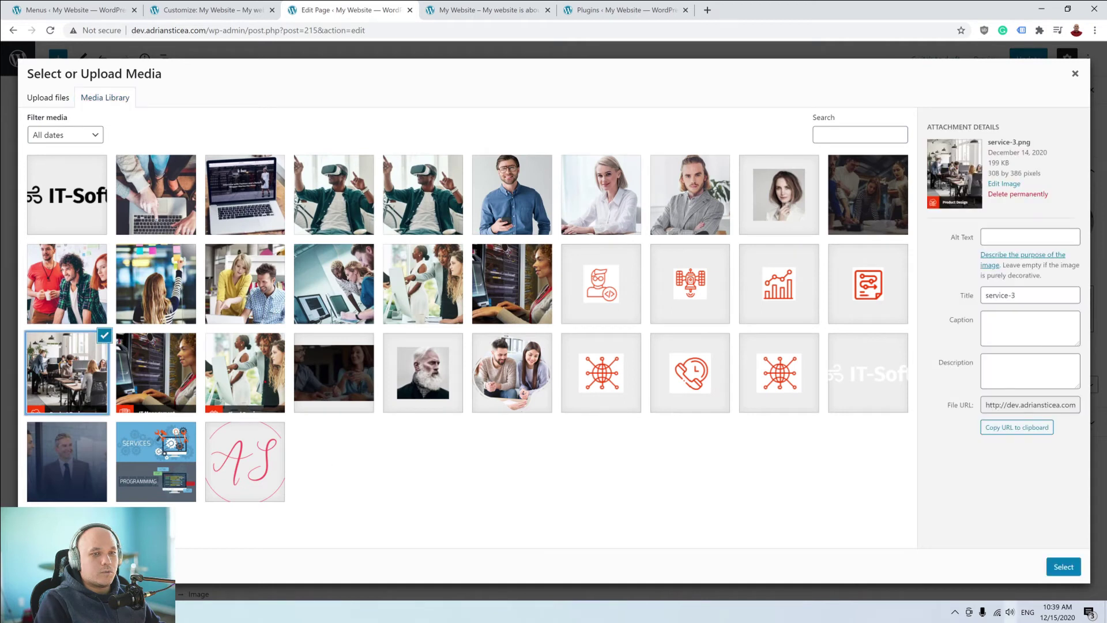
{"action": "left_click", "coordinate": [1064, 567]}
{"action": "scroll", "coordinate": [634, 363], "scroll_direction": "up", "scroll_amount": 4}
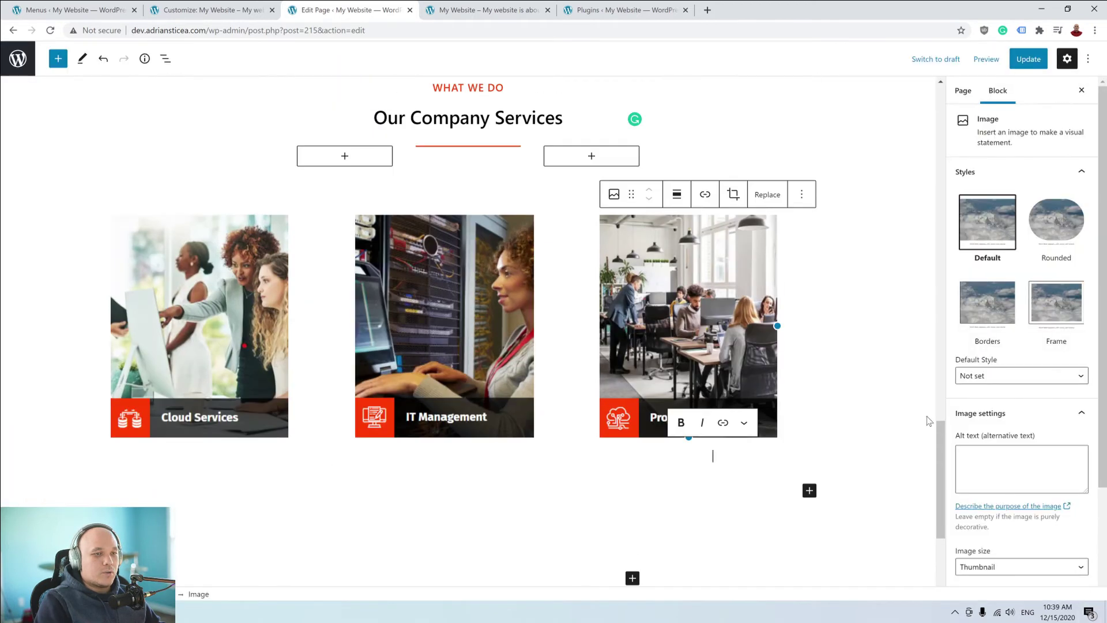
{"action": "left_click", "coordinate": [844, 370]}
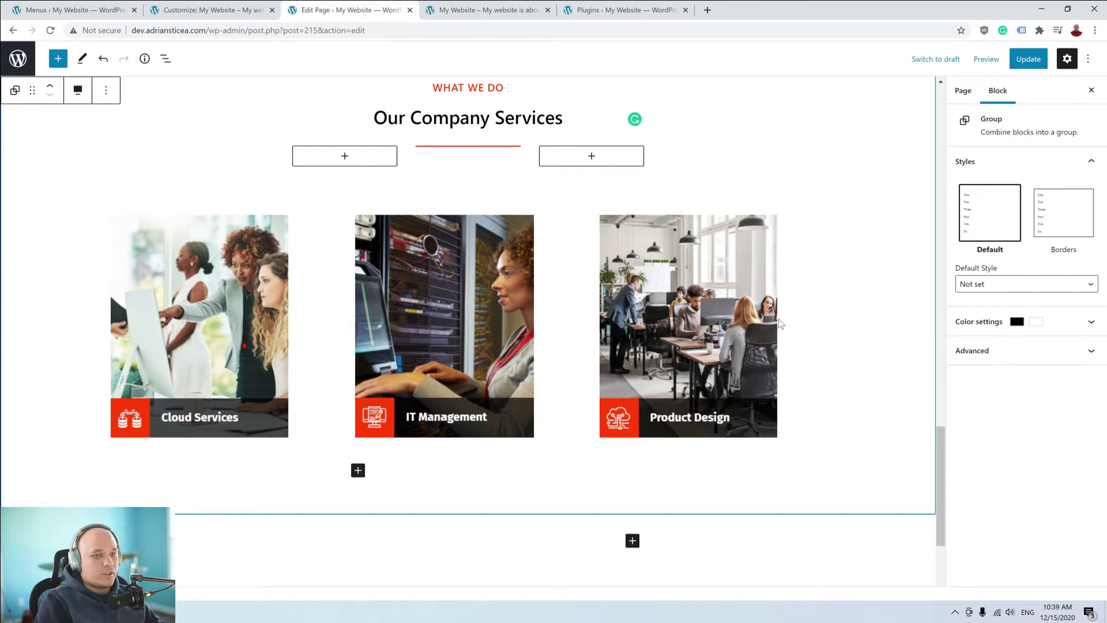
Align the Cloud Services, IT Management and Product Design images to the center of their columns.
{"action": "left_click", "coordinate": [226, 267]}
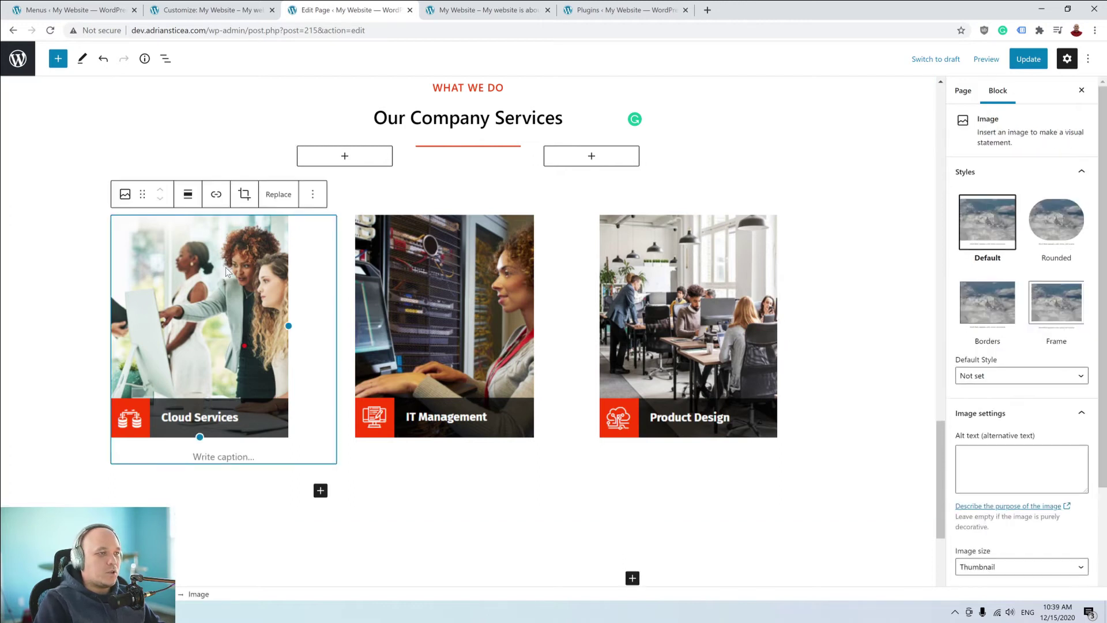
{"action": "left_click", "coordinate": [188, 196]}
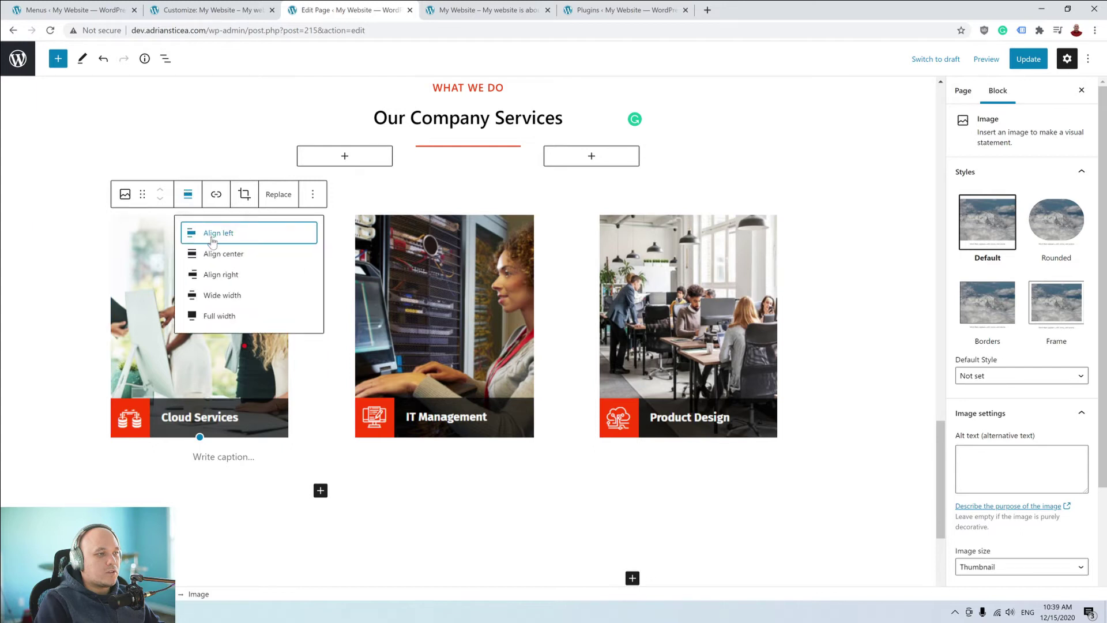
{"action": "left_click", "coordinate": [202, 253]}
{"action": "left_click", "coordinate": [459, 275]}
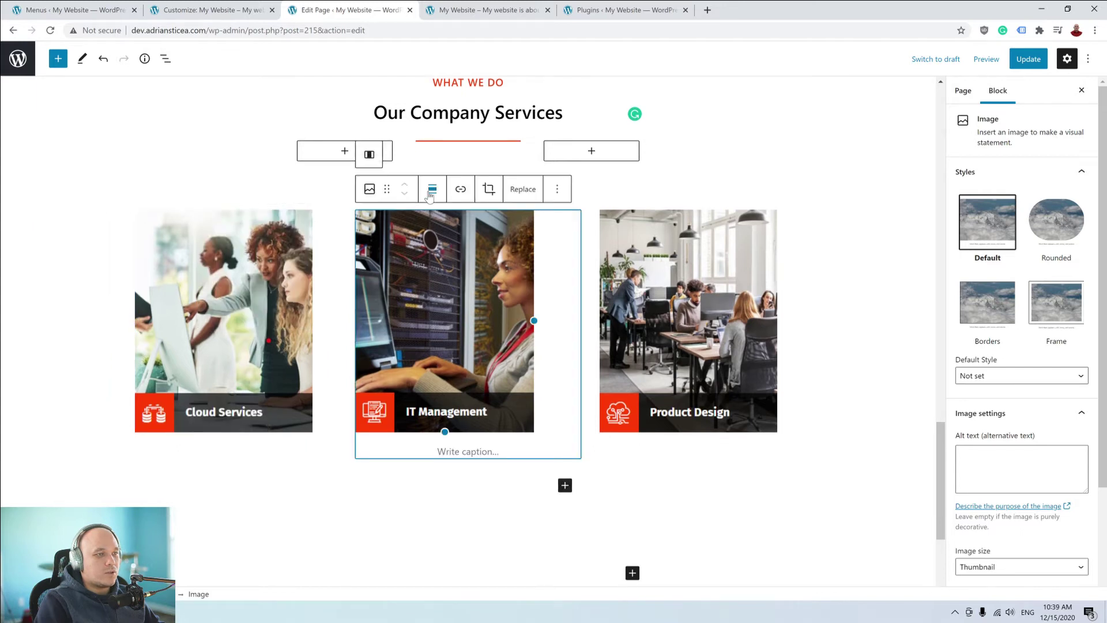
{"action": "left_click", "coordinate": [433, 188]}
{"action": "left_click", "coordinate": [457, 246]}
{"action": "left_click", "coordinate": [658, 274]}
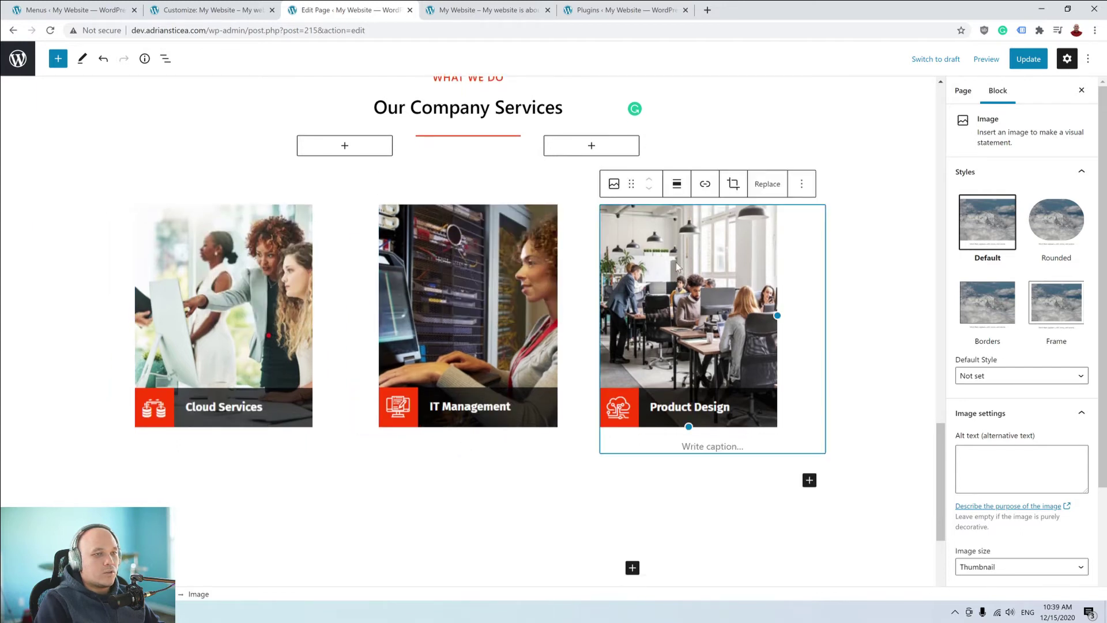
{"action": "left_click", "coordinate": [676, 184]}
{"action": "left_click", "coordinate": [710, 240]}
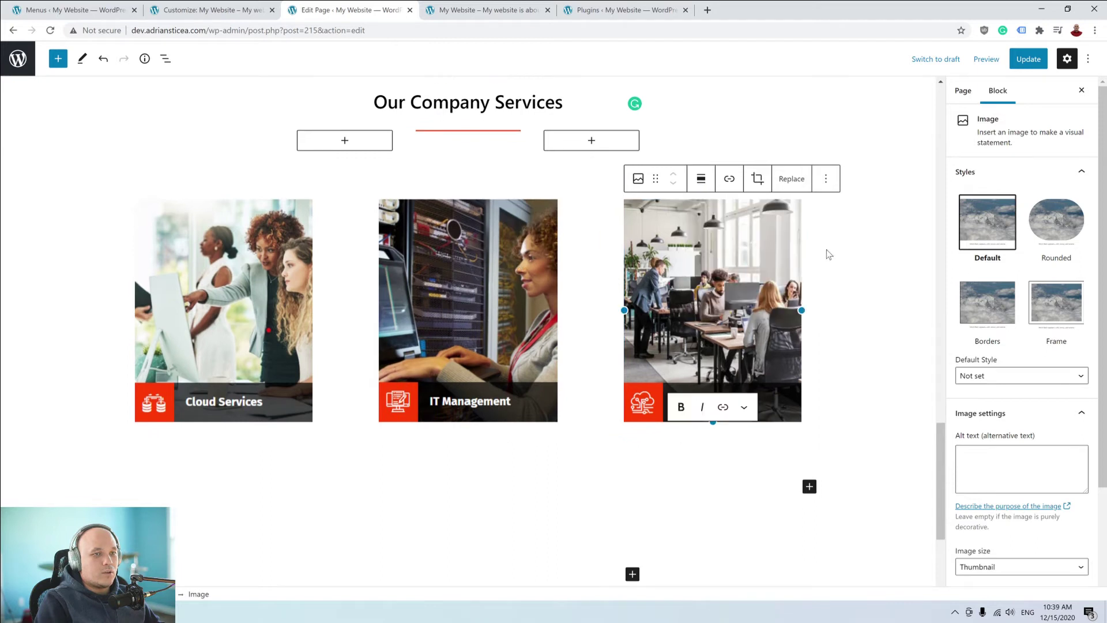
{"action": "left_click", "coordinate": [851, 242]}
Preview the page in a new tab, check the three service images under Our Company Services, and return to the editor.
{"action": "left_click", "coordinate": [986, 59]}
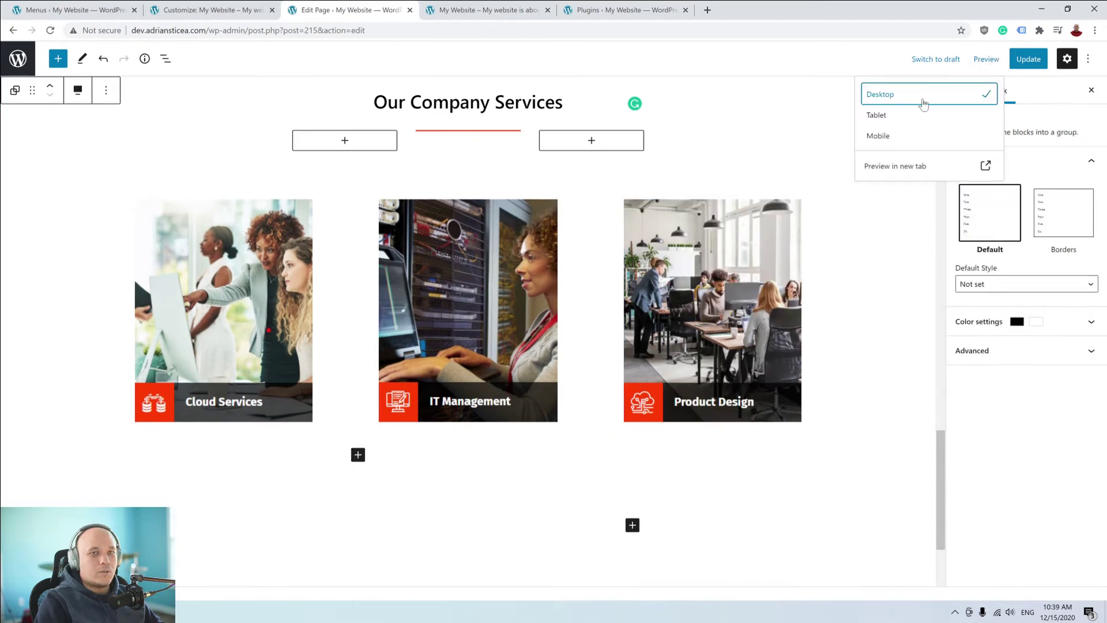
{"action": "left_click", "coordinate": [911, 166]}
{"action": "scroll", "coordinate": [863, 220], "scroll_direction": "down", "scroll_amount": 10}
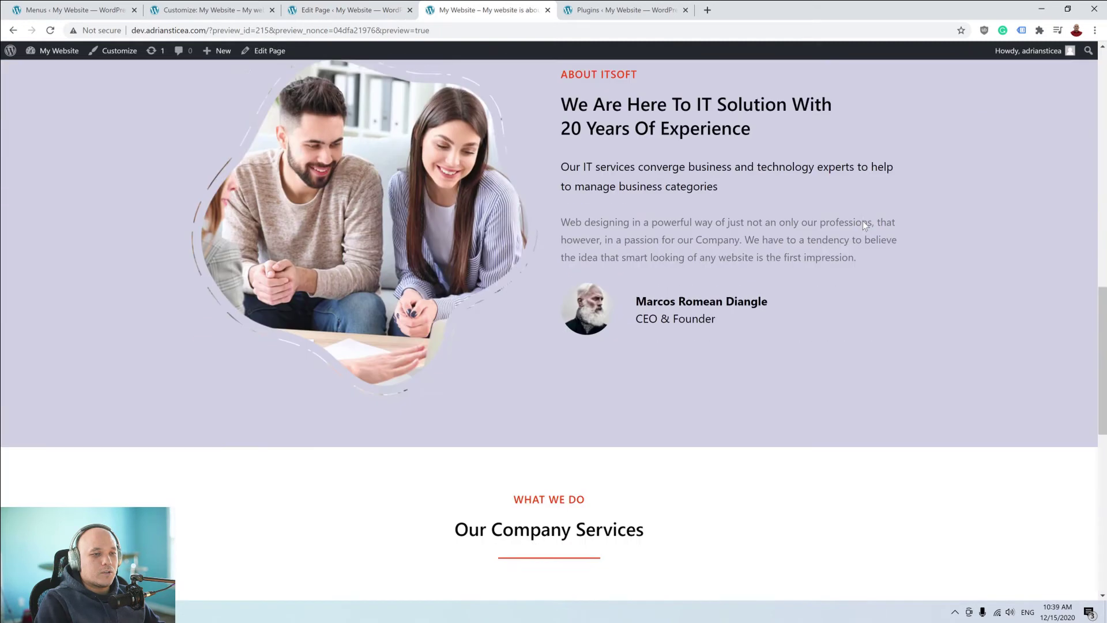
{"action": "scroll", "coordinate": [863, 224], "scroll_direction": "down", "scroll_amount": 8}
{"action": "scroll", "coordinate": [863, 224], "scroll_direction": "up", "scroll_amount": 2}
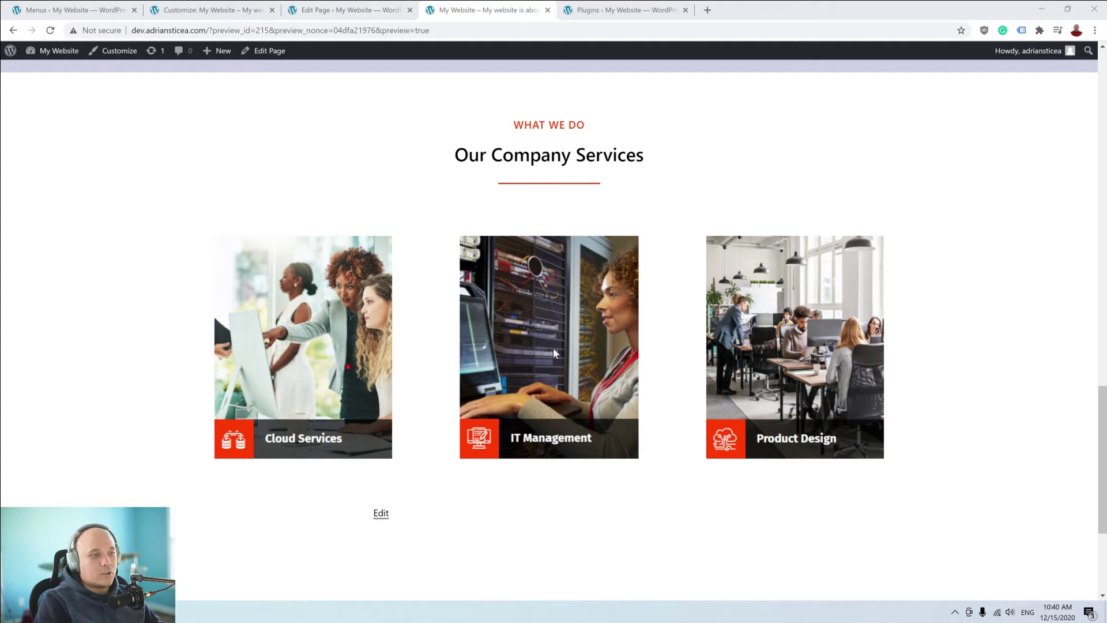
{"action": "left_click", "coordinate": [398, 12]}
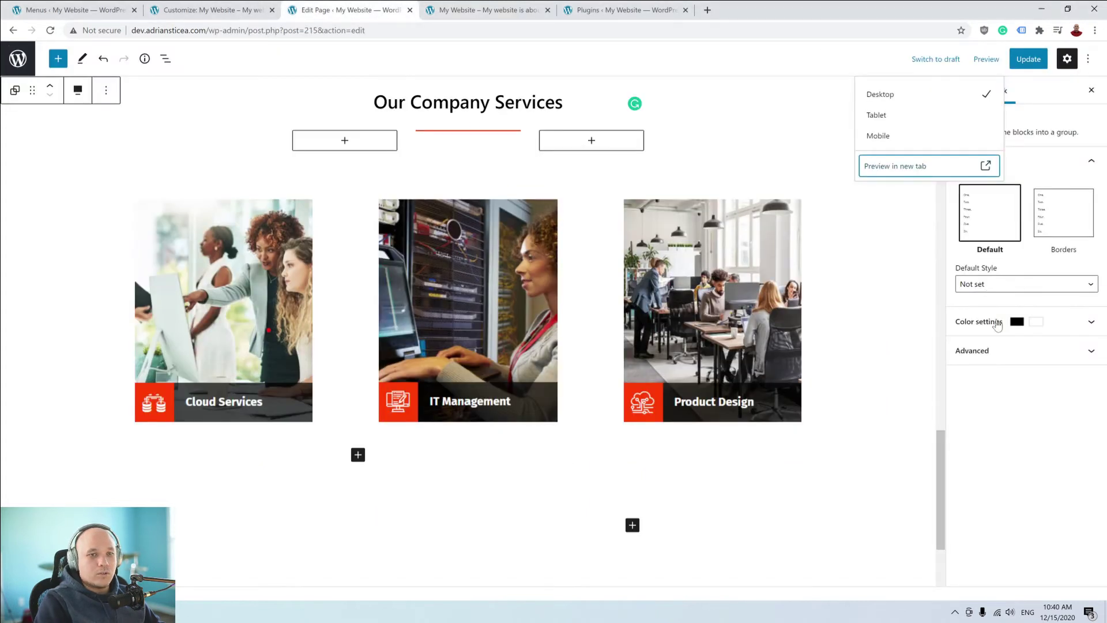
{"action": "left_click", "coordinate": [1035, 406]}
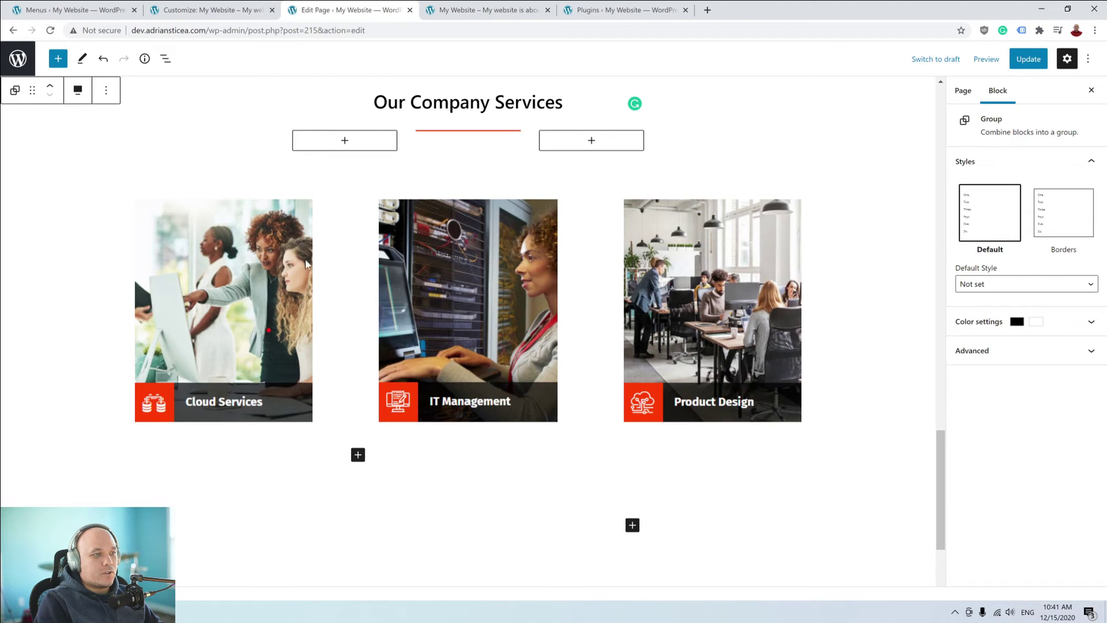
Apply the Borders style to all three service images.
{"action": "left_click", "coordinate": [279, 275]}
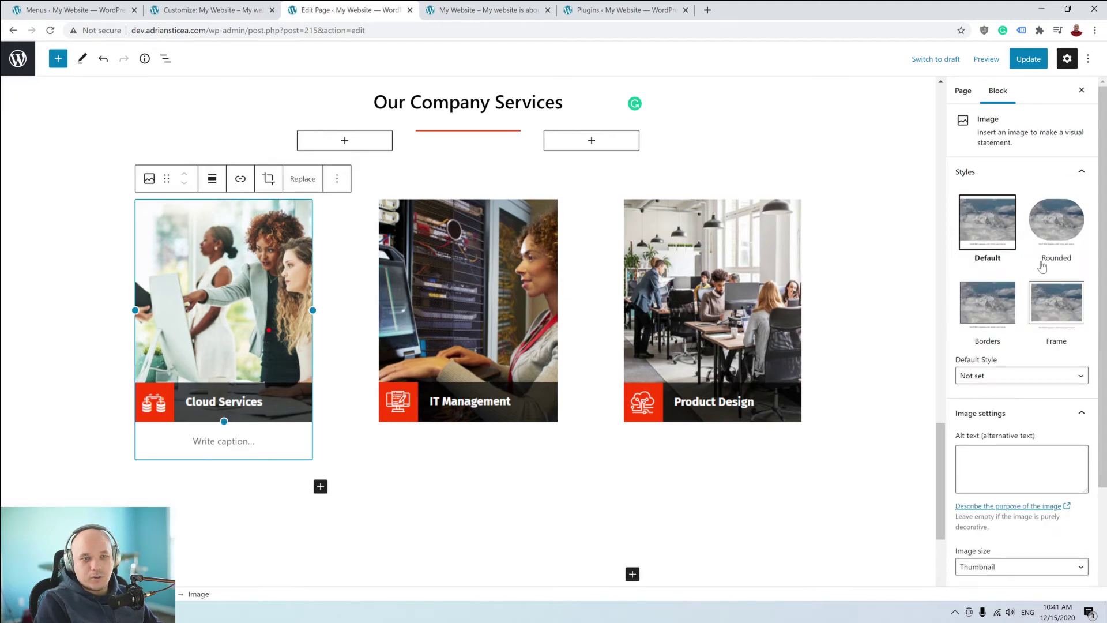
{"action": "left_click", "coordinate": [992, 303]}
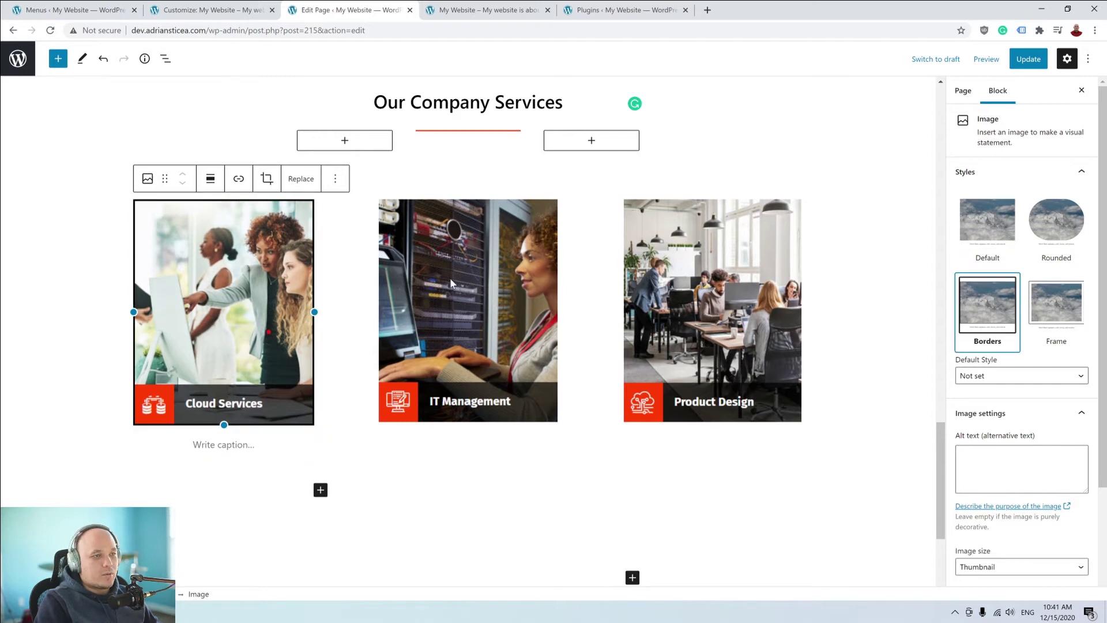
{"action": "left_click", "coordinate": [451, 281]}
{"action": "left_click", "coordinate": [992, 305]}
{"action": "left_click", "coordinate": [724, 307]}
{"action": "left_click", "coordinate": [987, 304]}
{"action": "left_click", "coordinate": [859, 280]}
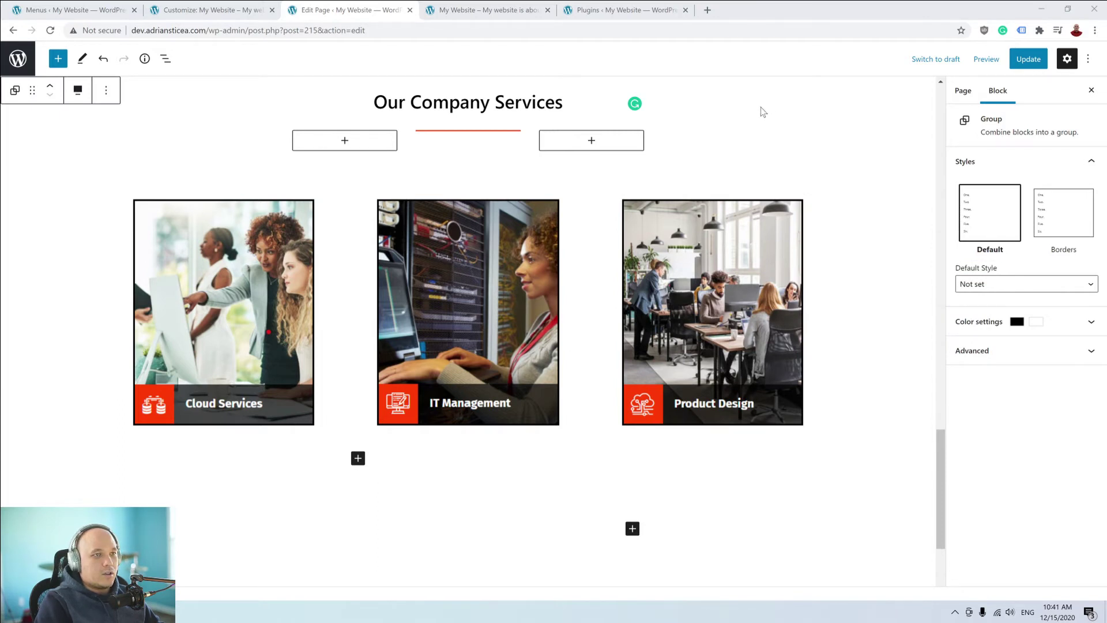
Give the What We Do group block the additional CSS class services.
{"action": "scroll", "coordinate": [774, 182], "scroll_direction": "up", "scroll_amount": 4}
{"action": "scroll", "coordinate": [773, 182], "scroll_direction": "down", "scroll_amount": 4}
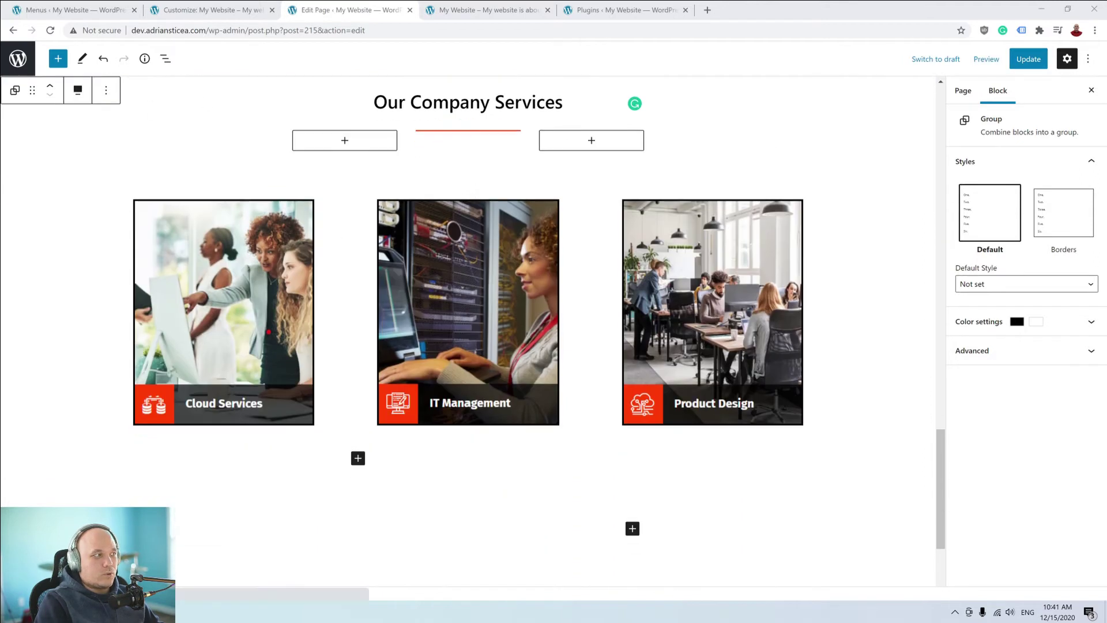
{"action": "scroll", "coordinate": [525, 219], "scroll_direction": "up", "scroll_amount": 3}
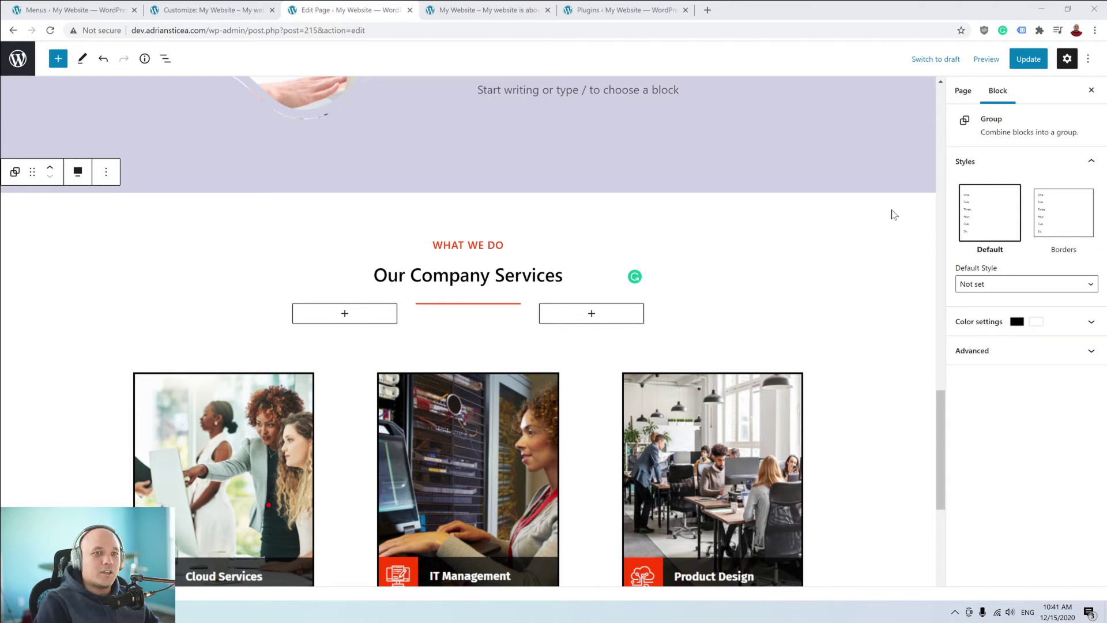
{"action": "scroll", "coordinate": [761, 217], "scroll_direction": "down", "scroll_amount": 2}
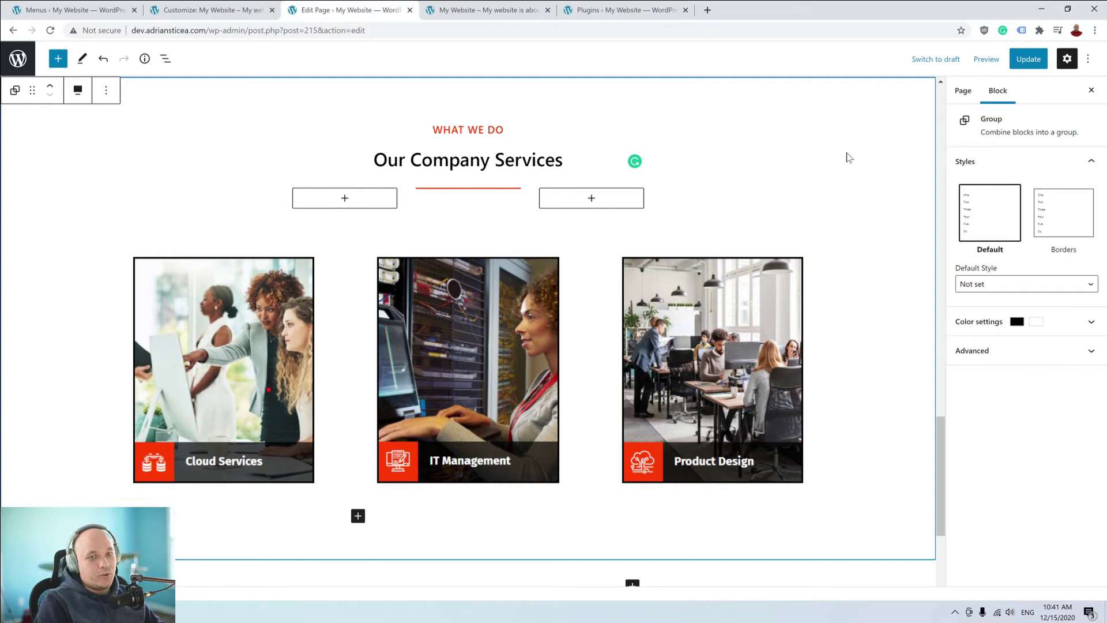
{"action": "left_click", "coordinate": [1025, 356]}
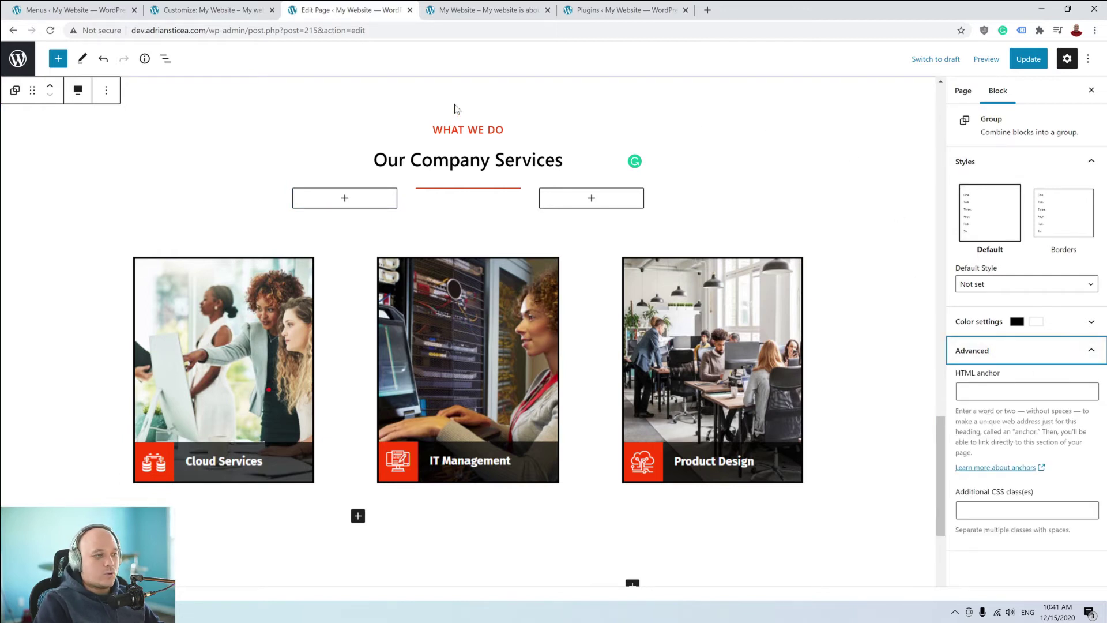
{"action": "left_click", "coordinate": [1016, 508]}
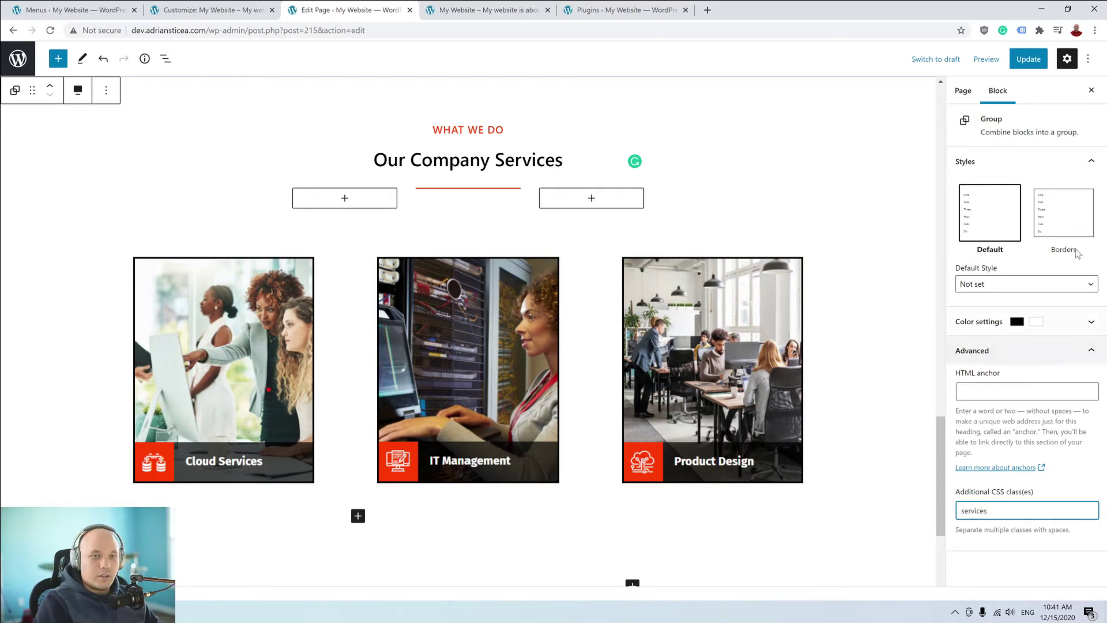
Preview the page in a new tab again to check the bordered service images, and return to the editor.
{"action": "left_click", "coordinate": [986, 59]}
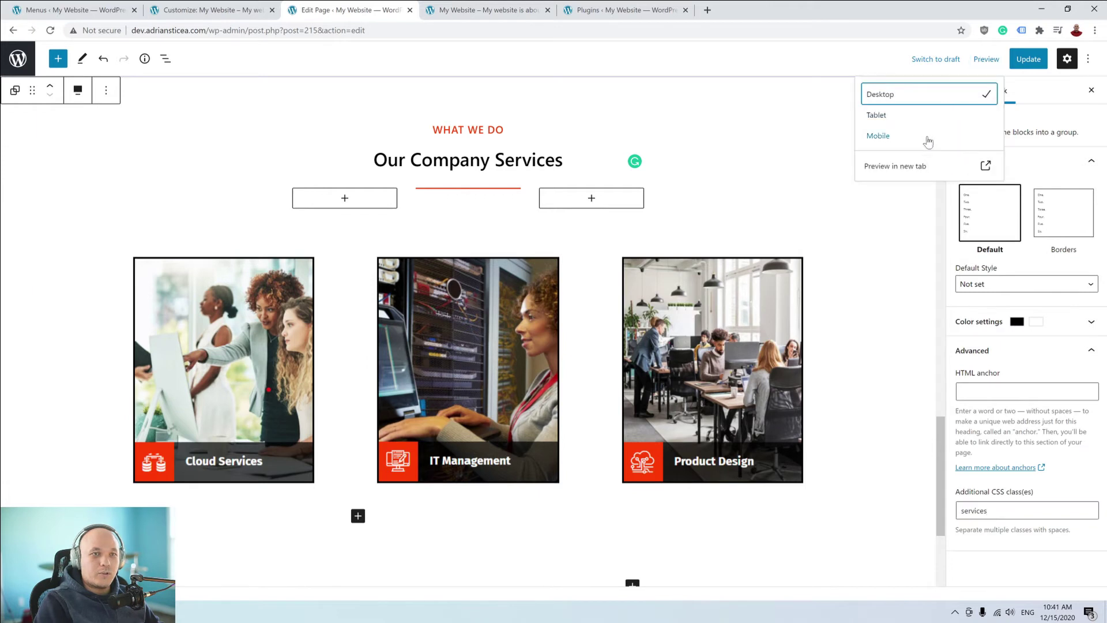
{"action": "left_click", "coordinate": [919, 168]}
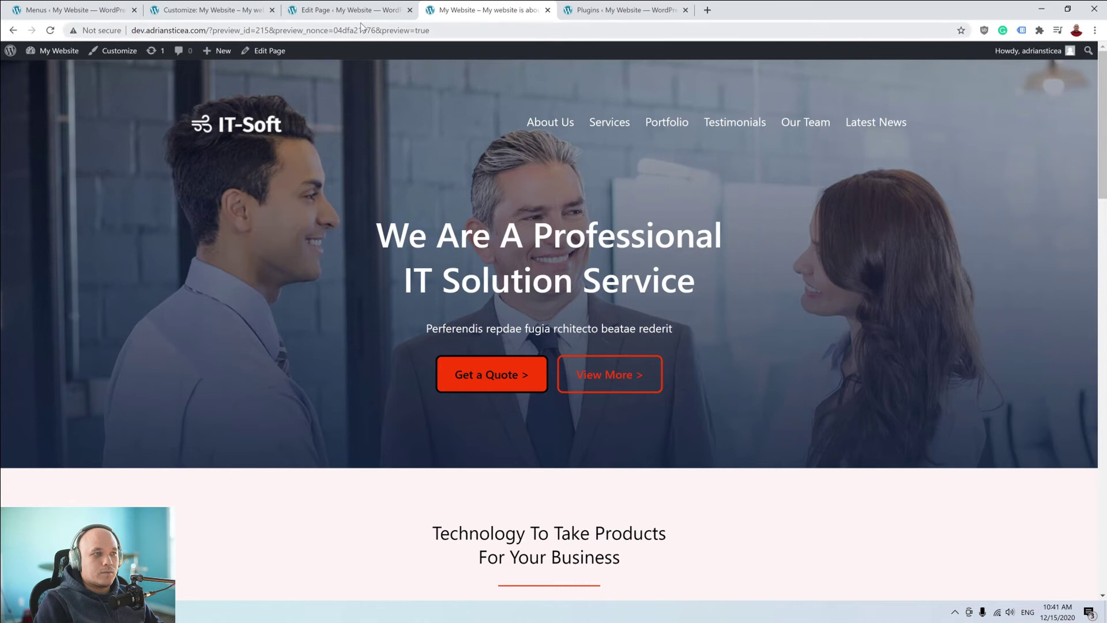
{"action": "scroll", "coordinate": [546, 330], "scroll_direction": "down", "scroll_amount": 20}
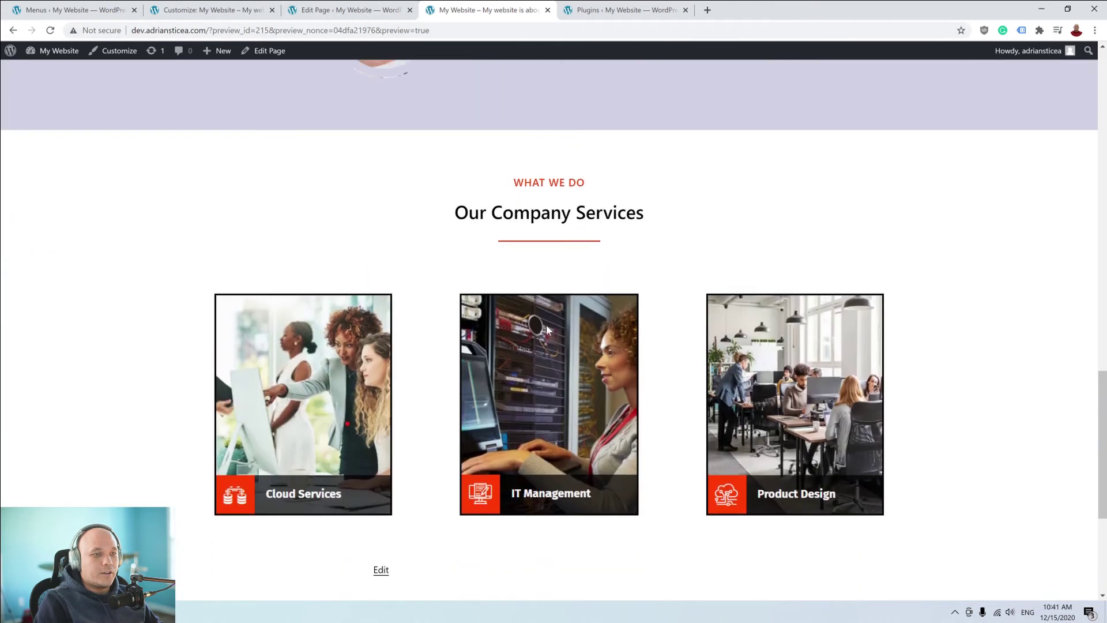
{"action": "scroll", "coordinate": [710, 325], "scroll_direction": "up", "scroll_amount": 4}
{"action": "left_click", "coordinate": [346, 10]}
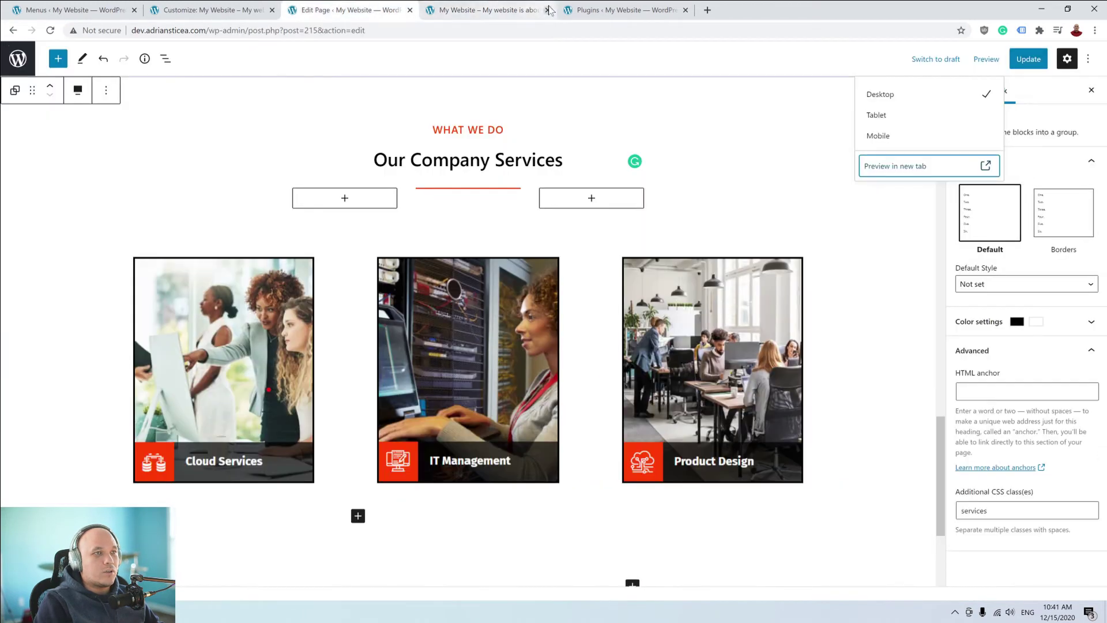
Switch to the Customizer, reload it and look over its homepage preview.
{"action": "left_click", "coordinate": [203, 14]}
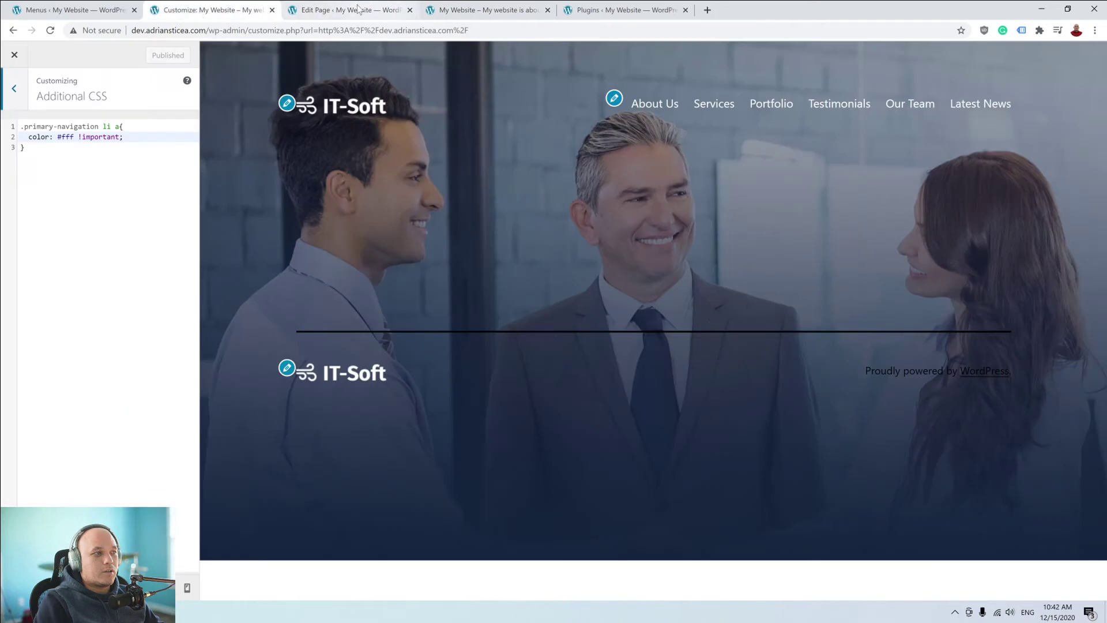
{"action": "left_click", "coordinate": [145, 199]}
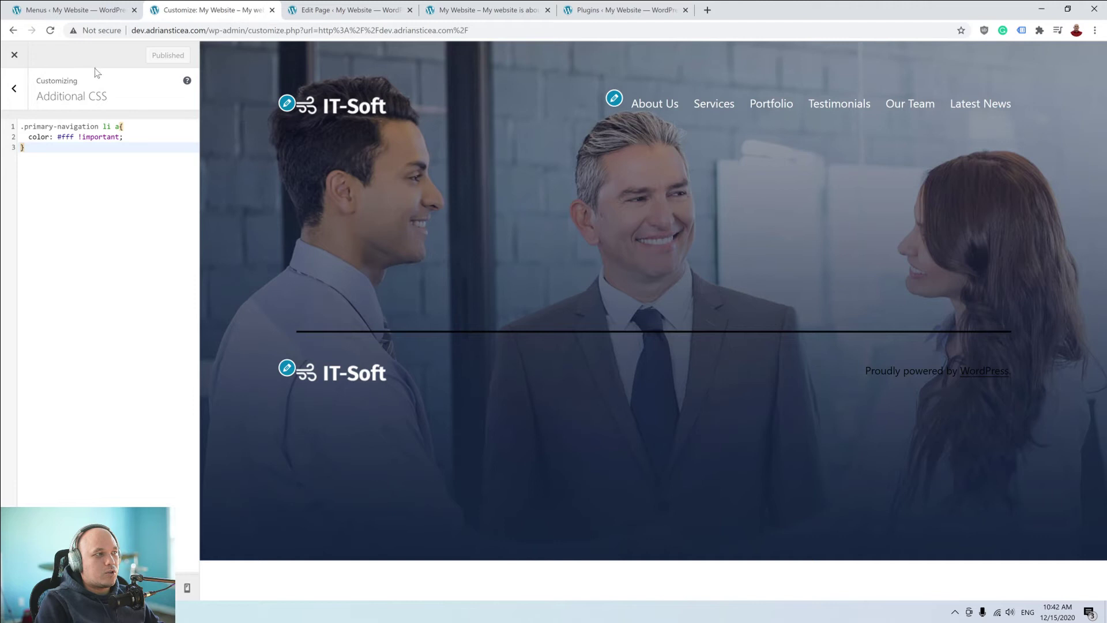
{"action": "left_click", "coordinate": [51, 30]}
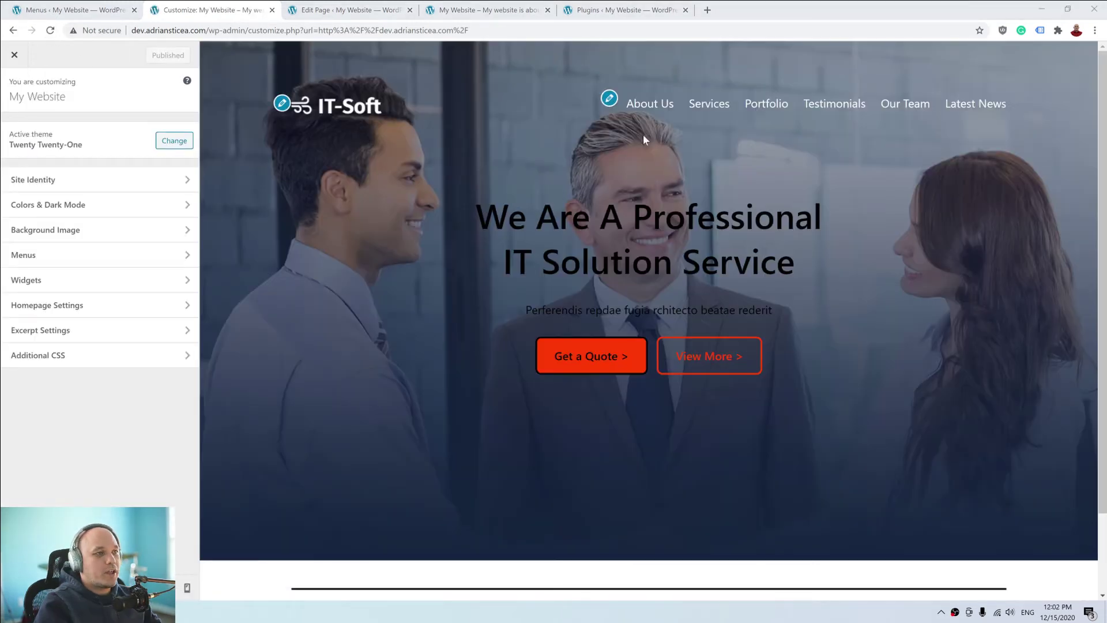
{"action": "scroll", "coordinate": [587, 185], "scroll_direction": "down", "scroll_amount": 3}
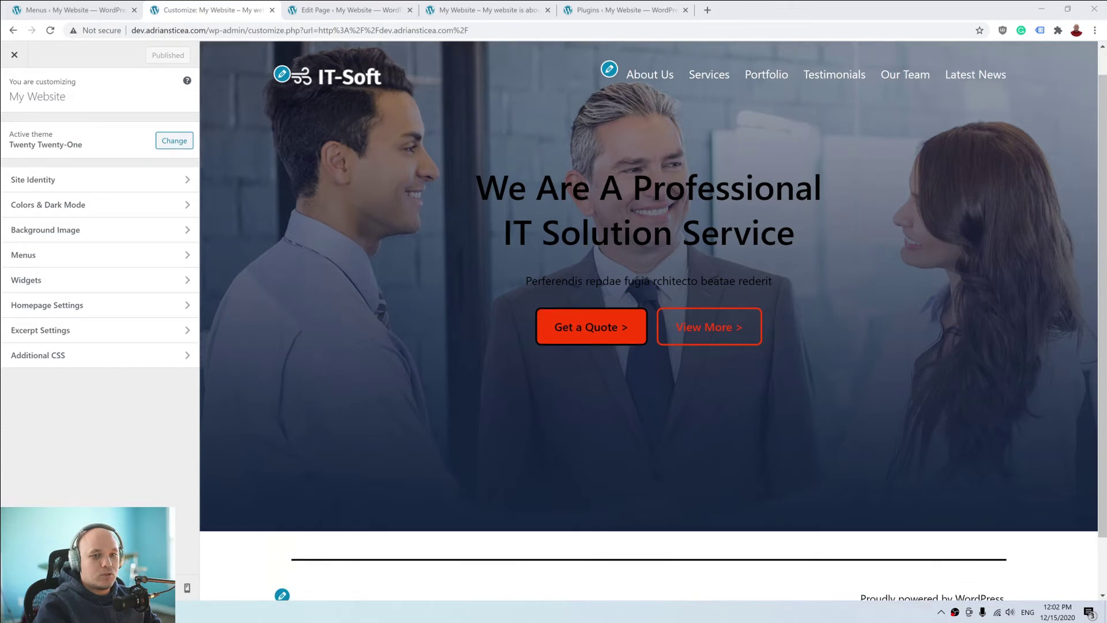
{"action": "scroll", "coordinate": [586, 186], "scroll_direction": "up", "scroll_amount": 3}
Update the edited page to save its changes and go back to the Customizer.
{"action": "left_click", "coordinate": [333, 7]}
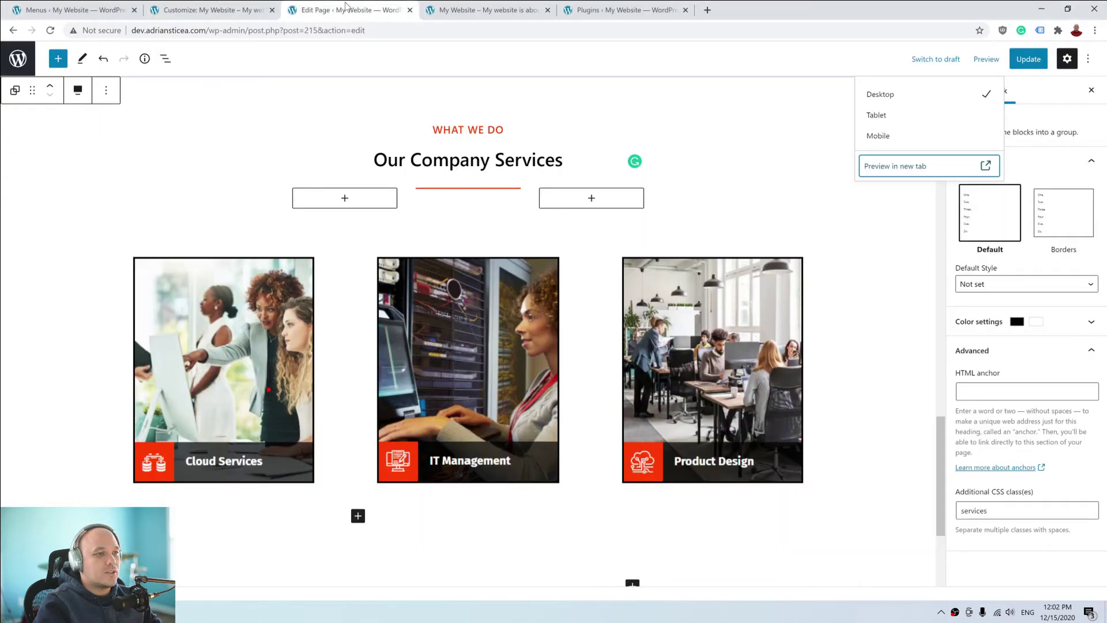
{"action": "left_click", "coordinate": [1018, 56]}
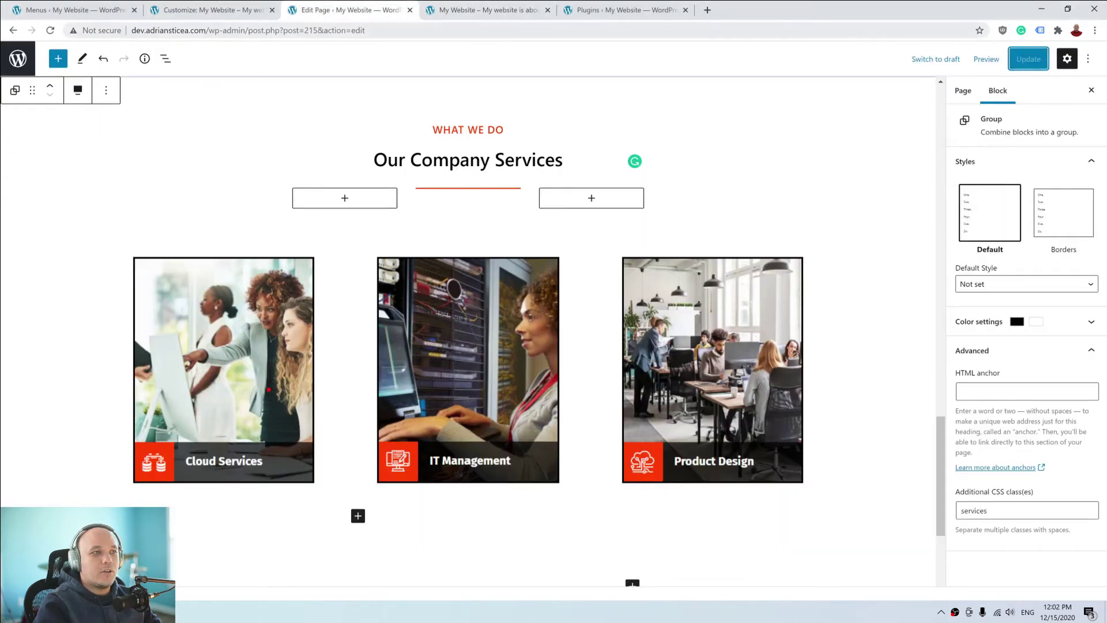
{"action": "left_click", "coordinate": [244, 8]}
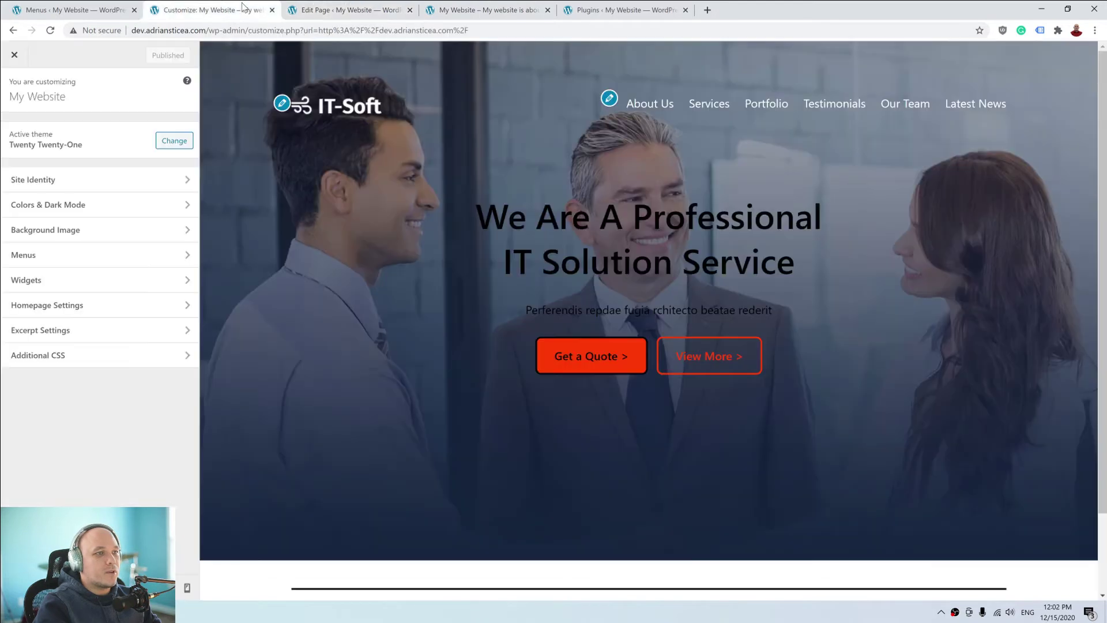
Reload the Customizer and check the Our Company Services section in its homepage preview.
{"action": "left_click", "coordinate": [50, 31]}
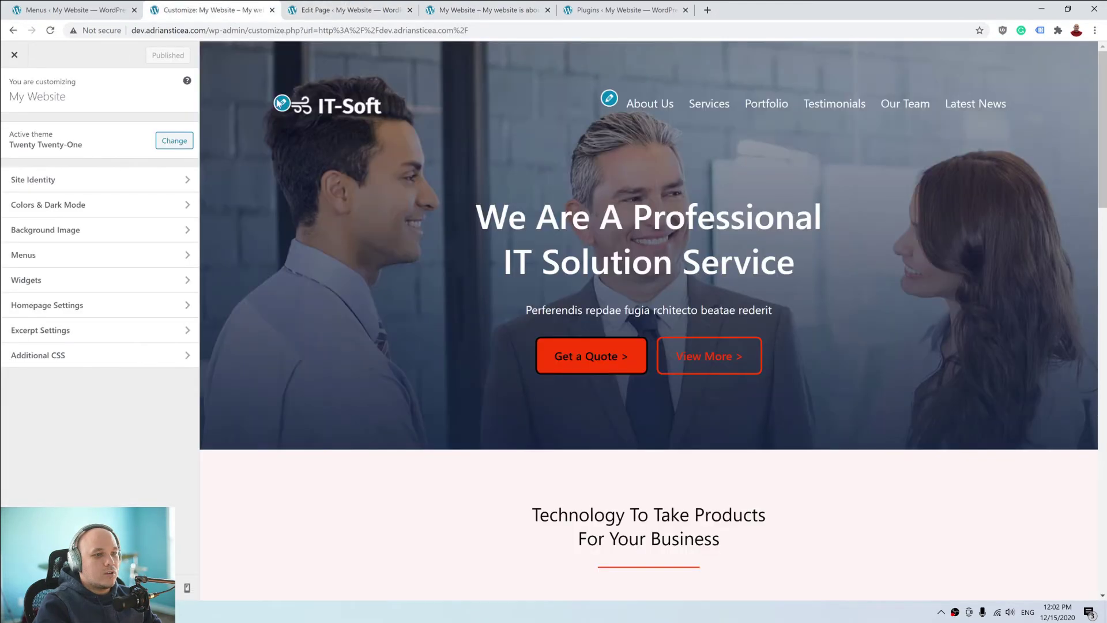
{"action": "scroll", "coordinate": [495, 255], "scroll_direction": "down", "scroll_amount": 15}
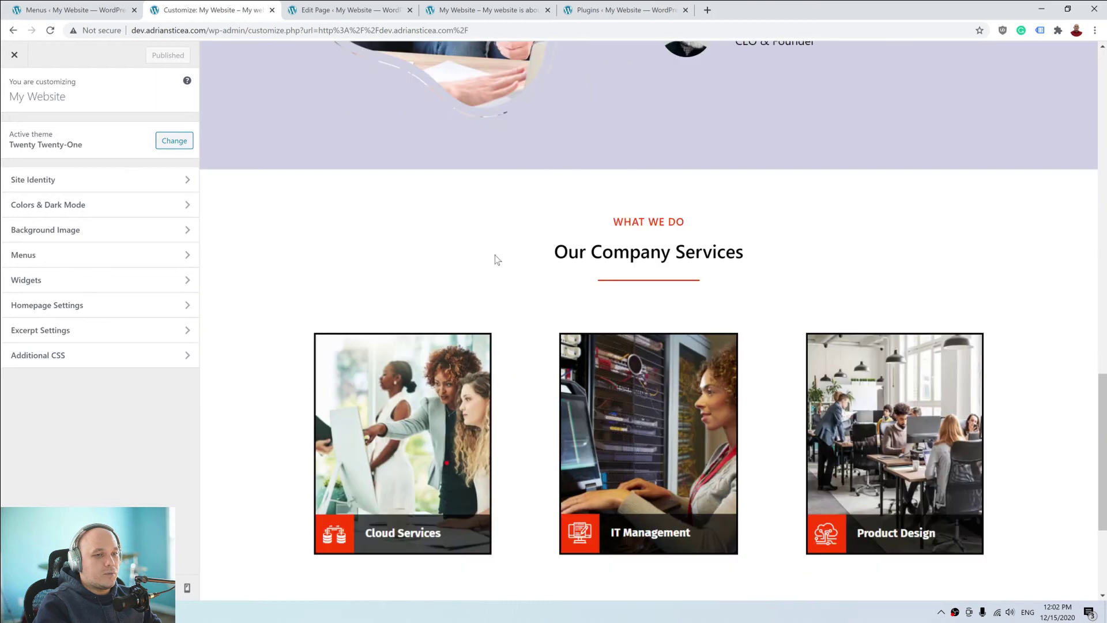
{"action": "scroll", "coordinate": [494, 254], "scroll_direction": "down", "scroll_amount": 4}
{"action": "scroll", "coordinate": [713, 266], "scroll_direction": "up", "scroll_amount": 3}
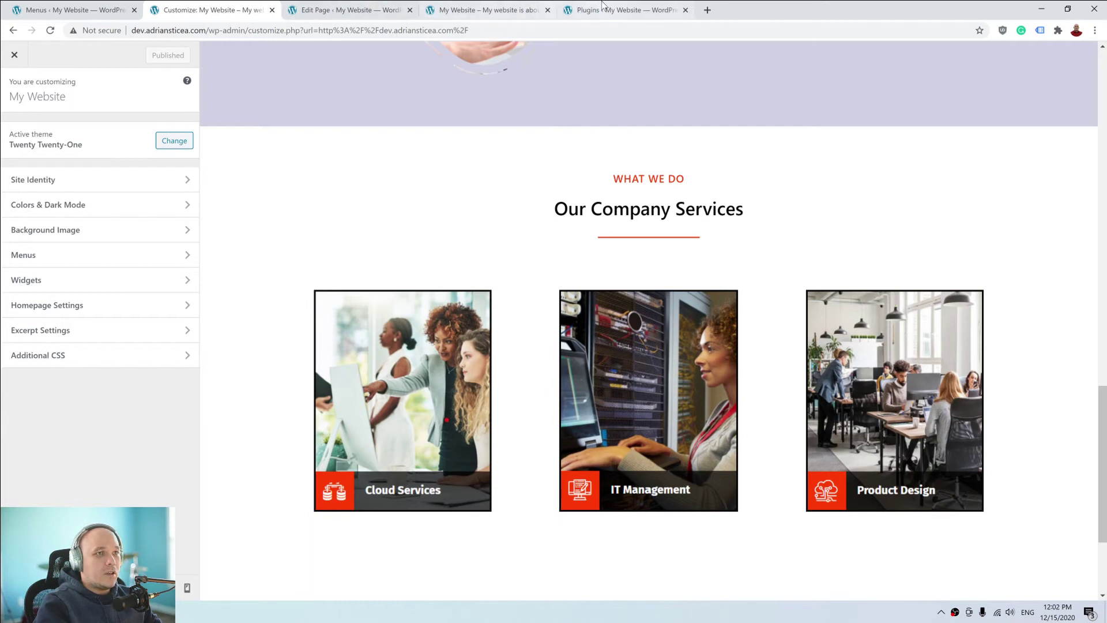
Switch to the WordPress admin Media Library and copy the file URL of the slider-bg2 image.
{"action": "left_click", "coordinate": [602, 6]}
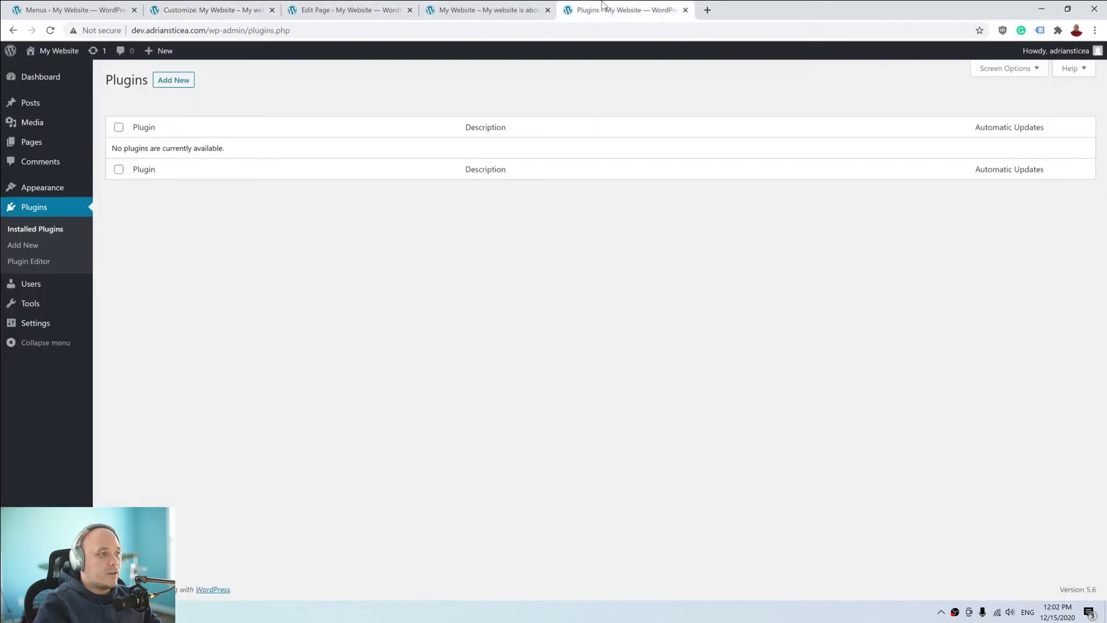
{"action": "left_click", "coordinate": [32, 122]}
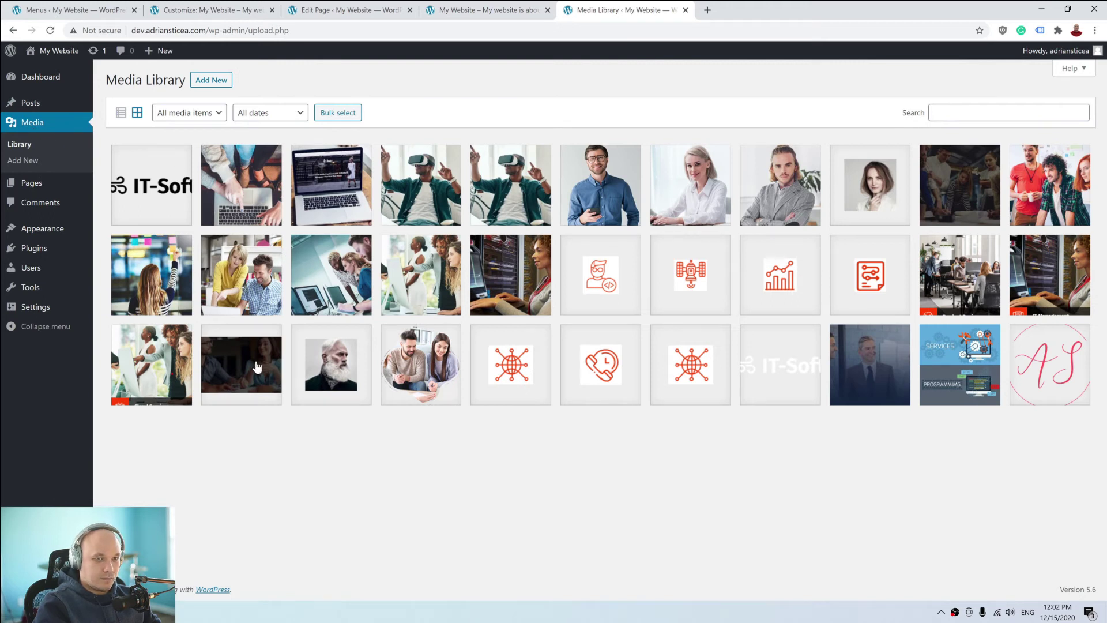
{"action": "left_click", "coordinate": [257, 367]}
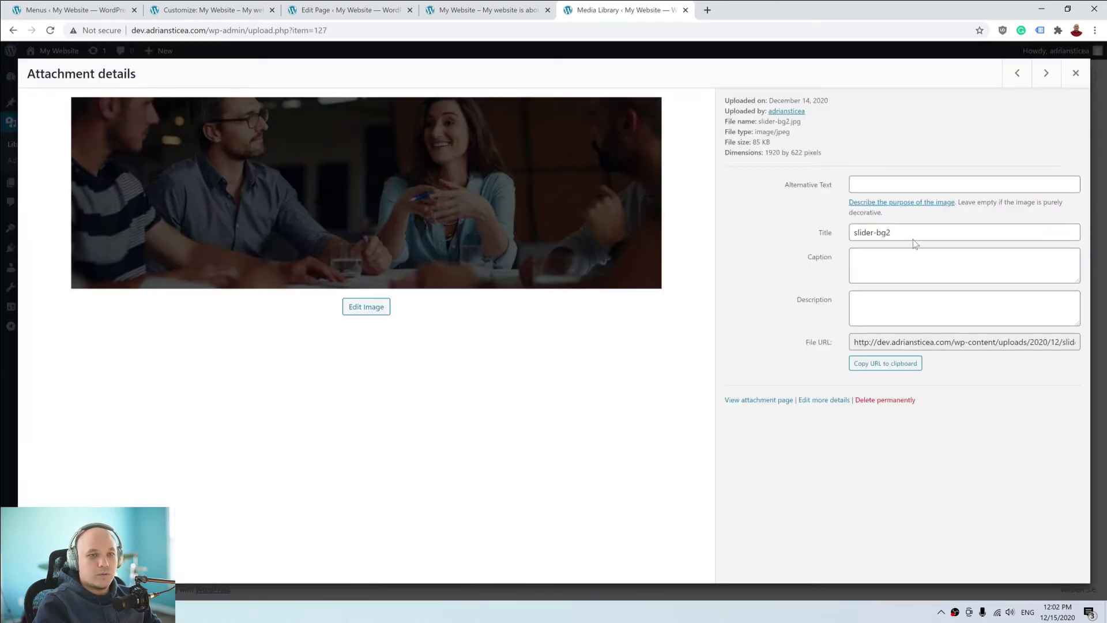
{"action": "left_click", "coordinate": [904, 369]}
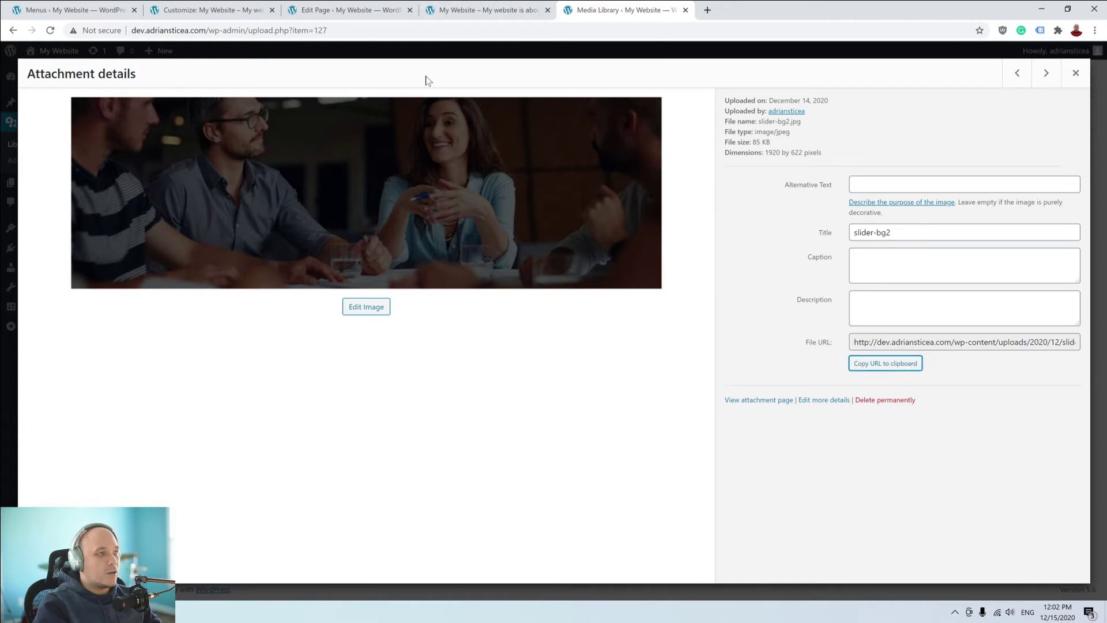
Return to the Customizer and start a .services rule below the primary-navigation rule in Additional CSS.
{"action": "left_click", "coordinate": [182, 11]}
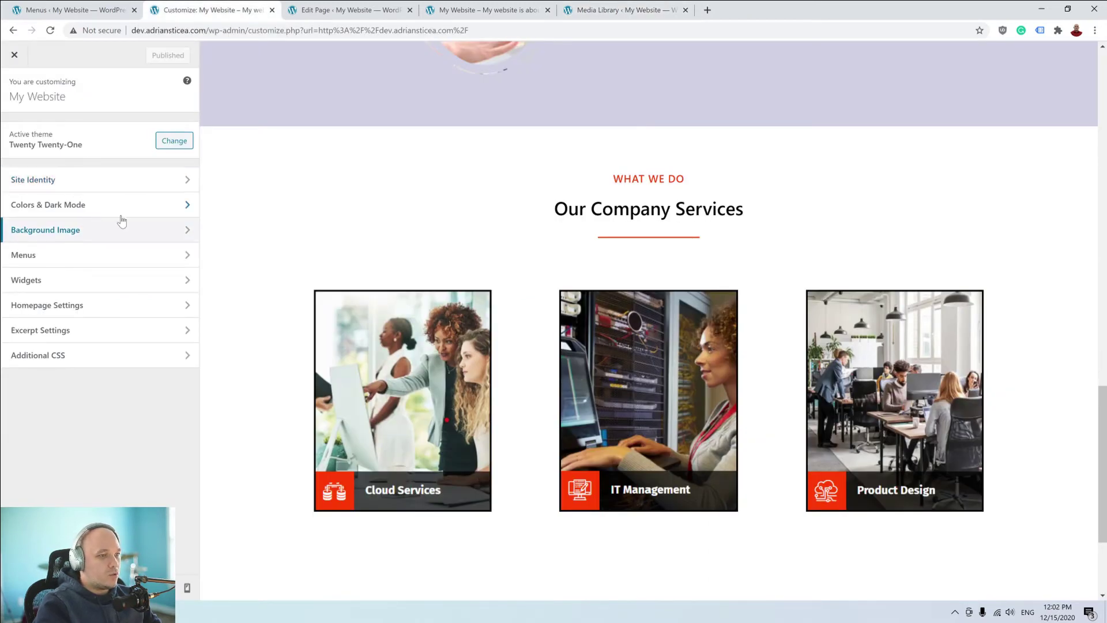
{"action": "left_click", "coordinate": [75, 358]}
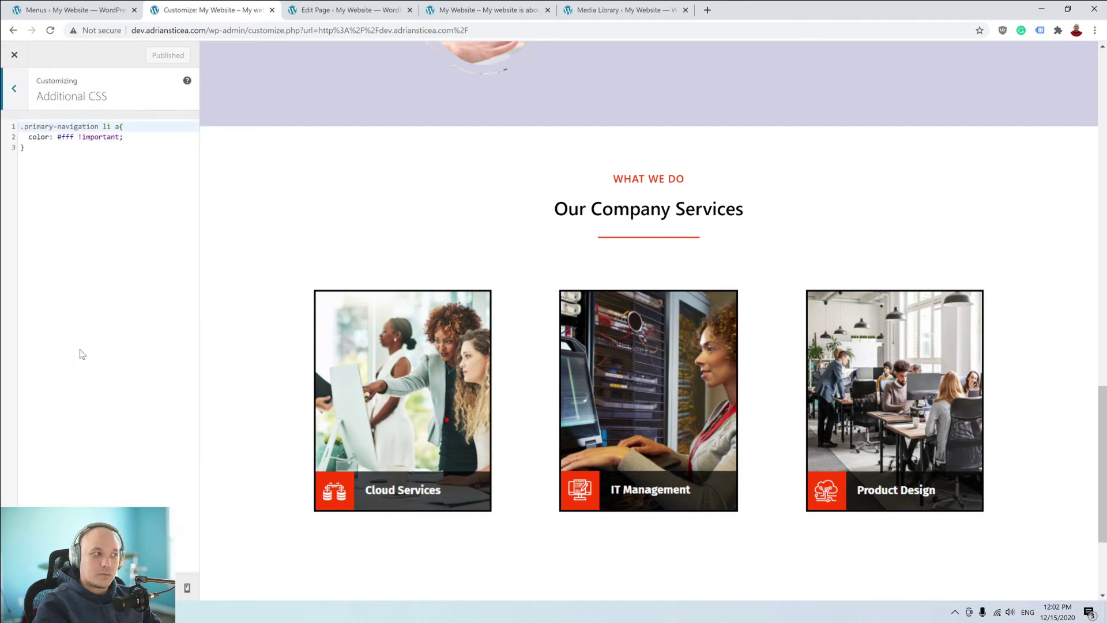
{"action": "left_click", "coordinate": [64, 161]}
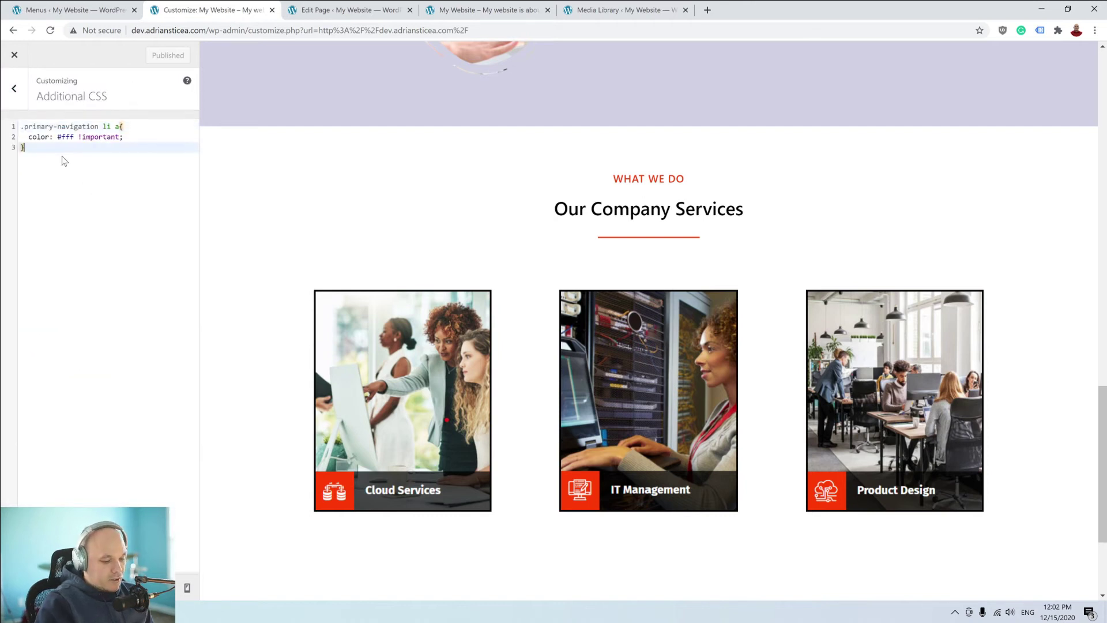
{"action": "key", "text": "Return"}
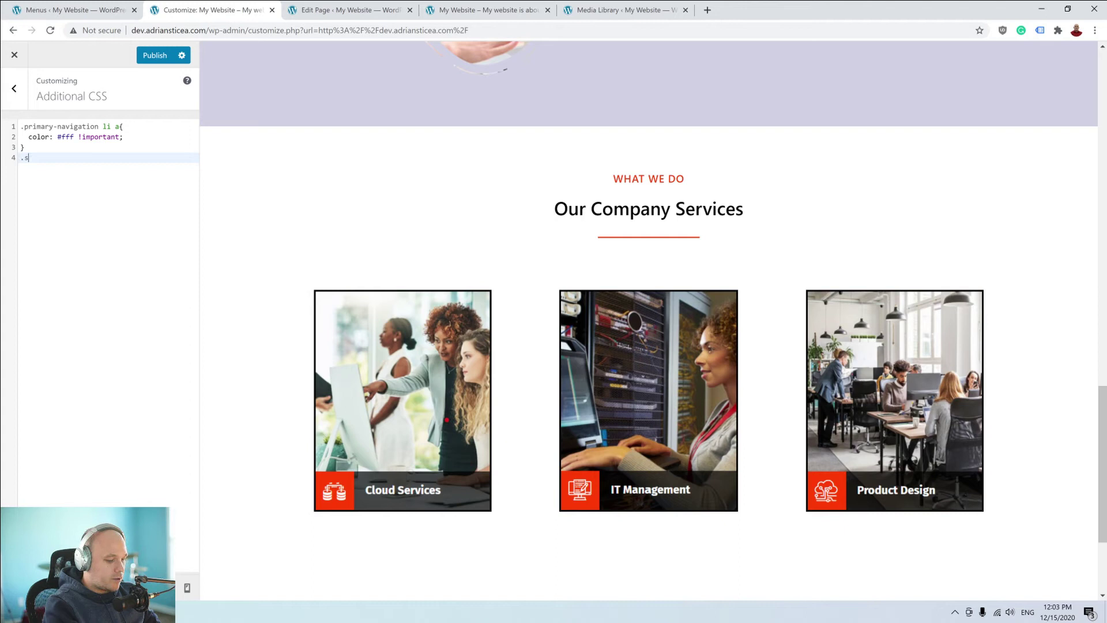
{"action": "type", "text": ".services{"}
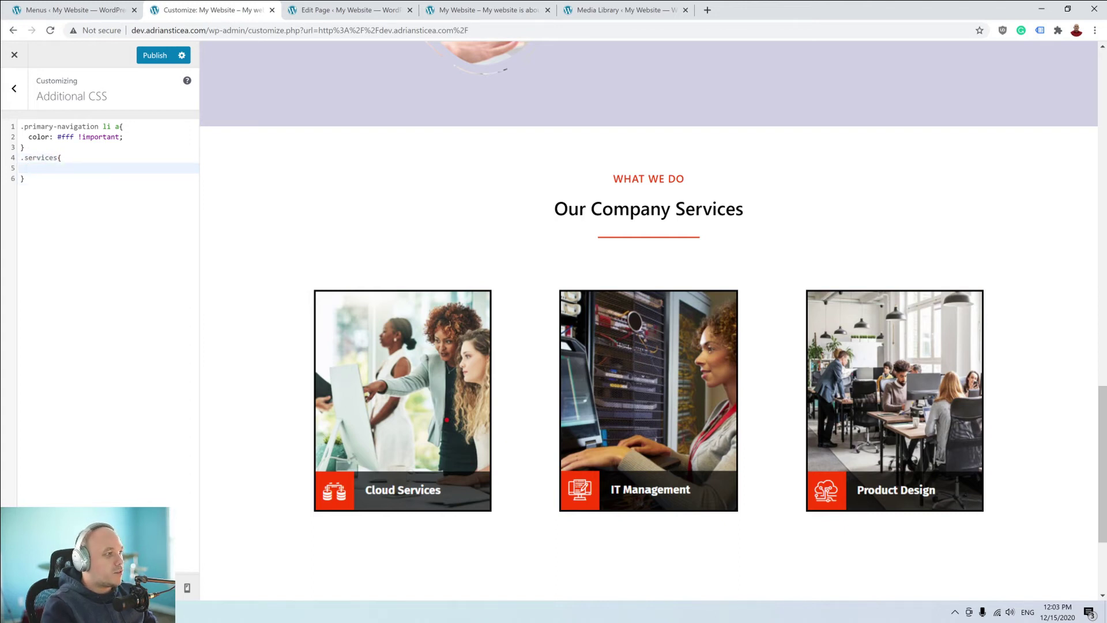
Add a background-image declaration to the .services rule using the copied slider-bg2.jpg URL.
{"action": "type", "text": "back"}
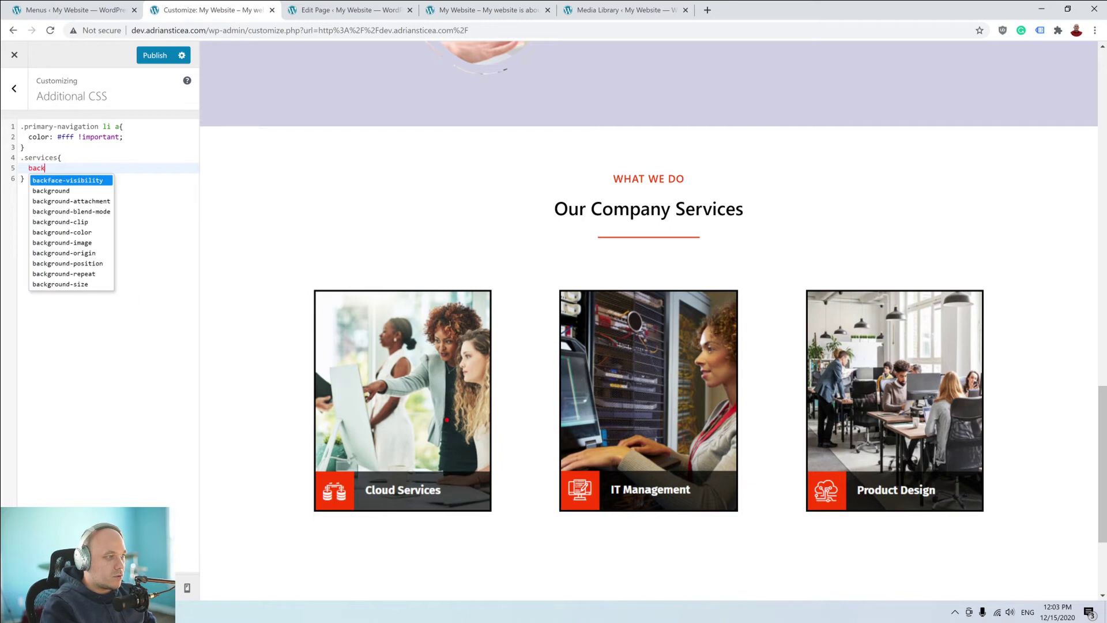
{"action": "key", "text": "Down"}
{"action": "key", "text": "Down"}
{"action": "key", "text": "Down"}
{"action": "key", "text": "Down"}
{"action": "key", "text": "Down"}
{"action": "key", "text": "Down"}
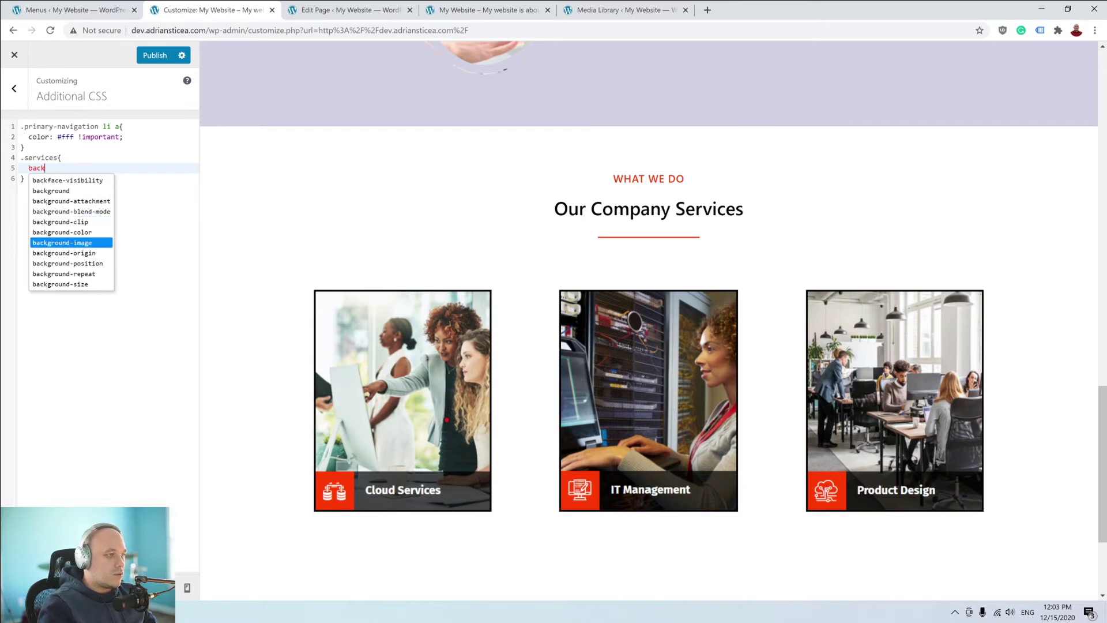
{"action": "key", "text": "Return"}
{"action": "type", "text": ":"}
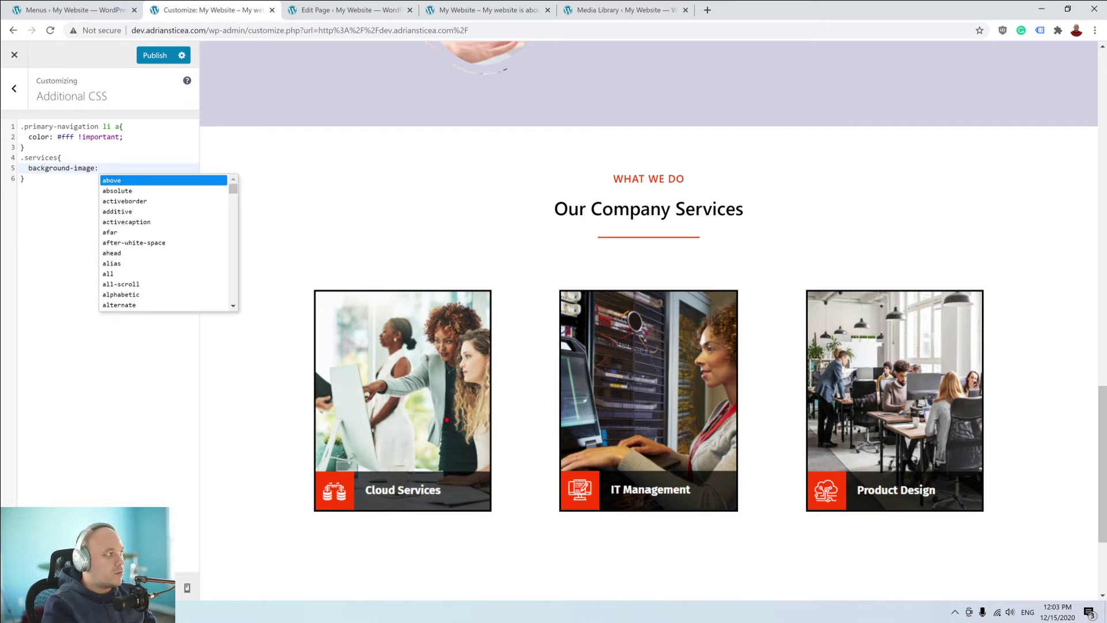
{"action": "type", "text": " ur"}
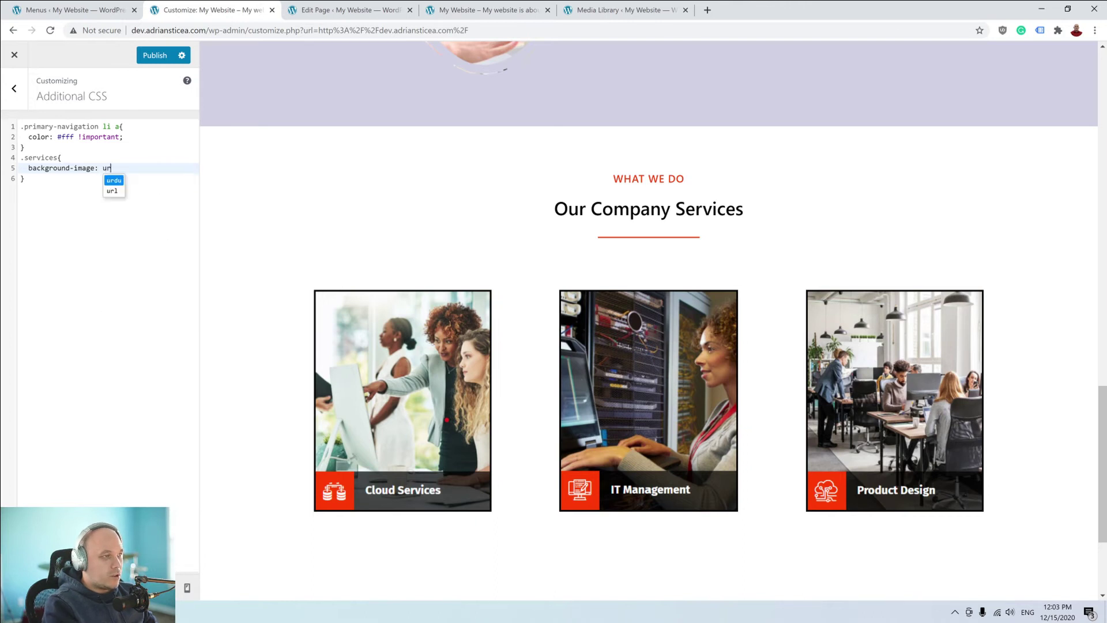
{"action": "type", "text": "l()"}
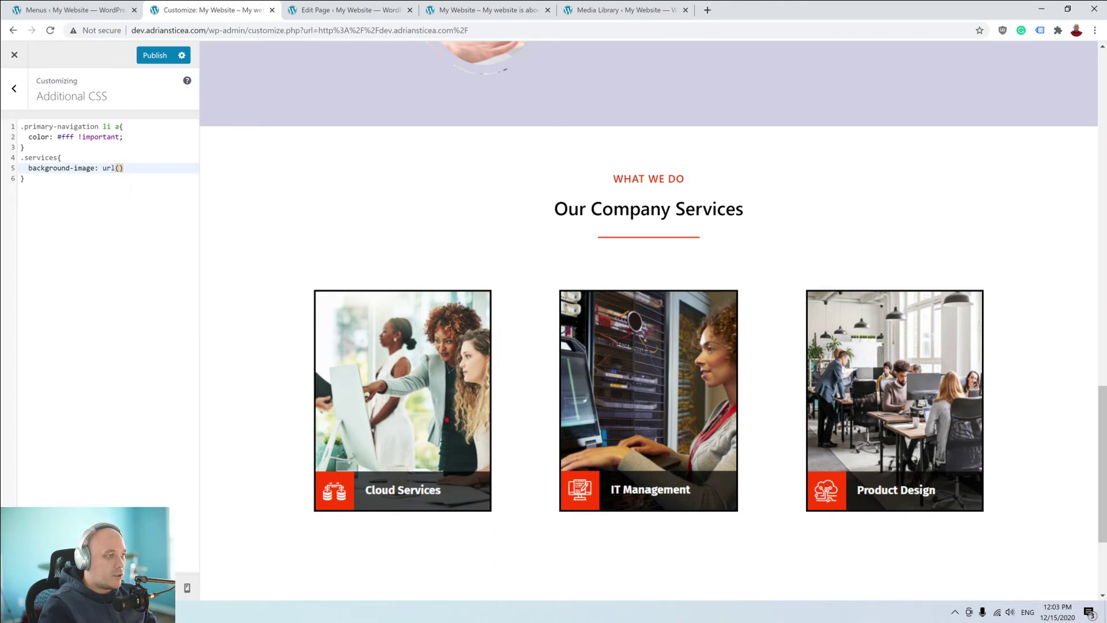
{"action": "type", "text": "http://dev.adriansticea.com/wp-content/uploads/2020/12/slider-bg2.jpg"}
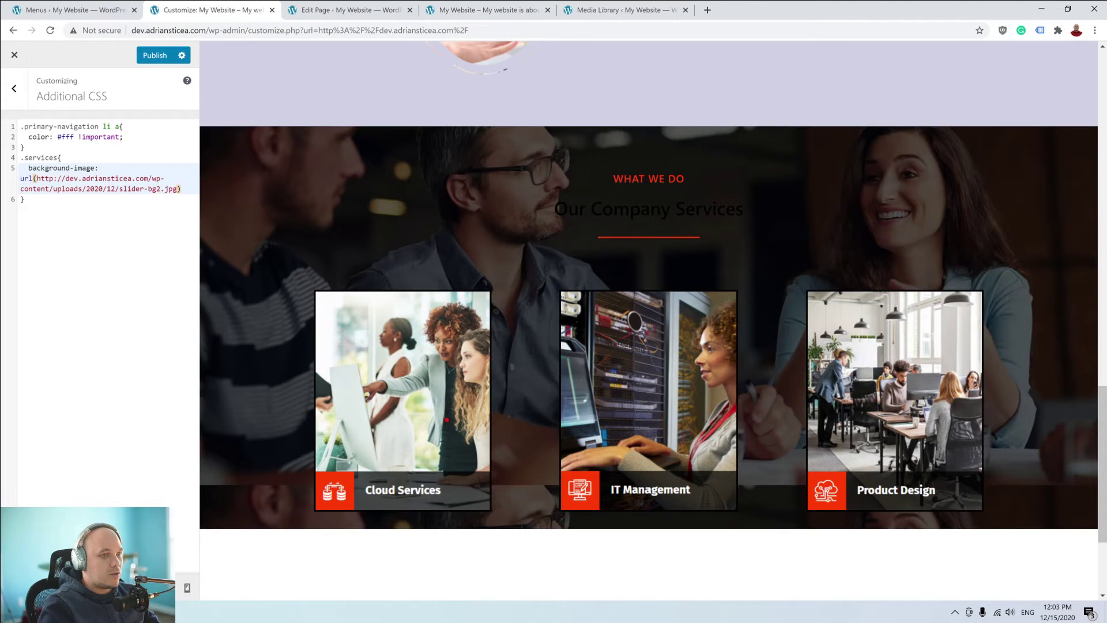
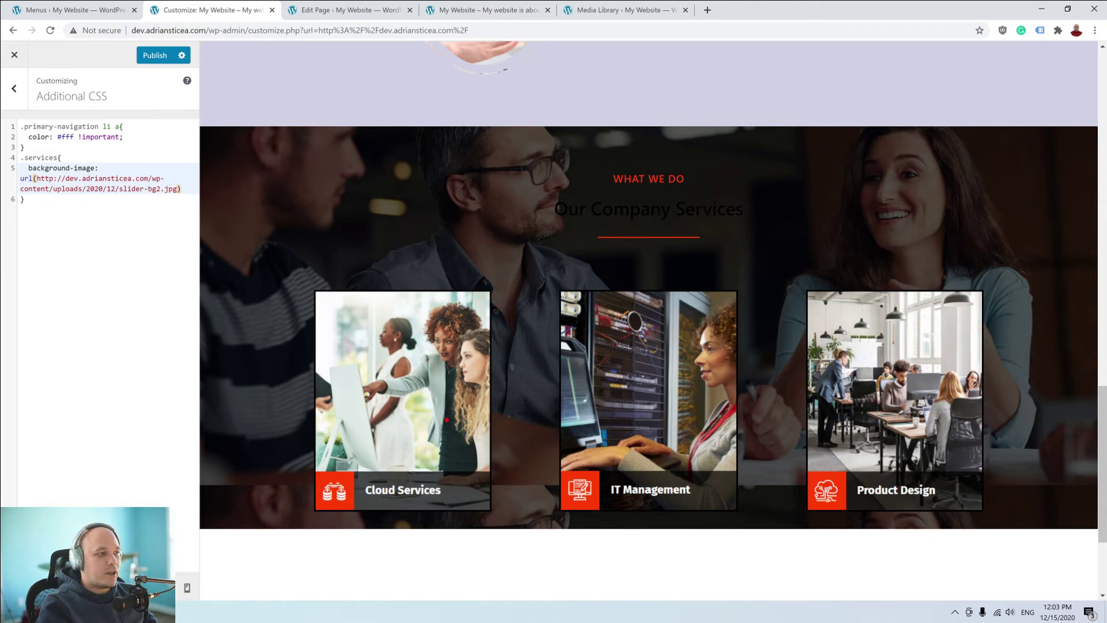
{"action": "type", "text": ";"}
Add background-repeat:no-repeat; to the .services rule.
{"action": "key", "text": "Return"}
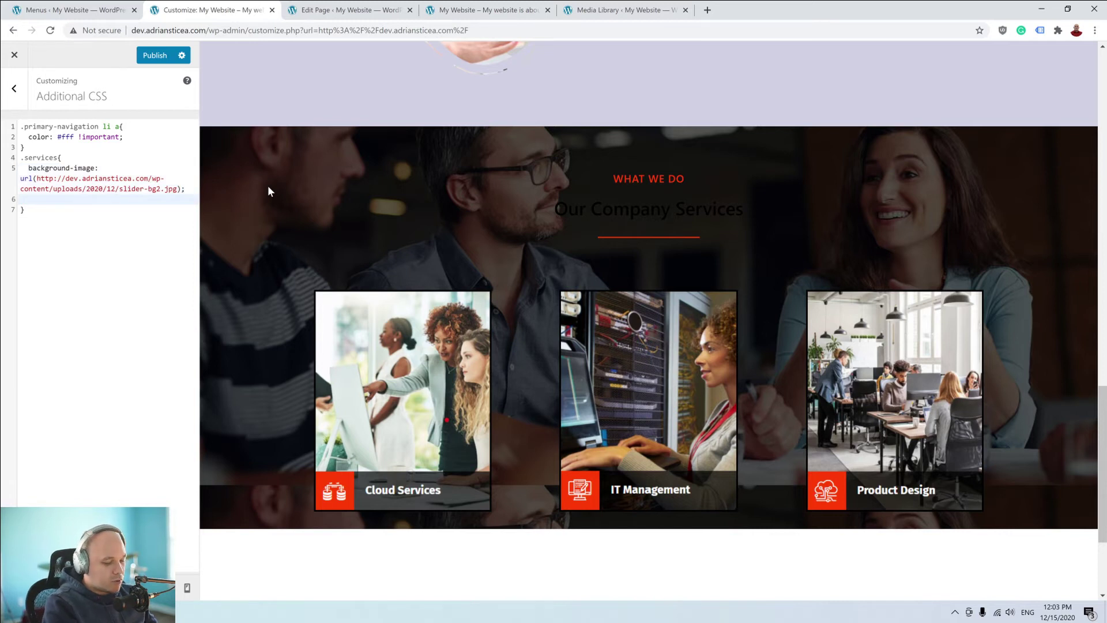
{"action": "type", "text": "bacgroun"}
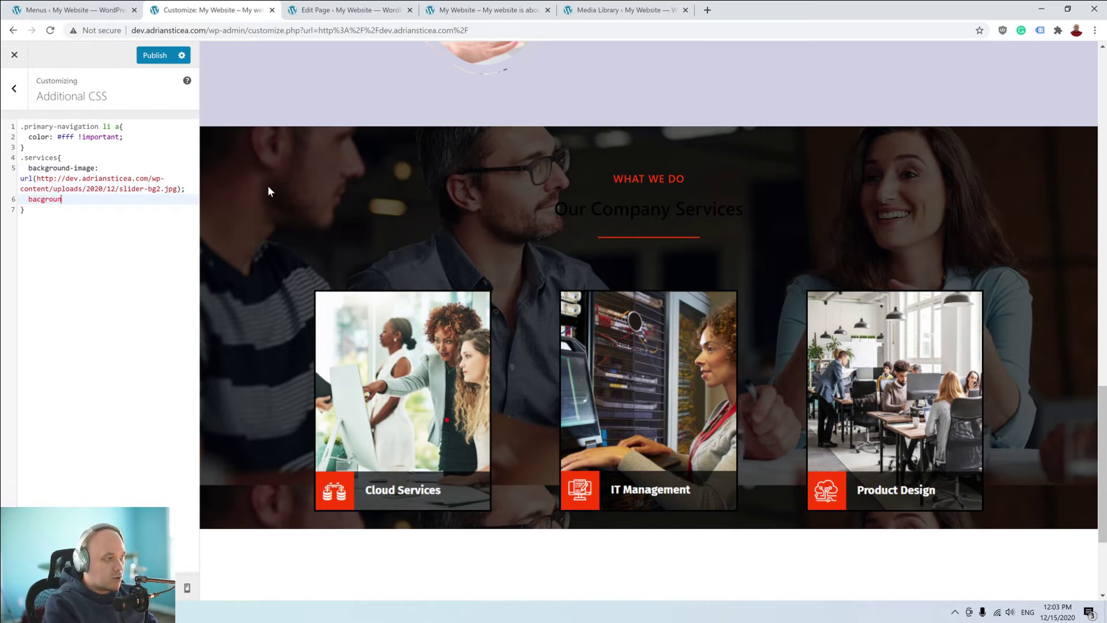
{"action": "key", "text": "BackSpace"}
{"action": "key", "text": "BackSpace"}
{"action": "key", "text": "BackSpace"}
{"action": "key", "text": "BackSpace"}
{"action": "key", "text": "BackSpace"}
{"action": "key", "text": "BackSpace"}
{"action": "type", "text": "ckgroun"}
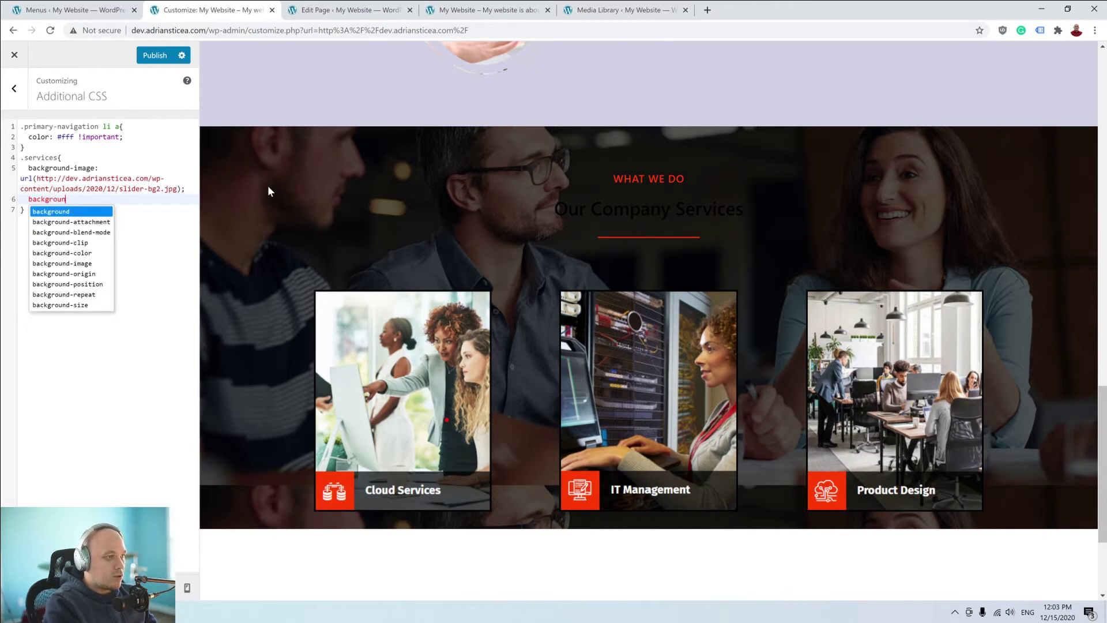
{"action": "key", "text": "Down"}
{"action": "key", "text": "Down"}
{"action": "key", "text": "Down"}
{"action": "key", "text": "Down"}
{"action": "key", "text": "Down"}
{"action": "key", "text": "Down"}
{"action": "key", "text": "Down"}
{"action": "key", "text": "Down"}
{"action": "key", "text": "Return"}
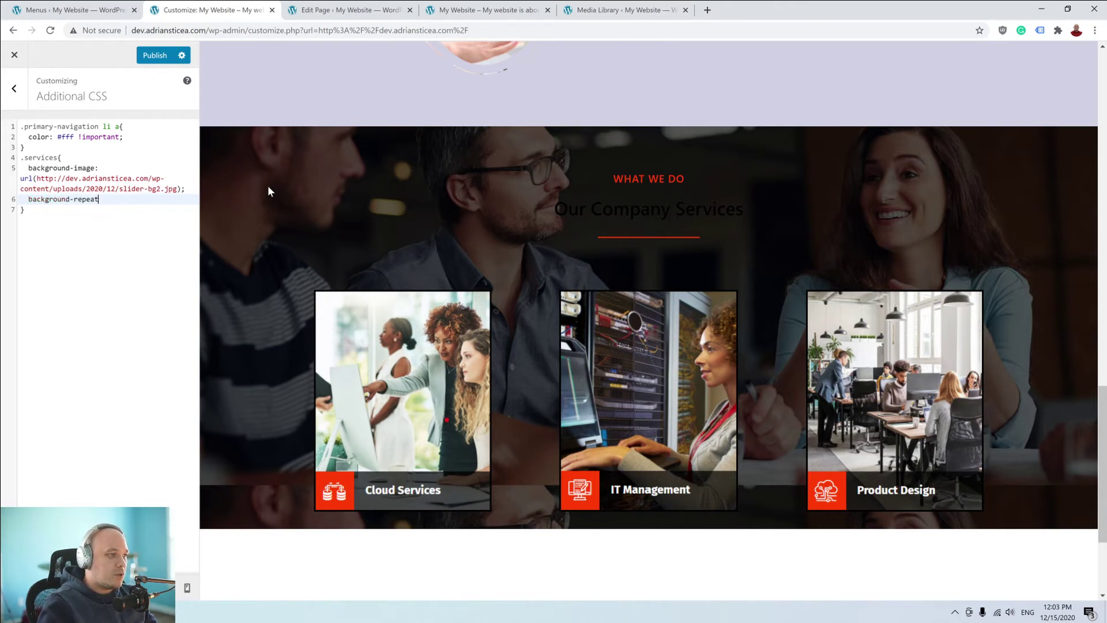
{"action": "type", "text": ":no"}
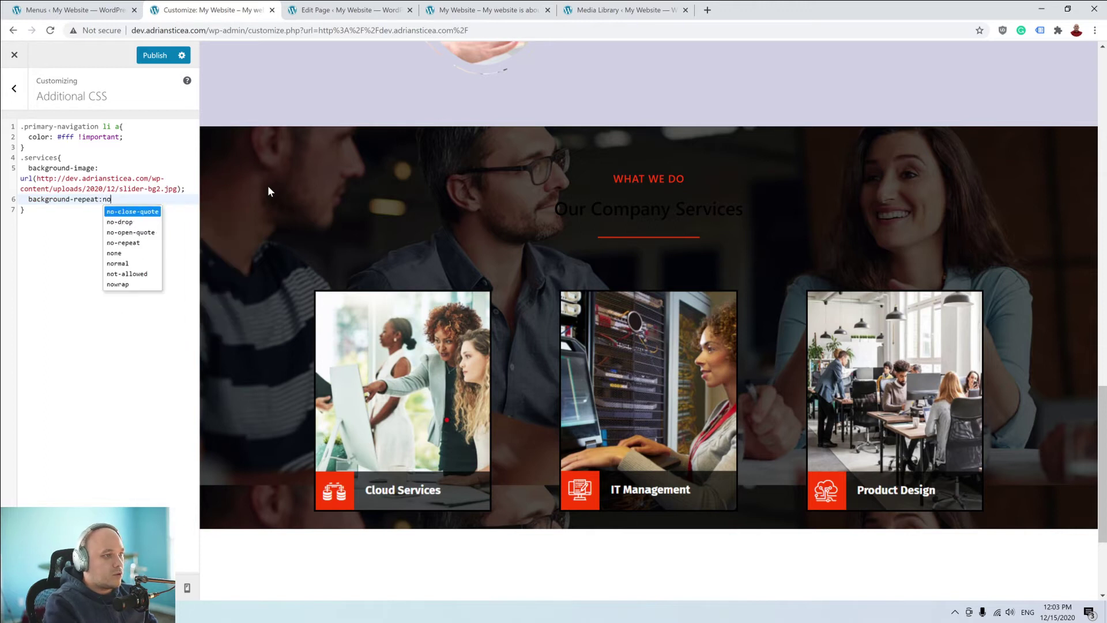
{"action": "key", "text": "Down"}
{"action": "key", "text": "Down"}
{"action": "key", "text": "Down"}
{"action": "key", "text": "Return"}
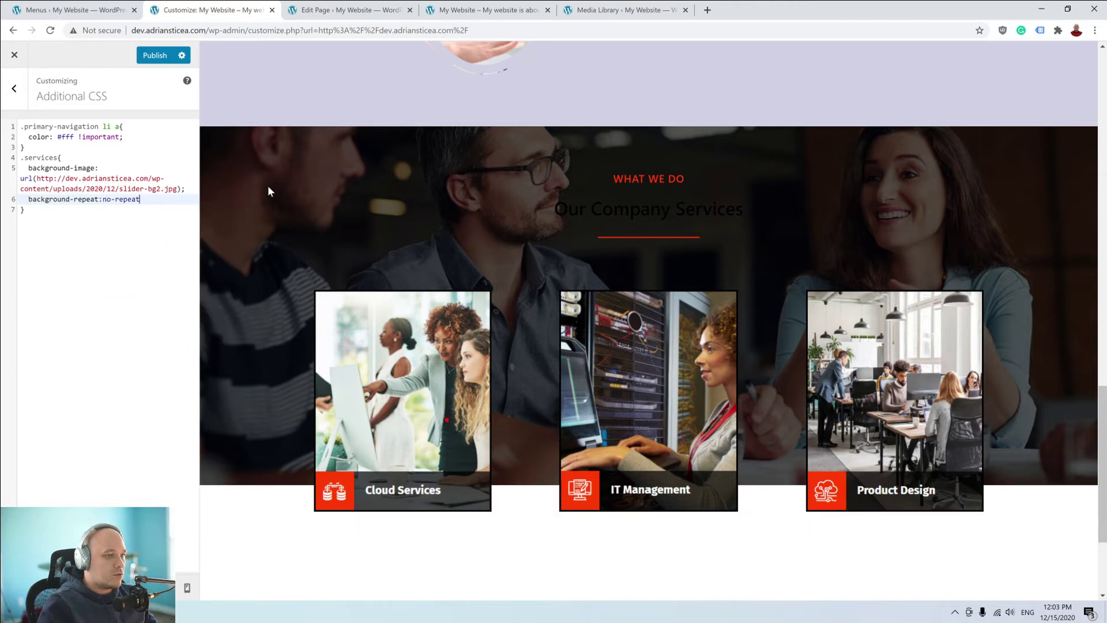
{"action": "type", "text": ";"}
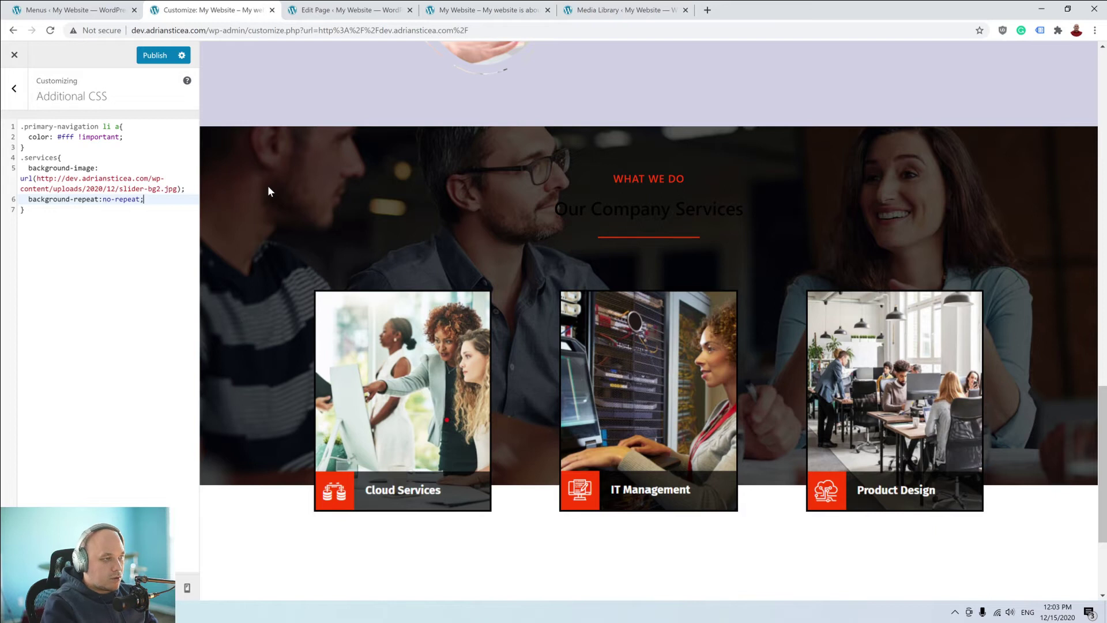
Add background-position:0 -200px to the .services rule and publish the Customizer changes.
{"action": "key", "text": "Return"}
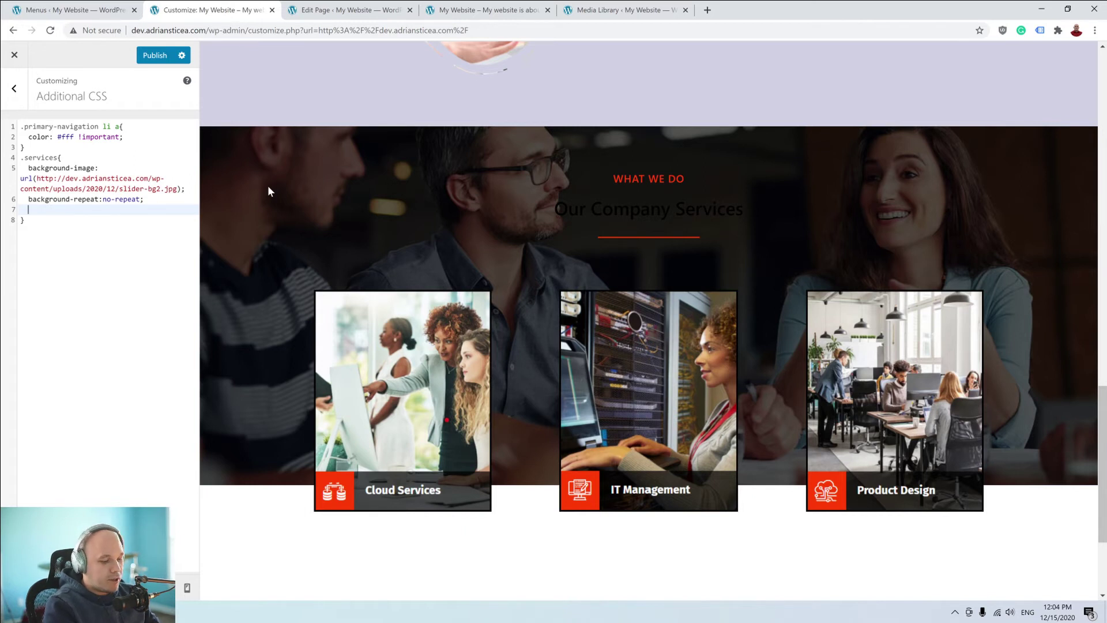
{"action": "type", "text": "bac"}
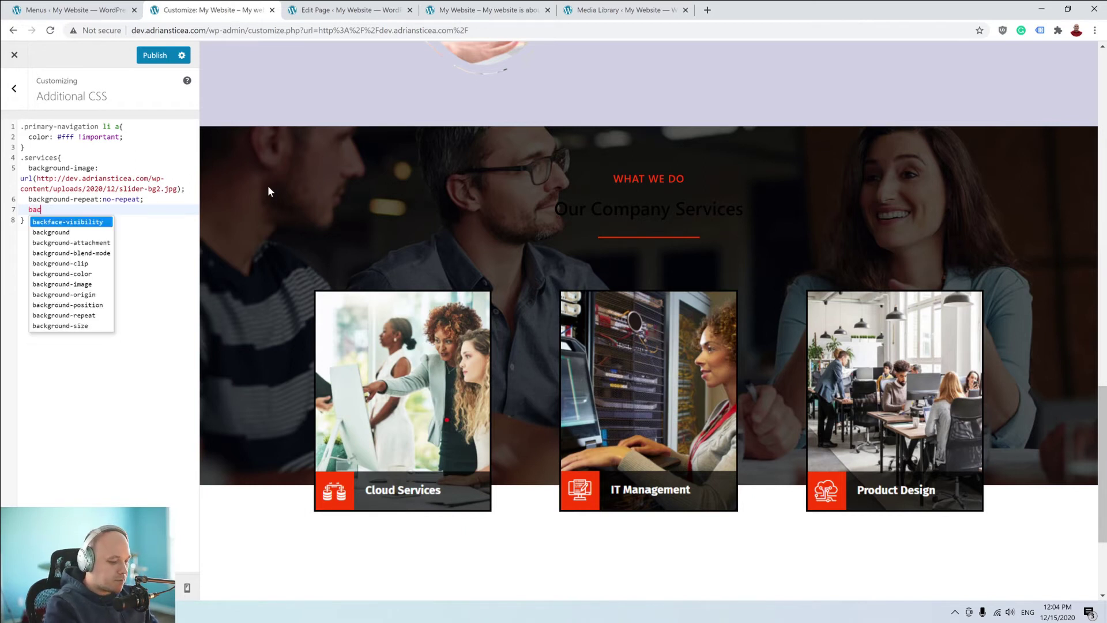
{"action": "type", "text": "kgrou"}
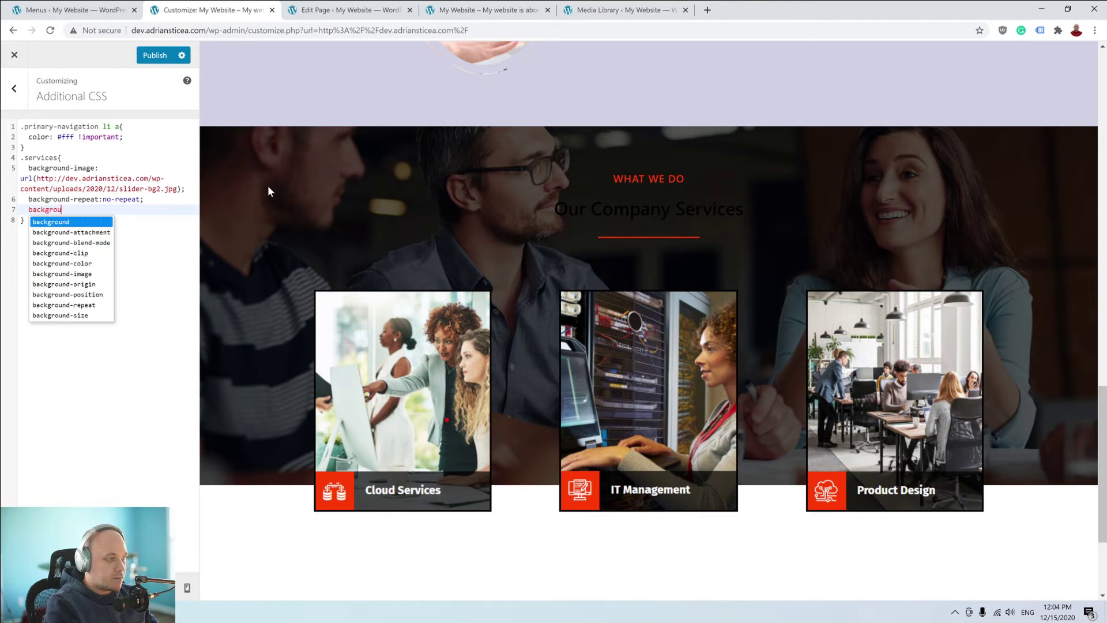
{"action": "type", "text": "nd-pos"}
{"action": "key", "text": "Return"}
{"action": "type", "text": "l"}
{"action": "key", "text": "BackSpace"}
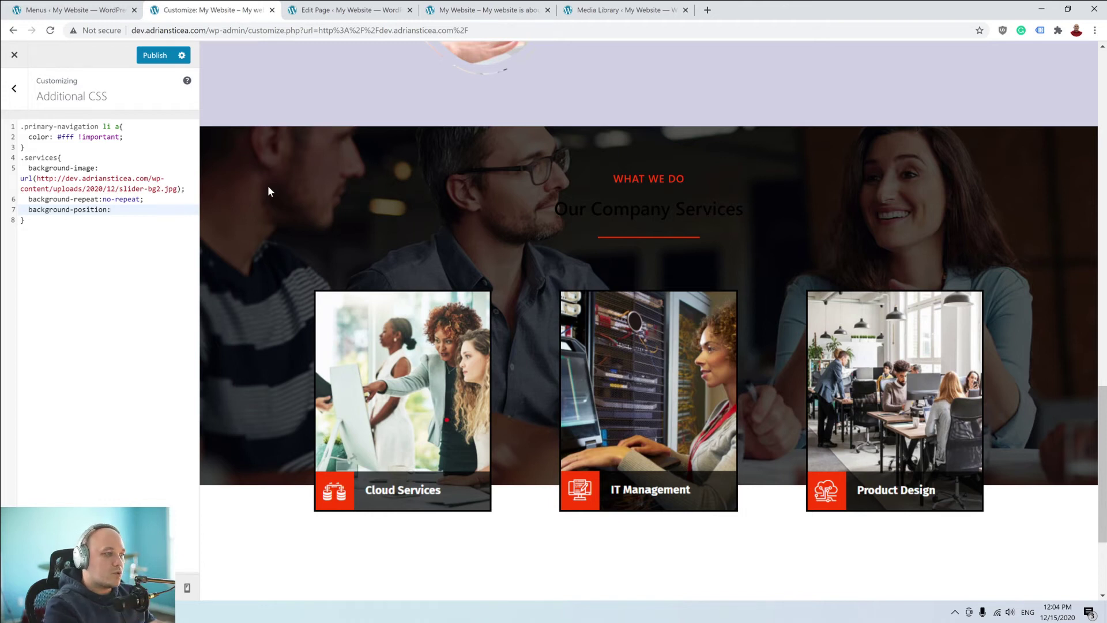
{"action": "type", "text": "o"}
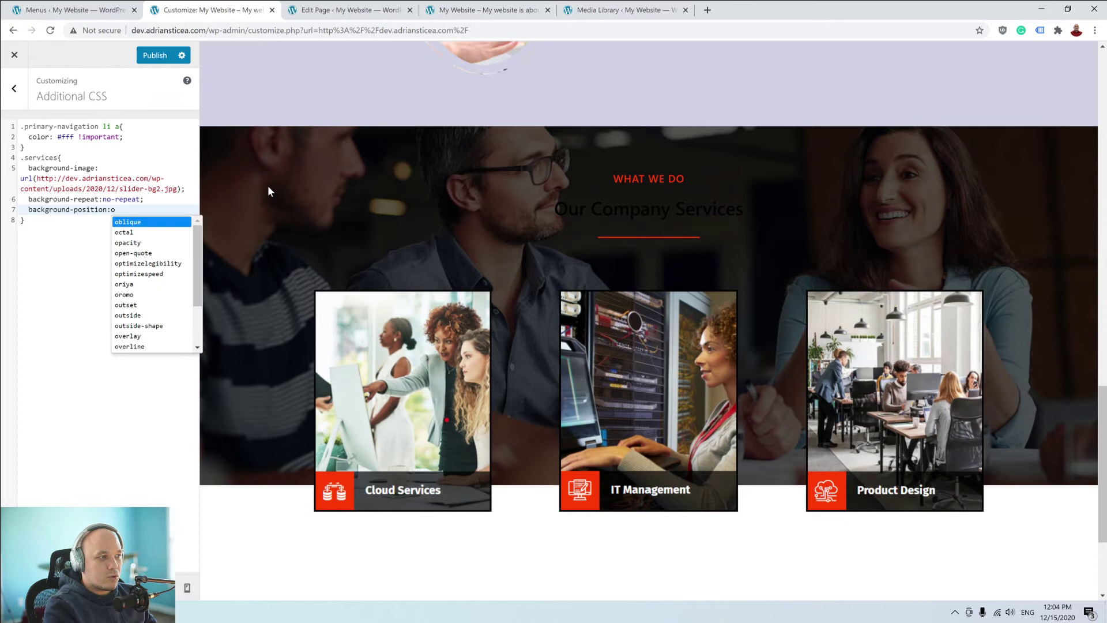
{"action": "key", "text": "BackSpace"}
{"action": "type", "text": "0"}
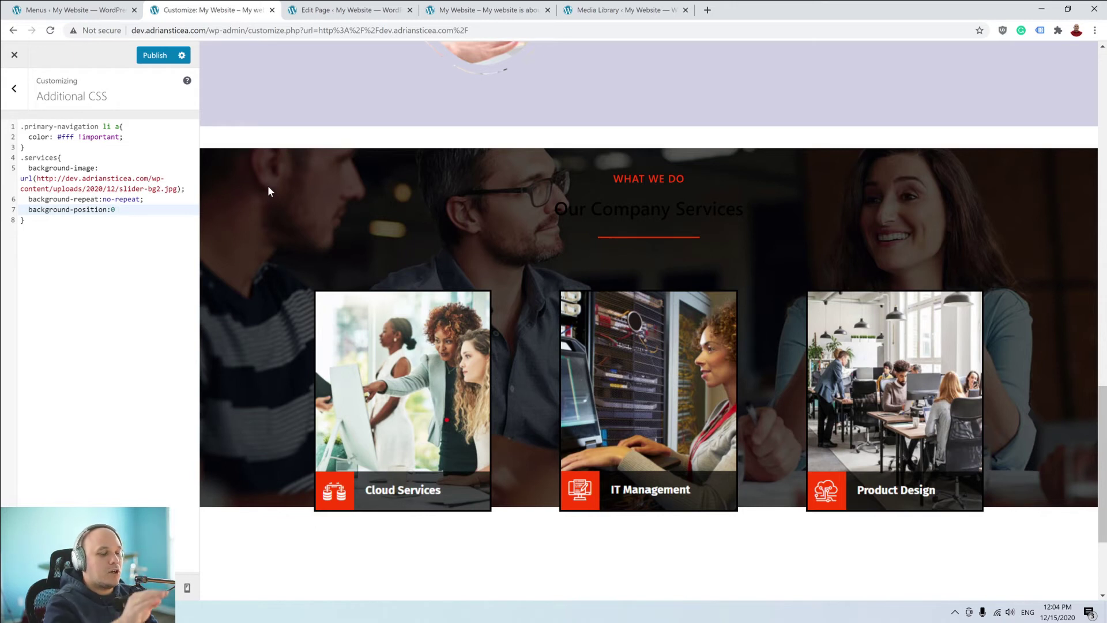
{"action": "type", "text": "-200"}
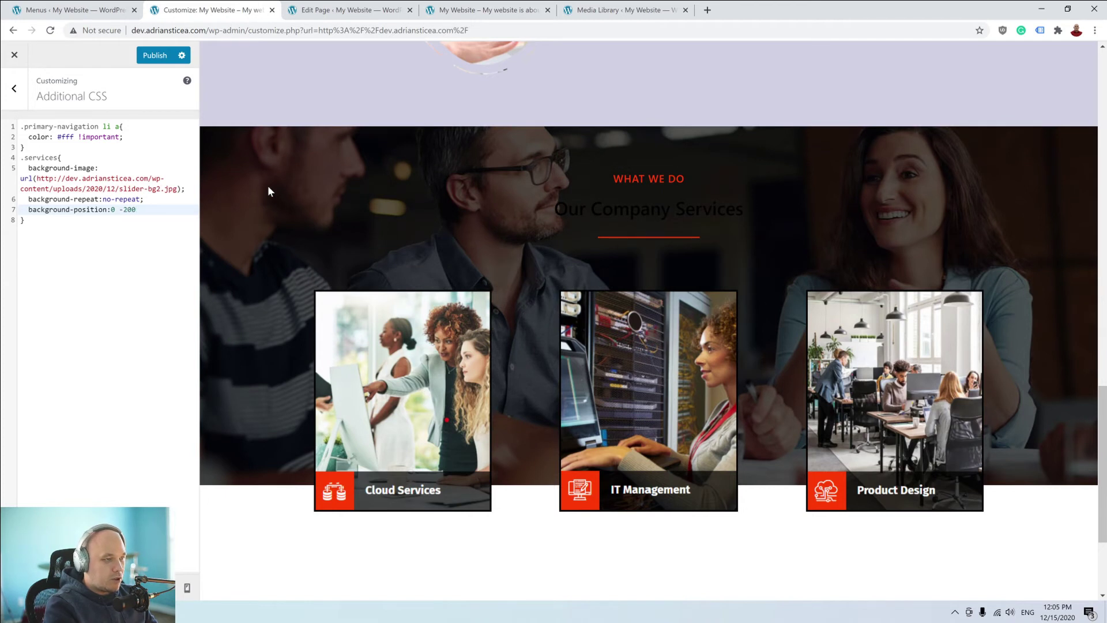
{"action": "type", "text": "px"}
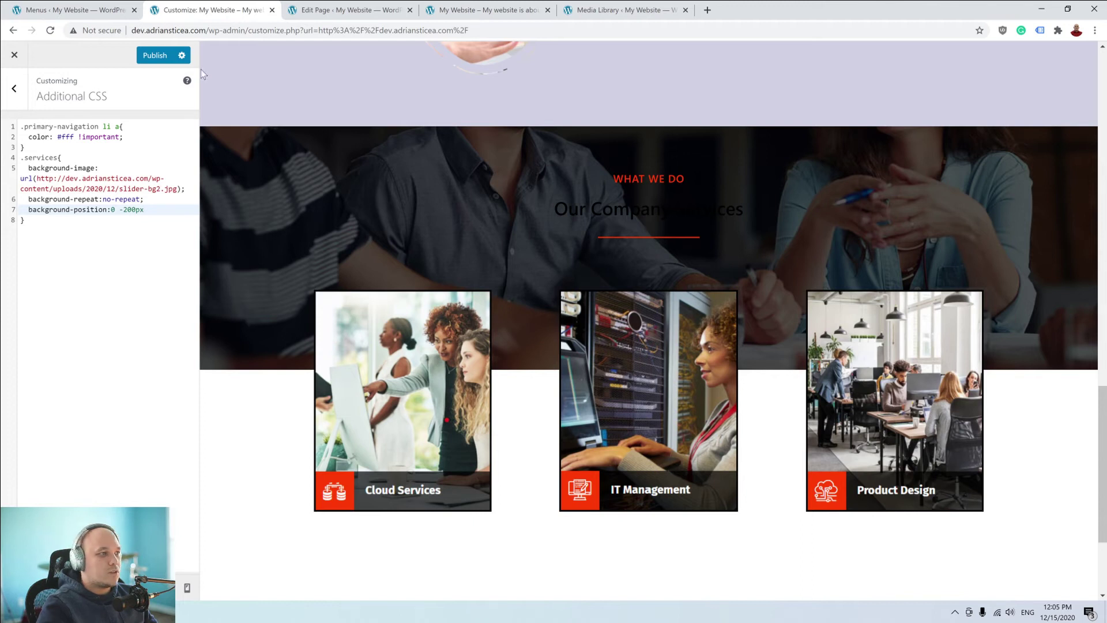
{"action": "left_click", "coordinate": [159, 56]}
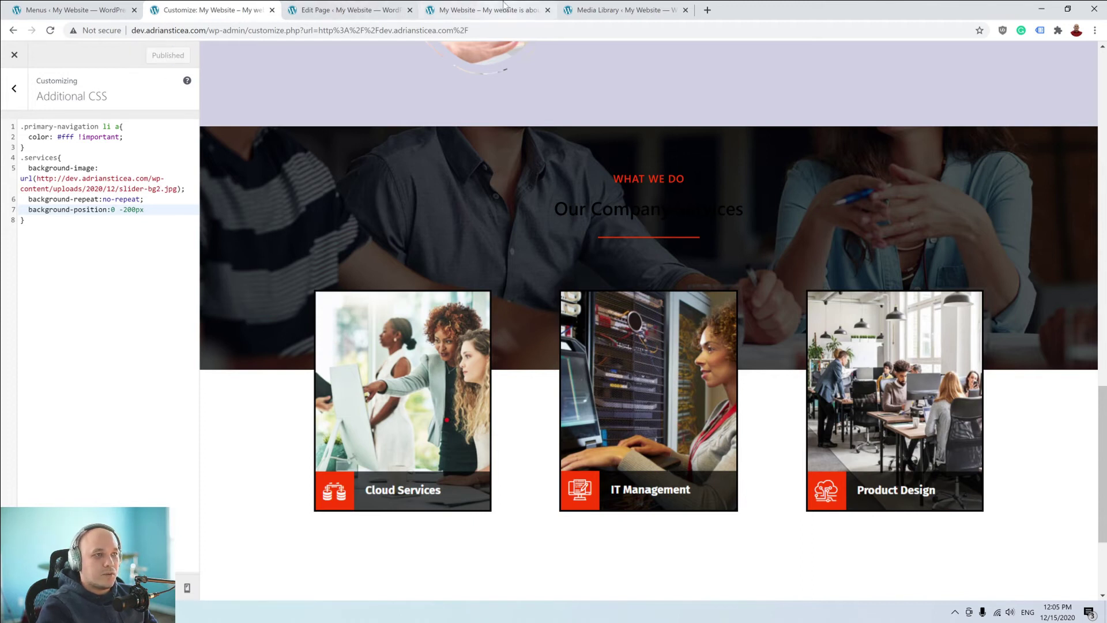
Review the services section on the previewed site, checking how readable the "Our Company Services" heading is against the background image.
{"action": "left_click", "coordinate": [506, 10]}
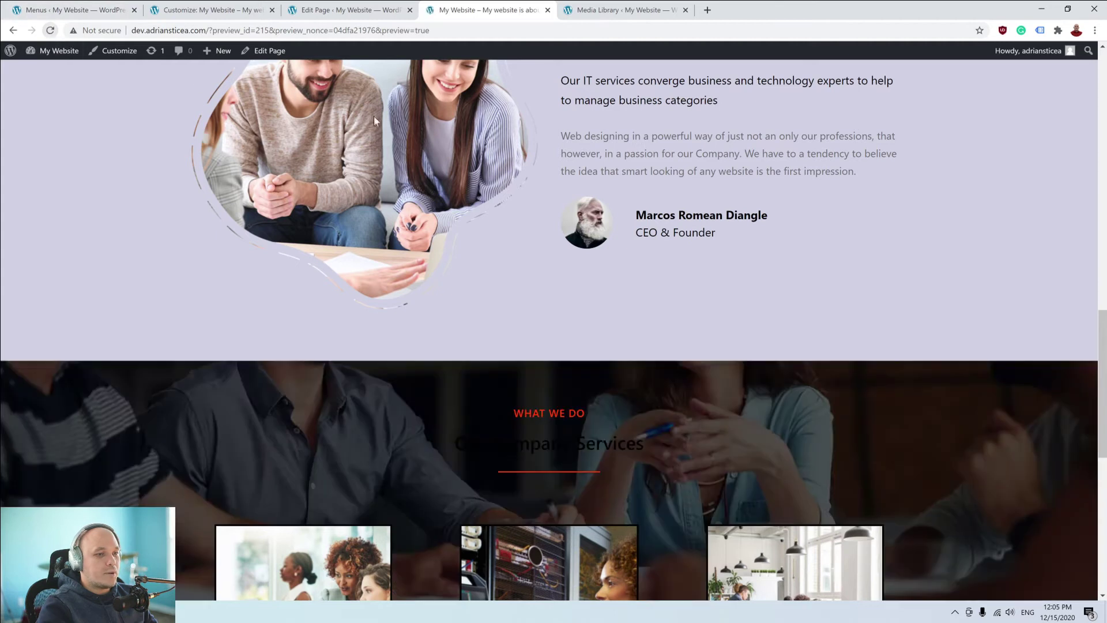
{"action": "scroll", "coordinate": [415, 130], "scroll_direction": "down", "scroll_amount": 4}
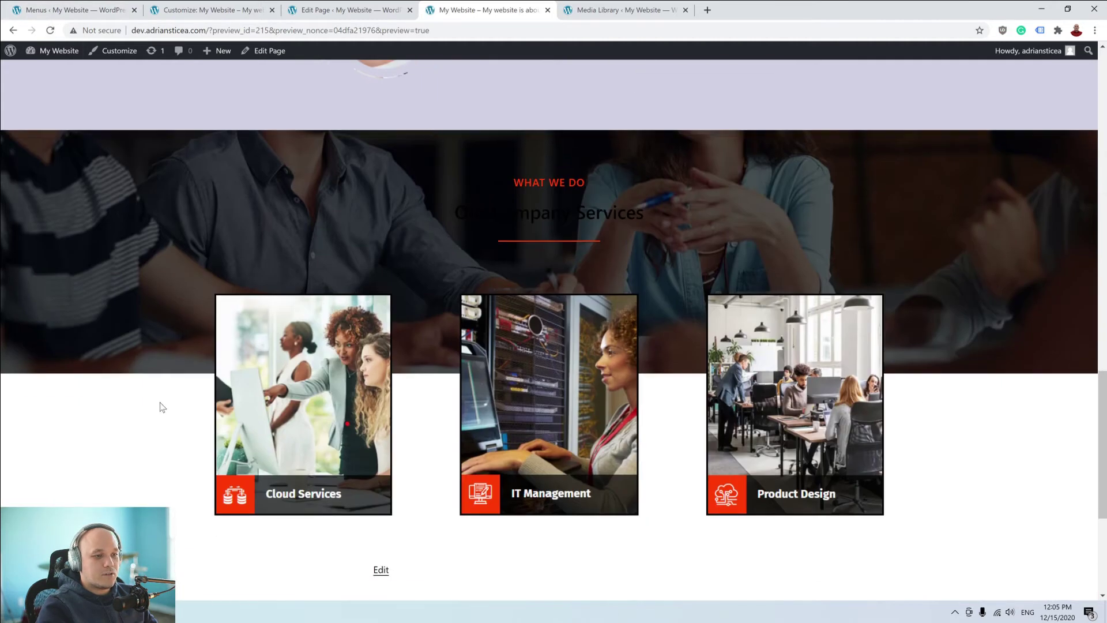
{"action": "scroll", "coordinate": [614, 216], "scroll_direction": "up", "scroll_amount": 2}
{"action": "scroll", "coordinate": [614, 216], "scroll_direction": "down", "scroll_amount": 2}
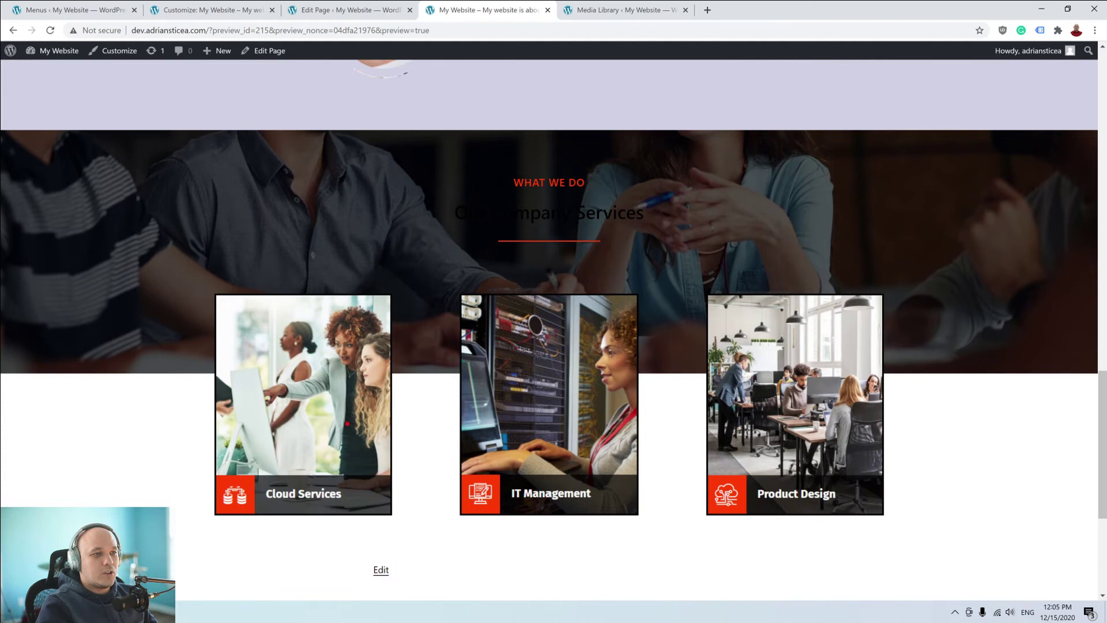
{"action": "triple_click", "coordinate": [673, 220]}
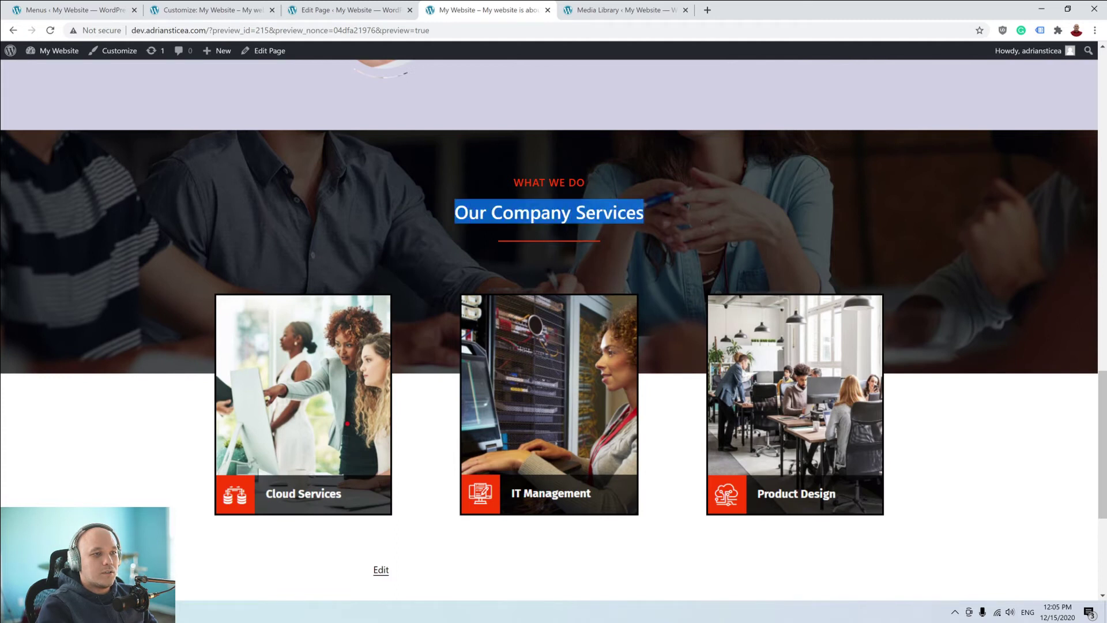
Set the text color of the "Our Company Services" heading to white in the page editor and update the page.
{"action": "left_click", "coordinate": [349, 10]}
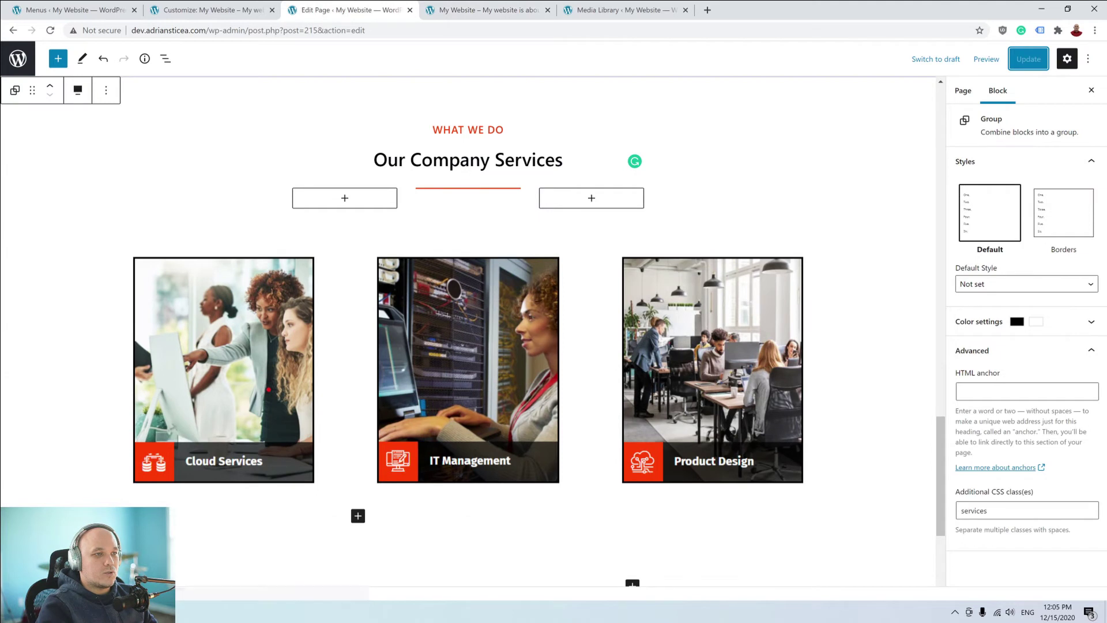
{"action": "left_click", "coordinate": [1016, 334]}
{"action": "left_click", "coordinate": [1065, 424]}
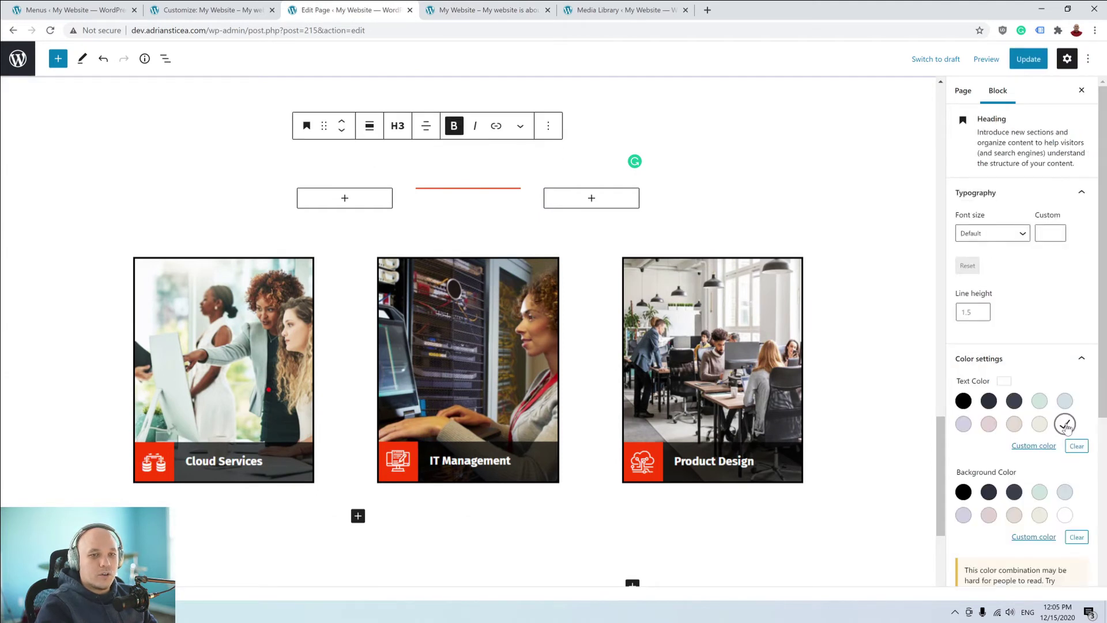
{"action": "left_click", "coordinate": [994, 58]}
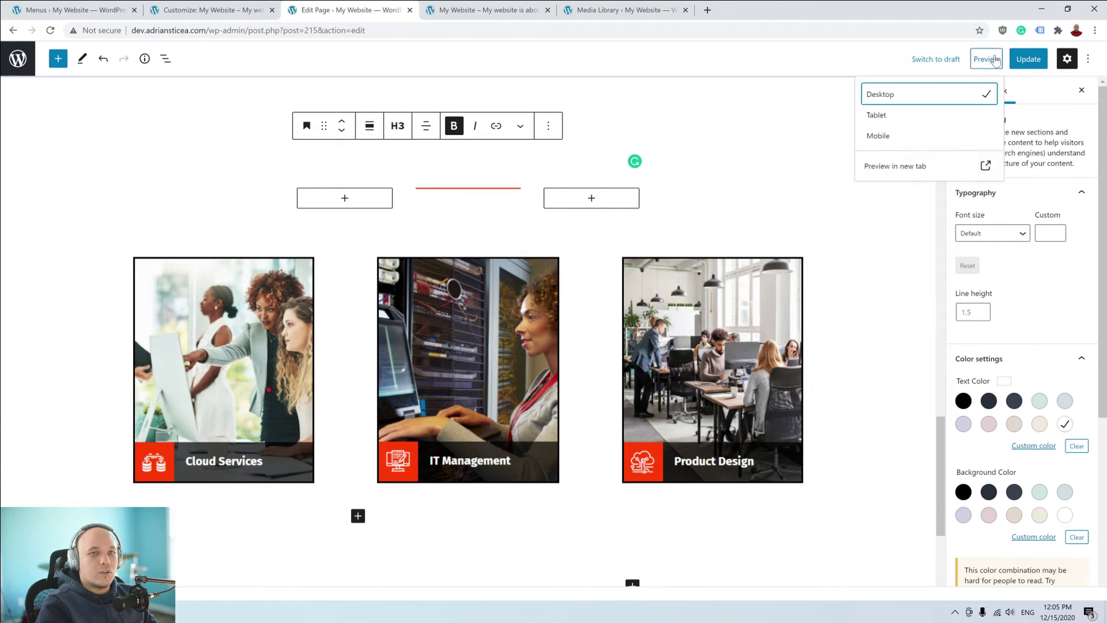
{"action": "left_click", "coordinate": [895, 166]}
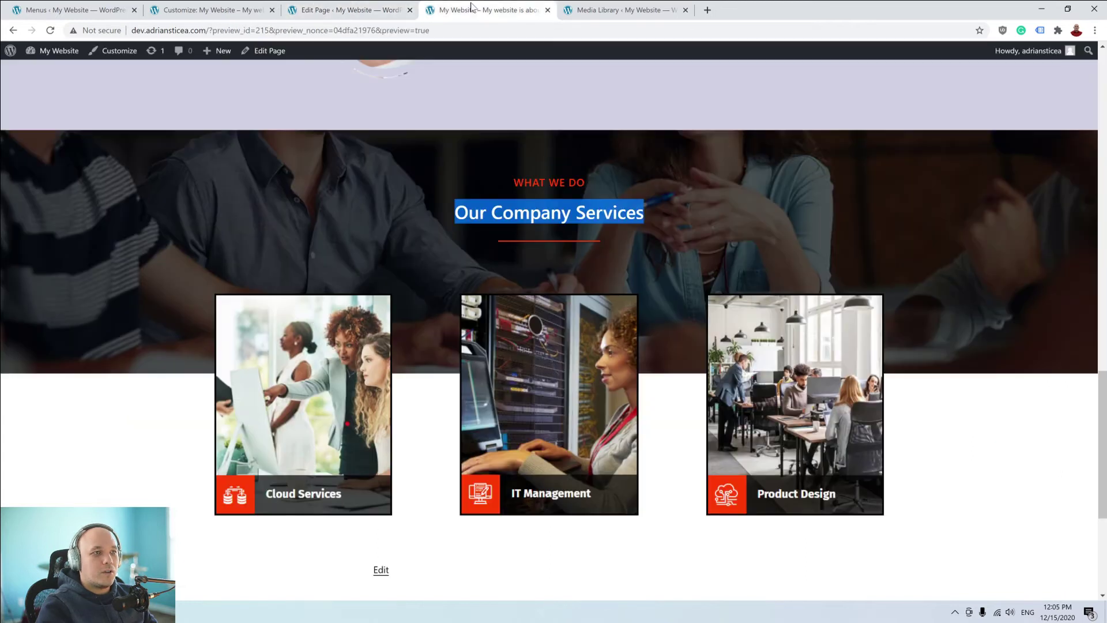
Load the site's home page at dev.adriansticea.com and check the "Our Company Services" heading in the services section.
{"action": "left_click_drag", "start_coordinate": [206, 30], "coordinate": [843, 3]}
{"action": "key", "text": "BackSpace"}
{"action": "key", "text": "Return"}
{"action": "scroll", "coordinate": [833, 294], "scroll_direction": "down", "scroll_amount": 10}
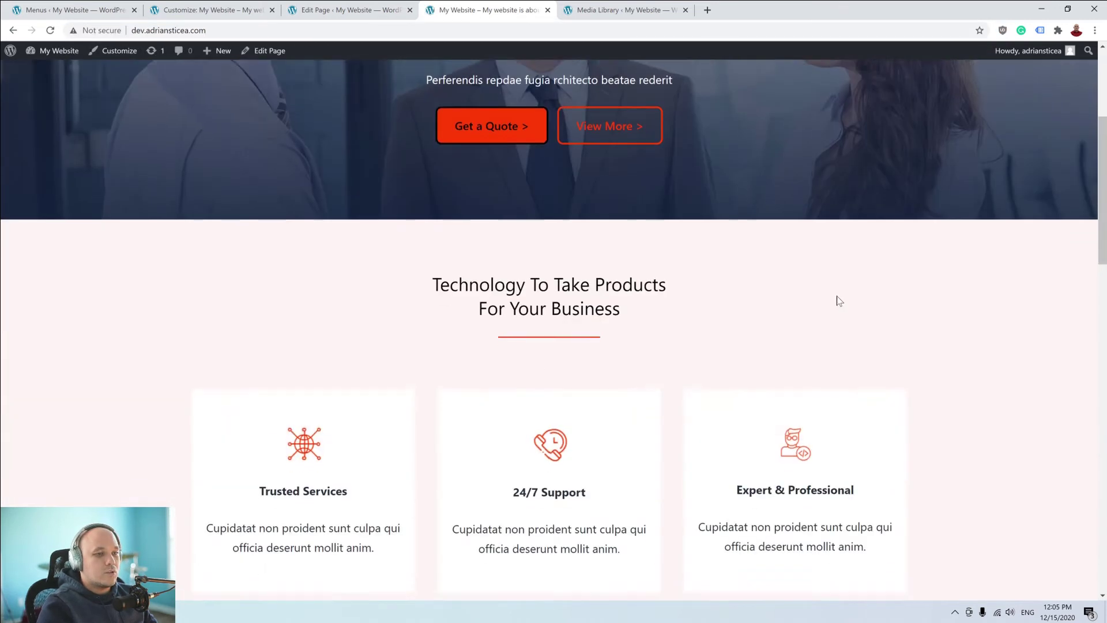
{"action": "scroll", "coordinate": [829, 285], "scroll_direction": "down", "scroll_amount": 8}
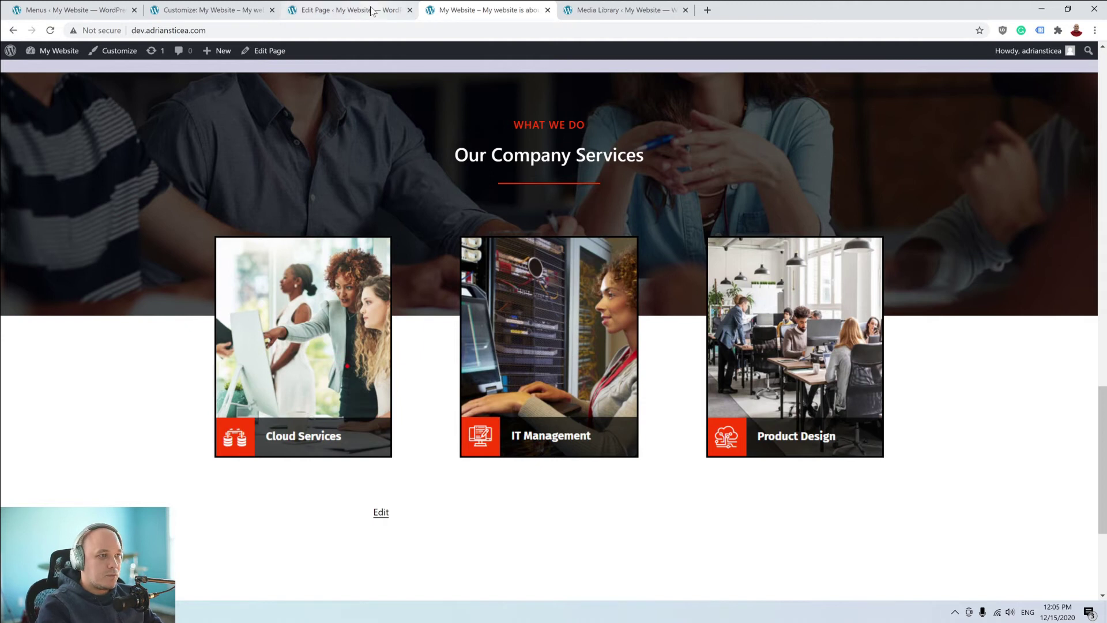
Add a full-width Group block below the services section in the page editor and give it the Borders style.
{"action": "left_click", "coordinate": [397, 10]}
{"action": "scroll", "coordinate": [586, 385], "scroll_direction": "down", "scroll_amount": 3}
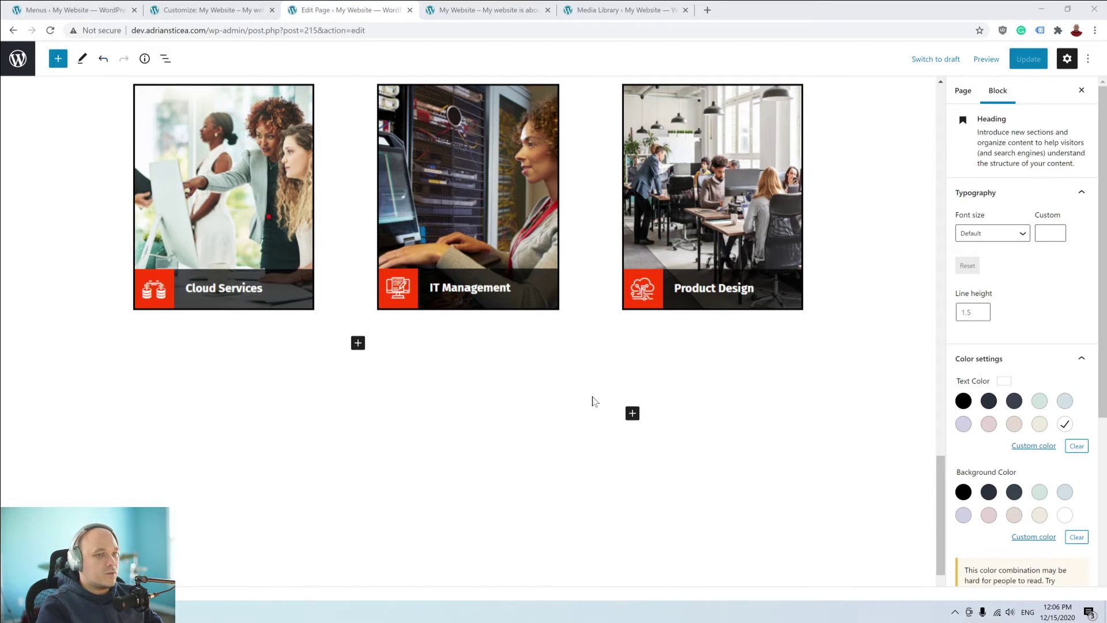
{"action": "left_click", "coordinate": [633, 413]}
{"action": "left_click", "coordinate": [791, 346]}
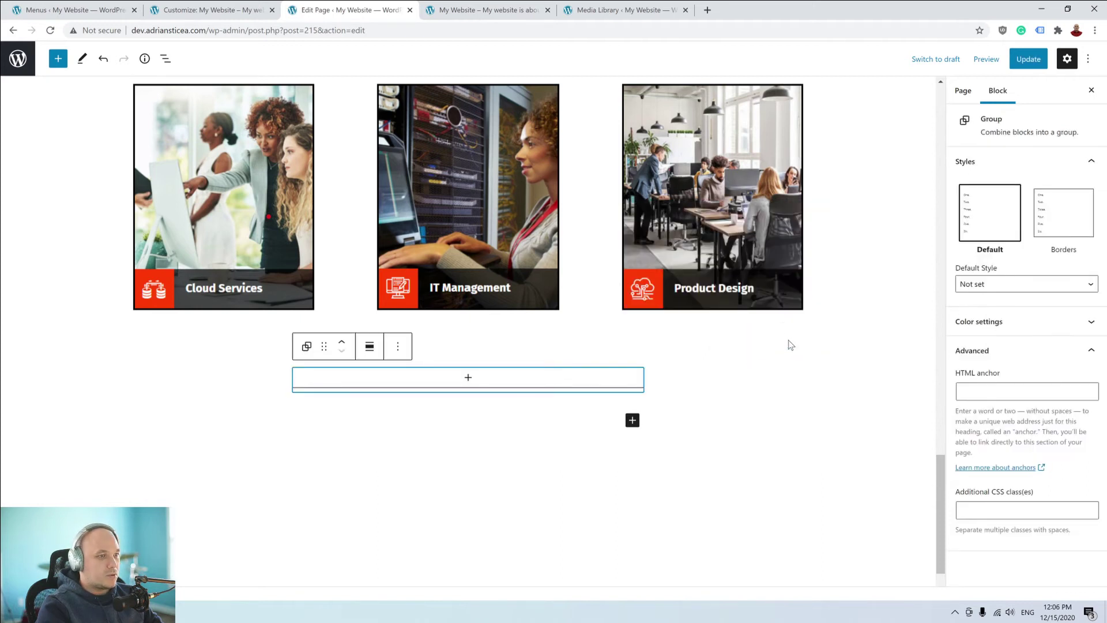
{"action": "left_click", "coordinate": [373, 348]}
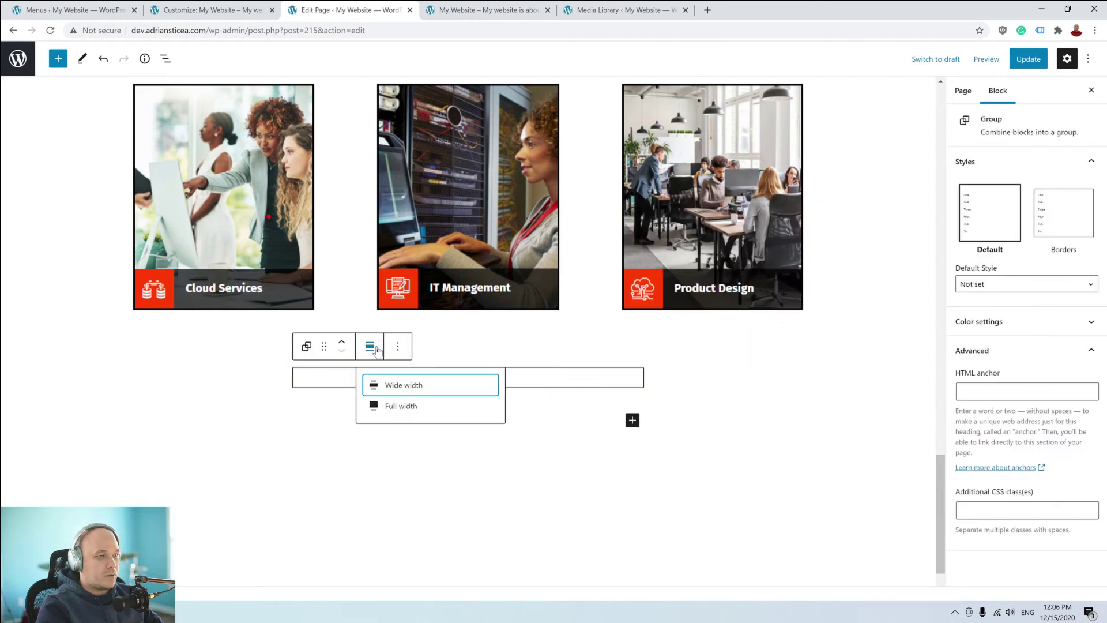
{"action": "left_click", "coordinate": [414, 409]}
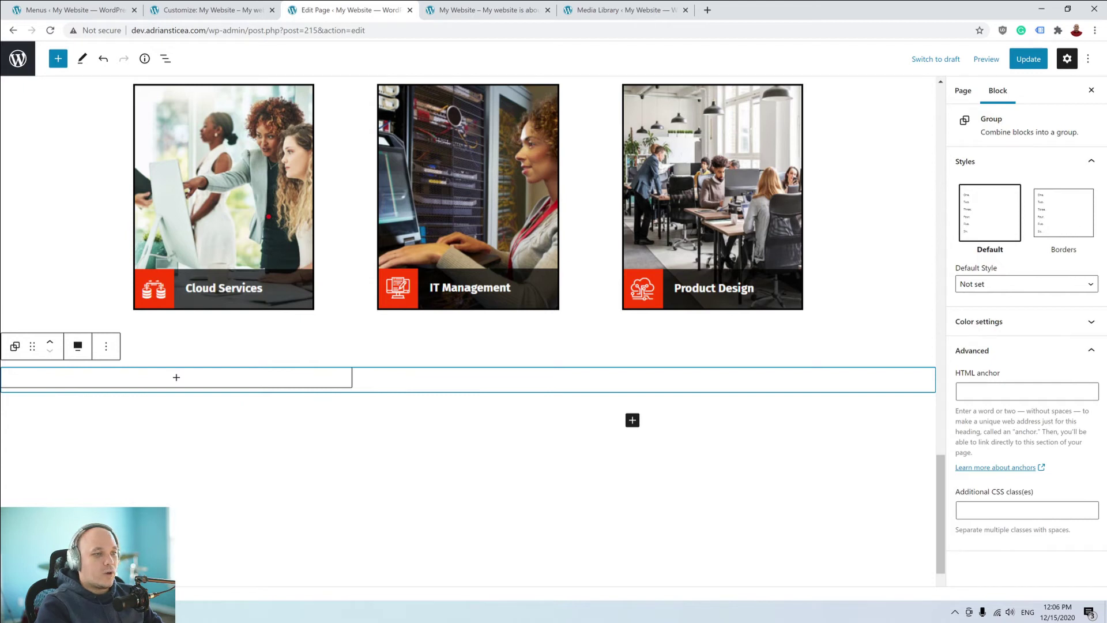
{"action": "left_click", "coordinate": [1065, 211]}
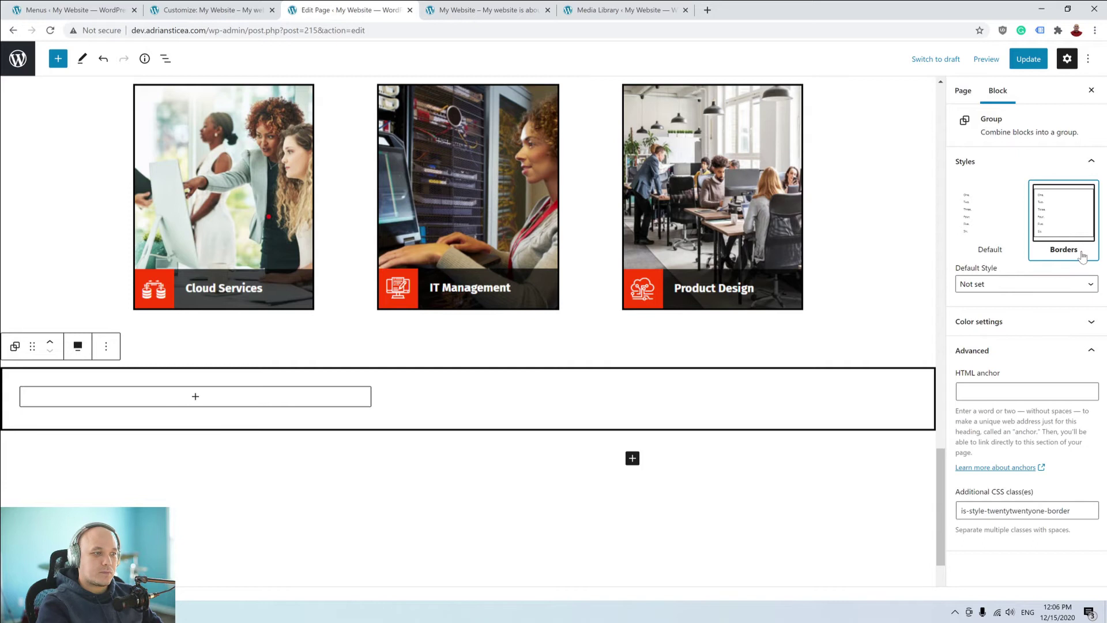
Insert a 33 / 33 / 33 Columns block in the bordered group, increase it to 4 columns and make it wide width.
{"action": "left_click", "coordinate": [196, 398]}
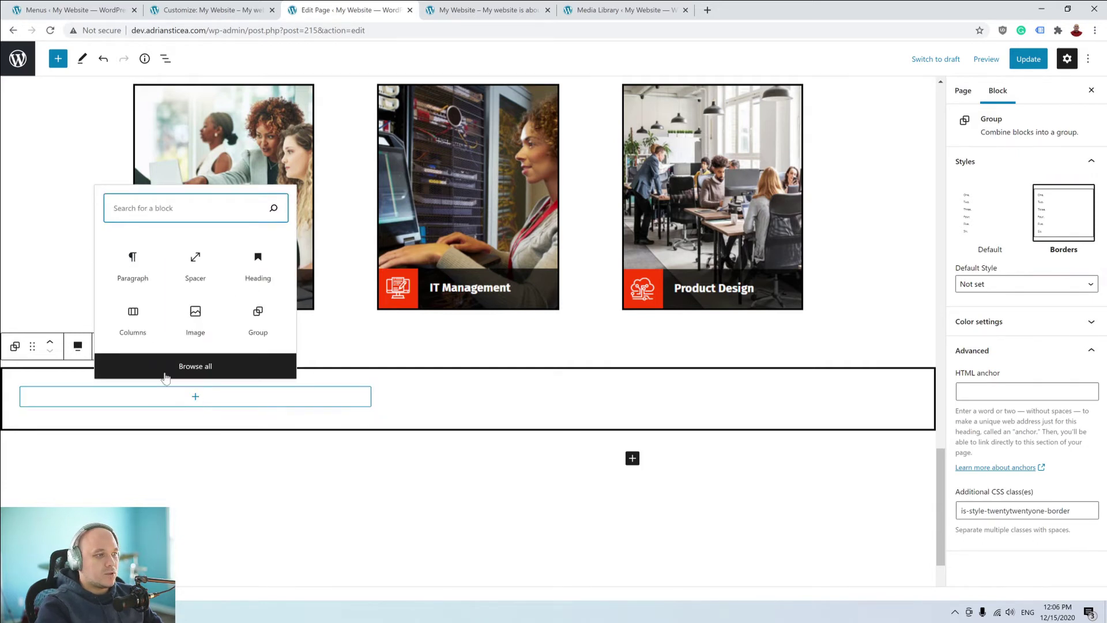
{"action": "left_click", "coordinate": [134, 317]}
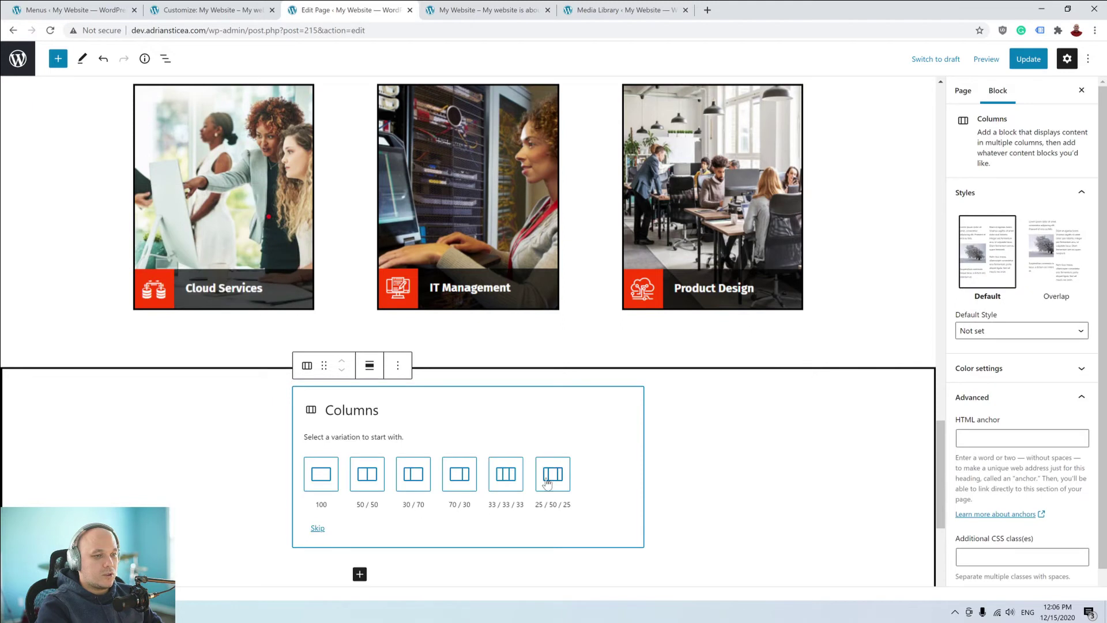
{"action": "left_click", "coordinate": [511, 474]}
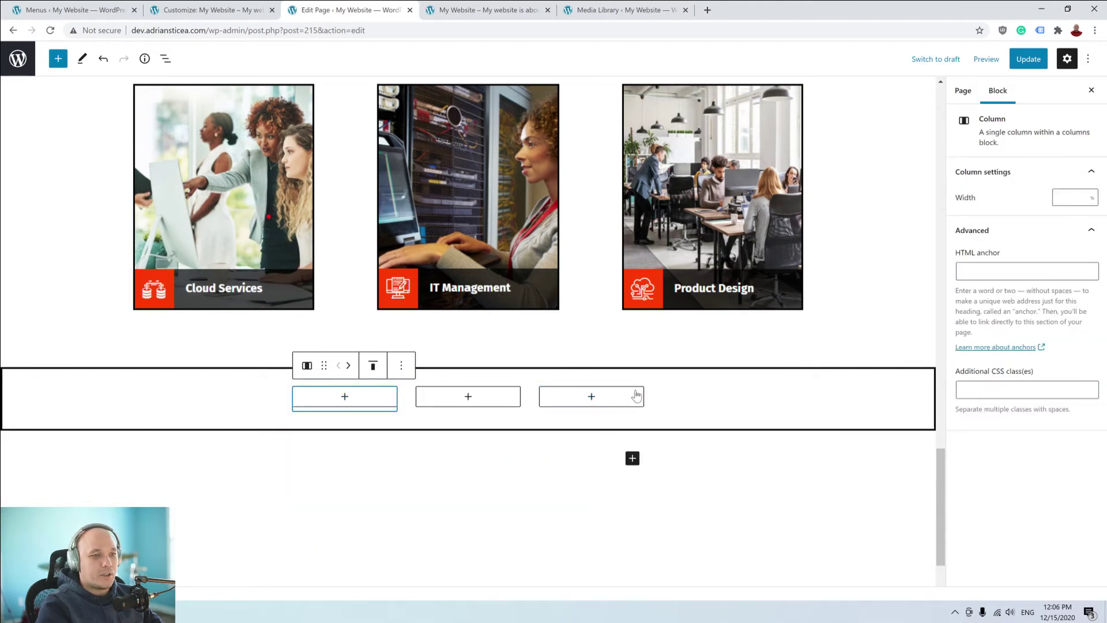
{"action": "left_click", "coordinate": [530, 394]}
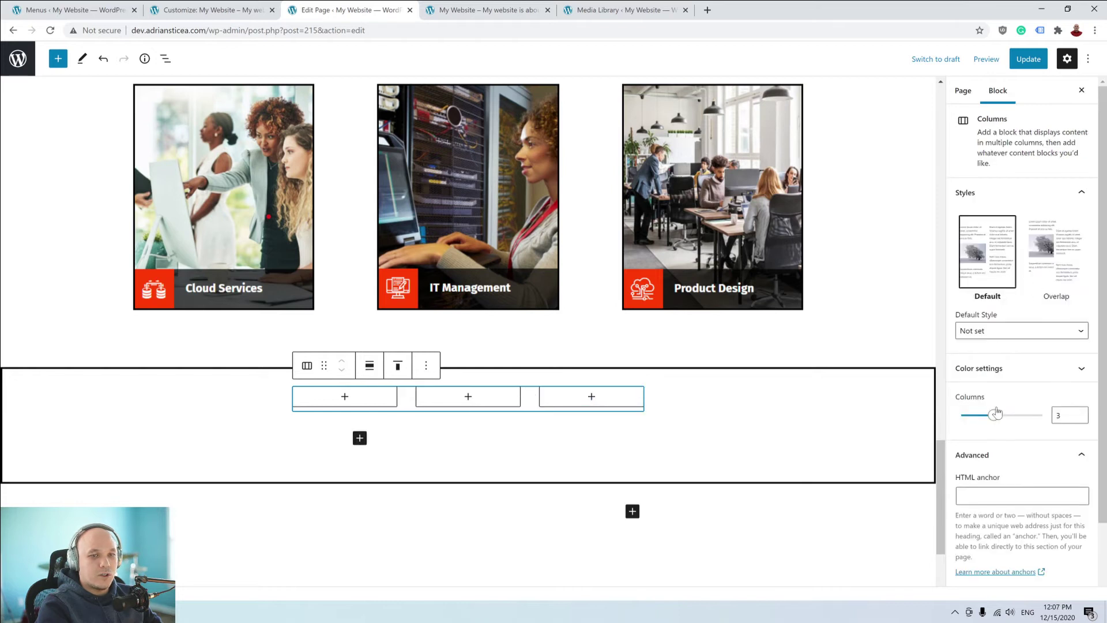
{"action": "left_click_drag", "start_coordinate": [997, 413], "coordinate": [1009, 414]}
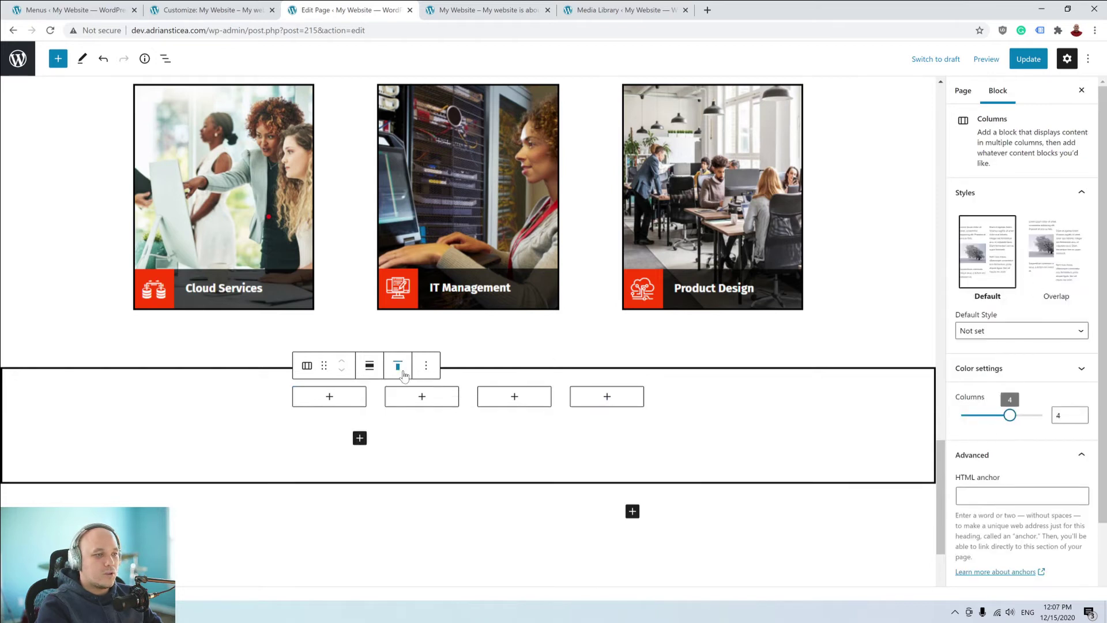
{"action": "left_click", "coordinate": [370, 369]}
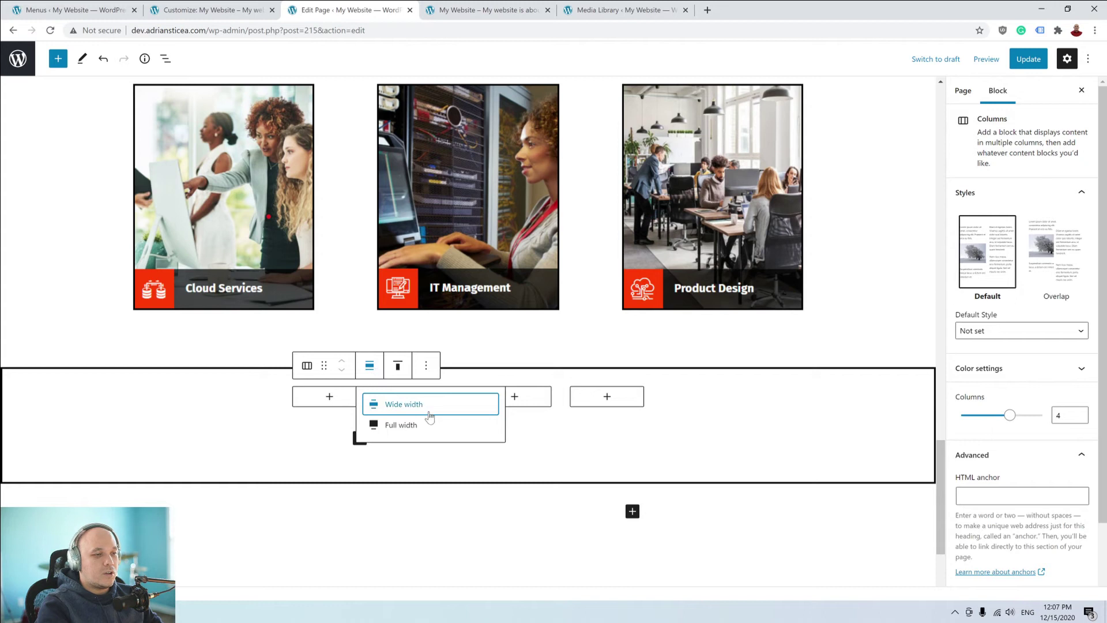
{"action": "left_click", "coordinate": [405, 414]}
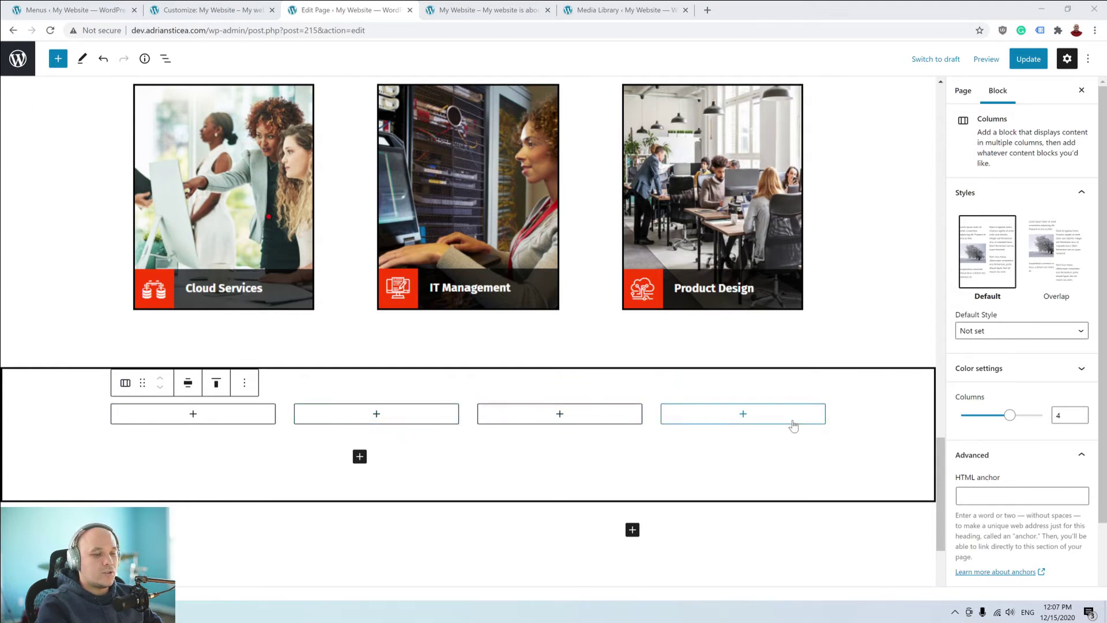
Insert a nested 30 / 70 Columns block in each of the four columns of the bordered group.
{"action": "left_click", "coordinate": [193, 415]}
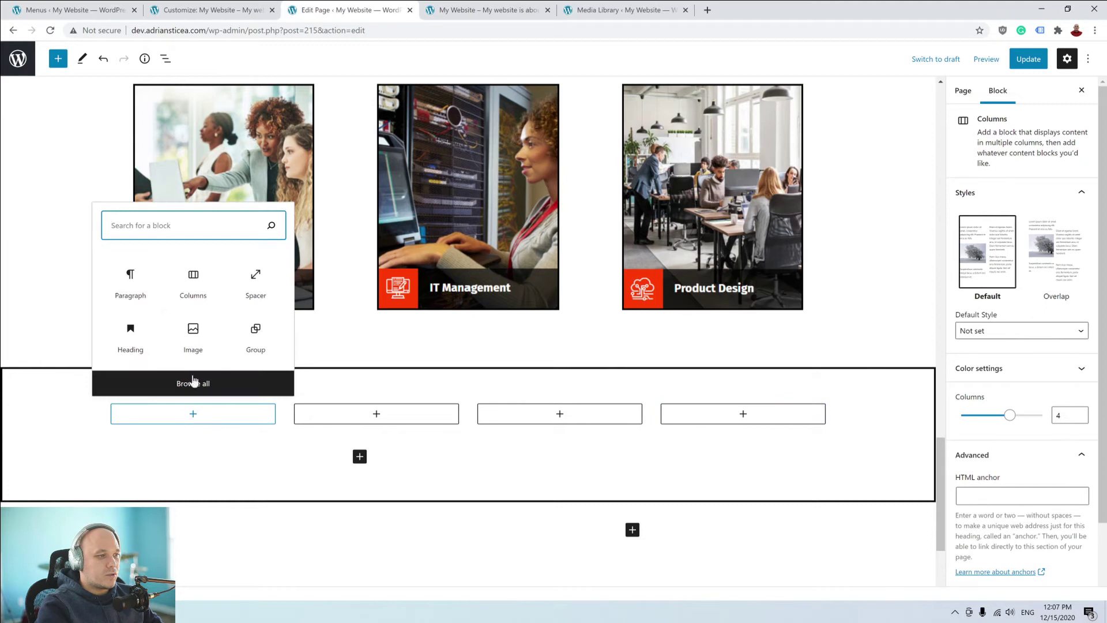
{"action": "left_click", "coordinate": [193, 279]}
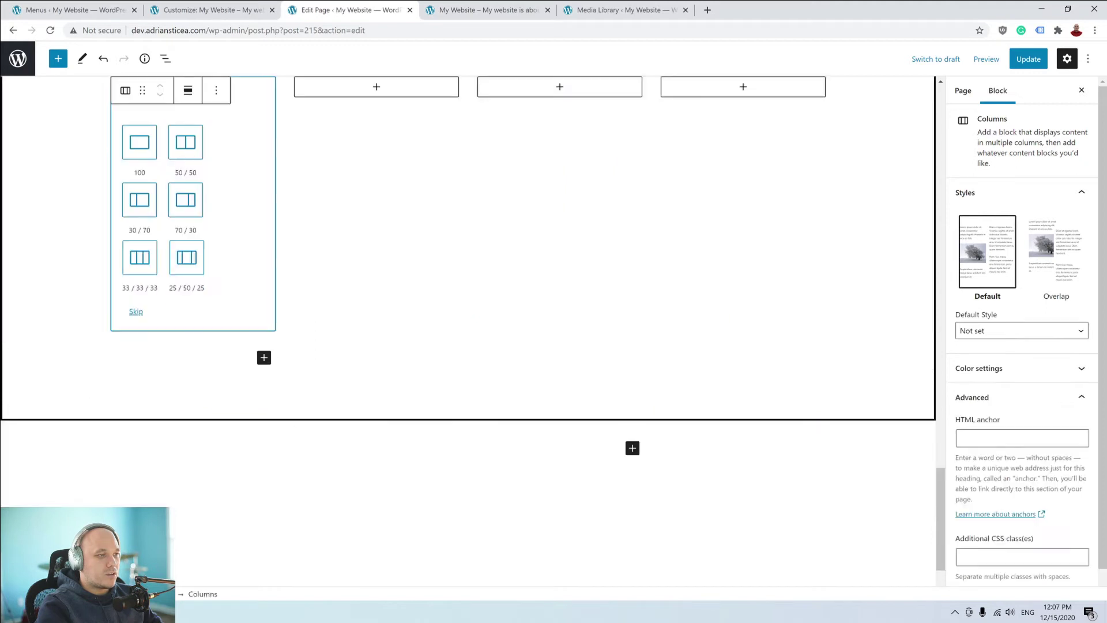
{"action": "left_click", "coordinate": [143, 212]}
{"action": "left_click", "coordinate": [375, 267]}
{"action": "left_click", "coordinate": [377, 337]}
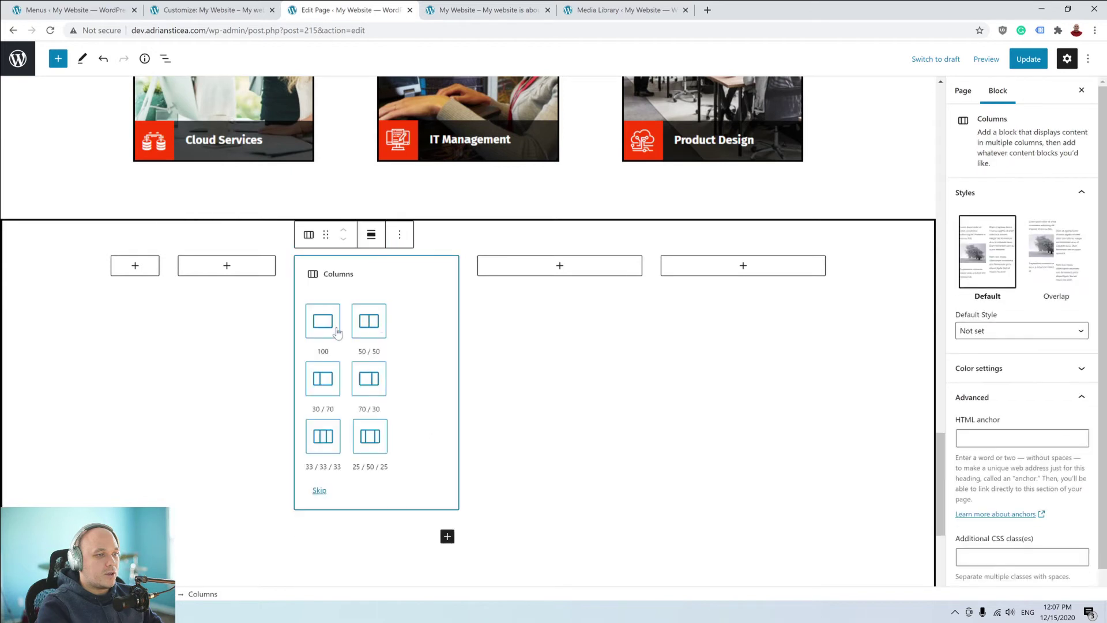
{"action": "left_click", "coordinate": [335, 379]}
{"action": "left_click", "coordinate": [559, 268]}
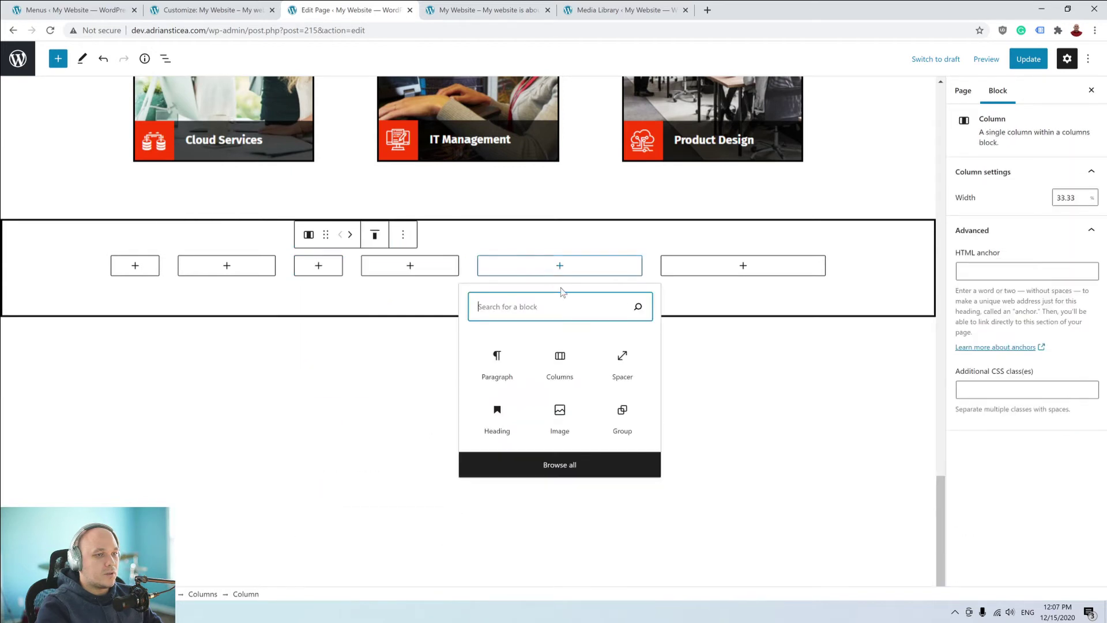
{"action": "left_click", "coordinate": [564, 368]}
{"action": "left_click", "coordinate": [510, 380]}
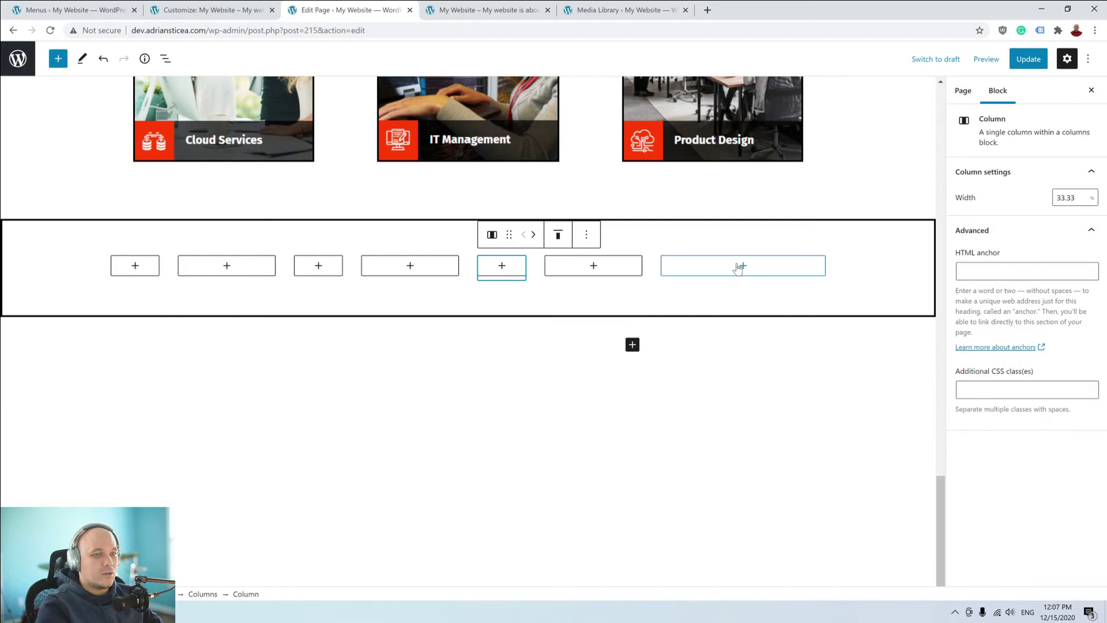
{"action": "left_click", "coordinate": [743, 265]}
{"action": "left_click", "coordinate": [743, 361]}
{"action": "left_click", "coordinate": [690, 379]}
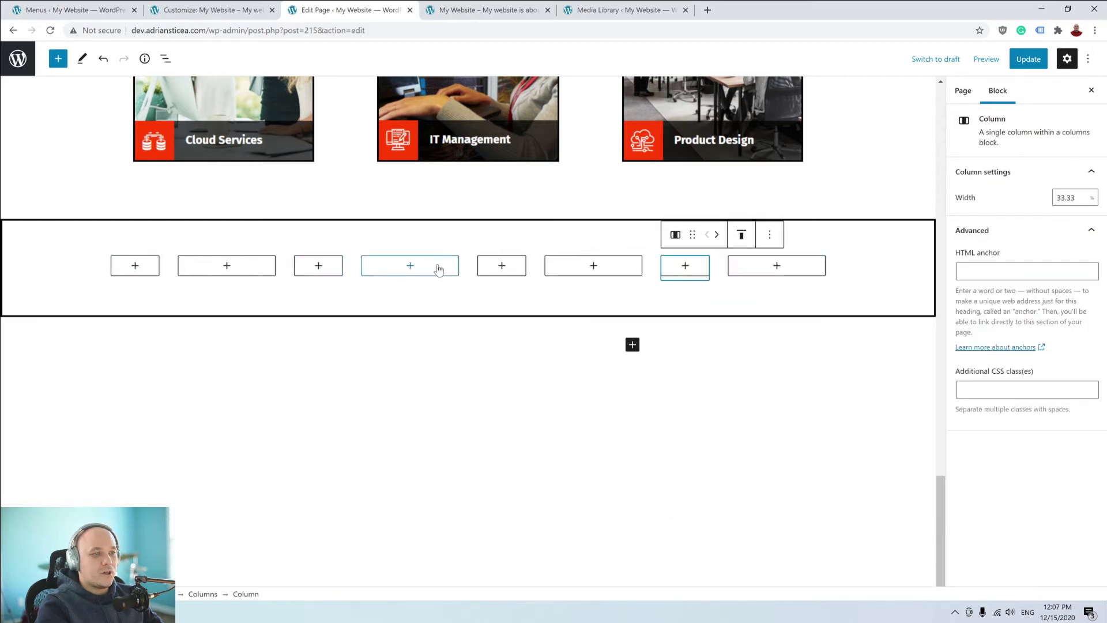
Insert the icon-4.png image from the media library into the narrow column of the first 30 / 70 pair.
{"action": "left_click", "coordinate": [135, 266]}
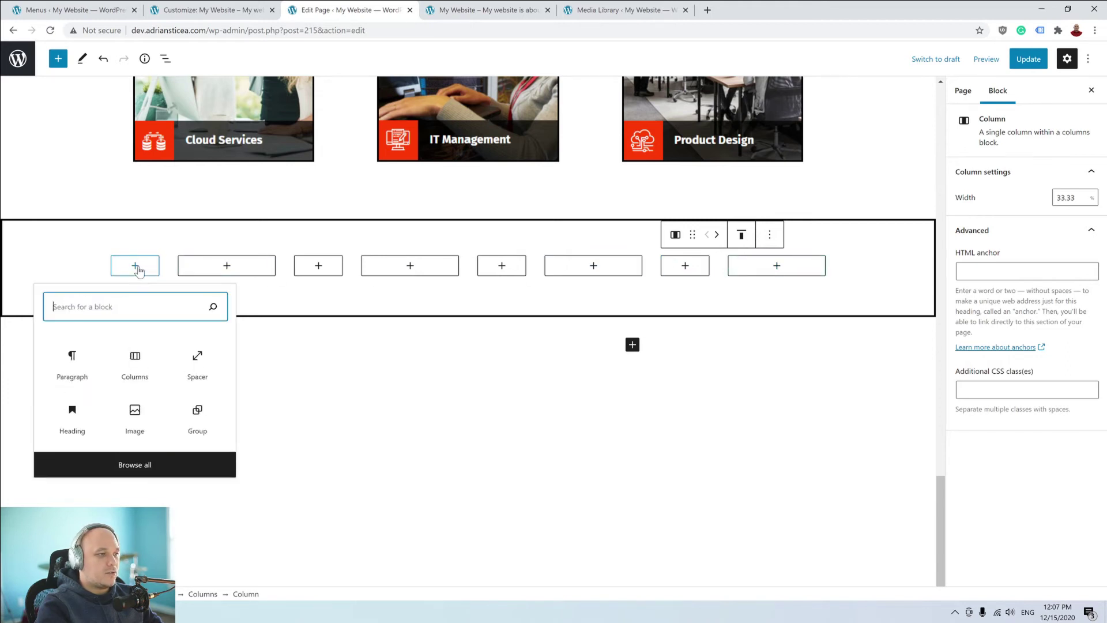
{"action": "left_click", "coordinate": [131, 414]}
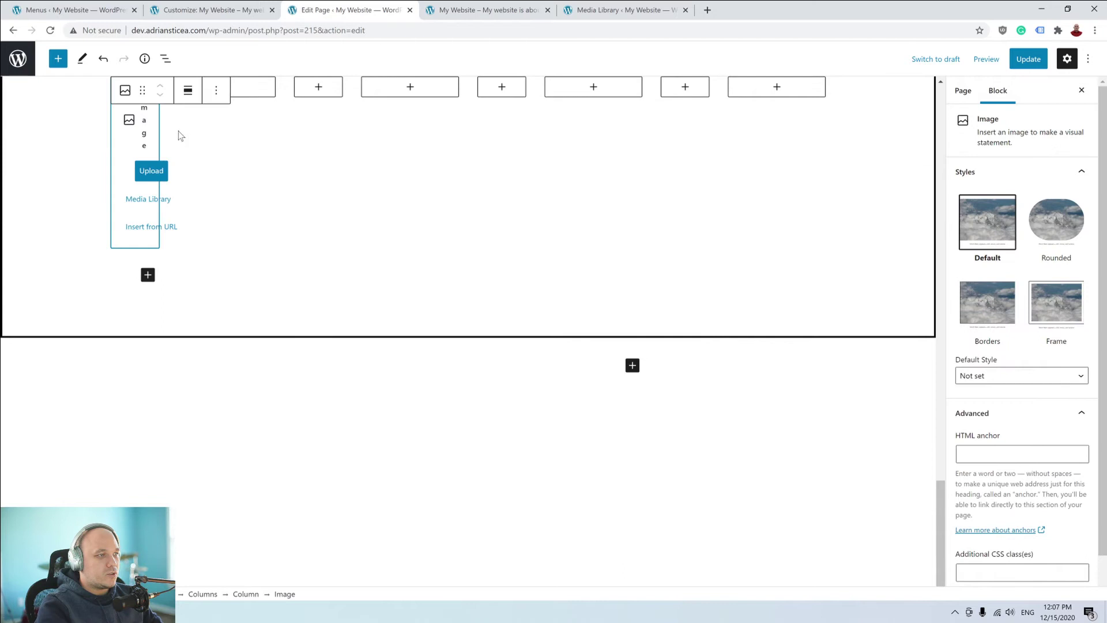
{"action": "left_click", "coordinate": [149, 199]}
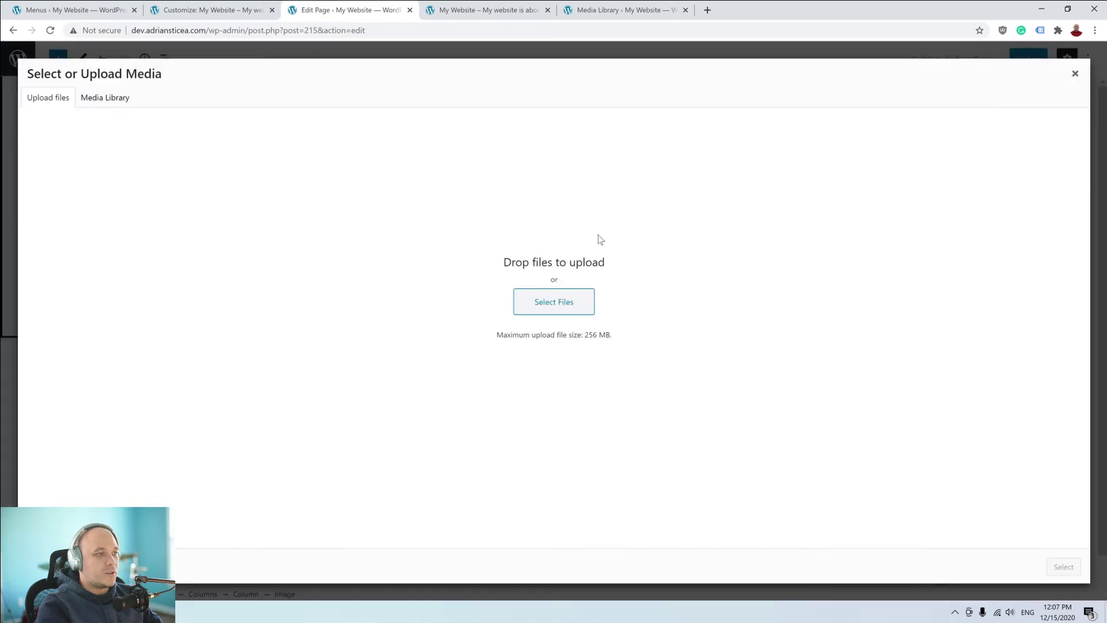
{"action": "left_click", "coordinate": [106, 99]}
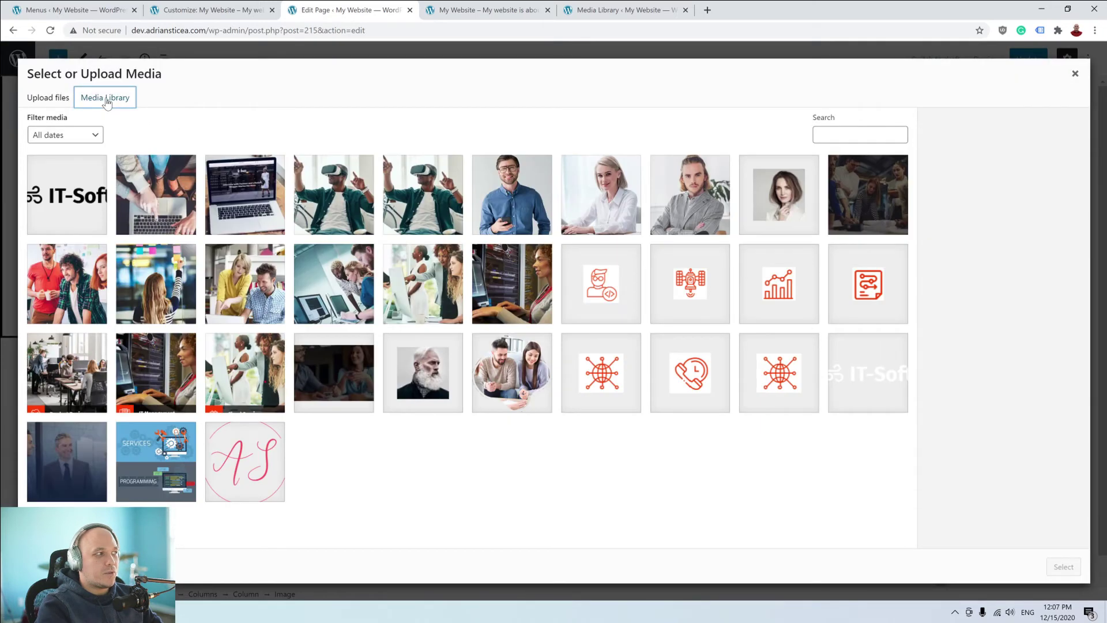
{"action": "left_click", "coordinate": [880, 281]}
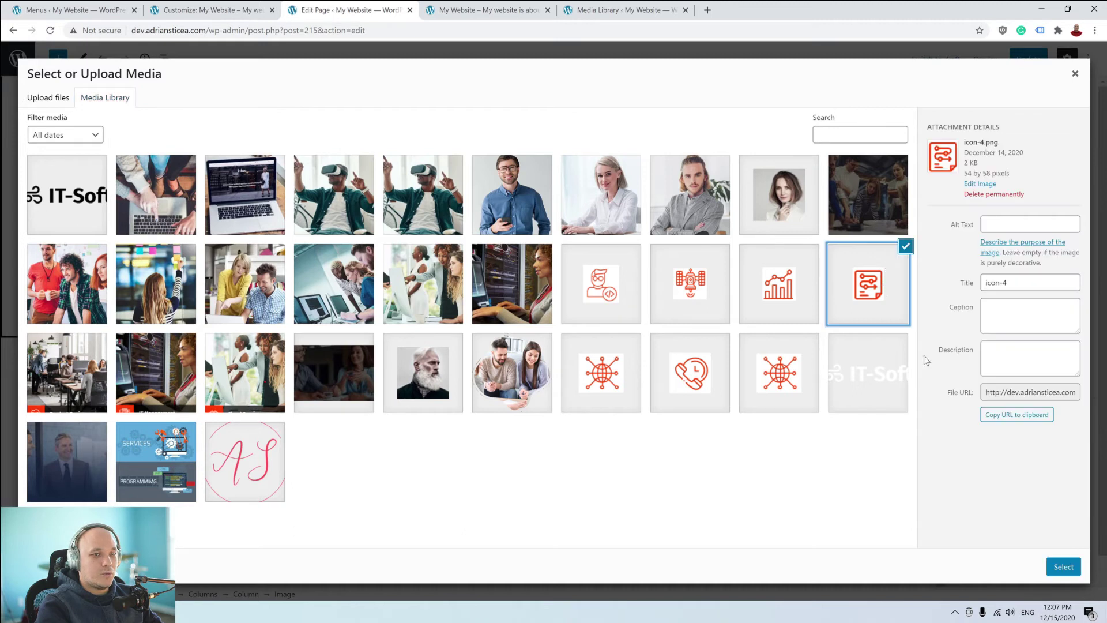
{"action": "left_click", "coordinate": [1063, 564]}
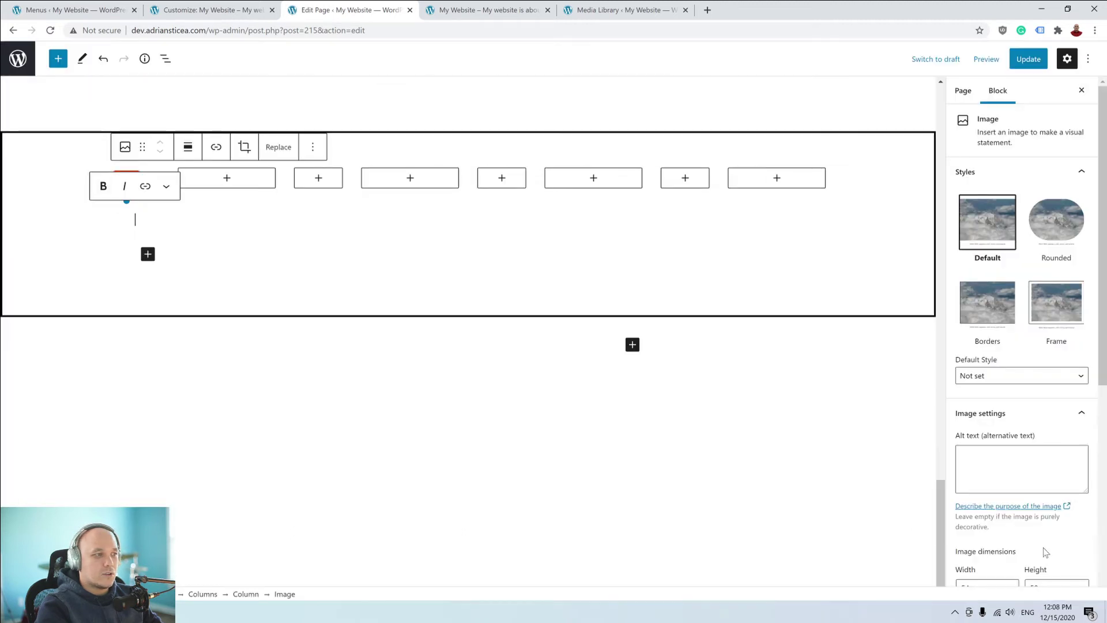
Insert the icon-5.png image from the media library into the narrow column of the second 30 / 70 pair.
{"action": "left_click", "coordinate": [317, 179]}
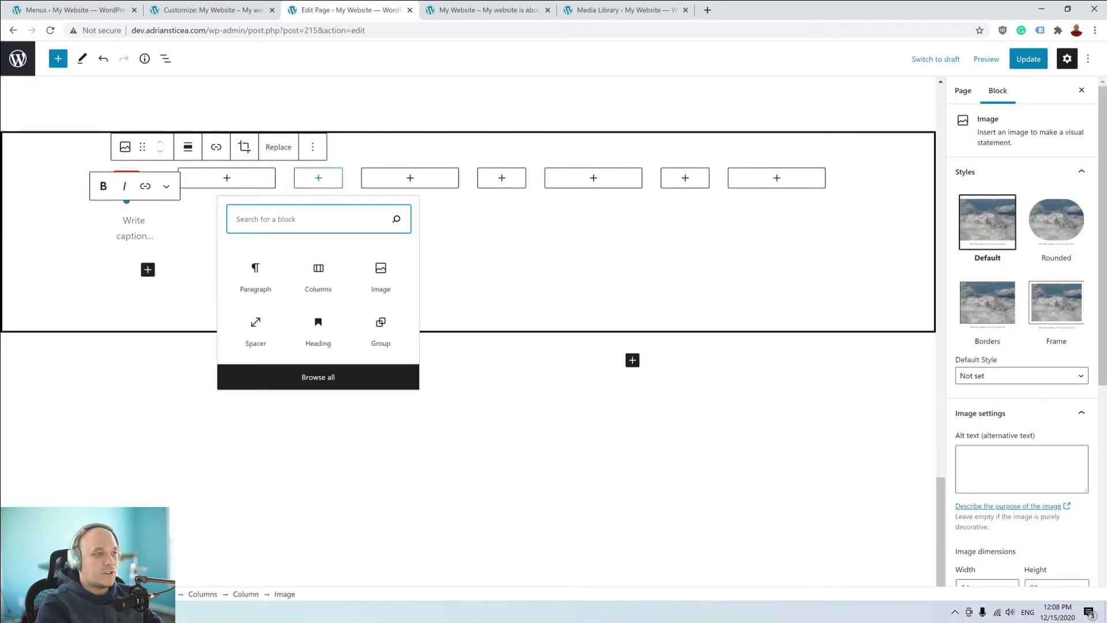
{"action": "left_click", "coordinate": [380, 283]}
{"action": "left_click", "coordinate": [338, 291]}
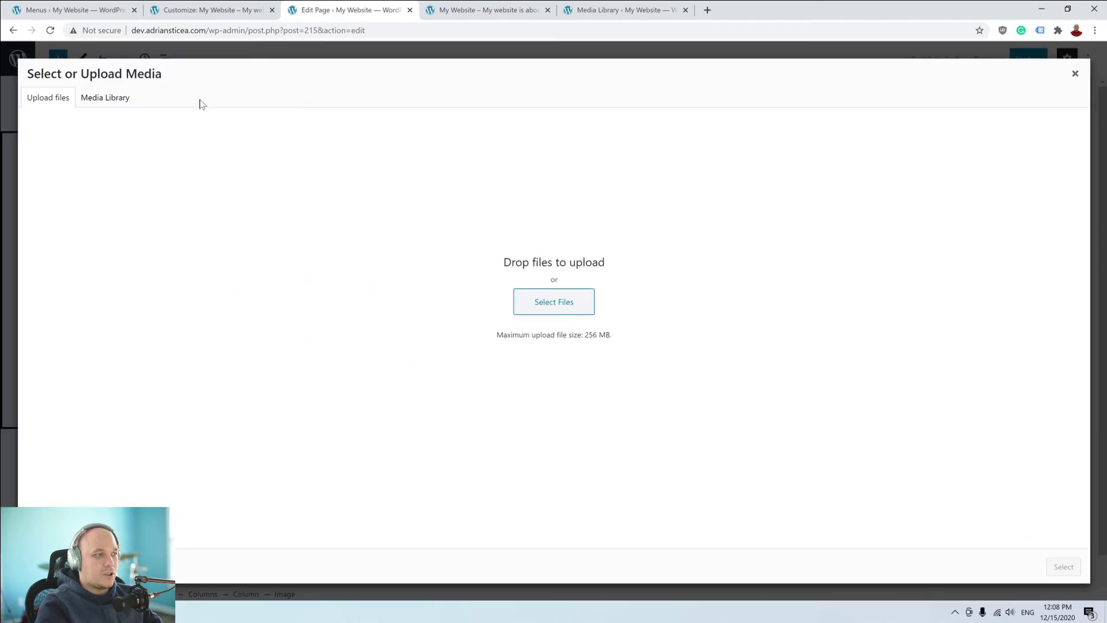
{"action": "left_click", "coordinate": [102, 99]}
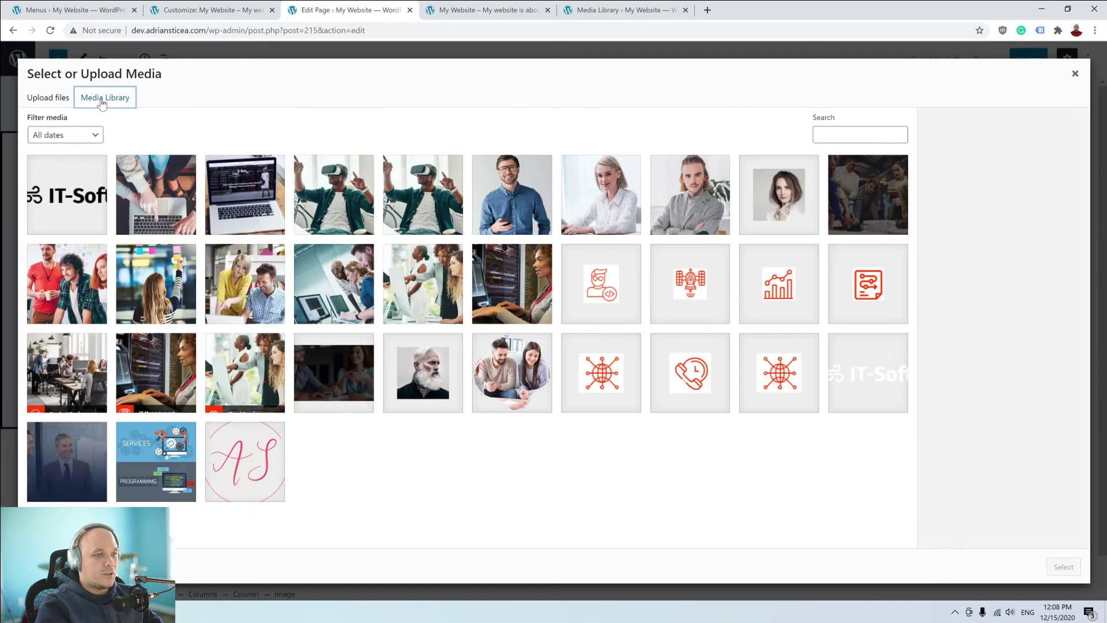
{"action": "left_click", "coordinate": [791, 294]}
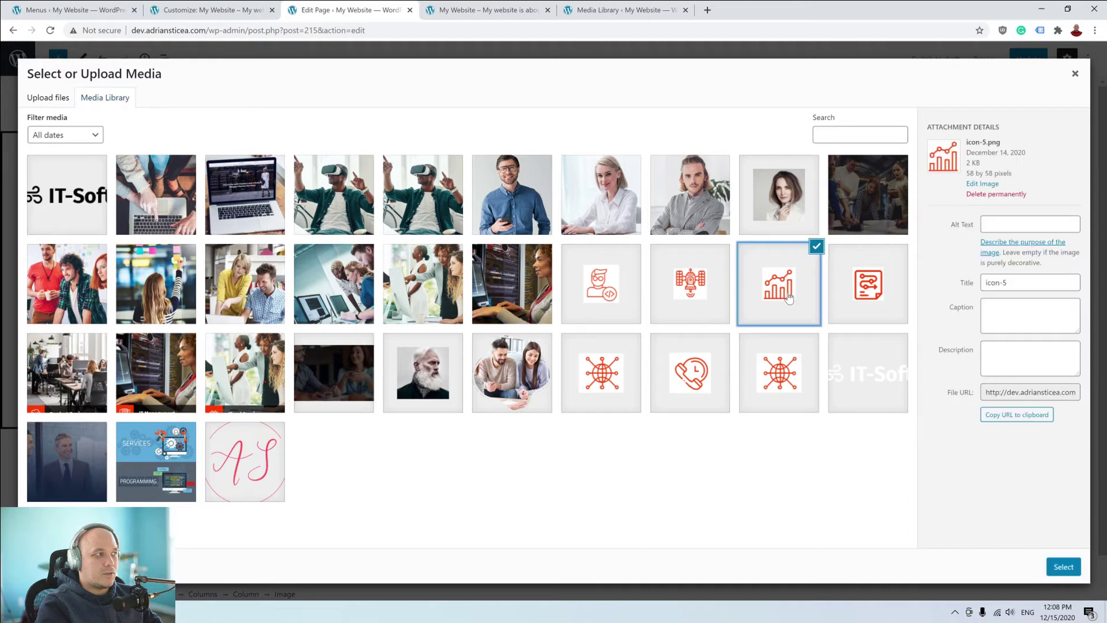
{"action": "left_click", "coordinate": [1063, 567]}
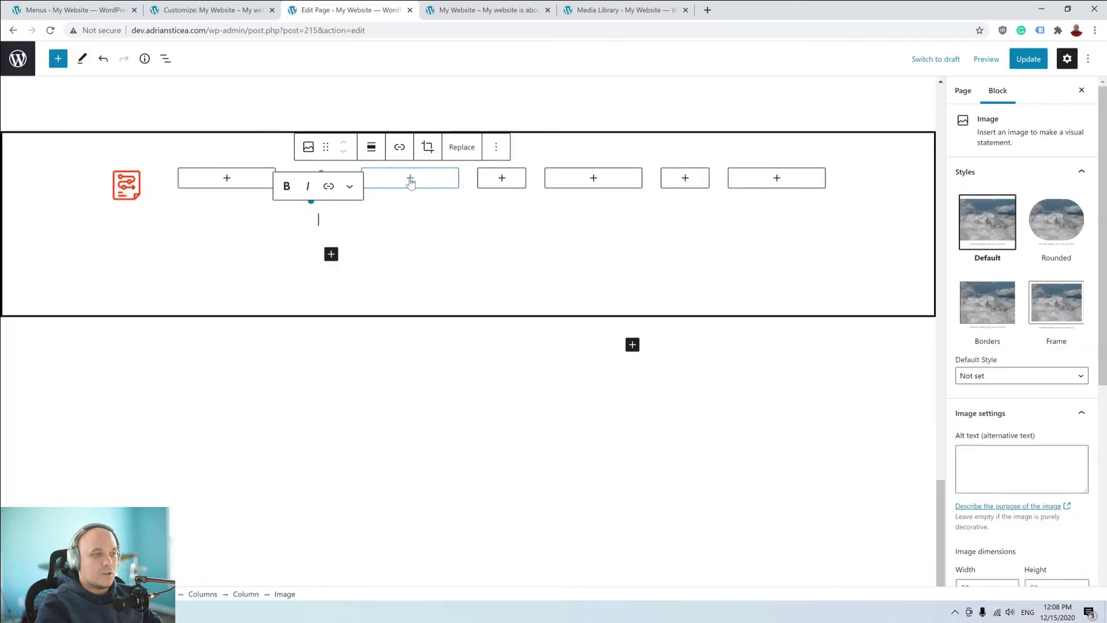
Insert the icon-6.png image from the media library into the narrow column of the third 30 / 70 pair.
{"action": "left_click", "coordinate": [501, 179]}
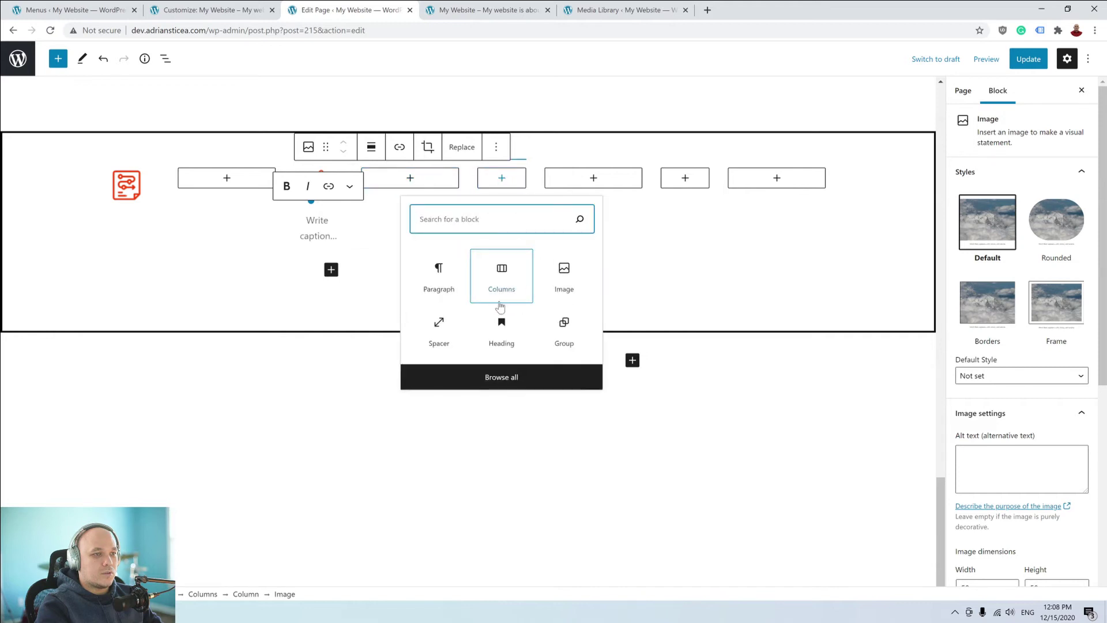
{"action": "left_click", "coordinate": [565, 278]}
{"action": "left_click", "coordinate": [513, 289]}
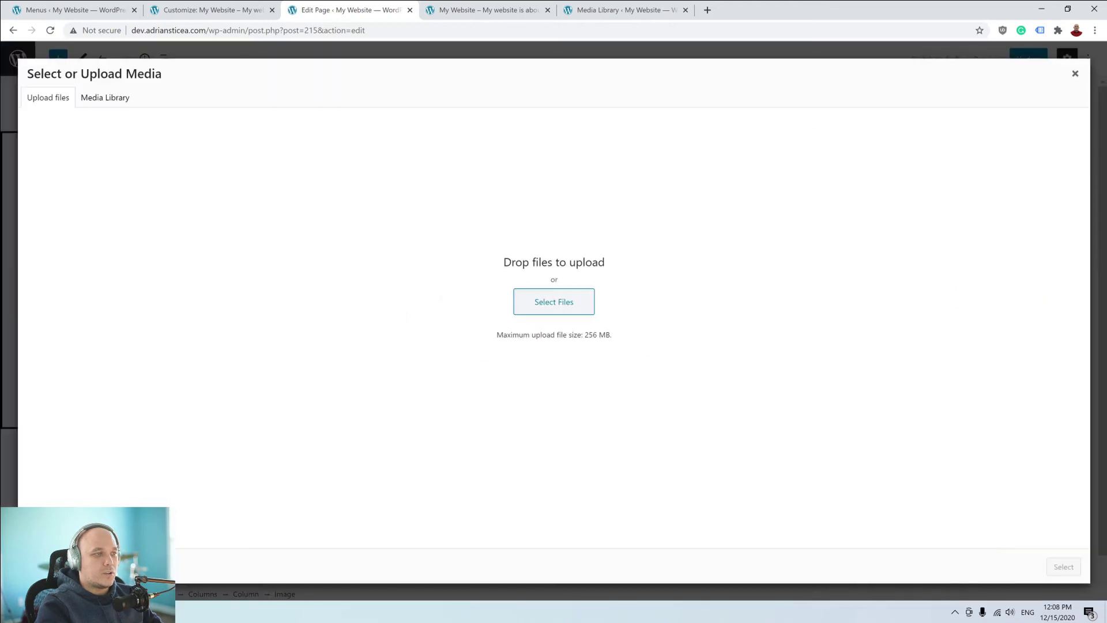
{"action": "left_click", "coordinate": [105, 97]}
{"action": "left_click", "coordinate": [713, 290]}
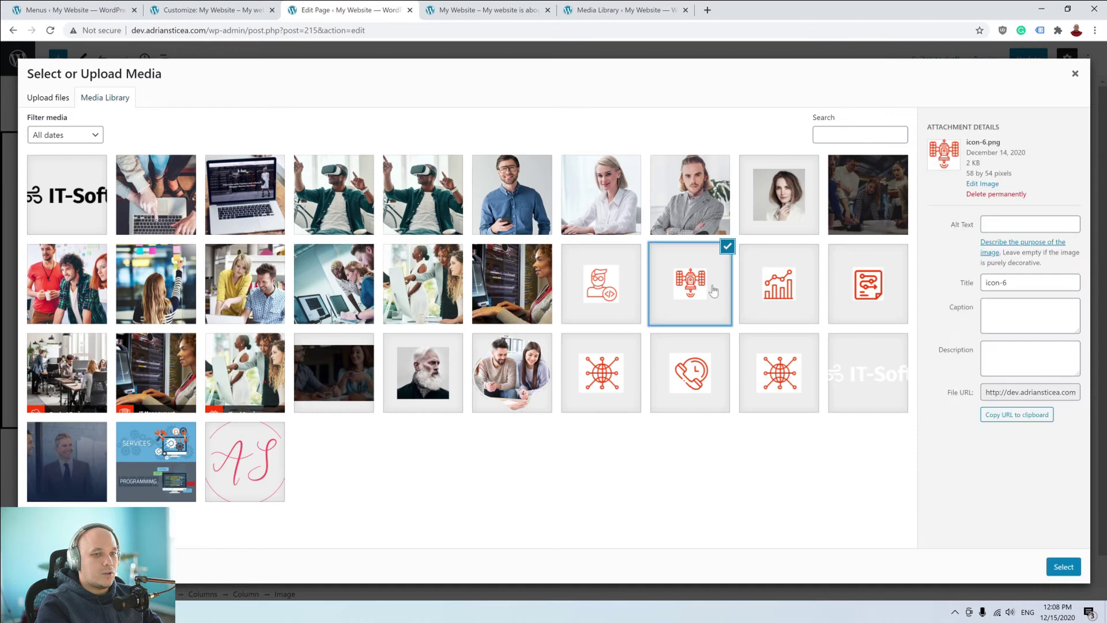
{"action": "left_click", "coordinate": [1063, 567]}
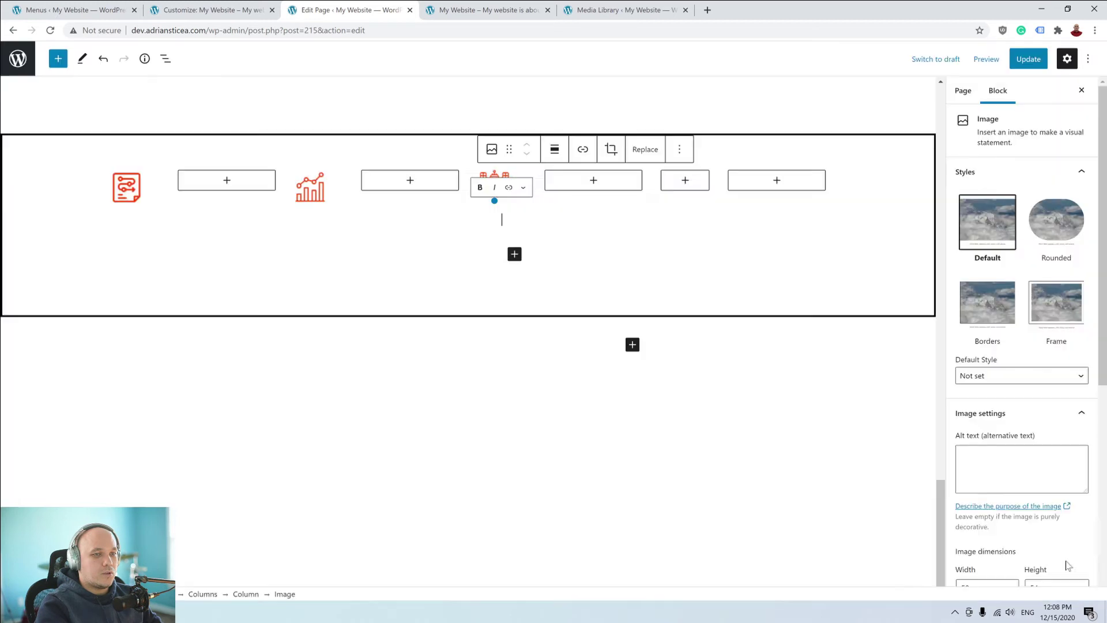
Insert the red developer icon with the code symbol from the media library into the narrow column of the fourth 30 / 70 pair.
{"action": "left_click", "coordinate": [688, 183]}
{"action": "left_click", "coordinate": [746, 279]}
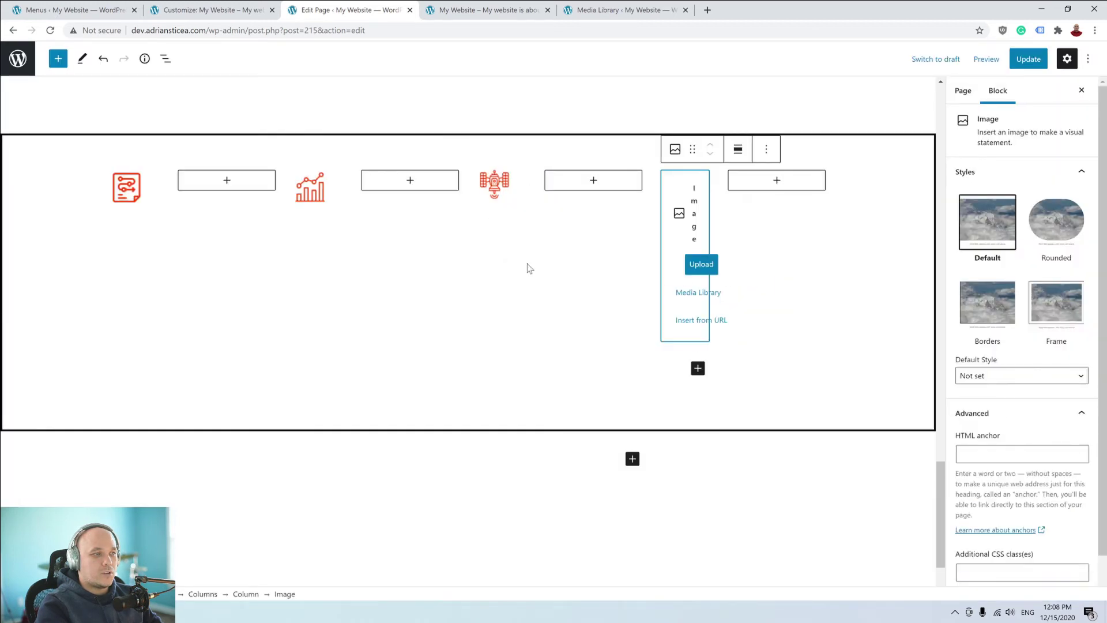
{"action": "left_click", "coordinate": [703, 293]}
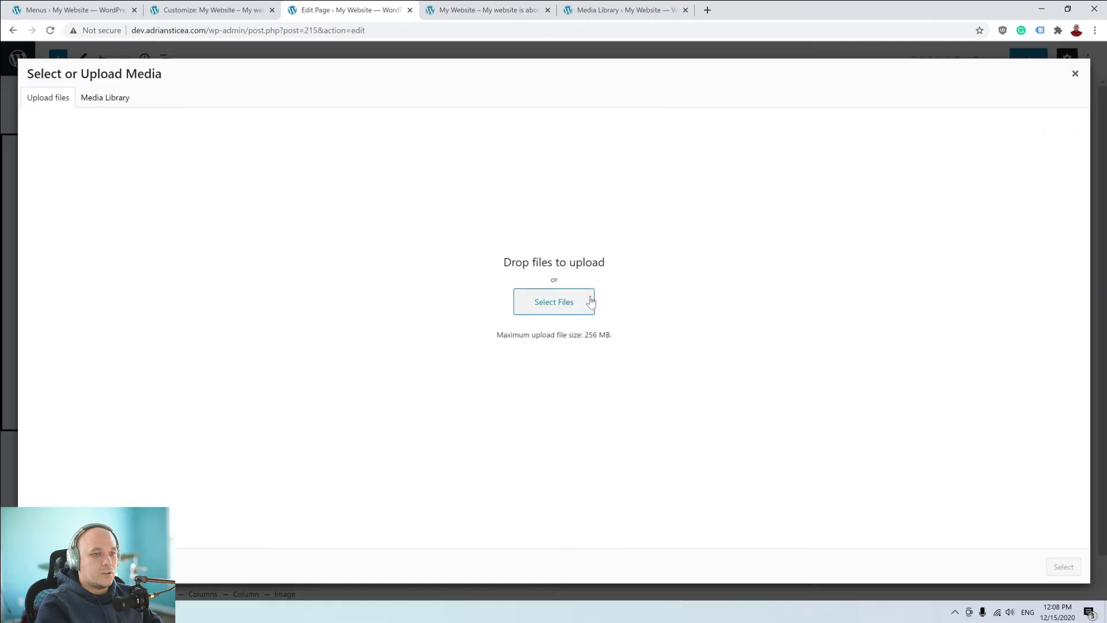
{"action": "left_click", "coordinate": [117, 104]}
{"action": "left_click", "coordinate": [630, 297]}
{"action": "left_click", "coordinate": [1063, 567]}
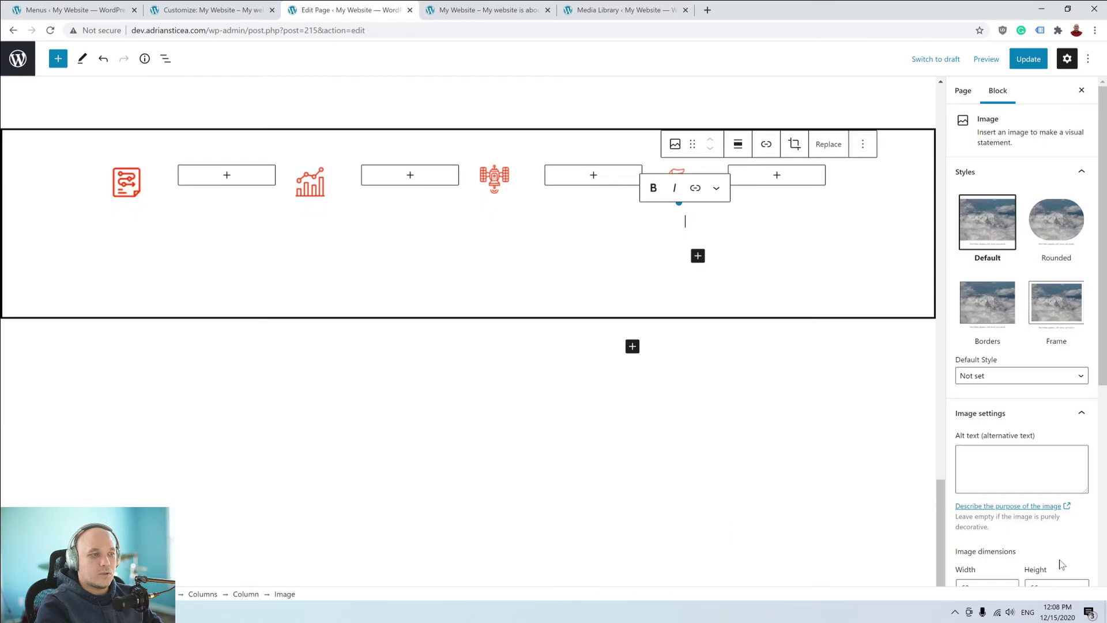
{"action": "left_click", "coordinate": [287, 242]}
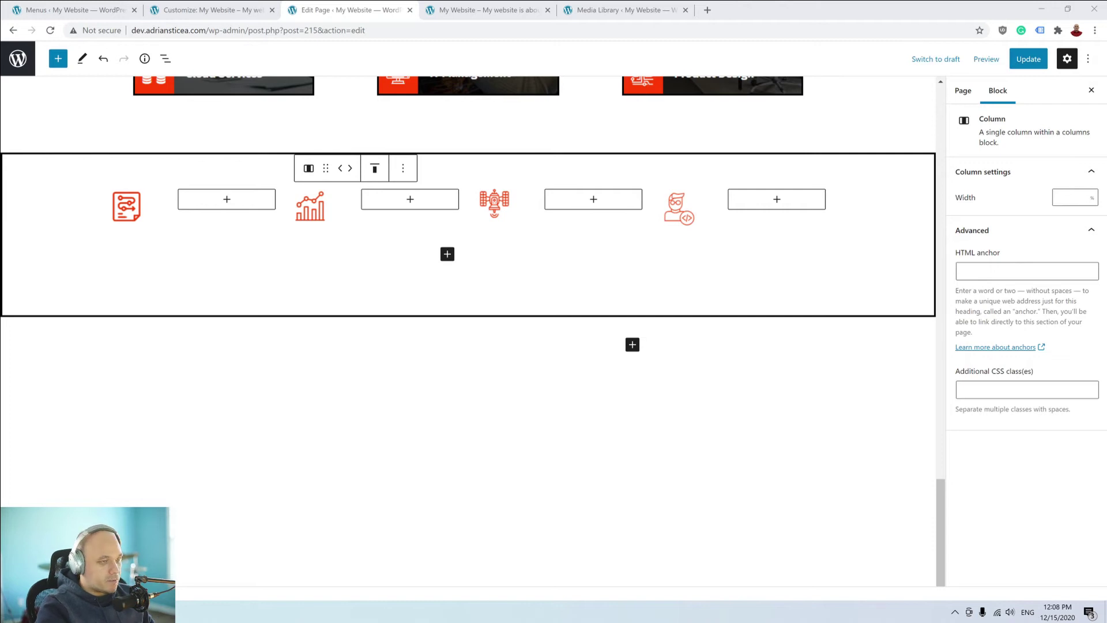
Add the text "1260+" with "Completed Project" as a paragraph below it in the wide column beside the first icon.
{"action": "left_click", "coordinate": [226, 199]}
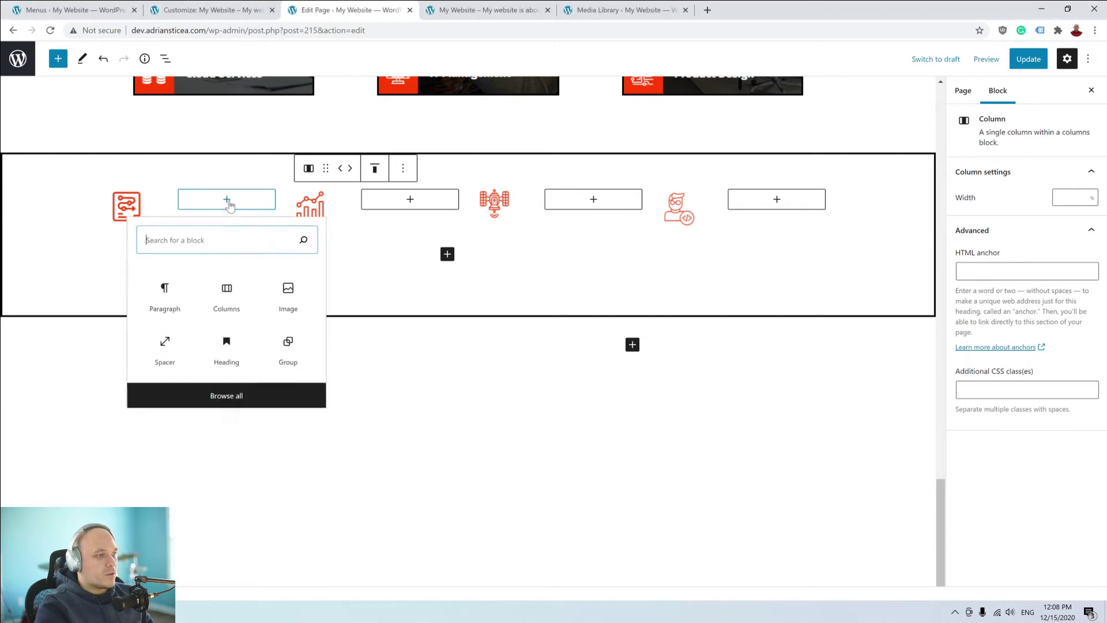
{"action": "left_click", "coordinate": [155, 291]}
{"action": "type", "text": "Completed Project"}
{"action": "left_click", "coordinate": [268, 298]}
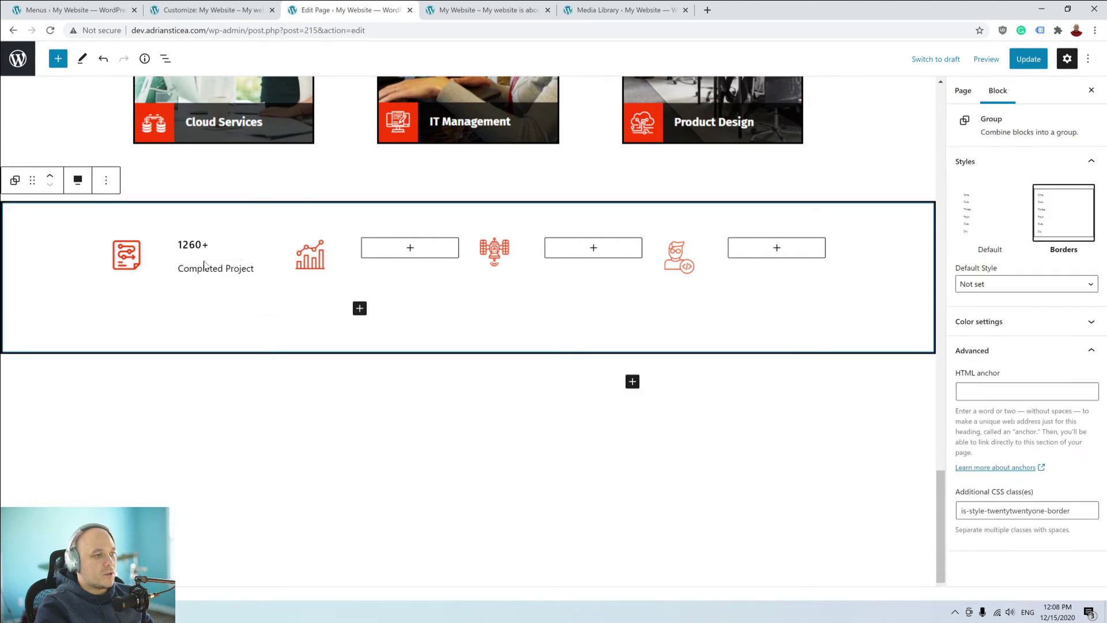
Align all four icon images in the bordered group to the right of their columns.
{"action": "left_click", "coordinate": [119, 260]}
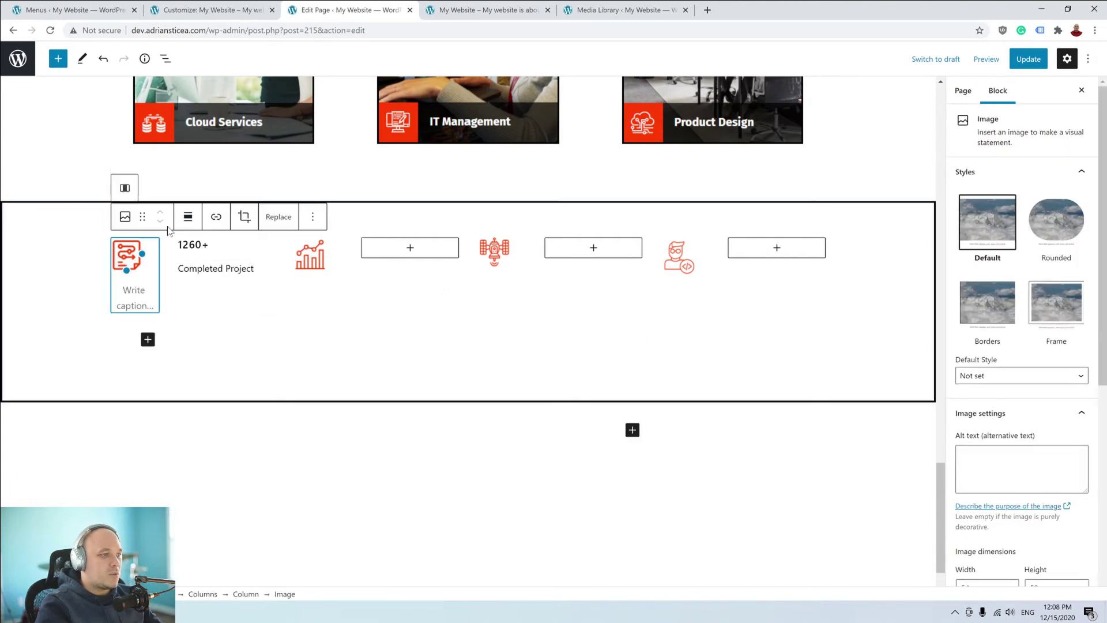
{"action": "left_click", "coordinate": [189, 219]}
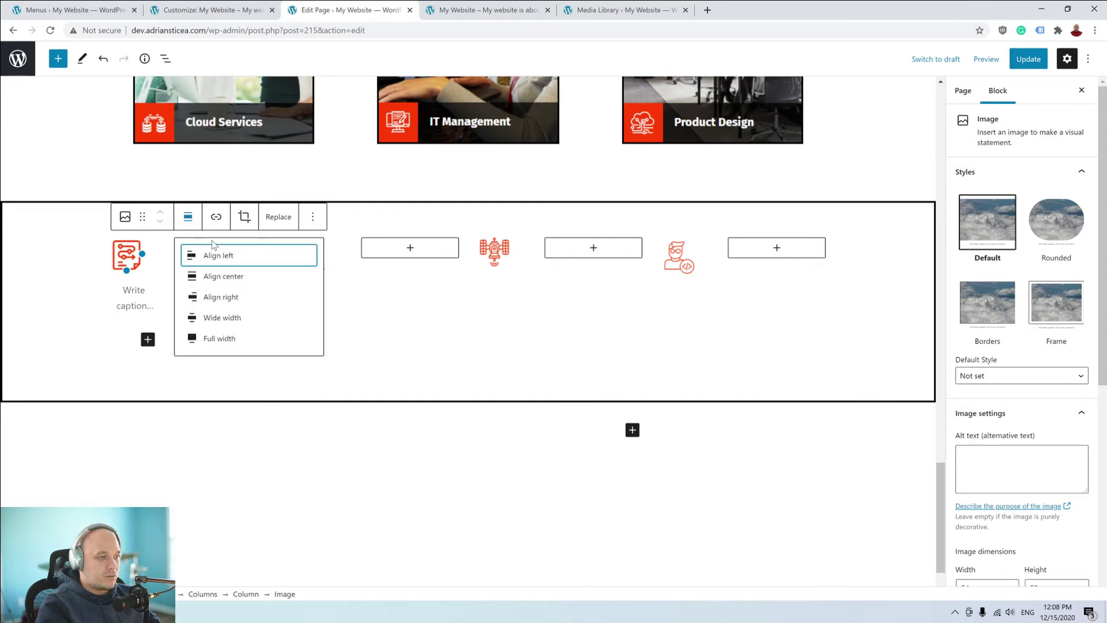
{"action": "left_click", "coordinate": [242, 304]}
{"action": "left_click", "coordinate": [241, 304]}
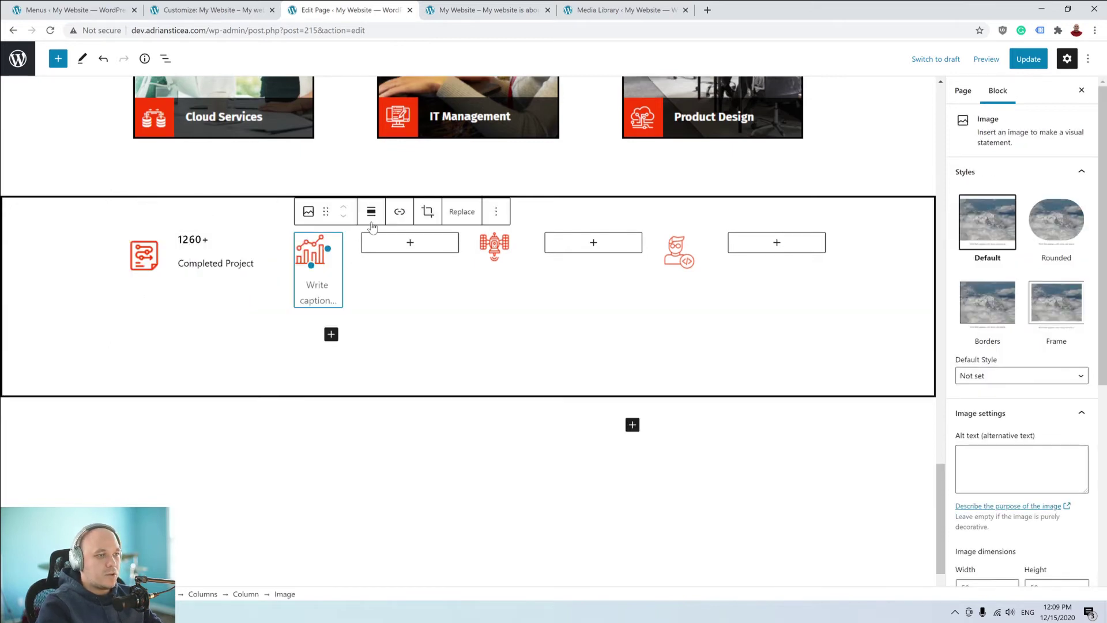
{"action": "left_click", "coordinate": [379, 216]}
{"action": "left_click", "coordinate": [414, 293]}
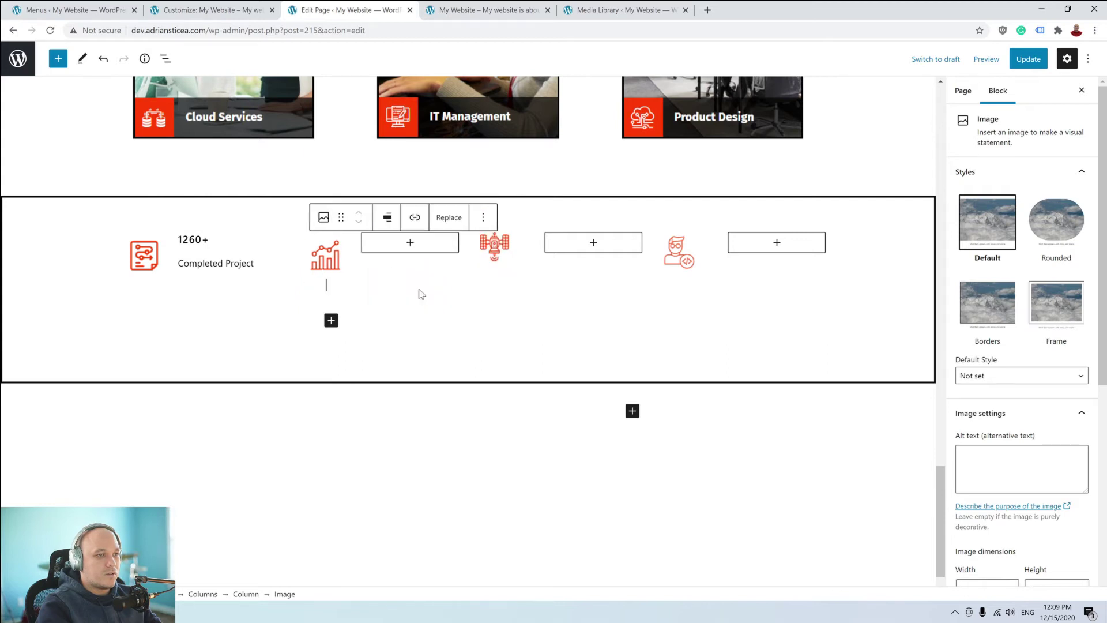
{"action": "left_click", "coordinate": [495, 245]}
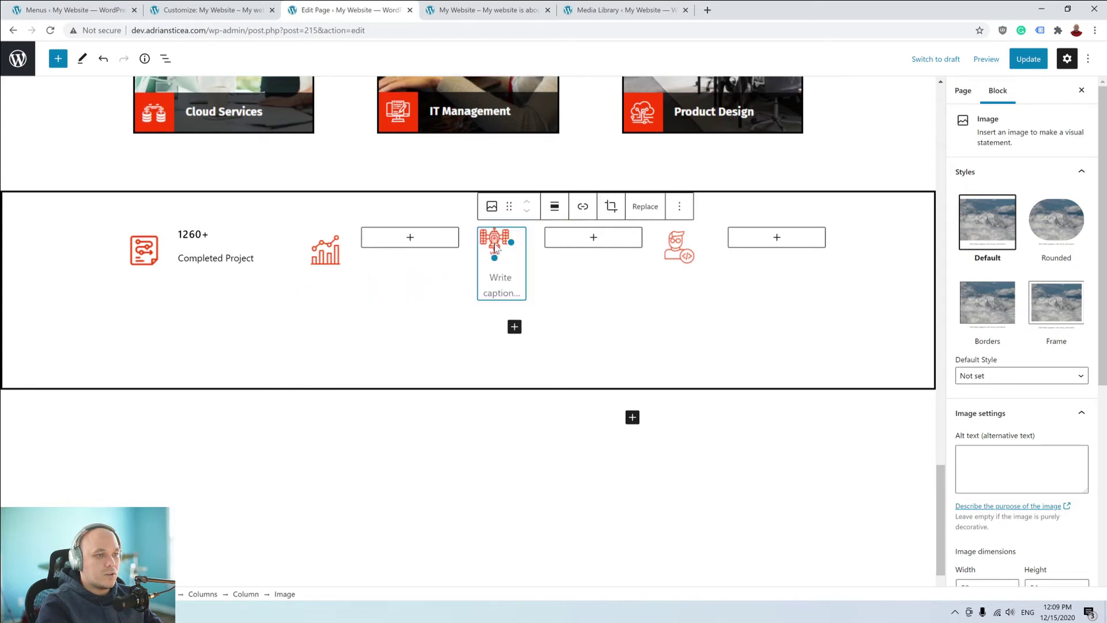
{"action": "left_click", "coordinate": [558, 211]}
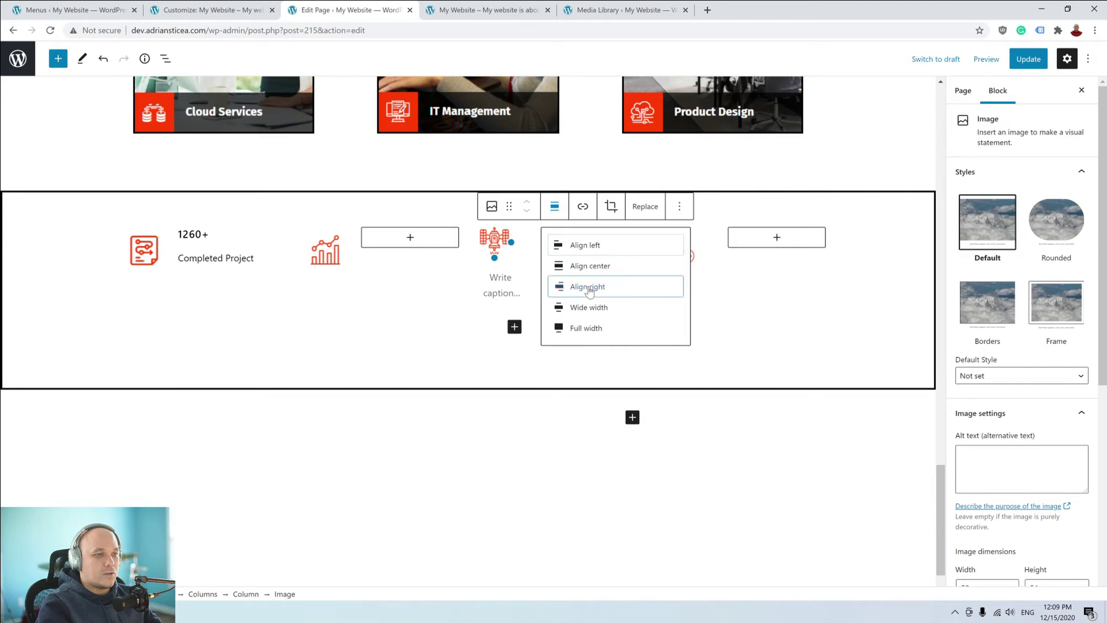
{"action": "left_click", "coordinate": [589, 286]}
{"action": "left_click", "coordinate": [666, 258]}
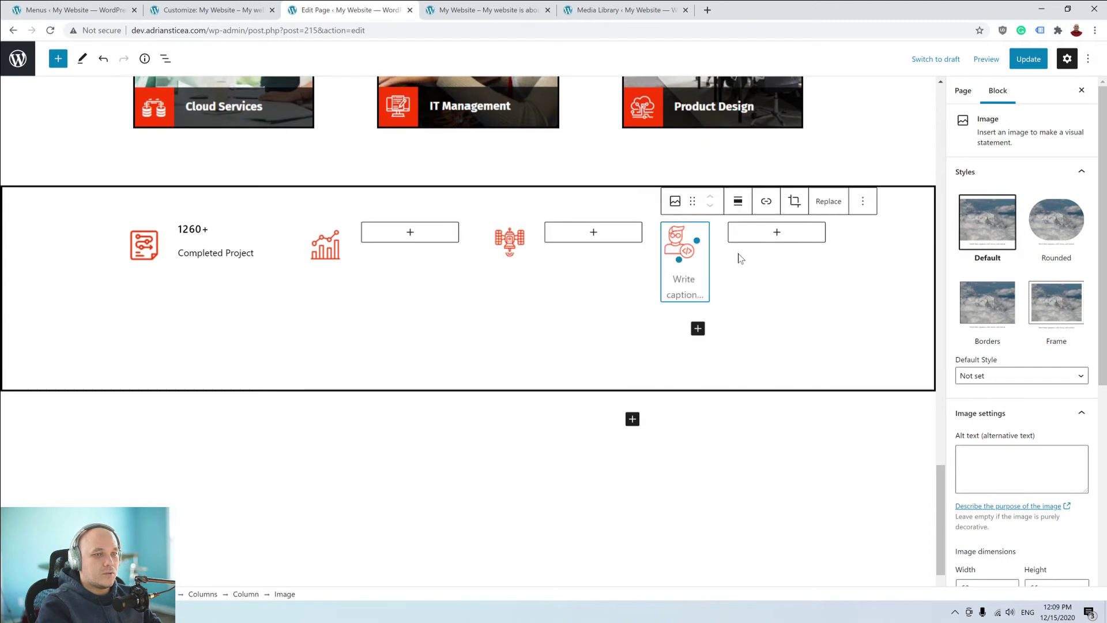
{"action": "left_click", "coordinate": [740, 201]}
{"action": "left_click", "coordinate": [780, 279]}
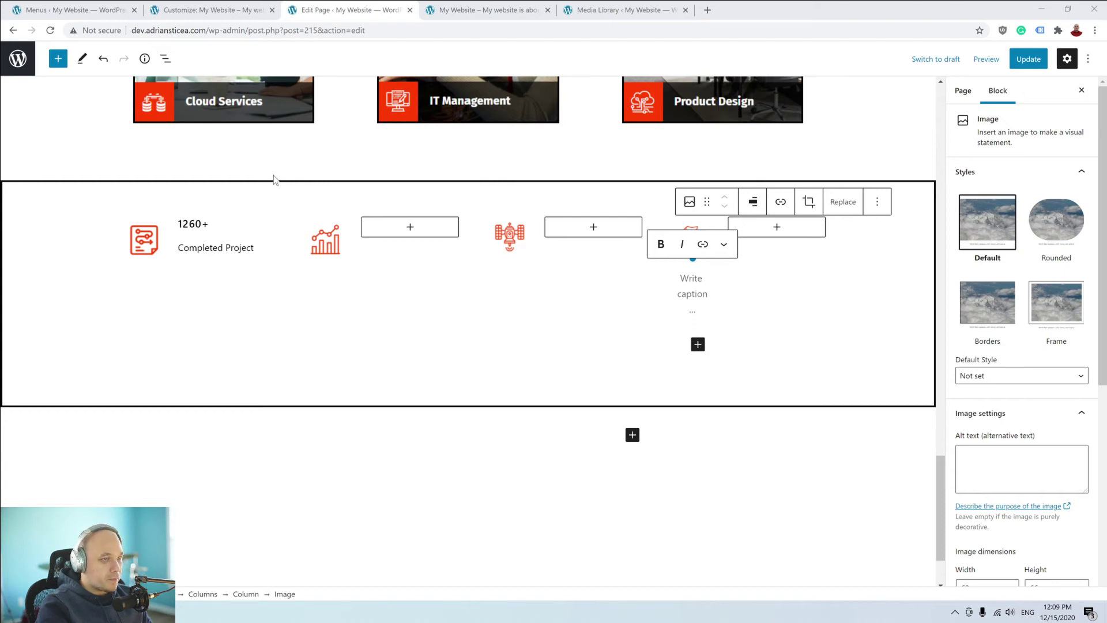
Add the text "1390+" with "Running Project" below it in the wide column beside the chart icon.
{"action": "left_click", "coordinate": [419, 232]}
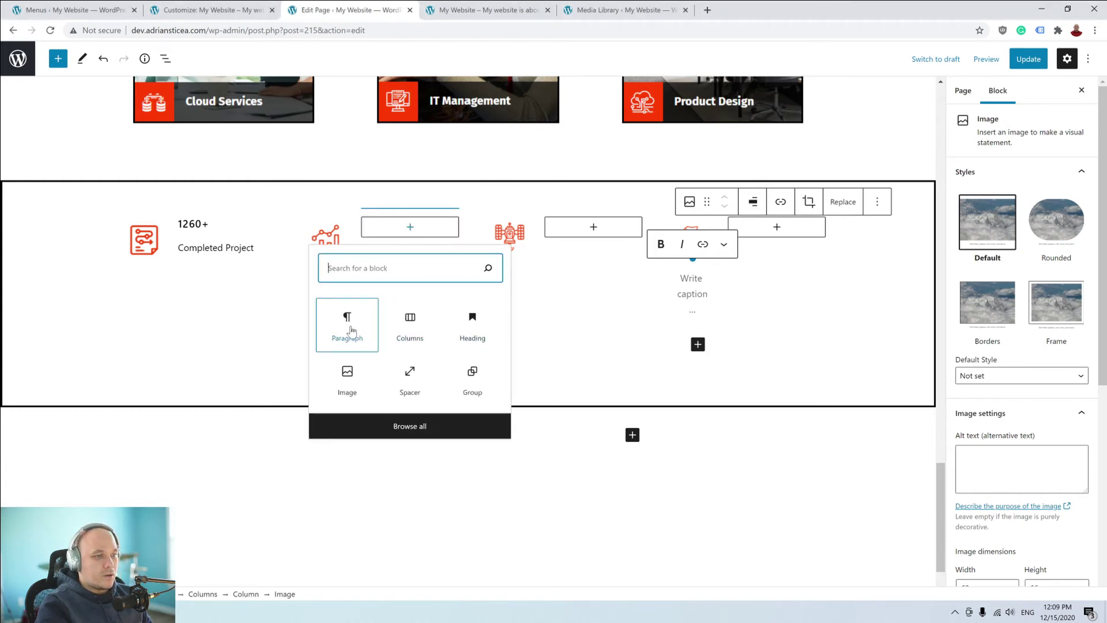
{"action": "left_click", "coordinate": [349, 326]}
{"action": "type", "text": "Running Project"}
{"action": "left_click", "coordinate": [460, 298]}
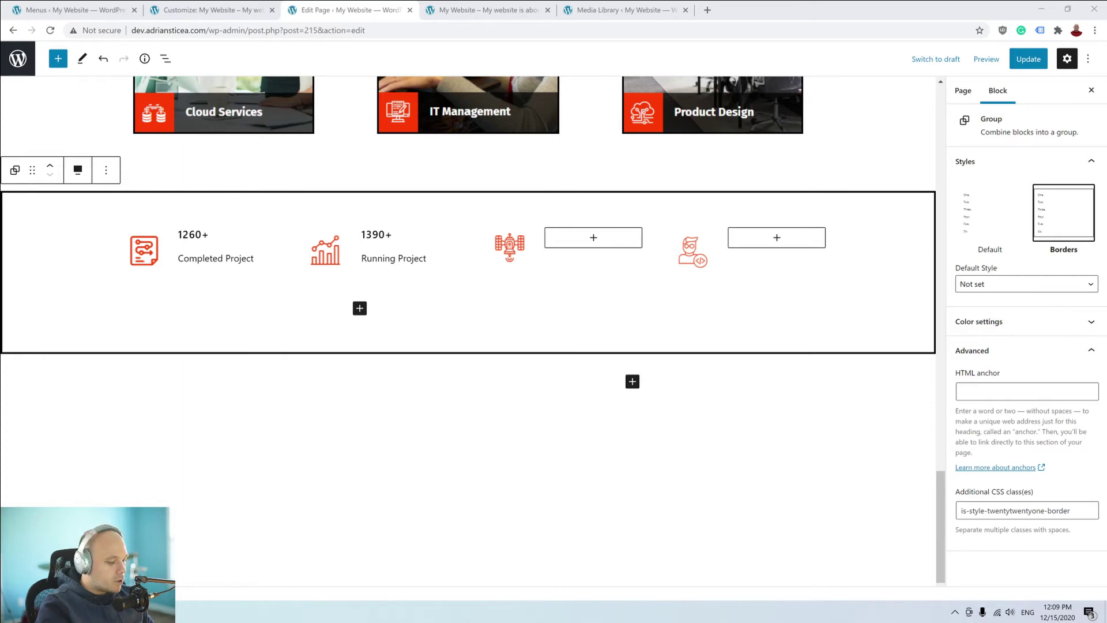
Add the text "460+" with an extra small "Award Wining" paragraph below it in the wide column beside the satellite icon.
{"action": "left_click", "coordinate": [605, 241]}
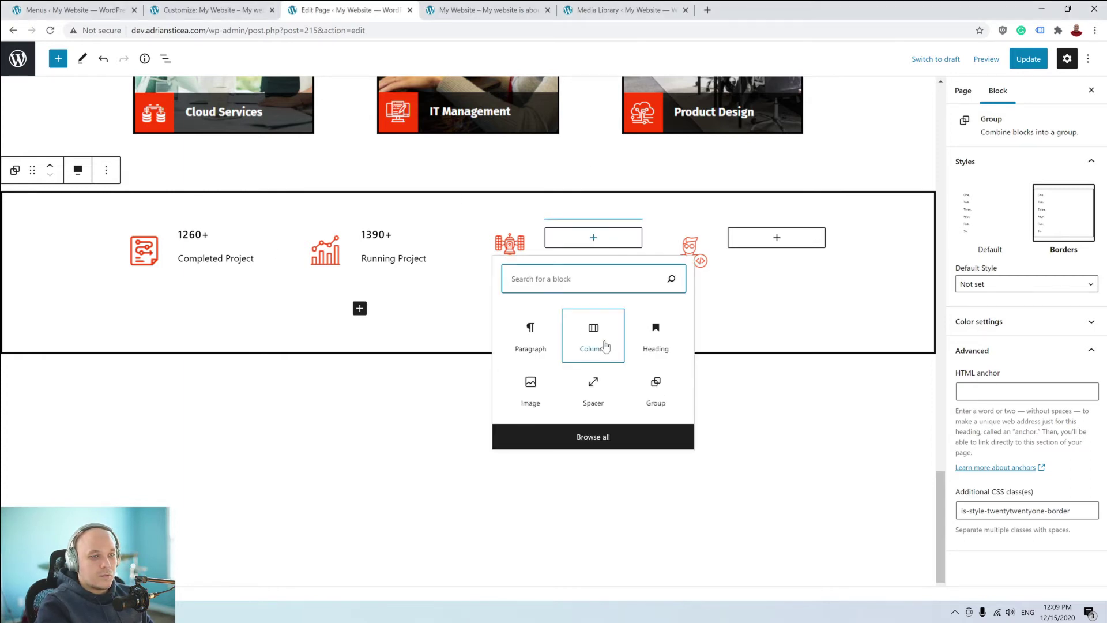
{"action": "left_click", "coordinate": [541, 343]}
{"action": "type", "text": "Award Wining"}
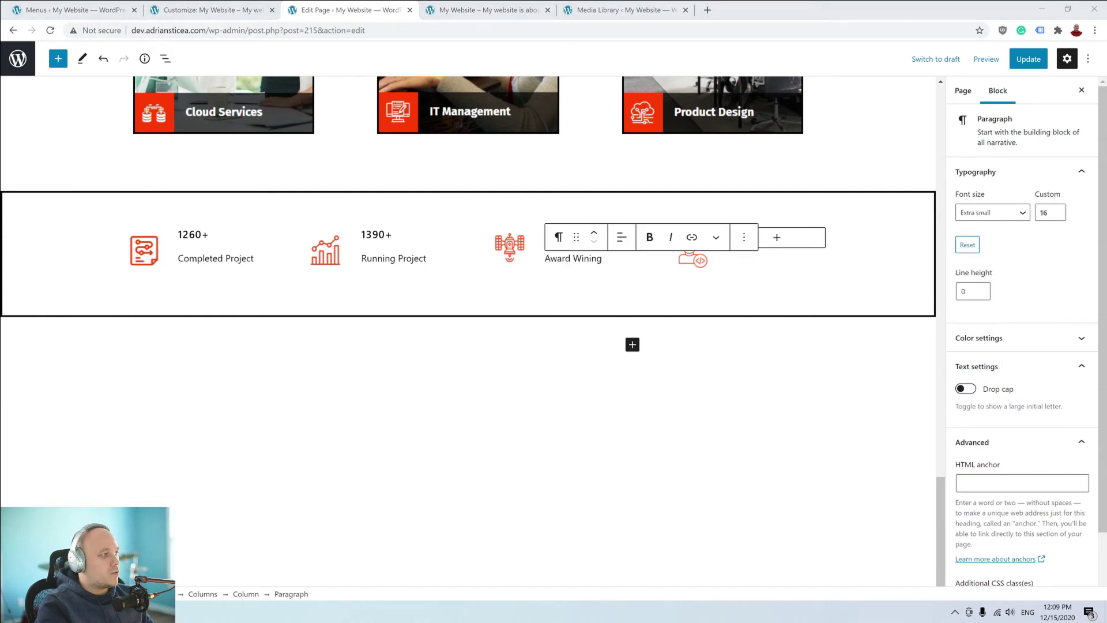
Add the text "5000+" with an extra small "Satisfied Customers" paragraph below it in the wide column beside the developer icon.
{"action": "left_click", "coordinate": [776, 237]}
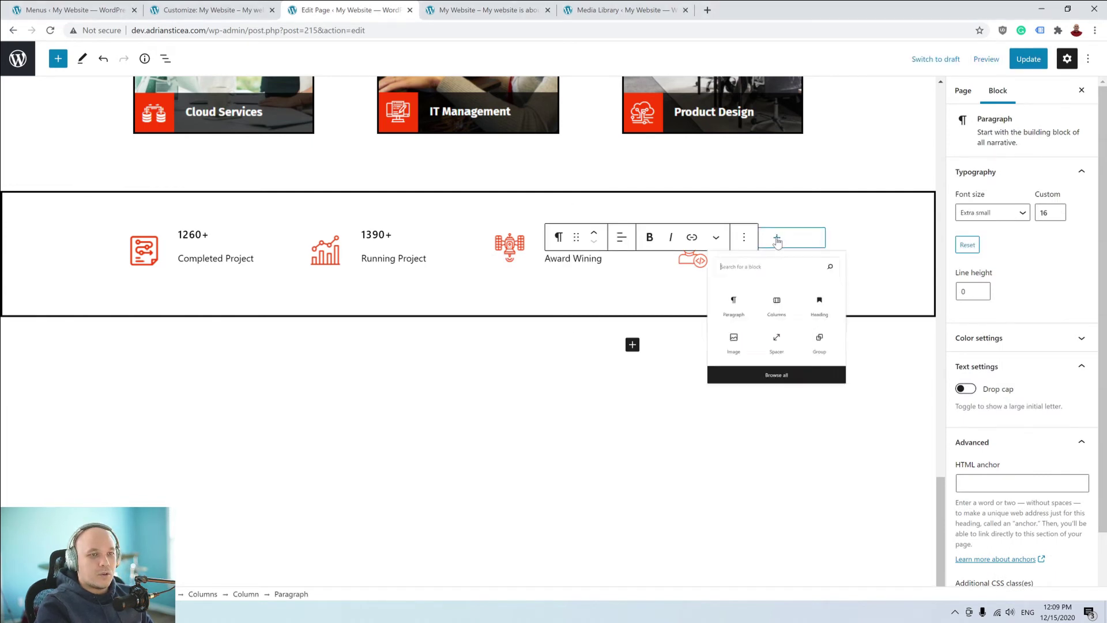
{"action": "left_click", "coordinate": [733, 347]}
{"action": "type", "text": "Satisfied Customers"}
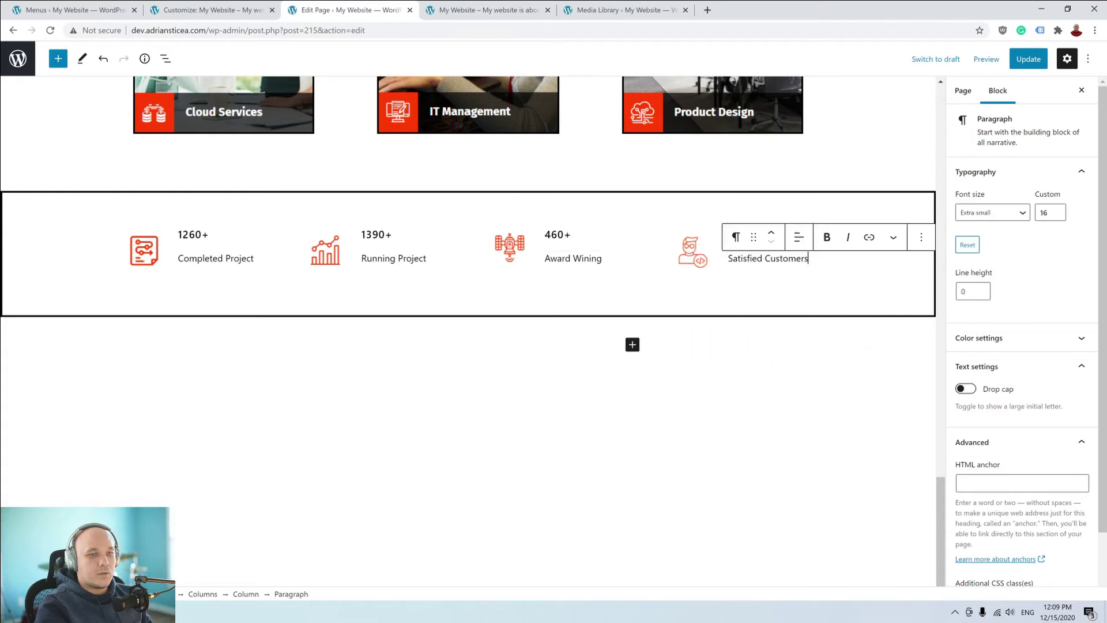
{"action": "left_click", "coordinate": [697, 340]}
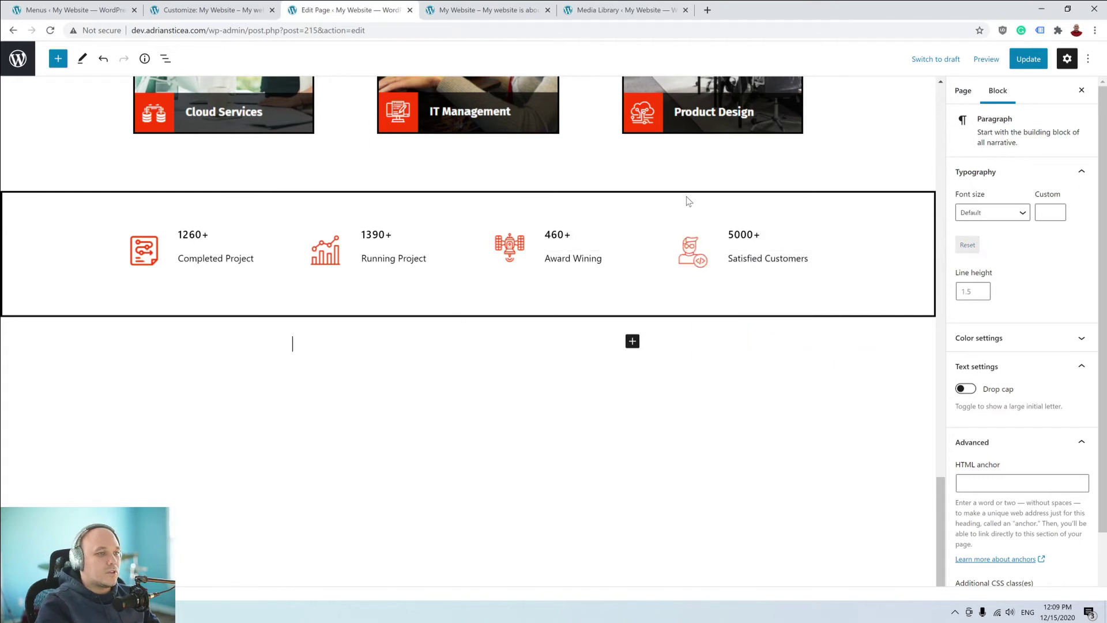
Preview the page in a new tab and check the services section and the bordered statistics section below it.
{"action": "left_click", "coordinate": [987, 60]}
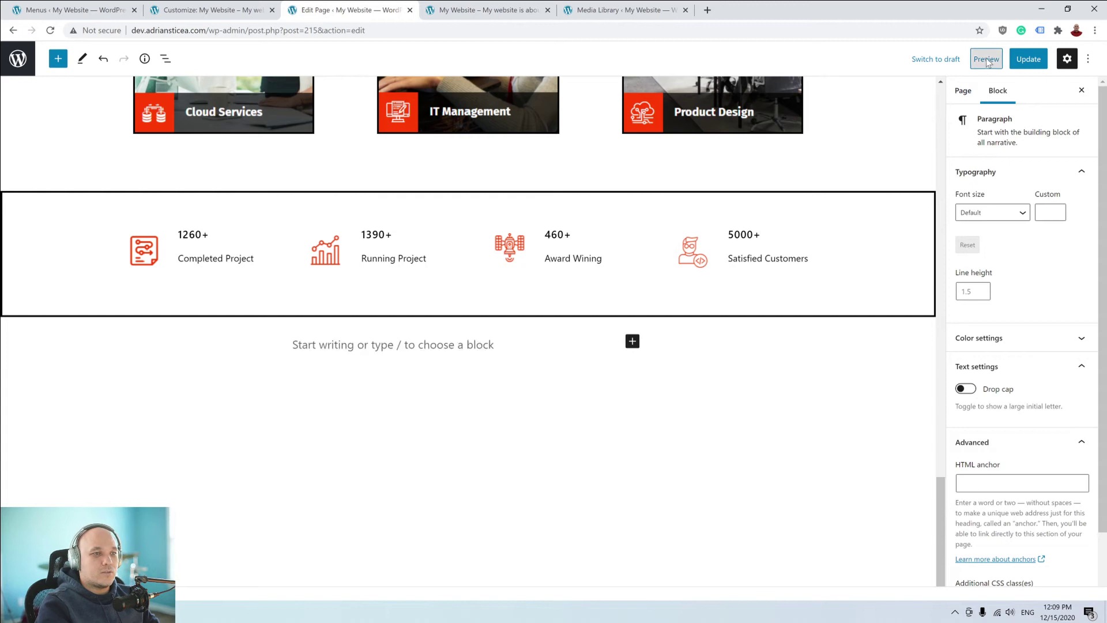
{"action": "left_click", "coordinate": [885, 169]}
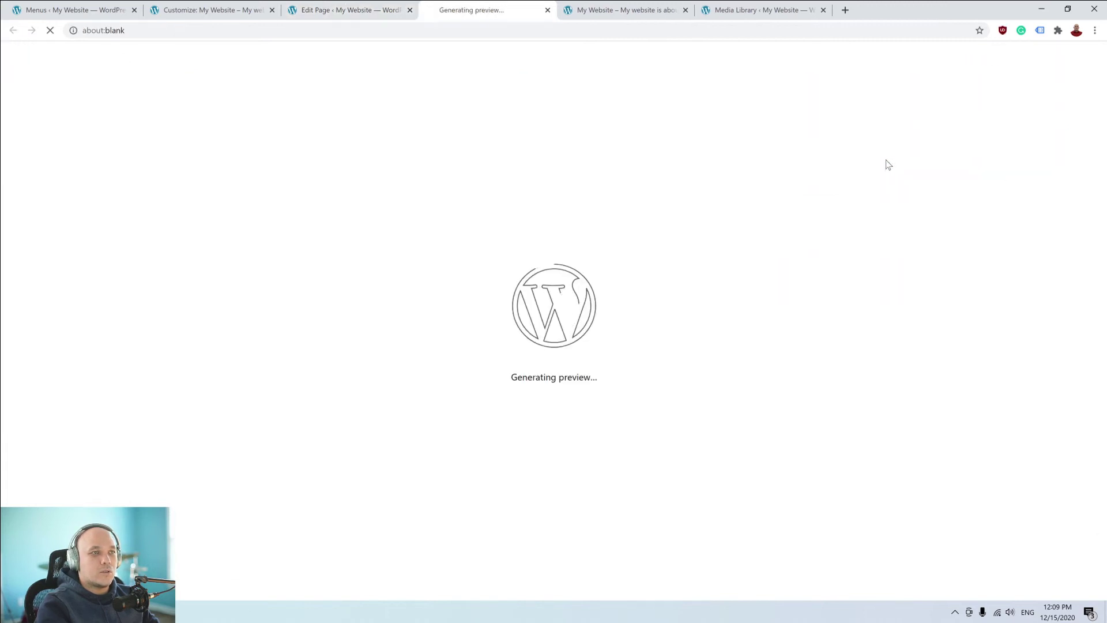
{"action": "scroll", "coordinate": [574, 324], "scroll_direction": "down", "scroll_amount": 15}
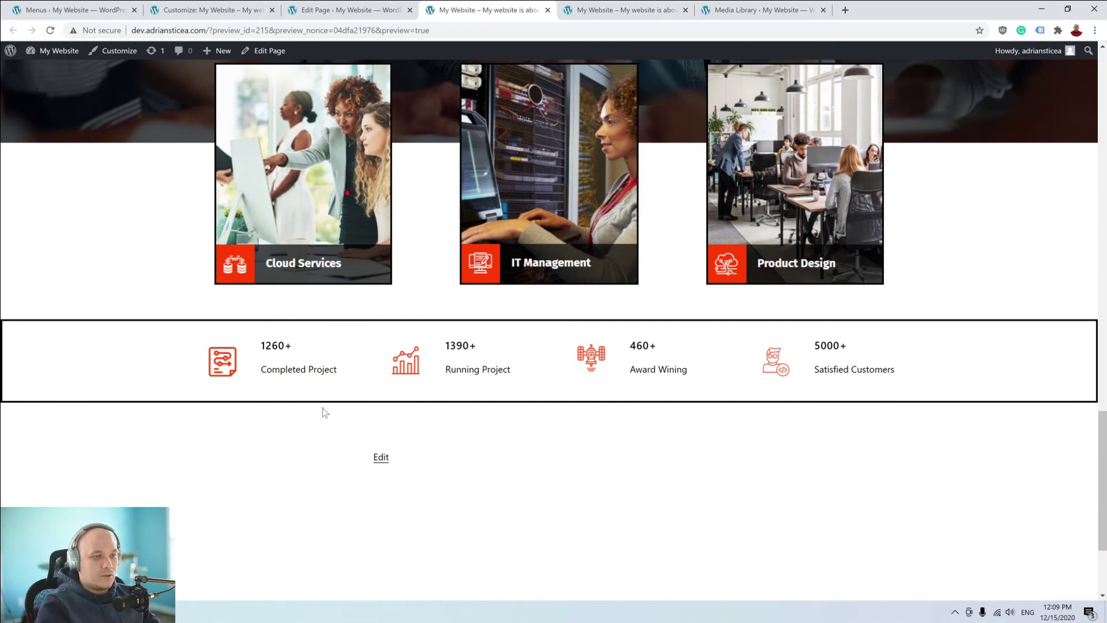
{"action": "scroll", "coordinate": [613, 185], "scroll_direction": "up", "scroll_amount": 4}
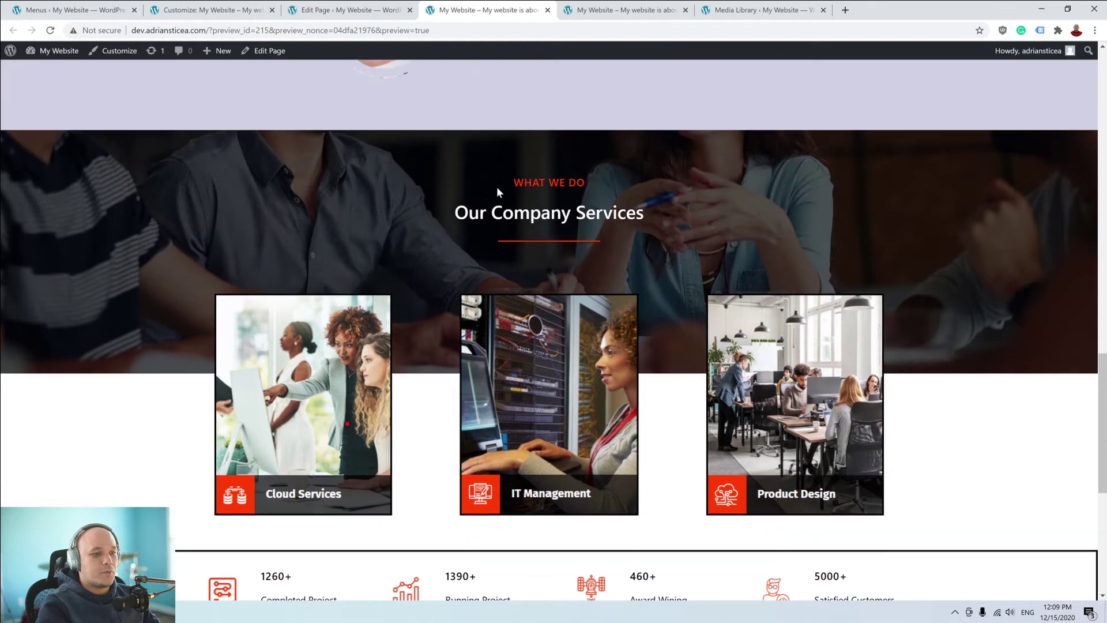
{"action": "scroll", "coordinate": [494, 188], "scroll_direction": "down", "scroll_amount": 5}
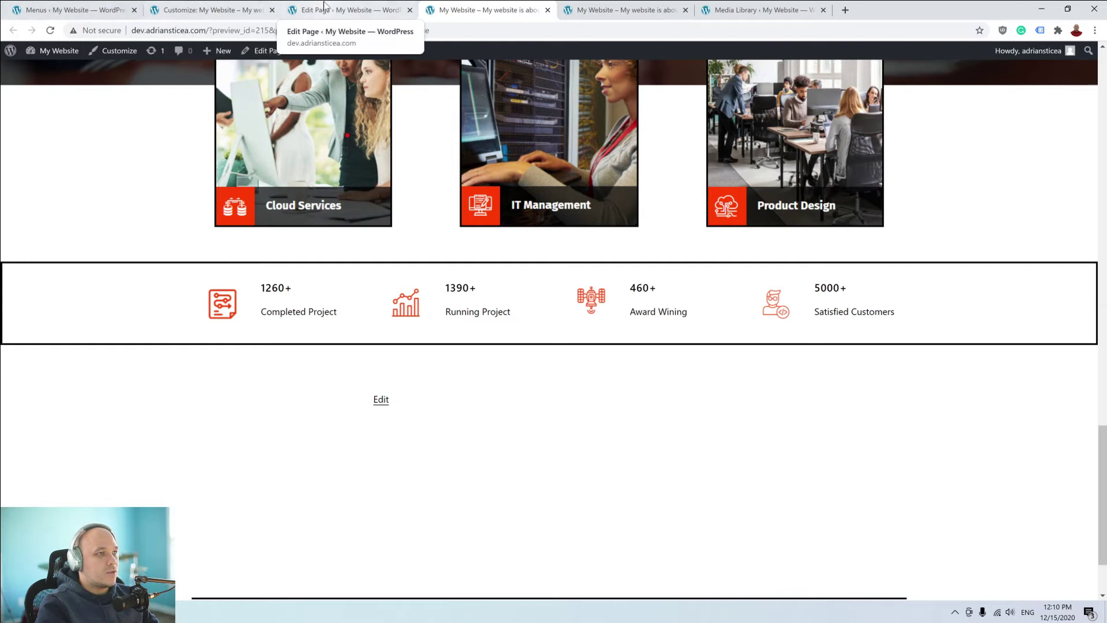
Return to the page editor and add a full-width group below the bordered statistics section.
{"action": "left_click", "coordinate": [337, 10]}
{"action": "left_click", "coordinate": [632, 343]}
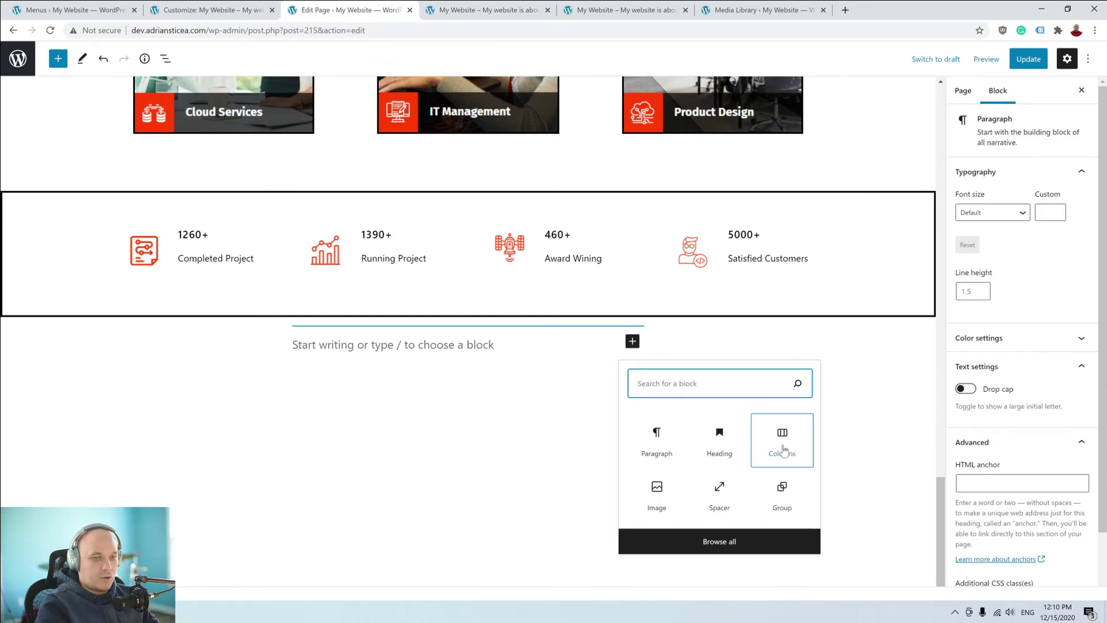
{"action": "left_click", "coordinate": [782, 493]}
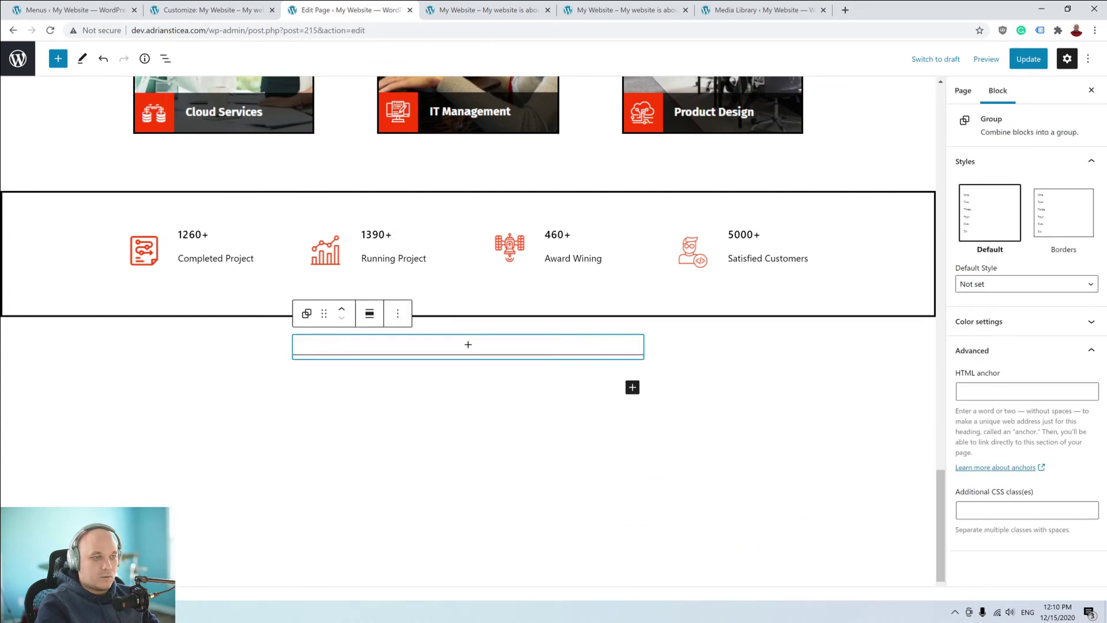
{"action": "left_click", "coordinate": [370, 314]}
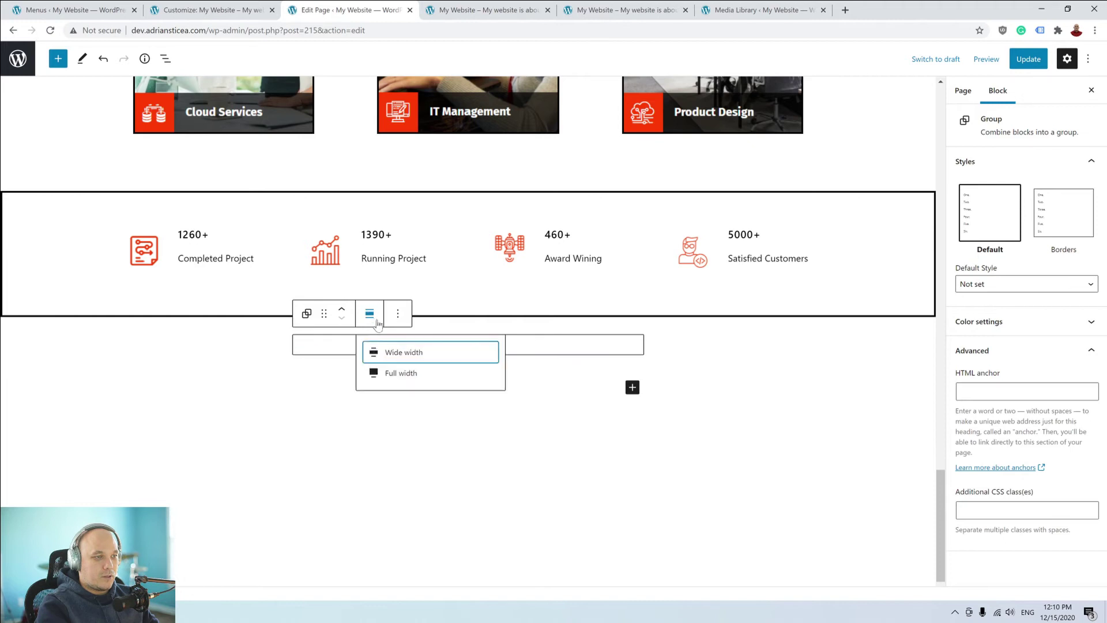
{"action": "left_click", "coordinate": [417, 374]}
Insert a heading reading "LATEST WORK" inside the new full-width group.
{"action": "left_click", "coordinate": [178, 345]}
{"action": "left_click", "coordinate": [178, 470]}
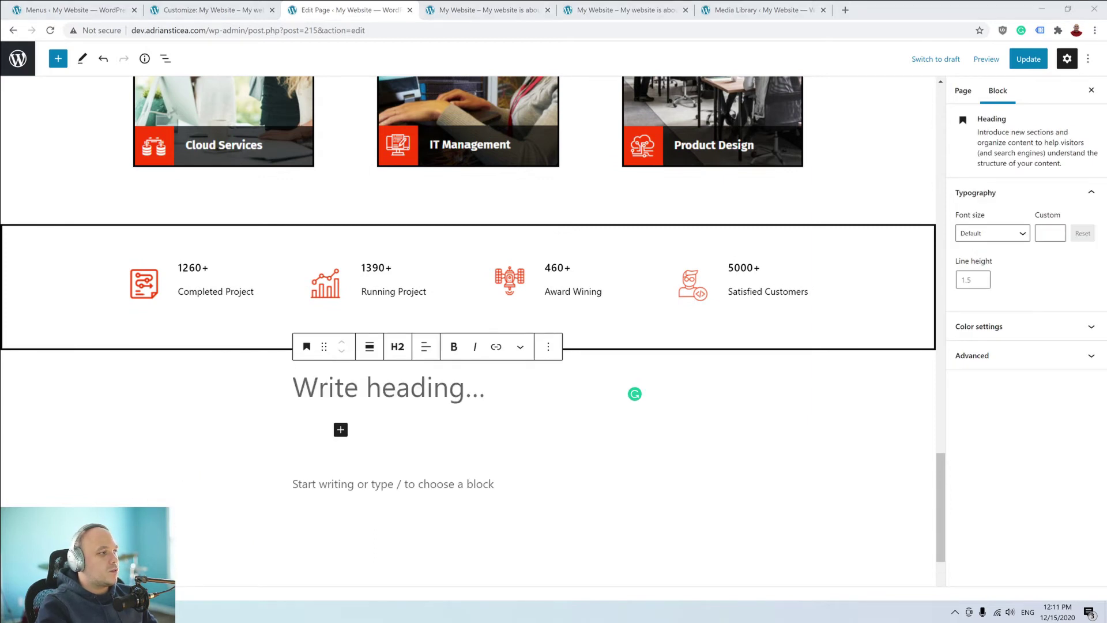
{"action": "type", "text": "LATEST WORK"}
Center the "LATEST WORK" heading and set its level to H5.
{"action": "key", "text": "shift+Left"}
{"action": "key", "text": "shift+Left"}
{"action": "key", "text": "shift+Left"}
{"action": "key", "text": "shift+Left"}
{"action": "key", "text": "shift+Left"}
{"action": "key", "text": "shift+Left"}
{"action": "key", "text": "shift+Left"}
{"action": "key", "text": "shift+Left"}
{"action": "key", "text": "shift+Left"}
{"action": "key", "text": "shift+Left"}
{"action": "key", "text": "shift+Left"}
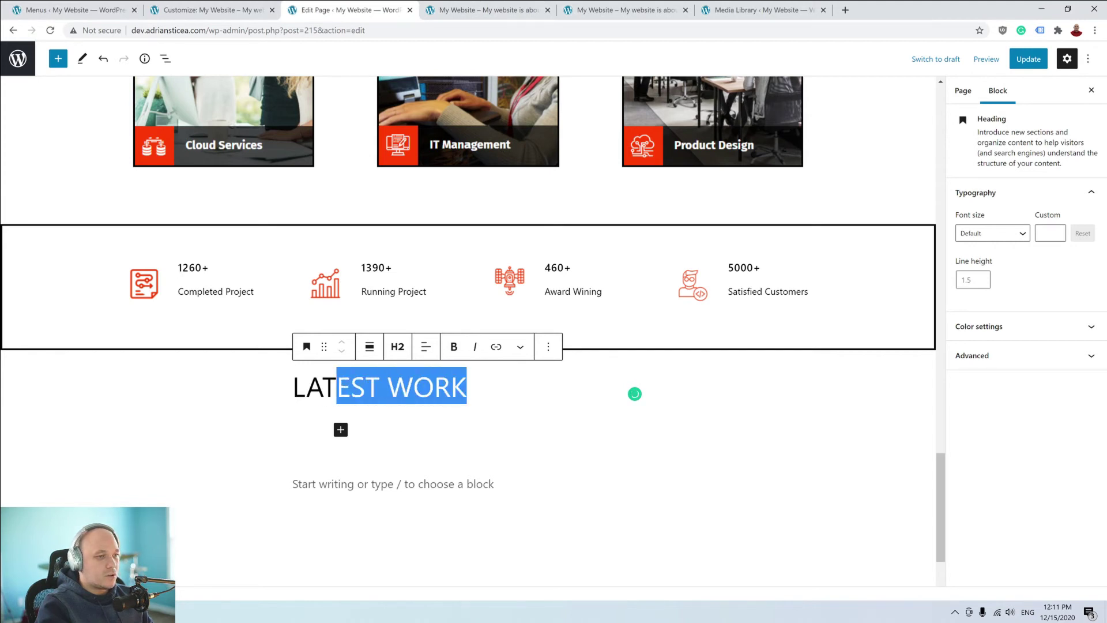
{"action": "left_click", "coordinate": [435, 359]}
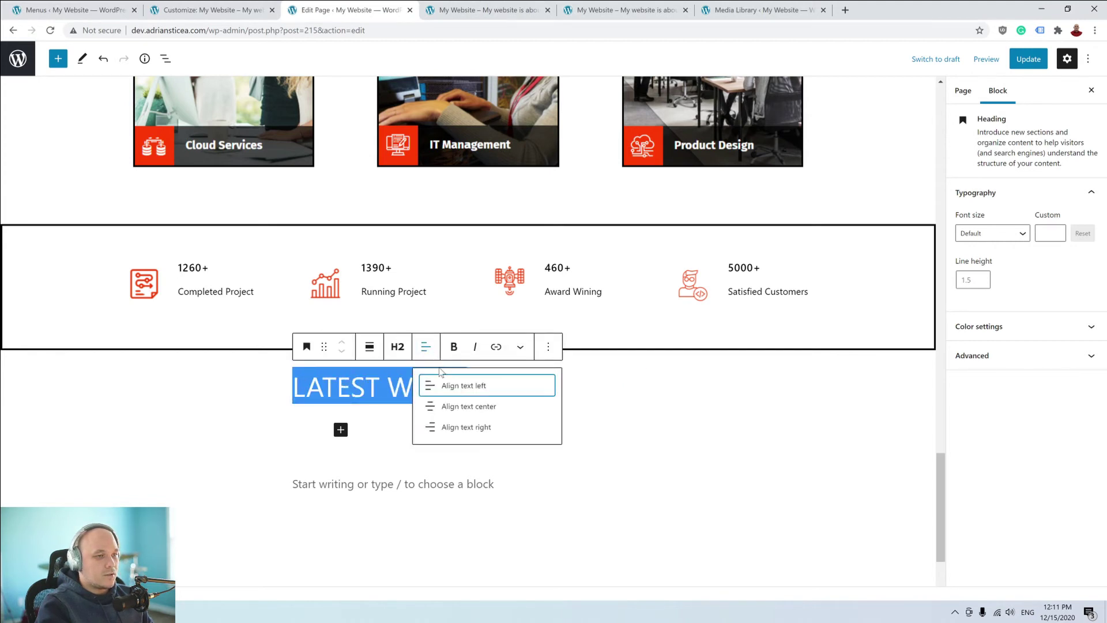
{"action": "left_click", "coordinate": [461, 406]}
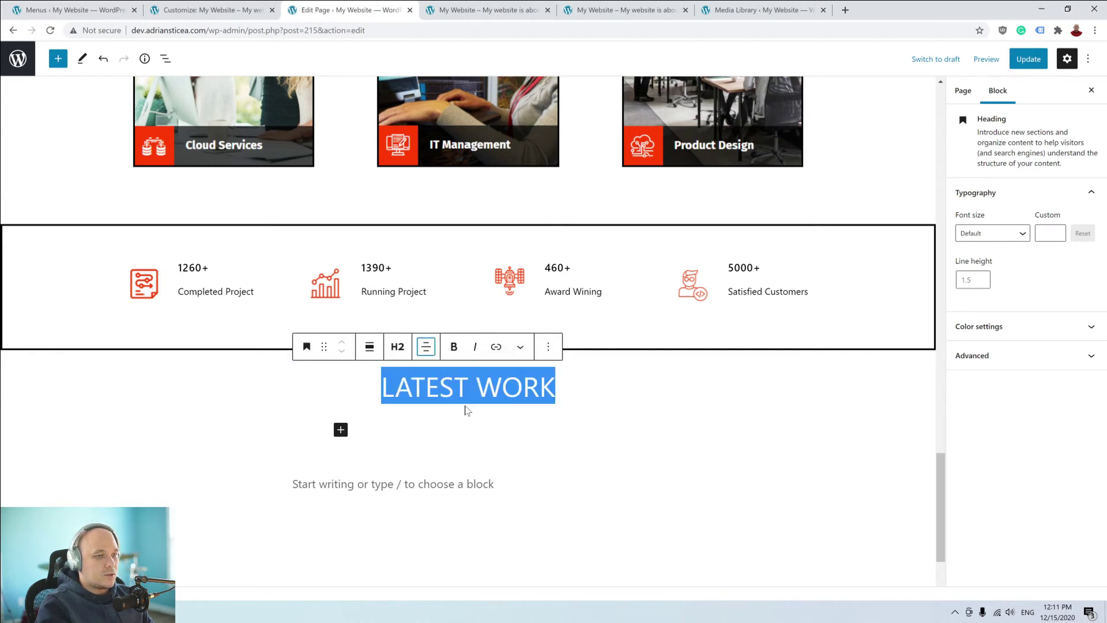
{"action": "left_click", "coordinate": [398, 347]}
{"action": "left_click", "coordinate": [480, 381]}
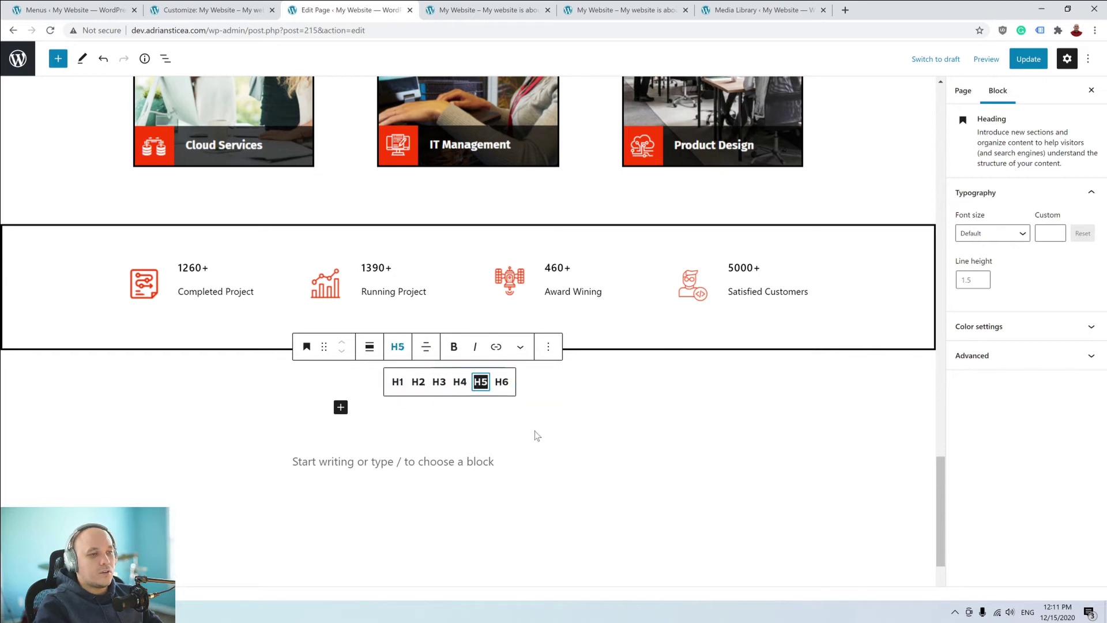
Make the whole "LATEST WORK" heading text bold.
{"action": "left_click", "coordinate": [482, 390]}
{"action": "left_click", "coordinate": [468, 375]}
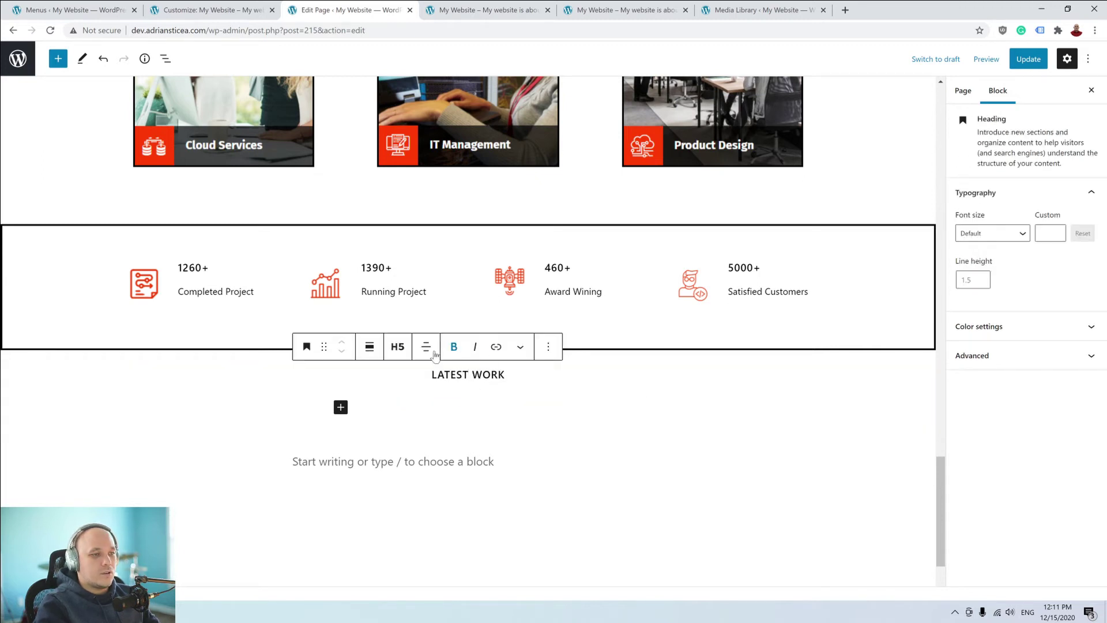
{"action": "left_click_drag", "start_coordinate": [506, 375], "coordinate": [430, 374]}
{"action": "left_click", "coordinate": [464, 353]}
{"action": "left_click", "coordinate": [507, 374]}
Copy the text color hex value #ff3c00 from the "WHAT WE DO" heading in the services section.
{"action": "scroll", "coordinate": [527, 162], "scroll_direction": "up", "scroll_amount": 9}
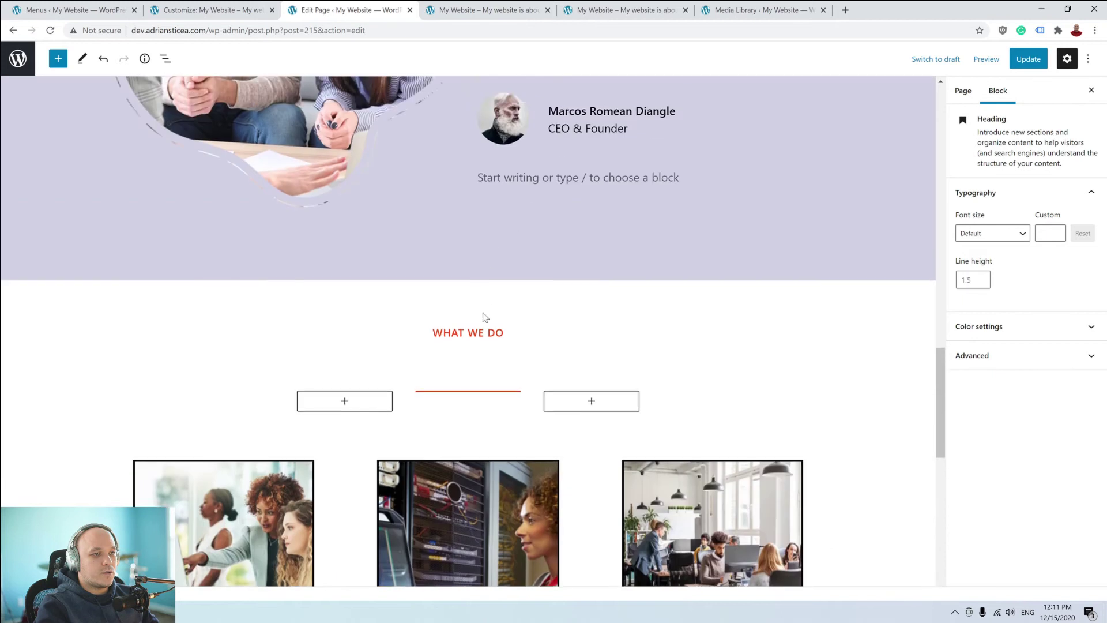
{"action": "left_click", "coordinate": [478, 333]}
{"action": "left_click", "coordinate": [1009, 326]}
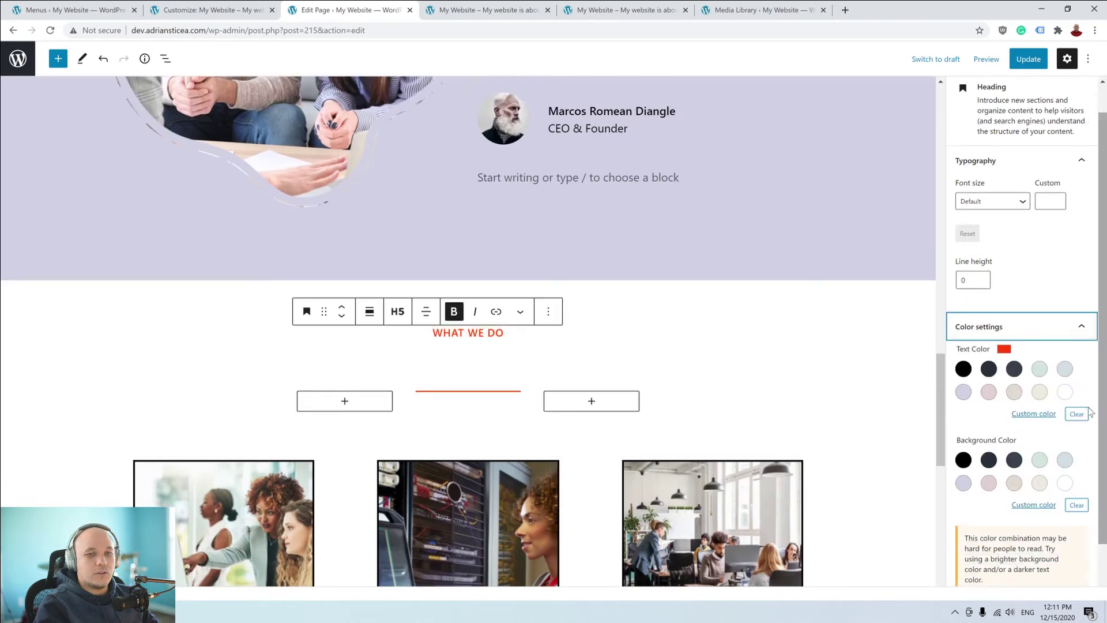
{"action": "left_click", "coordinate": [1037, 413]}
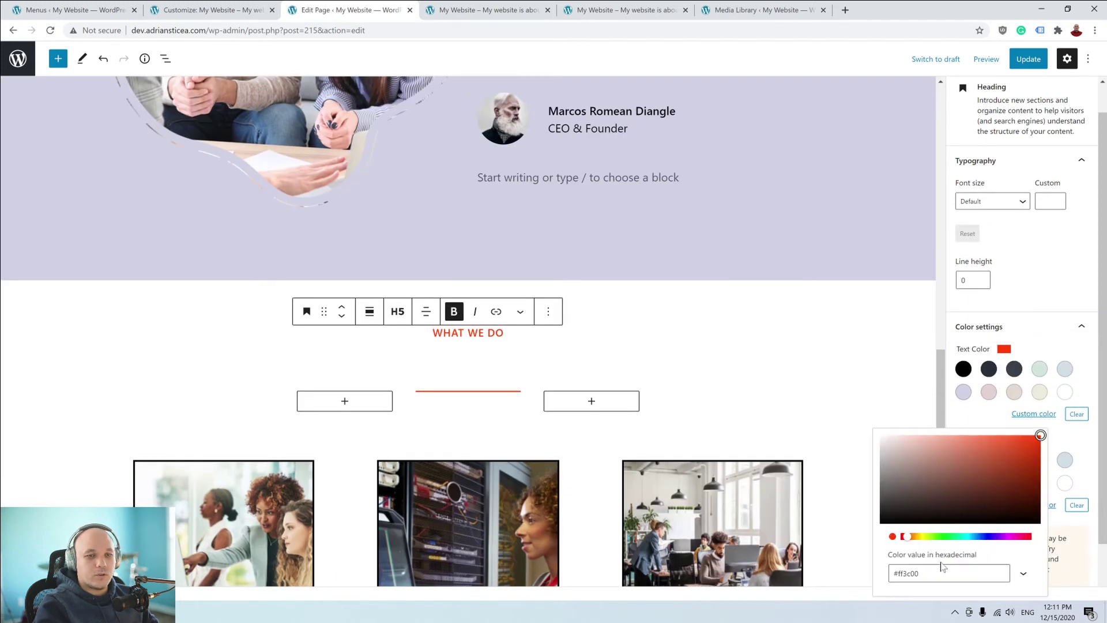
{"action": "left_click_drag", "start_coordinate": [922, 573], "coordinate": [882, 571]}
{"action": "key", "text": "ctrl+c"}
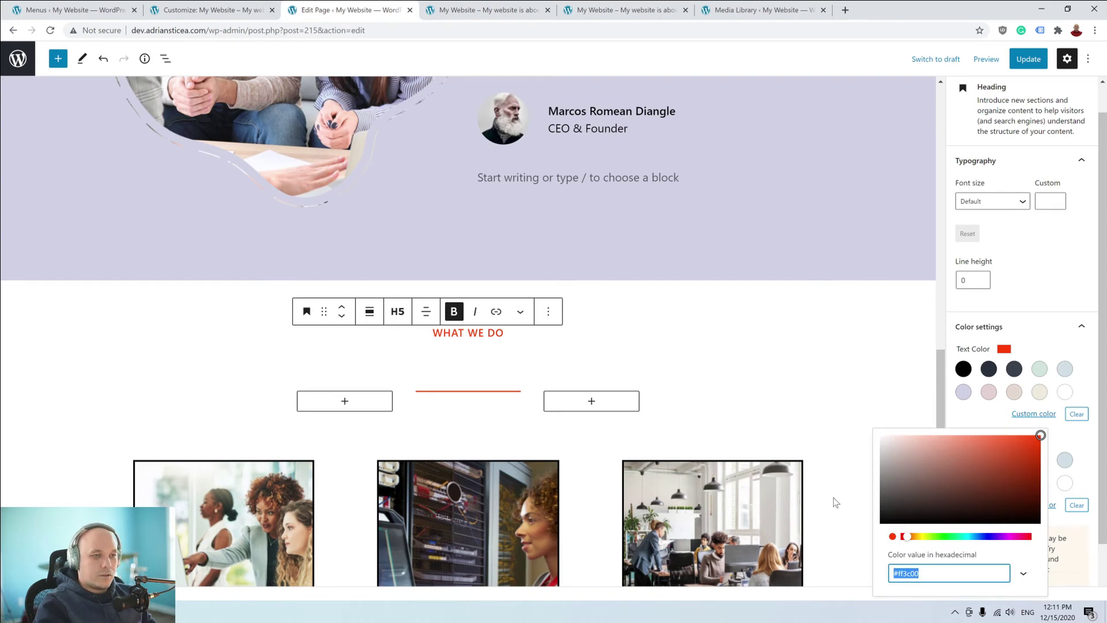
Apply the copied custom text color #ff3c00 to the "LATEST WORK" heading.
{"action": "left_click", "coordinate": [721, 310]}
{"action": "scroll", "coordinate": [616, 378], "scroll_direction": "down", "scroll_amount": 7}
{"action": "scroll", "coordinate": [616, 378], "scroll_direction": "down", "scroll_amount": 4}
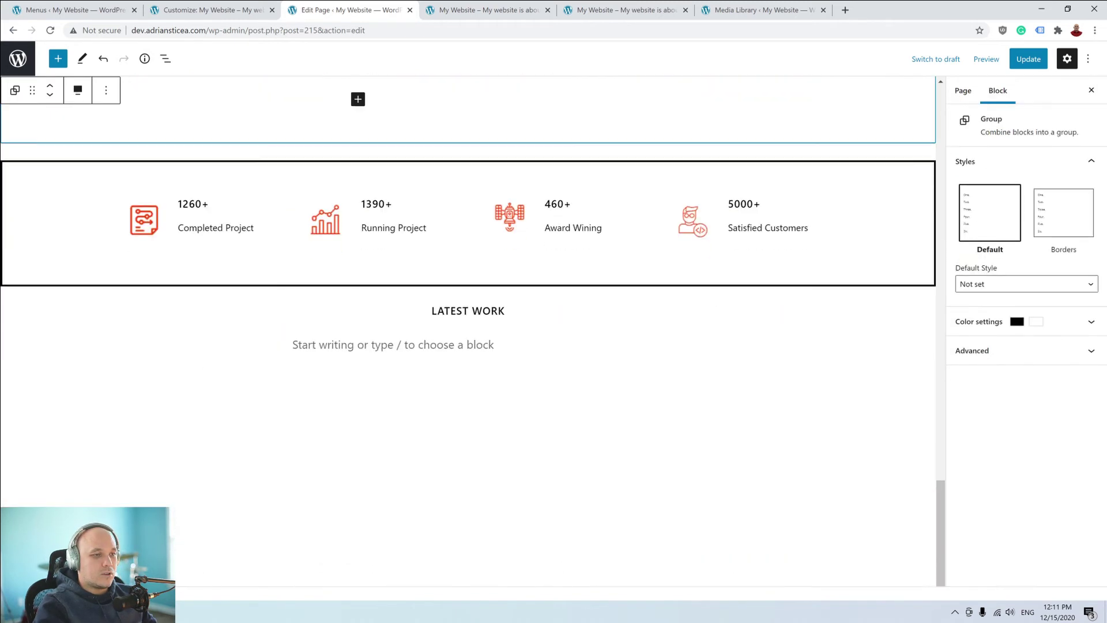
{"action": "left_click", "coordinate": [457, 297]}
{"action": "left_click", "coordinate": [1018, 327]}
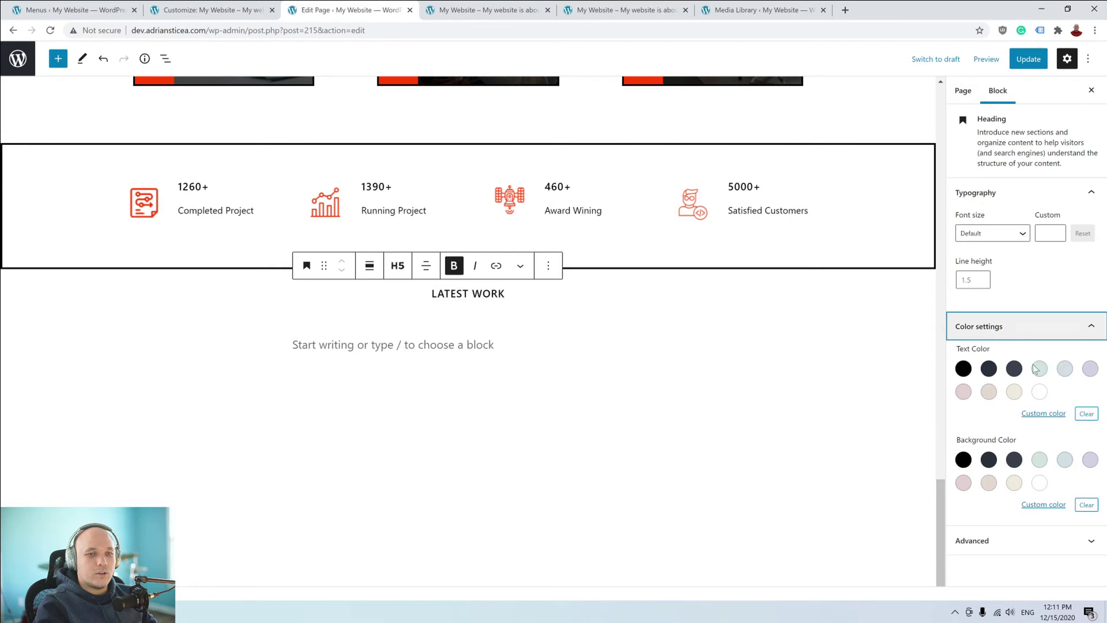
{"action": "left_click", "coordinate": [1056, 416]}
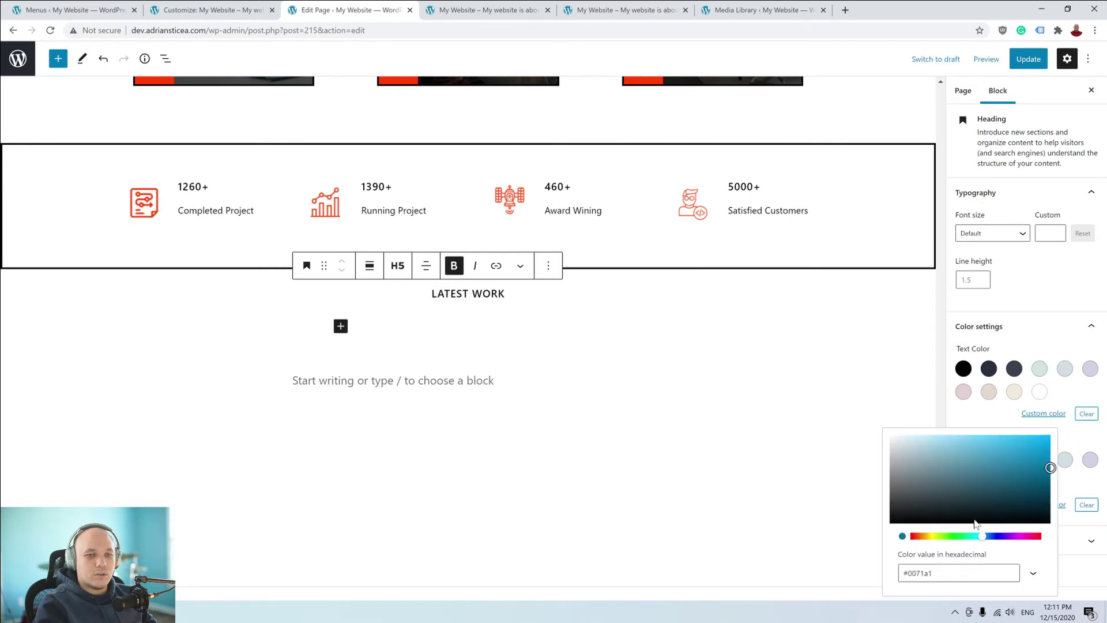
{"action": "triple_click", "coordinate": [923, 573]}
{"action": "key", "text": "ctrl+v"}
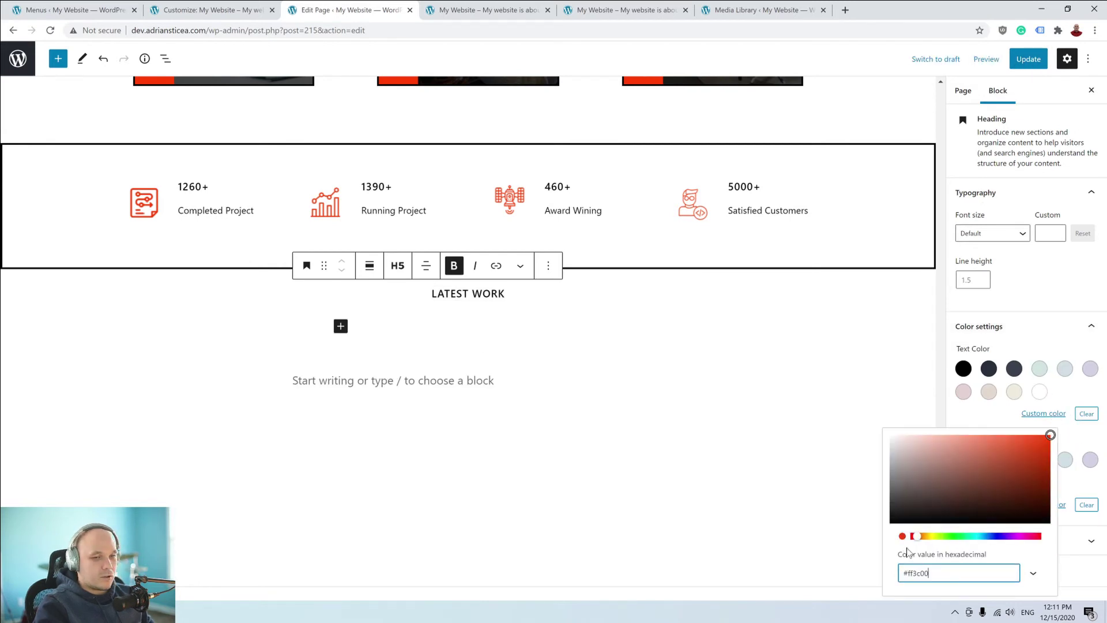
{"action": "left_click", "coordinate": [767, 327]}
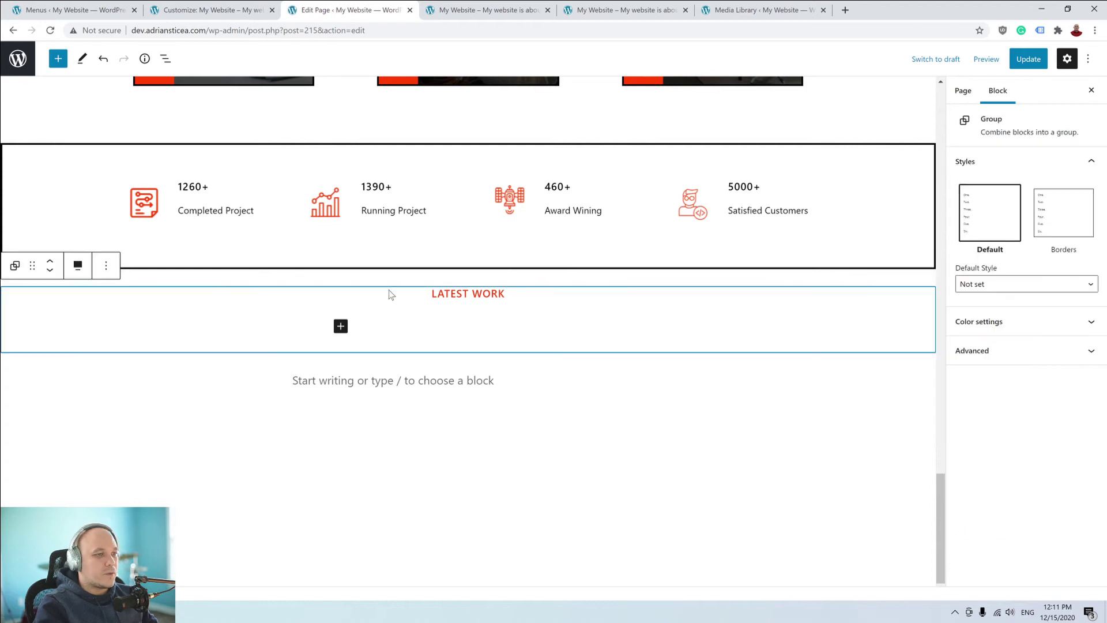
Add a heading reading "Our Portfolio" below "LATEST WORK" in the same group and open its heading level choices.
{"action": "left_click", "coordinate": [340, 327]}
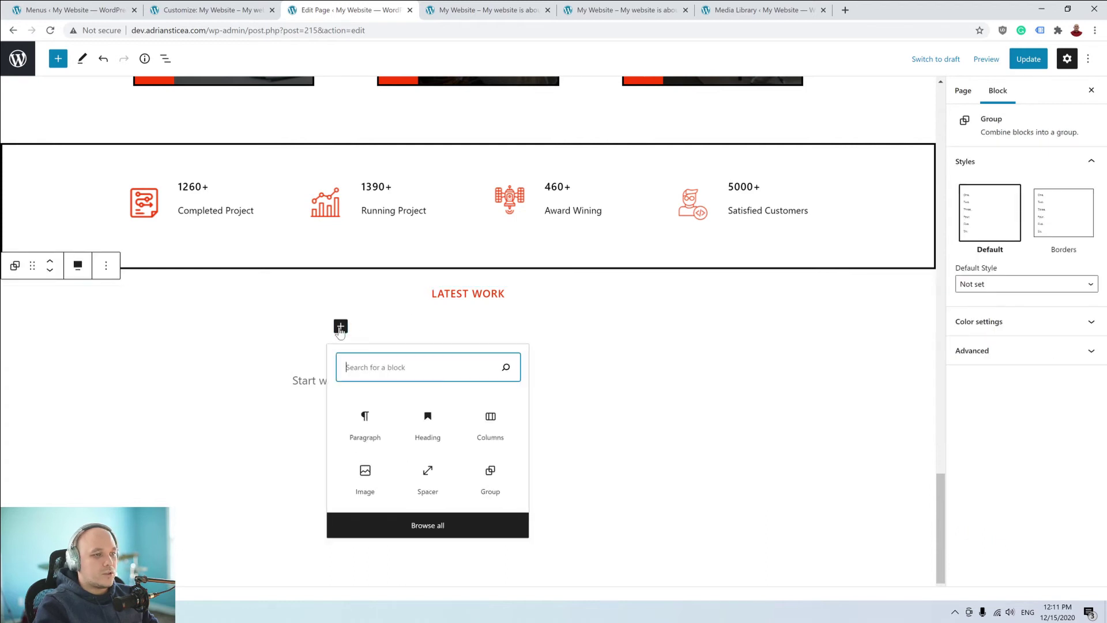
{"action": "left_click", "coordinate": [436, 433]}
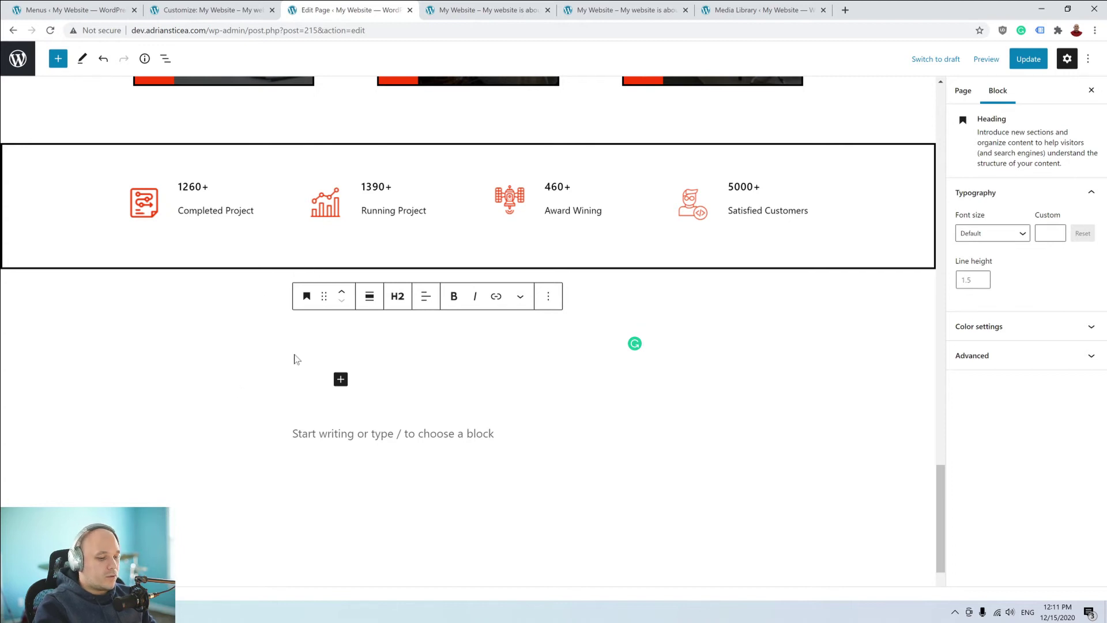
{"action": "scroll", "coordinate": [294, 358], "scroll_direction": "down", "scroll_amount": 1}
{"action": "type", "text": "Our "}
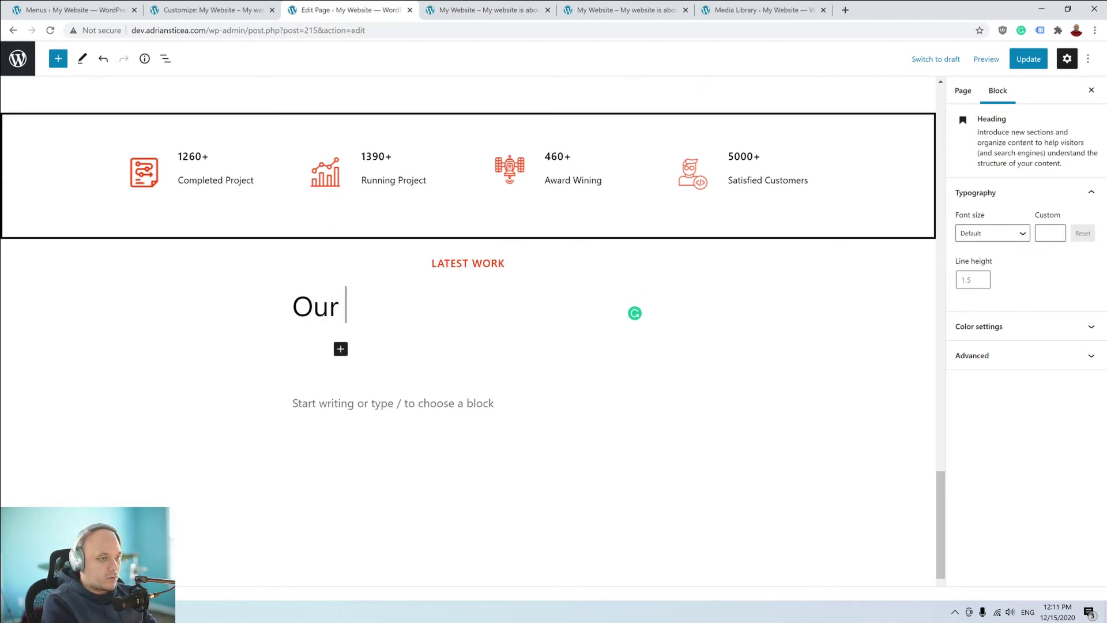
{"action": "type", "text": "Portfolop"}
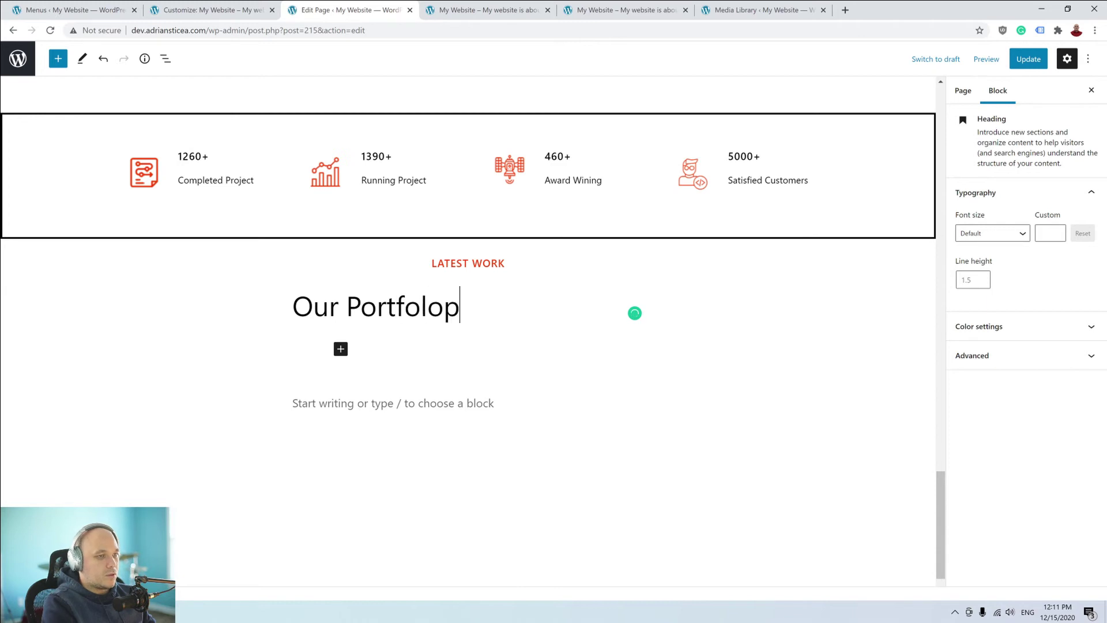
{"action": "key", "text": "BackSpace"}
{"action": "type", "text": "i"}
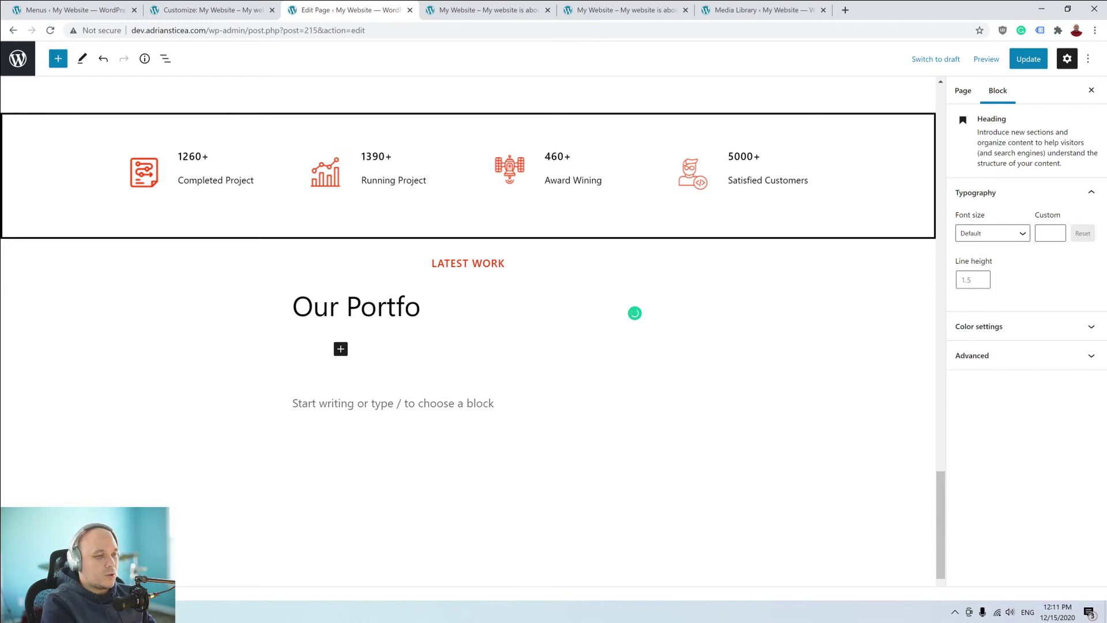
{"action": "type", "text": "lio"}
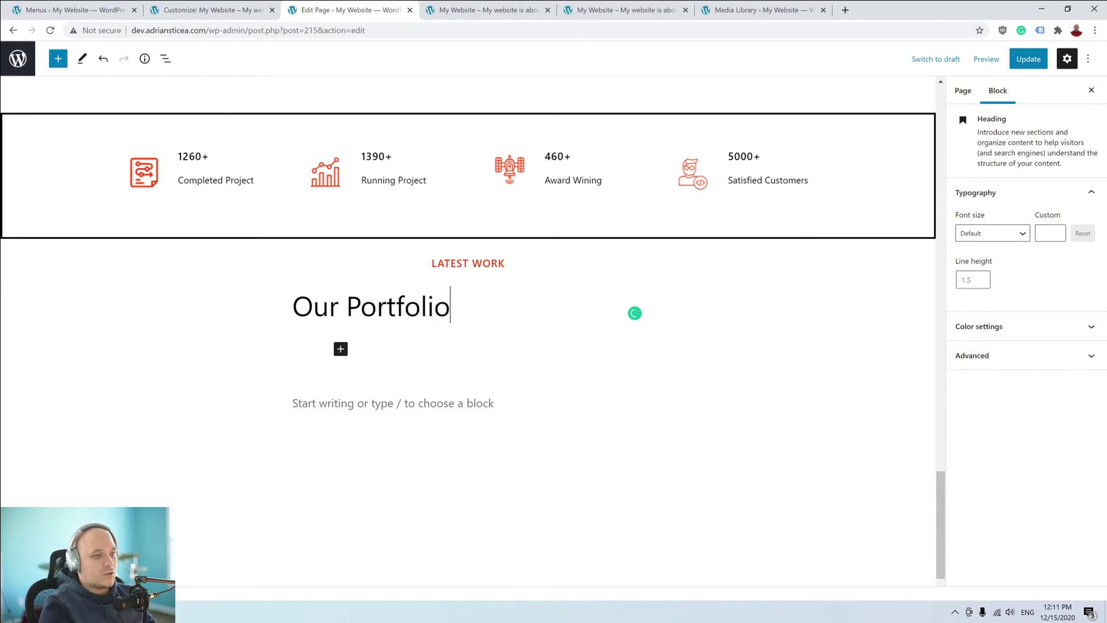
{"action": "left_click", "coordinate": [397, 266]}
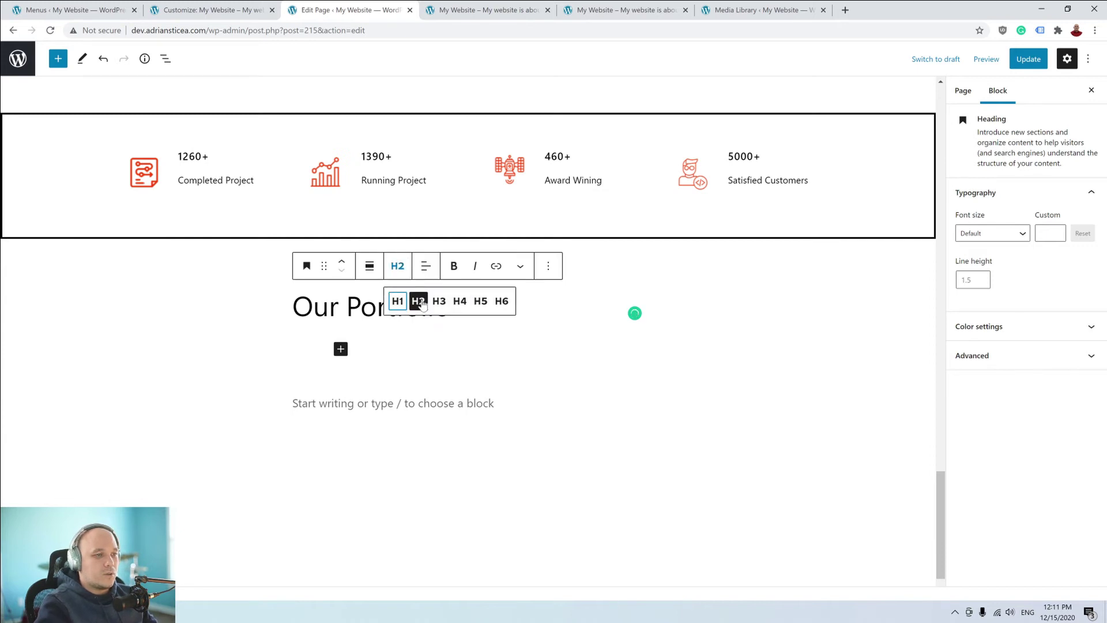
Format the "Our Portfolio" heading as a centred, bold H3.
{"action": "left_click", "coordinate": [439, 300]}
{"action": "left_click", "coordinate": [427, 267]}
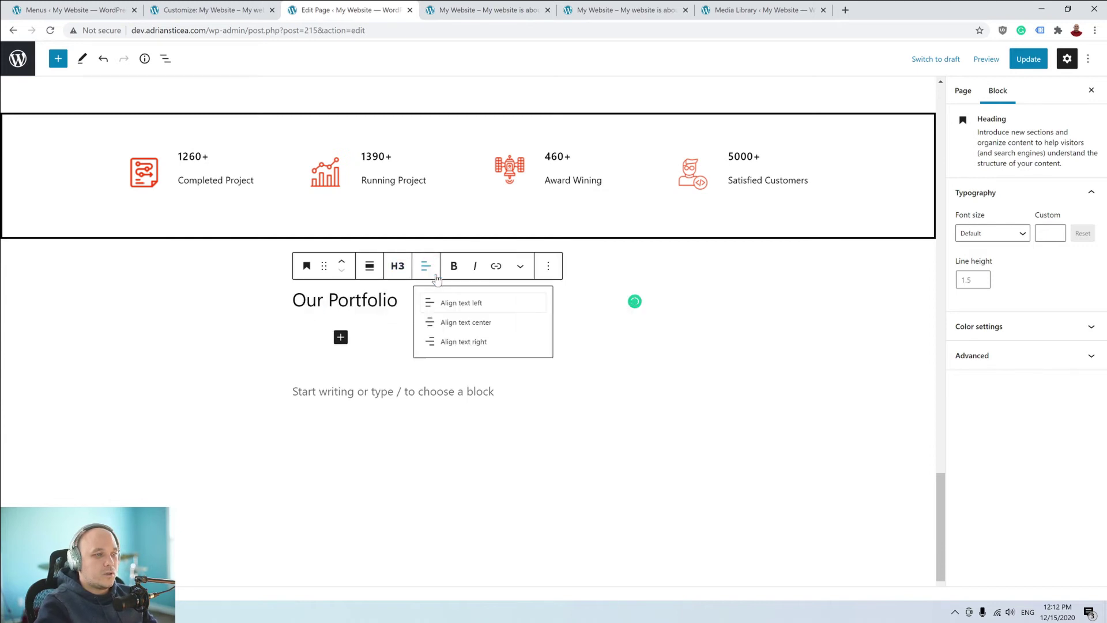
{"action": "left_click", "coordinate": [469, 324]}
{"action": "left_click_drag", "start_coordinate": [522, 300], "coordinate": [413, 300]}
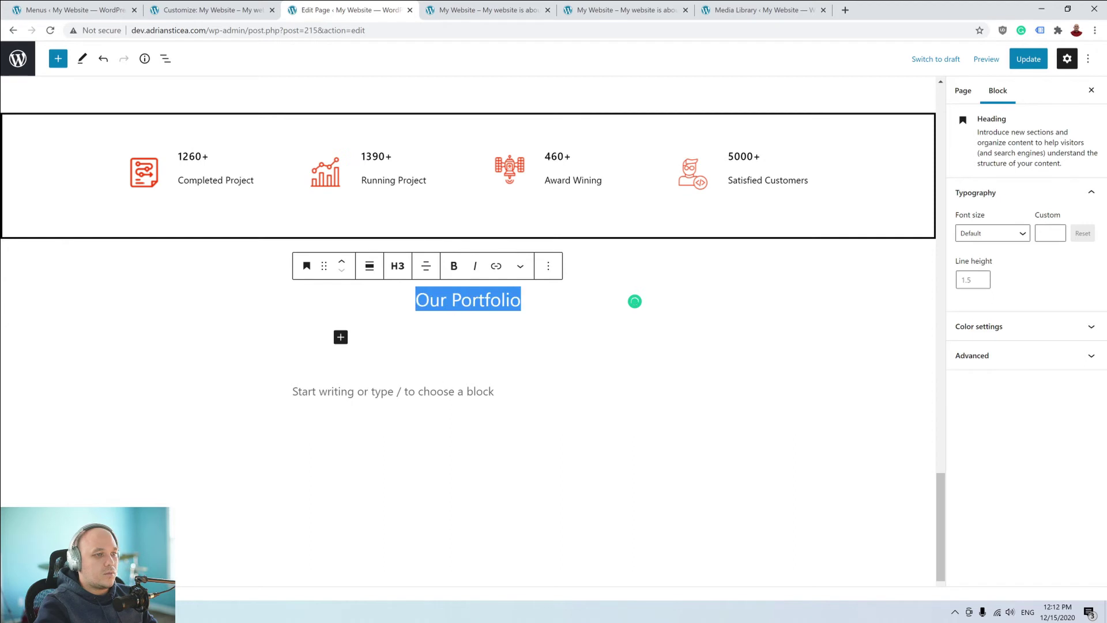
{"action": "left_click", "coordinate": [454, 266]}
{"action": "left_click", "coordinate": [467, 326]}
Set the line height of the "LATEST WORK" heading to 0.
{"action": "scroll", "coordinate": [507, 294], "scroll_direction": "up", "scroll_amount": 10}
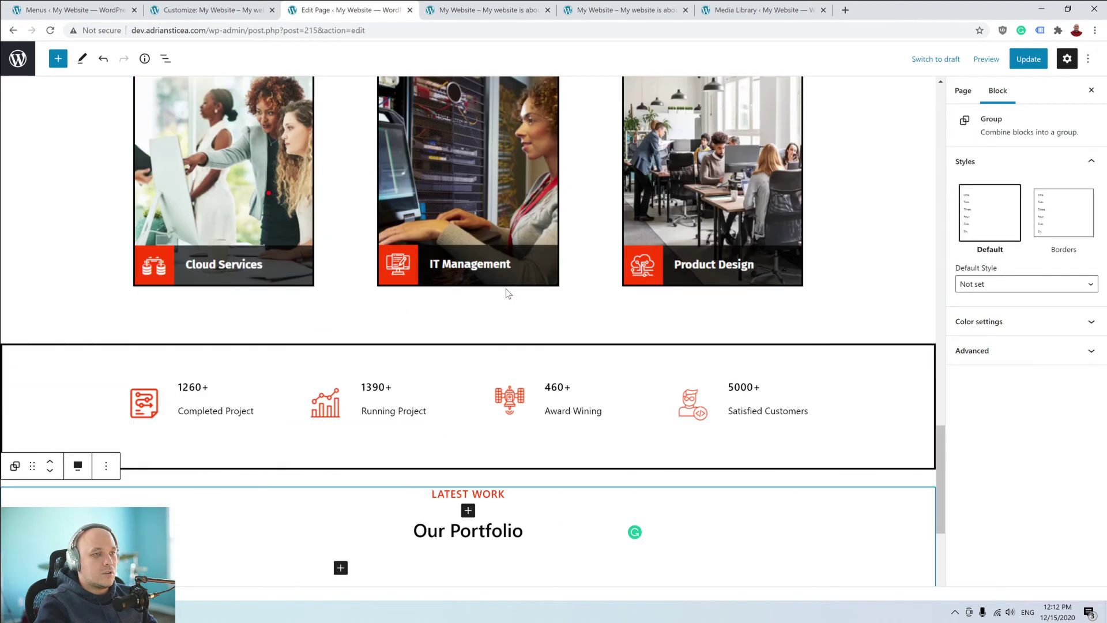
{"action": "scroll", "coordinate": [507, 294], "scroll_direction": "down", "scroll_amount": 1}
{"action": "scroll", "coordinate": [507, 294], "scroll_direction": "up", "scroll_amount": 8}
{"action": "scroll", "coordinate": [506, 293], "scroll_direction": "down", "scroll_amount": 4}
{"action": "scroll", "coordinate": [507, 293], "scroll_direction": "down", "scroll_amount": 4}
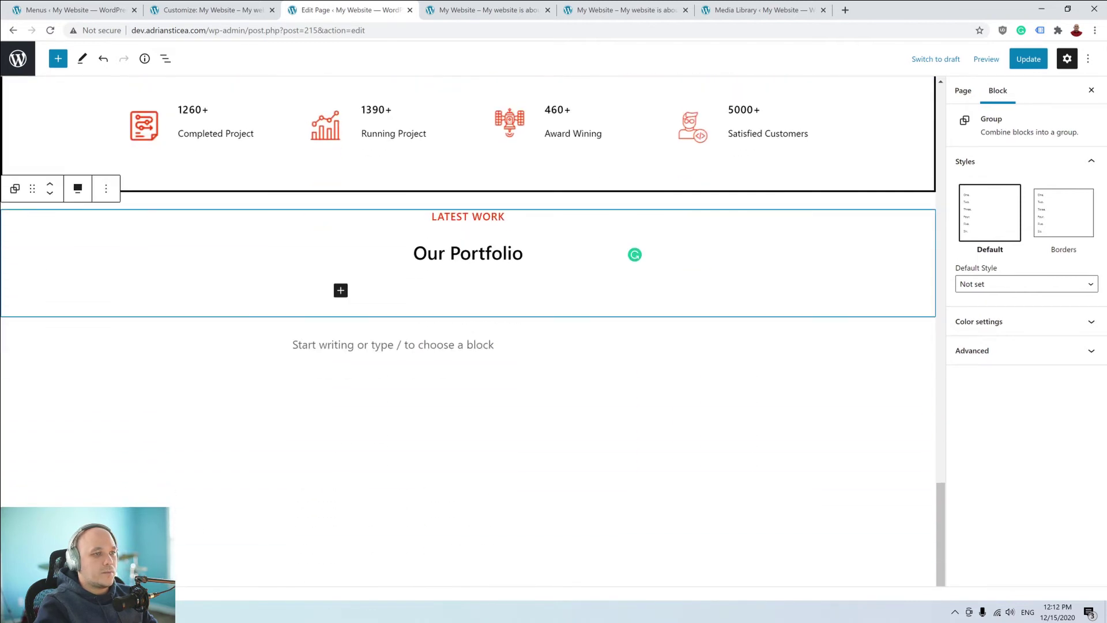
{"action": "left_click", "coordinate": [472, 217]}
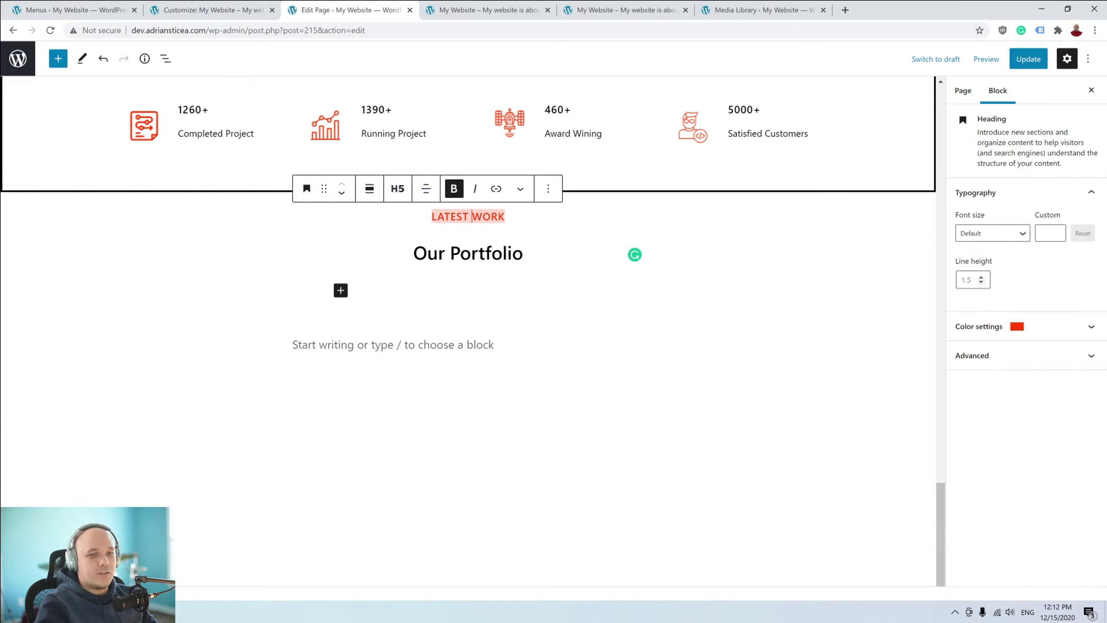
{"action": "left_click_drag", "start_coordinate": [982, 284], "coordinate": [982, 284]}
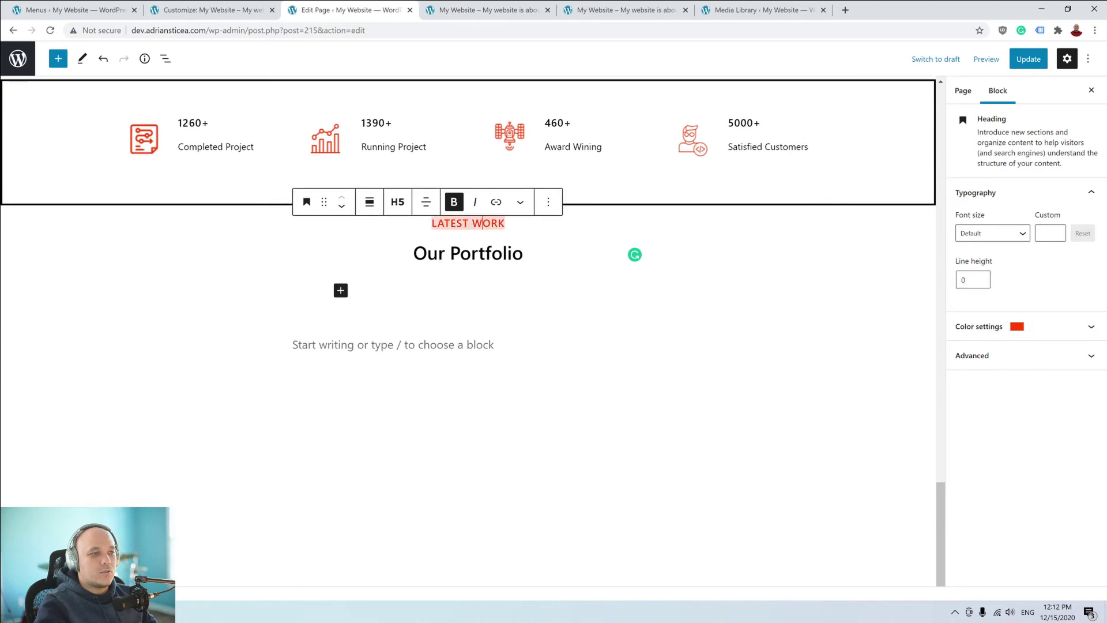
Insert a Spacer block before the "LATEST WORK" heading and reduce its height to 31 pixels.
{"action": "left_click", "coordinate": [549, 202]}
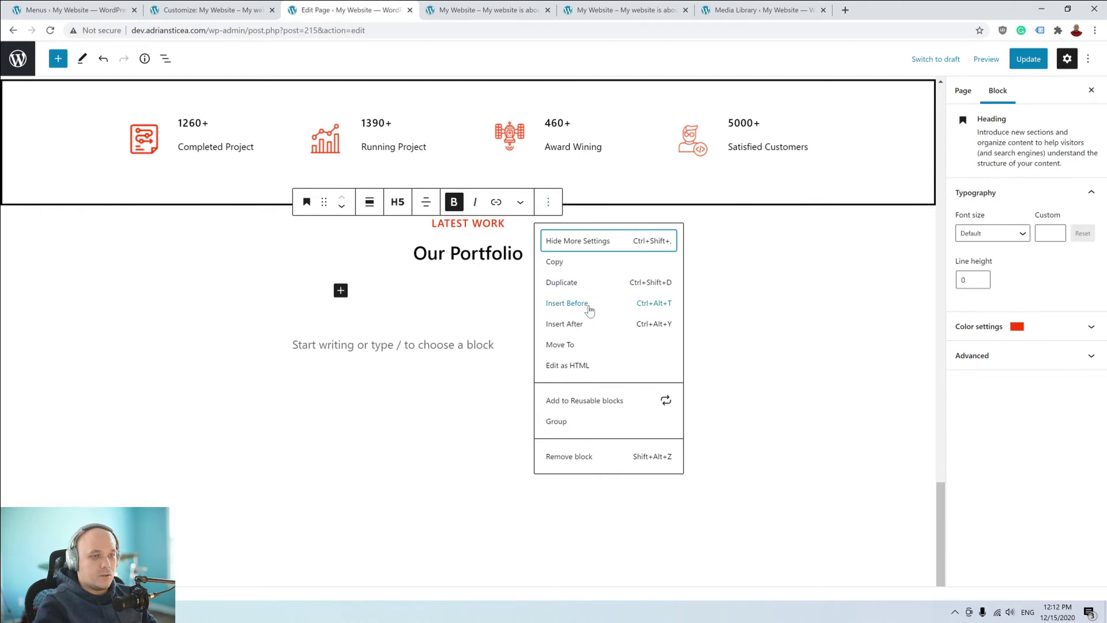
{"action": "left_click", "coordinate": [590, 306]}
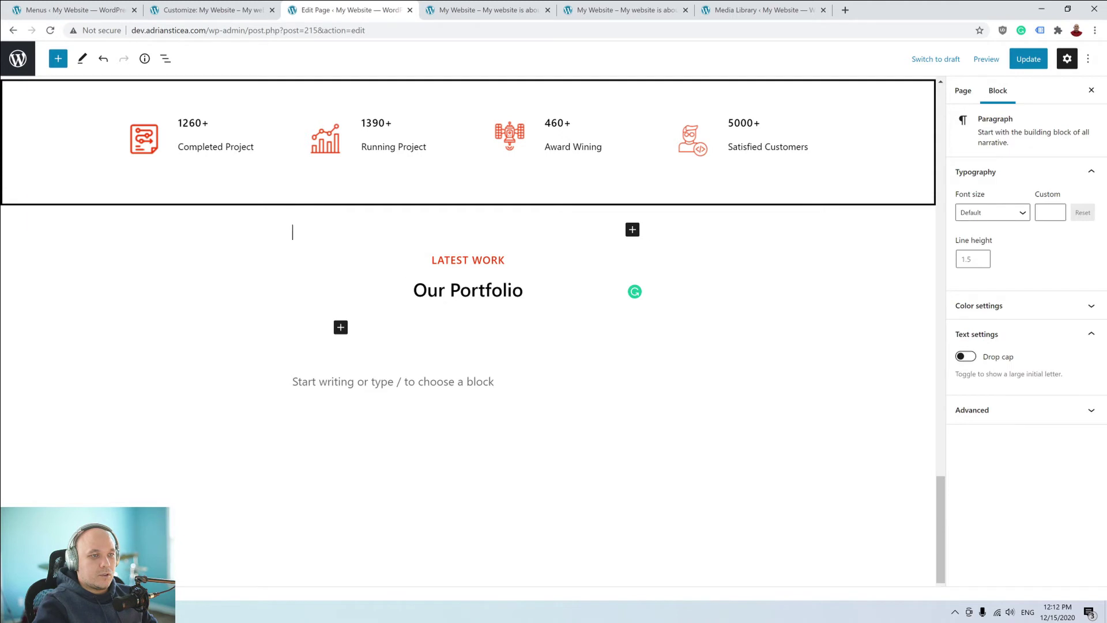
{"action": "left_click", "coordinate": [632, 229]}
{"action": "left_click", "coordinate": [718, 380]}
{"action": "left_click_drag", "start_coordinate": [462, 274], "coordinate": [470, 240]}
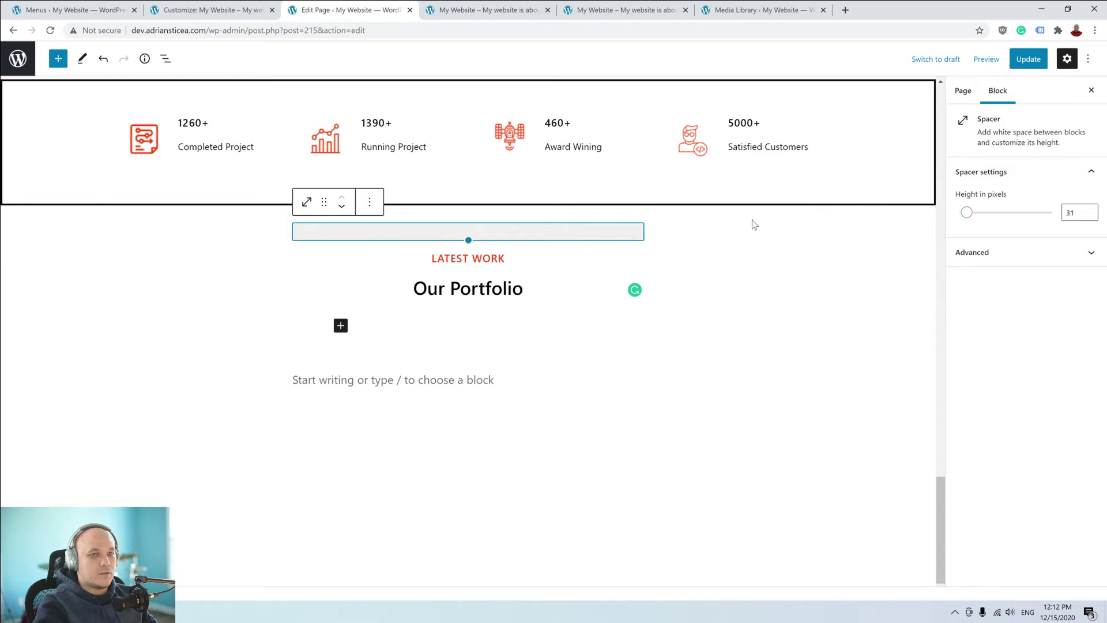
Preview the page in a new tab and examine the company services section.
{"action": "left_click", "coordinate": [986, 59]}
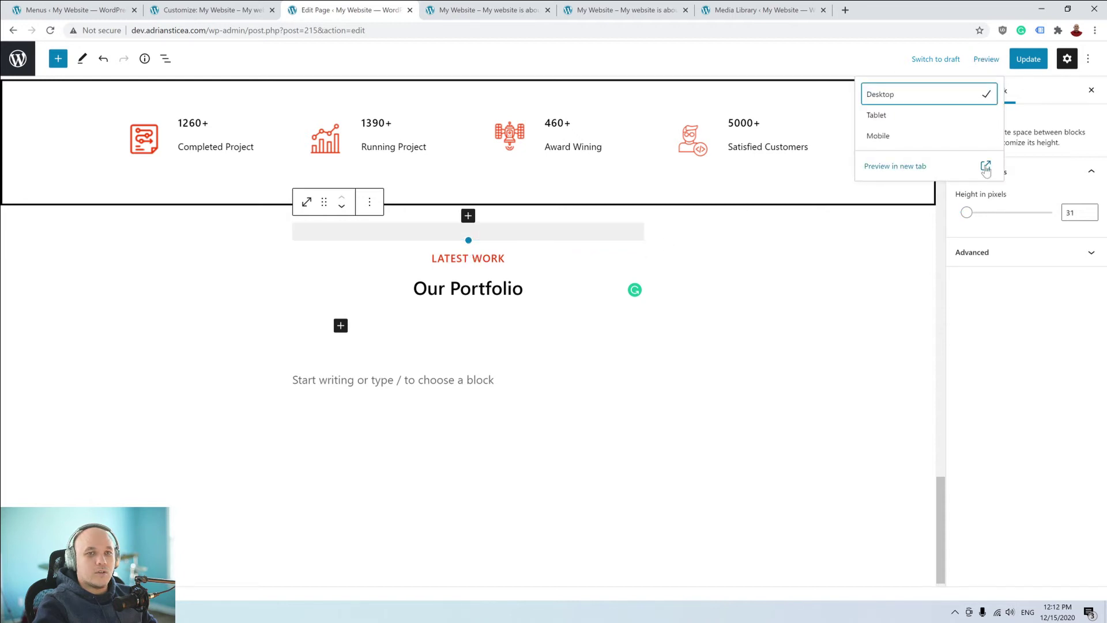
{"action": "left_click", "coordinate": [894, 167]}
{"action": "scroll", "coordinate": [566, 311], "scroll_direction": "down", "scroll_amount": 20}
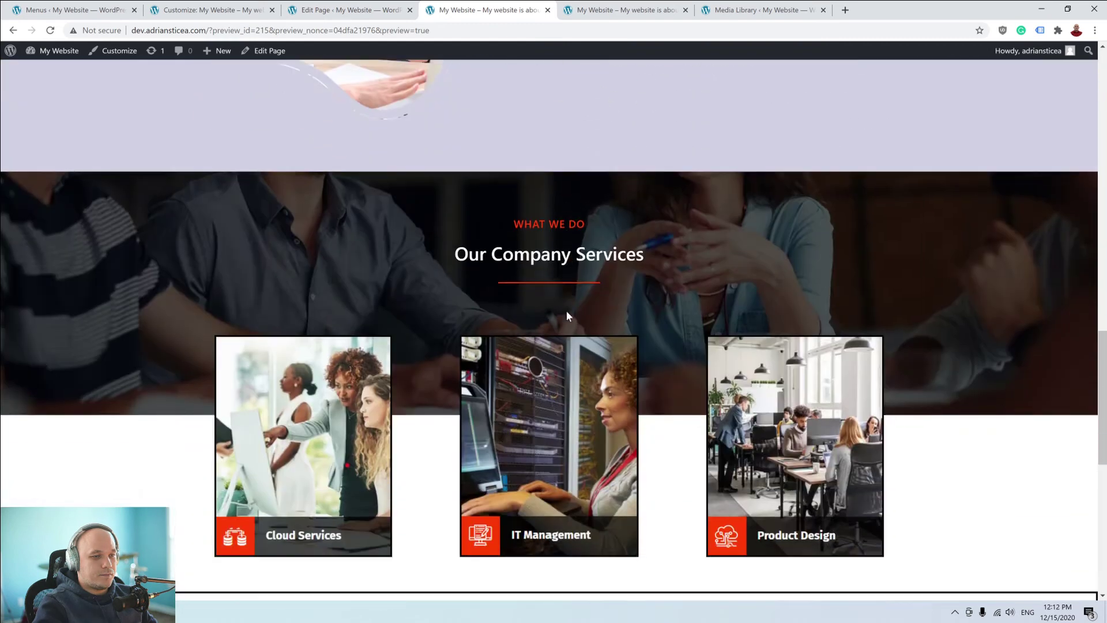
{"action": "scroll", "coordinate": [665, 238], "scroll_direction": "up", "scroll_amount": 8}
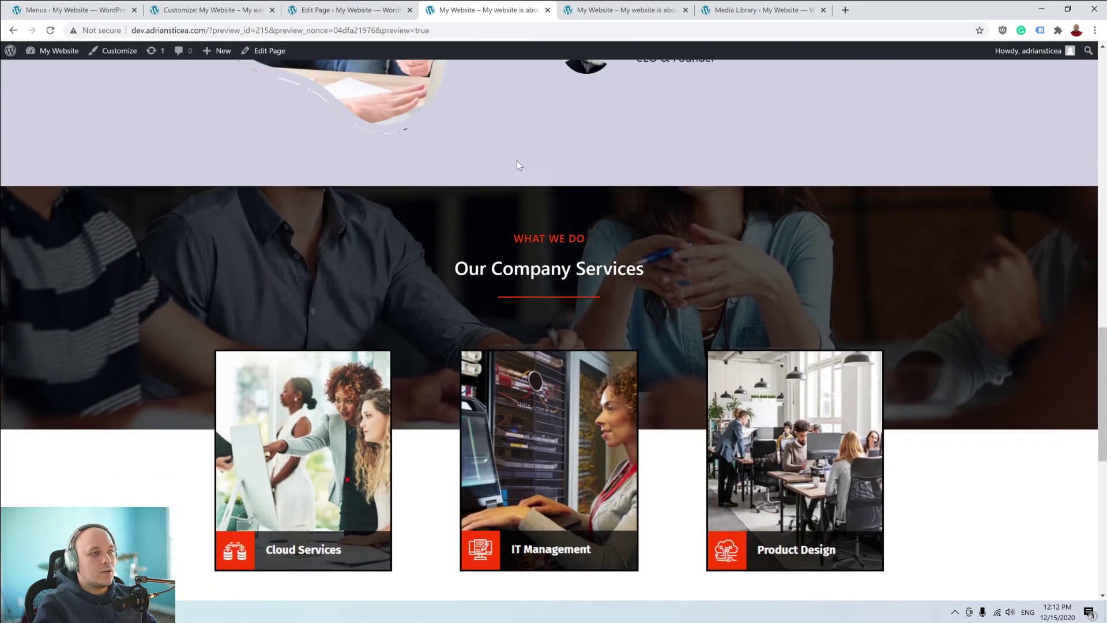
Return to the page editor, add a Gallery block below "Our Portfolio", and open the media library for it.
{"action": "left_click", "coordinate": [346, 10]}
{"action": "scroll", "coordinate": [473, 358], "scroll_direction": "down", "scroll_amount": 1}
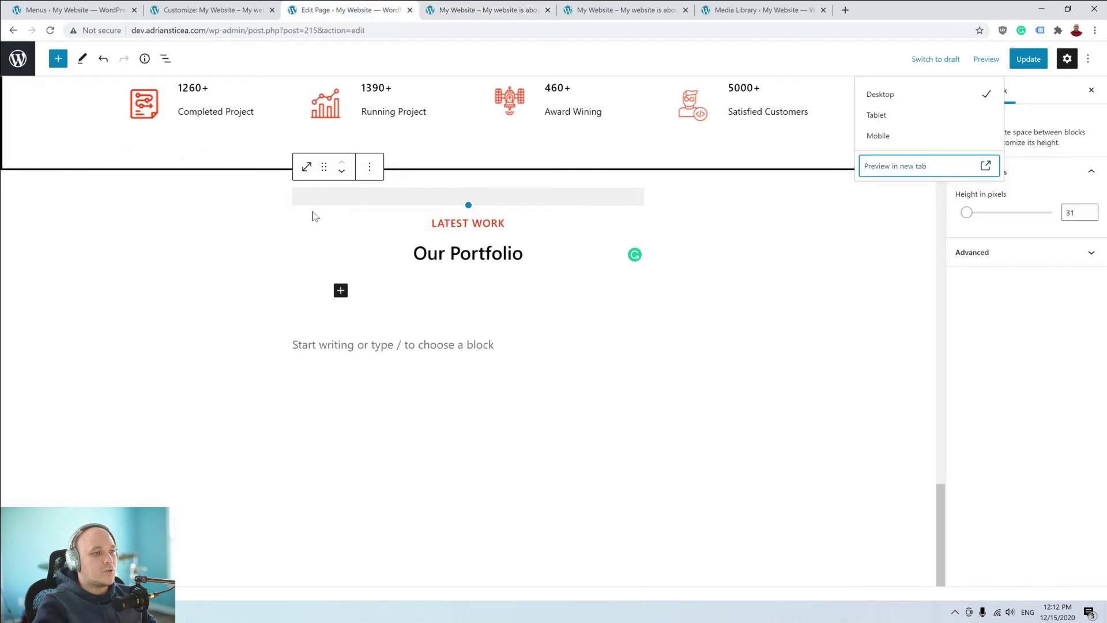
{"action": "left_click", "coordinate": [341, 292]}
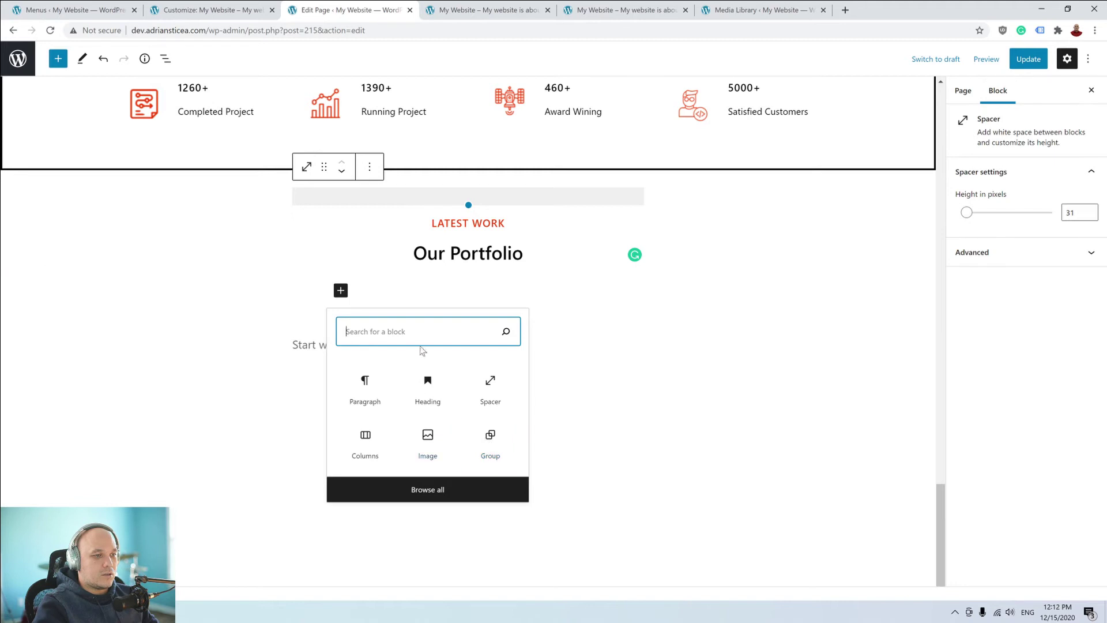
{"action": "type", "text": "ga"}
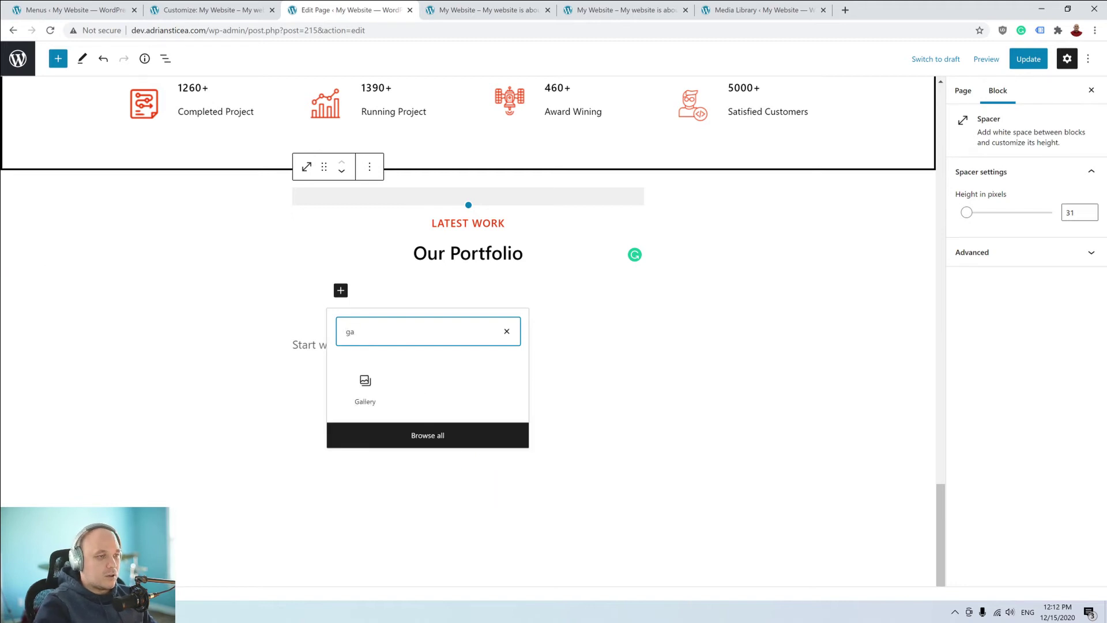
{"action": "left_click", "coordinate": [368, 385]}
{"action": "left_click", "coordinate": [376, 362]}
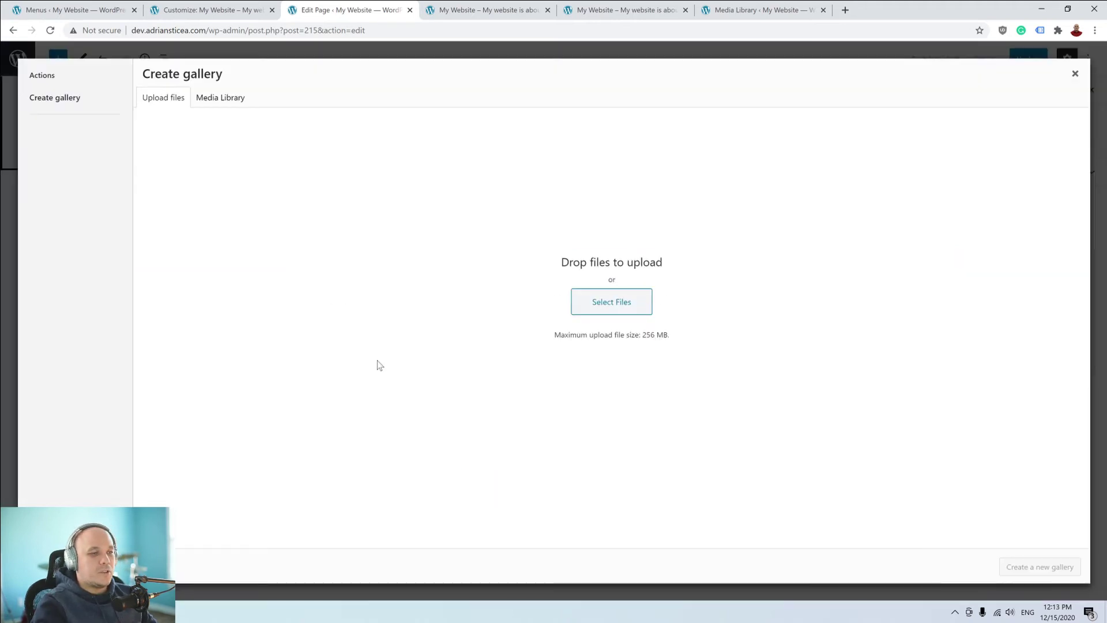
{"action": "left_click", "coordinate": [214, 99]}
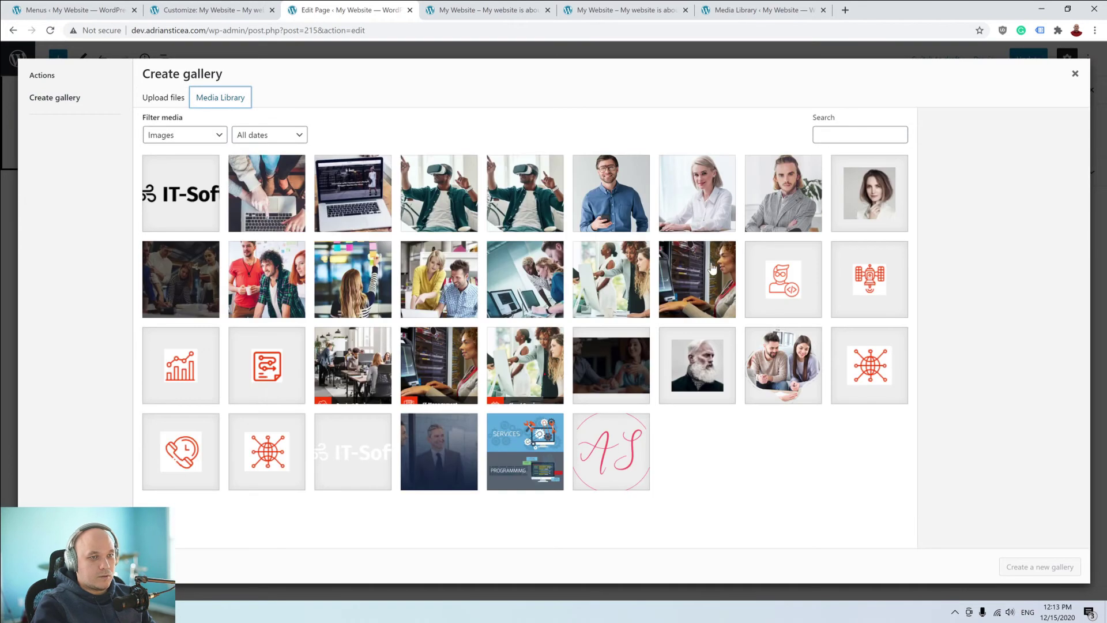
Create a gallery from the six consecutive portfolio photos, from the server-room image back to pf3.jpg, and insert it into the page.
{"action": "left_click", "coordinate": [706, 285]}
{"action": "left_click", "coordinate": [623, 280]}
{"action": "left_click", "coordinate": [533, 280]}
{"action": "left_click", "coordinate": [444, 279]}
{"action": "left_click", "coordinate": [356, 283]}
{"action": "left_click", "coordinate": [276, 283]}
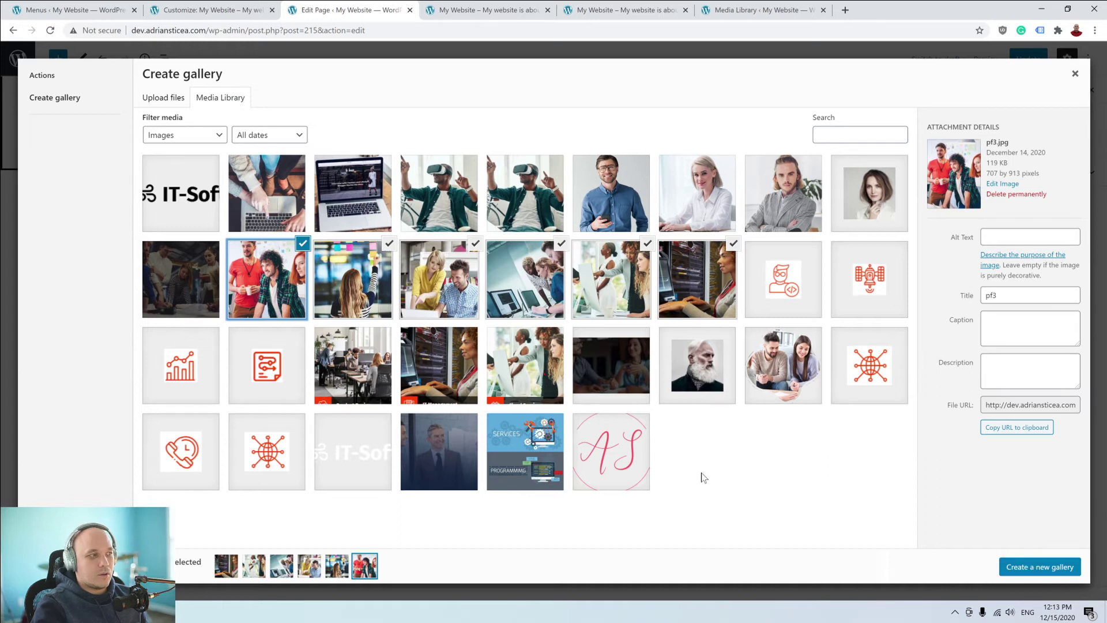
{"action": "left_click", "coordinate": [1039, 566]}
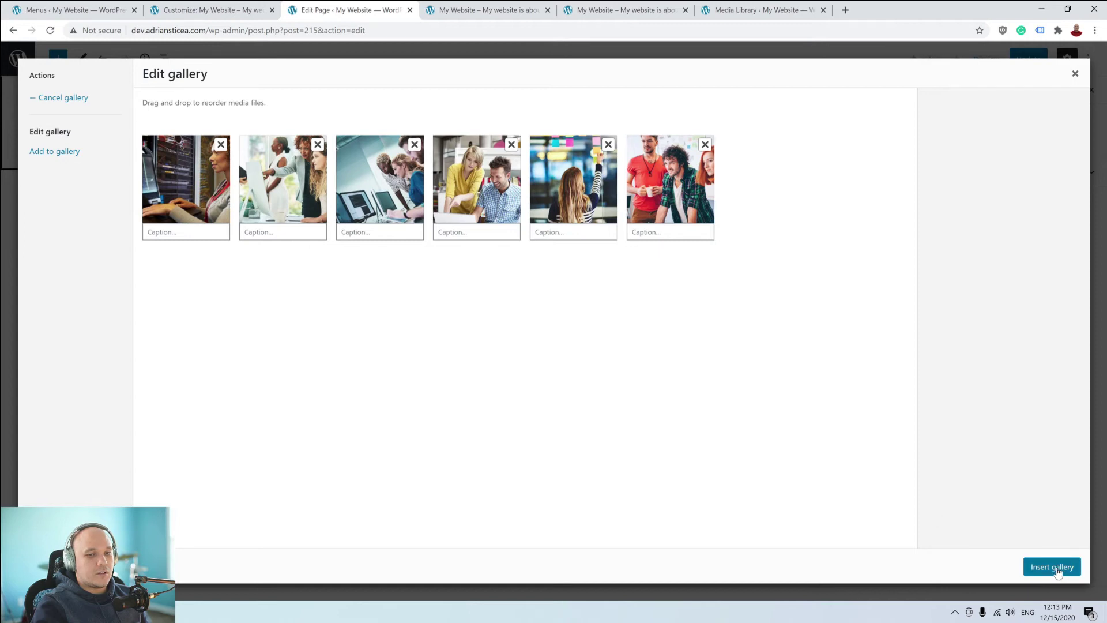
{"action": "left_click", "coordinate": [1054, 568]}
Examine the portfolio gallery's layout and spacing against the services and statistics sections above it.
{"action": "scroll", "coordinate": [728, 268], "scroll_direction": "down", "scroll_amount": 3}
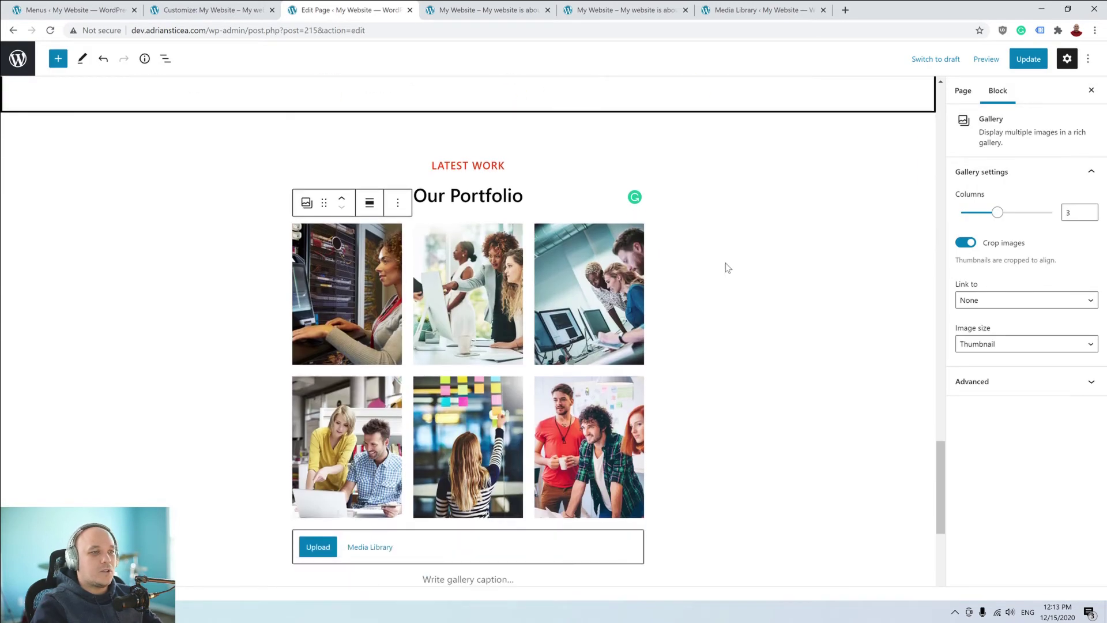
{"action": "scroll", "coordinate": [601, 234], "scroll_direction": "up", "scroll_amount": 2}
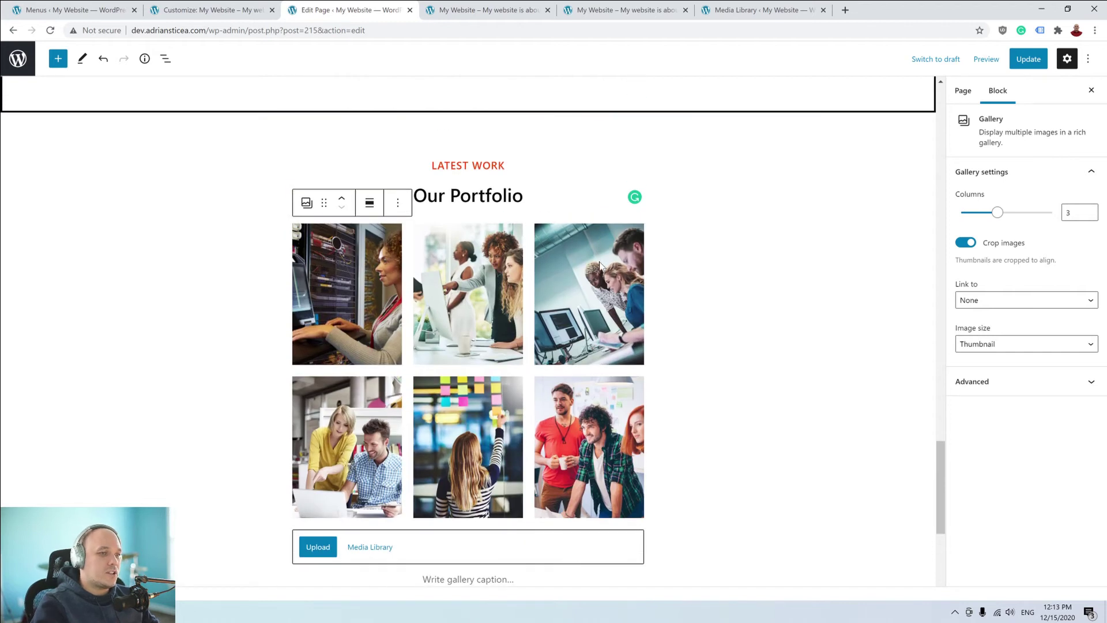
{"action": "scroll", "coordinate": [642, 382], "scroll_direction": "up", "scroll_amount": 9}
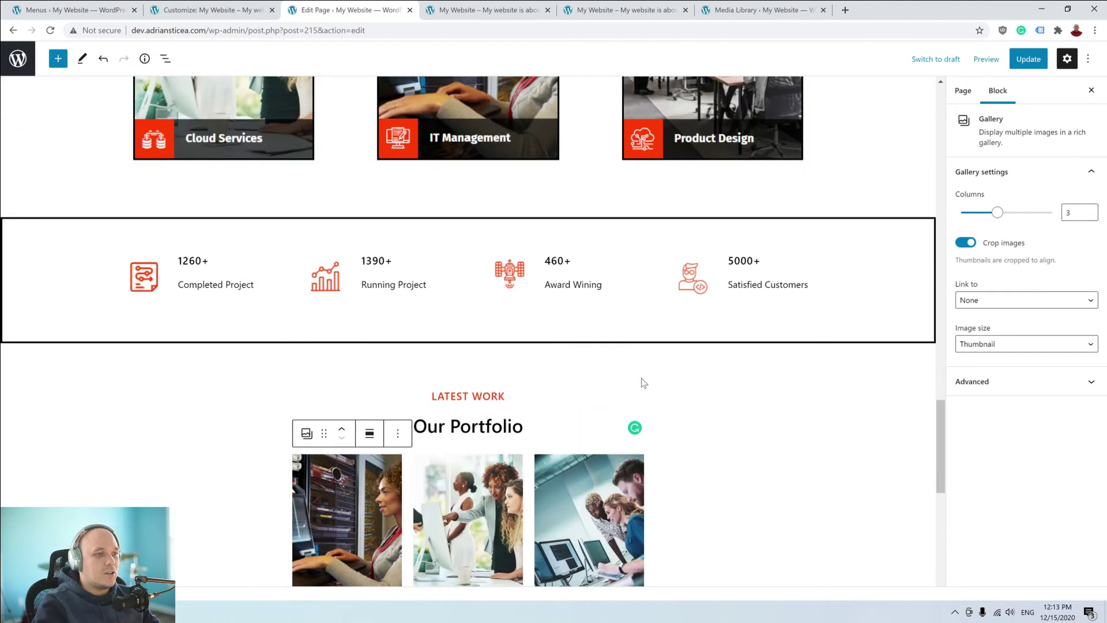
{"action": "scroll", "coordinate": [642, 382], "scroll_direction": "down", "scroll_amount": 4}
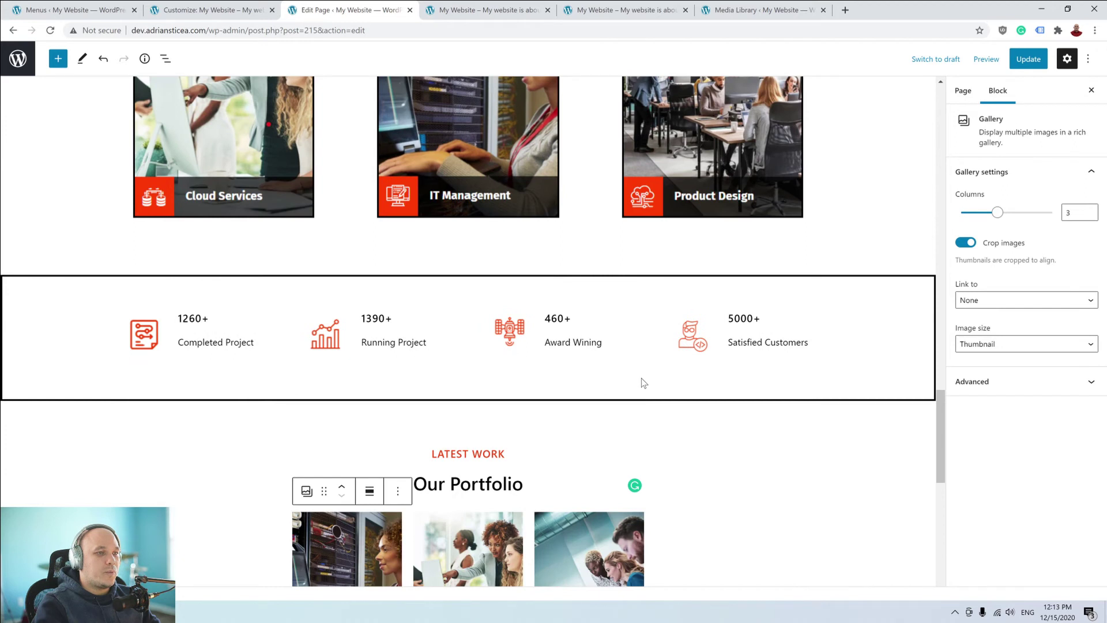
{"action": "scroll", "coordinate": [644, 383], "scroll_direction": "up", "scroll_amount": 3}
{"action": "scroll", "coordinate": [644, 383], "scroll_direction": "down", "scroll_amount": 7}
{"action": "scroll", "coordinate": [644, 383], "scroll_direction": "up", "scroll_amount": 4}
{"action": "scroll", "coordinate": [640, 381], "scroll_direction": "down", "scroll_amount": 3}
{"action": "scroll", "coordinate": [640, 380], "scroll_direction": "up", "scroll_amount": 4}
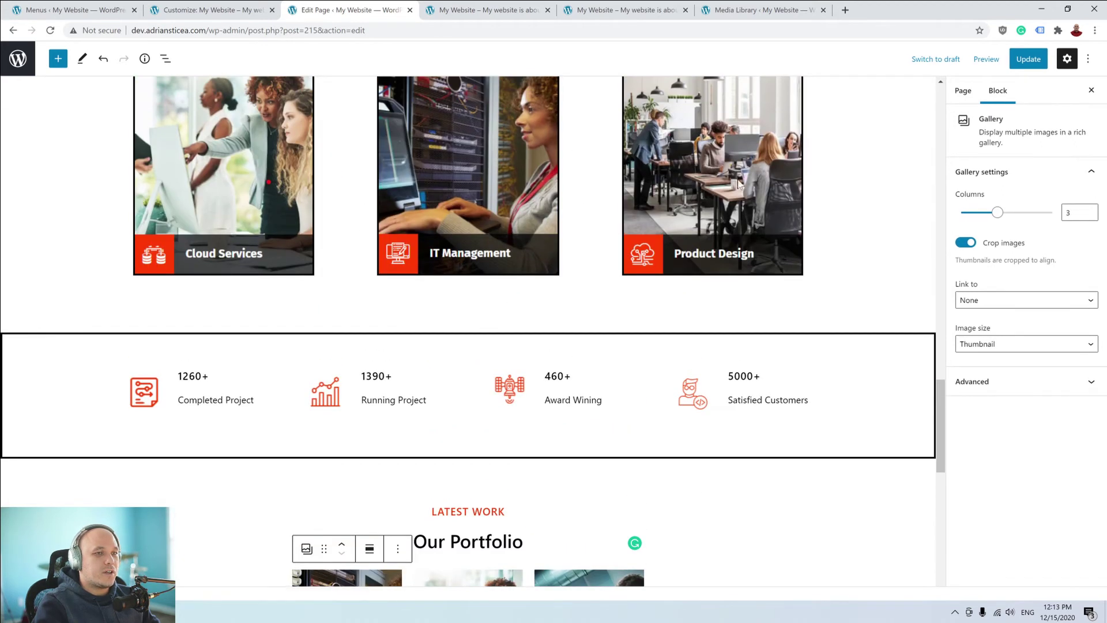
{"action": "scroll", "coordinate": [524, 198], "scroll_direction": "down", "scroll_amount": 6}
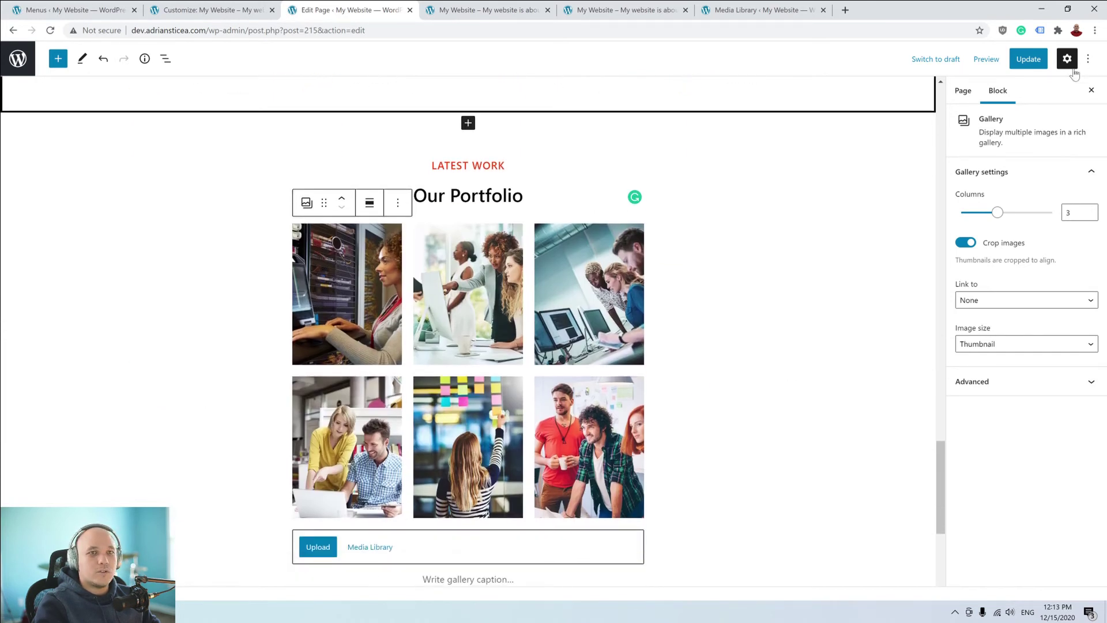
Preview the page in a new tab and inspect the portfolio headings and gallery.
{"action": "left_click", "coordinate": [977, 60]}
{"action": "left_click", "coordinate": [872, 164]}
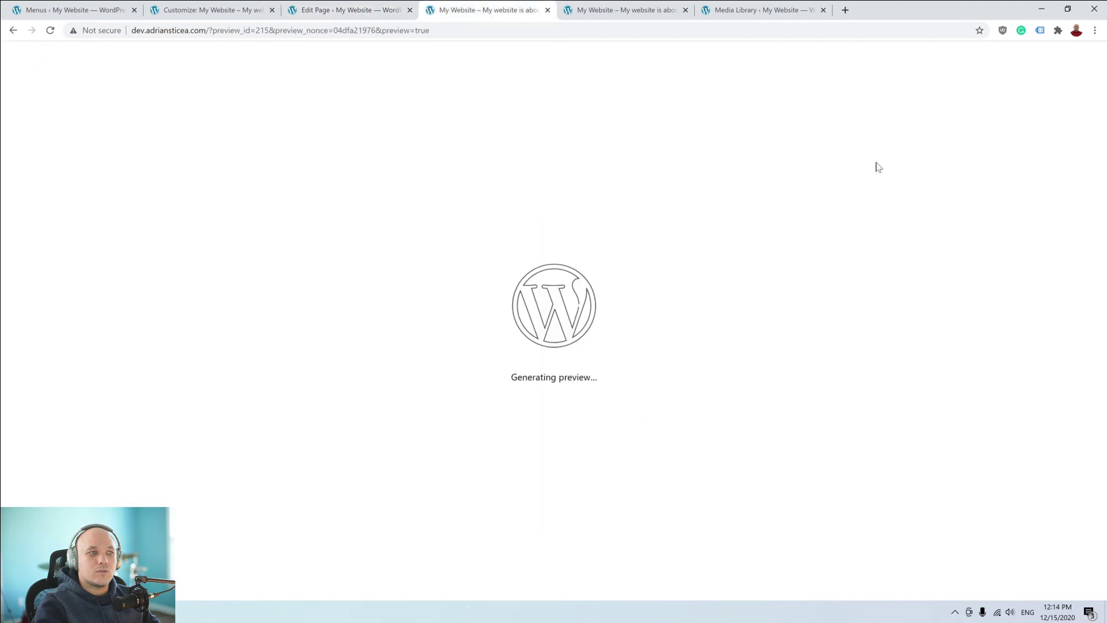
{"action": "scroll", "coordinate": [709, 137], "scroll_direction": "down", "scroll_amount": 15}
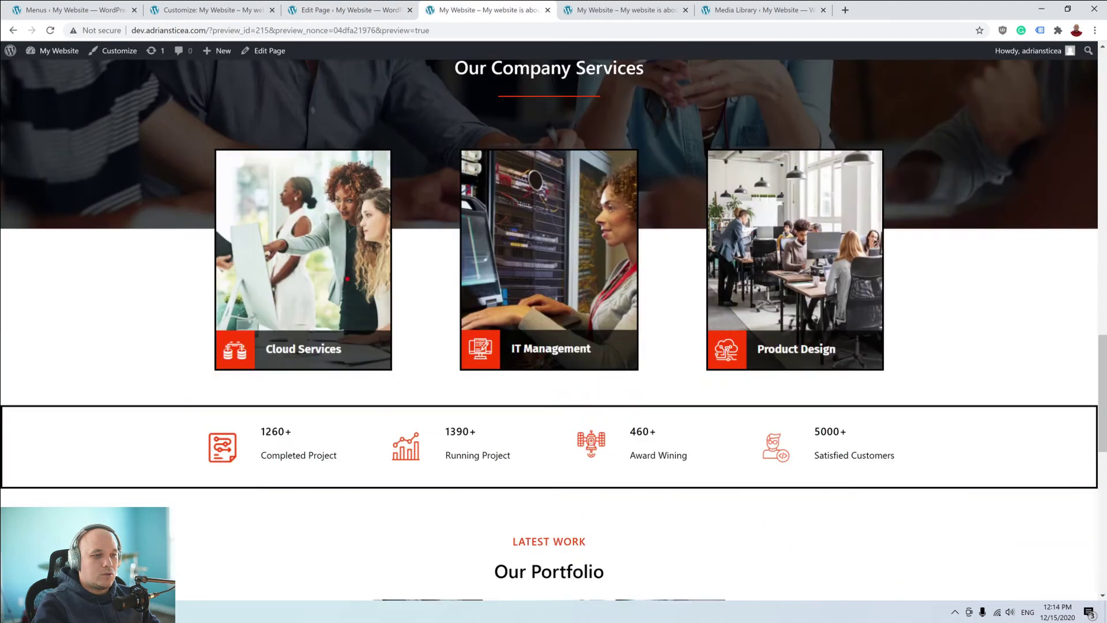
{"action": "scroll", "coordinate": [492, 275], "scroll_direction": "down", "scroll_amount": 3}
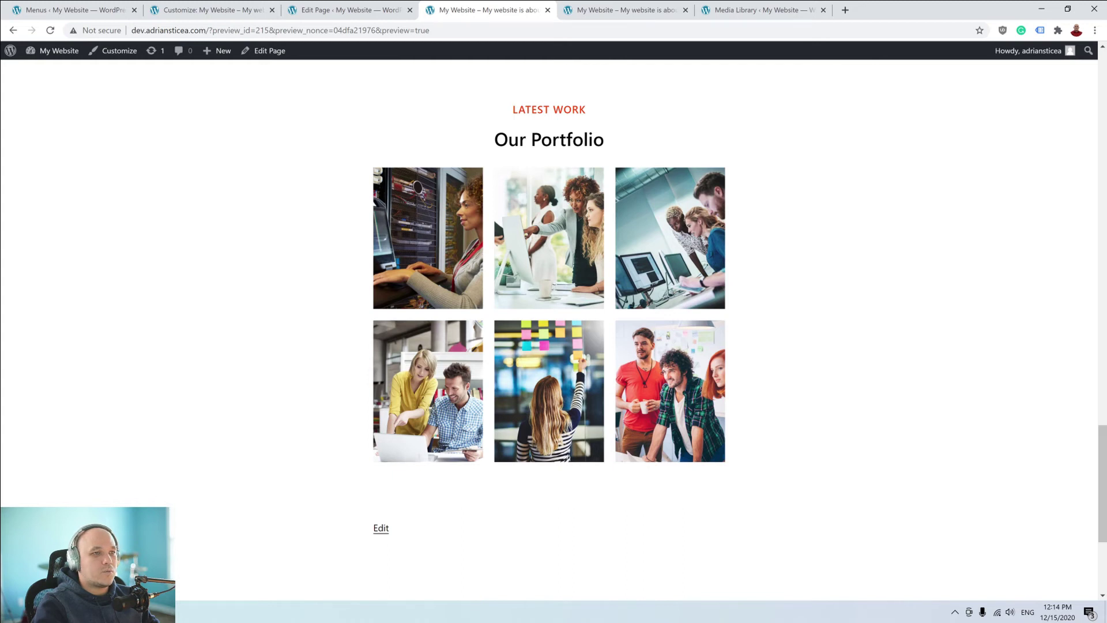
{"action": "scroll", "coordinate": [544, 157], "scroll_direction": "up", "scroll_amount": 3}
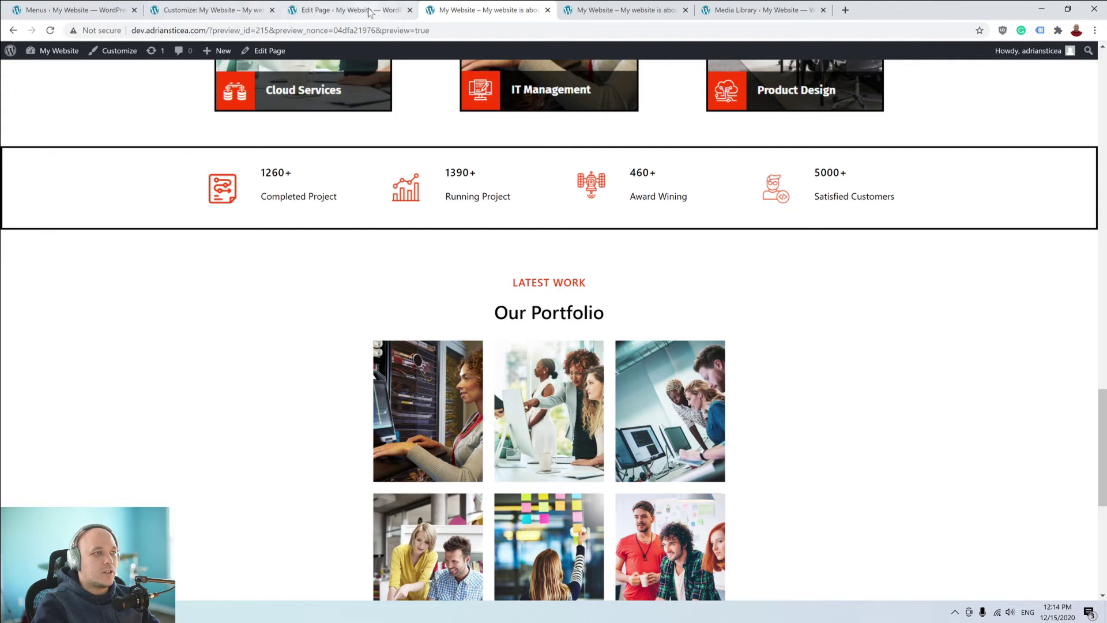
Back in the page editor, insert a Spacer block after the "Our Portfolio" heading and shrink it to 1 pixel high.
{"action": "left_click", "coordinate": [346, 10]}
{"action": "left_click", "coordinate": [523, 195]}
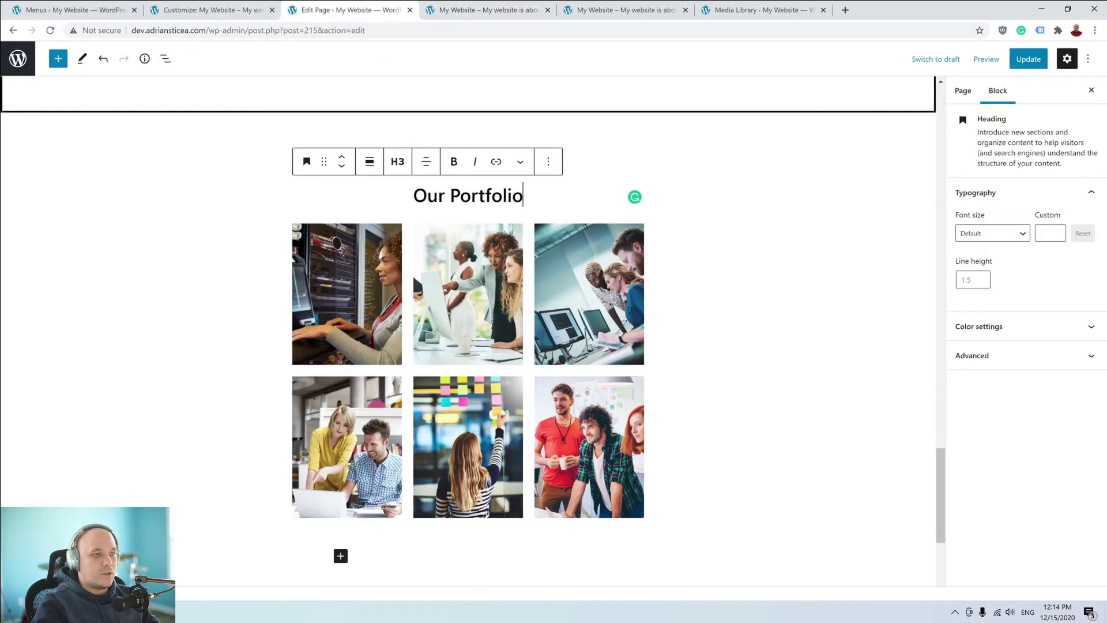
{"action": "left_click", "coordinate": [548, 161]}
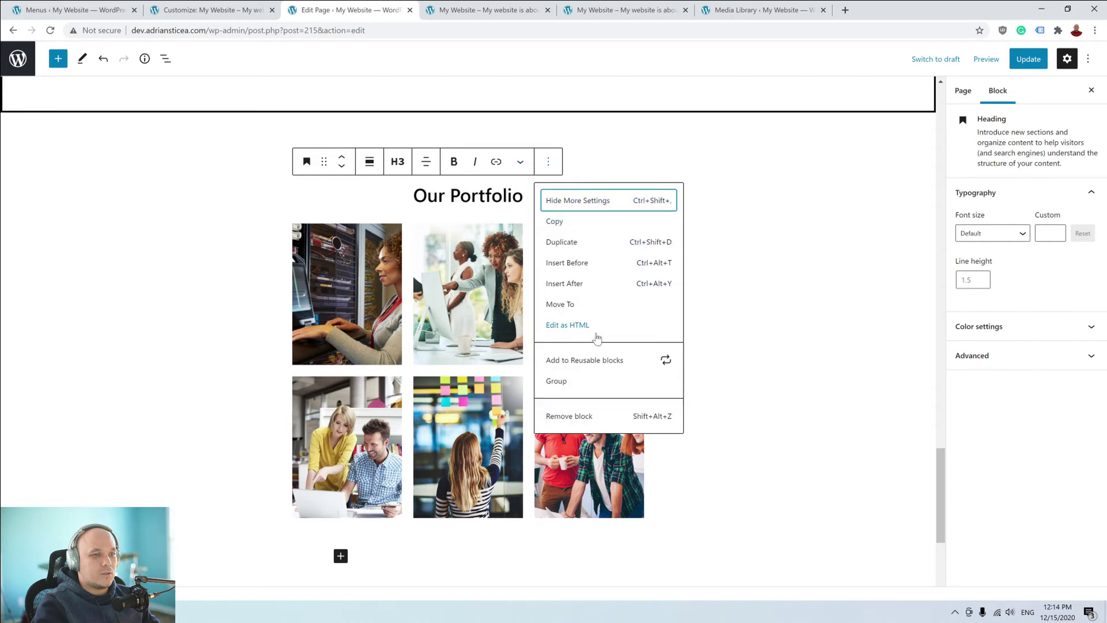
{"action": "left_click", "coordinate": [594, 285]}
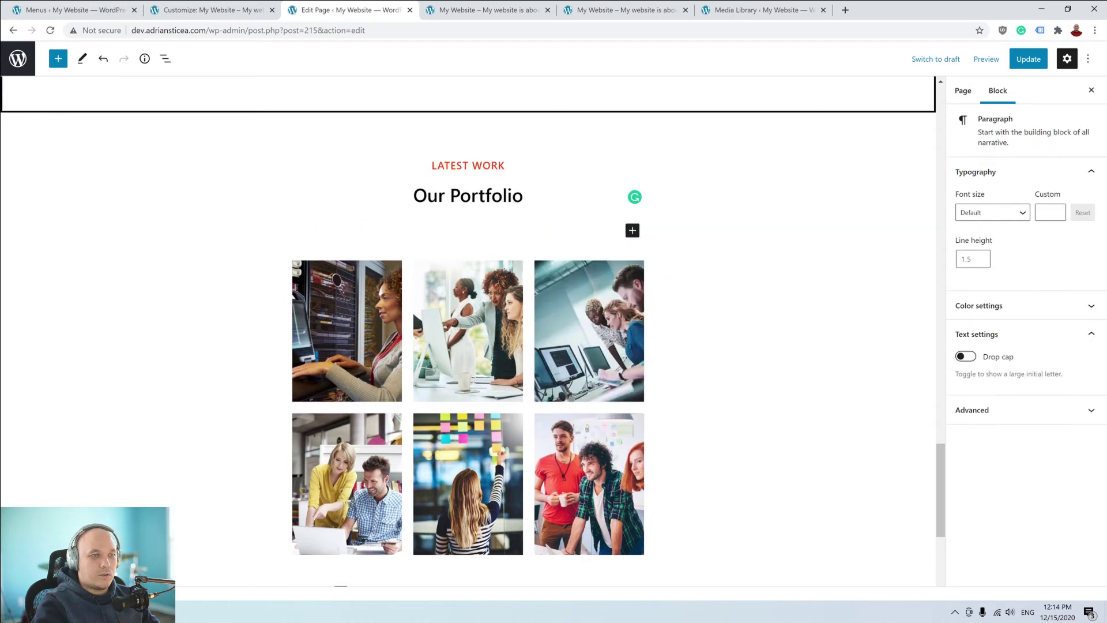
{"action": "left_click", "coordinate": [632, 230]}
{"action": "left_click", "coordinate": [761, 340]}
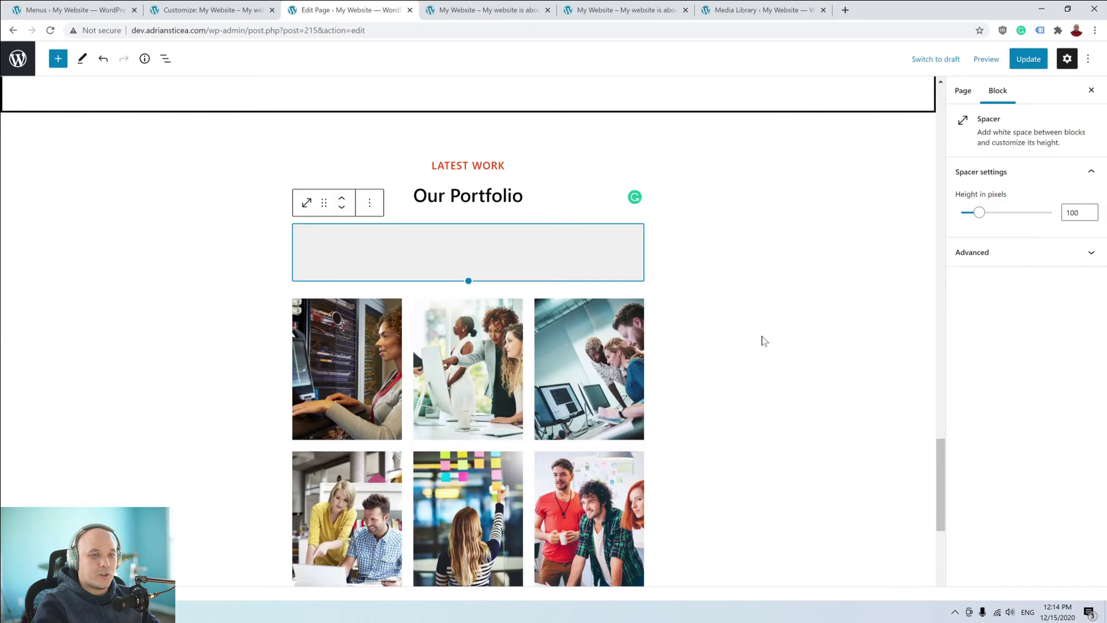
{"action": "left_click_drag", "start_coordinate": [469, 280], "coordinate": [468, 225]}
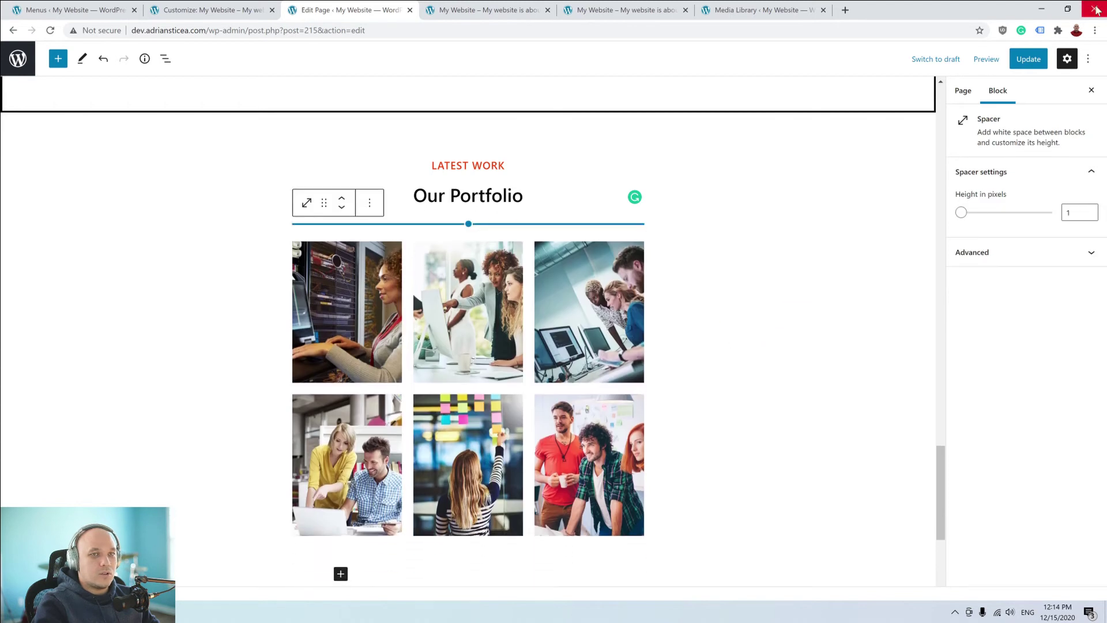
Preview the page in a new tab, inspect the spacing between the portfolio headings and gallery, and return to the page editor.
{"action": "left_click", "coordinate": [986, 59]}
{"action": "left_click", "coordinate": [902, 167]}
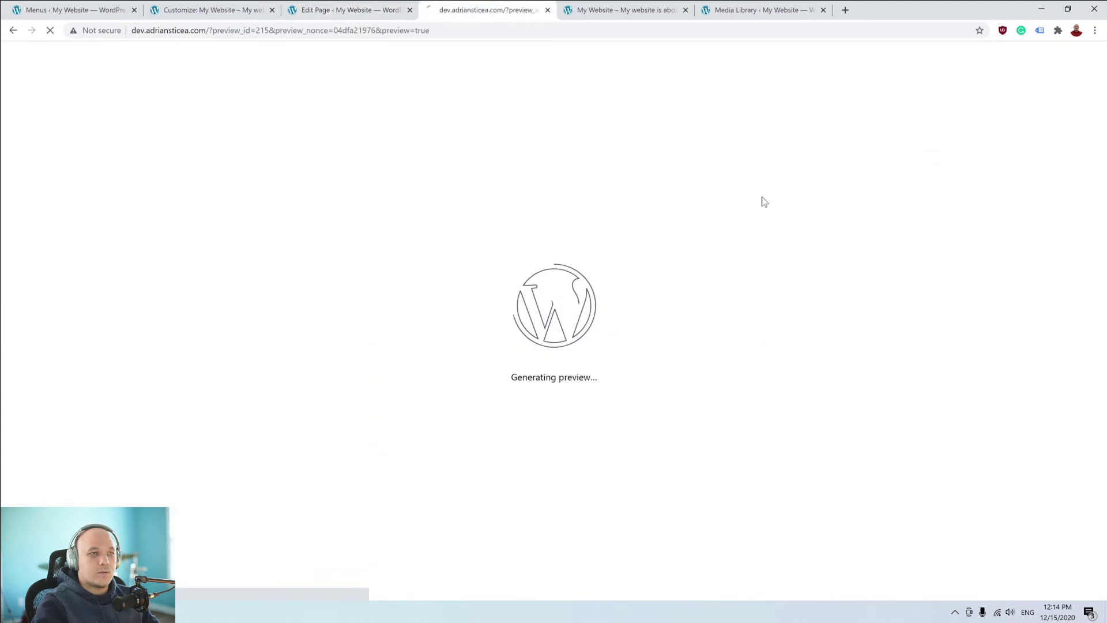
{"action": "scroll", "coordinate": [433, 271], "scroll_direction": "down", "scroll_amount": 20}
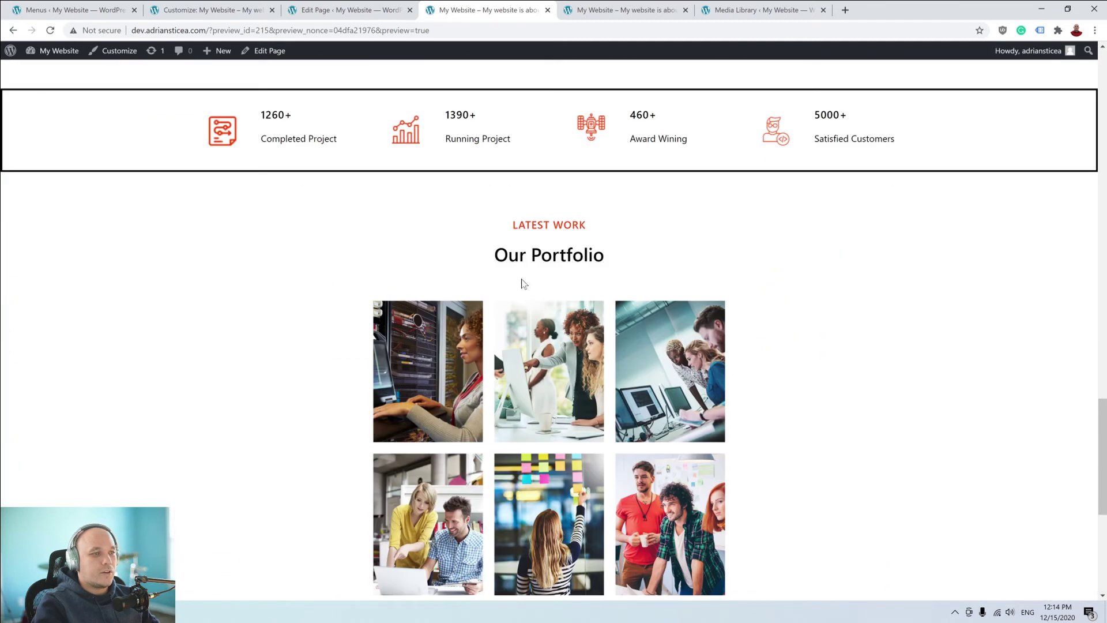
{"action": "scroll", "coordinate": [524, 283], "scroll_direction": "down", "scroll_amount": 2}
{"action": "scroll", "coordinate": [525, 281], "scroll_direction": "up", "scroll_amount": 2}
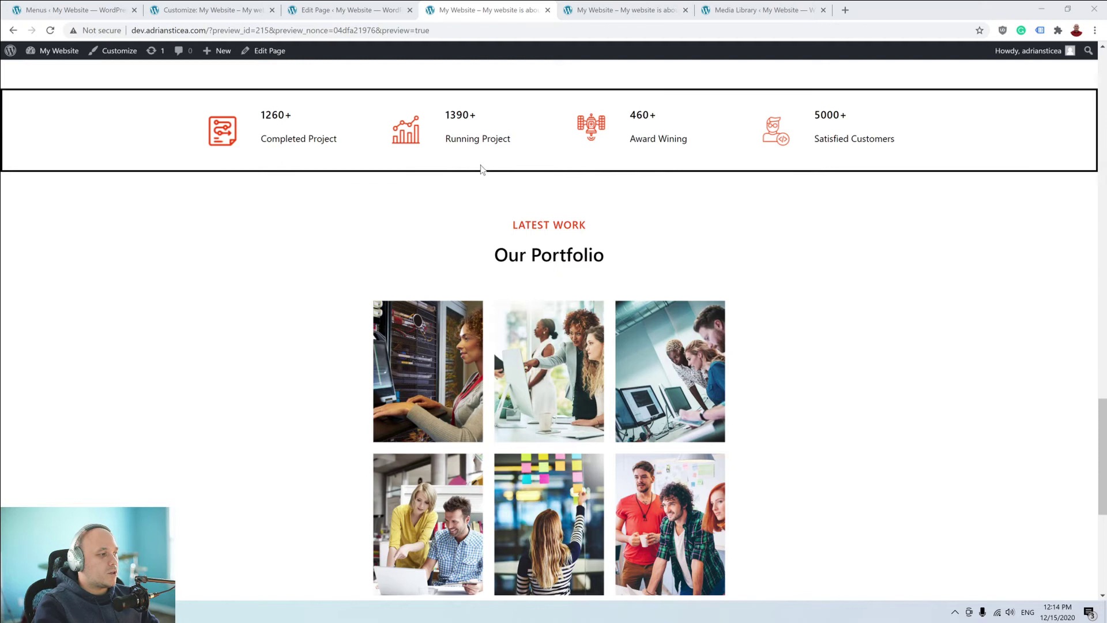
{"action": "left_click", "coordinate": [281, 53]}
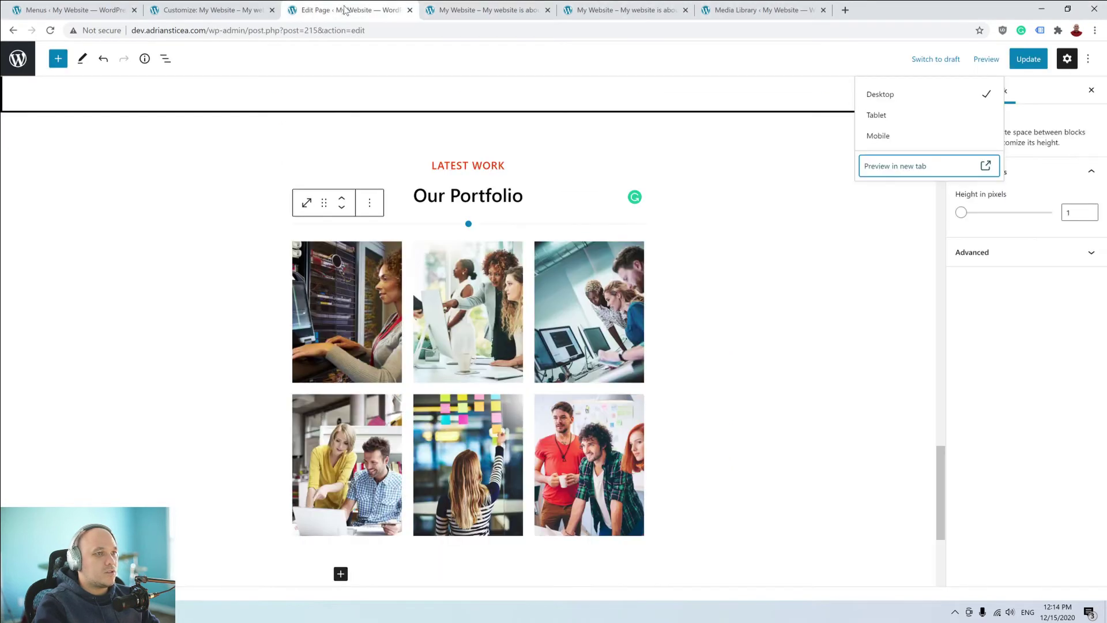
{"action": "scroll", "coordinate": [531, 314], "scroll_direction": "down", "scroll_amount": 3}
{"action": "scroll", "coordinate": [531, 316], "scroll_direction": "down", "scroll_amount": 1}
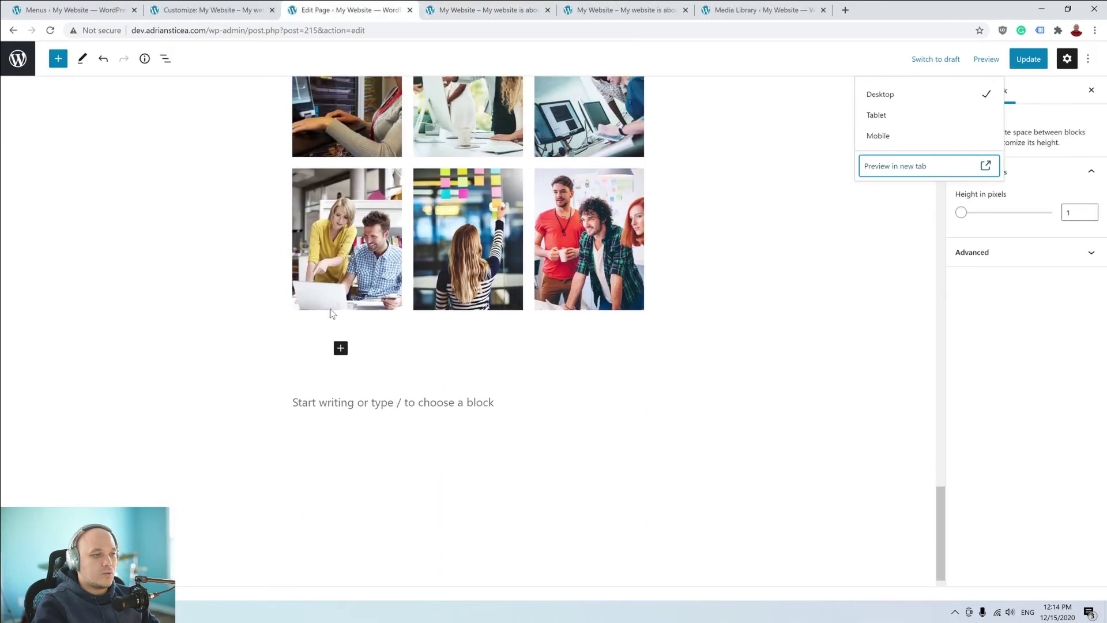
{"action": "left_click", "coordinate": [341, 350]}
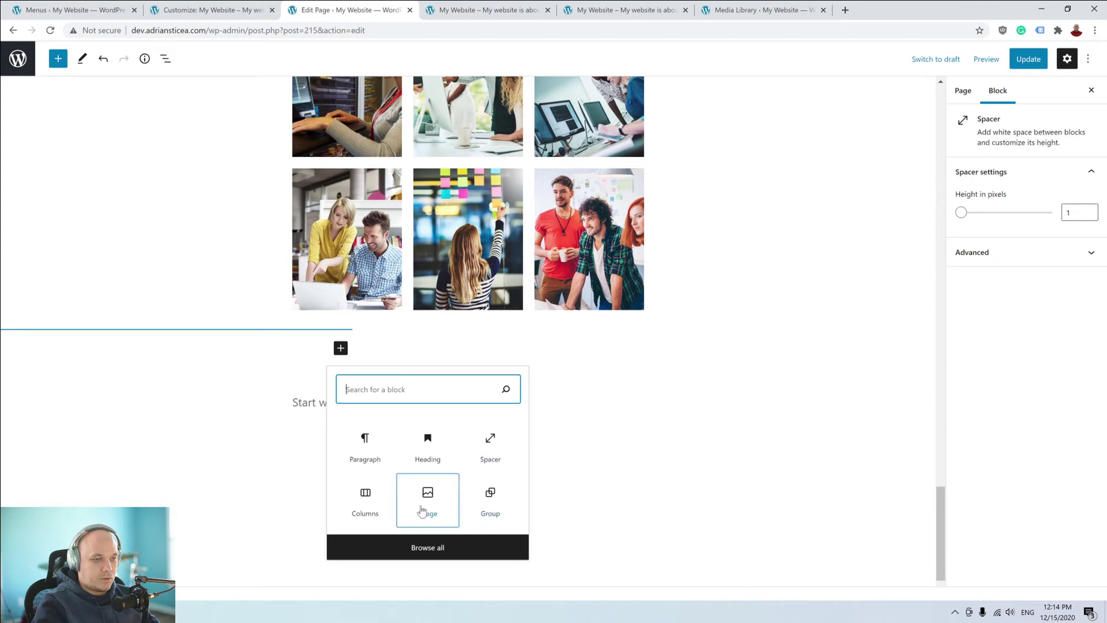
{"action": "left_click", "coordinate": [491, 503]}
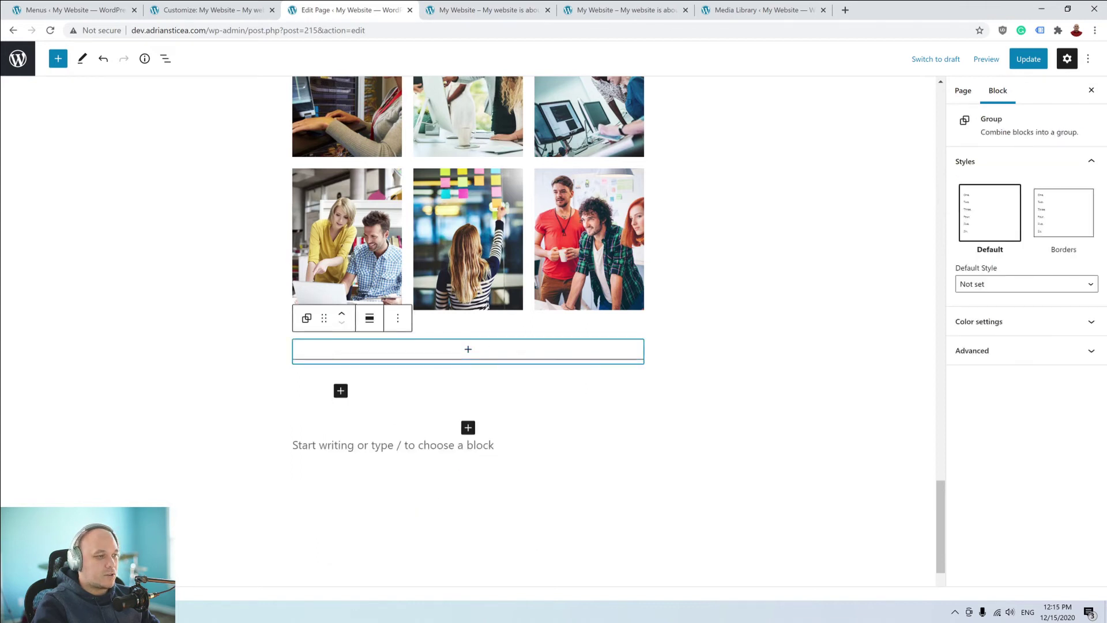
{"action": "left_click", "coordinate": [397, 318]}
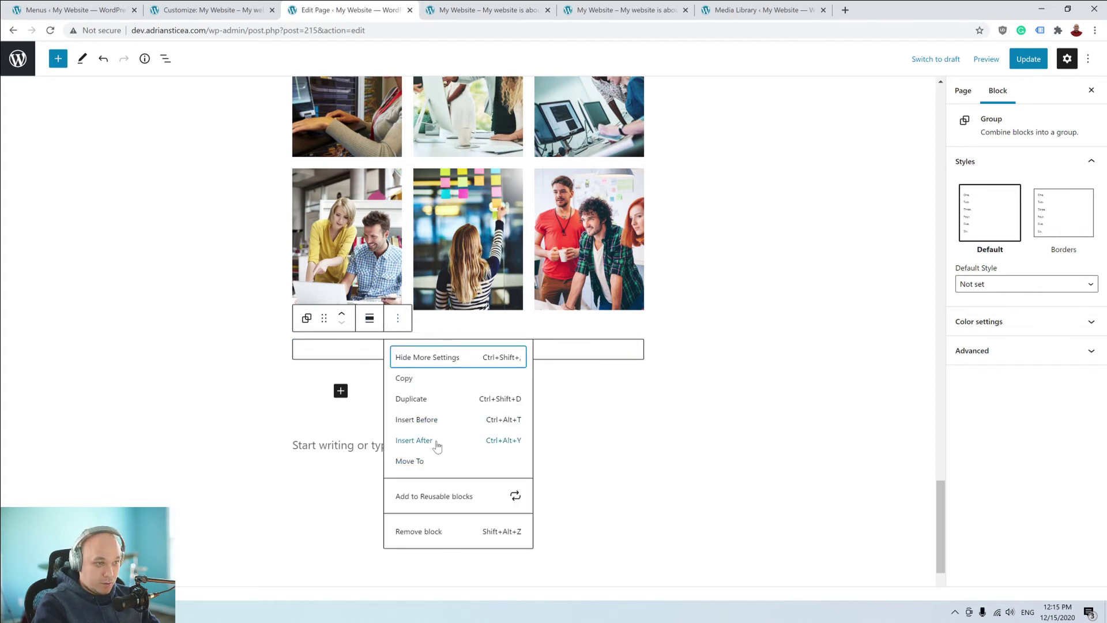
{"action": "left_click", "coordinate": [431, 530]}
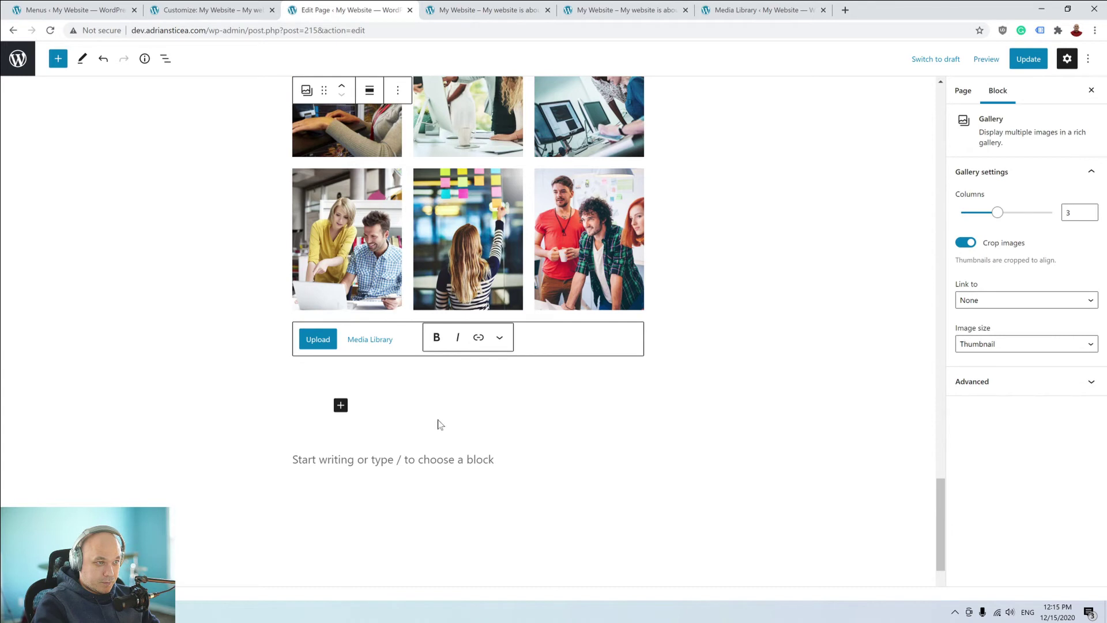
Insert a Group block in the empty paragraph below the portfolio section and set it to full width.
{"action": "left_click", "coordinate": [400, 419]}
{"action": "left_click", "coordinate": [393, 402]}
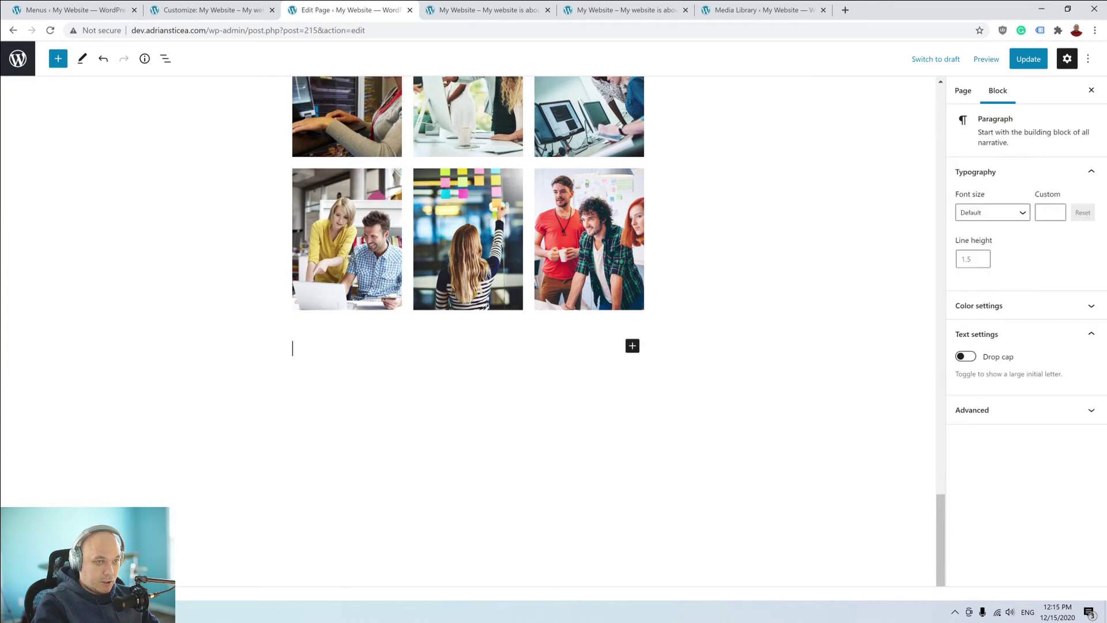
{"action": "left_click", "coordinate": [633, 347]}
{"action": "left_click", "coordinate": [778, 506]}
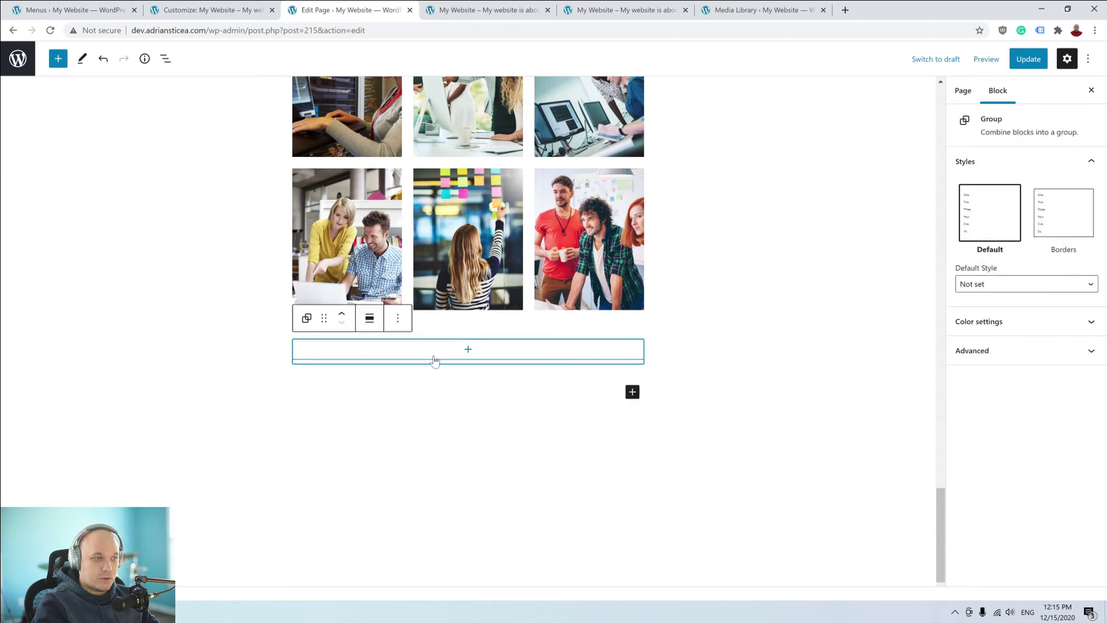
{"action": "left_click", "coordinate": [369, 318]}
{"action": "left_click", "coordinate": [400, 379]}
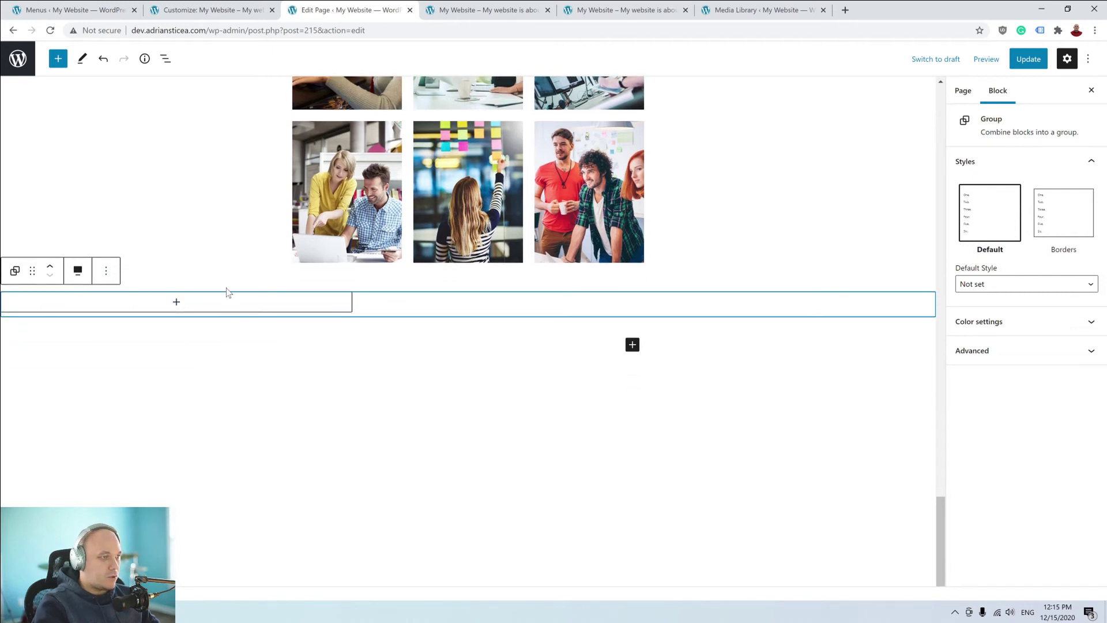
Add a Heading block to the new group and fill it with copies of the "LATEST WORK" and "Our Portfolio" headings.
{"action": "left_click", "coordinate": [177, 301]}
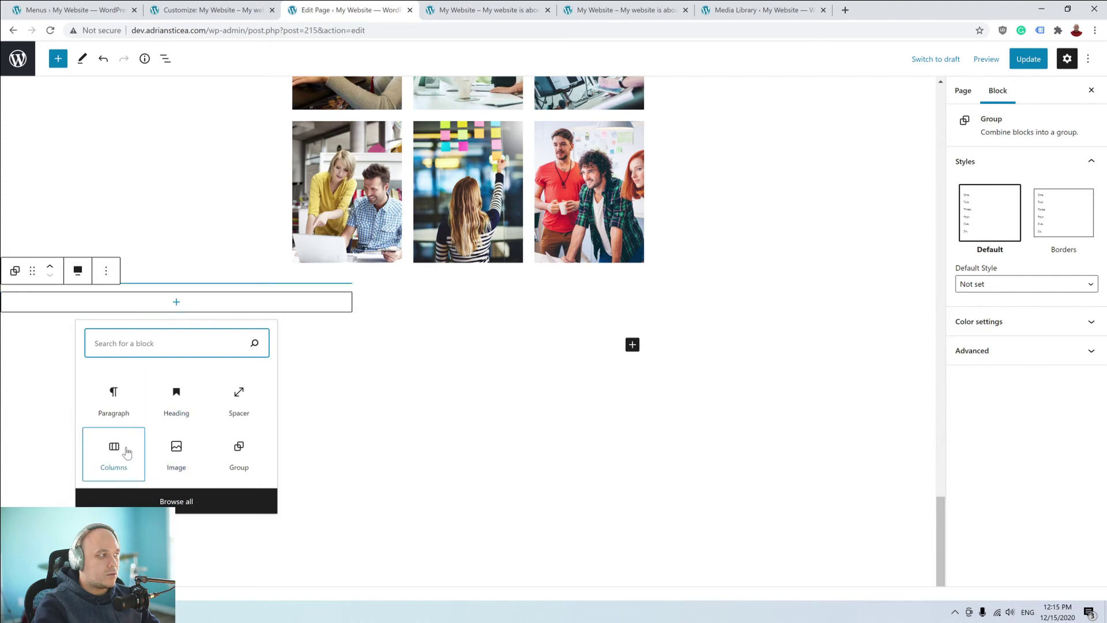
{"action": "left_click", "coordinate": [177, 401]}
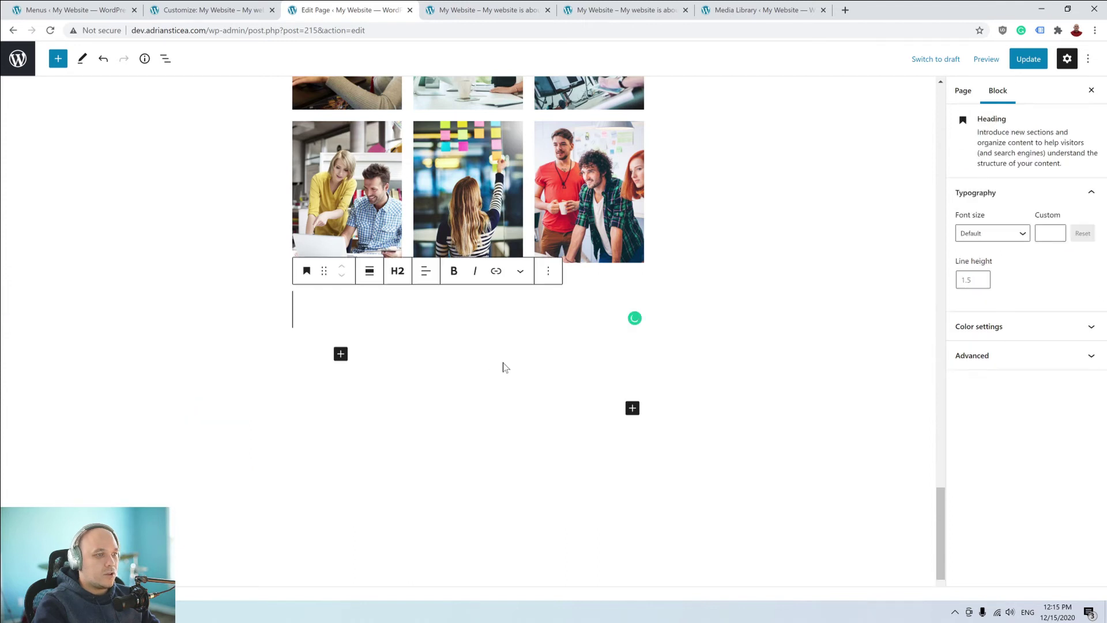
{"action": "scroll", "coordinate": [503, 367], "scroll_direction": "up", "scroll_amount": 5}
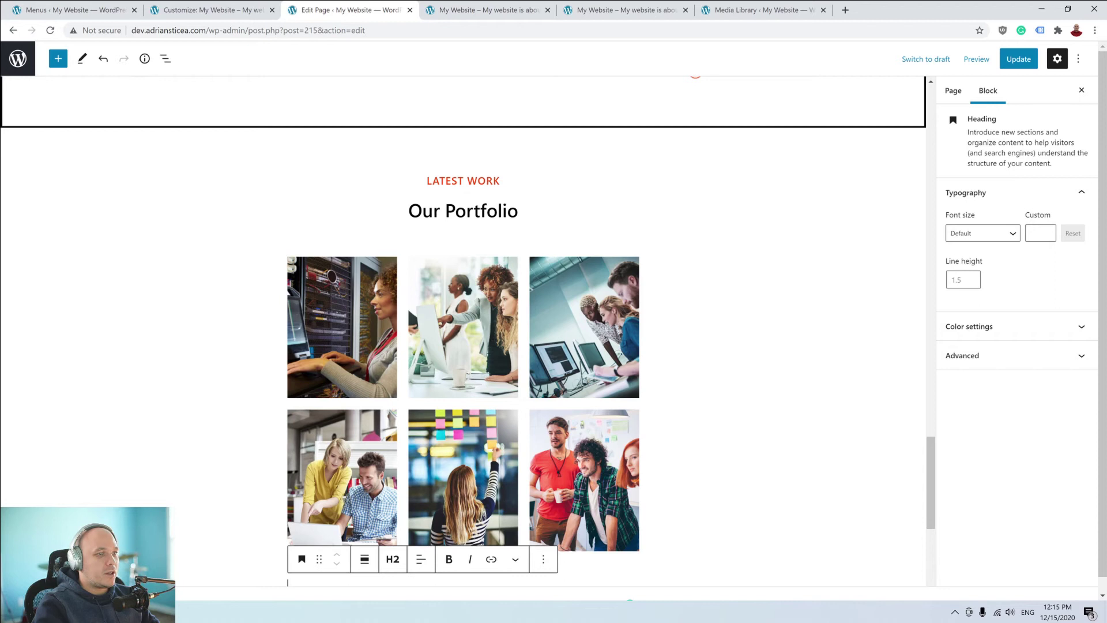
{"action": "mouse_move", "coordinate": [426, 181]}
{"action": "left_mouse_down"}
{"action": "mouse_move", "coordinate": [464, 163]}
{"action": "mouse_move", "coordinate": [535, 203]}
{"action": "mouse_move", "coordinate": [432, 161]}
{"action": "left_mouse_up"}
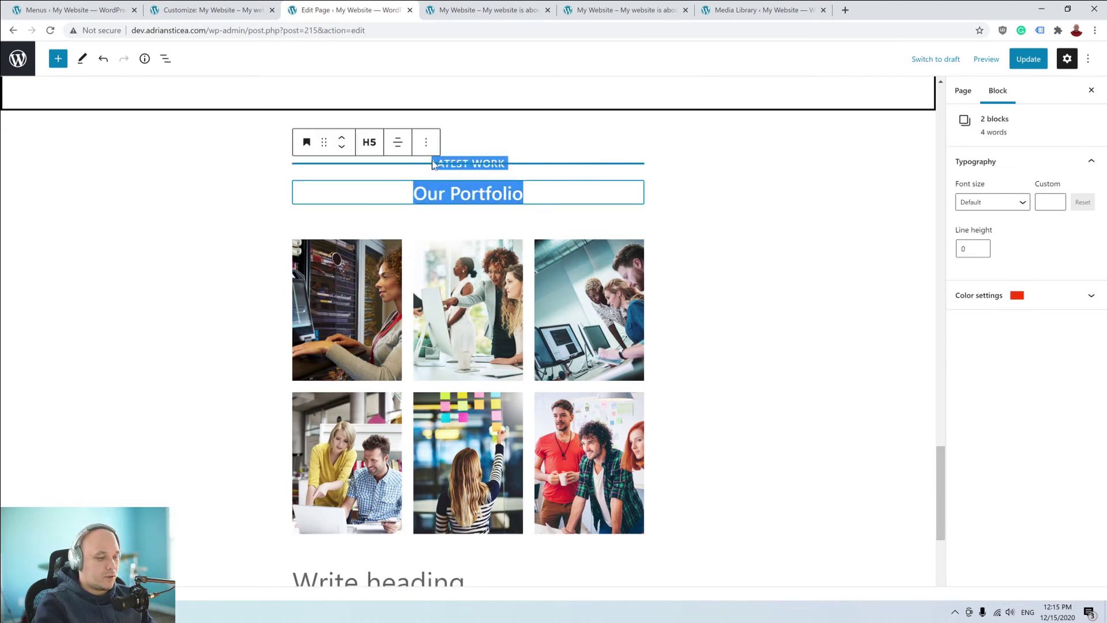
{"action": "scroll", "coordinate": [443, 426], "scroll_direction": "down", "scroll_amount": 4}
{"action": "scroll", "coordinate": [442, 427], "scroll_direction": "up", "scroll_amount": 1}
{"action": "left_click", "coordinate": [443, 426]}
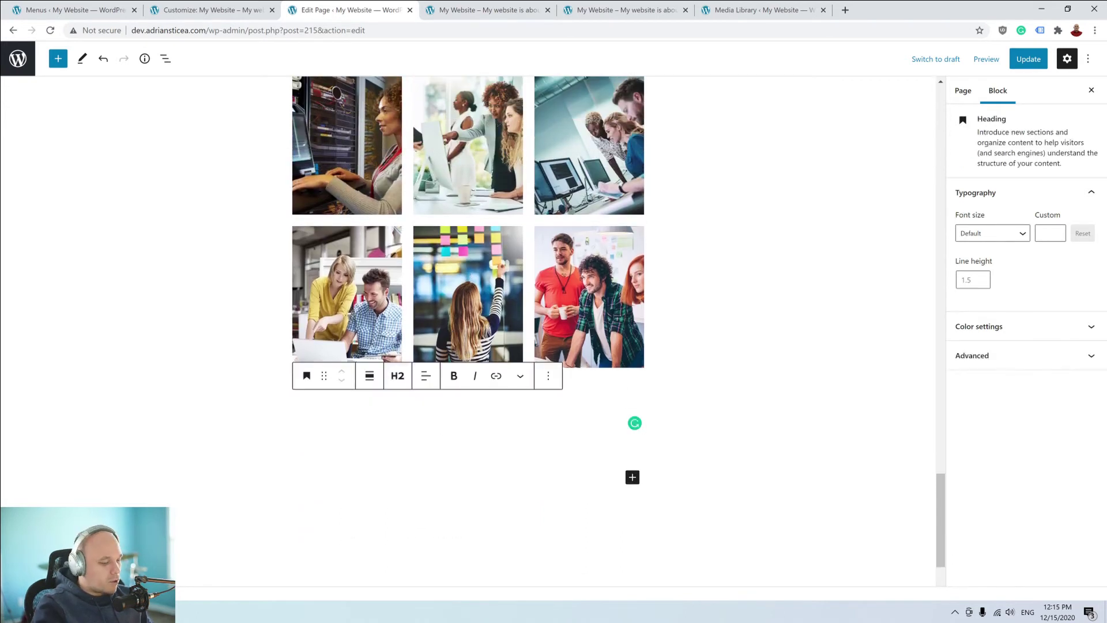
{"action": "type", "text": "Our Portfolio"}
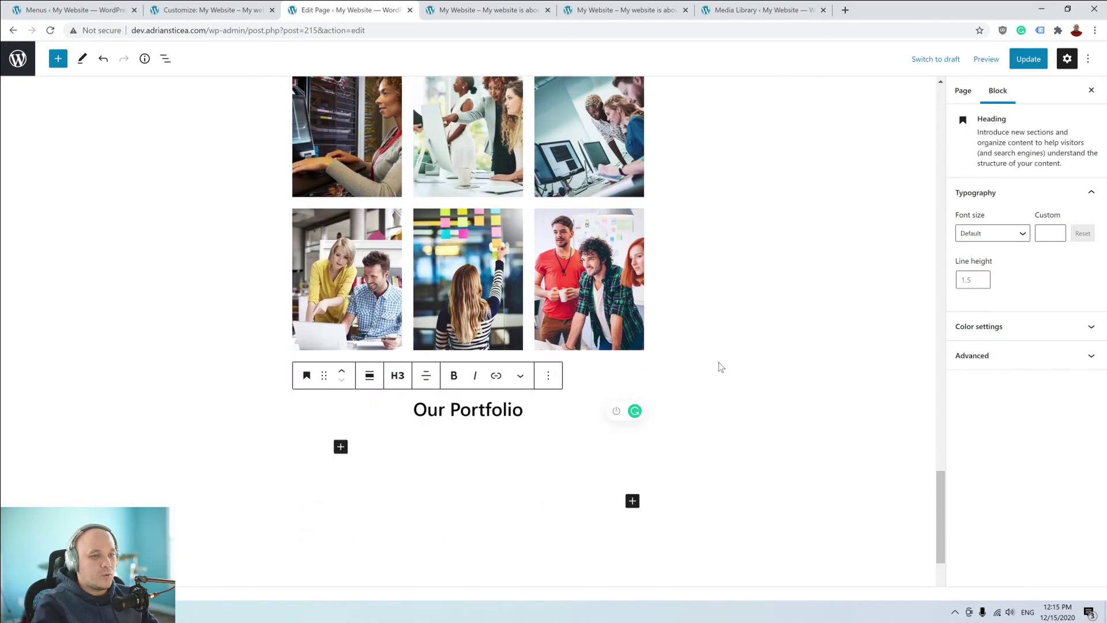
{"action": "left_click", "coordinate": [719, 367]}
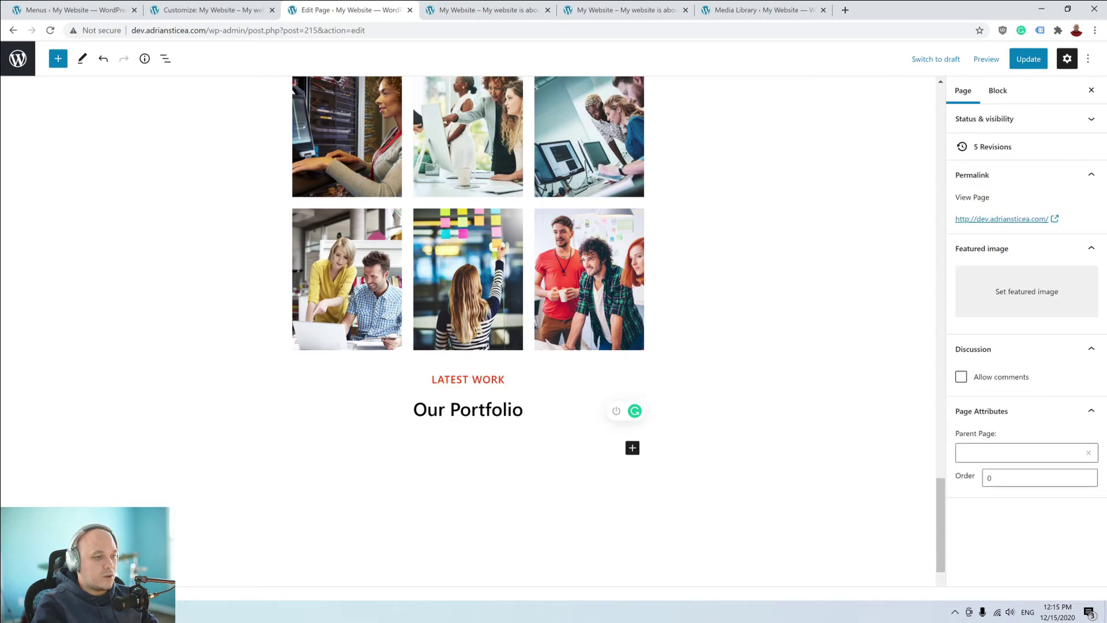
{"action": "left_click", "coordinate": [589, 380]}
{"action": "left_click", "coordinate": [672, 367]}
{"action": "left_click", "coordinate": [733, 448]}
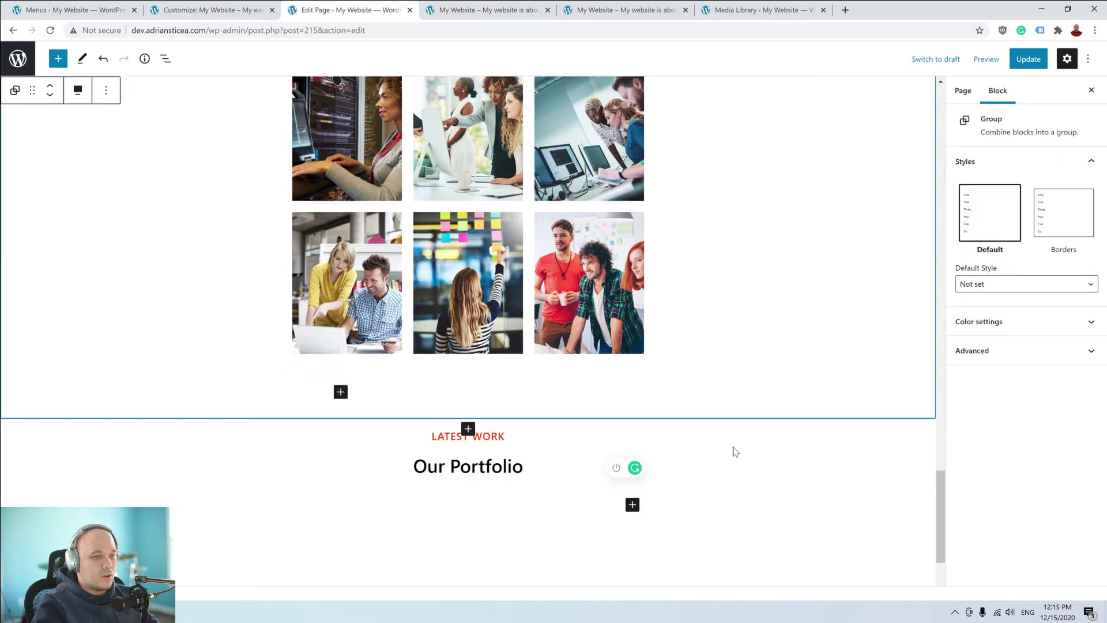
Replace the text of the copied "LATEST WORK" heading below the gallery with "Testimonials".
{"action": "scroll", "coordinate": [680, 401], "scroll_direction": "down", "scroll_amount": 2}
{"action": "left_click", "coordinate": [485, 322]}
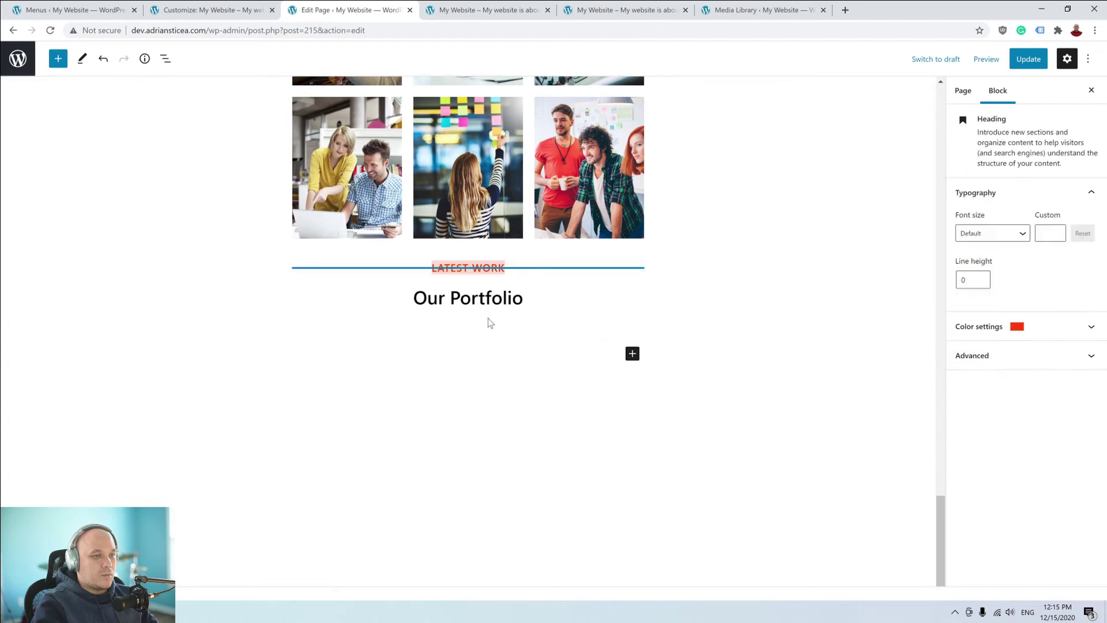
{"action": "left_click", "coordinate": [501, 271]}
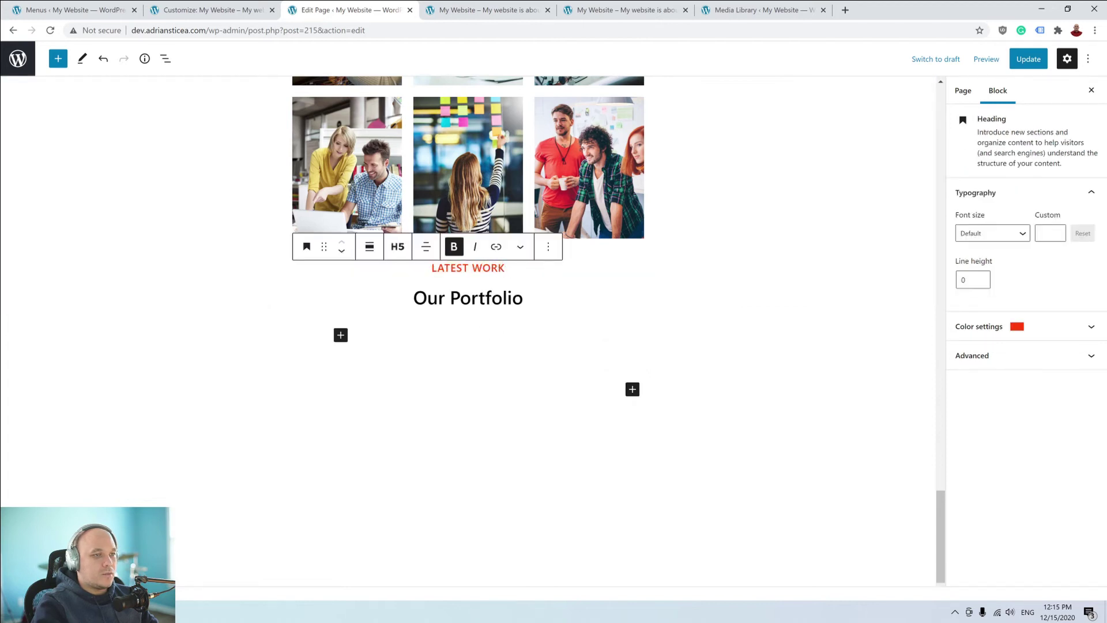
{"action": "left_click_drag", "start_coordinate": [500, 268], "coordinate": [444, 268]}
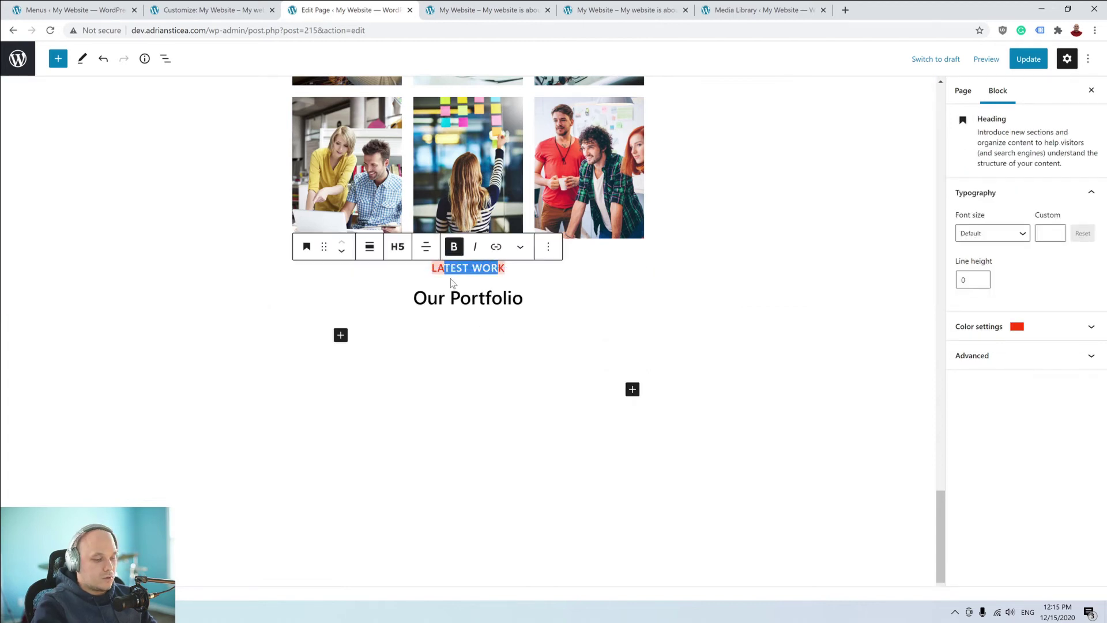
{"action": "key", "text": "End"}
{"action": "key", "text": "BackSpace"}
{"action": "key", "text": "BackSpace"}
{"action": "key", "text": "BackSpace"}
{"action": "key", "text": "BackSpace"}
{"action": "key", "text": "BackSpace"}
{"action": "key", "text": "BackSpace"}
{"action": "key", "text": "BackSpace"}
{"action": "key", "text": "BackSpace"}
{"action": "key", "text": "BackSpace"}
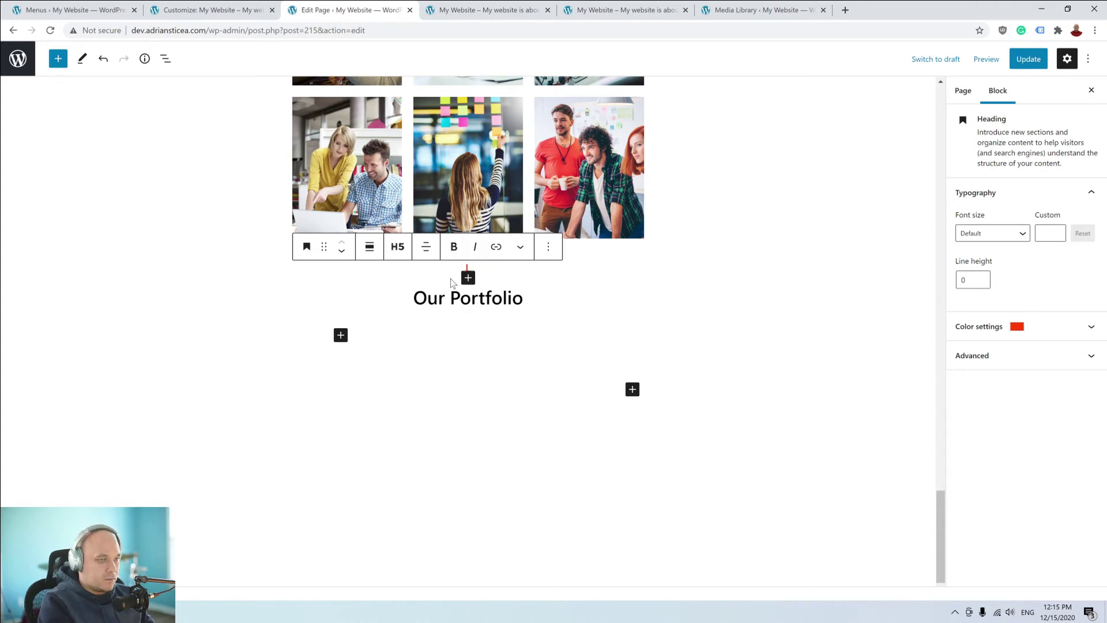
{"action": "type", "text": "Testimonials"}
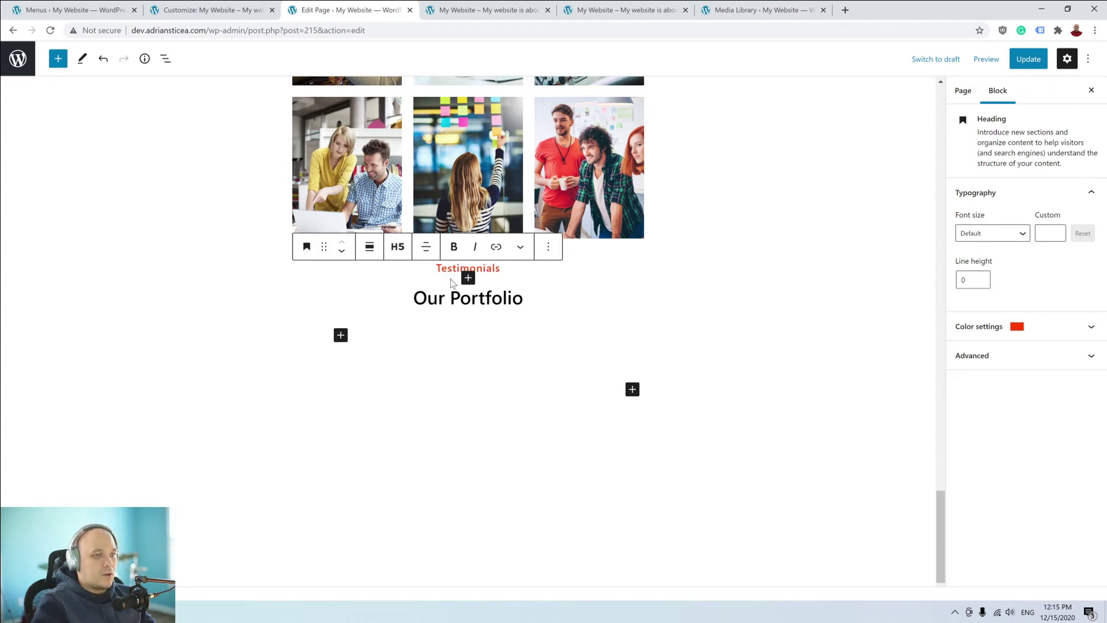
Replace the copied "Our Portfolio" heading text below the gallery with "What Our Clients Say".
{"action": "triple_click", "coordinate": [485, 297]}
{"action": "left_click_drag", "start_coordinate": [523, 298], "coordinate": [413, 298]}
{"action": "type", "text": "W"}
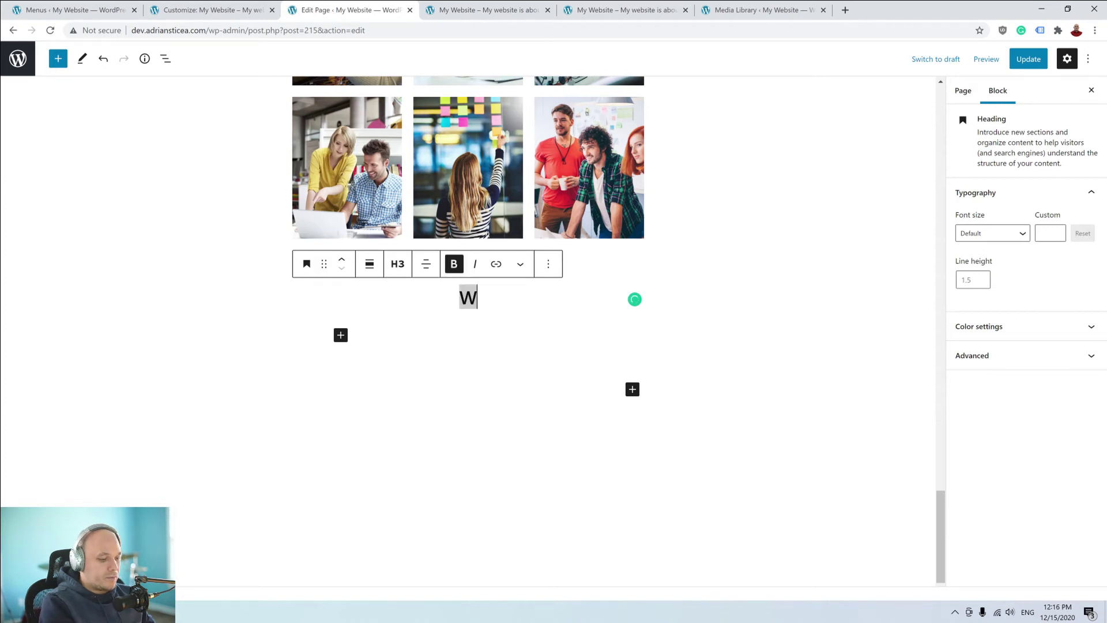
{"action": "type", "text": "hat  Ou"}
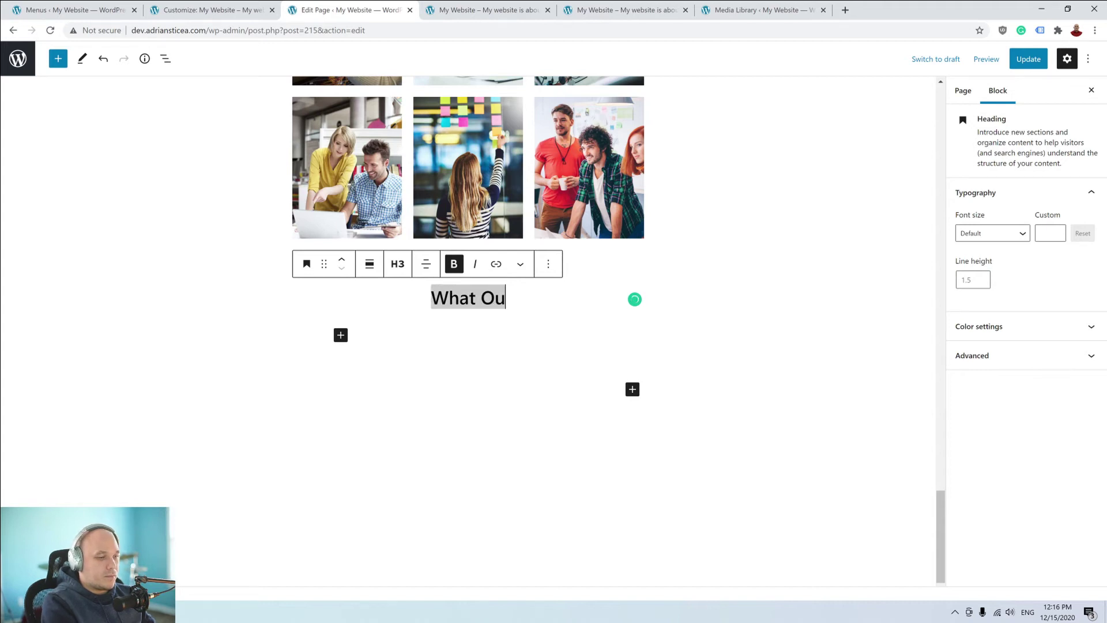
{"action": "type", "text": "r Clients Say"}
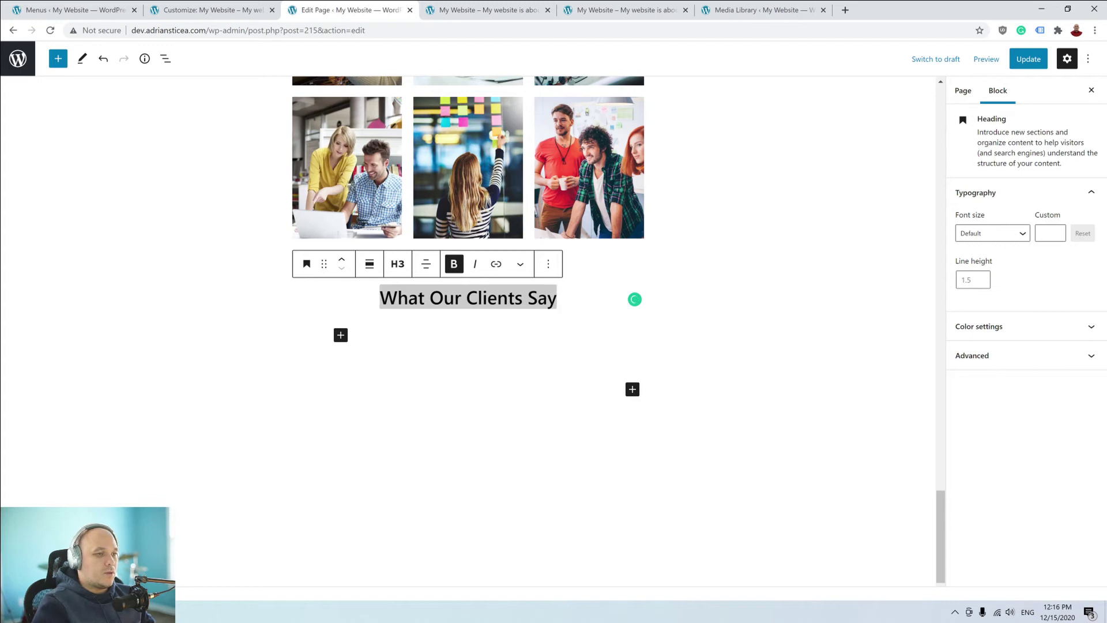
{"action": "left_click", "coordinate": [456, 330]}
Insert a Spacer block before the "Testimonials" heading and resize it to 30 pixels high.
{"action": "left_click", "coordinate": [482, 268]}
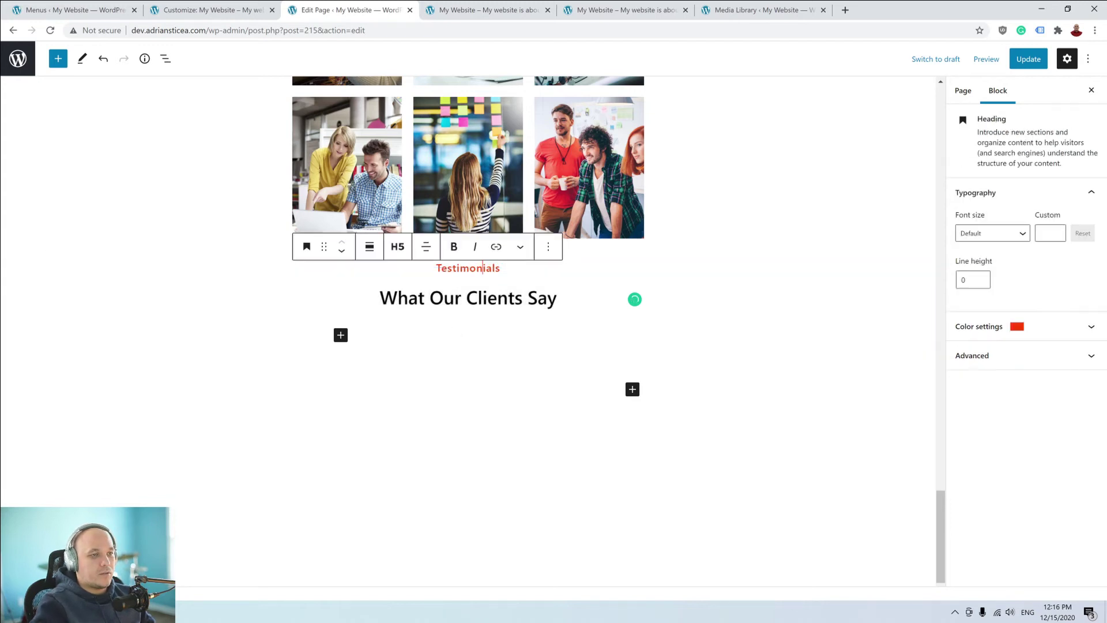
{"action": "left_click", "coordinate": [548, 248]}
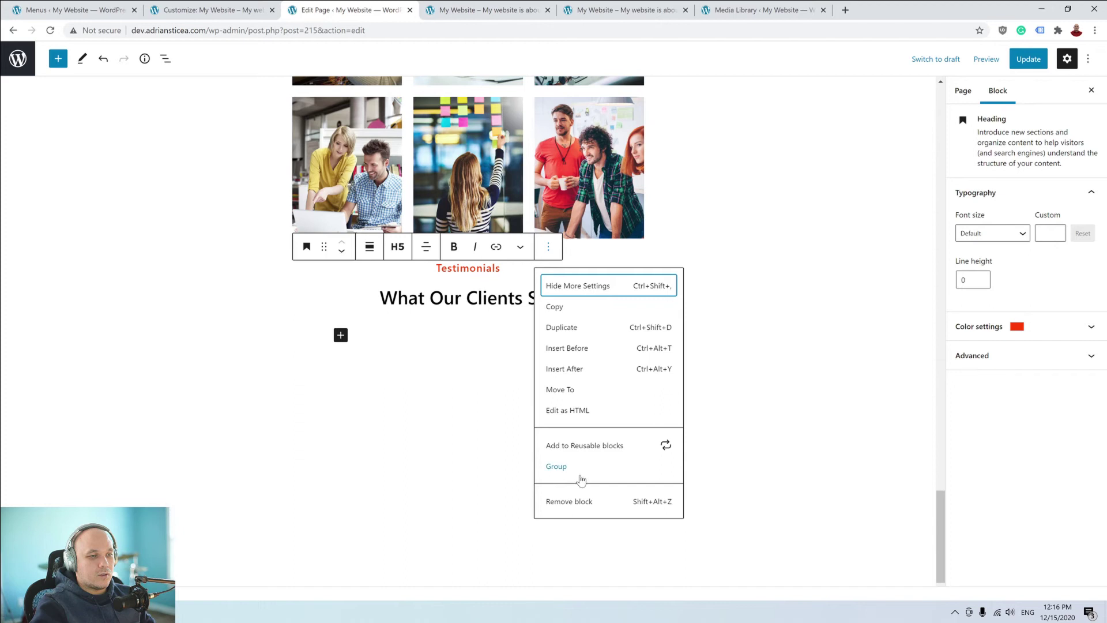
{"action": "left_click", "coordinate": [579, 348]}
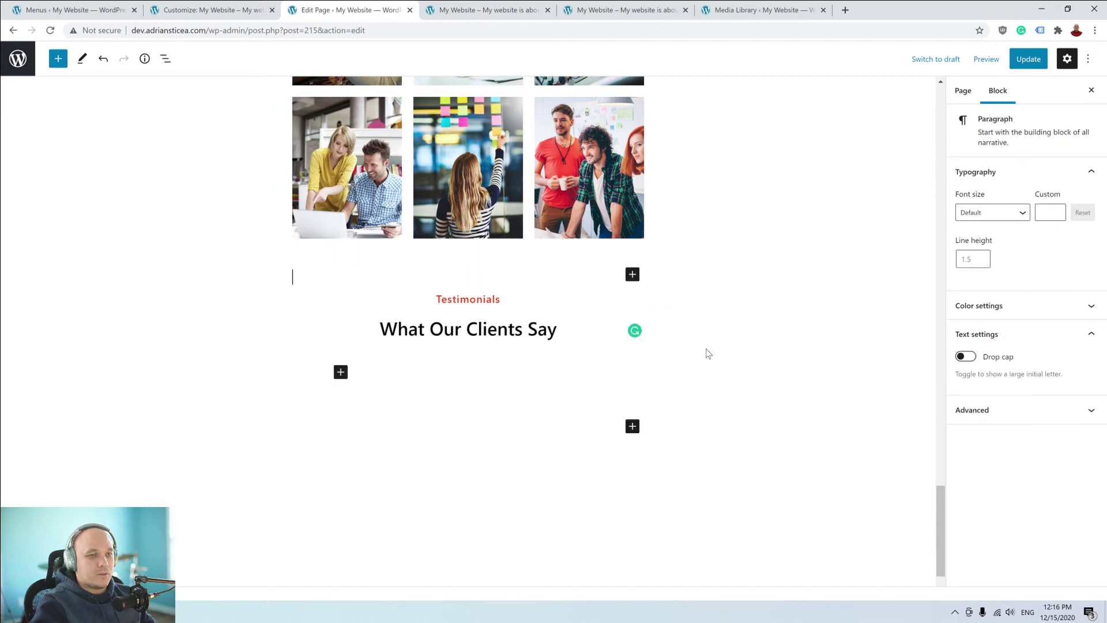
{"action": "left_click", "coordinate": [633, 274]}
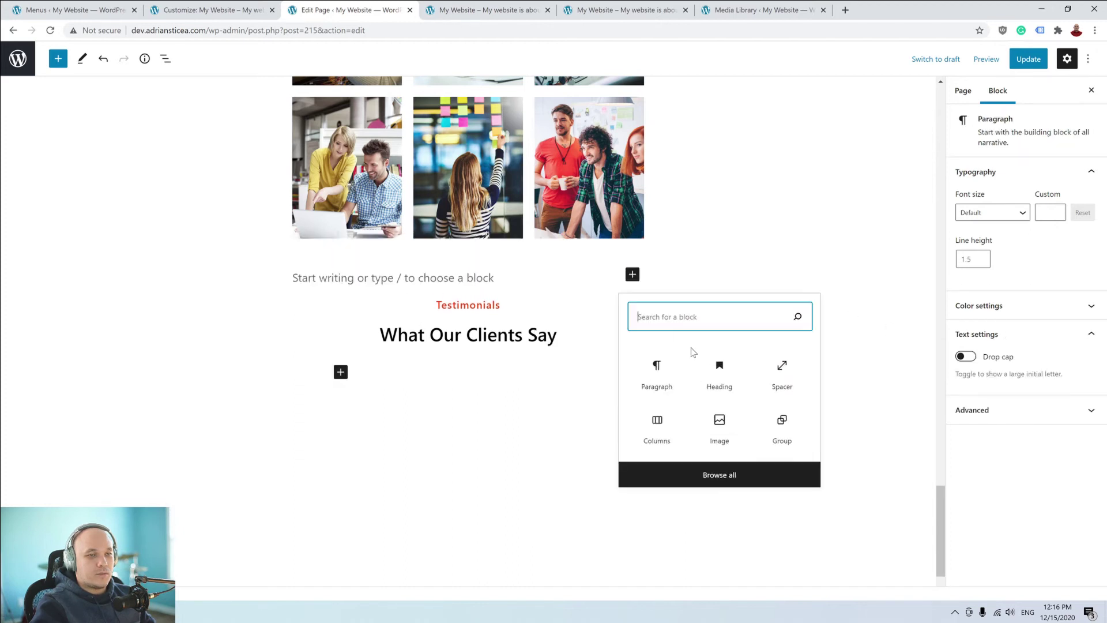
{"action": "left_click", "coordinate": [780, 375]}
{"action": "left_click_drag", "start_coordinate": [459, 321], "coordinate": [475, 284]}
Preview the page in a new tab and inspect the testimonials headings below the portfolio gallery.
{"action": "left_click", "coordinate": [986, 59]}
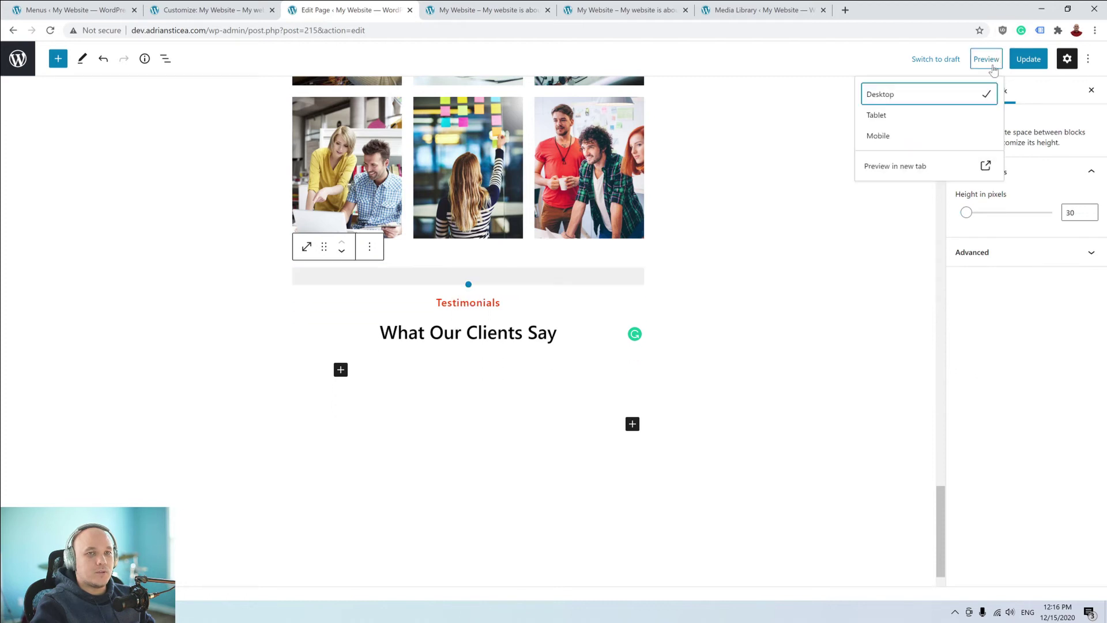
{"action": "left_click", "coordinate": [905, 165]}
{"action": "scroll", "coordinate": [639, 151], "scroll_direction": "down", "scroll_amount": 20}
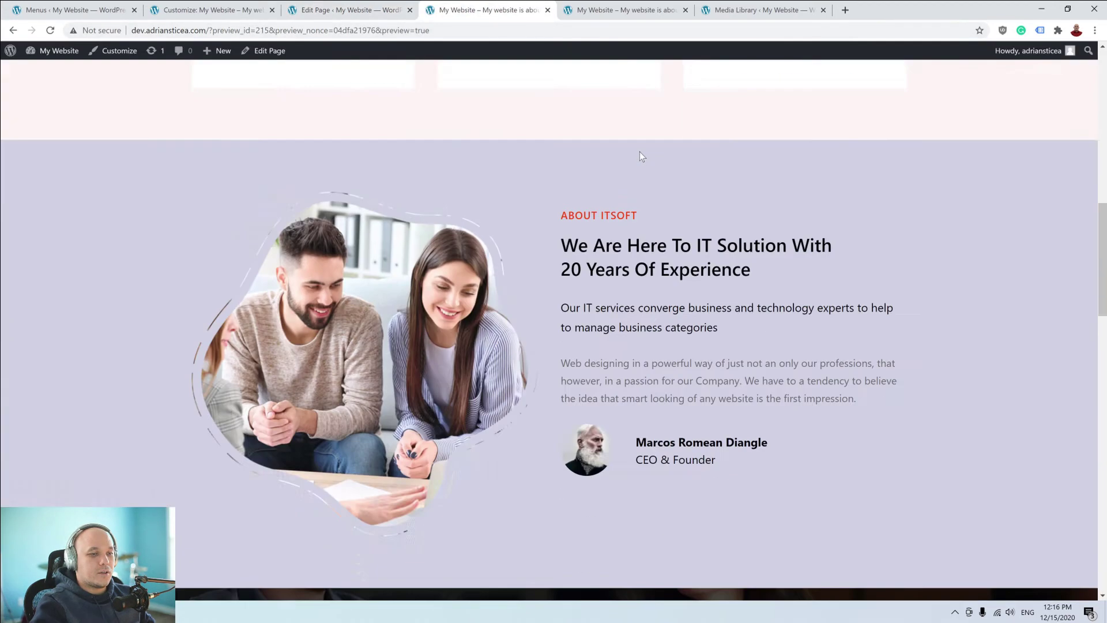
{"action": "scroll", "coordinate": [640, 156], "scroll_direction": "up", "scroll_amount": 2}
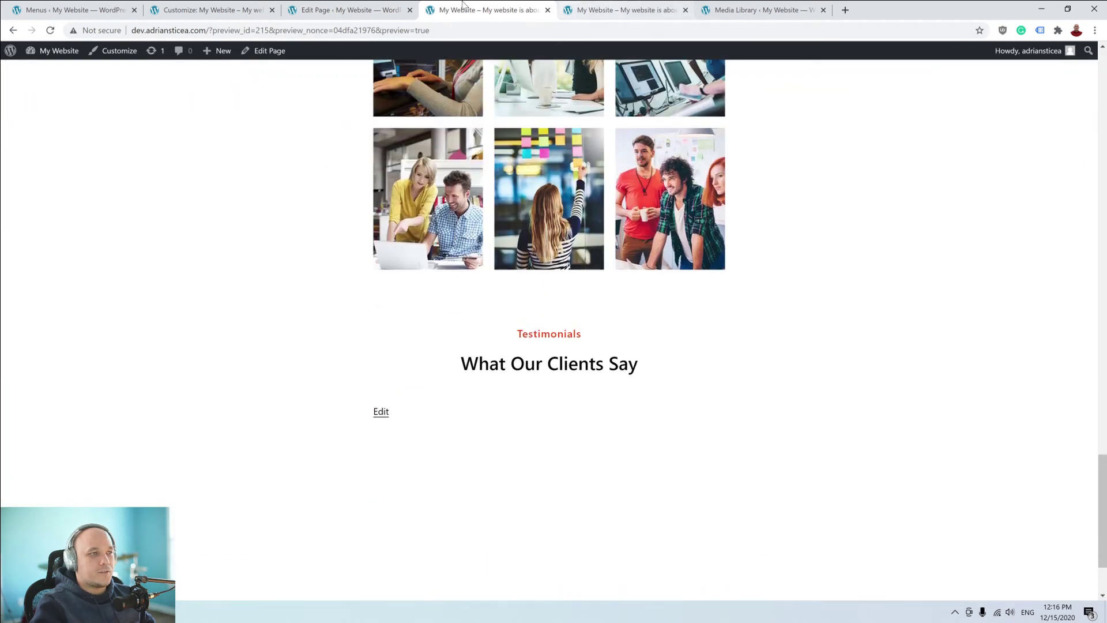
Back in the page editor, insert a 50/50 Columns block below the "What Our Clients Say" heading and set it to wide width.
{"action": "left_click", "coordinate": [339, 10]}
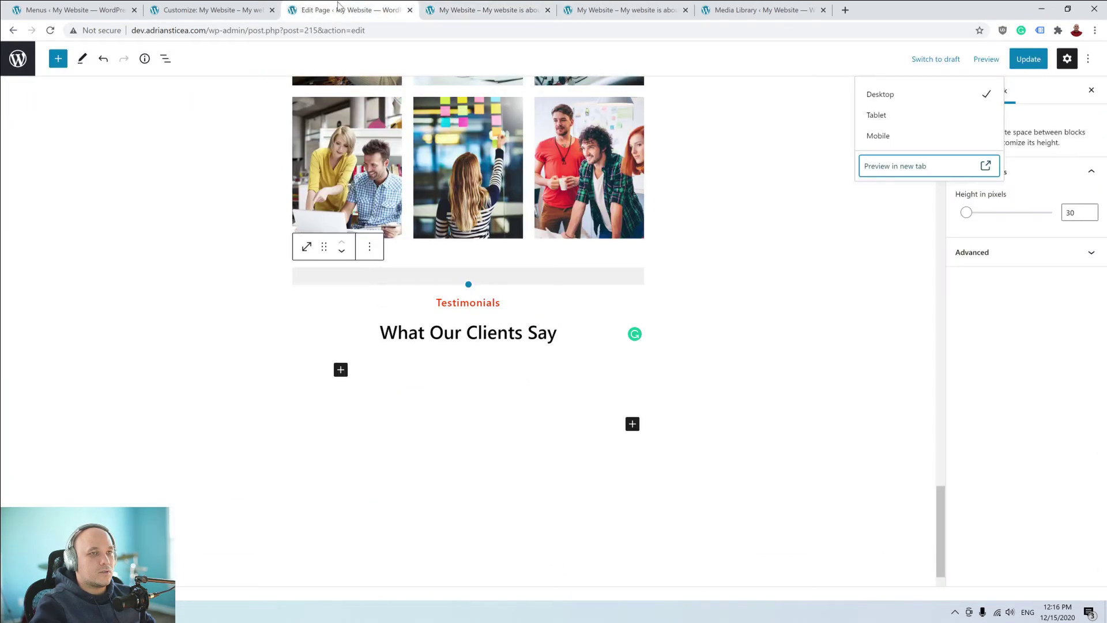
{"action": "left_click", "coordinate": [340, 370]}
{"action": "left_click", "coordinate": [369, 514]}
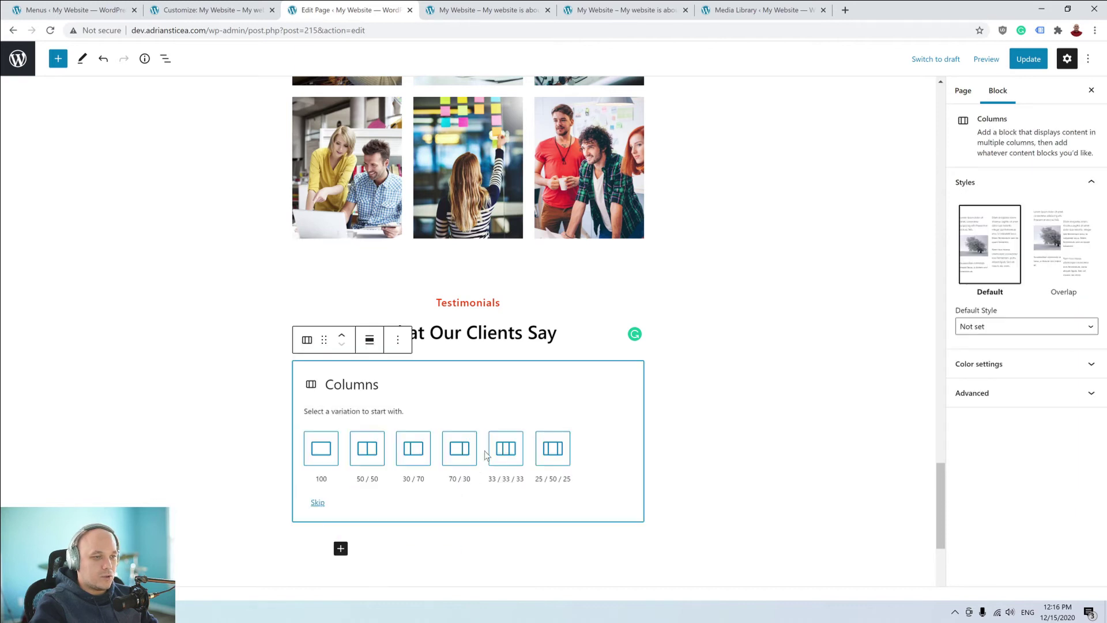
{"action": "left_click", "coordinate": [354, 457]}
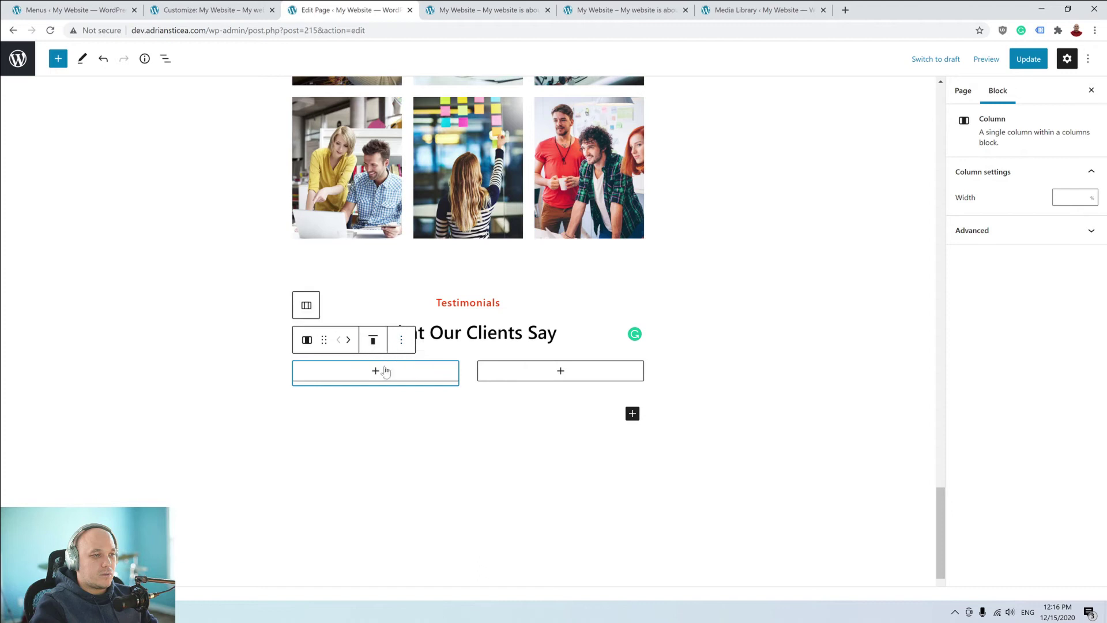
{"action": "left_click", "coordinate": [467, 378]}
{"action": "left_click", "coordinate": [397, 344]}
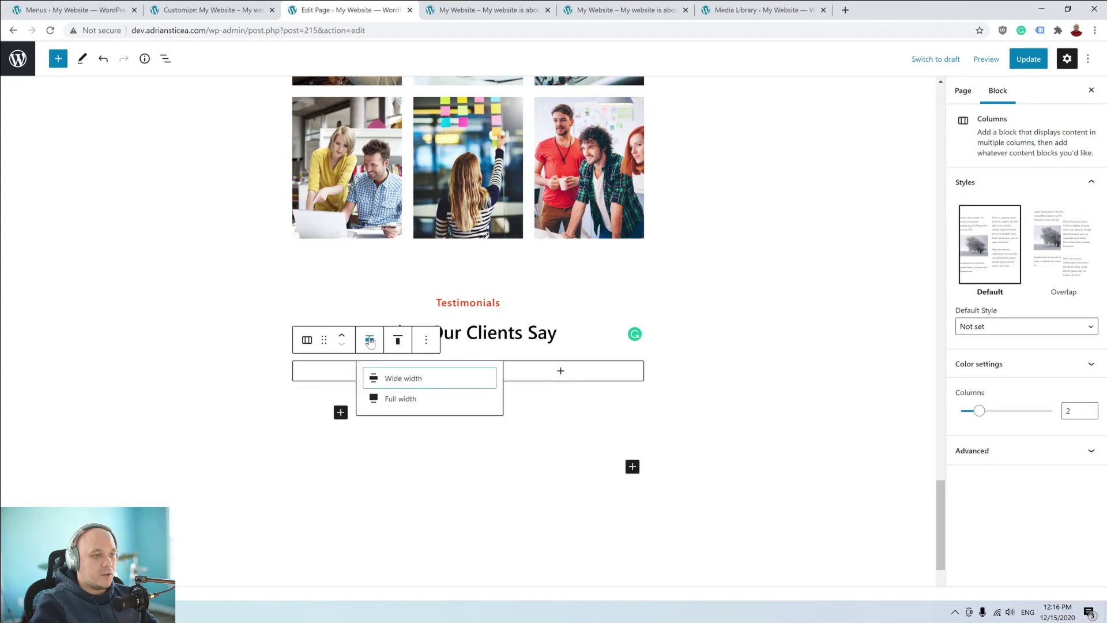
{"action": "left_click", "coordinate": [413, 380]}
Fill both testimonial columns with a Paragraph block containing the italic placeholder text "Sorem ipsum dolor sit amet there any … Ut enim adern minim.".
{"action": "key", "text": "alt+Tab"}
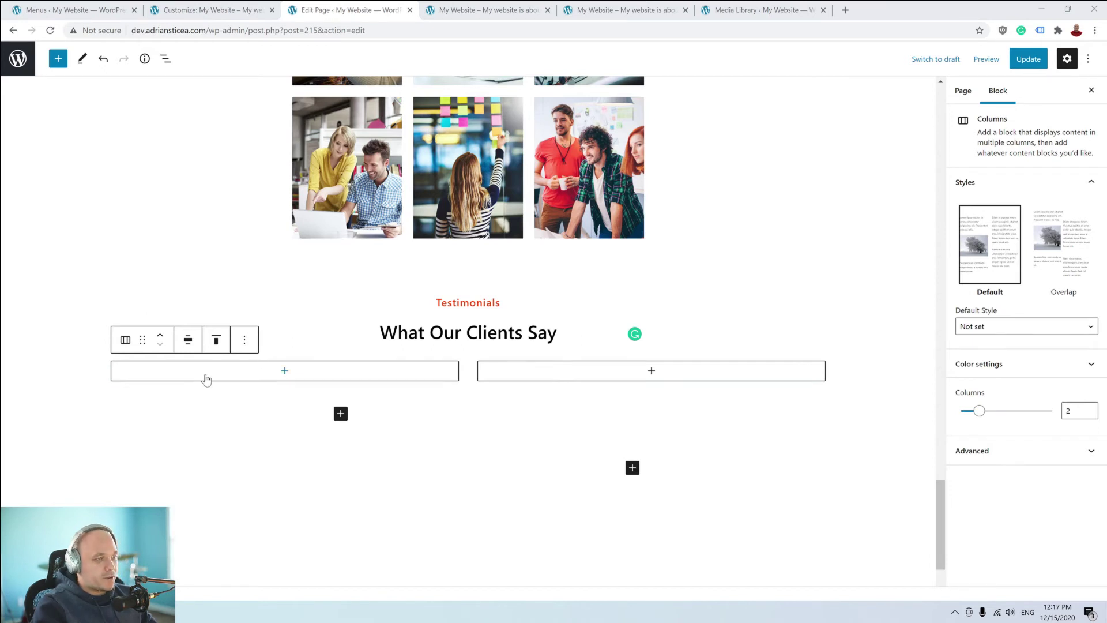
{"action": "left_click", "coordinate": [285, 371]}
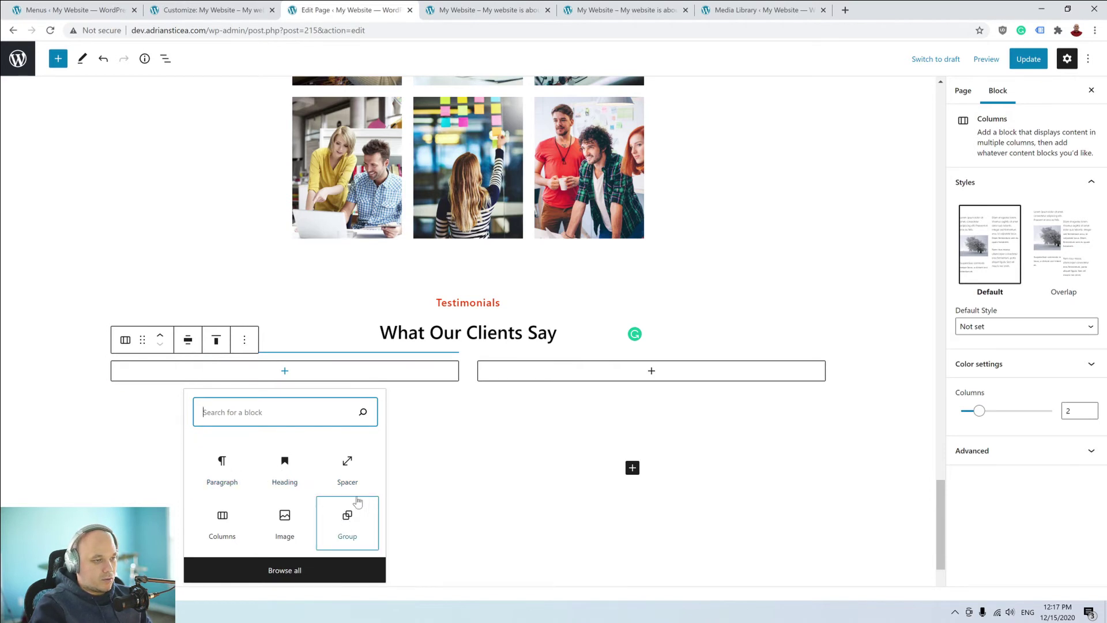
{"action": "left_click", "coordinate": [218, 486]}
{"action": "left_click", "coordinate": [218, 486]}
{"action": "type", "text": "Sorem ipsum dolor sit amet there any consectetur adipisicing eliter sed do the eiusmod tempor asem incididunt ut labore dolore magna aliqua. Ut enim adern minim."}
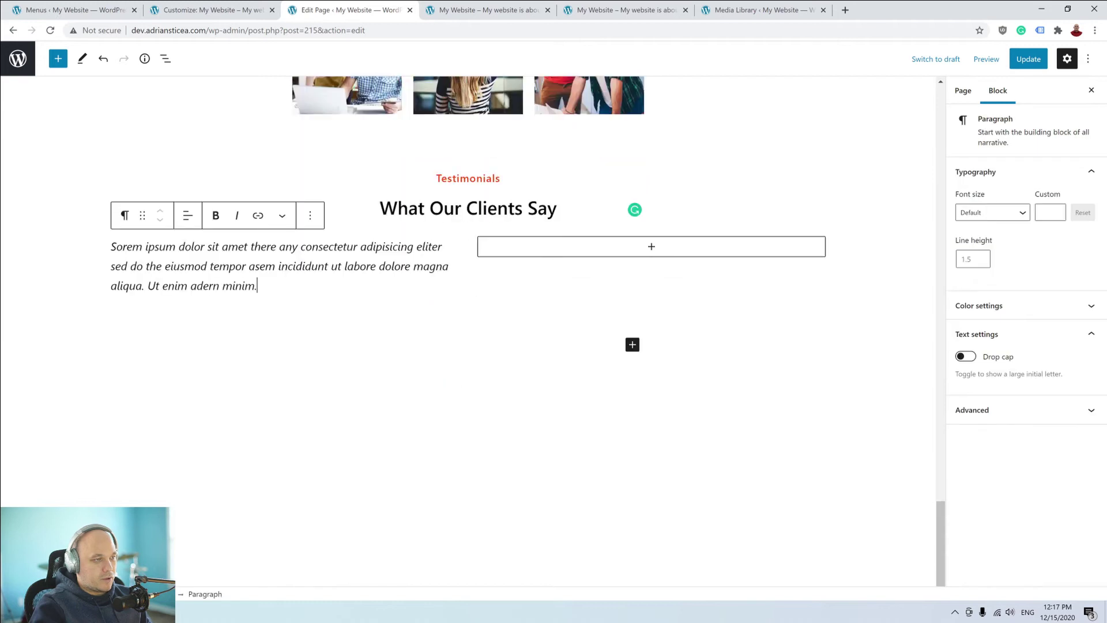
{"action": "left_click", "coordinate": [649, 246]}
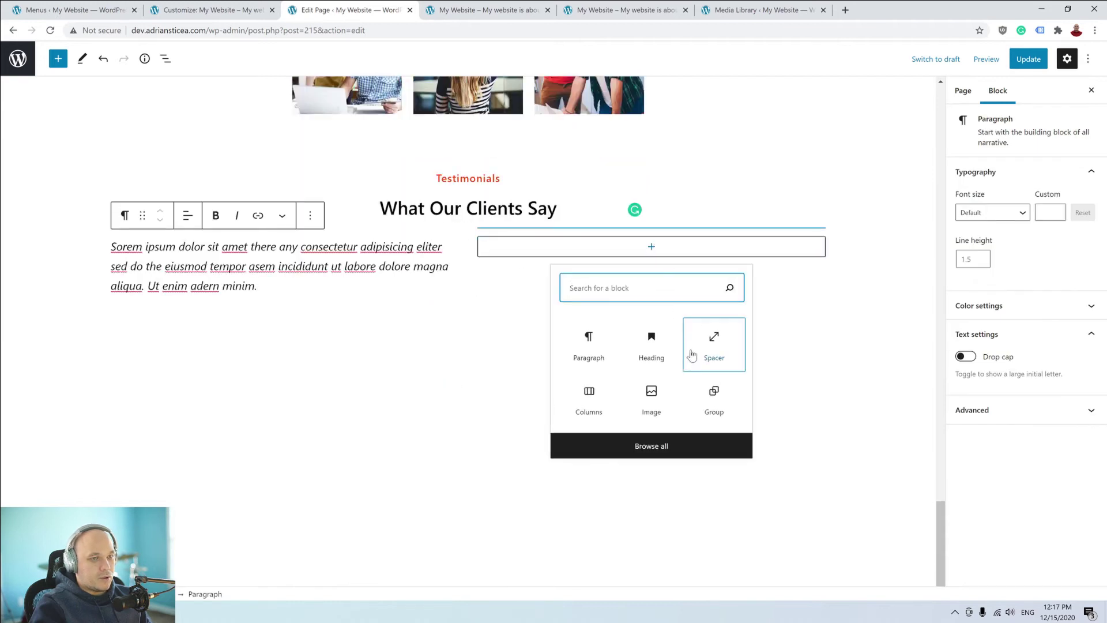
{"action": "left_click", "coordinate": [600, 361]}
{"action": "type", "text": "Sorem ipsum dolor sit amet there any consectetur adipisicing eliter sed do the eiusmod tempor asem incididunt ut labore dolore magna aliqua. Ut enim adern minim."}
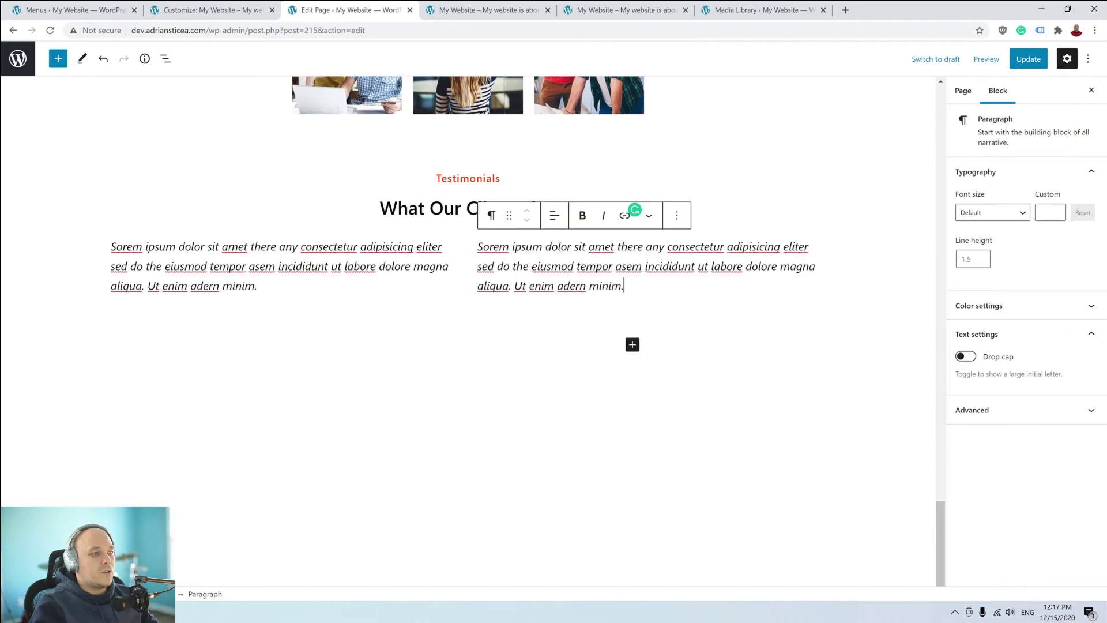
{"action": "triple_click", "coordinate": [279, 248]}
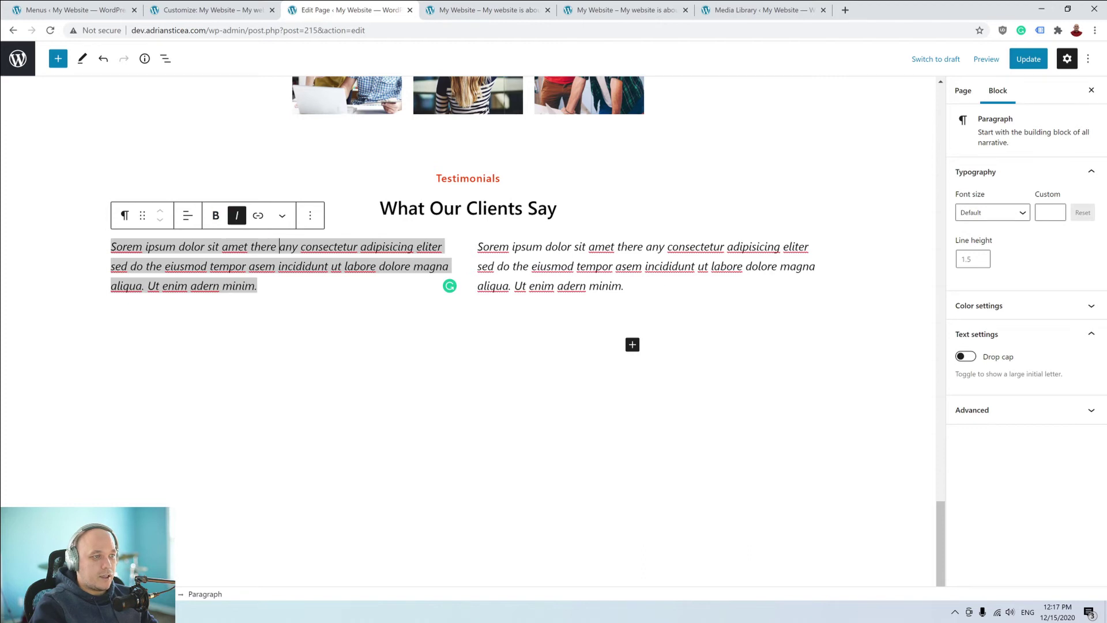
{"action": "triple_click", "coordinate": [579, 247]}
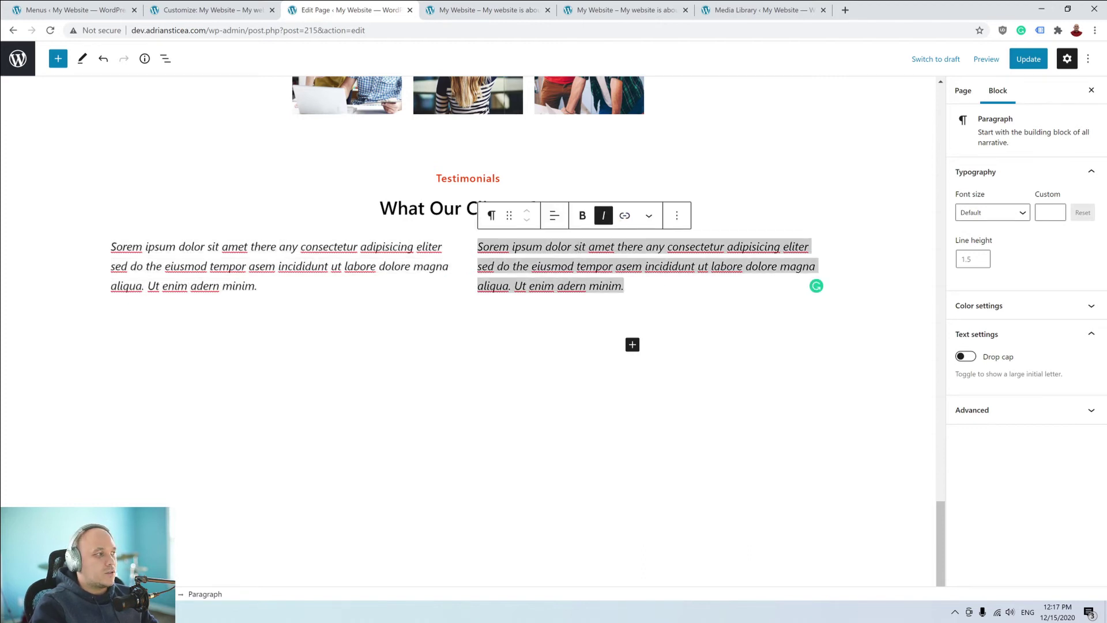
{"action": "triple_click", "coordinate": [260, 246]}
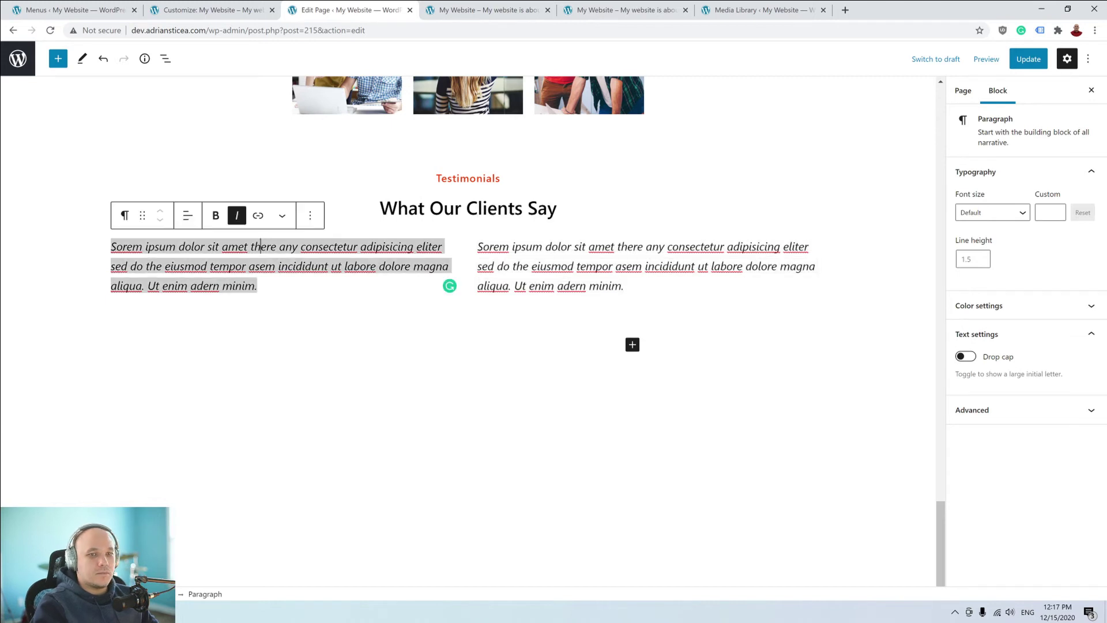
{"action": "triple_click", "coordinate": [560, 246]}
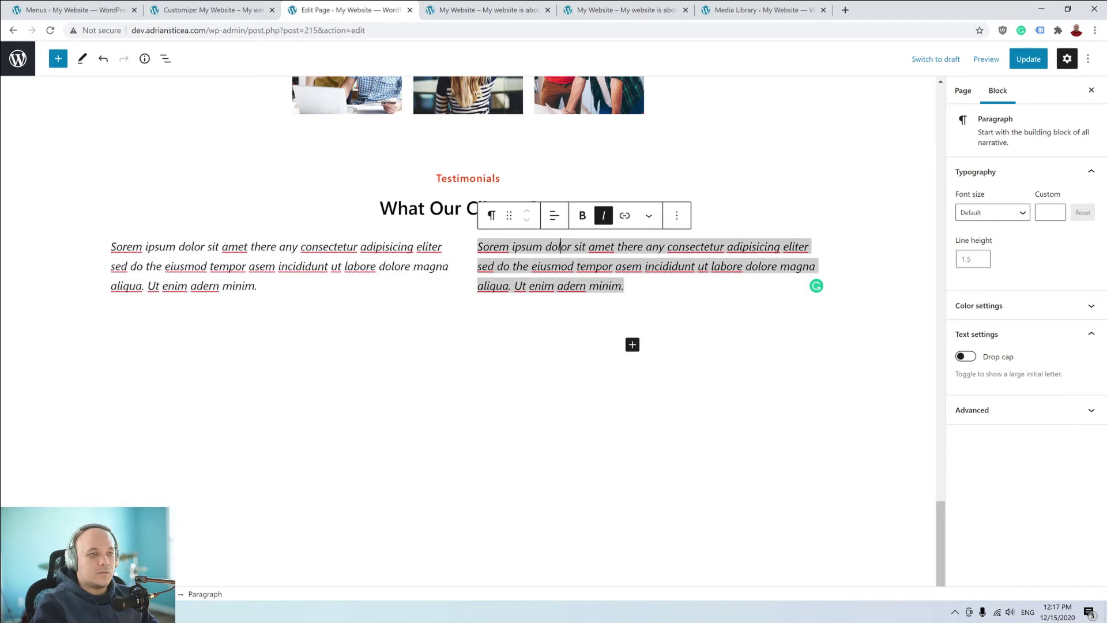
{"action": "triple_click", "coordinate": [336, 264]}
{"action": "triple_click", "coordinate": [596, 266]}
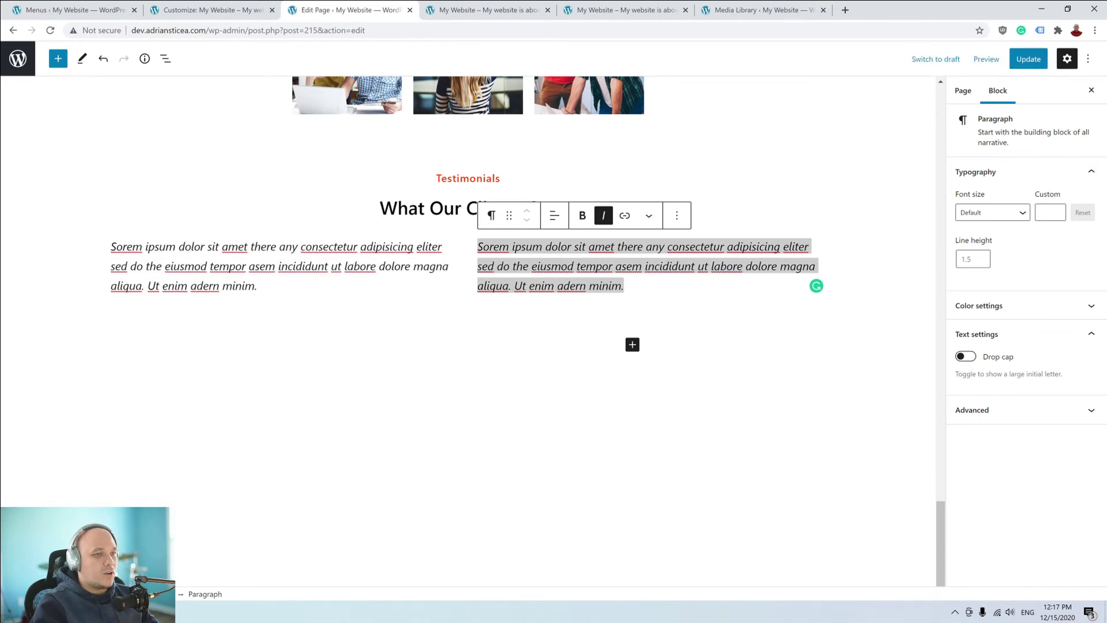
{"action": "left_click", "coordinate": [624, 286]}
Insert a nested 30/70 Columns block below the testimonial paragraph in the first column.
{"action": "triple_click", "coordinate": [156, 266]}
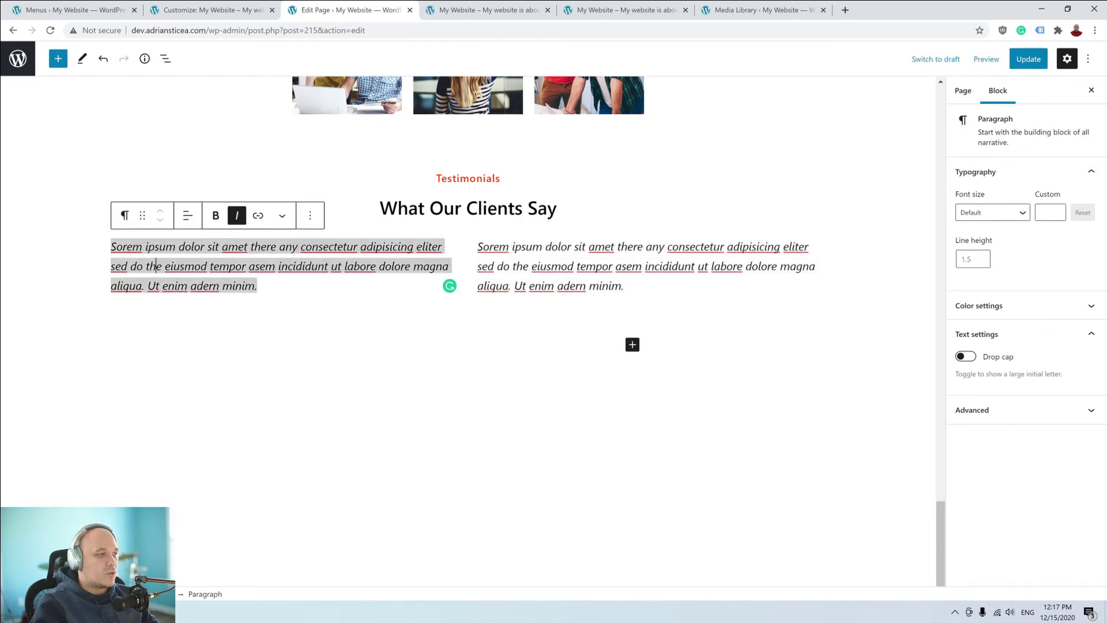
{"action": "left_click", "coordinate": [310, 216]}
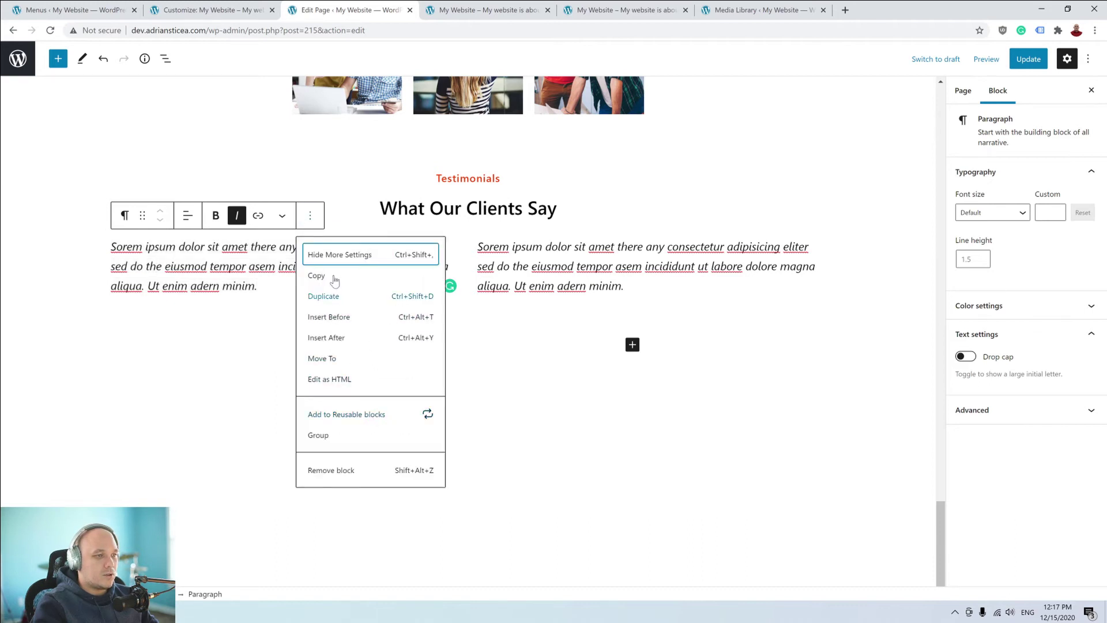
{"action": "left_click", "coordinate": [360, 338]}
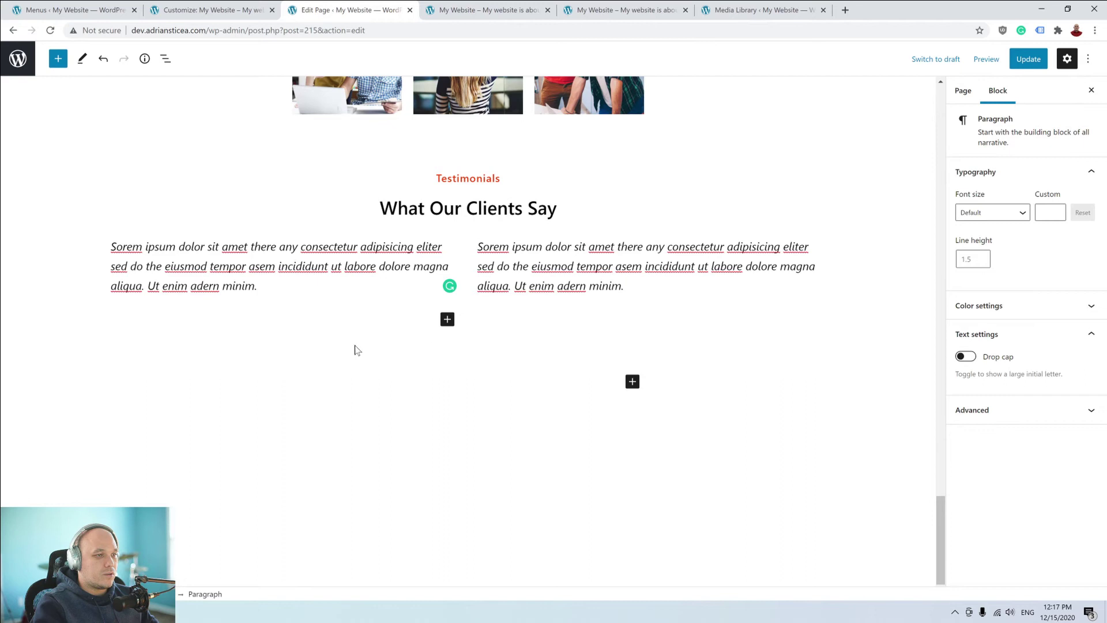
{"action": "left_click", "coordinate": [448, 319]}
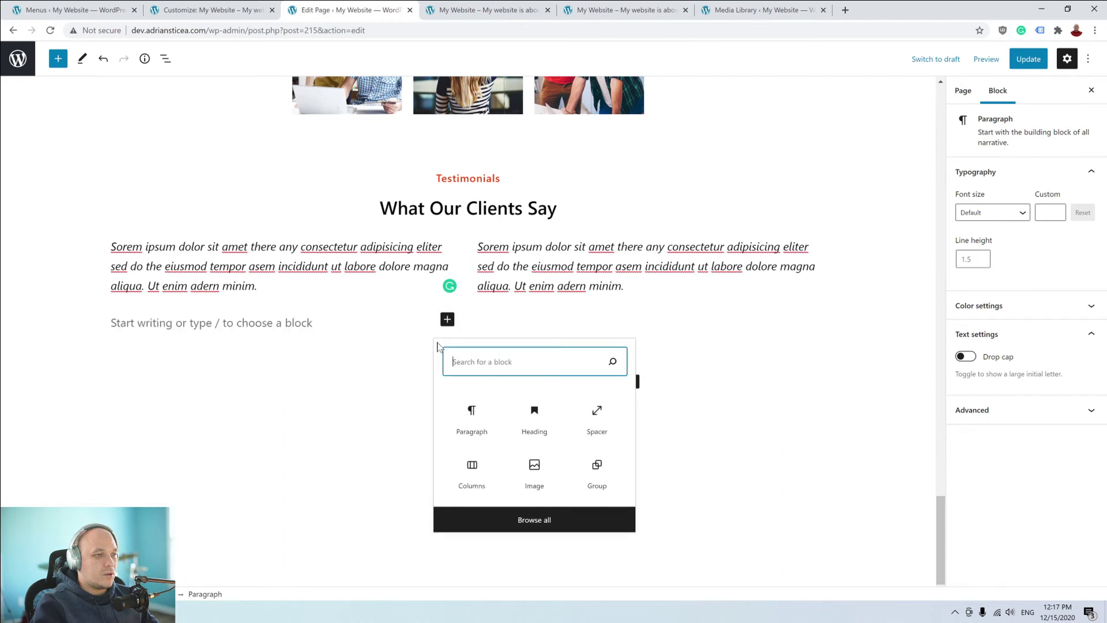
{"action": "left_click", "coordinate": [487, 470]}
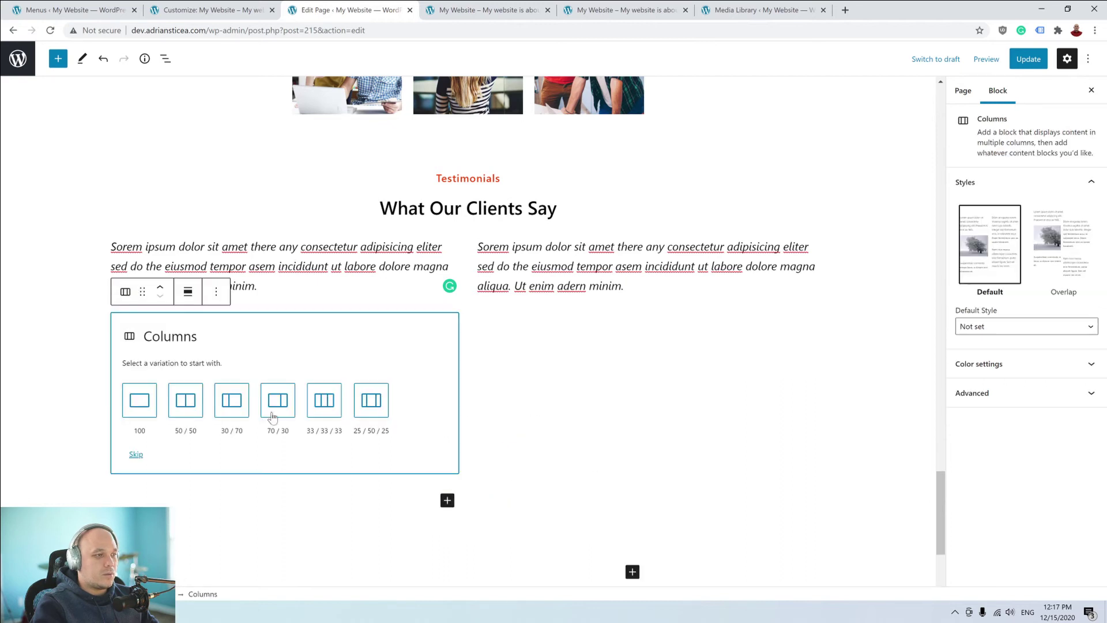
{"action": "left_click", "coordinate": [233, 403]}
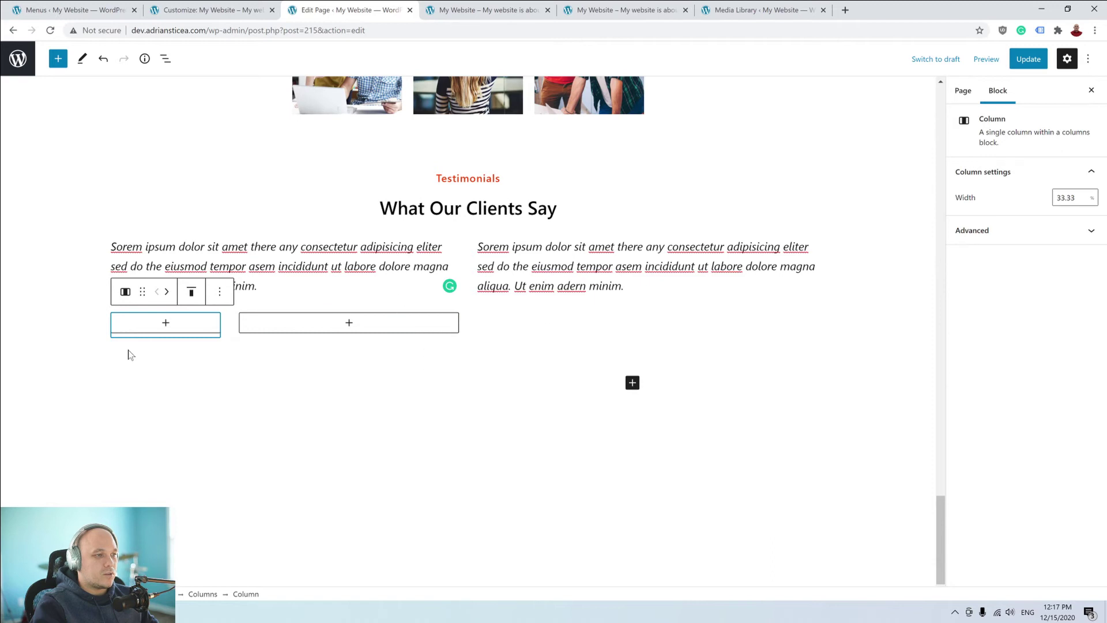
Add the testi2.jpg portrait from the media library to the narrow nested column and give it the Rounded style.
{"action": "left_click", "coordinate": [166, 322]}
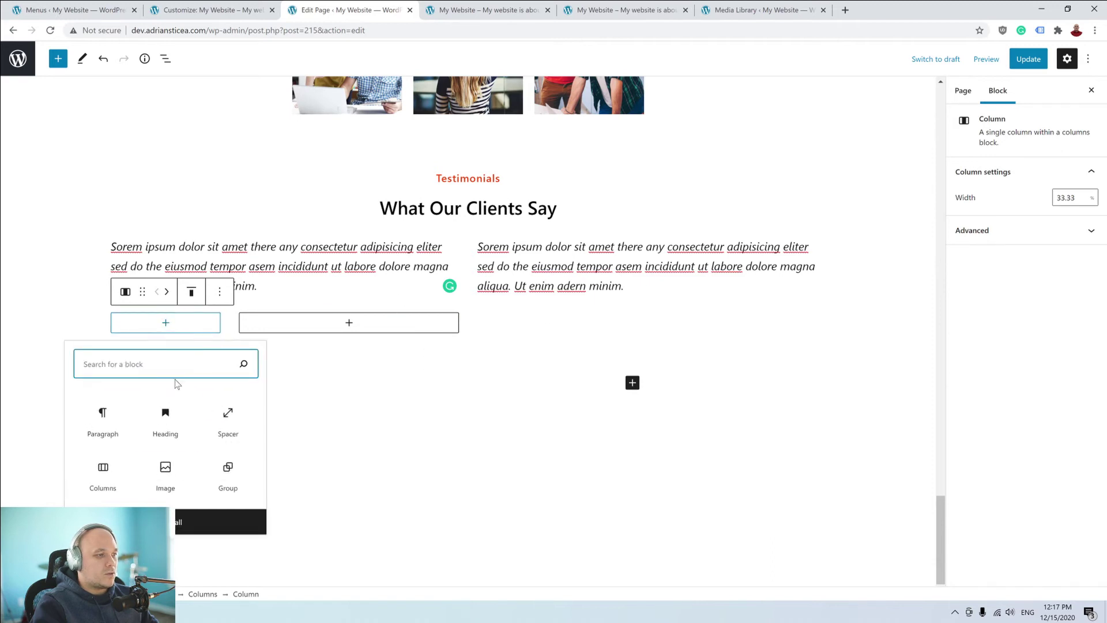
{"action": "left_click", "coordinate": [167, 473]}
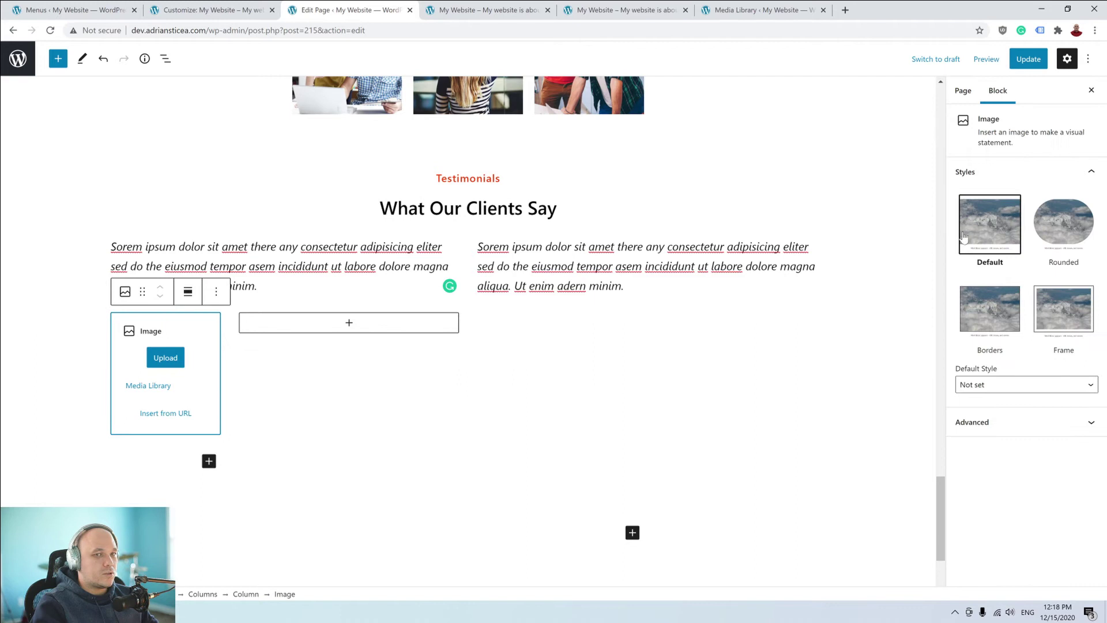
{"action": "left_click", "coordinate": [168, 385]}
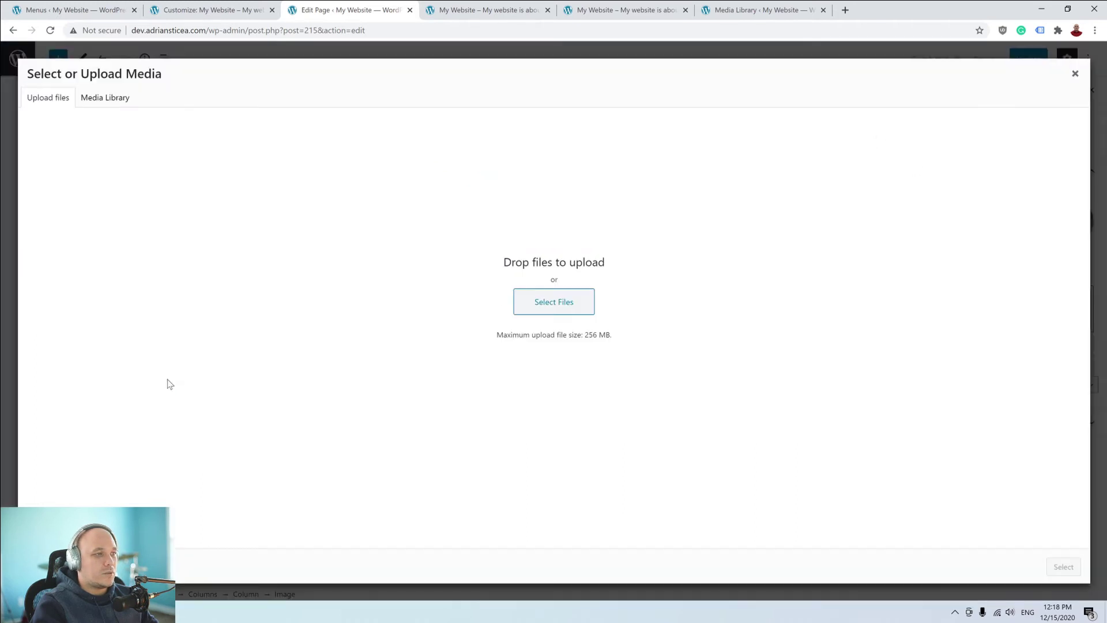
{"action": "left_click", "coordinate": [128, 94]}
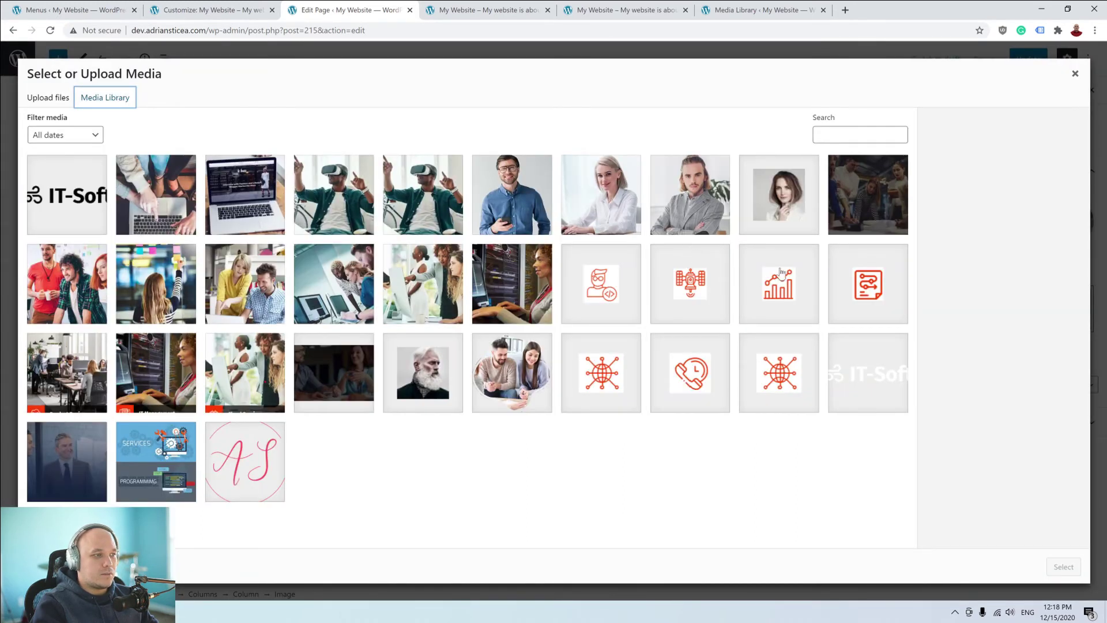
{"action": "left_click", "coordinate": [776, 207]}
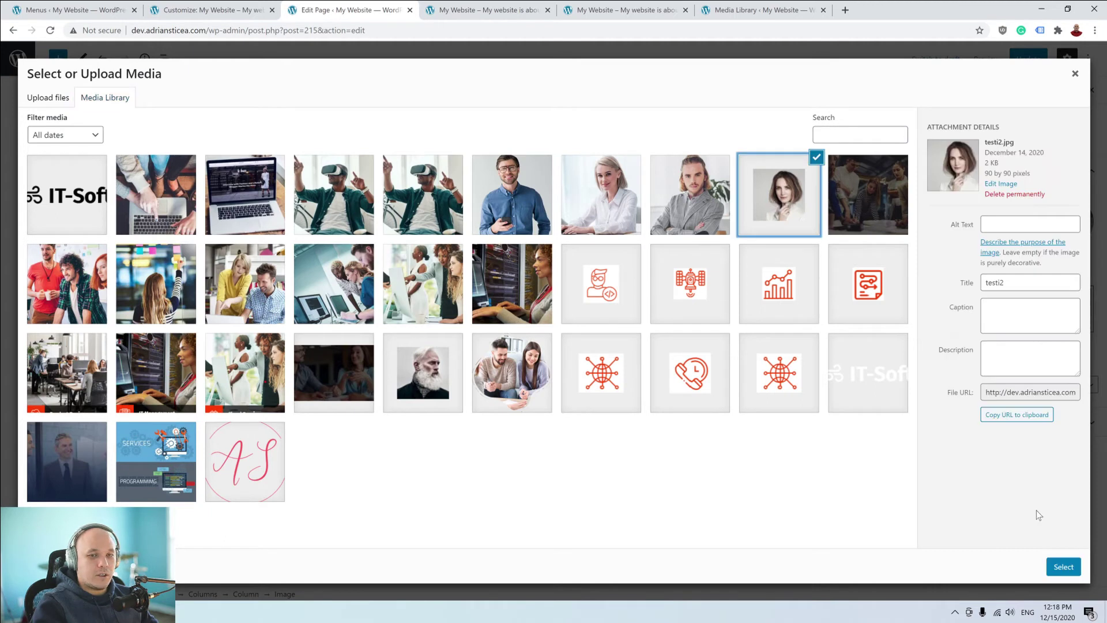
{"action": "left_click", "coordinate": [1064, 566]}
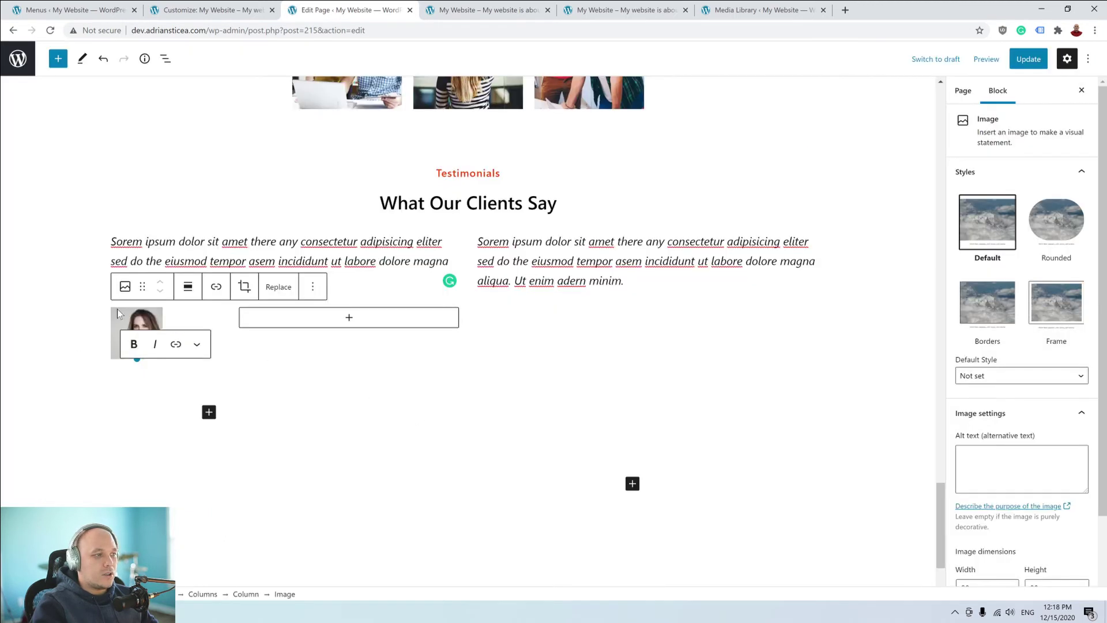
{"action": "left_click", "coordinate": [1051, 234]}
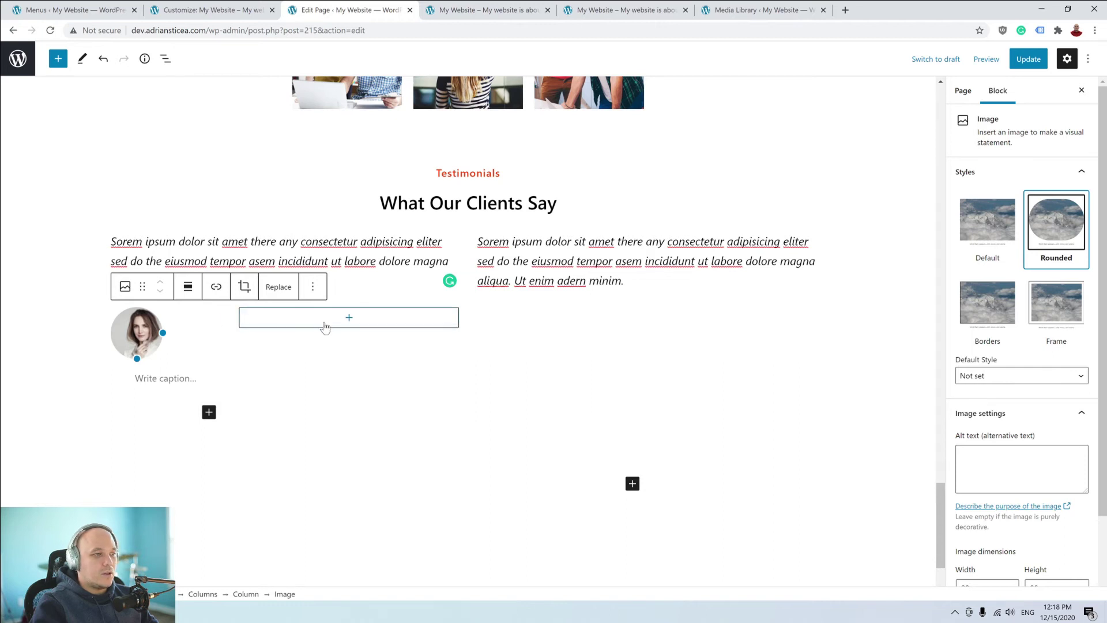
Add a Paragraph block with the client's full name in the wider nested column beside the portrait.
{"action": "left_click", "coordinate": [352, 322]}
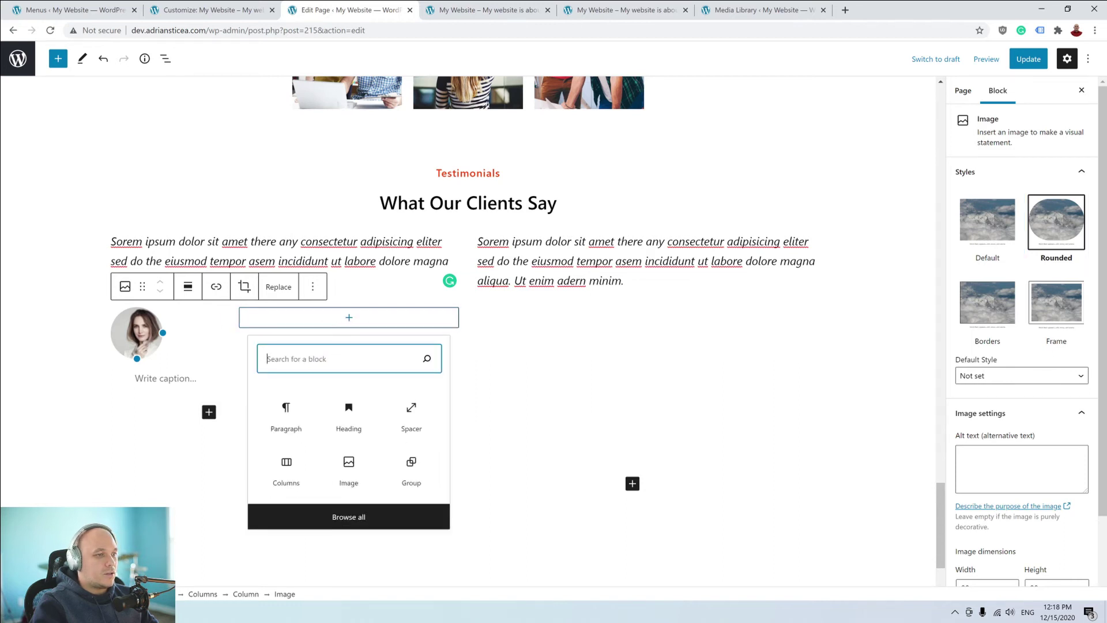
{"action": "left_click", "coordinate": [287, 416]}
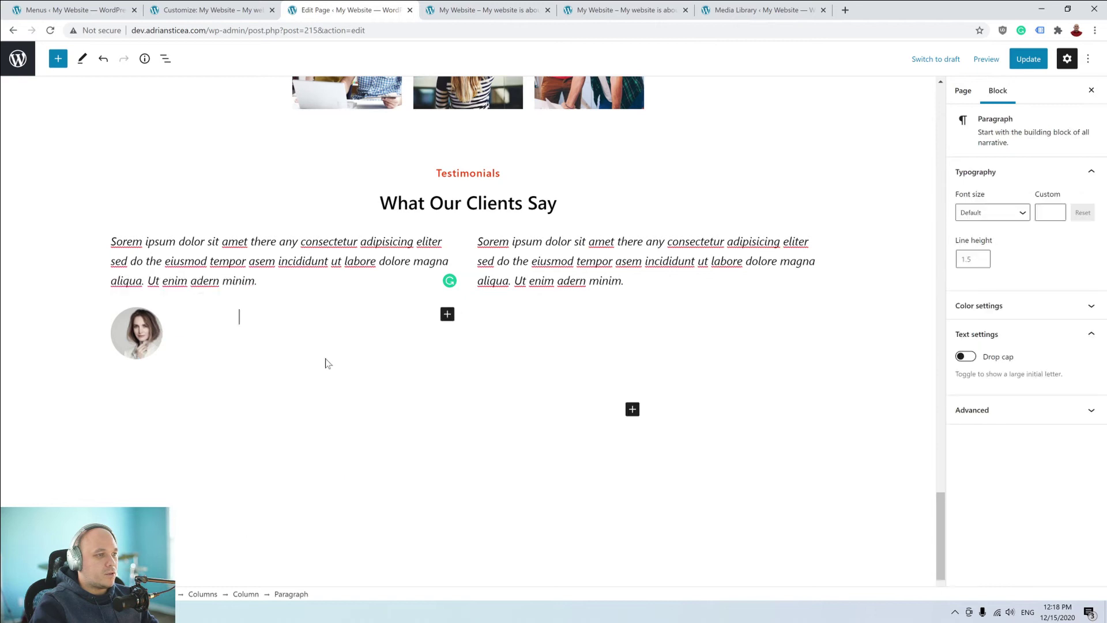
{"action": "scroll", "coordinate": [301, 333], "scroll_direction": "up", "scroll_amount": 1}
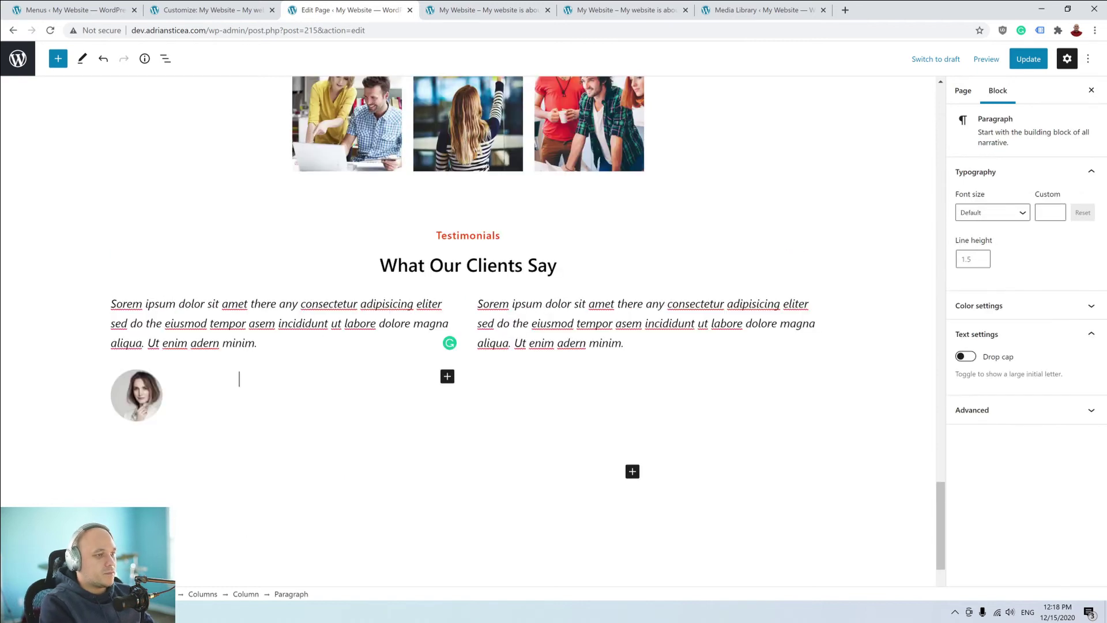
{"action": "type", "text": "Elle"}
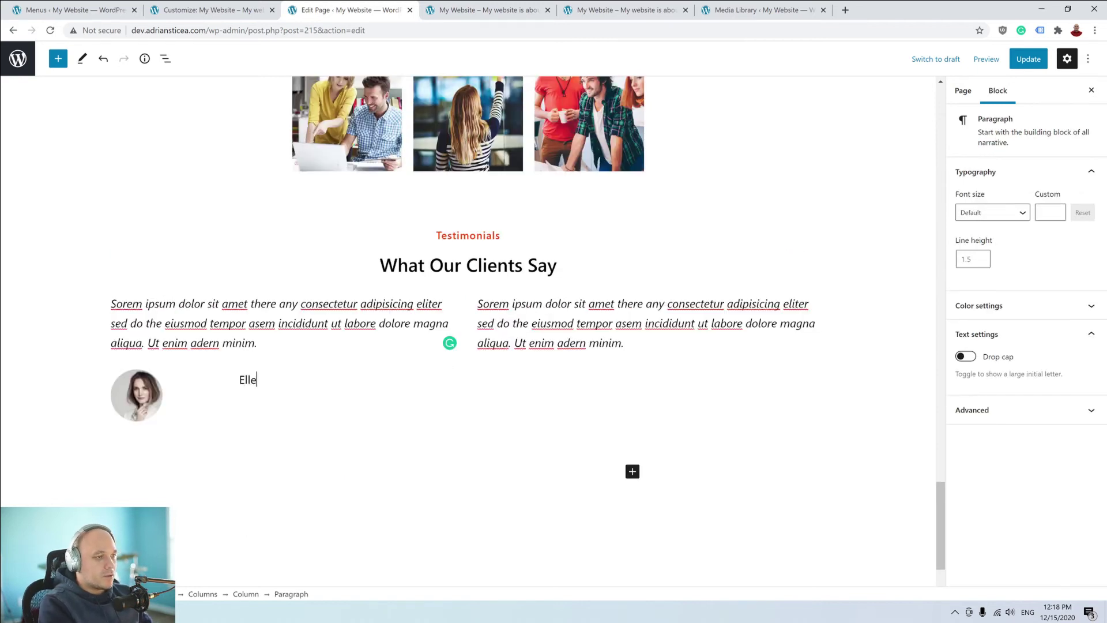
{"action": "type", "text": "nmErue"}
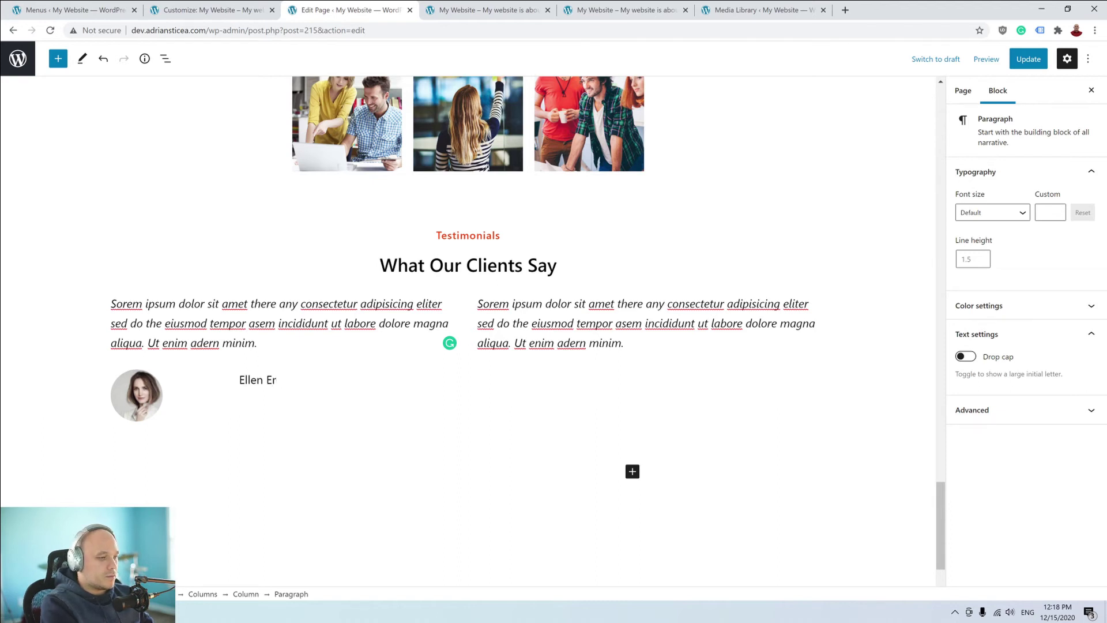
Make the client's name beside the portrait bold.
{"action": "key", "text": "shift+Left"}
{"action": "key", "text": "shift+Left"}
{"action": "key", "text": "shift+Left"}
{"action": "key", "text": "shift+Left"}
{"action": "key", "text": "shift+Left"}
{"action": "key", "text": "shift+Left"}
{"action": "key", "text": "shift+Left"}
{"action": "key", "text": "shift+Left"}
{"action": "key", "text": "shift+Left"}
{"action": "key", "text": "shift+Left"}
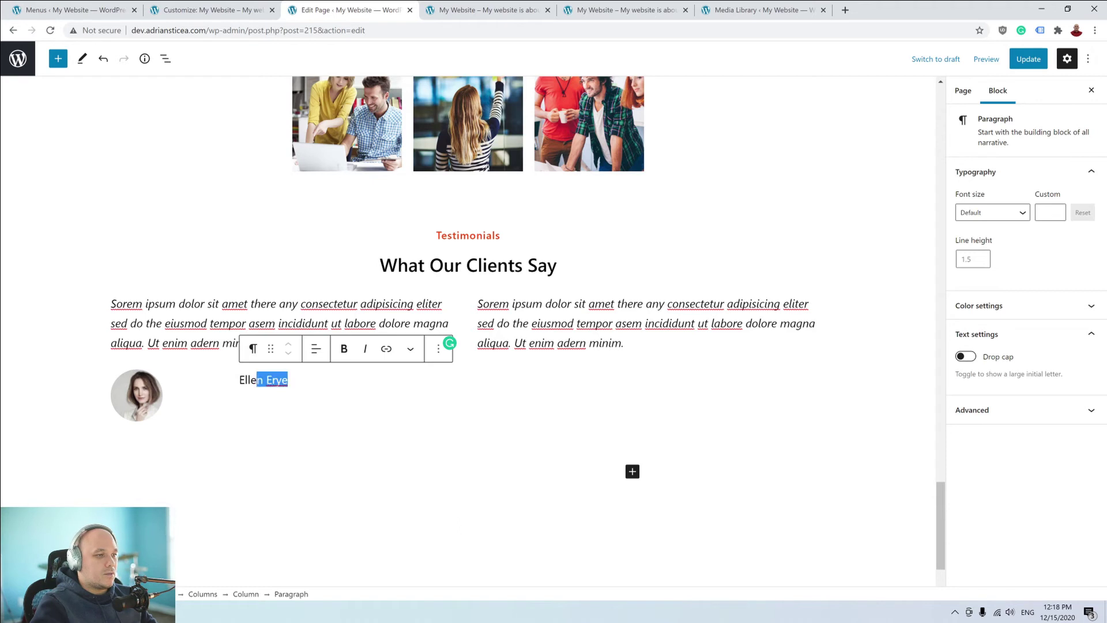
{"action": "left_click", "coordinate": [342, 349]}
{"action": "key", "text": "Right"}
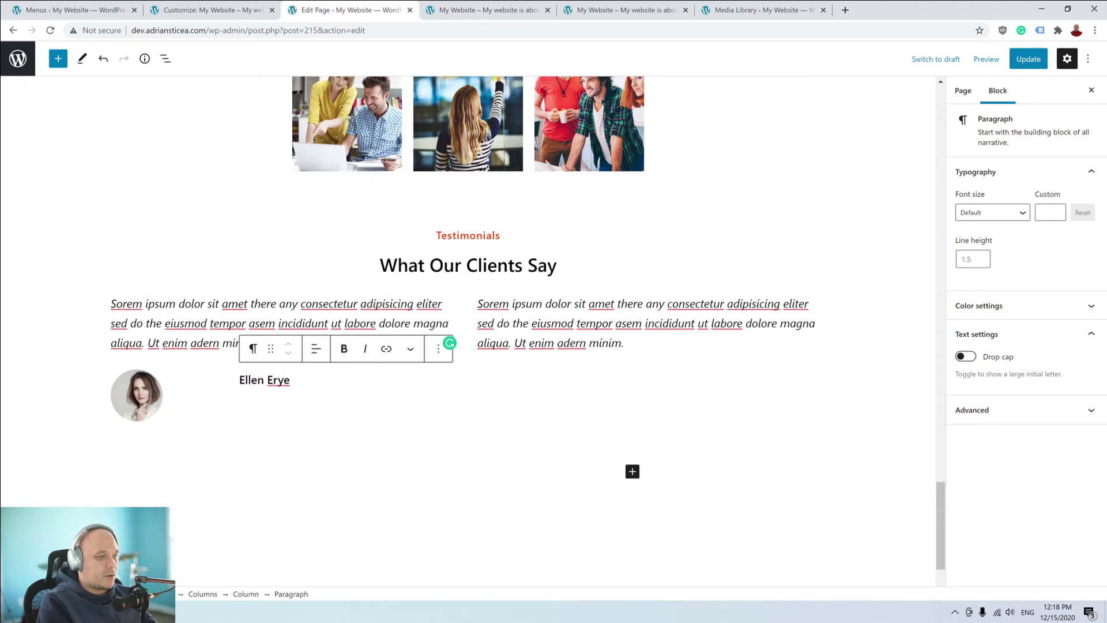
Add a paragraph reading "CEO & Founder" below the client's name beside the portrait.
{"action": "key", "text": "Return"}
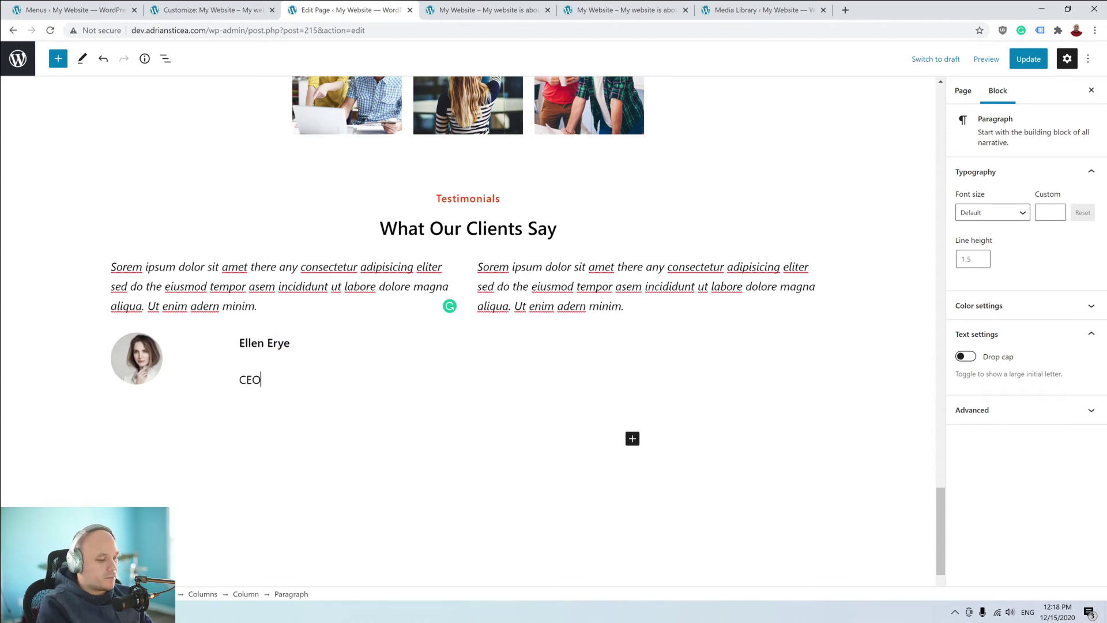
{"action": "type", "text": "CEO &"}
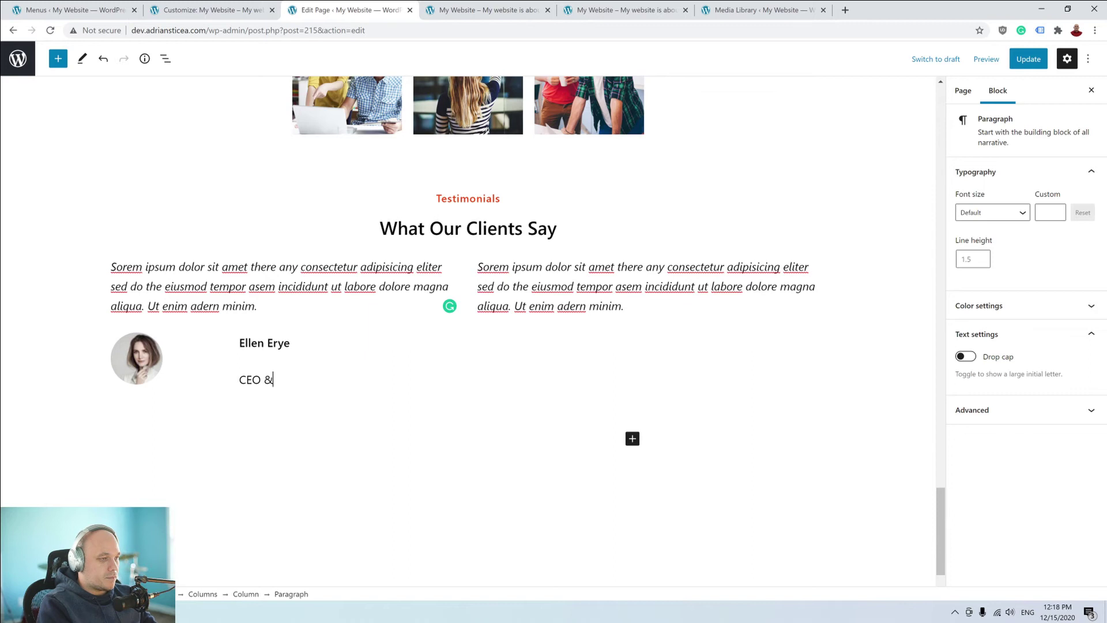
{"action": "type", "text": " Founder"}
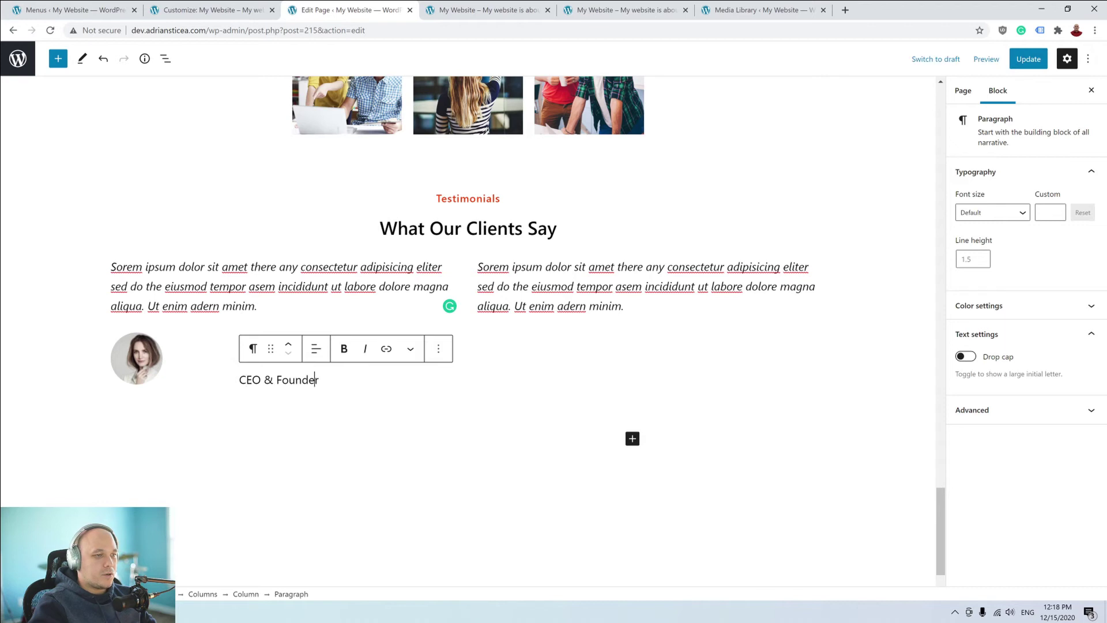
Set the font size of the "CEO & Founder" paragraph to Extra small.
{"action": "left_click_drag", "start_coordinate": [309, 379], "coordinate": [236, 380]}
{"action": "left_click", "coordinate": [282, 380]}
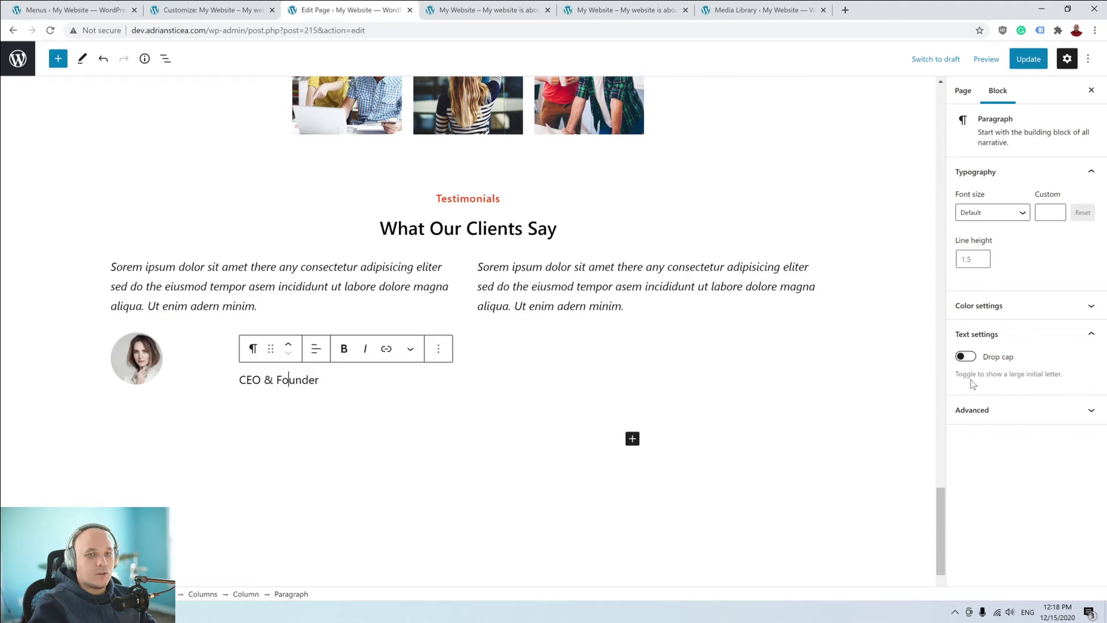
{"action": "left_click", "coordinate": [1018, 213]}
{"action": "left_click", "coordinate": [1002, 267]}
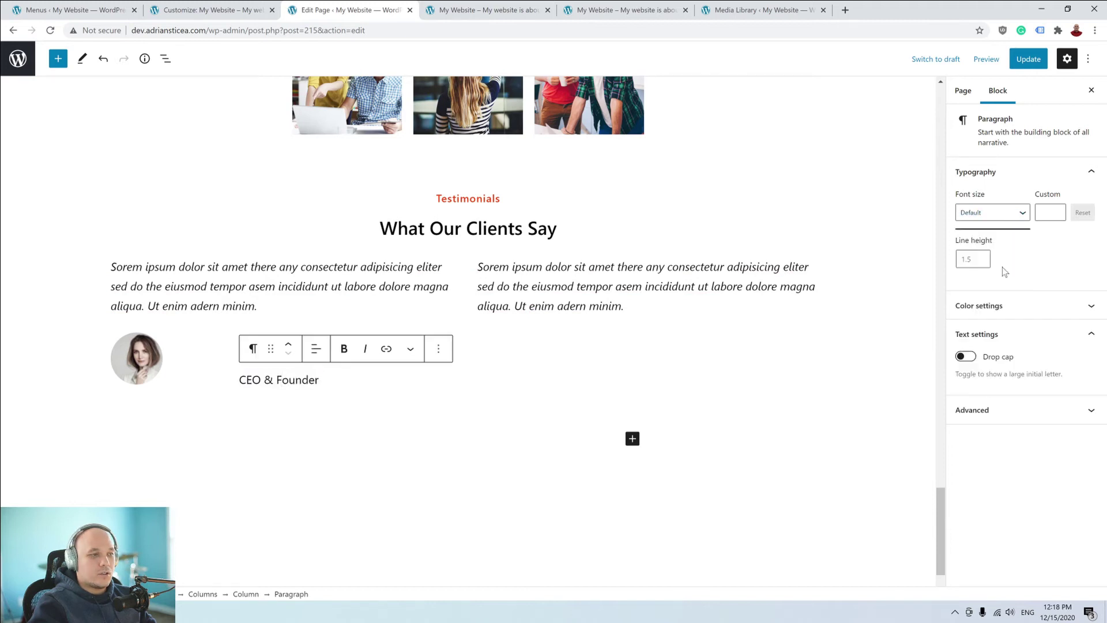
{"action": "left_click", "coordinate": [284, 379]}
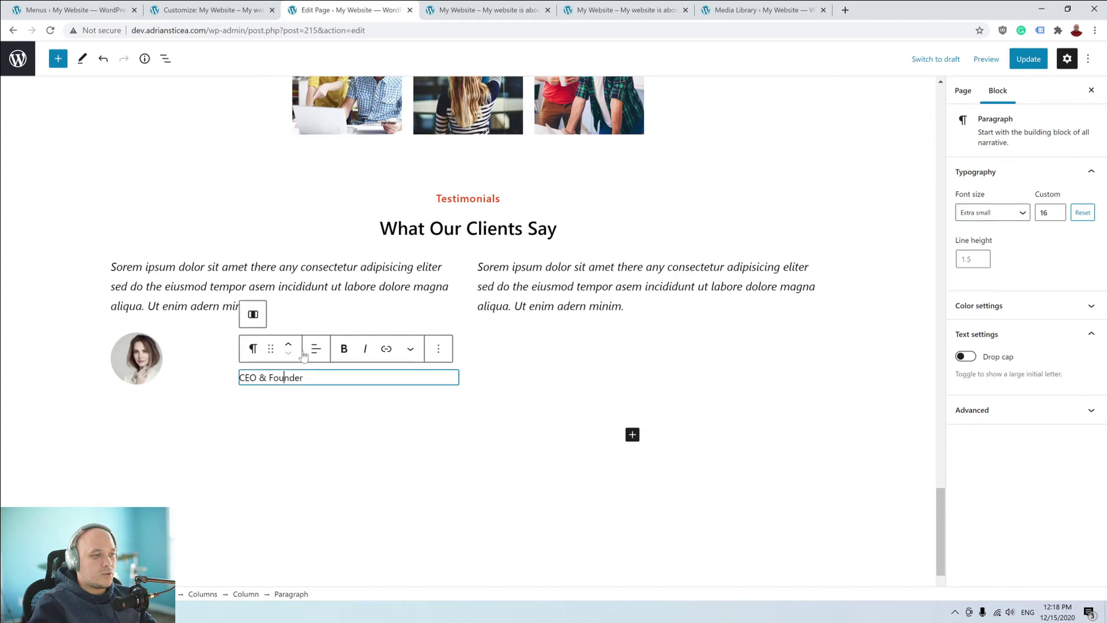
Reduce the line height of the "CEO & Founder" paragraph to 0.
{"action": "left_click", "coordinate": [982, 263]}
{"action": "left_click", "coordinate": [982, 263]}
{"action": "left_click", "coordinate": [982, 263]}
{"action": "left_click", "coordinate": [982, 263]}
{"action": "left_click", "coordinate": [982, 263]}
{"action": "left_click", "coordinate": [981, 263]}
{"action": "left_click", "coordinate": [982, 262]}
{"action": "left_click", "coordinate": [982, 263]}
{"action": "left_click", "coordinate": [982, 263]}
{"action": "left_click", "coordinate": [982, 263]}
{"action": "left_click", "coordinate": [982, 263]}
{"action": "left_click", "coordinate": [982, 263]}
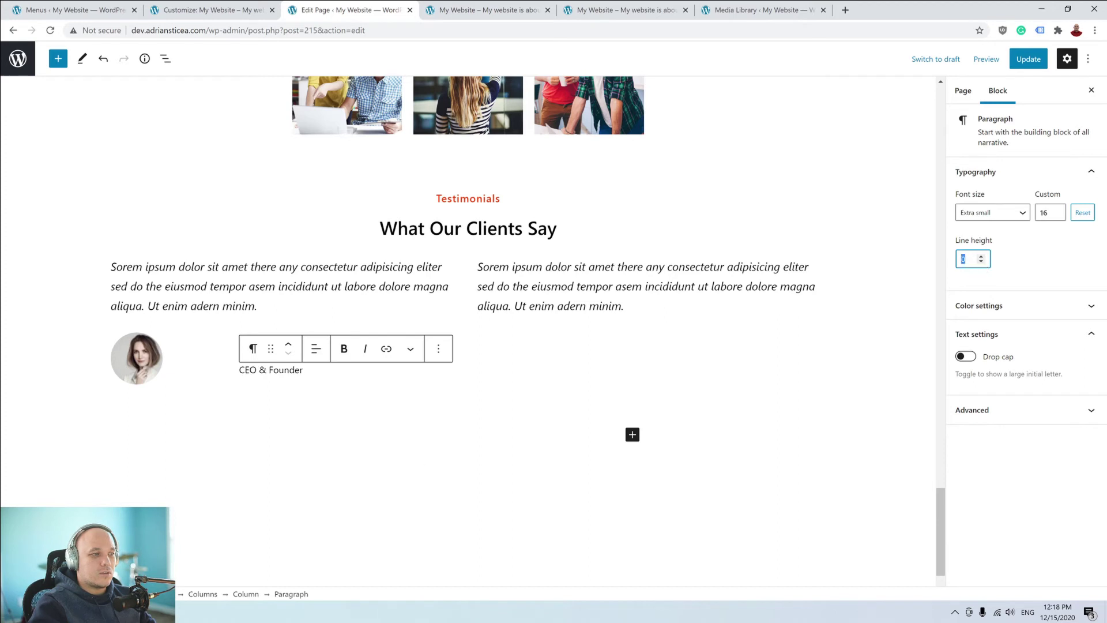
{"action": "left_click", "coordinate": [293, 434]}
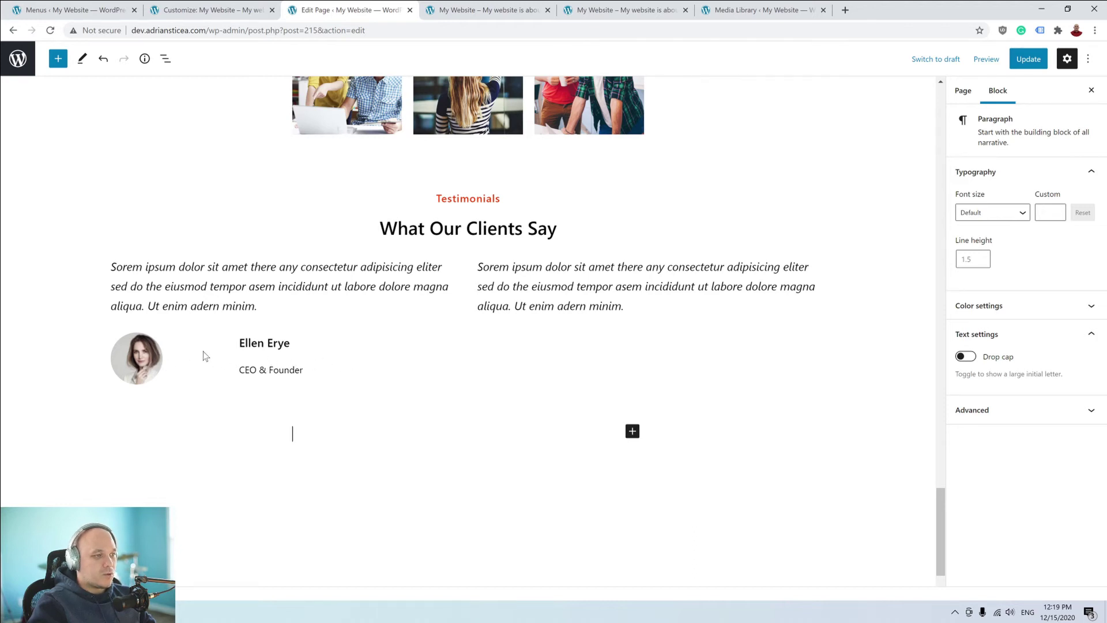
Set the width of the nested column holding the portrait to 15%.
{"action": "left_click", "coordinate": [265, 343]}
{"action": "left_click", "coordinate": [173, 358]}
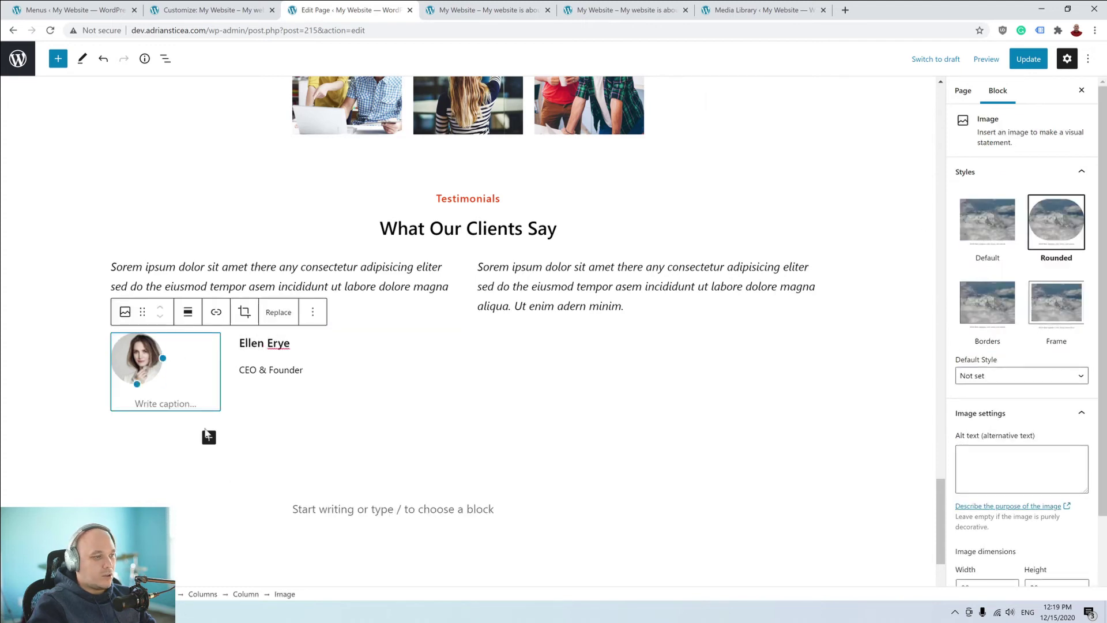
{"action": "left_click", "coordinate": [248, 595]}
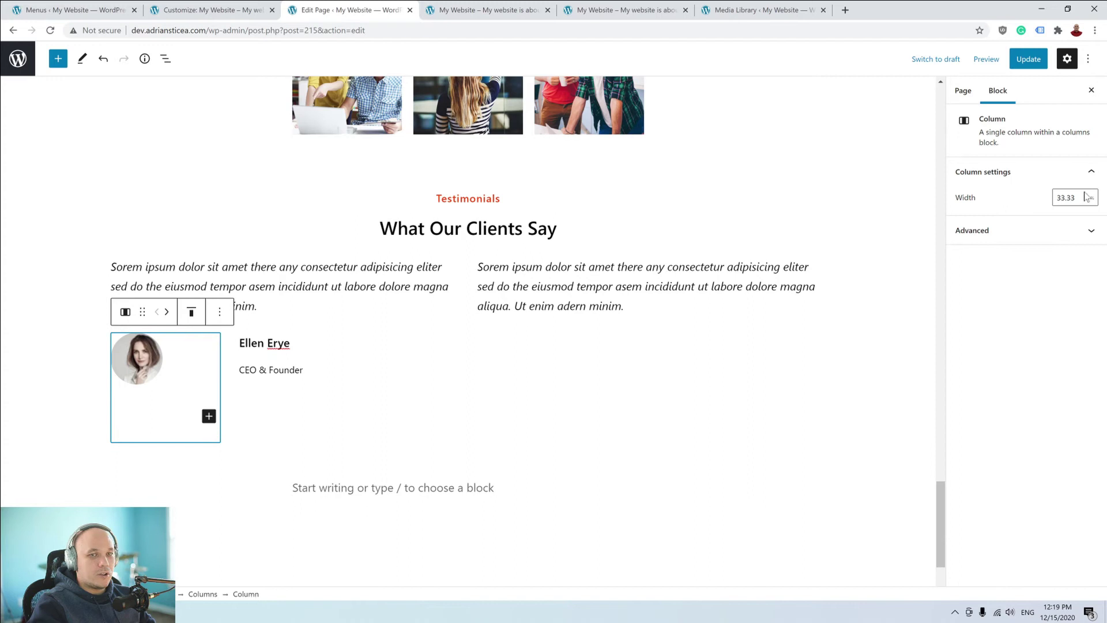
{"action": "left_click_drag", "start_coordinate": [1079, 198], "coordinate": [1049, 199]}
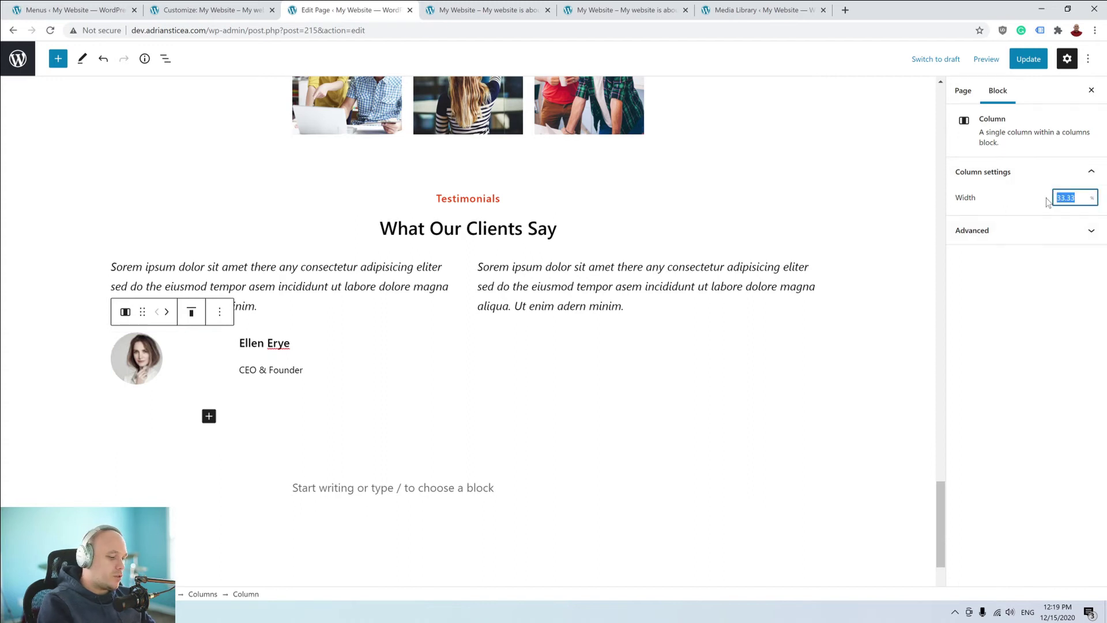
{"action": "type", "text": "20"}
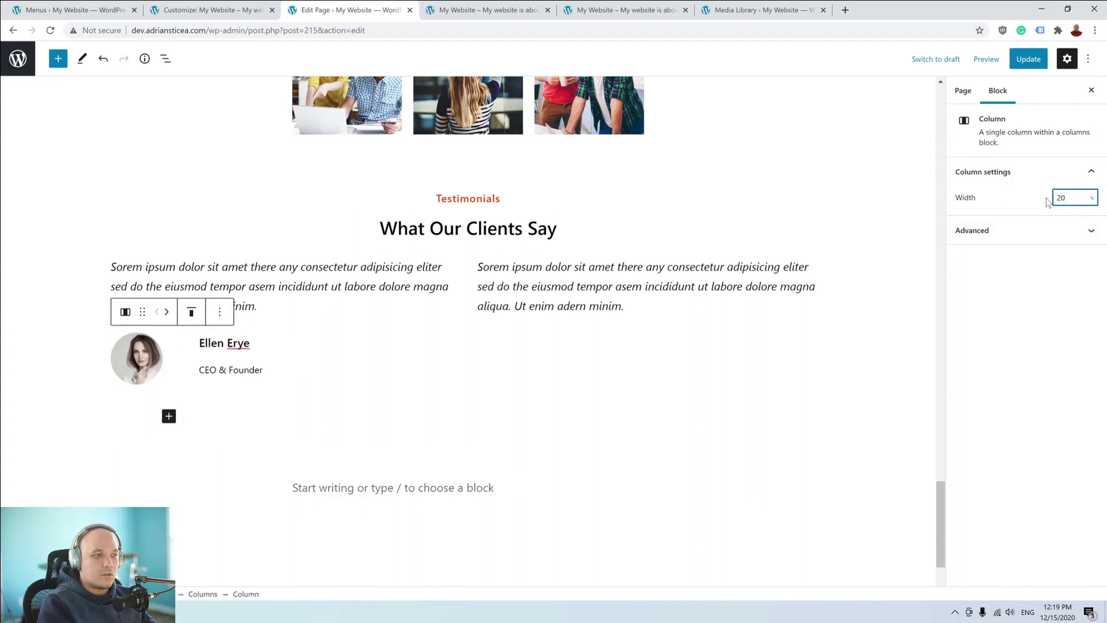
{"action": "key", "text": "BackSpace"}
{"action": "key", "text": "BackSpace"}
{"action": "type", "text": "15"}
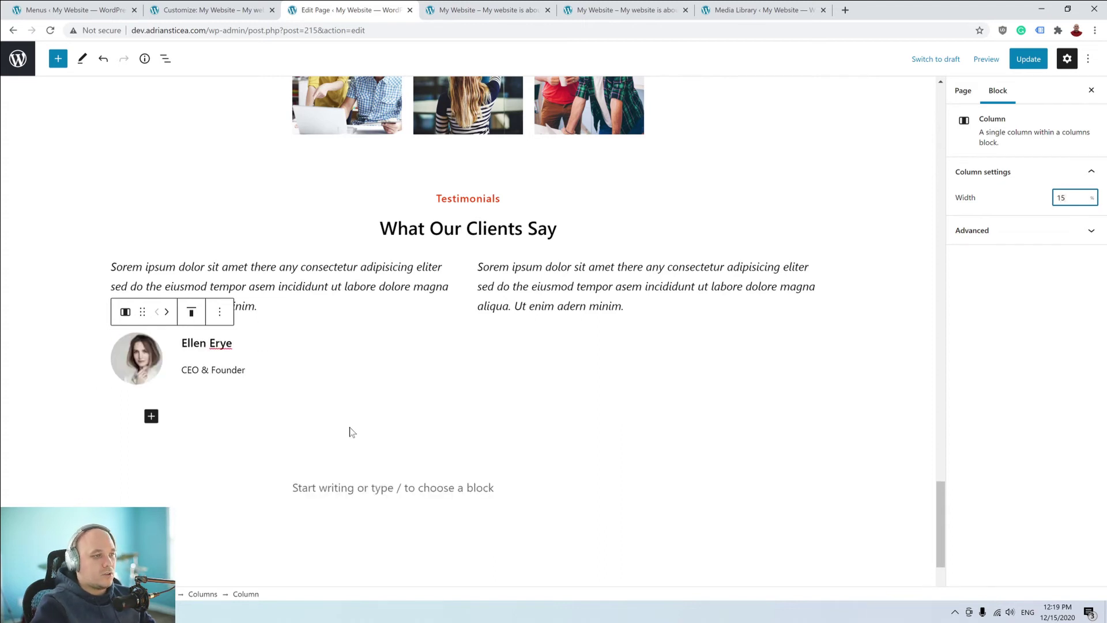
Duplicate the nested Columns block with portrait, name and job title, and move the copy below the second column's testimonial text.
{"action": "left_click", "coordinate": [334, 396]}
{"action": "left_click", "coordinate": [175, 340]}
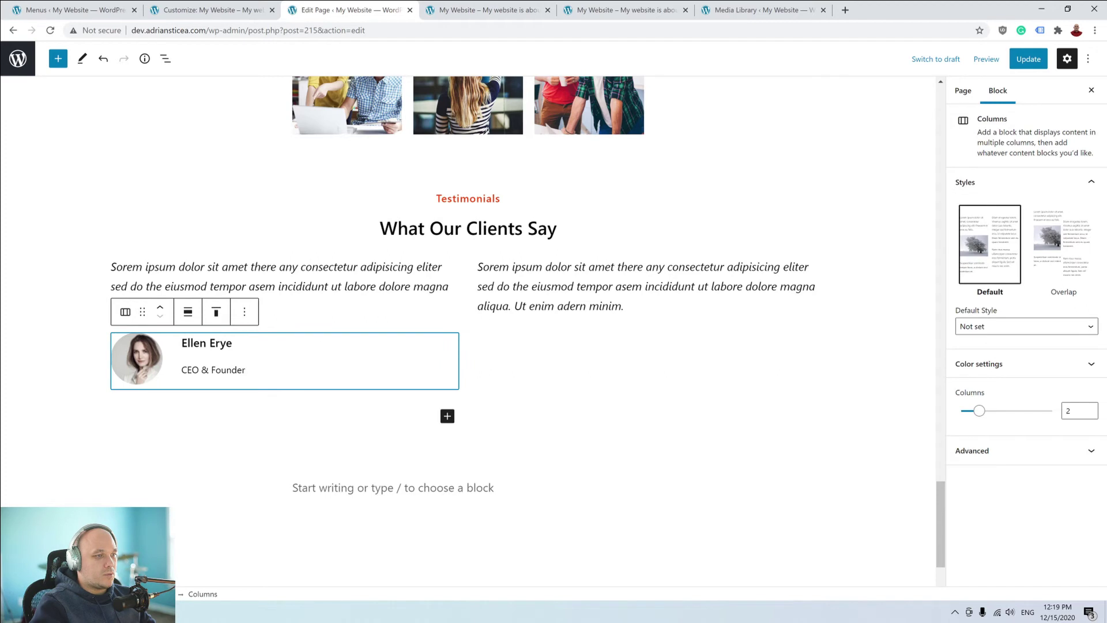
{"action": "left_click", "coordinate": [245, 315]}
{"action": "left_click", "coordinate": [283, 392]}
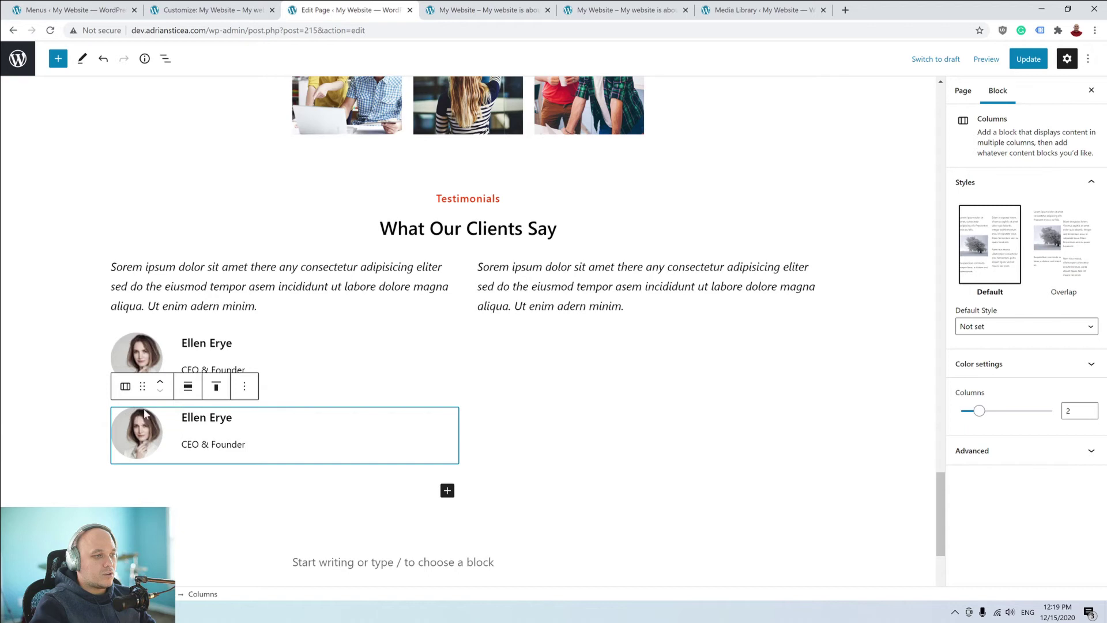
{"action": "left_click_drag", "start_coordinate": [143, 386], "coordinate": [542, 377]}
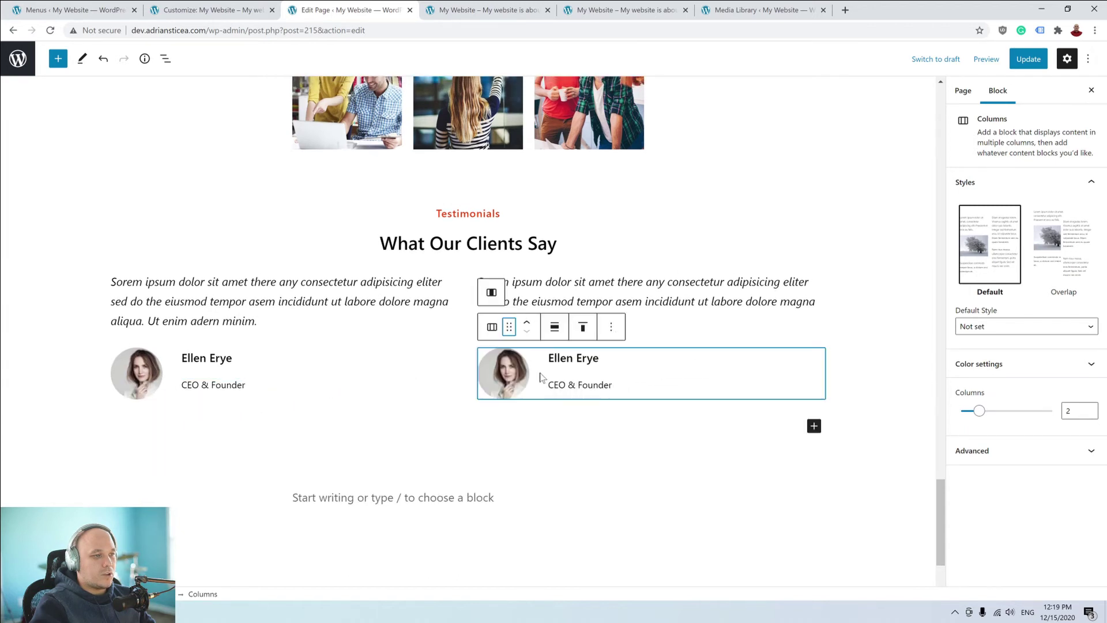
{"action": "left_click", "coordinate": [571, 462]}
Replace the portrait in the second testimonial with testi3.jpg from the media library.
{"action": "left_click", "coordinate": [510, 376]}
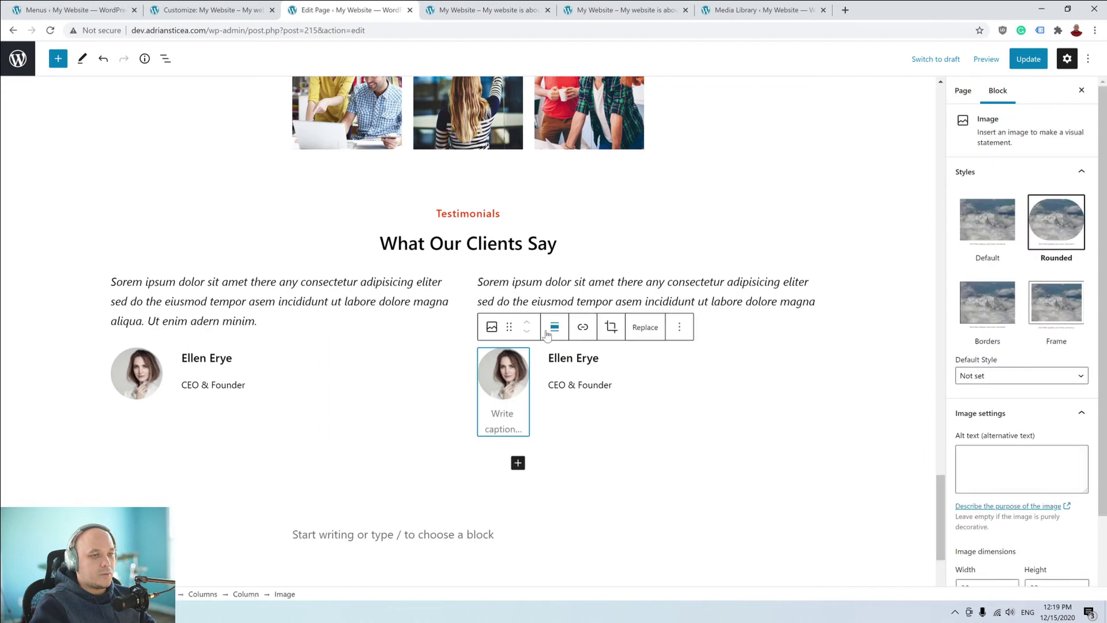
{"action": "mouse_move", "coordinate": [602, 337]}
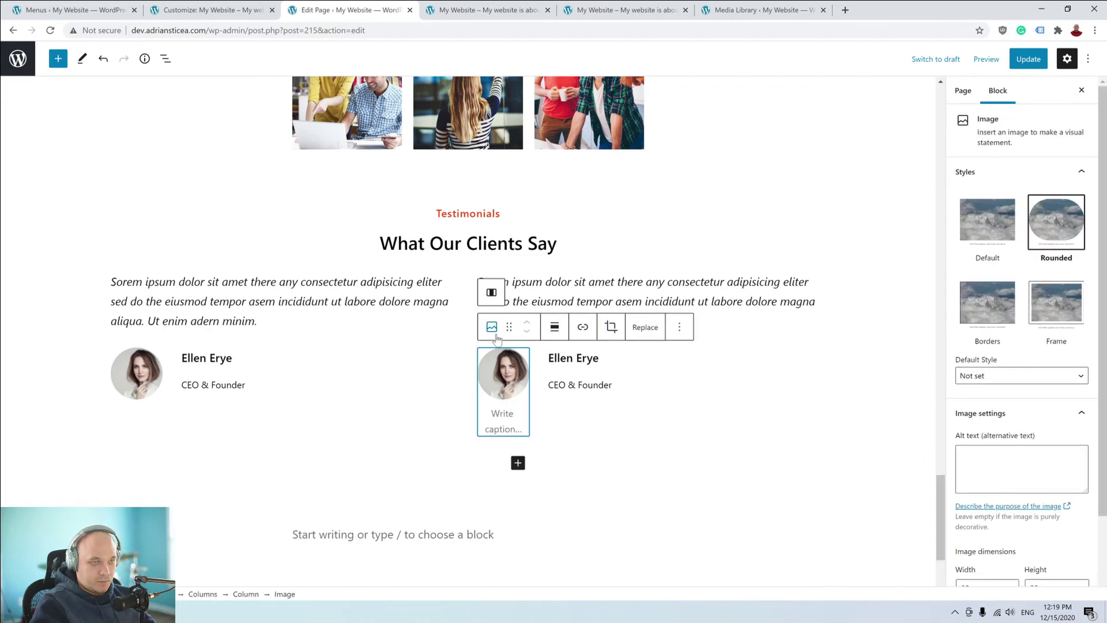
{"action": "left_click", "coordinate": [492, 327]}
{"action": "left_click", "coordinate": [557, 368]}
{"action": "left_click", "coordinate": [523, 370]}
{"action": "left_click", "coordinate": [646, 327]}
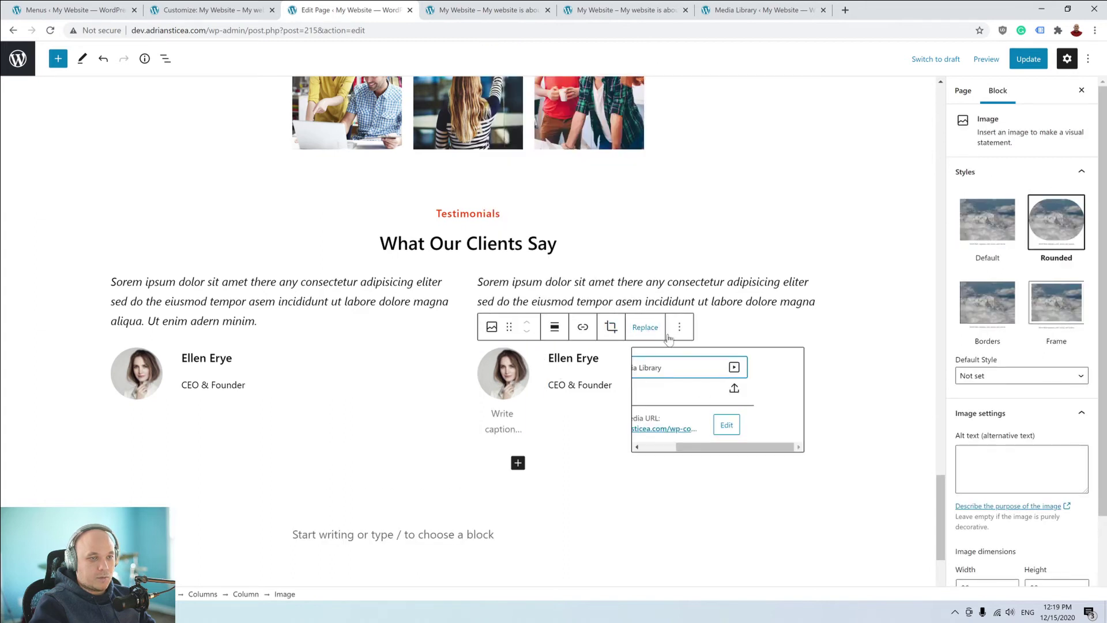
{"action": "left_click", "coordinate": [675, 370]}
{"action": "left_click", "coordinate": [114, 99]}
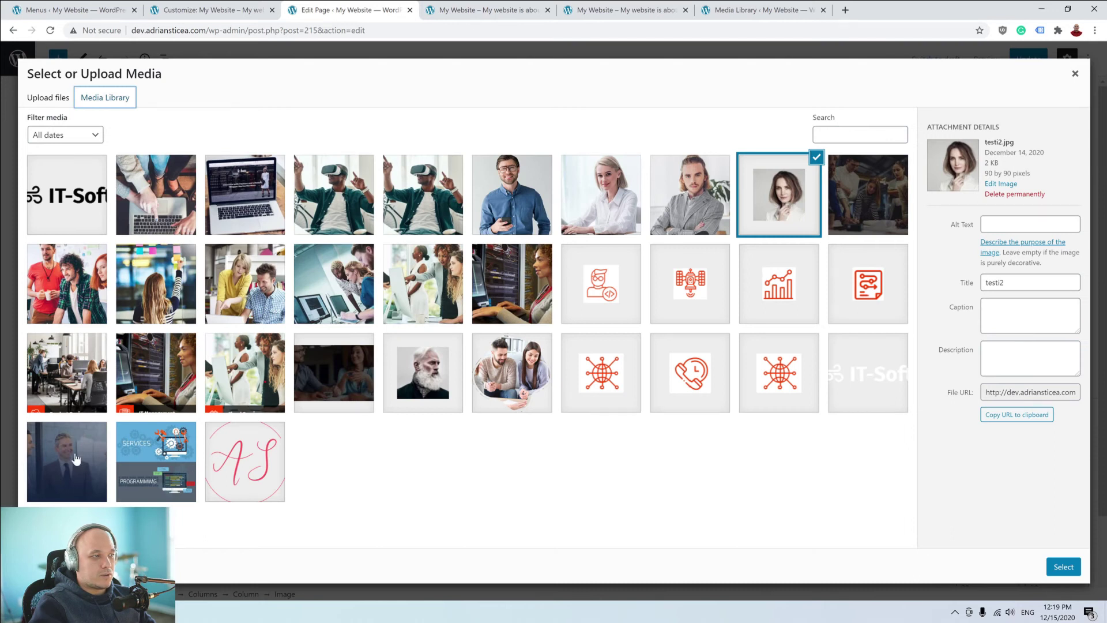
{"action": "left_click", "coordinate": [391, 341]}
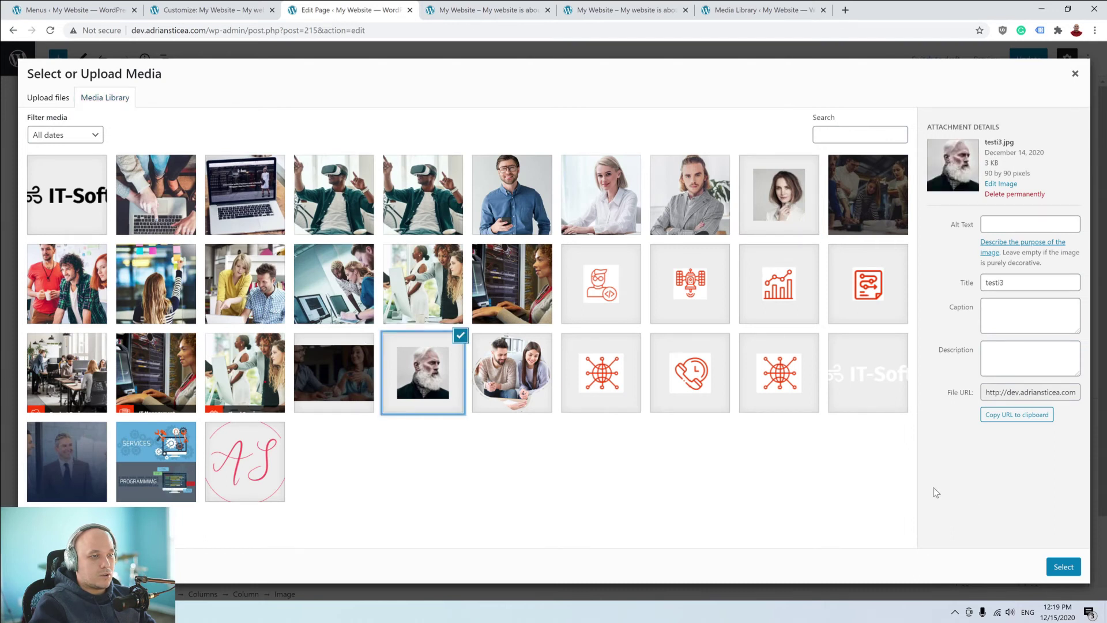
{"action": "left_click", "coordinate": [1063, 566]}
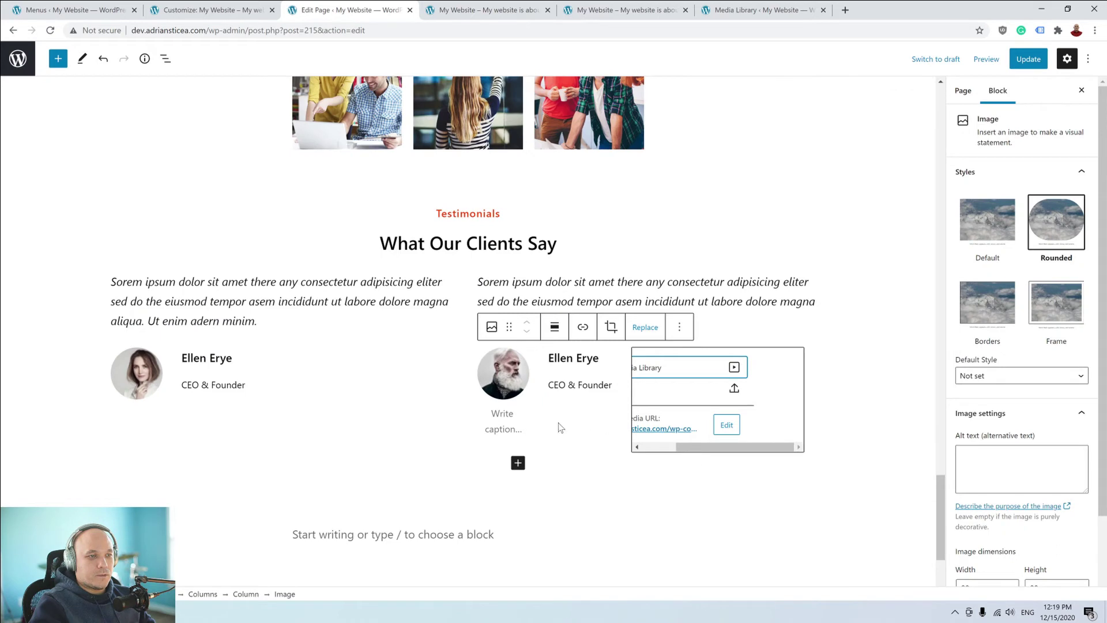
Replace the name in the second testimonial with the second client's full name.
{"action": "left_click", "coordinate": [572, 357]}
{"action": "left_click", "coordinate": [599, 358]}
{"action": "left_click_drag", "start_coordinate": [599, 358], "coordinate": [557, 358]}
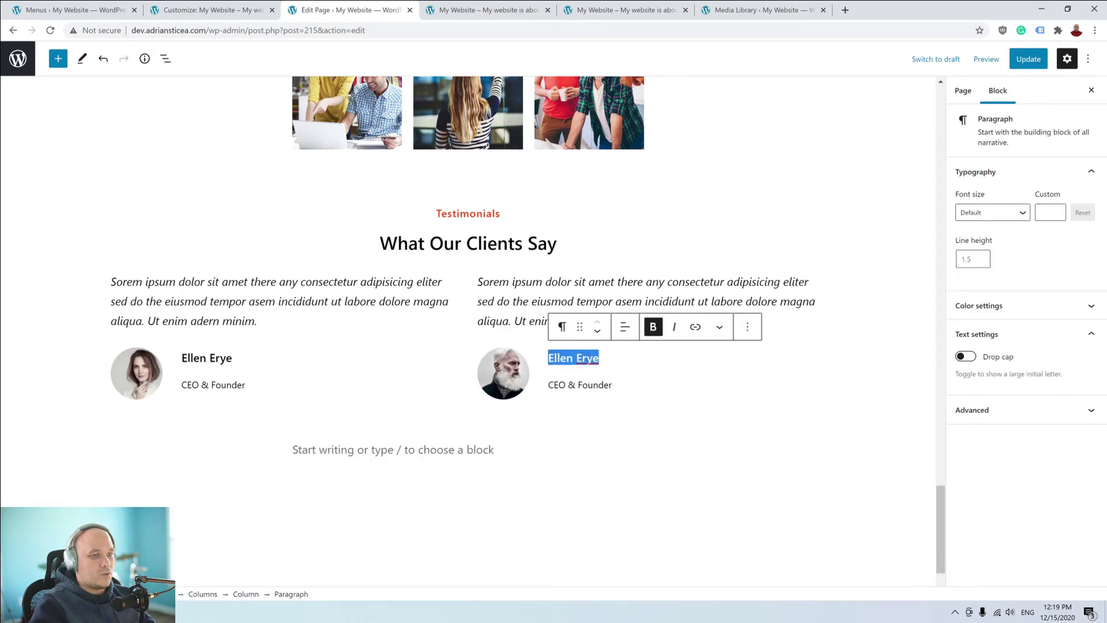
{"action": "type", "text": "Ma"}
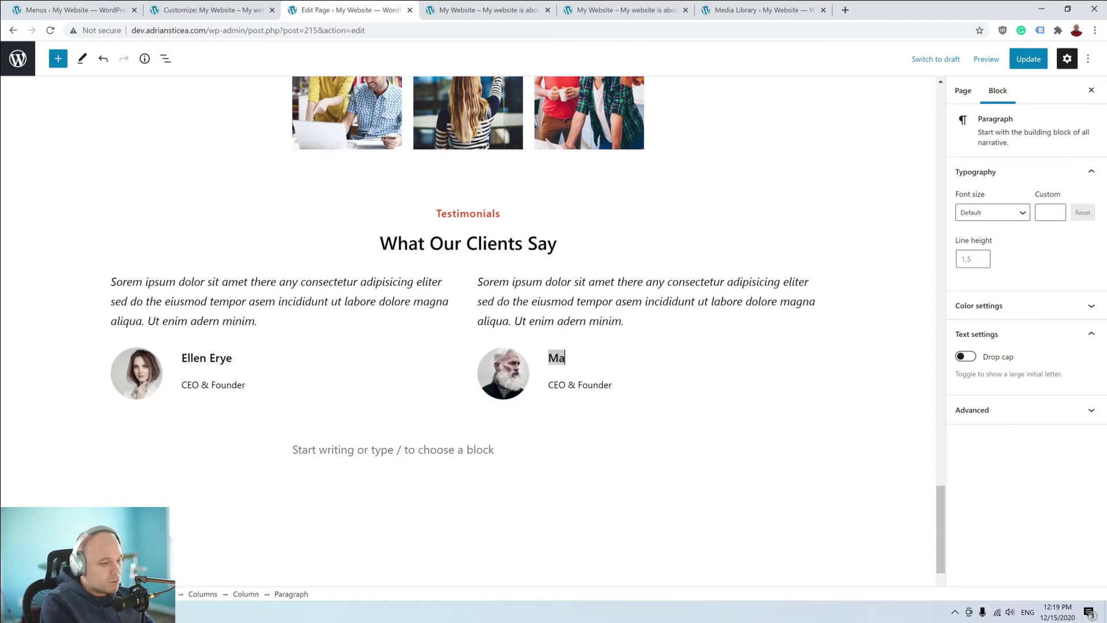
{"action": "type", "text": "rcos"}
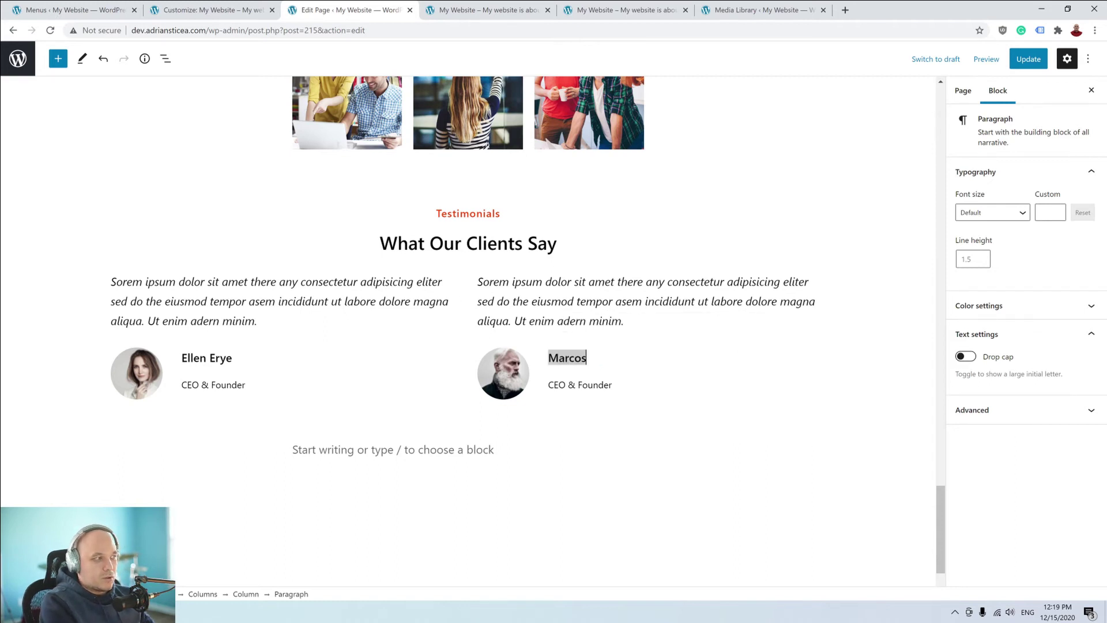
{"action": "type", "text": " R"}
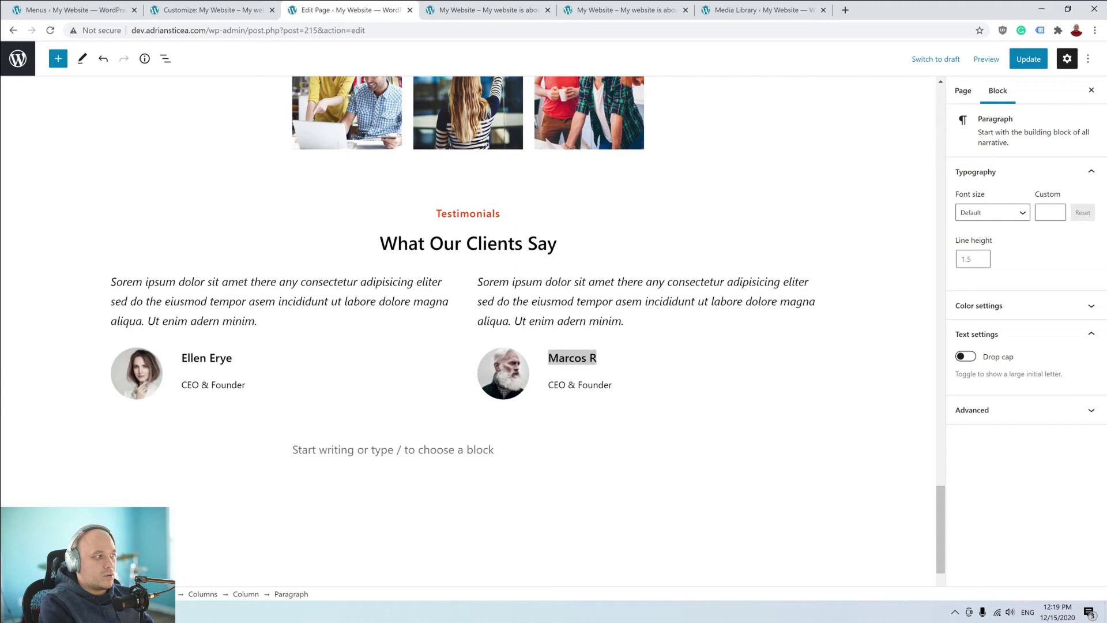
{"action": "type", "text": "omean"}
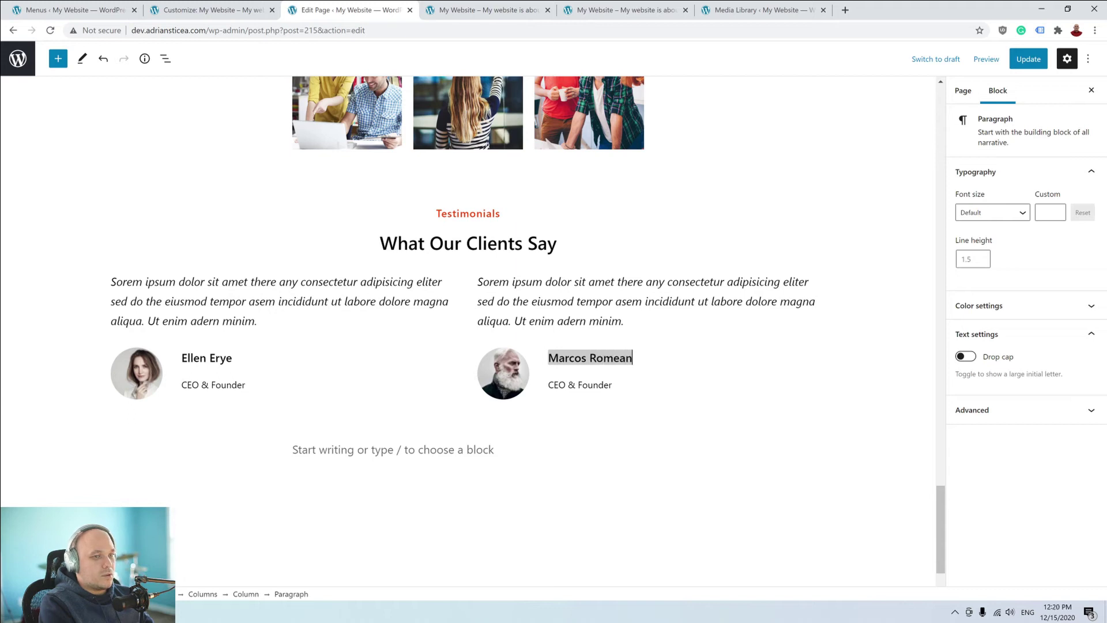
Change the job title in the second testimonial to "Co-Founder".
{"action": "left_click", "coordinate": [558, 386]}
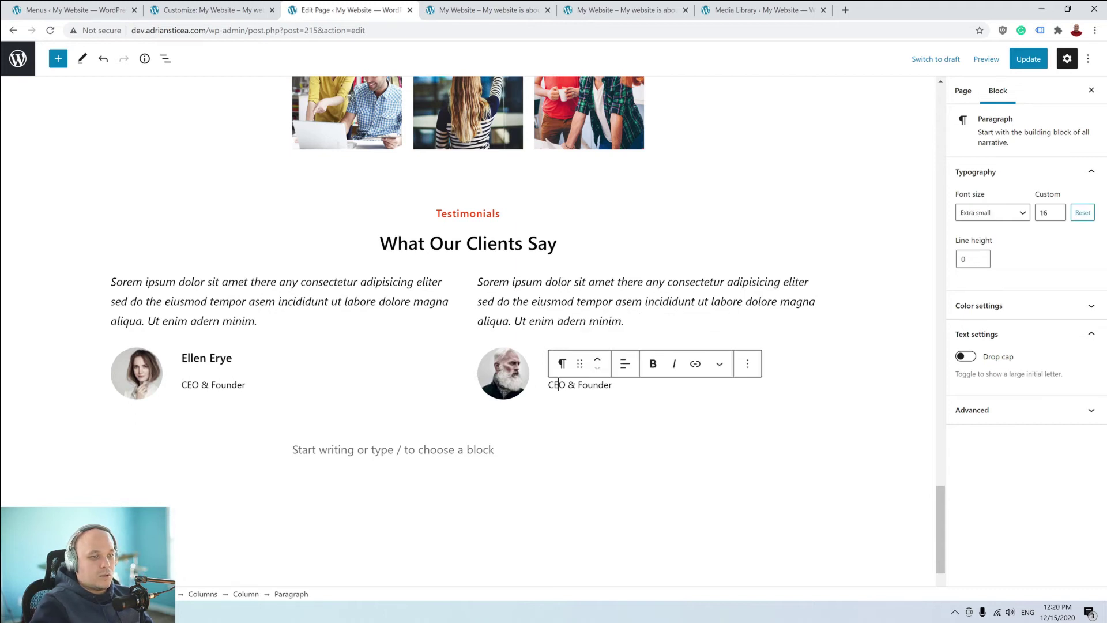
{"action": "key", "text": "ctrl+shift+Left"}
{"action": "key", "text": "ctrl+shift+Left"}
{"action": "key", "text": "ctrl+shift+Left"}
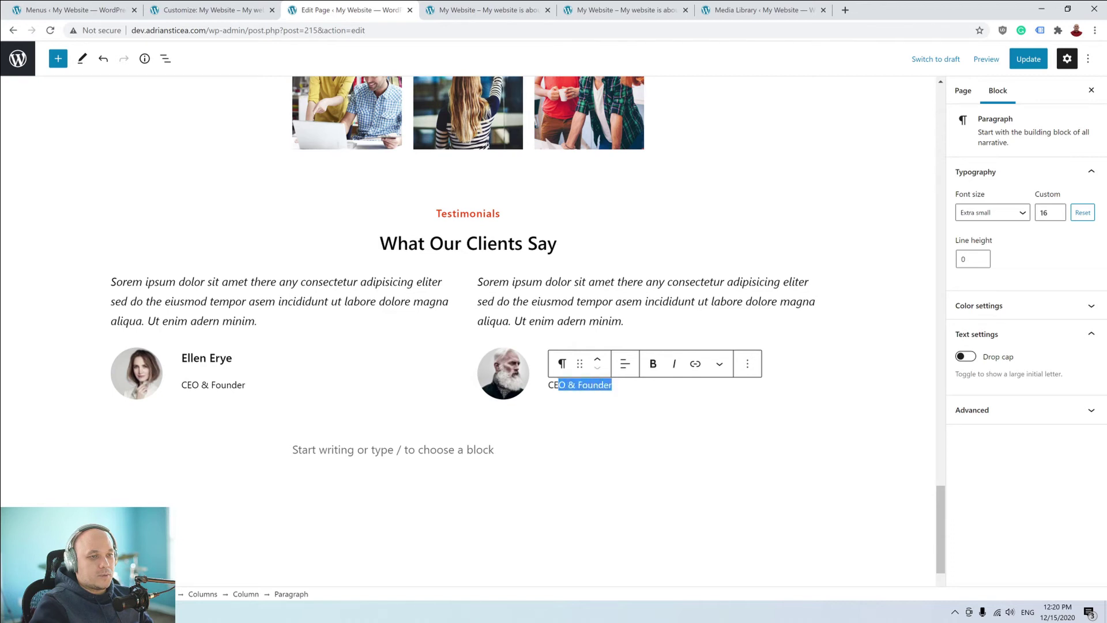
{"action": "type", "text": "Cp-"}
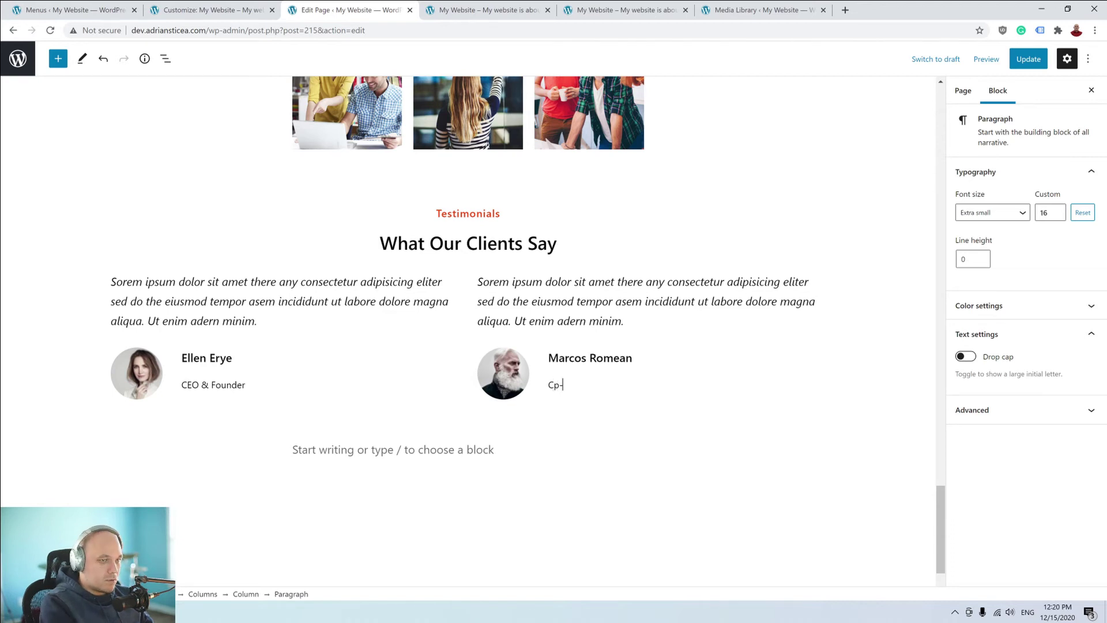
{"action": "type", "text": "F"}
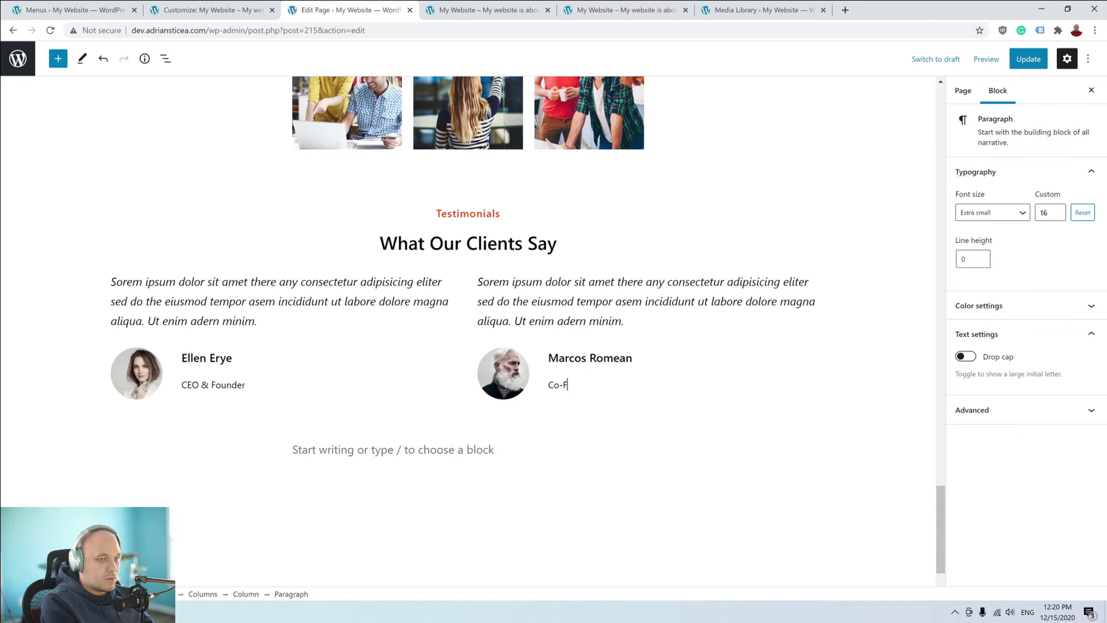
{"action": "type", "text": "ounder"}
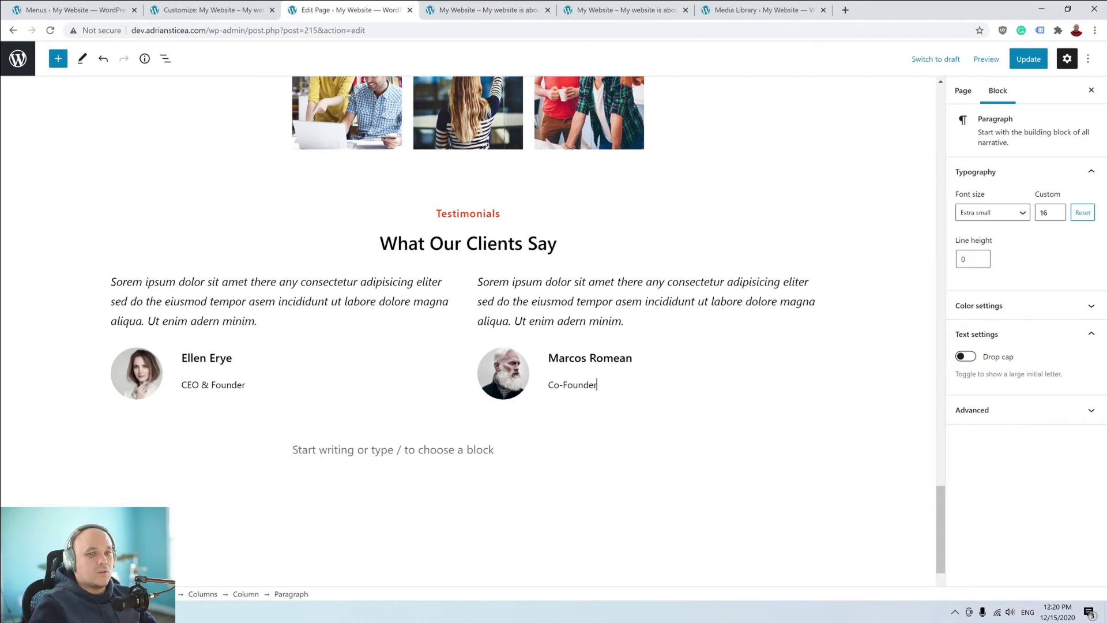
Copy the hexadecimal text color value of the "Testimonials" heading.
{"action": "left_click", "coordinate": [190, 386]}
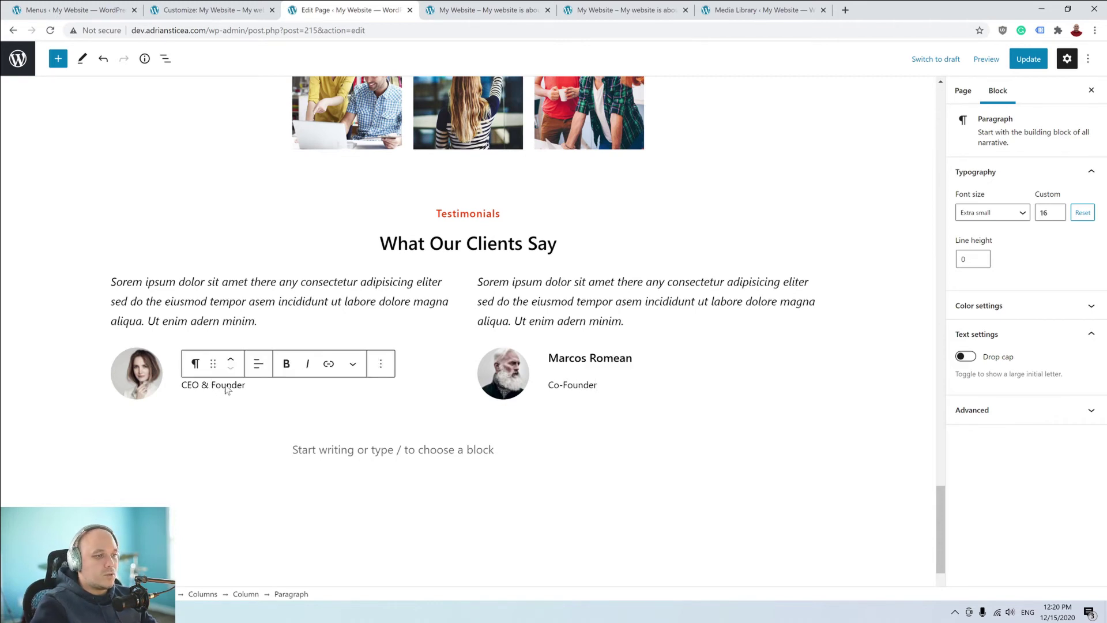
{"action": "left_click", "coordinate": [539, 221]}
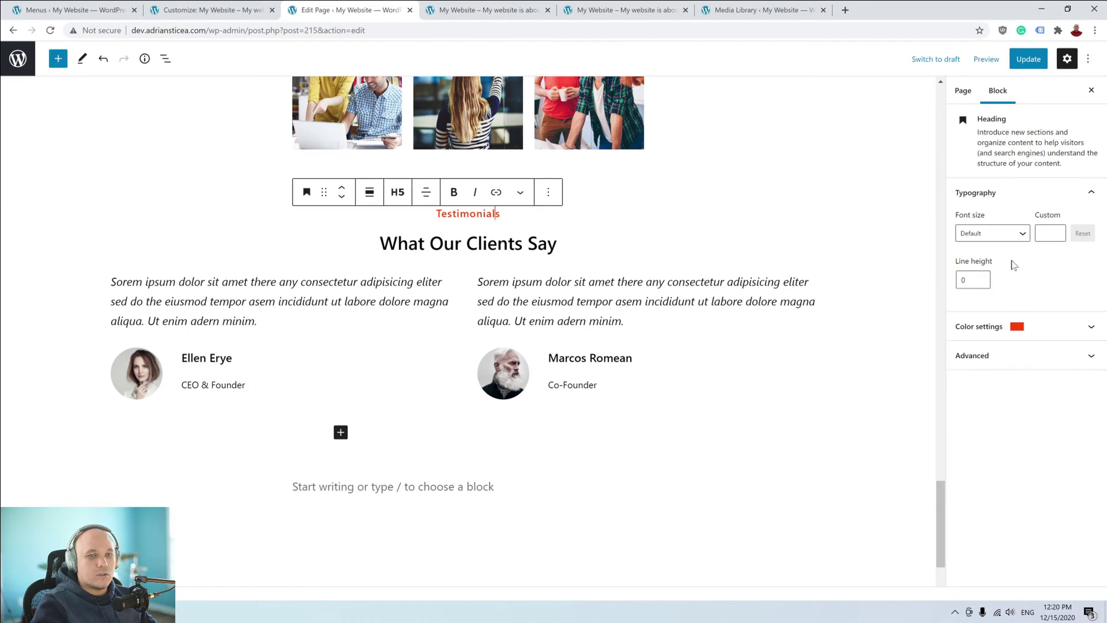
{"action": "left_click", "coordinate": [1017, 324]}
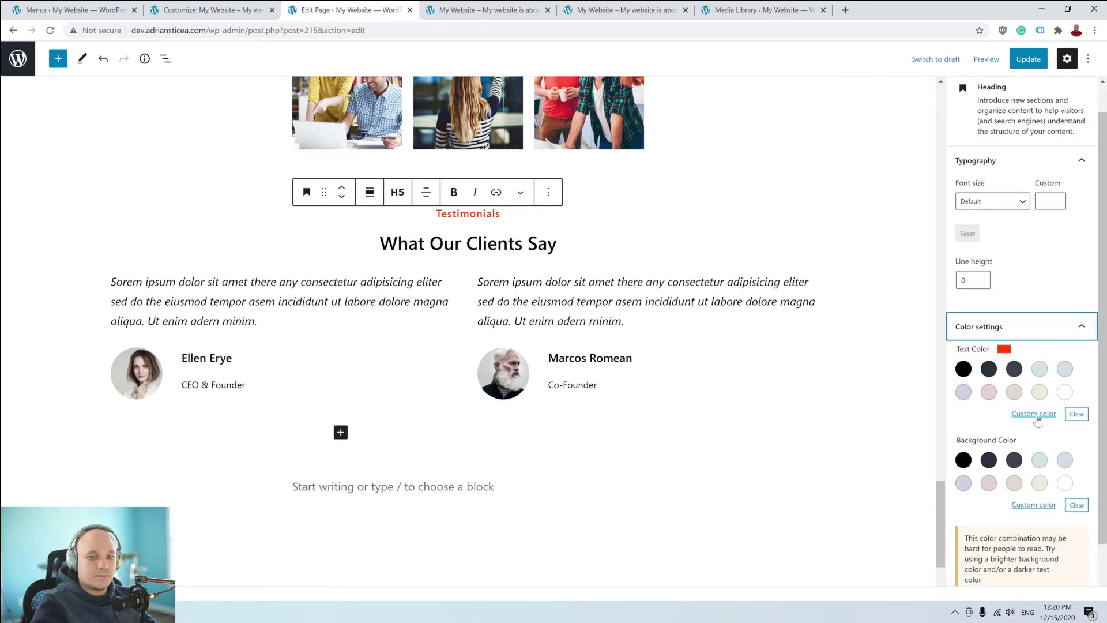
{"action": "left_click", "coordinate": [1036, 419]}
{"action": "left_click_drag", "start_coordinate": [923, 573], "coordinate": [889, 575]}
{"action": "key", "text": "ctrl+c"}
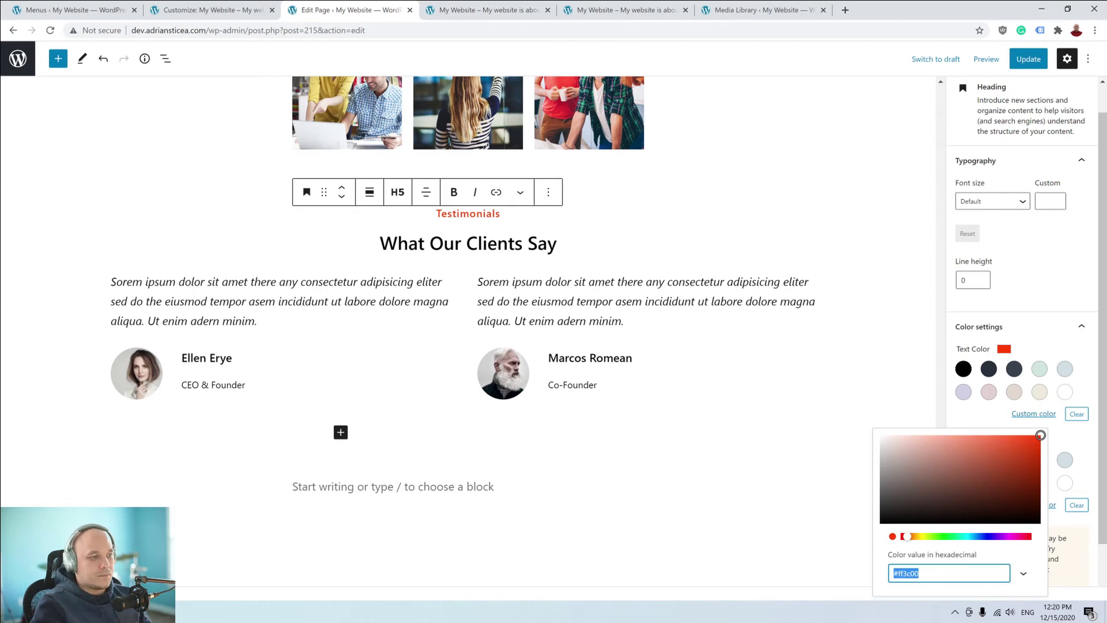
Set the text color of the first testimonial's job title to the custom color #ff3c00.
{"action": "left_click", "coordinate": [199, 385]}
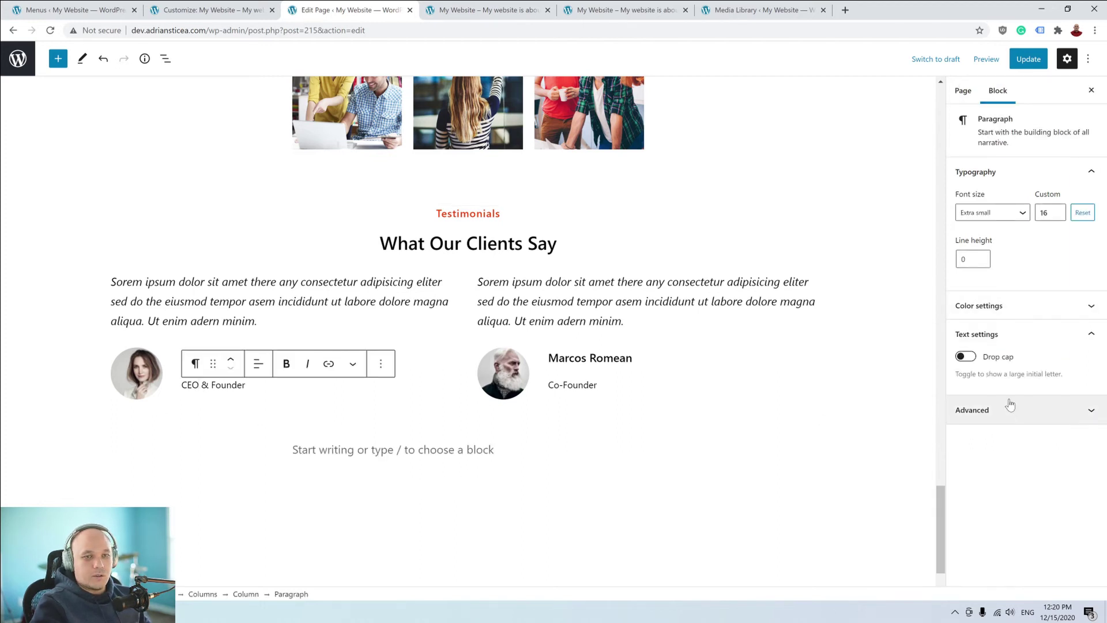
{"action": "left_click", "coordinate": [1057, 305]}
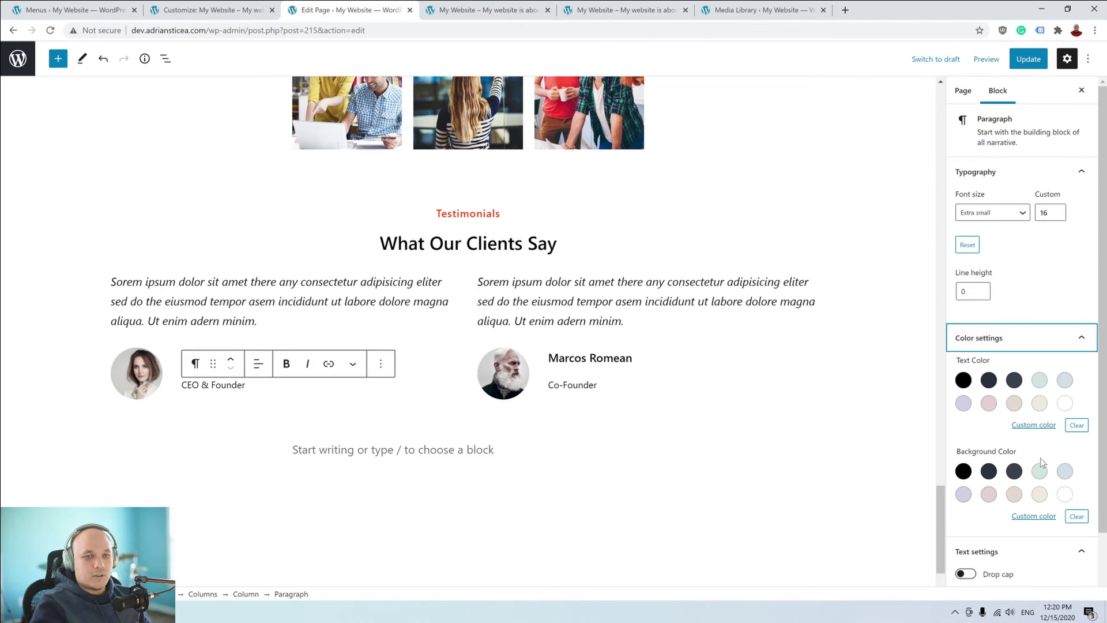
{"action": "left_click", "coordinate": [1033, 425]}
{"action": "left_click_drag", "start_coordinate": [950, 389], "coordinate": [834, 392]}
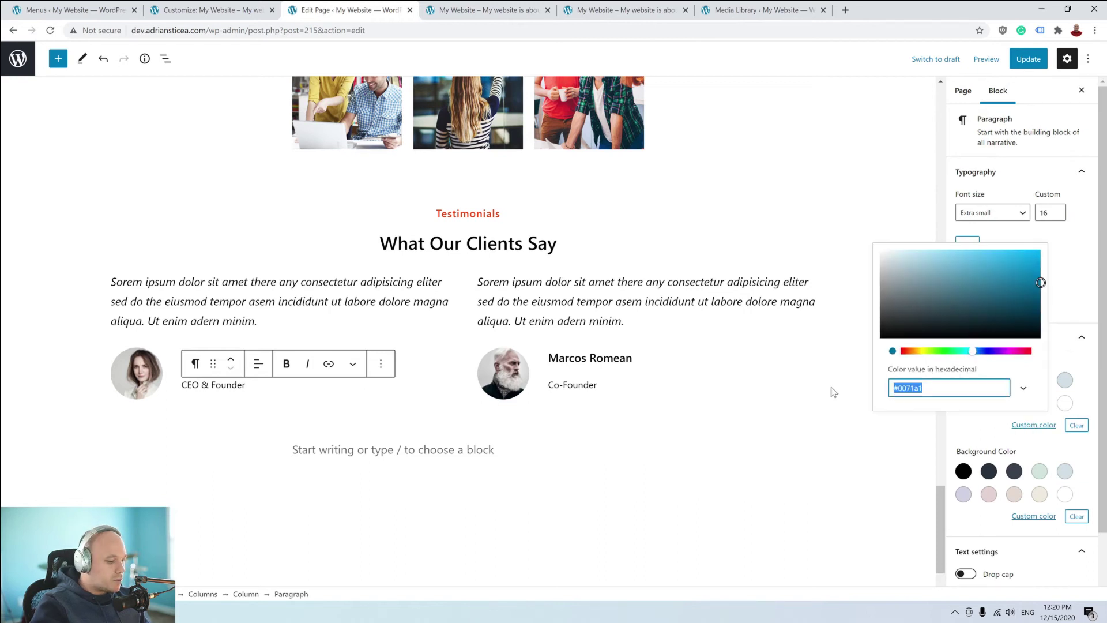
{"action": "key", "text": "ctrl+v"}
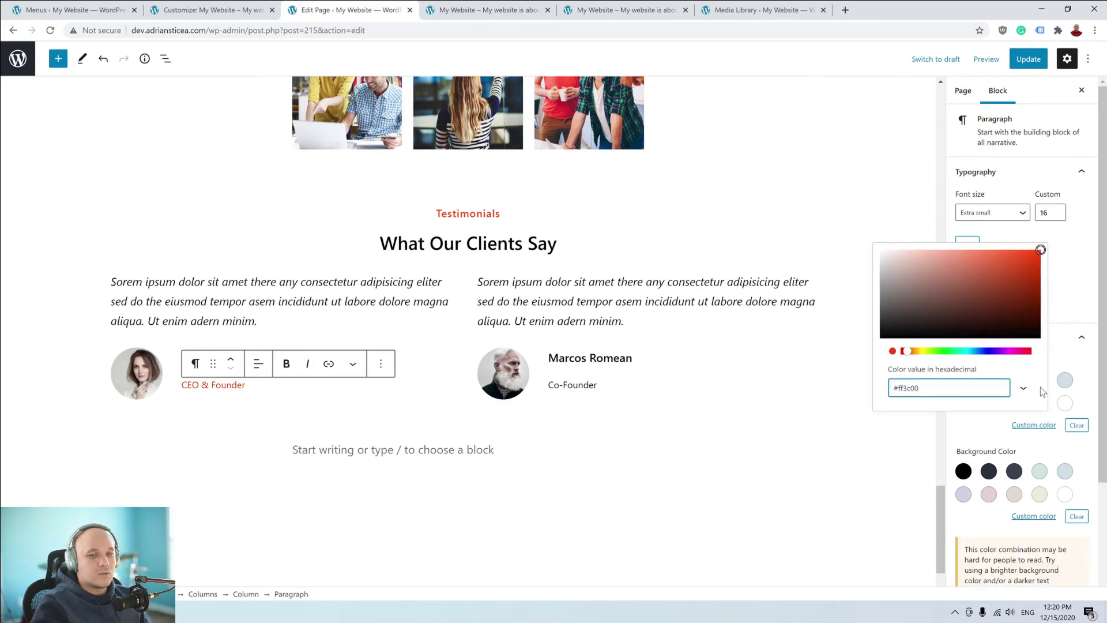
{"action": "left_click", "coordinate": [1082, 336]}
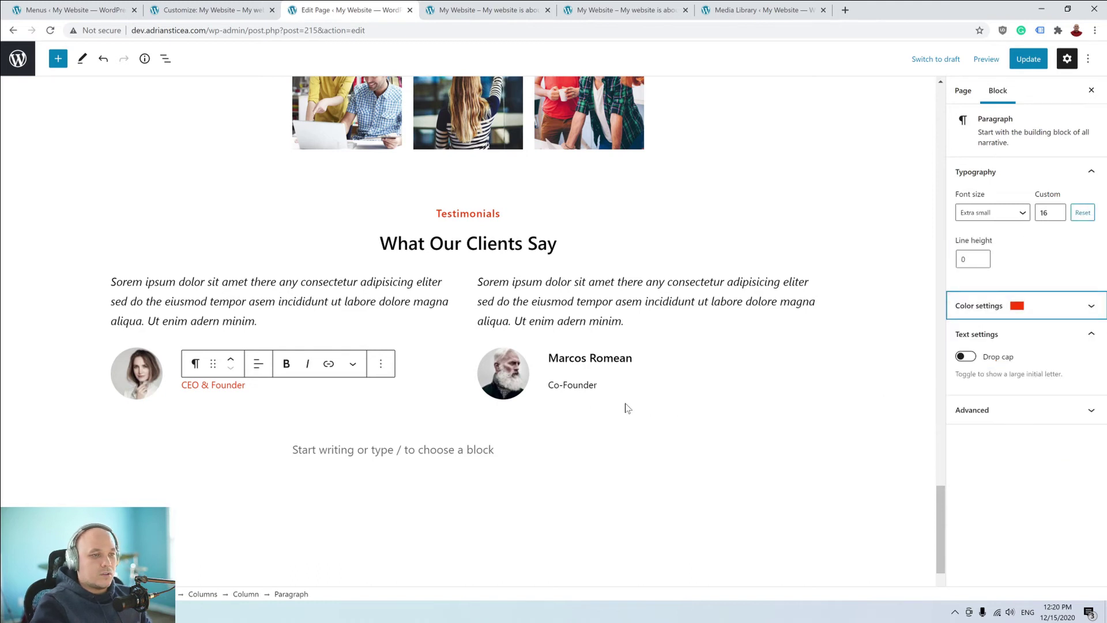
Apply the copied custom text color #ff3c00 to the "Co-Founder" job title in the second testimonial.
{"action": "left_click", "coordinate": [584, 384]}
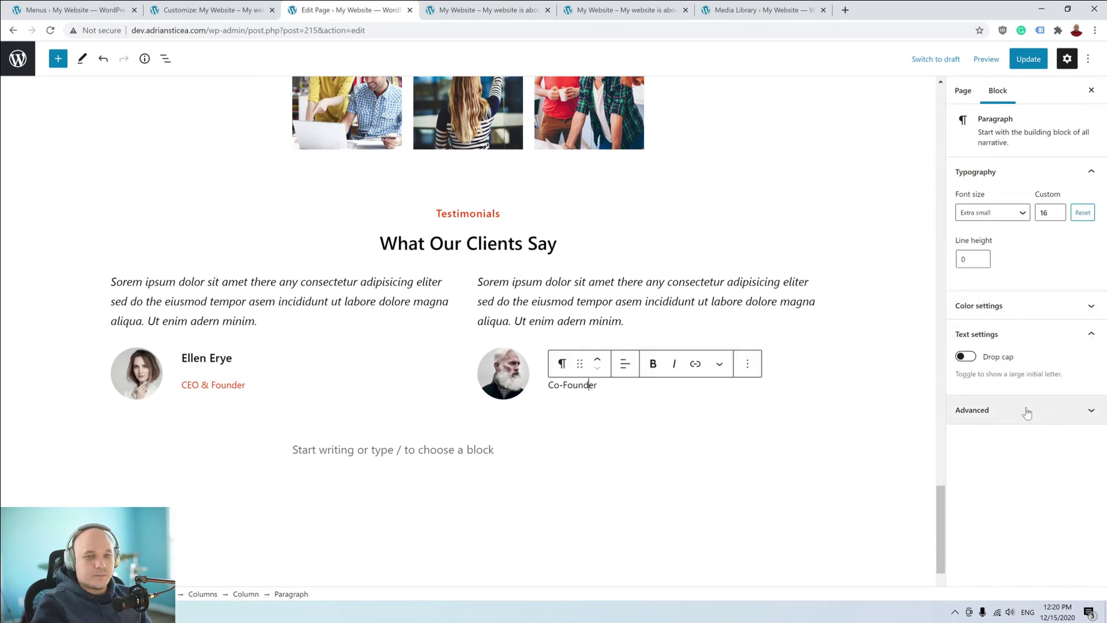
{"action": "left_click", "coordinate": [1026, 411]}
{"action": "left_click", "coordinate": [1081, 338]}
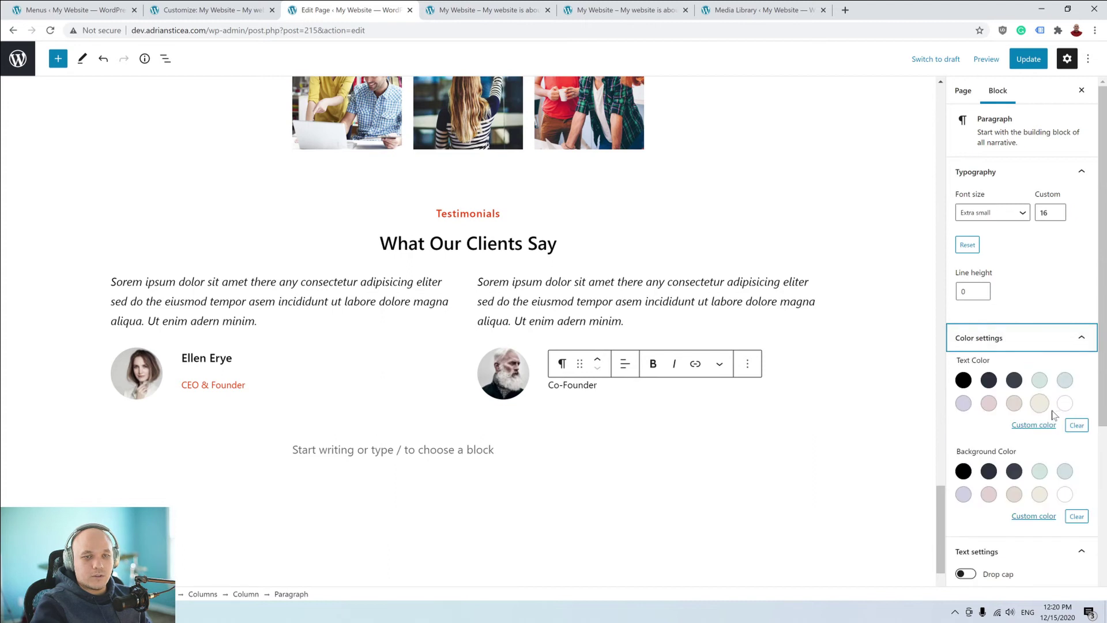
{"action": "left_click", "coordinate": [1034, 425]}
{"action": "left_click_drag", "start_coordinate": [924, 388], "coordinate": [888, 389]}
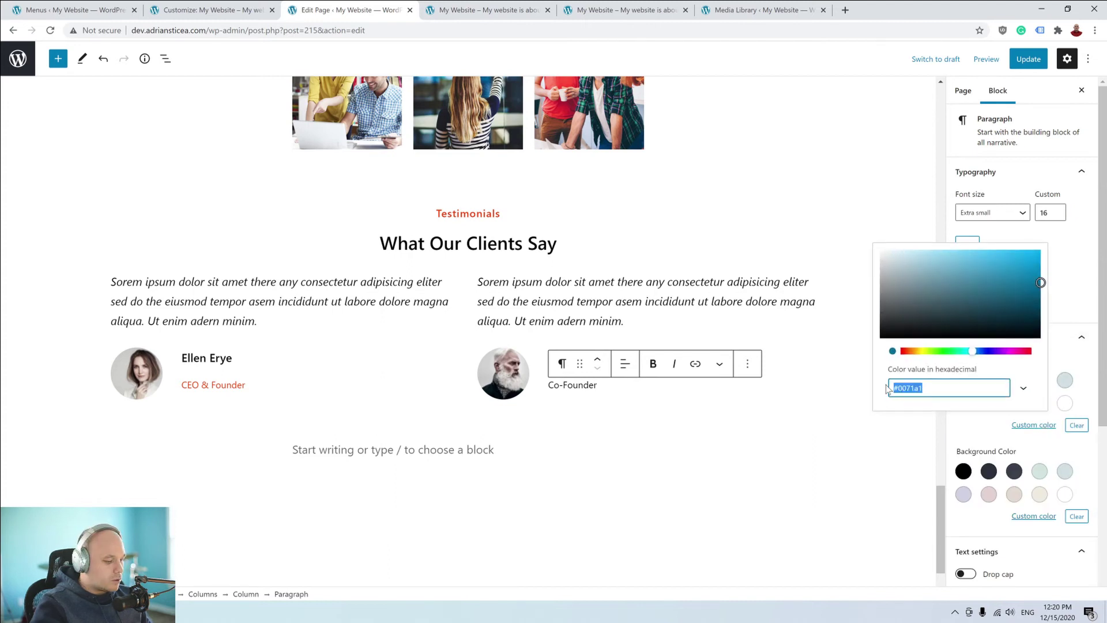
{"action": "key", "text": "ctrl+v"}
{"action": "left_click", "coordinate": [1089, 291]}
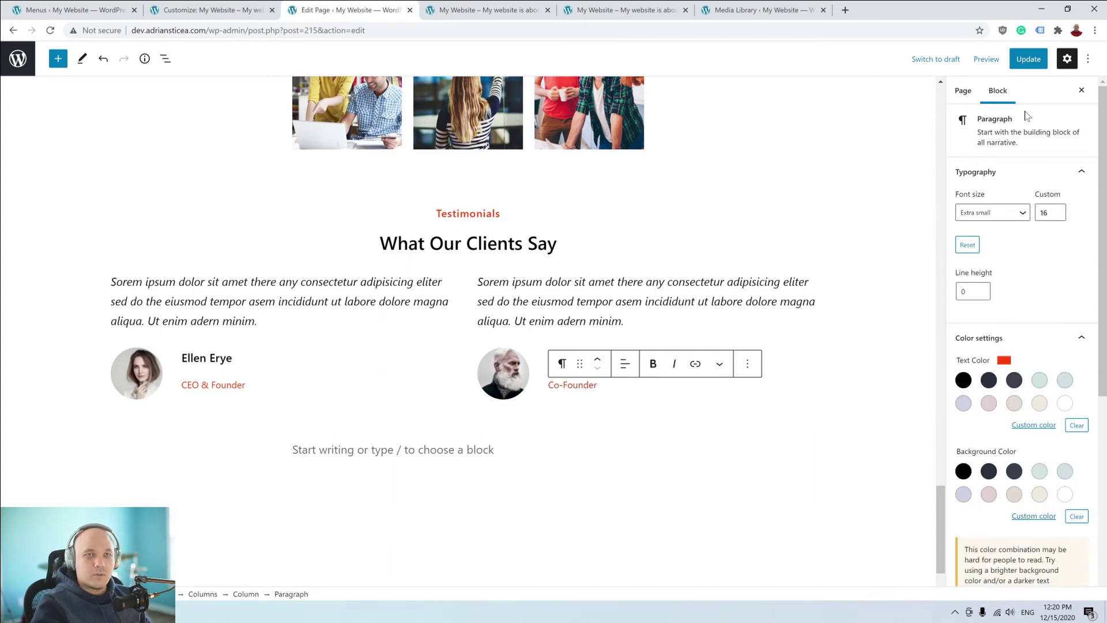
Preview the page in a new tab and compare the testimonials section with the services section's background design.
{"action": "left_click", "coordinate": [986, 60]}
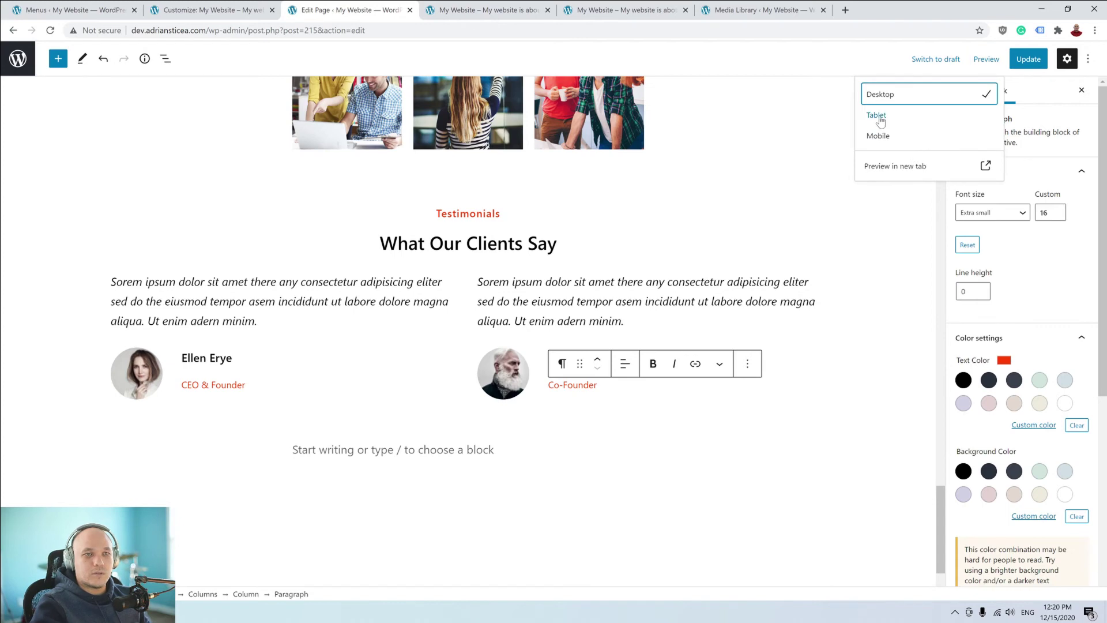
{"action": "left_click", "coordinate": [882, 166]}
{"action": "scroll", "coordinate": [851, 154], "scroll_direction": "down", "scroll_amount": 5}
{"action": "scroll", "coordinate": [559, 239], "scroll_direction": "down", "scroll_amount": 15}
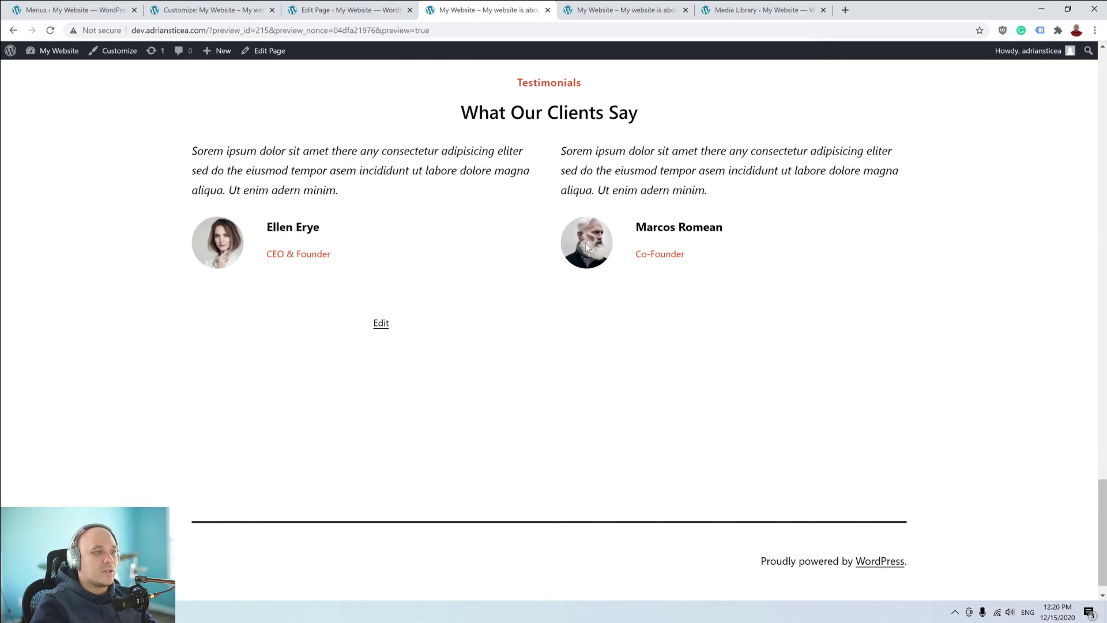
{"action": "scroll", "coordinate": [560, 242], "scroll_direction": "up", "scroll_amount": 3}
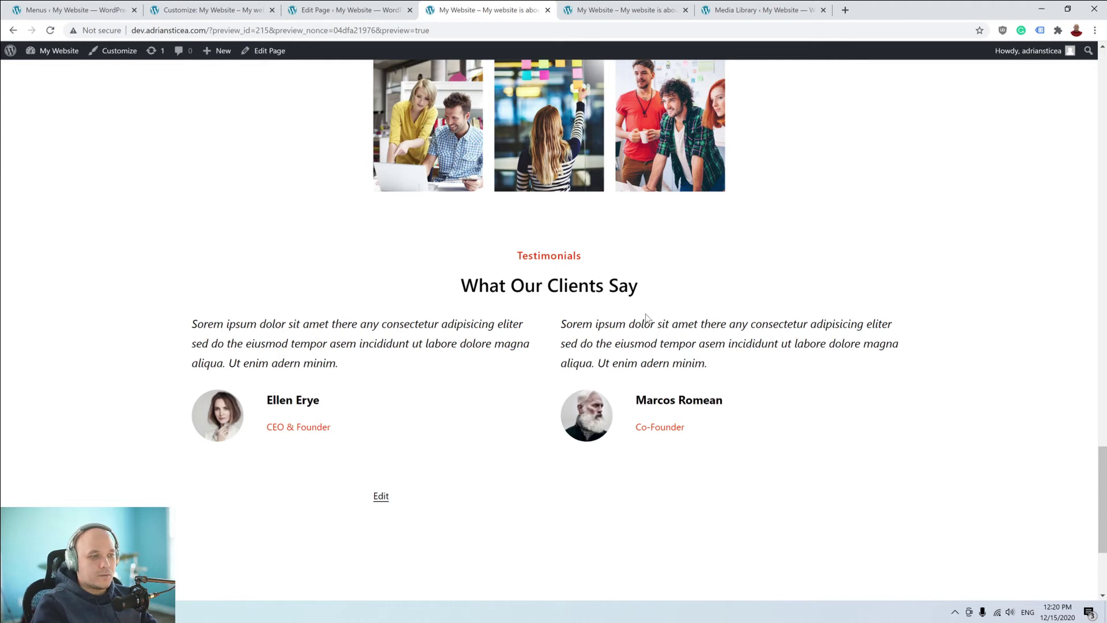
{"action": "scroll", "coordinate": [635, 323], "scroll_direction": "up", "scroll_amount": 4}
{"action": "scroll", "coordinate": [571, 326], "scroll_direction": "up", "scroll_amount": 10}
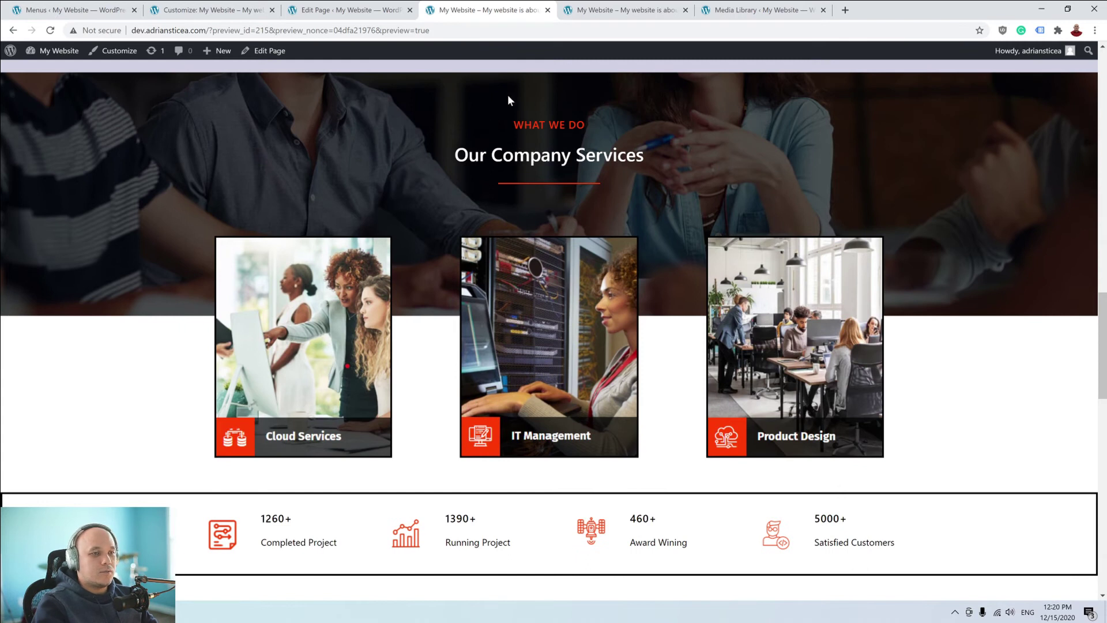
{"action": "scroll", "coordinate": [347, 366], "scroll_direction": "down", "scroll_amount": 14}
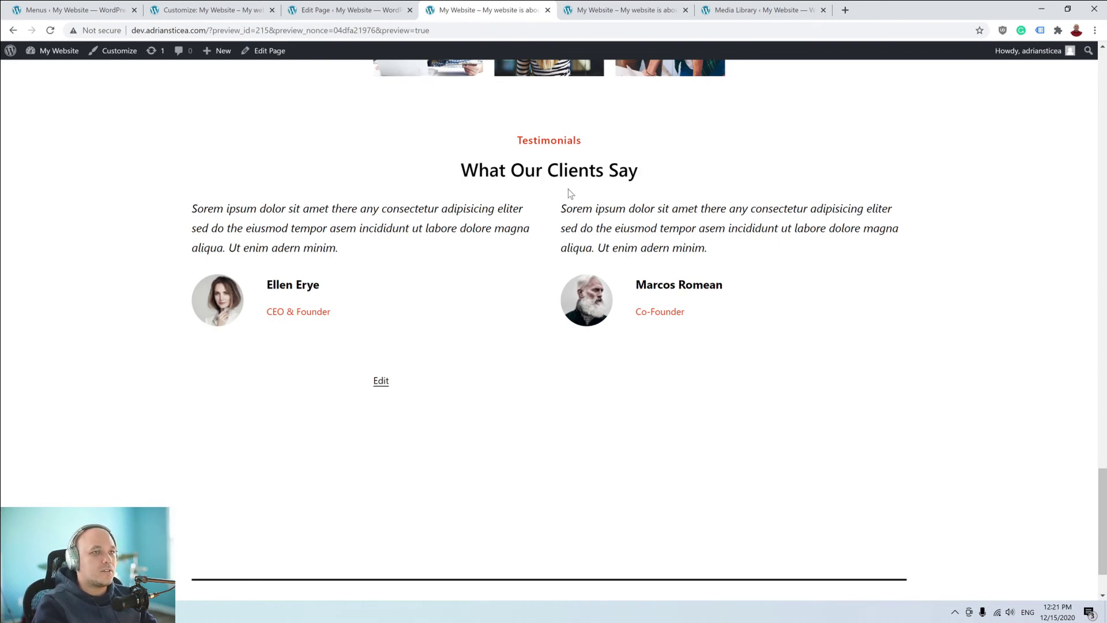
Give the Group block around the testimonials section the additional CSS class "testimonials" and update the page.
{"action": "left_click", "coordinate": [348, 8]}
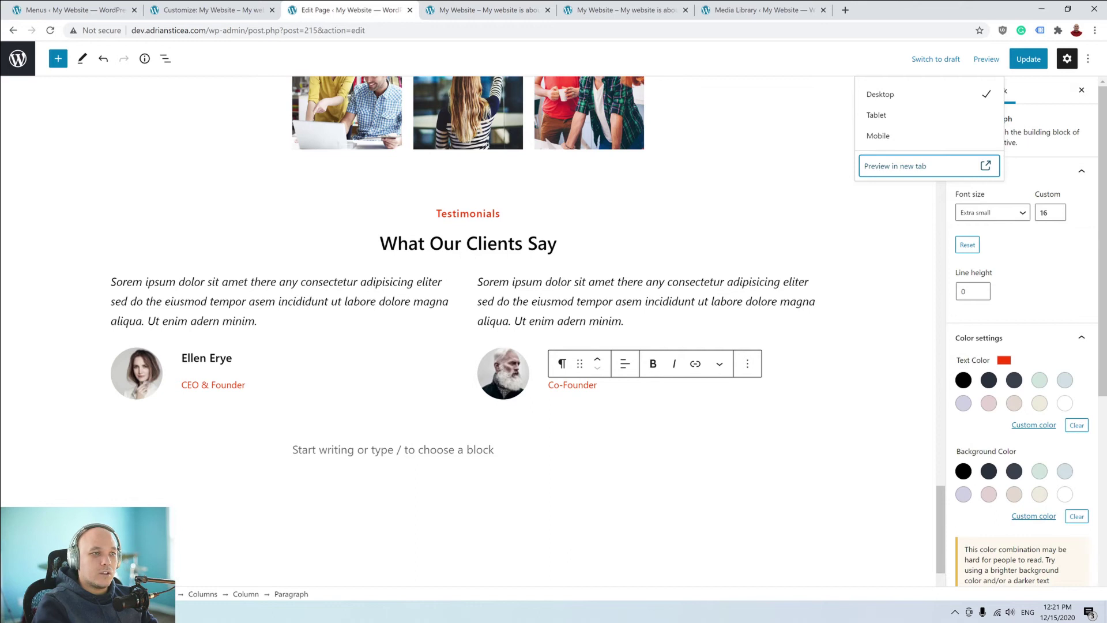
{"action": "left_click", "coordinate": [635, 245]}
{"action": "left_click", "coordinate": [720, 234]}
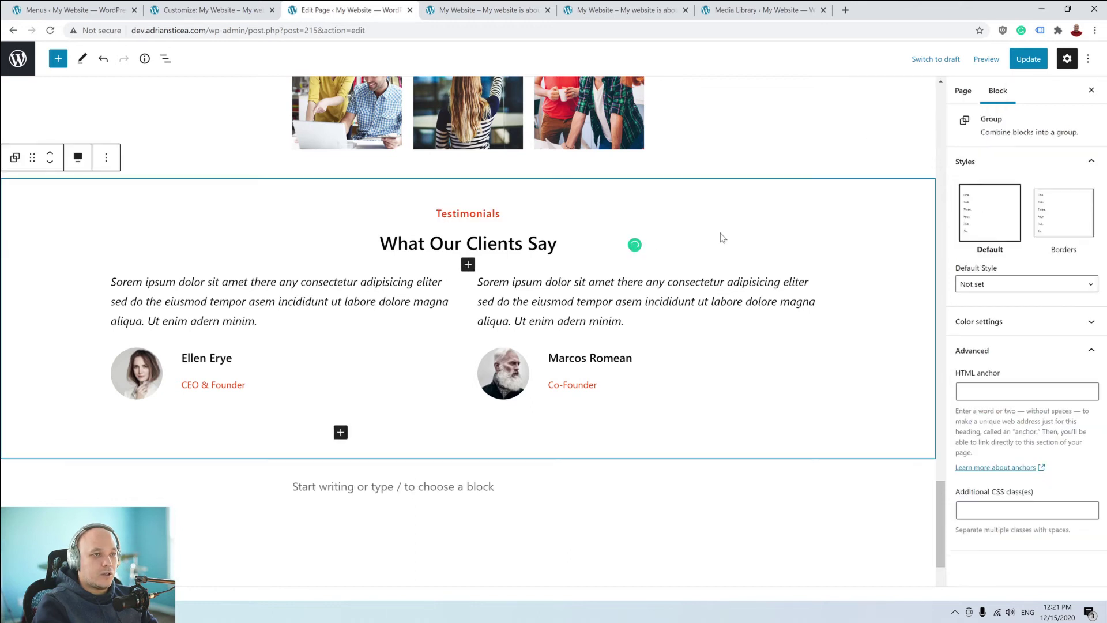
{"action": "left_click", "coordinate": [1003, 510]}
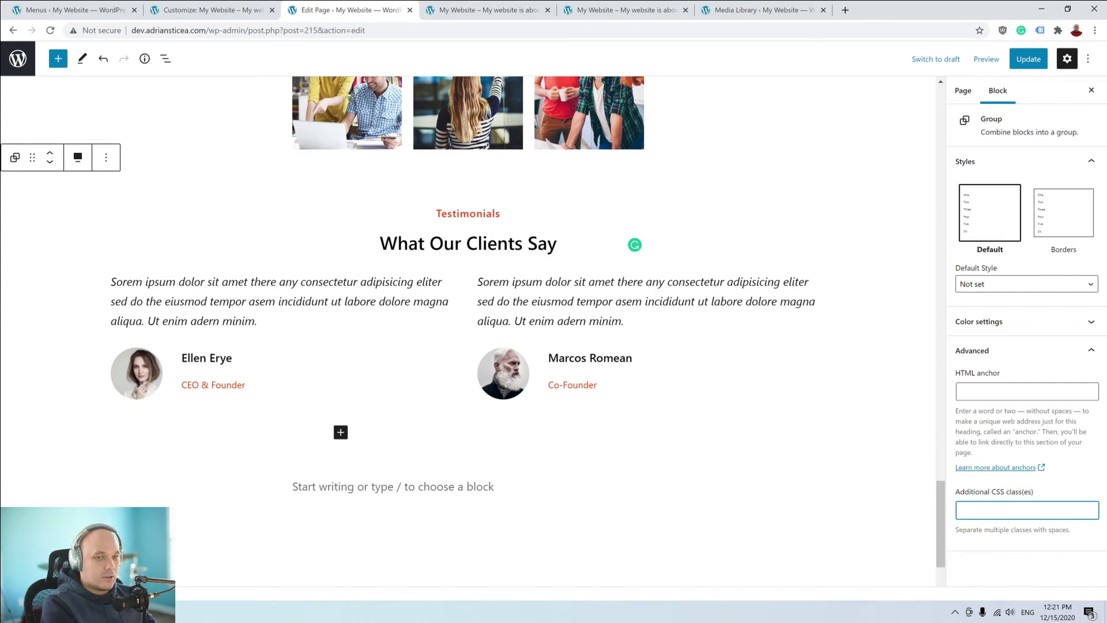
{"action": "type", "text": "testimonials"}
{"action": "left_click", "coordinate": [995, 540]}
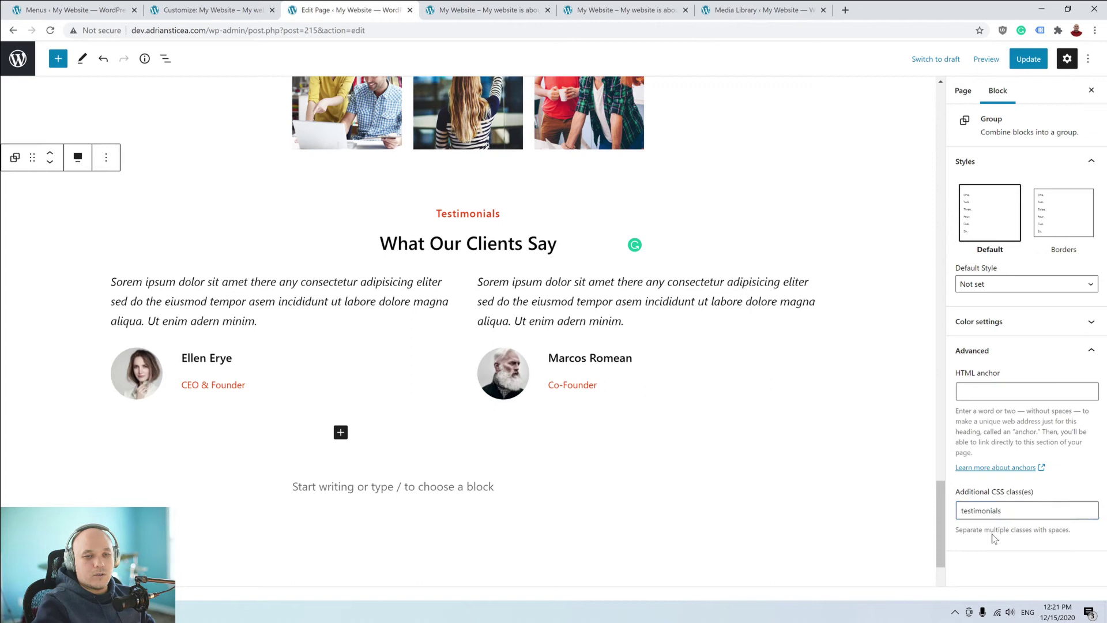
{"action": "left_click_drag", "start_coordinate": [1002, 511], "coordinate": [955, 512]}
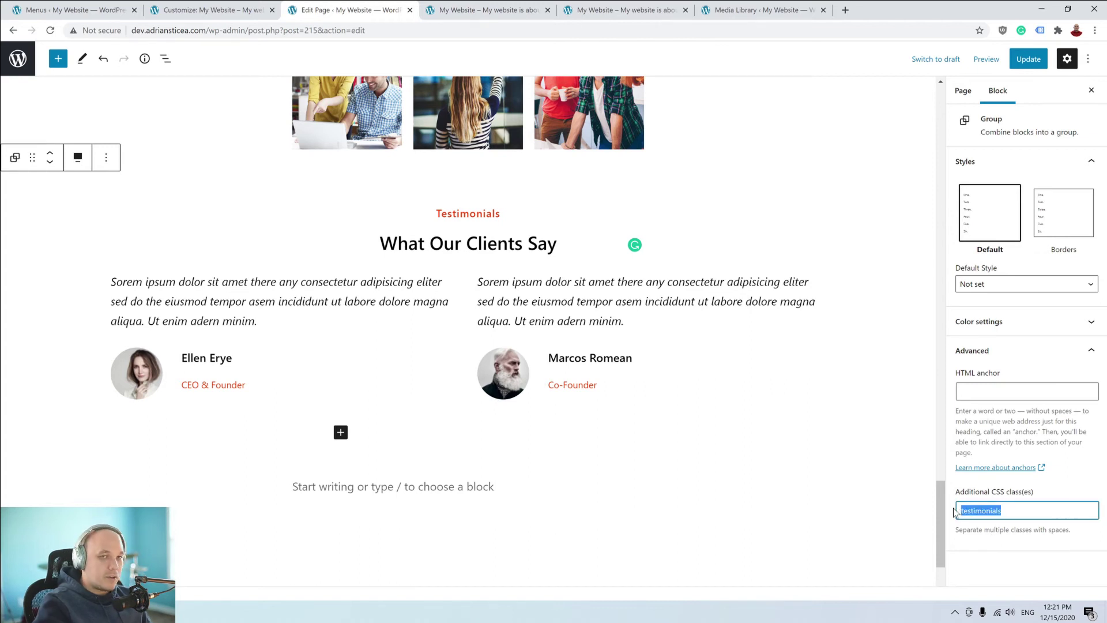
{"action": "left_click", "coordinate": [1023, 63]}
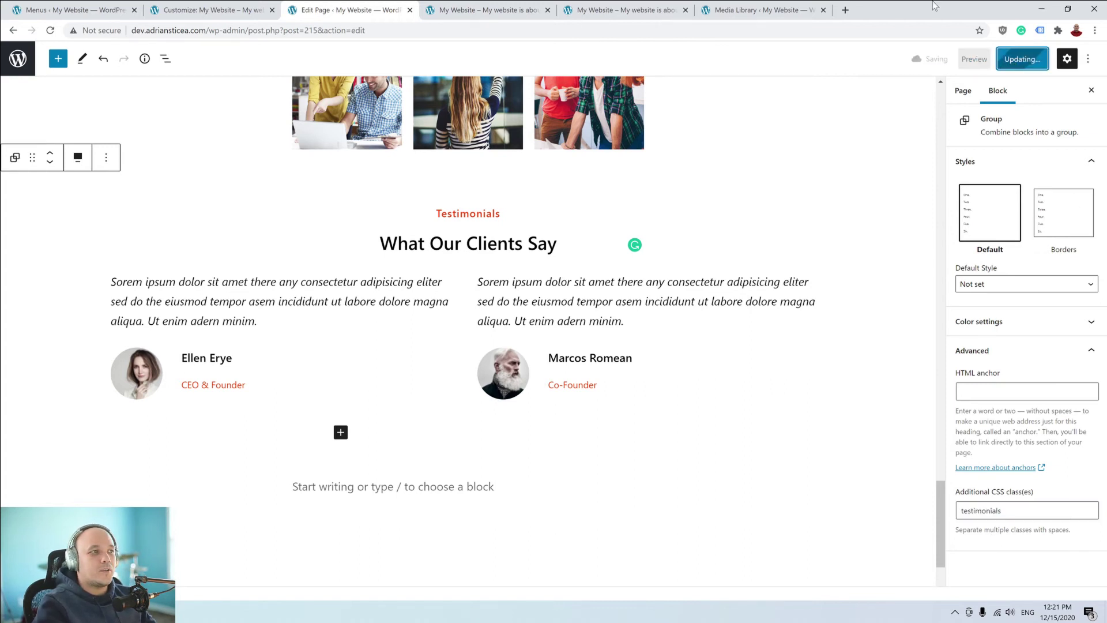
Reload the Customizer and start a .testimonials rule below the .services rule in the Additional CSS.
{"action": "left_click", "coordinate": [211, 10]}
{"action": "key", "text": "F5"}
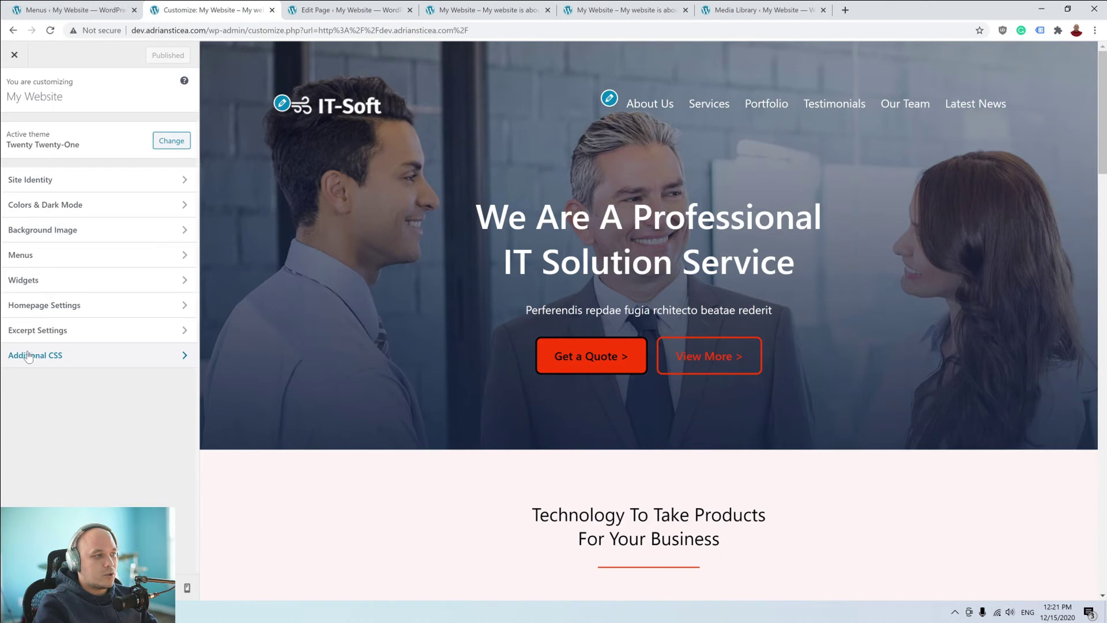
{"action": "left_click", "coordinate": [58, 355]}
{"action": "left_click", "coordinate": [160, 242]}
{"action": "key", "text": "Return"}
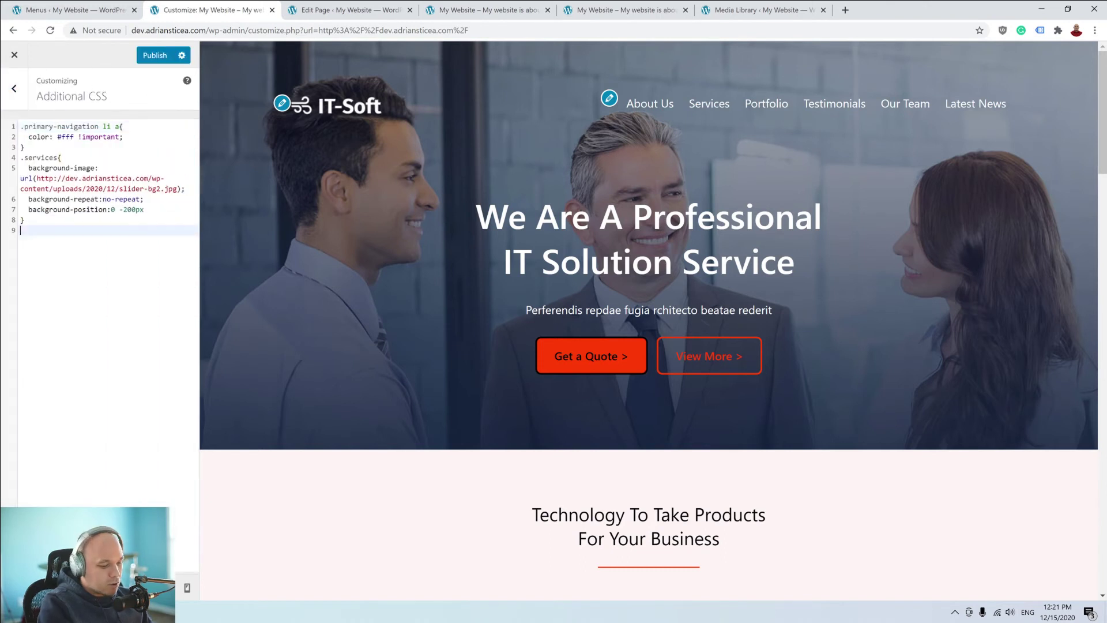
{"action": "type", "text": ".testimonials"}
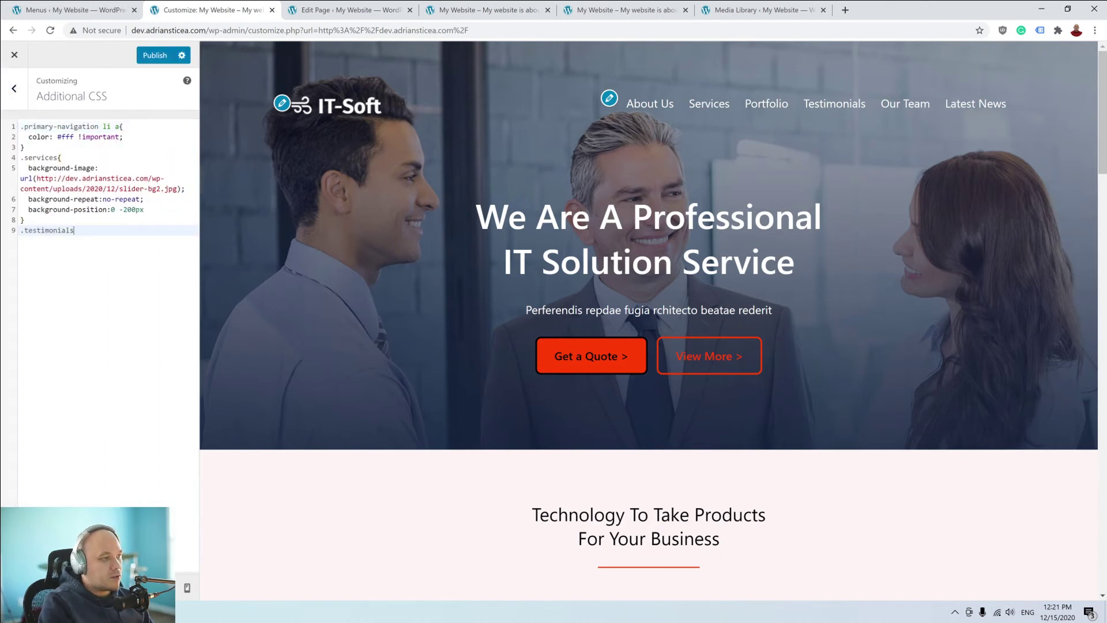
{"action": "type", "text": "{"}
{"action": "key", "text": "Return"}
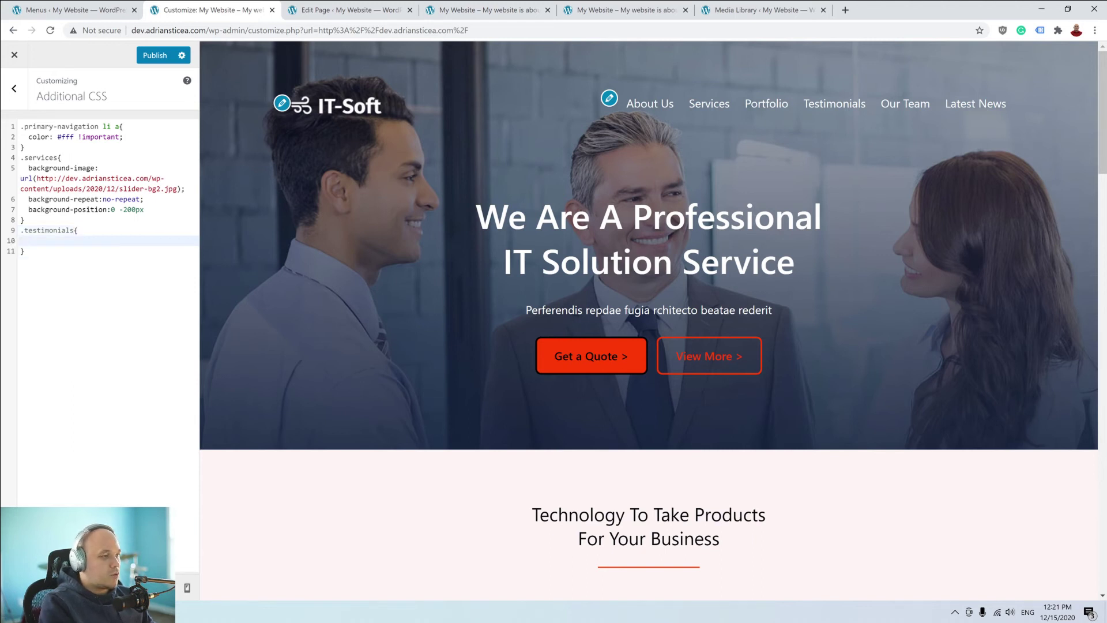
Add a background-image property with an empty url() value to the .testimonials rule.
{"action": "type", "text": "back"}
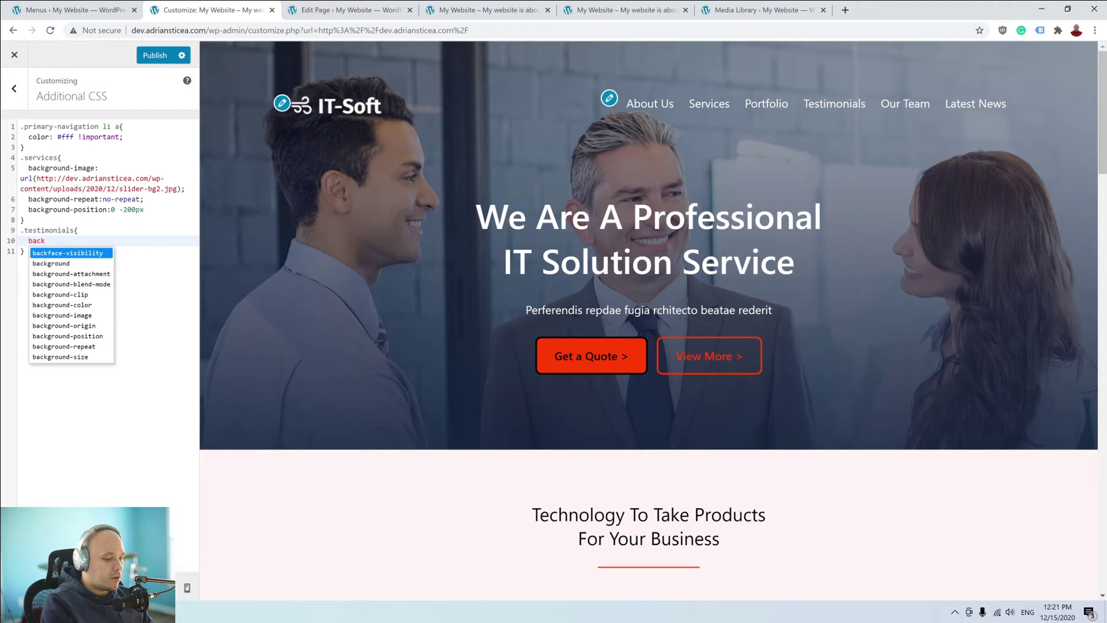
{"action": "key", "text": "Down"}
{"action": "key", "text": "Down"}
{"action": "key", "text": "Down"}
{"action": "key", "text": "Down"}
{"action": "key", "text": "Down"}
{"action": "key", "text": "Down"}
{"action": "key", "text": "Return"}
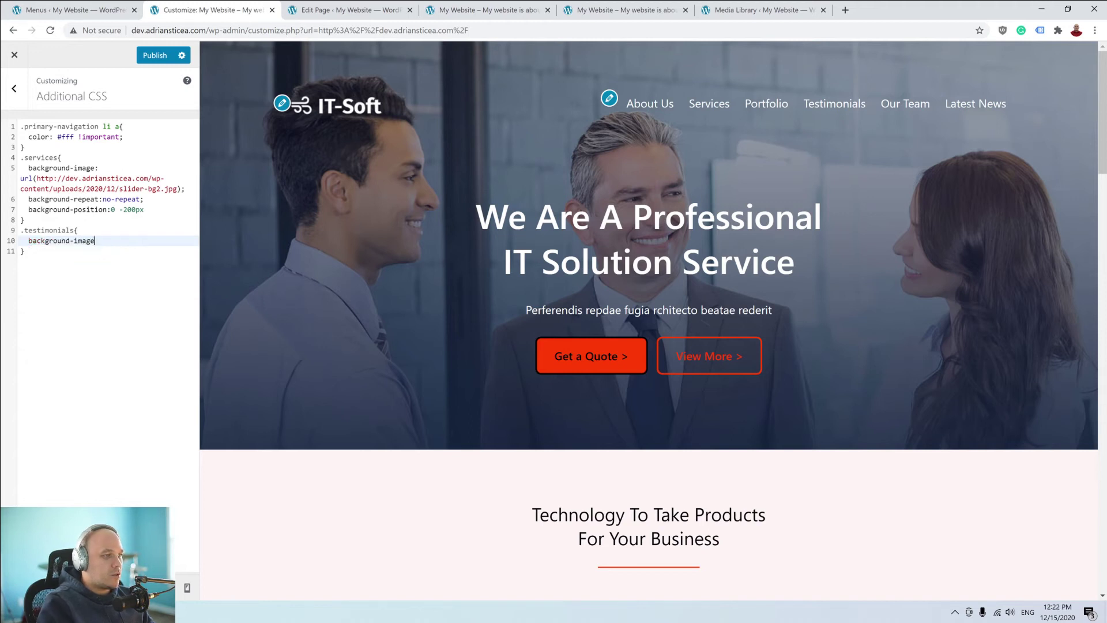
{"action": "type", "text": ": u"}
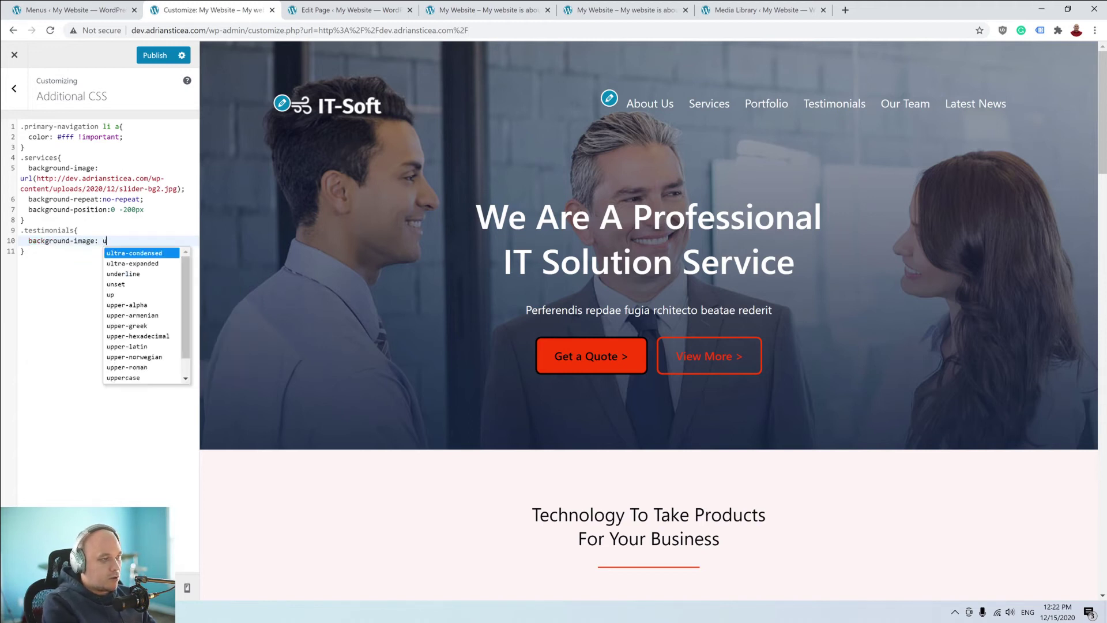
{"action": "type", "text": "rl("}
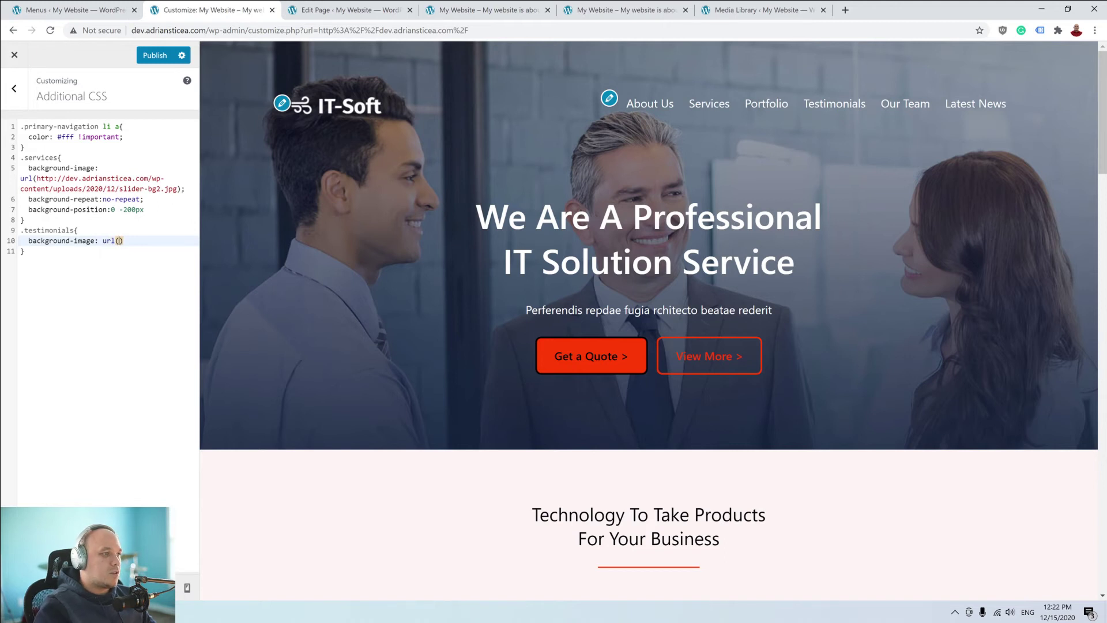
Copy the file URL of slider-bg.jpg from the Media Library and paste it into the url() of the .testimonials background-image.
{"action": "left_click", "coordinate": [743, 10]}
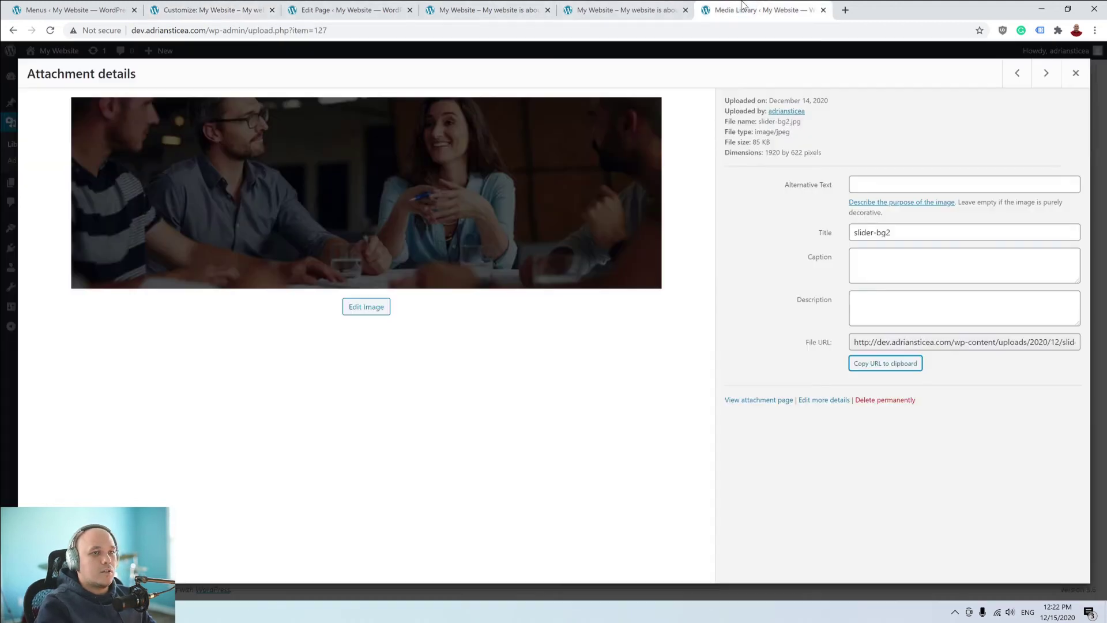
{"action": "left_click", "coordinate": [1075, 72]}
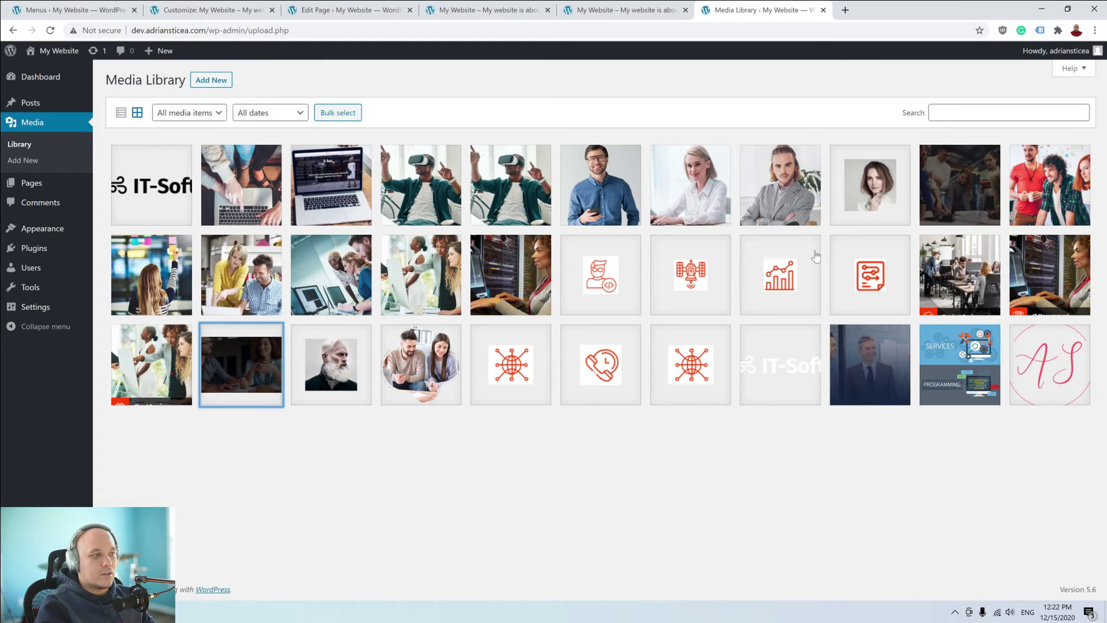
{"action": "left_click", "coordinate": [954, 187]}
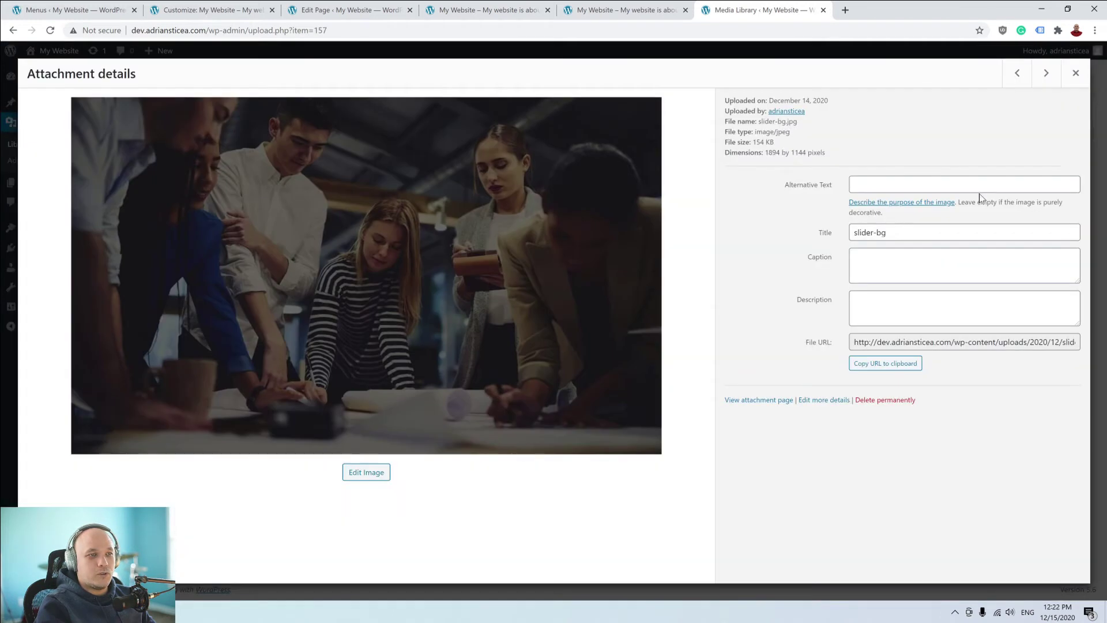
{"action": "left_click", "coordinate": [888, 363]}
{"action": "left_click", "coordinate": [209, 10]}
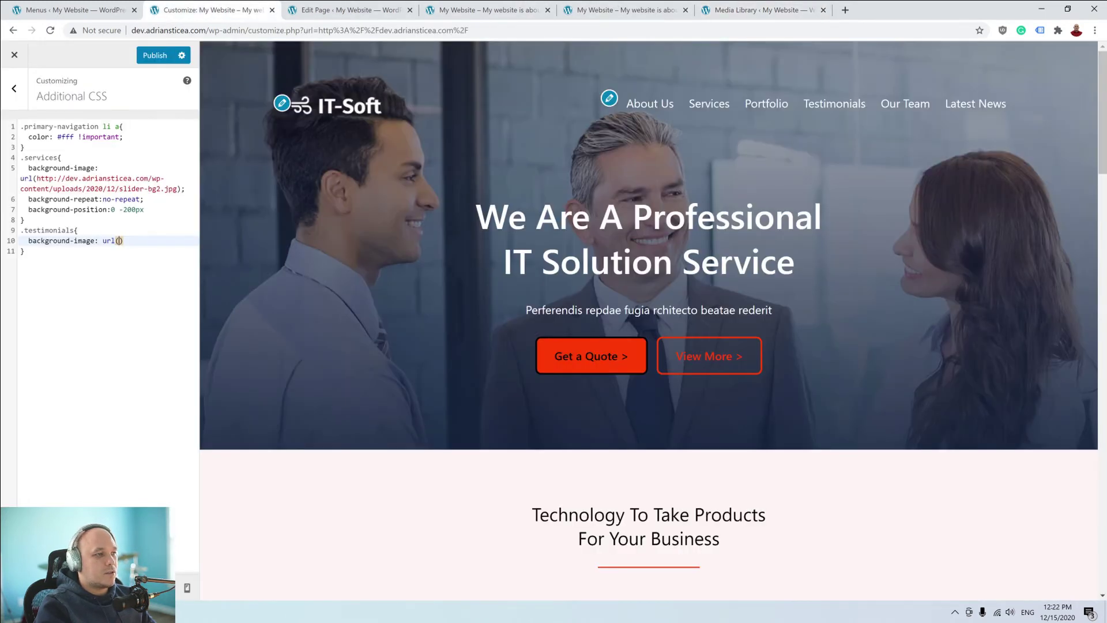
{"action": "type", "text": "http://dev.adriansticea.com/wp-content/uploads/2020/12/slider-bg.jpg"}
{"action": "scroll", "coordinate": [644, 261], "scroll_direction": "down", "scroll_amount": 10}
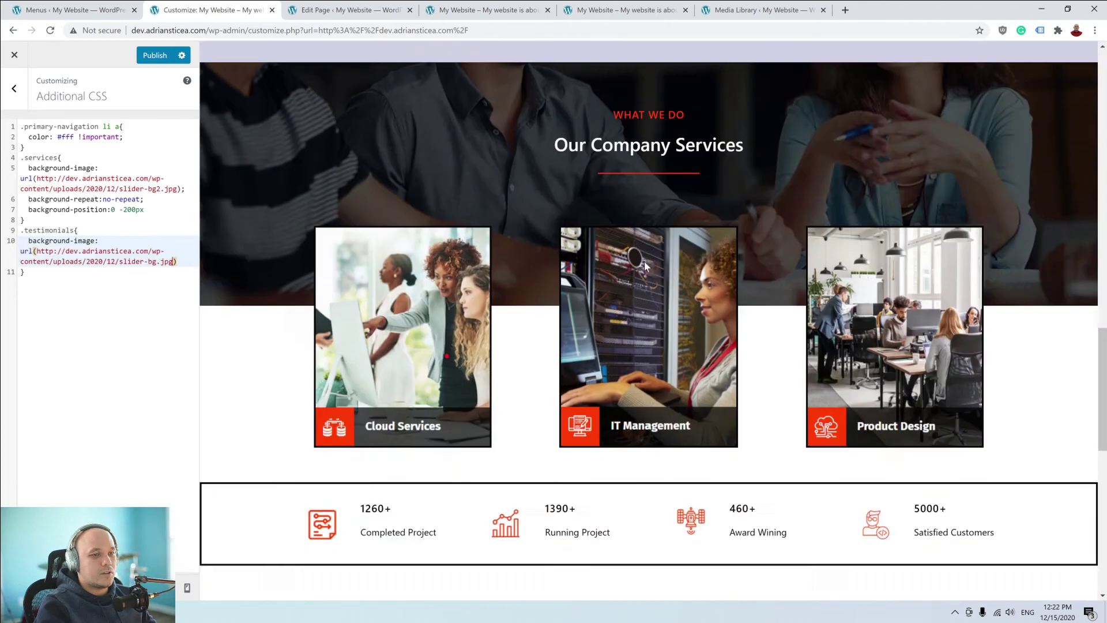
{"action": "scroll", "coordinate": [645, 261], "scroll_direction": "down", "scroll_amount": 10}
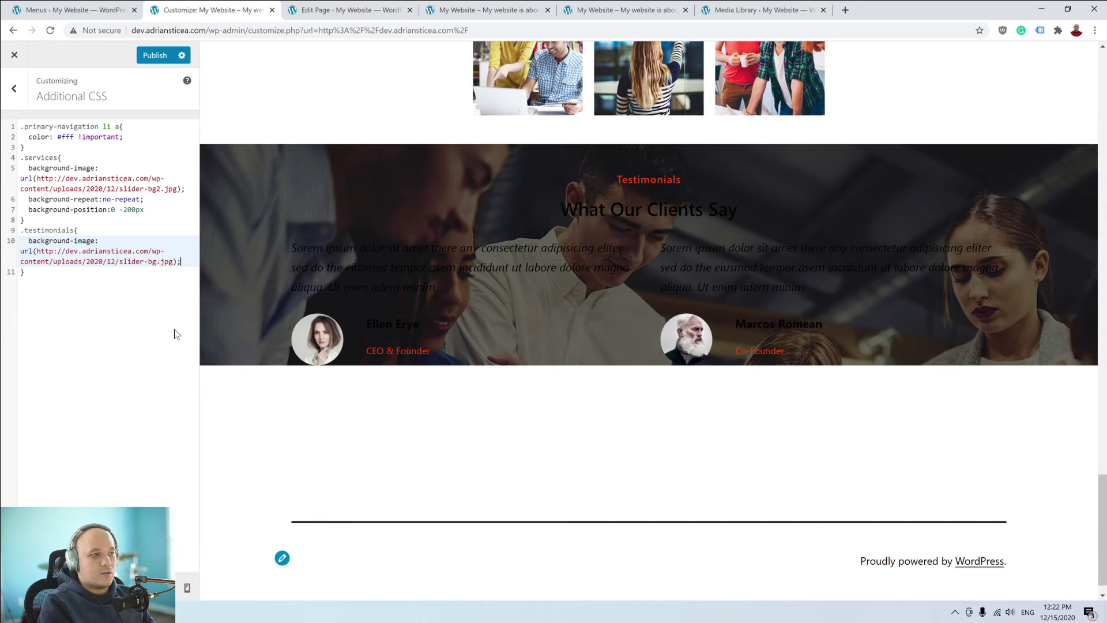
Add background-repeat: no-repeat; to the .testimonials rule in the Additional CSS.
{"action": "key", "text": "Return"}
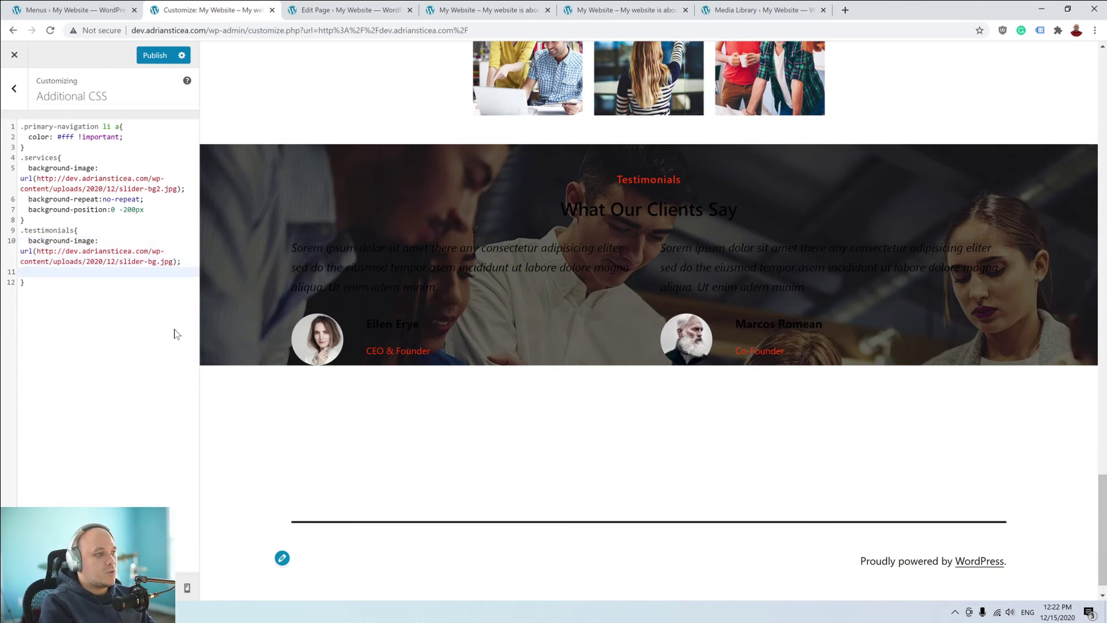
{"action": "type", "text": "backg"}
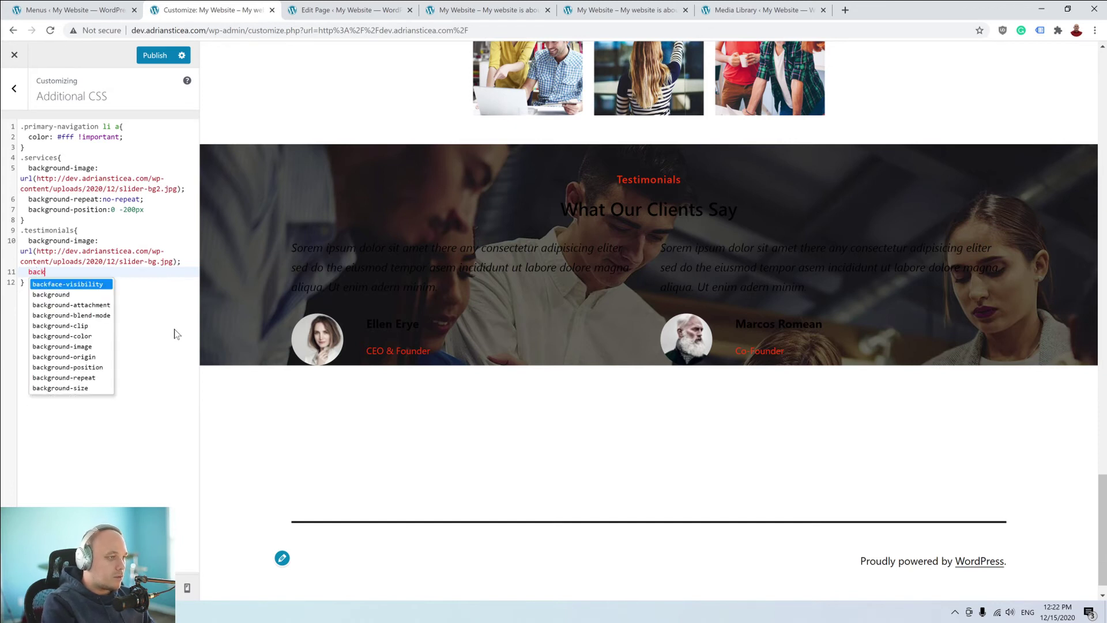
{"action": "key", "text": "Down"}
{"action": "key", "text": "Down"}
{"action": "key", "text": "Down"}
{"action": "key", "text": "Down"}
{"action": "key", "text": "Down"}
{"action": "key", "text": "Down"}
{"action": "key", "text": "Down"}
{"action": "key", "text": "Down"}
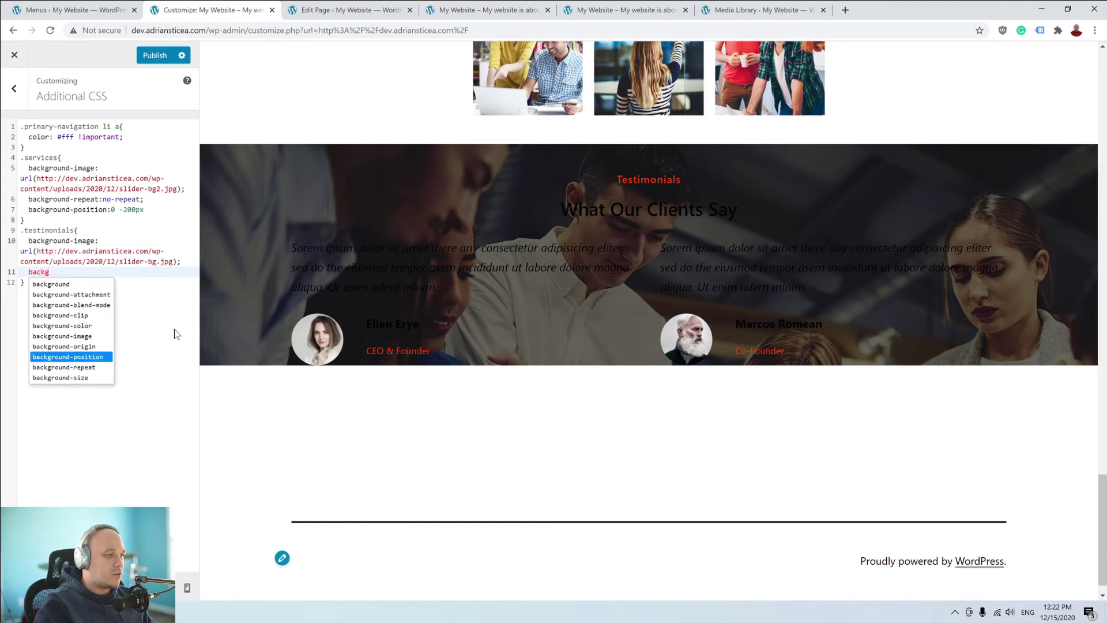
{"action": "key", "text": "Return"}
{"action": "type", "text": "no"}
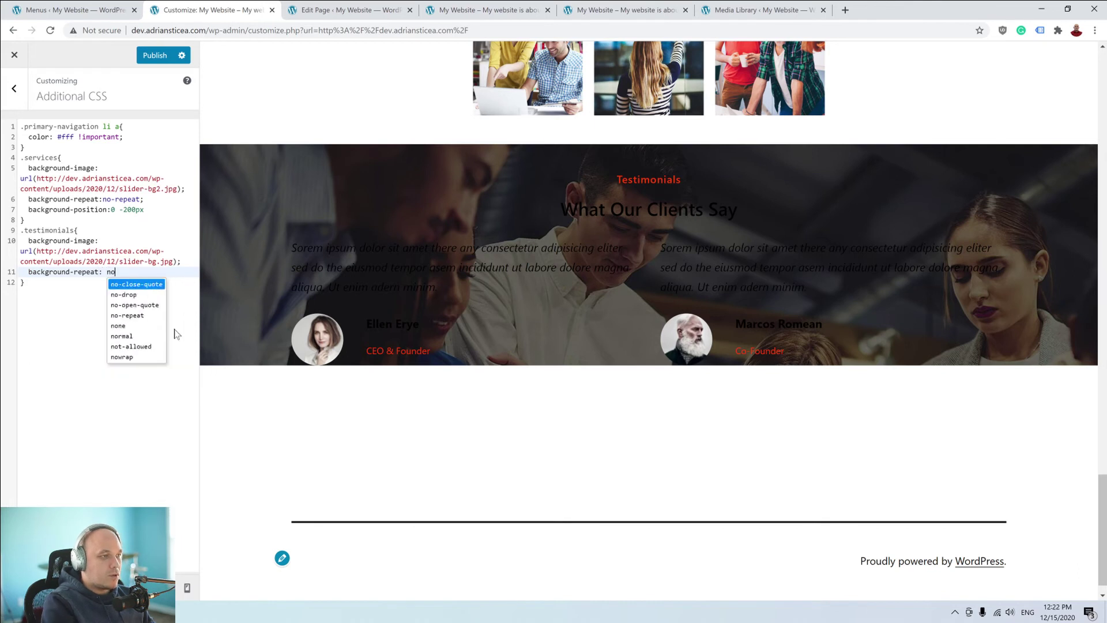
{"action": "key", "text": "Down"}
{"action": "key", "text": "Down"}
{"action": "key", "text": "Down"}
{"action": "key", "text": "Return"}
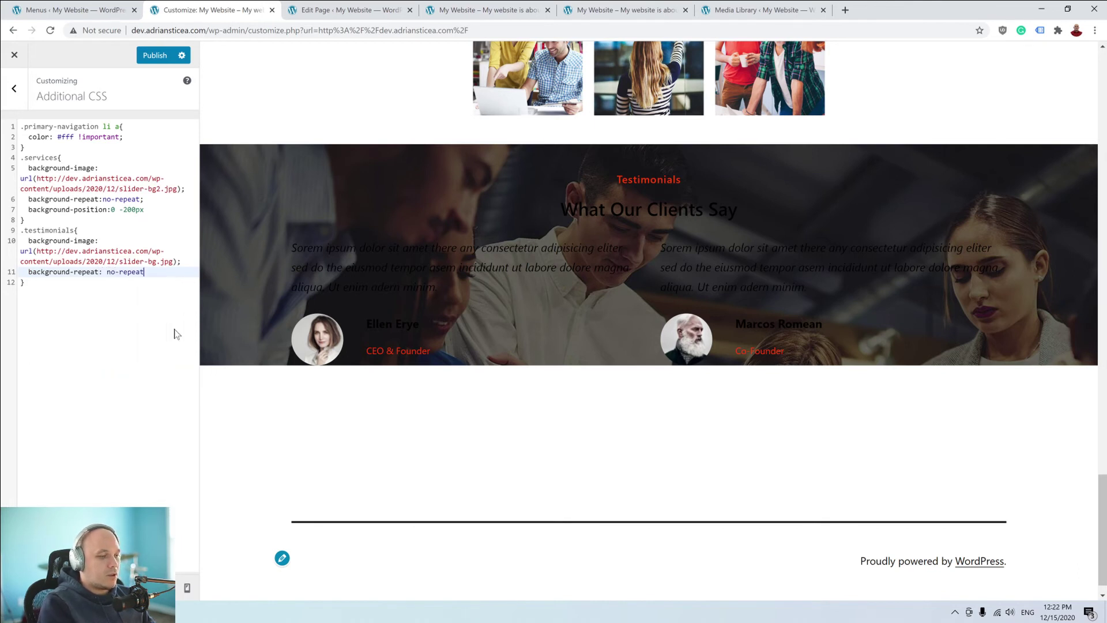
{"action": "type", "text": ";"}
Add background-size: cover; on a new line of the .testimonials rule.
{"action": "key", "text": "Return"}
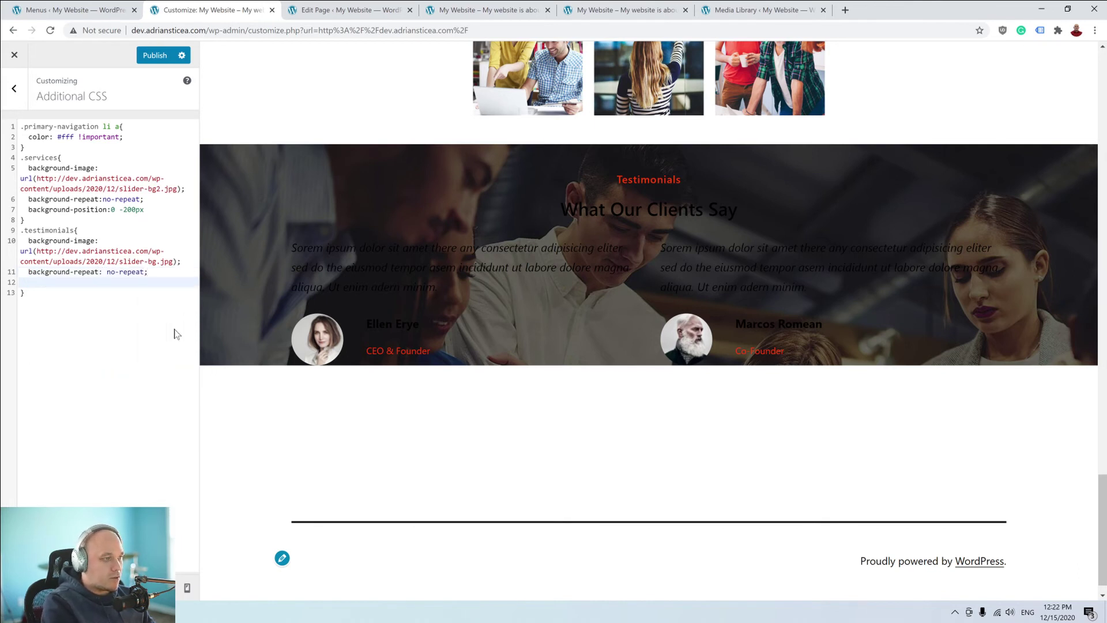
{"action": "type", "text": "back"}
{"action": "key", "text": "Down"}
{"action": "key", "text": "Down"}
{"action": "key", "text": "Down"}
{"action": "key", "text": "Down"}
{"action": "key", "text": "Down"}
{"action": "key", "text": "Down"}
{"action": "key", "text": "Down"}
{"action": "key", "text": "Down"}
{"action": "key", "text": "Down"}
{"action": "key", "text": "Down"}
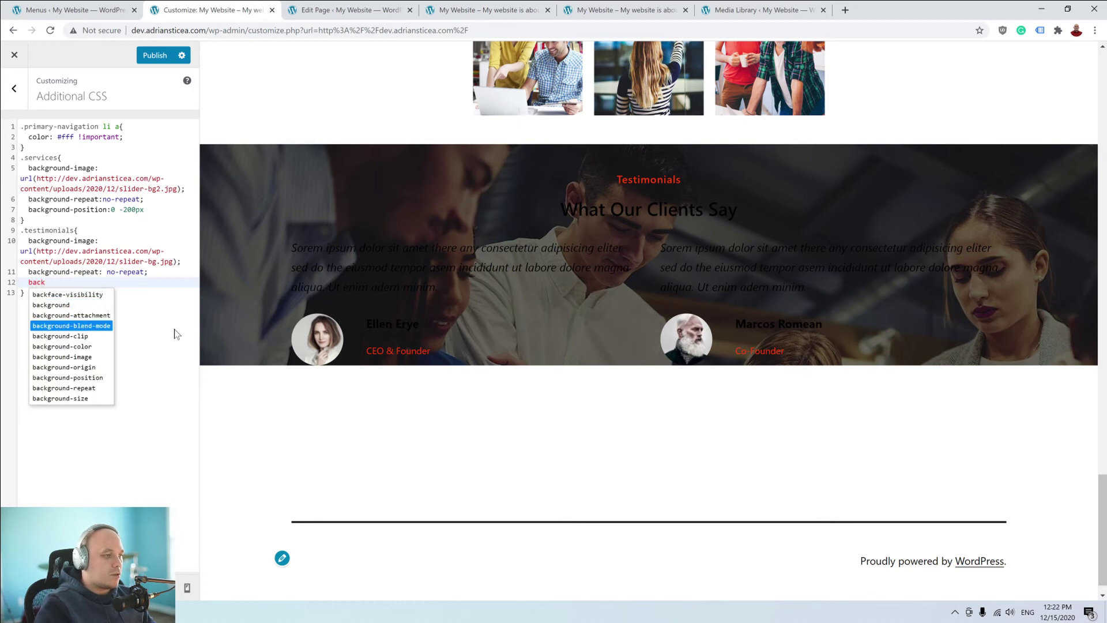
{"action": "key", "text": "Return"}
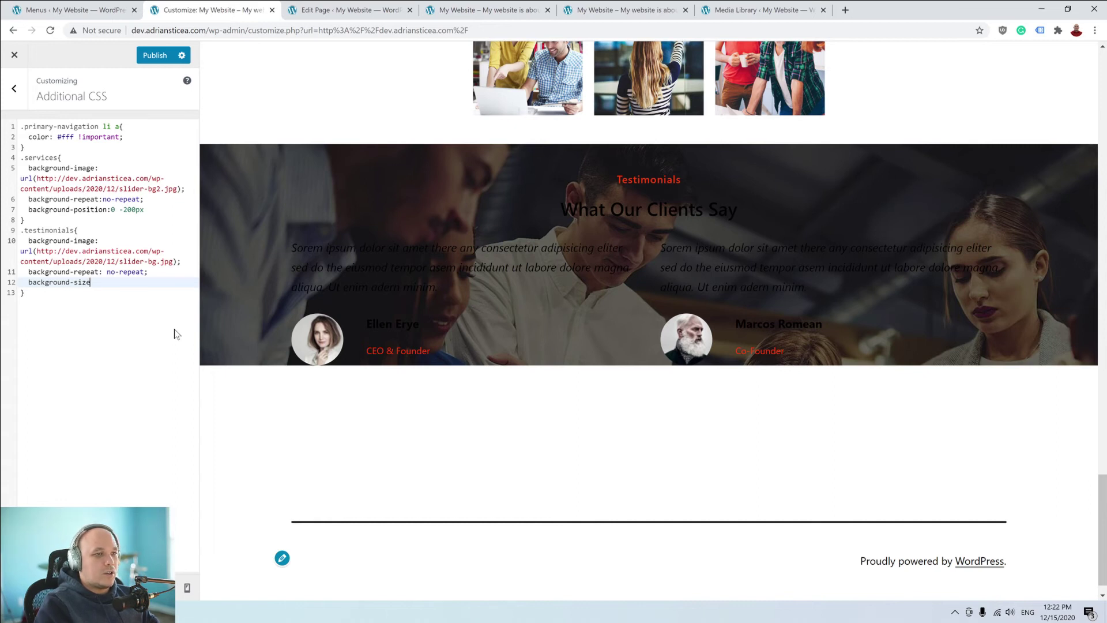
{"action": "type", "text": ": co"}
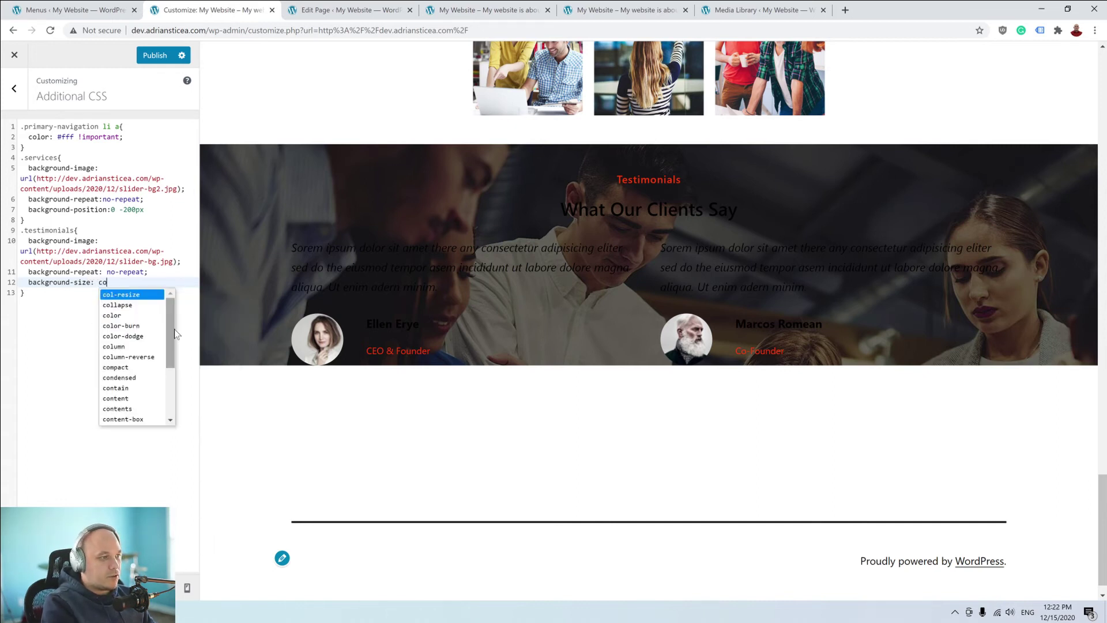
{"action": "type", "text": "ve"}
{"action": "key", "text": "Escape"}
{"action": "key", "text": "Return"}
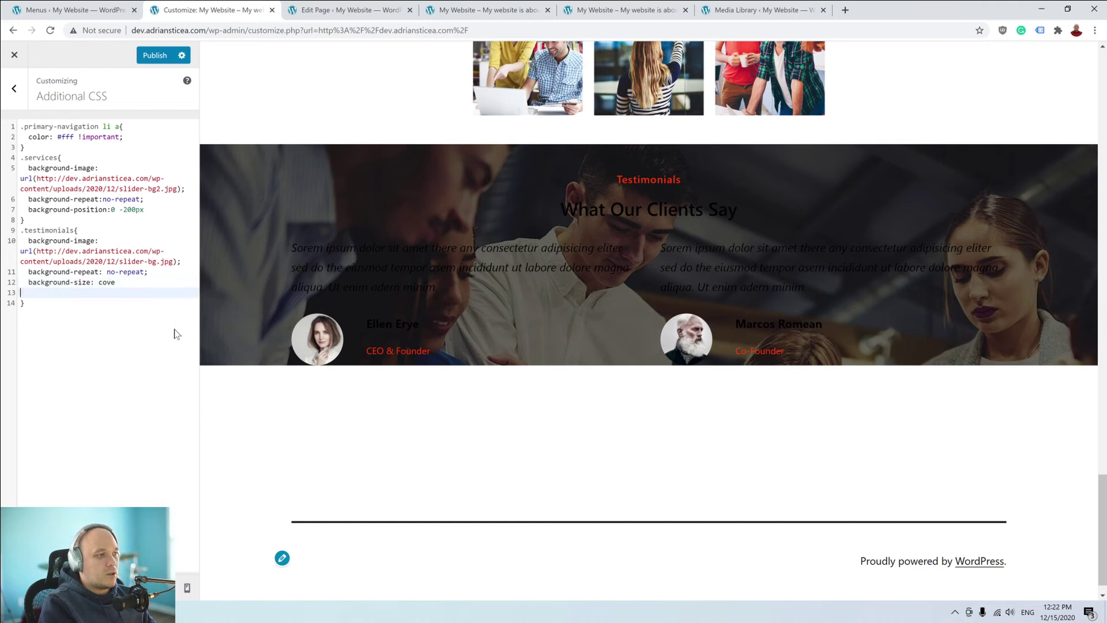
{"action": "key", "text": "BackSpace"}
{"action": "type", "text": "r"}
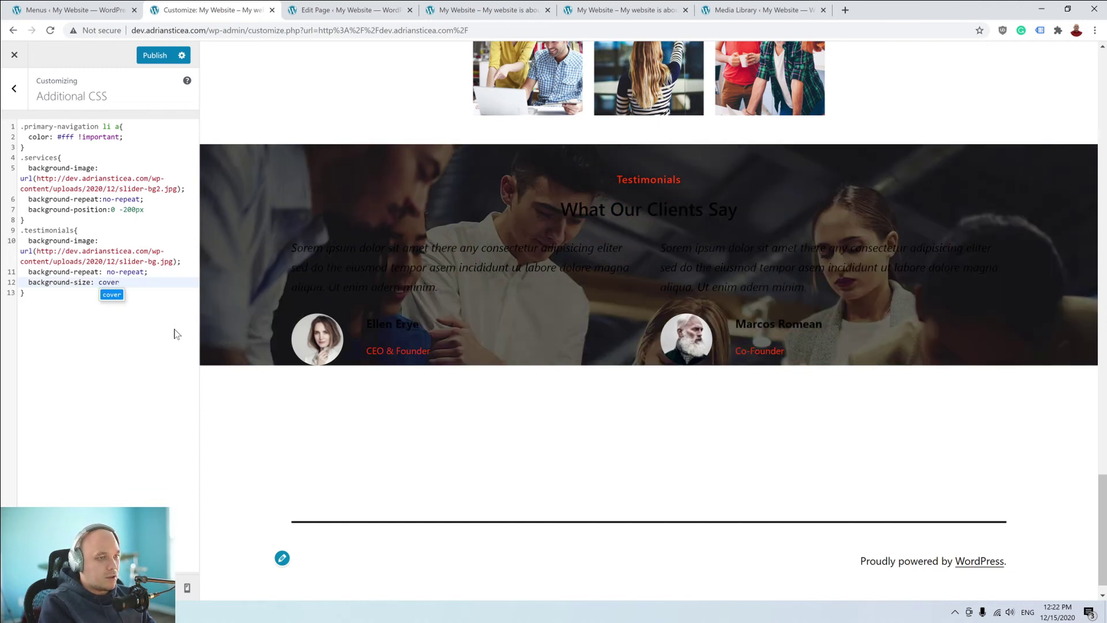
{"action": "type", "text": ";"}
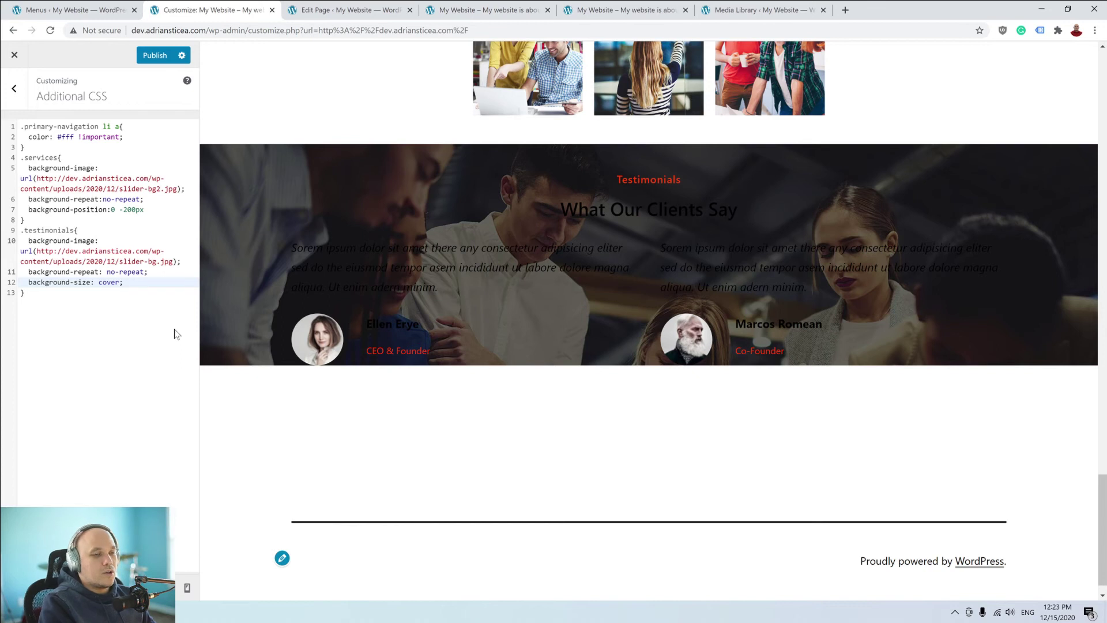
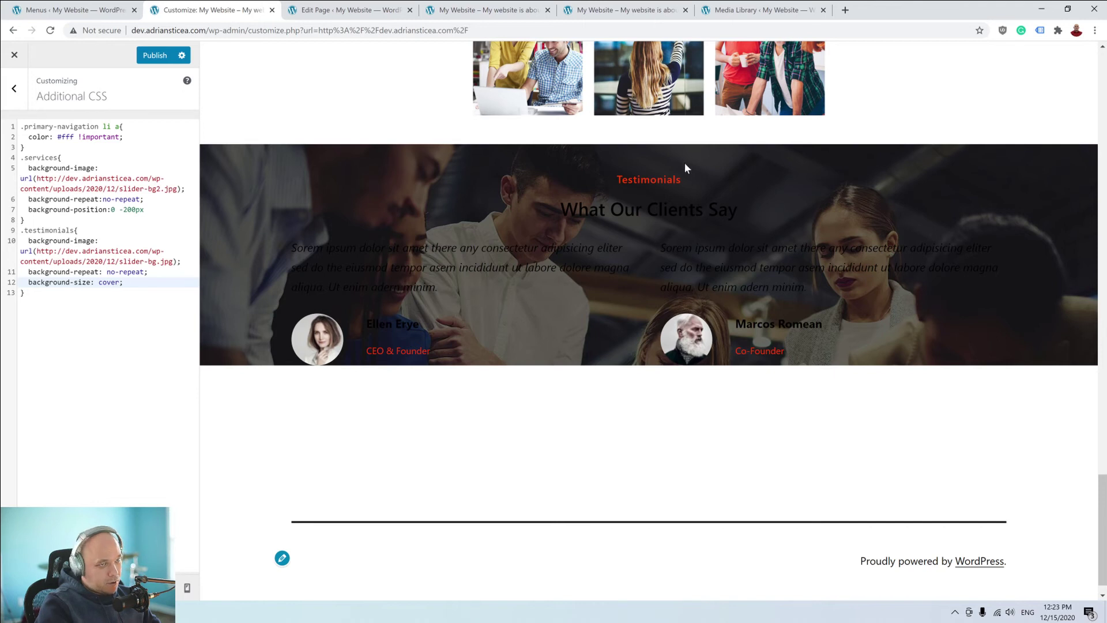
Check the testimonials section in the Customizer, and add a 30-pixel Spacer below its two columns in the page editor.
{"action": "scroll", "coordinate": [685, 167], "scroll_direction": "up", "scroll_amount": 10}
{"action": "scroll", "coordinate": [593, 446], "scroll_direction": "down", "scroll_amount": 6}
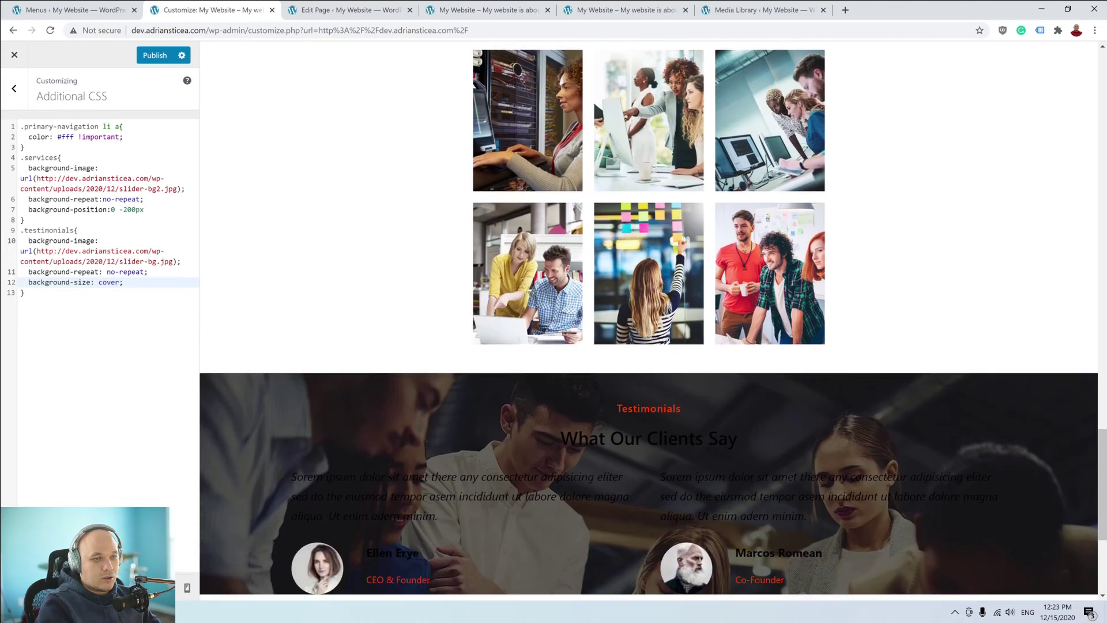
{"action": "scroll", "coordinate": [681, 343], "scroll_direction": "down", "scroll_amount": 1}
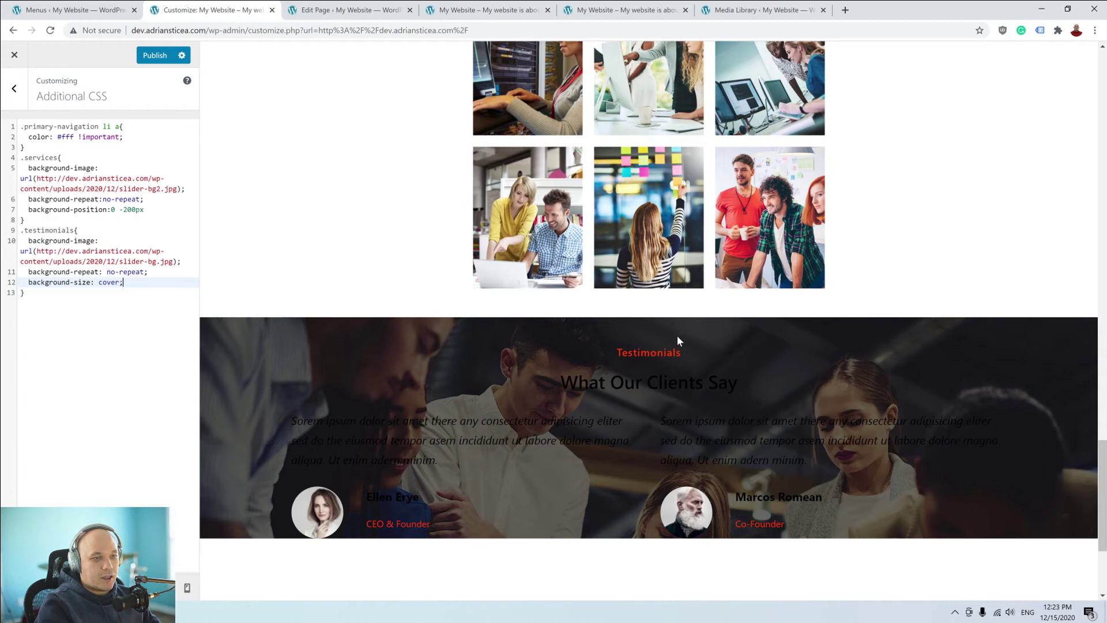
{"action": "scroll", "coordinate": [749, 383], "scroll_direction": "down", "scroll_amount": 2}
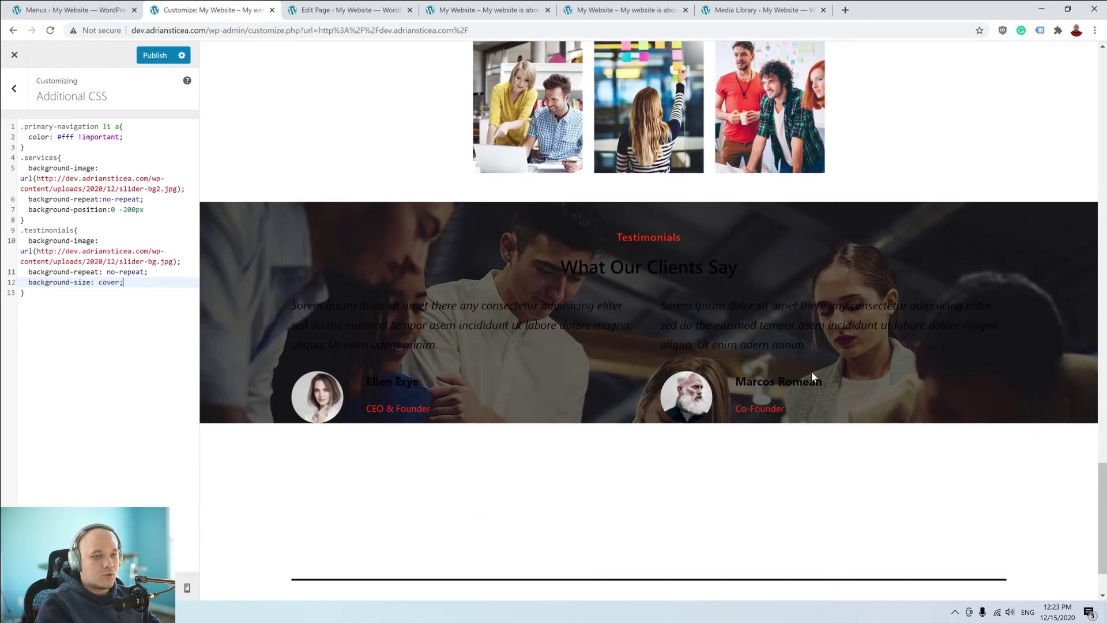
{"action": "left_click_drag", "start_coordinate": [824, 382], "coordinate": [785, 382]}
{"action": "left_click_drag", "start_coordinate": [769, 326], "coordinate": [716, 307]}
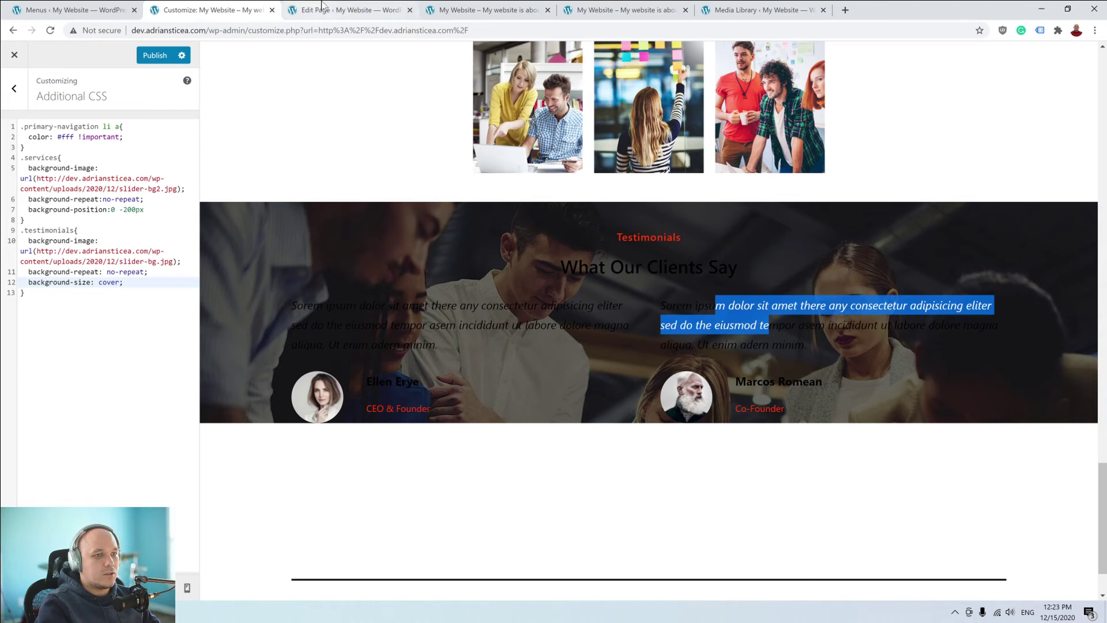
{"action": "left_click", "coordinate": [344, 9]}
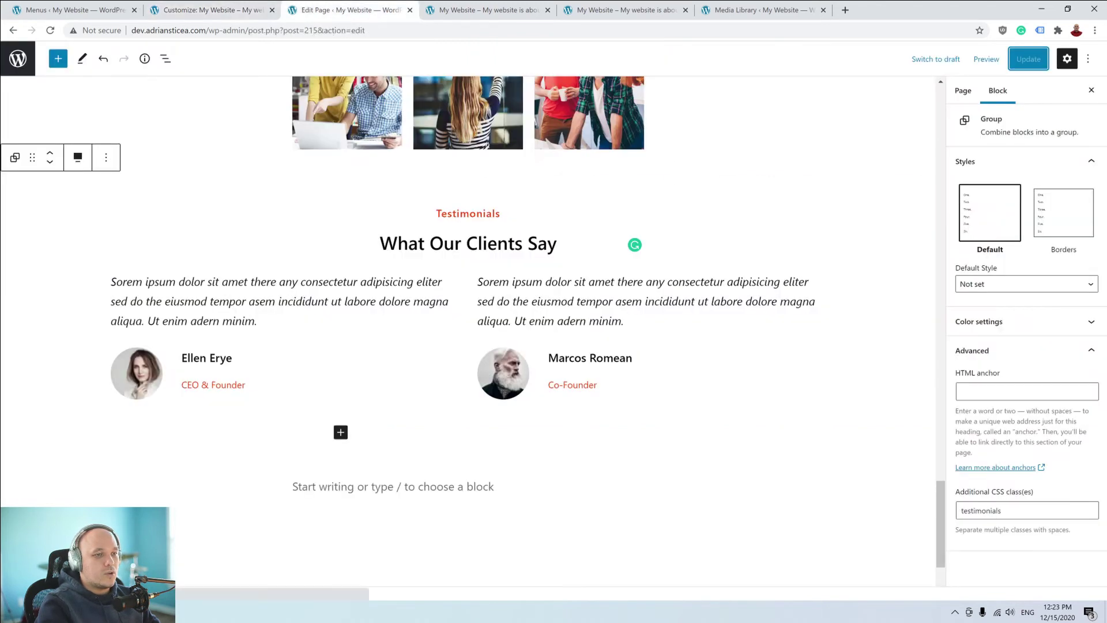
{"action": "left_click", "coordinate": [341, 434]}
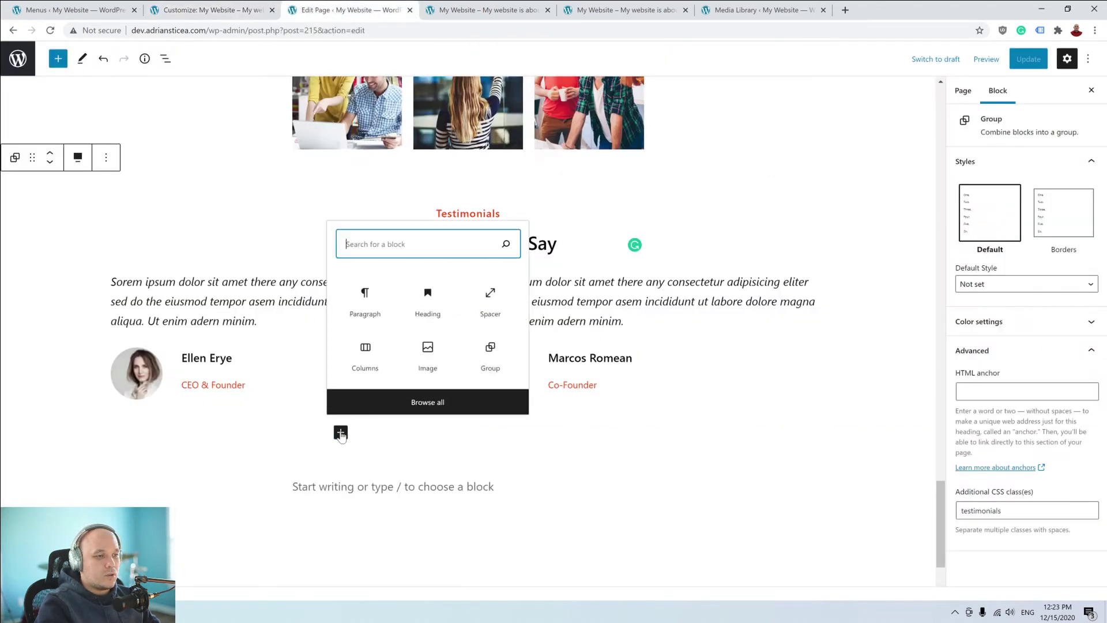
{"action": "left_click", "coordinate": [484, 312]}
{"action": "left_click_drag", "start_coordinate": [471, 478], "coordinate": [482, 439]}
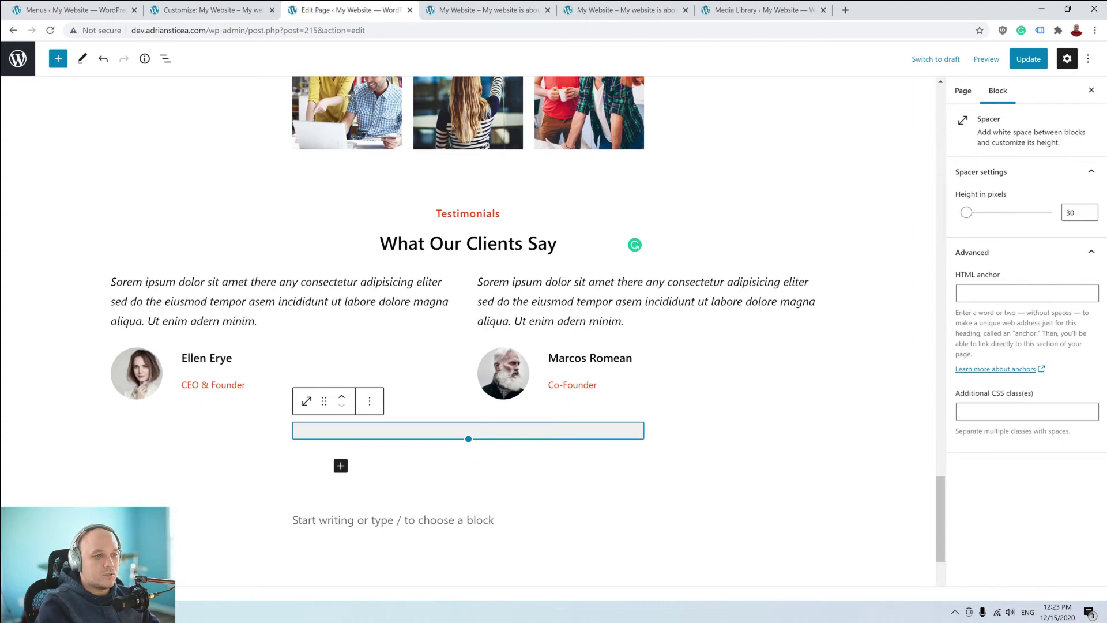
Preview the page in a new tab and check the testimonials section.
{"action": "left_click", "coordinate": [990, 64]}
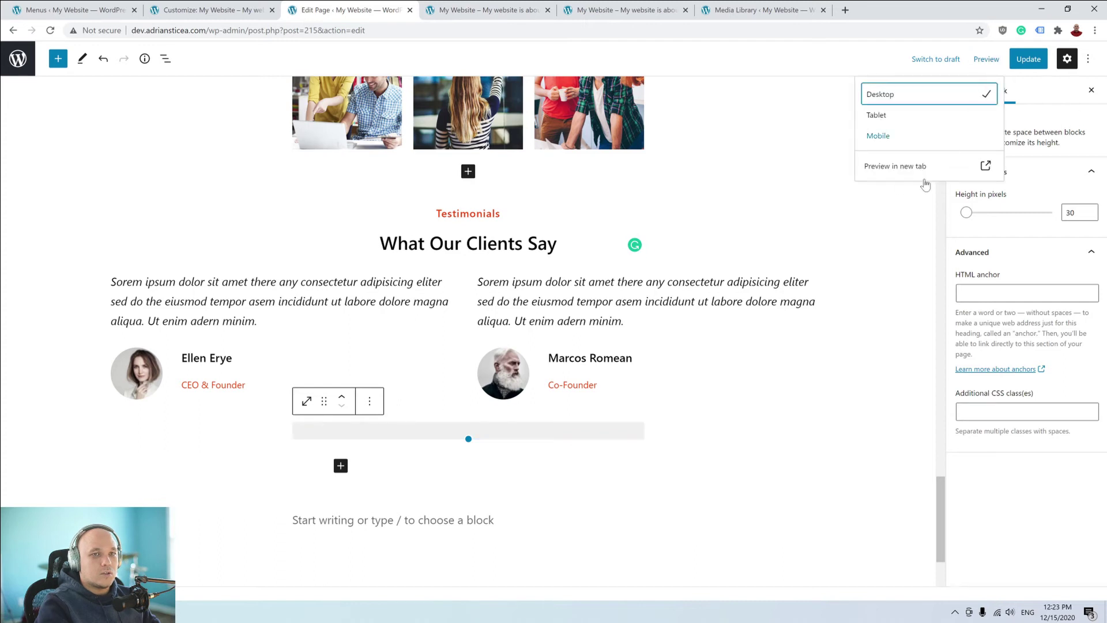
{"action": "left_click", "coordinate": [897, 165]}
{"action": "scroll", "coordinate": [799, 265], "scroll_direction": "down", "scroll_amount": 20}
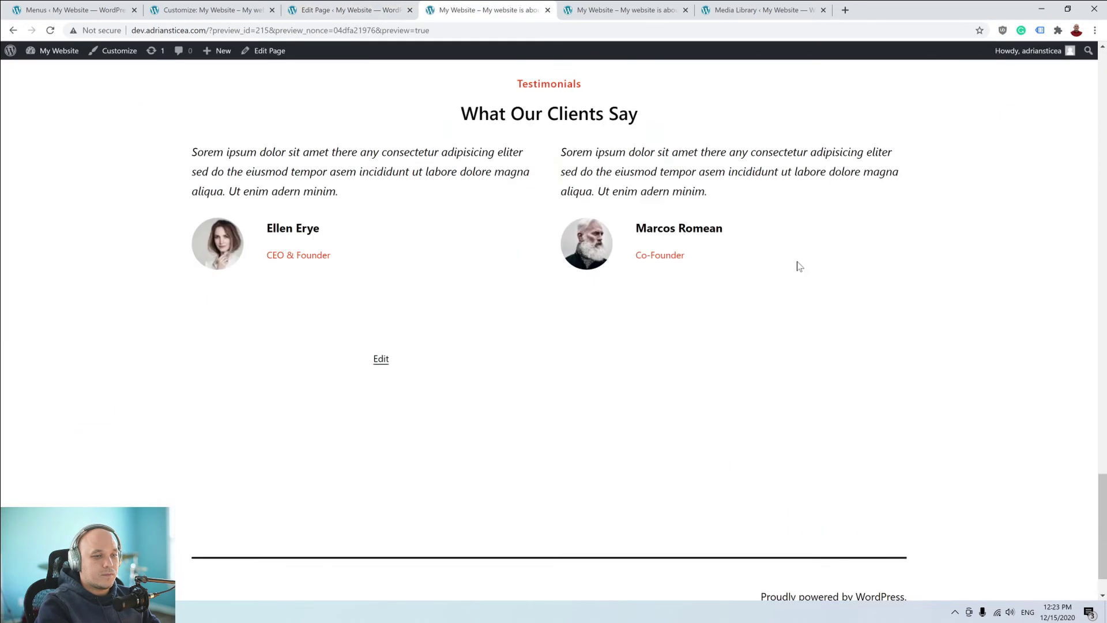
Publish the Additional CSS, reload the page preview to review the testimonials background, and return to the page editor.
{"action": "left_click", "coordinate": [207, 10]}
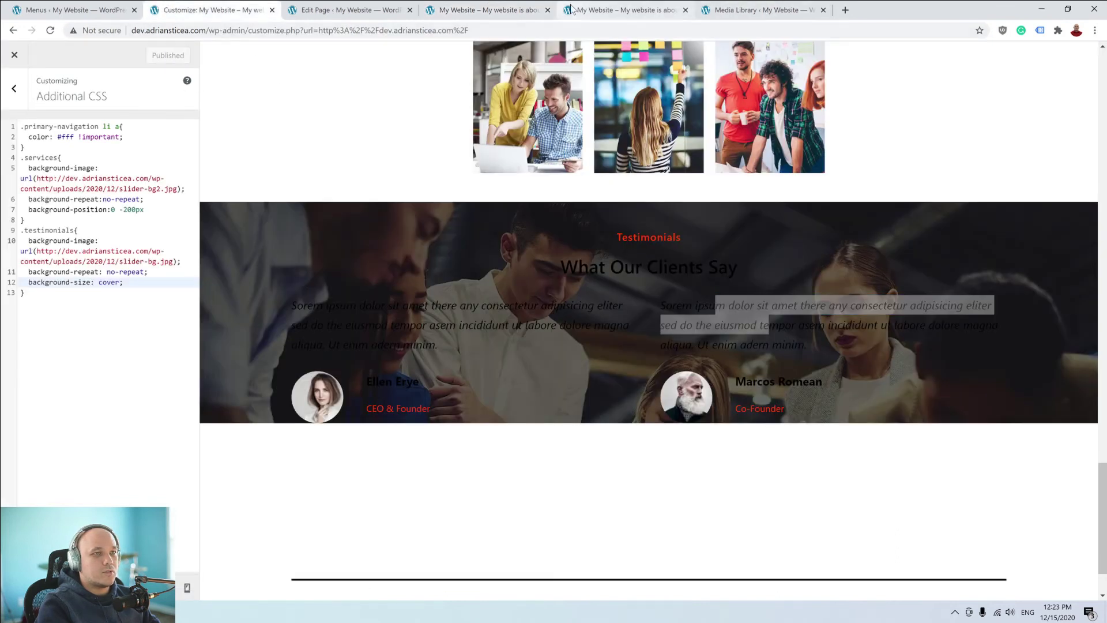
{"action": "left_click", "coordinate": [512, 12]}
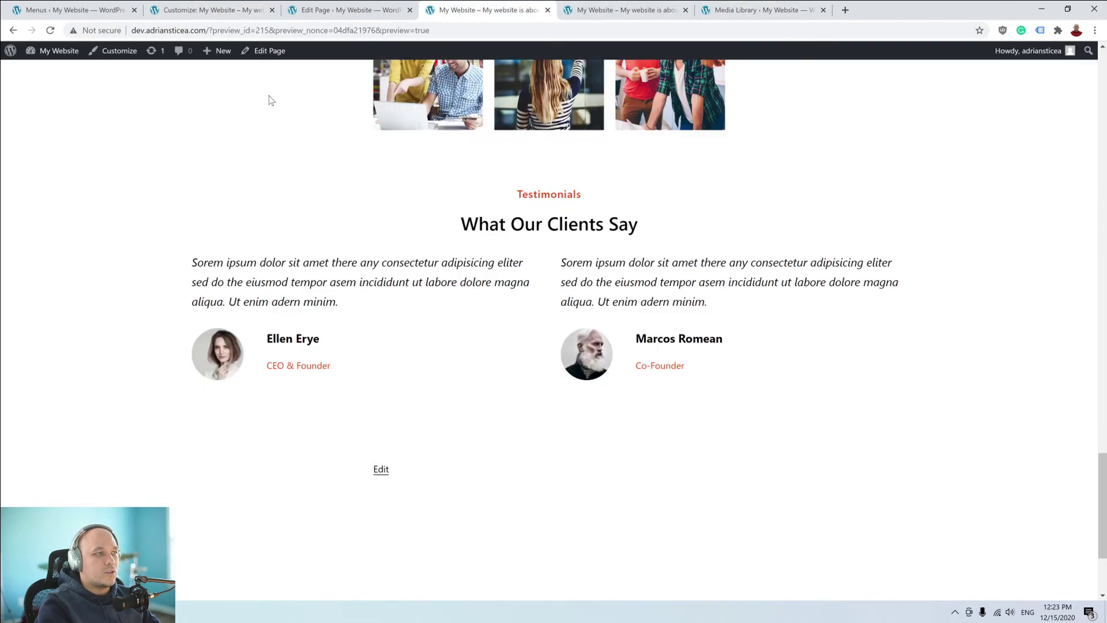
{"action": "left_click", "coordinate": [51, 30]}
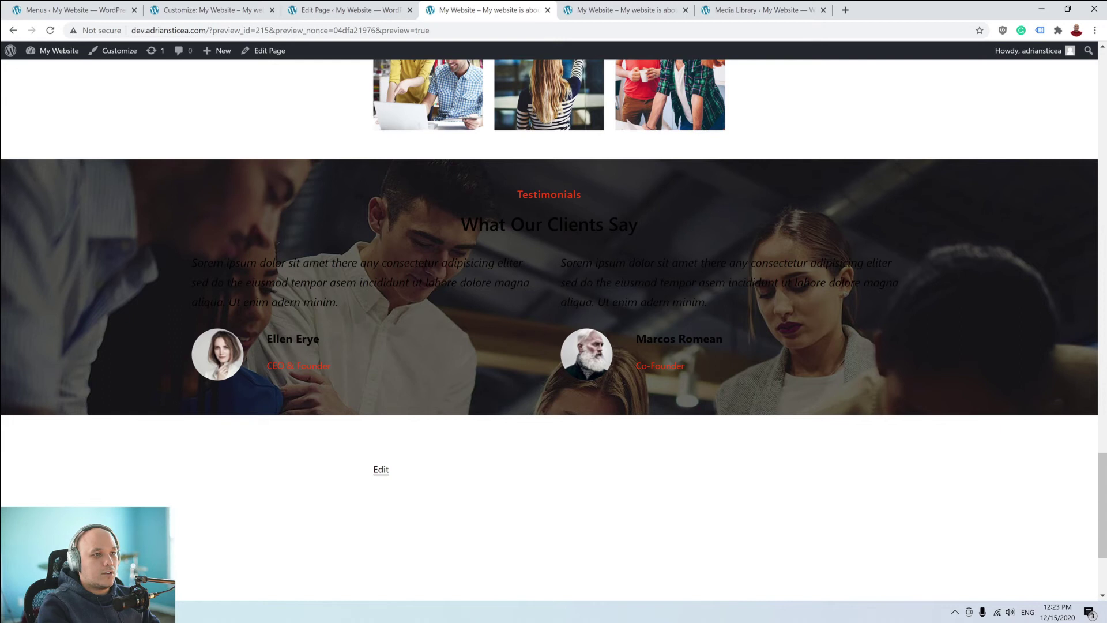
{"action": "scroll", "coordinate": [773, 303], "scroll_direction": "up", "scroll_amount": 5}
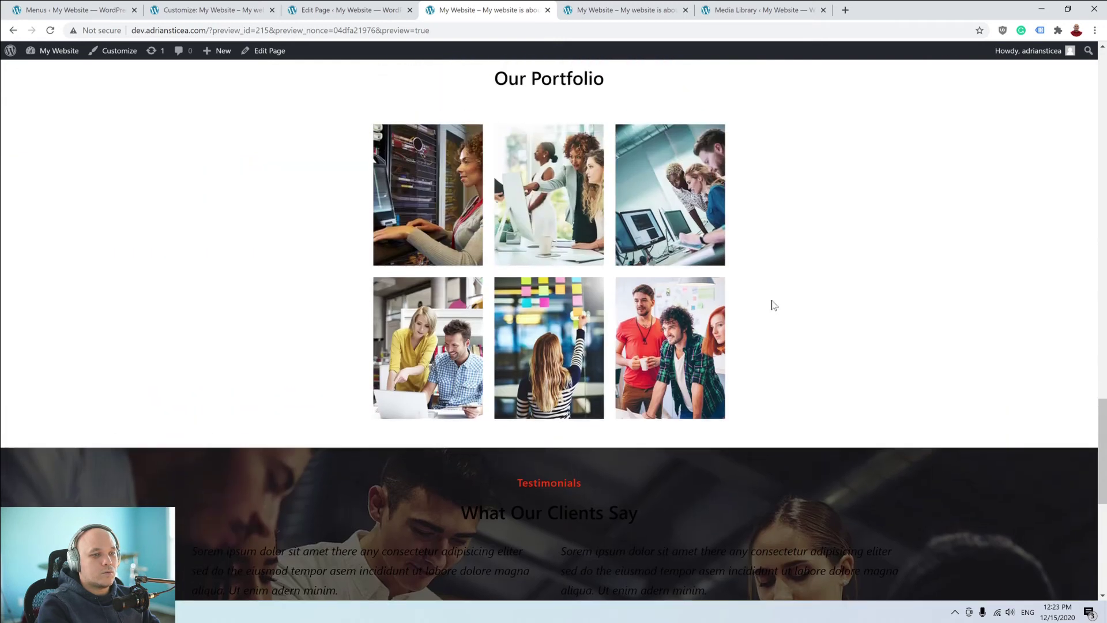
{"action": "scroll", "coordinate": [774, 304], "scroll_direction": "down", "scroll_amount": 3}
{"action": "scroll", "coordinate": [774, 305], "scroll_direction": "down", "scroll_amount": 3}
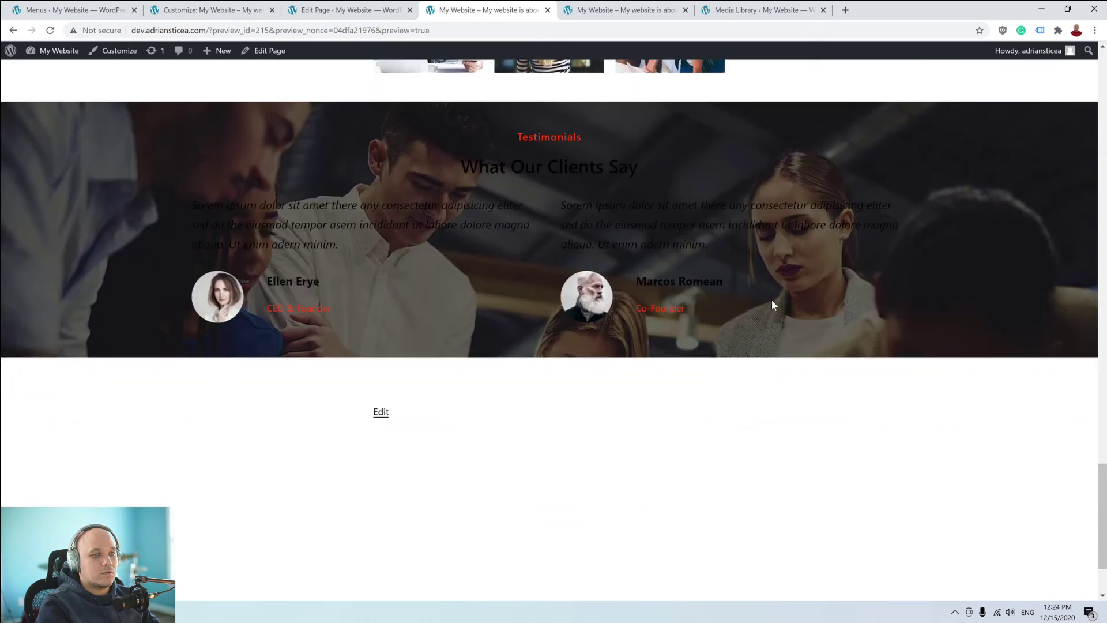
{"action": "scroll", "coordinate": [772, 304], "scroll_direction": "up", "scroll_amount": 2}
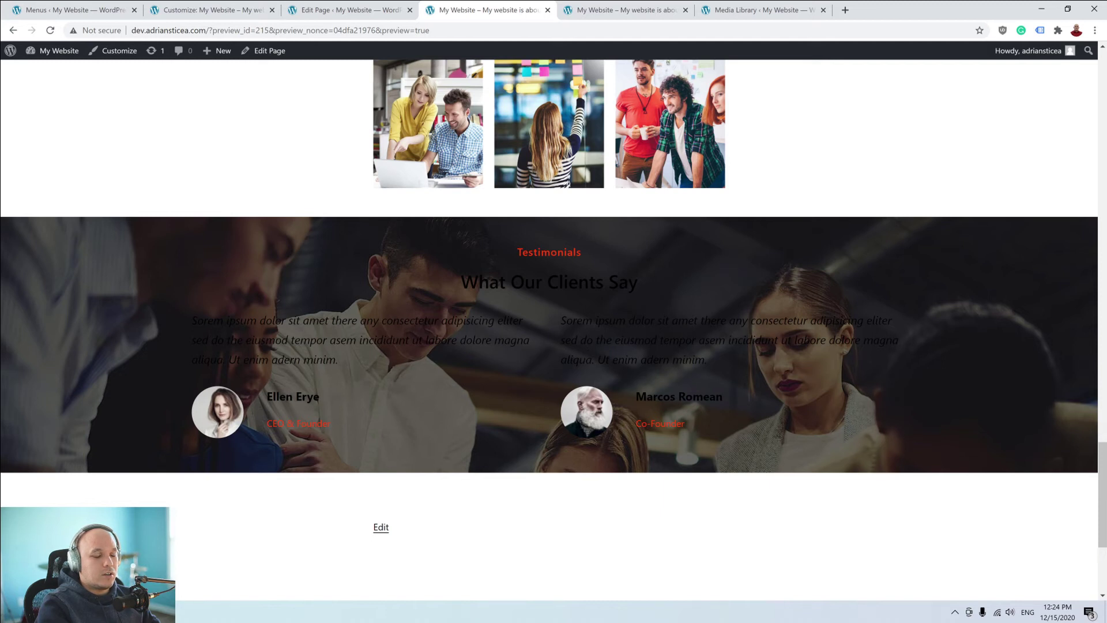
{"action": "left_click", "coordinate": [346, 10]}
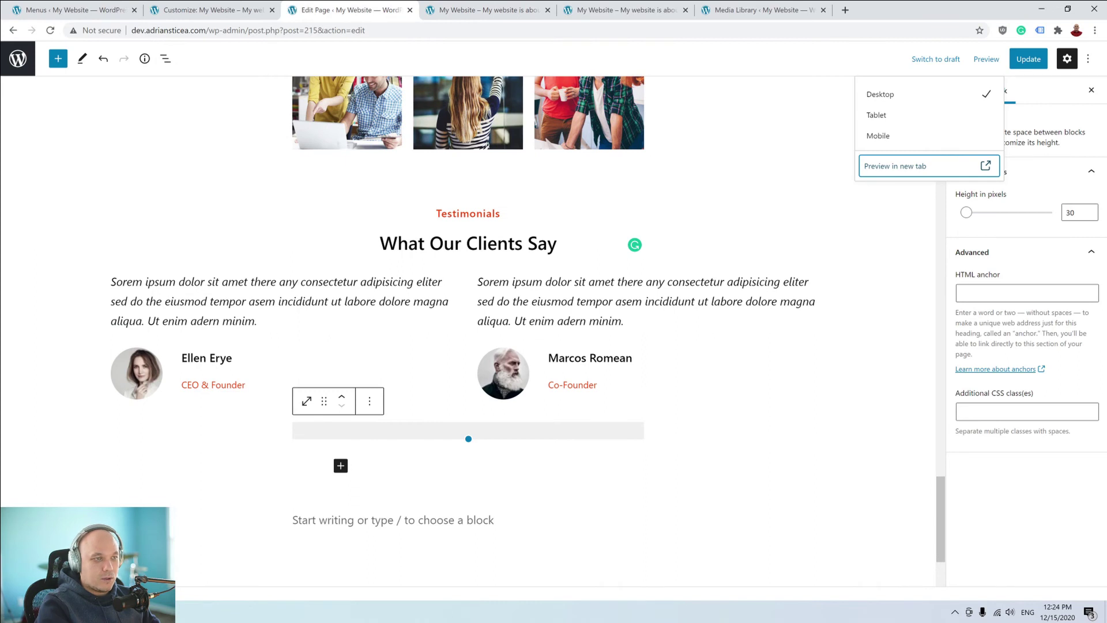
Insert a Spacer directly below the "What Our Clients Say" heading and reduce its height to 1 pixel.
{"action": "left_click", "coordinate": [466, 244]}
{"action": "left_click", "coordinate": [549, 209]}
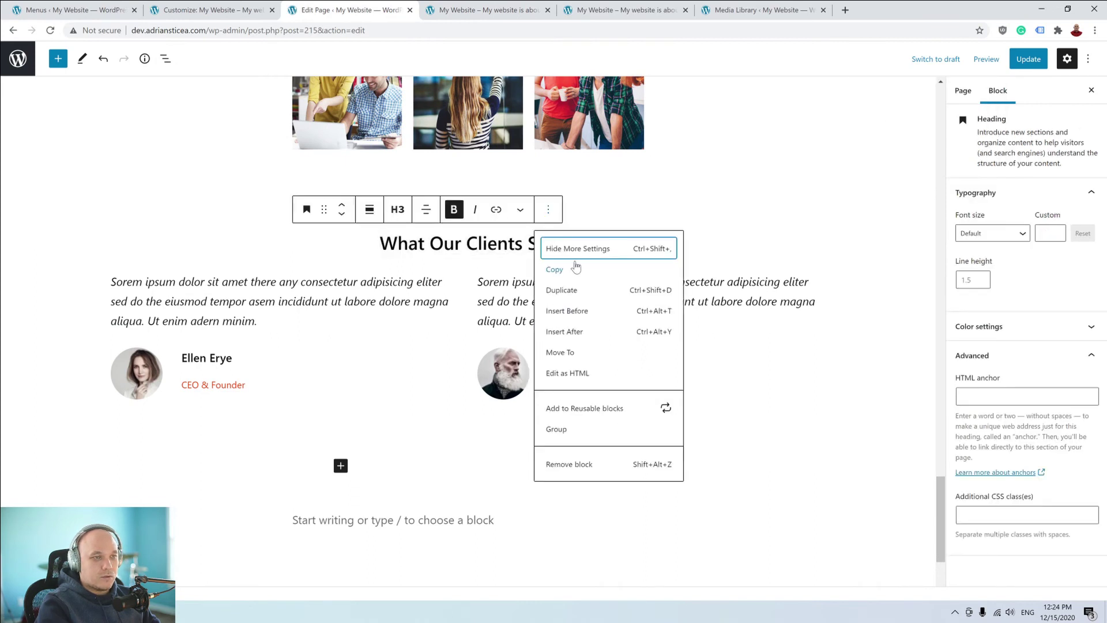
{"action": "left_click", "coordinate": [593, 340]}
{"action": "left_click", "coordinate": [633, 278]}
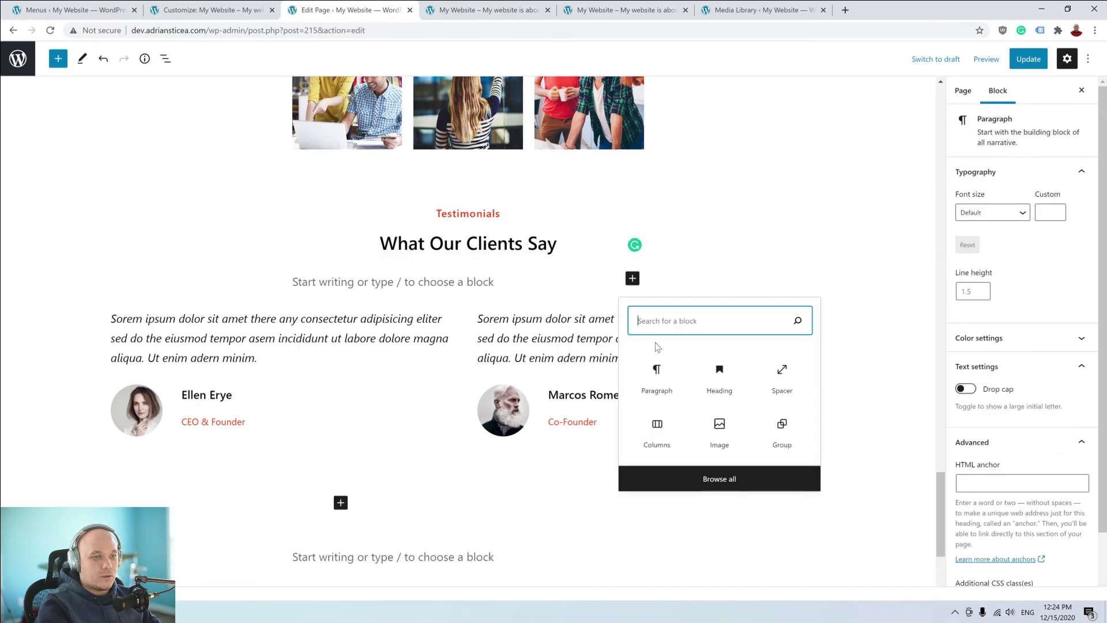
{"action": "left_click", "coordinate": [782, 378]}
{"action": "left_click_drag", "start_coordinate": [469, 327], "coordinate": [469, 271]}
Preview the page in a new tab and check the spacing of the testimonials section.
{"action": "left_click", "coordinate": [983, 58]}
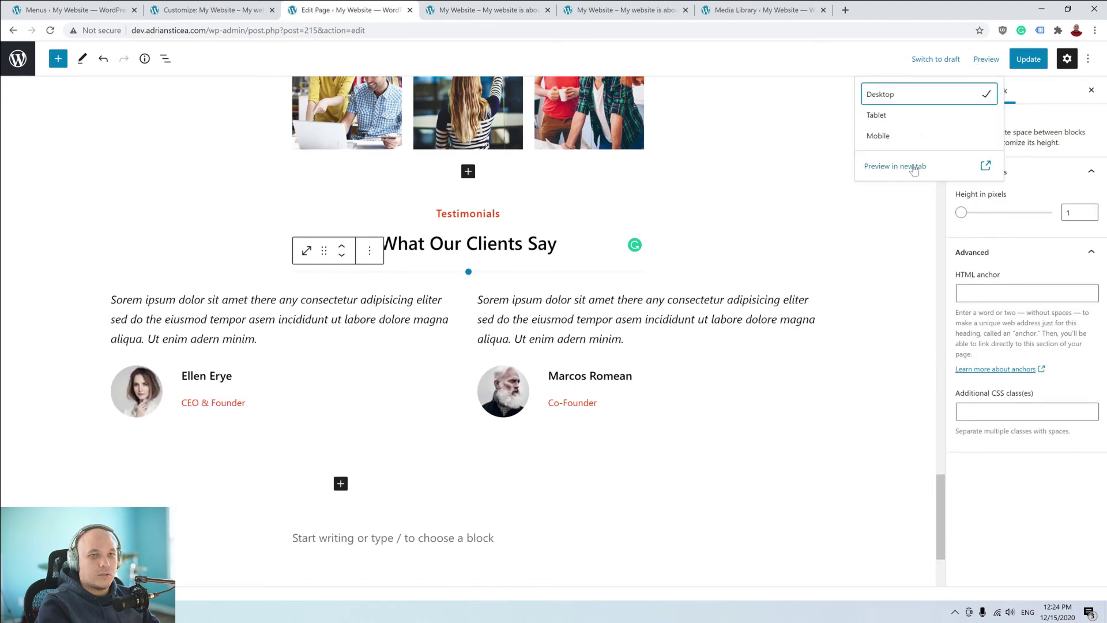
{"action": "left_click", "coordinate": [894, 166]}
{"action": "scroll", "coordinate": [682, 314], "scroll_direction": "down", "scroll_amount": 6}
{"action": "scroll", "coordinate": [680, 317], "scroll_direction": "down", "scroll_amount": 15}
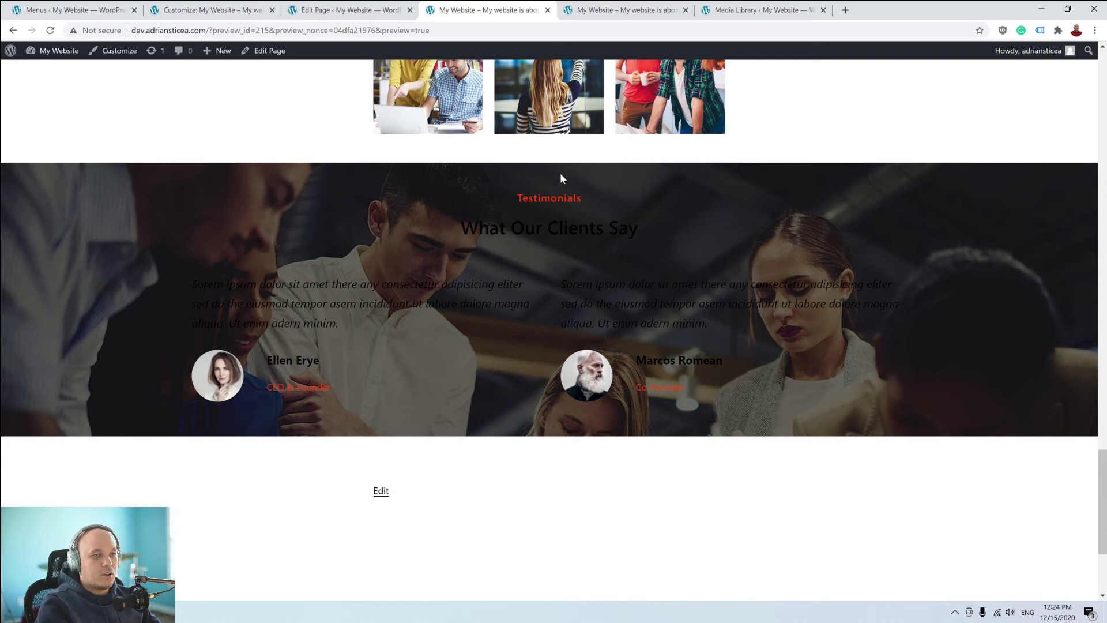
Back in the page editor, increase the height of the Spacer above the "Testimonials" heading.
{"action": "left_click", "coordinate": [339, 10]}
{"action": "left_click", "coordinate": [468, 193]}
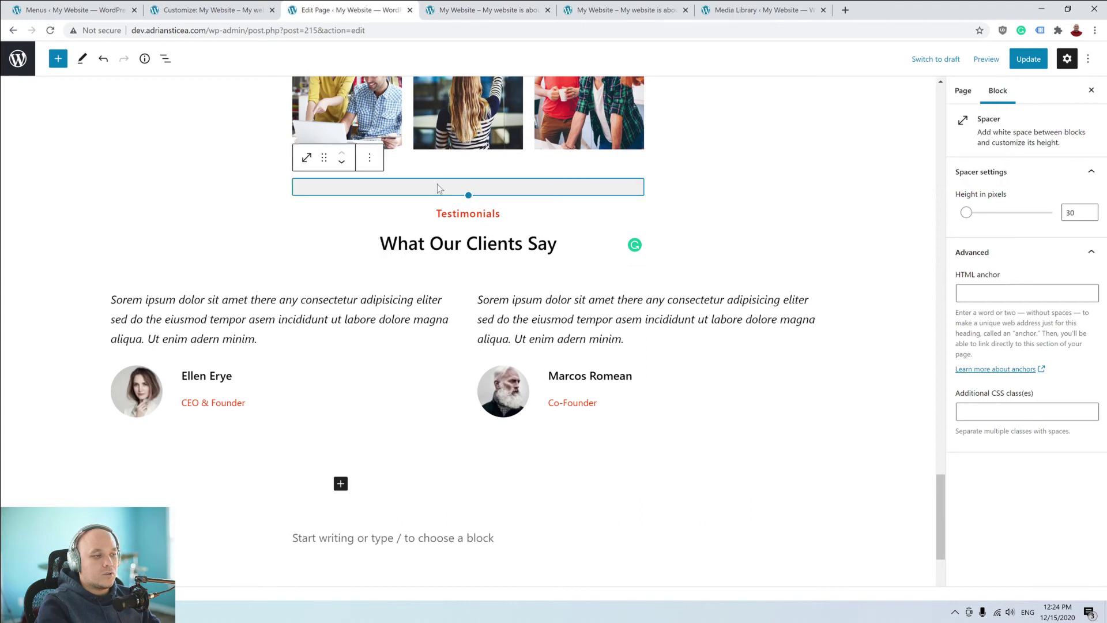
{"action": "left_click", "coordinate": [485, 213]}
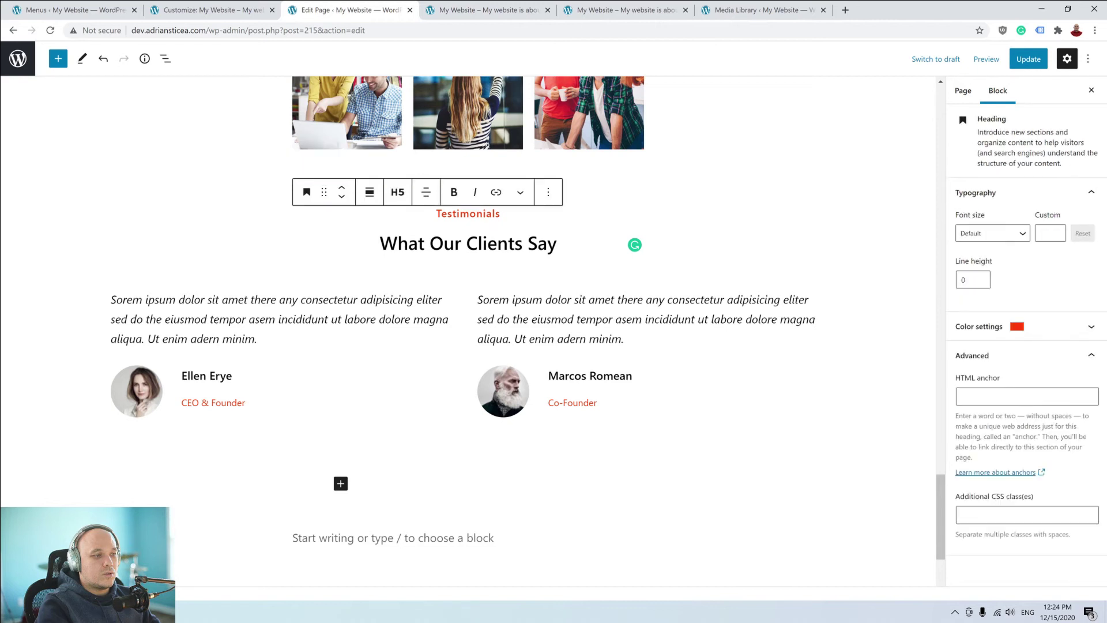
{"action": "left_click", "coordinate": [553, 192]}
{"action": "left_click_drag", "start_coordinate": [486, 194], "coordinate": [476, 212]}
Increase the height of the Spacer below the two testimonial columns to 60 pixels.
{"action": "left_click", "coordinate": [487, 441]}
{"action": "left_click", "coordinate": [414, 451]}
{"action": "left_click", "coordinate": [466, 458]}
{"action": "left_click", "coordinate": [464, 451]}
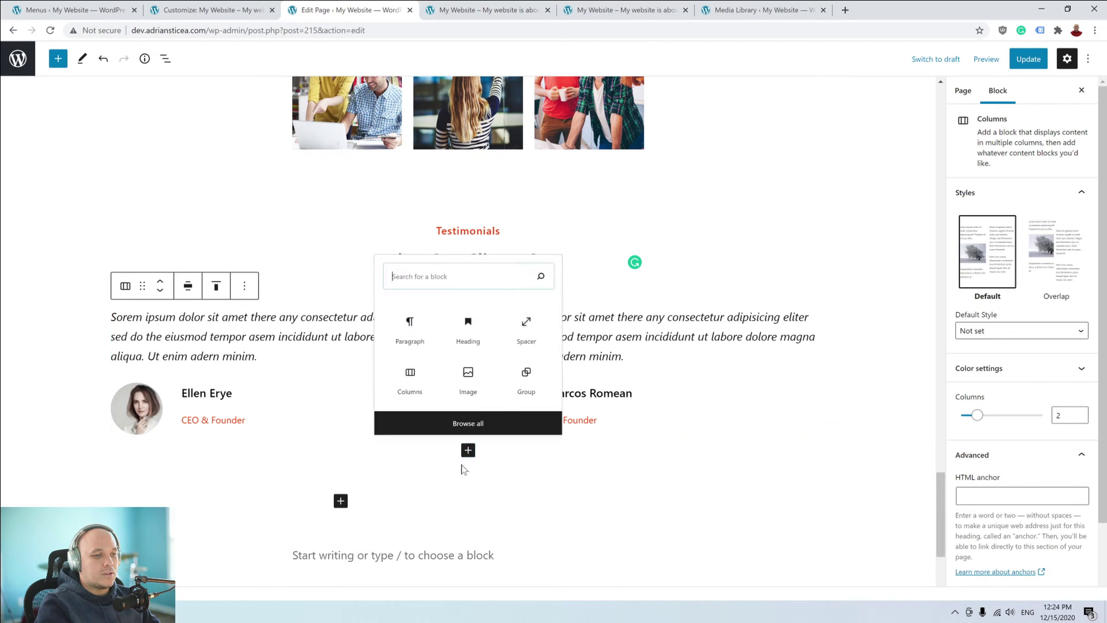
{"action": "left_click", "coordinate": [442, 464]}
{"action": "left_click_drag", "start_coordinate": [468, 474], "coordinate": [470, 492]}
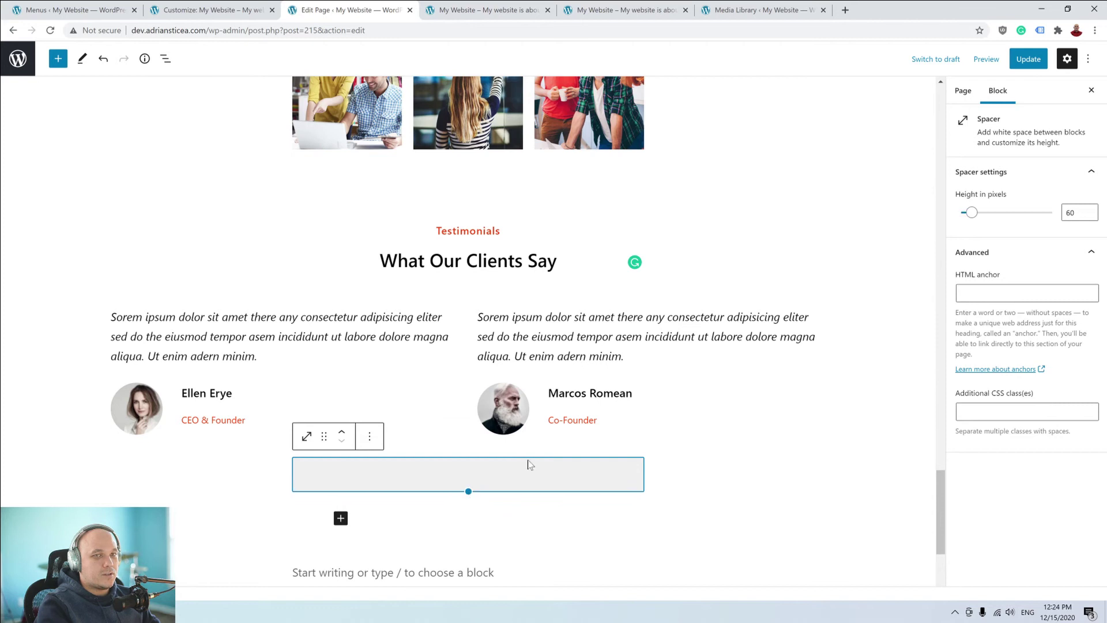
Preview the page in a new tab and check the padding above and below the testimonials.
{"action": "left_click", "coordinate": [980, 64]}
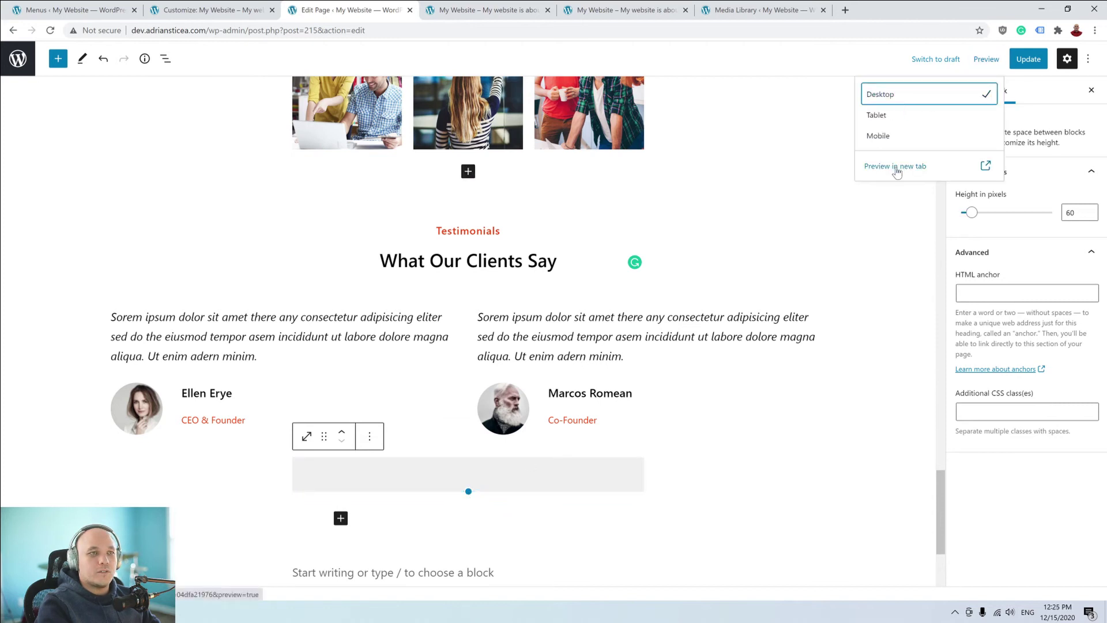
{"action": "left_click", "coordinate": [894, 156]}
{"action": "scroll", "coordinate": [607, 272], "scroll_direction": "down", "scroll_amount": 20}
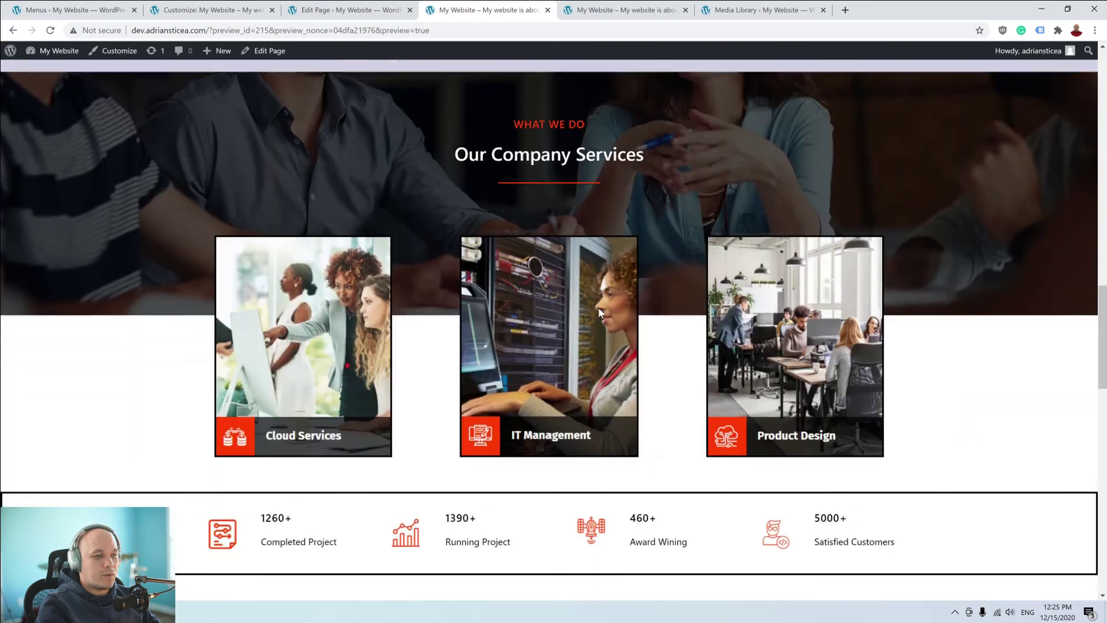
{"action": "scroll", "coordinate": [601, 312], "scroll_direction": "up", "scroll_amount": 4}
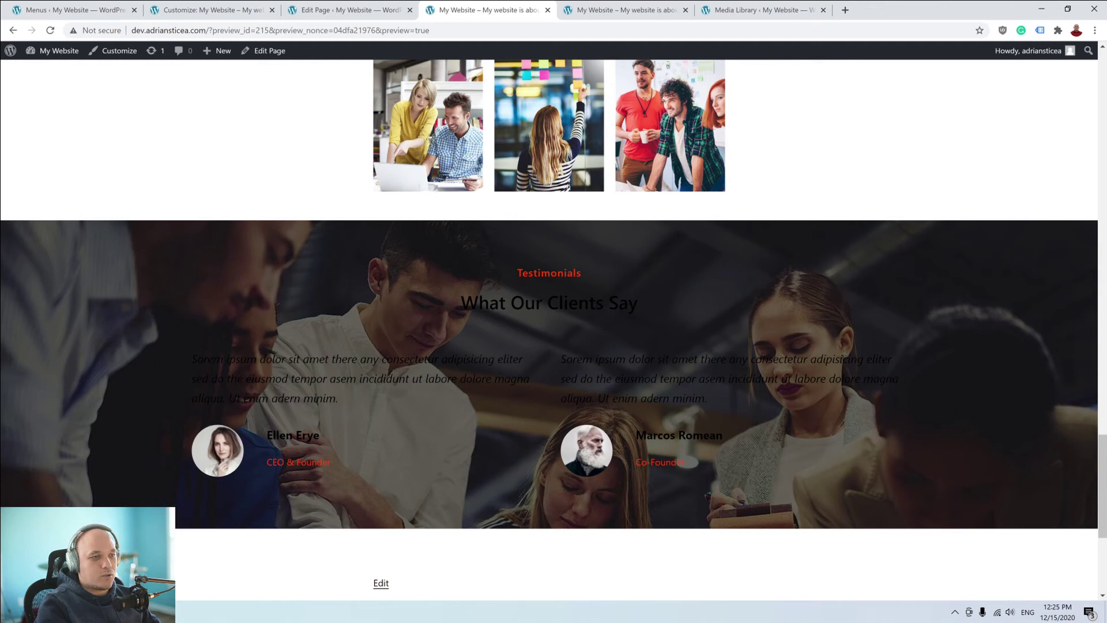
Return to the page editor and set the text color of the "What Our Clients Say" heading to white.
{"action": "left_click", "coordinate": [346, 10]}
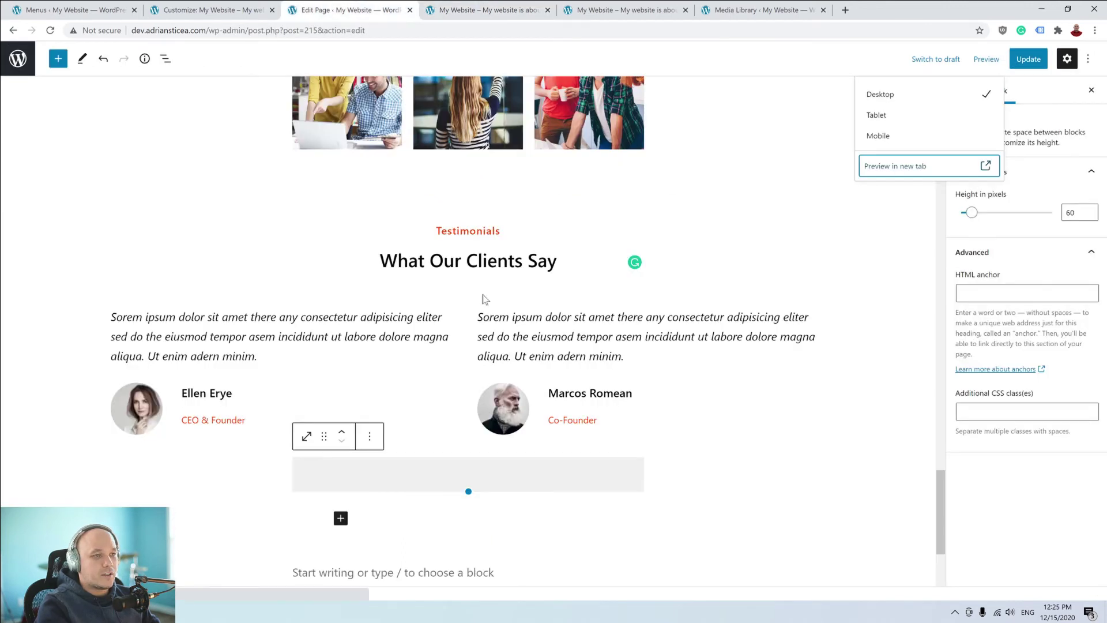
{"action": "left_click", "coordinate": [466, 261]}
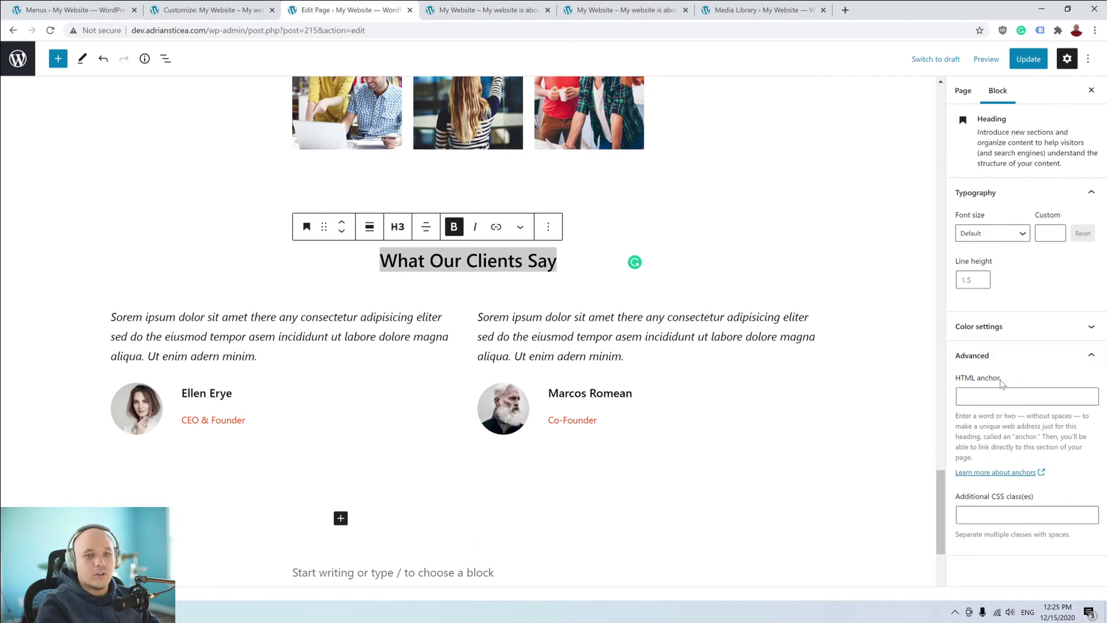
{"action": "left_click", "coordinate": [1031, 327]}
{"action": "left_click", "coordinate": [1065, 424]}
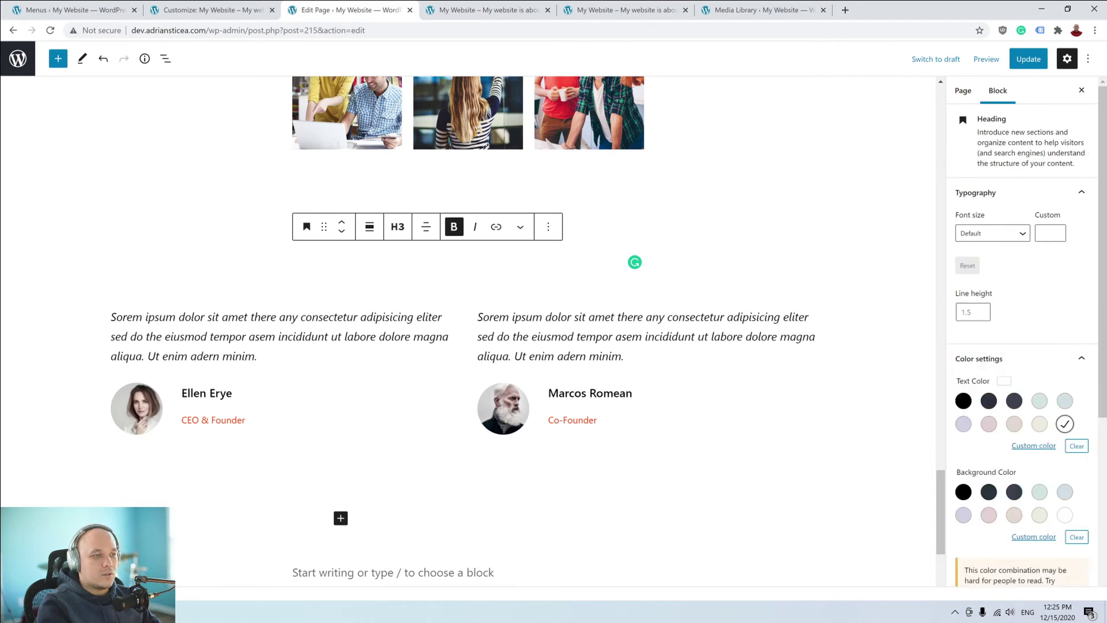
Set the text color of both italic testimonial quote paragraphs to white.
{"action": "triple_click", "coordinate": [370, 335]}
{"action": "left_click", "coordinate": [1025, 344]}
{"action": "left_click", "coordinate": [1065, 403]}
{"action": "triple_click", "coordinate": [632, 336]}
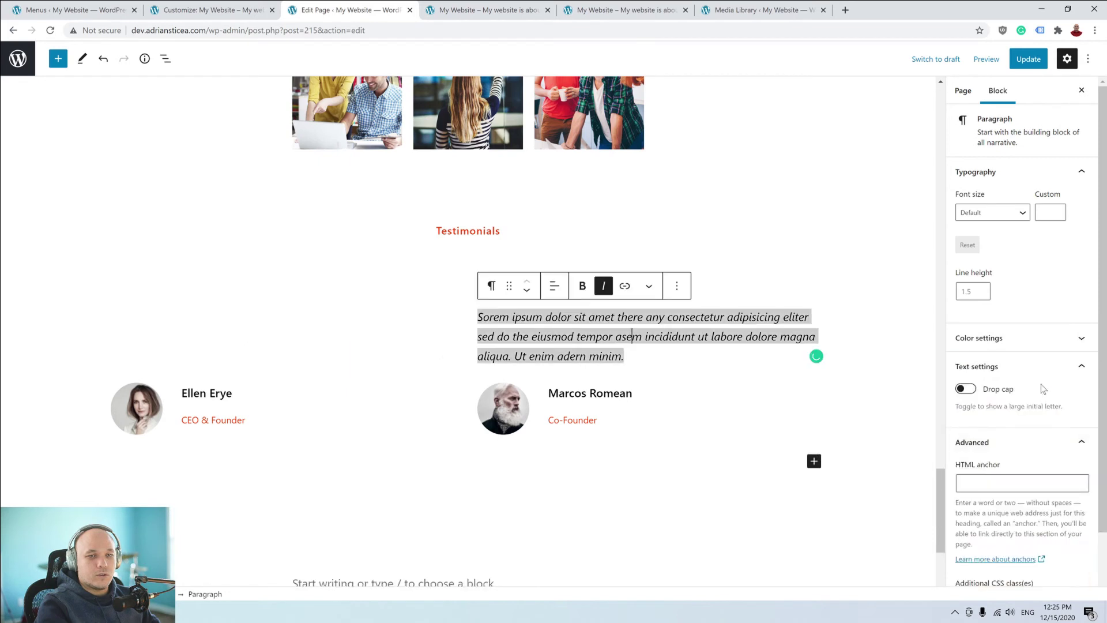
{"action": "left_click", "coordinate": [1032, 338]}
{"action": "left_click", "coordinate": [1065, 403]}
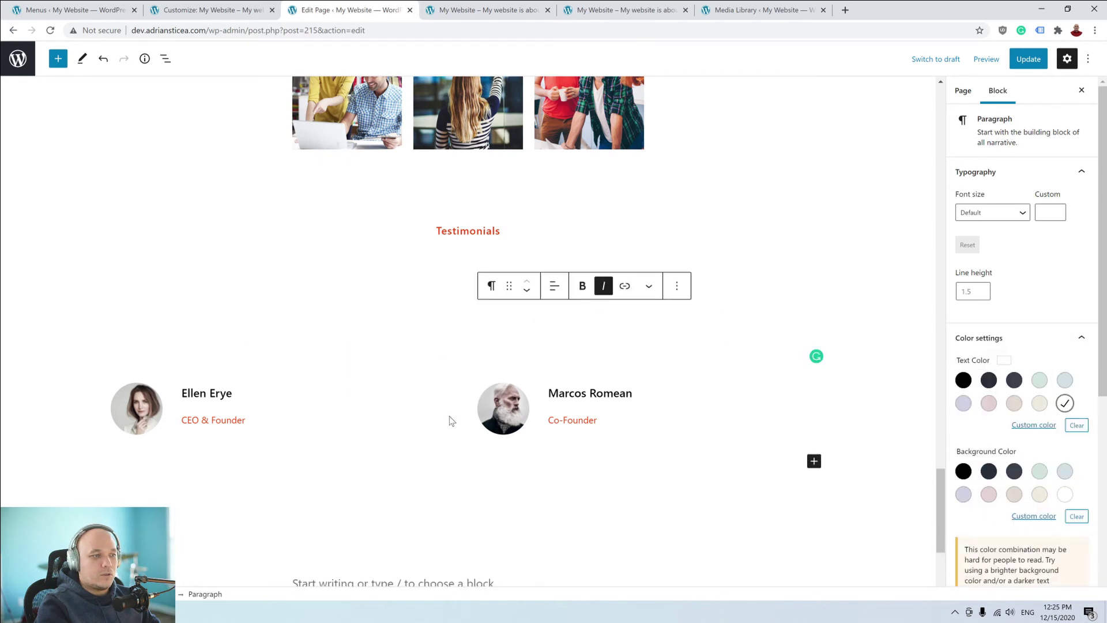
Set the text color of both client name paragraphs to white.
{"action": "triple_click", "coordinate": [213, 393]}
{"action": "left_click", "coordinate": [989, 337]}
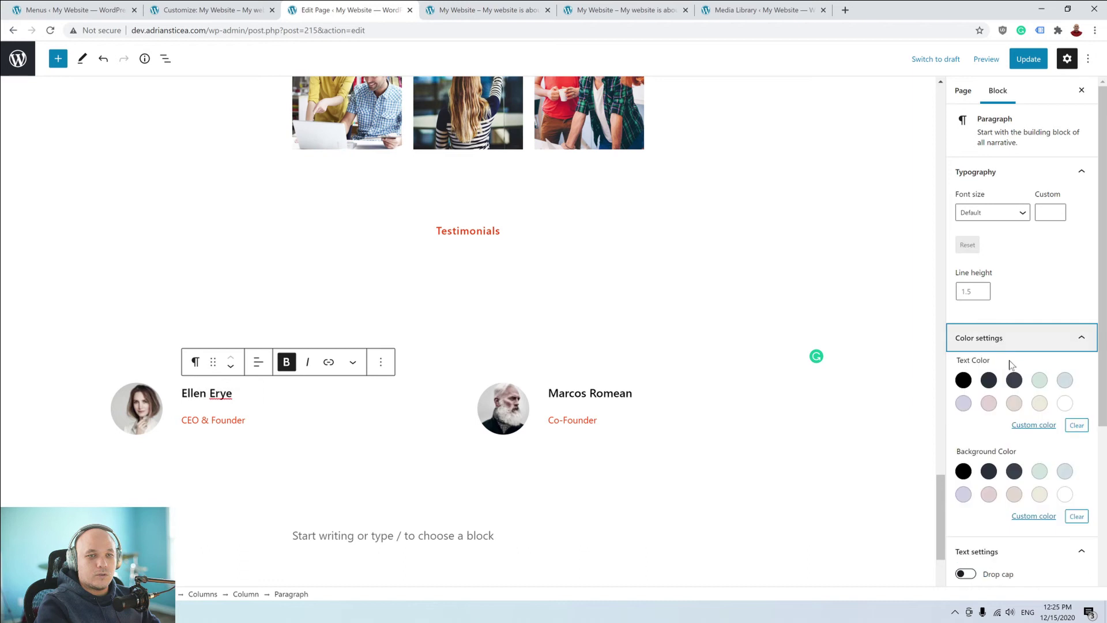
{"action": "left_click", "coordinate": [1065, 403]}
{"action": "triple_click", "coordinate": [590, 393]}
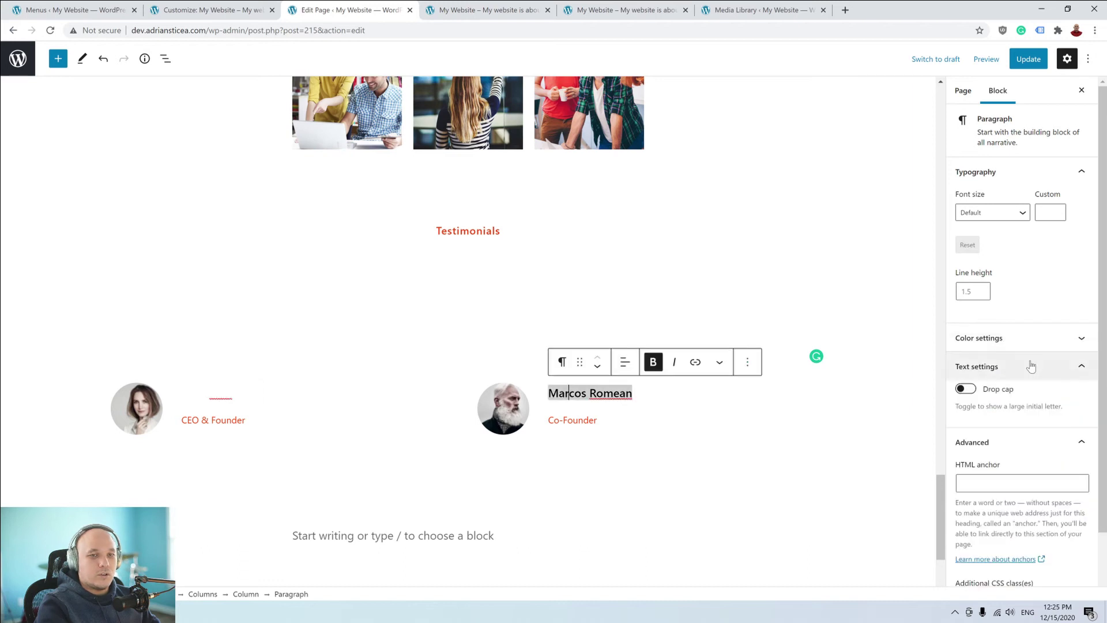
{"action": "left_click", "coordinate": [1006, 340]}
{"action": "left_click", "coordinate": [1065, 403]}
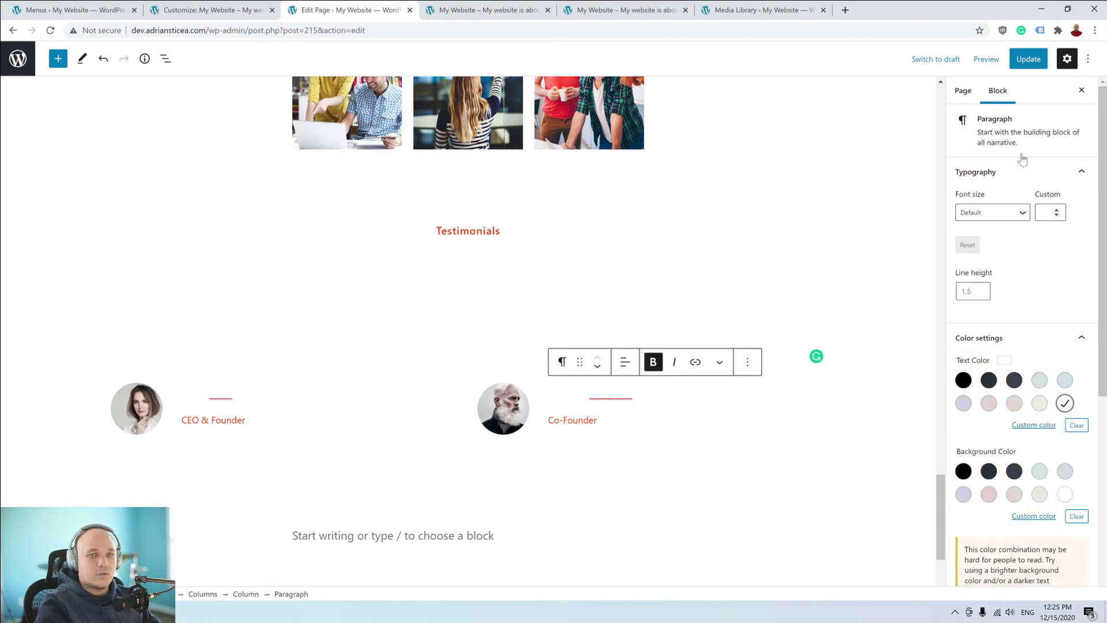
Preview the page in a new tab and check the text colors of the testimonials over the background image.
{"action": "left_click", "coordinate": [986, 59]}
{"action": "left_click", "coordinate": [909, 167]}
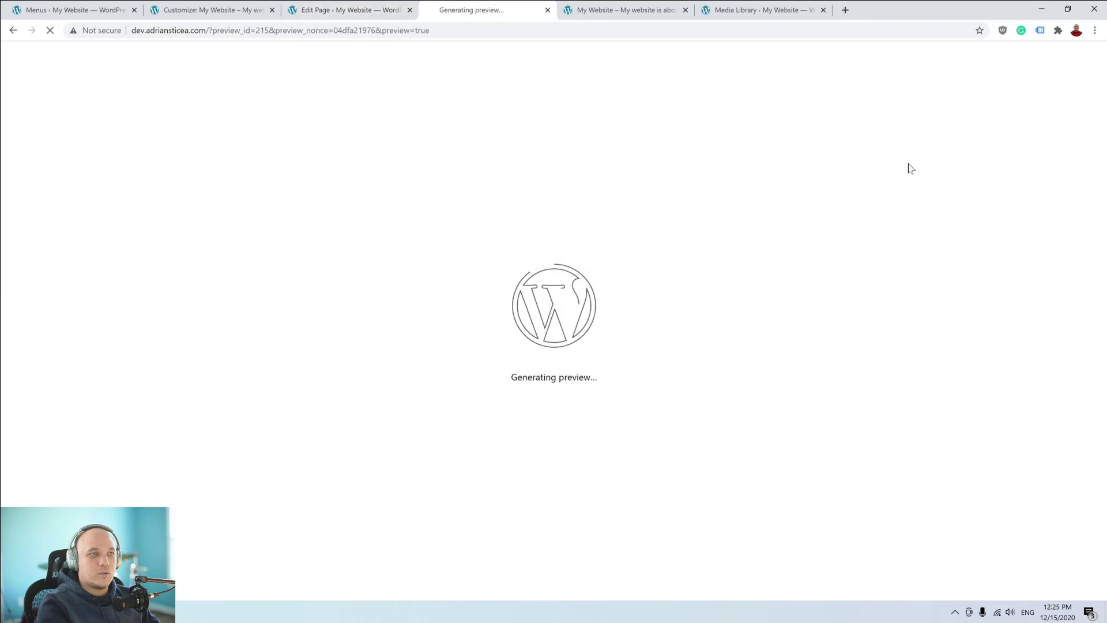
{"action": "scroll", "coordinate": [492, 448], "scroll_direction": "down", "scroll_amount": 15}
{"action": "scroll", "coordinate": [492, 449], "scroll_direction": "down", "scroll_amount": 10}
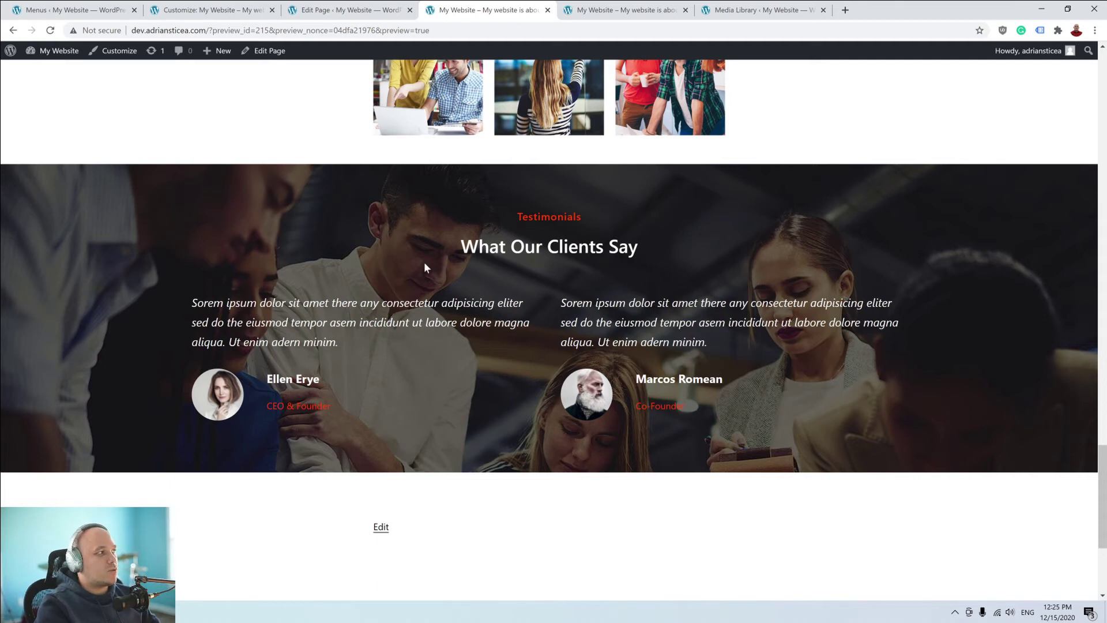
{"action": "scroll", "coordinate": [455, 320], "scroll_direction": "up", "scroll_amount": 2}
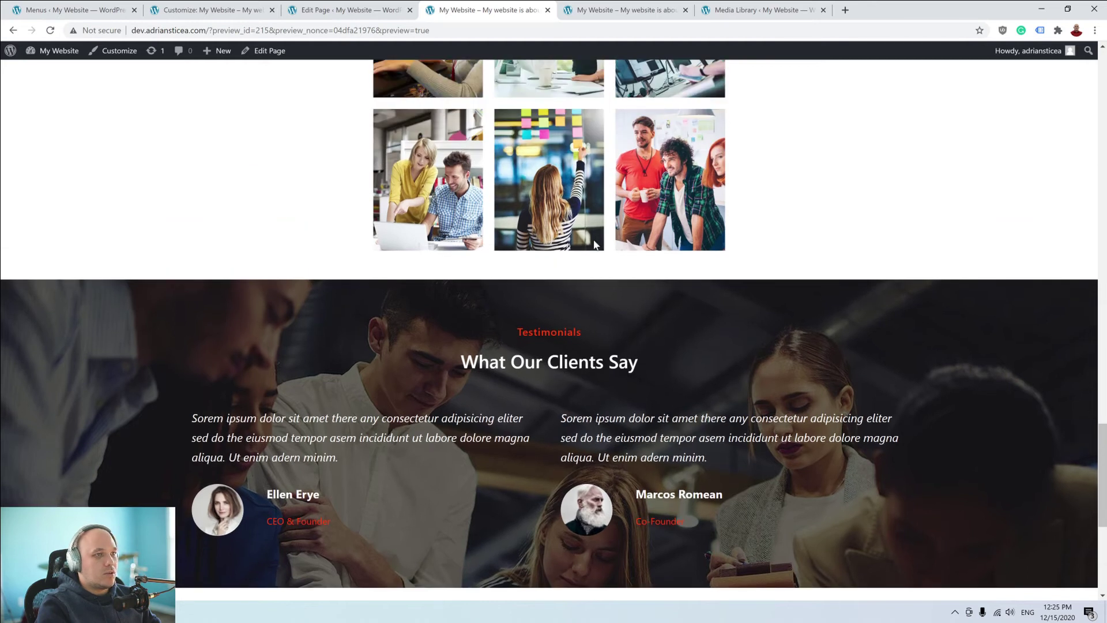
Back in the page editor, add a Group block below the testimonials section and align it to full width.
{"action": "left_click", "coordinate": [346, 10]}
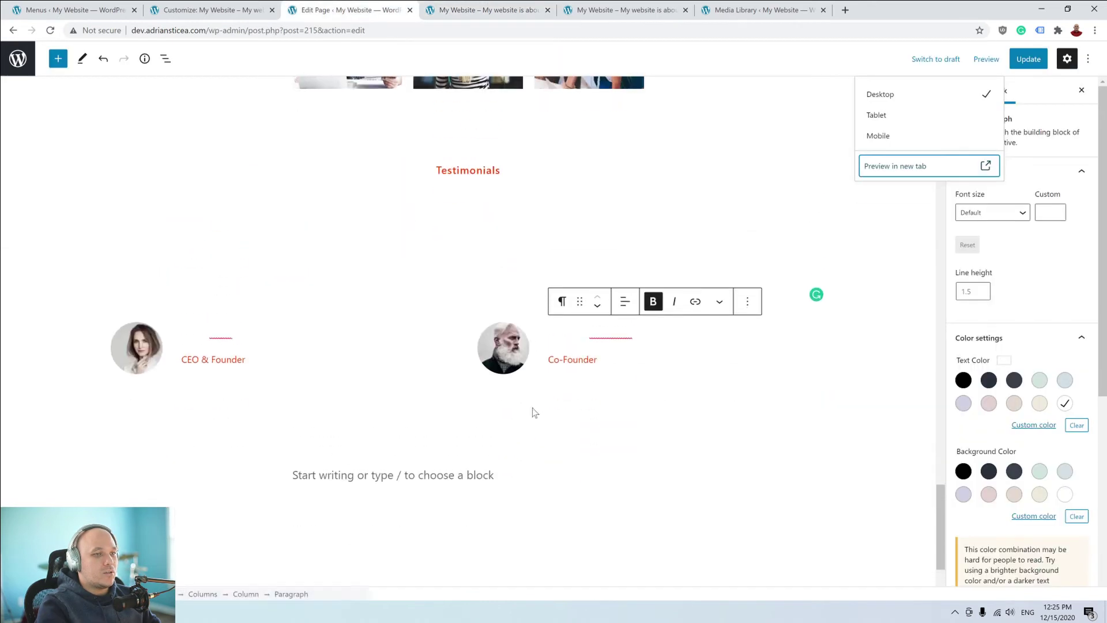
{"action": "left_click", "coordinate": [534, 411]}
{"action": "scroll", "coordinate": [544, 490], "scroll_direction": "down", "scroll_amount": 3}
{"action": "left_click", "coordinate": [456, 422]}
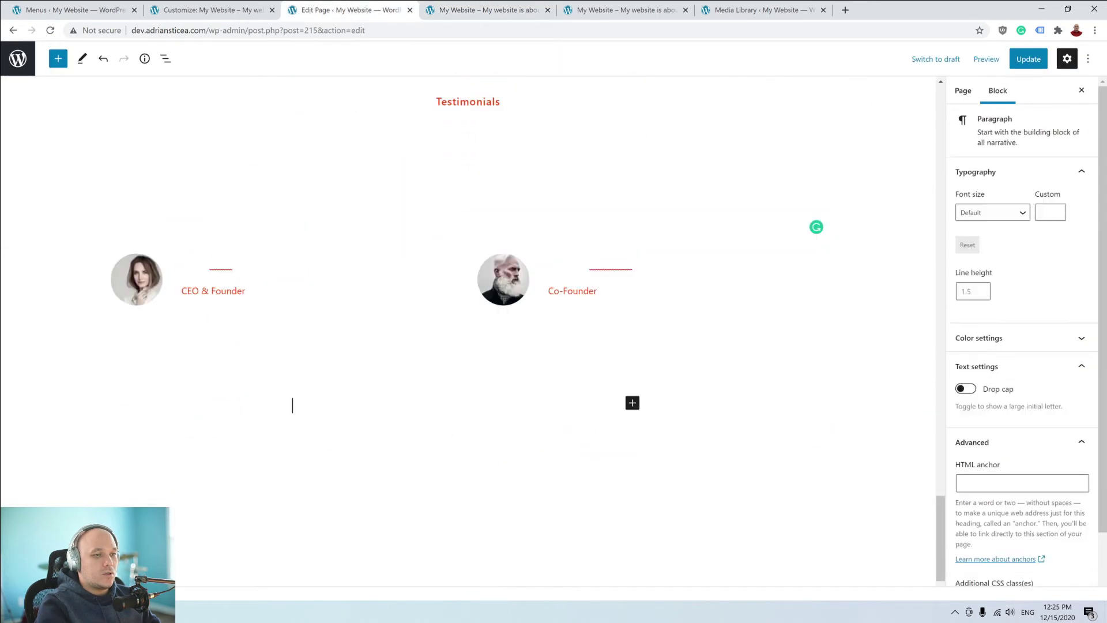
{"action": "left_click", "coordinate": [632, 403]}
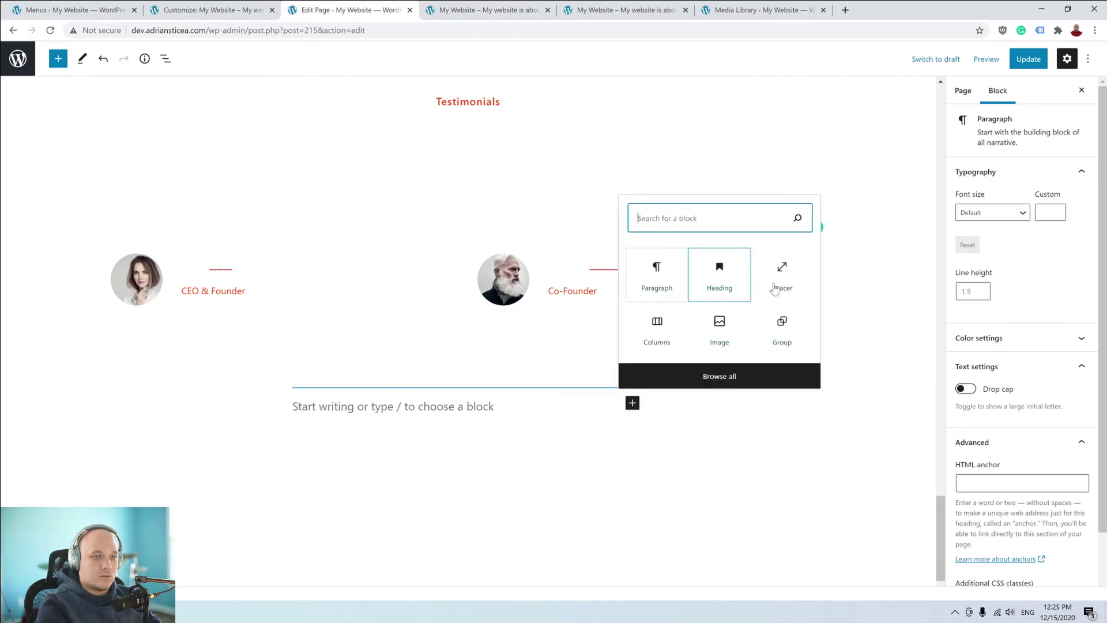
{"action": "left_click", "coordinate": [784, 328]}
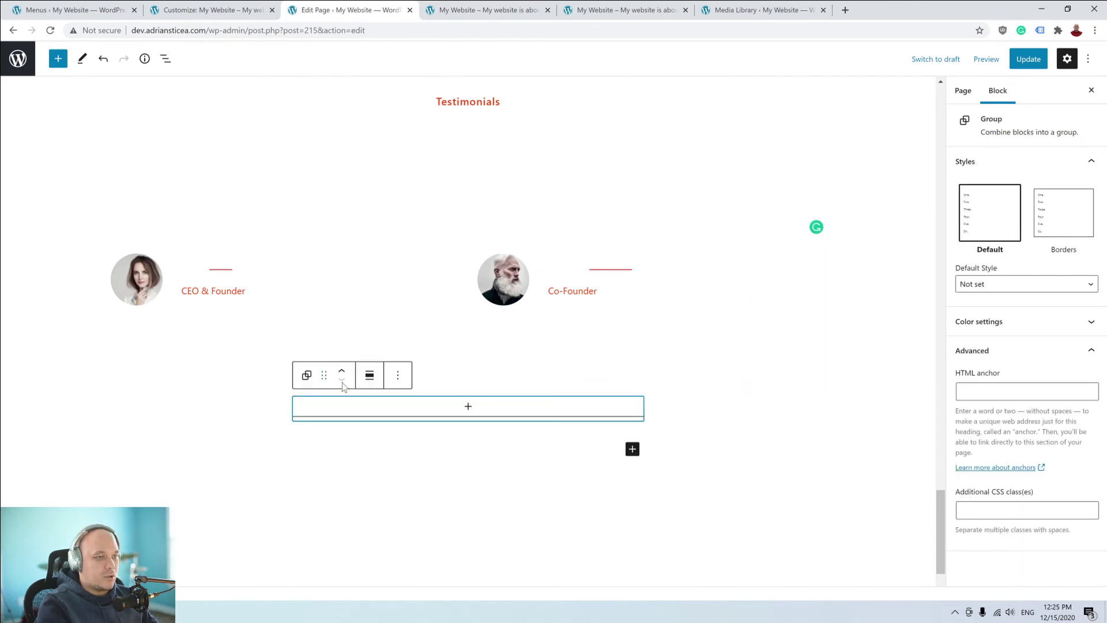
{"action": "left_click", "coordinate": [370, 375]}
{"action": "left_click", "coordinate": [422, 435]}
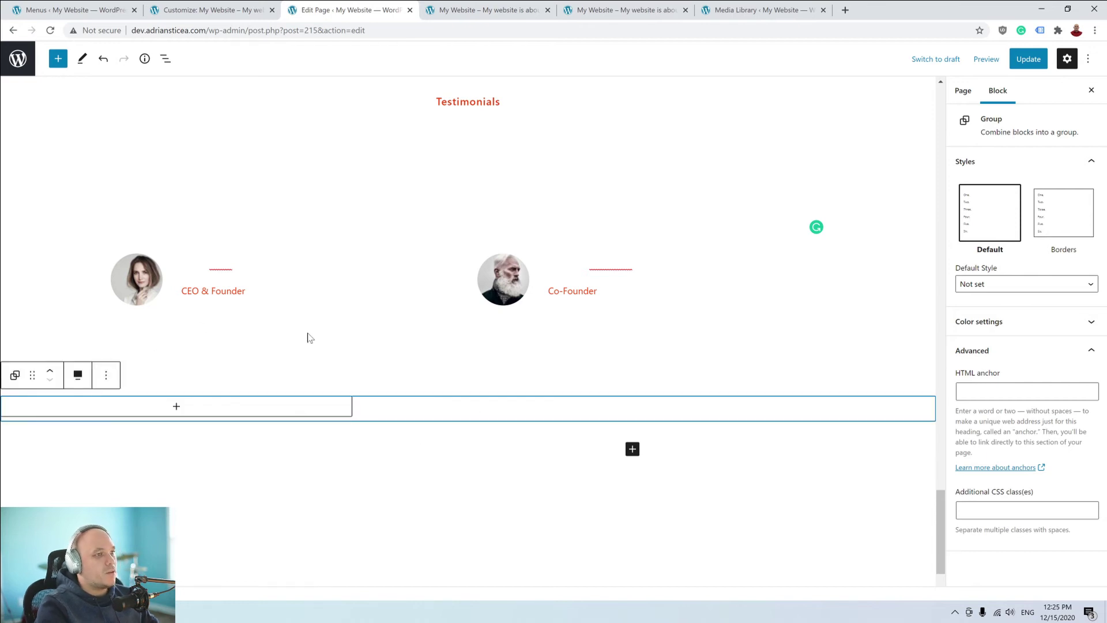
Insert a Columns block with the 30 / 70 variation inside the new full-width Group.
{"action": "scroll", "coordinate": [260, 380], "scroll_direction": "up", "scroll_amount": 1}
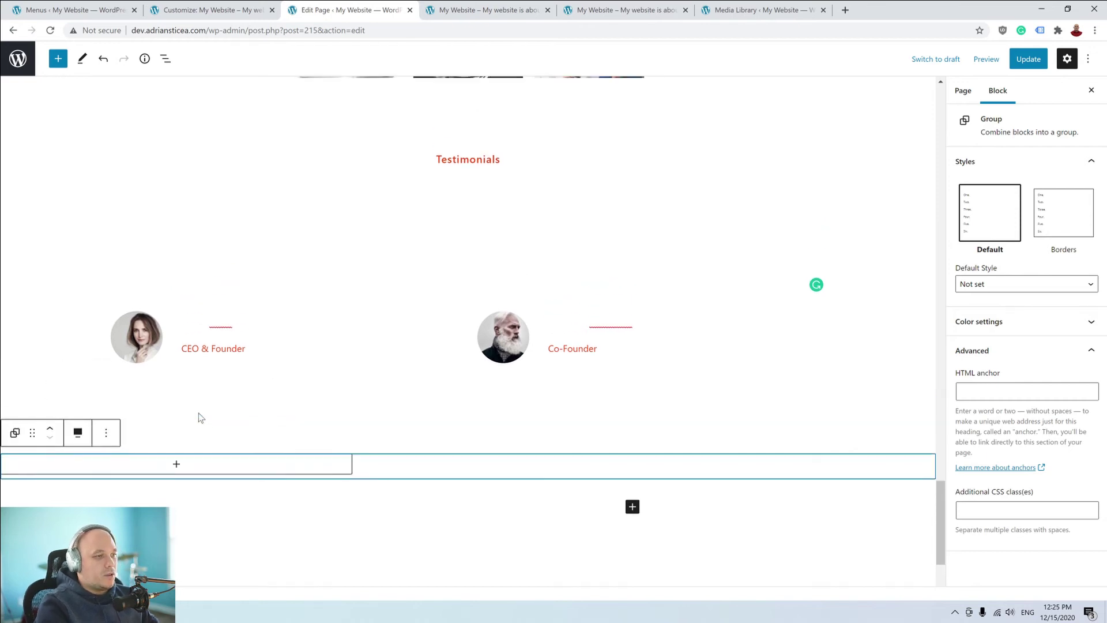
{"action": "left_click", "coordinate": [177, 465]}
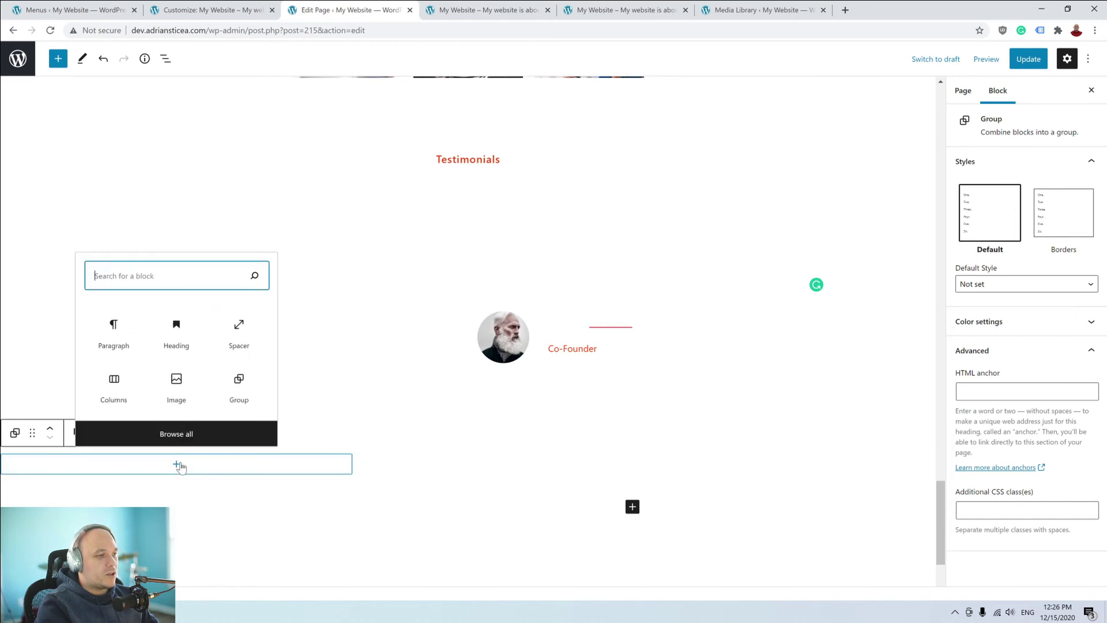
{"action": "left_click", "coordinate": [115, 387]}
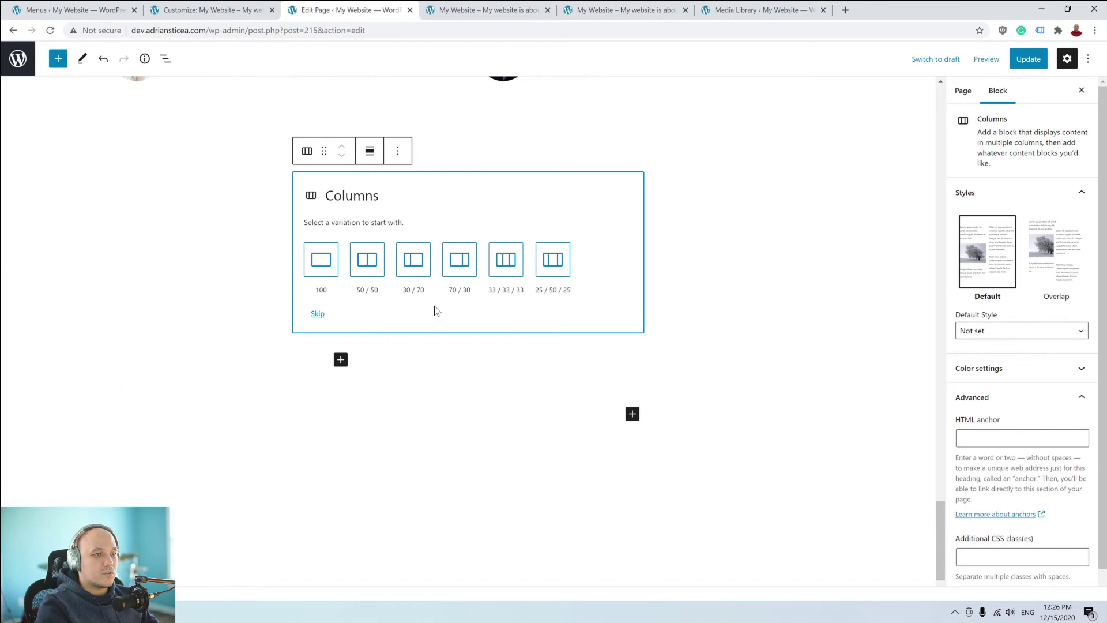
{"action": "left_click", "coordinate": [411, 267]}
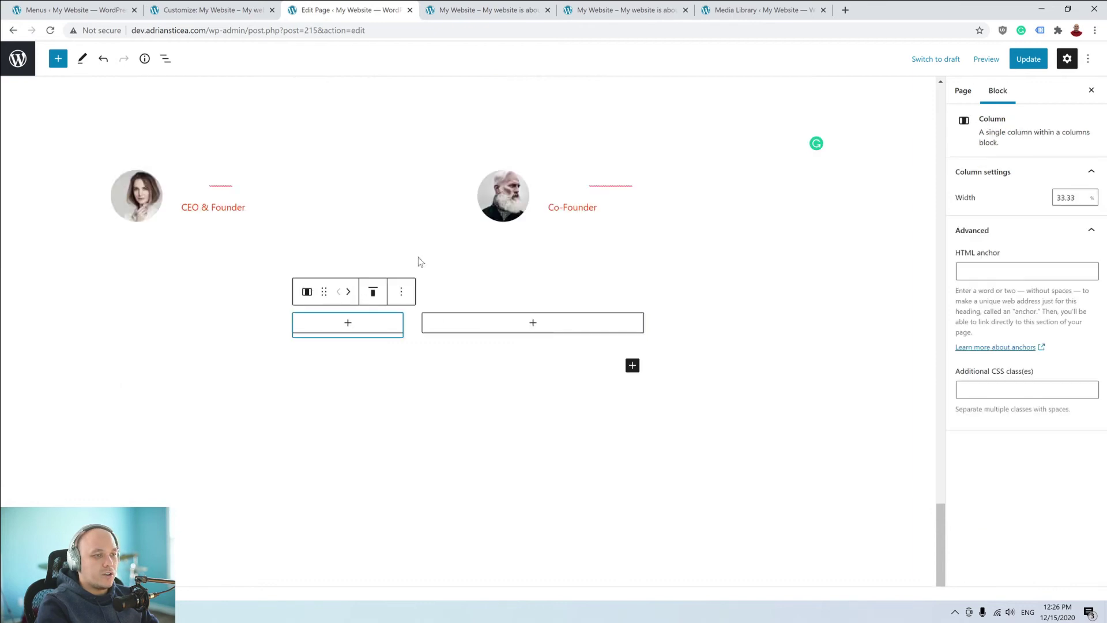
Align the new 30 / 70 Columns block to wide width.
{"action": "mouse_move", "coordinate": [373, 294]}
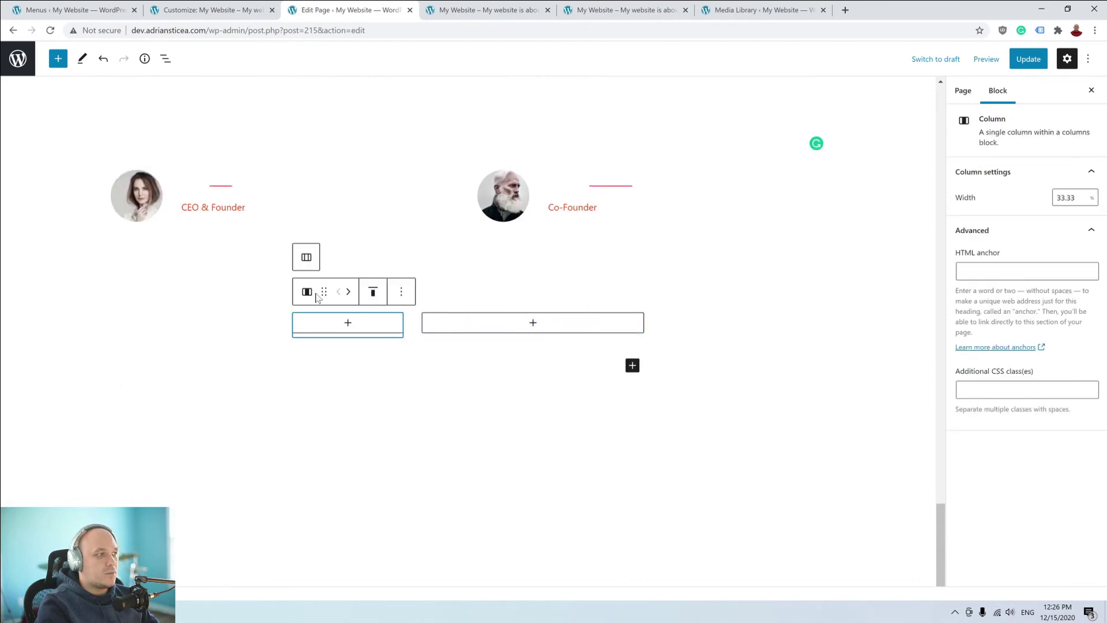
{"action": "left_click", "coordinate": [413, 319]}
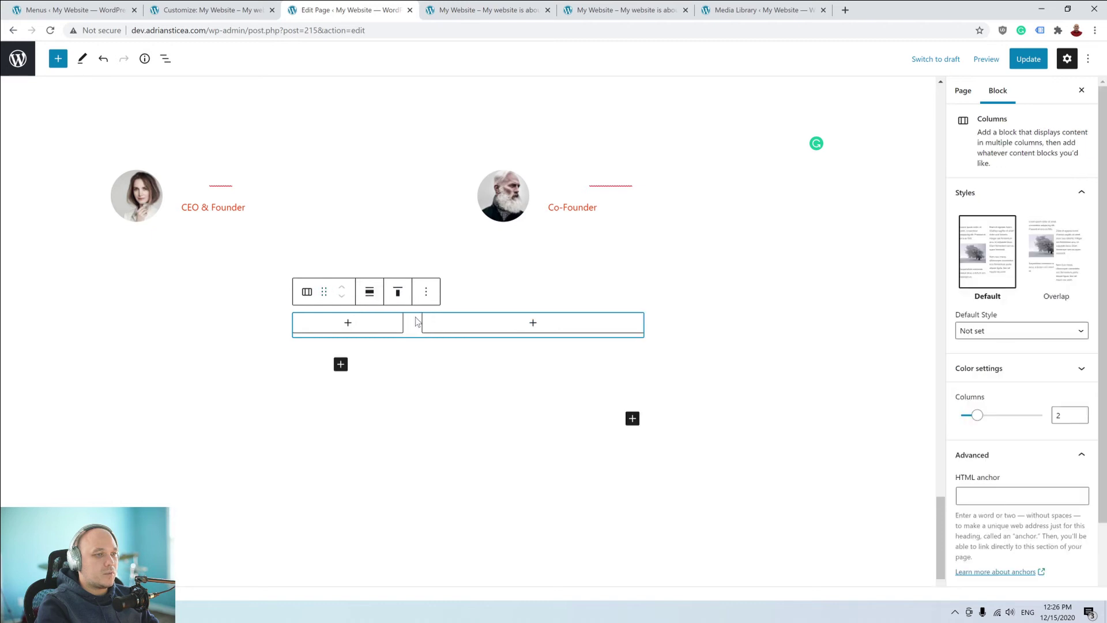
{"action": "left_click", "coordinate": [376, 298]}
{"action": "left_click", "coordinate": [427, 331]}
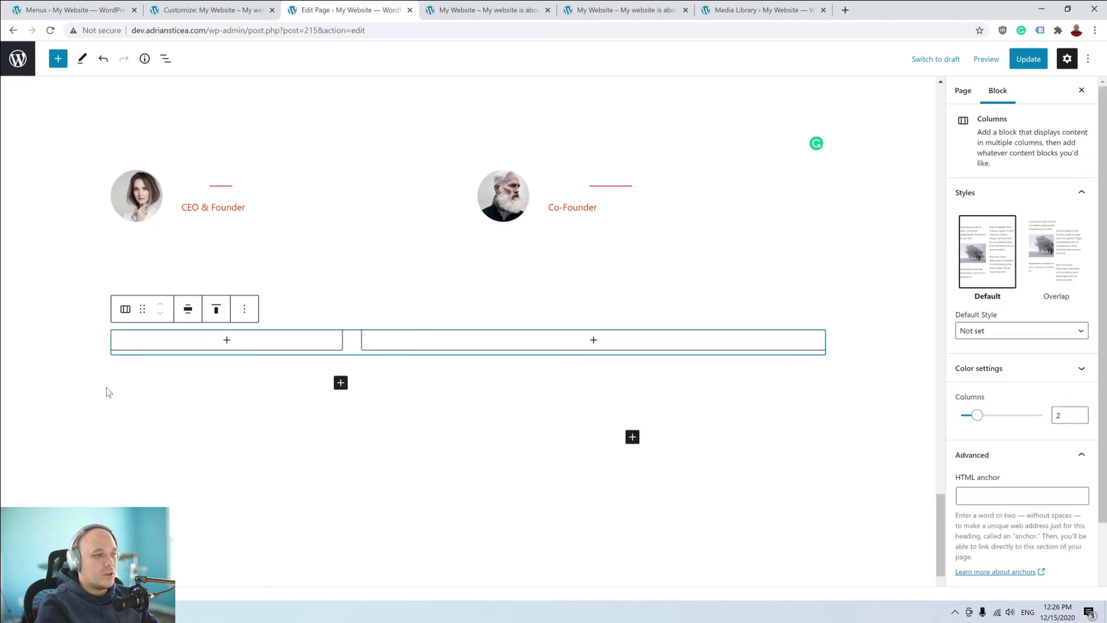
Add the headings "// PROFESSIONAL TEAM" and "Our Dedicated Team" to the narrow column of the 30 / 70 Columns block.
{"action": "left_click", "coordinate": [226, 340]}
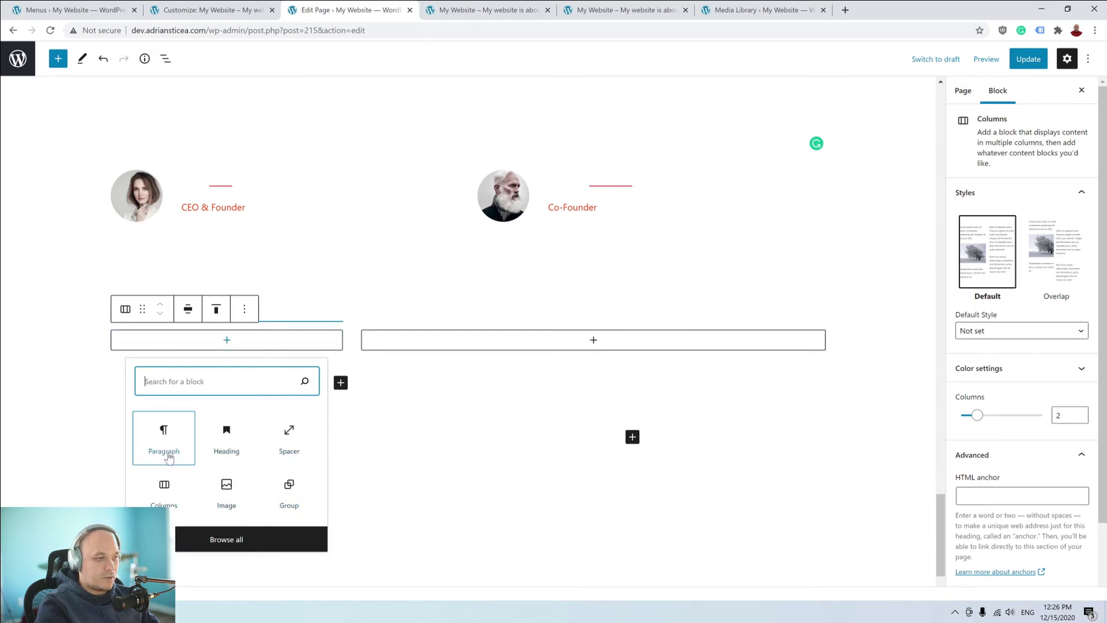
{"action": "left_click", "coordinate": [223, 448]}
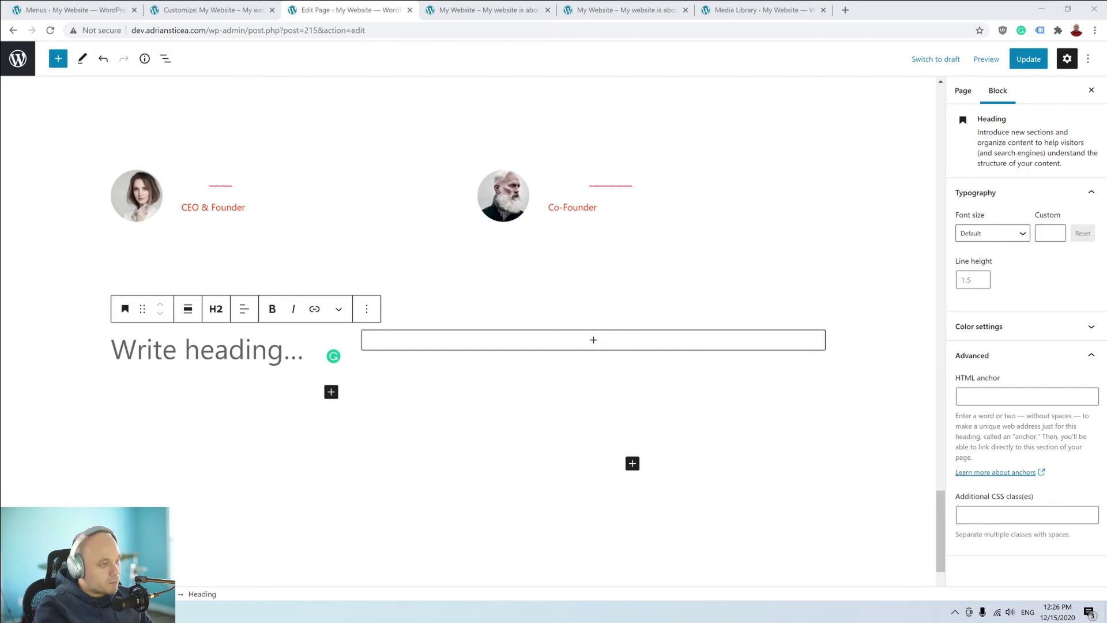
{"action": "left_click", "coordinate": [196, 349]}
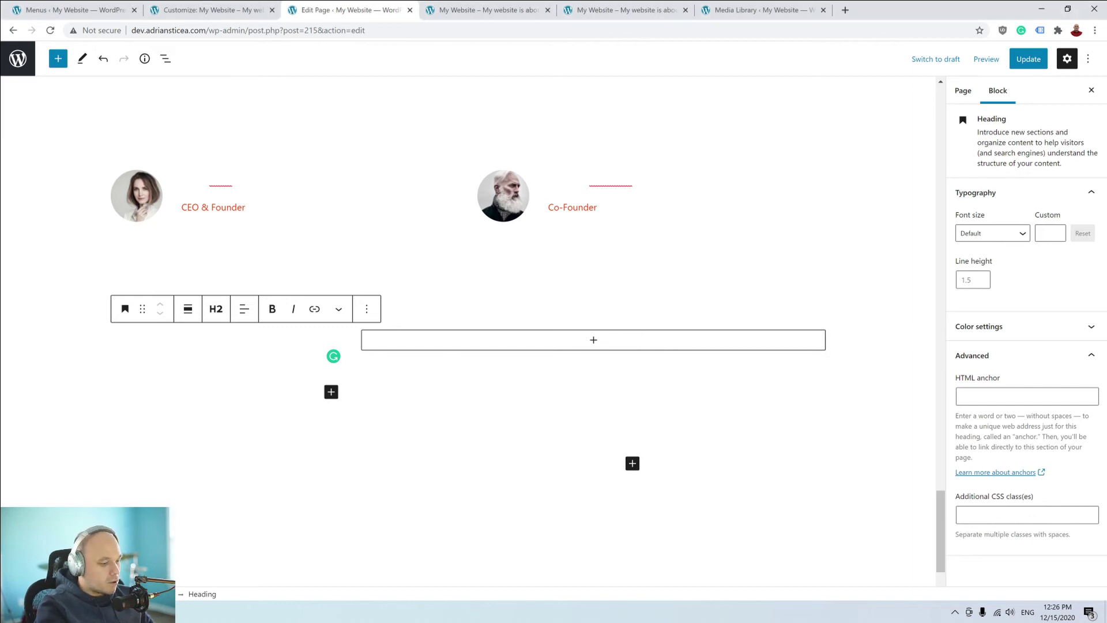
{"action": "type", "text": "Our Dedicated Team"}
{"action": "key", "text": "Return"}
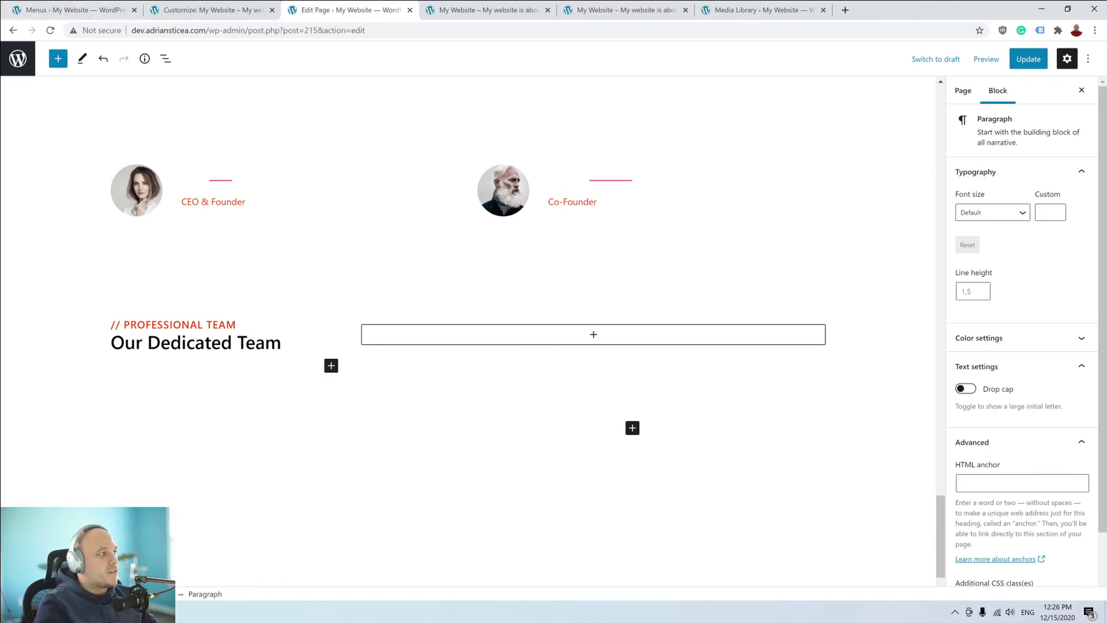
Insert a Paragraph block in the wide column with the placeholder text beginning "Aliquam sodales justo sit amet urna auctor".
{"action": "key", "text": "alt+Tab"}
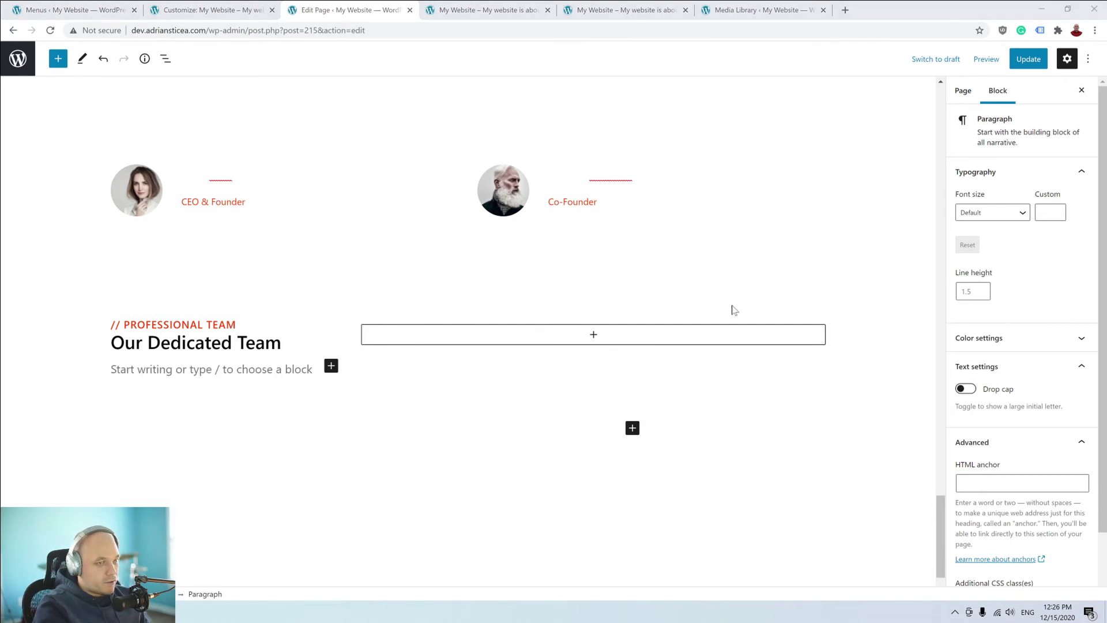
{"action": "left_click", "coordinate": [596, 334]}
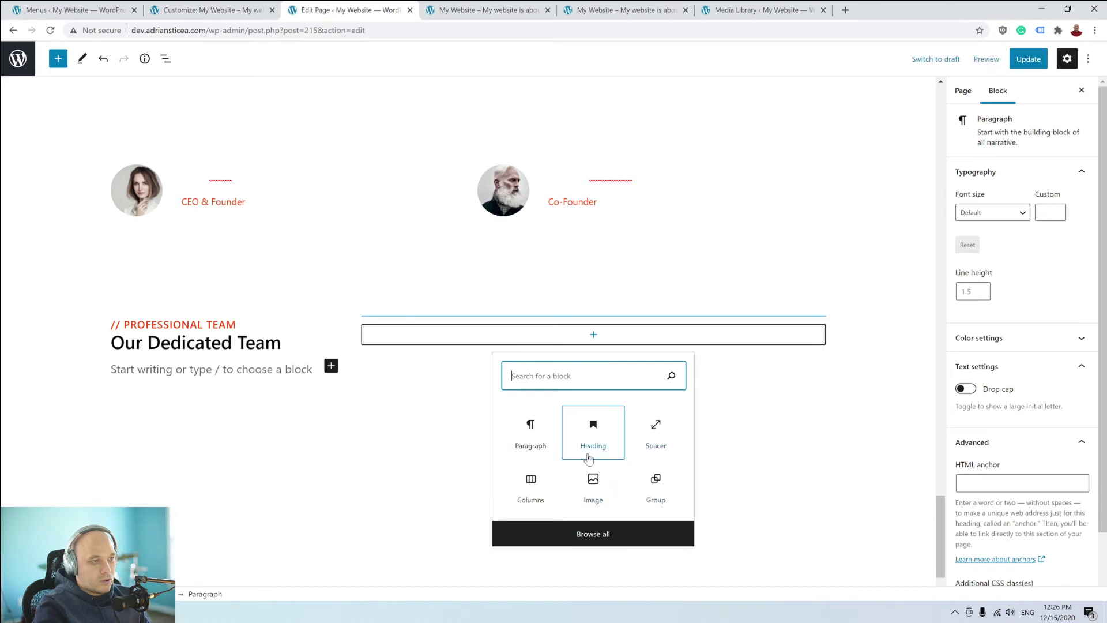
{"action": "left_click", "coordinate": [528, 438]}
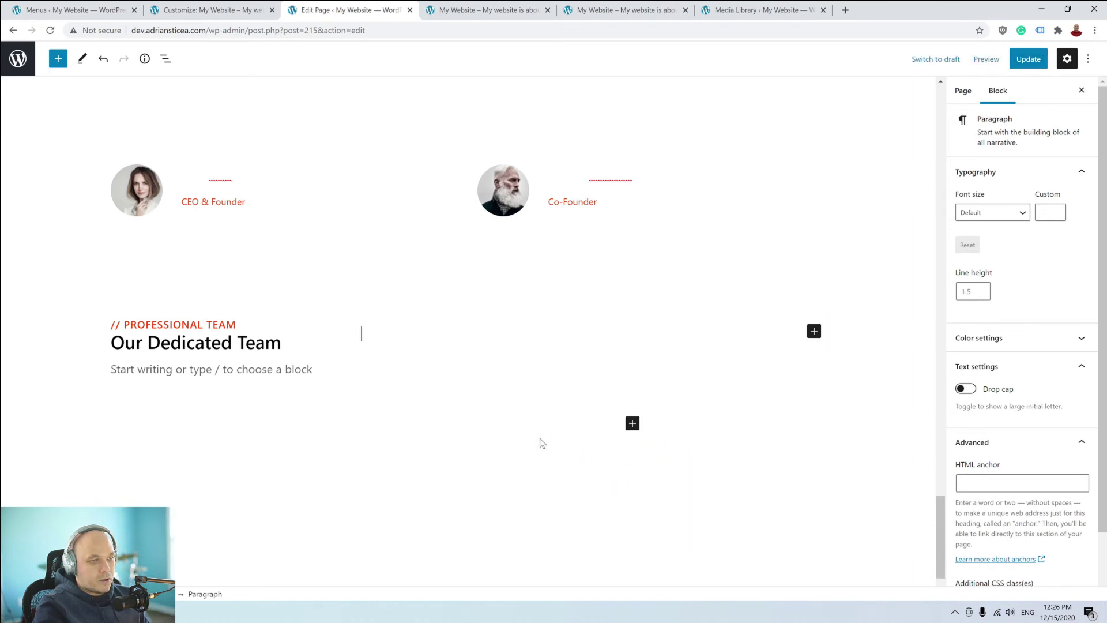
{"action": "type", "text": "Aliquam sodales justo sit amet urna auctor scelerisquinterdum leo anet tempus enim and esent egetis hendrerit vel nibh vitae ornar sem velit aliquam facilisivitae finibus risus feslin is hendrerit vel nibh vitae ornar uspendisse consequat quis sem."}
Set the text color of the "Aliquam sodales" paragraph to a custom gray using a copied hexadecimal value.
{"action": "left_click_drag", "start_coordinate": [687, 369], "coordinate": [361, 331]}
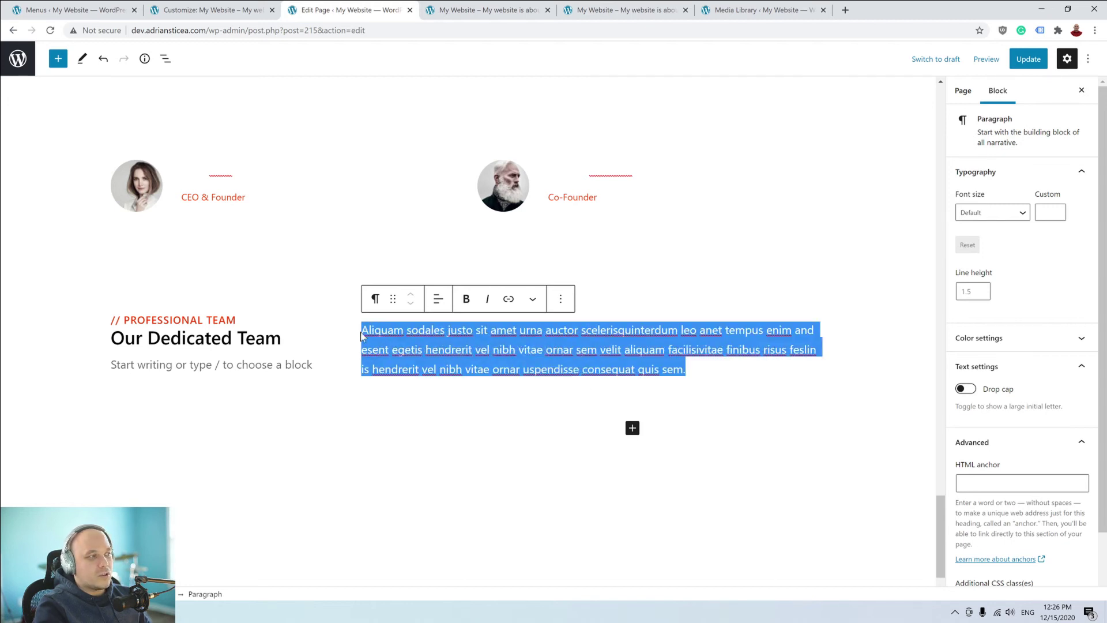
{"action": "key", "text": "alt+Tab"}
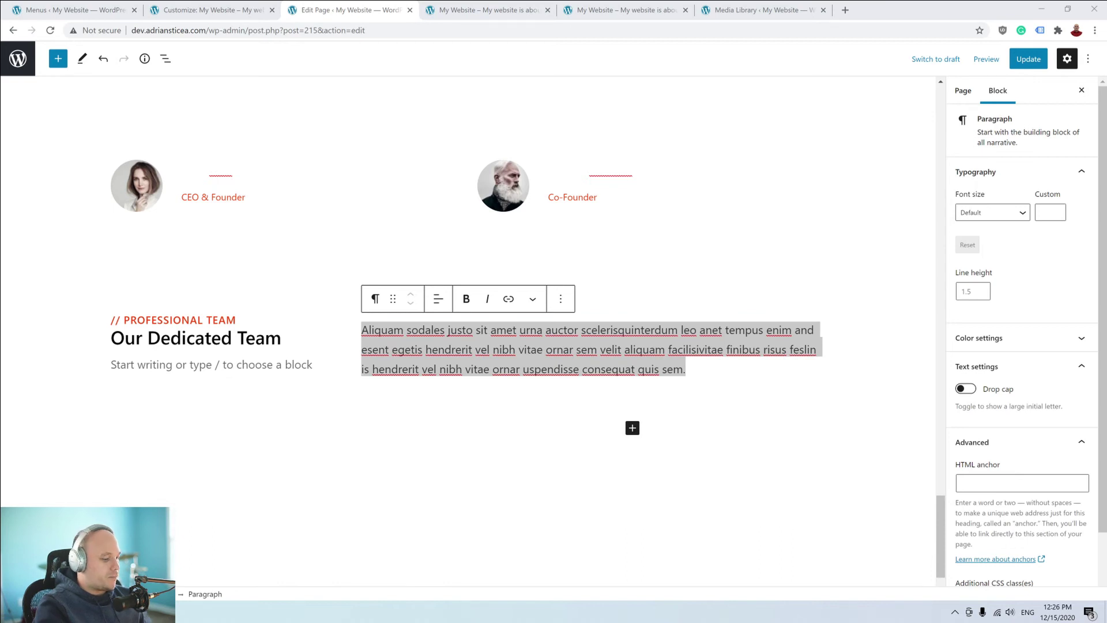
{"action": "left_click", "coordinate": [1003, 345]}
{"action": "left_click", "coordinate": [1033, 425]}
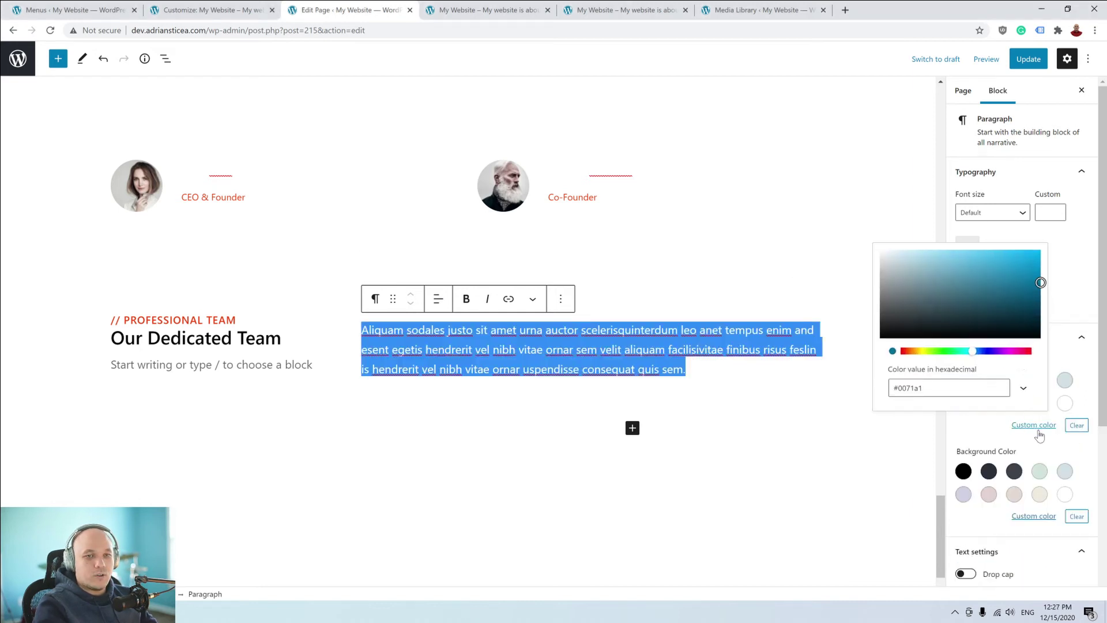
{"action": "left_click_drag", "start_coordinate": [942, 388], "coordinate": [871, 378]}
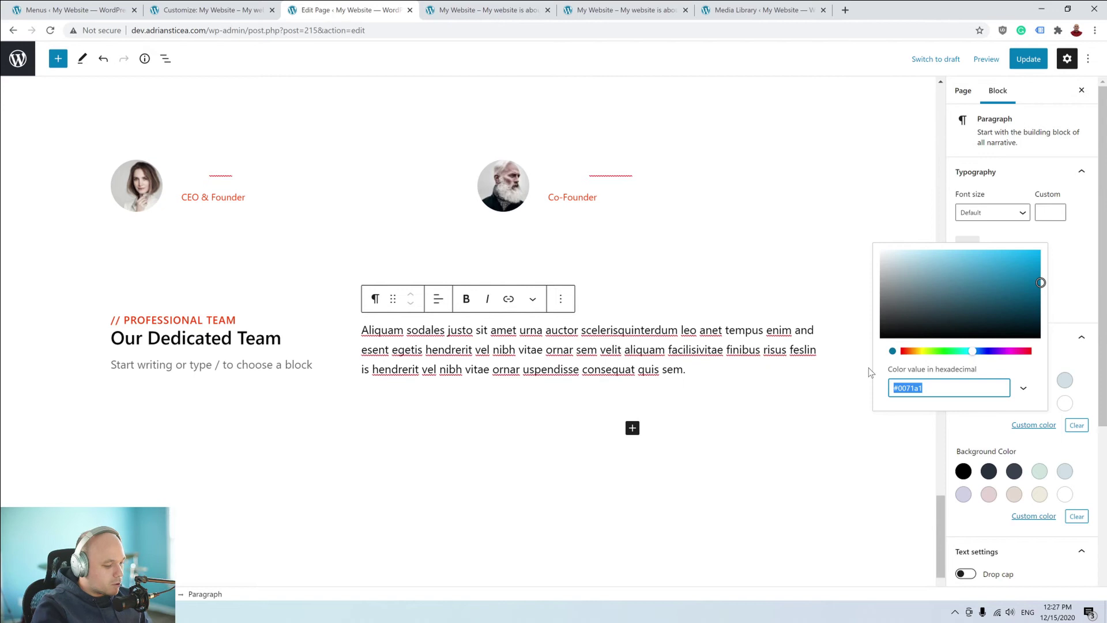
{"action": "key", "text": "ctrl+v"}
{"action": "left_click", "coordinate": [757, 385]}
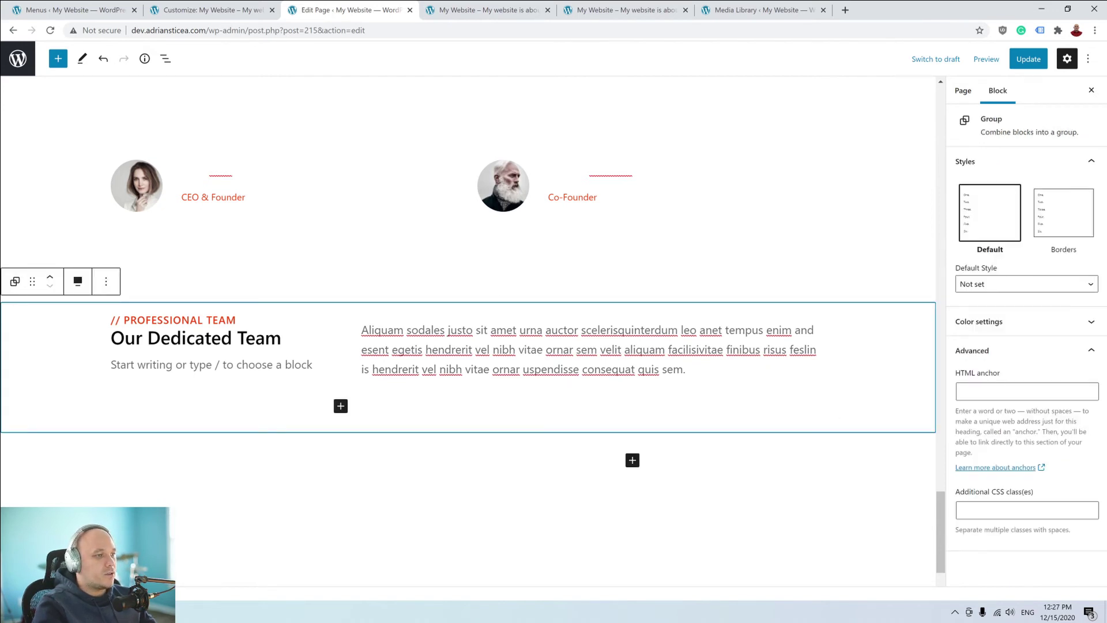
{"action": "left_click", "coordinate": [487, 349]}
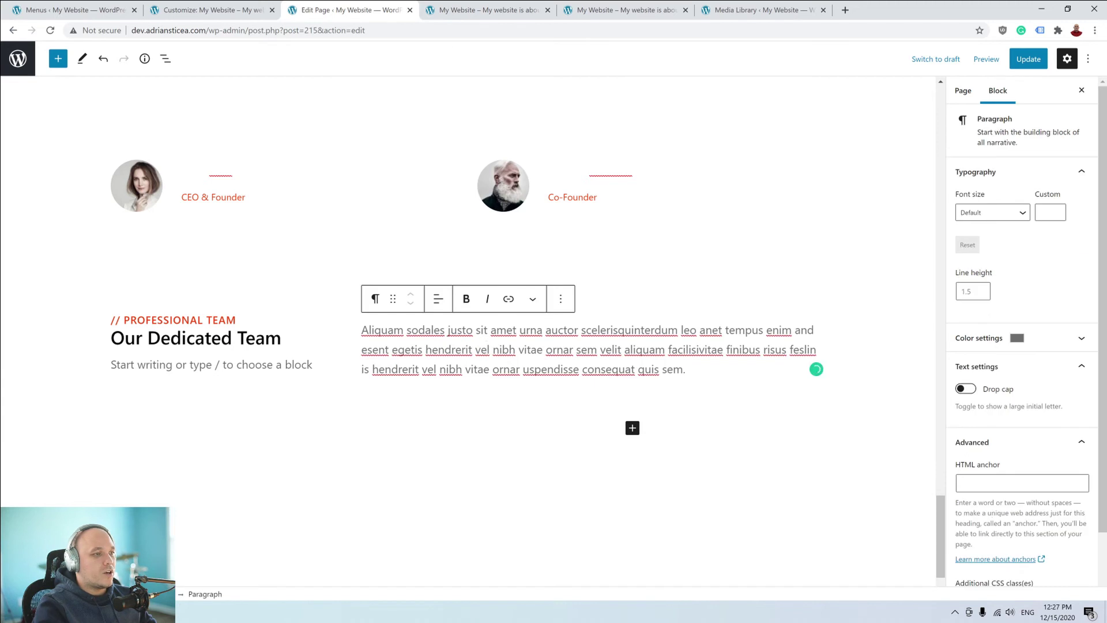
Delete the empty paragraph below the "Our Dedicated Team" heading.
{"action": "left_click", "coordinate": [167, 364]}
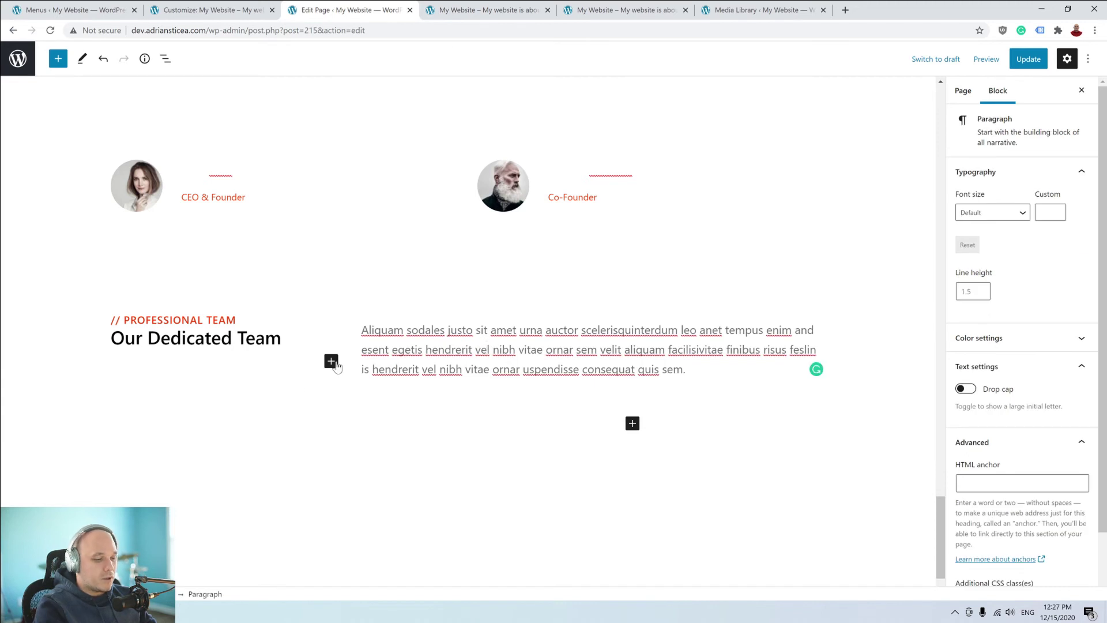
{"action": "key", "text": "BackSpace"}
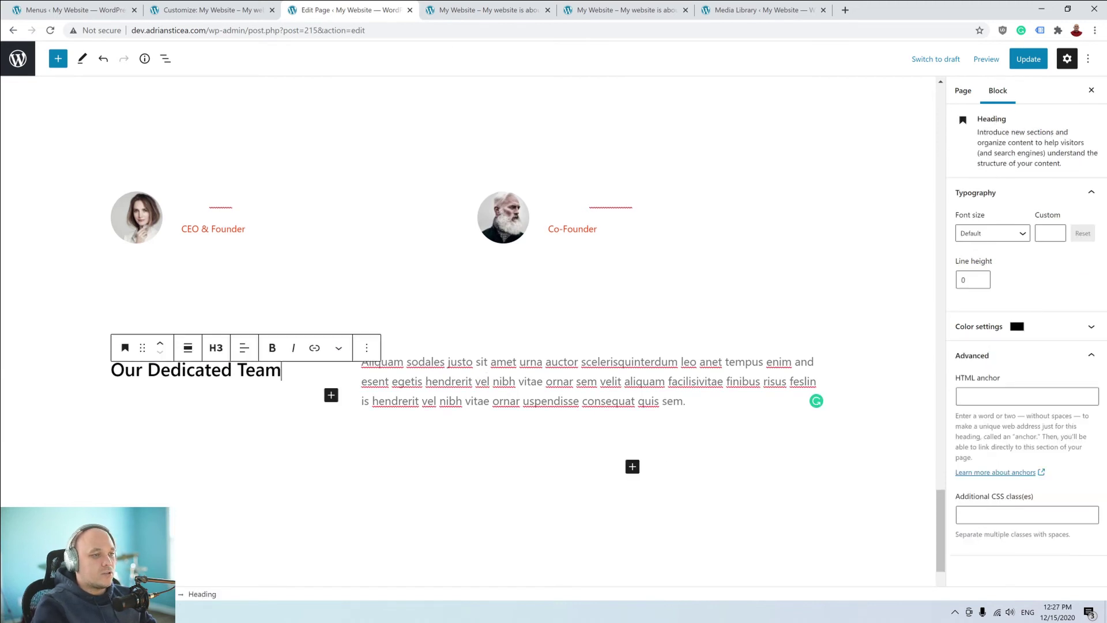
{"action": "scroll", "coordinate": [557, 296], "scroll_direction": "up", "scroll_amount": 6}
{"action": "scroll", "coordinate": [571, 312], "scroll_direction": "down", "scroll_amount": 3}
{"action": "scroll", "coordinate": [580, 324], "scroll_direction": "up", "scroll_amount": 1}
{"action": "scroll", "coordinate": [579, 323], "scroll_direction": "down", "scroll_amount": 6}
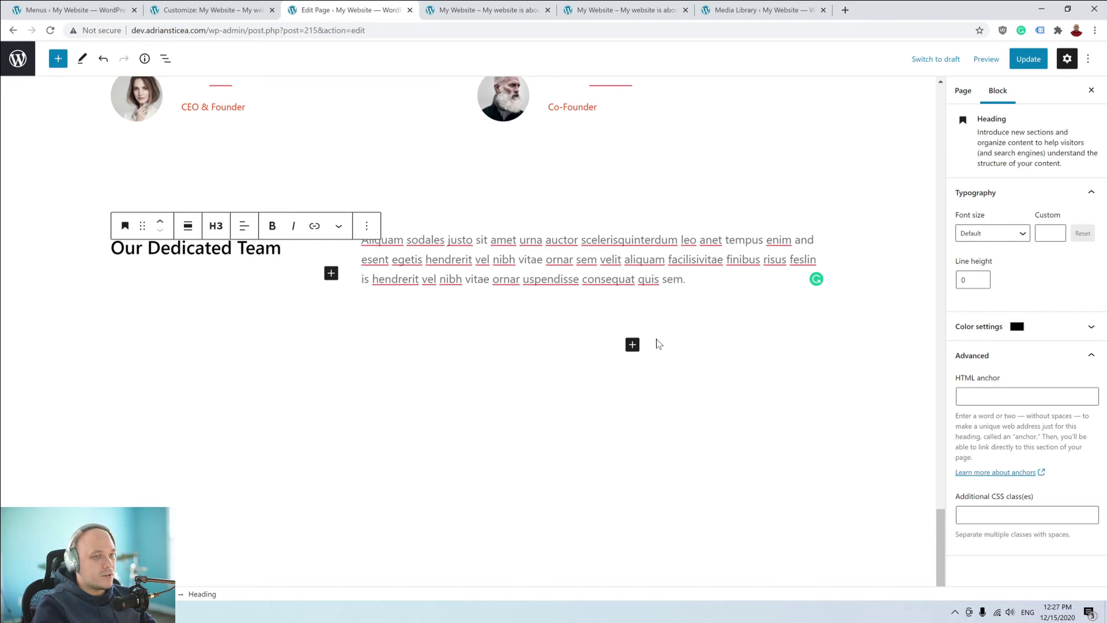
Insert a Columns block with the 33 / 33 / 33 variation below the team section.
{"action": "left_click", "coordinate": [587, 282]}
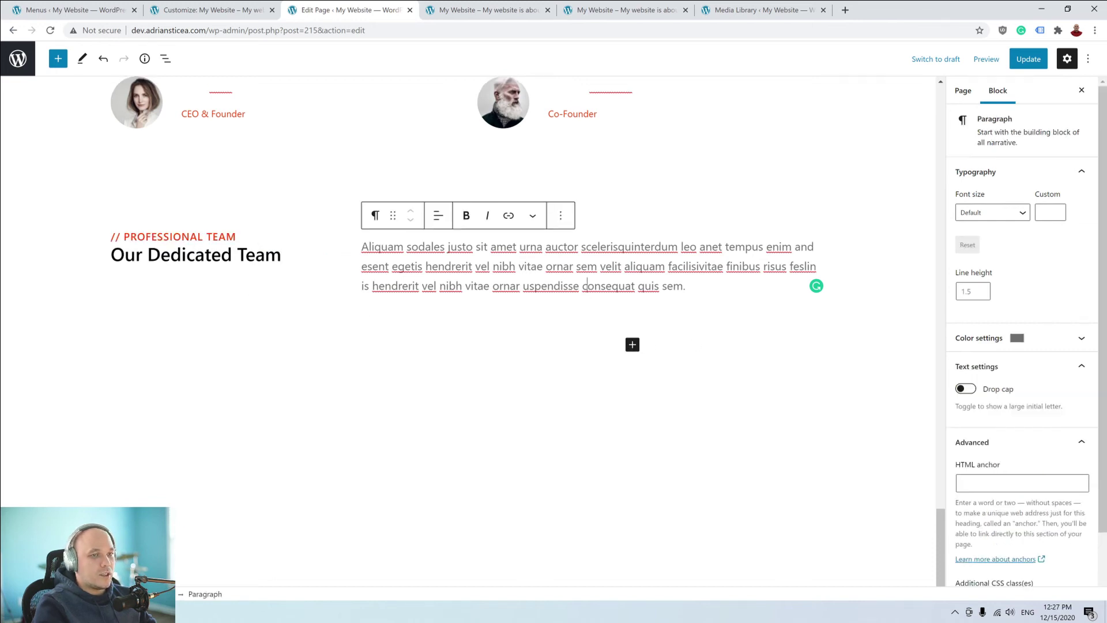
{"action": "left_click", "coordinate": [634, 345]}
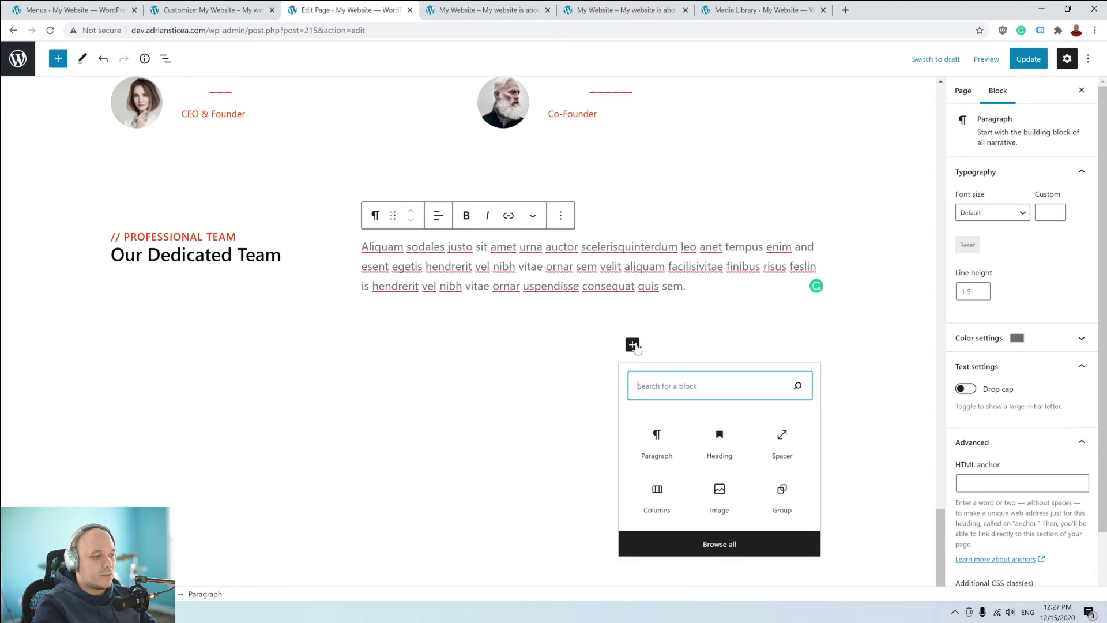
{"action": "left_click", "coordinate": [661, 490]}
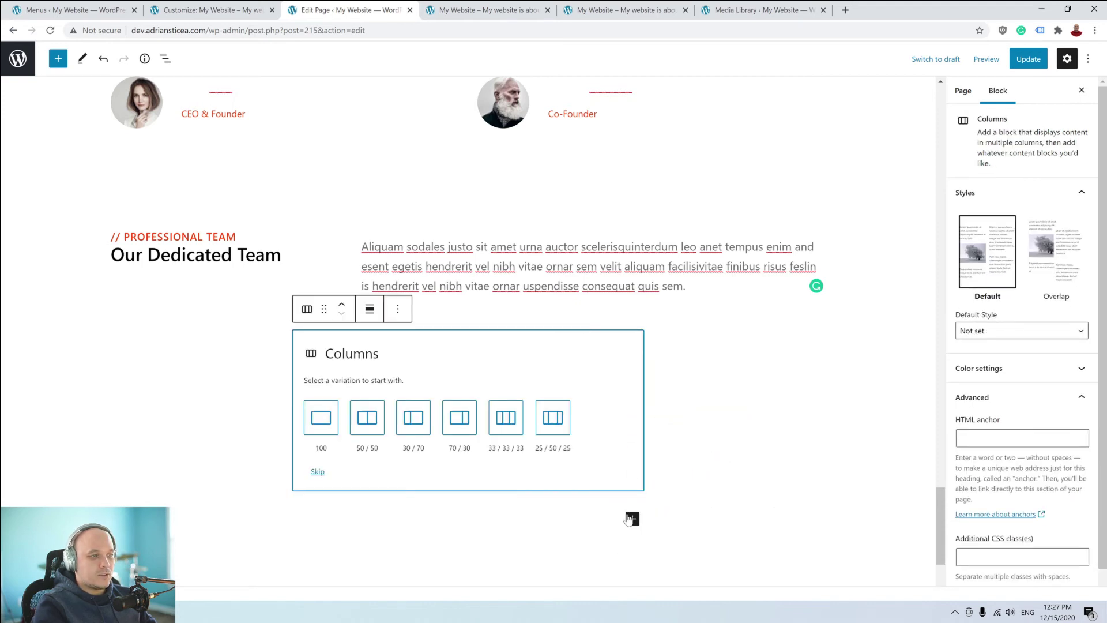
{"action": "left_click", "coordinate": [578, 247]}
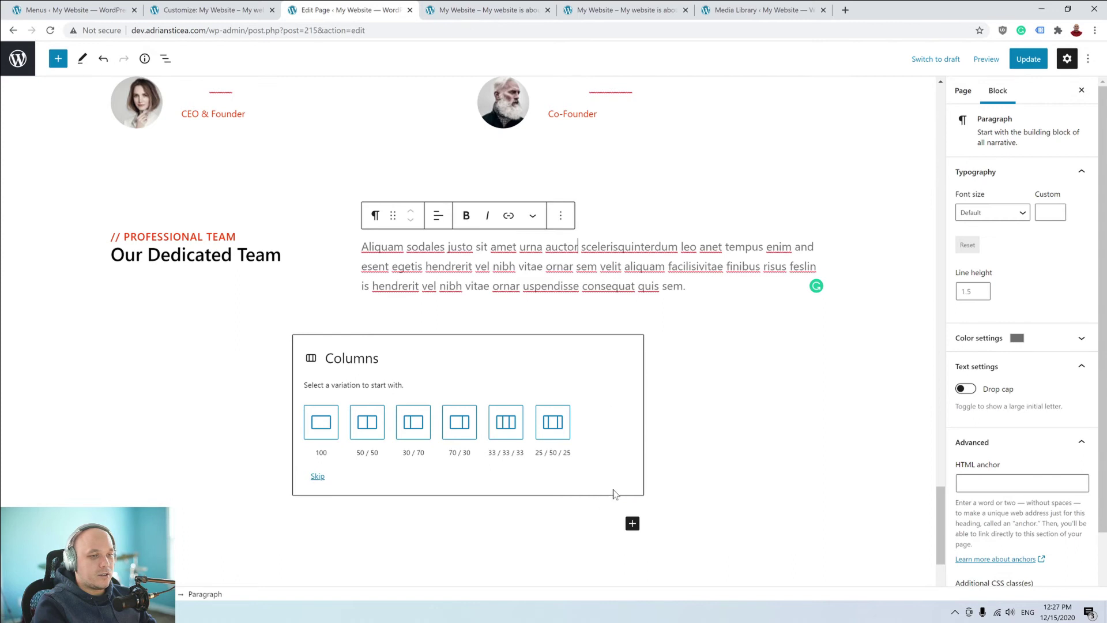
{"action": "left_click", "coordinate": [692, 353]}
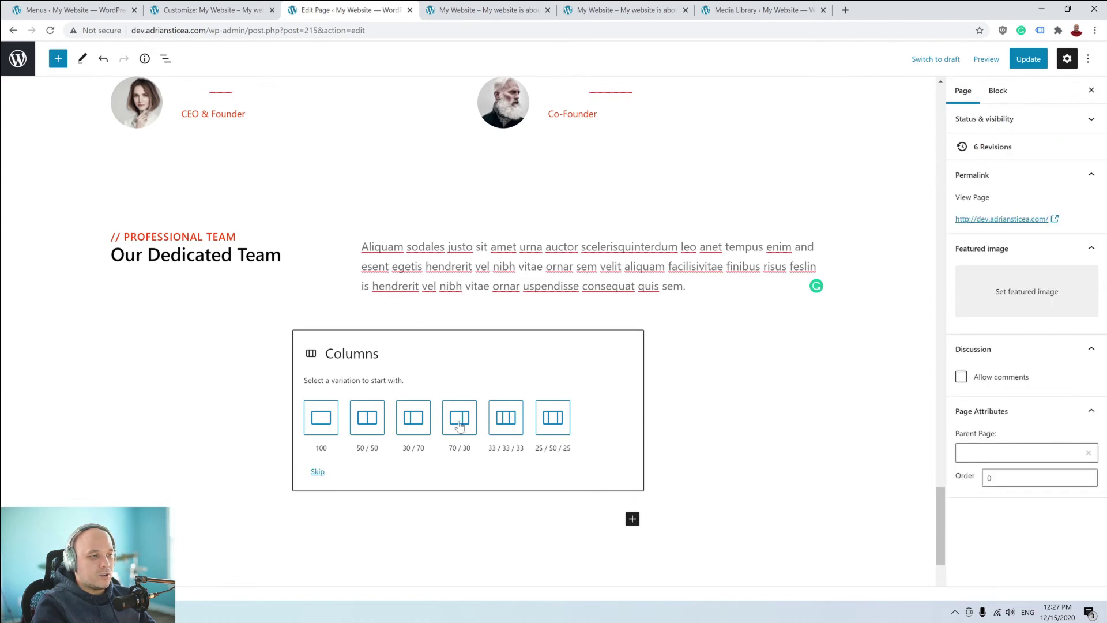
{"action": "left_click", "coordinate": [507, 427]}
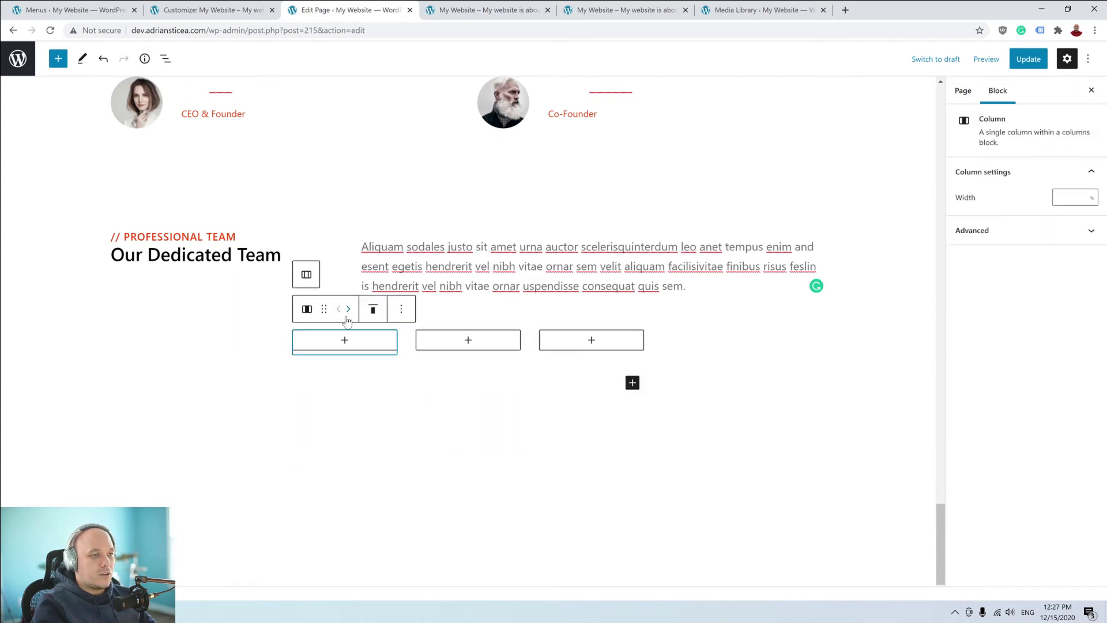
Try to move the three-column Columns block into the Group, directly below the team heading and paragraph.
{"action": "left_click_drag", "start_coordinate": [324, 309], "coordinate": [428, 333]}
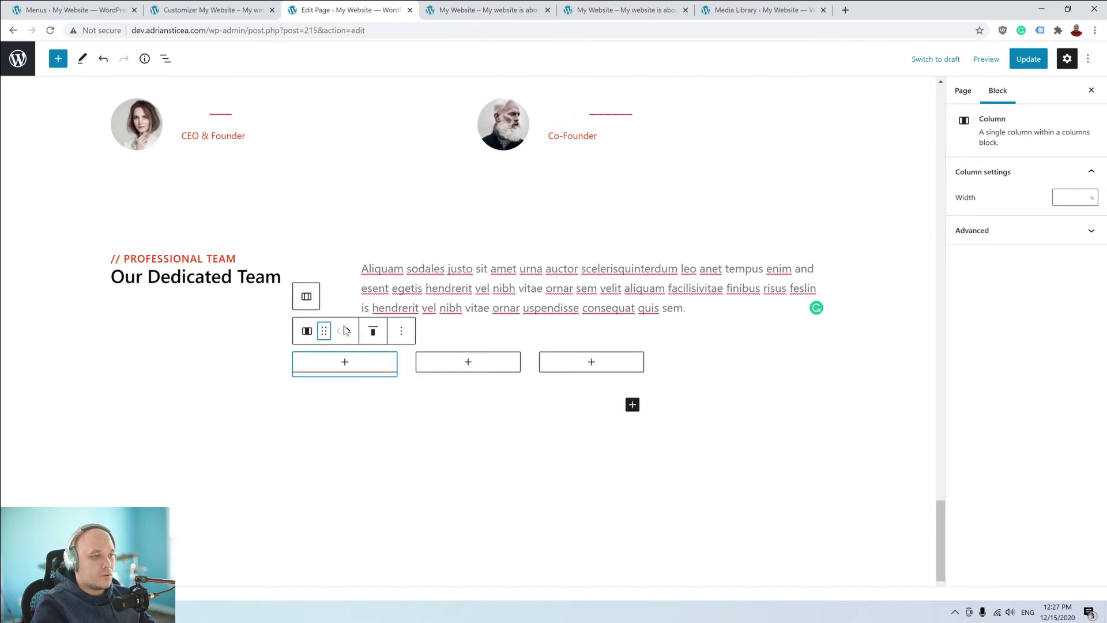
{"action": "left_click", "coordinate": [505, 235]}
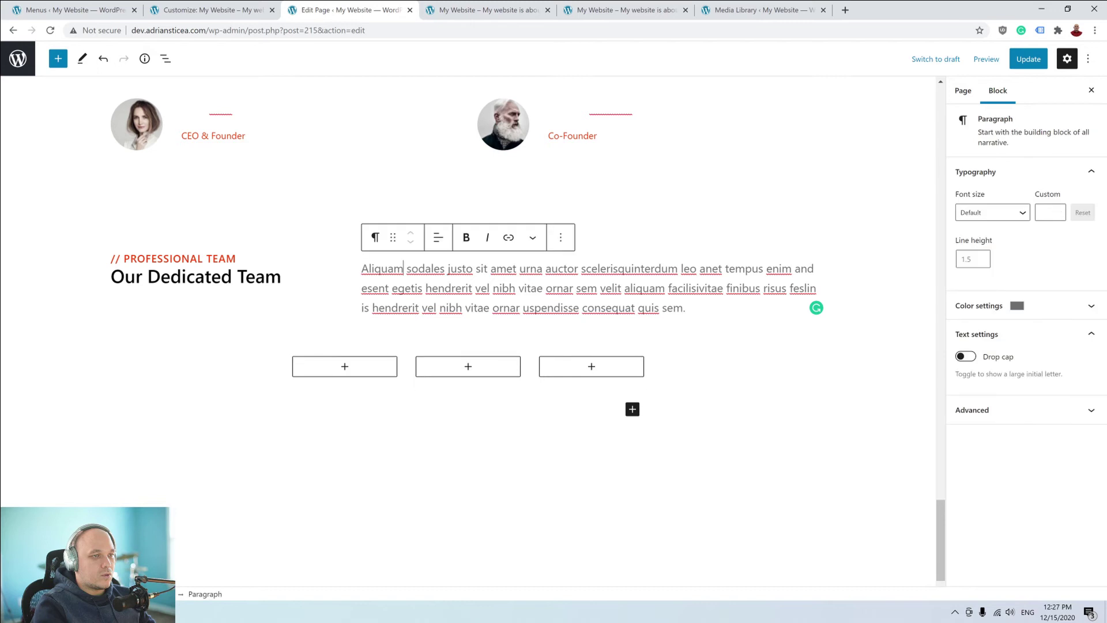
{"action": "left_click", "coordinate": [621, 254]}
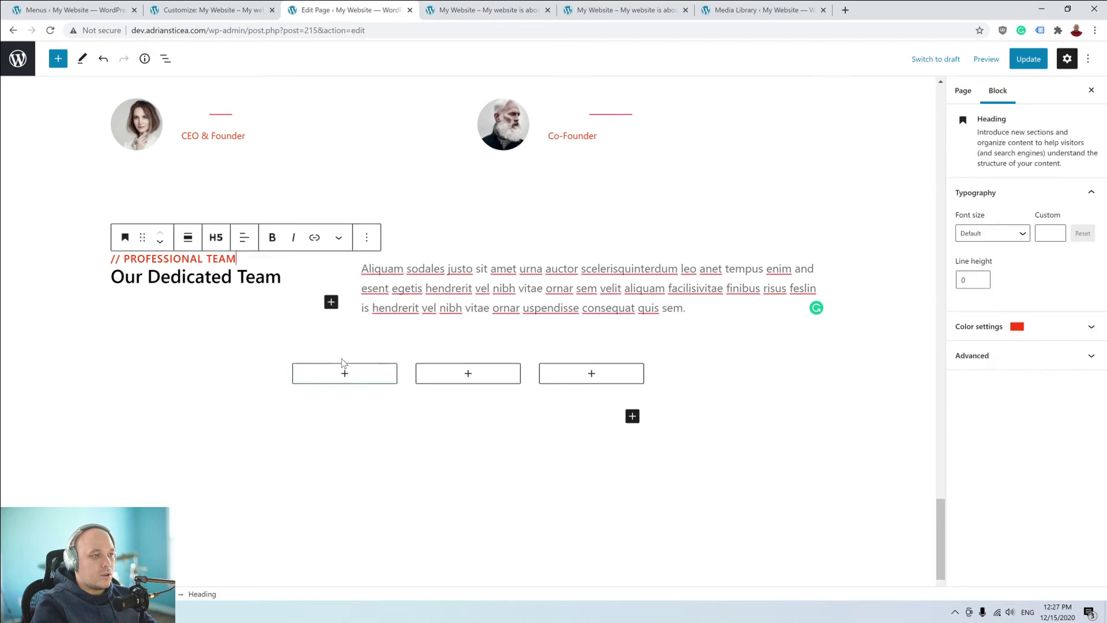
{"action": "left_click", "coordinate": [460, 347]}
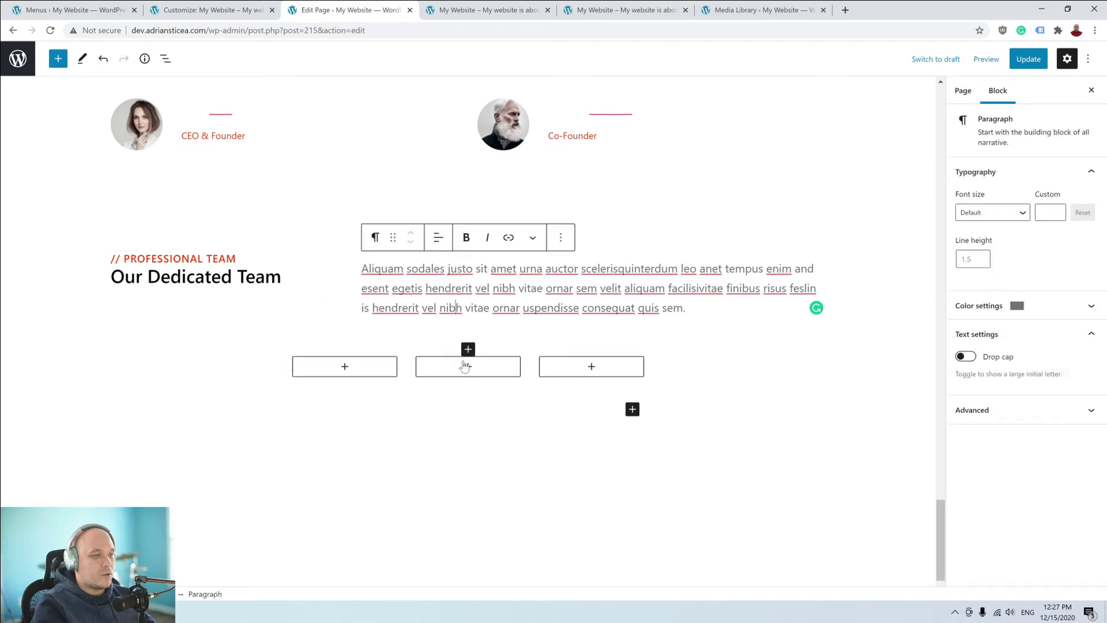
{"action": "left_click", "coordinate": [403, 363]}
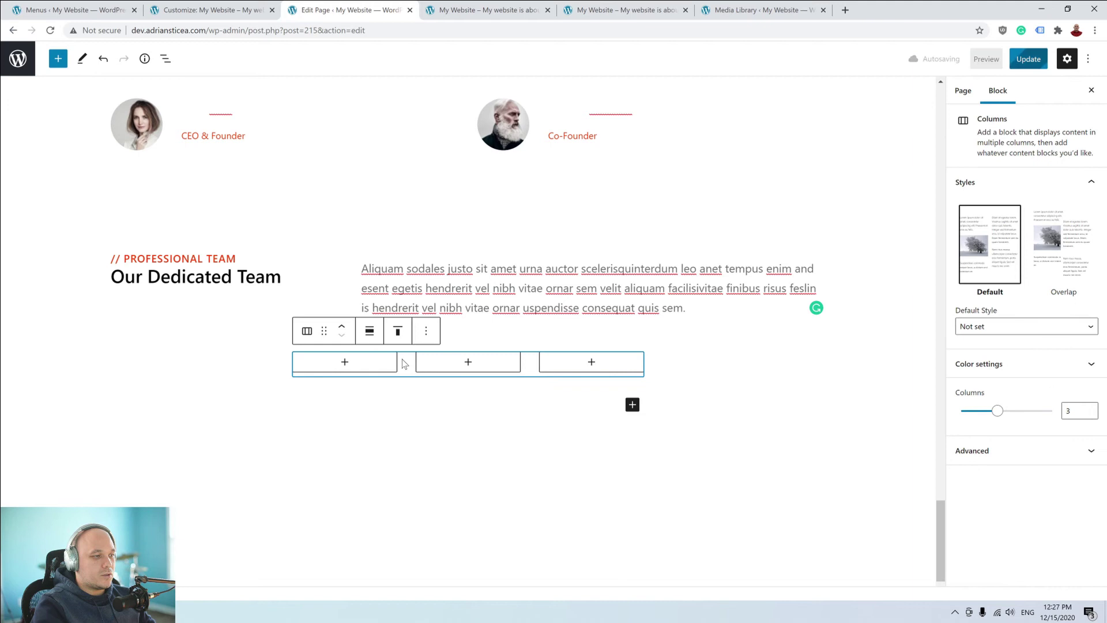
{"action": "left_click", "coordinate": [341, 327]}
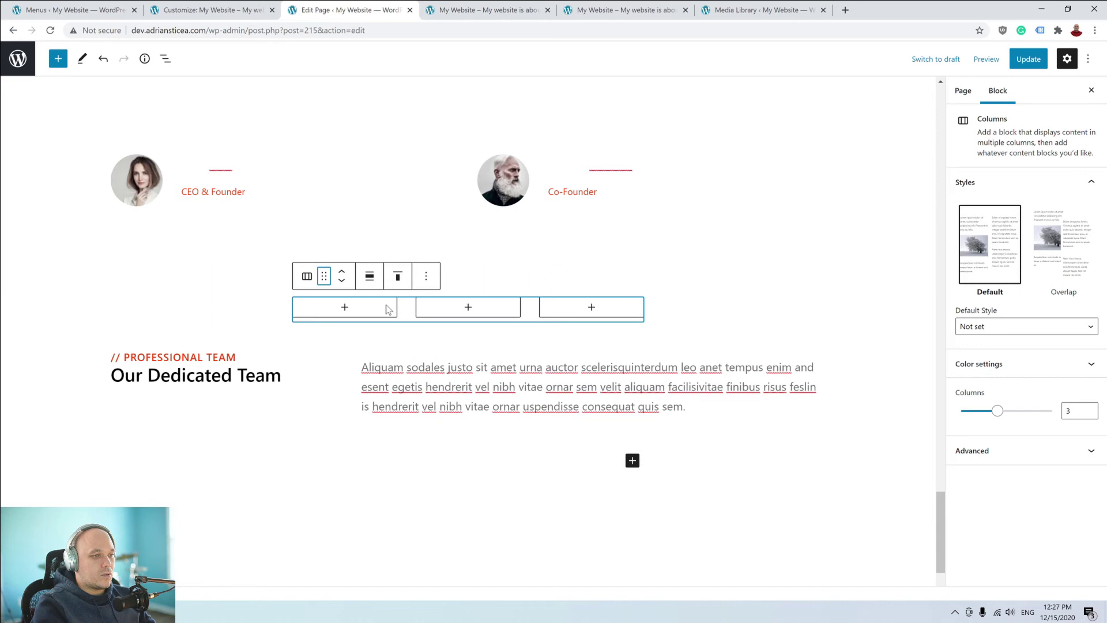
{"action": "left_click", "coordinate": [370, 329]}
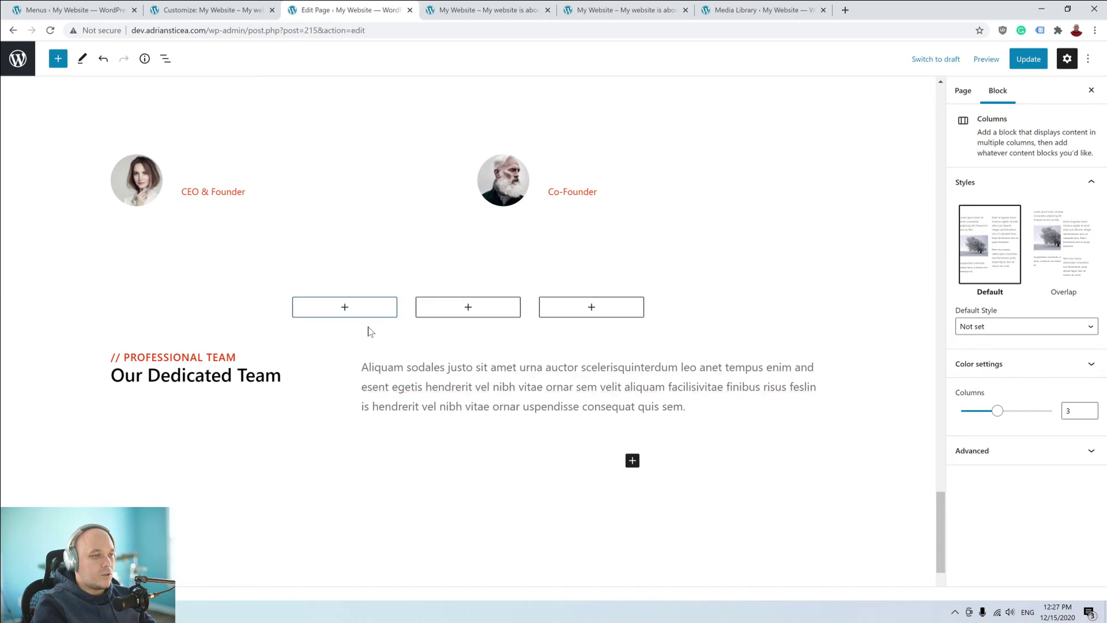
{"action": "left_click", "coordinate": [370, 286]}
{"action": "left_click", "coordinate": [377, 329]}
{"action": "left_click_drag", "start_coordinate": [324, 276], "coordinate": [330, 328]}
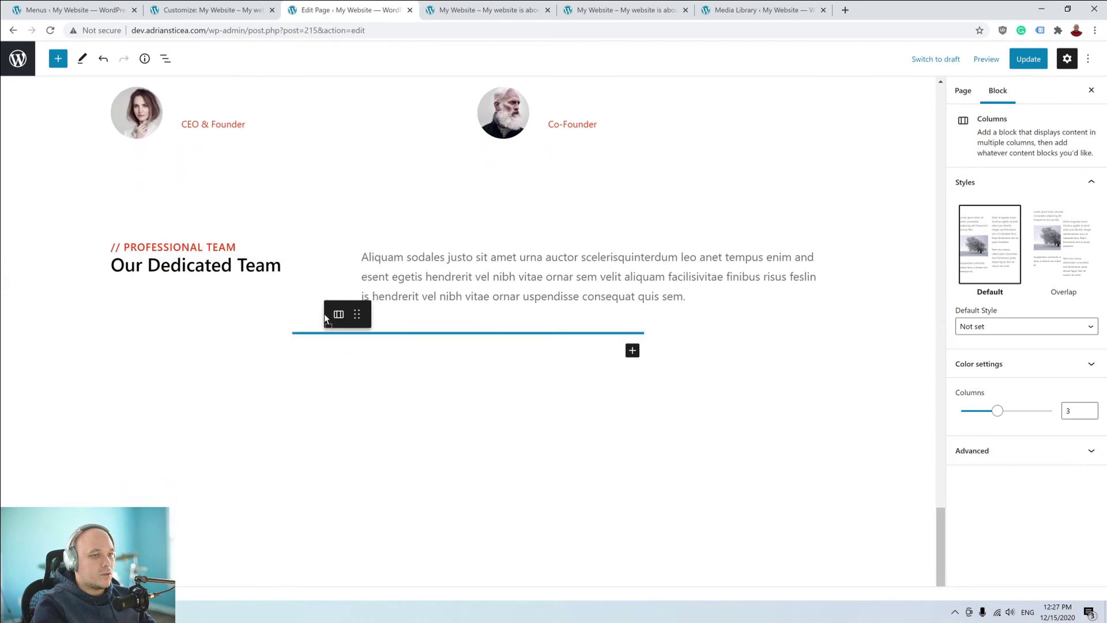
{"action": "left_click_drag", "start_coordinate": [326, 314], "coordinate": [330, 299]}
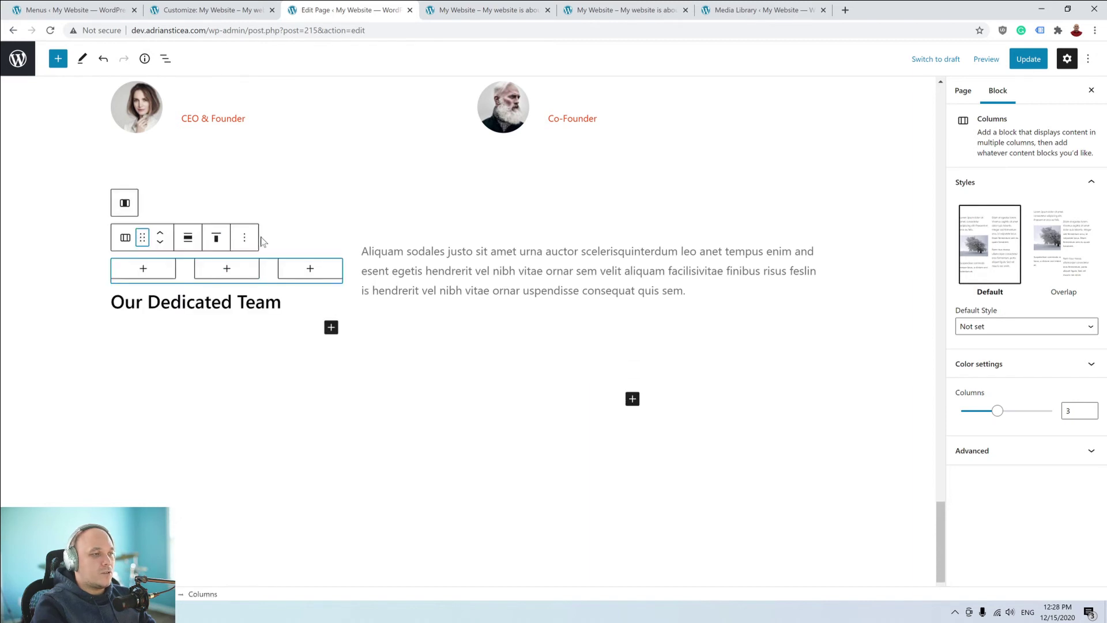
Remove the misplaced three-column Columns block from the column with the "Our Dedicated Team" heading.
{"action": "left_click", "coordinate": [244, 237]}
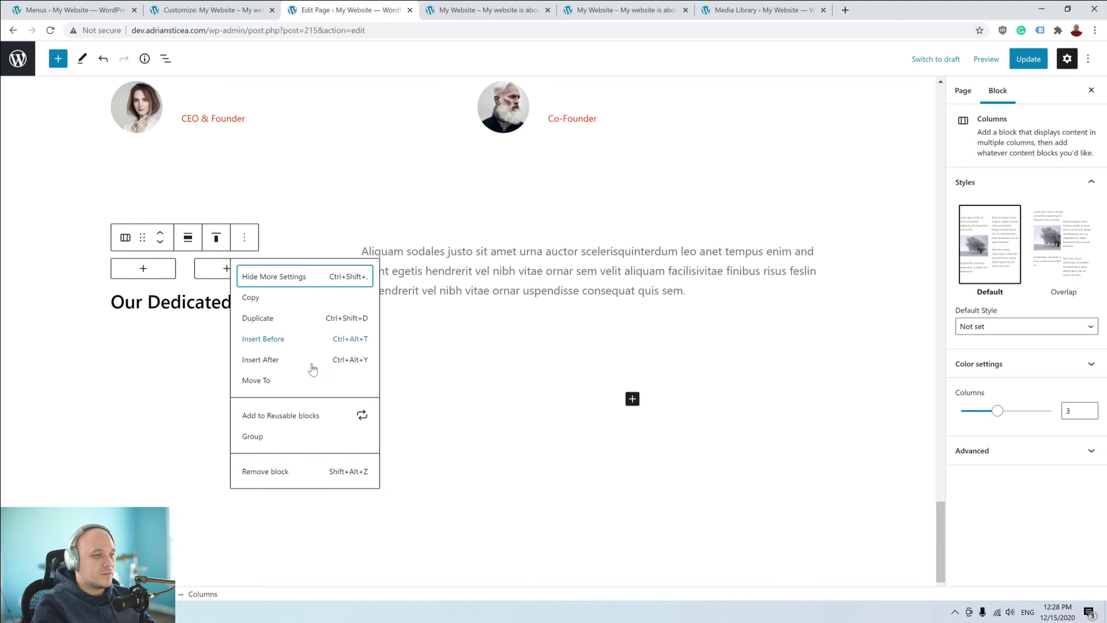
{"action": "left_click", "coordinate": [294, 468]}
Insert a Columns block with the 33 / 33 / 33 variation inside the Group, directly after the two-column heading and intro text block.
{"action": "left_click", "coordinate": [447, 271]}
{"action": "left_click", "coordinate": [337, 254]}
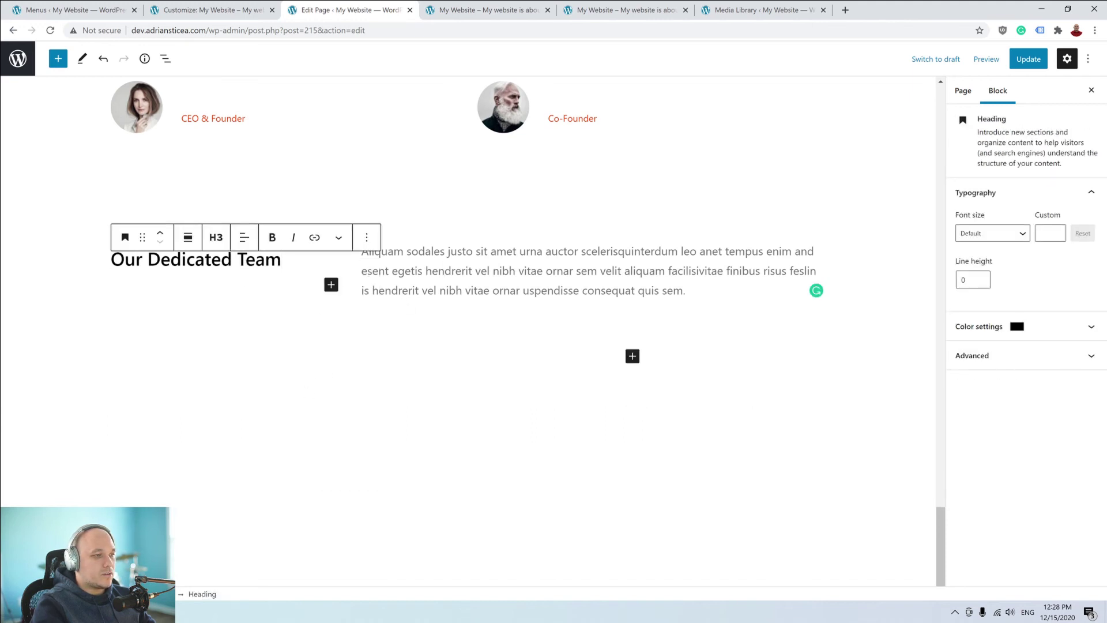
{"action": "left_click", "coordinate": [352, 273]}
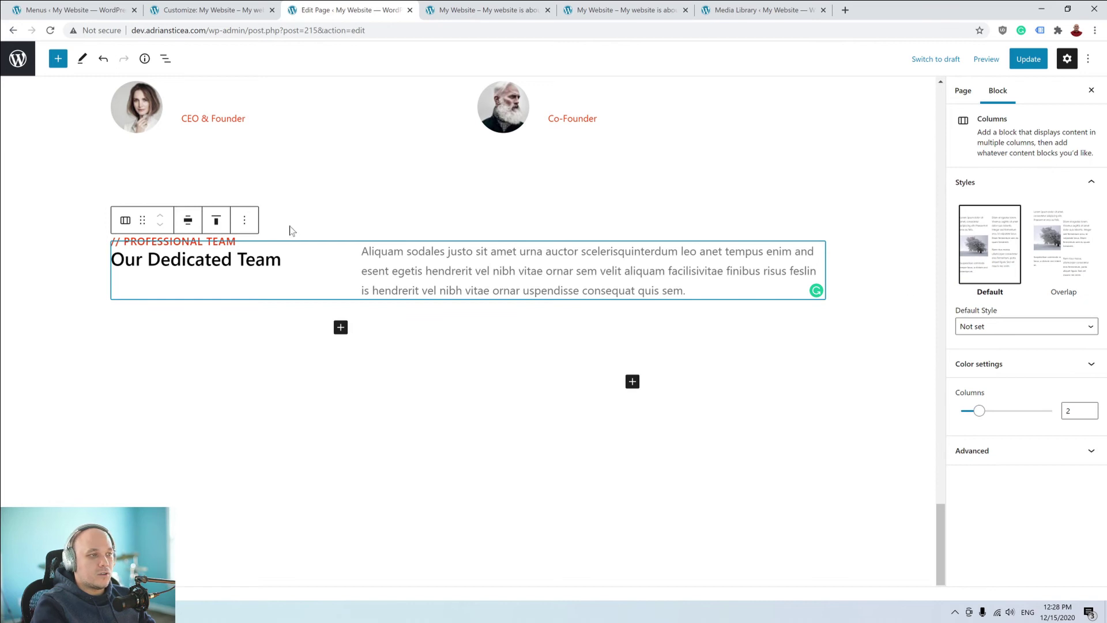
{"action": "left_click", "coordinate": [244, 220]}
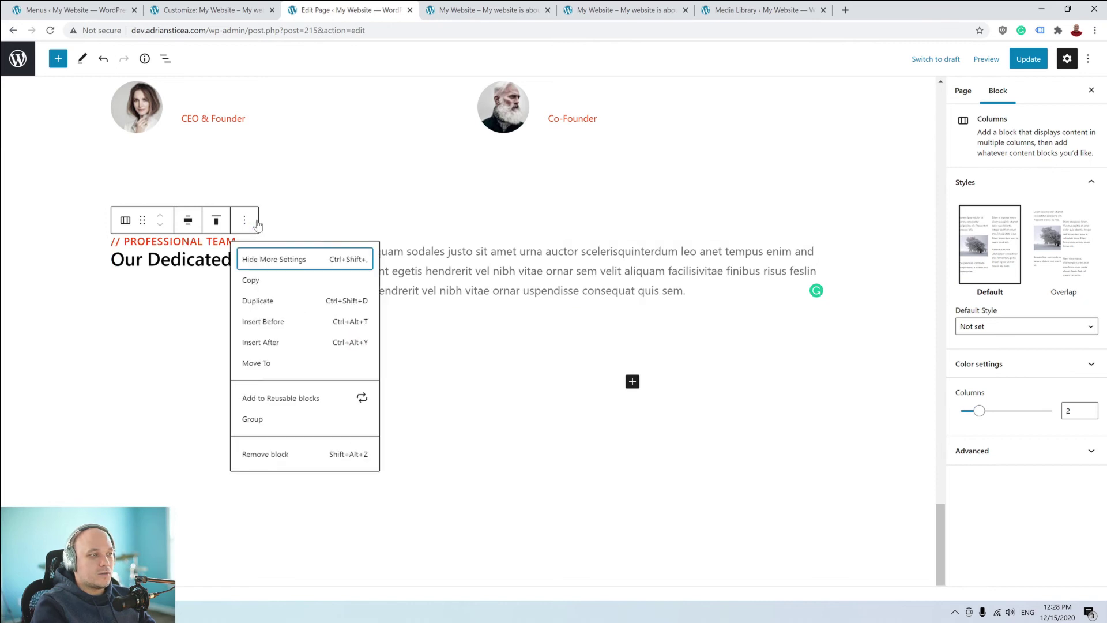
{"action": "left_click", "coordinate": [277, 343]}
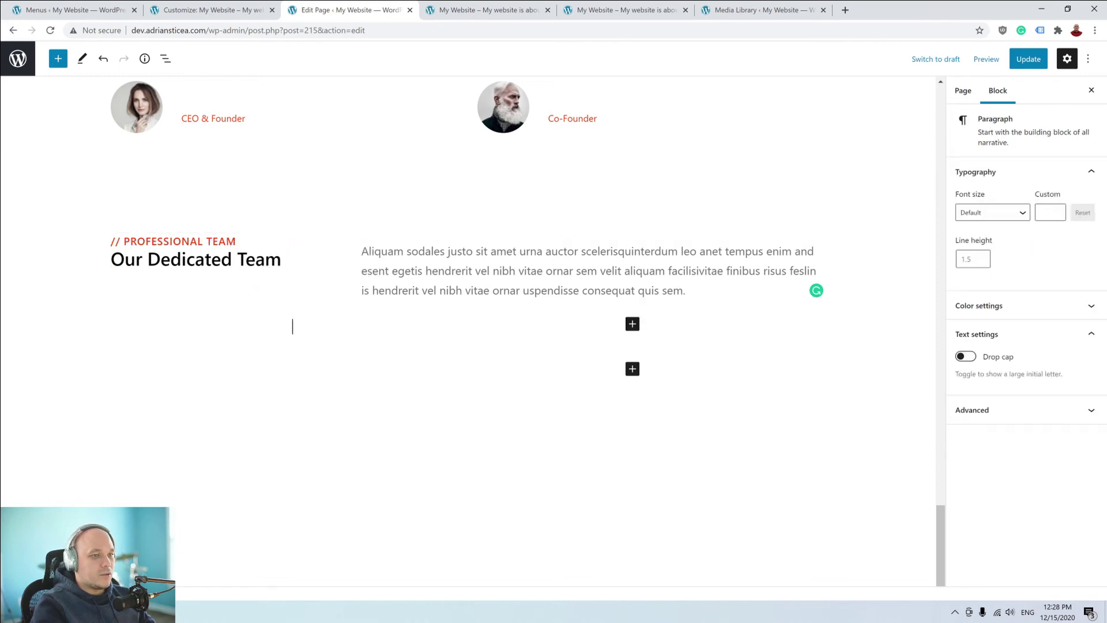
{"action": "left_click", "coordinate": [632, 324]}
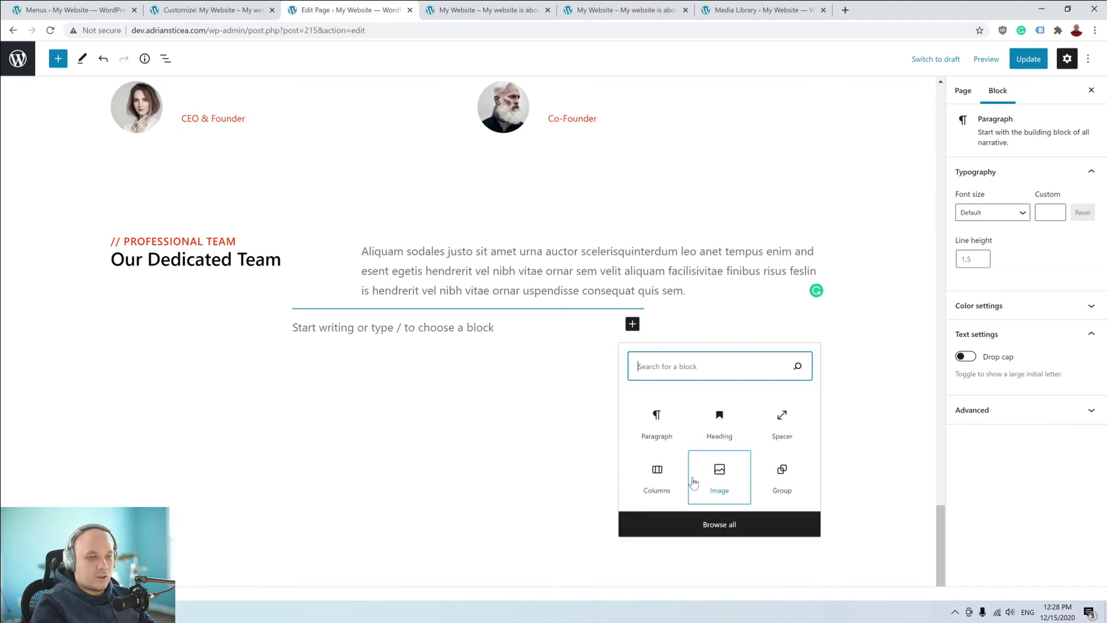
{"action": "left_click", "coordinate": [673, 482]}
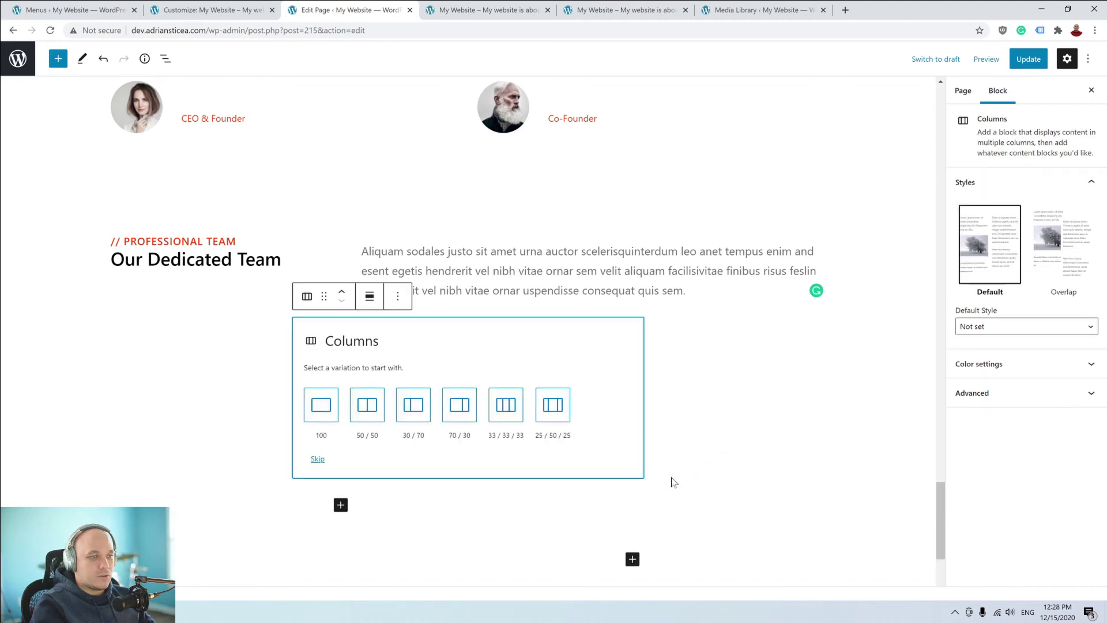
{"action": "left_click", "coordinate": [499, 404]}
Widen the new three-column block to match the width of the team heading row above it.
{"action": "left_click", "coordinate": [404, 297]}
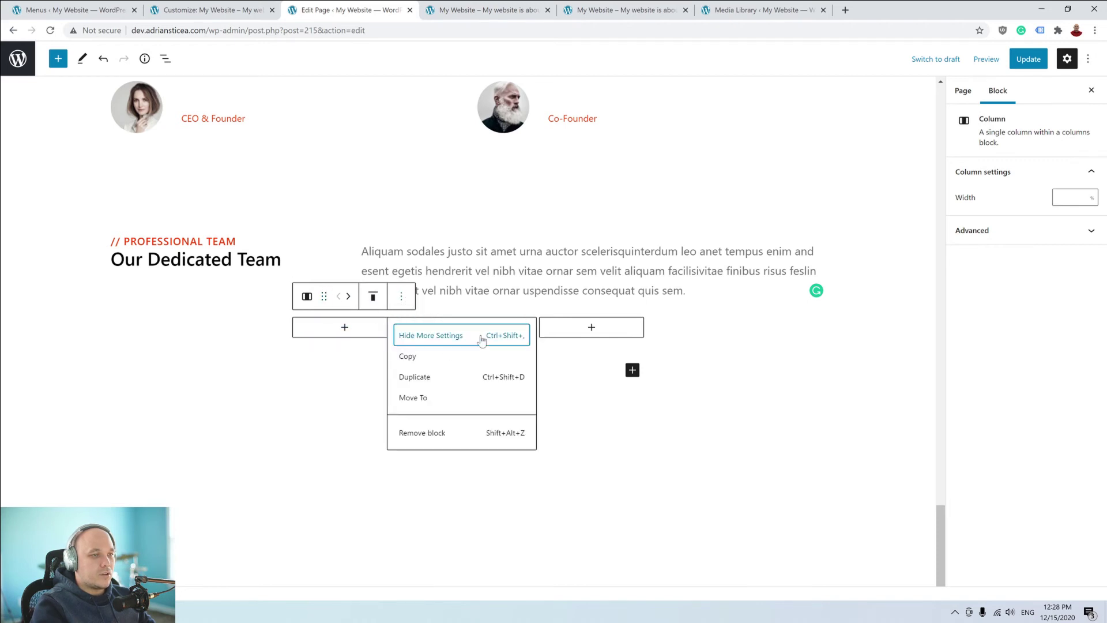
{"action": "left_click", "coordinate": [556, 327]}
{"action": "left_click", "coordinate": [535, 328]}
{"action": "left_click", "coordinate": [370, 296]}
{"action": "left_click", "coordinate": [419, 339]}
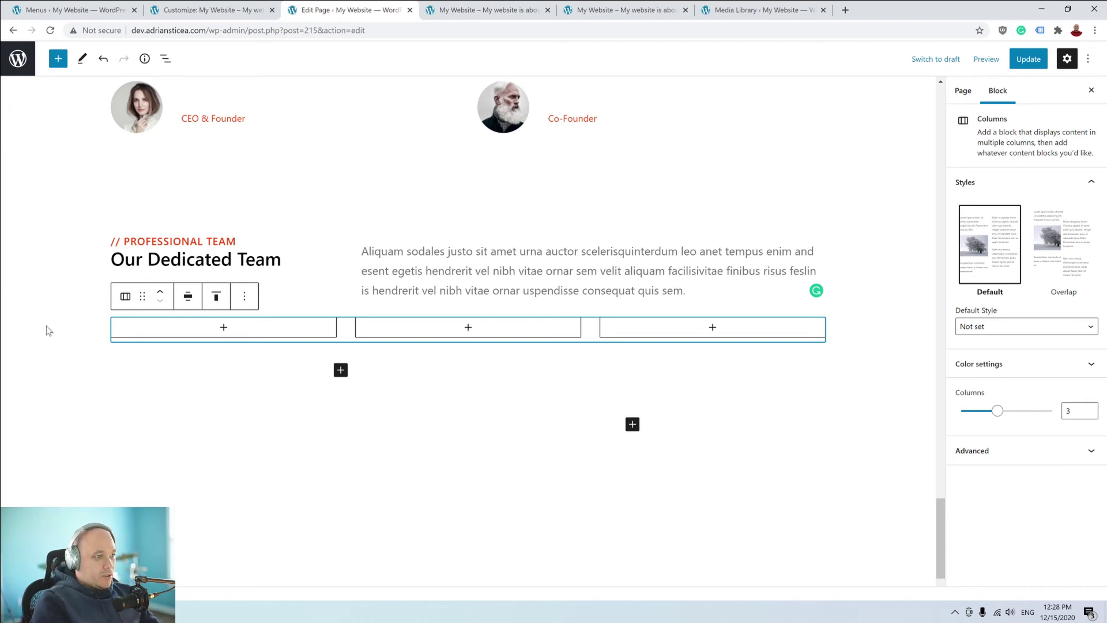
Add an Image block to the first column and fill it with team2.jpg from the media library.
{"action": "left_click", "coordinate": [224, 327]}
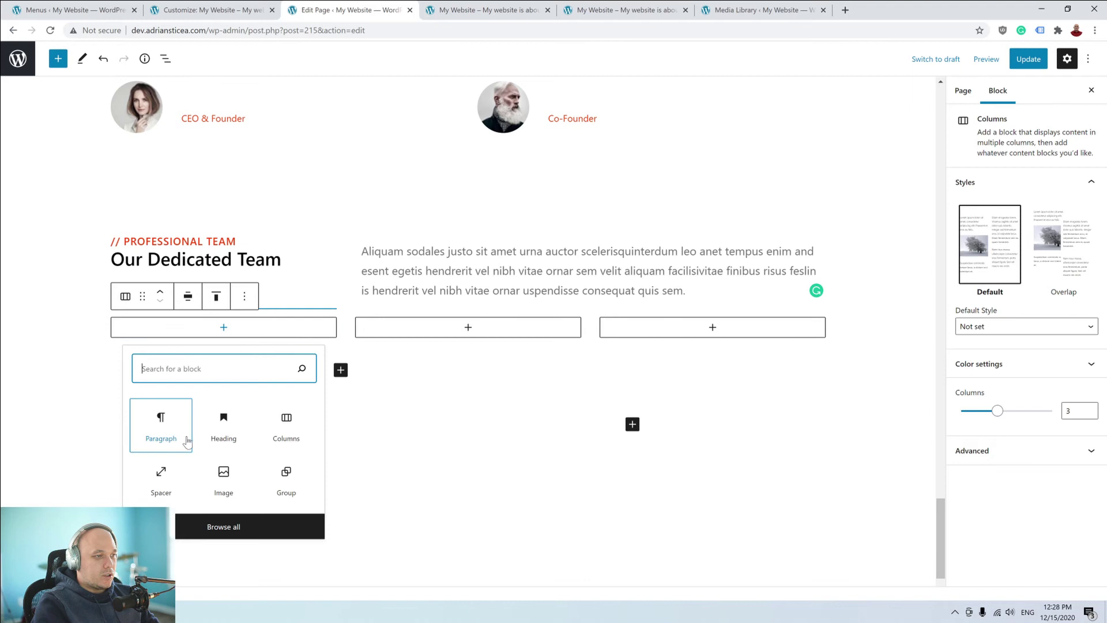
{"action": "left_click", "coordinate": [223, 477]}
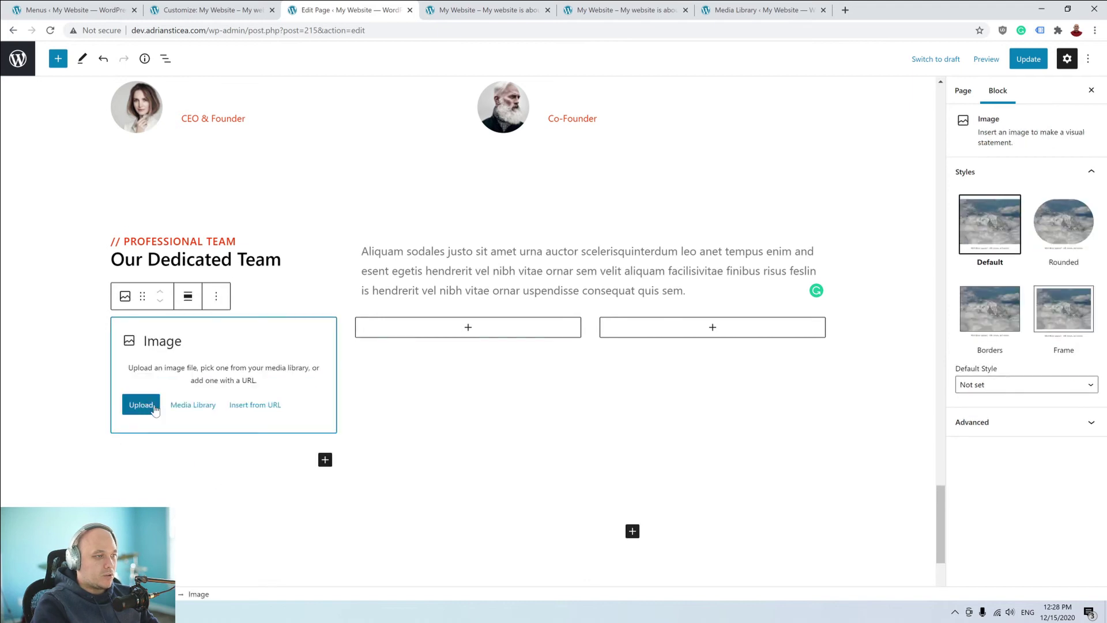
{"action": "left_click", "coordinate": [192, 406]}
{"action": "left_click", "coordinate": [105, 98]}
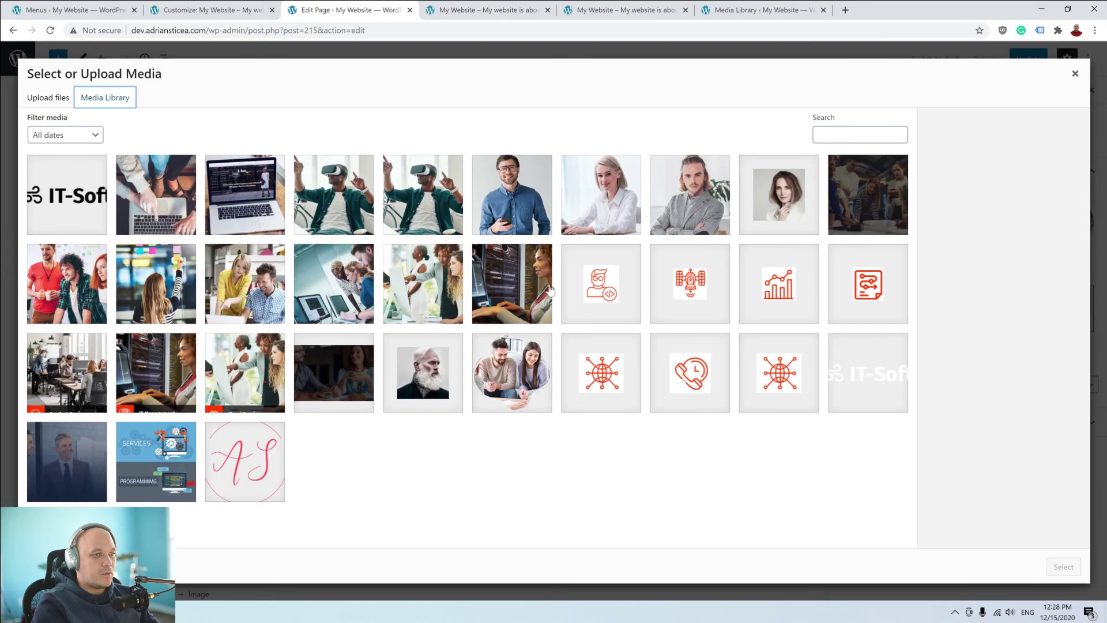
{"action": "left_click", "coordinate": [700, 227]}
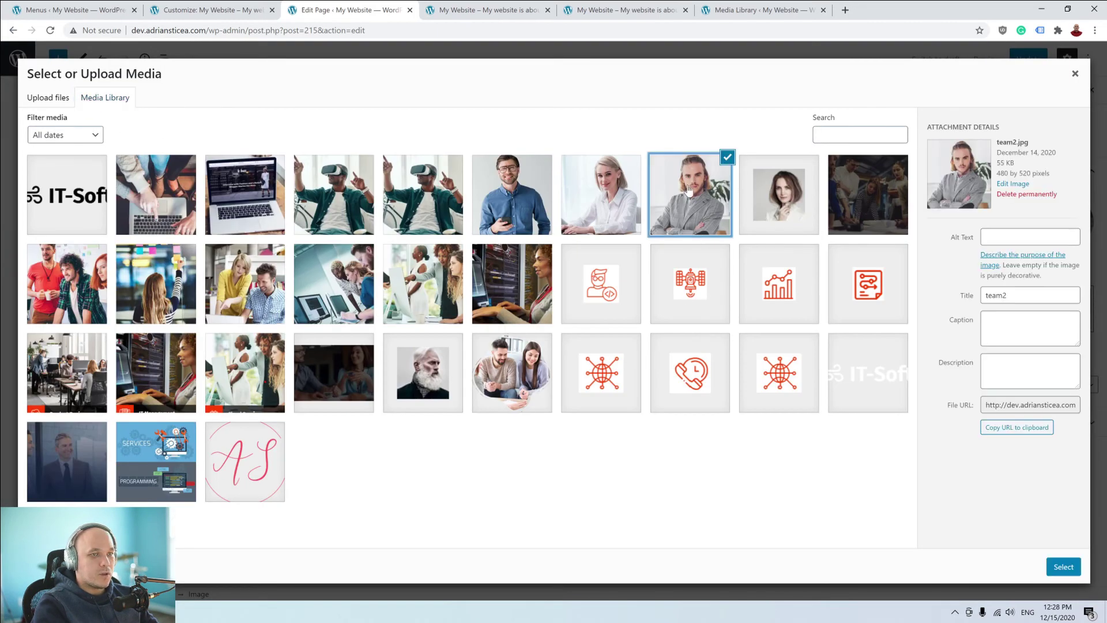
{"action": "left_click", "coordinate": [1055, 566]}
Add an Image block to the second column and fill it with team3.jpg from the media library.
{"action": "scroll", "coordinate": [375, 294], "scroll_direction": "up", "scroll_amount": 3}
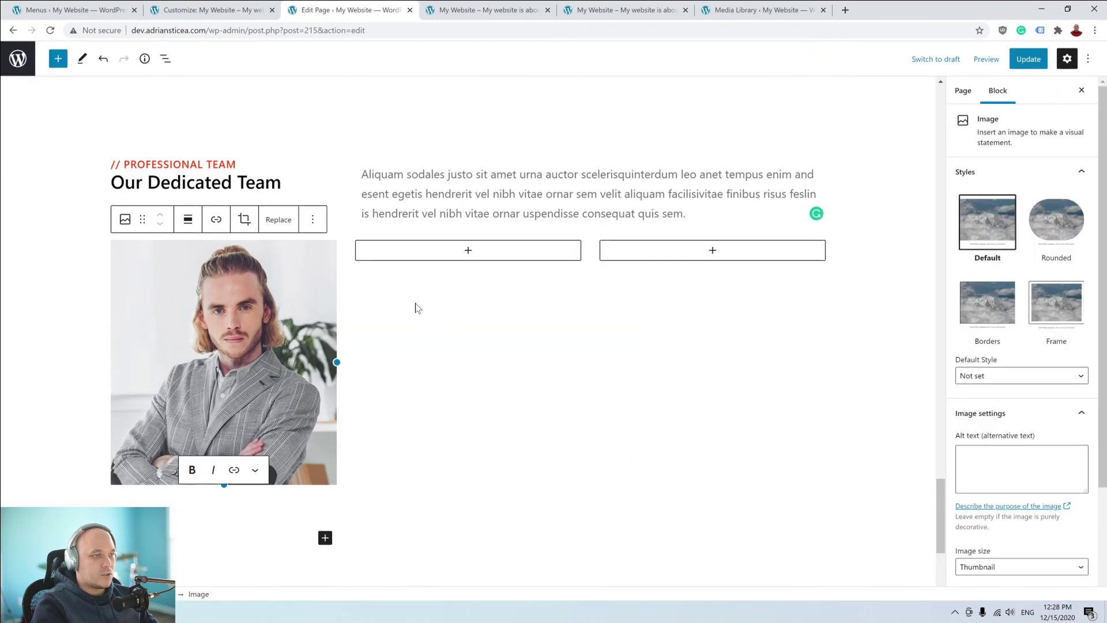
{"action": "left_click", "coordinate": [469, 250]}
{"action": "left_click", "coordinate": [468, 404]}
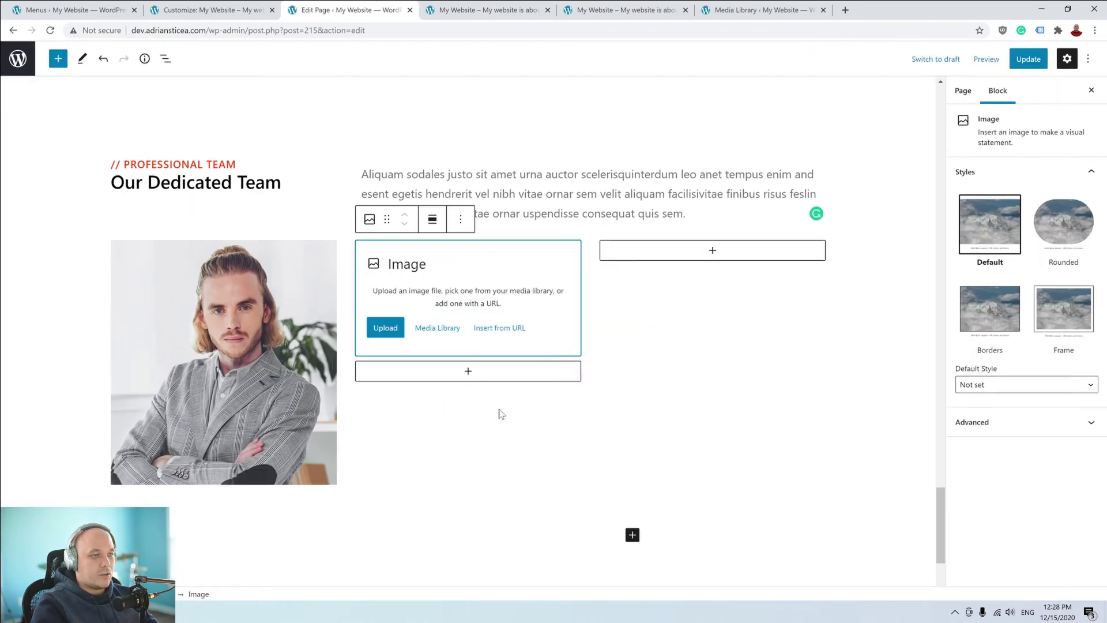
{"action": "left_click", "coordinate": [437, 329]}
{"action": "left_click", "coordinate": [116, 98]}
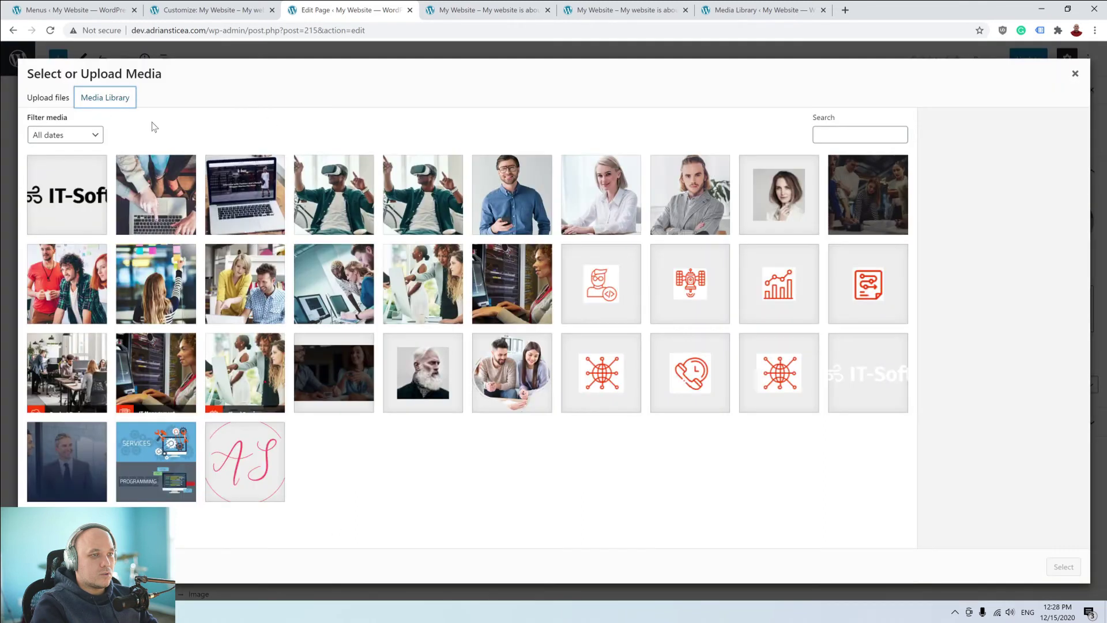
{"action": "left_click", "coordinate": [602, 199]}
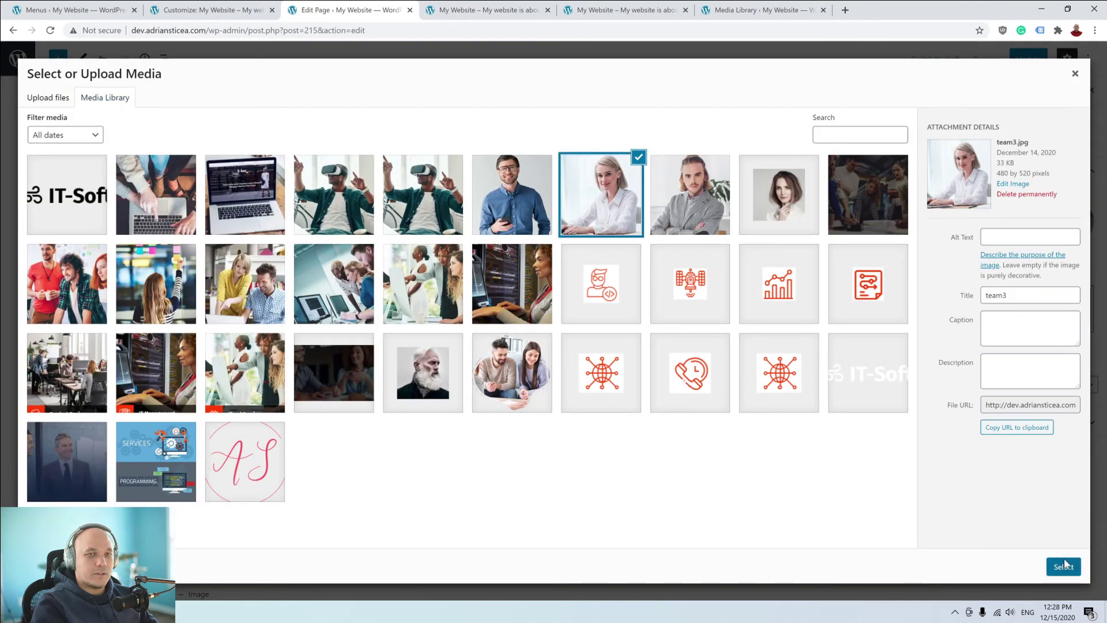
{"action": "left_click", "coordinate": [1063, 566]}
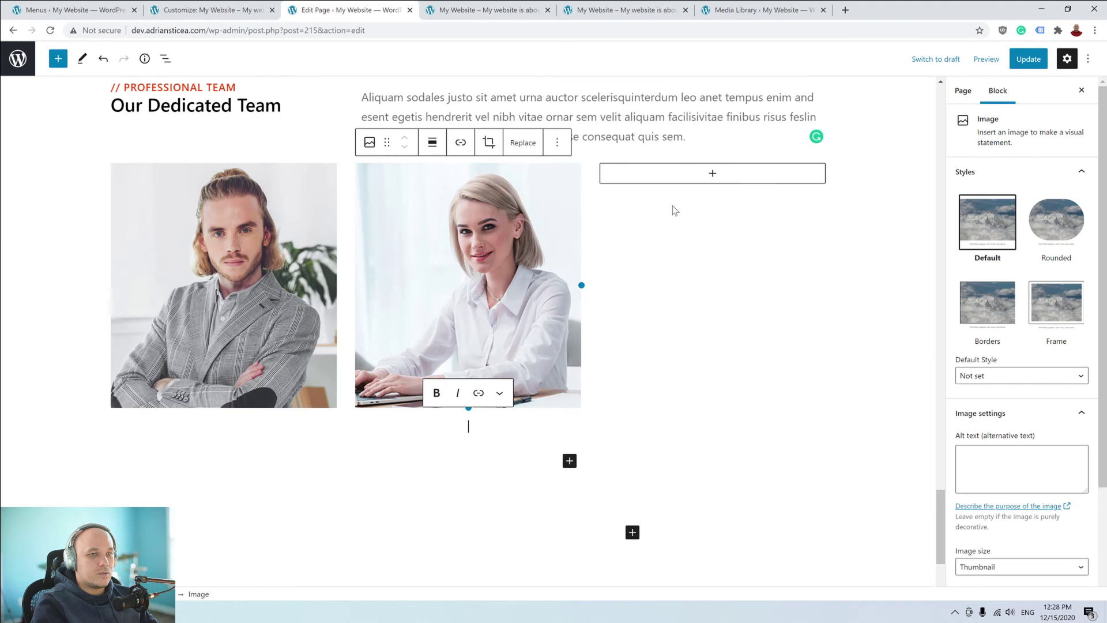
Add an Image block to the third column using the library photo of the man in glasses and a blue shirt.
{"action": "left_click", "coordinate": [712, 173]}
{"action": "left_click", "coordinate": [714, 324]}
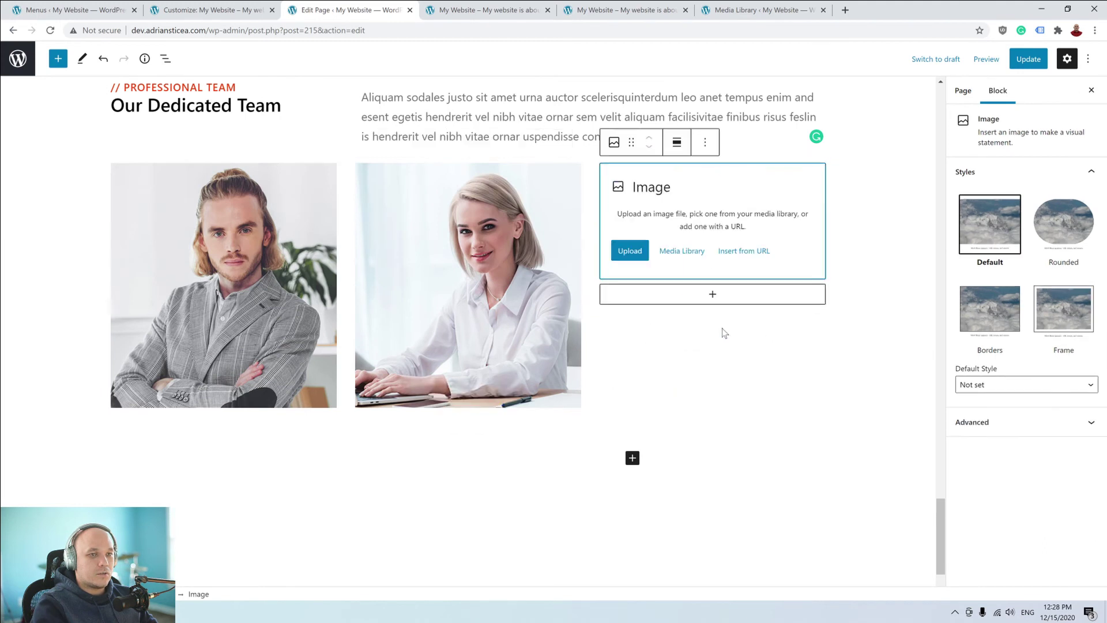
{"action": "left_click", "coordinate": [682, 250]}
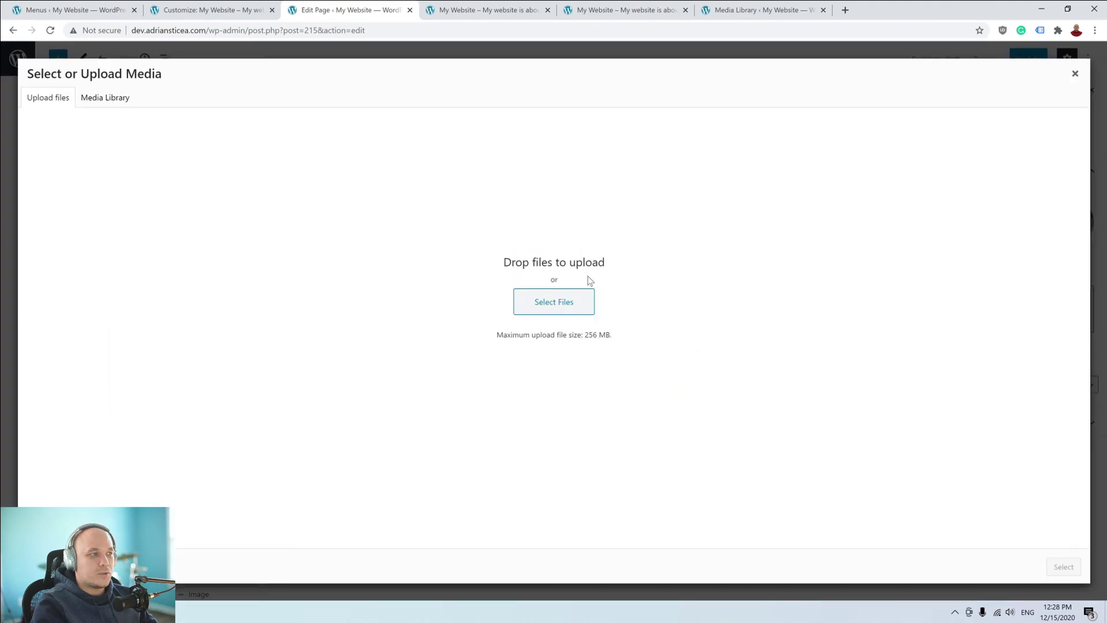
{"action": "left_click", "coordinate": [105, 97]}
{"action": "left_click", "coordinate": [496, 190]}
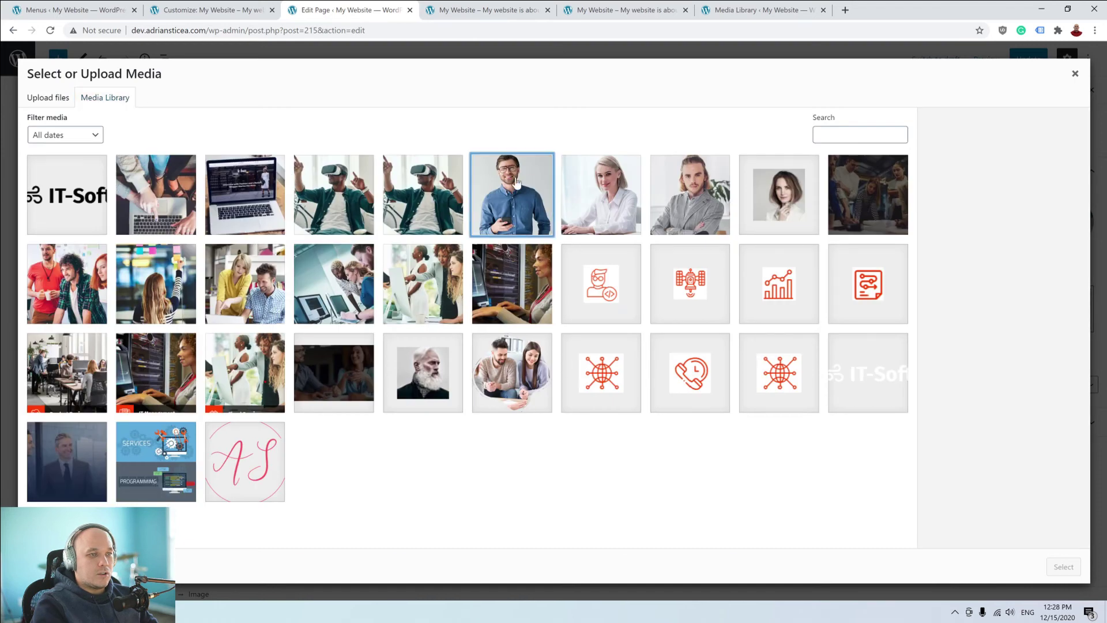
{"action": "left_click", "coordinate": [1064, 567]}
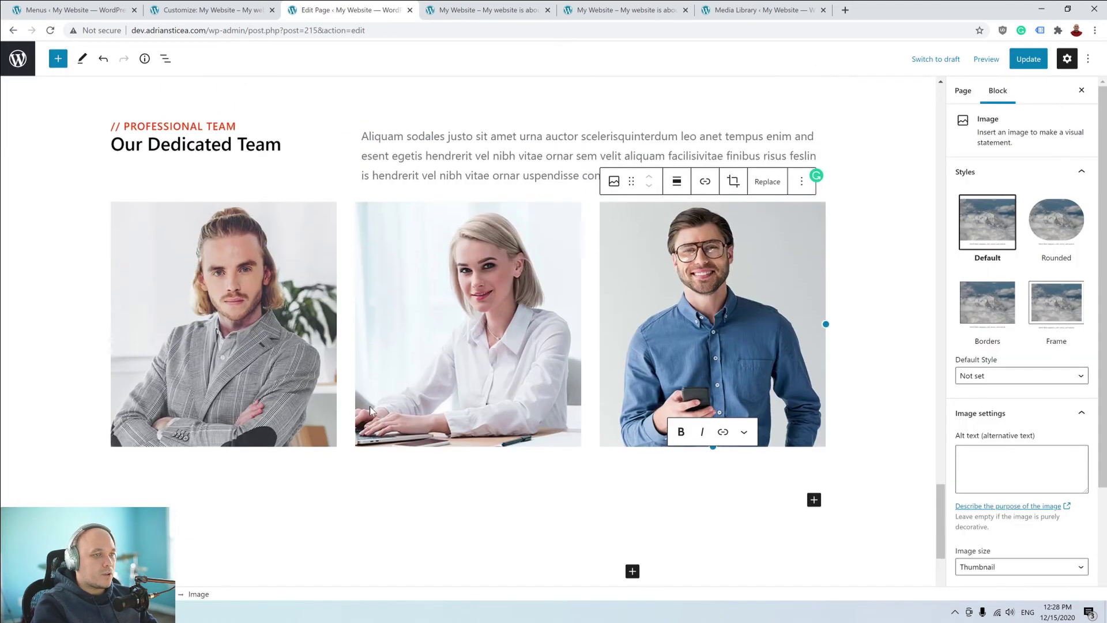
Add centred paragraphs below the first photo: the member's name in bold and the role "CEO" in Extra small, both with line height 0.
{"action": "left_click", "coordinate": [308, 259]}
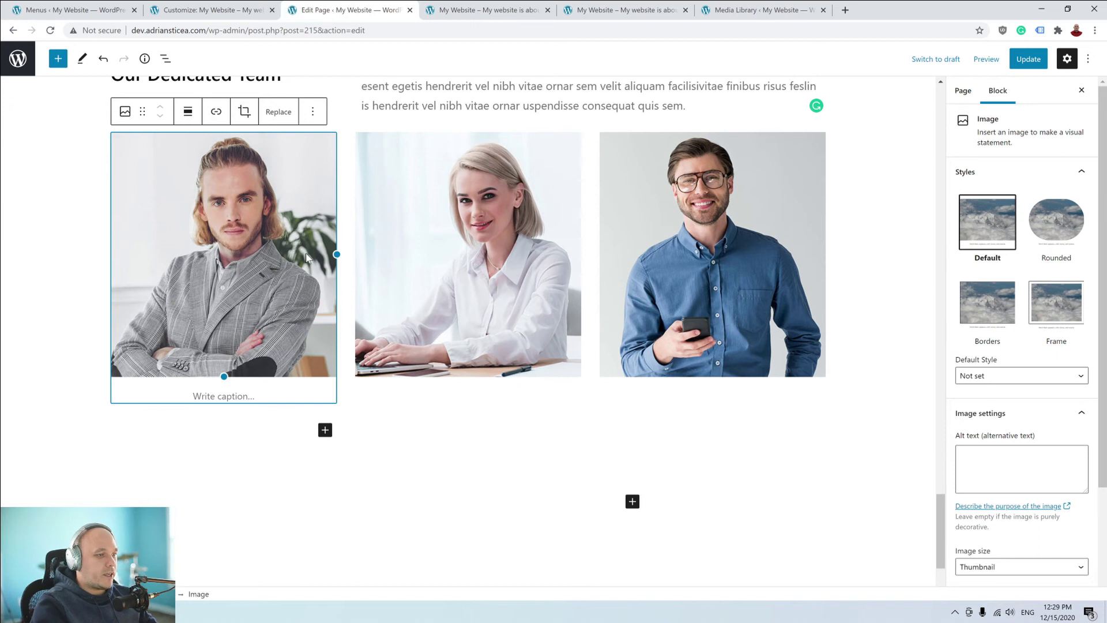
{"action": "left_click", "coordinate": [325, 430]}
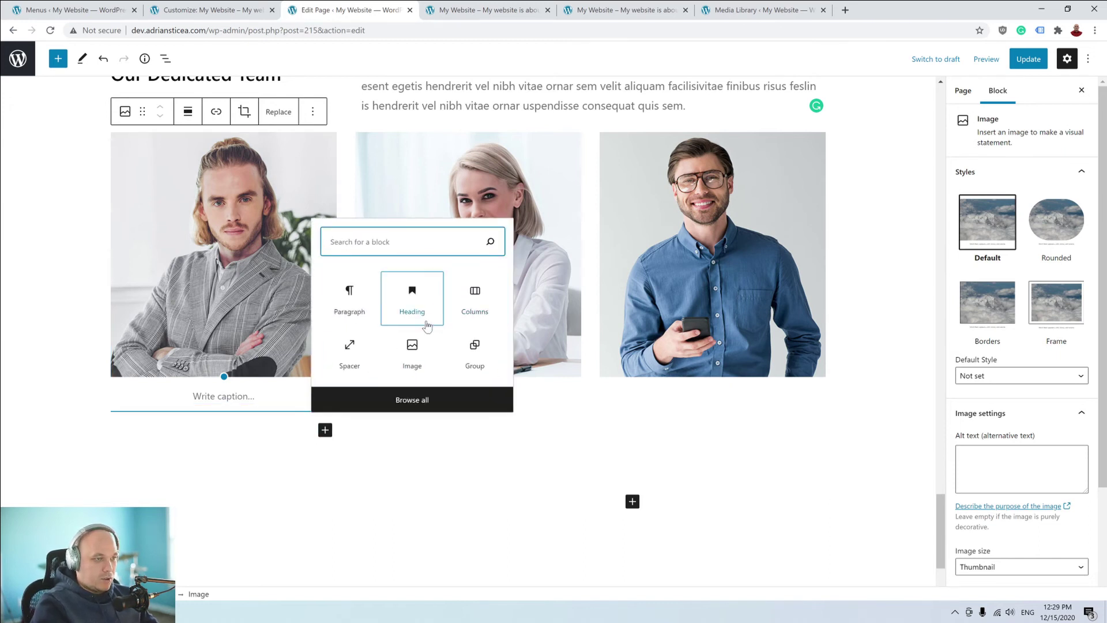
{"action": "left_click", "coordinate": [350, 297]}
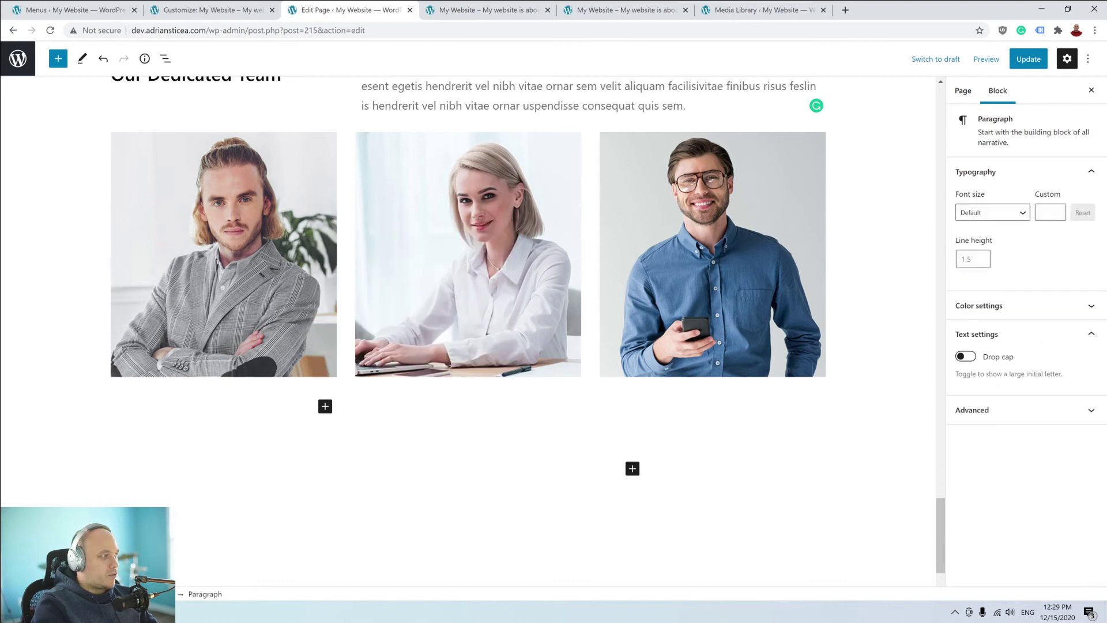
{"action": "key", "text": "alt+Tab"}
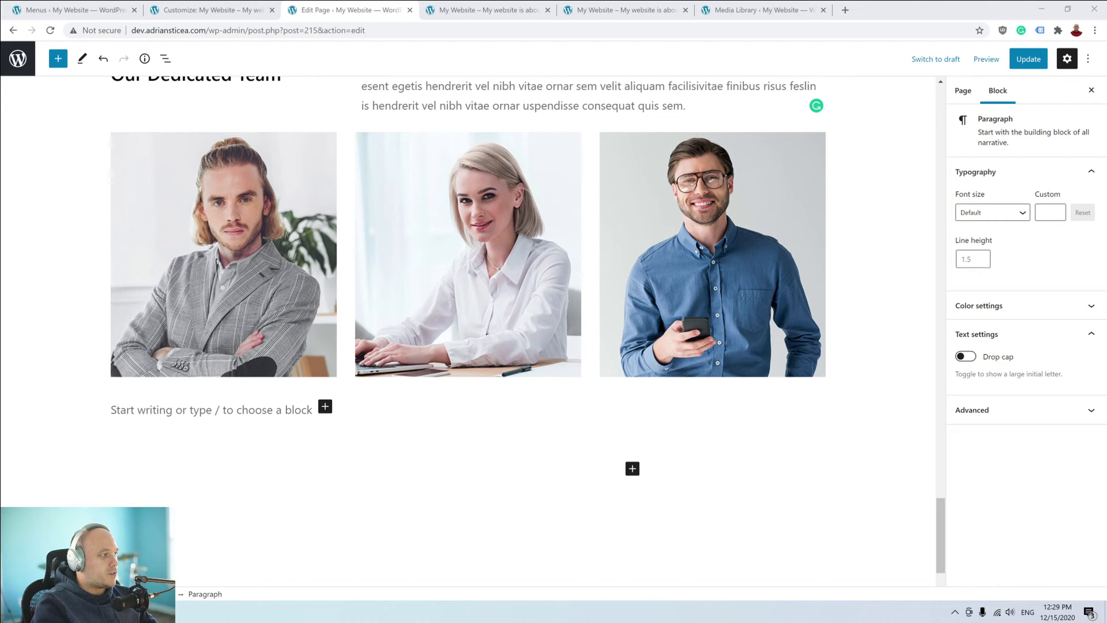
{"action": "left_click", "coordinate": [195, 410]}
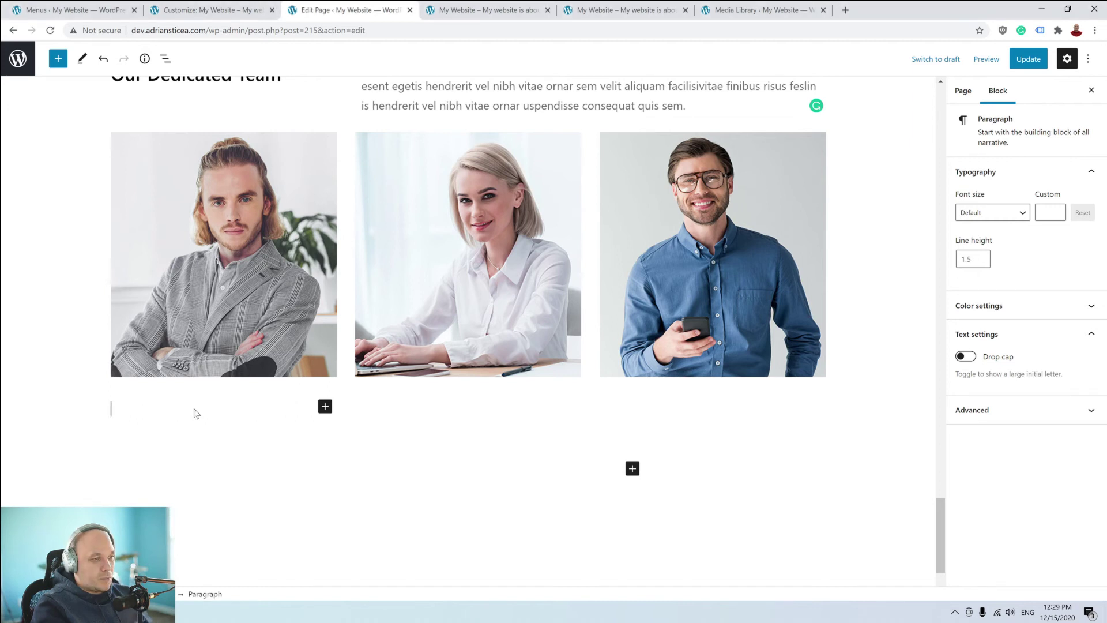
{"action": "type", "text": "Angel Zara CEO"}
{"action": "left_click", "coordinate": [258, 426]}
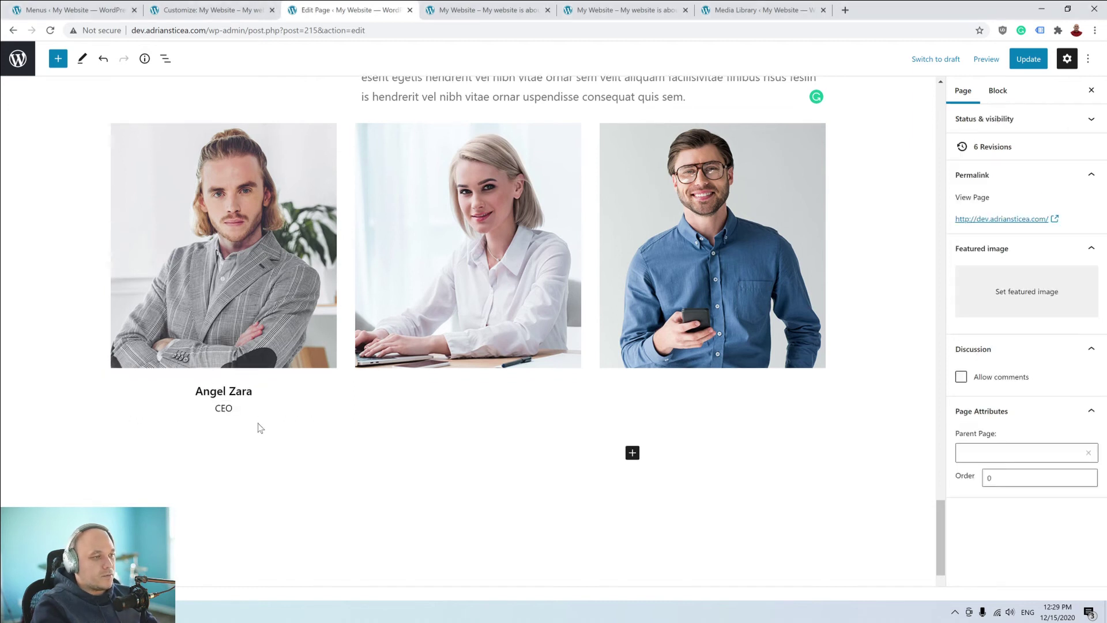
{"action": "left_click", "coordinate": [203, 391]}
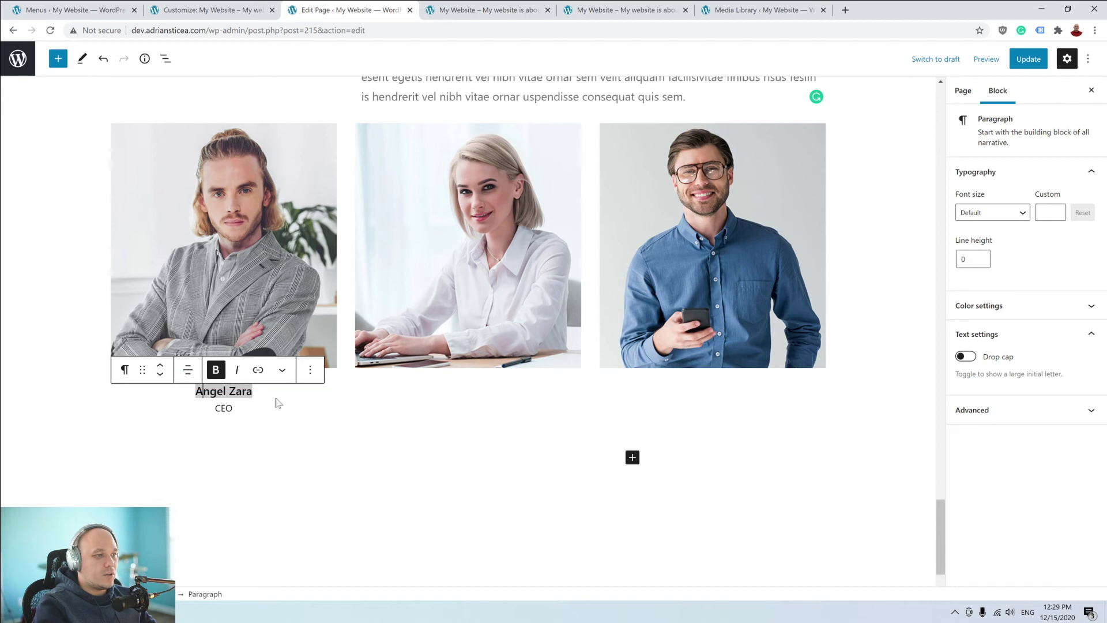
{"action": "left_click", "coordinate": [224, 408]}
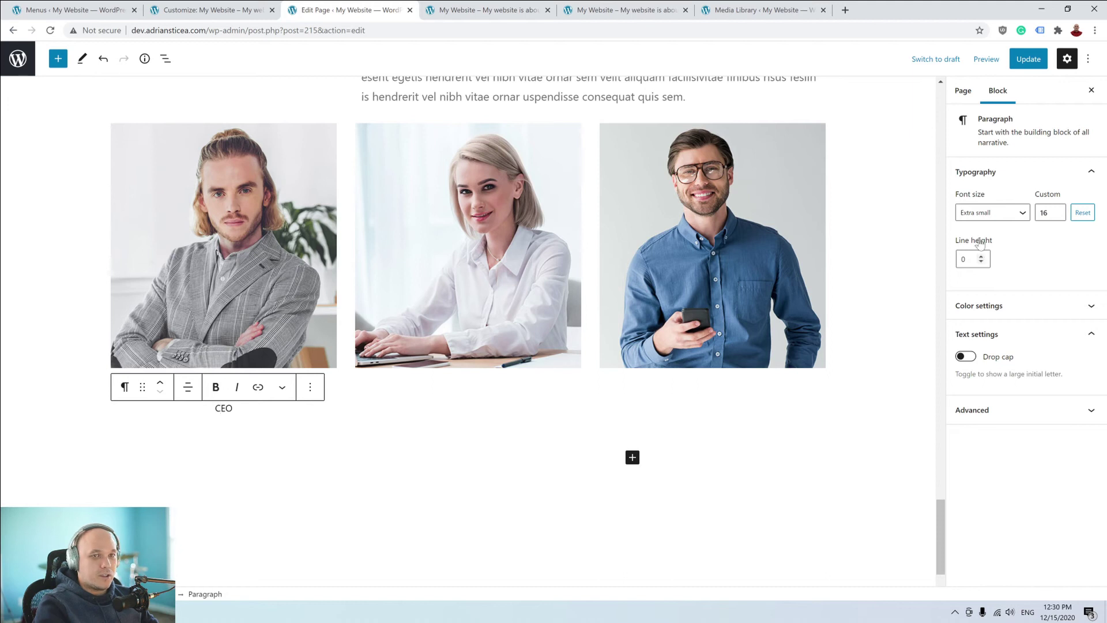
{"action": "left_click", "coordinate": [291, 426]}
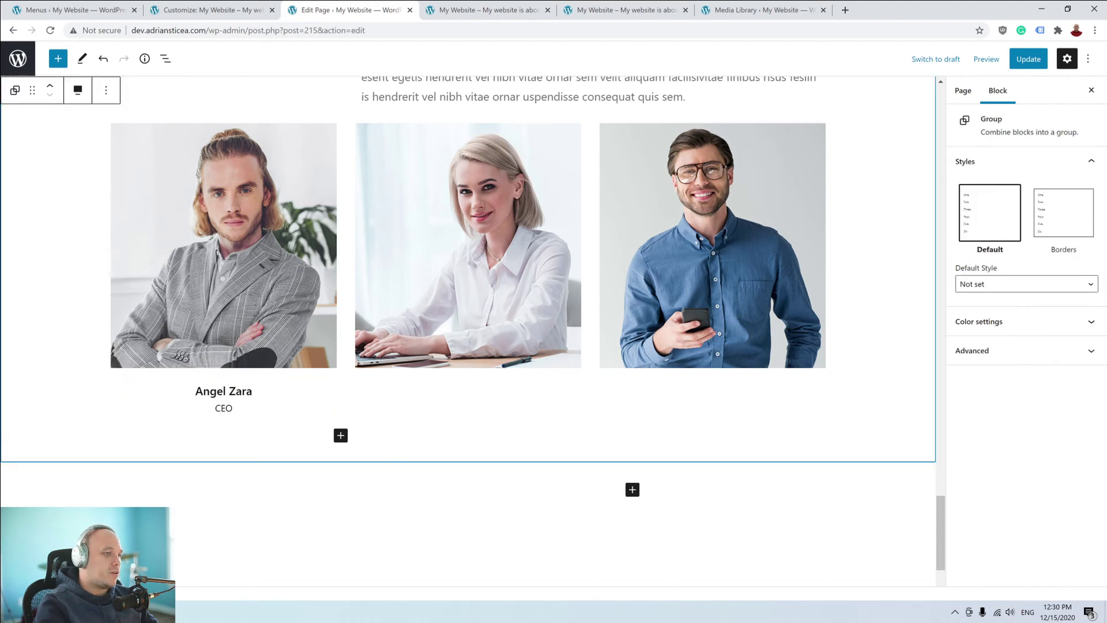
Add centred paragraphs below the second photo with the member's name in bold and the role "Co-Founder" in Extra small.
{"action": "left_click", "coordinate": [223, 381]}
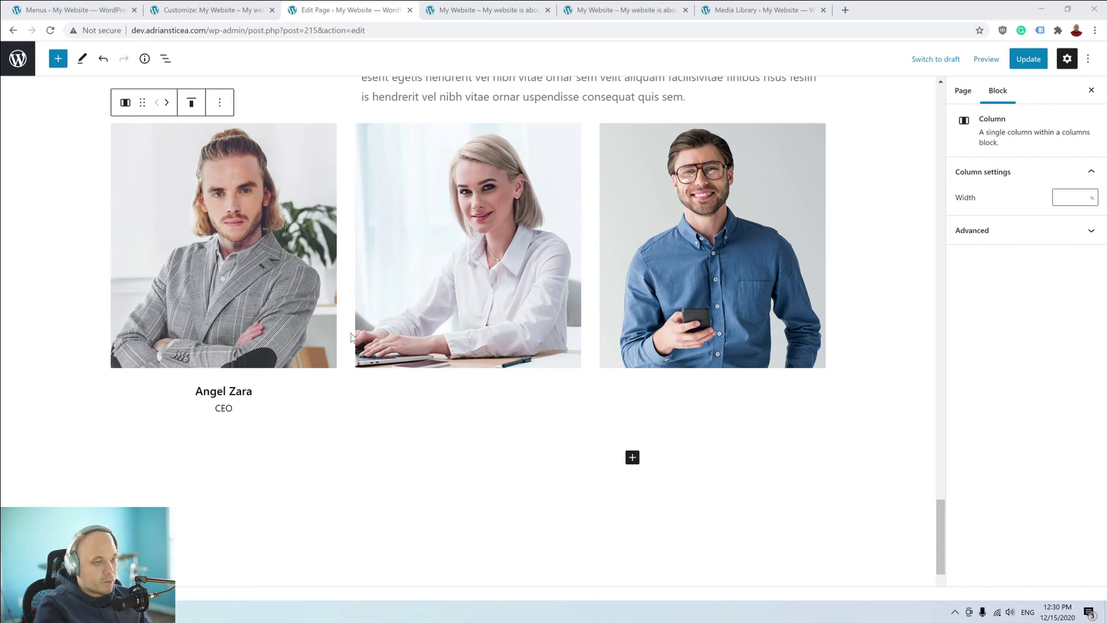
{"action": "left_click", "coordinate": [482, 391]}
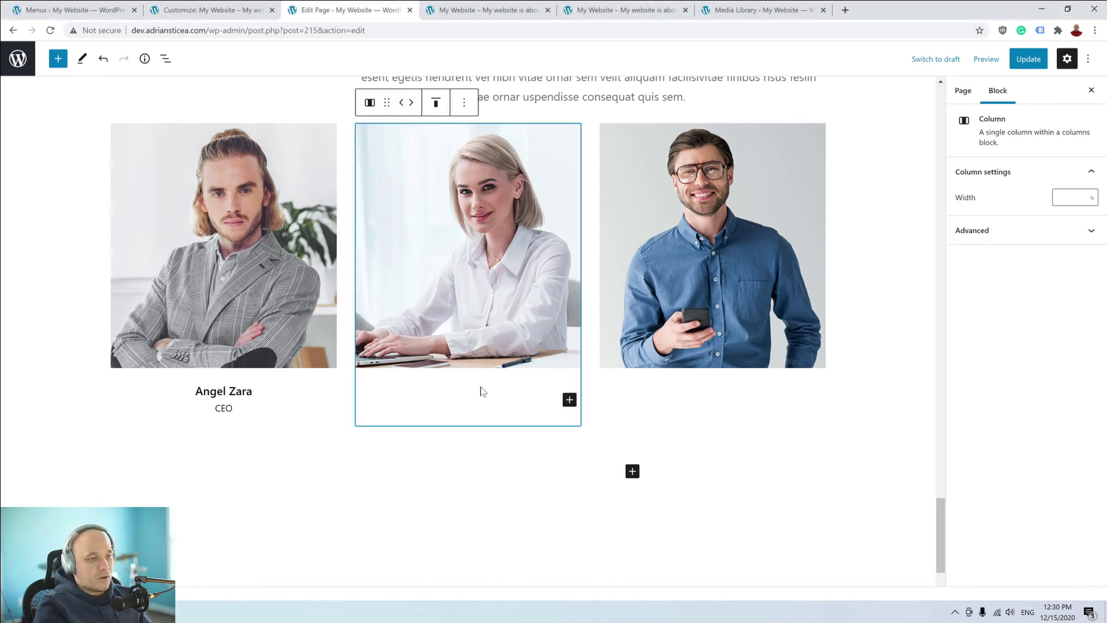
{"action": "left_click", "coordinate": [570, 399]}
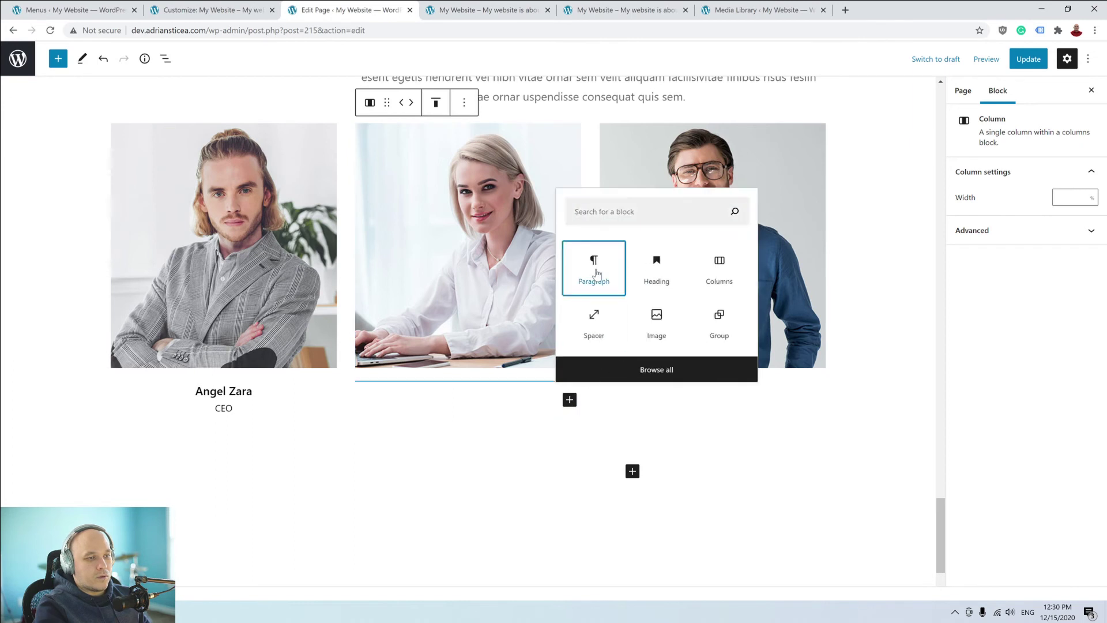
{"action": "left_click", "coordinate": [597, 281]}
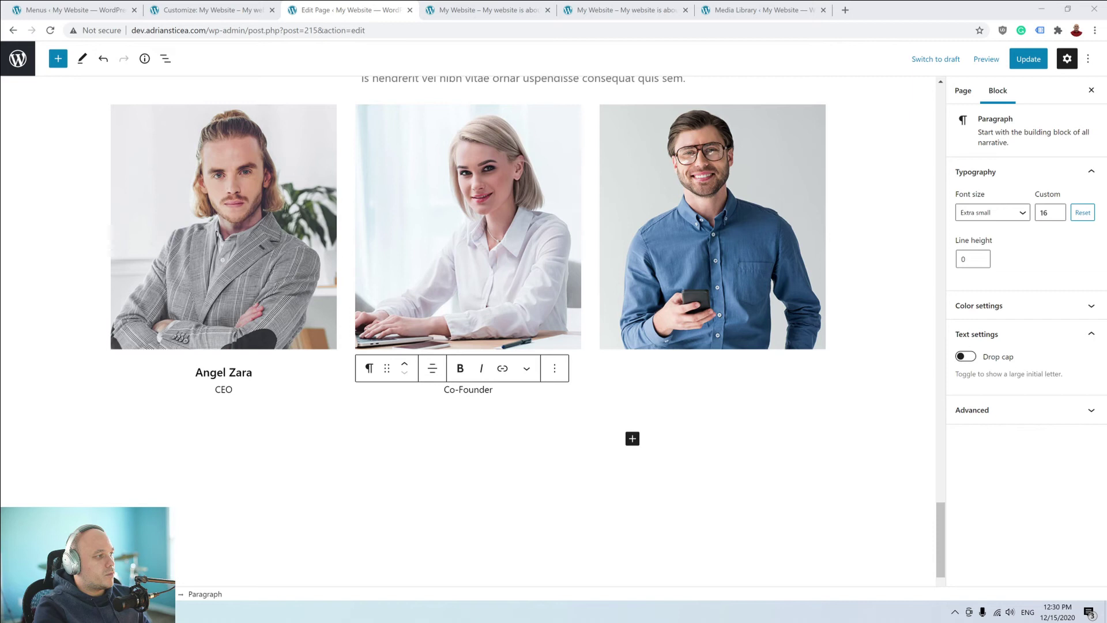
Add the team member's name and the centred role "Marketing" in Extra small below the third photo.
{"action": "left_click", "coordinate": [815, 383]}
{"action": "left_click", "coordinate": [842, 473]}
{"action": "type", "text": "Marketing"}
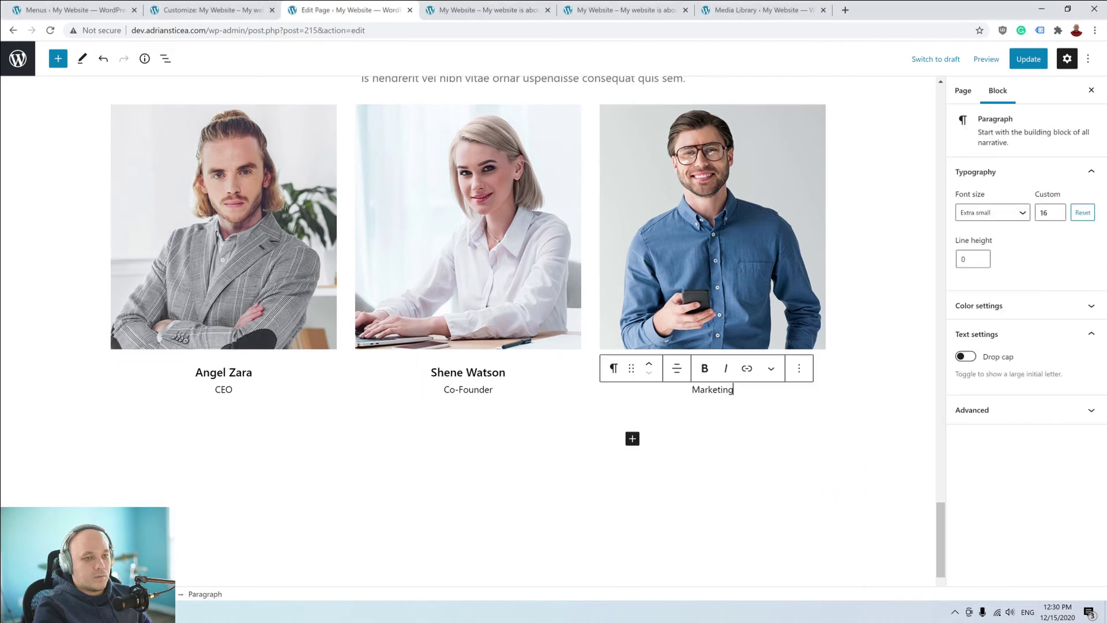
Preview the page in a new tab and examine the layout of the "Our Dedicated Team" section below the testimonials.
{"action": "left_click", "coordinate": [294, 434]}
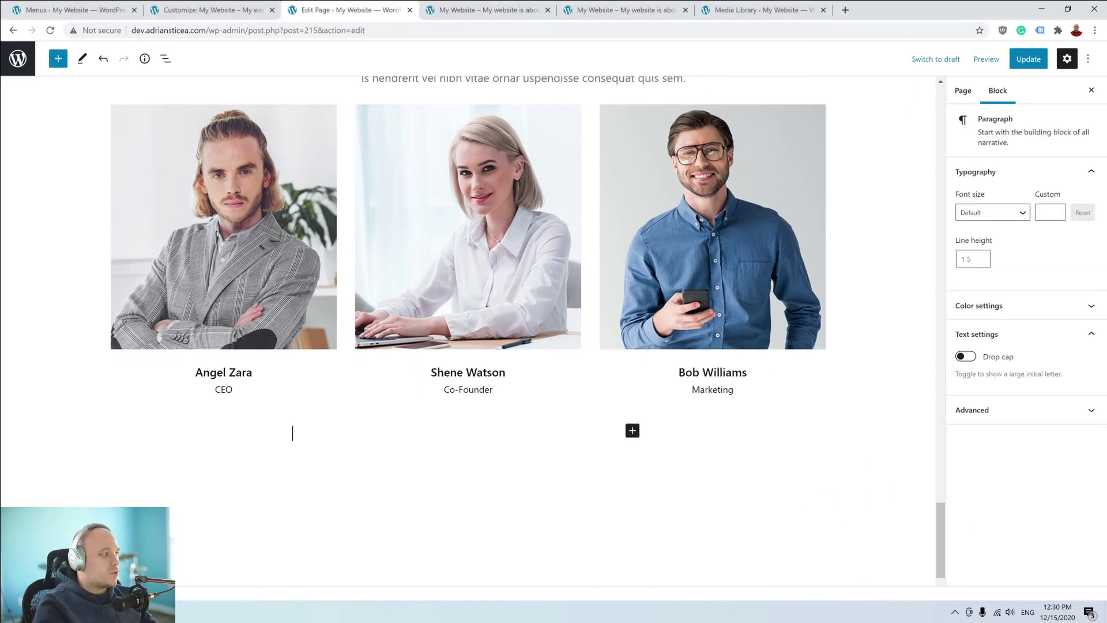
{"action": "left_click", "coordinate": [986, 59]}
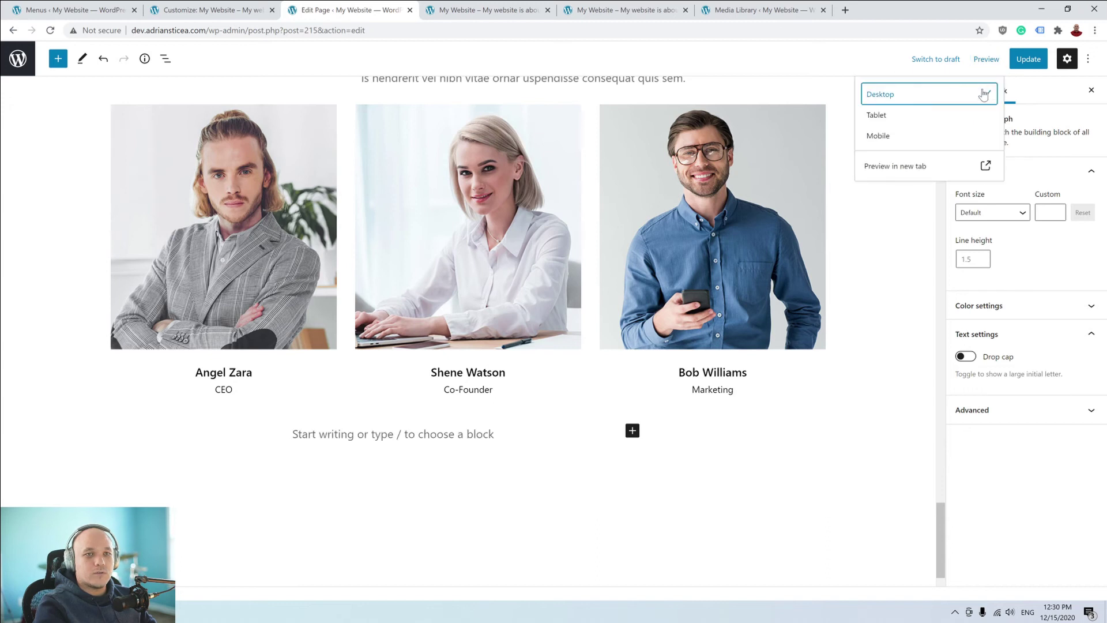
{"action": "left_click", "coordinate": [900, 174]}
{"action": "scroll", "coordinate": [710, 258], "scroll_direction": "down", "scroll_amount": 10}
{"action": "scroll", "coordinate": [547, 422], "scroll_direction": "down", "scroll_amount": 20}
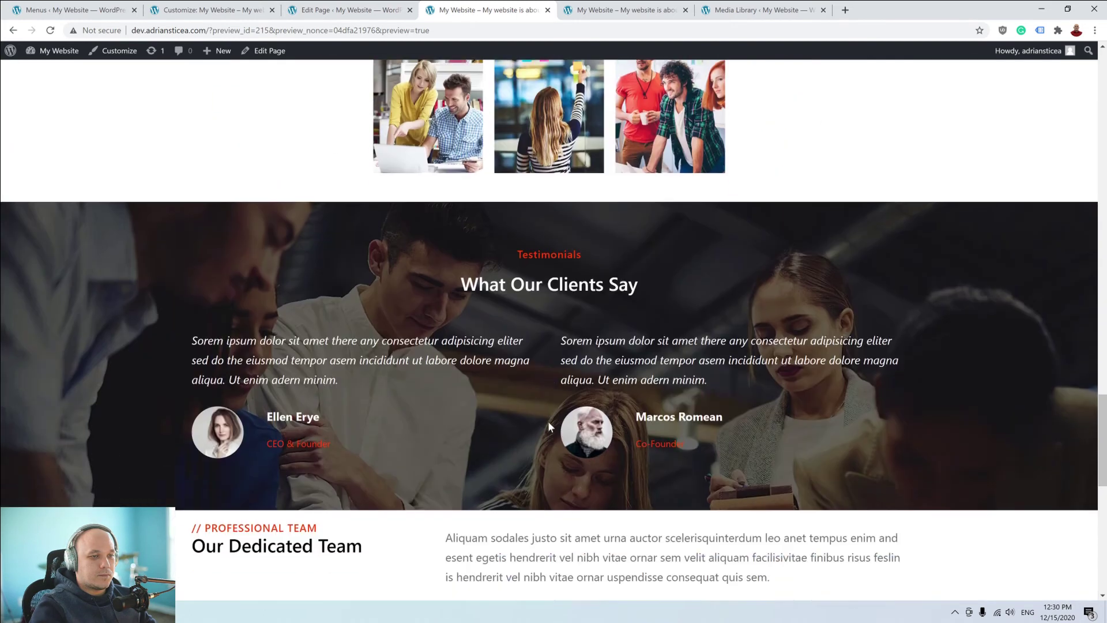
{"action": "scroll", "coordinate": [549, 427], "scroll_direction": "down", "scroll_amount": 6}
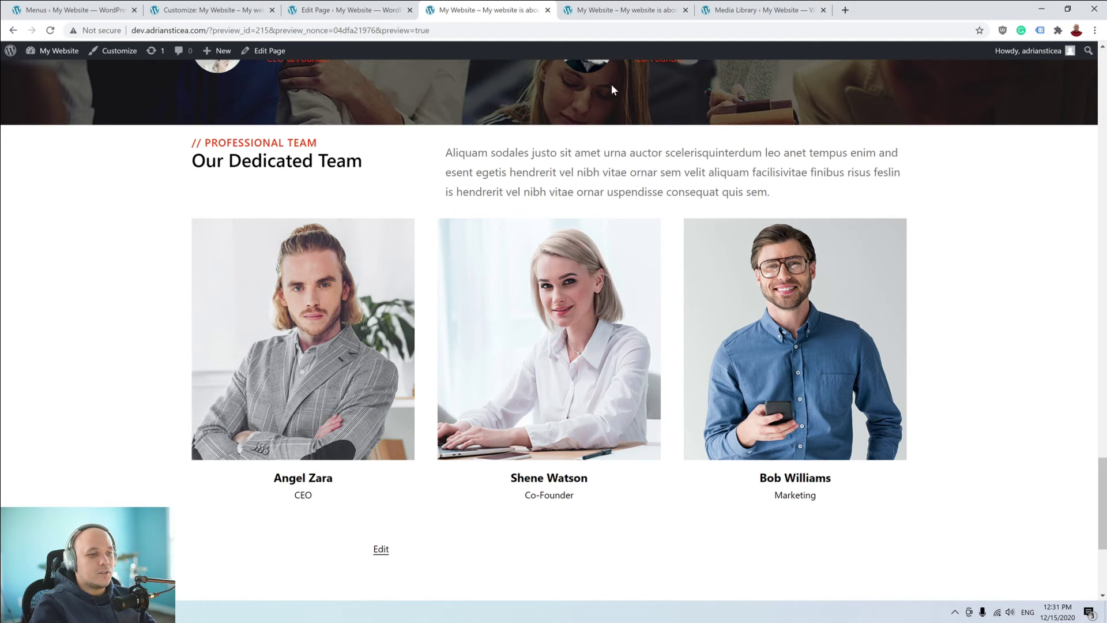
Insert a Spacer block above the "// PROFESSIONAL TEAM" heading and reduce its height to 1 px.
{"action": "left_click", "coordinate": [391, 5]}
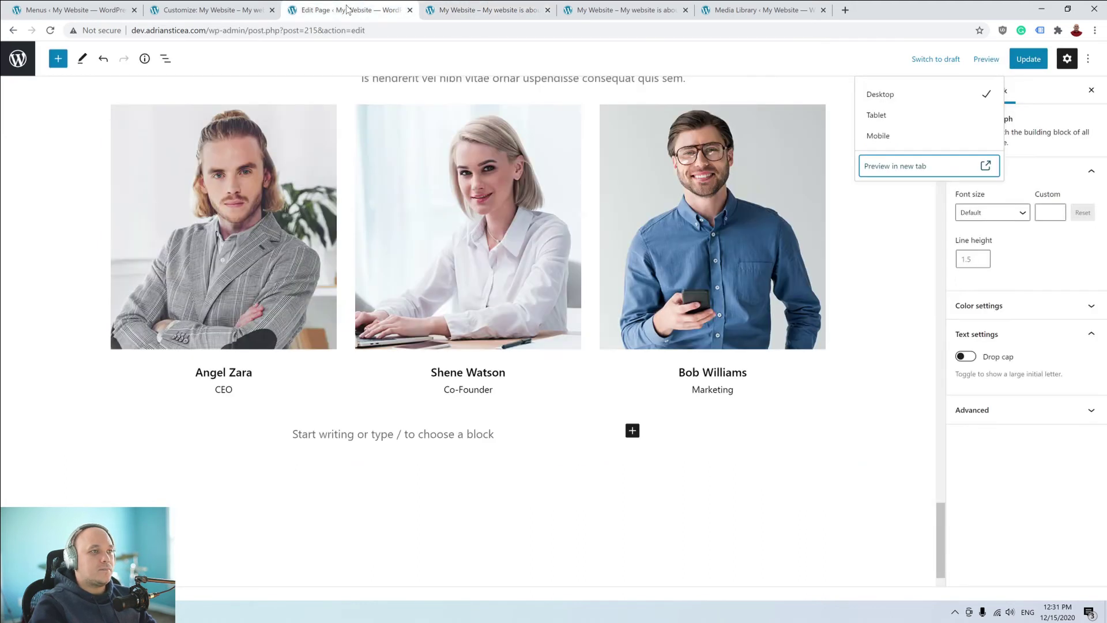
{"action": "left_click", "coordinate": [367, 295]}
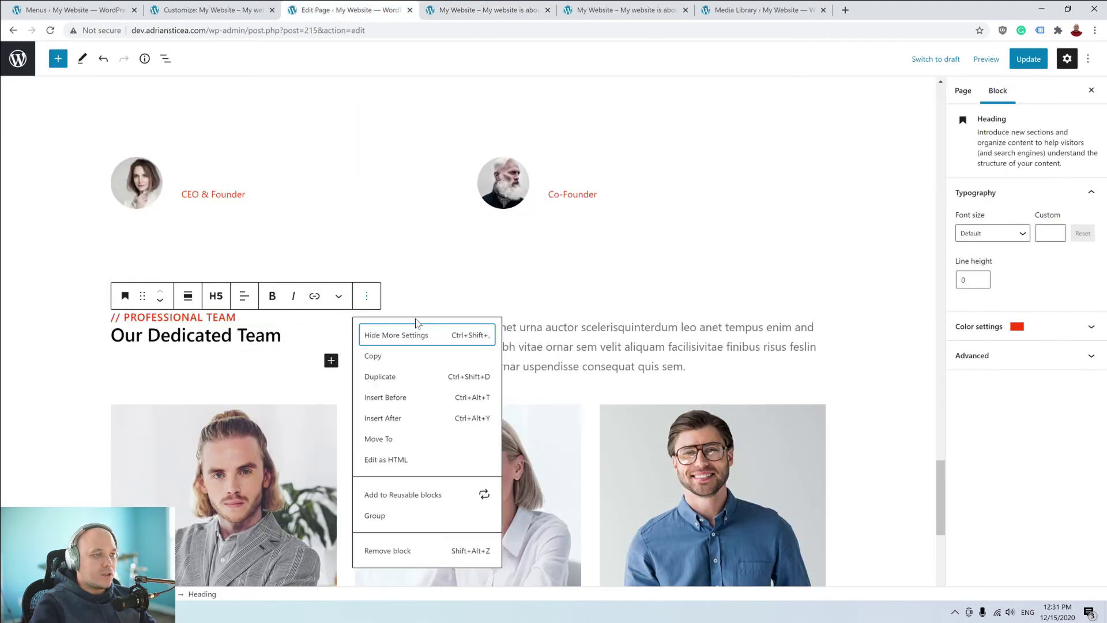
{"action": "left_click", "coordinate": [394, 398]}
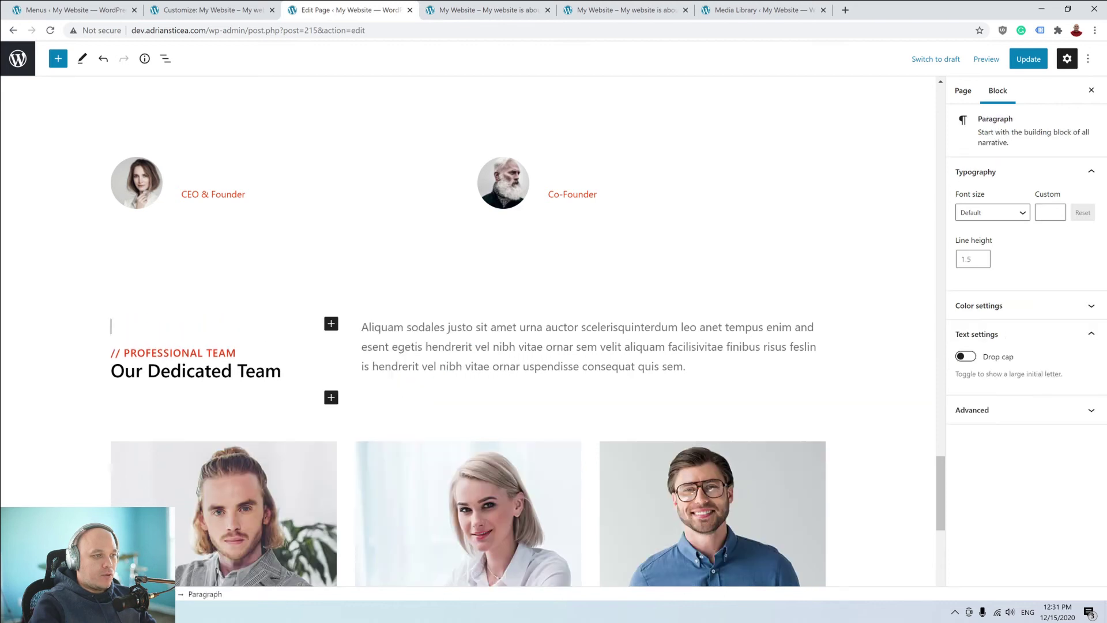
{"action": "left_click", "coordinate": [331, 324]}
{"action": "left_click", "coordinate": [377, 484]}
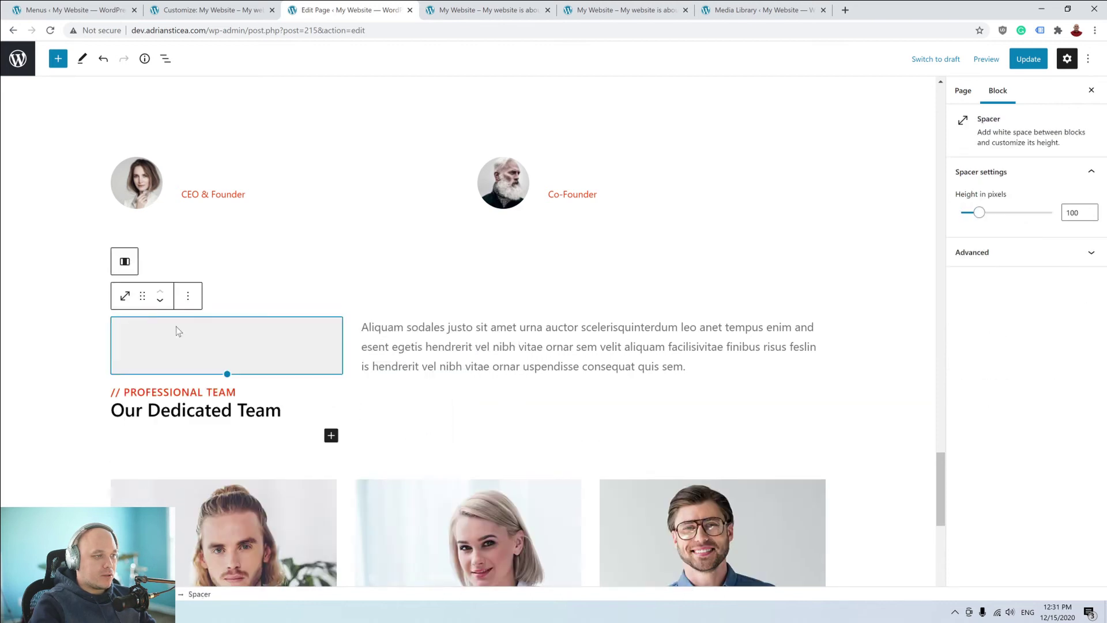
{"action": "left_click_drag", "start_coordinate": [227, 375], "coordinate": [319, 250]}
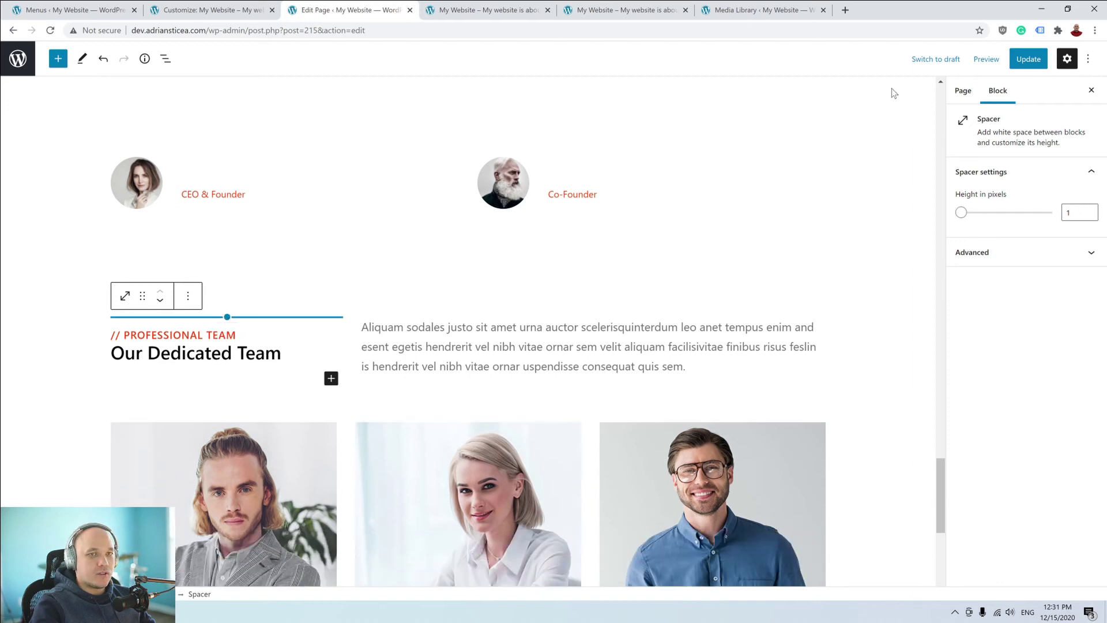
Preview the page in a new tab and check the spacing above the team headings.
{"action": "left_click", "coordinate": [986, 59]}
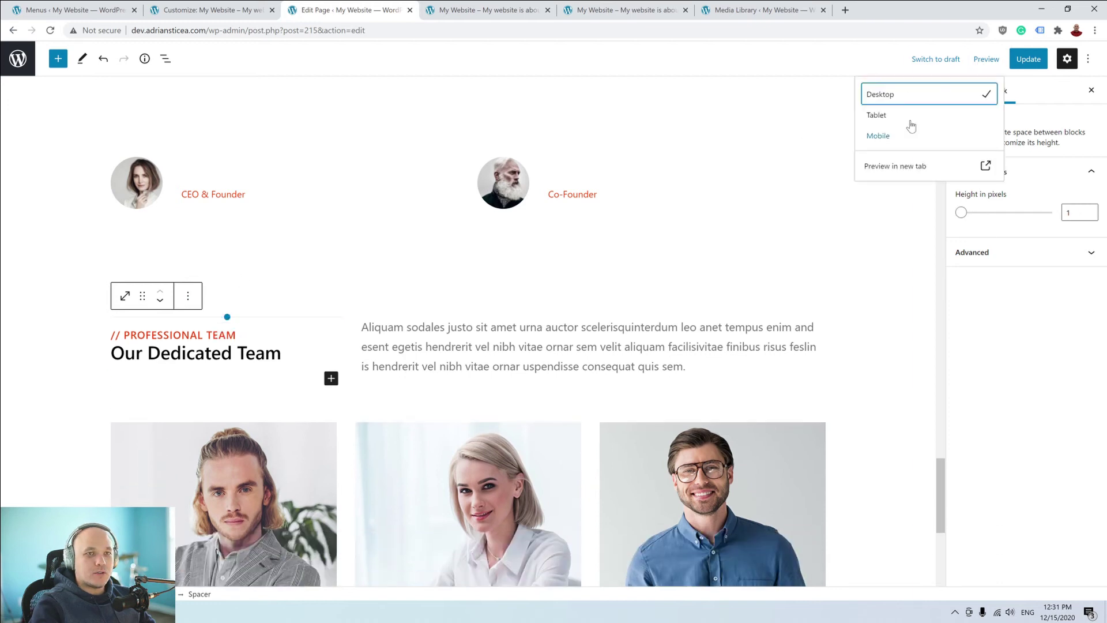
{"action": "left_click", "coordinate": [893, 167]}
{"action": "scroll", "coordinate": [454, 190], "scroll_direction": "down", "scroll_amount": 15}
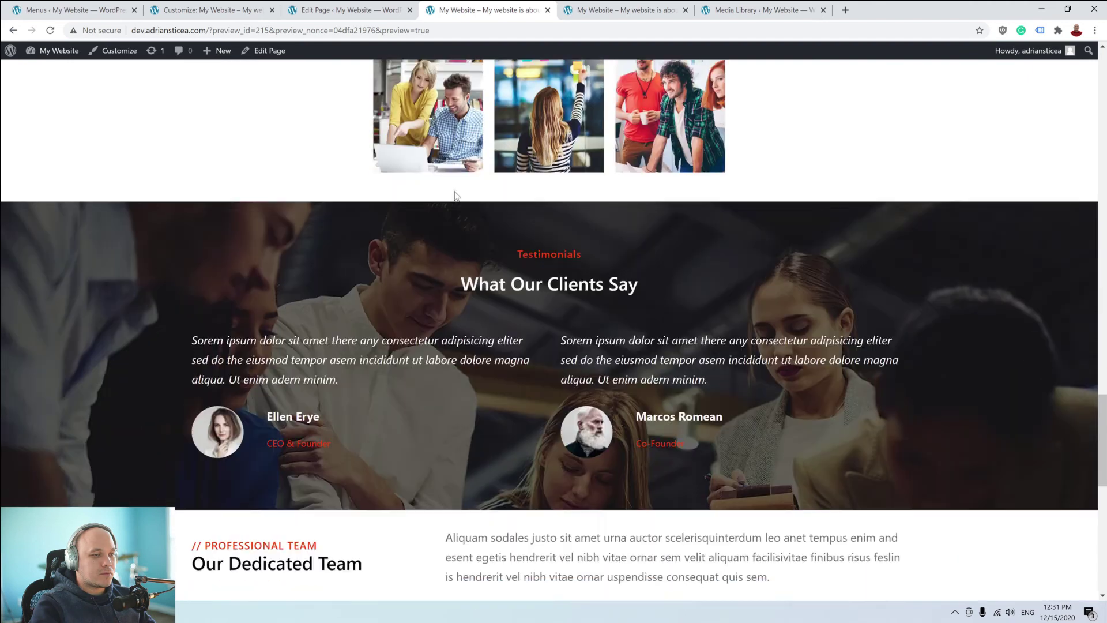
{"action": "scroll", "coordinate": [454, 195], "scroll_direction": "down", "scroll_amount": 6}
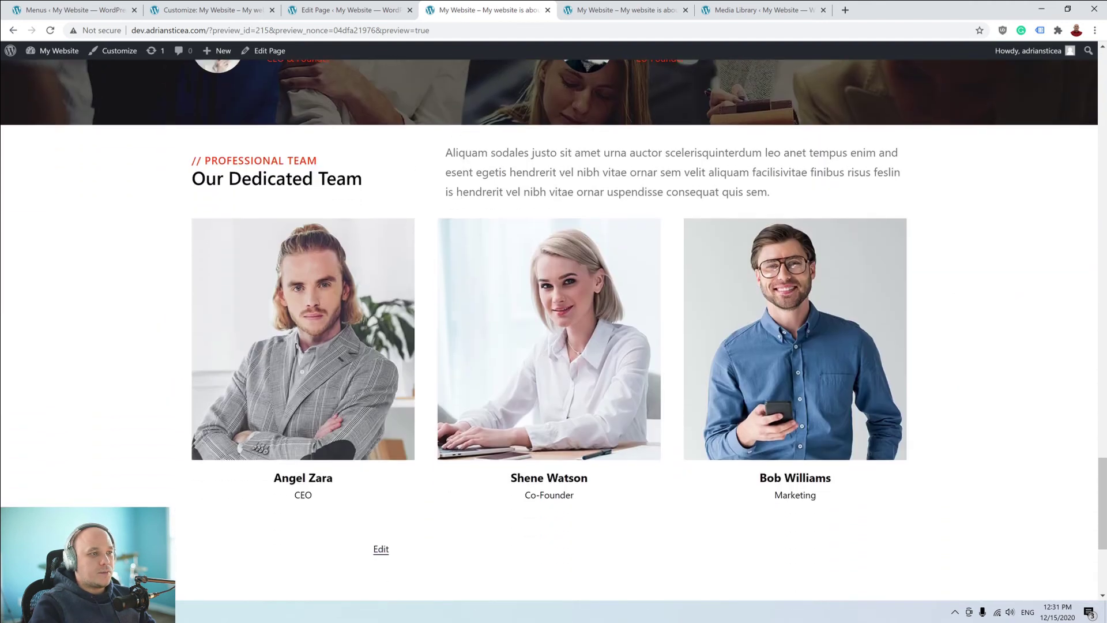
Insert a Spacer block above the team section's intro paragraph and reduce its height to 1 px.
{"action": "left_click", "coordinate": [364, 7]}
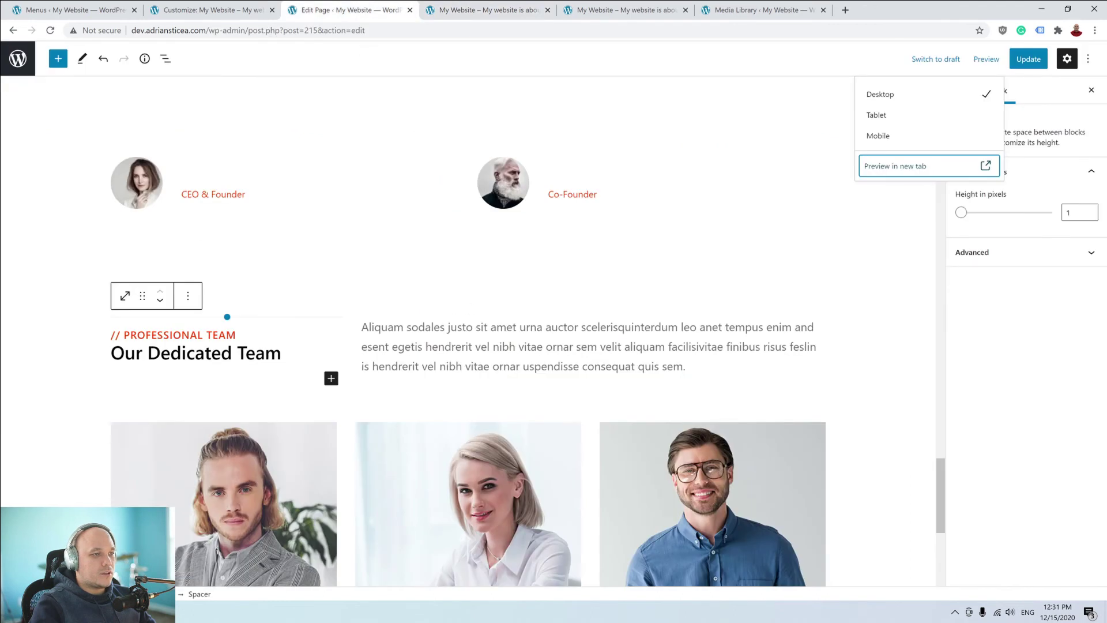
{"action": "left_click", "coordinate": [188, 296]}
{"action": "left_click", "coordinate": [189, 297]}
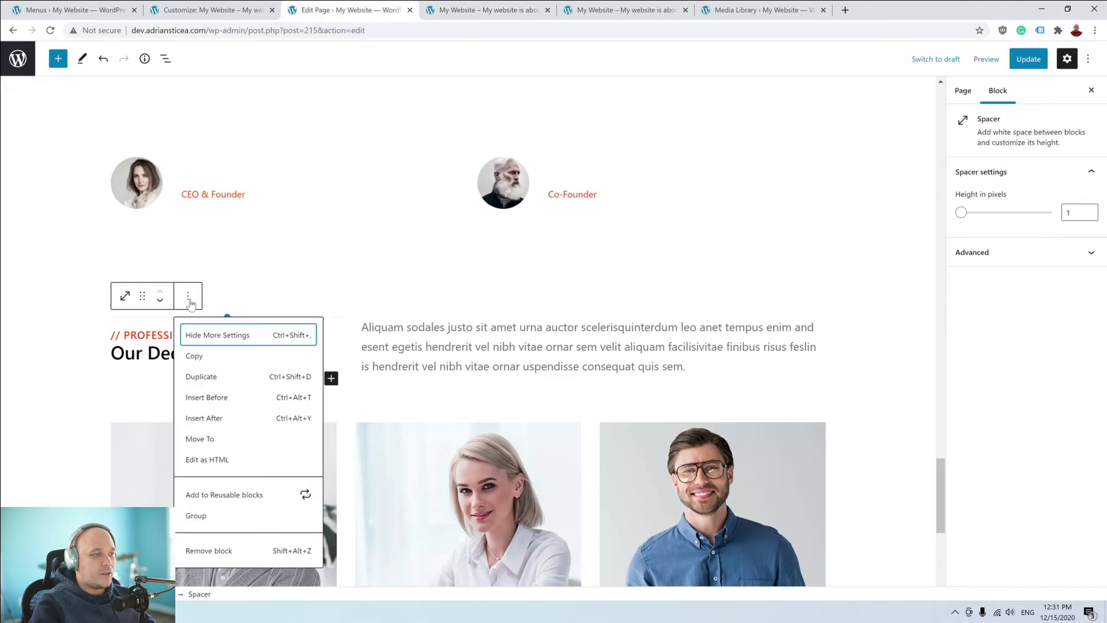
{"action": "left_click", "coordinate": [418, 329]}
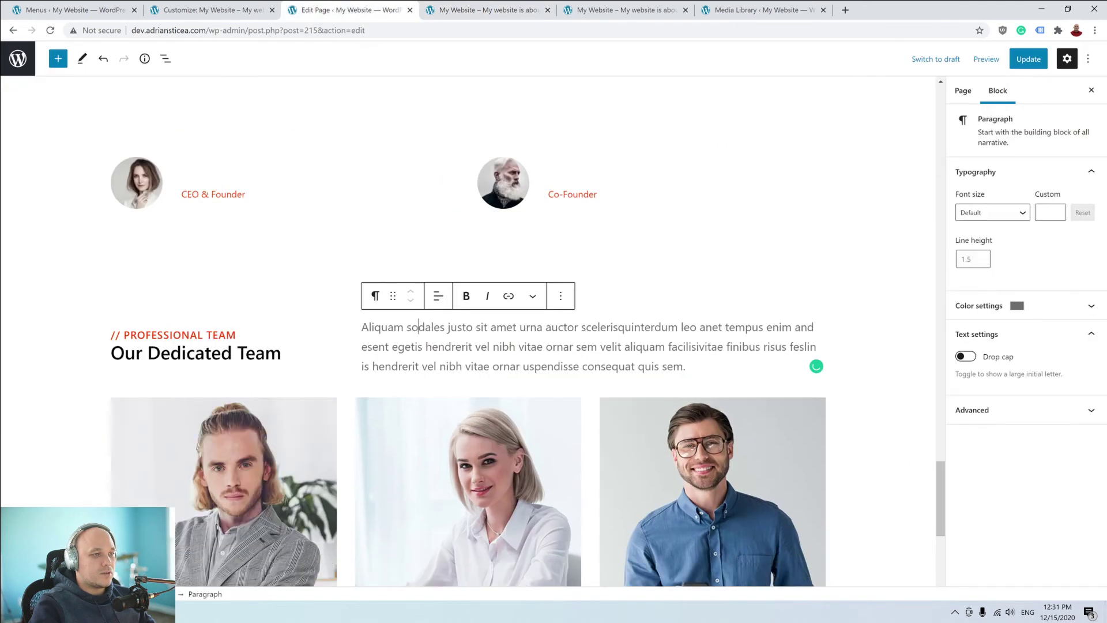
{"action": "left_click", "coordinate": [561, 297]}
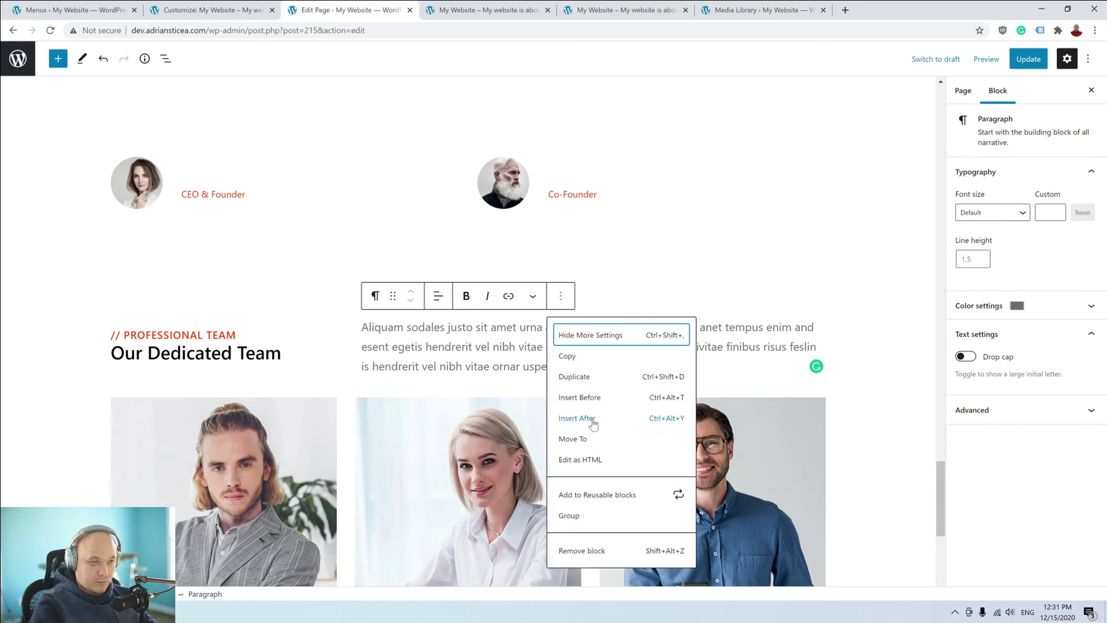
{"action": "left_click", "coordinate": [579, 397]}
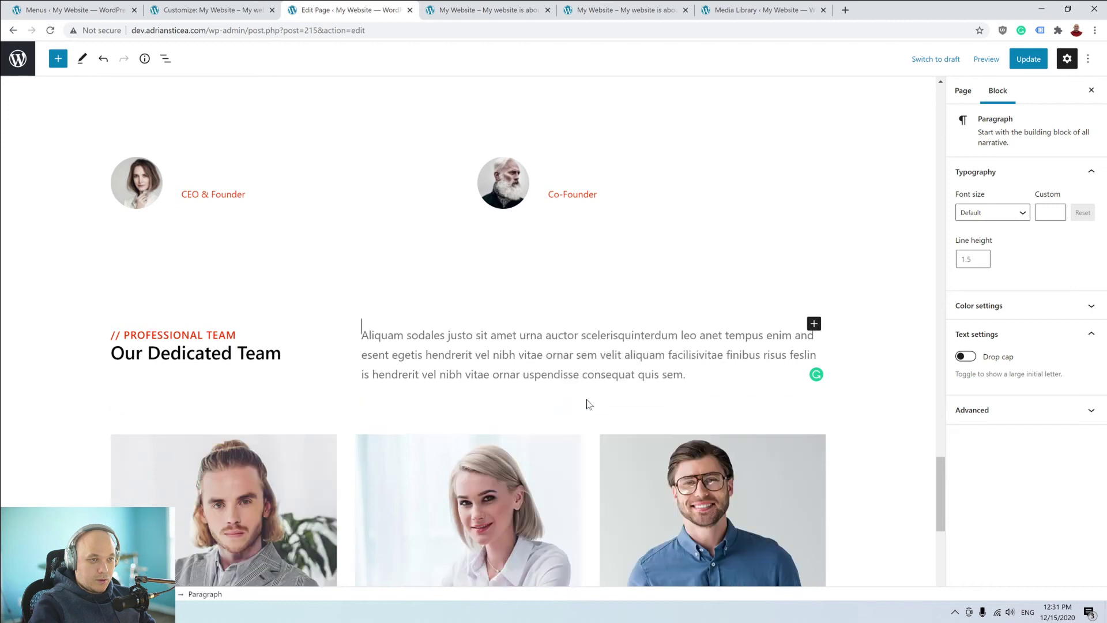
{"action": "left_click", "coordinate": [814, 323]}
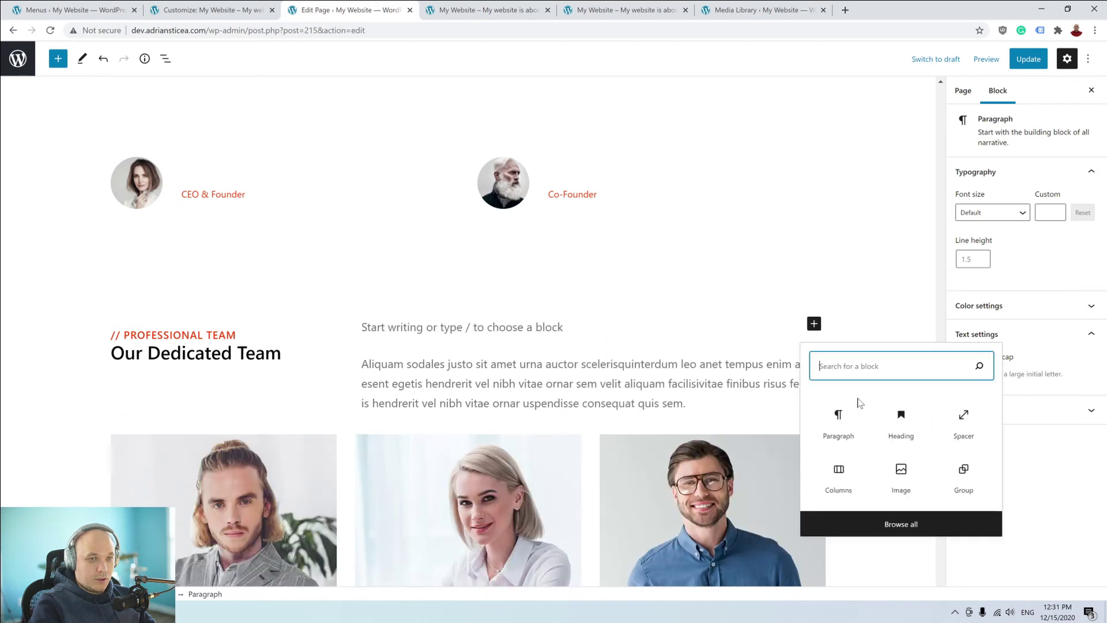
{"action": "left_click", "coordinate": [962, 427]}
{"action": "left_click_drag", "start_coordinate": [595, 372], "coordinate": [579, 267]}
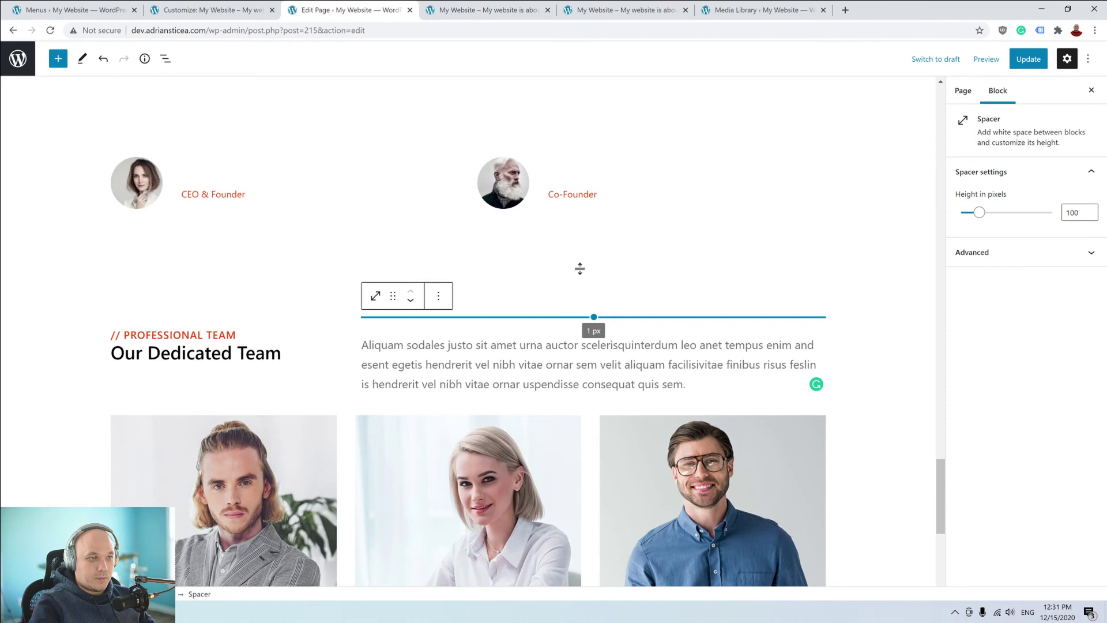
Preview the page and compare the vertical alignment of the team headings with the intro paragraph.
{"action": "left_click", "coordinate": [993, 61]}
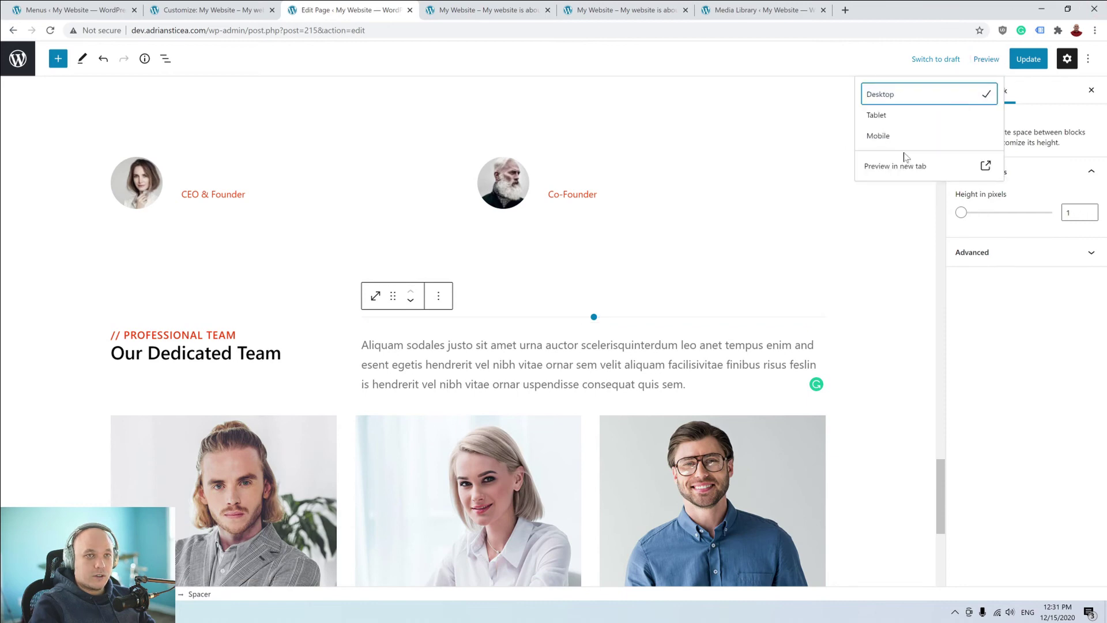
{"action": "left_click", "coordinate": [906, 149]}
{"action": "scroll", "coordinate": [485, 83], "scroll_direction": "down", "scroll_amount": 3}
{"action": "scroll", "coordinate": [549, 329], "scroll_direction": "down", "scroll_amount": 20}
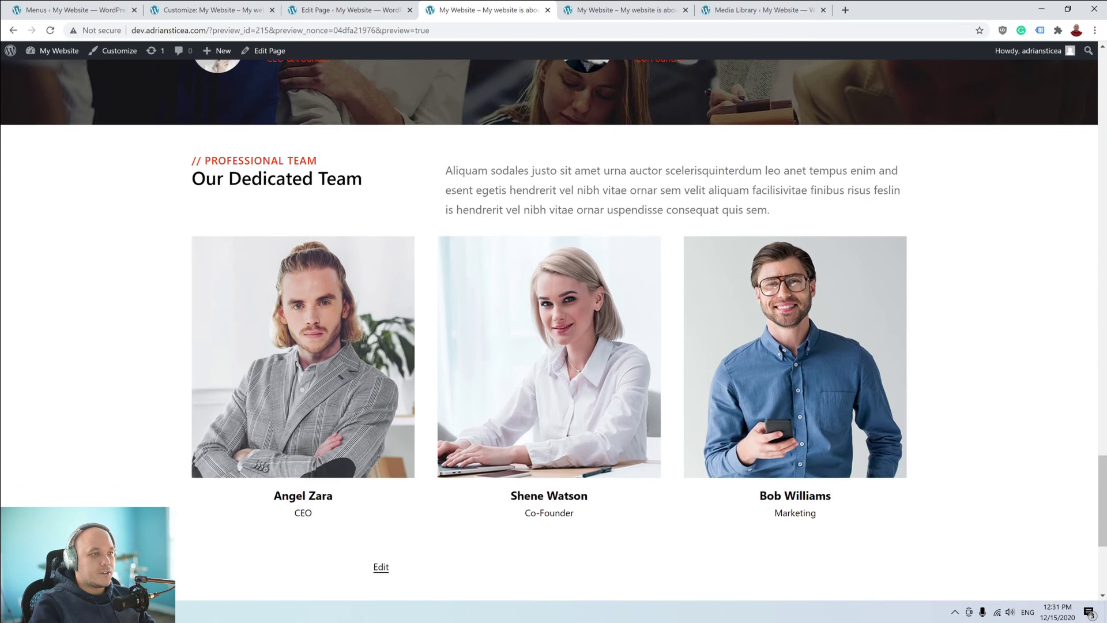
Increase the height of the spacer above "// PROFESSIONAL TEAM" to 10 px and preview the team section.
{"action": "left_click", "coordinate": [373, 10]}
{"action": "left_click", "coordinate": [203, 317]}
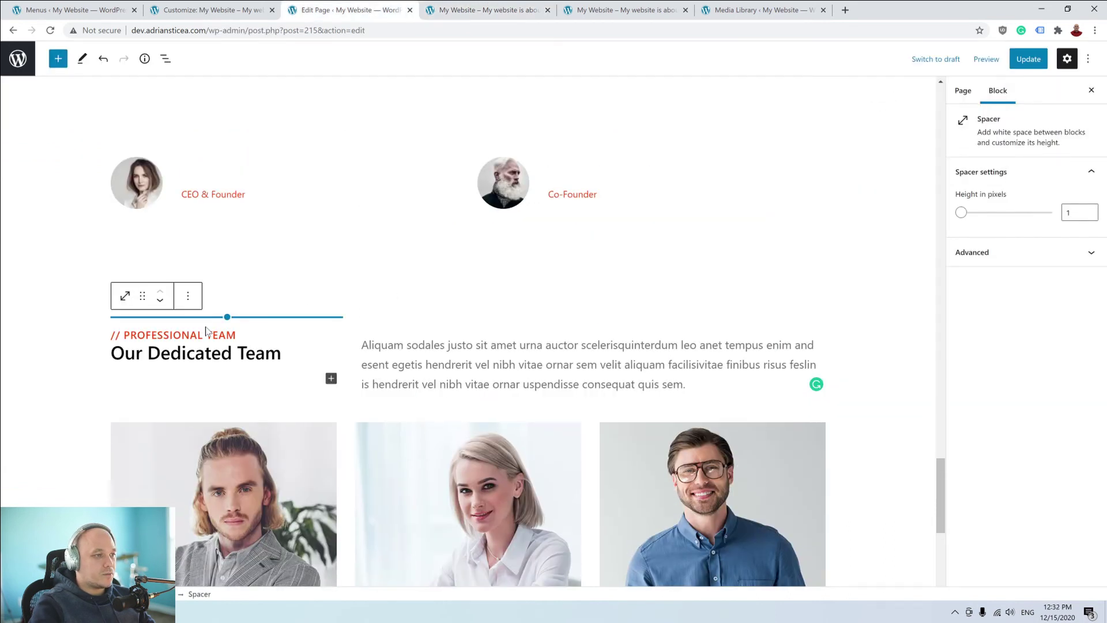
{"action": "left_click_drag", "start_coordinate": [228, 316], "coordinate": [228, 322]}
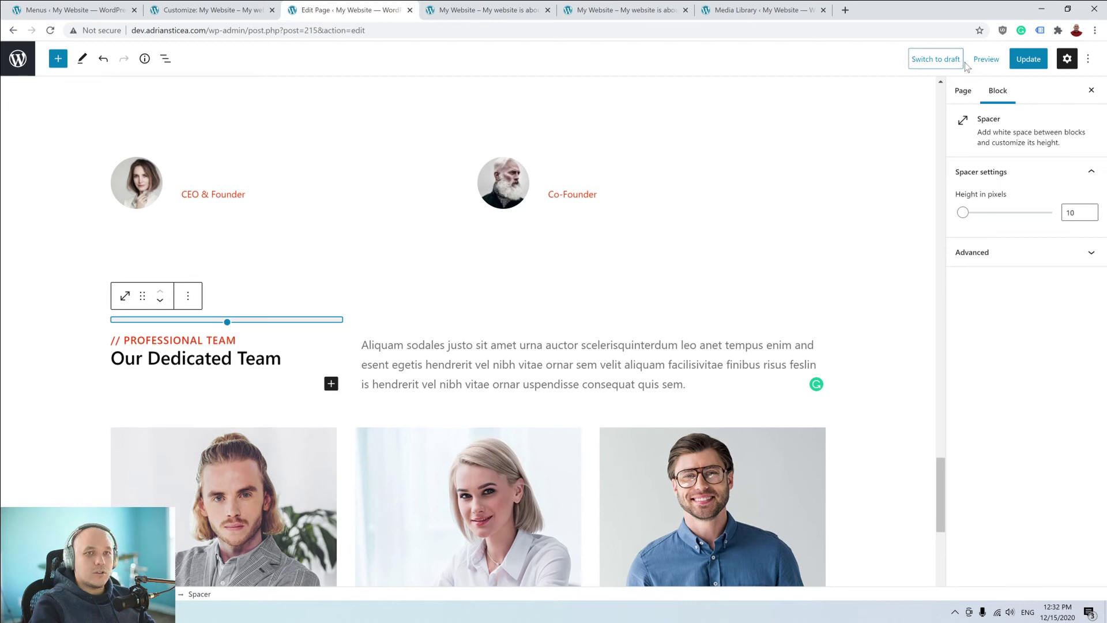
{"action": "left_click", "coordinate": [984, 59]}
{"action": "left_click", "coordinate": [972, 166]}
{"action": "scroll", "coordinate": [479, 144], "scroll_direction": "down", "scroll_amount": 10}
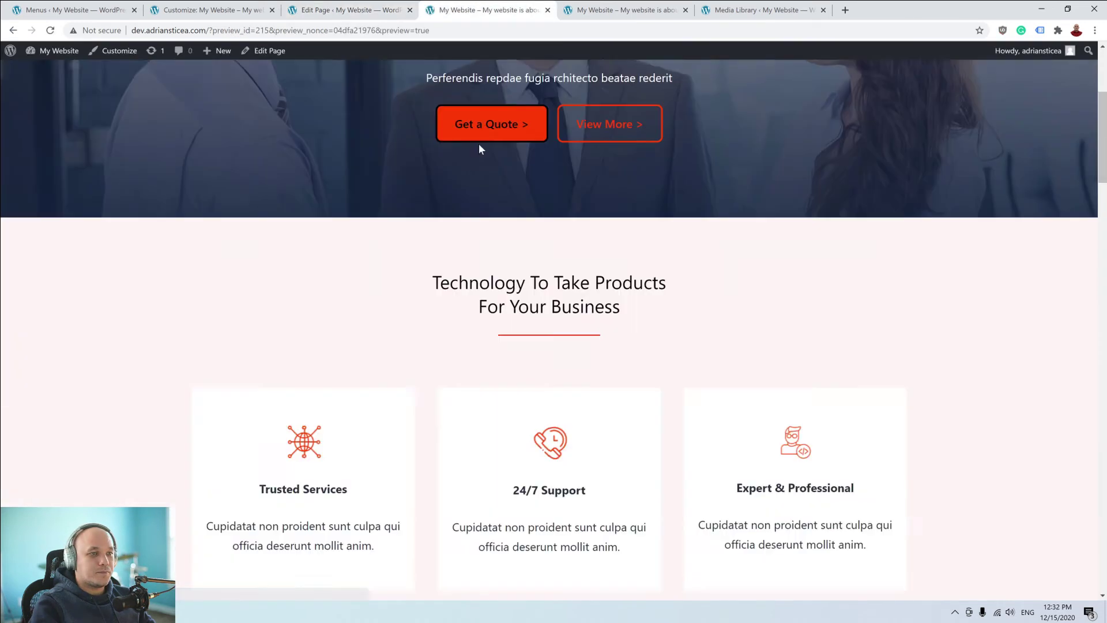
{"action": "scroll", "coordinate": [478, 149], "scroll_direction": "up", "scroll_amount": 5}
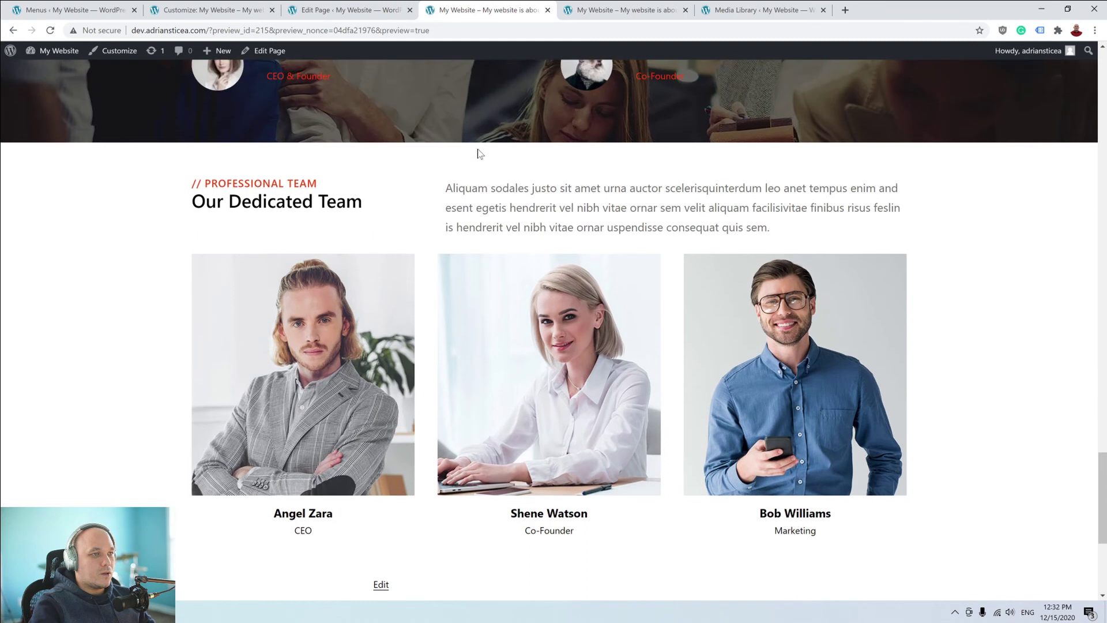
Increase the height of the spacer above "// PROFESSIONAL TEAM" to 15 px and preview the alignment with the intro text.
{"action": "left_click", "coordinate": [346, 10]}
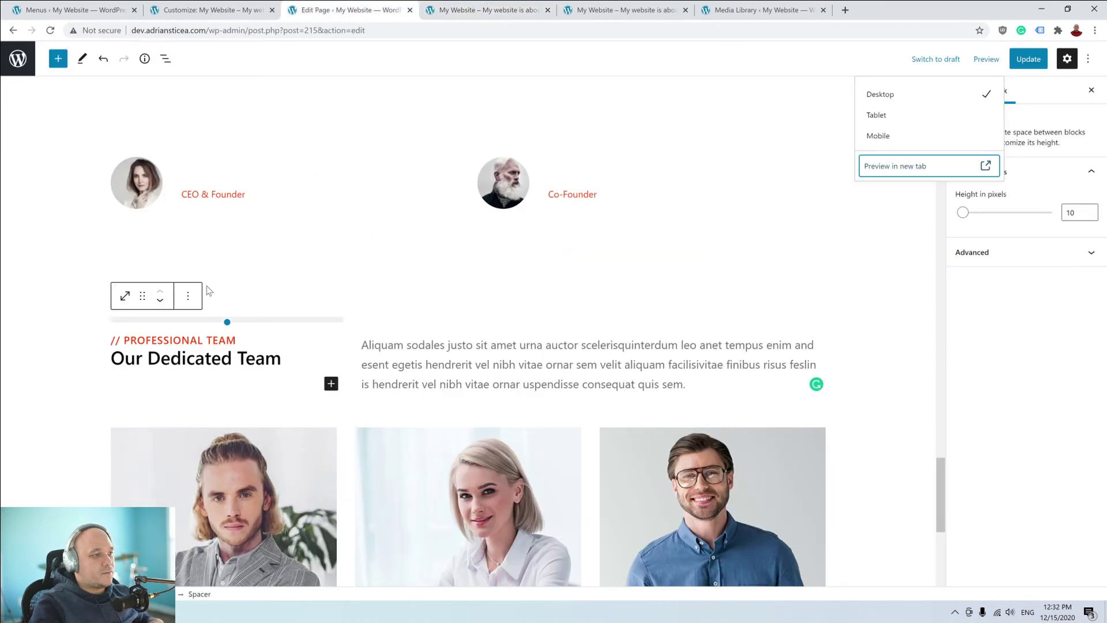
{"action": "left_click_drag", "start_coordinate": [228, 323], "coordinate": [227, 325]}
{"action": "left_click", "coordinate": [986, 59]}
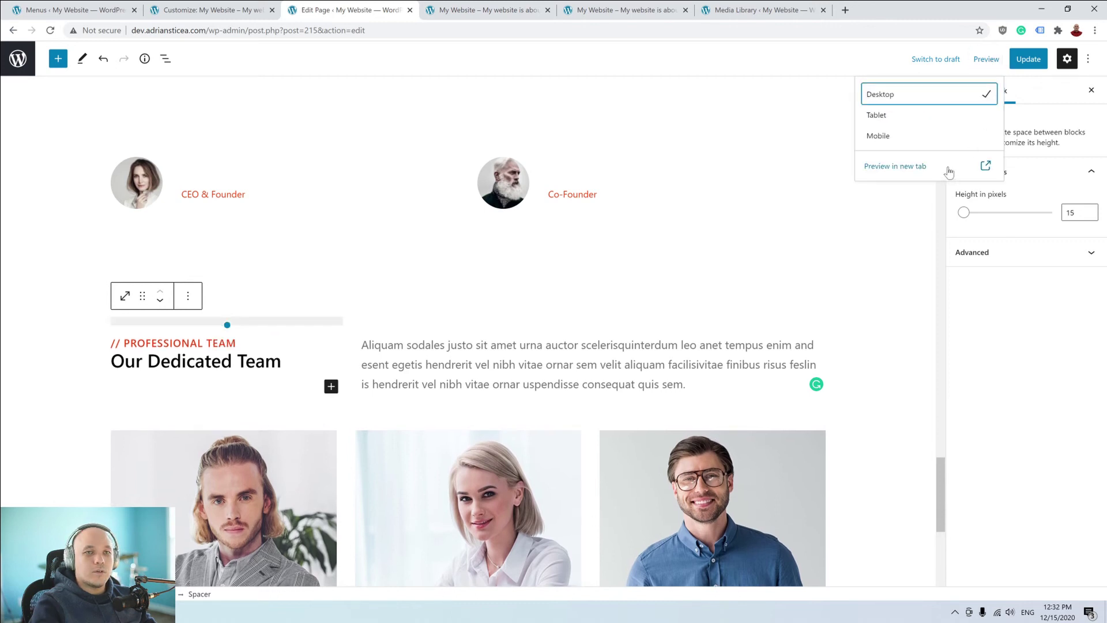
{"action": "left_click", "coordinate": [934, 172]}
{"action": "scroll", "coordinate": [699, 213], "scroll_direction": "down", "scroll_amount": 15}
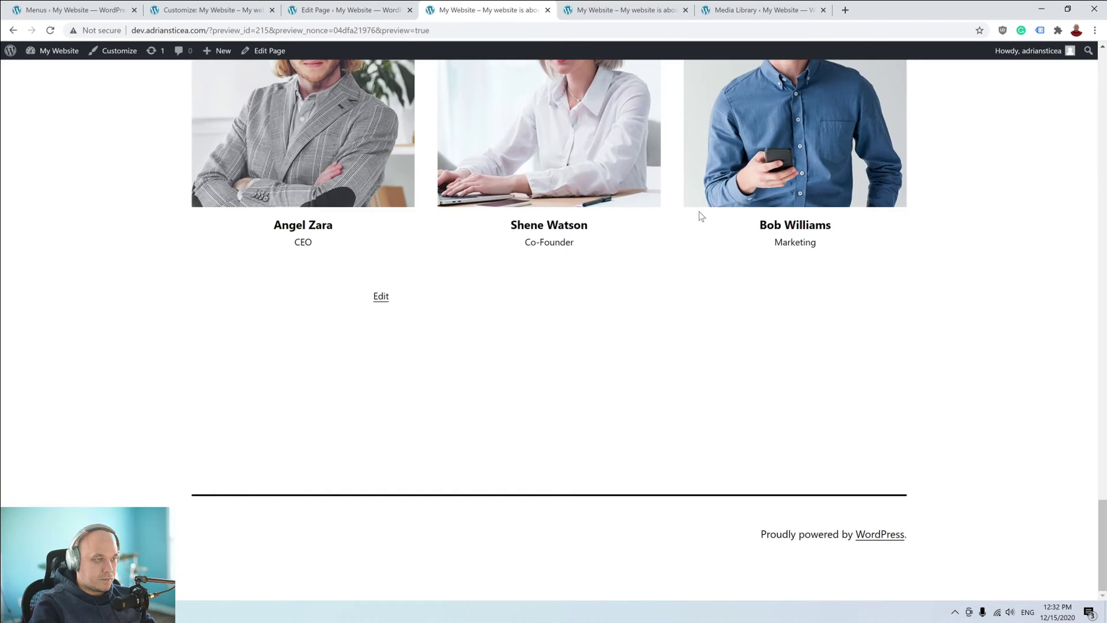
{"action": "scroll", "coordinate": [699, 211], "scroll_direction": "up", "scroll_amount": 5}
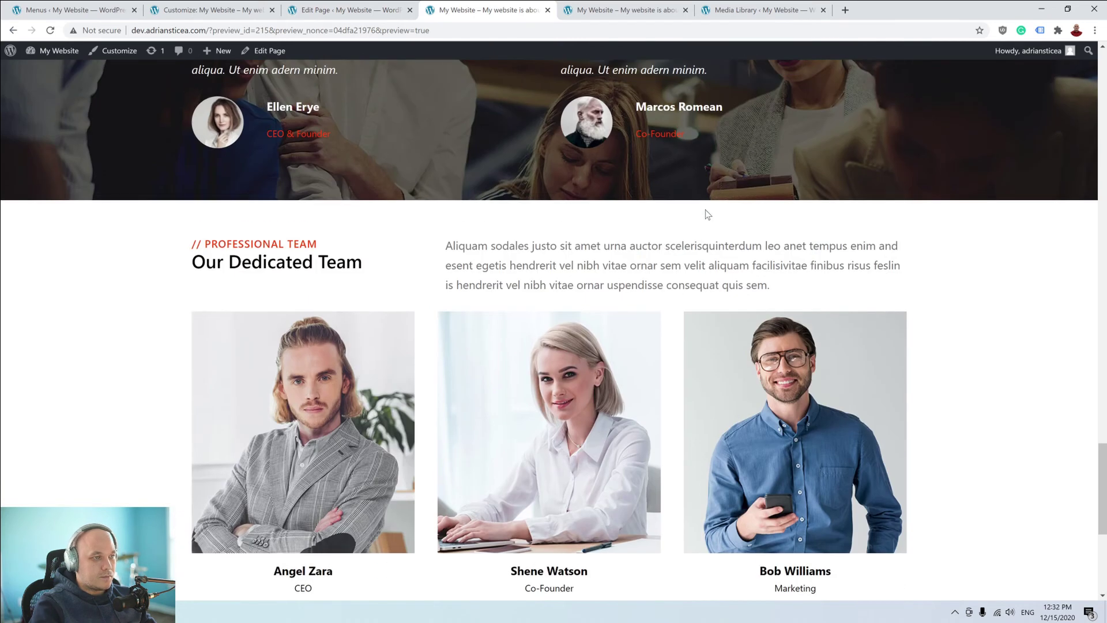
Fine-tune the height of the spacer above "// PROFESSIONAL TEAM" to about 16 px and preview the team section.
{"action": "left_click", "coordinate": [346, 9]}
{"action": "left_click_drag", "start_coordinate": [229, 322], "coordinate": [227, 322]}
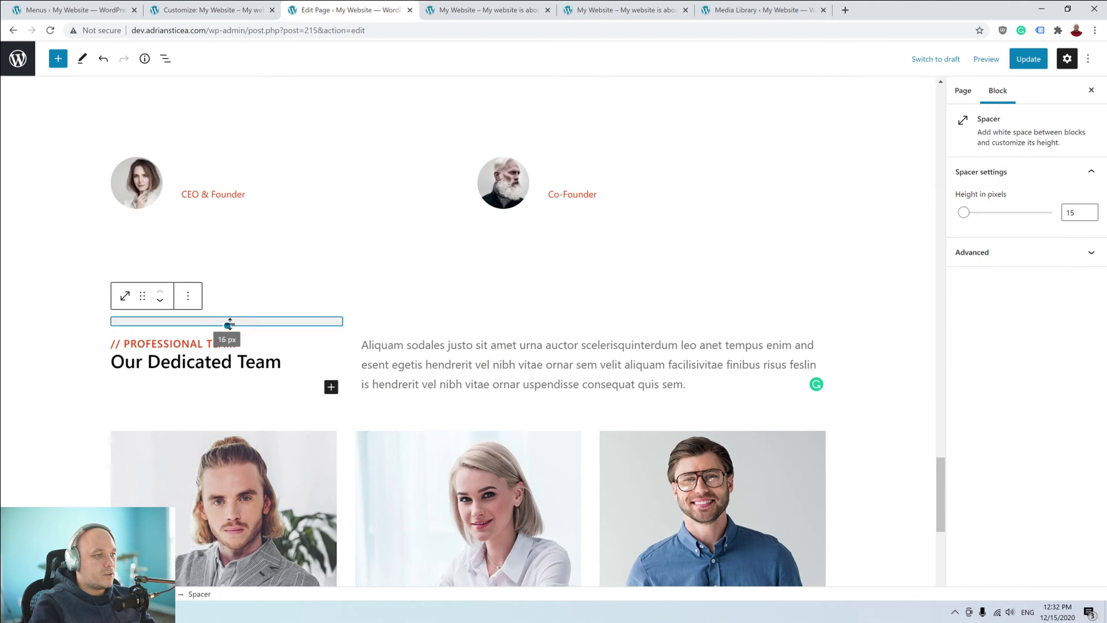
{"action": "left_click", "coordinate": [990, 59]}
{"action": "left_click", "coordinate": [896, 167]}
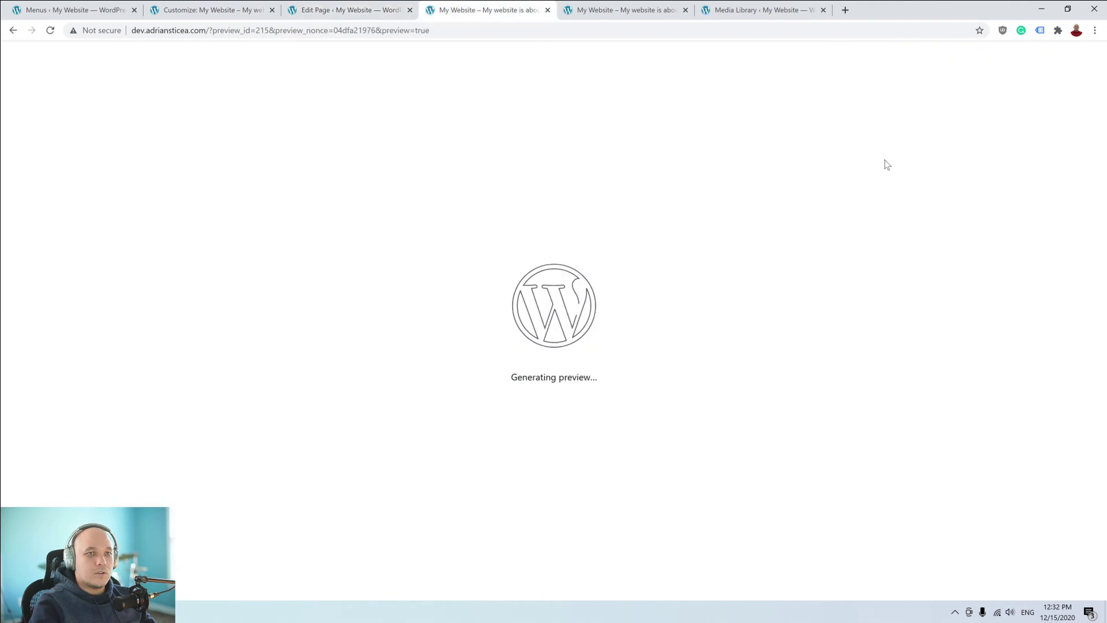
{"action": "scroll", "coordinate": [568, 192], "scroll_direction": "down", "scroll_amount": 20}
{"action": "scroll", "coordinate": [568, 192], "scroll_direction": "up", "scroll_amount": 8}
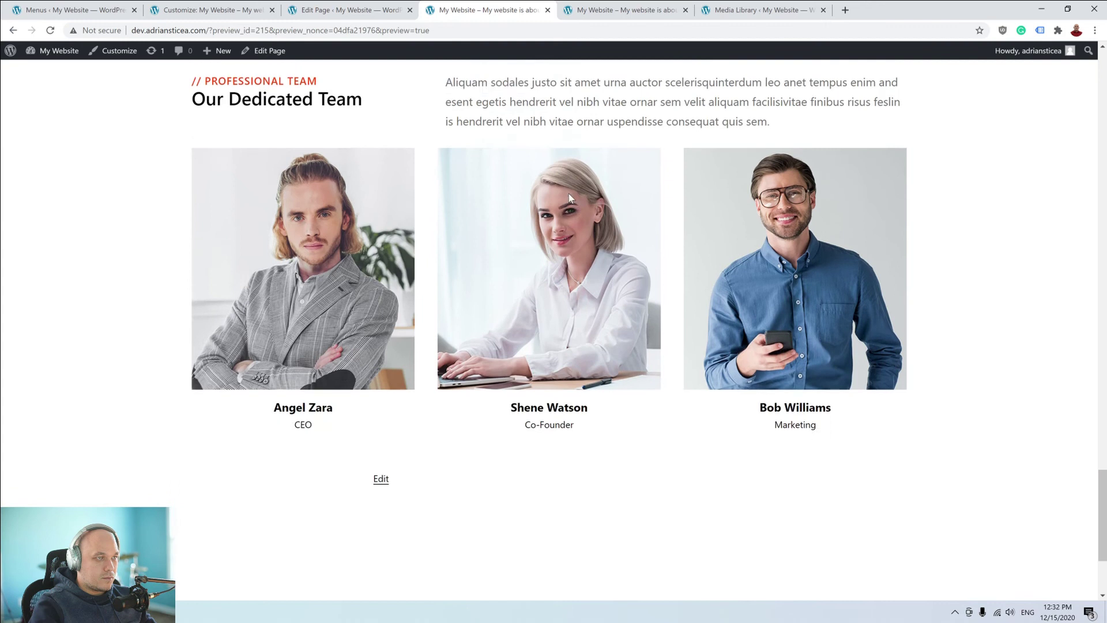
Insert an empty block directly before the two-column "Our Dedicated Team" heading section in the page editor.
{"action": "scroll", "coordinate": [630, 198], "scroll_direction": "up", "scroll_amount": 2}
{"action": "scroll", "coordinate": [634, 231], "scroll_direction": "down", "scroll_amount": 2}
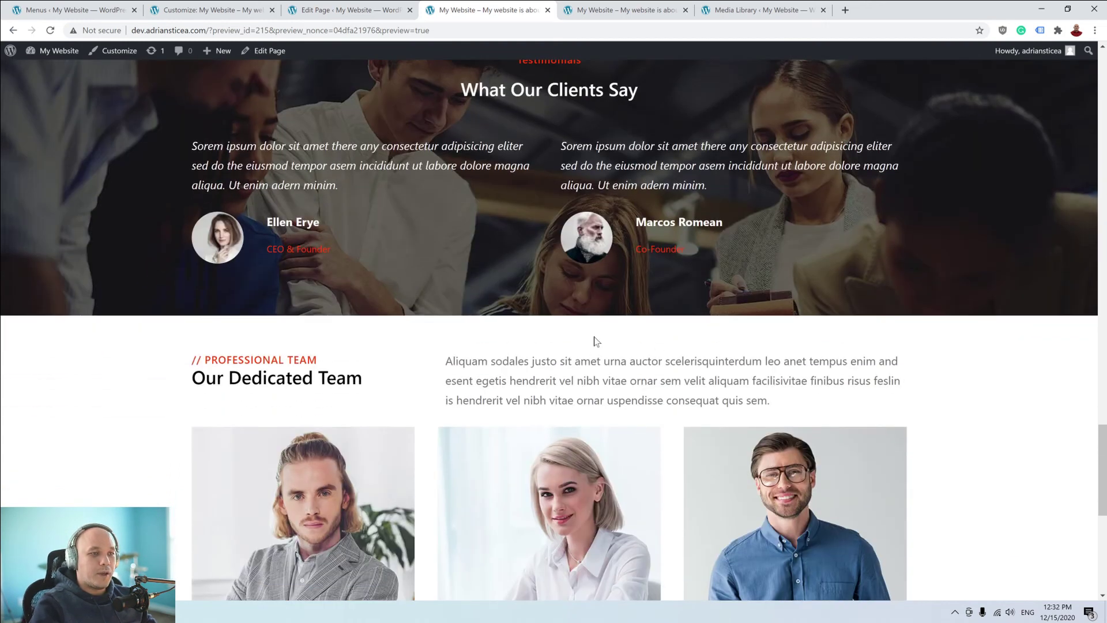
{"action": "left_click", "coordinate": [346, 10]}
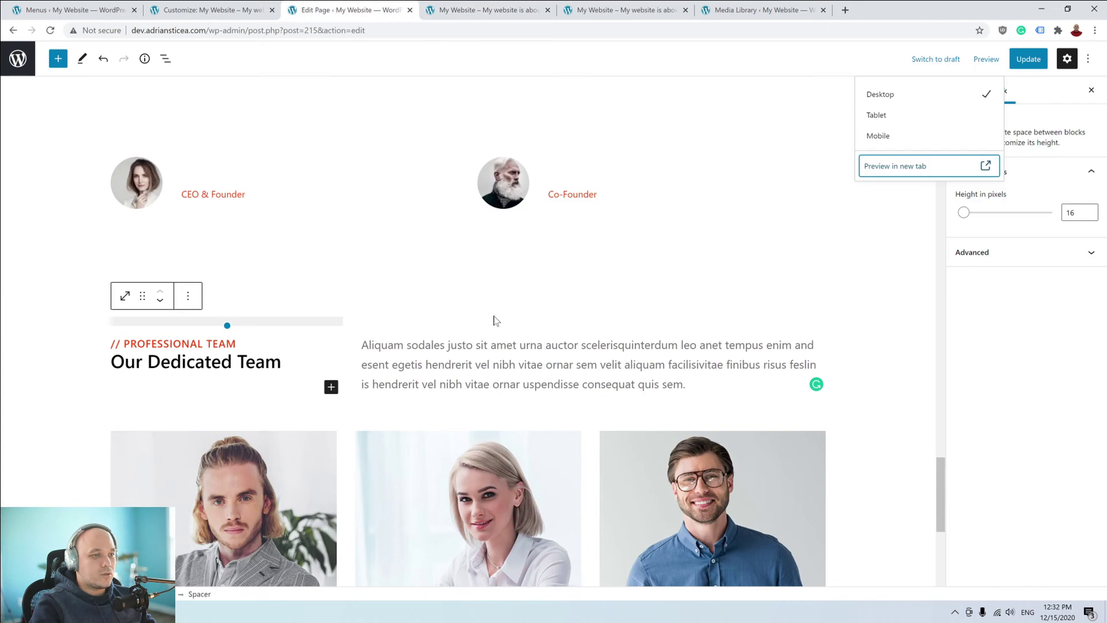
{"action": "left_click", "coordinate": [495, 318]}
{"action": "left_click", "coordinate": [465, 364]}
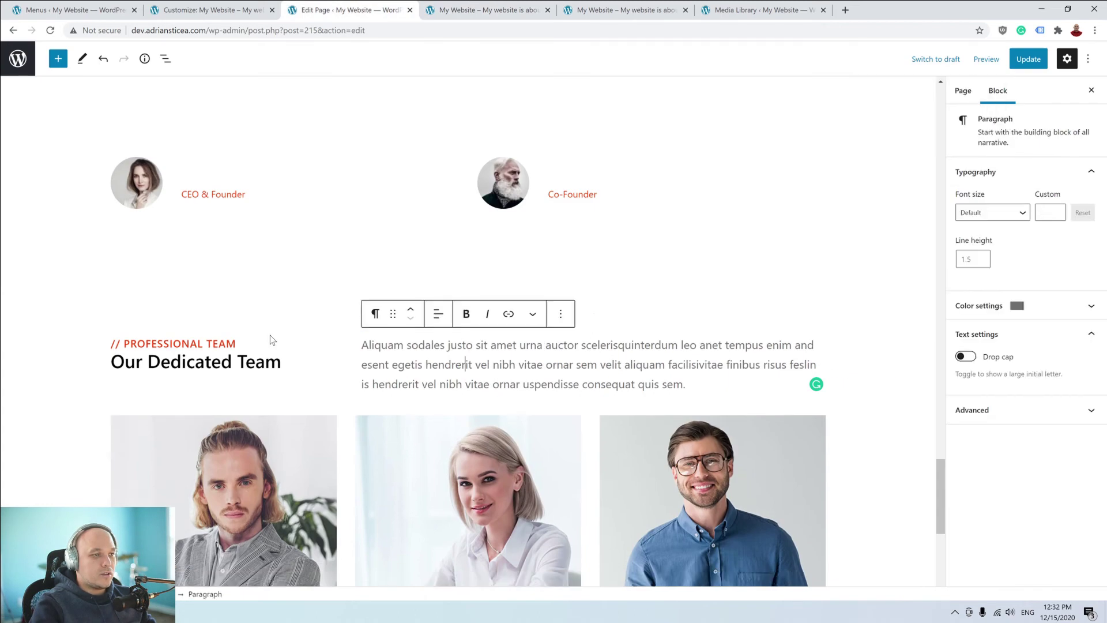
{"action": "left_click", "coordinate": [230, 354]}
{"action": "left_click", "coordinate": [343, 358]}
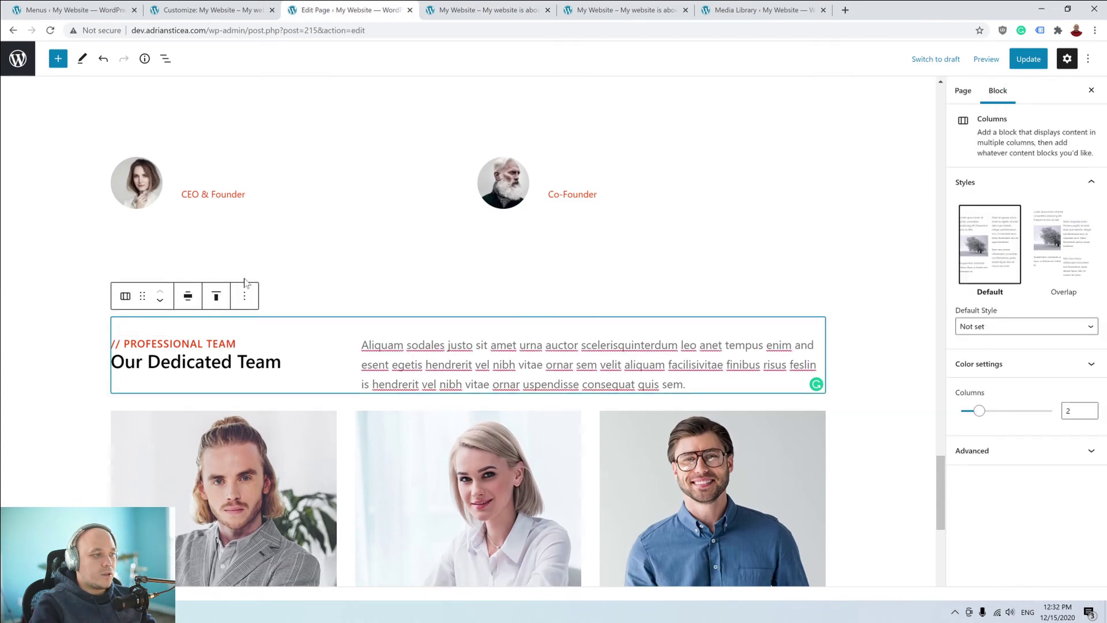
{"action": "left_click", "coordinate": [244, 297]}
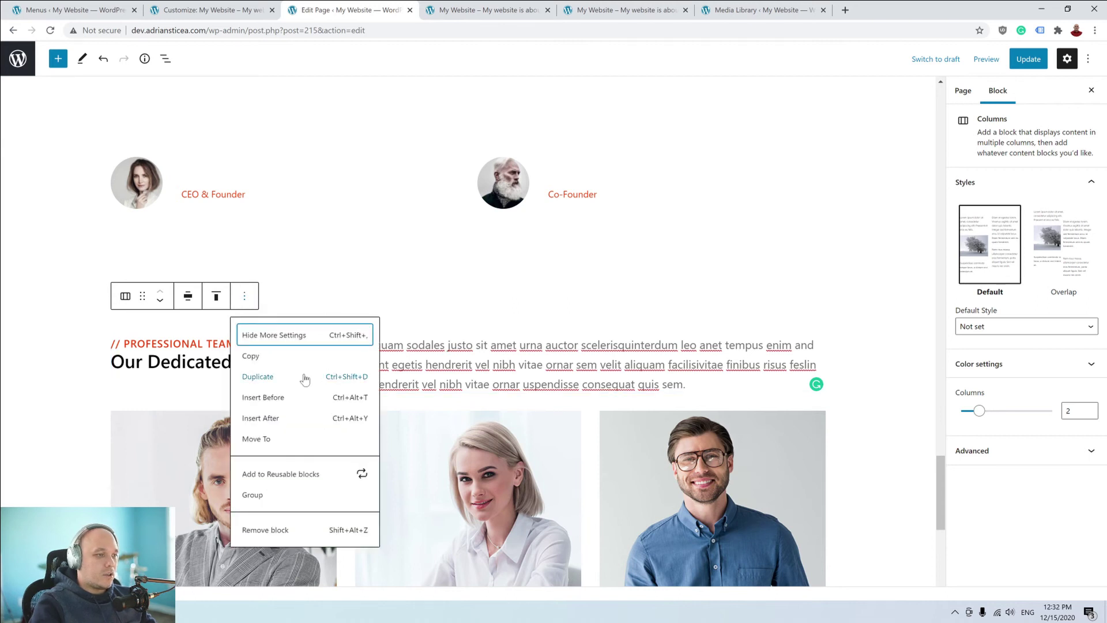
{"action": "left_click", "coordinate": [264, 397]}
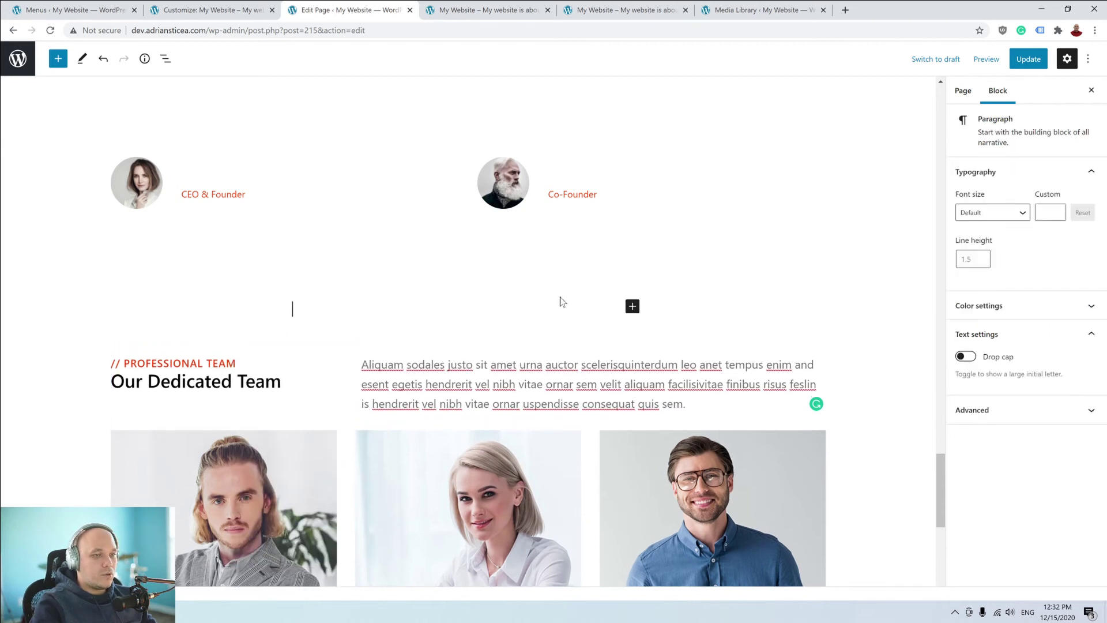
Add a Spacer block above the "Our Dedicated Team" section and set its height to 30 pixels.
{"action": "left_click", "coordinate": [633, 307]}
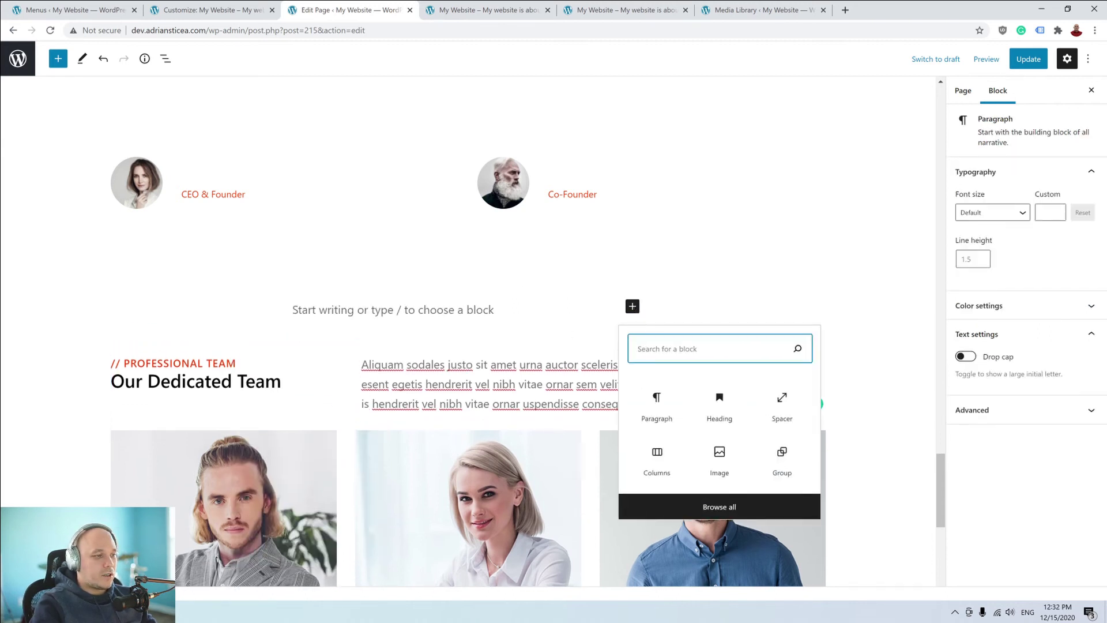
{"action": "left_click", "coordinate": [784, 411]}
{"action": "left_click_drag", "start_coordinate": [468, 357], "coordinate": [473, 312]}
Preview the page in a new tab and check the spacing around the team section.
{"action": "left_click", "coordinate": [986, 59]}
{"action": "left_click", "coordinate": [920, 166]}
{"action": "scroll", "coordinate": [558, 293], "scroll_direction": "down", "scroll_amount": 20}
{"action": "scroll", "coordinate": [557, 299], "scroll_direction": "up", "scroll_amount": 7}
{"action": "scroll", "coordinate": [586, 282], "scroll_direction": "down", "scroll_amount": 1}
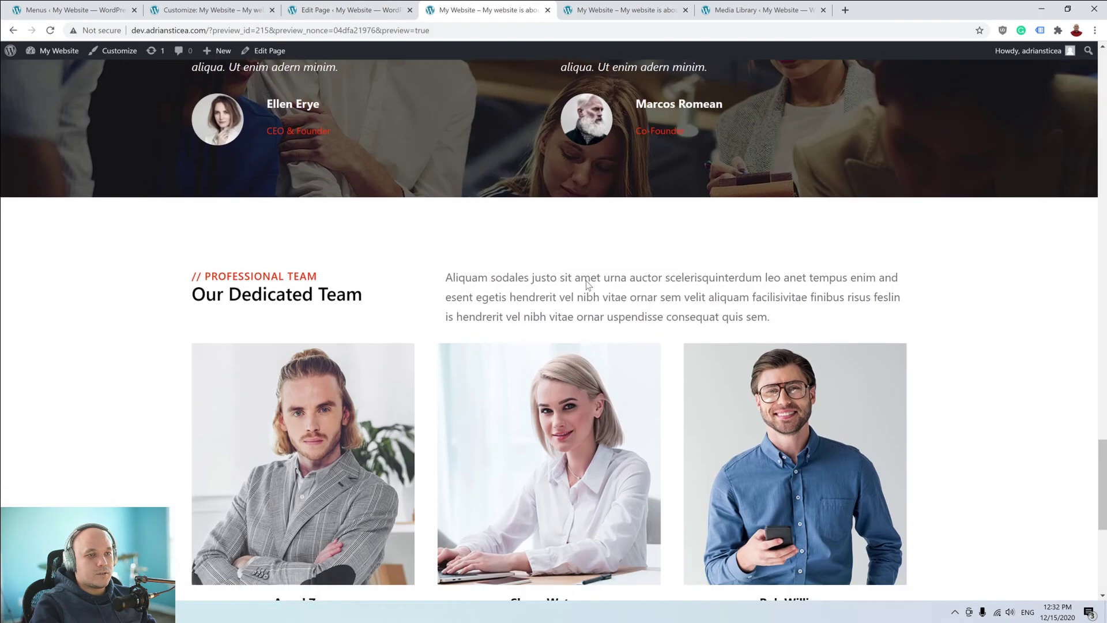
{"action": "scroll", "coordinate": [585, 283], "scroll_direction": "down", "scroll_amount": 4}
Duplicate the 30-pixel spacer in the page editor and move the copy below the team members.
{"action": "key", "text": "ctrl+shift+Tab"}
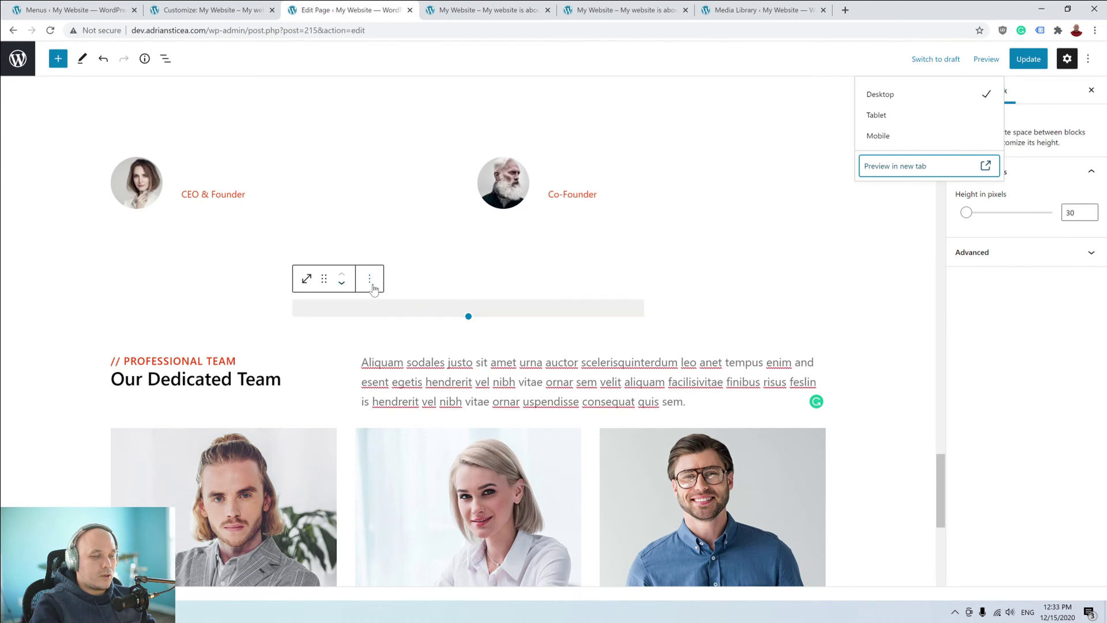
{"action": "left_click", "coordinate": [402, 305]}
{"action": "left_click", "coordinate": [369, 278]}
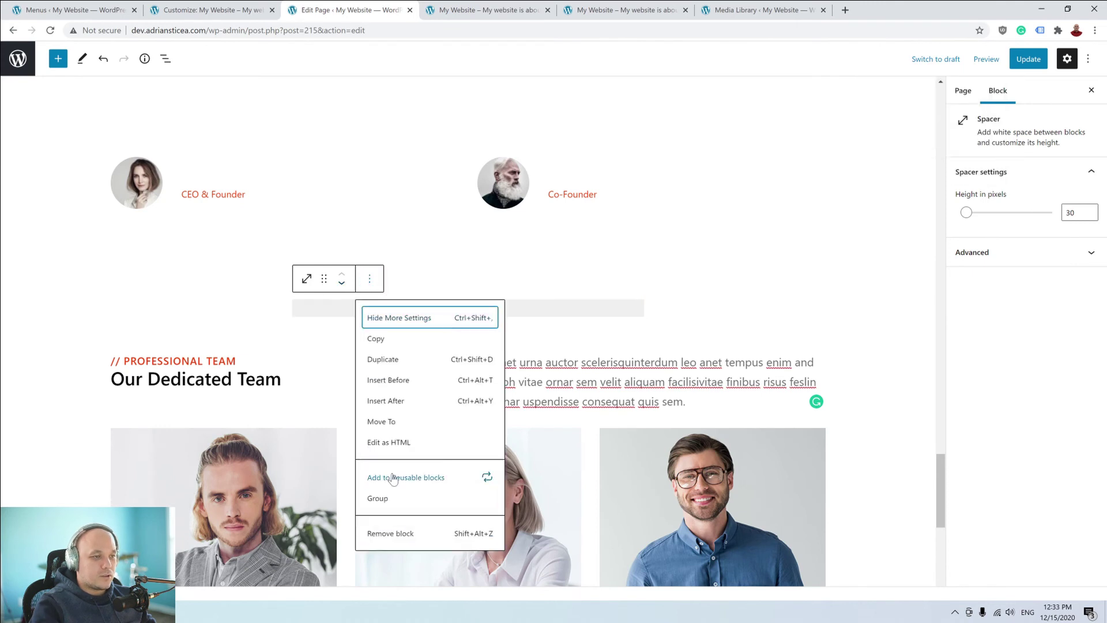
{"action": "left_click", "coordinate": [396, 359]}
{"action": "left_click", "coordinate": [342, 317]}
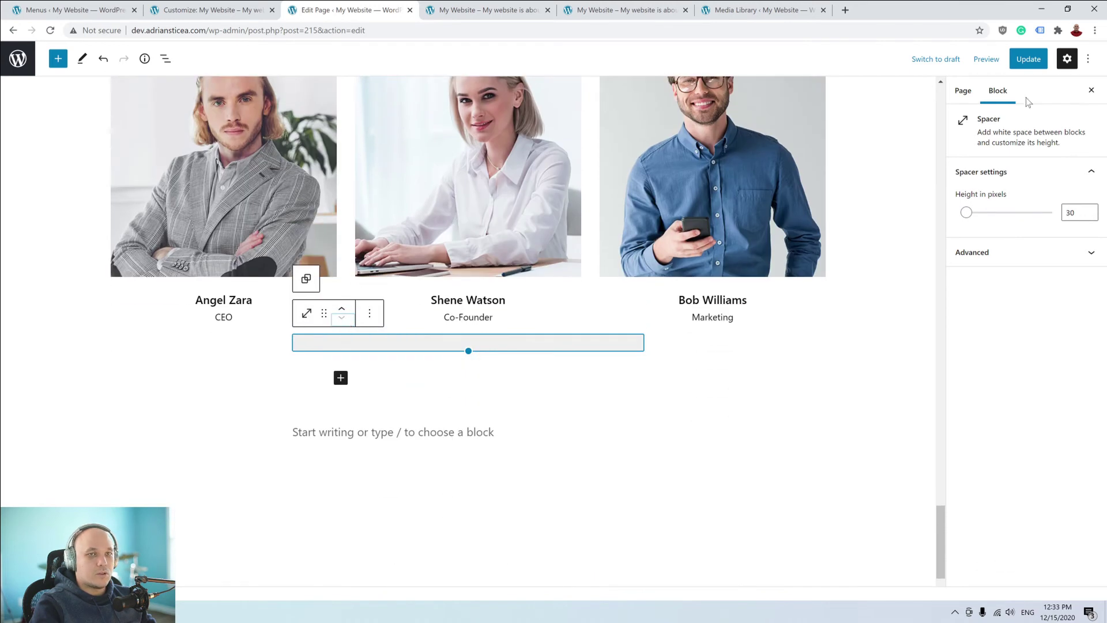
Preview the page in a new tab again and examine the spacing above and below the team section.
{"action": "left_click", "coordinate": [986, 59]}
{"action": "left_click", "coordinate": [897, 168]}
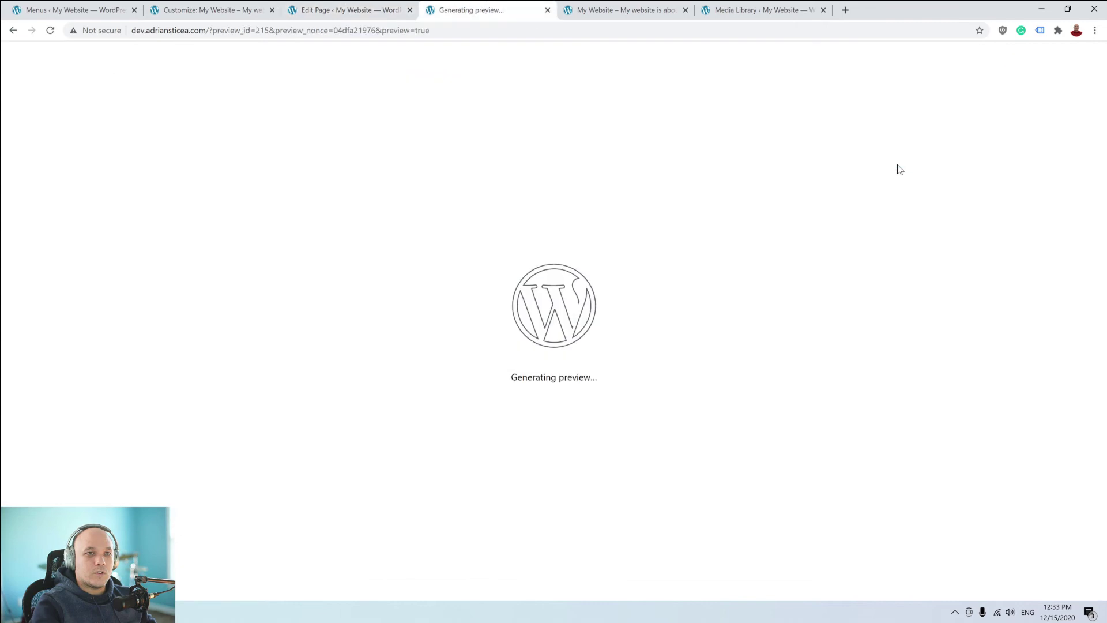
{"action": "scroll", "coordinate": [897, 168], "scroll_direction": "down", "scroll_amount": 15}
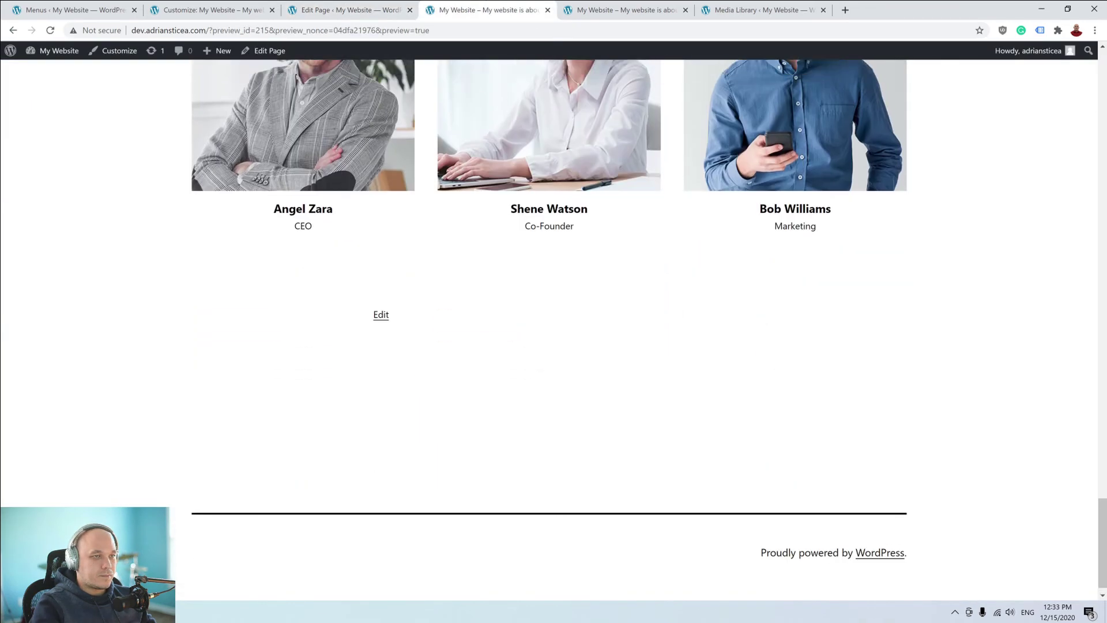
{"action": "scroll", "coordinate": [413, 268], "scroll_direction": "up", "scroll_amount": 7}
{"action": "scroll", "coordinate": [413, 268], "scroll_direction": "down", "scroll_amount": 5}
{"action": "scroll", "coordinate": [413, 268], "scroll_direction": "up", "scroll_amount": 3}
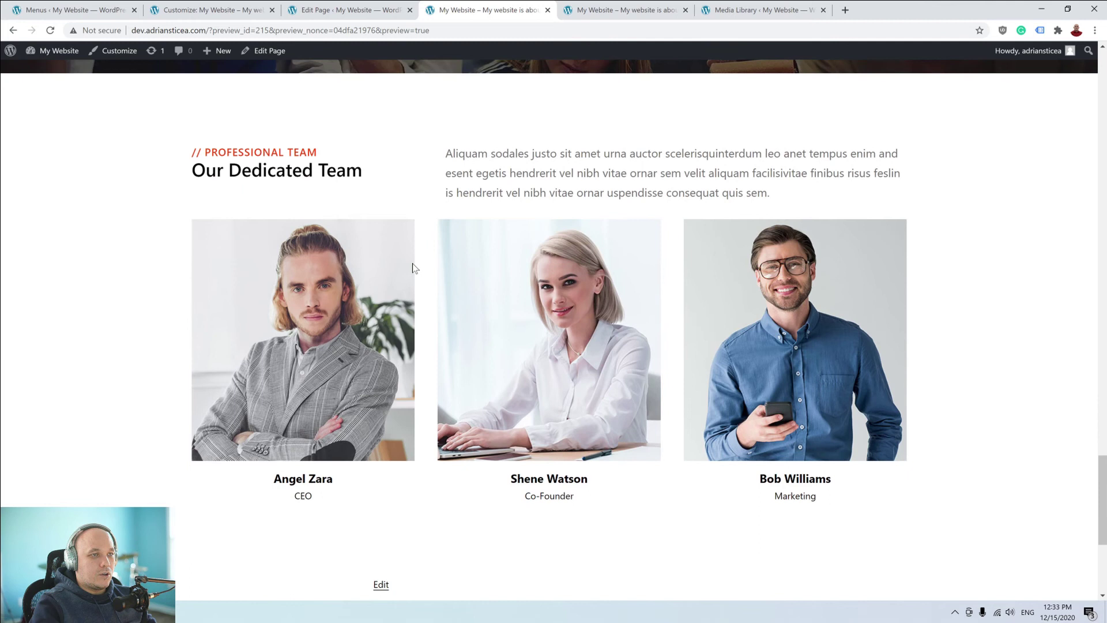
{"action": "scroll", "coordinate": [413, 268], "scroll_direction": "up", "scroll_amount": 2}
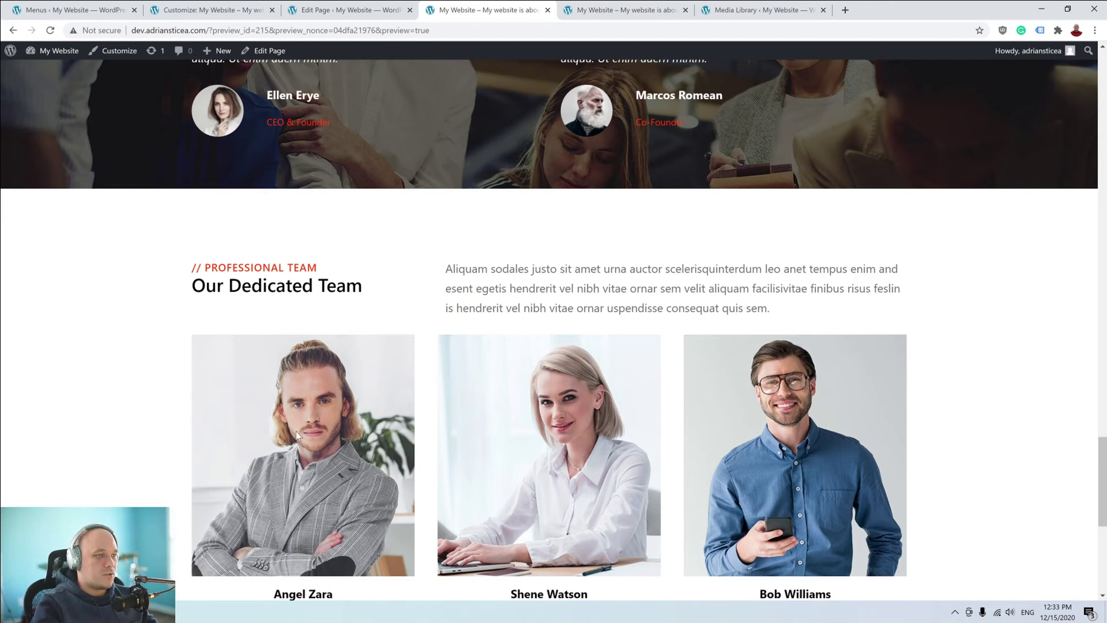
Add a Group block in the empty paragraph below the team section and set it to full width.
{"action": "left_click", "coordinate": [345, 9]}
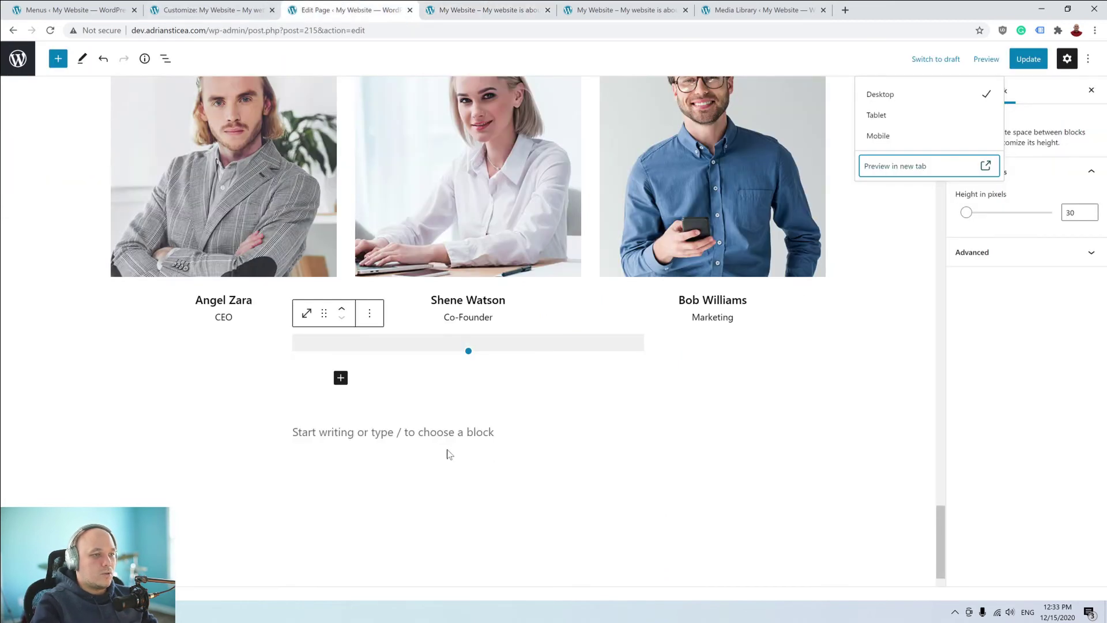
{"action": "left_click", "coordinate": [393, 432]}
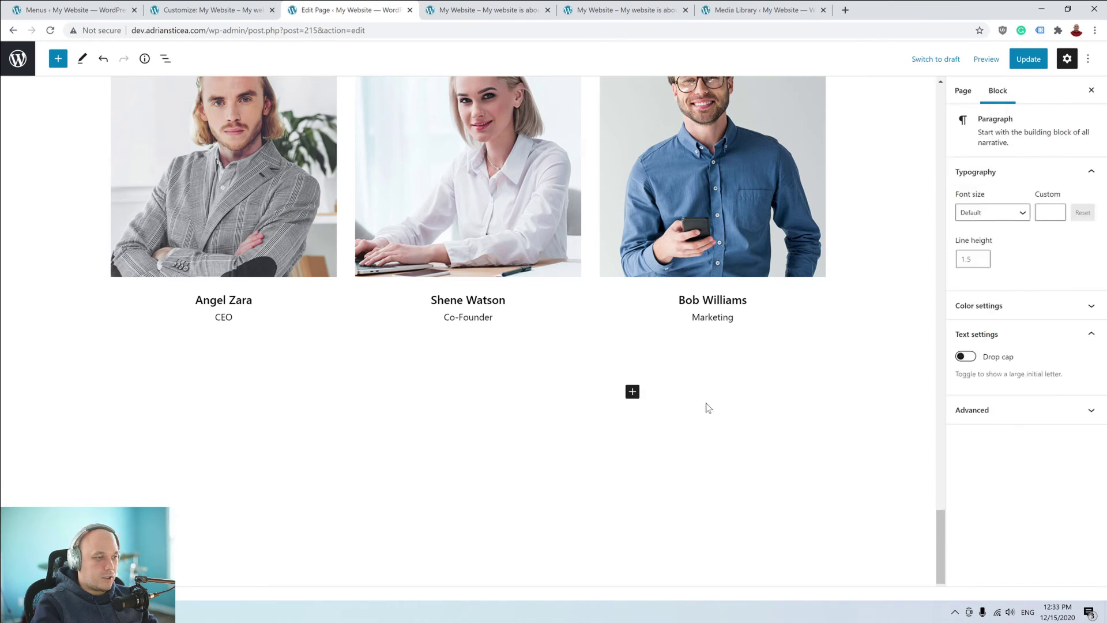
{"action": "left_click", "coordinate": [633, 392]}
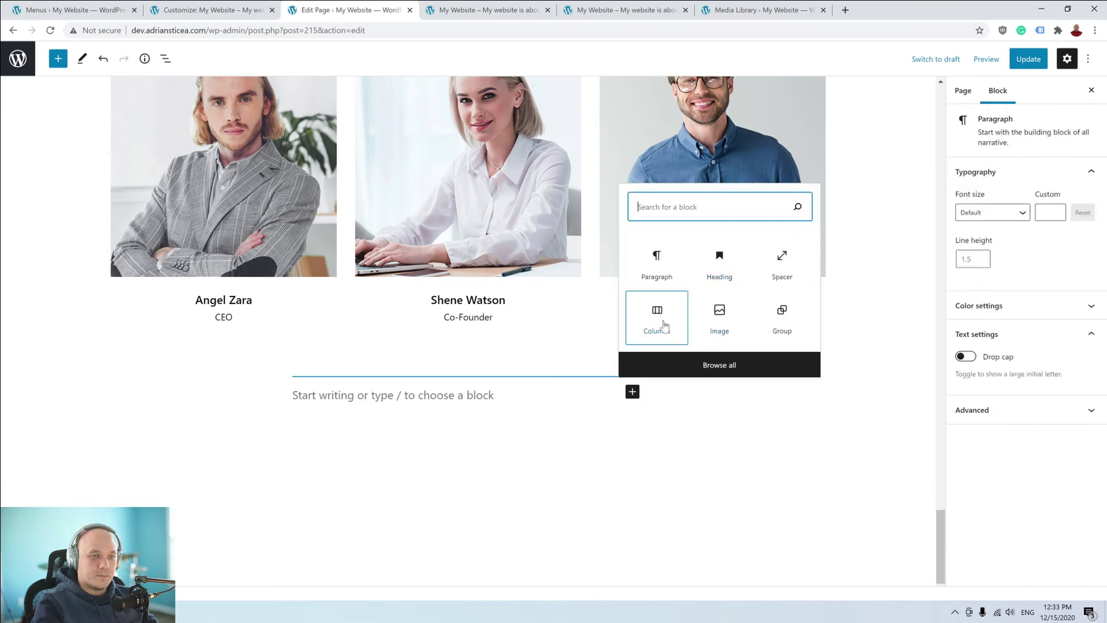
{"action": "left_click", "coordinate": [780, 319]}
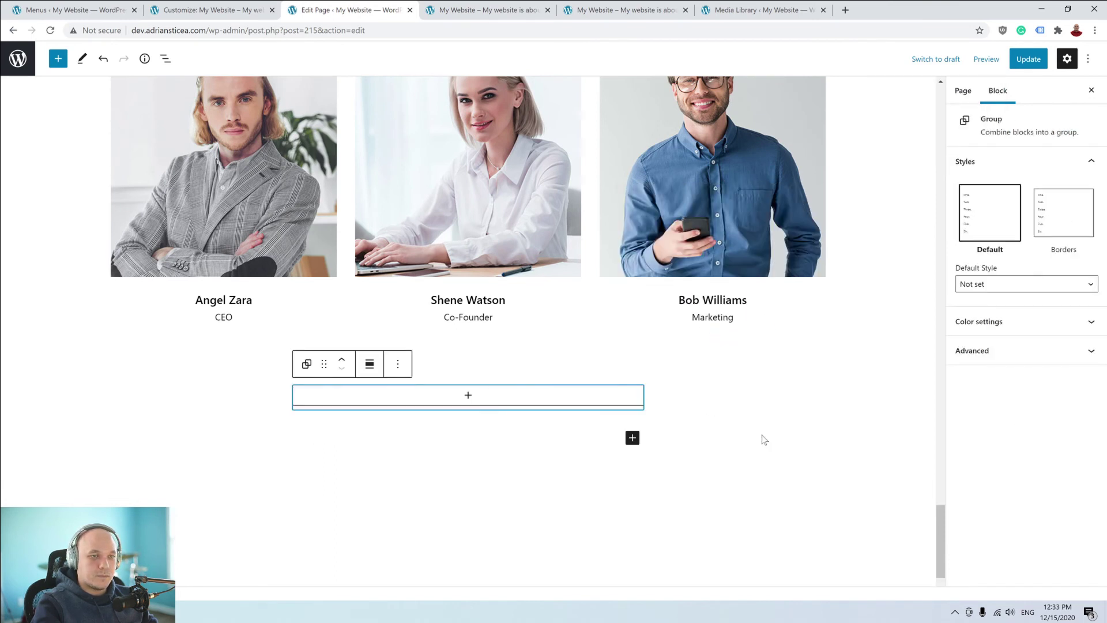
{"action": "left_click", "coordinate": [376, 365]}
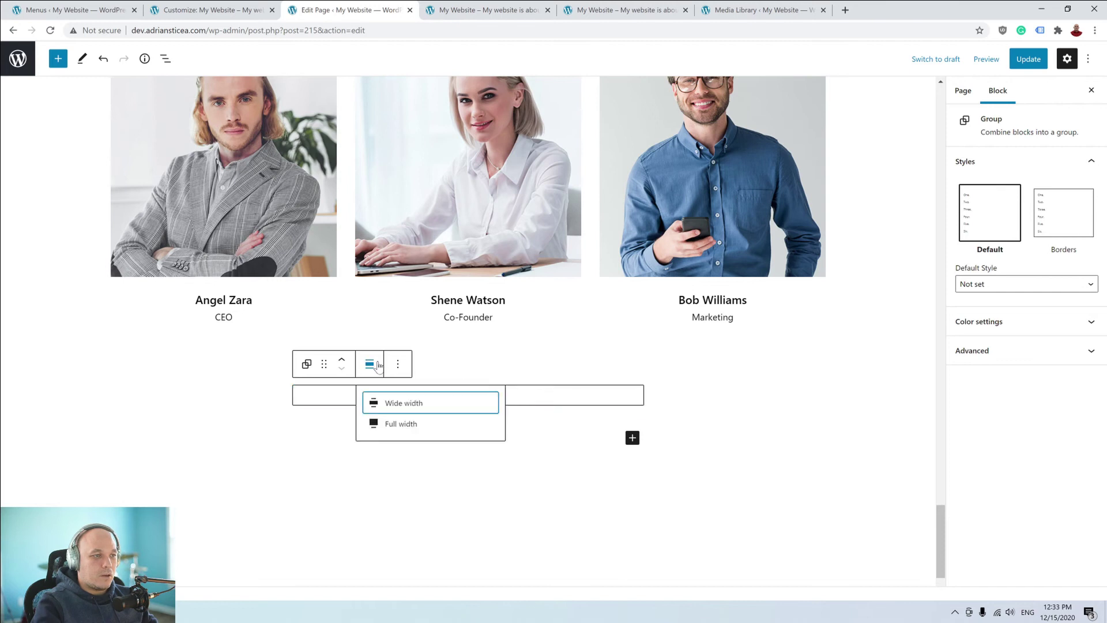
{"action": "left_click", "coordinate": [423, 428]}
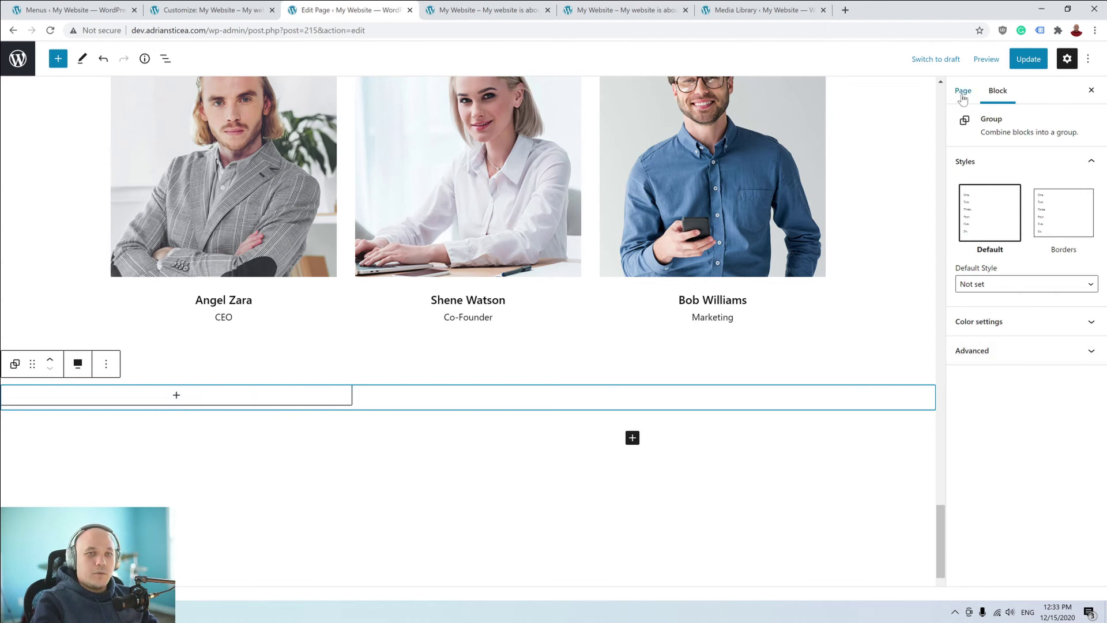
Try light blue, lavender, white and cream palette colors as the new group's background.
{"action": "left_click", "coordinate": [289, 400]}
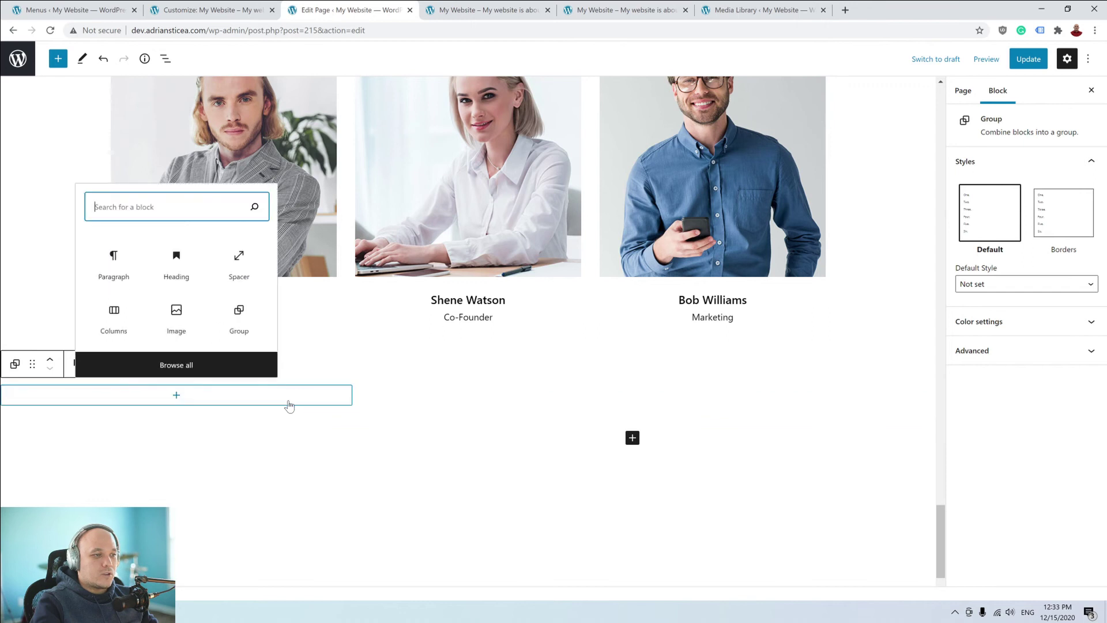
{"action": "left_click", "coordinate": [386, 398]}
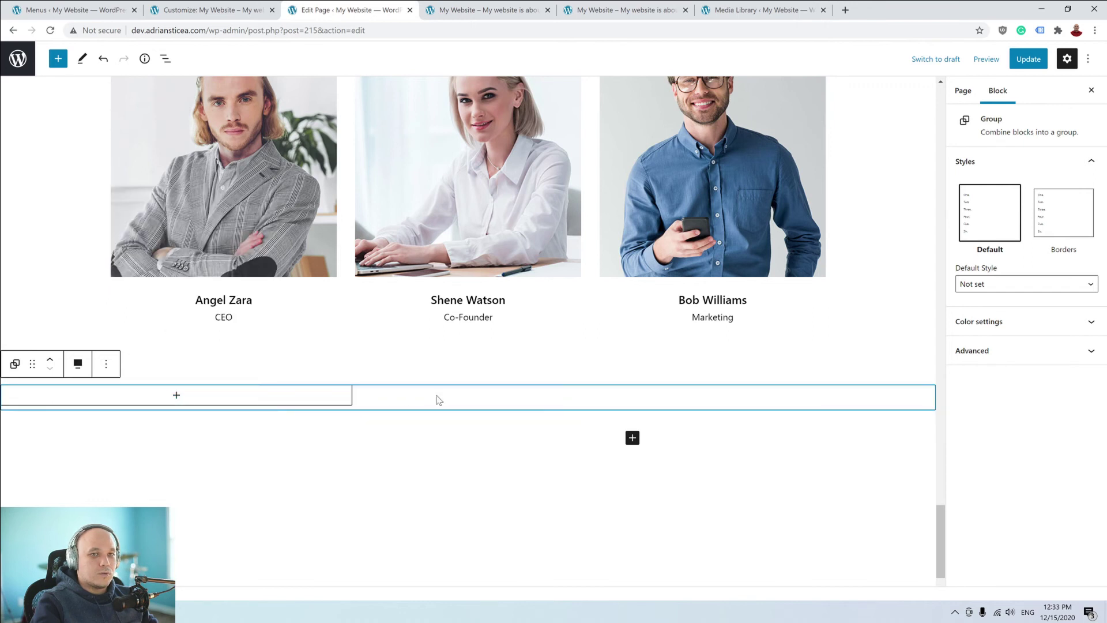
{"action": "left_click", "coordinate": [980, 321]}
{"action": "left_click", "coordinate": [1067, 478]}
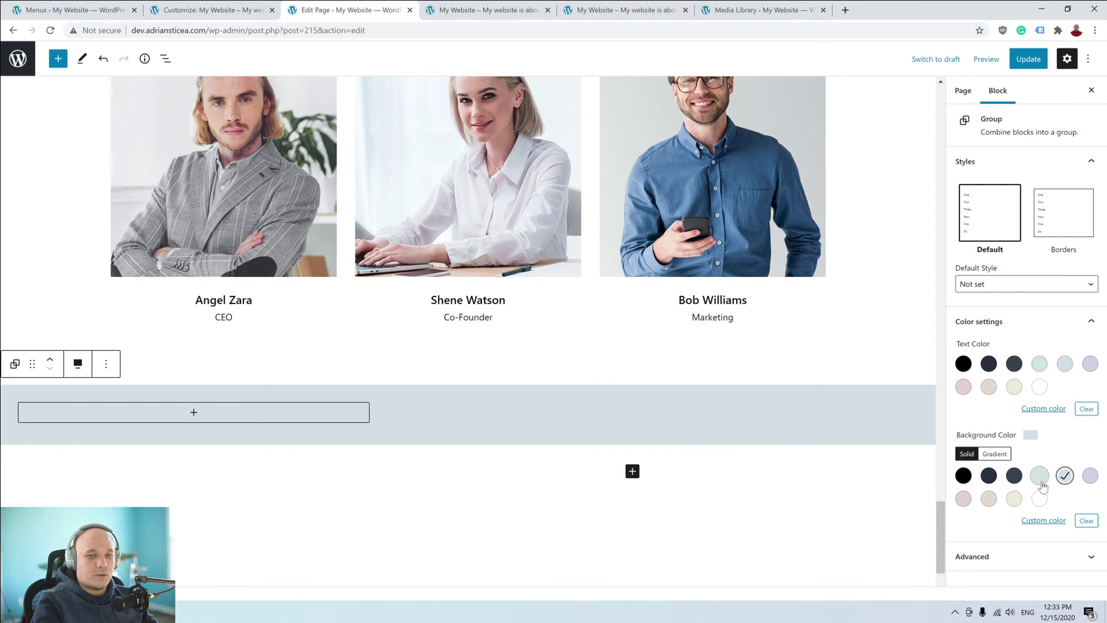
{"action": "left_click", "coordinate": [1089, 475]}
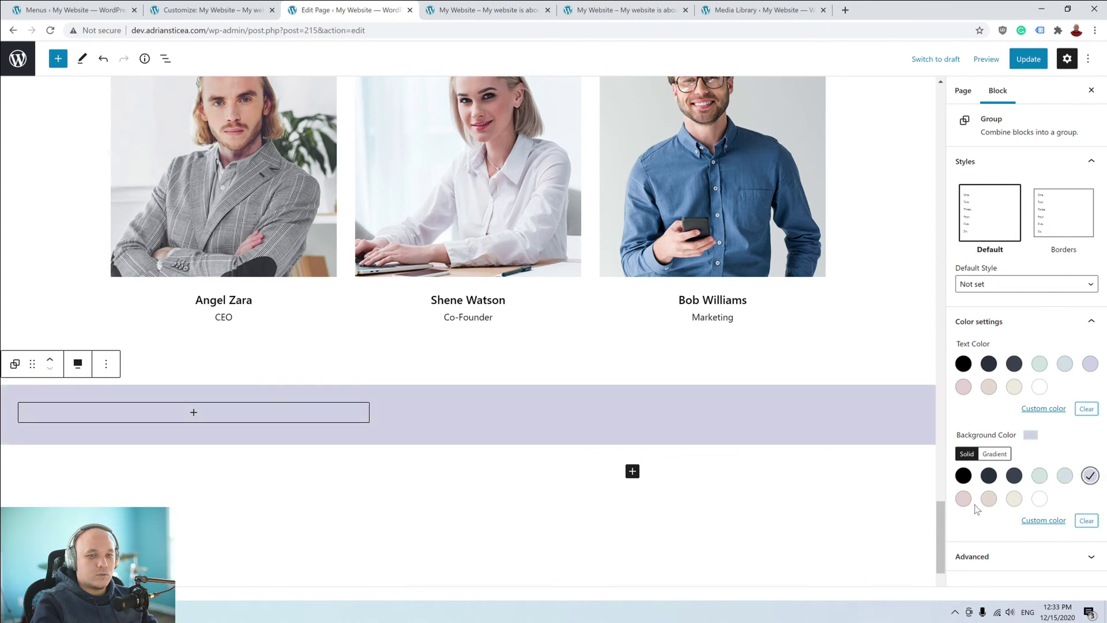
{"action": "left_click", "coordinate": [1039, 499]}
{"action": "left_click", "coordinate": [1014, 499]}
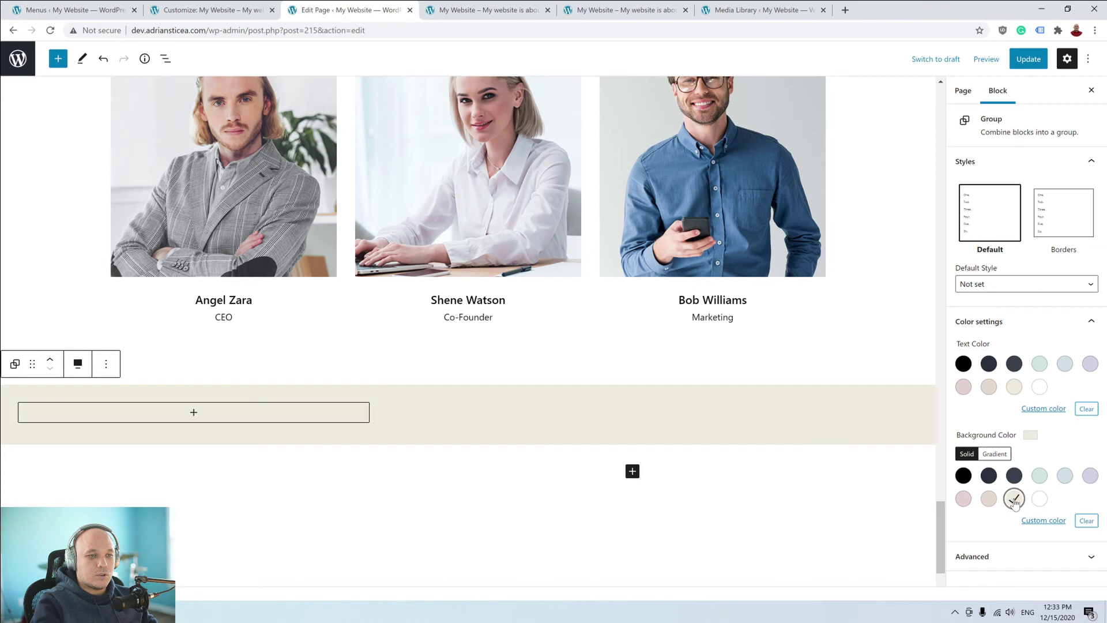
Set the group's background to the lavender palette color and lighten it to the custom color #f1f1f5.
{"action": "left_click", "coordinate": [1089, 475]}
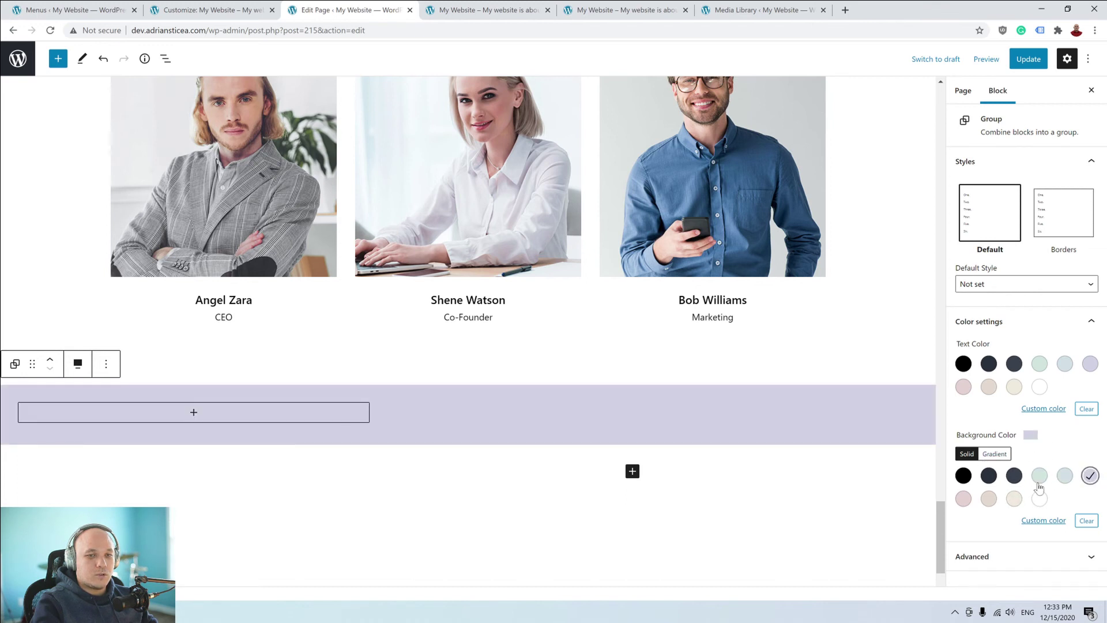
{"action": "left_click", "coordinate": [1042, 522]}
{"action": "left_click_drag", "start_coordinate": [902, 357], "coordinate": [892, 353]}
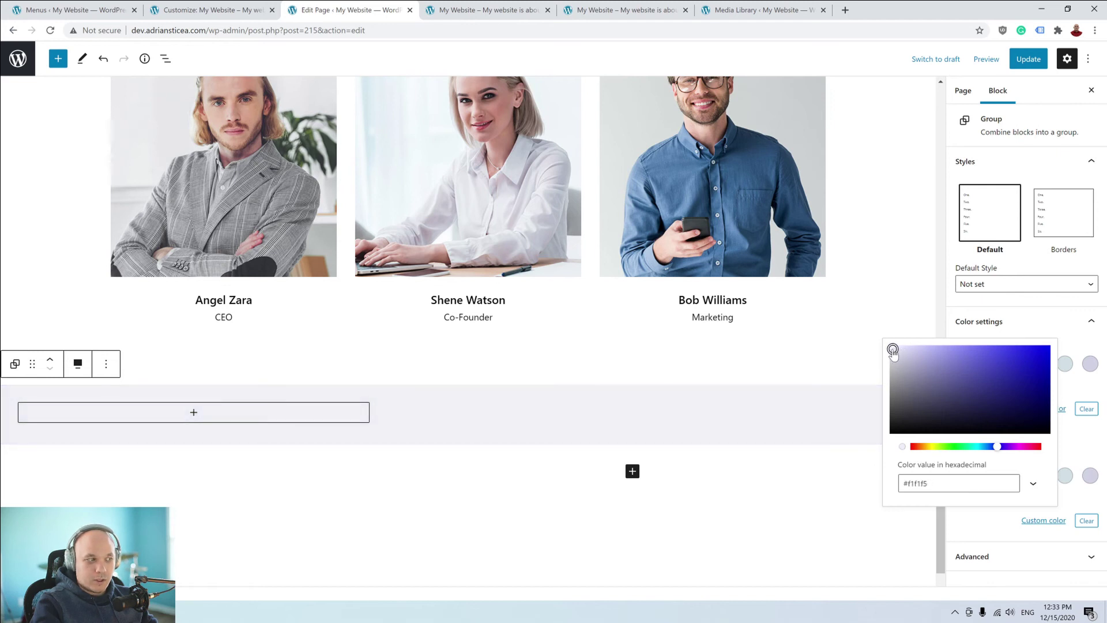
{"action": "left_click", "coordinate": [827, 501]}
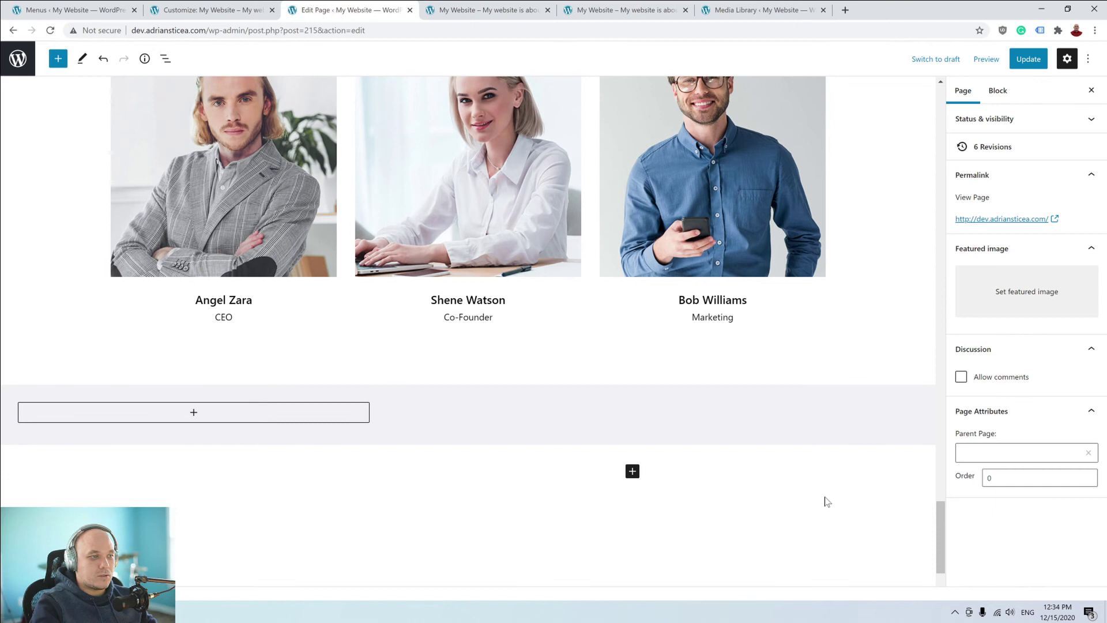
Insert a 33 / 33 / 33 Columns block inside the group and set it to wide width.
{"action": "left_click", "coordinate": [194, 413]}
{"action": "left_click", "coordinate": [138, 336]}
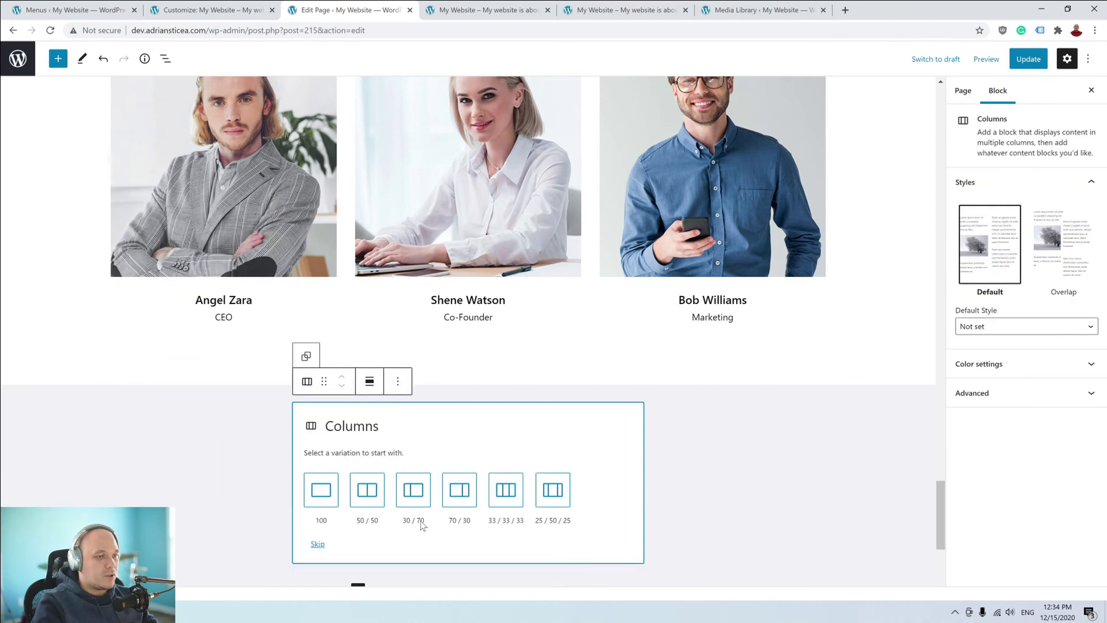
{"action": "left_click", "coordinate": [506, 490]}
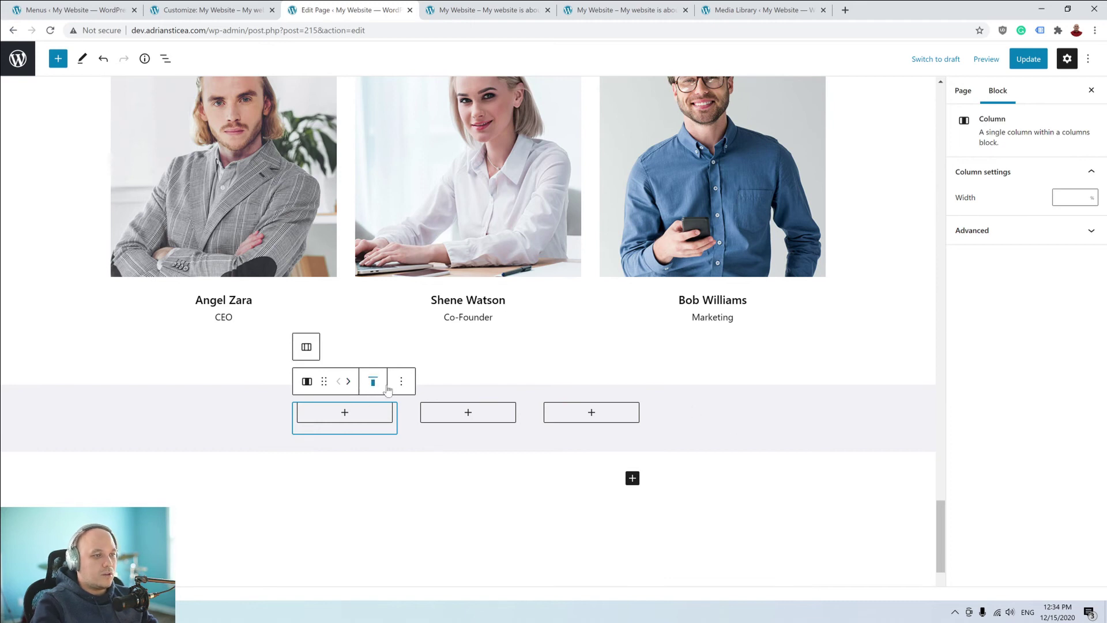
{"action": "left_click", "coordinate": [404, 417]}
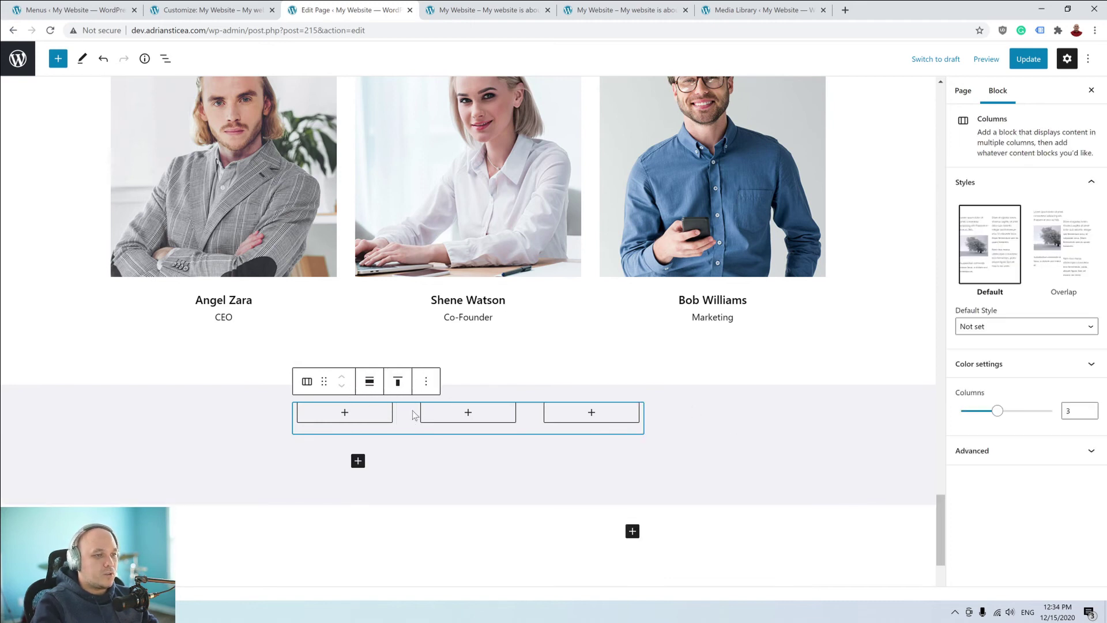
{"action": "left_click", "coordinate": [369, 382]}
{"action": "left_click", "coordinate": [414, 441]}
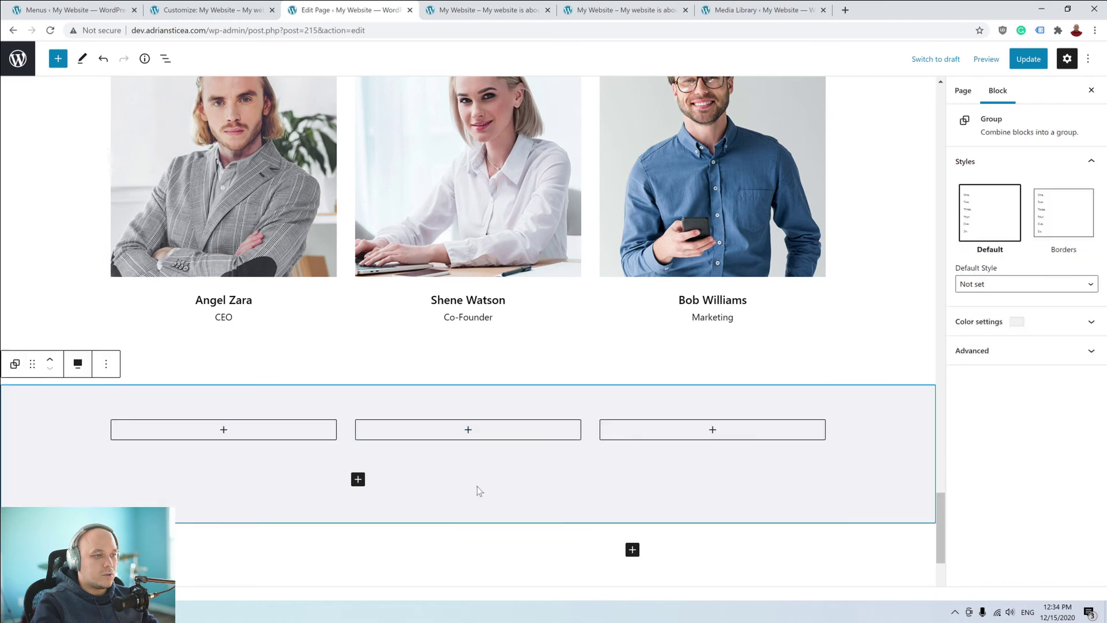
Insert an Image block in the first column using blog1-390x290-1.jpg from the media library.
{"action": "left_click", "coordinate": [220, 432]}
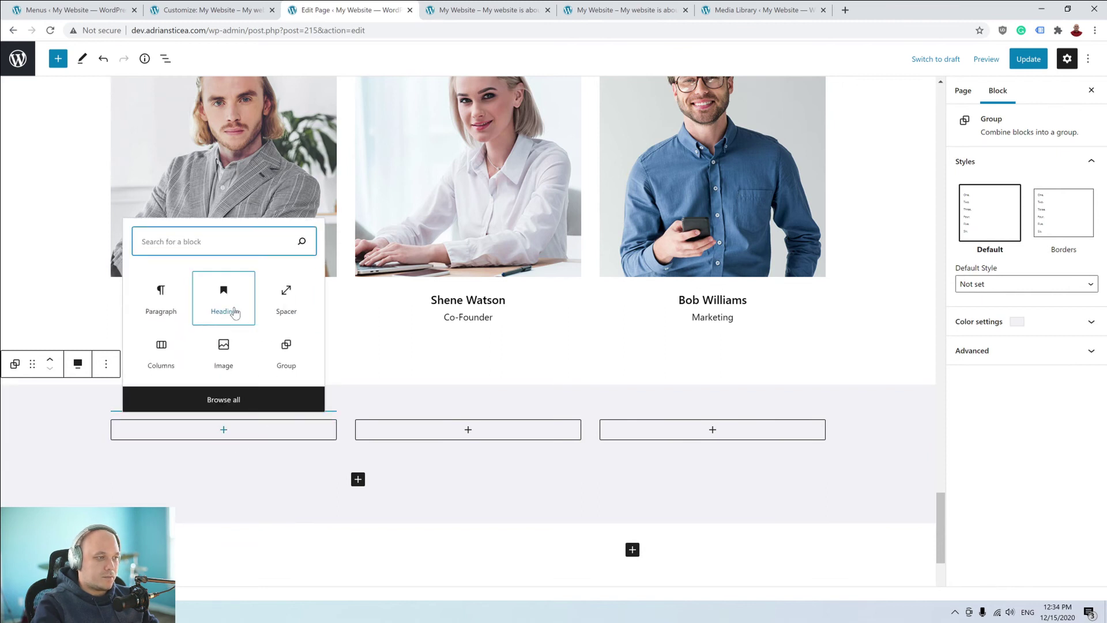
{"action": "left_click", "coordinate": [234, 351]}
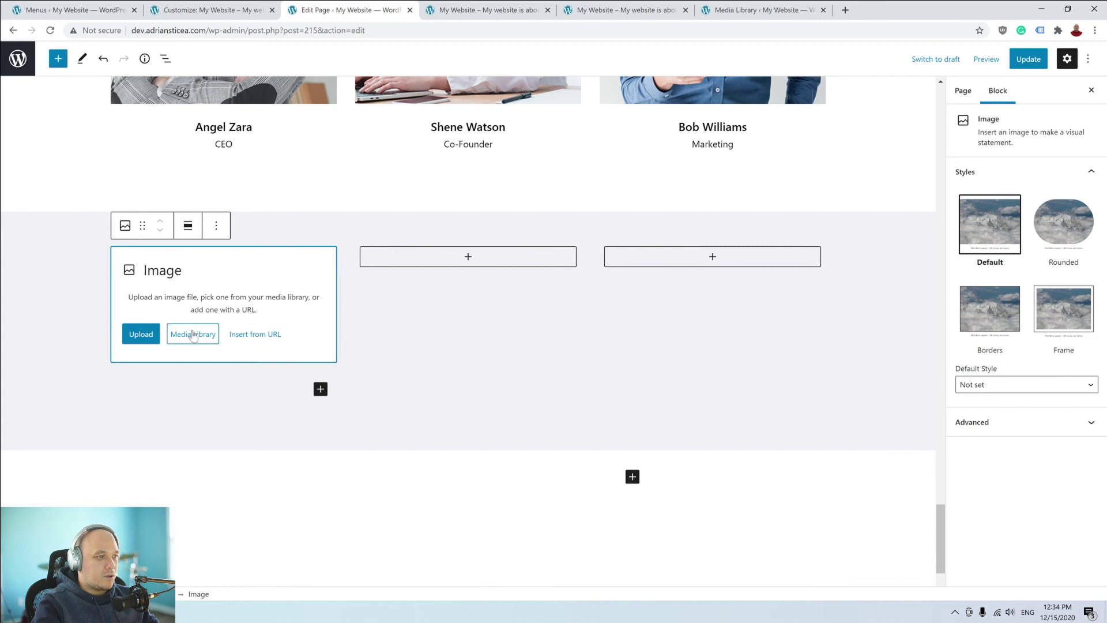
{"action": "left_click", "coordinate": [195, 337]}
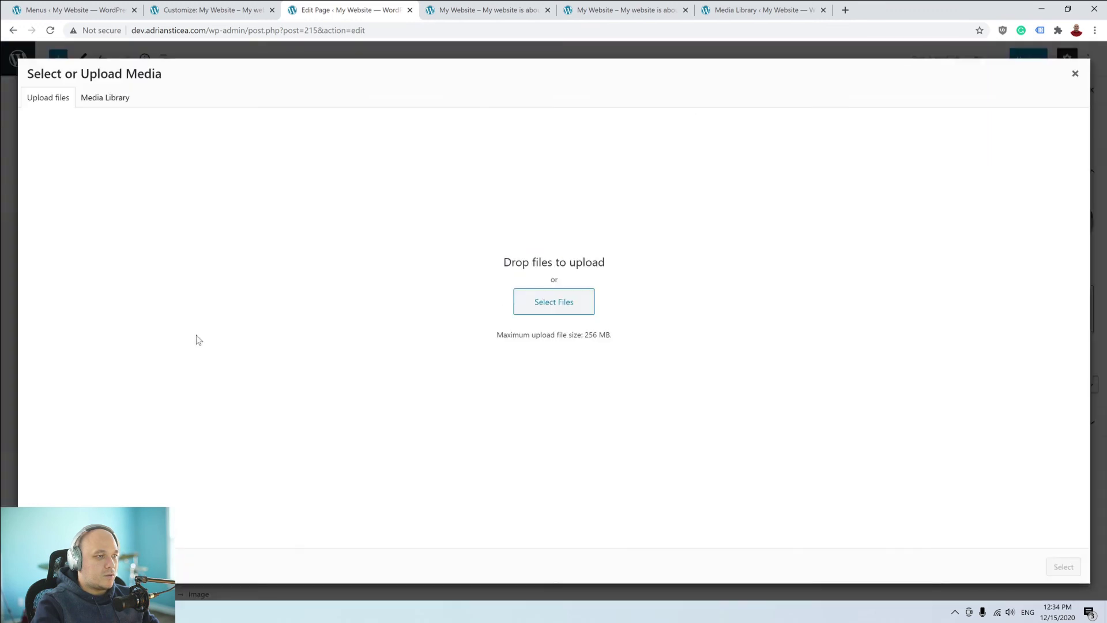
{"action": "left_click", "coordinate": [108, 99]}
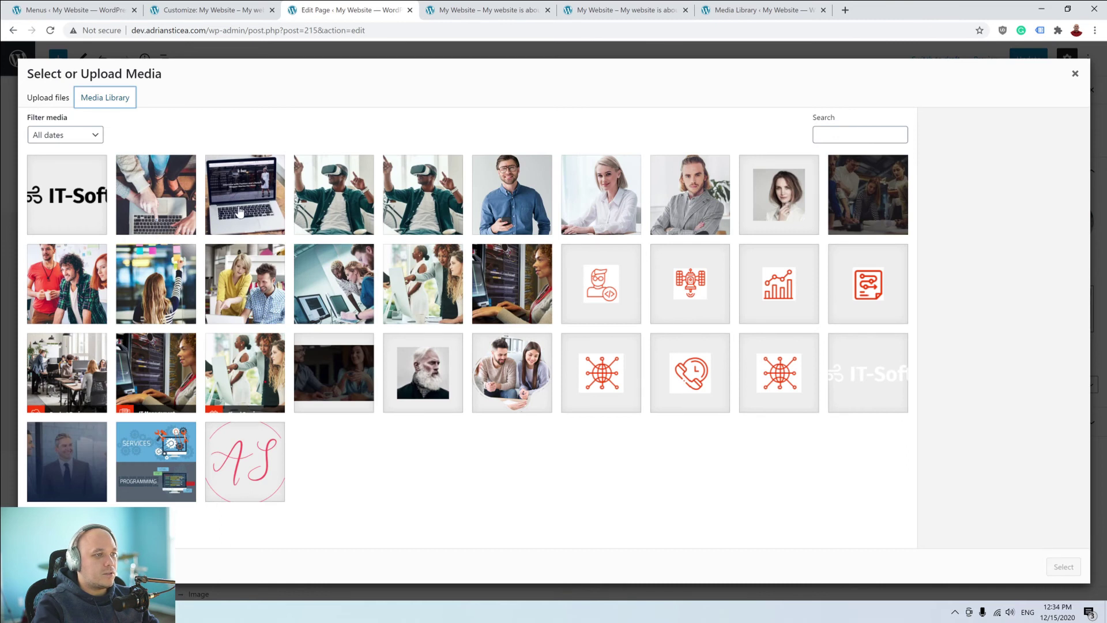
{"action": "left_click", "coordinate": [364, 203]}
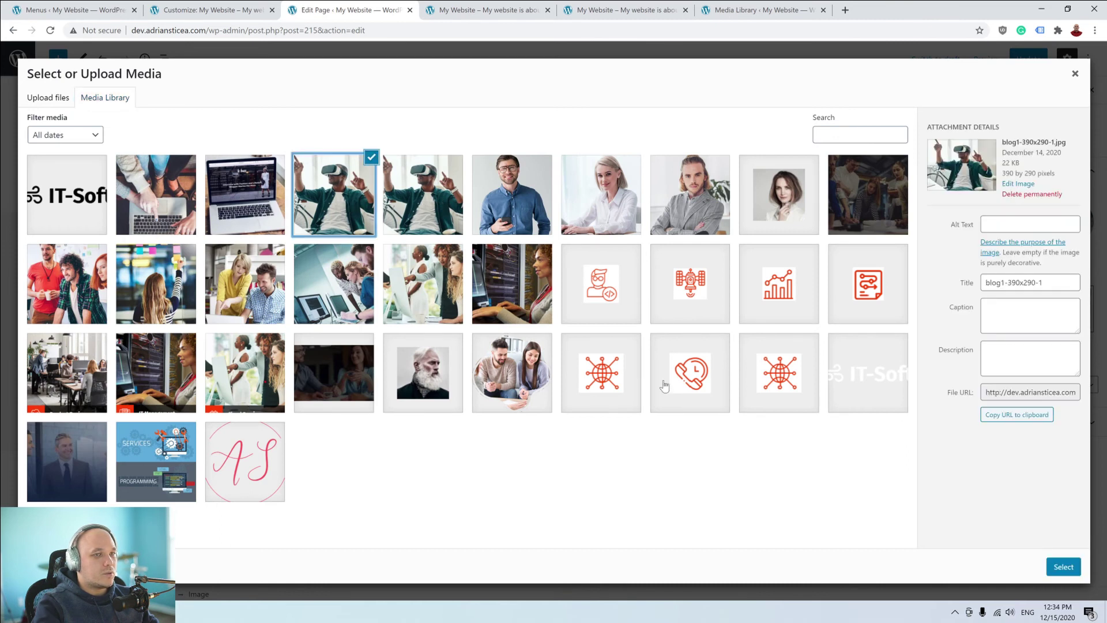
{"action": "left_click", "coordinate": [1063, 567]}
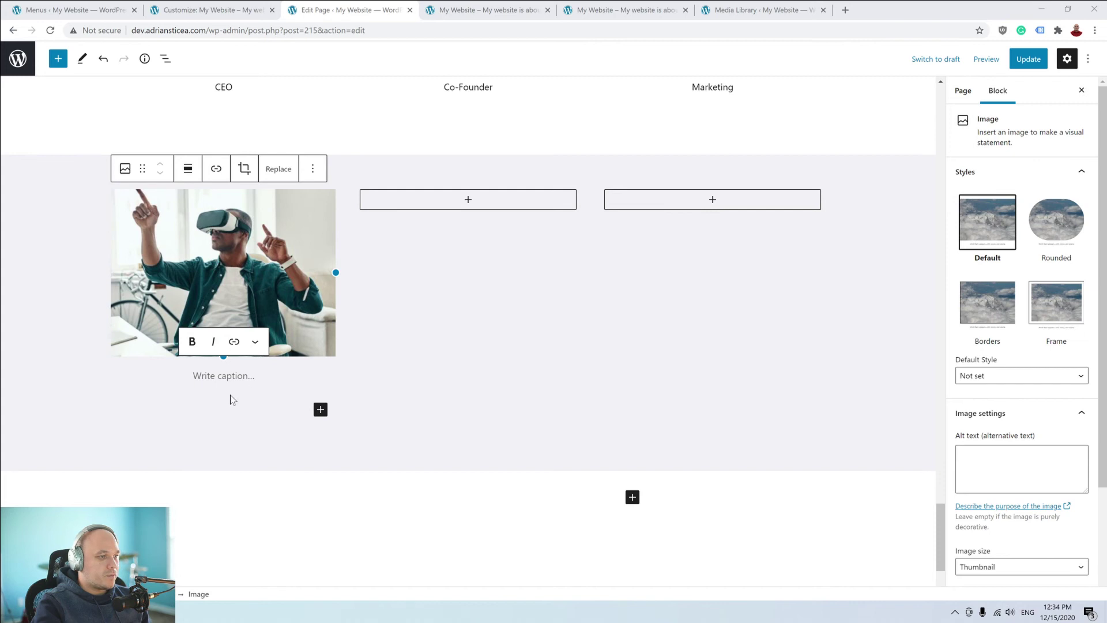
Add a paragraph below the first column's image reading "Itsoft - March 24, 2020".
{"action": "left_click", "coordinate": [230, 399]}
{"action": "left_click", "coordinate": [321, 405]}
{"action": "left_click", "coordinate": [352, 474]}
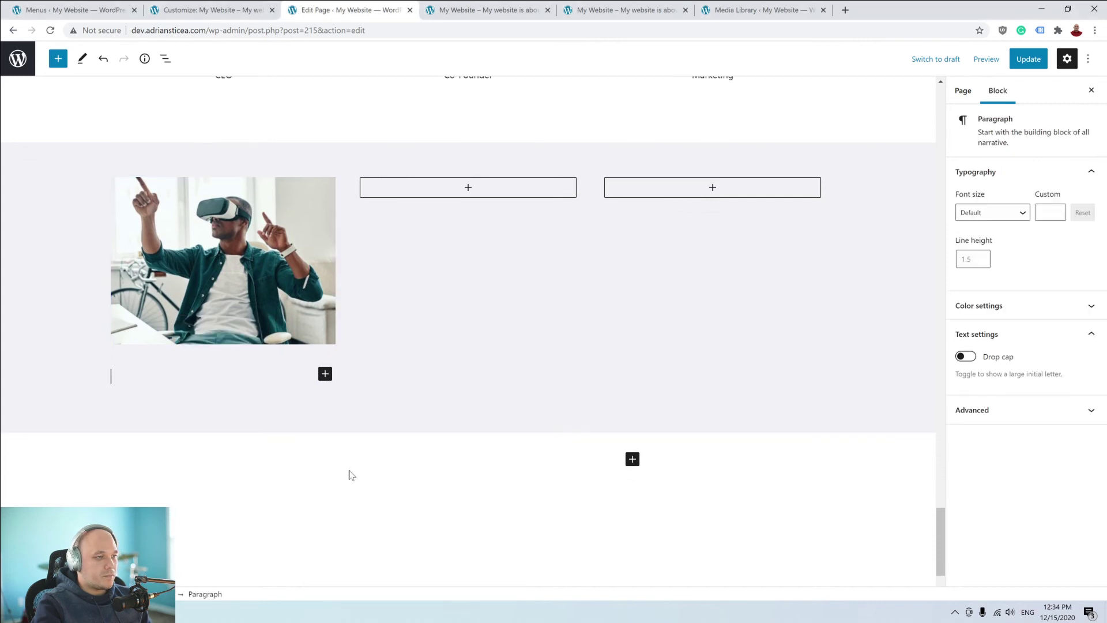
{"action": "type", "text": "Itsoft - March 24, 2020"}
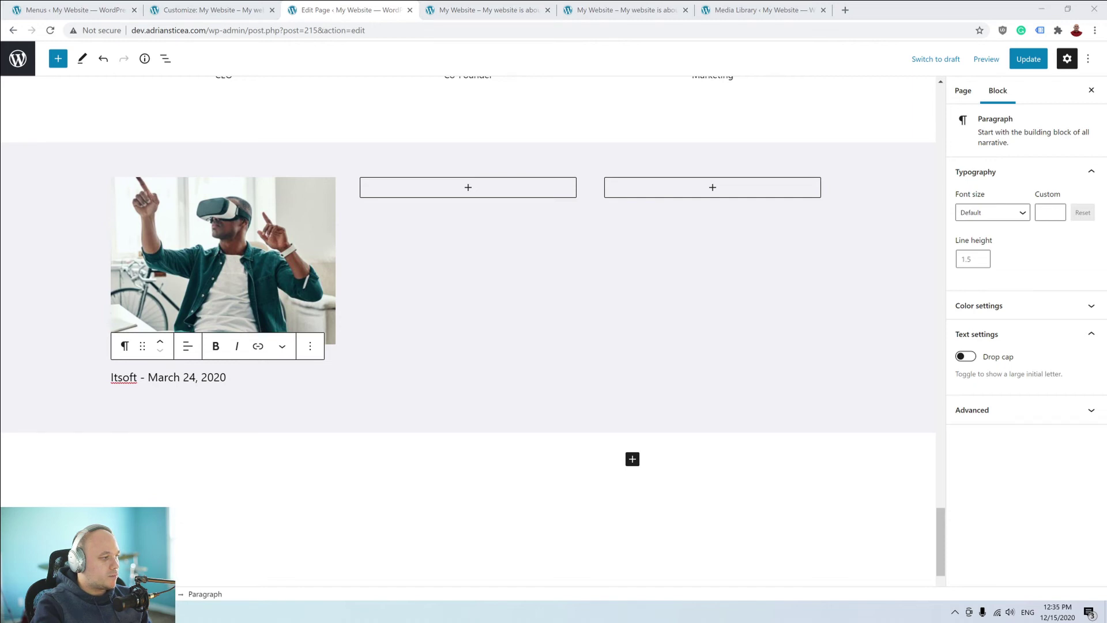
Insert the heading "Plan Your Project with Your Software" after the date line and set it to H4.
{"action": "left_click", "coordinate": [258, 378]}
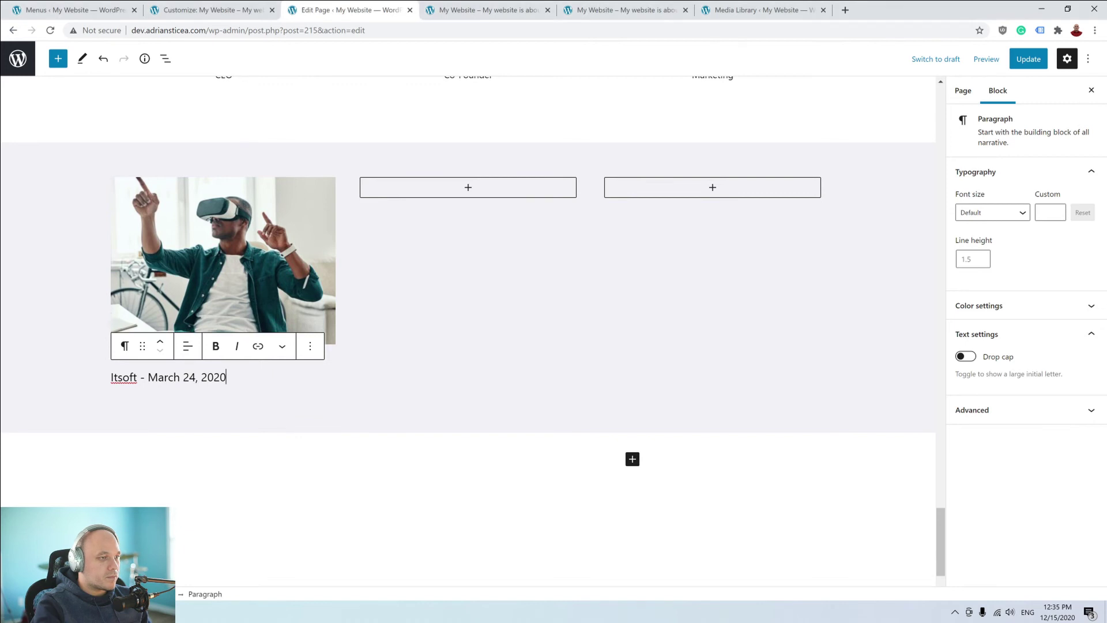
{"action": "left_click", "coordinate": [309, 349]}
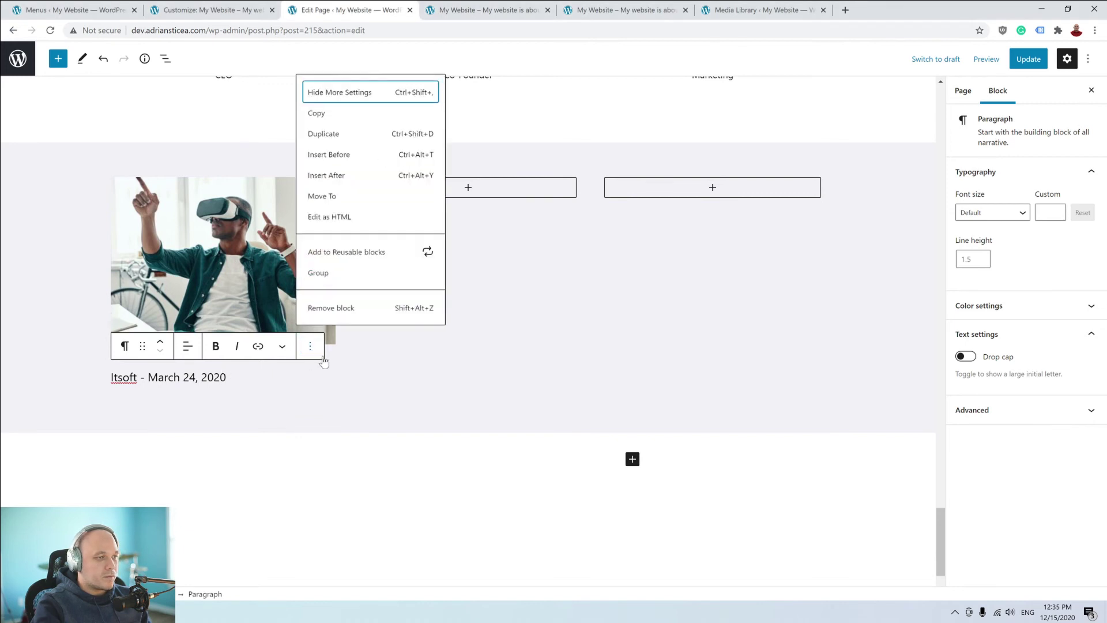
{"action": "left_click", "coordinate": [327, 176]}
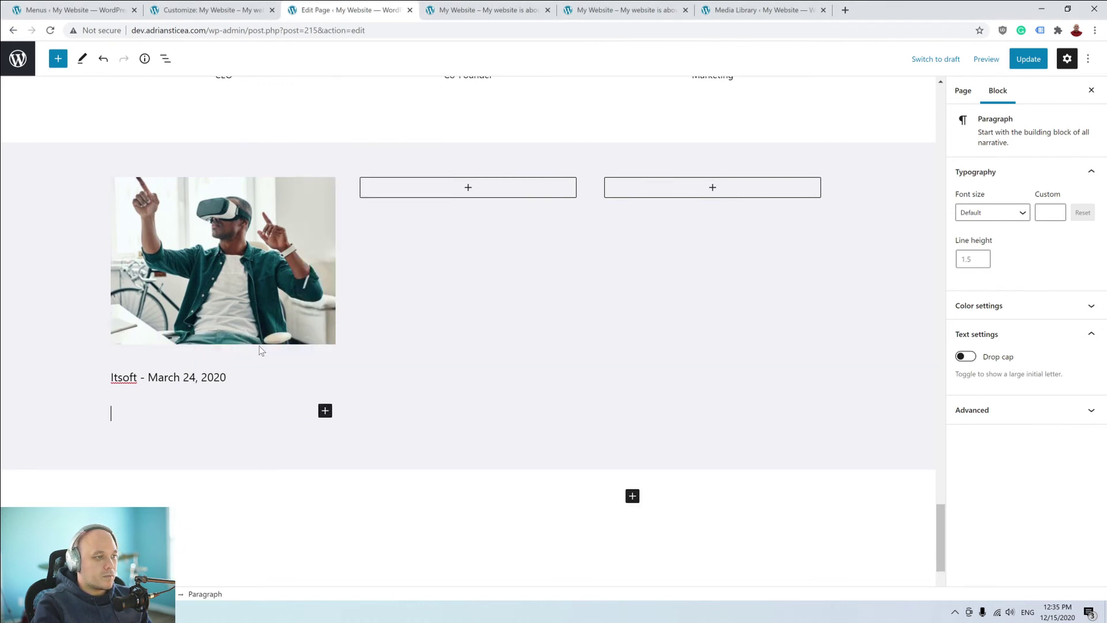
{"action": "left_click", "coordinate": [325, 411]}
{"action": "left_click", "coordinate": [405, 294]}
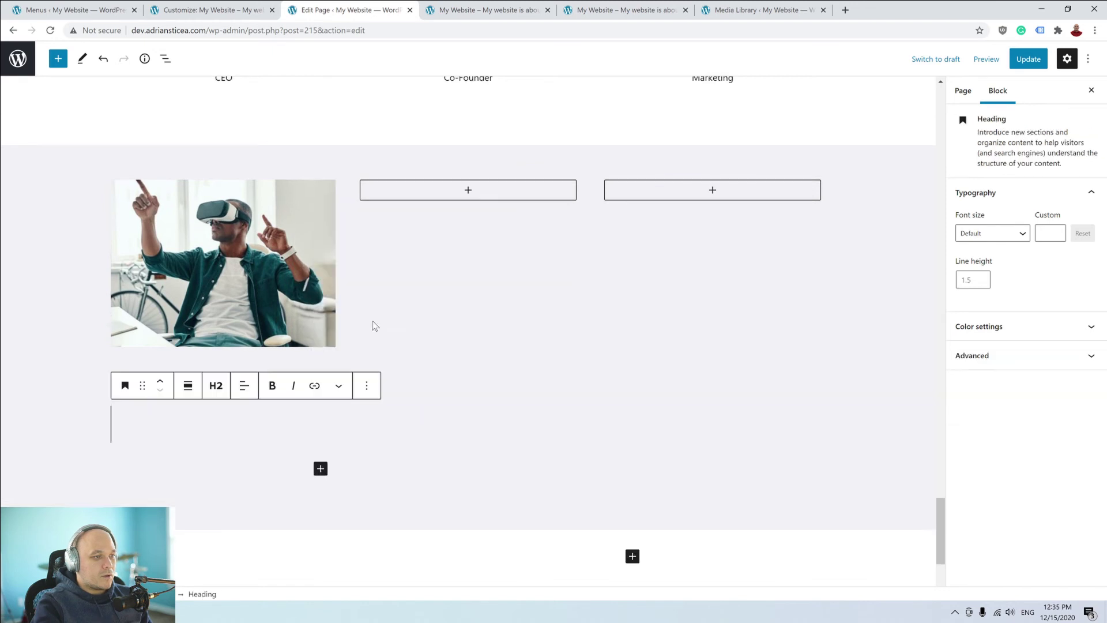
{"action": "type", "text": "Plan Your Project with Your Software"}
{"action": "left_click", "coordinate": [216, 314]}
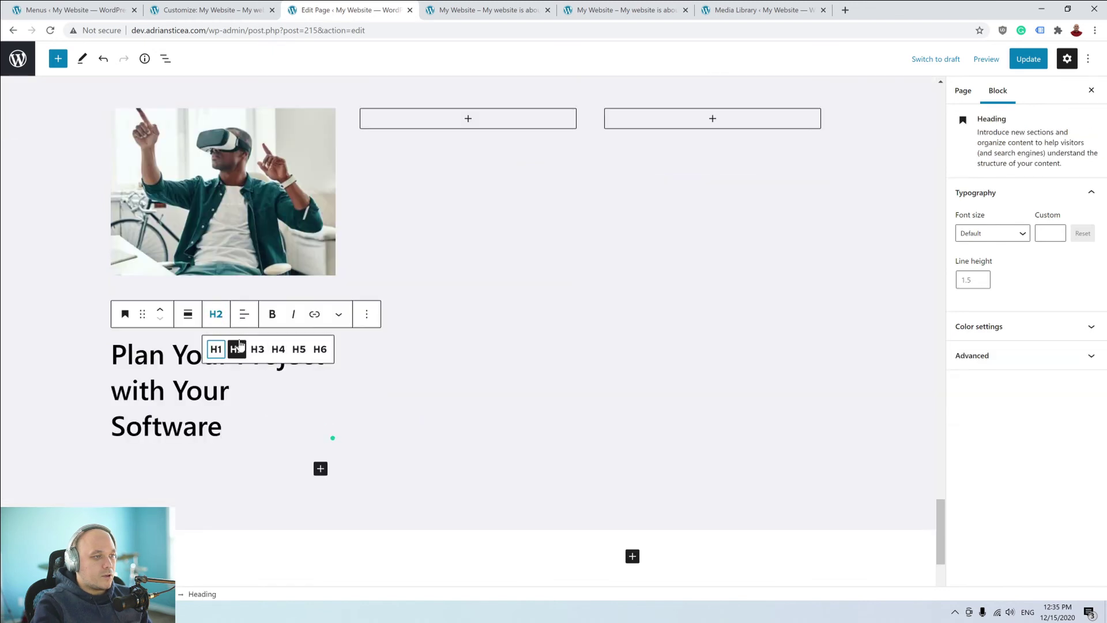
{"action": "left_click", "coordinate": [278, 349]}
{"action": "left_click", "coordinate": [82, 408]}
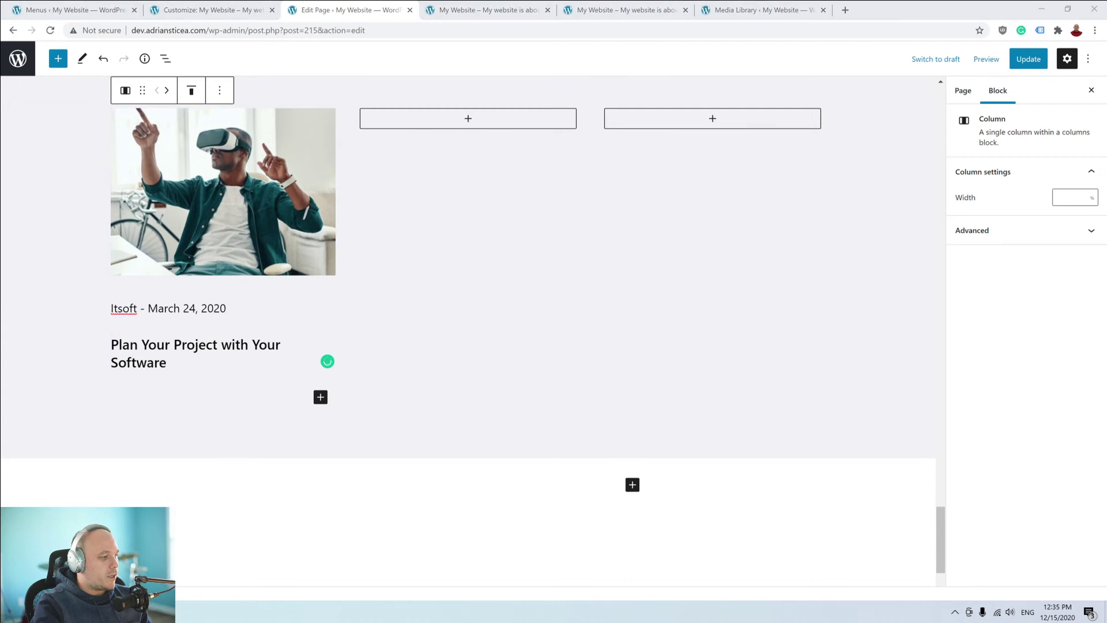
Add a paragraph below the heading: "Meh synth Schlitz, tempor duis single-origin coffee ea next level ethnic fingerstache.".
{"action": "left_click", "coordinate": [328, 361]}
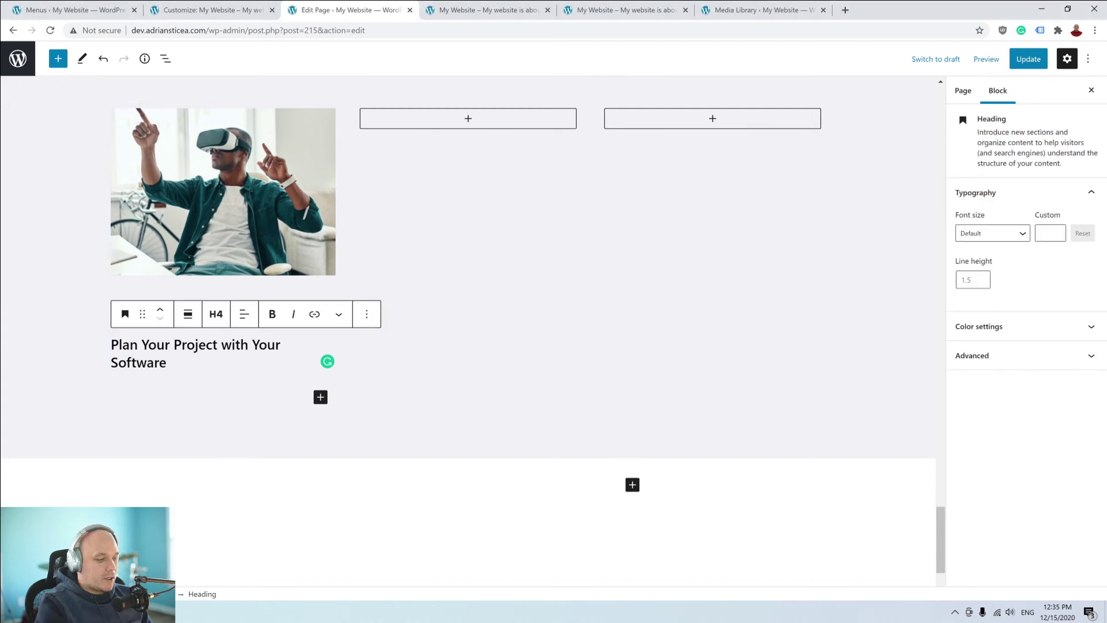
{"action": "key", "text": "Return"}
{"action": "type", "text": "Meh synth Schlitz, tempor duis single-origin coffee ea next level ethnic fingerstache."}
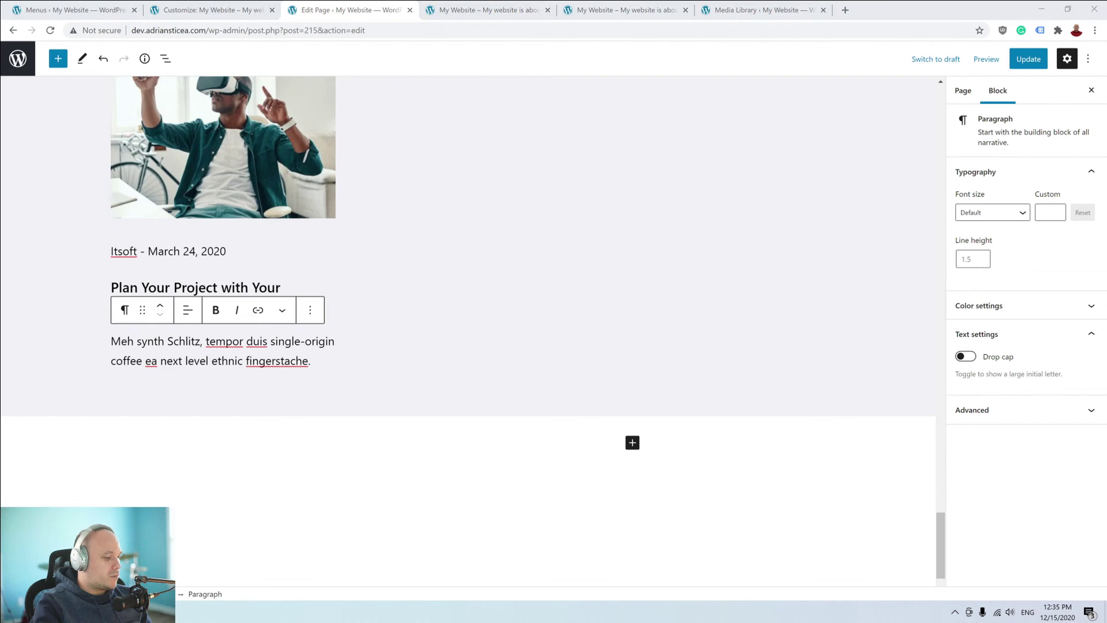
Add a "Read More >" paragraph below the excerpt text in the first column.
{"action": "left_click", "coordinate": [356, 365]}
{"action": "left_click", "coordinate": [328, 362]}
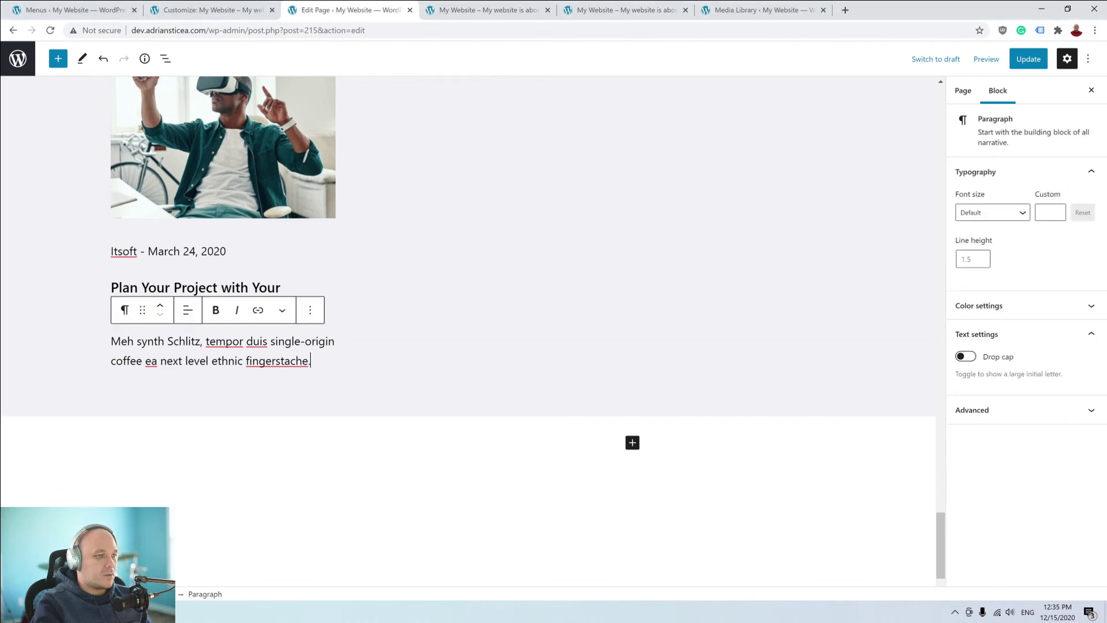
{"action": "key", "text": "Return"}
{"action": "type", "text": "Read More >"}
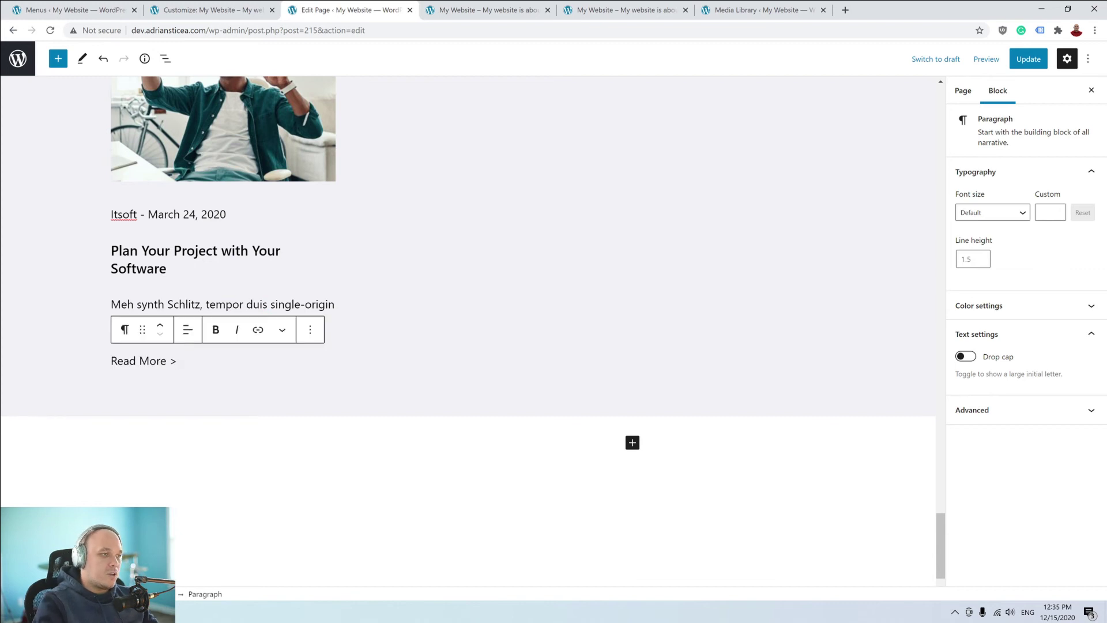
{"action": "left_click", "coordinate": [230, 252]}
{"action": "left_click_drag", "start_coordinate": [246, 304], "coordinate": [246, 324]}
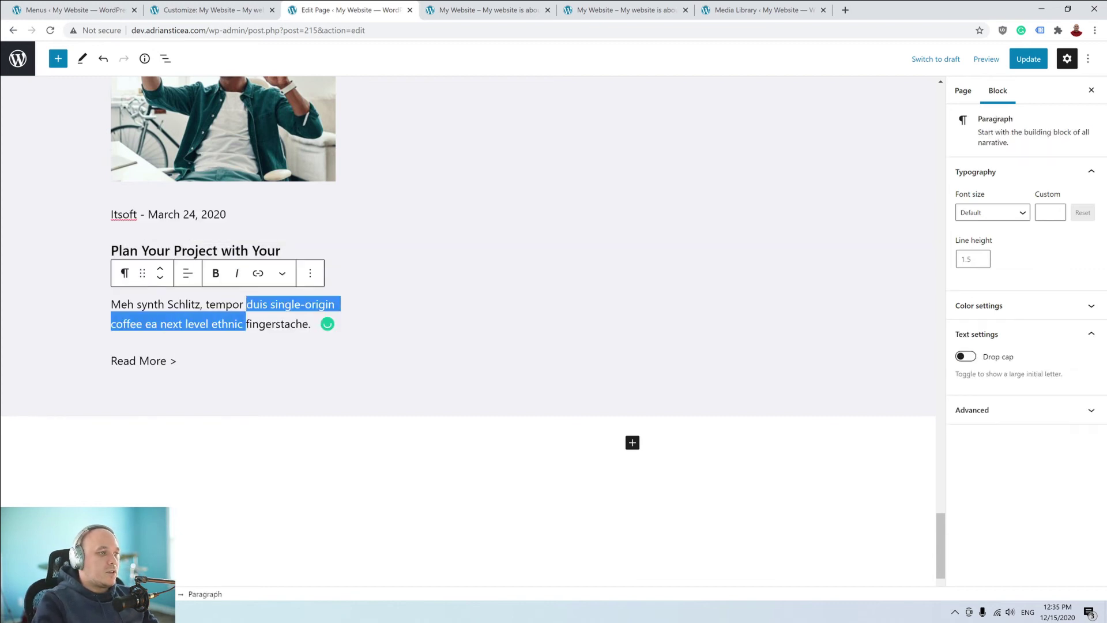
Set the "Itsoft - March 24, 2020" line to Extra small and color it with the third, dark gray palette swatch.
{"action": "left_click", "coordinate": [114, 214]}
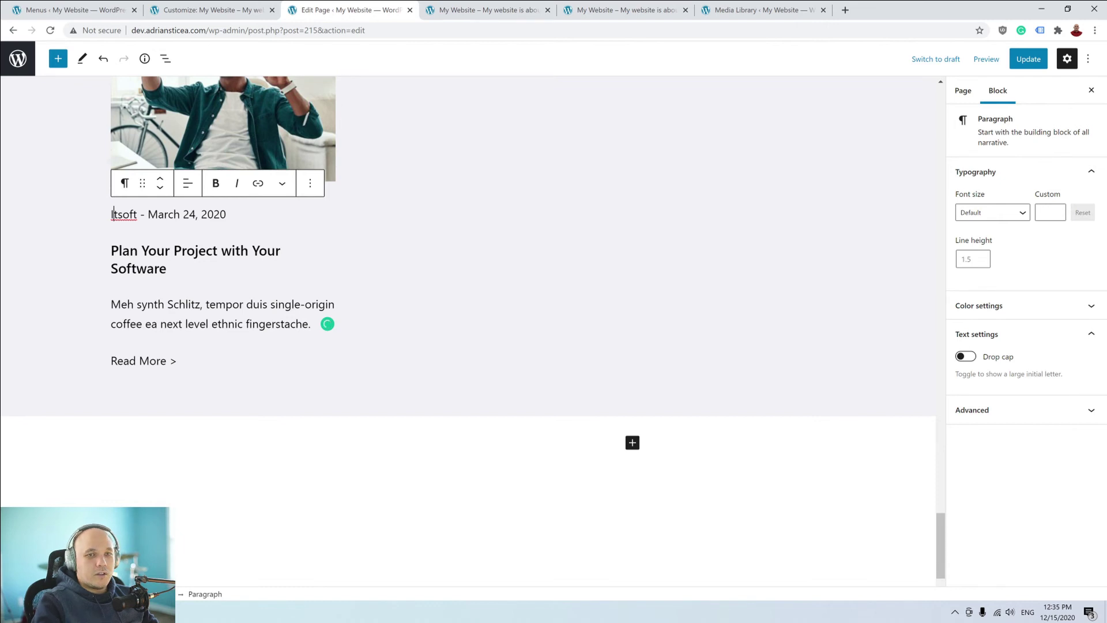
{"action": "left_click", "coordinate": [987, 213]}
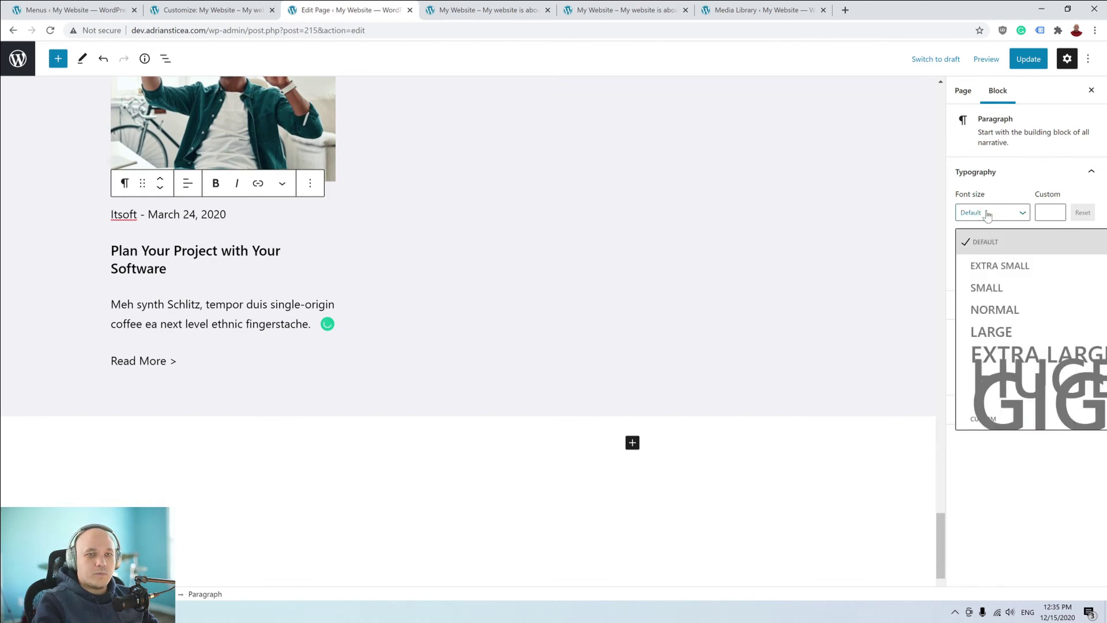
{"action": "left_click", "coordinate": [1000, 266]}
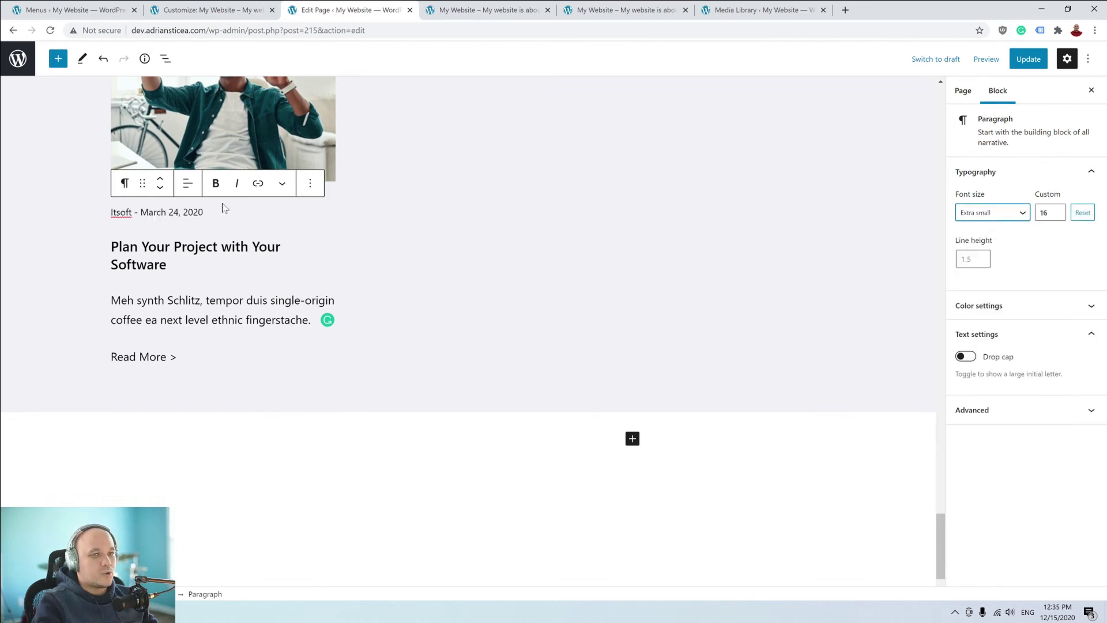
{"action": "left_click", "coordinate": [1009, 308]}
{"action": "left_click", "coordinate": [1064, 380]}
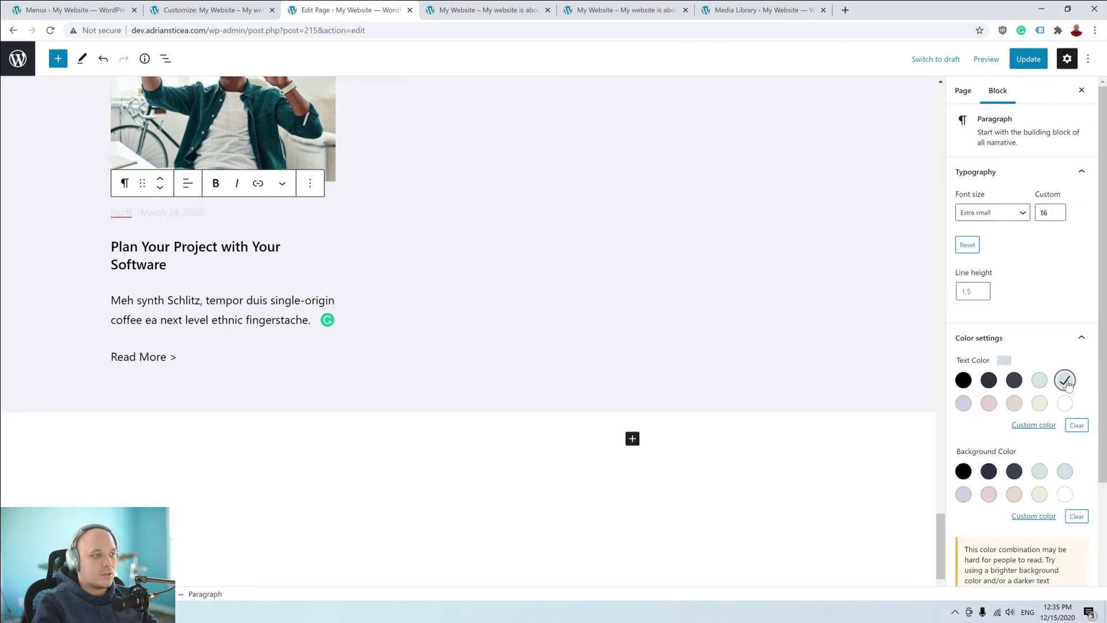
{"action": "left_click", "coordinate": [1014, 381]}
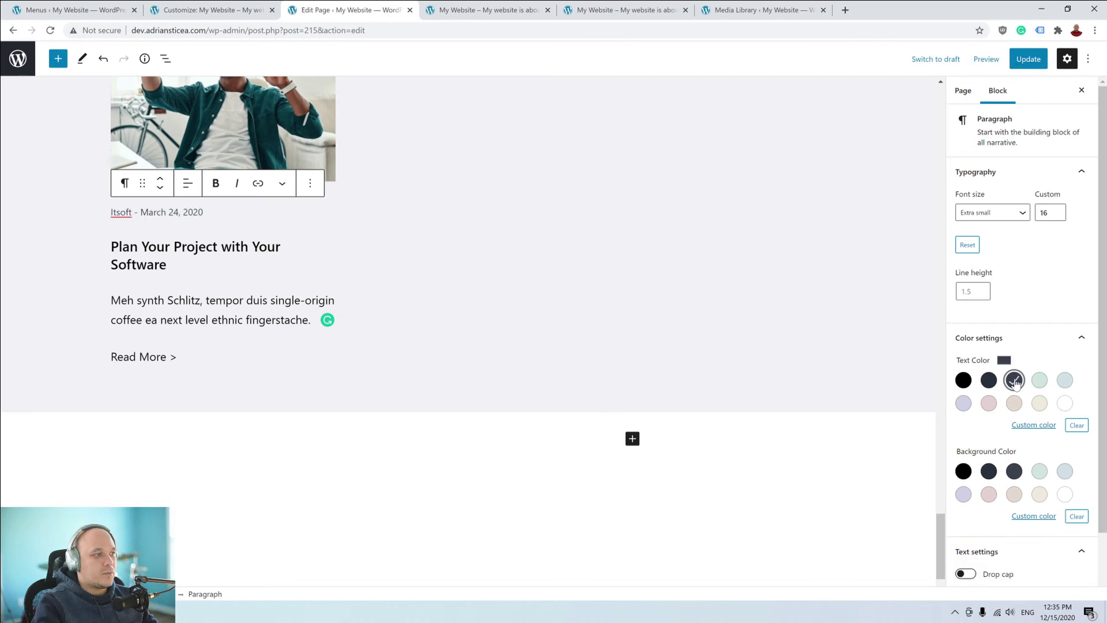
{"action": "left_click", "coordinate": [1039, 380]}
{"action": "left_click", "coordinate": [1014, 380]}
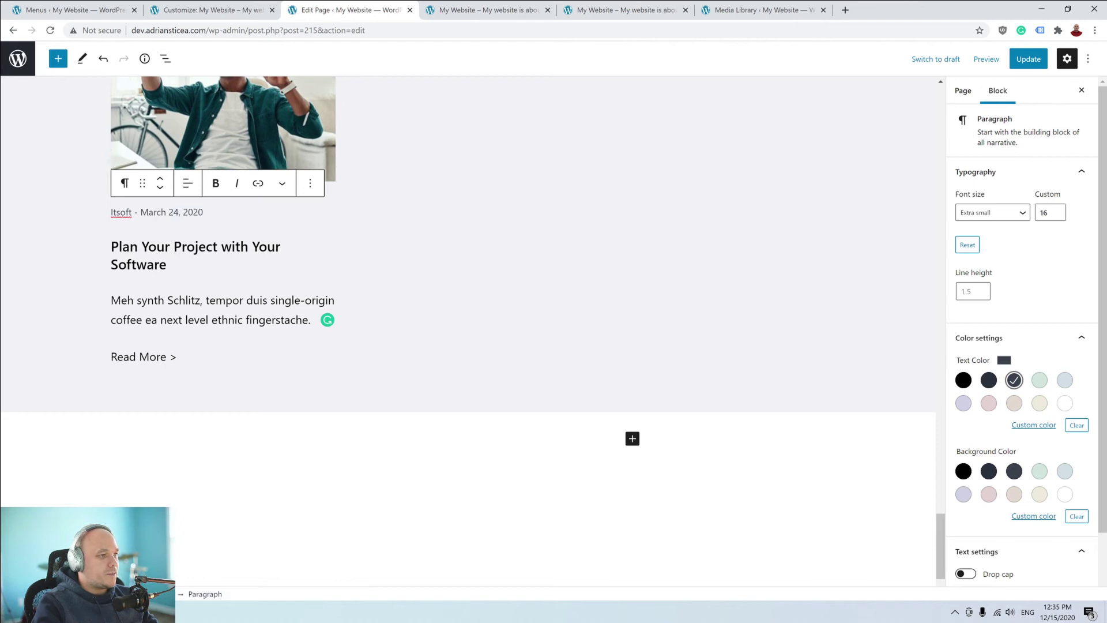
Set the "Meh synth Schlitz" excerpt to Extra small with the same dark gray palette text color as the date line.
{"action": "left_click", "coordinate": [173, 320]}
{"action": "left_click_drag", "start_coordinate": [310, 320], "coordinate": [114, 302]}
{"action": "left_click", "coordinate": [992, 213]}
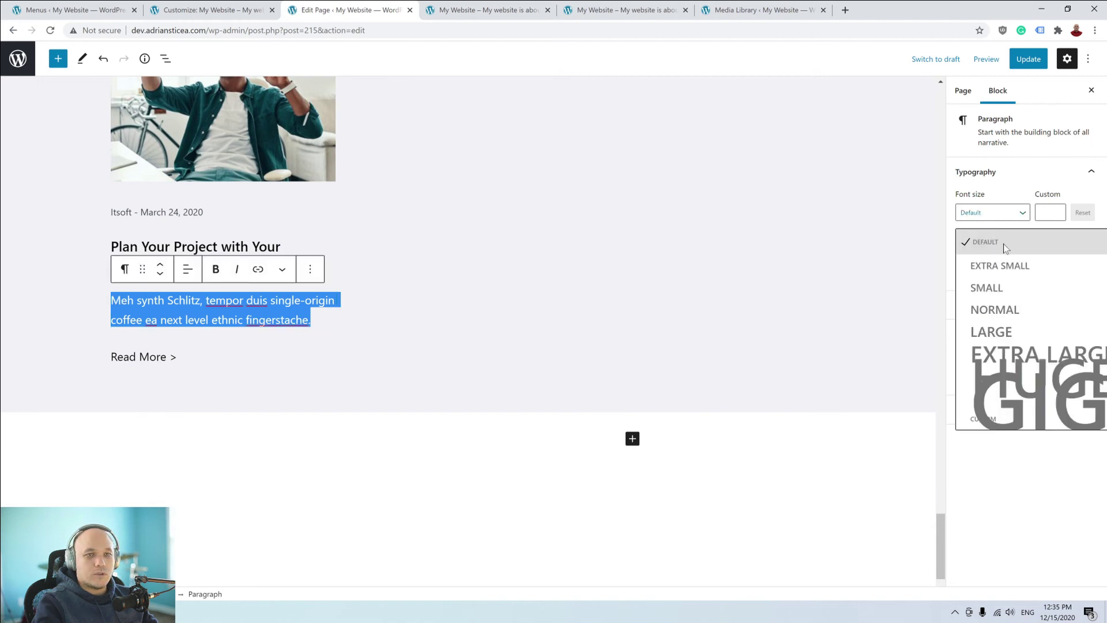
{"action": "left_click", "coordinate": [999, 266]}
{"action": "left_click", "coordinate": [1000, 332]}
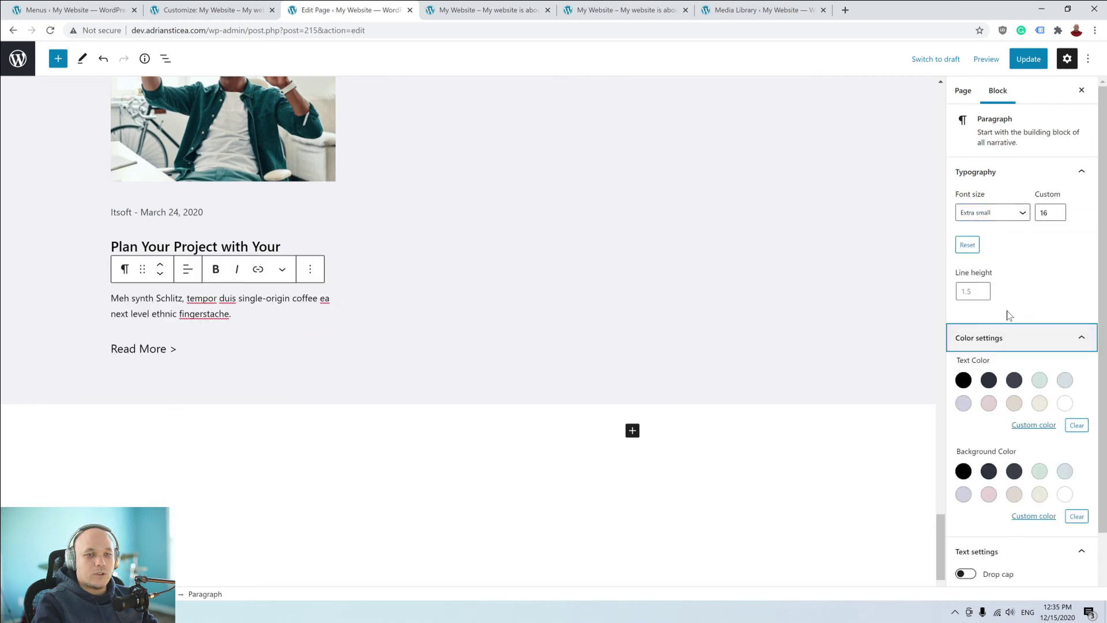
{"action": "left_click", "coordinate": [1014, 380]}
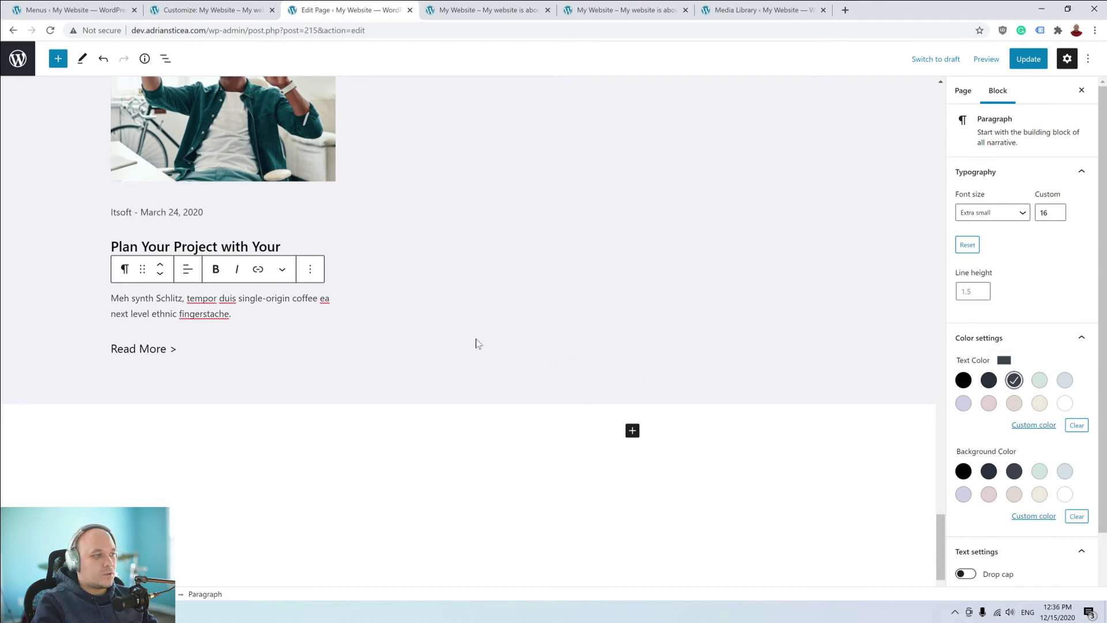
{"action": "left_click", "coordinate": [406, 232]}
Set the "Read More >" paragraph's font size to Extra small.
{"action": "left_click_drag", "start_coordinate": [178, 348], "coordinate": [111, 349]}
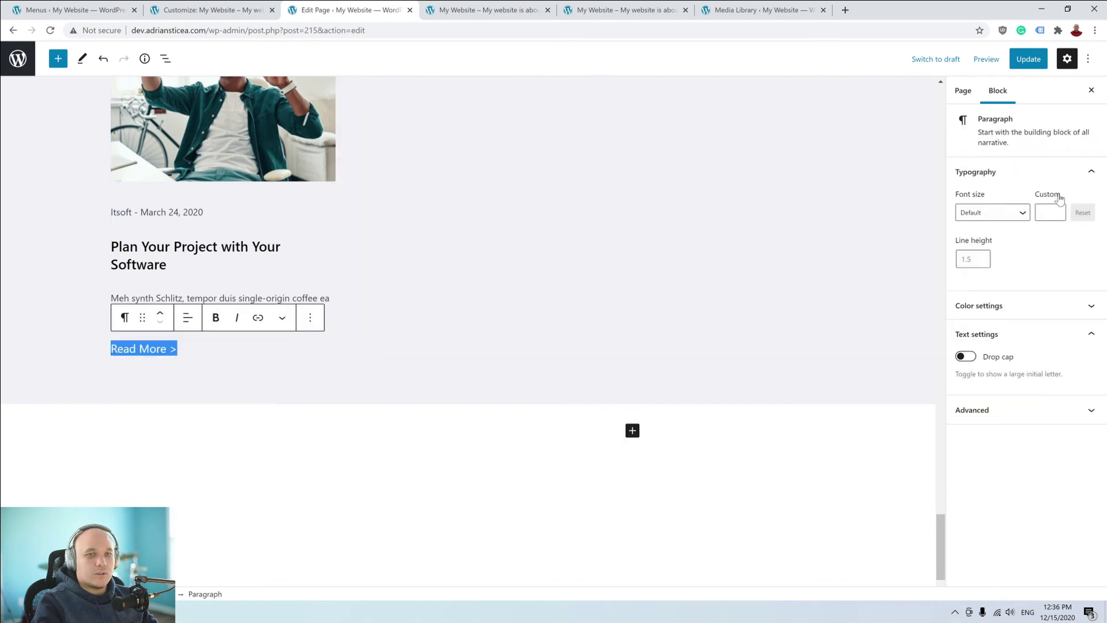
{"action": "left_click", "coordinate": [973, 213]}
{"action": "left_click", "coordinate": [1006, 267]}
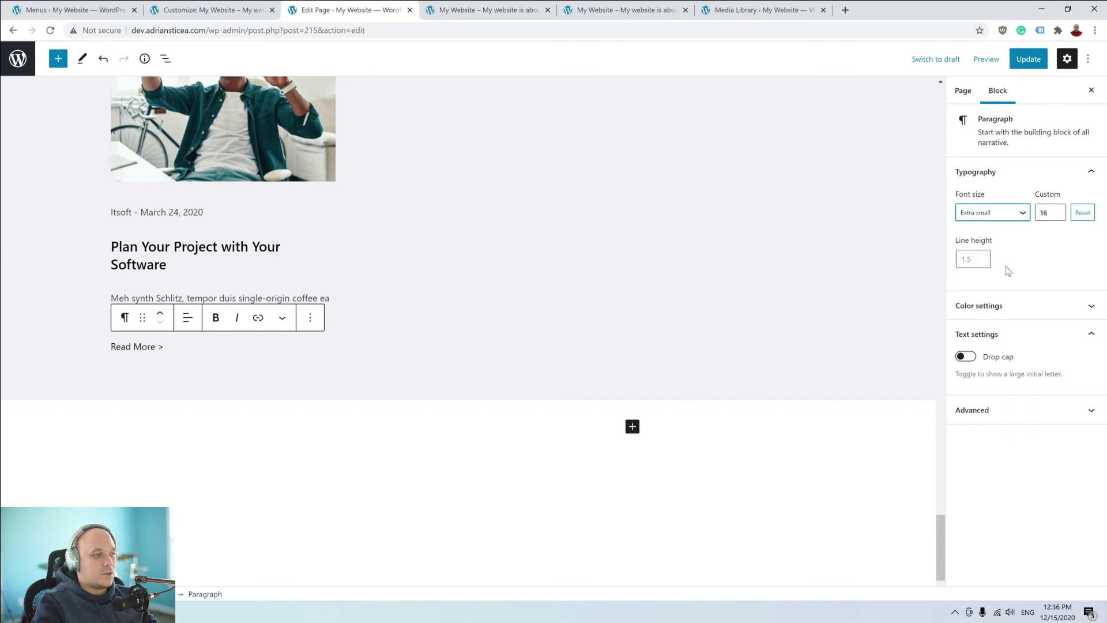
Copy the custom text color's hexadecimal value from the "// PROFESSIONAL TEAM" heading and return to the first blog column.
{"action": "scroll", "coordinate": [447, 257], "scroll_direction": "up", "scroll_amount": 9}
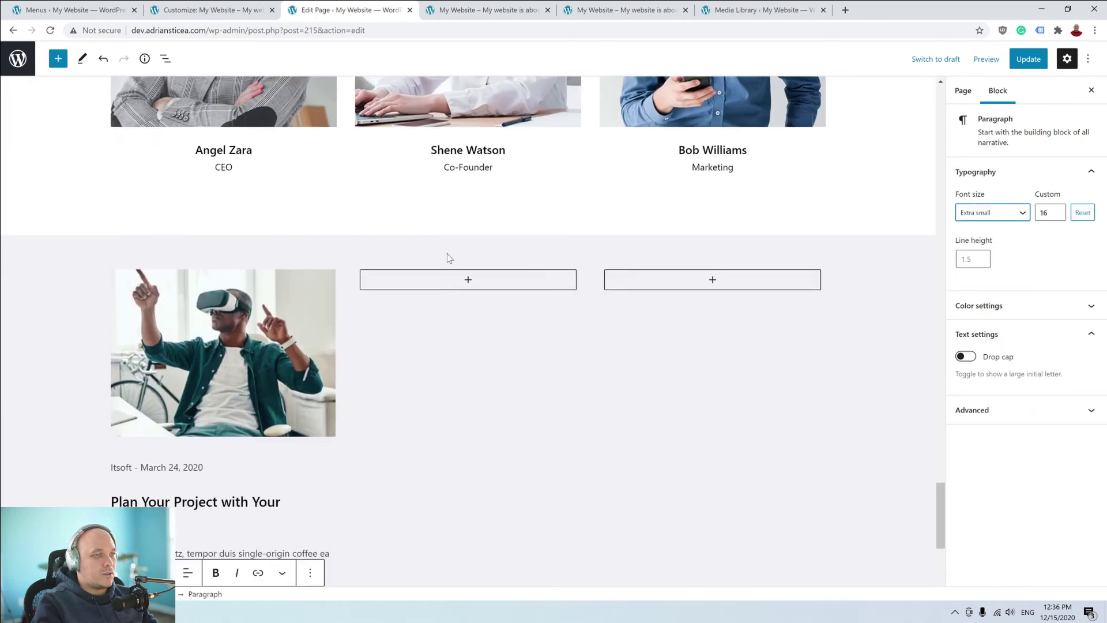
{"action": "scroll", "coordinate": [448, 258], "scroll_direction": "up", "scroll_amount": 4}
{"action": "left_click", "coordinate": [169, 310]}
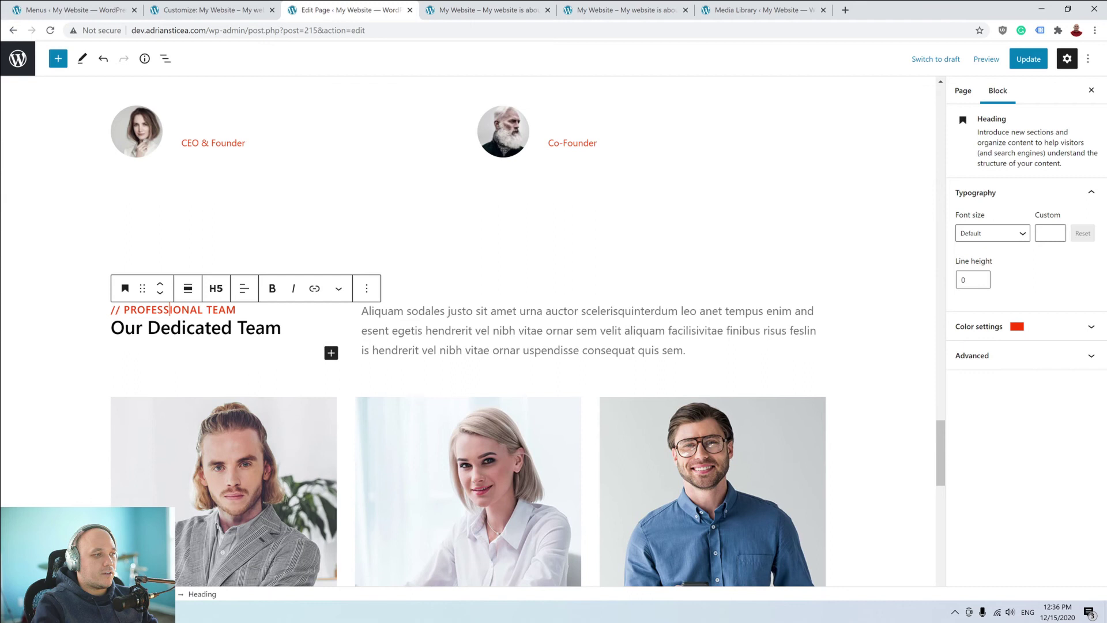
{"action": "left_click", "coordinate": [1037, 322]}
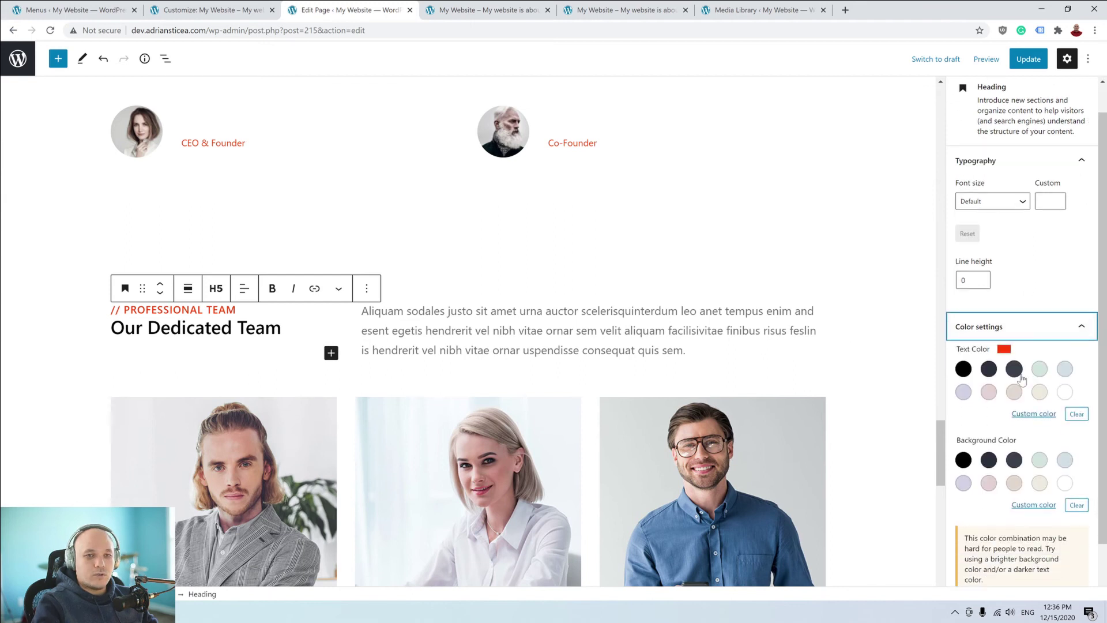
{"action": "left_click", "coordinate": [1033, 414]}
{"action": "left_click_drag", "start_coordinate": [941, 573], "coordinate": [867, 571]}
{"action": "key", "text": "ctrl+c"}
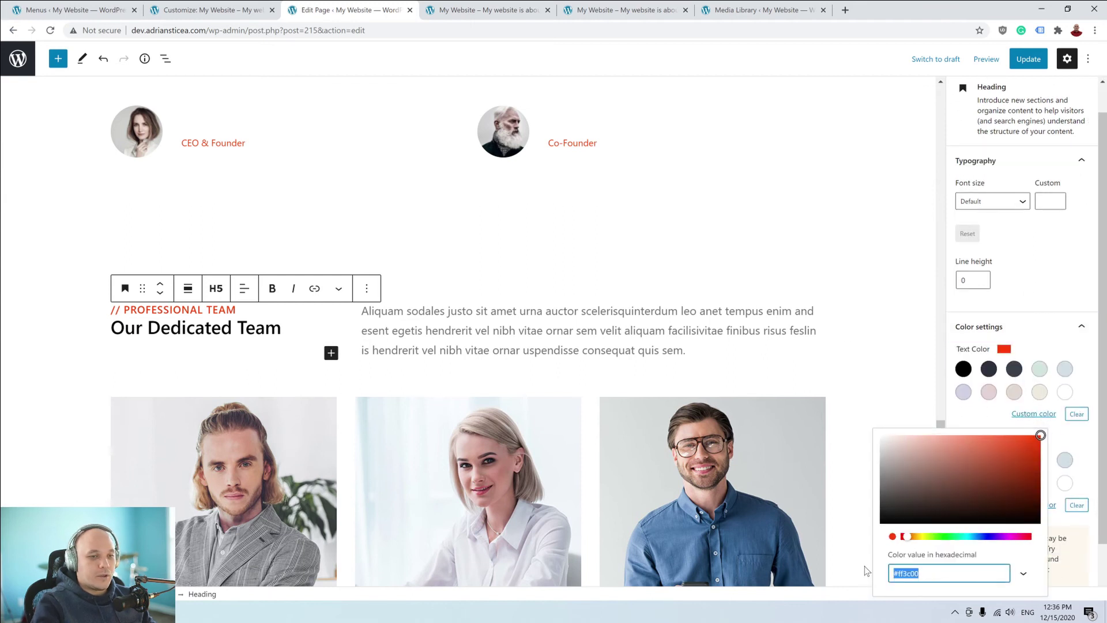
{"action": "scroll", "coordinate": [338, 307], "scroll_direction": "down", "scroll_amount": 10}
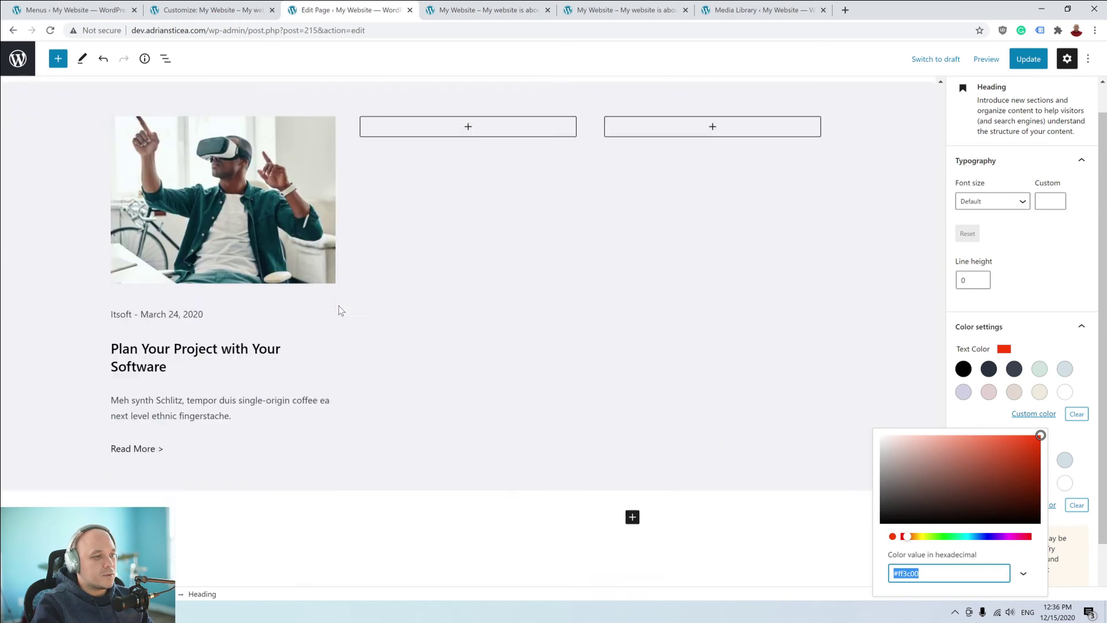
Set the first blog column's "Read More >" text color to the copied custom color #ff3c00.
{"action": "left_click", "coordinate": [138, 276]}
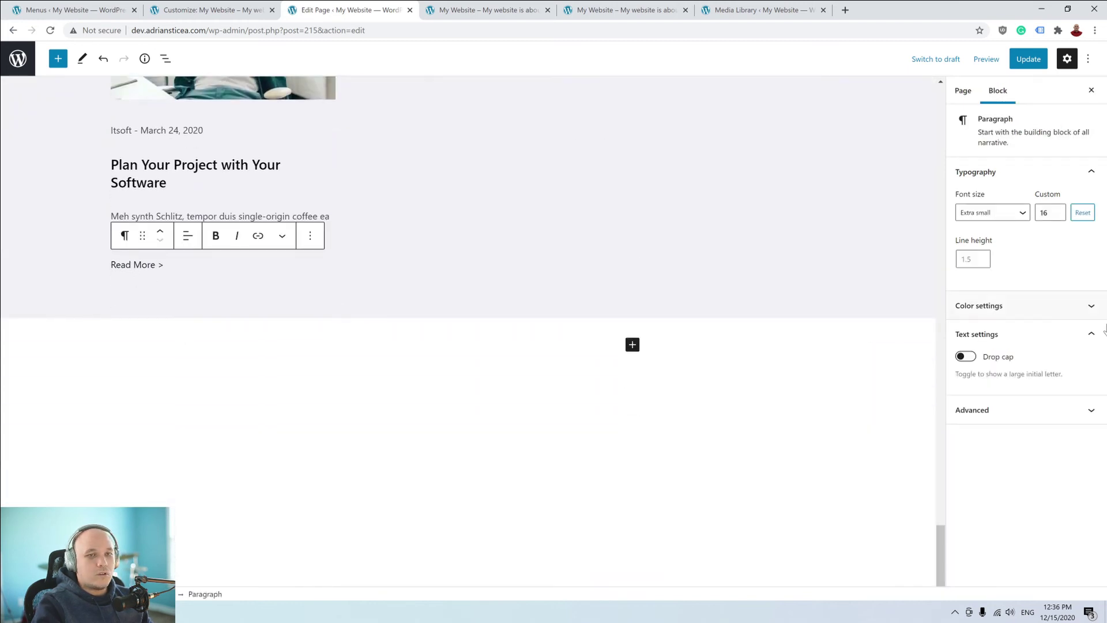
{"action": "left_click", "coordinate": [995, 306]}
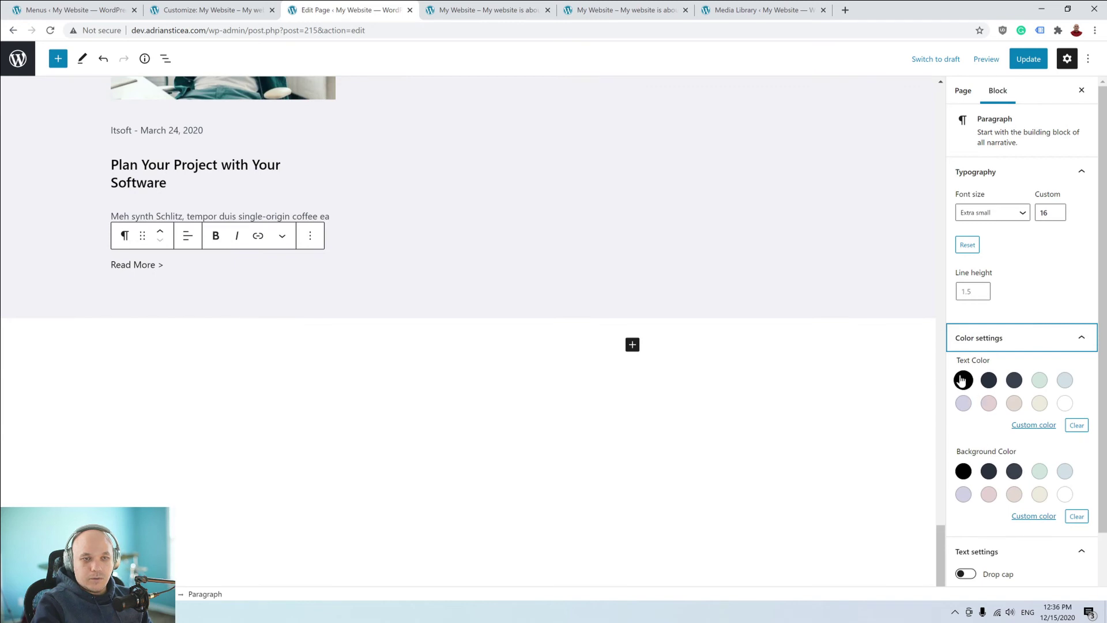
{"action": "left_click", "coordinate": [1034, 434]}
{"action": "left_click_drag", "start_coordinate": [940, 383], "coordinate": [906, 387]}
{"action": "key", "text": "ctrl+v"}
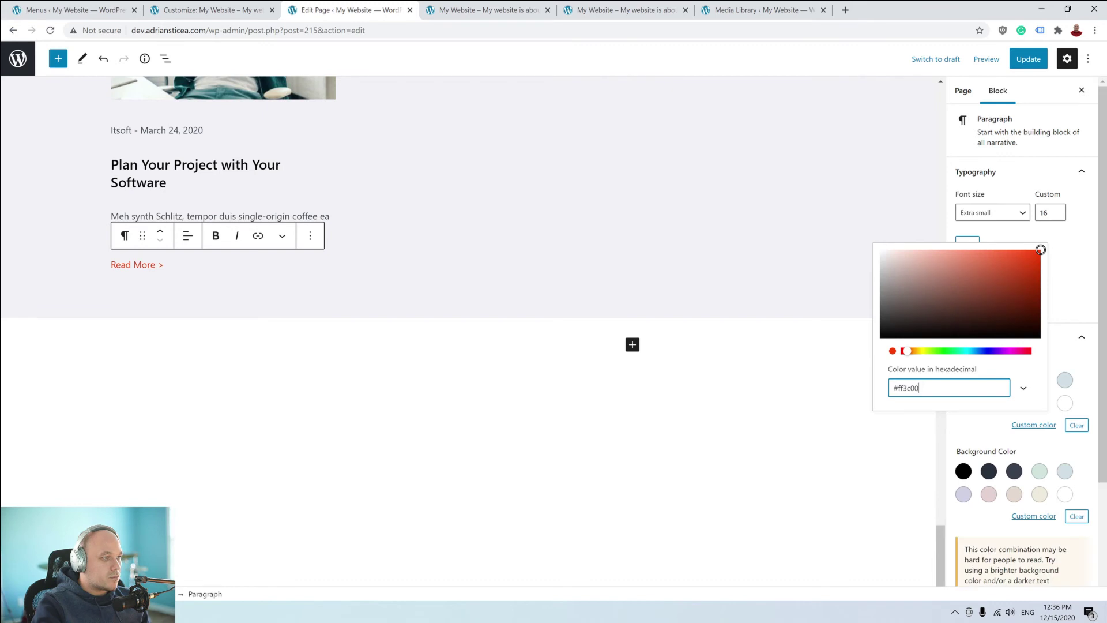
{"action": "left_click", "coordinate": [362, 304]}
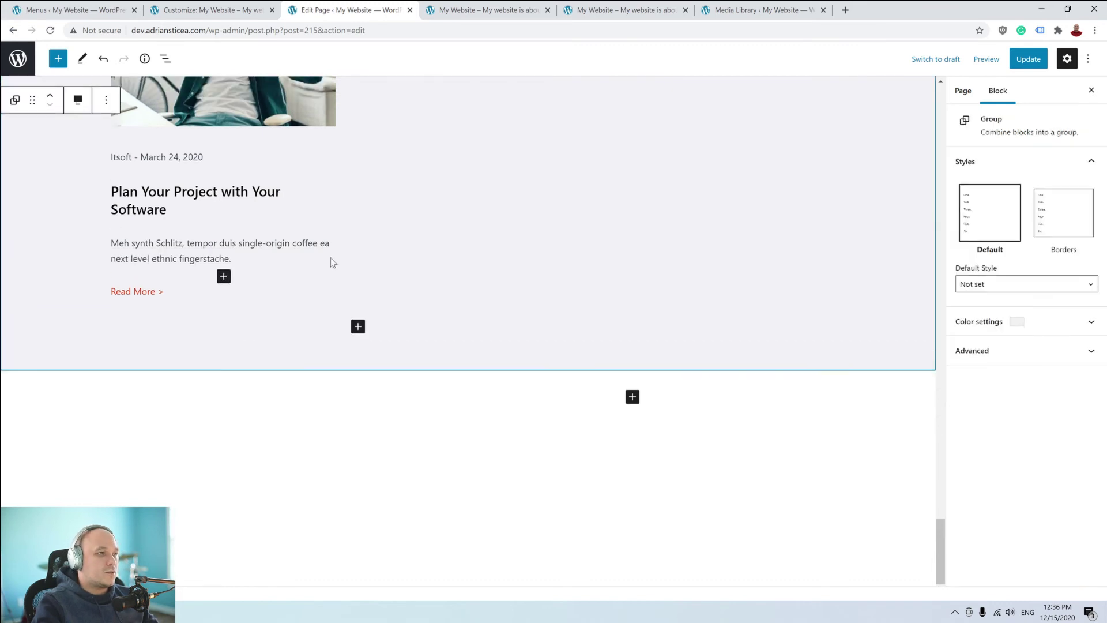
Duplicate the finished first blog column twice, giving three identical columns of image, date, heading, excerpt and Read More text.
{"action": "scroll", "coordinate": [323, 258], "scroll_direction": "up", "scroll_amount": 5}
{"action": "left_click", "coordinate": [256, 333]}
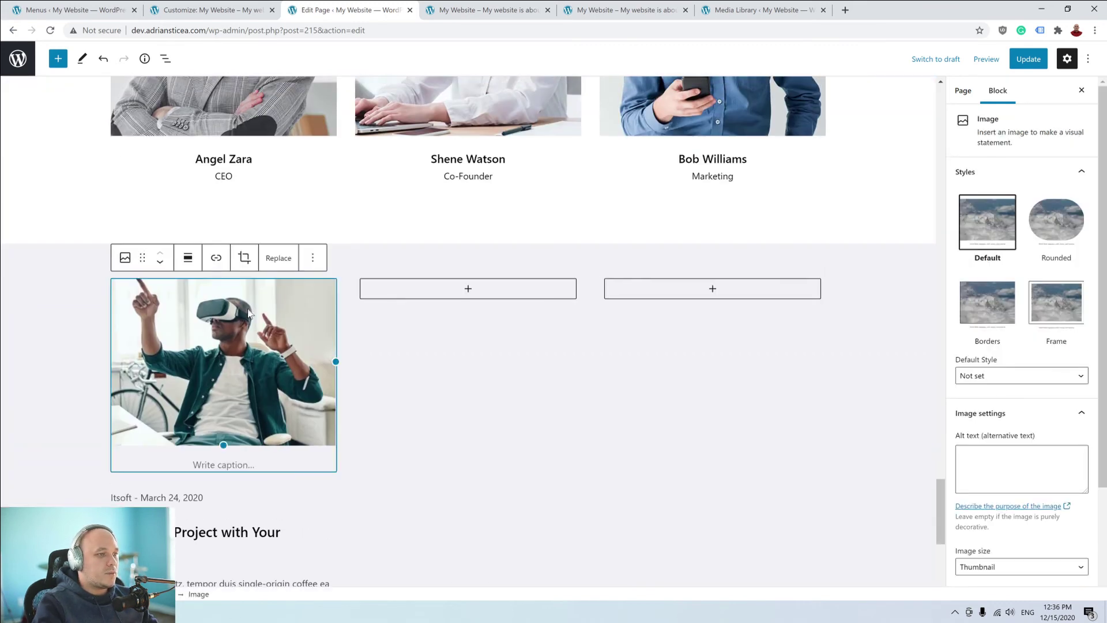
{"action": "scroll", "coordinate": [250, 309], "scroll_direction": "down", "scroll_amount": 3}
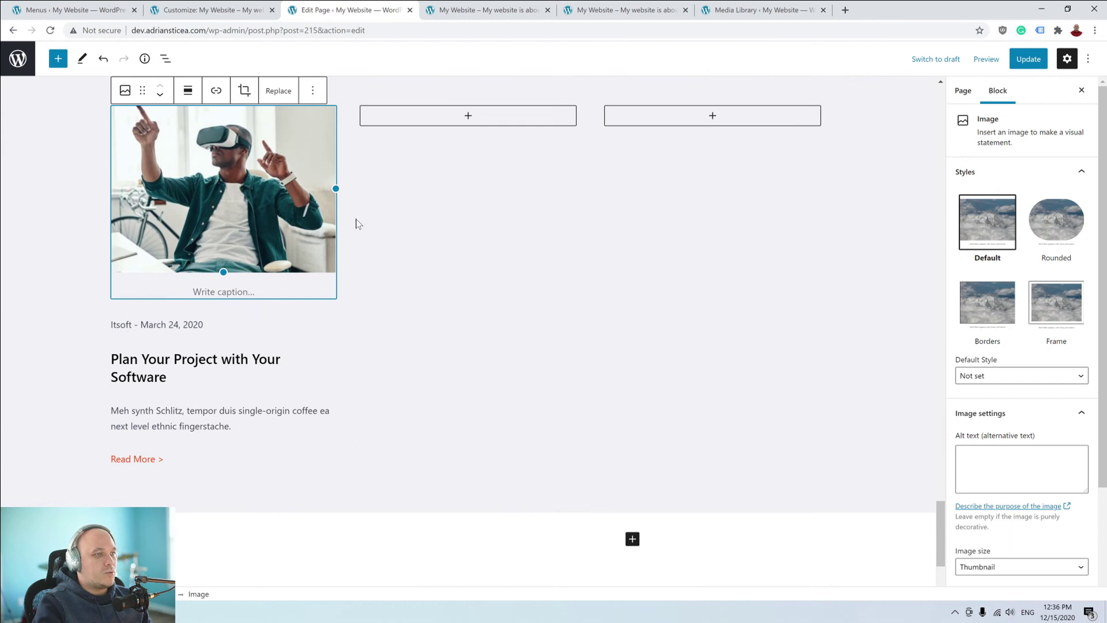
{"action": "left_click", "coordinate": [249, 459]}
{"action": "left_click", "coordinate": [168, 481]}
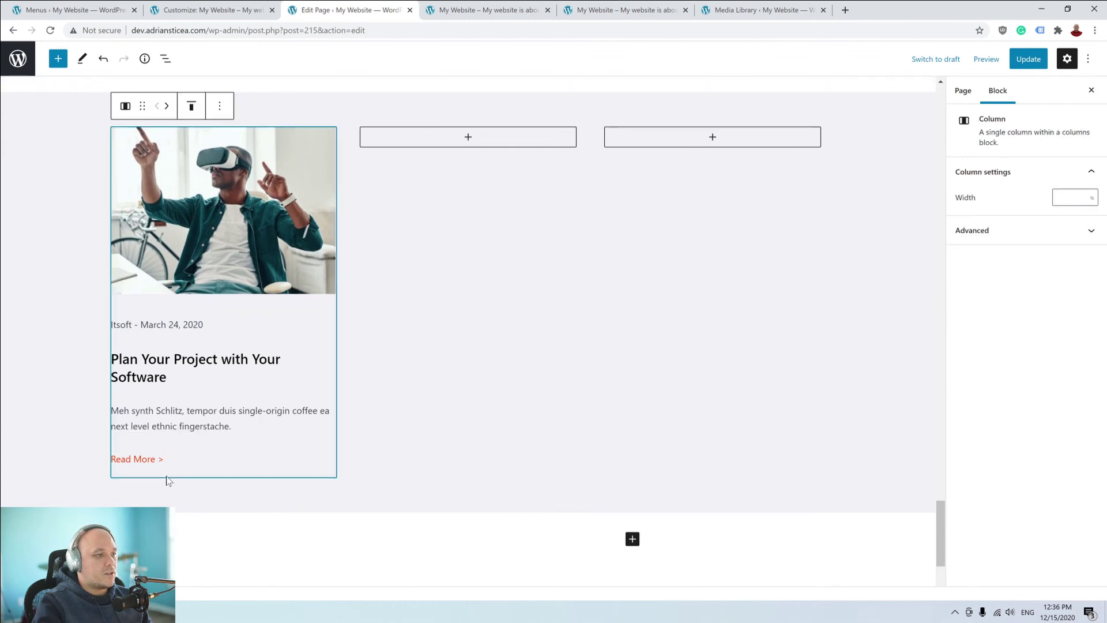
{"action": "left_click", "coordinate": [218, 115]}
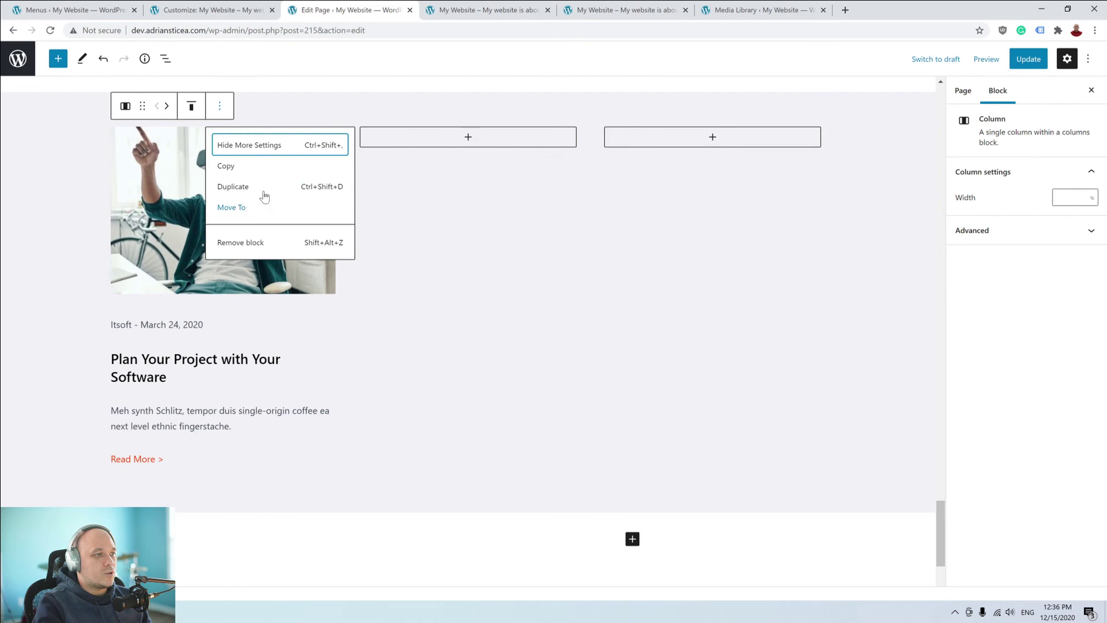
{"action": "left_click", "coordinate": [258, 186]}
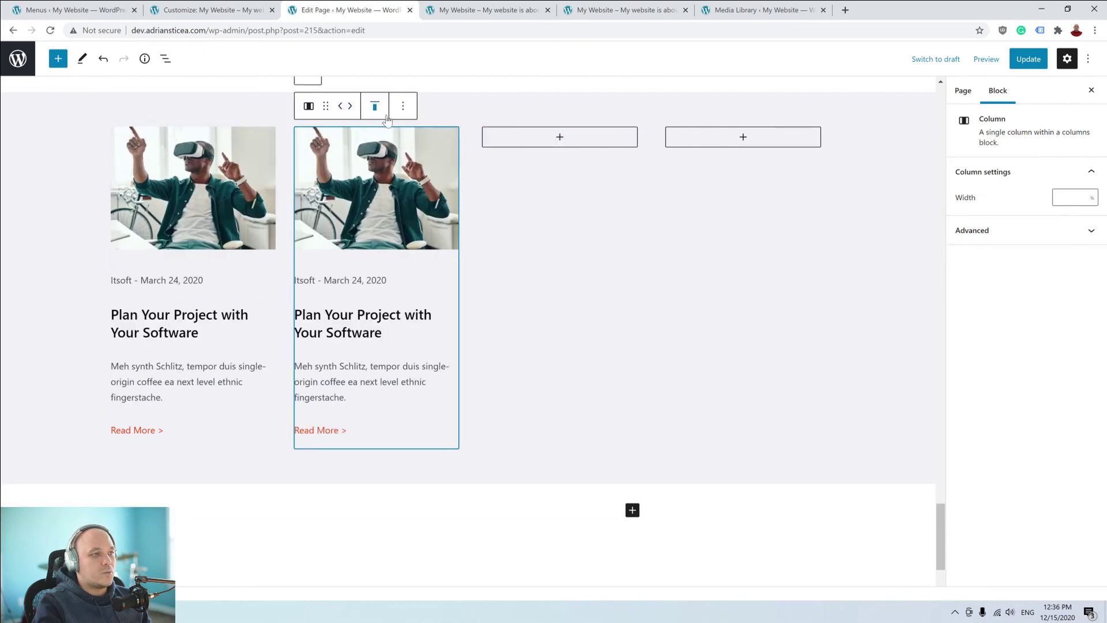
{"action": "left_click", "coordinate": [402, 107]}
{"action": "left_click", "coordinate": [434, 187]}
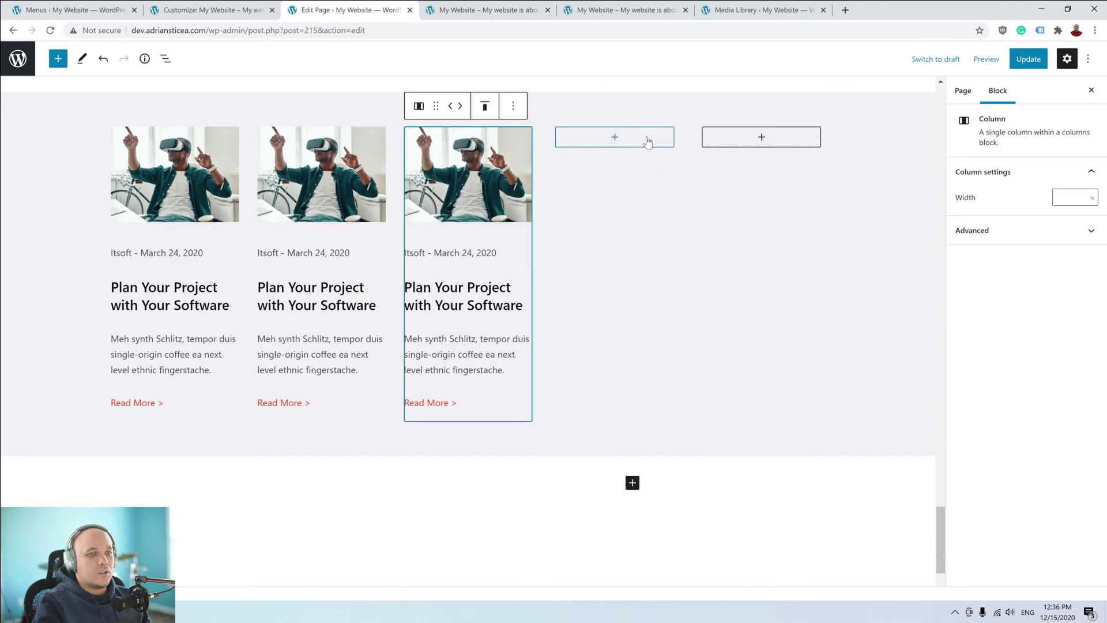
{"action": "left_click", "coordinate": [647, 142]}
{"action": "left_click", "coordinate": [647, 142]}
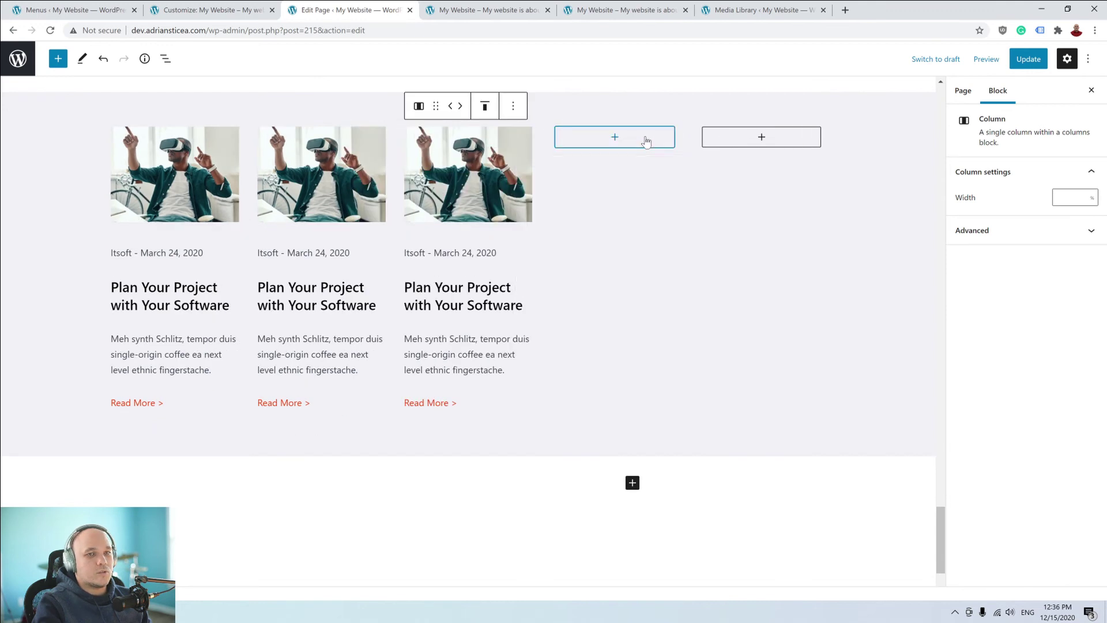
{"action": "left_click", "coordinate": [646, 139]}
{"action": "left_click", "coordinate": [646, 139]}
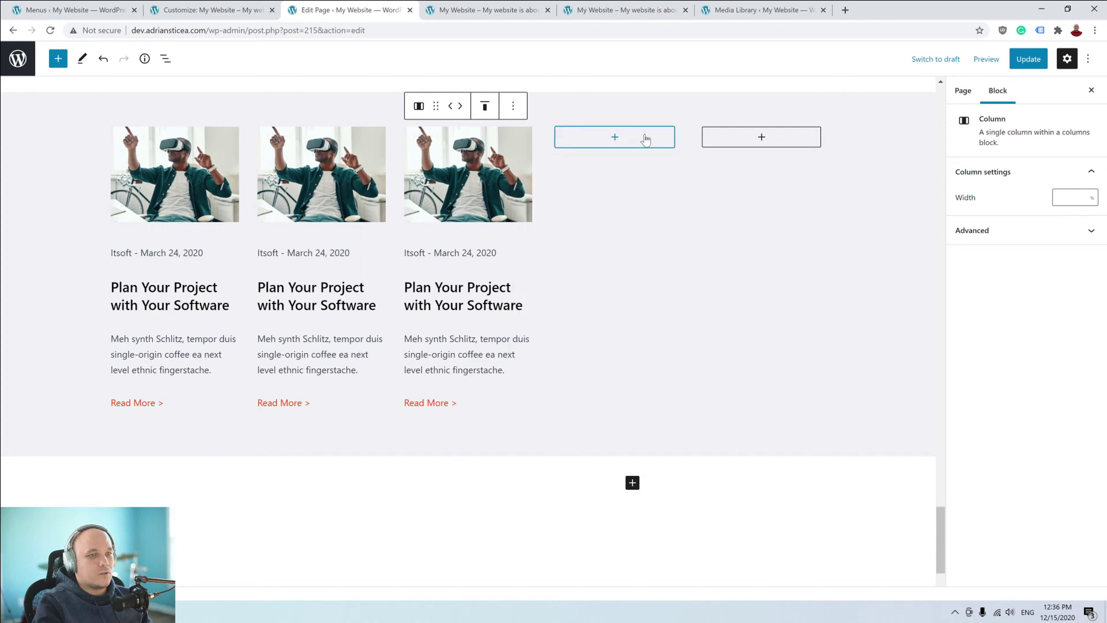
{"action": "right_click", "coordinate": [645, 140]}
{"action": "left_click", "coordinate": [627, 141]}
{"action": "left_click", "coordinate": [626, 142]}
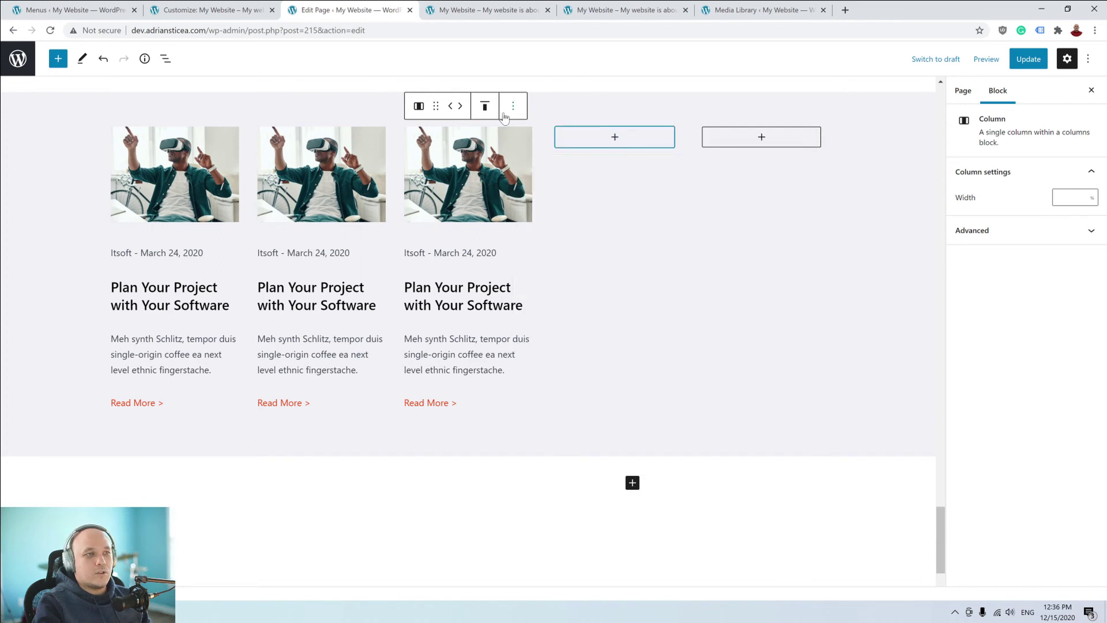
Reduce the blog Columns block to 3 columns to remove the two empty ones.
{"action": "left_click", "coordinate": [651, 196]}
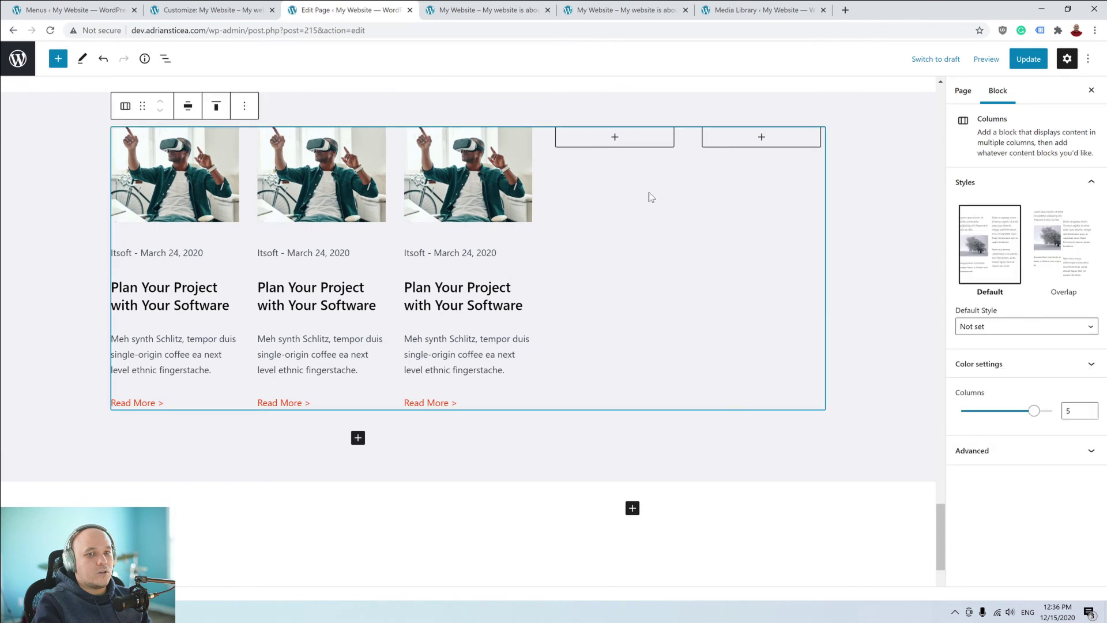
{"action": "left_click_drag", "start_coordinate": [1037, 412], "coordinate": [1001, 418]}
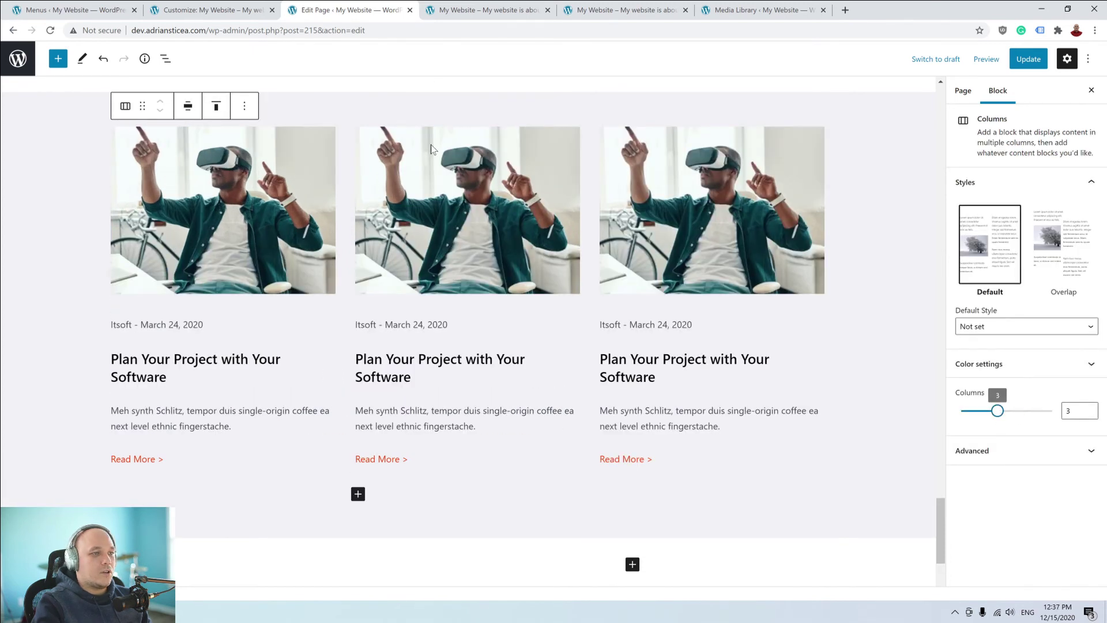
Replace the second blog column's image with the laptop picture blog2-390x290-1.jpg from the media library.
{"action": "left_click", "coordinate": [444, 179]}
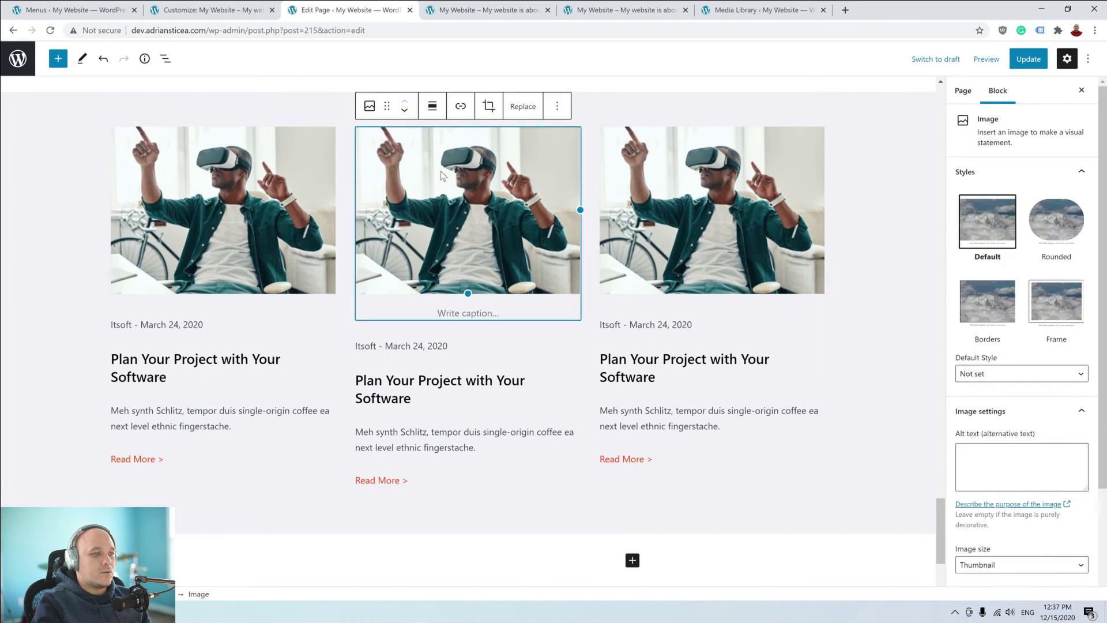
{"action": "left_click", "coordinate": [532, 115]}
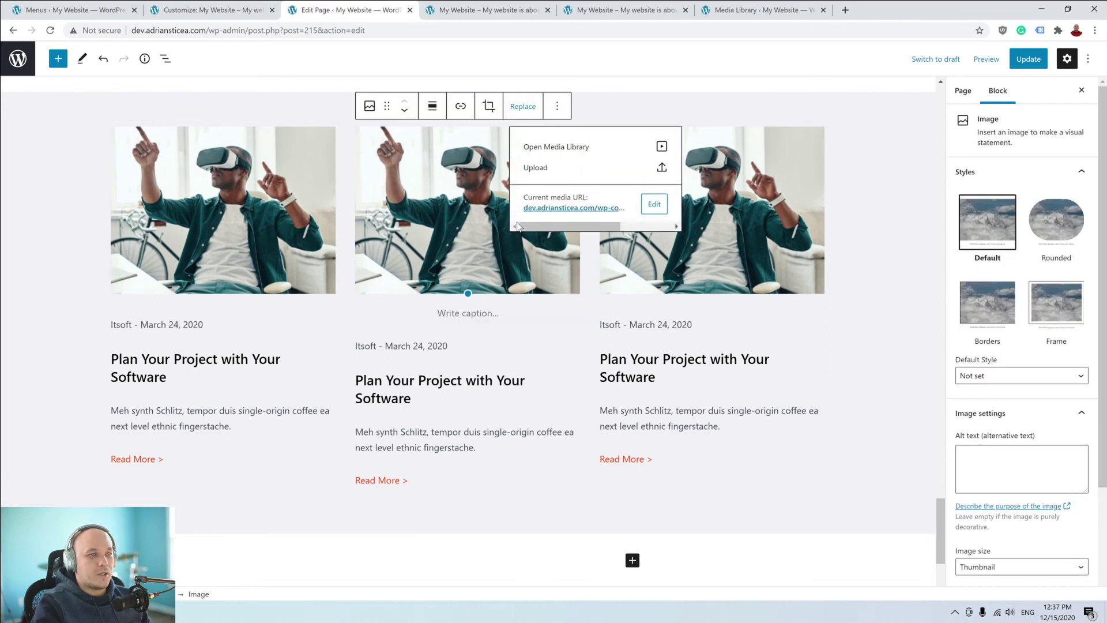
{"action": "left_click", "coordinate": [545, 149]}
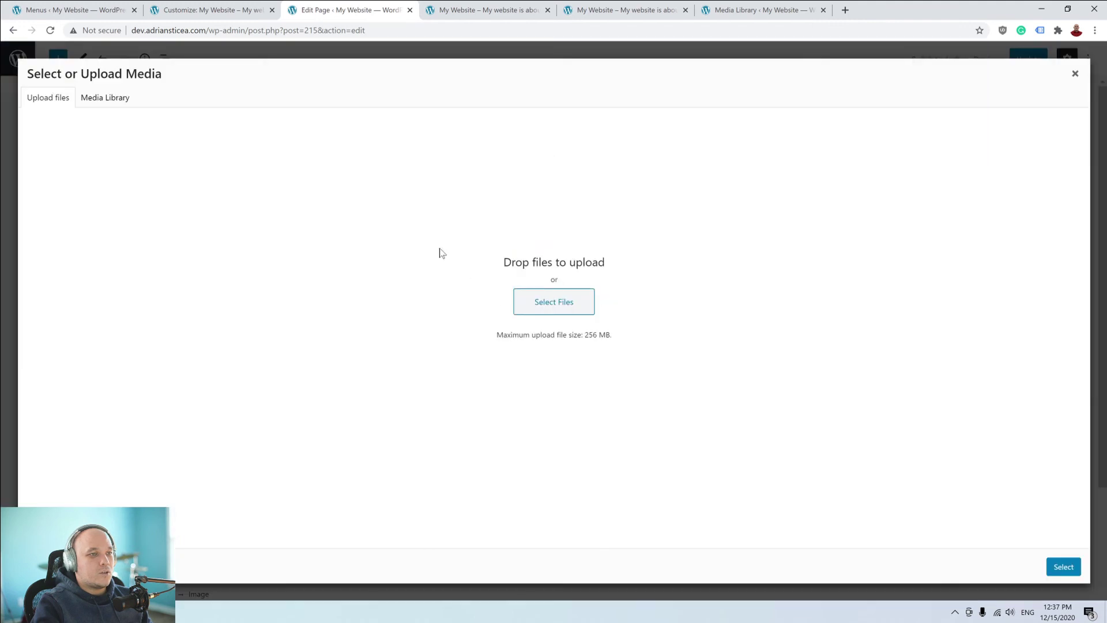
{"action": "left_click", "coordinate": [108, 98]}
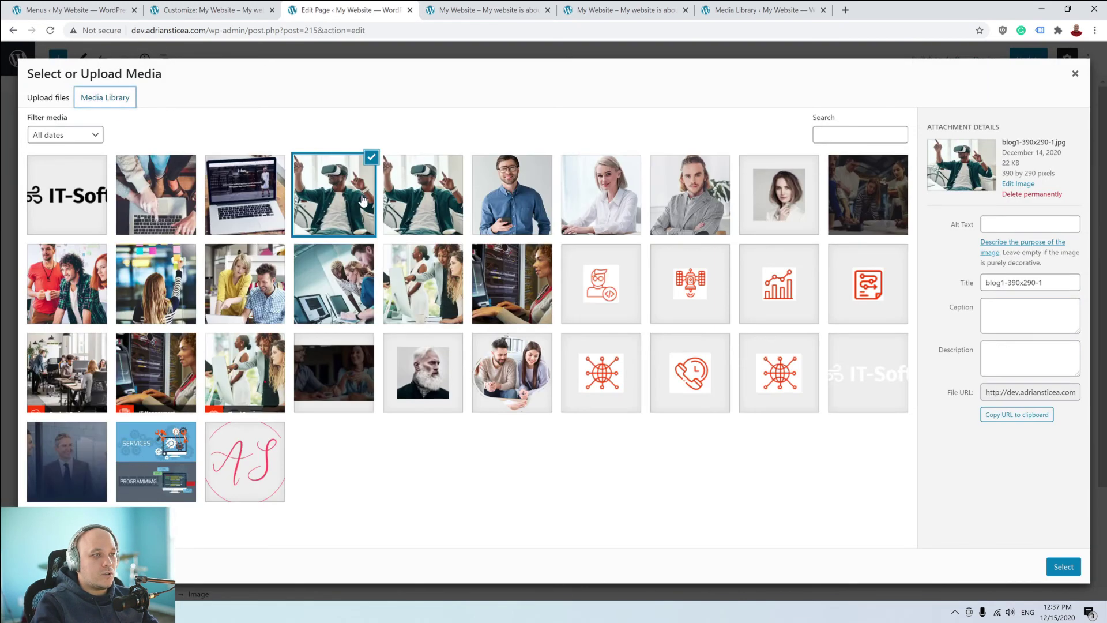
{"action": "left_click", "coordinate": [242, 206]}
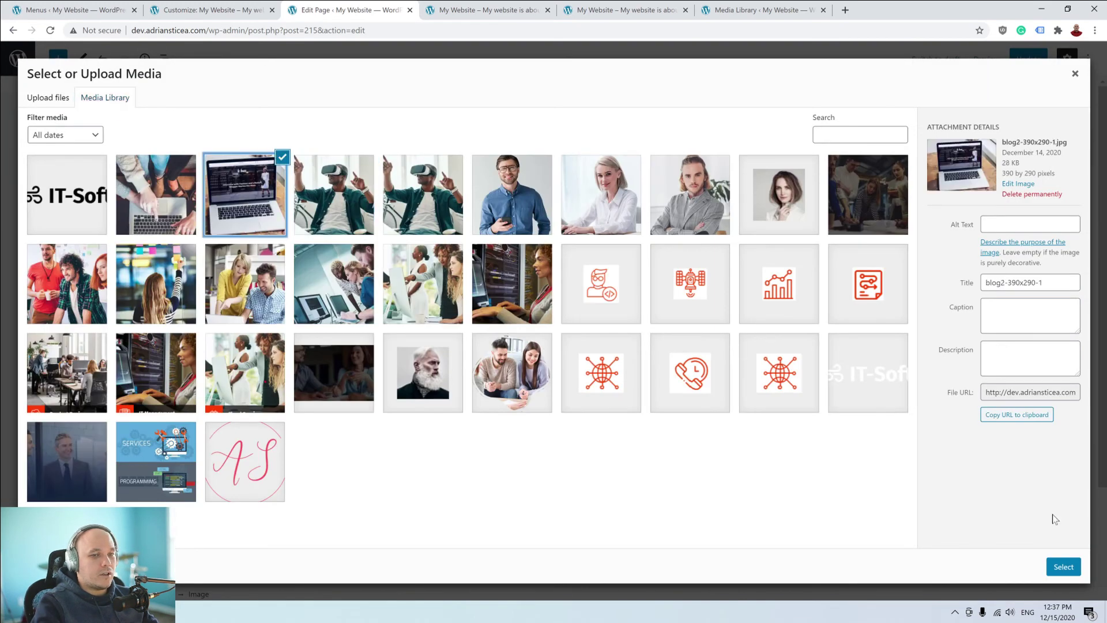
{"action": "left_click", "coordinate": [1054, 561]}
Replace the third blog column's image with blog3-390x290-1.jpg from the media library and deselect it.
{"action": "left_click", "coordinate": [742, 170]}
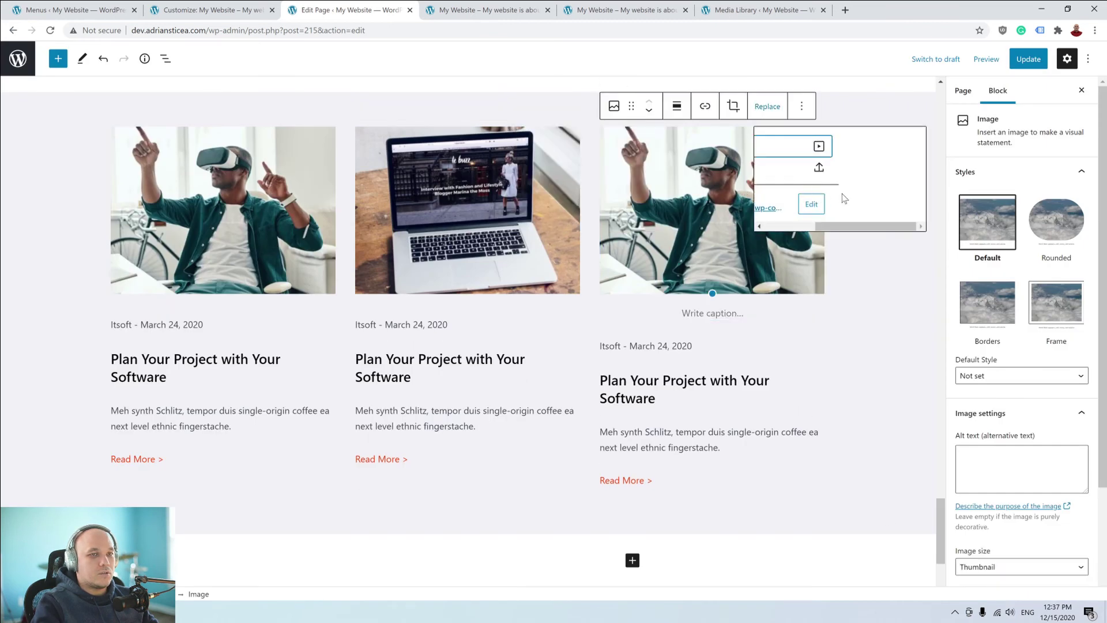
{"action": "left_click", "coordinate": [786, 151]}
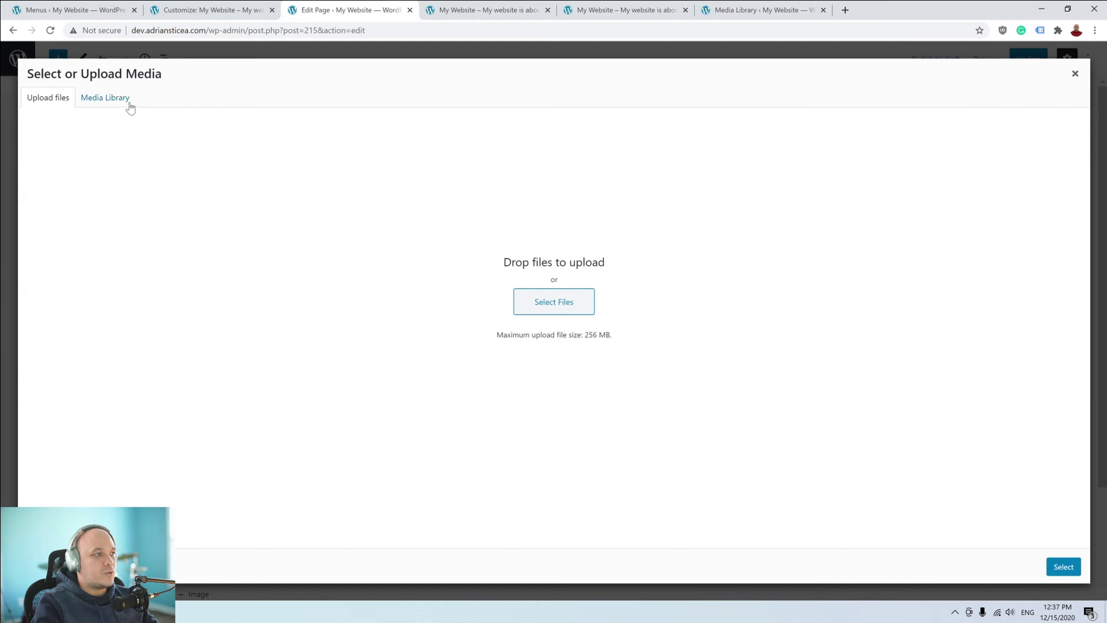
{"action": "left_click", "coordinate": [106, 98]}
{"action": "left_click", "coordinate": [164, 207]}
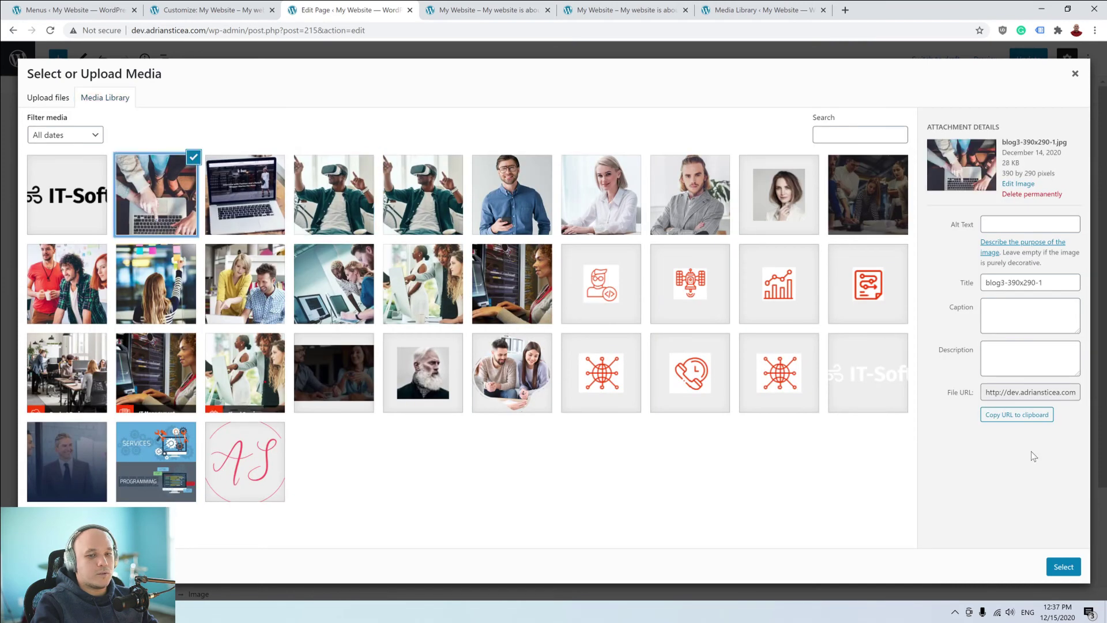
{"action": "left_click", "coordinate": [1063, 566]}
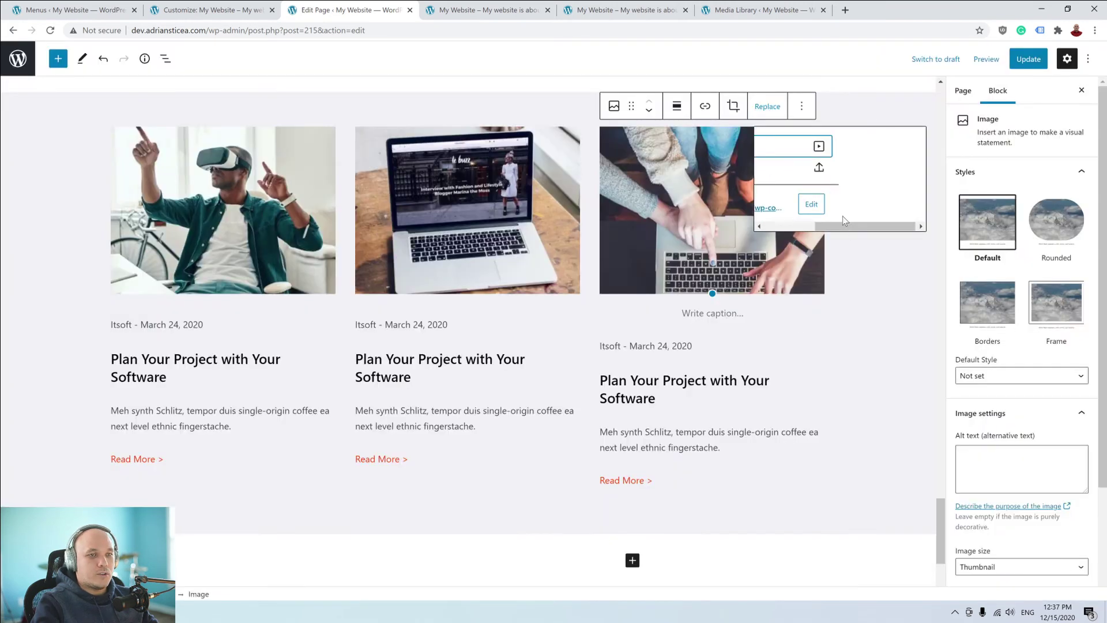
{"action": "left_click", "coordinate": [921, 317]}
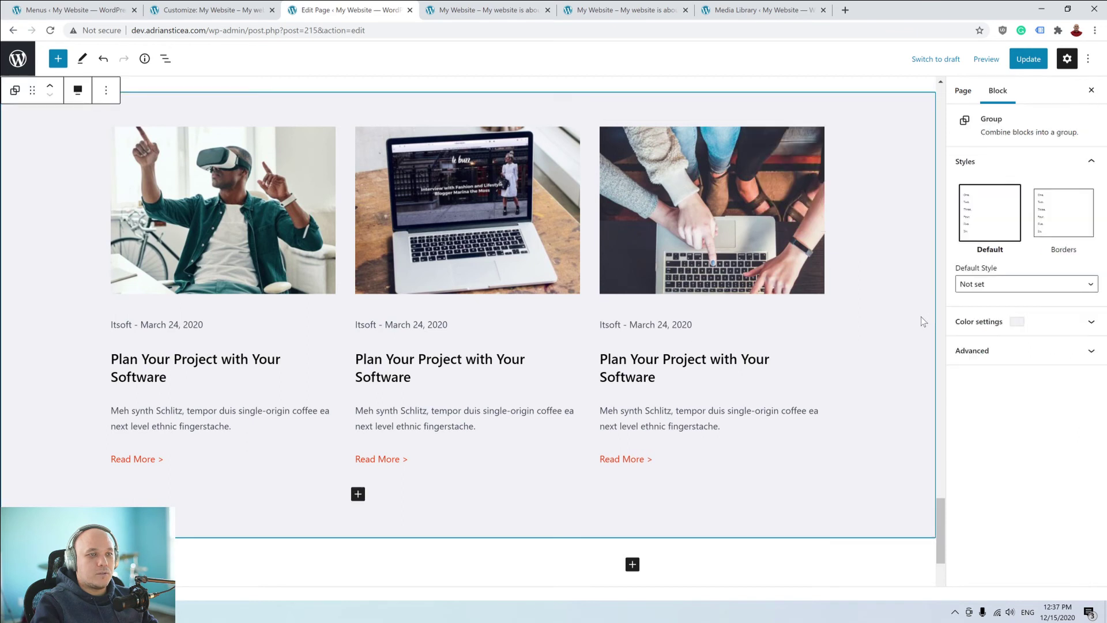
Preview the page in a new tab and examine the three-column blog section near the page's end.
{"action": "left_click", "coordinate": [984, 59]}
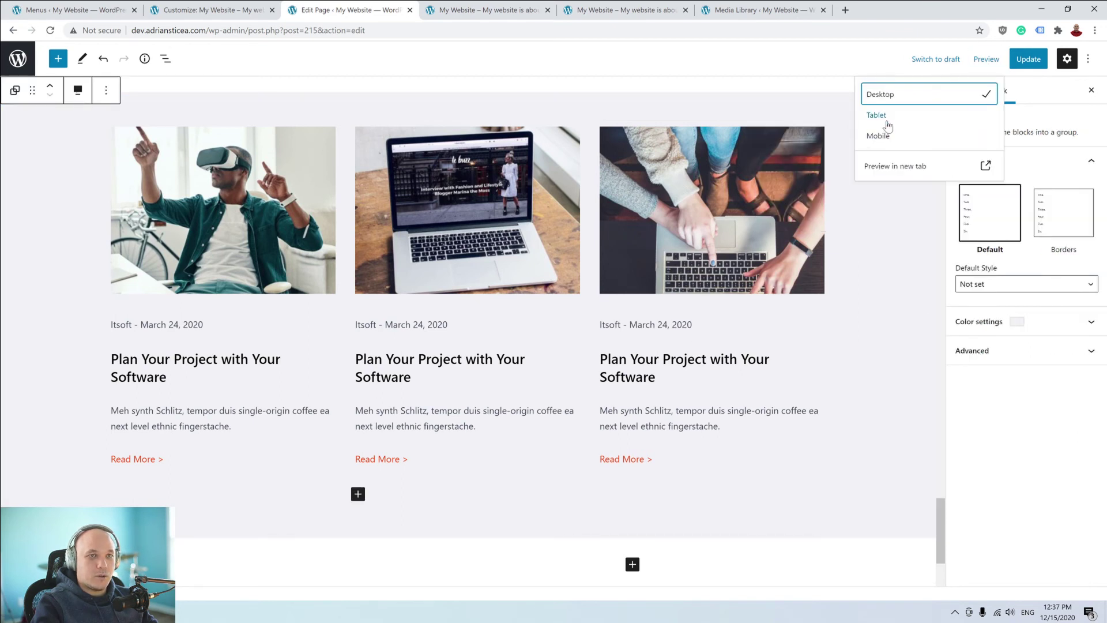
{"action": "left_click", "coordinate": [889, 168]}
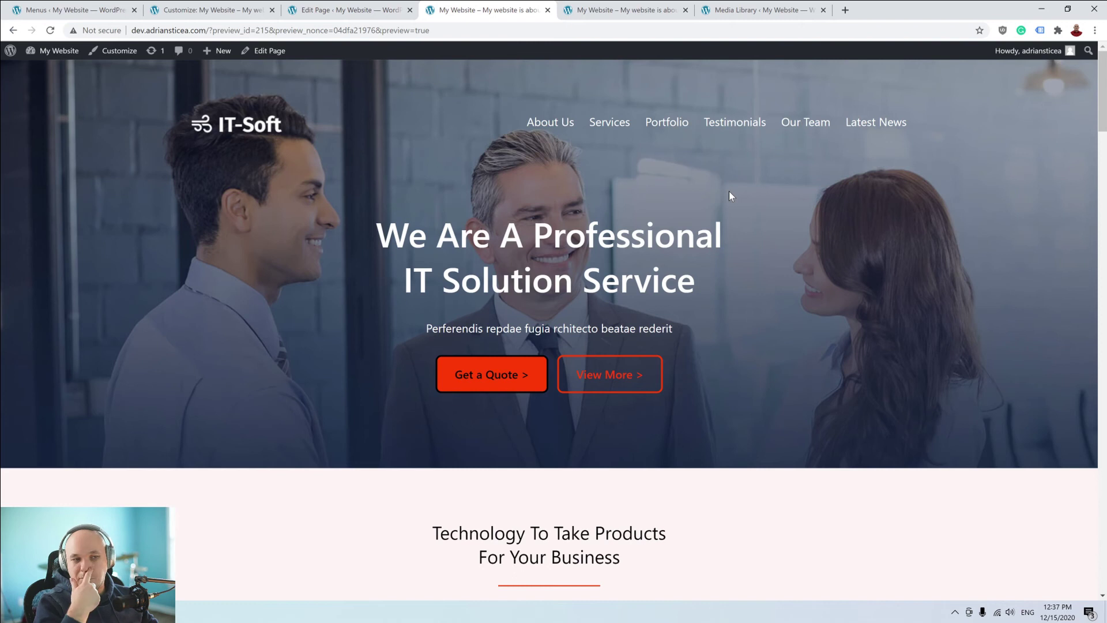
{"action": "scroll", "coordinate": [639, 245], "scroll_direction": "down", "scroll_amount": 15}
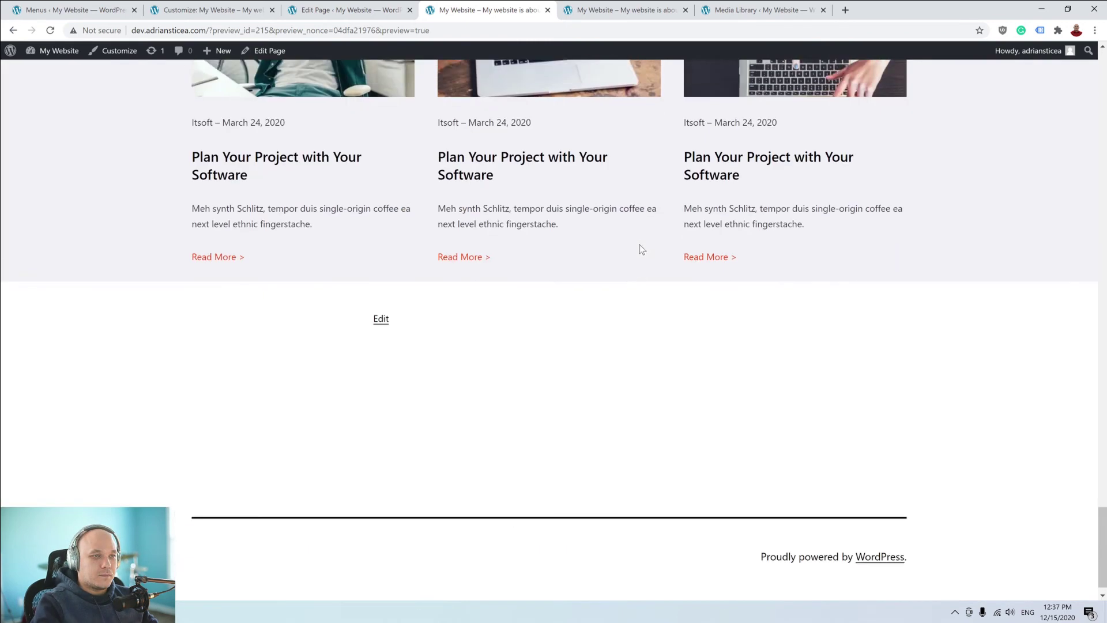
{"action": "scroll", "coordinate": [639, 244], "scroll_direction": "up", "scroll_amount": 5}
{"action": "scroll", "coordinate": [640, 248], "scroll_direction": "up", "scroll_amount": 1}
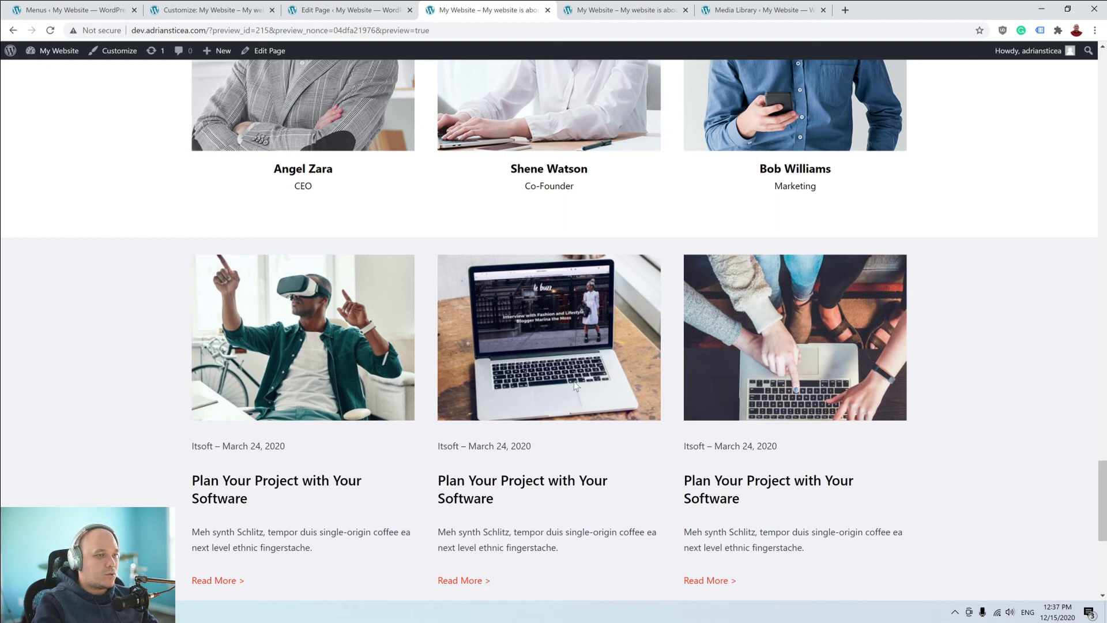
{"action": "scroll", "coordinate": [575, 386], "scroll_direction": "up", "scroll_amount": 2}
{"action": "scroll", "coordinate": [519, 216], "scroll_direction": "down", "scroll_amount": 3}
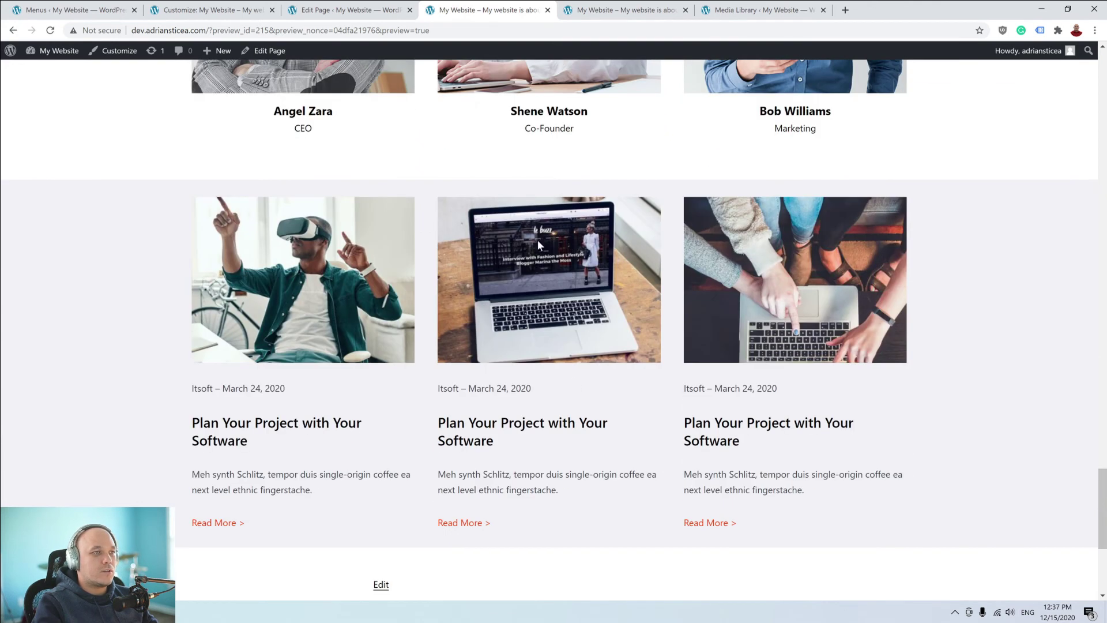
Return to the page editor and select the "LATEST WORK" and "Our Portfolio" headings together in the portfolio section.
{"action": "key", "text": "ctrl+shift+Tab"}
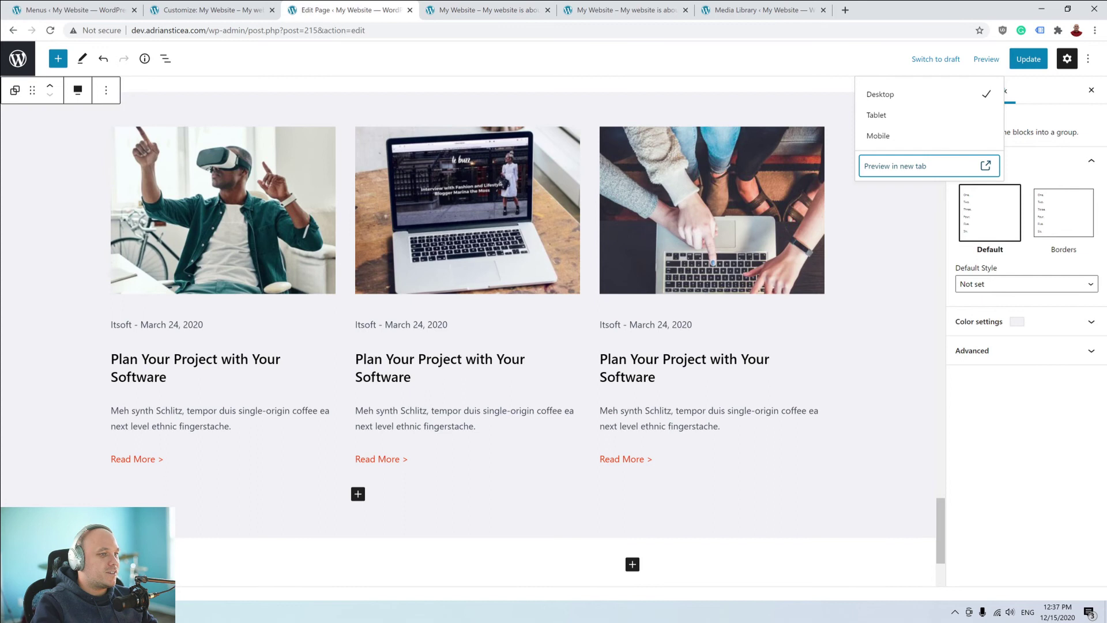
{"action": "scroll", "coordinate": [467, 332], "scroll_direction": "up", "scroll_amount": 20}
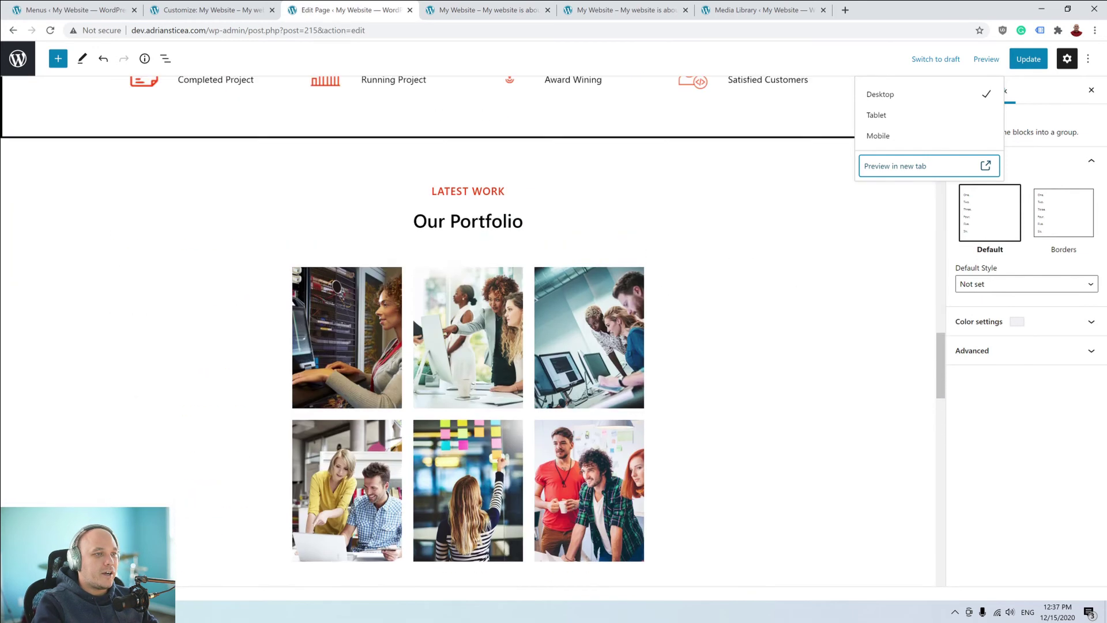
{"action": "scroll", "coordinate": [467, 332], "scroll_direction": "up", "scroll_amount": 4}
{"action": "left_click_drag", "start_coordinate": [523, 452], "coordinate": [437, 422]}
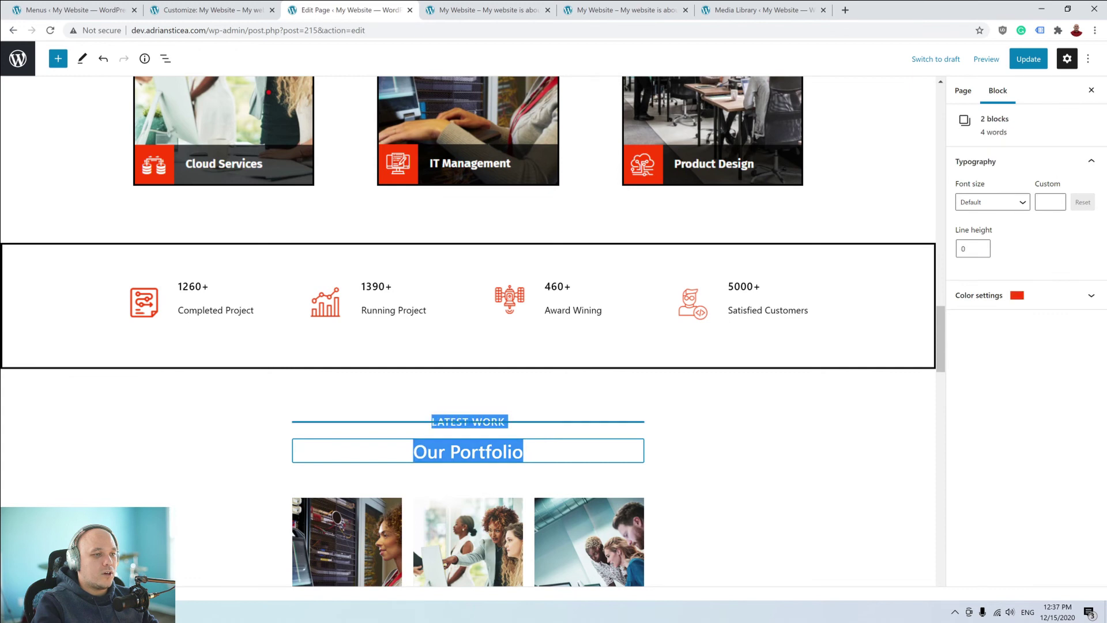
Paste copies of the "LATEST WORK" and "Our Portfolio" headings into the blog group, above its three image columns.
{"action": "key", "text": "ctrl+minus"}
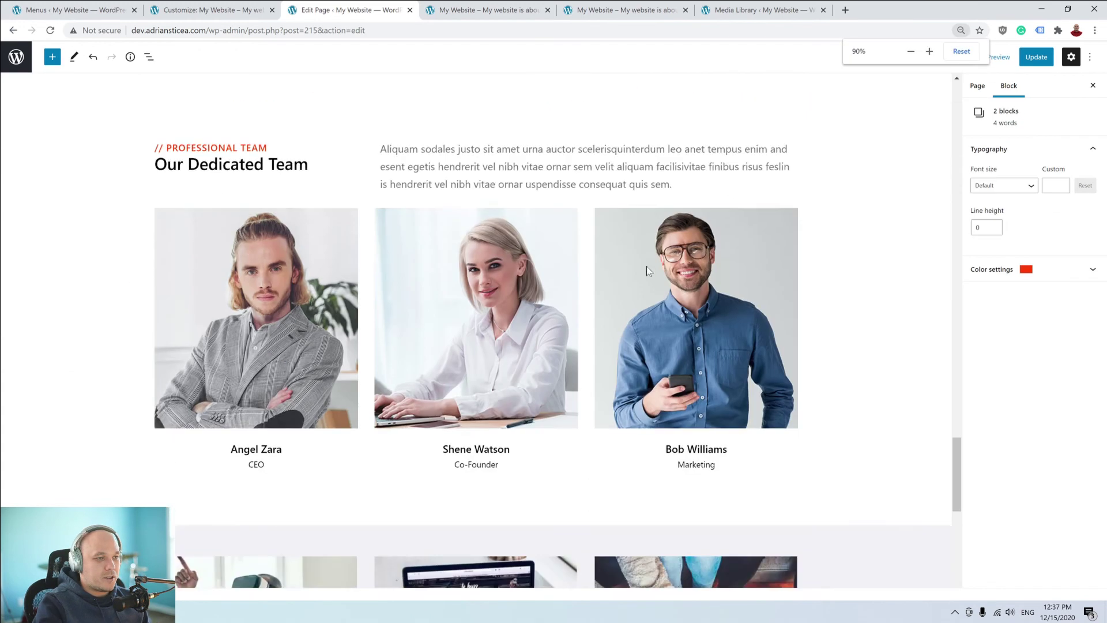
{"action": "scroll", "coordinate": [646, 270], "scroll_direction": "down", "scroll_amount": 7}
{"action": "scroll", "coordinate": [366, 163], "scroll_direction": "up", "scroll_amount": 2}
{"action": "left_click", "coordinate": [372, 197]}
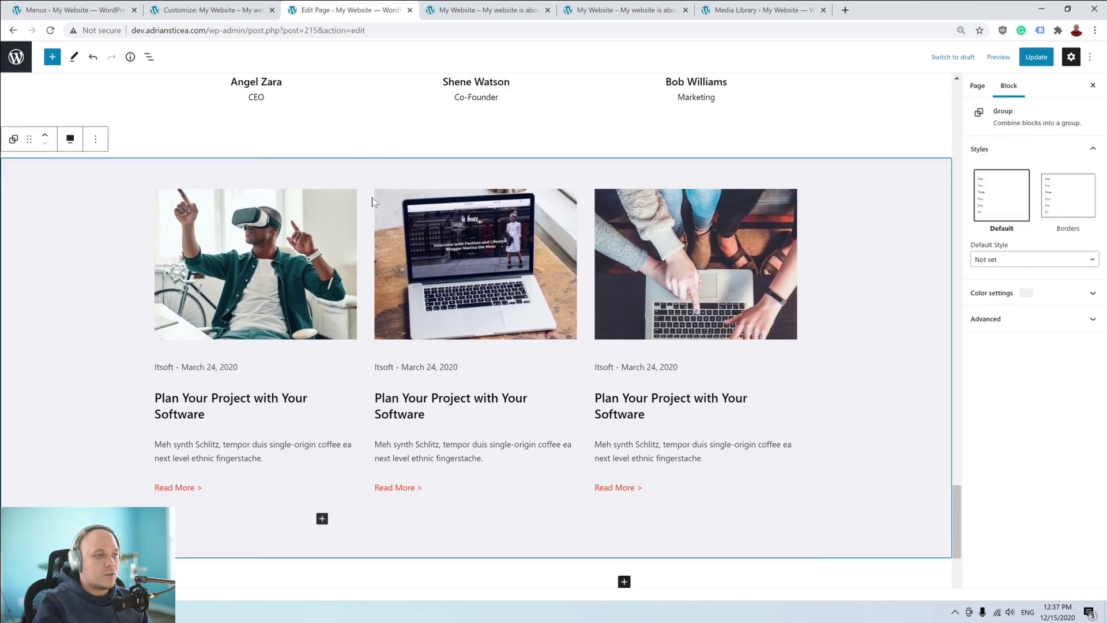
{"action": "left_click", "coordinate": [372, 197]}
{"action": "left_click", "coordinate": [274, 170]}
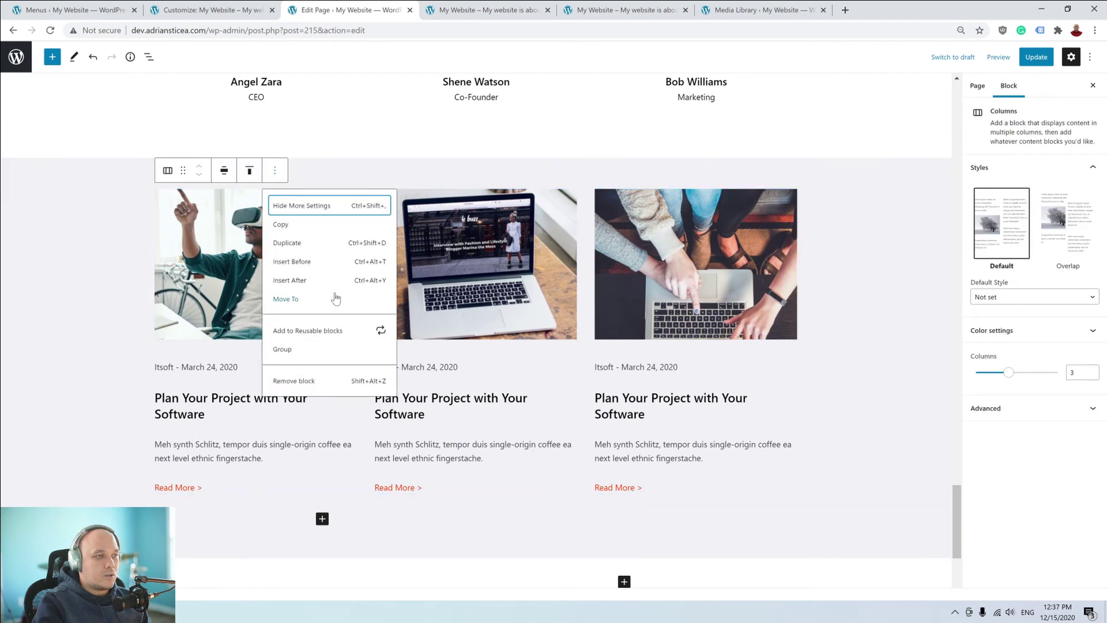
{"action": "left_click", "coordinate": [321, 261]}
{"action": "scroll", "coordinate": [390, 254], "scroll_direction": "up", "scroll_amount": 4}
{"action": "type", "text": "Our Portfolio"}
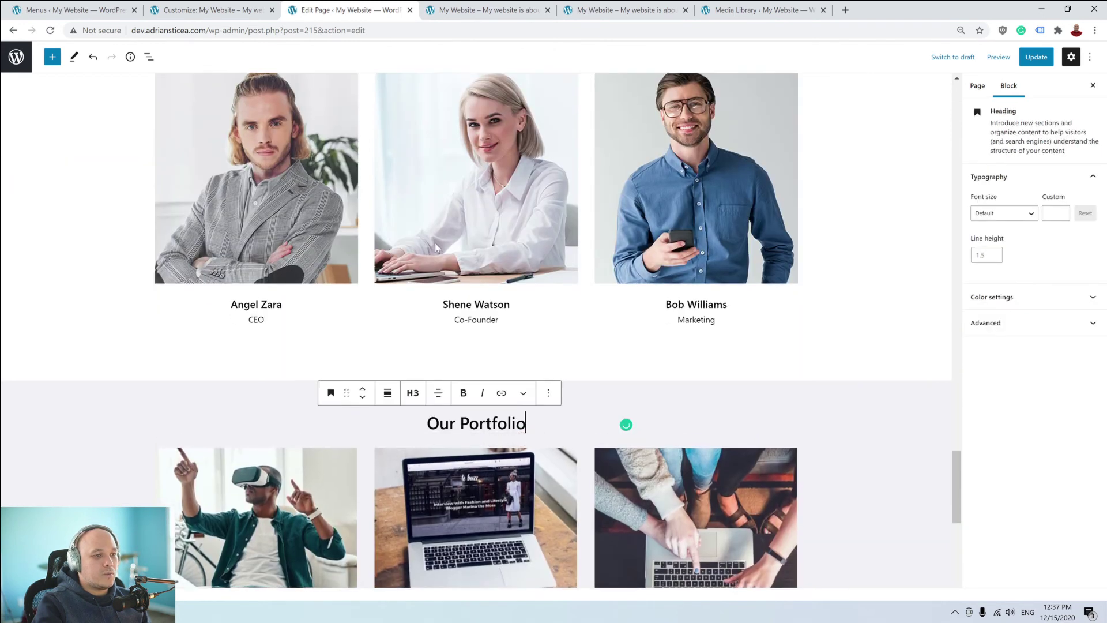
Replace the small red heading's text above the blog columns with "//OUR BLOGS".
{"action": "scroll", "coordinate": [698, 463], "scroll_direction": "down", "scroll_amount": 1}
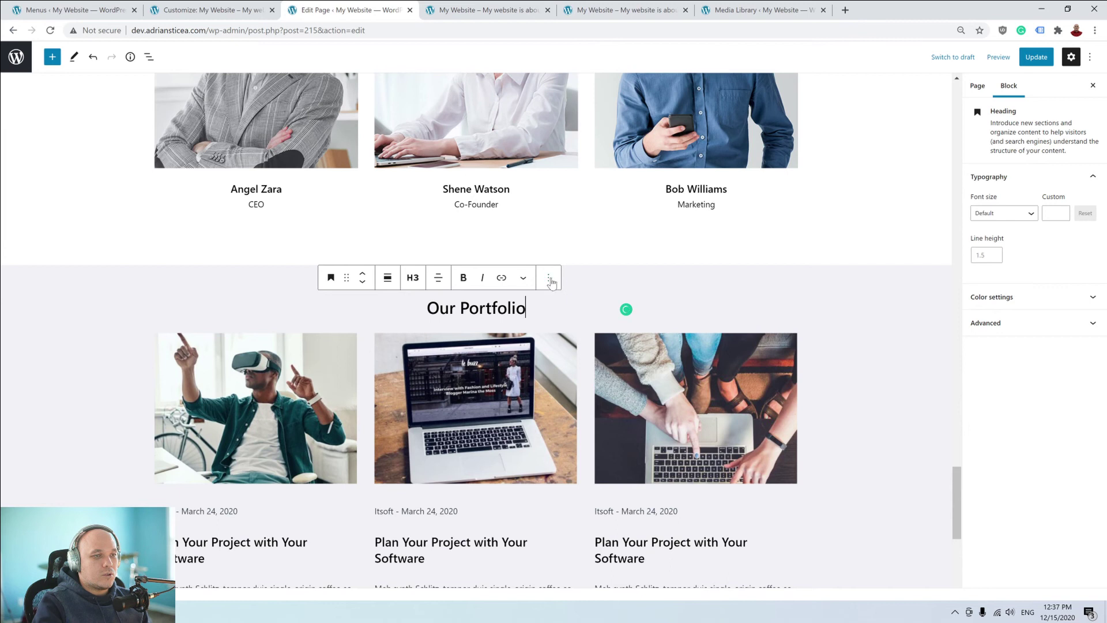
{"action": "left_click", "coordinate": [518, 281]}
{"action": "left_click", "coordinate": [505, 283]}
{"action": "left_click_drag", "start_coordinate": [508, 282], "coordinate": [443, 281]}
{"action": "type", "text": "//"}
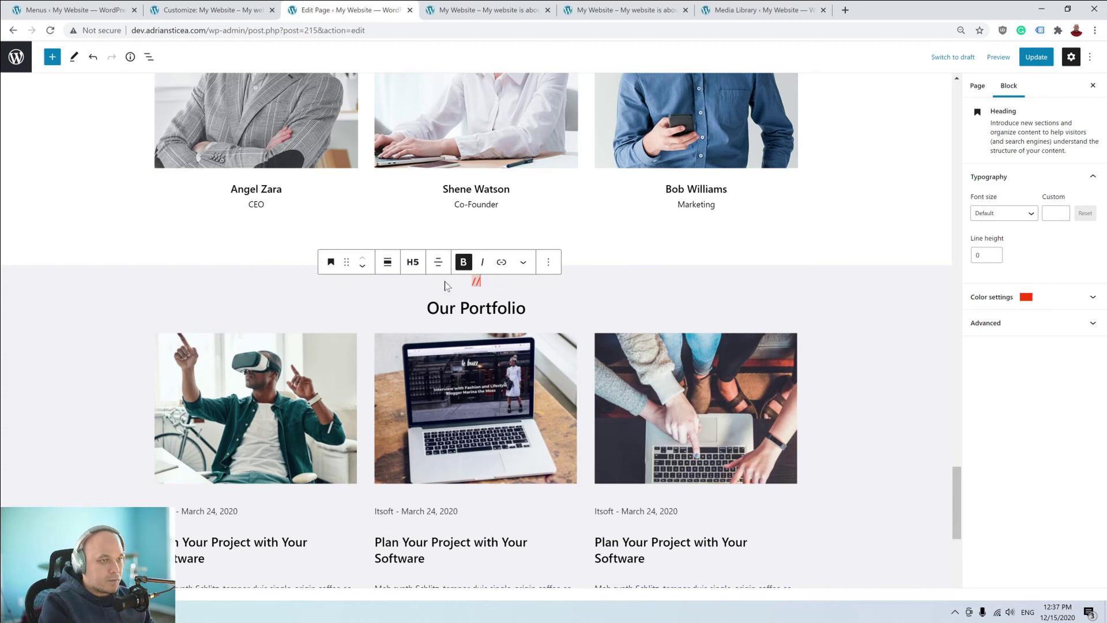
{"action": "type", "text": "Our "}
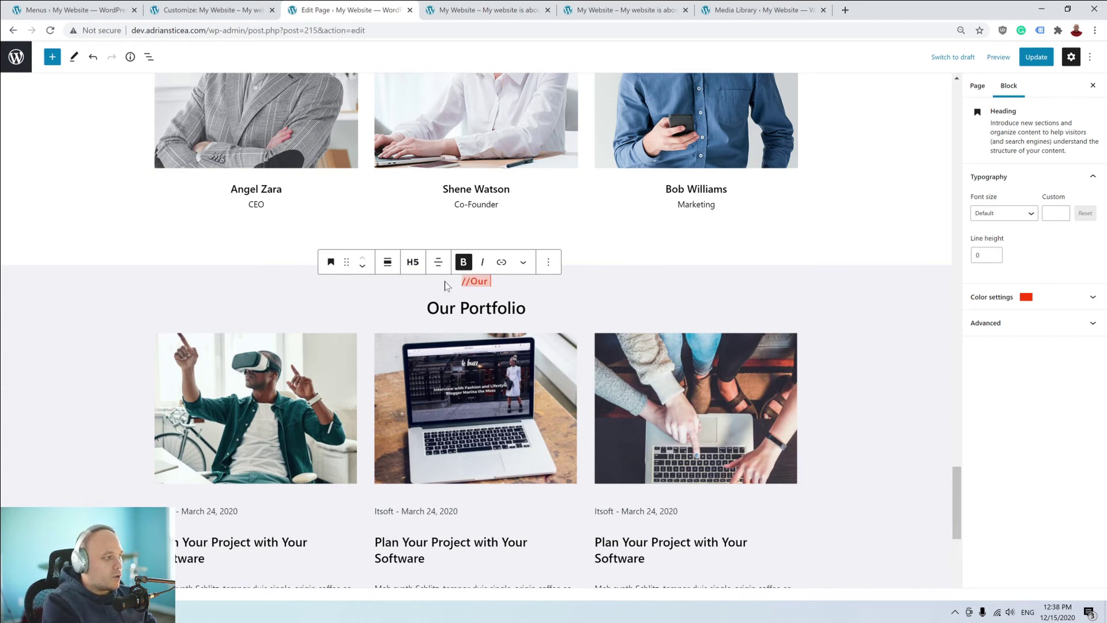
{"action": "type", "text": "Blog"}
{"action": "key", "text": "BackSpace"}
{"action": "key", "text": "BackSpace"}
{"action": "key", "text": "BackSpace"}
{"action": "key", "text": "BackSpace"}
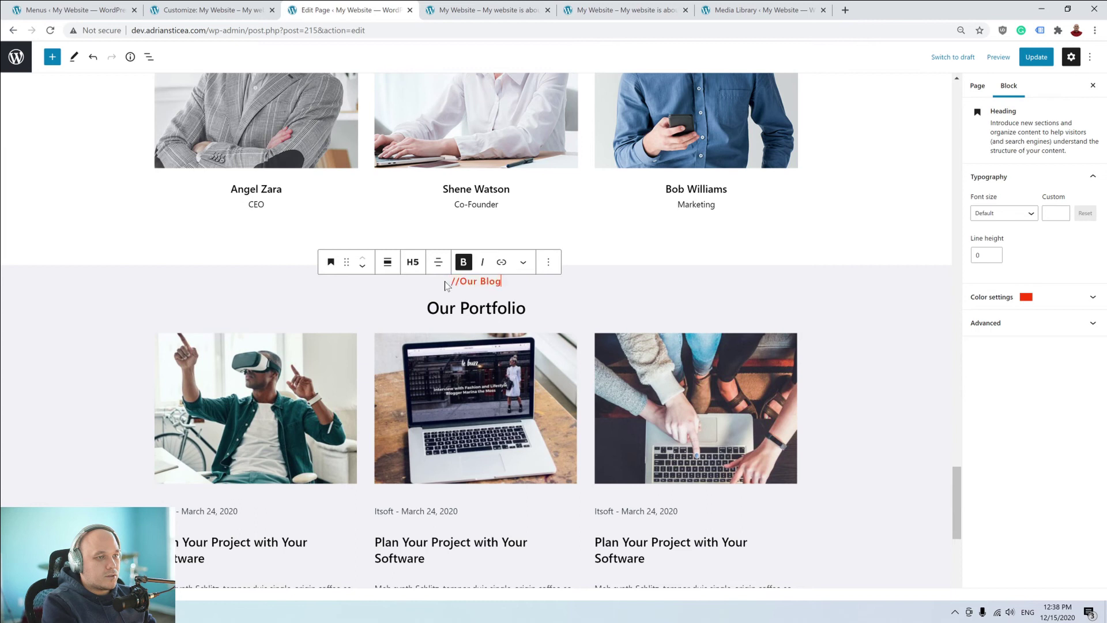
{"action": "key", "text": "BackSpace"}
{"action": "key", "text": "BackSpace"}
{"action": "key", "text": "BackSpace"}
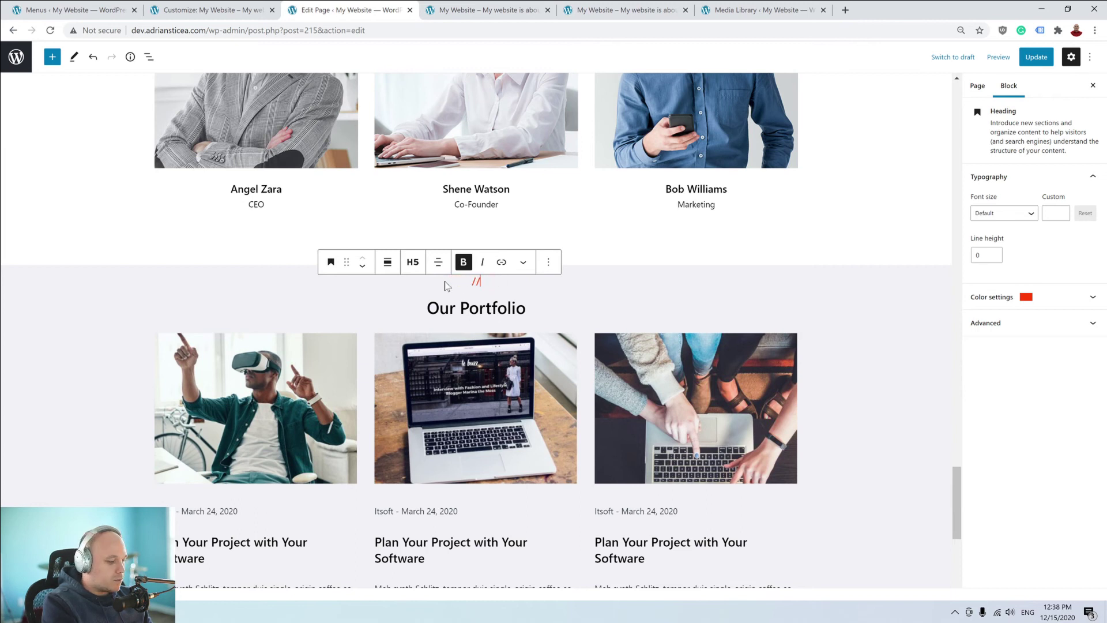
{"action": "key", "text": "Caps_Lock"}
{"action": "type", "text": "OUR BLOGS"}
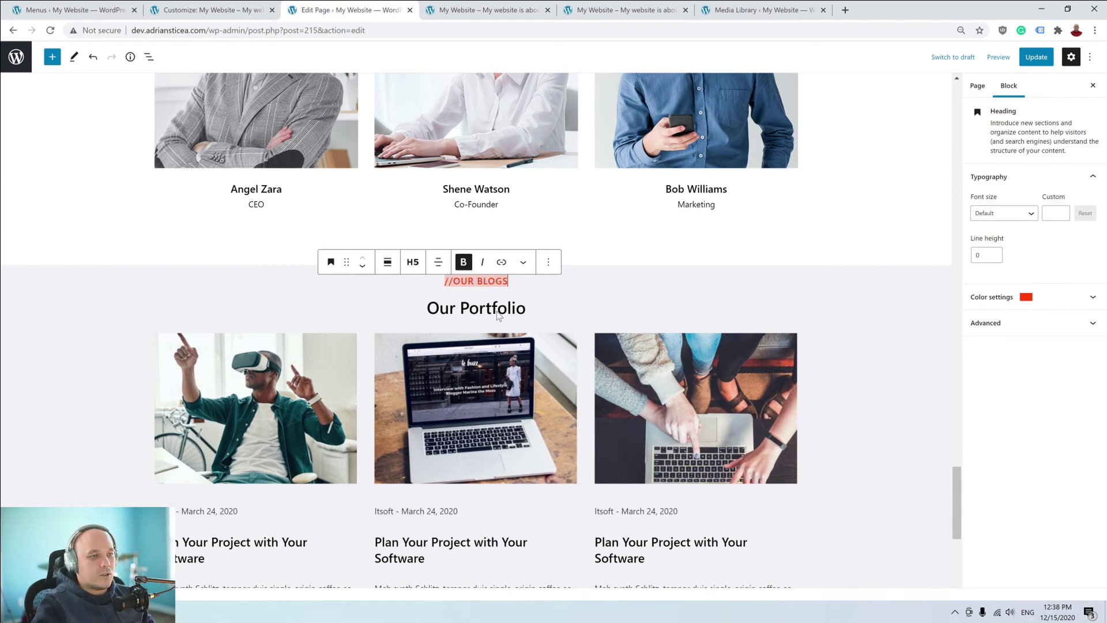
Replace the "Our Portfolio" heading's text in the blog section with "Latest News" and deselect the heading.
{"action": "left_click", "coordinate": [497, 309]}
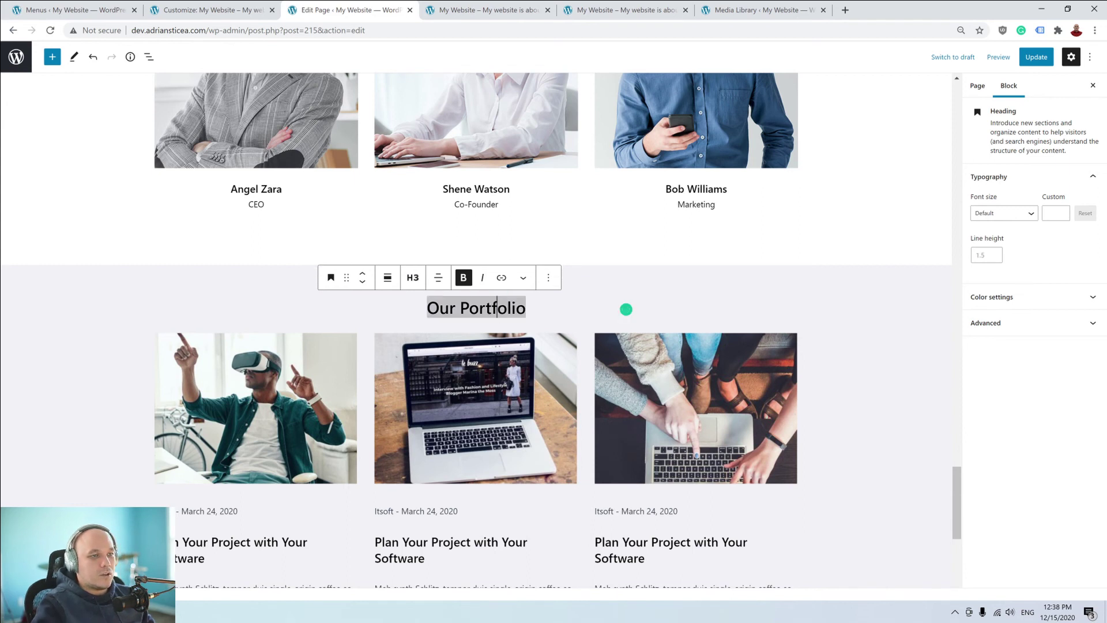
{"action": "left_click_drag", "start_coordinate": [526, 308], "coordinate": [427, 308]}
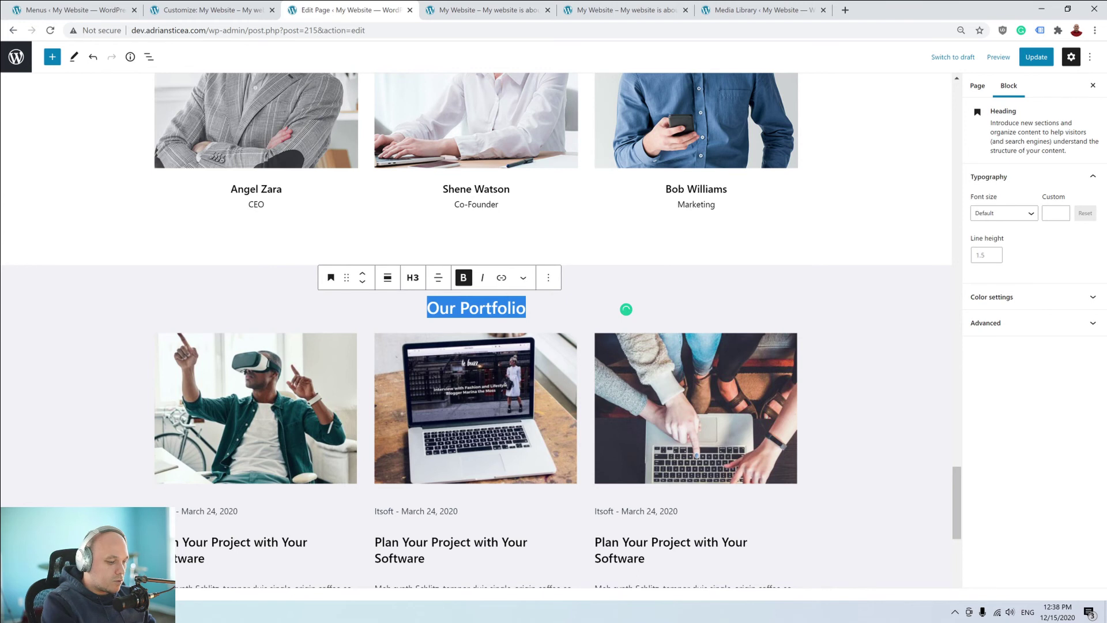
{"action": "type", "text": "lATEST"}
{"action": "key", "text": "BackSpace"}
{"action": "key", "text": "BackSpace"}
{"action": "key", "text": "BackSpace"}
{"action": "key", "text": "BackSpace"}
{"action": "key", "text": "BackSpace"}
{"action": "key", "text": "BackSpace"}
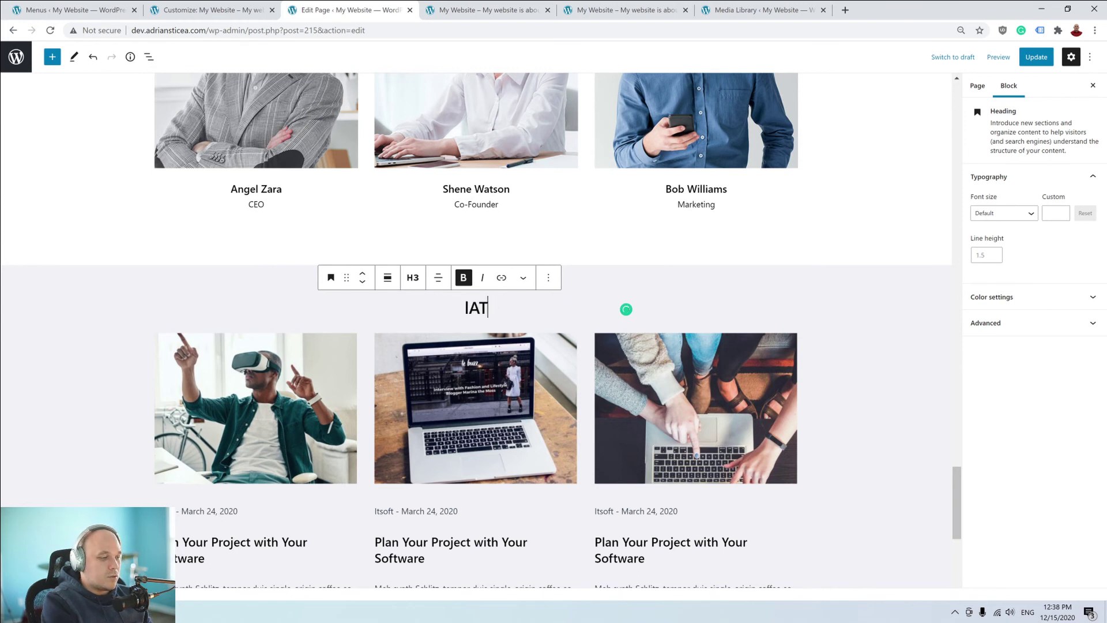
{"action": "key", "text": "Caps_Lock"}
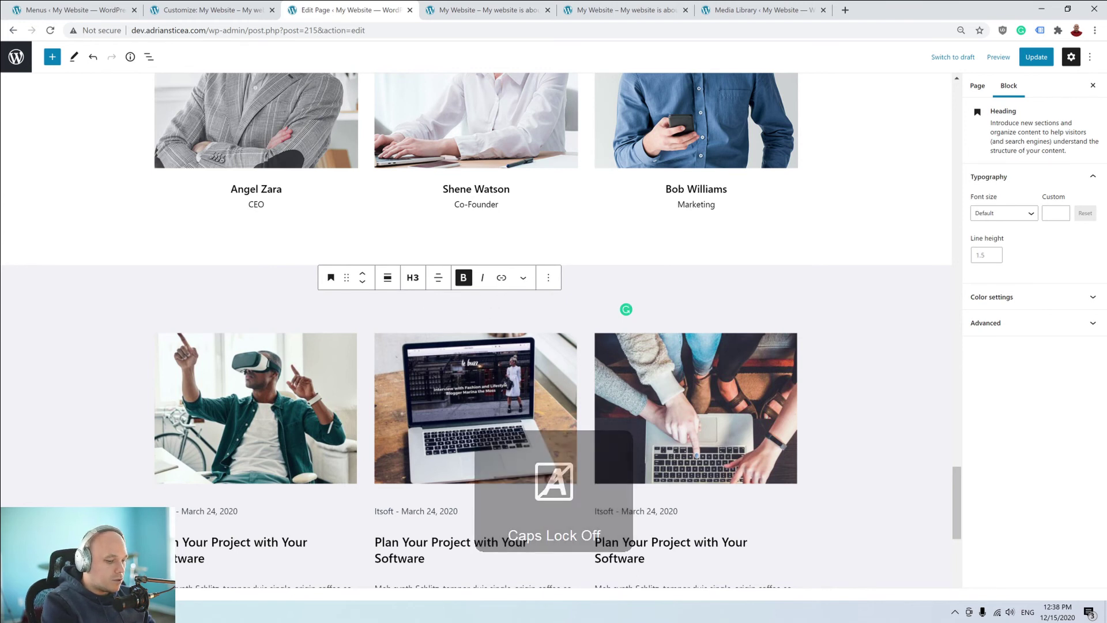
{"action": "type", "text": "Latest Nre"}
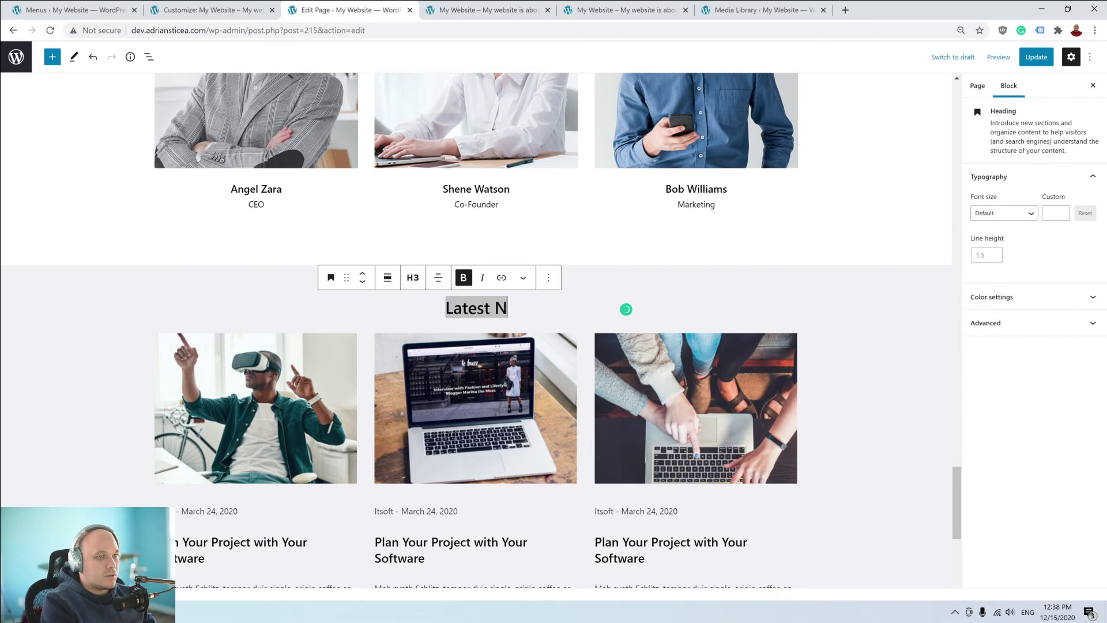
{"action": "key", "text": "BackSpace"}
{"action": "key", "text": "BackSpace"}
{"action": "type", "text": "ews"}
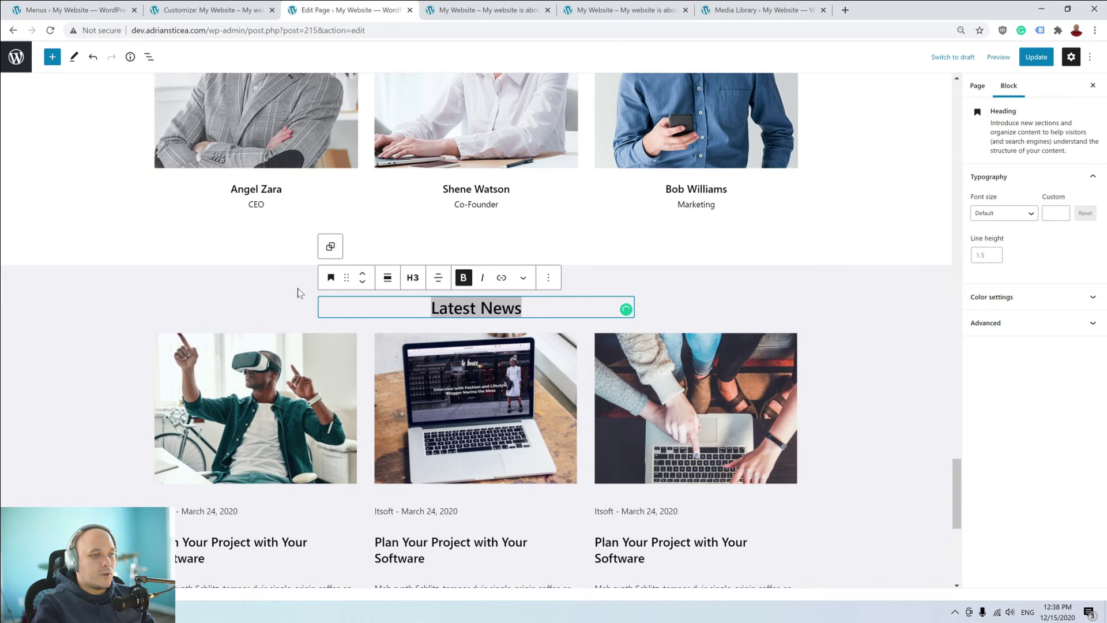
{"action": "left_click", "coordinate": [823, 287]}
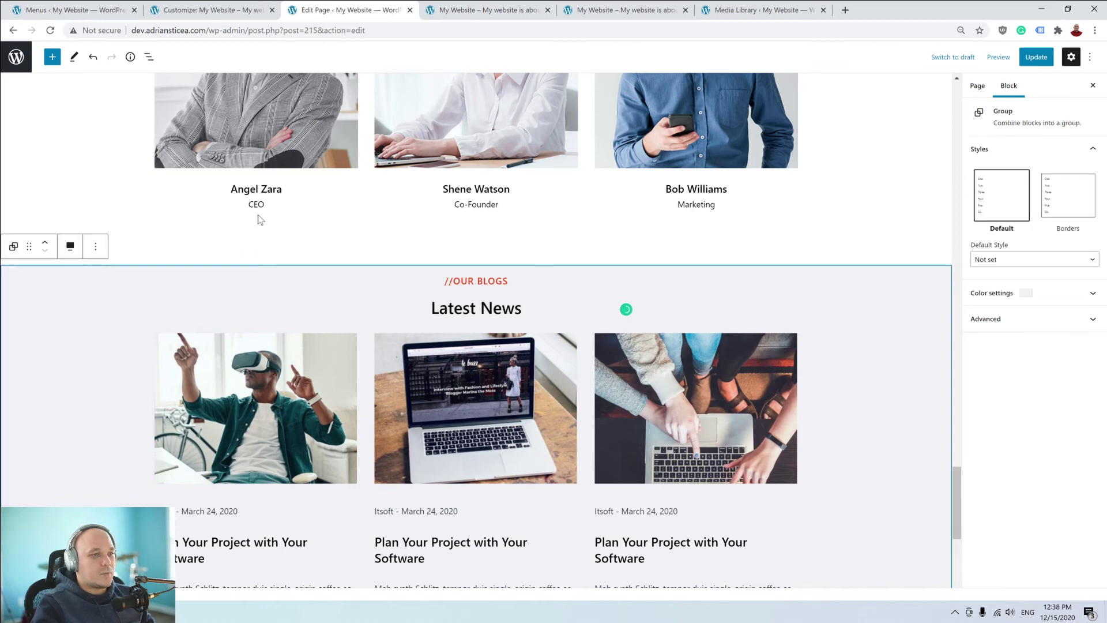
Duplicate the three-column block holding the short red separator line in the "WHAT WE DO" section.
{"action": "scroll", "coordinate": [529, 256], "scroll_direction": "up", "scroll_amount": 15}
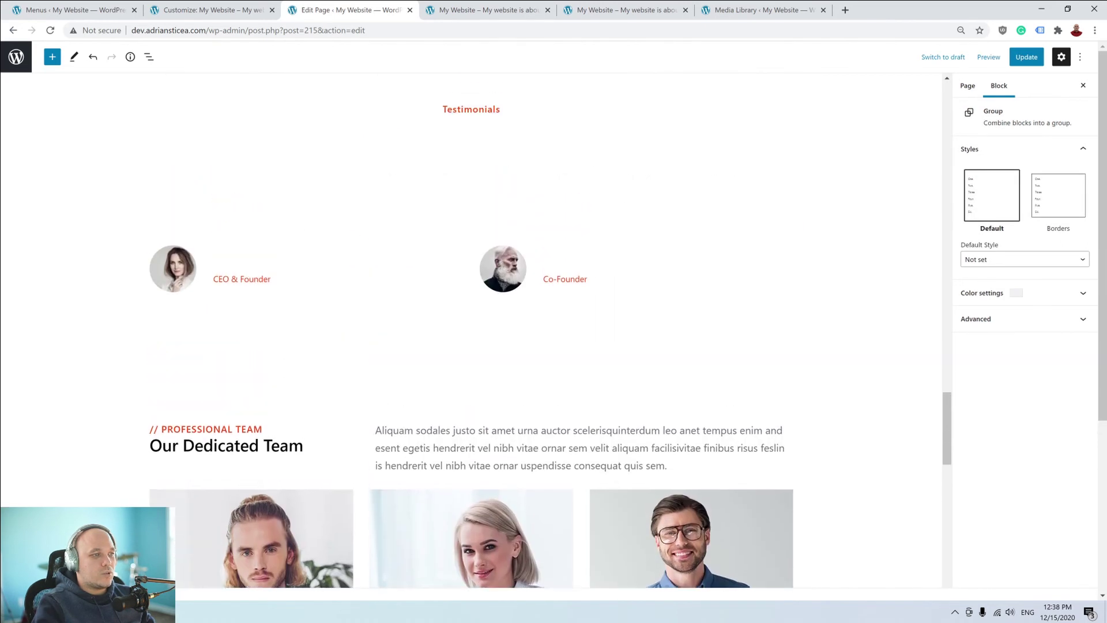
{"action": "scroll", "coordinate": [499, 242], "scroll_direction": "up", "scroll_amount": 10}
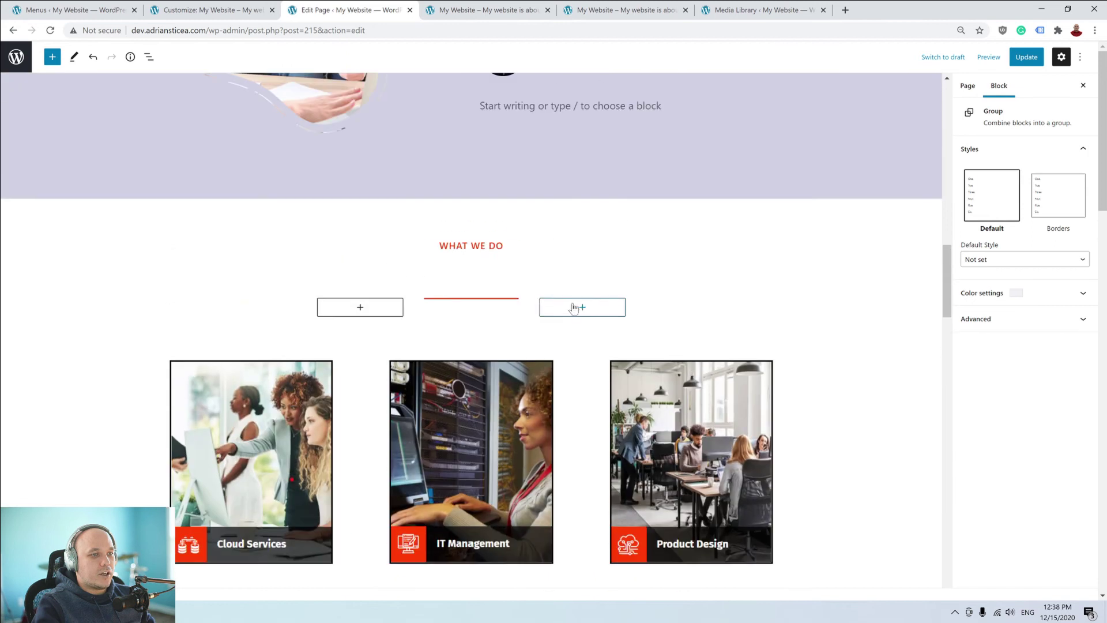
{"action": "left_click", "coordinate": [531, 291]}
{"action": "left_click", "coordinate": [531, 307]}
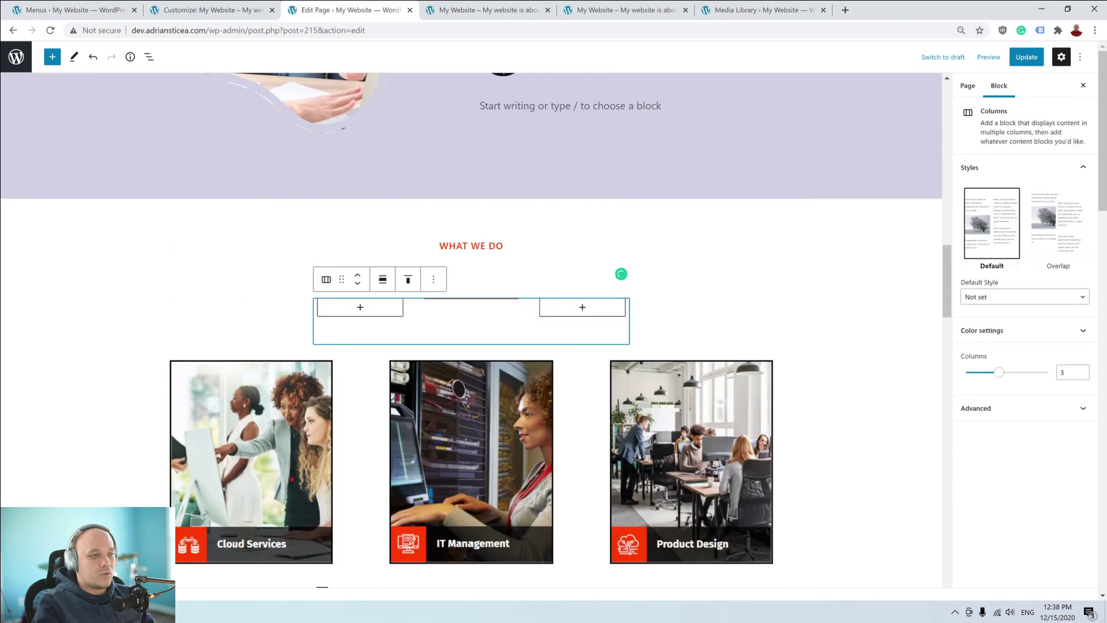
{"action": "left_click", "coordinate": [434, 279]}
{"action": "left_click", "coordinate": [456, 350]}
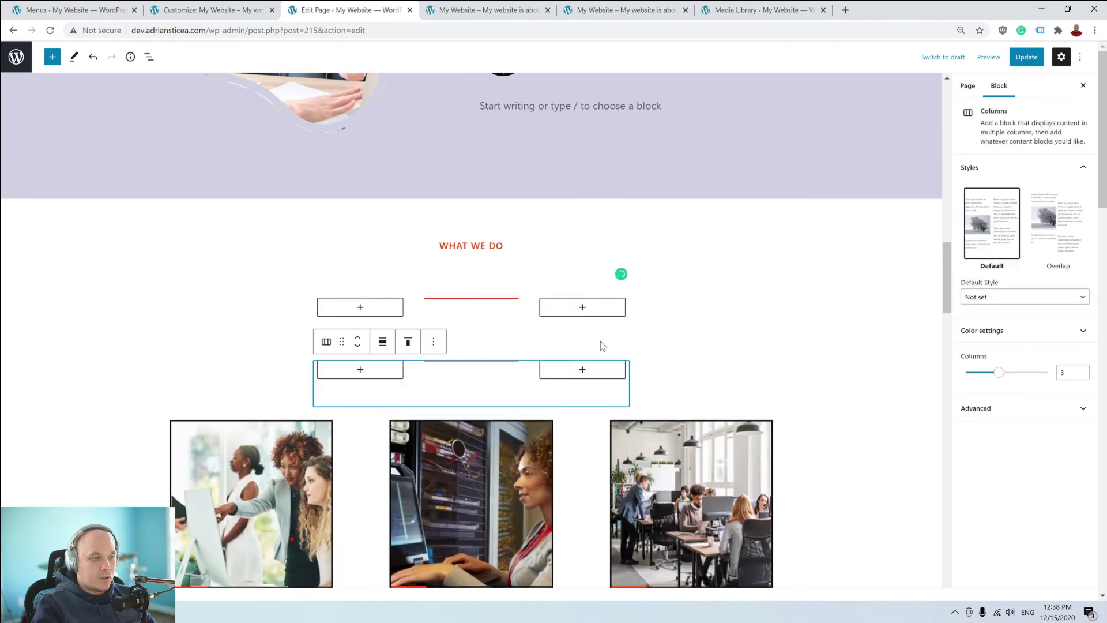
Move the duplicated separator columns block into the blog section, between the "Latest News" heading and the image columns.
{"action": "scroll", "coordinate": [519, 571], "scroll_direction": "down", "scroll_amount": 12}
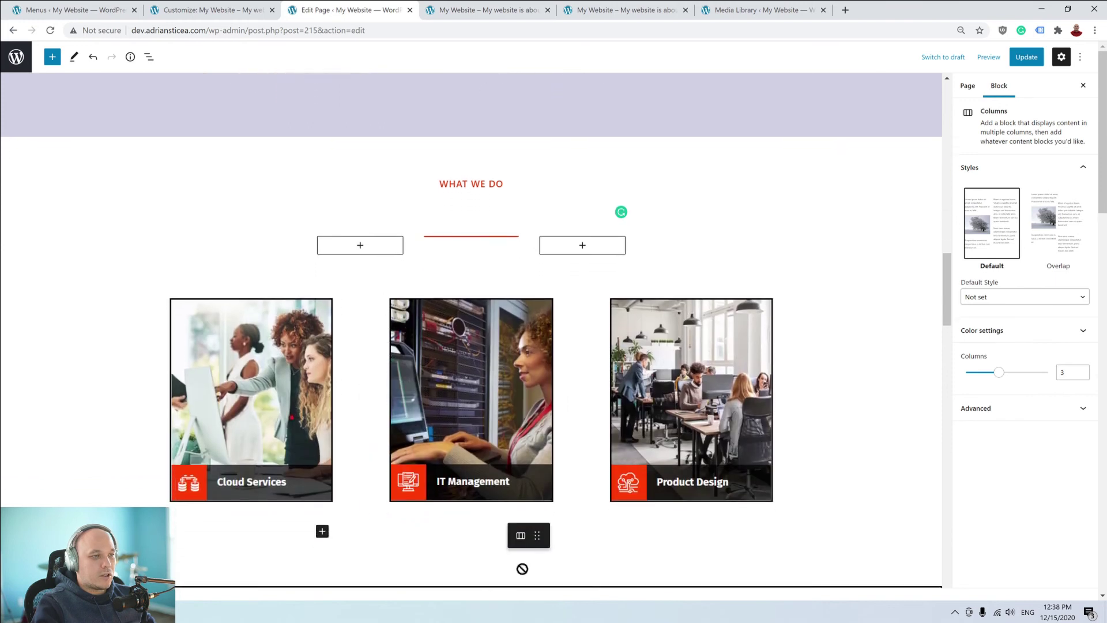
{"action": "scroll", "coordinate": [503, 571], "scroll_direction": "down", "scroll_amount": 12}
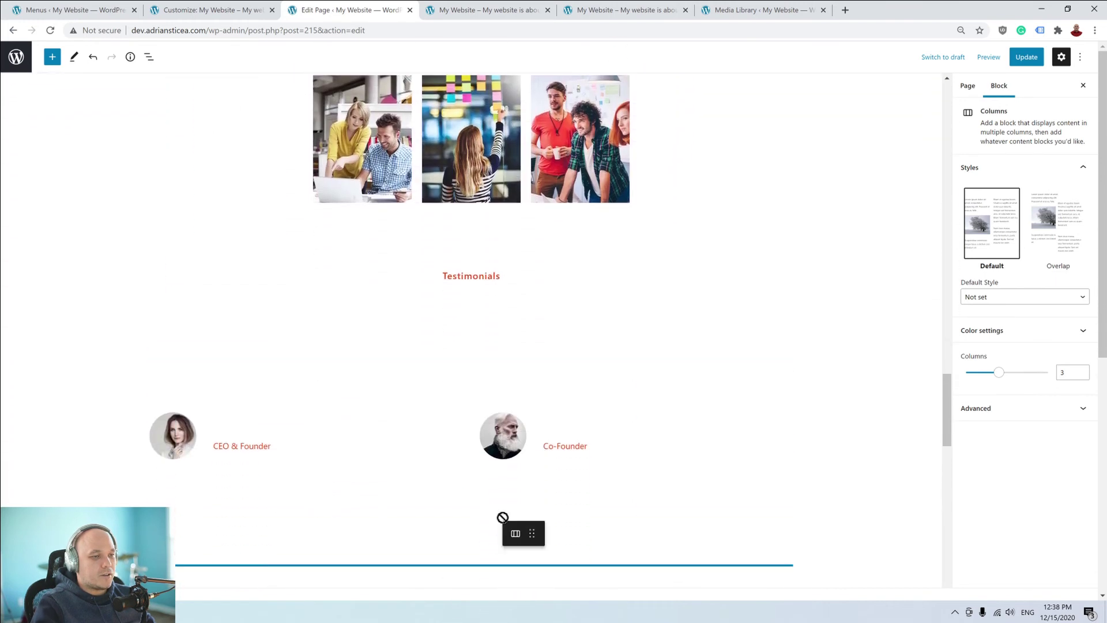
{"action": "scroll", "coordinate": [507, 536], "scroll_direction": "down", "scroll_amount": 3}
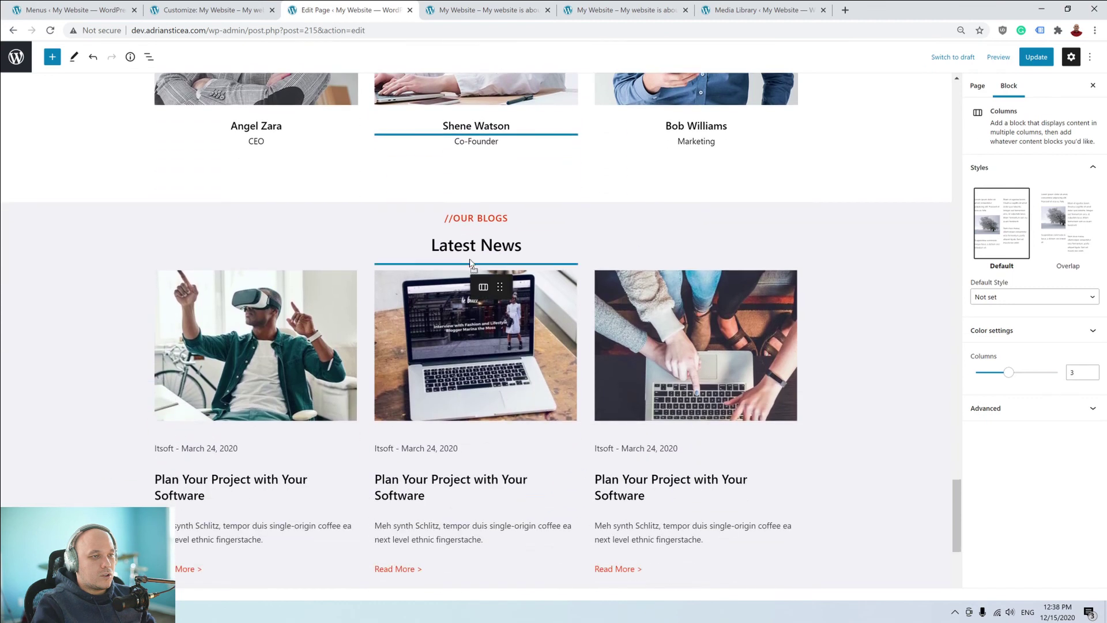
{"action": "scroll", "coordinate": [495, 335], "scroll_direction": "up", "scroll_amount": 1}
{"action": "left_click", "coordinate": [494, 335]}
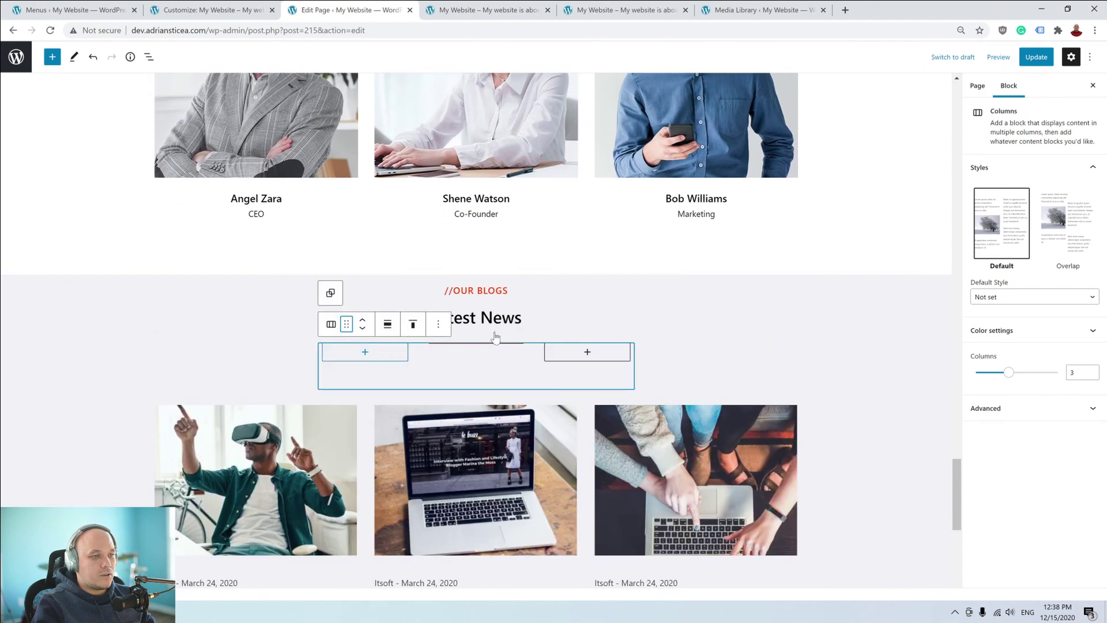
{"action": "left_click", "coordinate": [836, 309]}
Insert a spacer above the "//OUR BLOGS" heading and reduce its height to 30 pixels.
{"action": "left_click", "coordinate": [461, 294]}
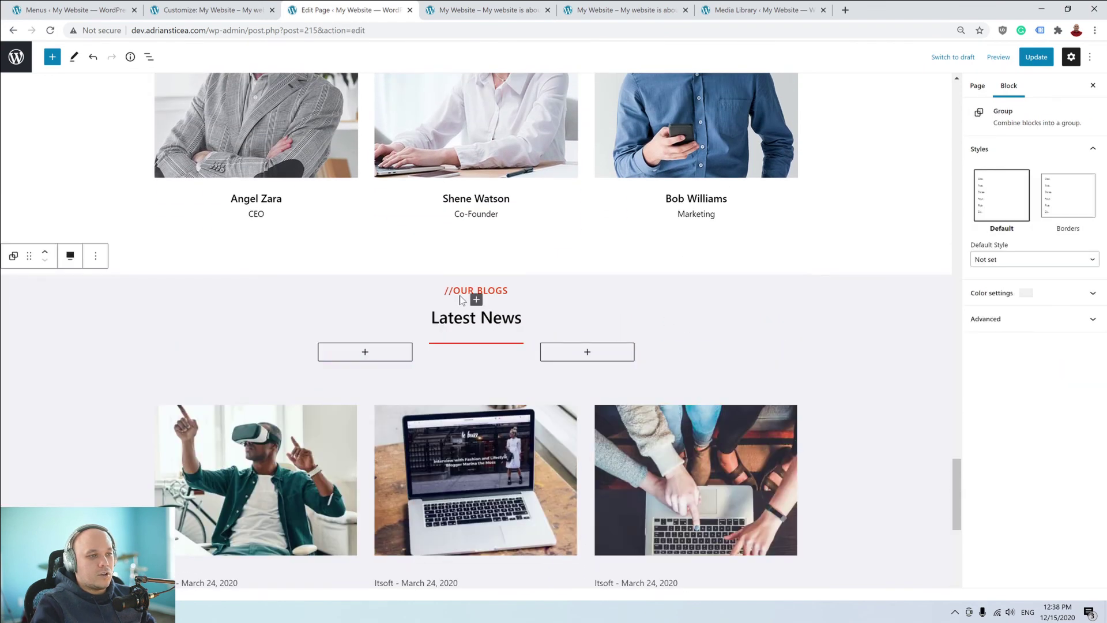
{"action": "left_click", "coordinate": [549, 271]}
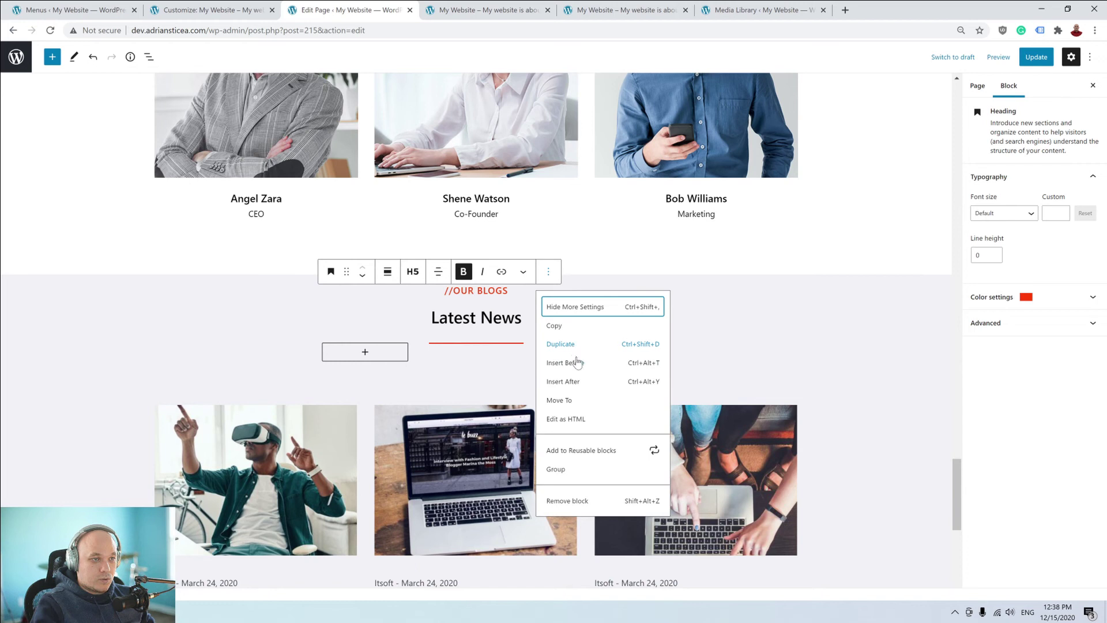
{"action": "left_click", "coordinate": [573, 370]}
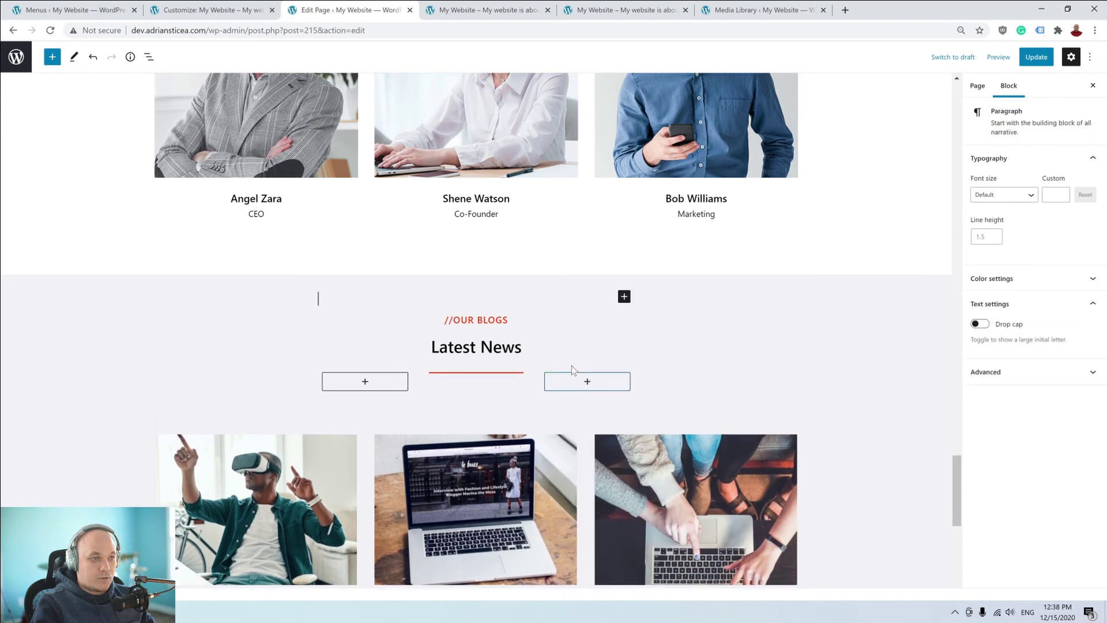
{"action": "left_click", "coordinate": [624, 296]}
{"action": "left_click", "coordinate": [753, 384]}
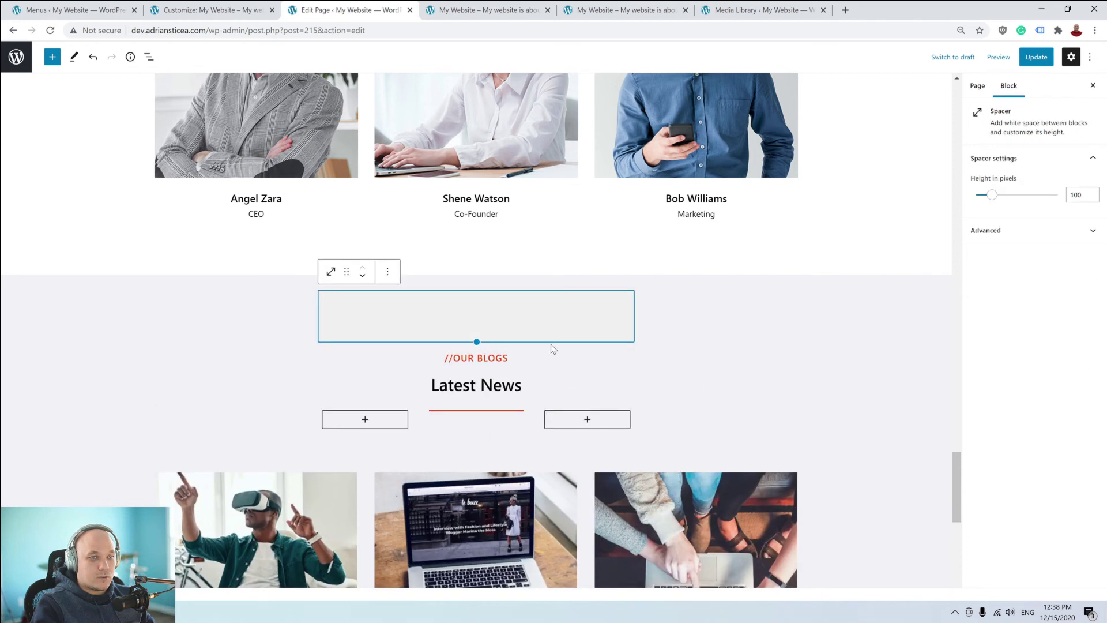
{"action": "left_click_drag", "start_coordinate": [474, 342], "coordinate": [476, 305]}
{"action": "left_click", "coordinate": [579, 345]}
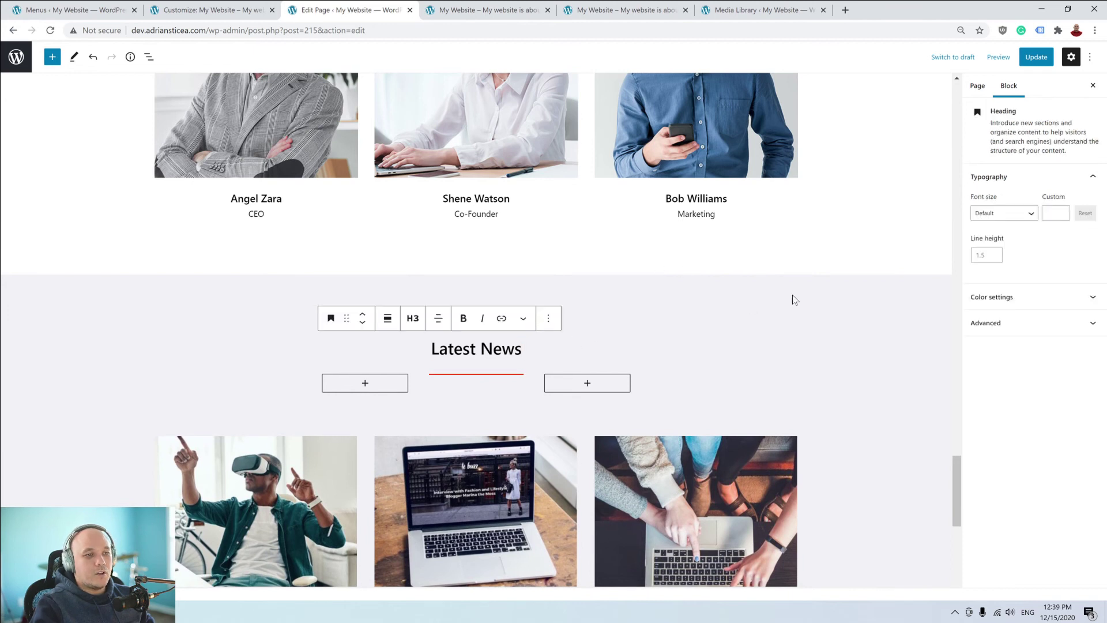
{"action": "left_click", "coordinate": [690, 321]}
Duplicate the 30-pixel spacer and move the copy below the three blog columns at the group's end.
{"action": "left_click", "coordinate": [442, 295]}
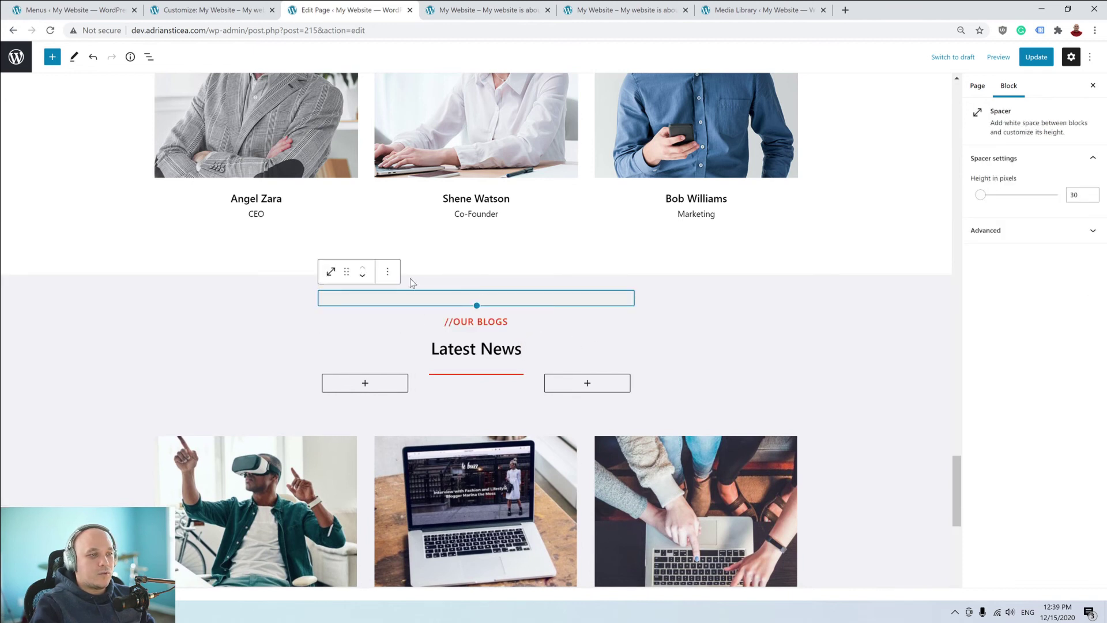
{"action": "left_click", "coordinate": [388, 272]}
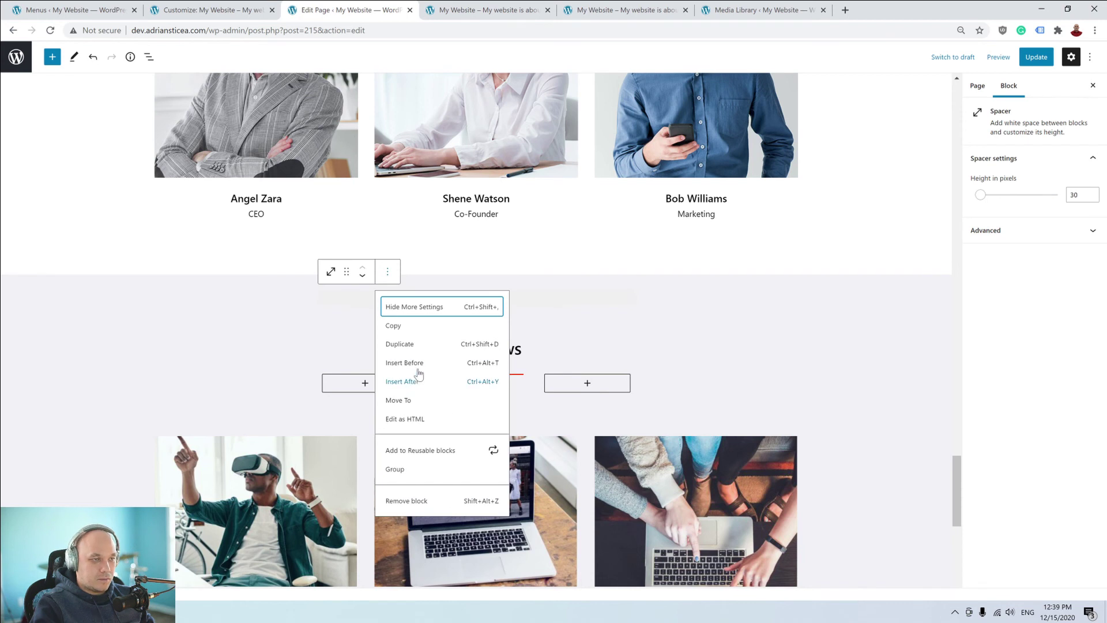
{"action": "left_click", "coordinate": [411, 344]}
{"action": "left_click", "coordinate": [362, 309]}
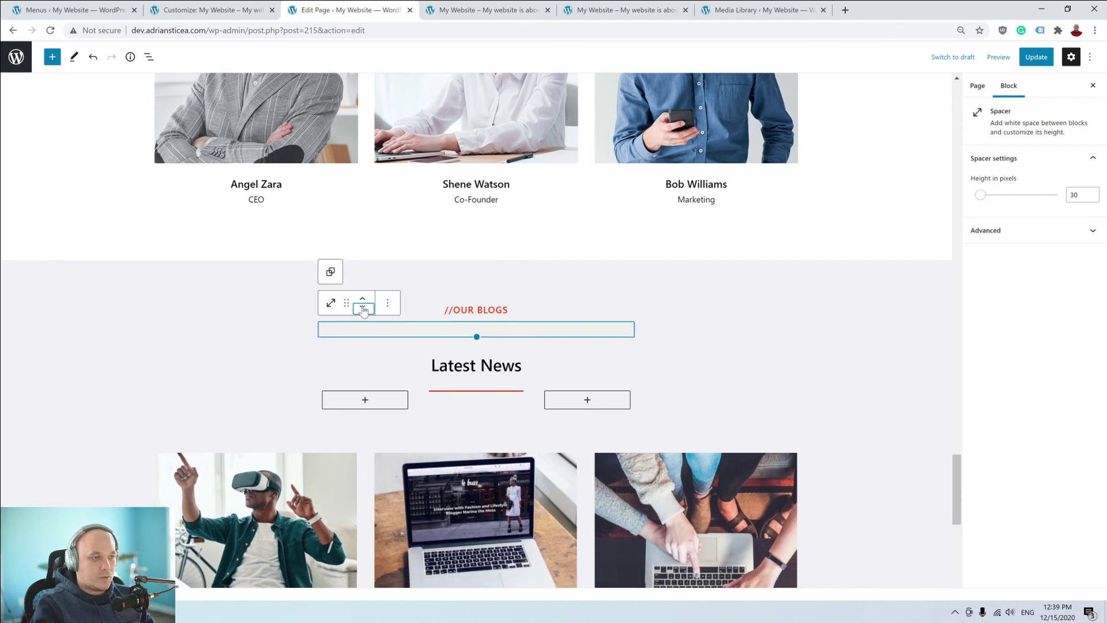
{"action": "left_click", "coordinate": [362, 309]}
{"action": "left_click", "coordinate": [363, 309]}
{"action": "left_click", "coordinate": [363, 309]}
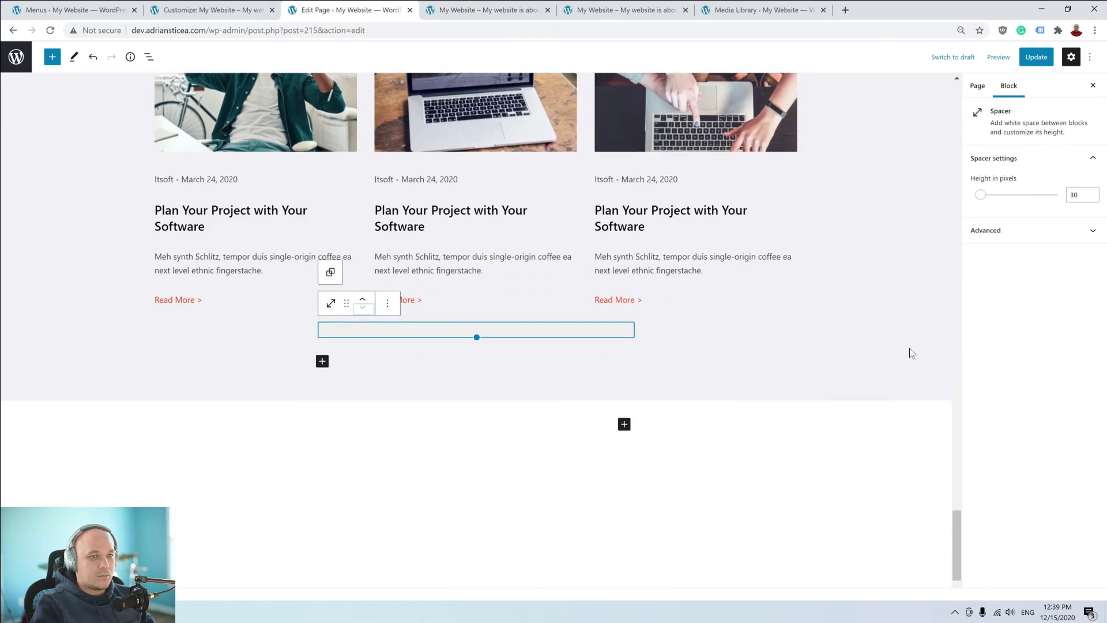
Preview the home page in a new tab and examine the blog section's headings, separator, columns and spacing against the sections above.
{"action": "left_click", "coordinate": [998, 56]}
{"action": "left_click", "coordinate": [917, 155]}
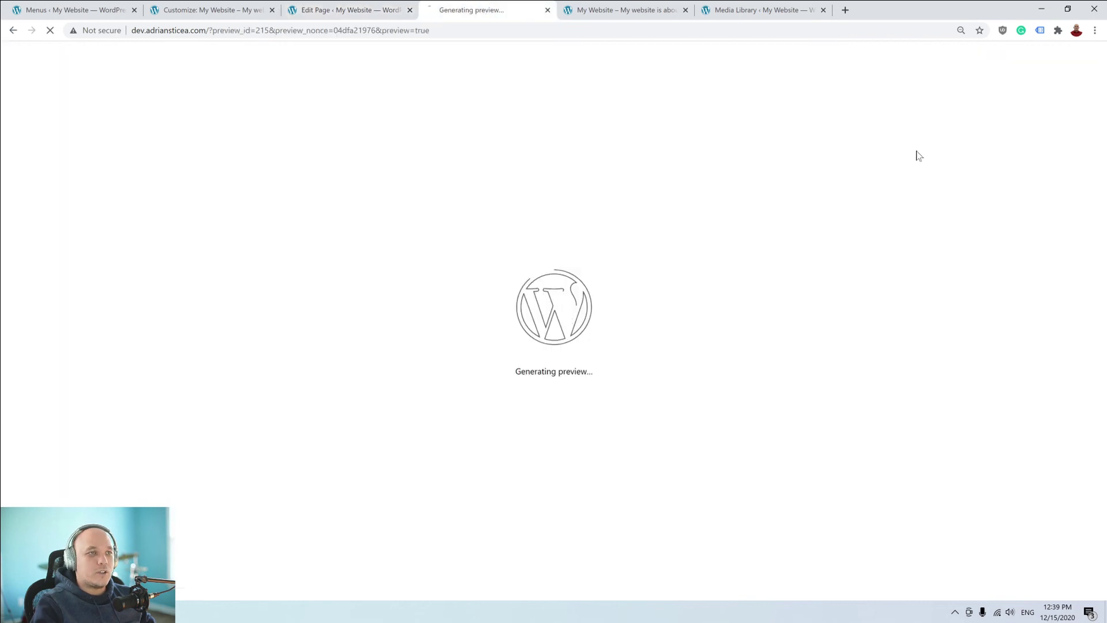
{"action": "scroll", "coordinate": [796, 232], "scroll_direction": "down", "scroll_amount": 18}
{"action": "scroll", "coordinate": [798, 235], "scroll_direction": "up", "scroll_amount": 18}
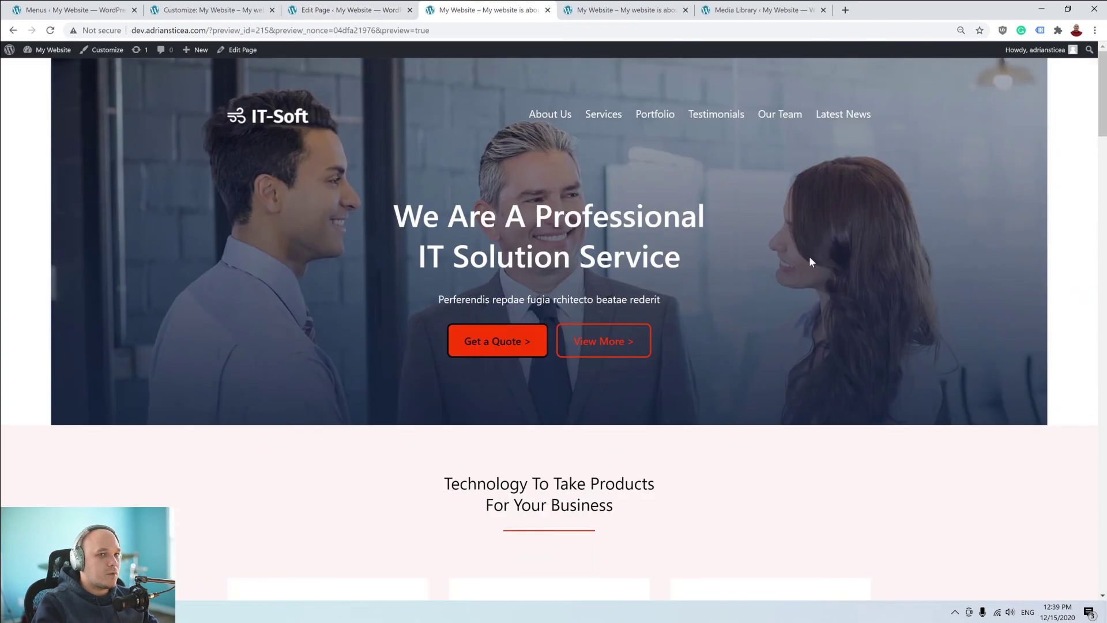
{"action": "scroll", "coordinate": [810, 258], "scroll_direction": "down", "scroll_amount": 20}
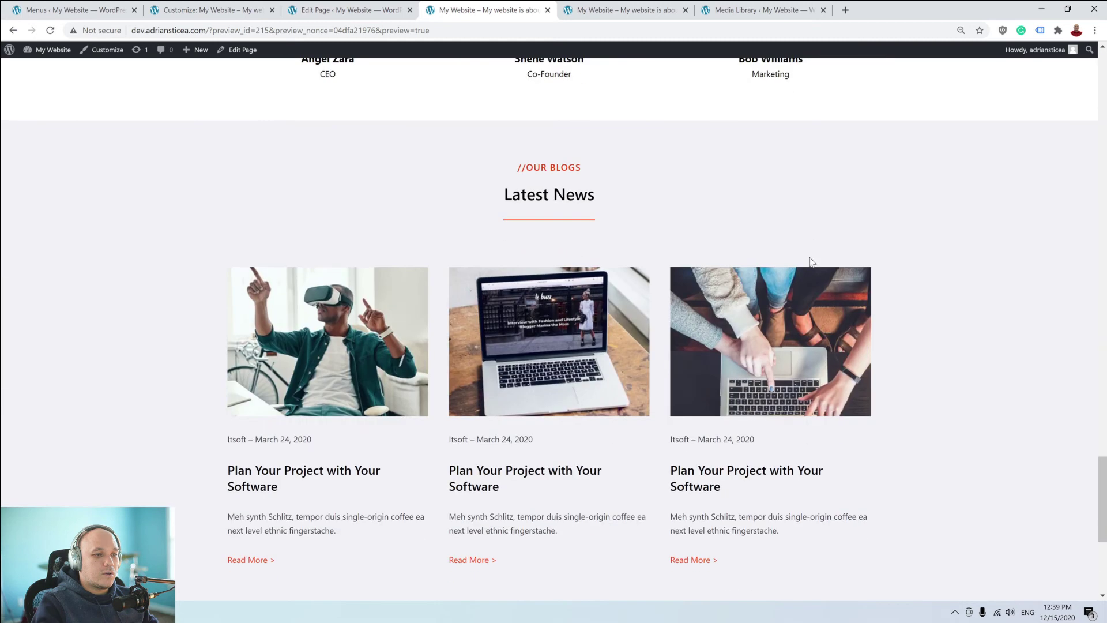
{"action": "scroll", "coordinate": [810, 262], "scroll_direction": "down", "scroll_amount": 3}
{"action": "scroll", "coordinate": [812, 262], "scroll_direction": "up", "scroll_amount": 3}
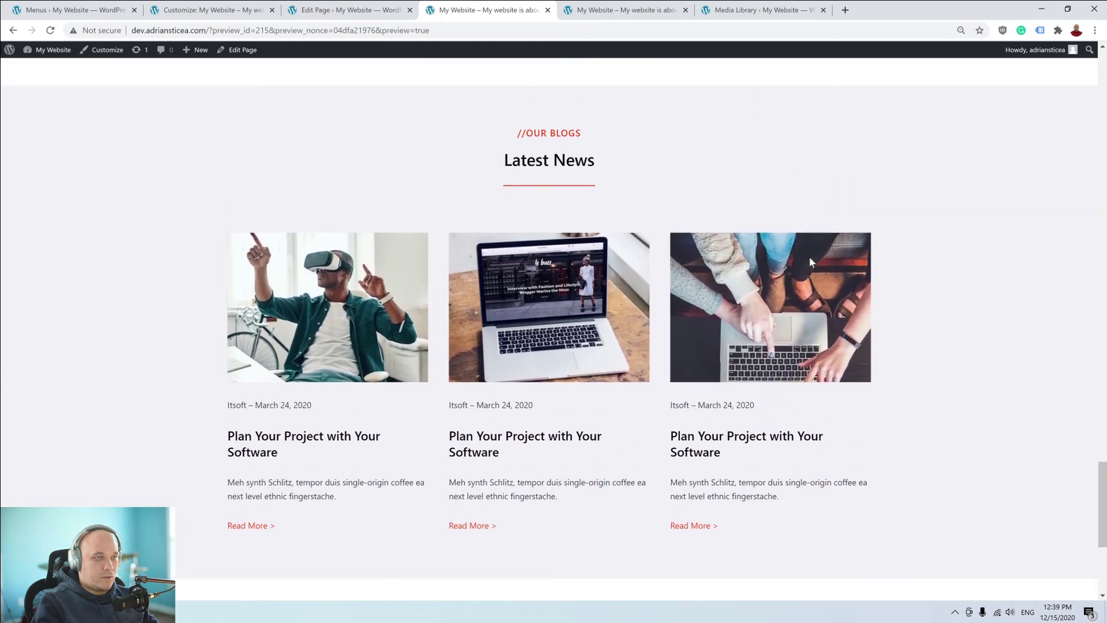
{"action": "scroll", "coordinate": [812, 263], "scroll_direction": "down", "scroll_amount": 2}
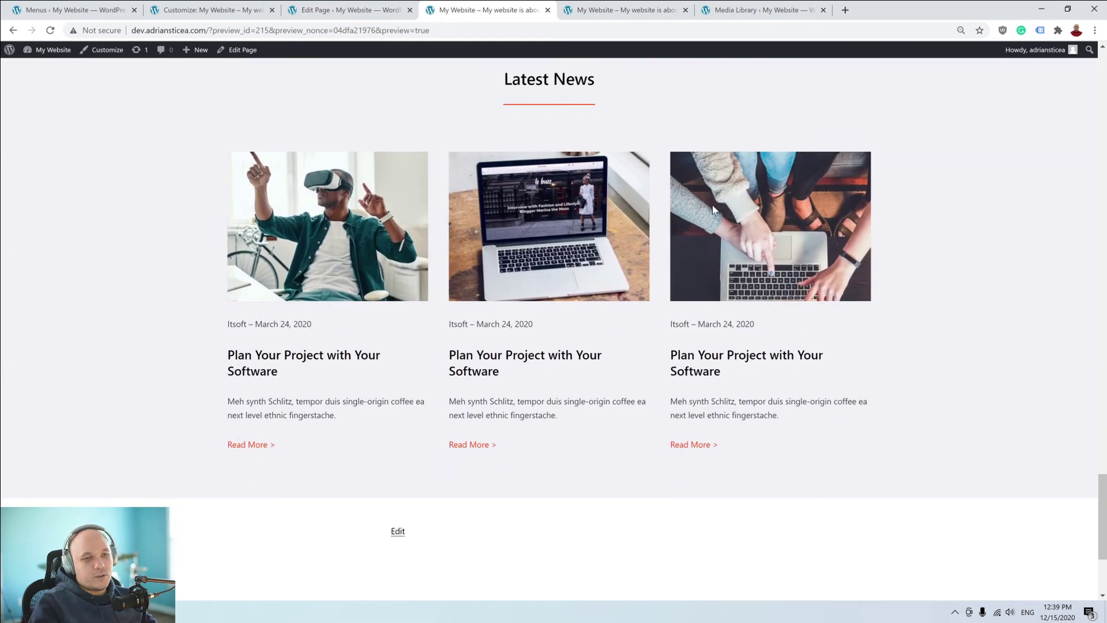
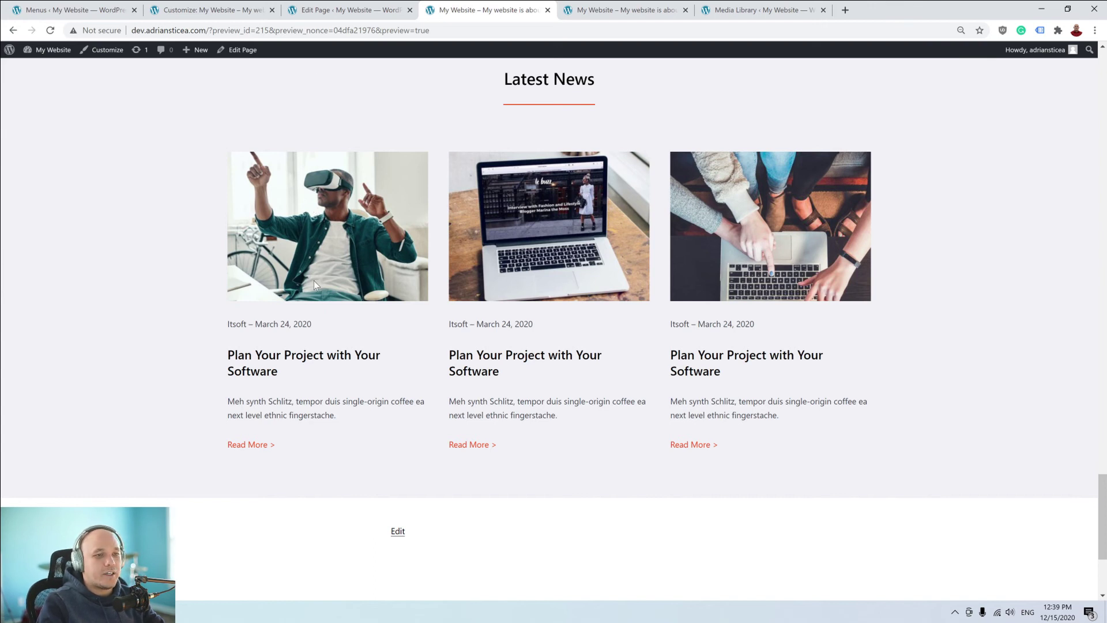
{"action": "scroll", "coordinate": [314, 280], "scroll_direction": "up", "scroll_amount": 6}
{"action": "scroll", "coordinate": [314, 284], "scroll_direction": "down", "scroll_amount": 3}
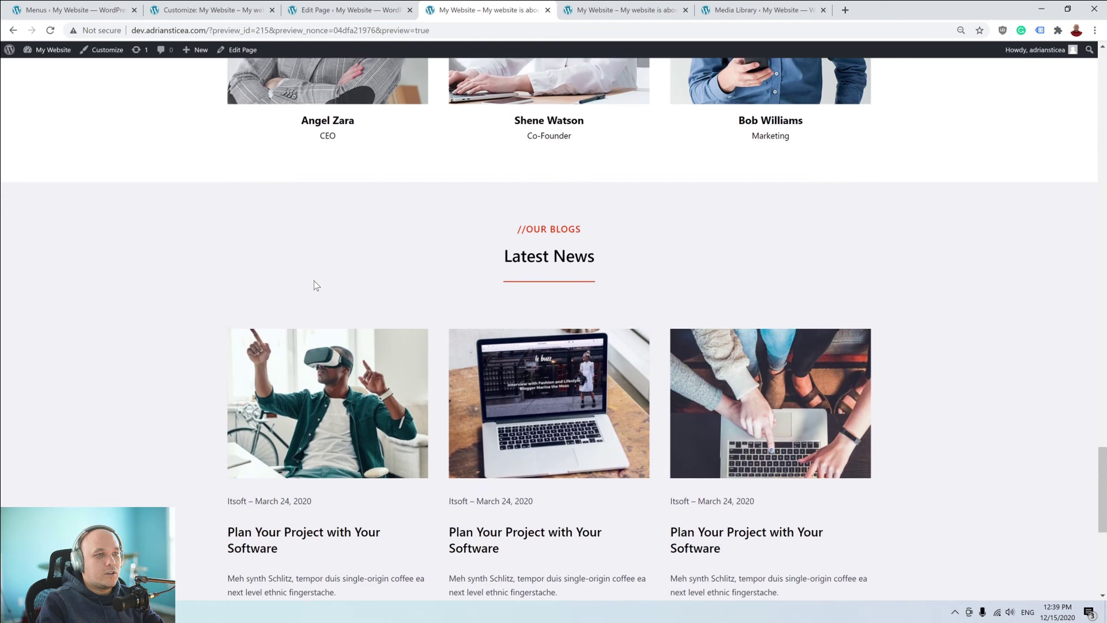
{"action": "scroll", "coordinate": [316, 285], "scroll_direction": "up", "scroll_amount": 10}
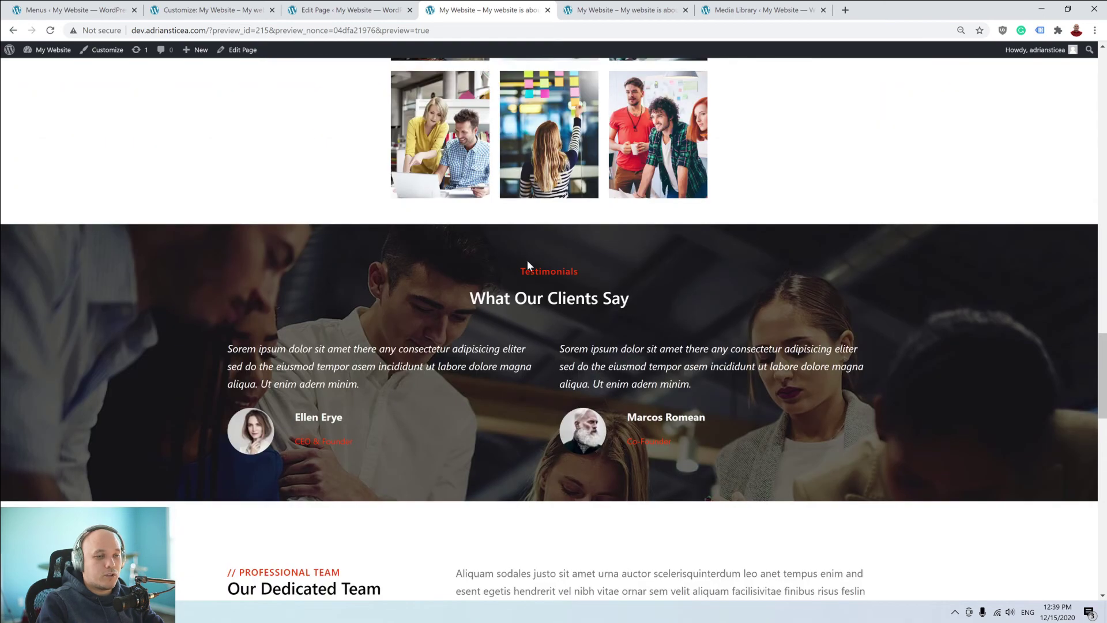
{"action": "scroll", "coordinate": [382, 264], "scroll_direction": "down", "scroll_amount": 14}
{"action": "scroll", "coordinate": [381, 265], "scroll_direction": "up", "scroll_amount": 4}
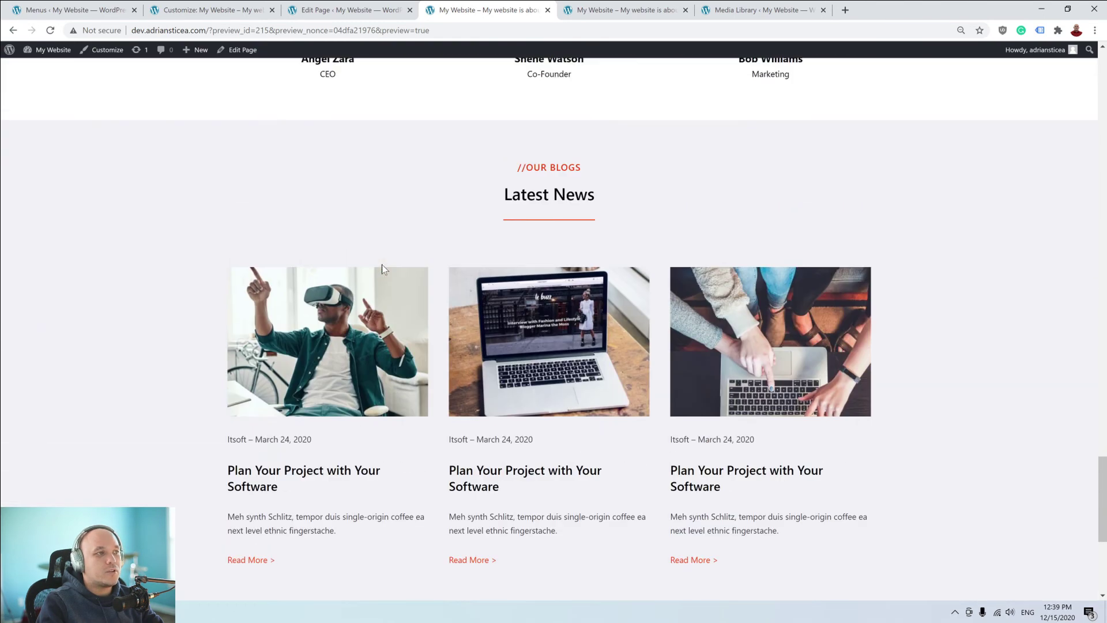
Give the blog section's Group block the additional CSS class "news" and update the page.
{"action": "left_click", "coordinate": [366, 11]}
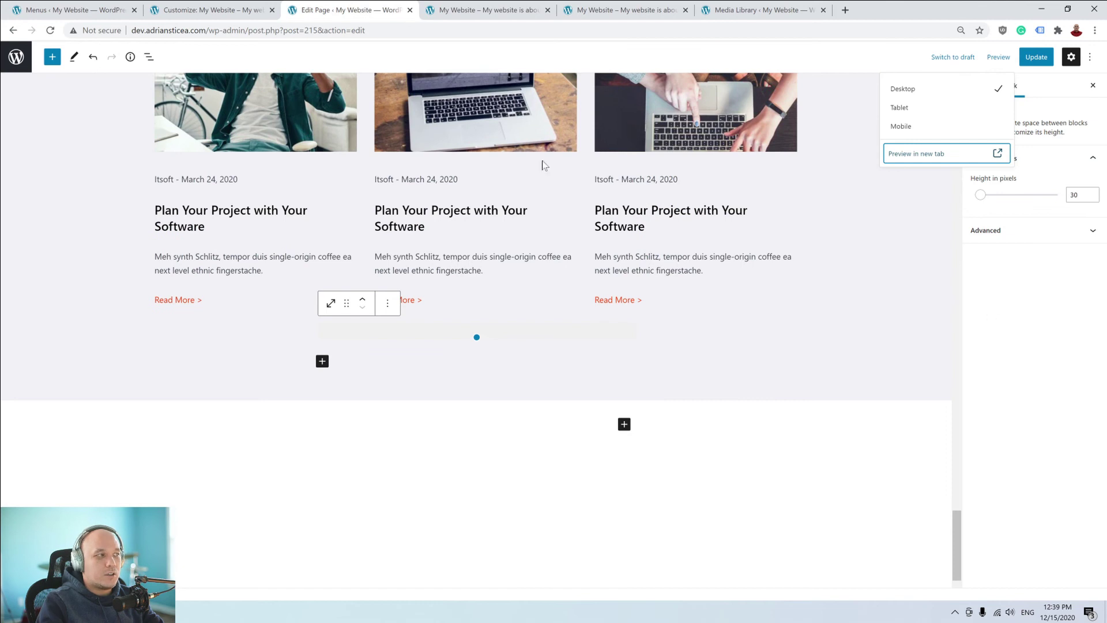
{"action": "left_click", "coordinate": [777, 333]}
{"action": "scroll", "coordinate": [946, 404], "scroll_direction": "up", "scroll_amount": 3}
{"action": "scroll", "coordinate": [946, 403], "scroll_direction": "up", "scroll_amount": 1}
{"action": "left_click", "coordinate": [1001, 318]}
{"action": "left_click", "coordinate": [1010, 460]}
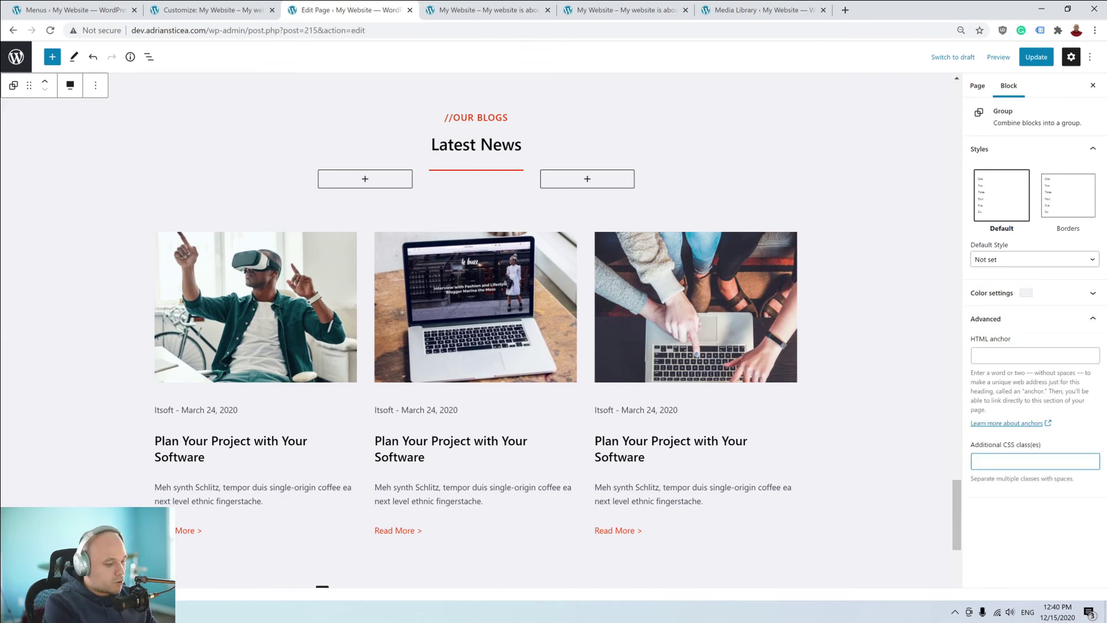
{"action": "type", "text": "newaz"}
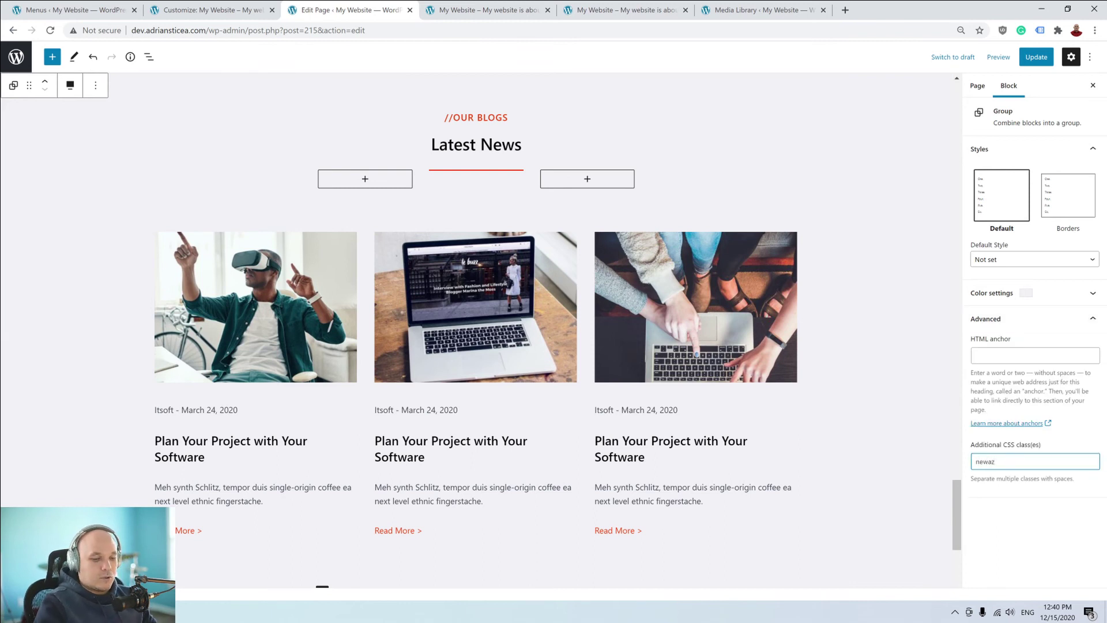
{"action": "key", "text": "BackSpace"}
{"action": "key", "text": "BackSpace"}
{"action": "type", "text": "s"}
{"action": "left_click", "coordinate": [1038, 57]}
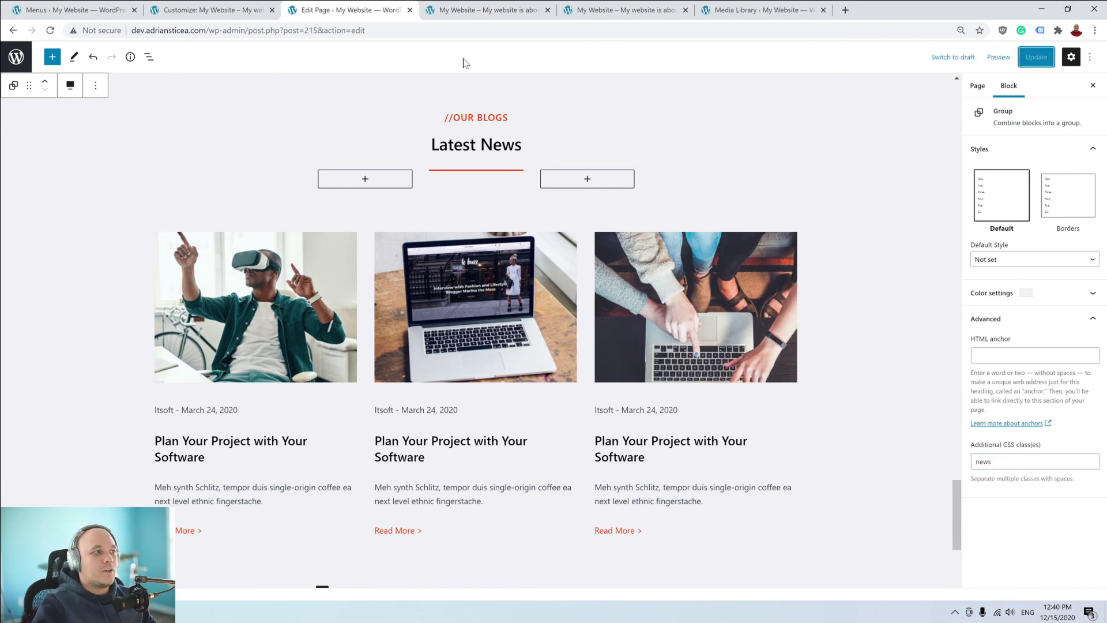
Reload the Customizer with the blog section in view and start a ".news .wp-block-column" rule at the end of the Additional CSS.
{"action": "left_click", "coordinate": [236, 11]}
{"action": "left_click", "coordinate": [51, 30]}
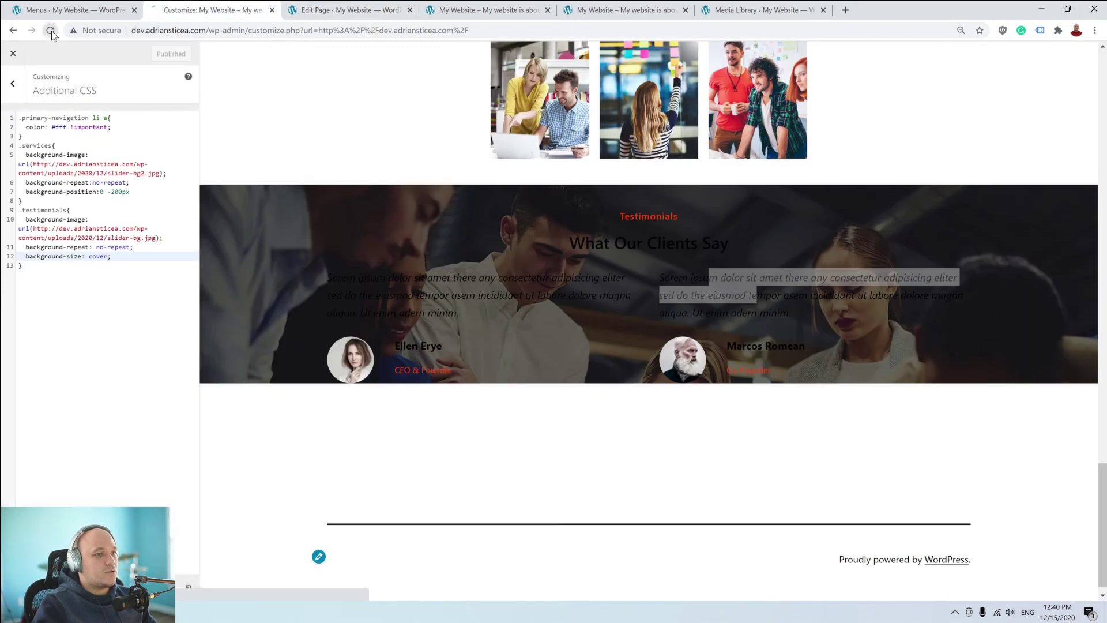
{"action": "scroll", "coordinate": [416, 248], "scroll_direction": "down", "scroll_amount": 20}
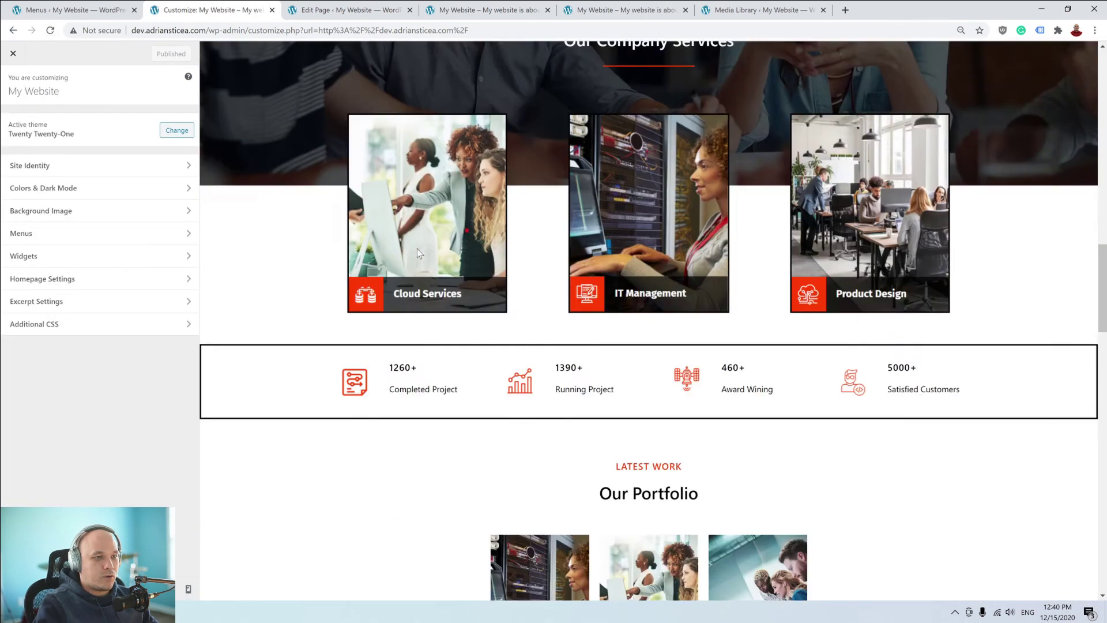
{"action": "scroll", "coordinate": [419, 253], "scroll_direction": "down", "scroll_amount": 9}
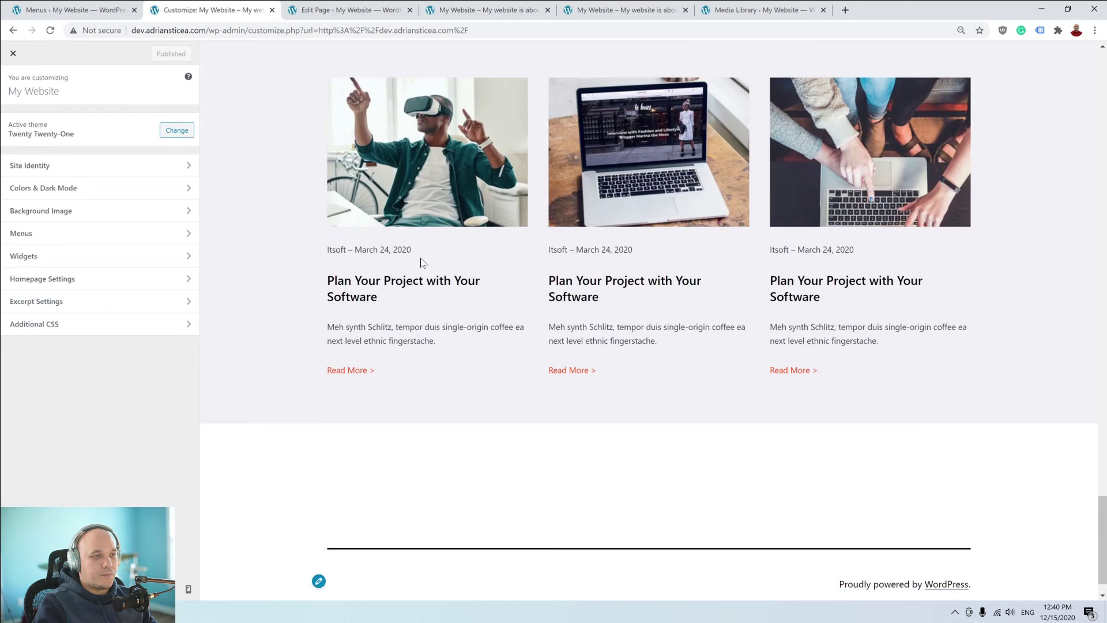
{"action": "scroll", "coordinate": [421, 262], "scroll_direction": "up", "scroll_amount": 1}
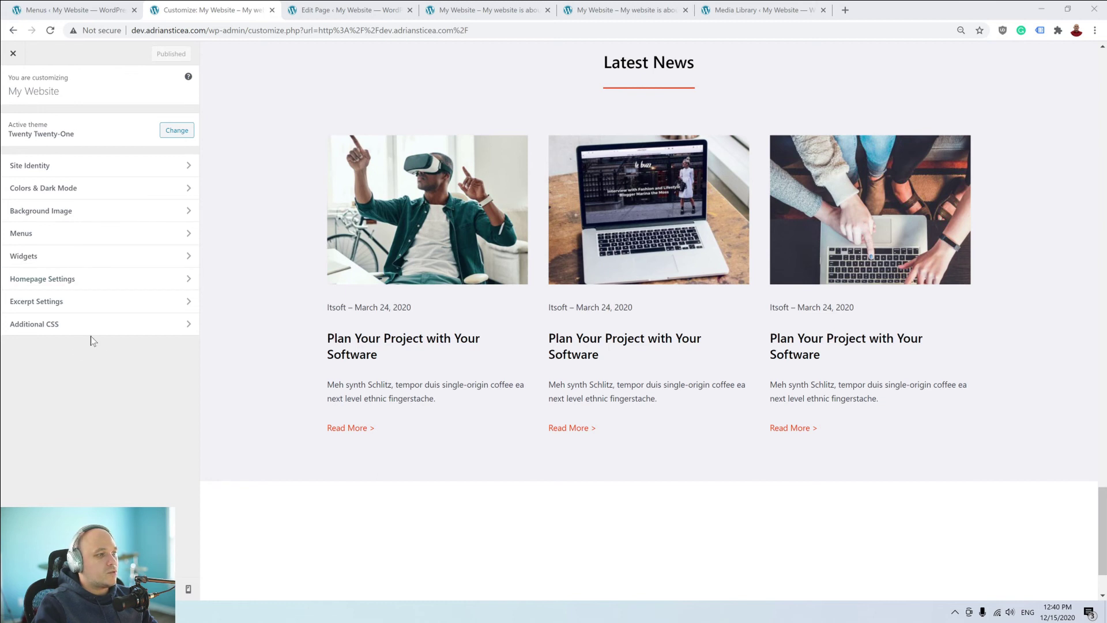
{"action": "left_click", "coordinate": [75, 324]}
{"action": "key", "text": "Return"}
{"action": "key", "text": "Return"}
{"action": "type", "text": ".new"}
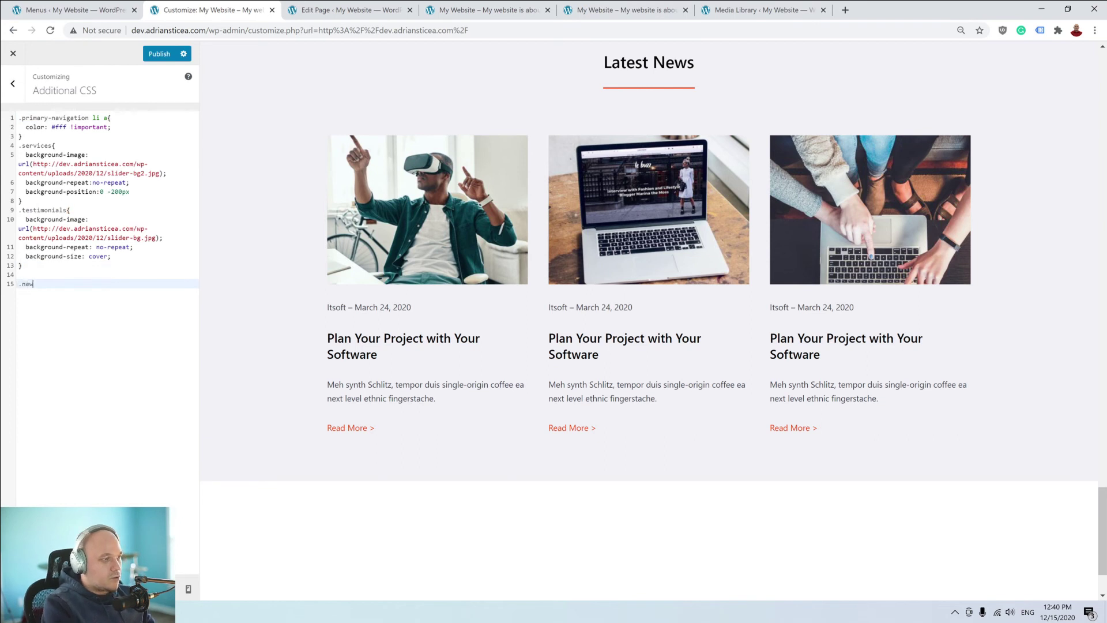
{"action": "type", "text": "s .wp-"}
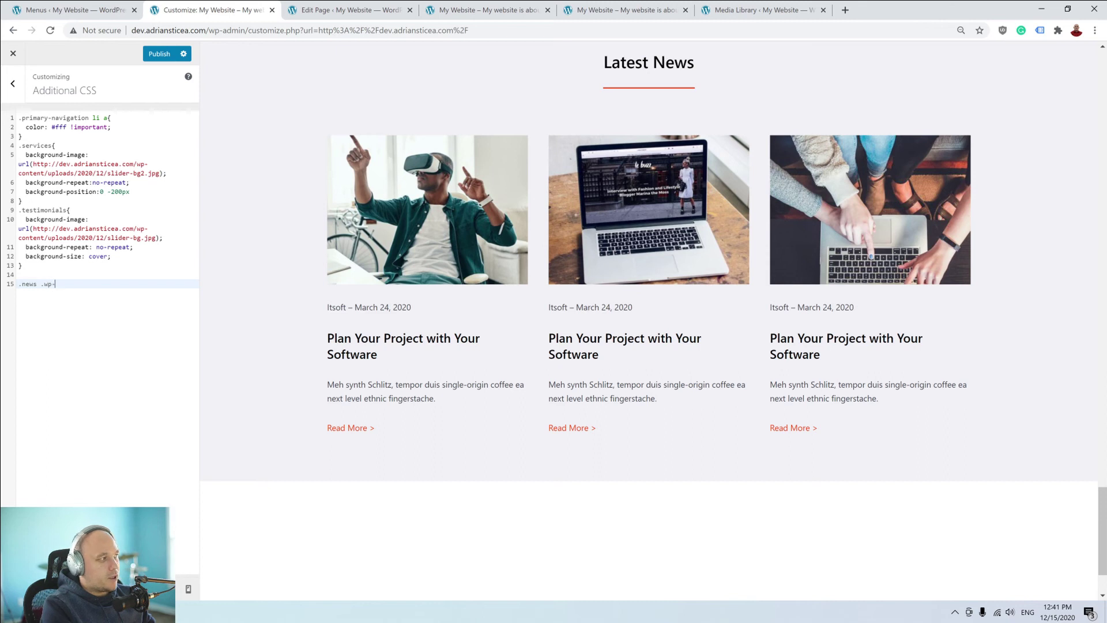
{"action": "type", "text": "blo"}
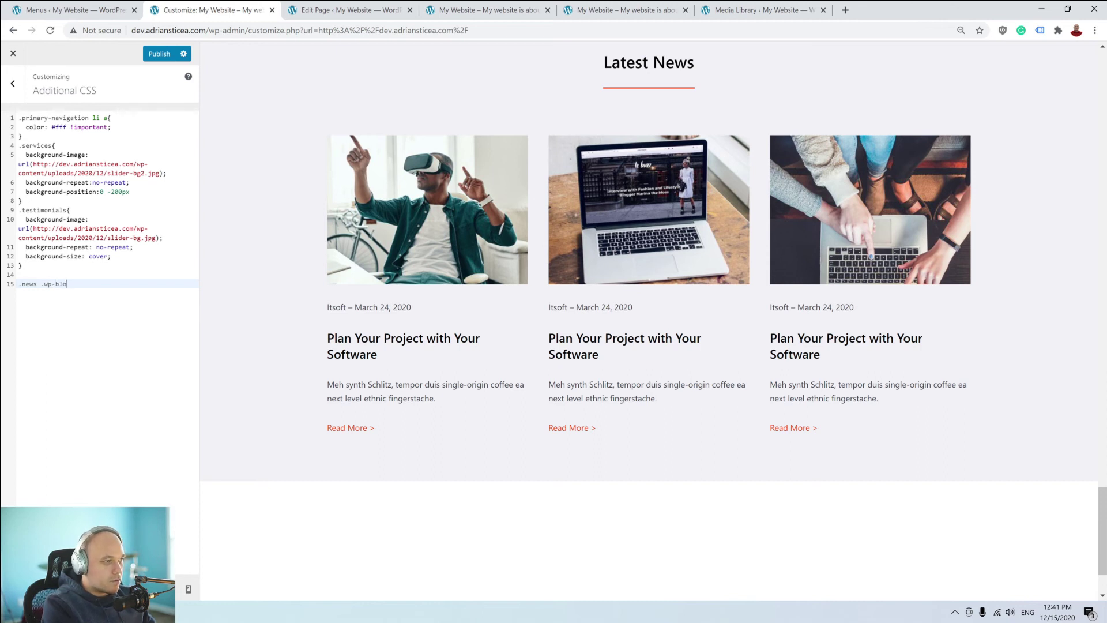
{"action": "type", "text": "ck-column"}
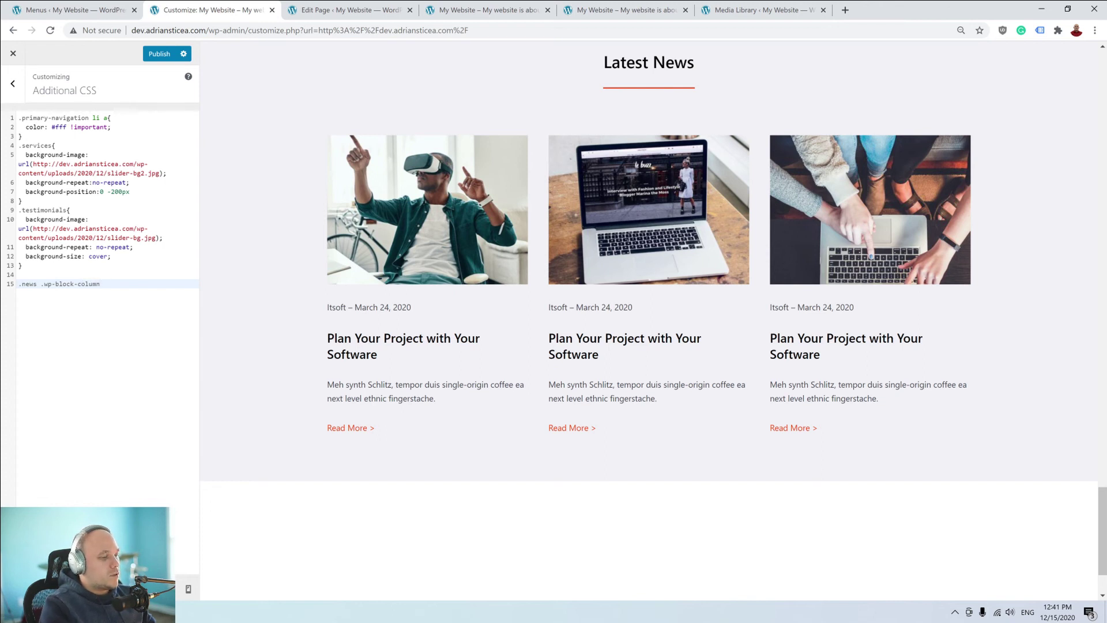
{"action": "type", "text": "{"}
{"action": "key", "text": "Return"}
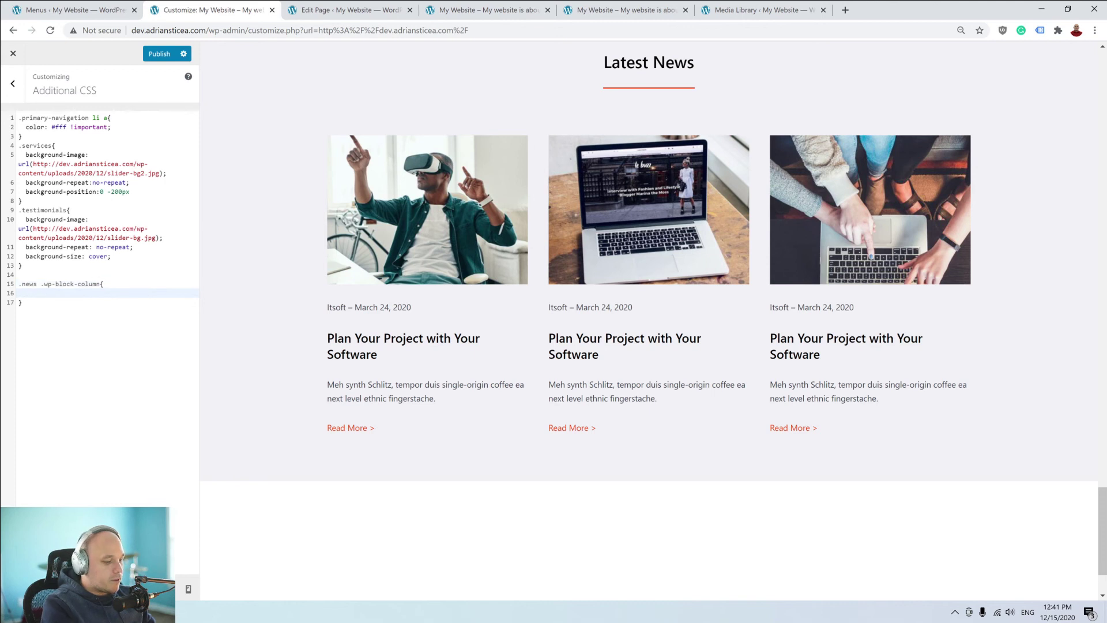
Add the declaration "box-shadow: 0 0 3px rgba(0,0,0, 0.5)" to the .news .wp-block-column rule.
{"action": "type", "text": "box-sha"}
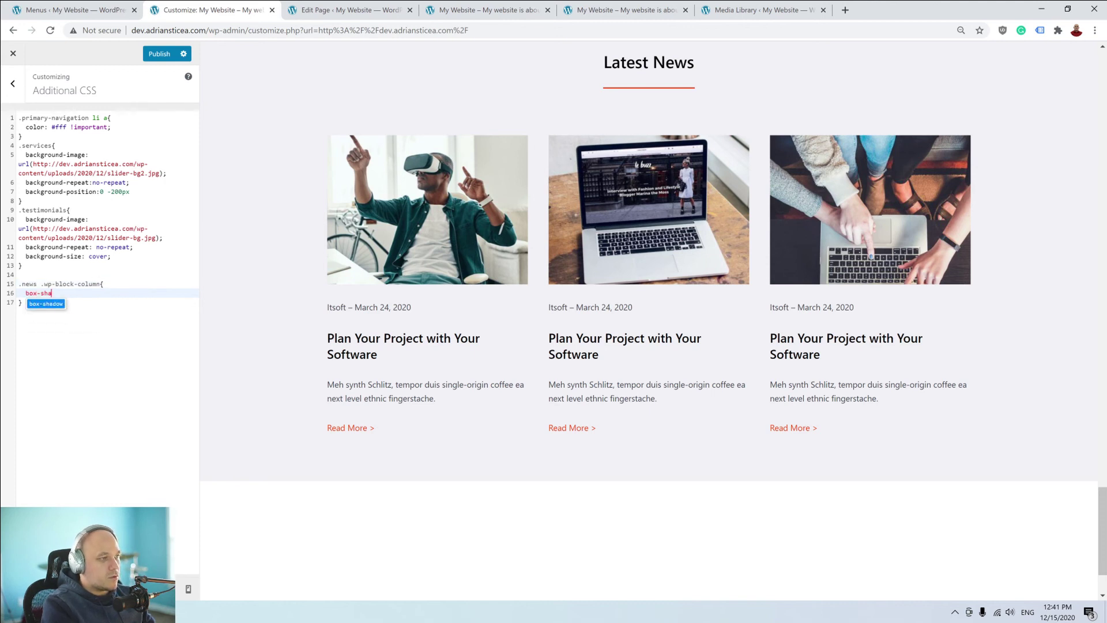
{"action": "type", "text": "dow"}
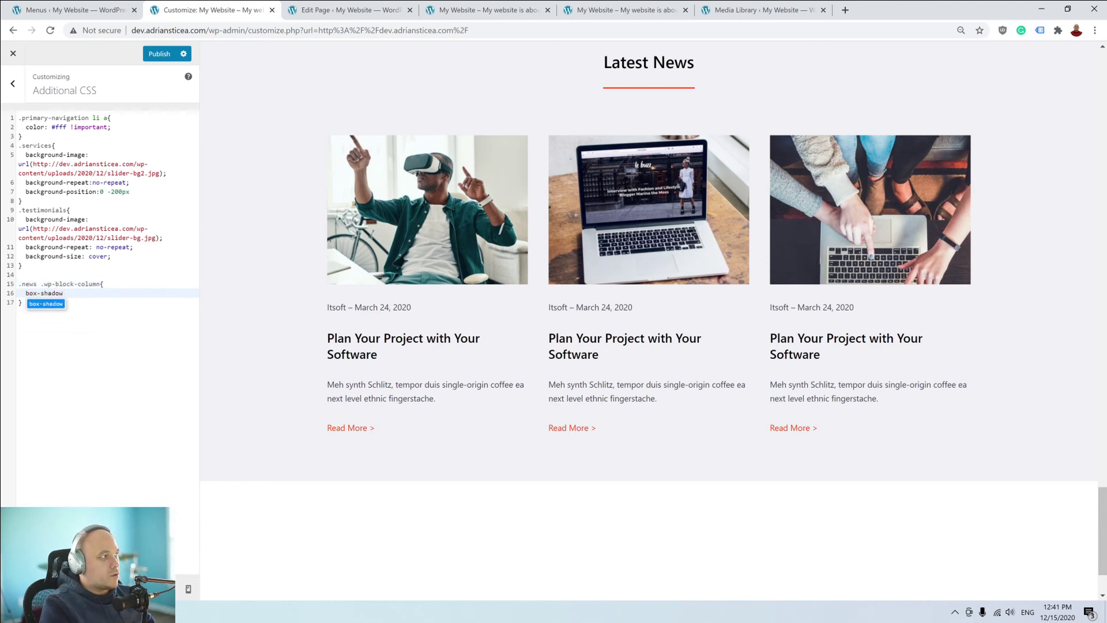
{"action": "type", "text": ":"}
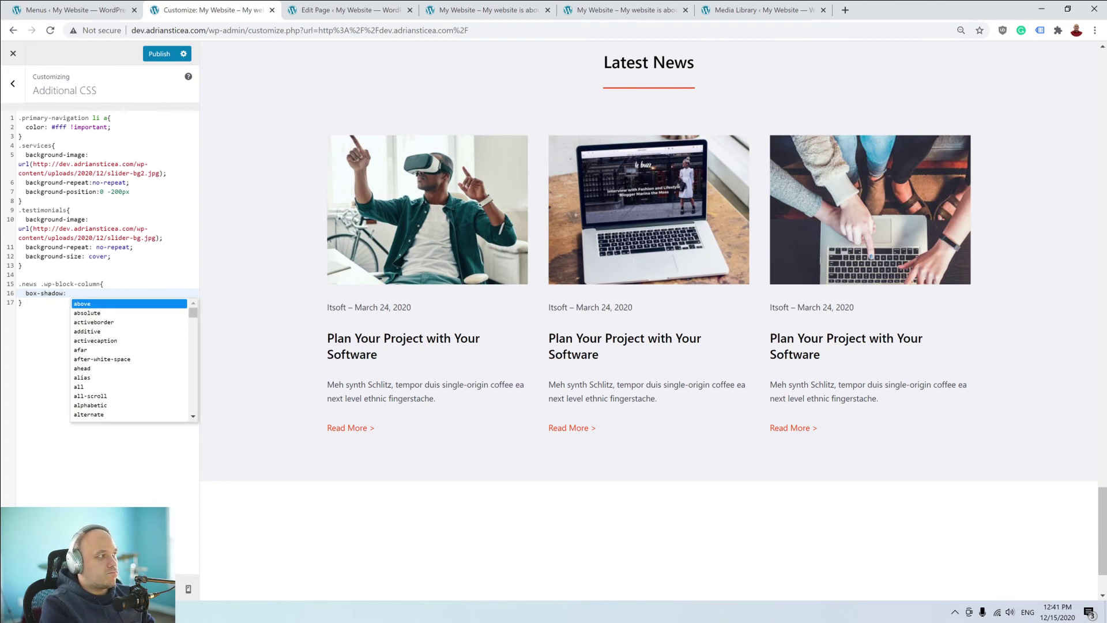
{"action": "type", "text": " 0 0 3px"}
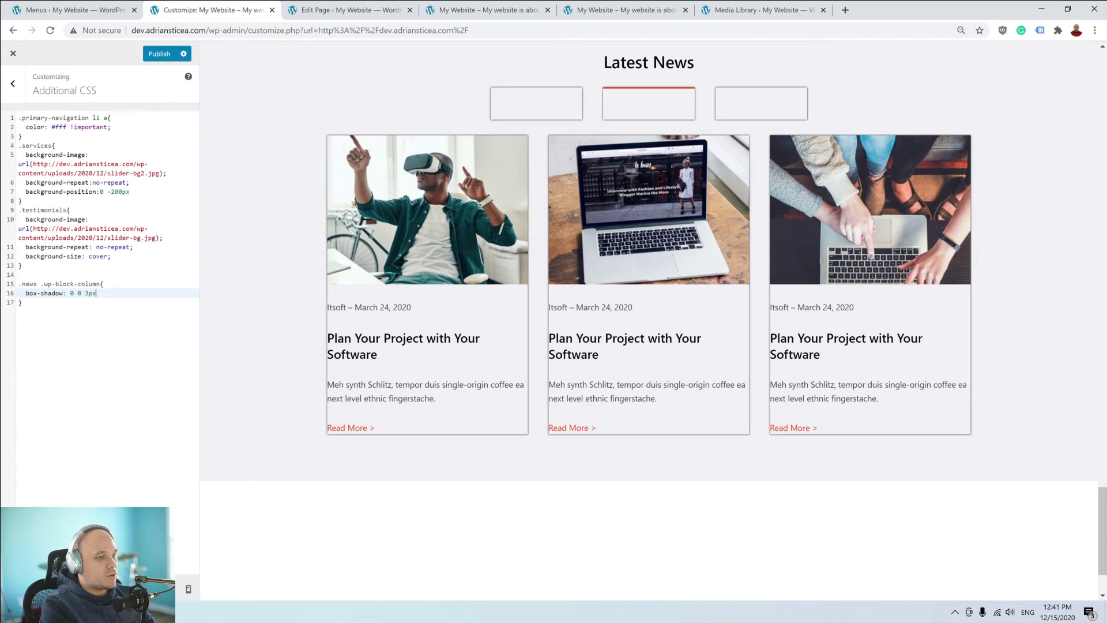
{"action": "type", "text": " rg"}
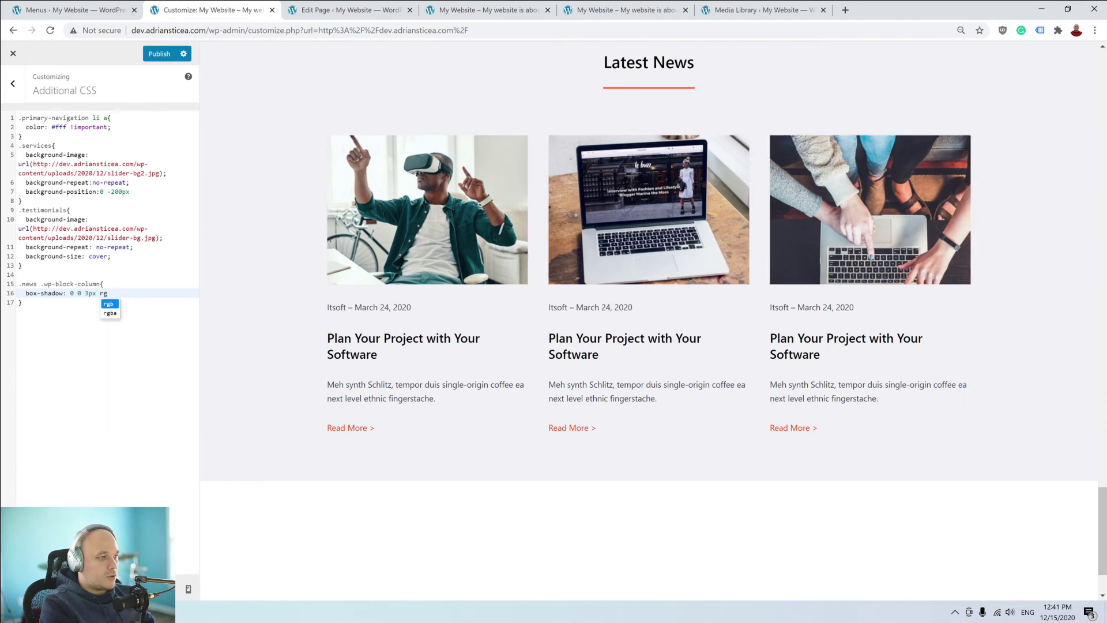
{"action": "type", "text": "ba("}
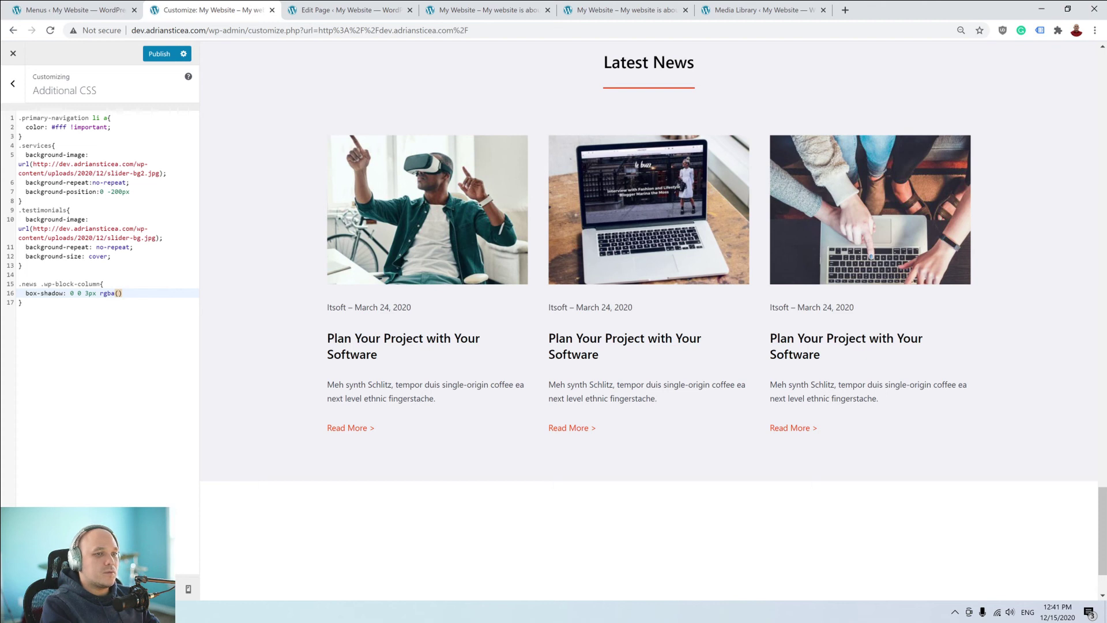
{"action": "type", "text": "0,0,0"}
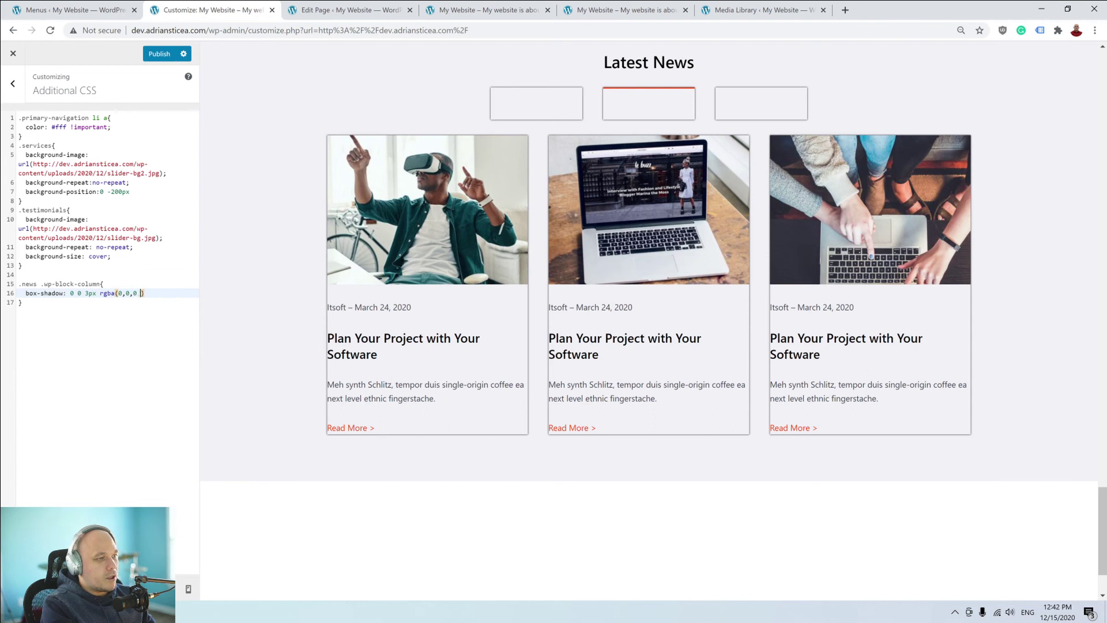
{"action": "type", "text": ", 0"}
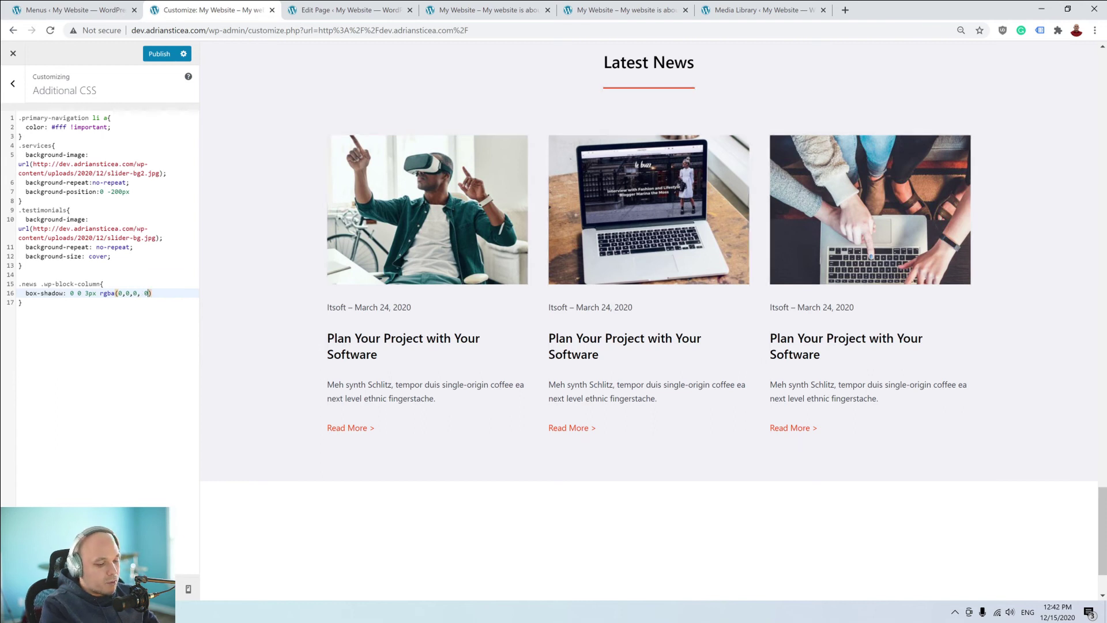
{"action": "type", "text": ".5"}
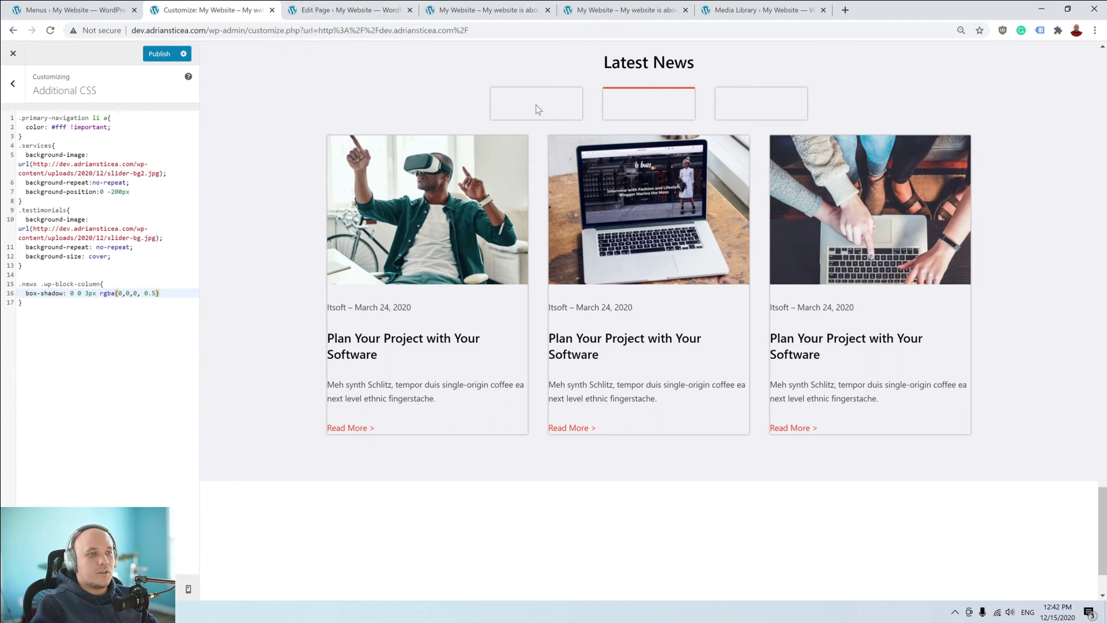
In the page editor, move the CSS class "news" from the Group to the three-blog Columns block, update the page and return to the Customizer.
{"action": "left_click", "coordinate": [351, 8]}
{"action": "double_click", "coordinate": [983, 461]}
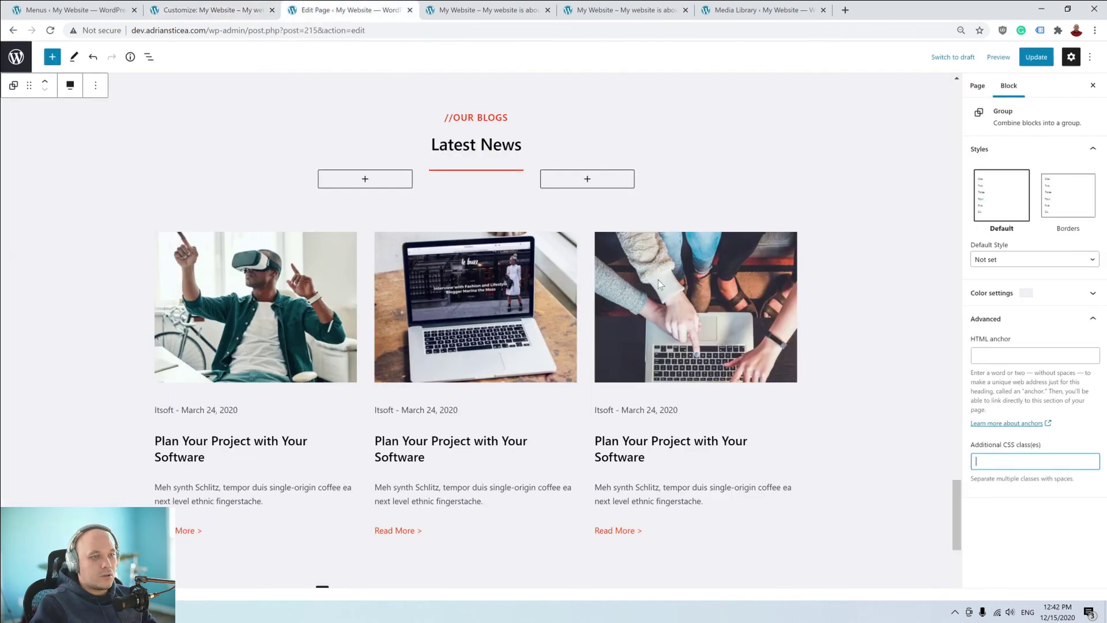
{"action": "left_click", "coordinate": [582, 255]}
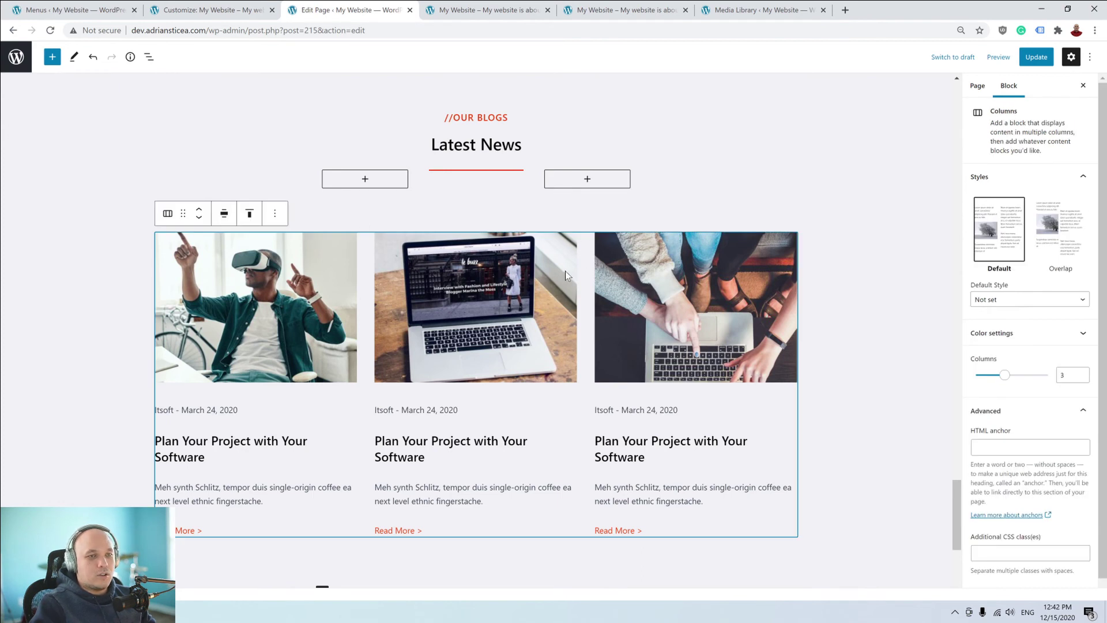
{"action": "scroll", "coordinate": [1033, 490], "scroll_direction": "down", "scroll_amount": 1}
{"action": "left_click", "coordinate": [1035, 536]}
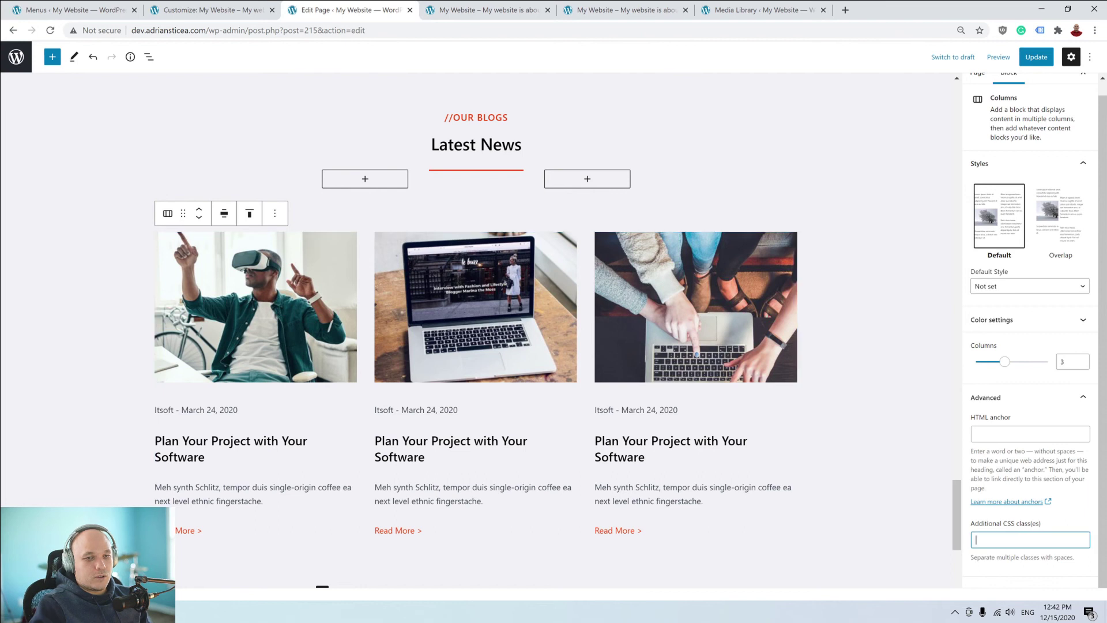
{"action": "type", "text": "news"}
{"action": "left_click", "coordinate": [1032, 59]}
{"action": "left_click", "coordinate": [211, 10]}
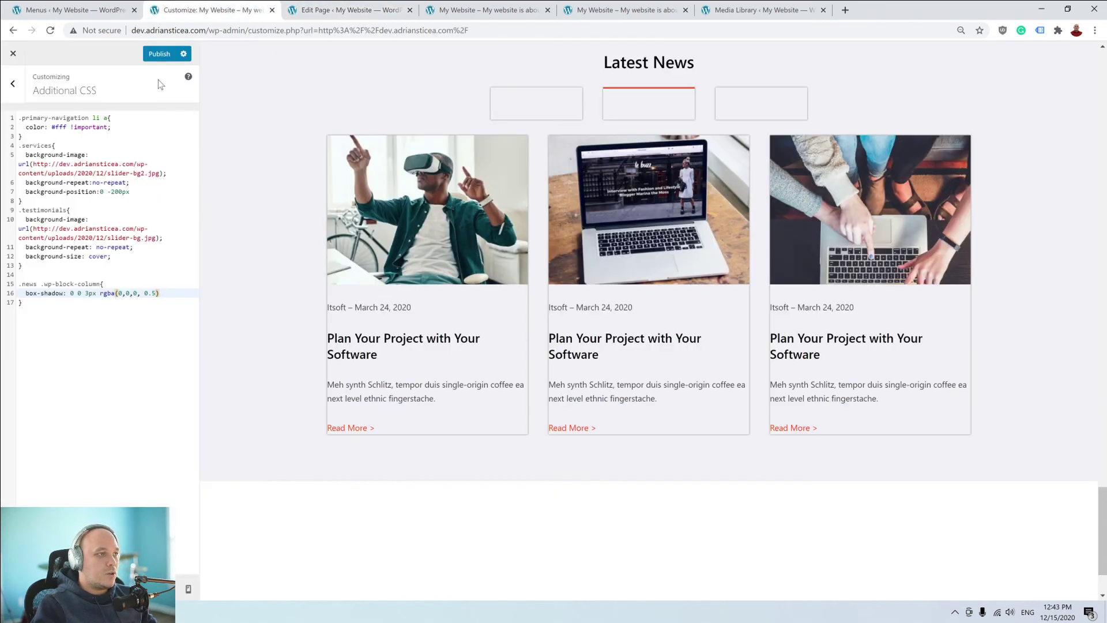
Publish the Additional CSS, reload the Customizer and view the blog columns in the Latest News section.
{"action": "left_click", "coordinate": [159, 54]}
{"action": "left_click", "coordinate": [51, 30]}
{"action": "scroll", "coordinate": [416, 286], "scroll_direction": "down", "scroll_amount": 8}
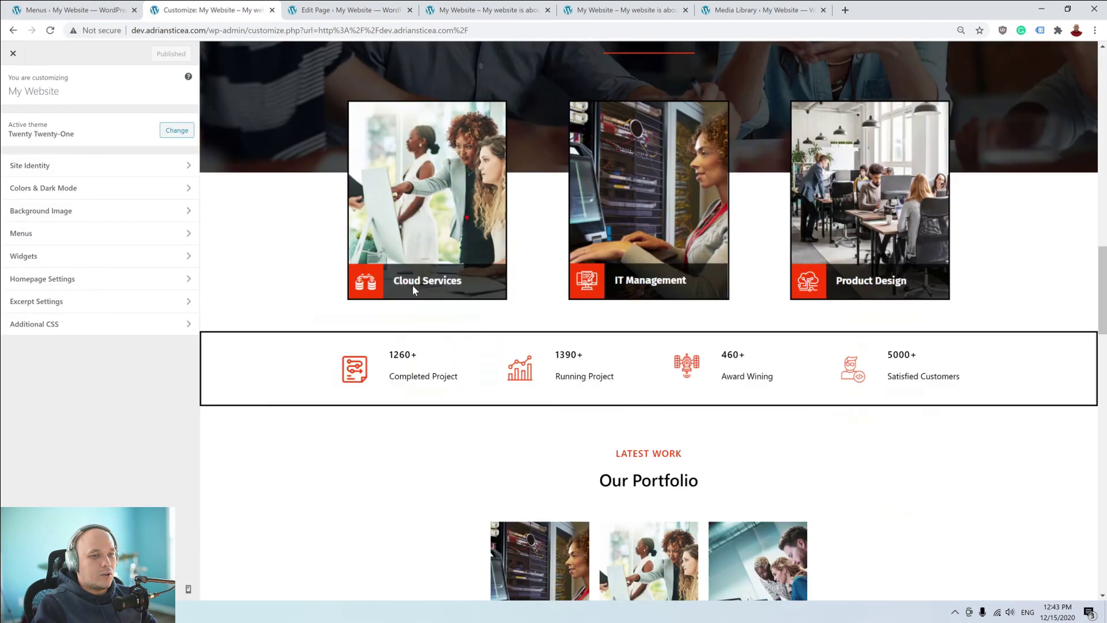
{"action": "scroll", "coordinate": [413, 285], "scroll_direction": "down", "scroll_amount": 15}
{"action": "scroll", "coordinate": [410, 285], "scroll_direction": "up", "scroll_amount": 3}
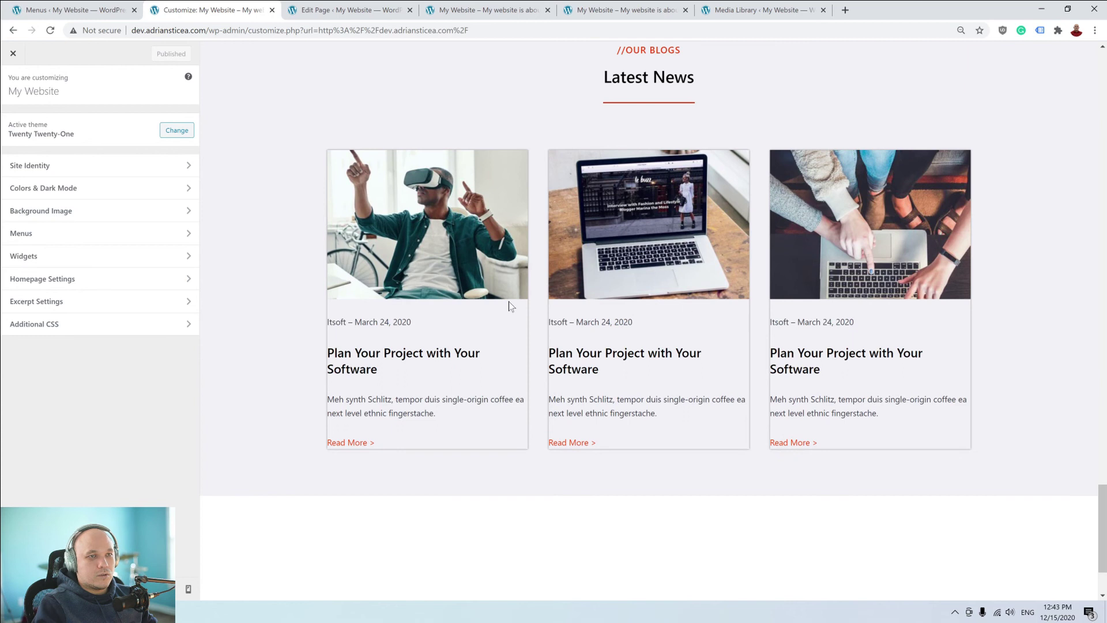
{"action": "scroll", "coordinate": [553, 83], "scroll_direction": "up", "scroll_amount": 2}
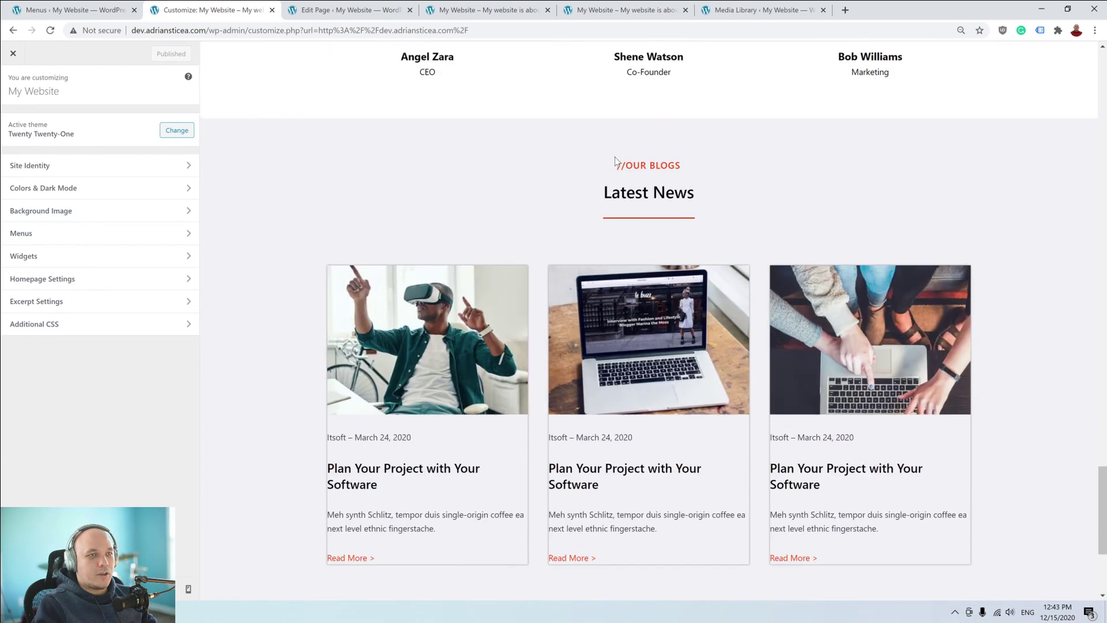
{"action": "scroll", "coordinate": [634, 233], "scroll_direction": "down", "scroll_amount": 2}
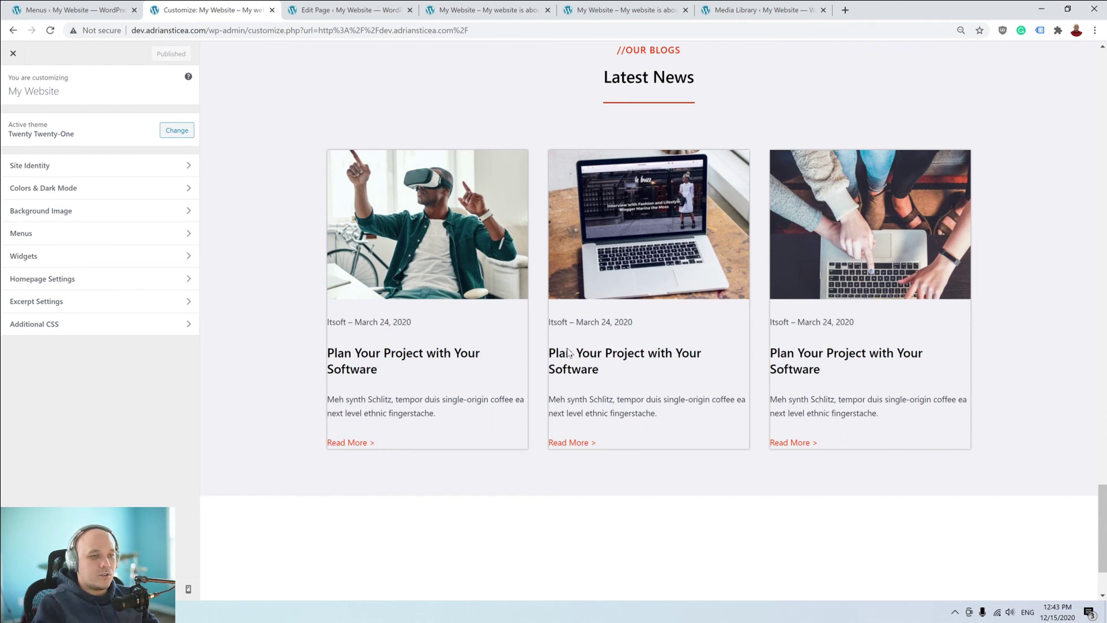
Reopen the Additional CSS and add the selector ".news .wp-block-column p," below the .news .wp-block-column rule.
{"action": "left_click", "coordinate": [121, 324]}
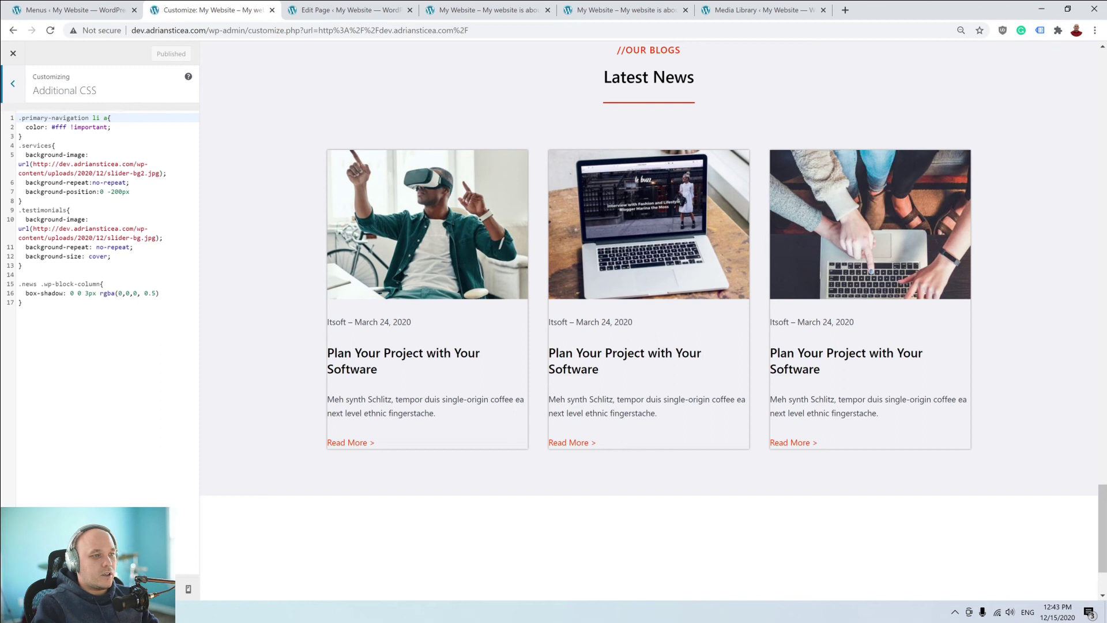
{"action": "left_click_drag", "start_coordinate": [327, 353], "coordinate": [382, 372]}
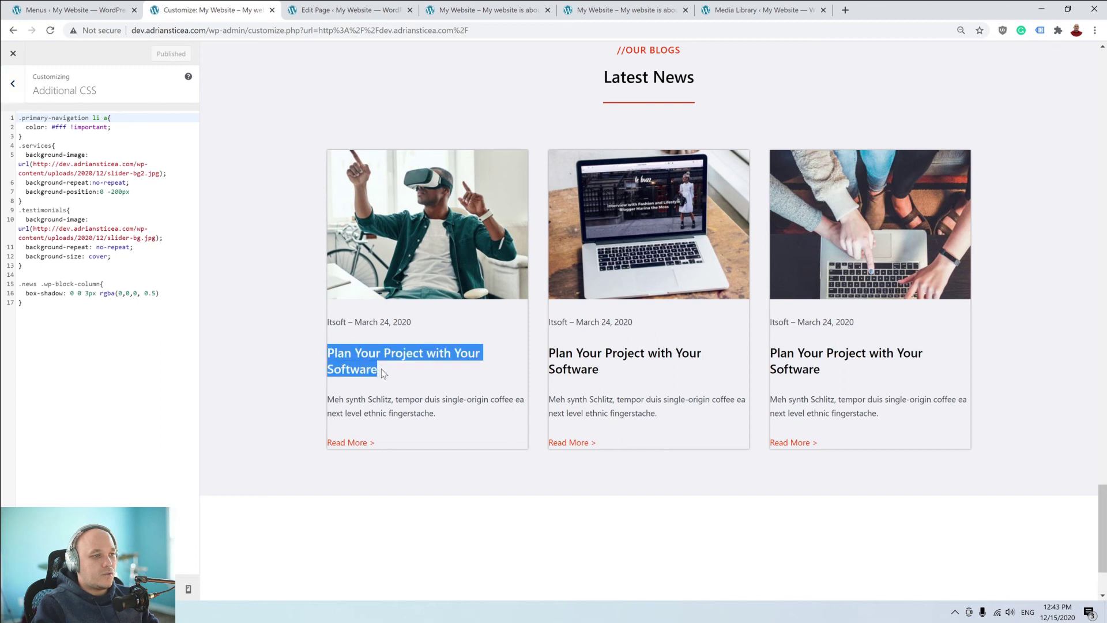
{"action": "left_click", "coordinate": [95, 292]}
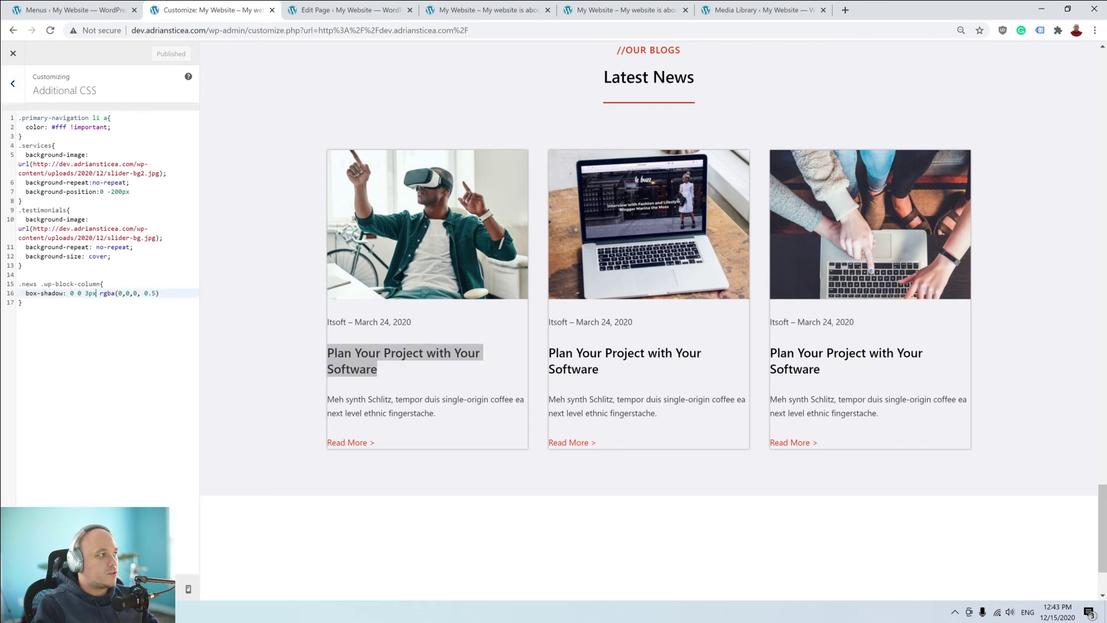
{"action": "left_click", "coordinate": [23, 302]}
{"action": "key", "text": "Return"}
{"action": "key", "text": "Return"}
{"action": "type", "text": "."}
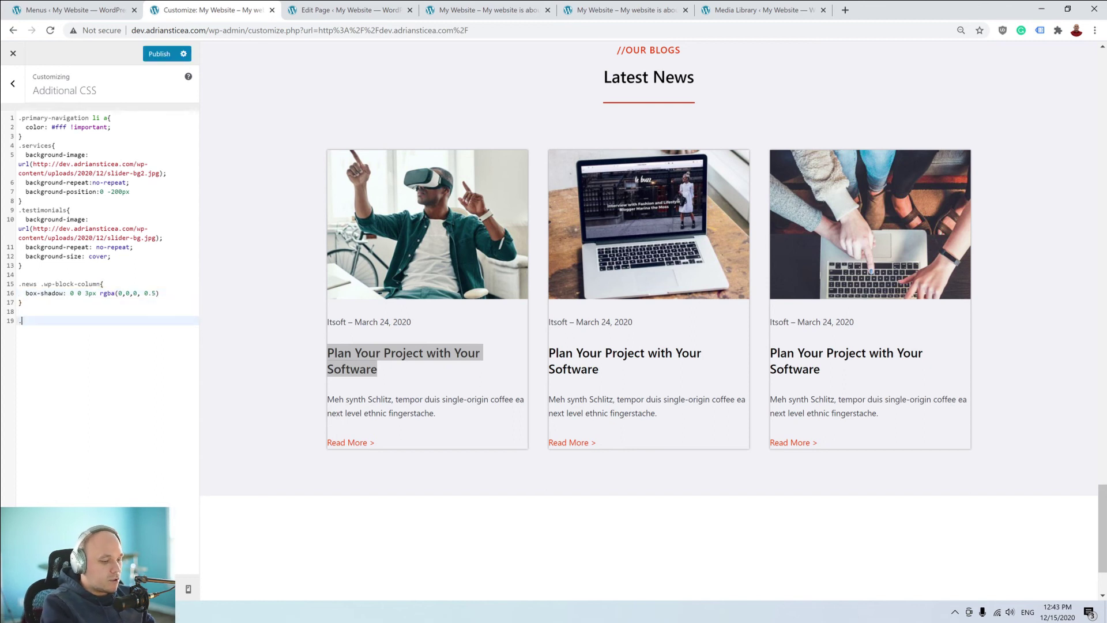
{"action": "type", "text": "news"}
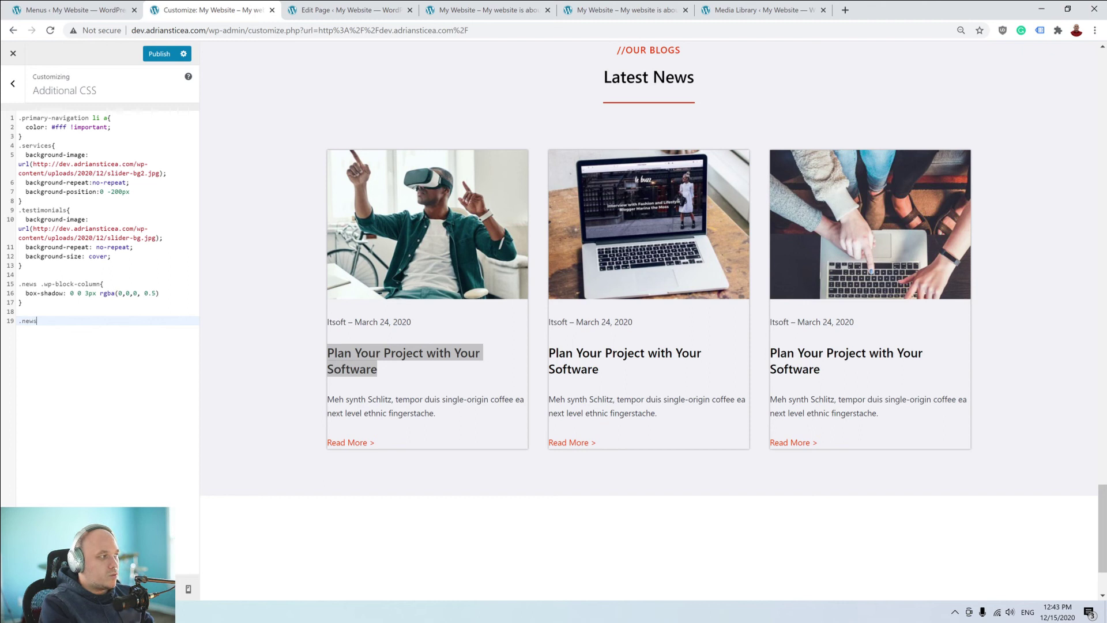
{"action": "type", "text": " /"}
{"action": "type", "text": "wp"}
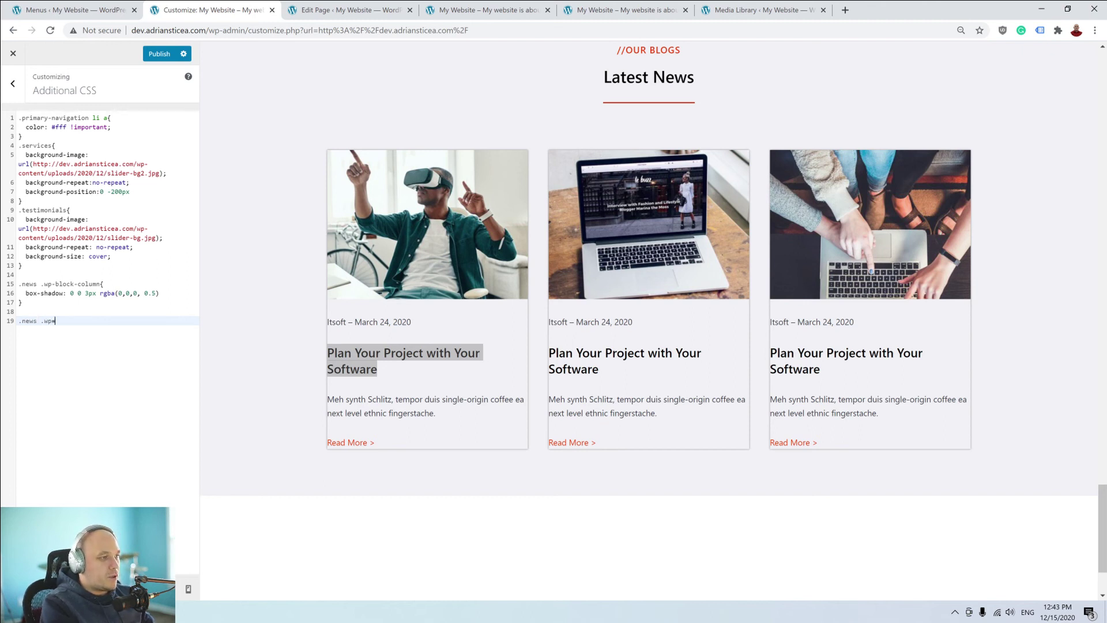
{"action": "type", "text": "-blo"}
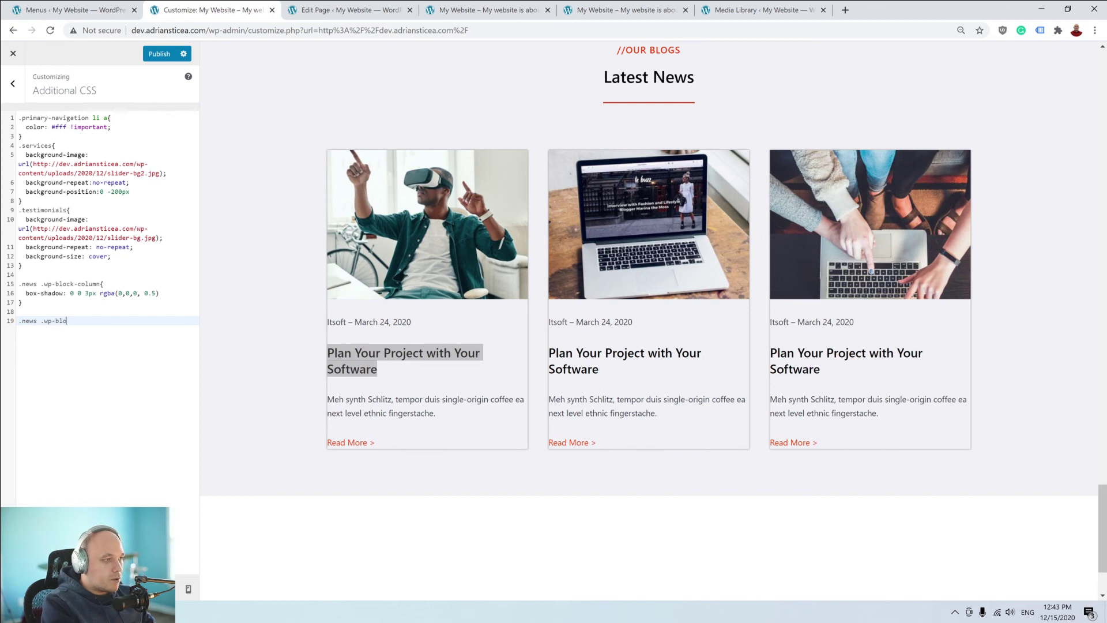
{"action": "type", "text": "ck-column"}
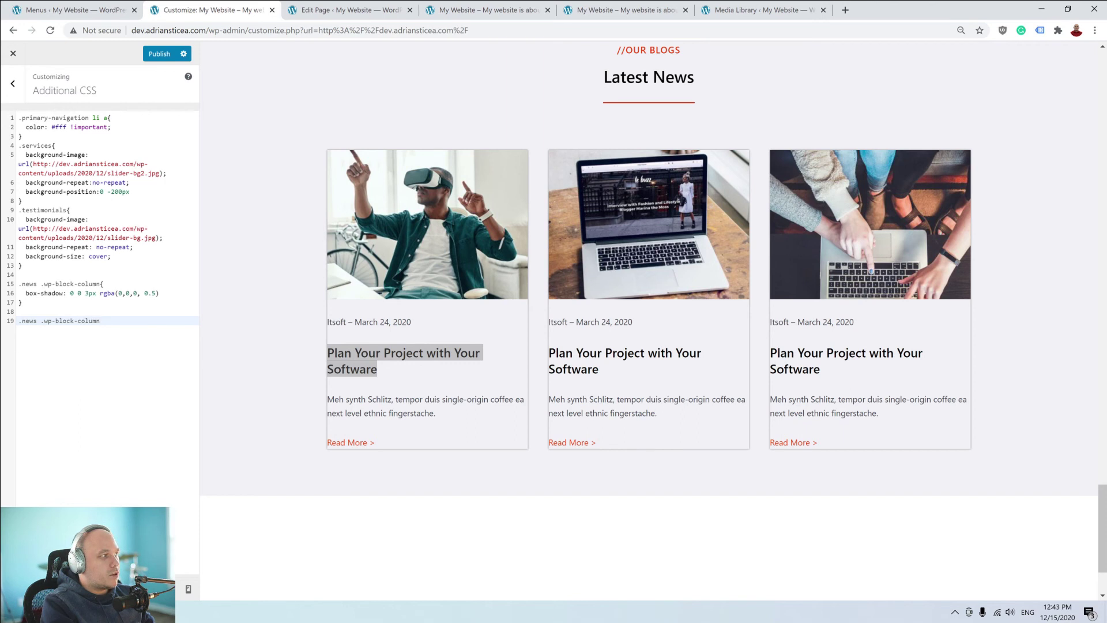
{"action": "type", "text": " p,"}
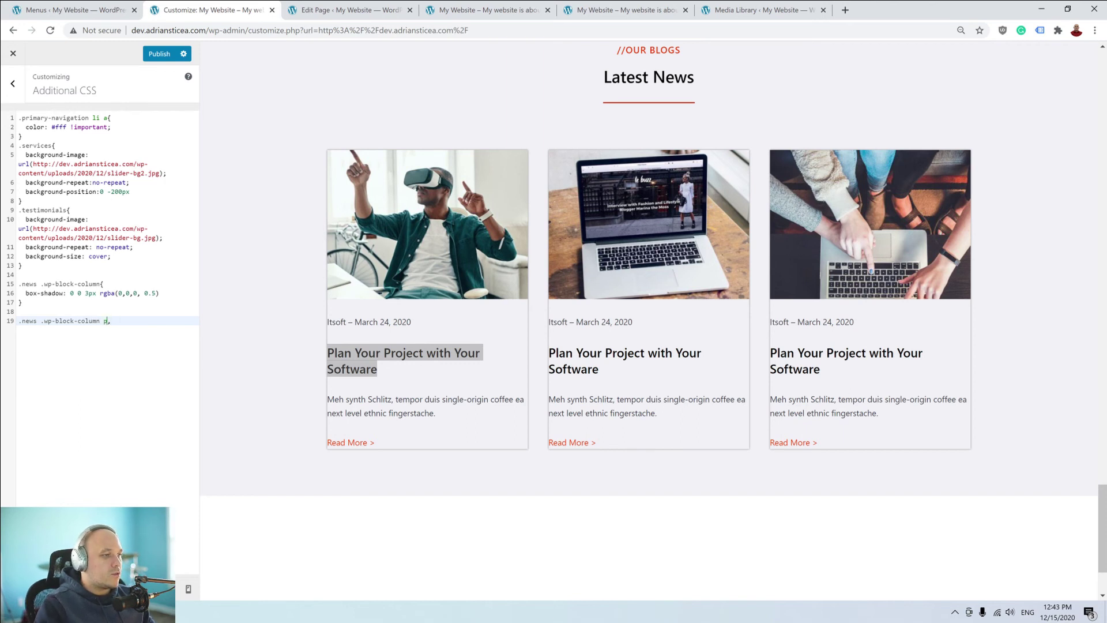
Duplicate the paragraph selector as ".news .wp-block-column h4" on the following line and open the shared rule's braces.
{"action": "left_click_drag", "start_coordinate": [105, 321], "coordinate": [19, 312]}
{"action": "key", "text": "ctrl+c"}
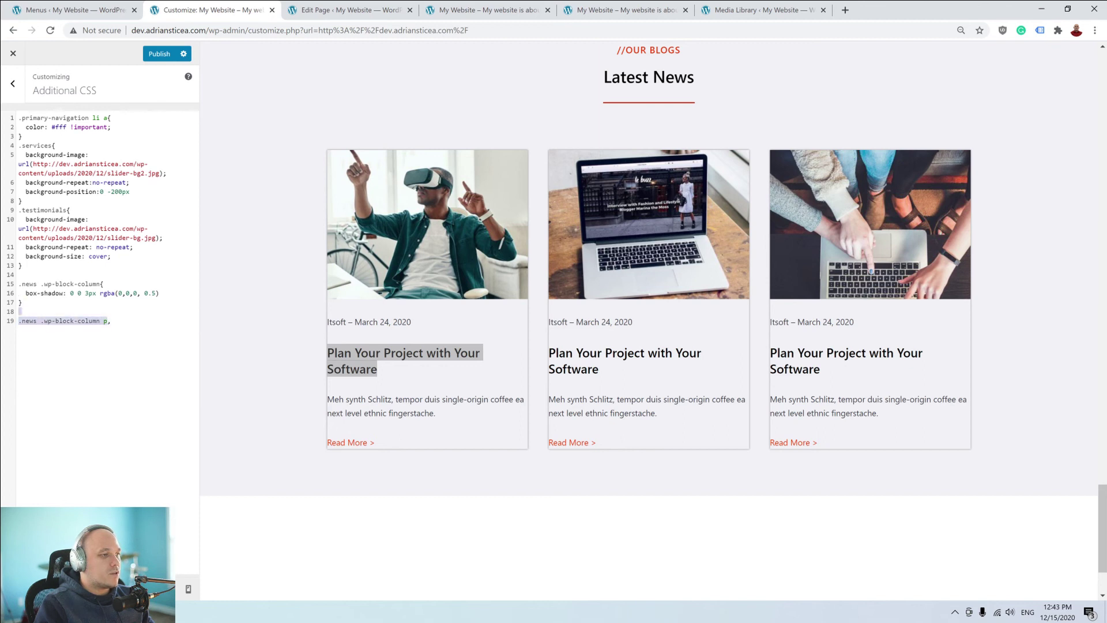
{"action": "left_click", "coordinate": [106, 320]}
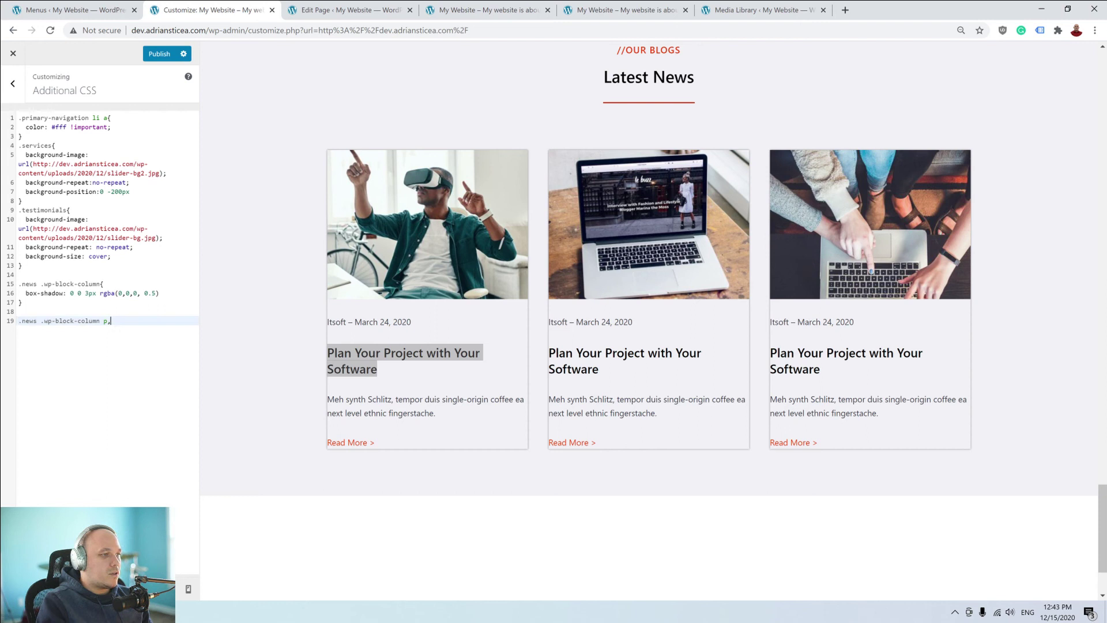
{"action": "key", "text": "ctrl+v"}
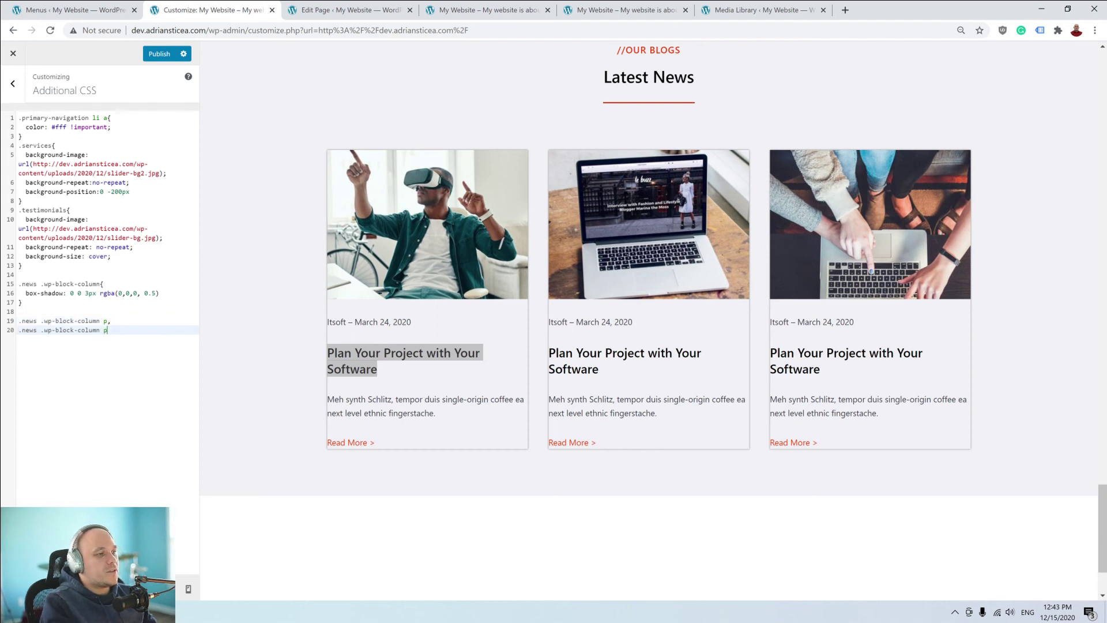
{"action": "type", "text": "h4"}
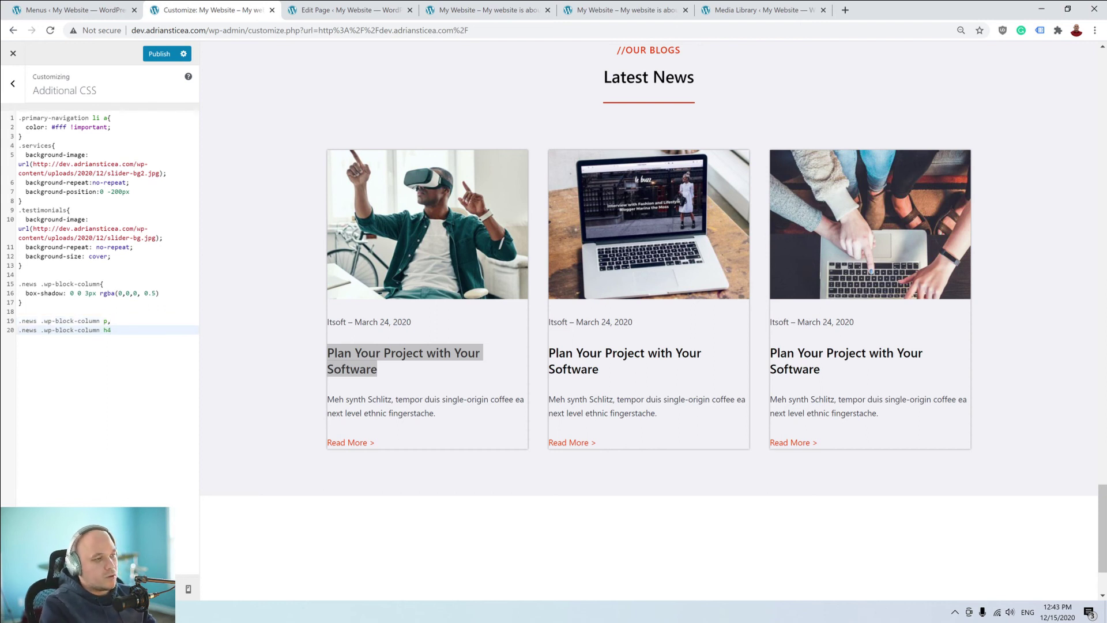
{"action": "type", "text": "{"}
{"action": "key", "text": "Return"}
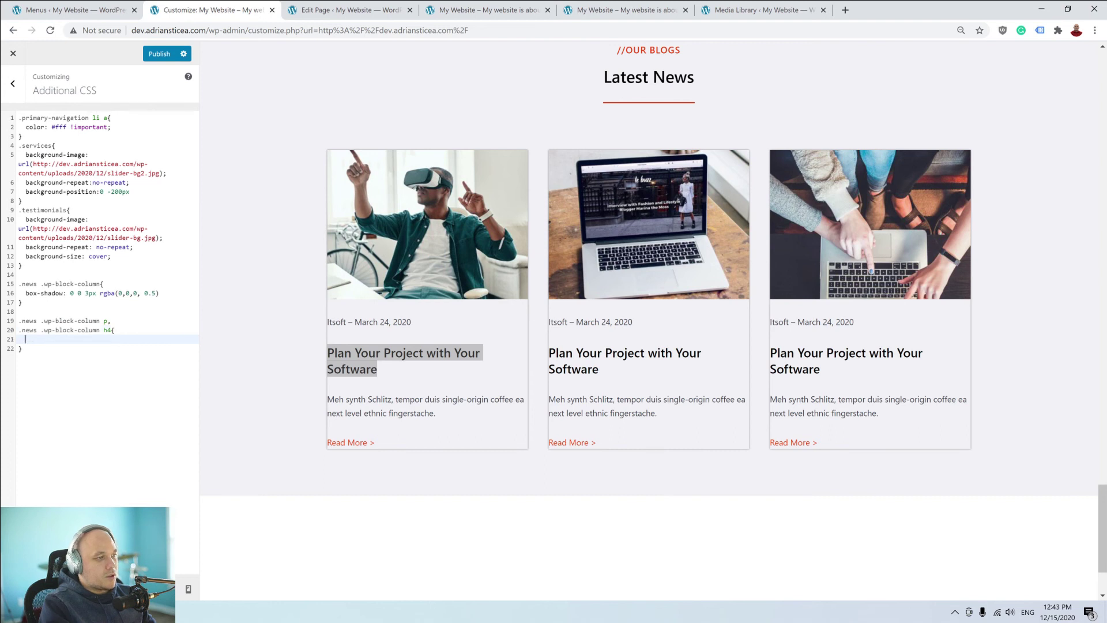
Add the declaration "padding: 0 15px" to the rule for the news columns' paragraphs and h4 headings.
{"action": "type", "text": "paddin"}
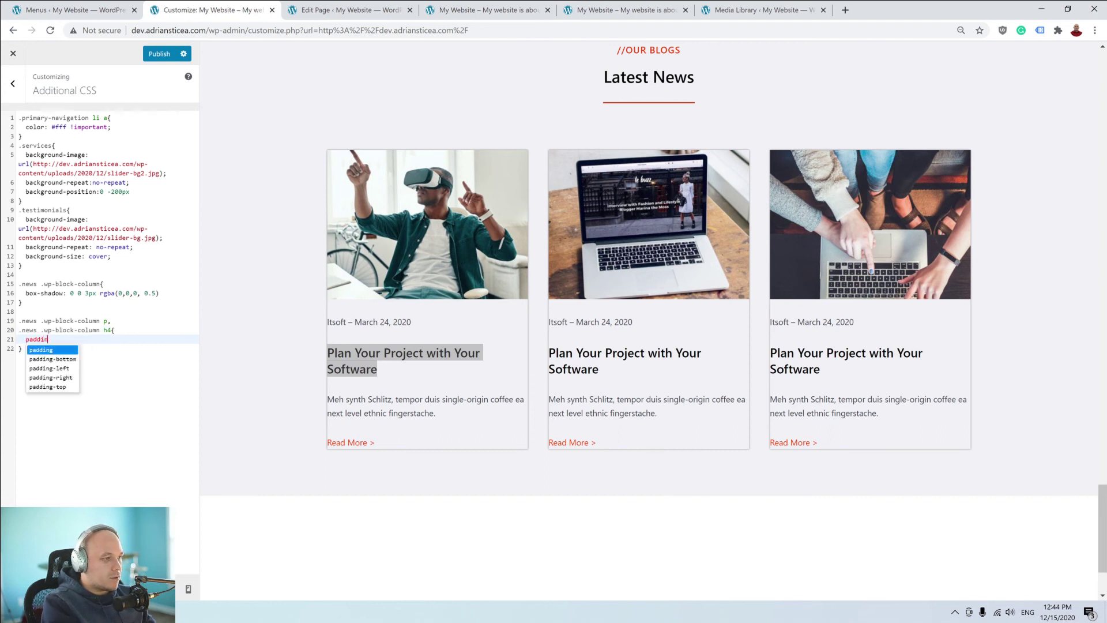
{"action": "type", "text": "g"}
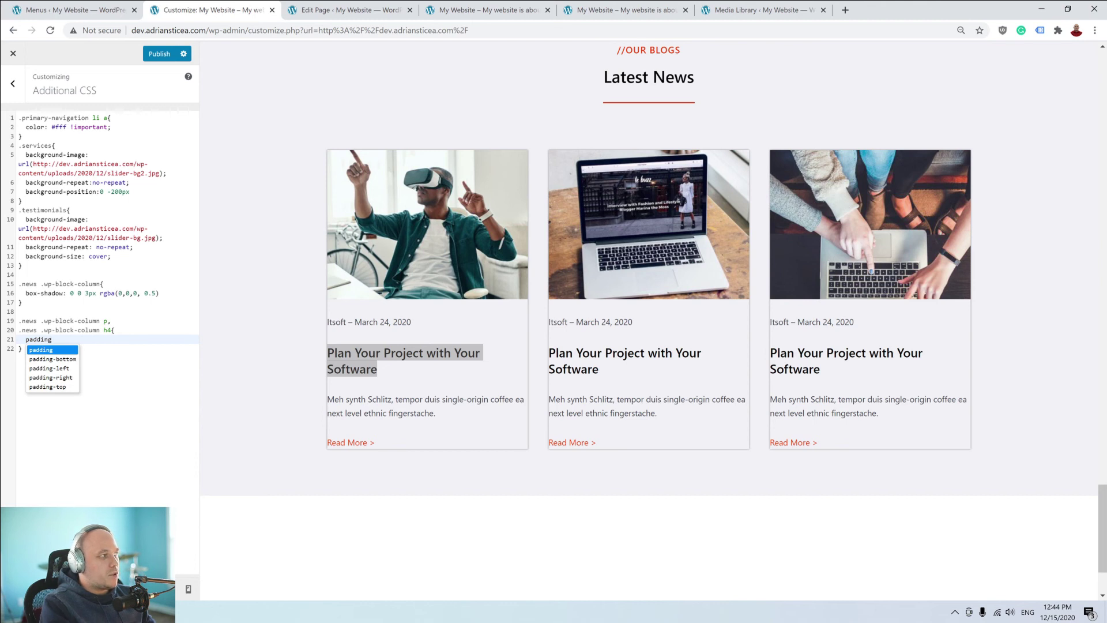
{"action": "type", "text": ":"}
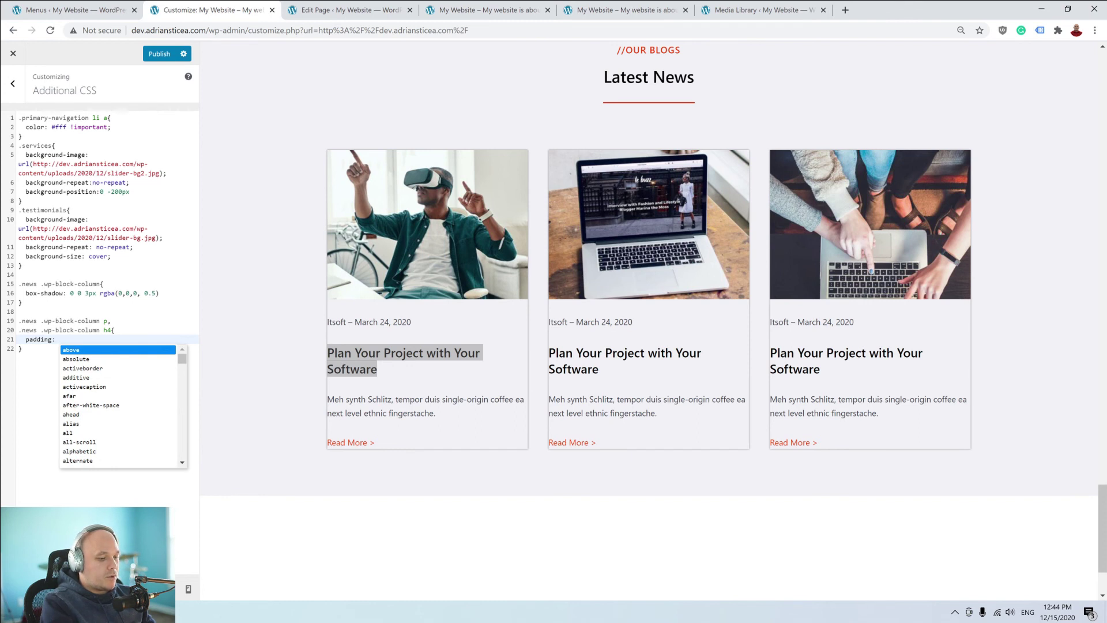
{"action": "type", "text": " 0"}
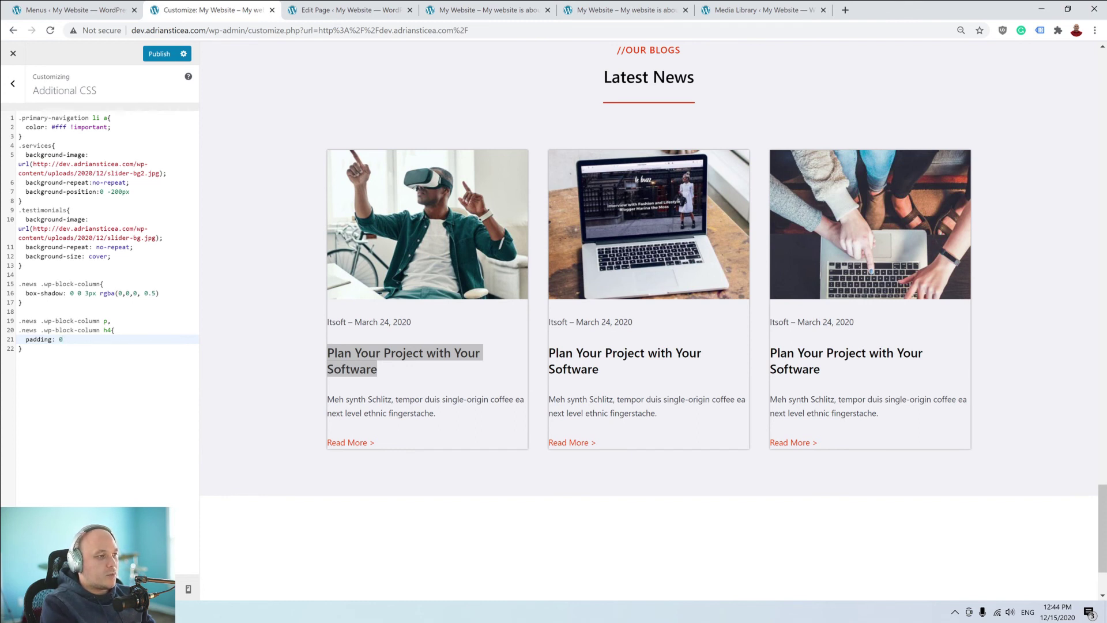
{"action": "type", "text": " 15px"}
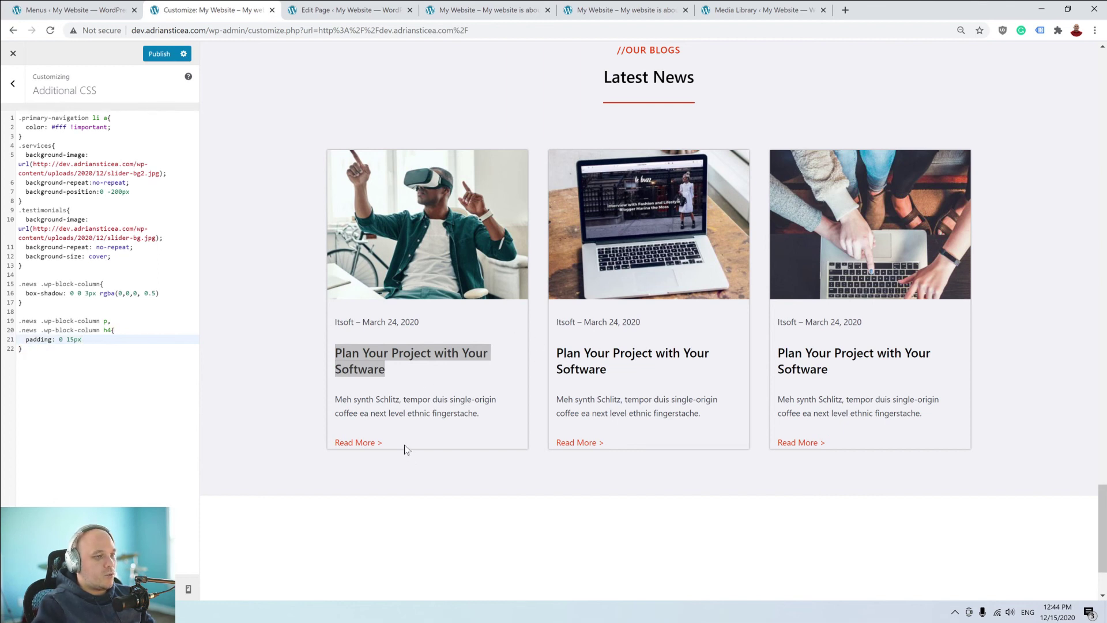
End the box-shadow declaration with a semicolon and add "padding-bottom:15px" to the .news .wp-block-column rule.
{"action": "left_click", "coordinate": [161, 293]}
{"action": "type", "text": "["}
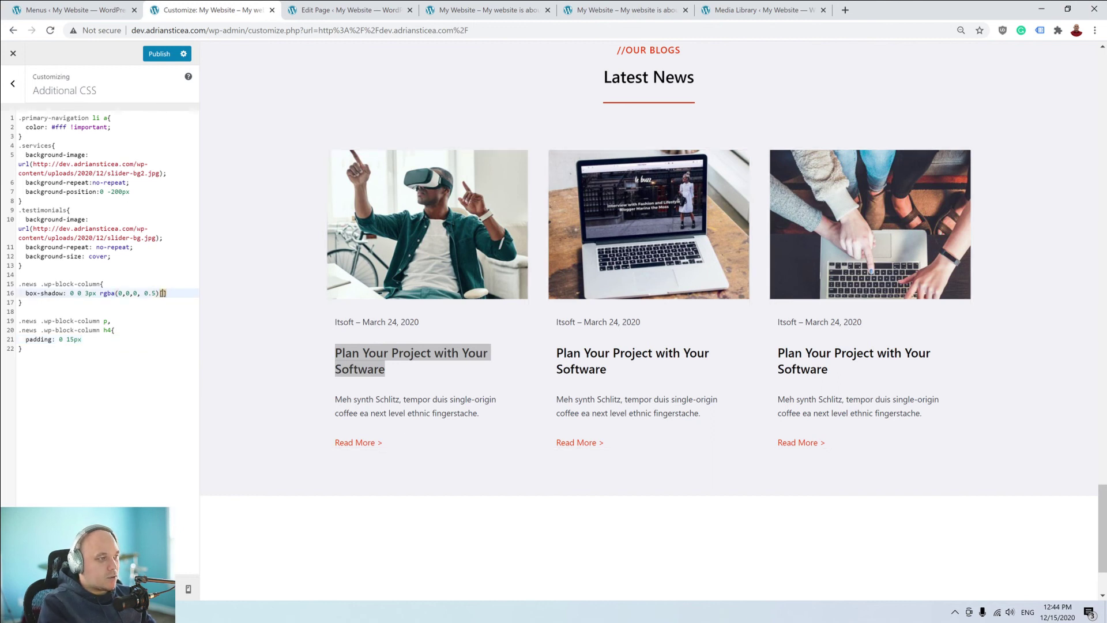
{"action": "key", "text": "BackSpace"}
{"action": "type", "text": ";"}
{"action": "key", "text": "Return"}
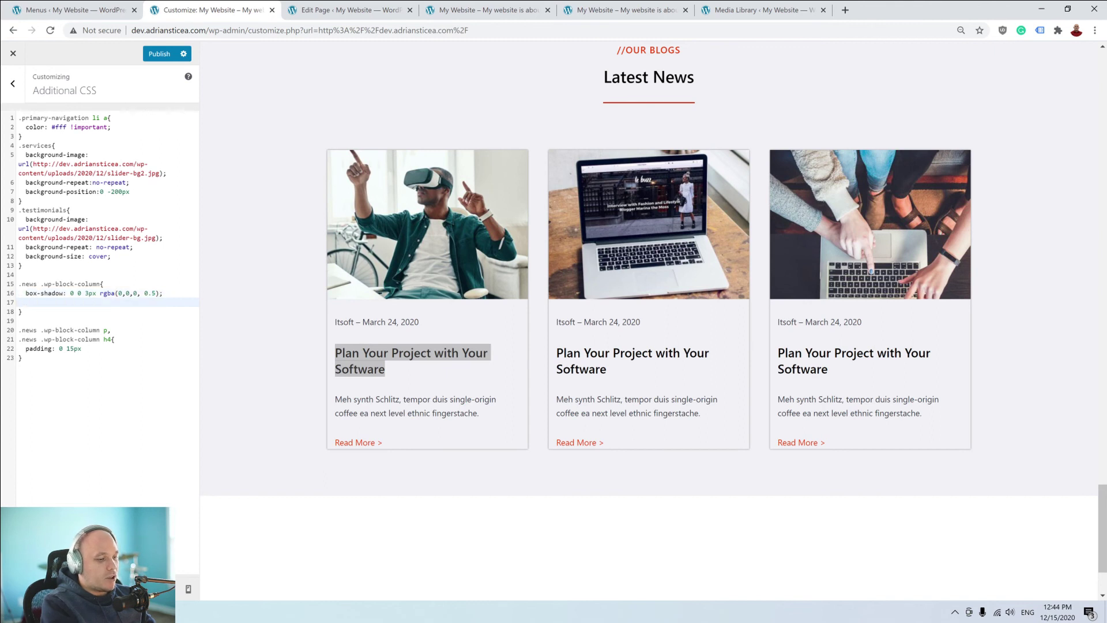
{"action": "type", "text": "padding"}
{"action": "key", "text": "Down"}
{"action": "key", "text": "Return"}
{"action": "type", "text": ":15px"}
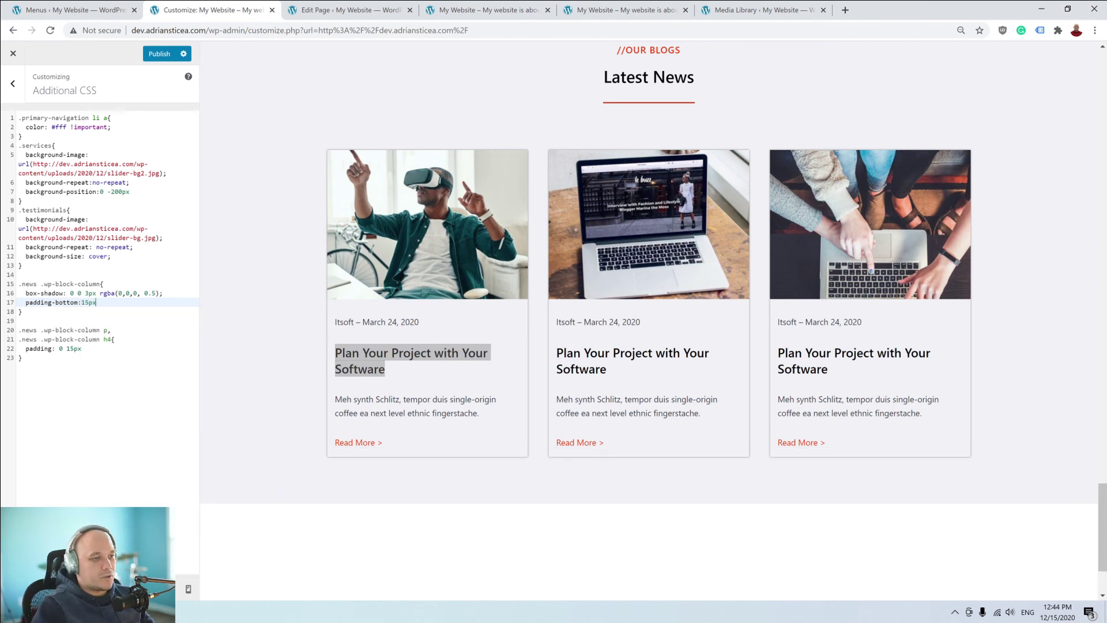
{"action": "left_click", "coordinate": [317, 372]}
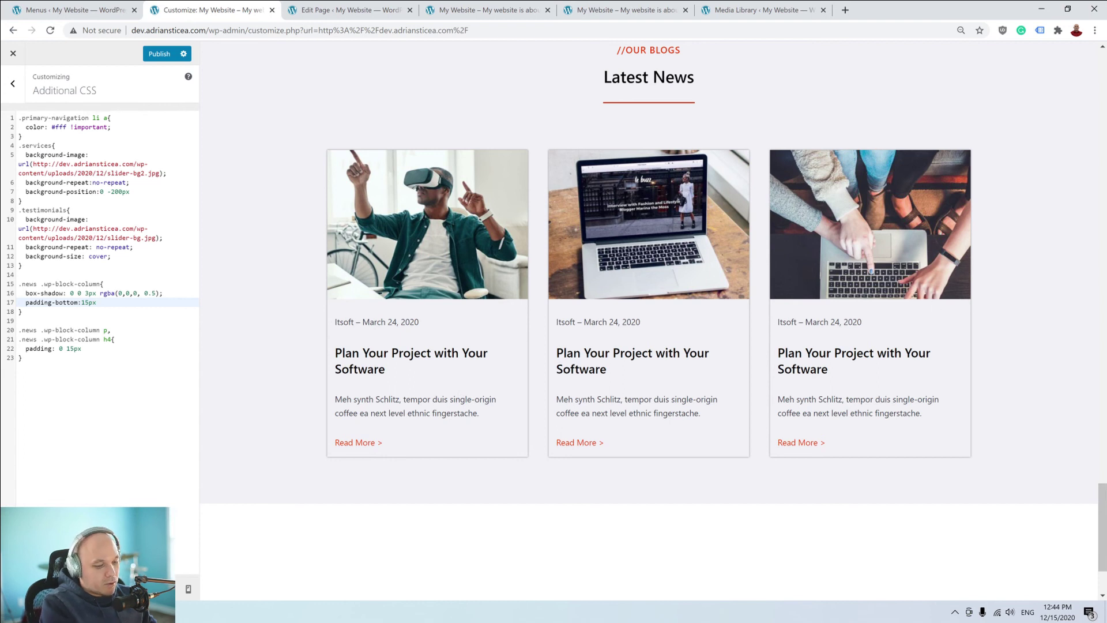
Add "background:white;" to the .news .wp-block-column rule, end the padding-bottom line with a semicolon and align the new line's indentation.
{"action": "key", "text": "Return"}
{"action": "type", "text": "bac"}
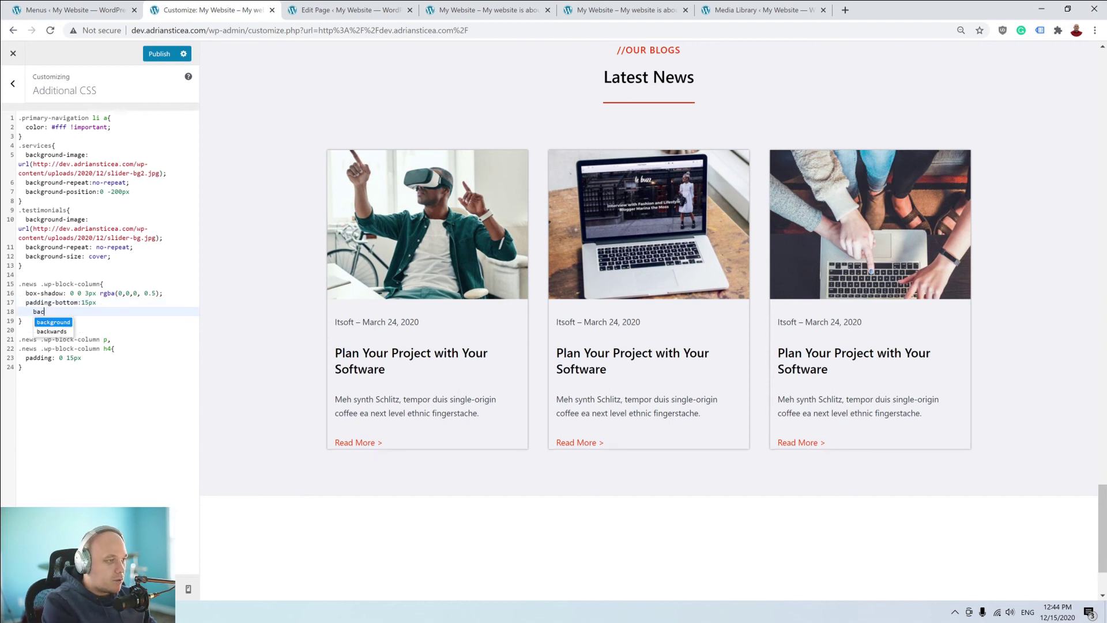
{"action": "type", "text": "k"}
{"action": "key", "text": "Return"}
{"action": "type", "text": ":2"}
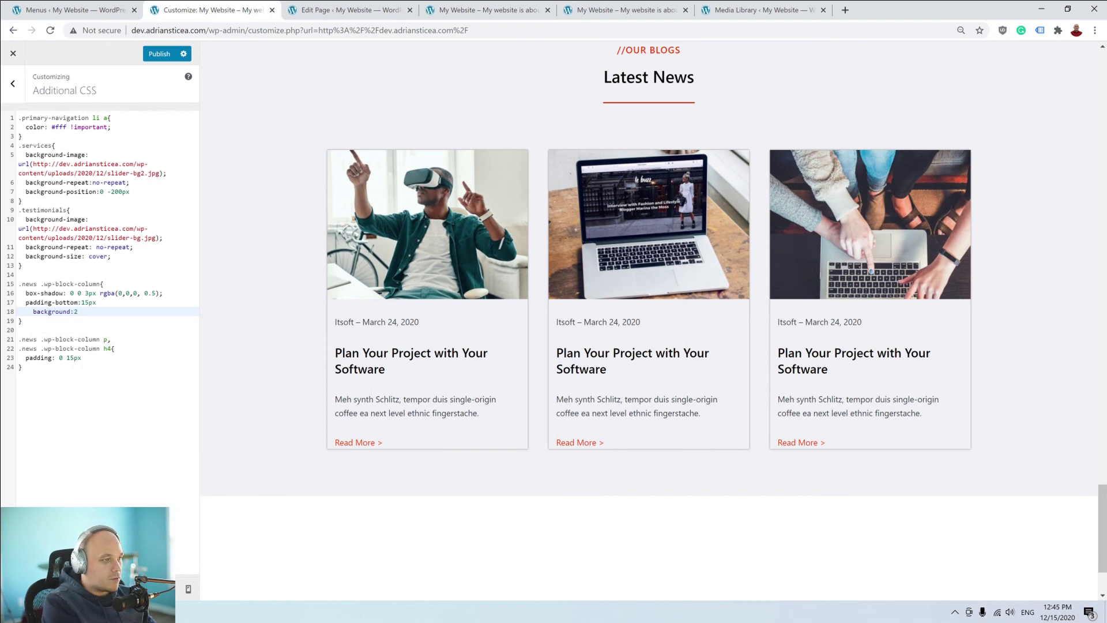
{"action": "key", "text": "BackSpace"}
{"action": "type", "text": "wi"}
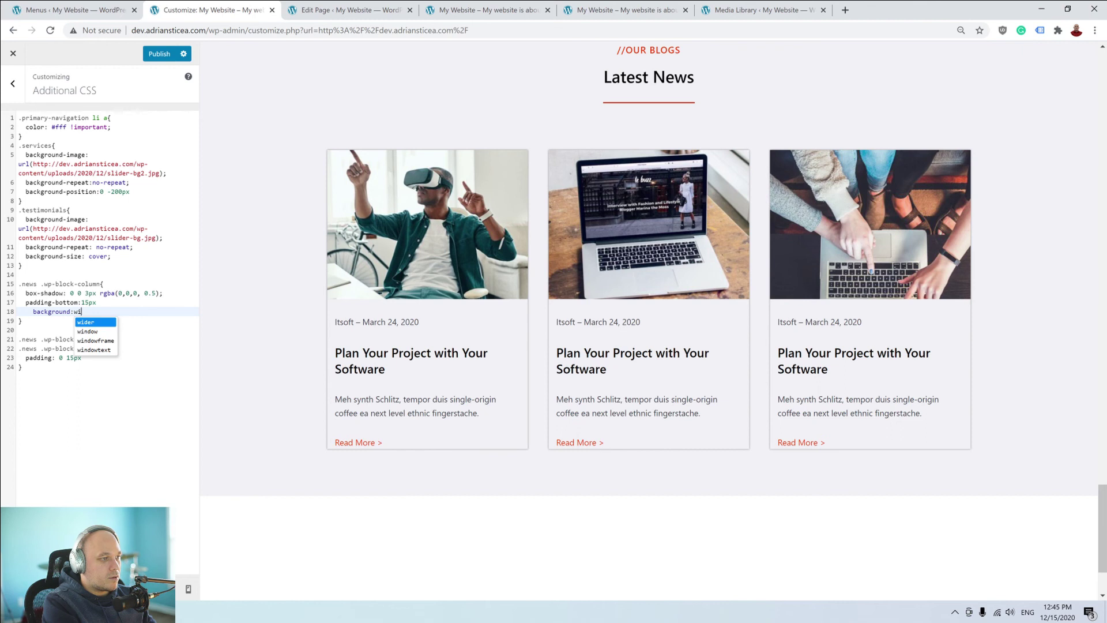
{"action": "key", "text": "BackSpace"}
{"action": "type", "text": "hite"}
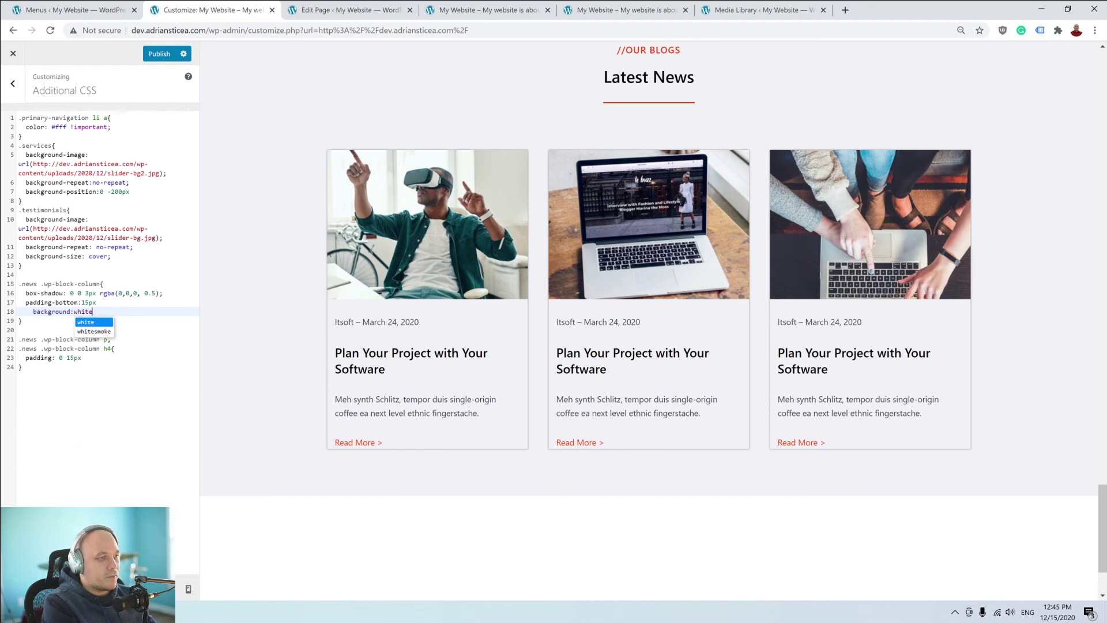
{"action": "type", "text": ";"}
{"action": "key", "text": "Up"}
{"action": "type", "text": ";"}
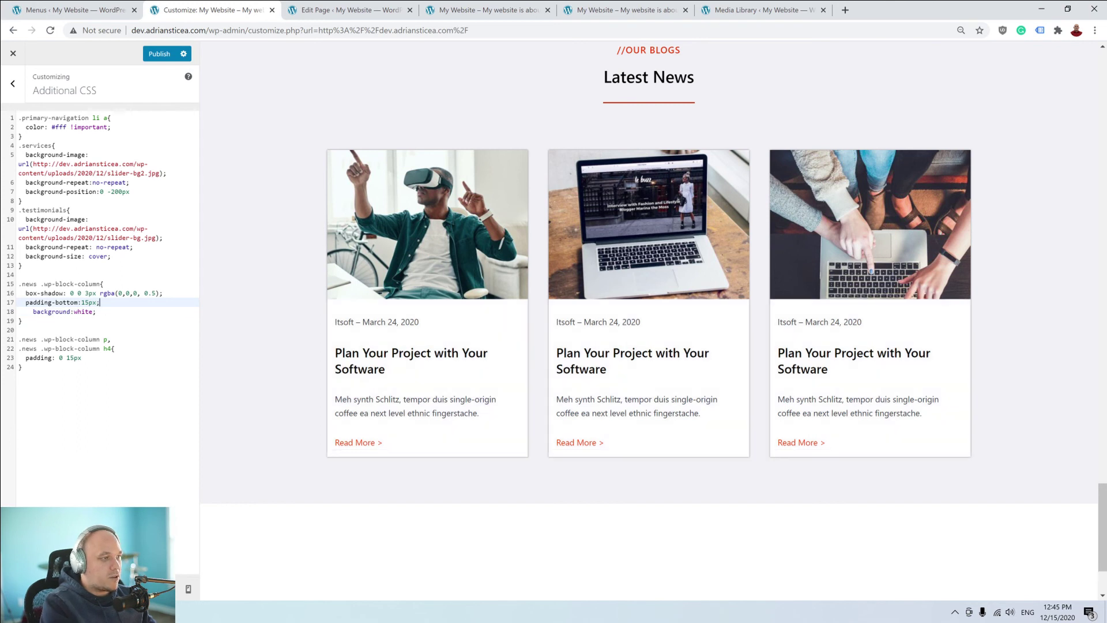
{"action": "key", "text": "Down"}
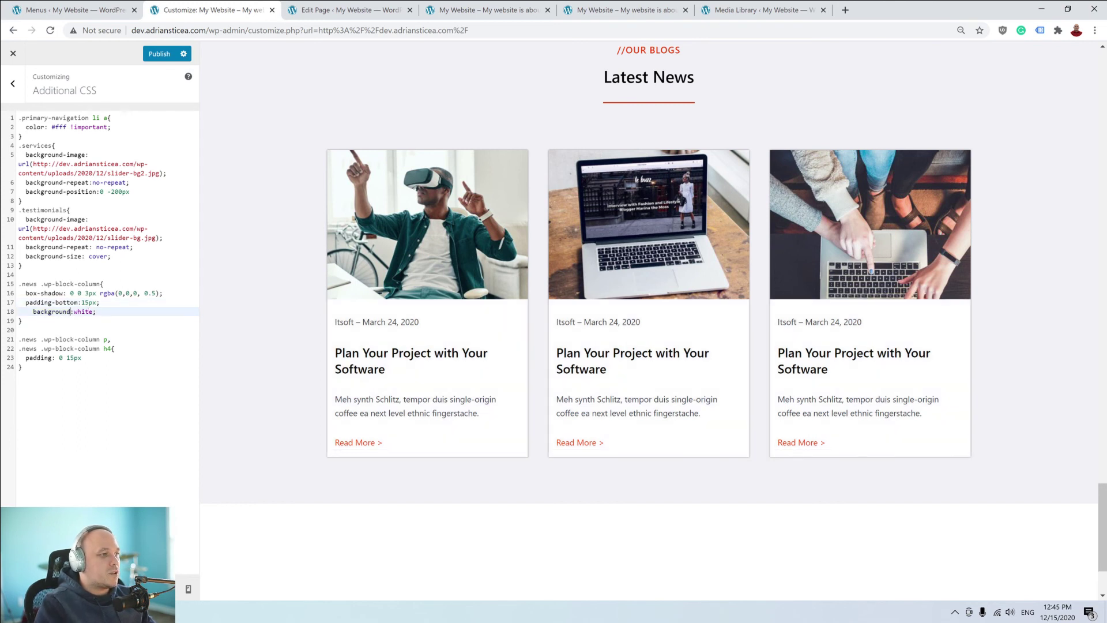
{"action": "key", "text": "BackSpace"}
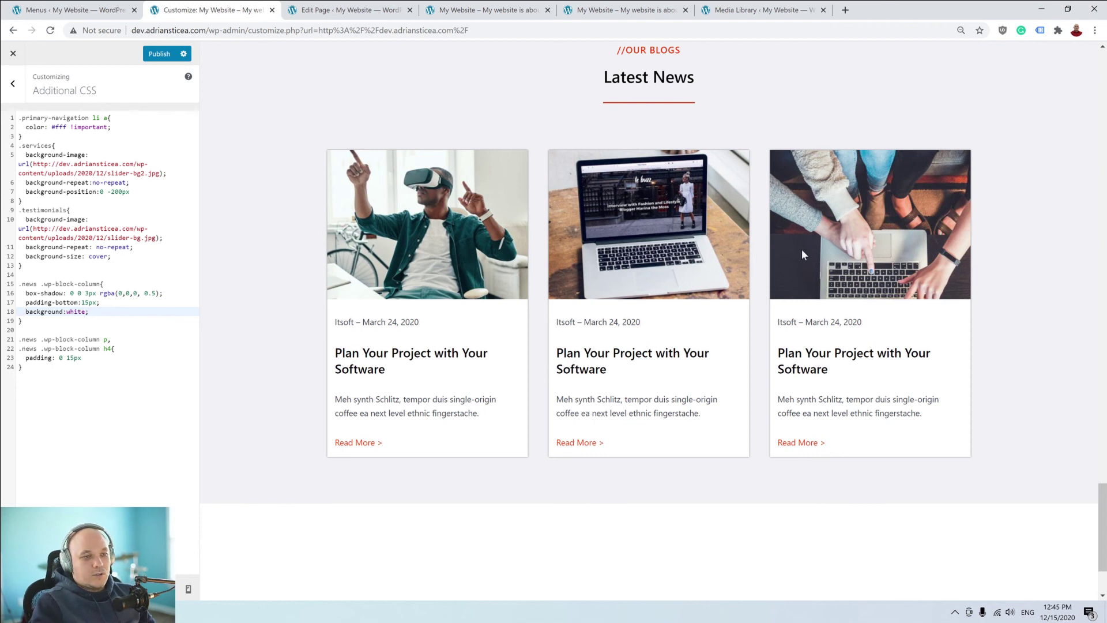
{"action": "scroll", "coordinate": [674, 334], "scroll_direction": "up", "scroll_amount": 1}
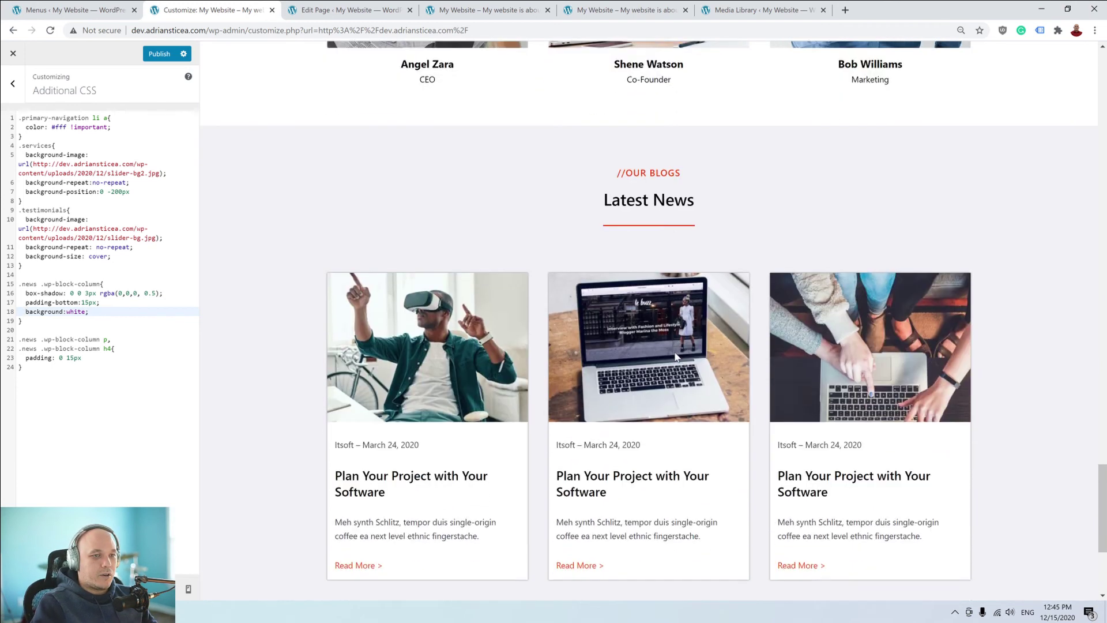
Publish the news card CSS and open an updated preview of the home page from the page editor.
{"action": "scroll", "coordinate": [859, 356], "scroll_direction": "down", "scroll_amount": 1}
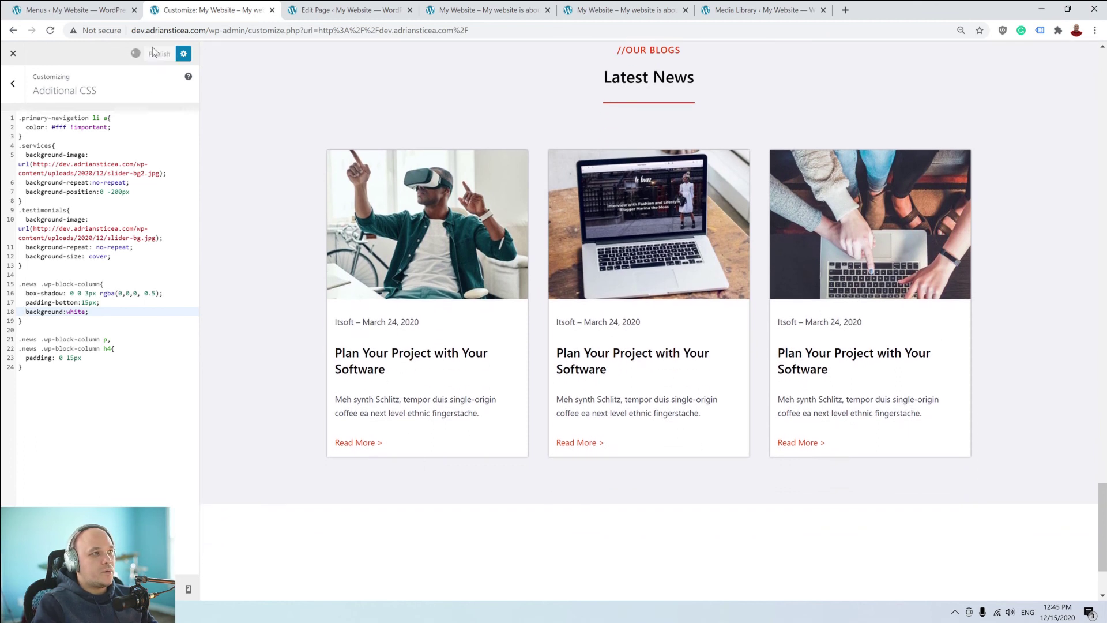
{"action": "left_click", "coordinate": [496, 9]}
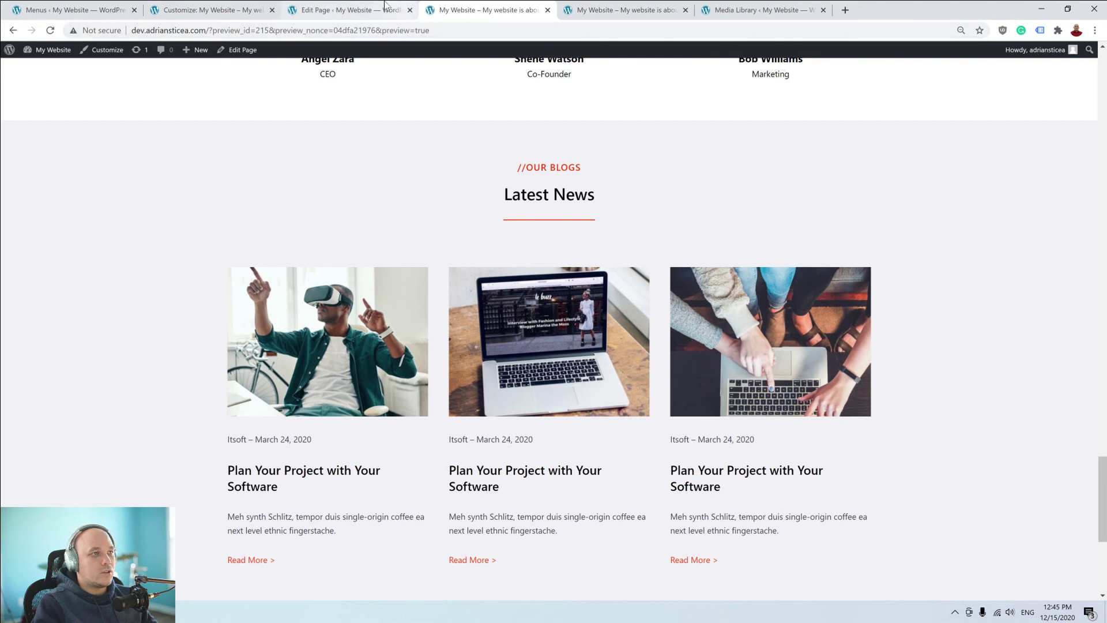
{"action": "left_click", "coordinate": [362, 7]}
{"action": "left_click", "coordinate": [998, 57]}
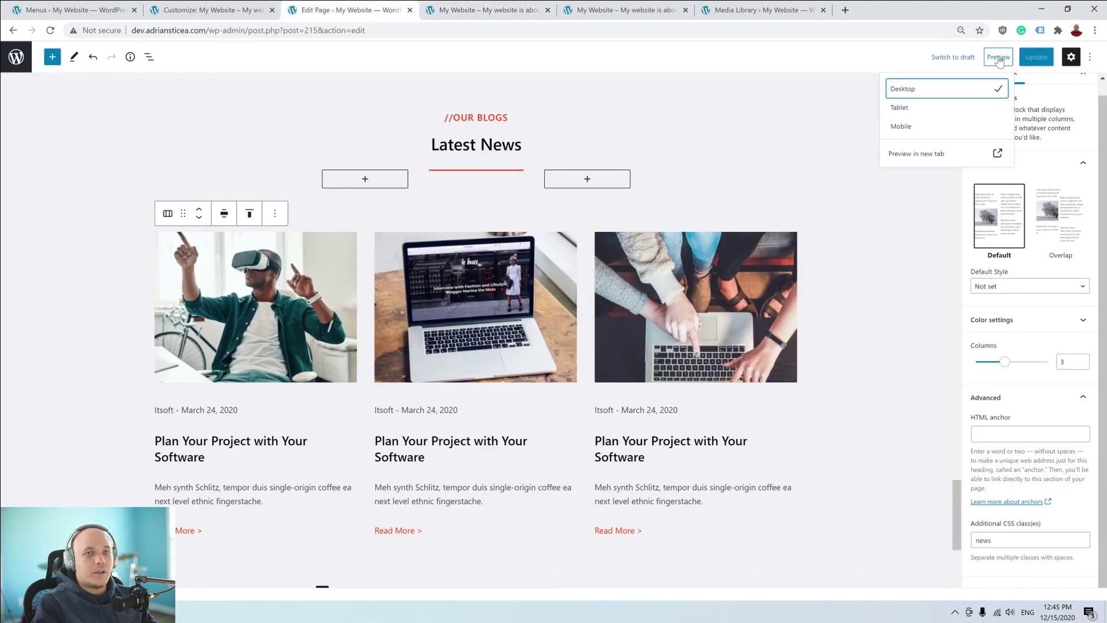
{"action": "left_click", "coordinate": [906, 155]}
Look over the previewed home page, from the Latest News cards and footer area back up to the hero section.
{"action": "scroll", "coordinate": [555, 141], "scroll_direction": "down", "scroll_amount": 20}
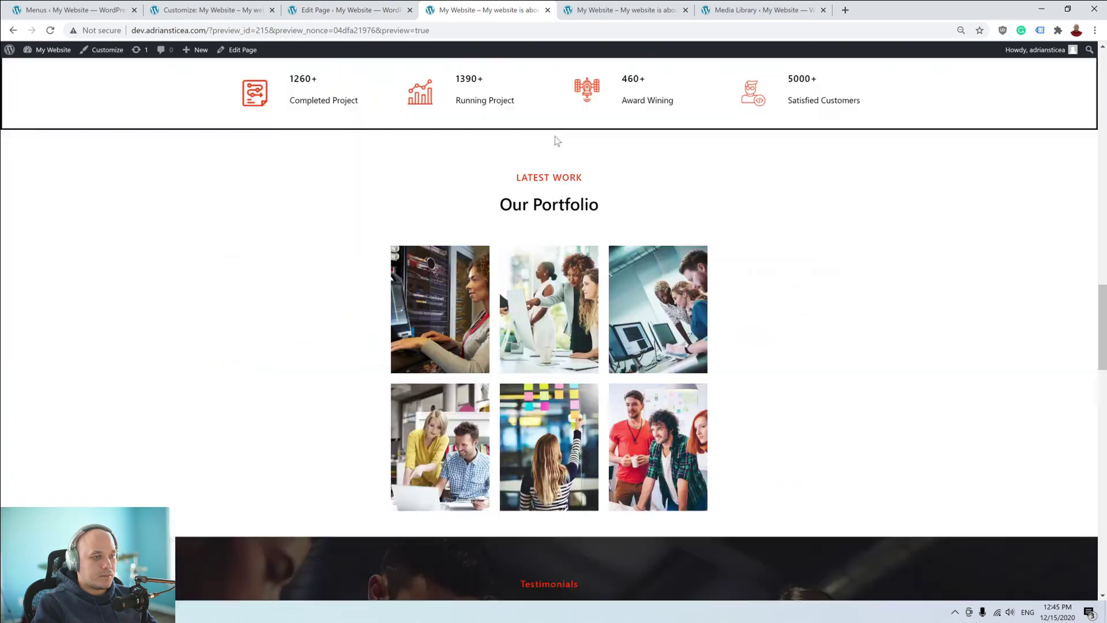
{"action": "scroll", "coordinate": [555, 140], "scroll_direction": "down", "scroll_amount": 3}
{"action": "scroll", "coordinate": [556, 140], "scroll_direction": "up", "scroll_amount": 6}
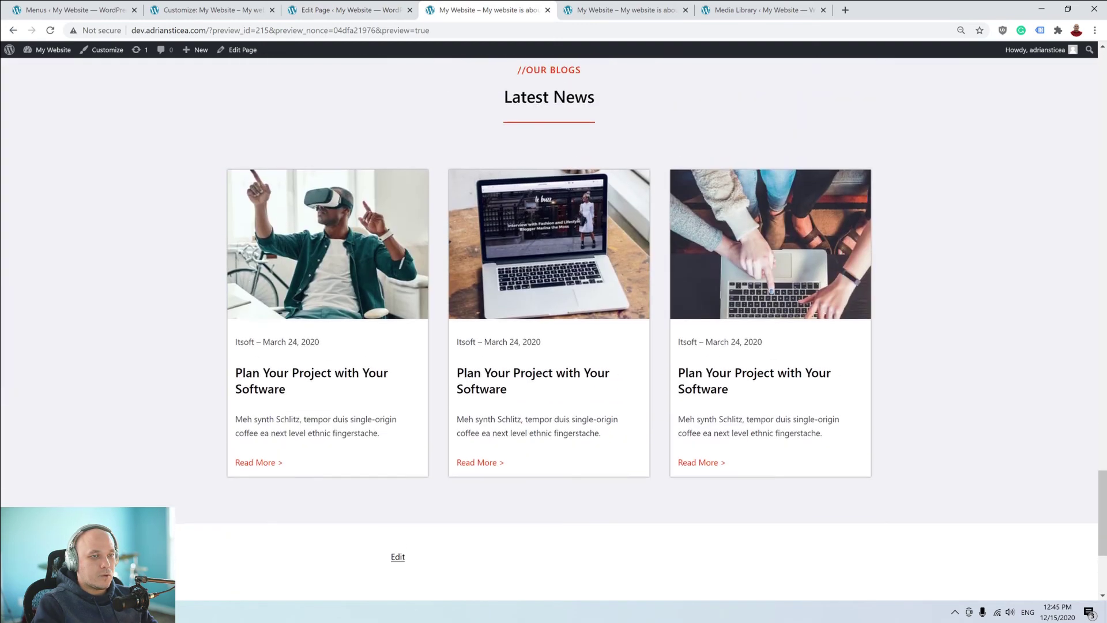
{"action": "scroll", "coordinate": [637, 211], "scroll_direction": "up", "scroll_amount": 8}
{"action": "scroll", "coordinate": [637, 211], "scroll_direction": "down", "scroll_amount": 14}
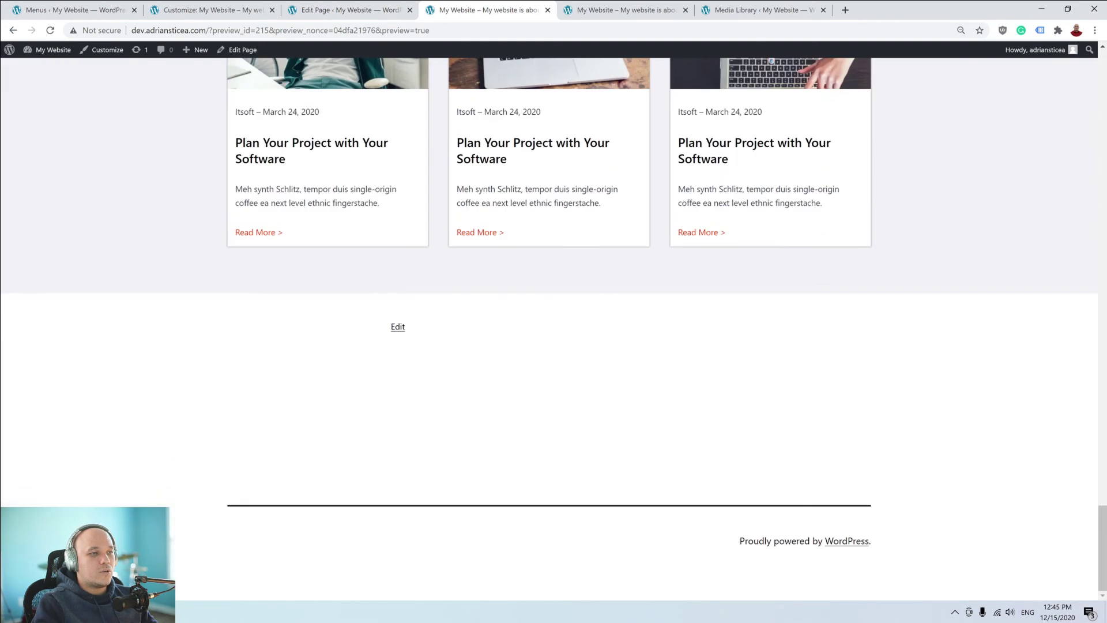
{"action": "scroll", "coordinate": [545, 207], "scroll_direction": "up", "scroll_amount": 4}
{"action": "scroll", "coordinate": [776, 205], "scroll_direction": "down", "scroll_amount": 4}
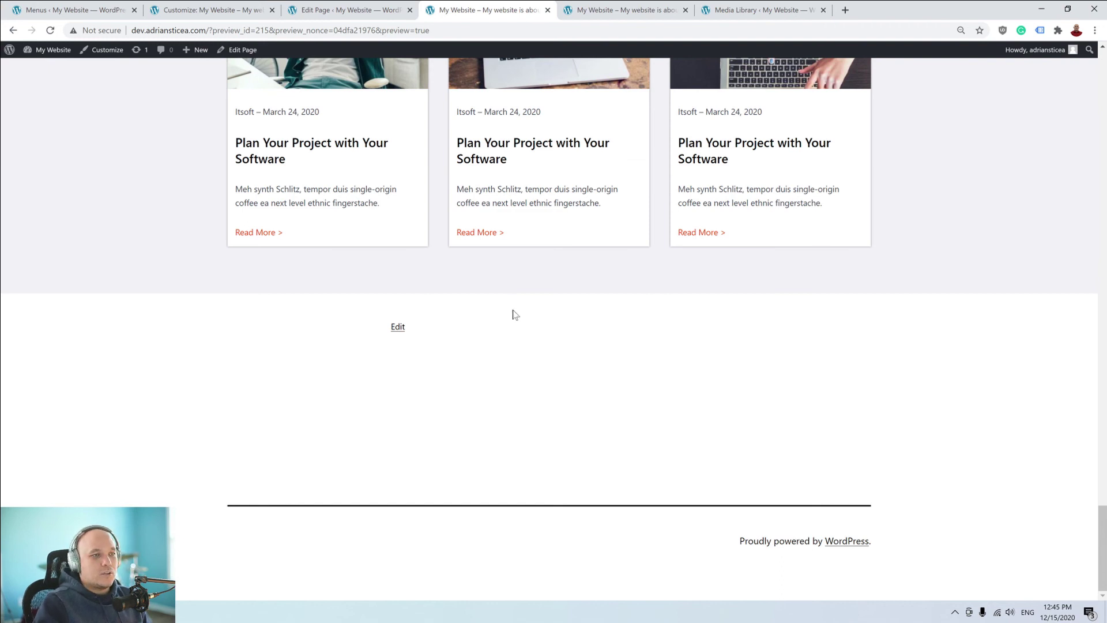
{"action": "scroll", "coordinate": [512, 311], "scroll_direction": "up", "scroll_amount": 18}
{"action": "scroll", "coordinate": [514, 313], "scroll_direction": "up", "scroll_amount": 20}
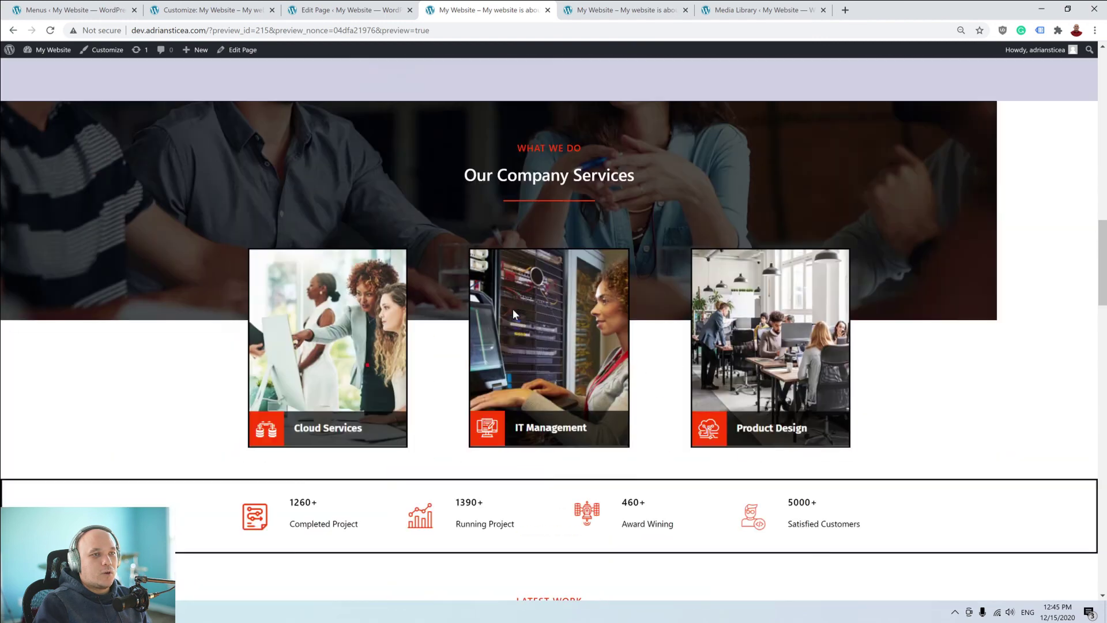
{"action": "scroll", "coordinate": [514, 309], "scroll_direction": "down", "scroll_amount": 1}
{"action": "scroll", "coordinate": [104, 263], "scroll_direction": "up", "scroll_amount": 1}
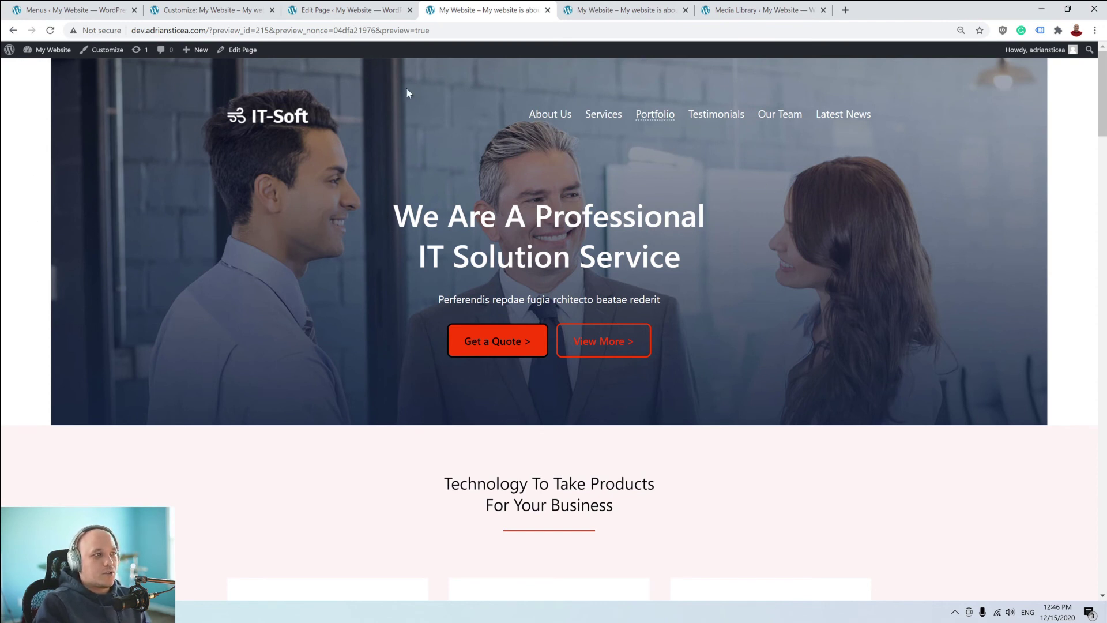
Set the site's background image size to Fit to Screen, publish the change and reload the home page preview.
{"action": "left_click", "coordinate": [237, 10]}
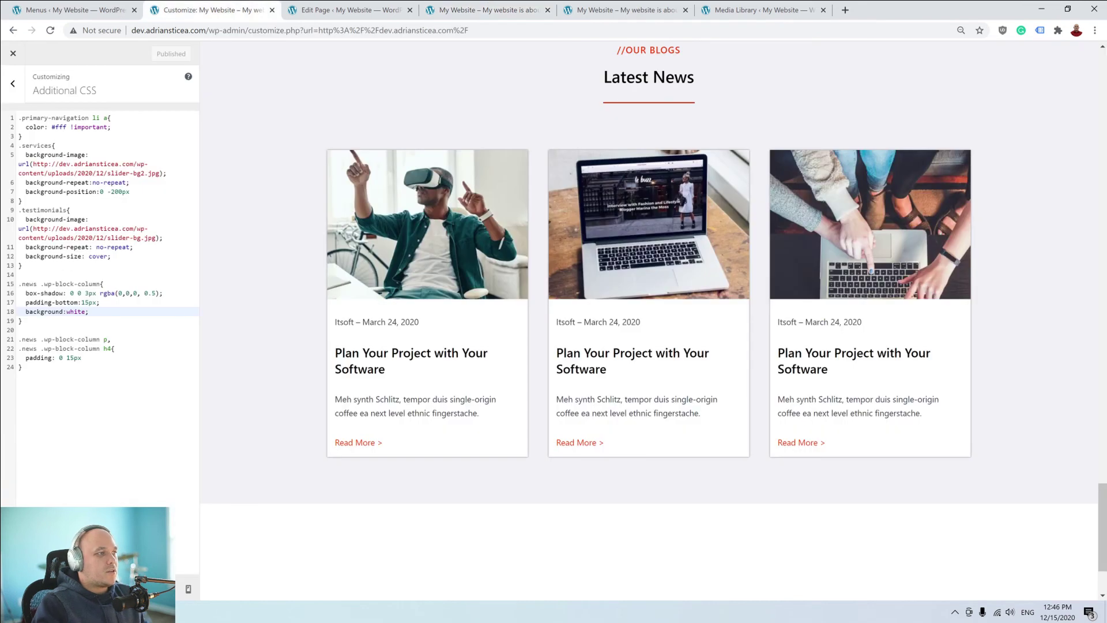
{"action": "left_click", "coordinate": [12, 84]}
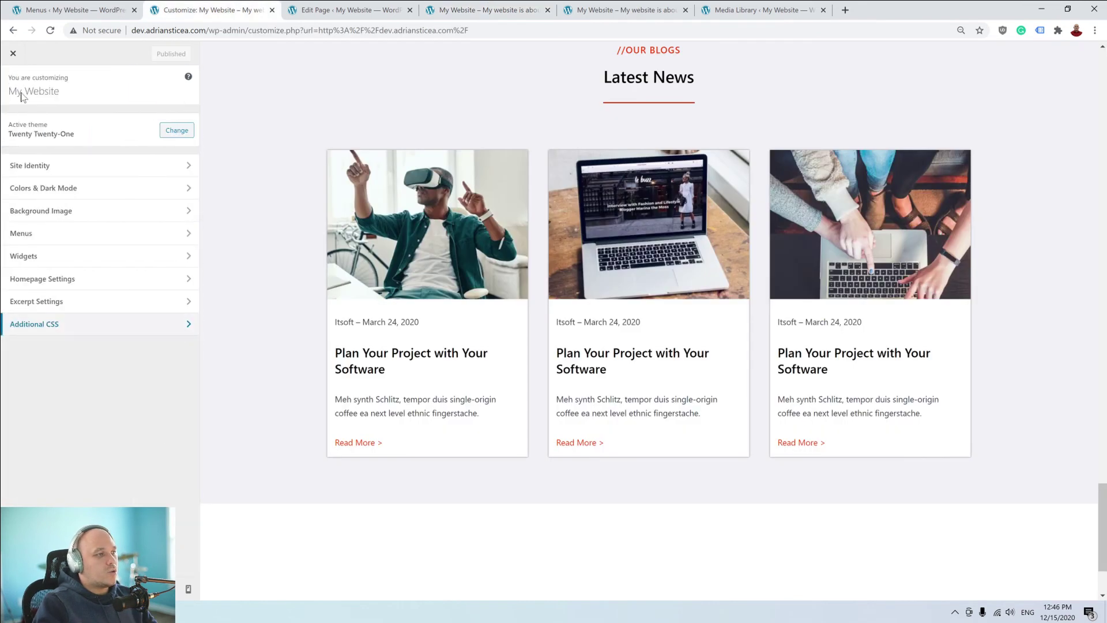
{"action": "left_click", "coordinate": [70, 212]}
{"action": "scroll", "coordinate": [442, 185], "scroll_direction": "up", "scroll_amount": 15}
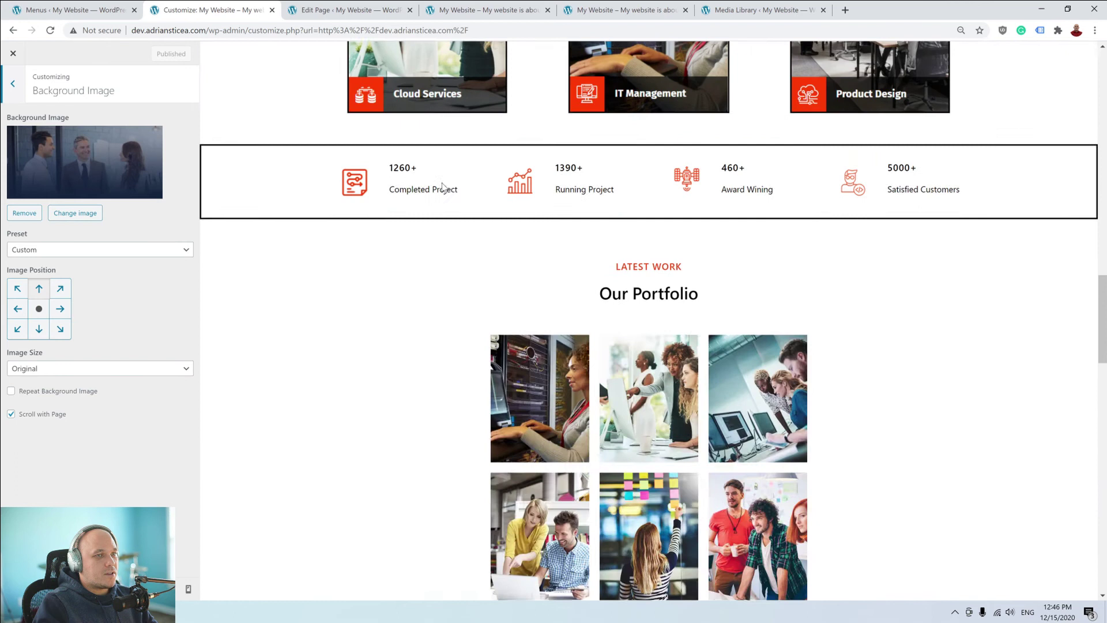
{"action": "left_click", "coordinate": [41, 372]}
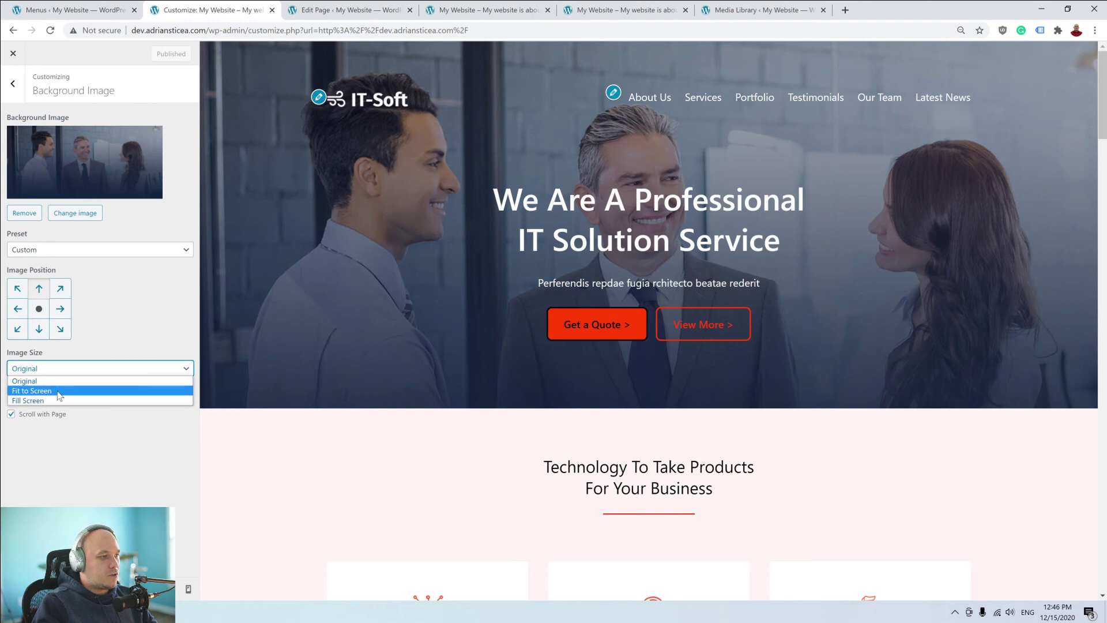
{"action": "left_click", "coordinate": [62, 391]}
{"action": "left_click", "coordinate": [159, 54]}
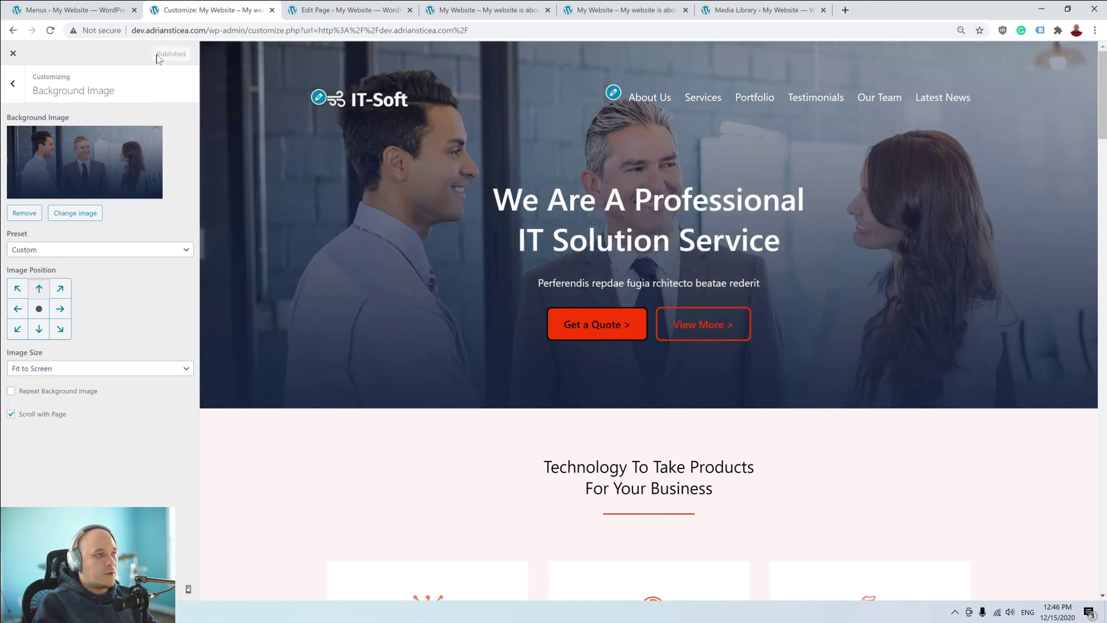
{"action": "left_click", "coordinate": [522, 9]}
{"action": "key", "text": "F5"}
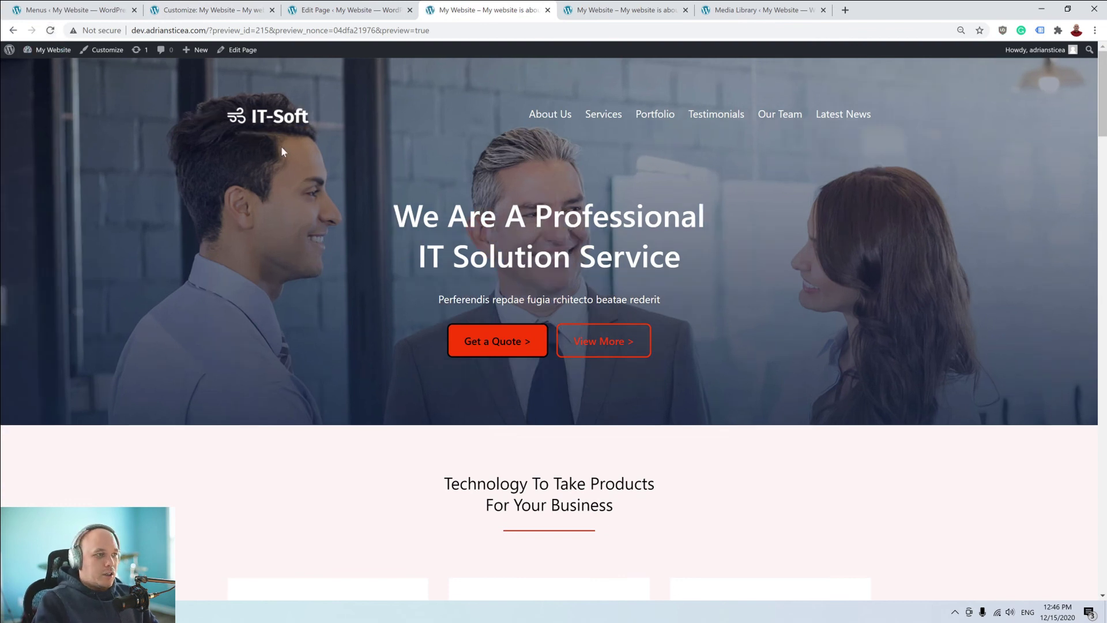
Close the slider-bg attachment details in the media library and open the Widgets administration page.
{"action": "scroll", "coordinate": [412, 156], "scroll_direction": "down", "scroll_amount": 10}
{"action": "scroll", "coordinate": [413, 158], "scroll_direction": "down", "scroll_amount": 15}
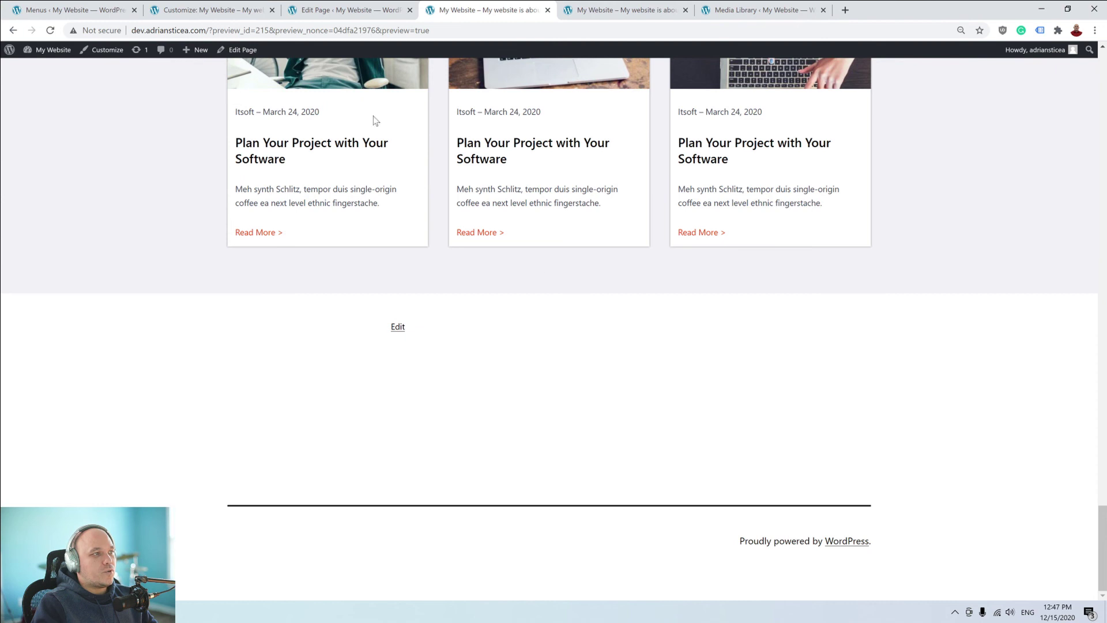
{"action": "left_click", "coordinate": [292, 10]}
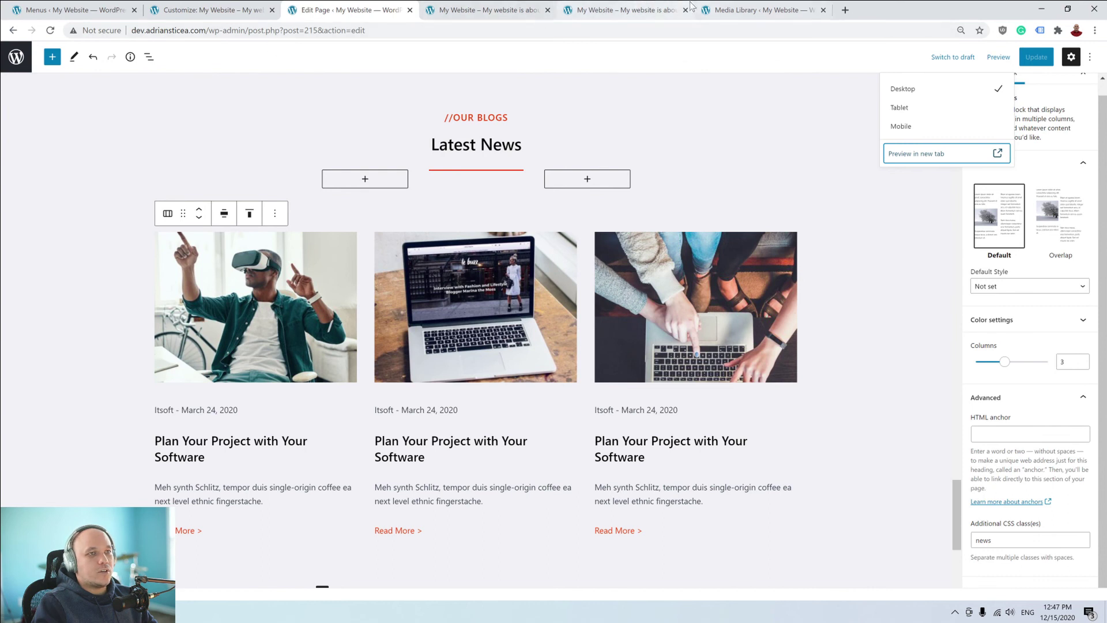
{"action": "left_click", "coordinate": [750, 10]}
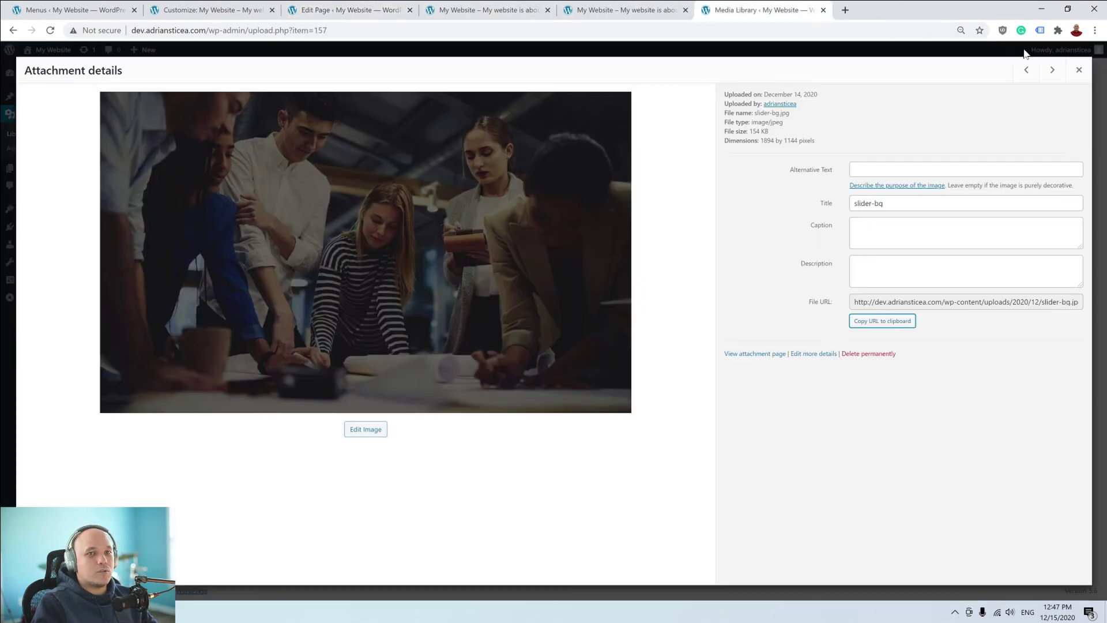
{"action": "left_click", "coordinate": [1079, 70]}
{"action": "mouse_move", "coordinate": [42, 211]}
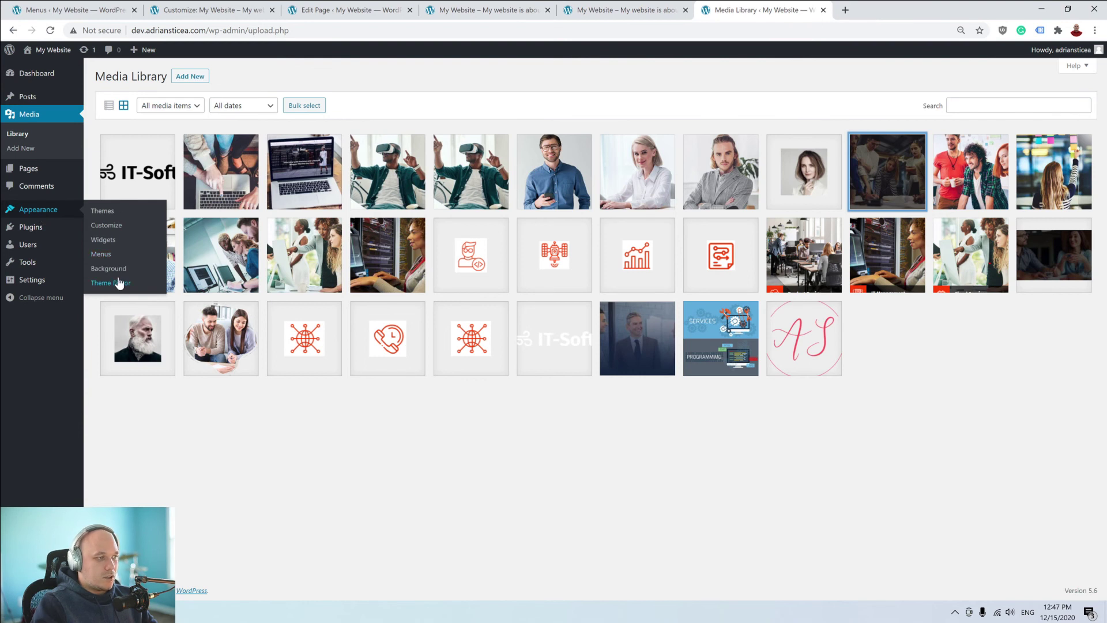
{"action": "left_click", "coordinate": [104, 239]}
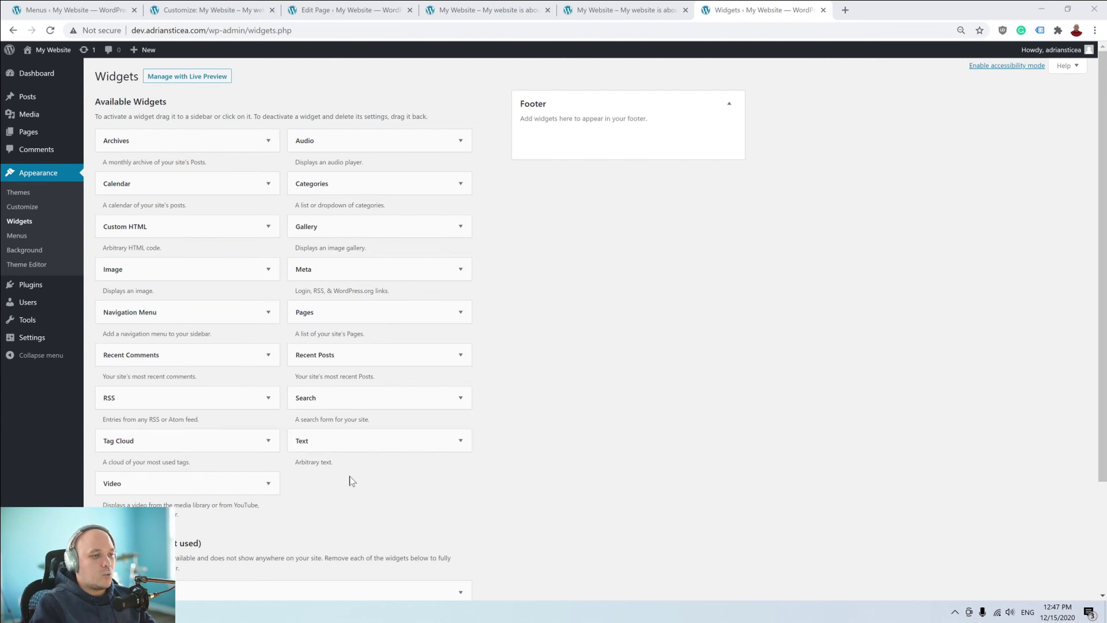
Add a Text widget titled "About Us" to the Footer widget area.
{"action": "left_click_drag", "start_coordinate": [302, 443], "coordinate": [600, 144]}
{"action": "left_click", "coordinate": [596, 180]}
{"action": "type", "text": "A"}
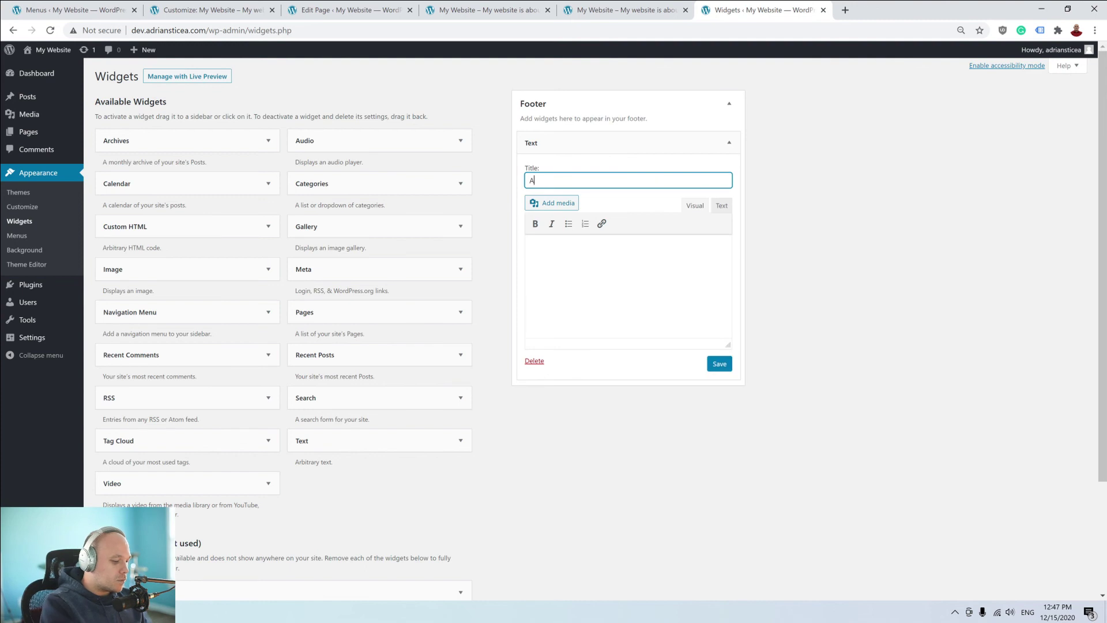
{"action": "type", "text": "bout Us"}
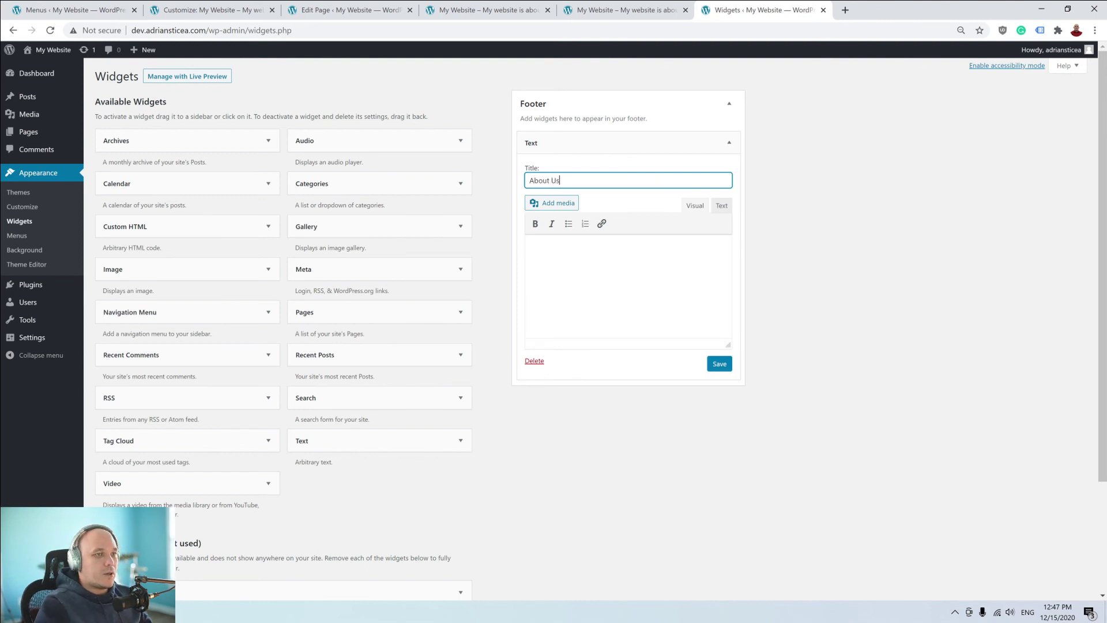
Enter "We are the best world Information Technology Company. Providing the highest quality." as the About Us widget's content and save it.
{"action": "key", "text": "alt+Tab"}
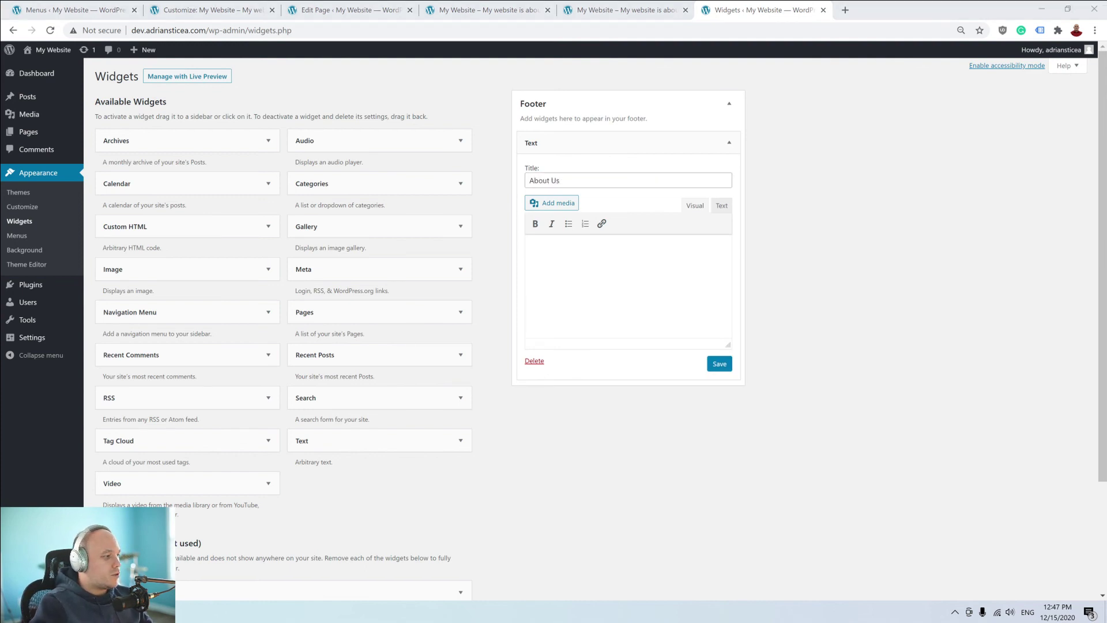
{"action": "left_click", "coordinate": [612, 274]}
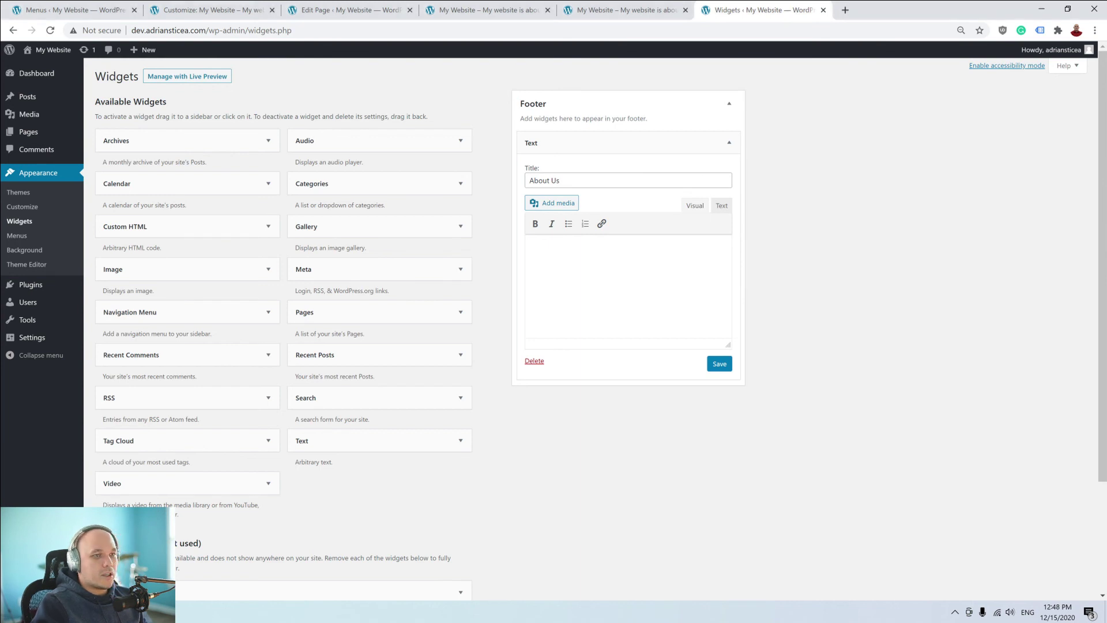
{"action": "type", "text": "We are the best world Information Technology Company. Providing the highest quality."}
{"action": "left_click", "coordinate": [718, 365]}
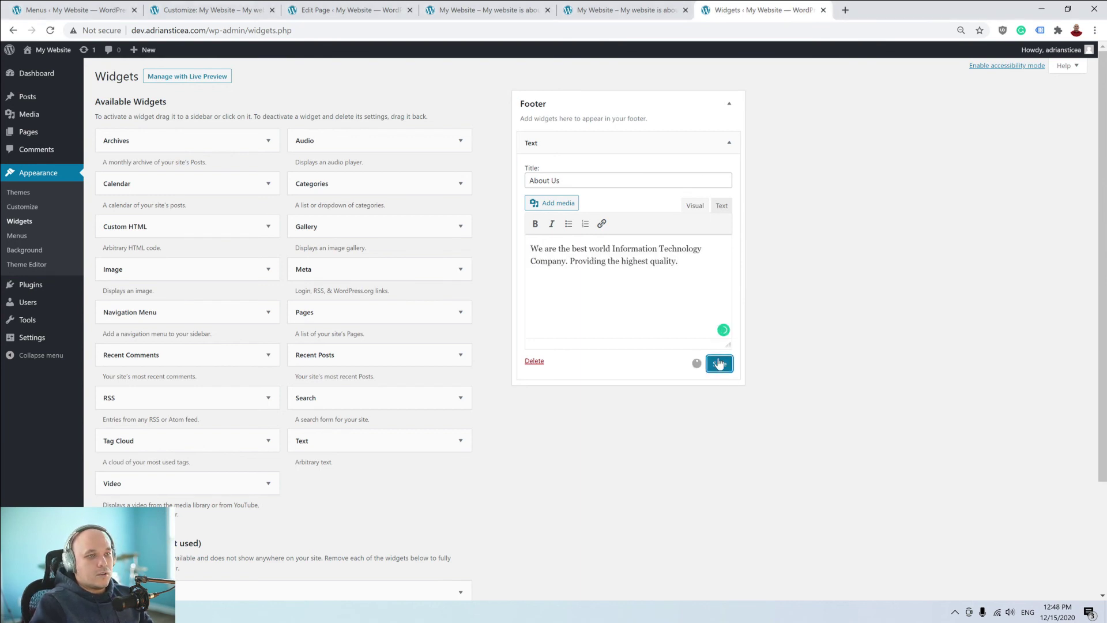
Add a Navigation Menu widget titled "Quick Links" to the Footer area, assign it "Top menu" and save it.
{"action": "left_click", "coordinate": [157, 313]}
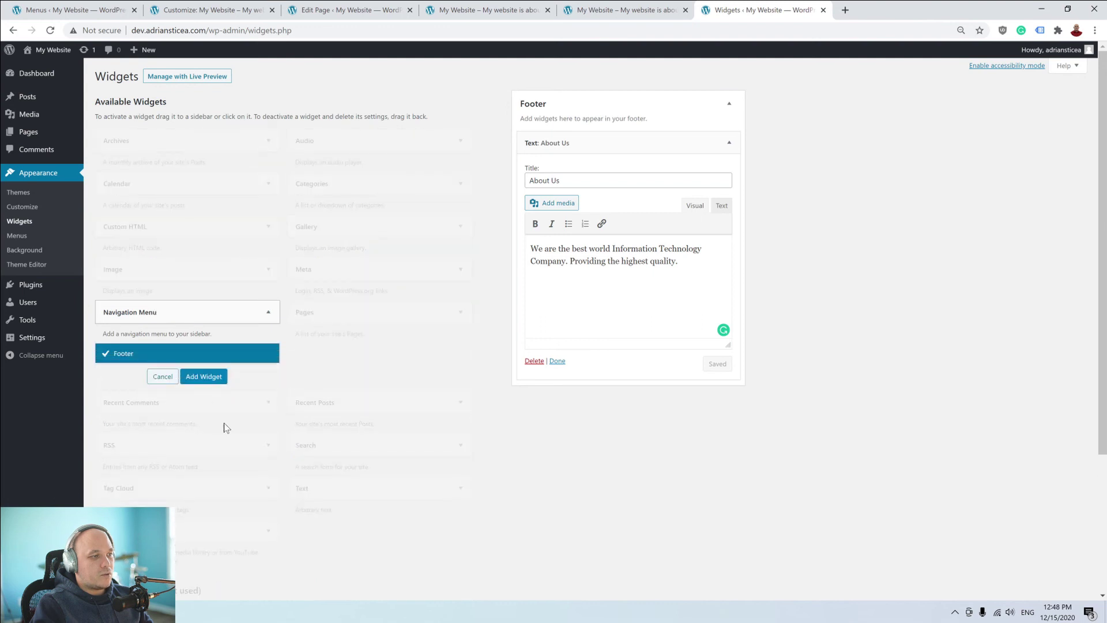
{"action": "left_click", "coordinate": [204, 376]}
{"action": "left_click", "coordinate": [595, 436]}
{"action": "type", "text": "Quick Links"}
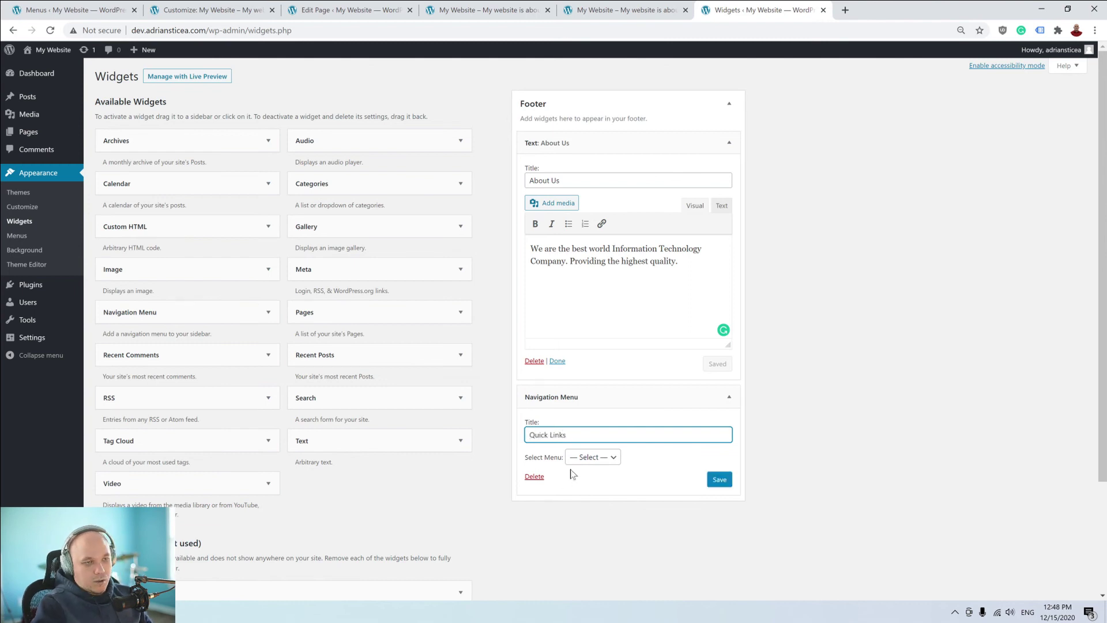
{"action": "left_click", "coordinate": [570, 457]}
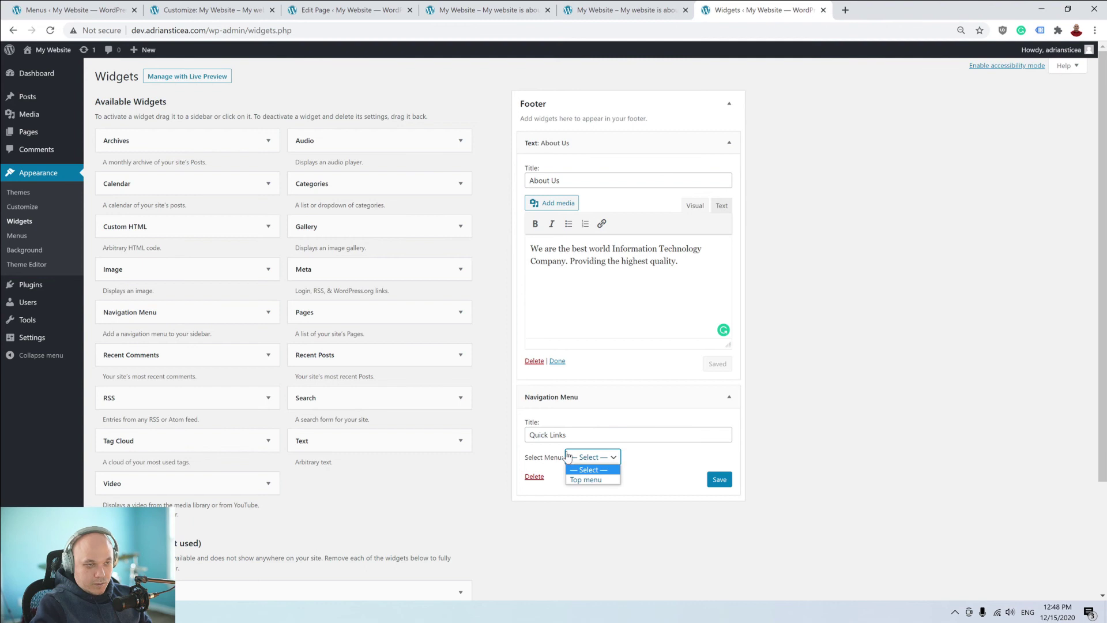
{"action": "left_click", "coordinate": [580, 486]}
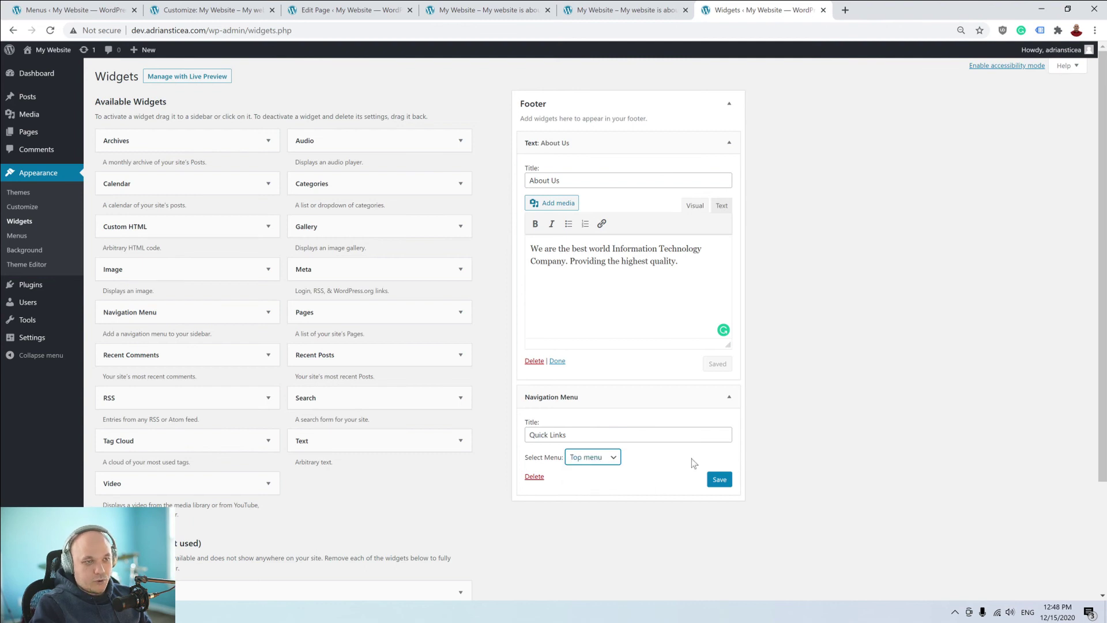
{"action": "left_click", "coordinate": [728, 481]}
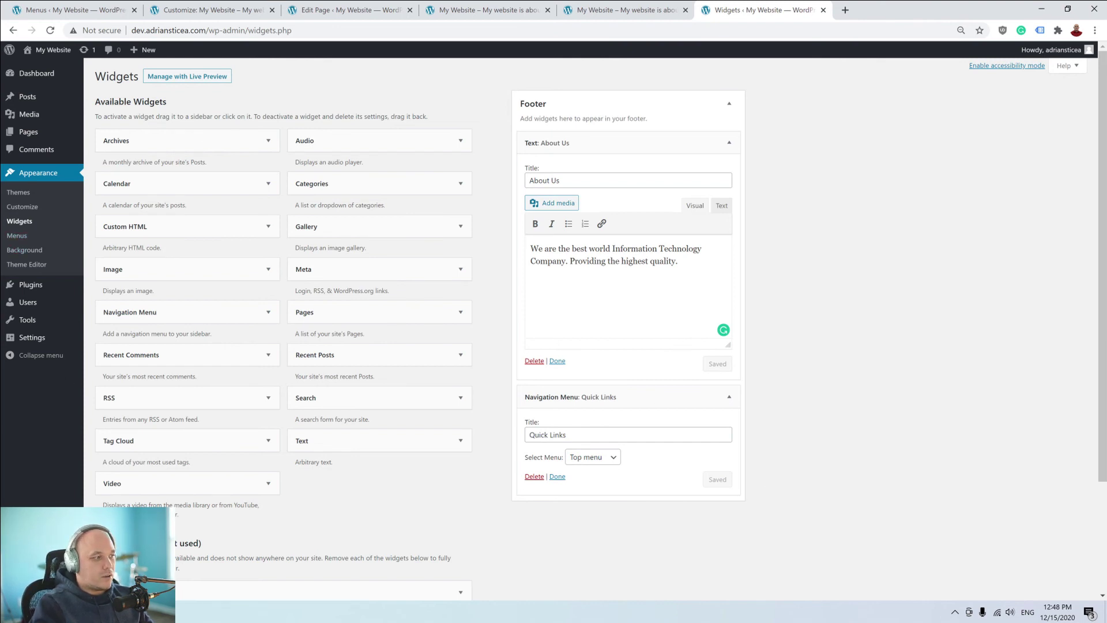
Add a second Text widget to the Footer area, below Quick Links, and title it "Contacts".
{"action": "left_click", "coordinate": [424, 443]}
{"action": "left_click", "coordinate": [383, 504]}
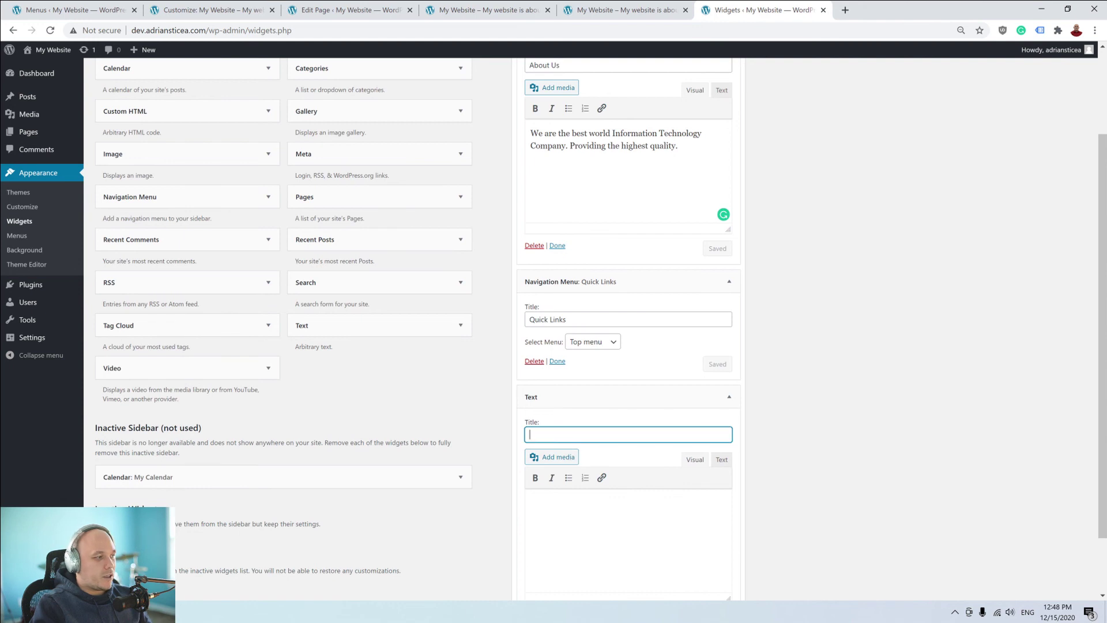
{"action": "type", "text": "Contac"}
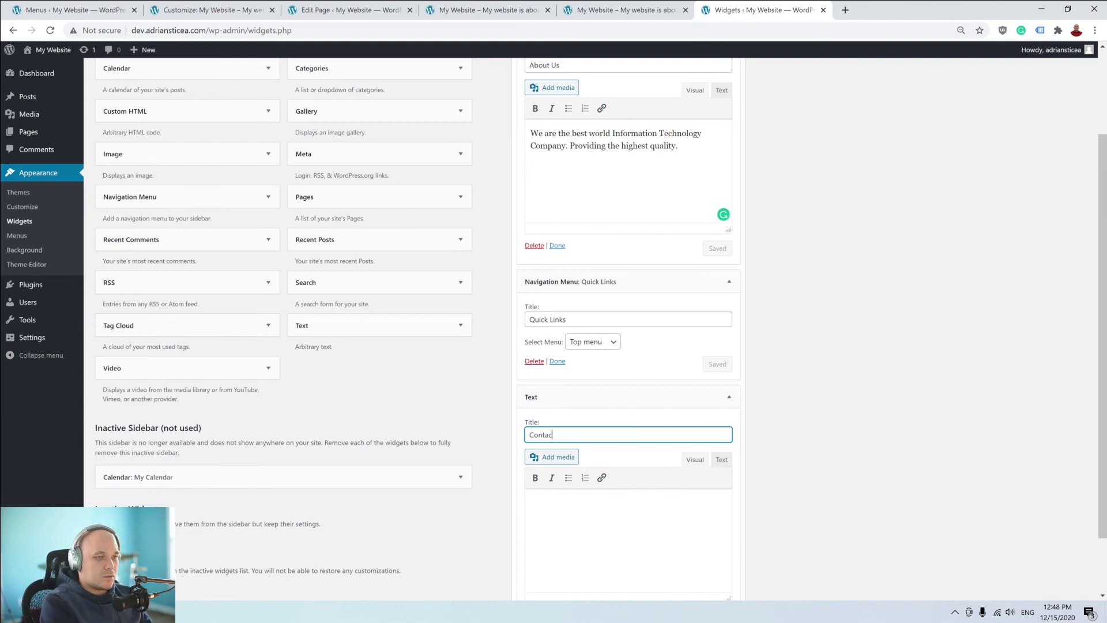
{"action": "type", "text": "ts"}
{"action": "scroll", "coordinate": [628, 346], "scroll_direction": "down", "scroll_amount": 1}
Paste the prepared contact details (address, phone, fax and email) into the Contacts widget's content.
{"action": "key", "text": "alt+Tab"}
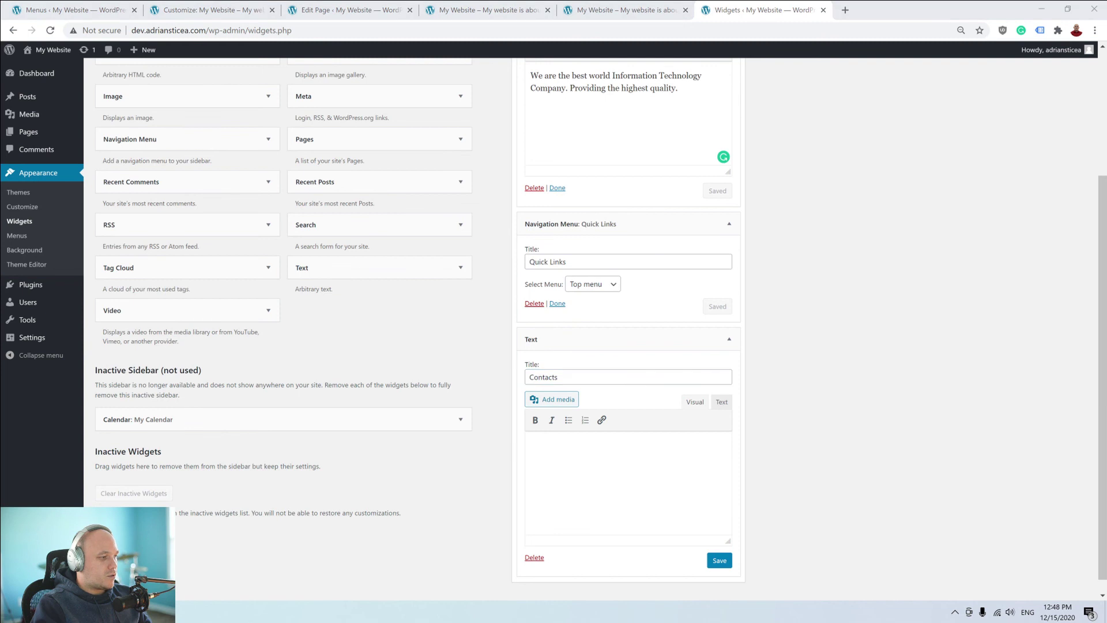
{"action": "left_click", "coordinate": [531, 445]}
{"action": "key", "text": "ctrl+v"}
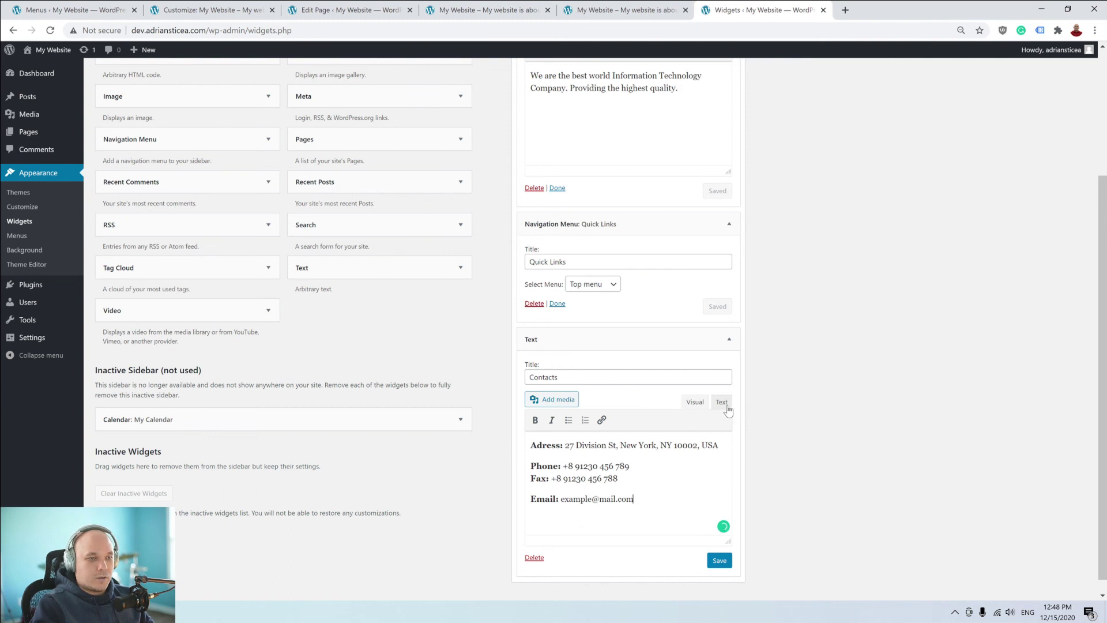
Turn the email address in the Contacts widget into a mailto link and save the widget.
{"action": "left_click_drag", "start_coordinate": [626, 500], "coordinate": [573, 500]}
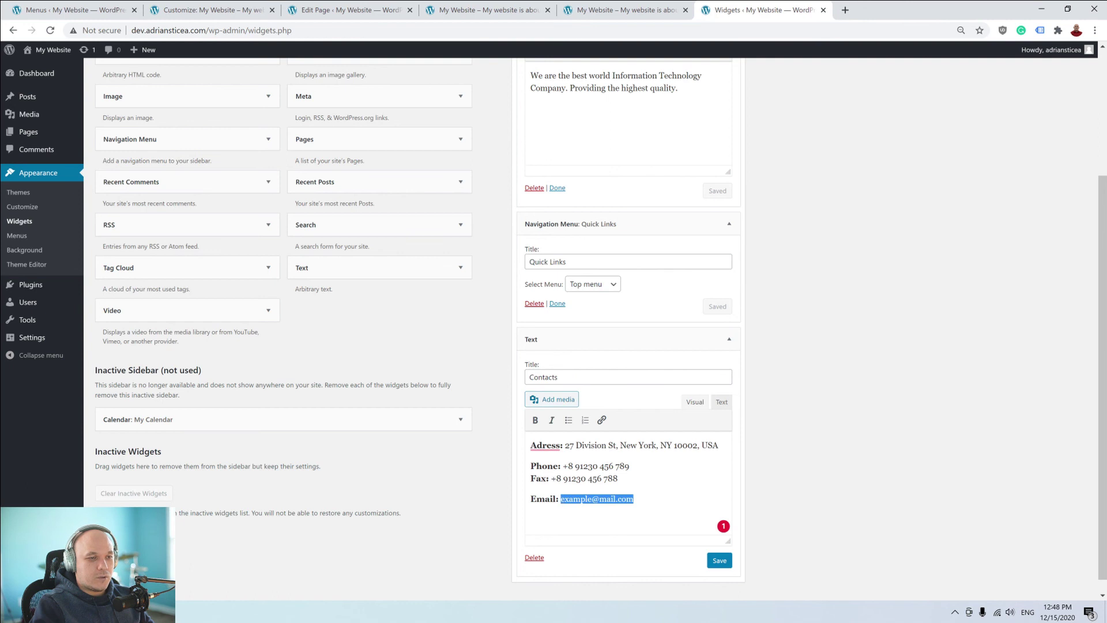
{"action": "left_click", "coordinate": [601, 420]}
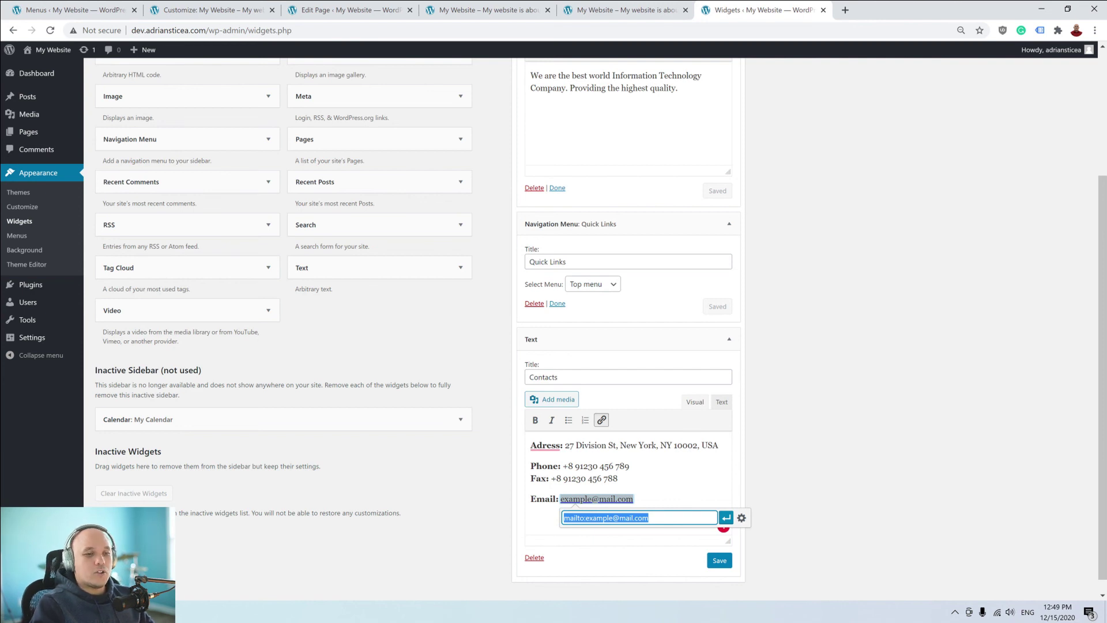
{"action": "left_click", "coordinate": [726, 519]}
{"action": "left_click", "coordinate": [805, 452]}
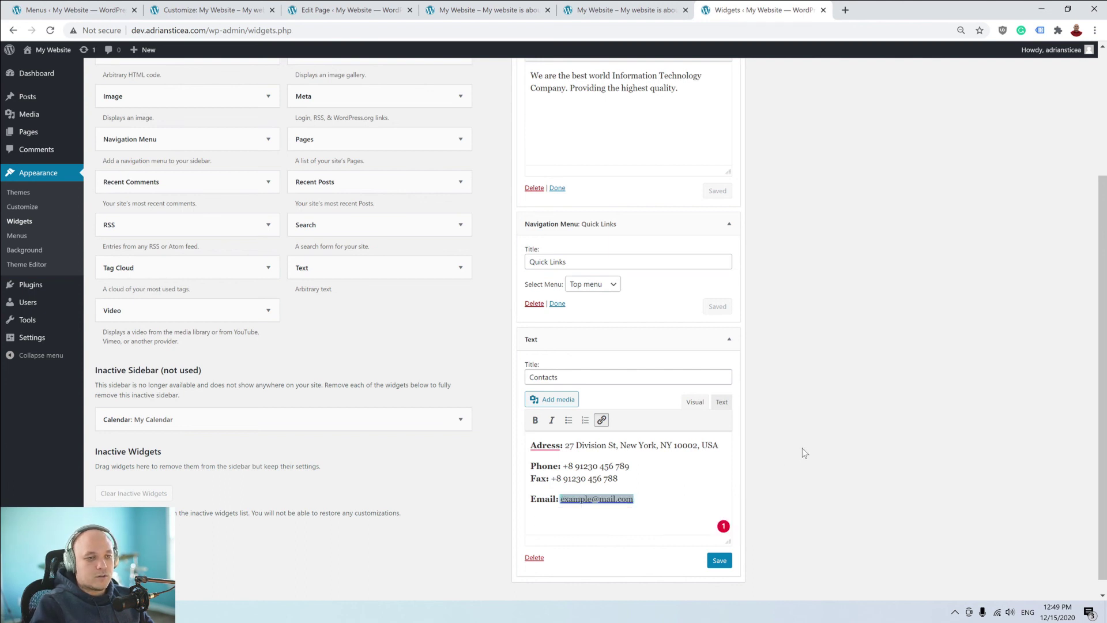
{"action": "left_click", "coordinate": [719, 561]}
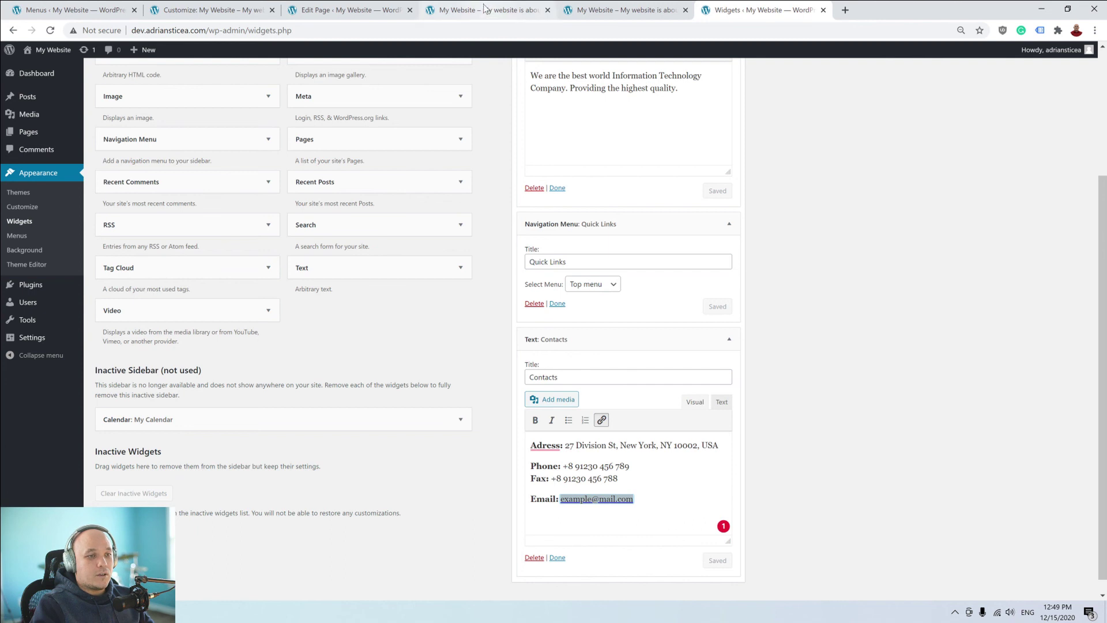
Correct the misspelled "Adress" label in the Contacts widget to "Address" and save the widget.
{"action": "left_click", "coordinate": [547, 444]}
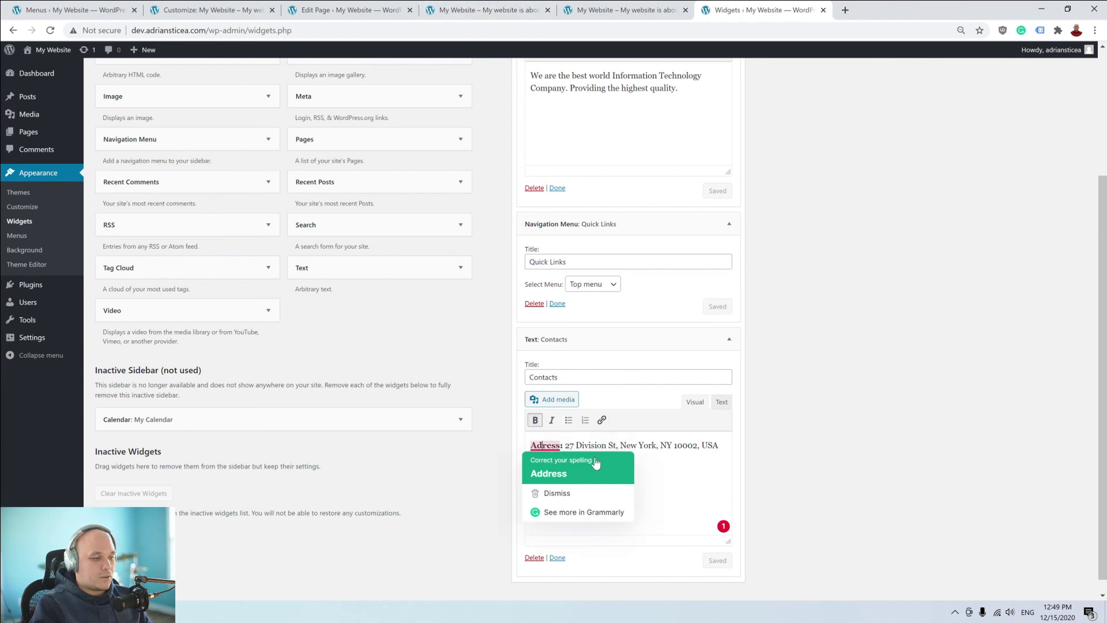
{"action": "left_click", "coordinate": [545, 470]}
{"action": "left_click", "coordinate": [718, 560]}
Reload the live home page and check the footer widgets and the Our Company Services background.
{"action": "left_click", "coordinate": [606, 10]}
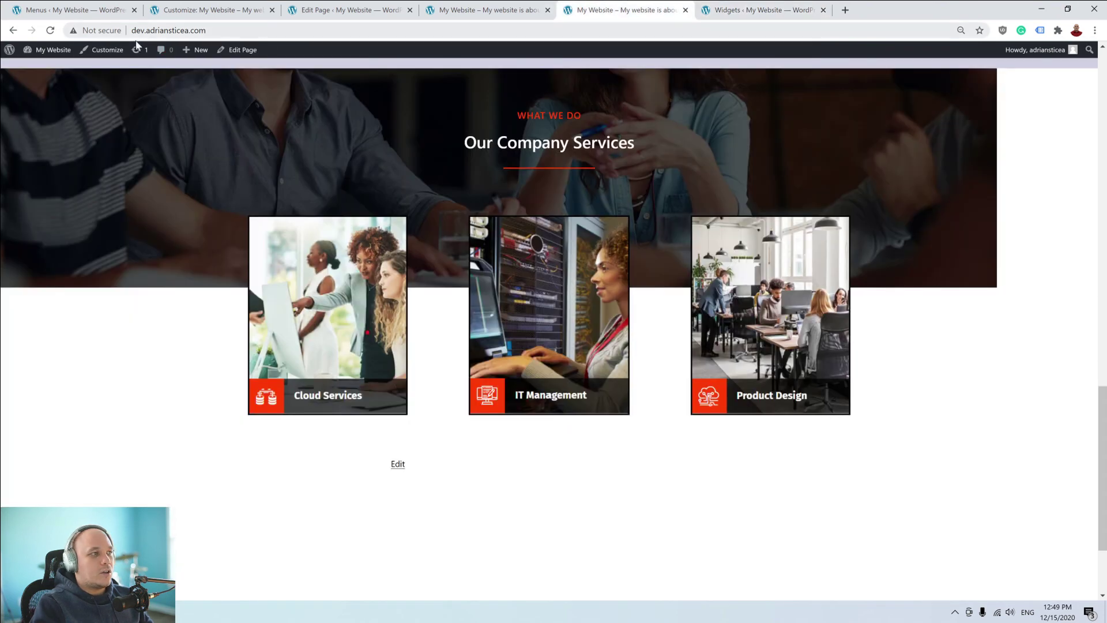
{"action": "left_click", "coordinate": [50, 30]}
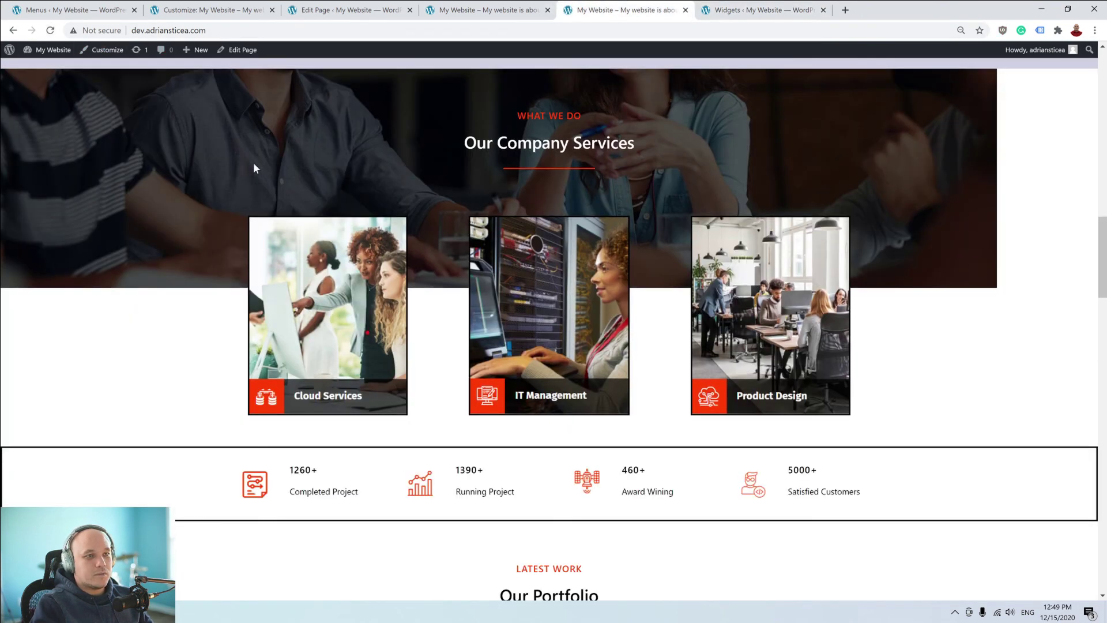
{"action": "scroll", "coordinate": [257, 166], "scroll_direction": "up", "scroll_amount": 4}
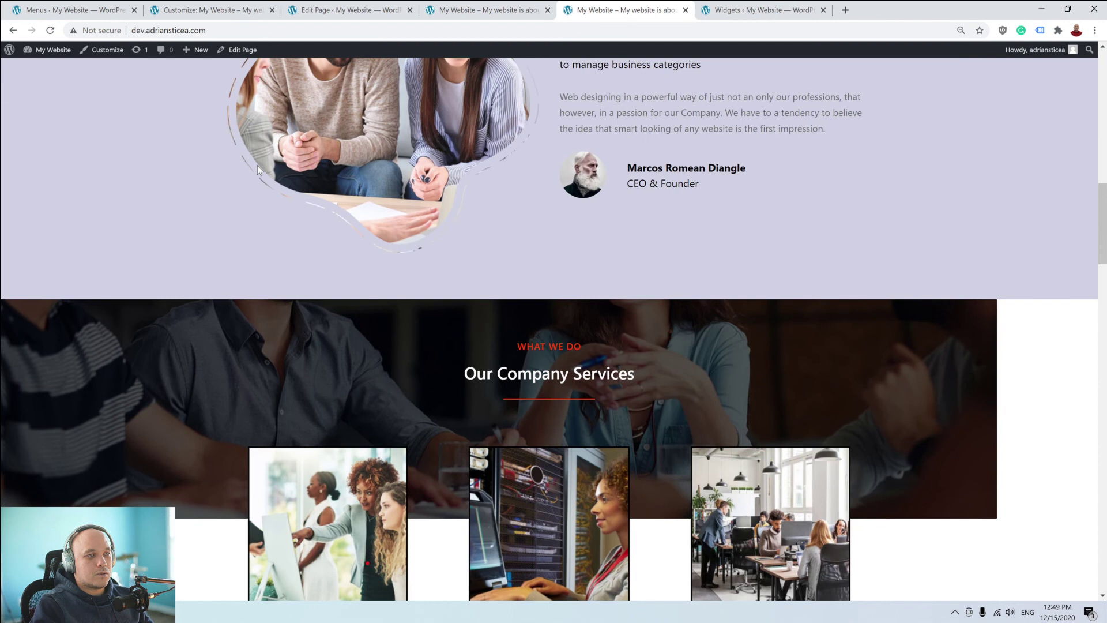
{"action": "scroll", "coordinate": [257, 169], "scroll_direction": "down", "scroll_amount": 2}
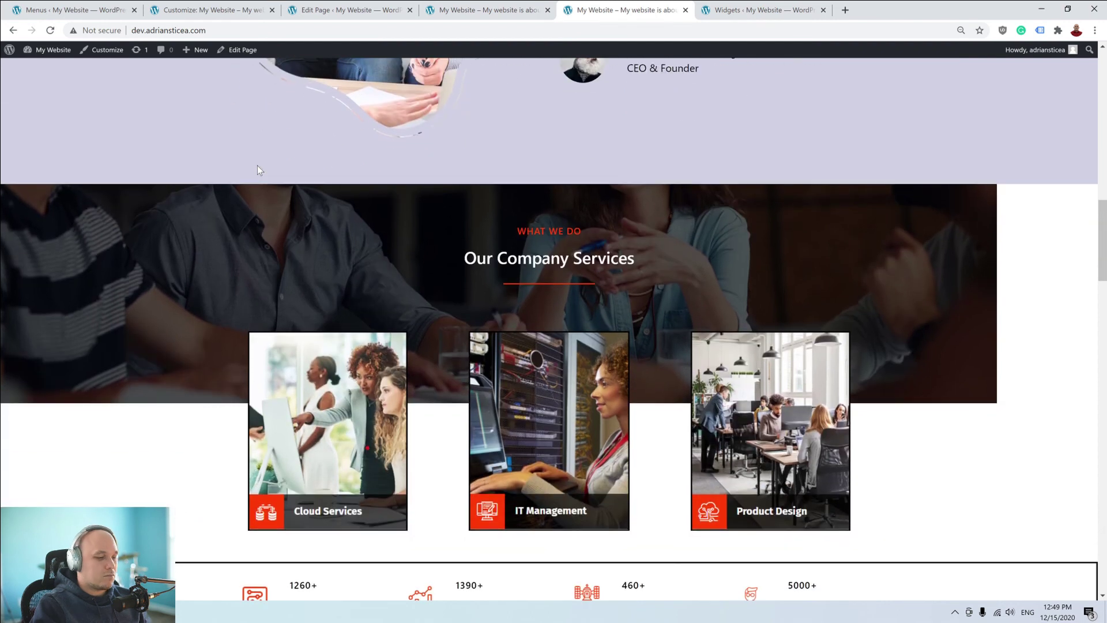
{"action": "key", "text": "F5"}
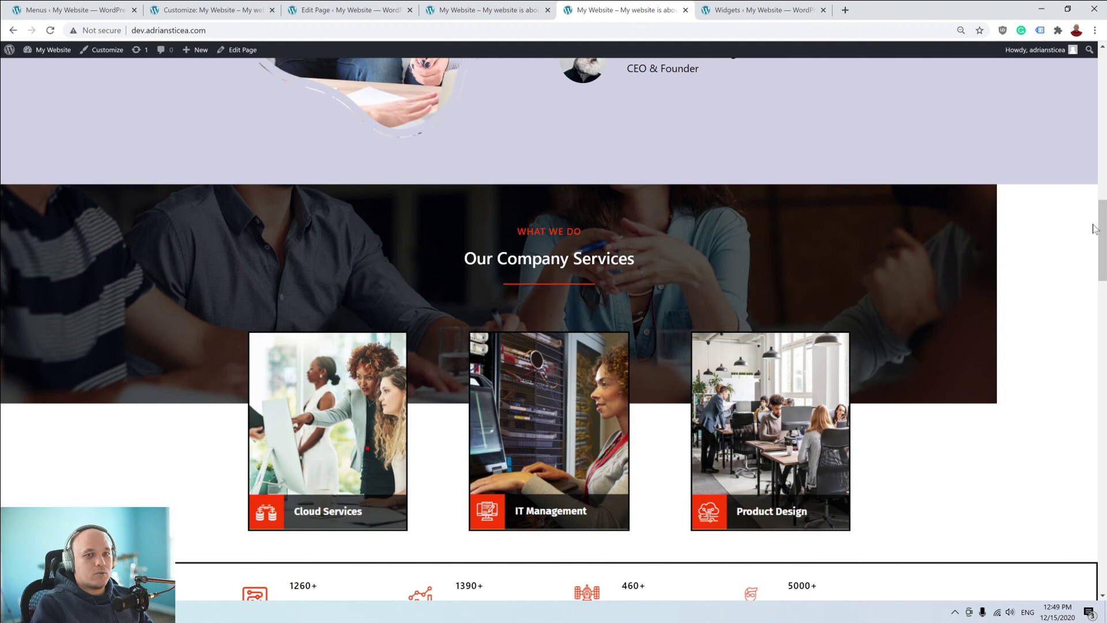
{"action": "scroll", "coordinate": [909, 231], "scroll_direction": "up", "scroll_amount": 2}
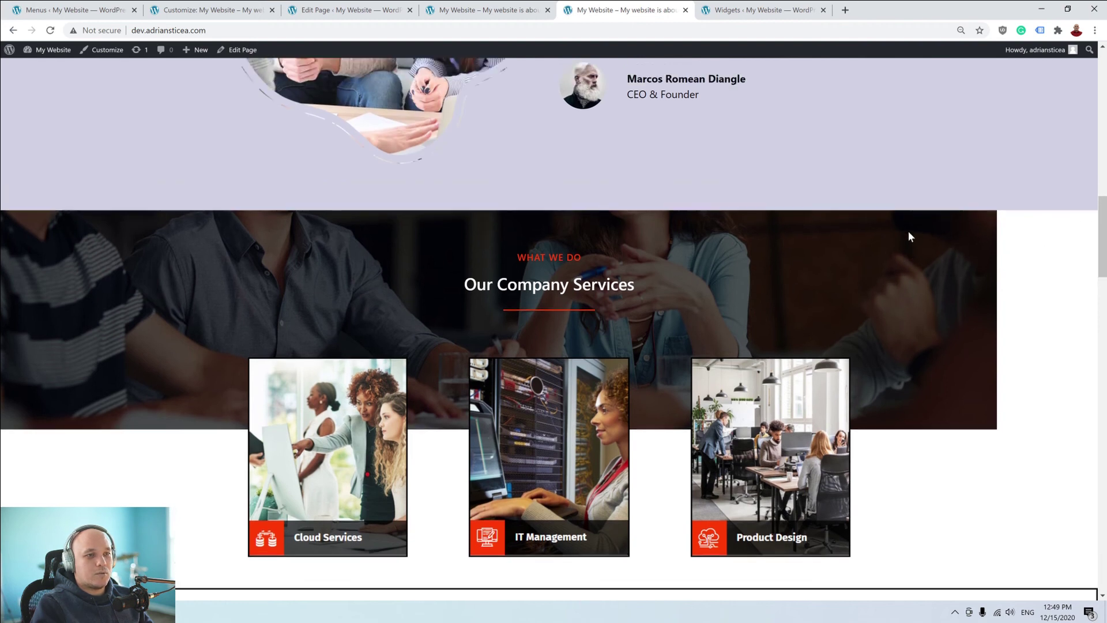
{"action": "scroll", "coordinate": [1040, 351], "scroll_direction": "down", "scroll_amount": 20}
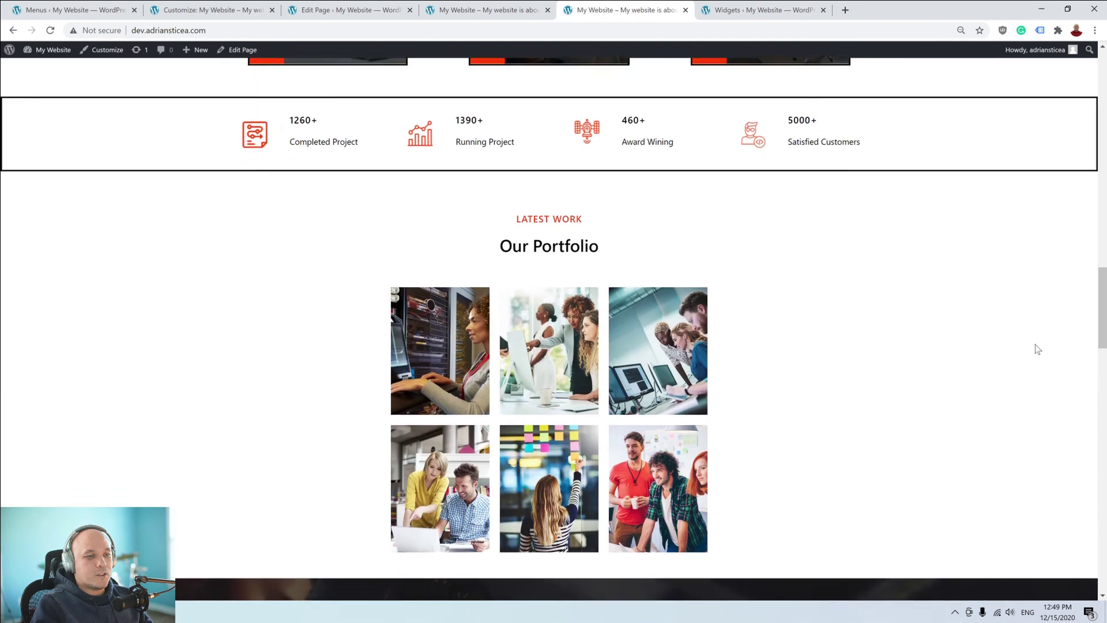
{"action": "scroll", "coordinate": [1038, 349], "scroll_direction": "down", "scroll_amount": 10}
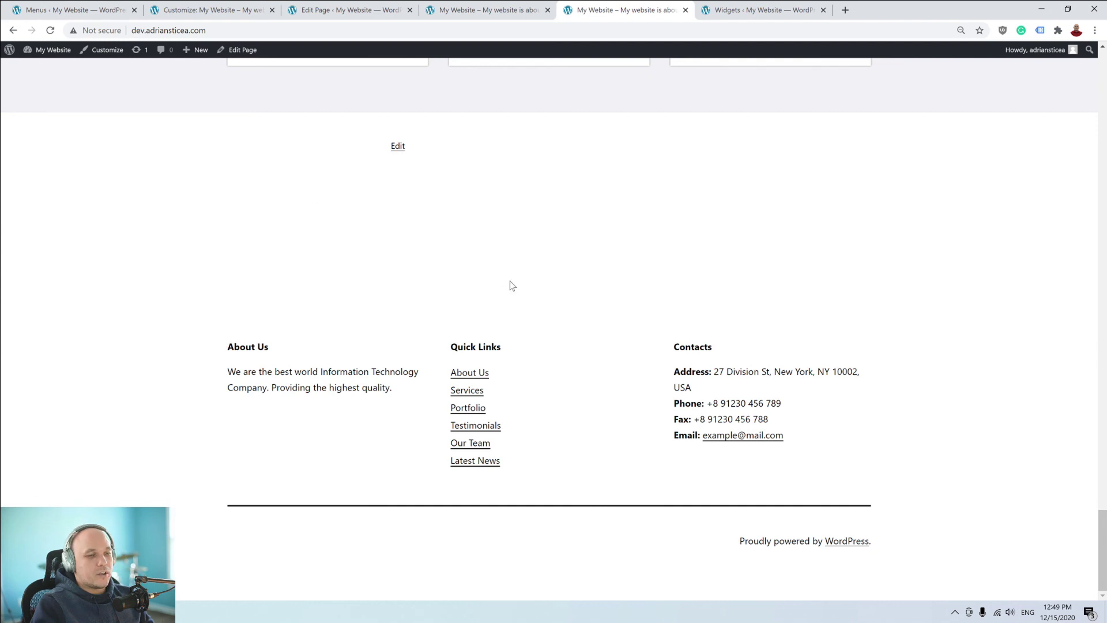
{"action": "scroll", "coordinate": [559, 346], "scroll_direction": "up", "scroll_amount": 18}
{"action": "scroll", "coordinate": [559, 342], "scroll_direction": "up", "scroll_amount": 10}
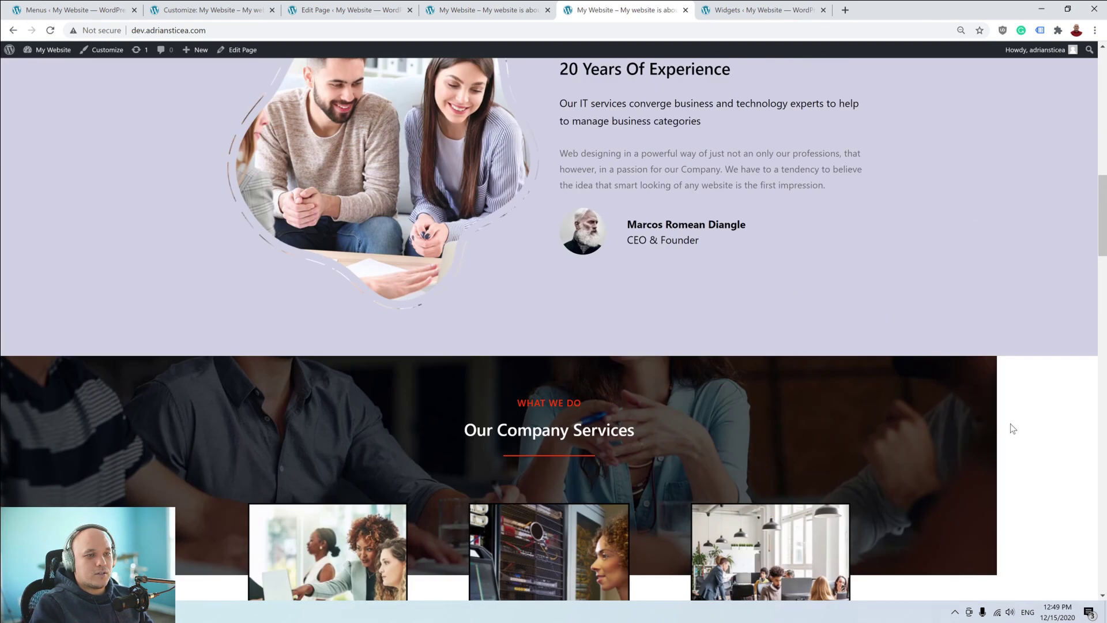
{"action": "scroll", "coordinate": [1038, 369], "scroll_direction": "down", "scroll_amount": 2}
In the Customizer's Additional CSS, end the .services background-position line with a semicolon, add background-size:cover to that rule and publish.
{"action": "left_click", "coordinate": [210, 10]}
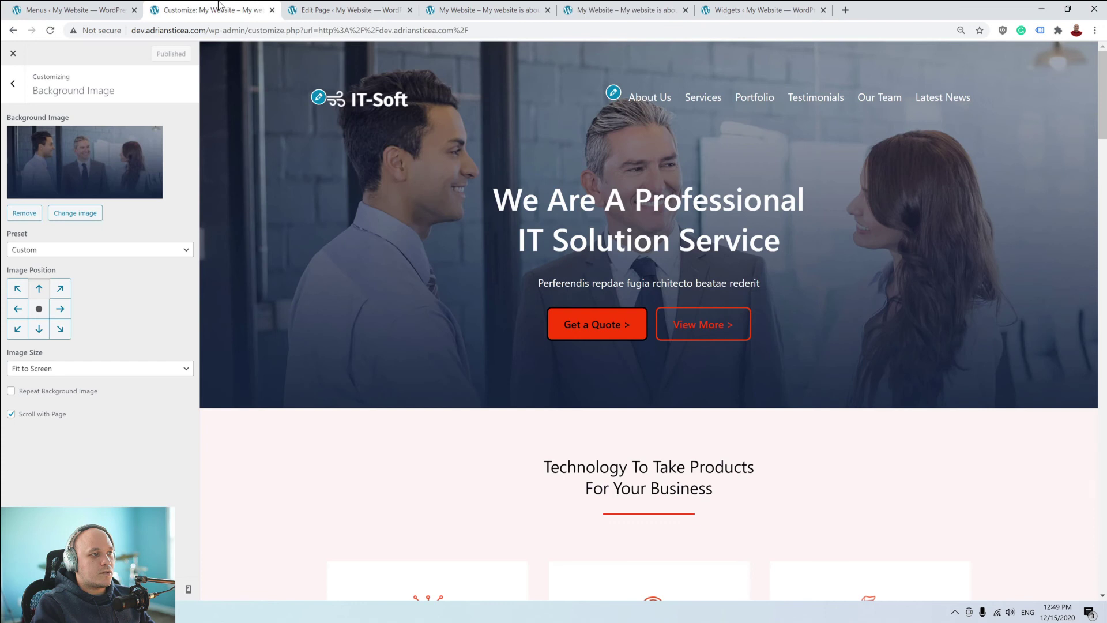
{"action": "left_click", "coordinate": [13, 86]}
{"action": "left_click", "coordinate": [30, 331]}
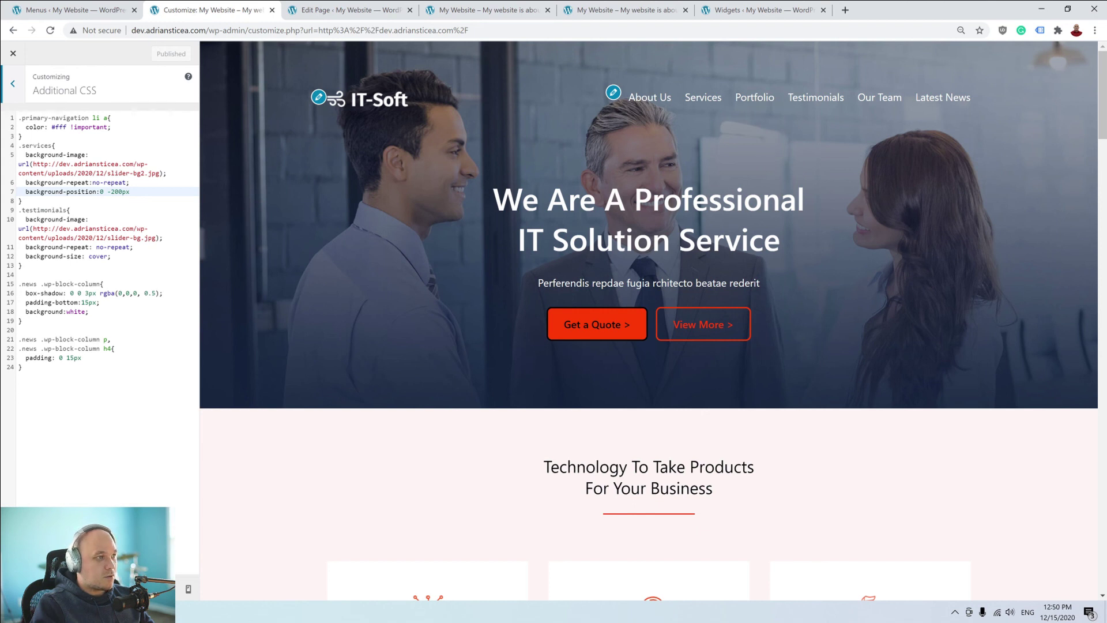
{"action": "type", "text": ";"}
{"action": "key", "text": "Return"}
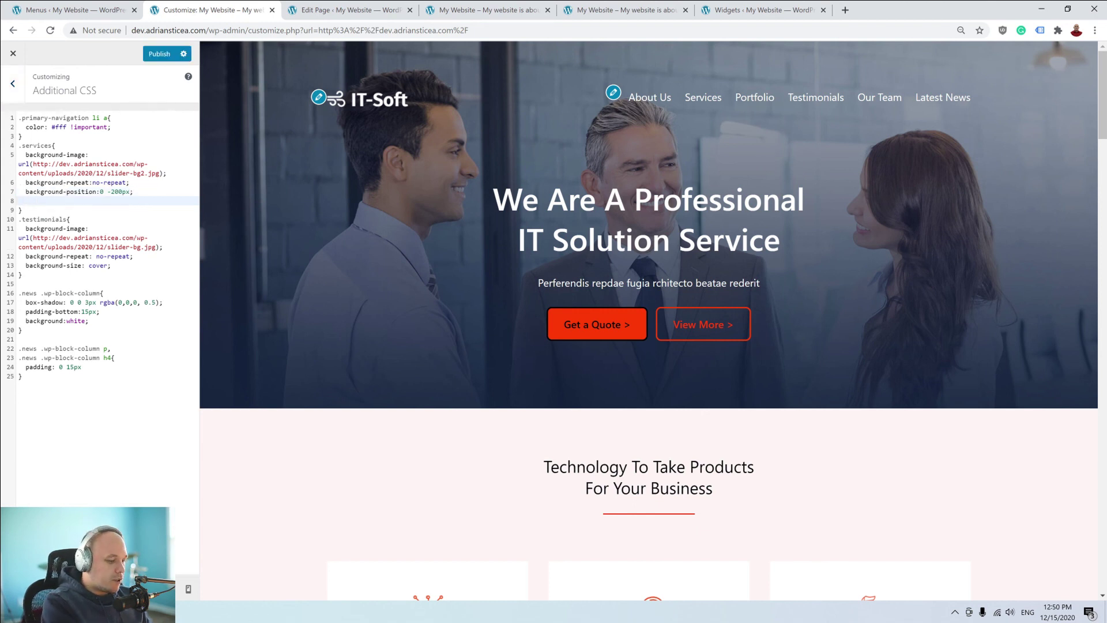
{"action": "type", "text": "back"}
{"action": "key", "text": "Down"}
{"action": "key", "text": "Down"}
{"action": "key", "text": "Down"}
{"action": "key", "text": "Down"}
{"action": "key", "text": "Down"}
{"action": "key", "text": "Down"}
{"action": "key", "text": "Down"}
{"action": "key", "text": "Down"}
{"action": "key", "text": "Down"}
{"action": "key", "text": "Down"}
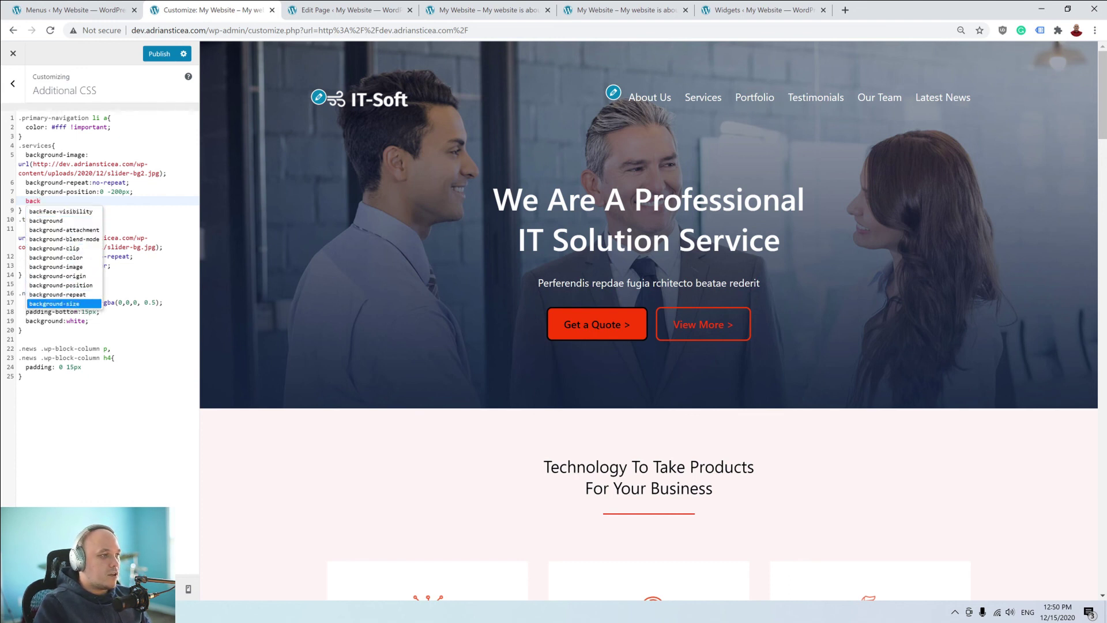
{"action": "key", "text": "Return"}
{"action": "type", "text": ":c"}
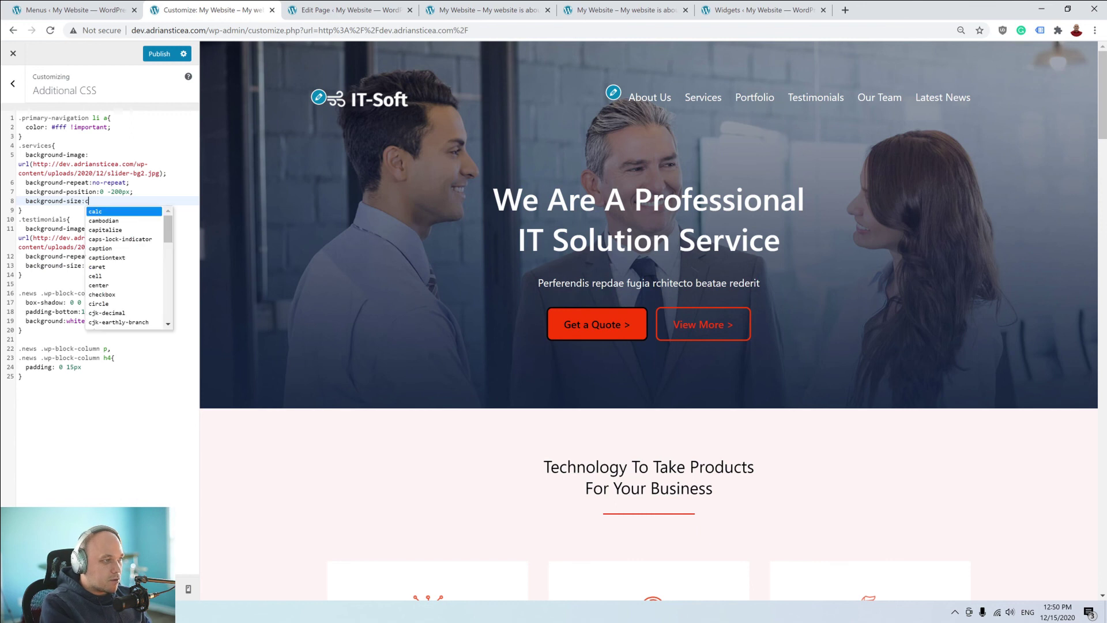
{"action": "type", "text": "over"}
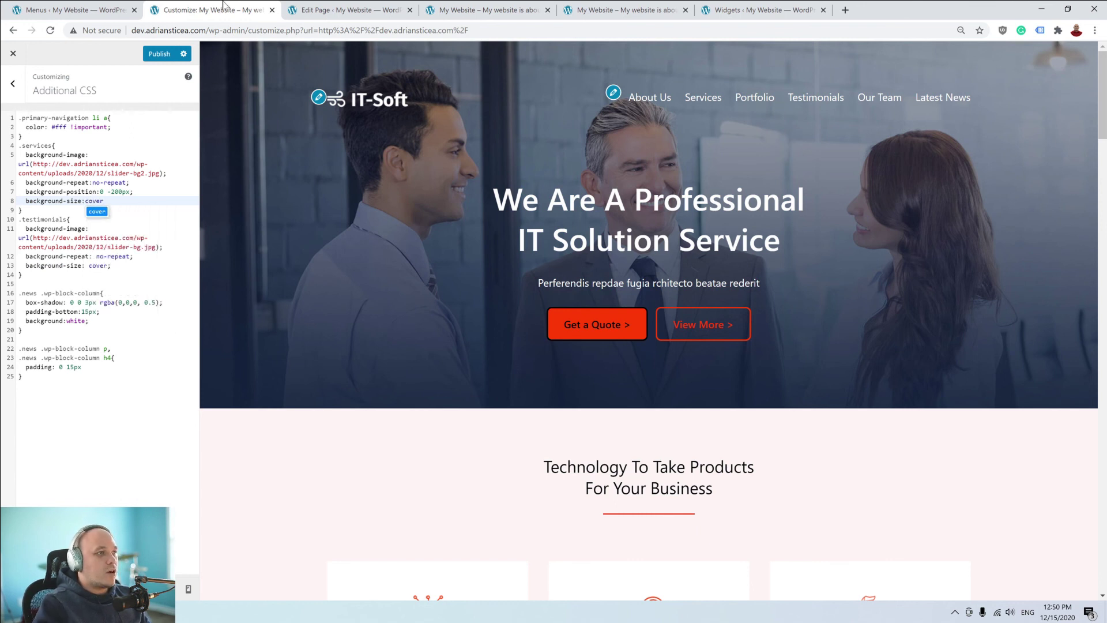
{"action": "left_click", "coordinate": [161, 54]}
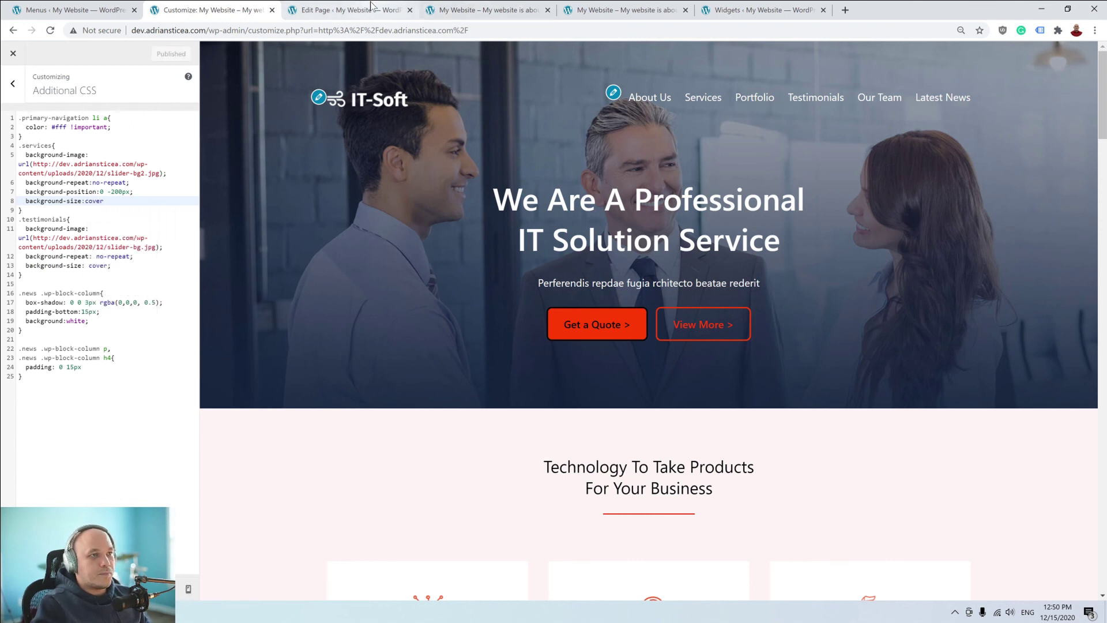
Reload the live home page and review the width of the services background and the spacing above the footer.
{"action": "left_click", "coordinate": [603, 8]}
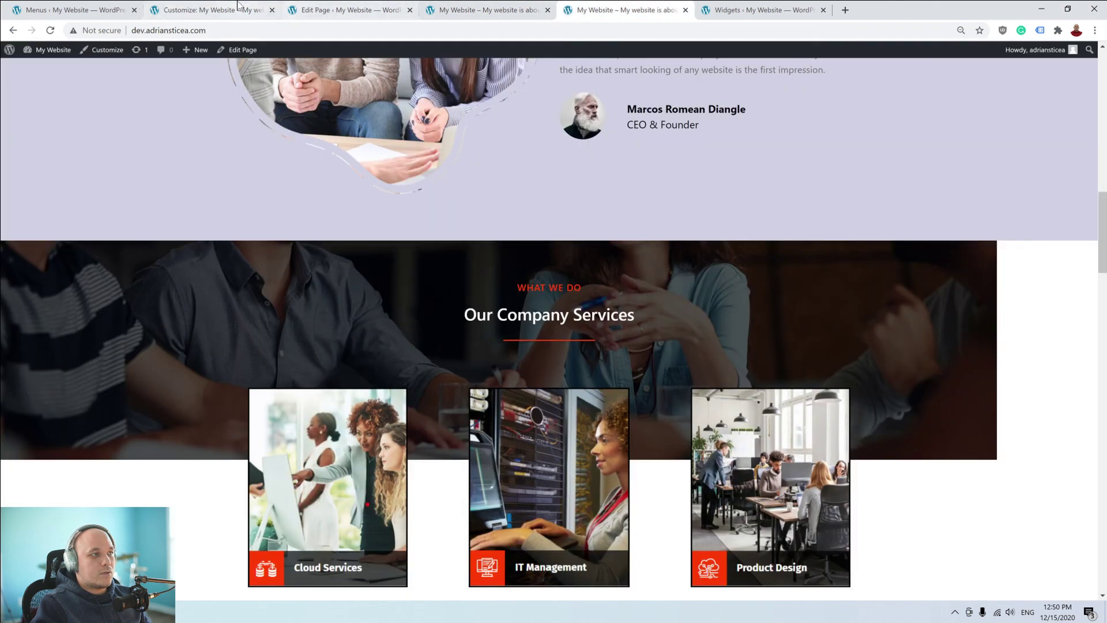
{"action": "left_click", "coordinate": [213, 9]}
{"action": "left_click", "coordinate": [633, 8]}
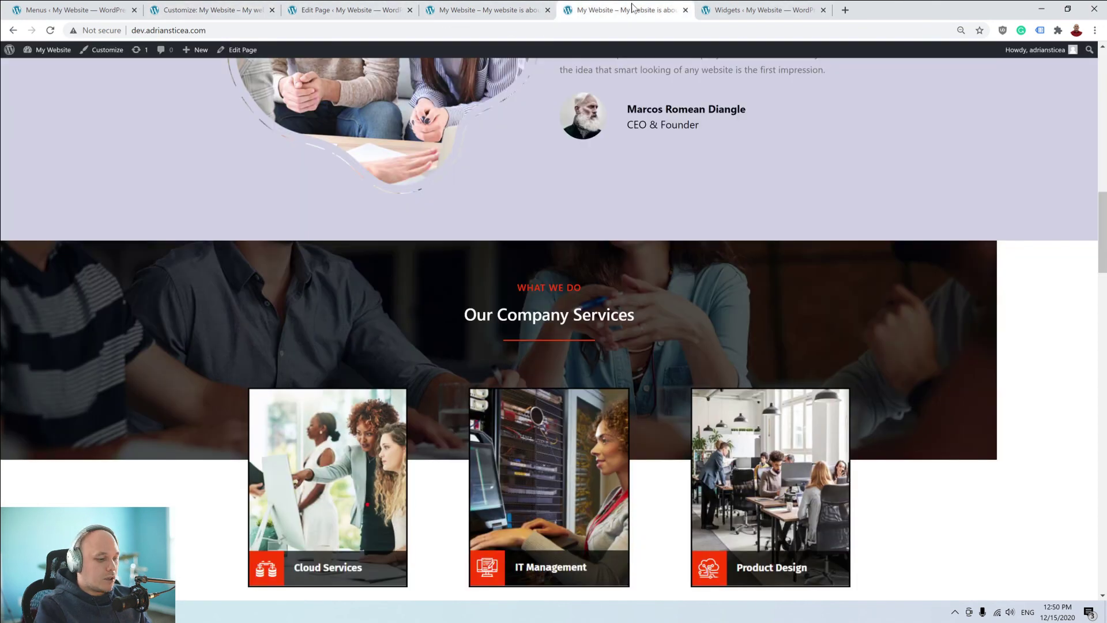
{"action": "key", "text": "F5"}
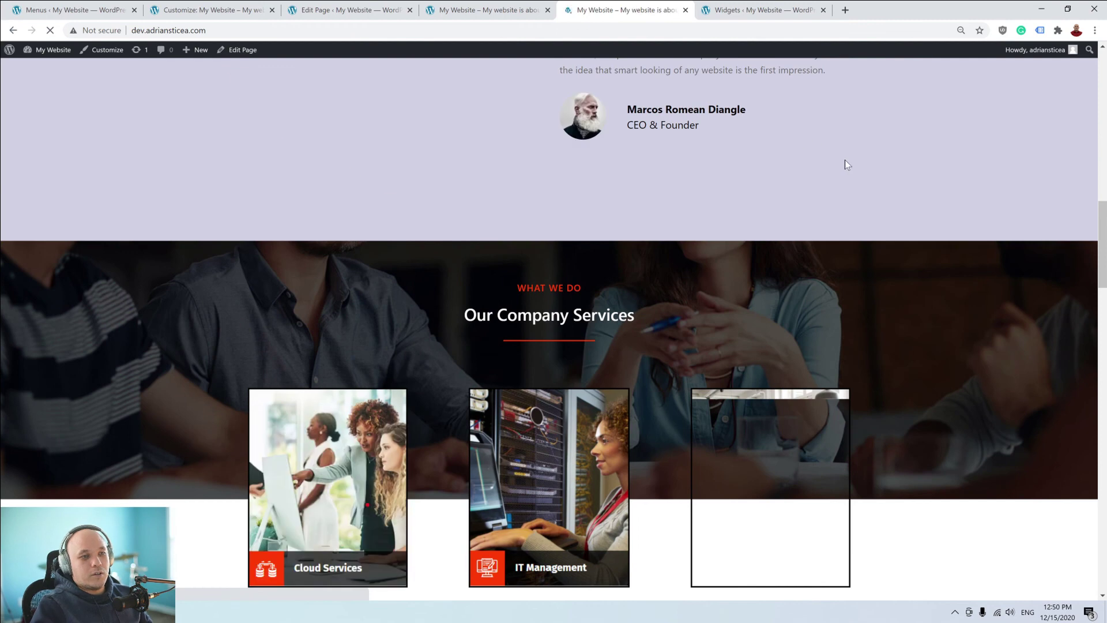
{"action": "scroll", "coordinate": [1008, 310], "scroll_direction": "down", "scroll_amount": 4}
{"action": "scroll", "coordinate": [1008, 311], "scroll_direction": "up", "scroll_amount": 9}
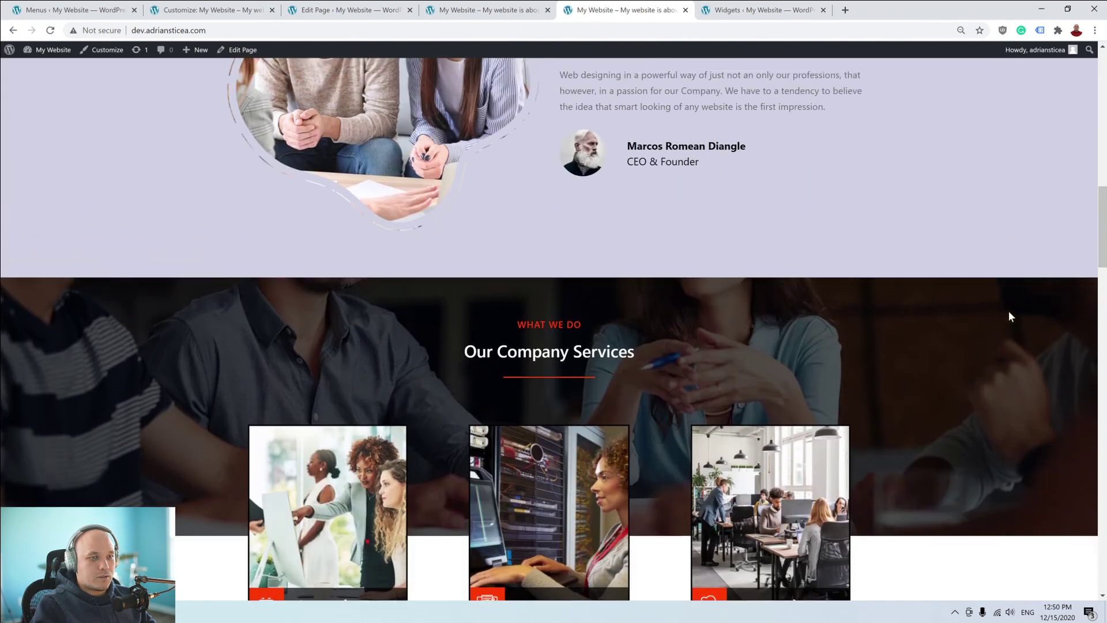
{"action": "scroll", "coordinate": [1008, 312], "scroll_direction": "up", "scroll_amount": 5}
{"action": "scroll", "coordinate": [1009, 312], "scroll_direction": "down", "scroll_amount": 20}
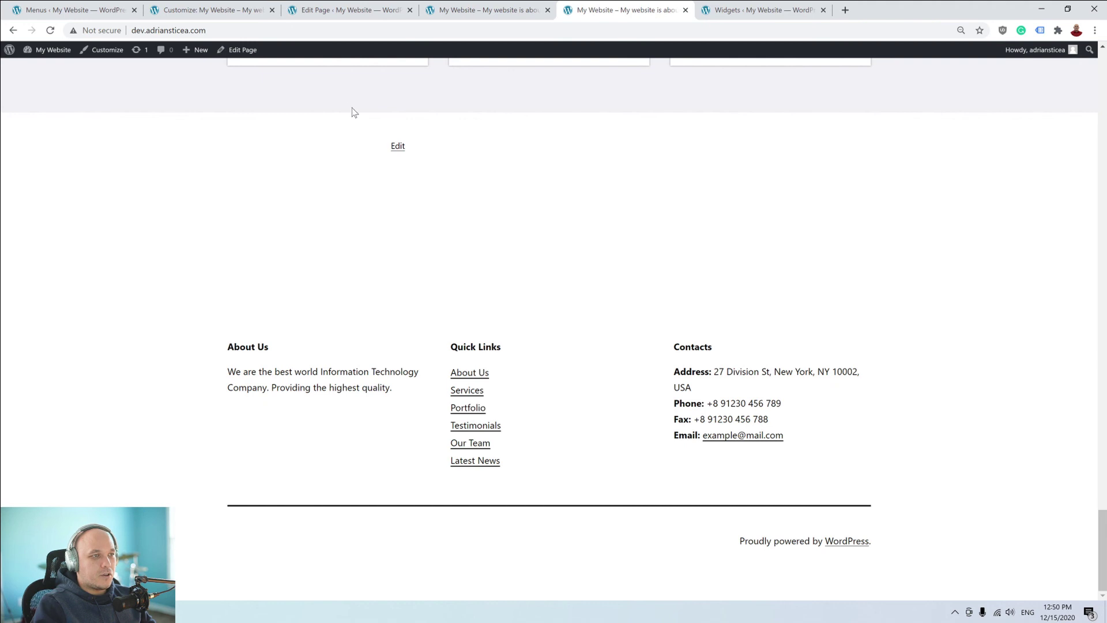
{"action": "scroll", "coordinate": [540, 167], "scroll_direction": "up", "scroll_amount": 1}
{"action": "scroll", "coordinate": [540, 167], "scroll_direction": "up", "scroll_amount": 4}
{"action": "scroll", "coordinate": [541, 167], "scroll_direction": "down", "scroll_amount": 4}
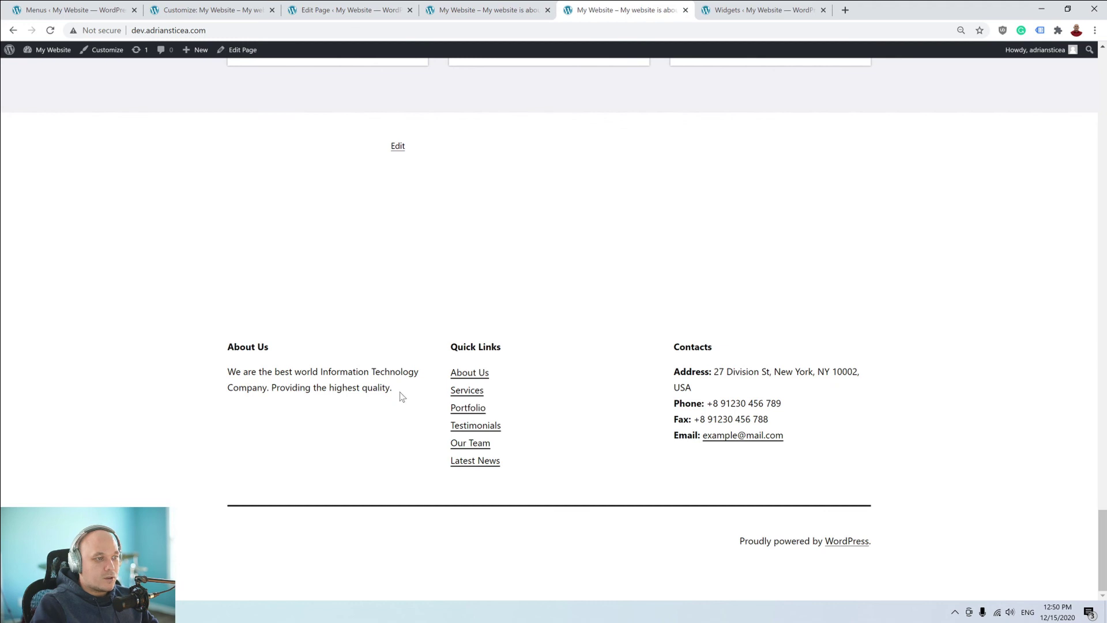
Inspect the footer's aside.widget-area element in the developer tools and view its computed box model.
{"action": "right_click", "coordinate": [247, 345]}
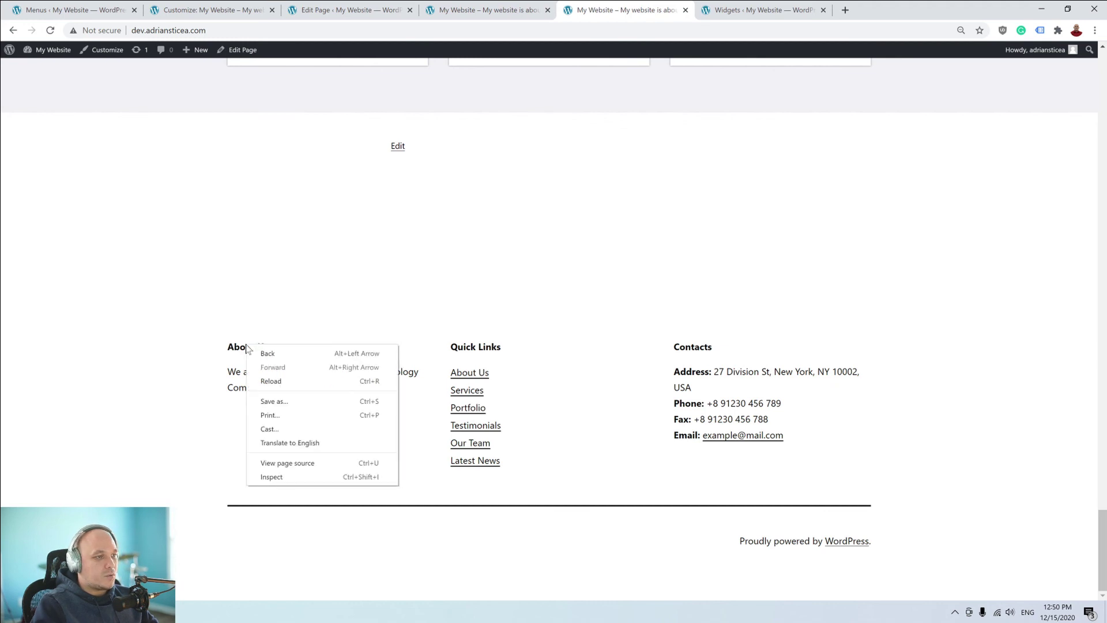
{"action": "left_click", "coordinate": [297, 482]}
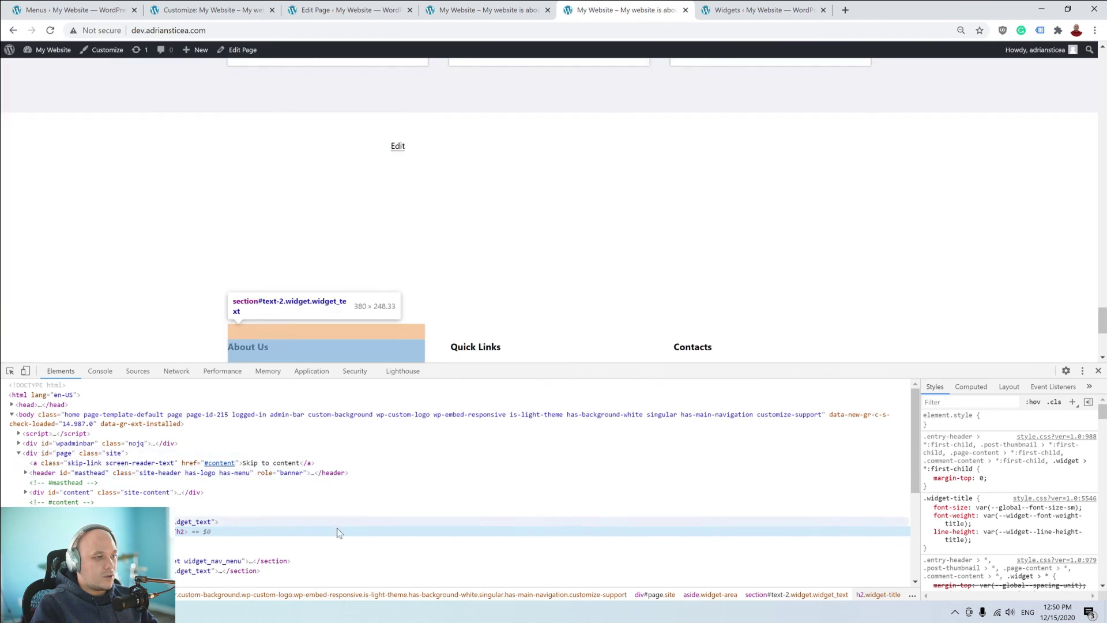
{"action": "left_click", "coordinate": [92, 511]}
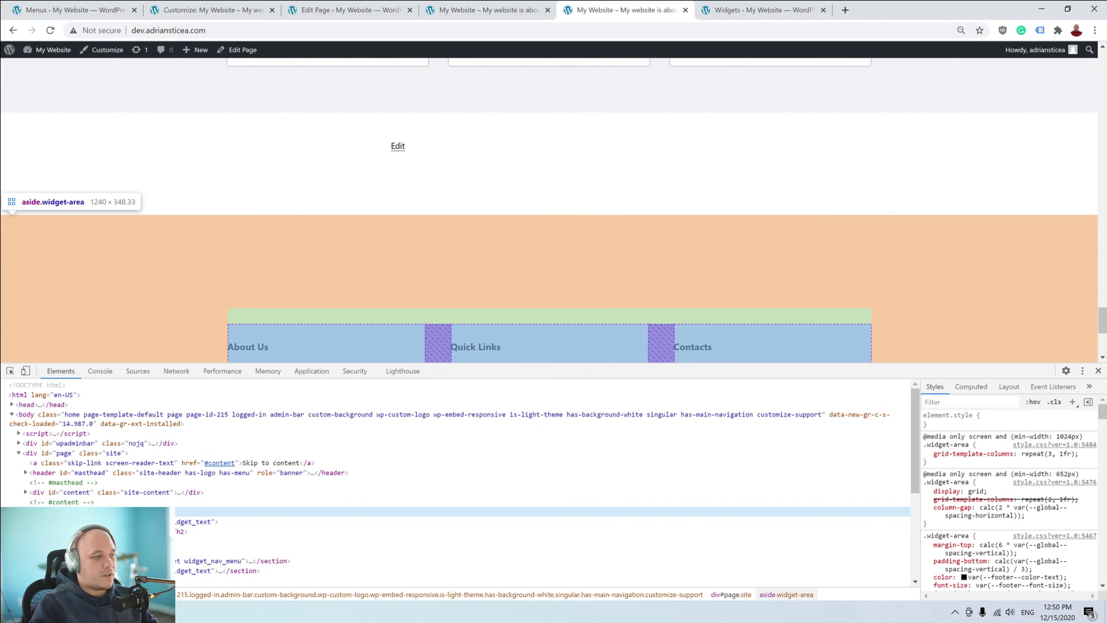
{"action": "left_click", "coordinate": [971, 387]}
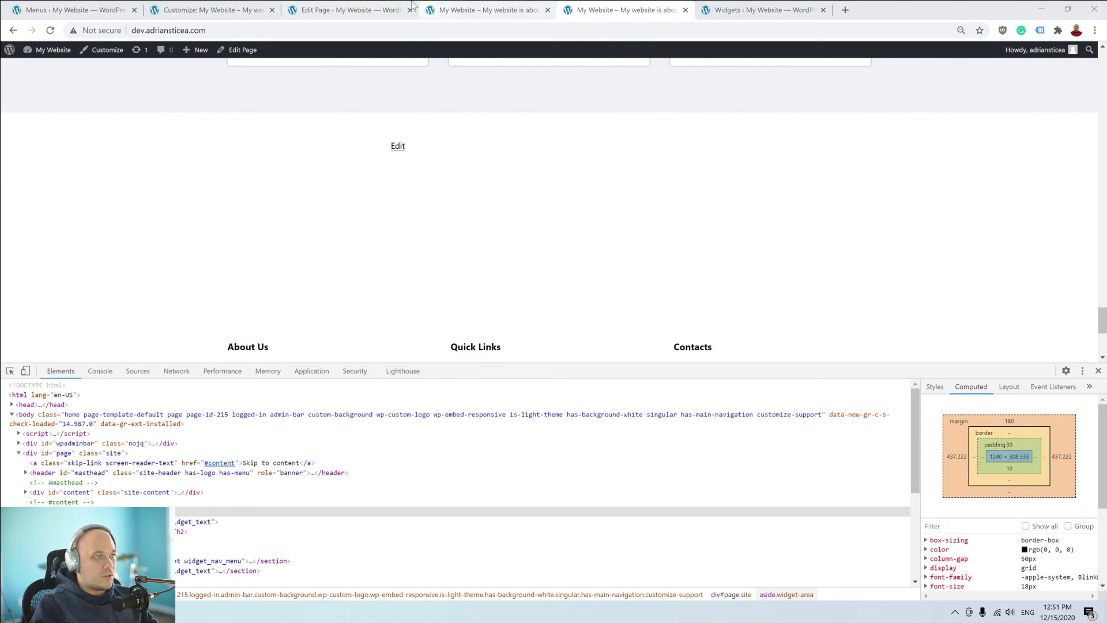
In the Customizer's Additional CSS, add a .widget-area rule with margin-top:0 after the news rules and publish.
{"action": "left_click", "coordinate": [235, 9]}
{"action": "left_click", "coordinate": [36, 388]}
{"action": "key", "text": "Return"}
{"action": "key", "text": "Return"}
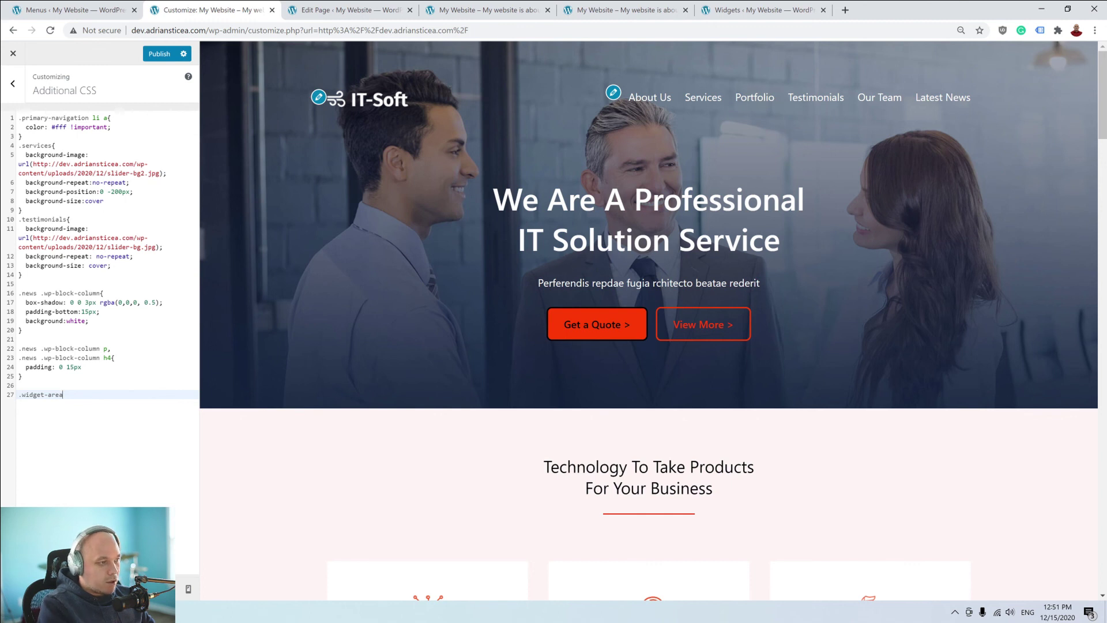
{"action": "key", "text": "Return"}
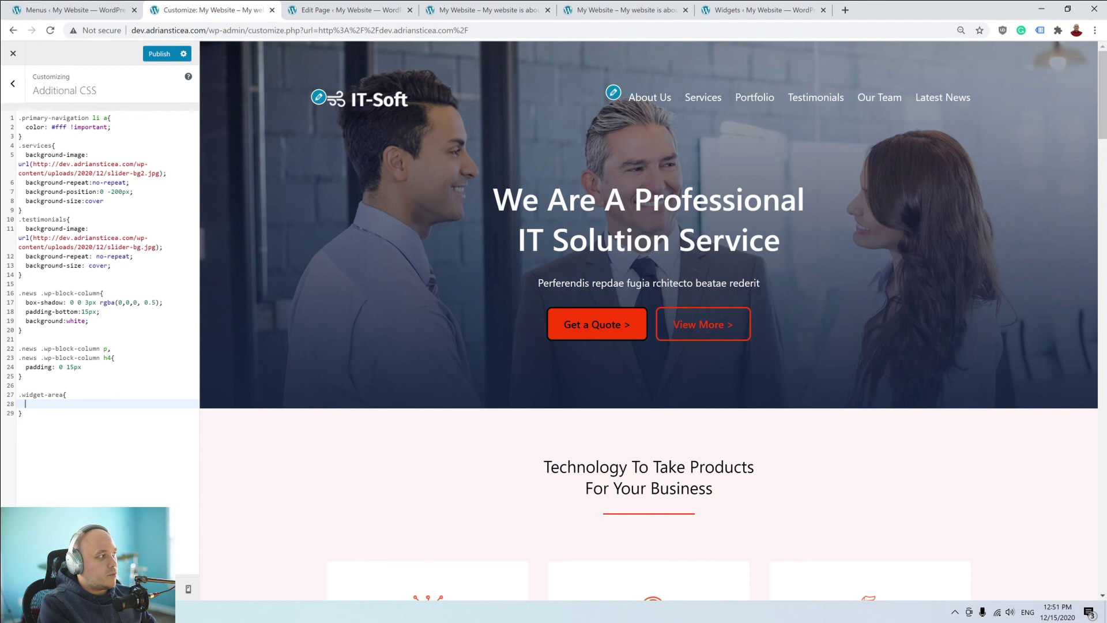
{"action": "type", "text": "margin-top"}
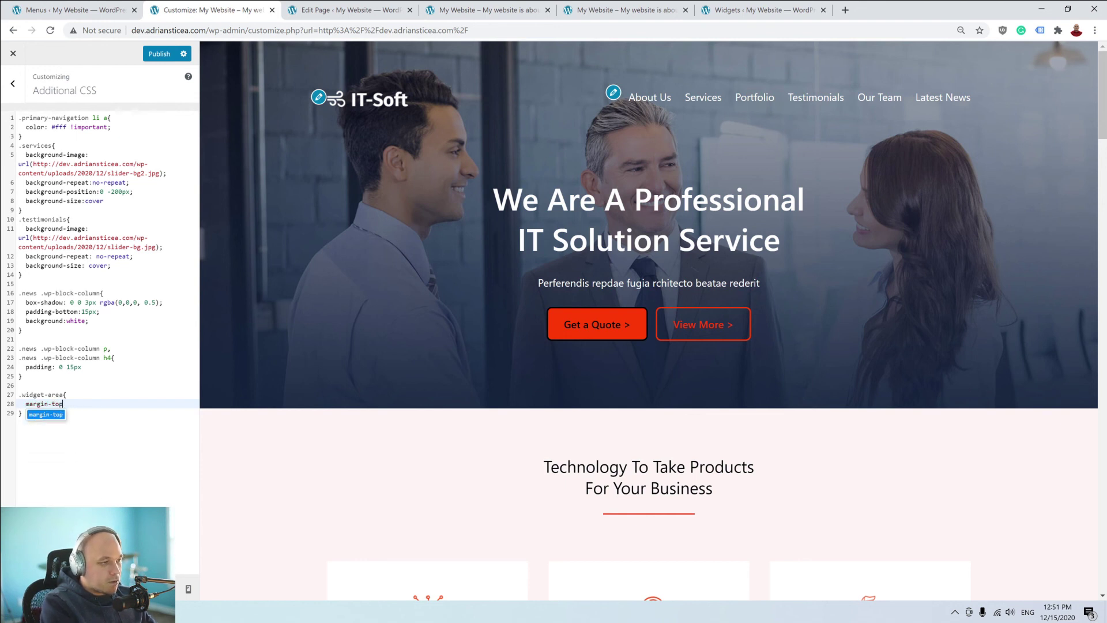
{"action": "type", "text": ":0"}
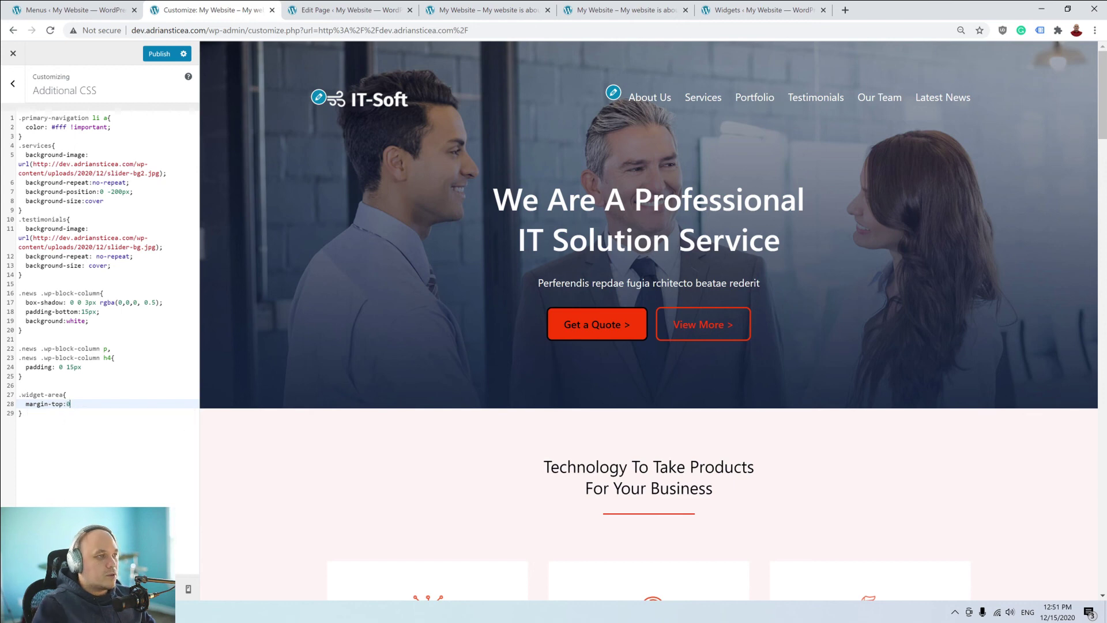
{"action": "left_click", "coordinate": [167, 51]}
Reload the Customizer and check the spacing above the footer widgets in the preview.
{"action": "scroll", "coordinate": [562, 281], "scroll_direction": "down", "scroll_amount": 20}
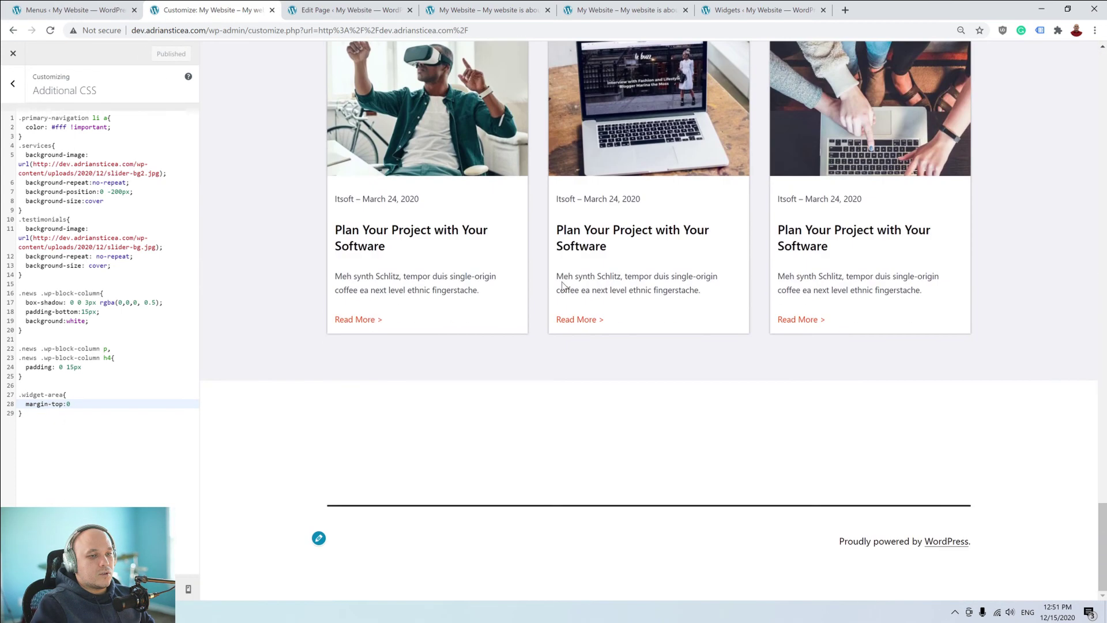
{"action": "scroll", "coordinate": [562, 286], "scroll_direction": "up", "scroll_amount": 10}
{"action": "left_click", "coordinate": [50, 30]}
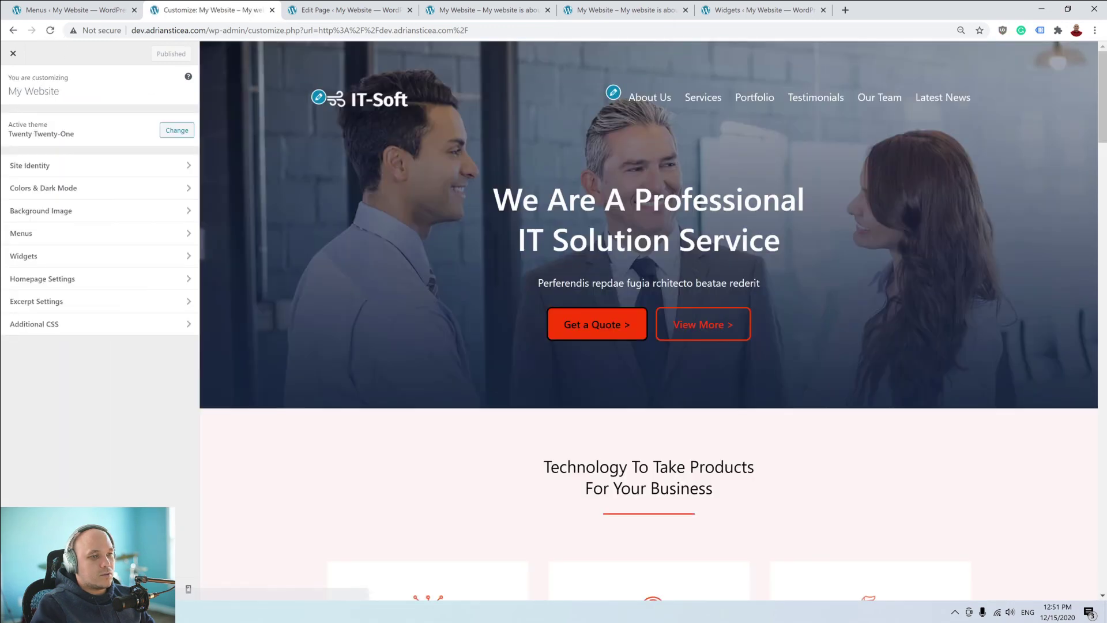
{"action": "scroll", "coordinate": [620, 283], "scroll_direction": "down", "scroll_amount": 15}
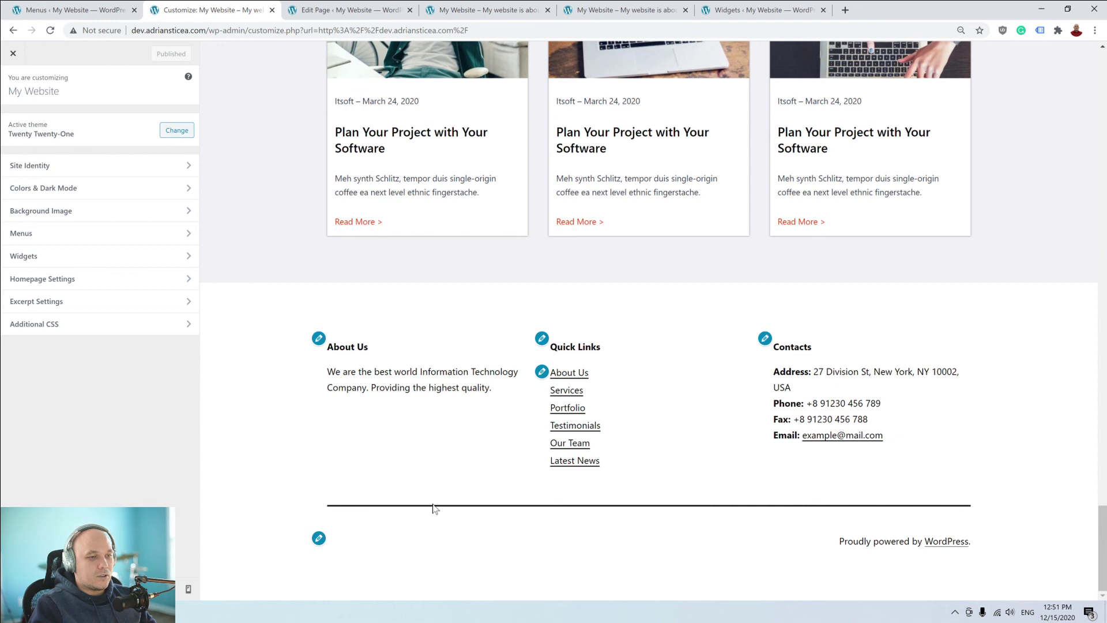
In Additional CSS, add a footer rule with display:none below the .widget-area rule and publish.
{"action": "left_click", "coordinate": [70, 324]}
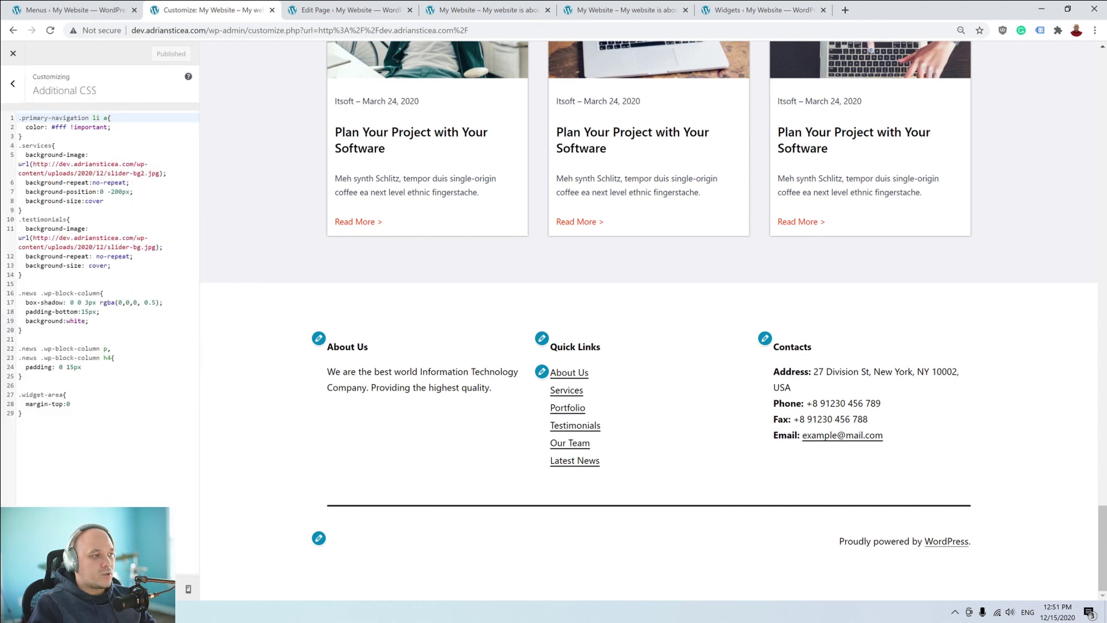
{"action": "left_click", "coordinate": [23, 413]}
{"action": "key", "text": "Return"}
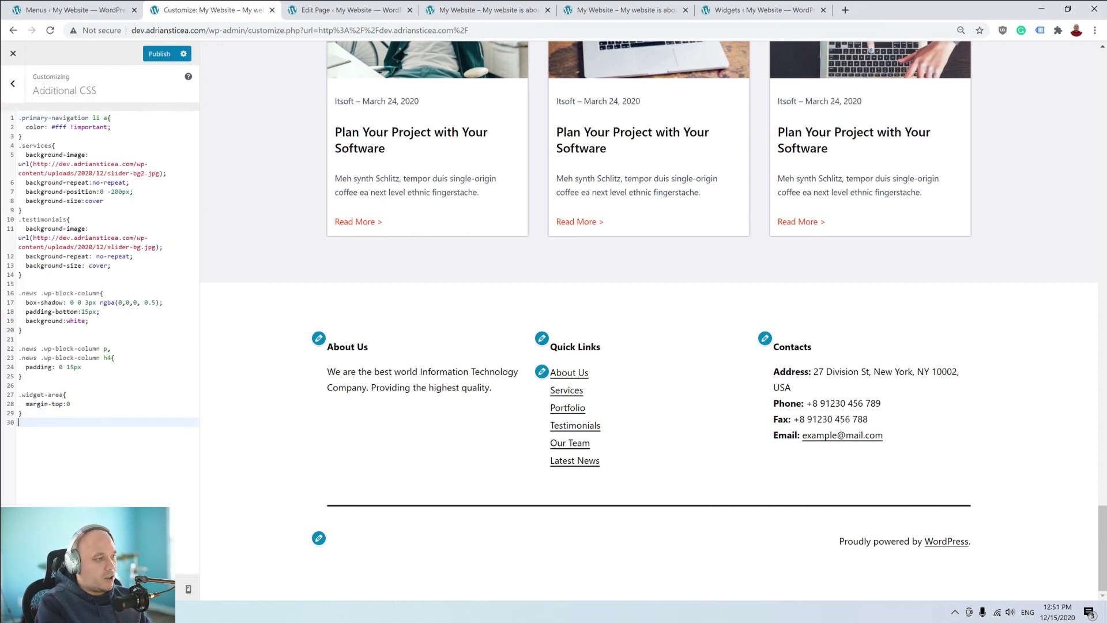
{"action": "key", "text": "Return"}
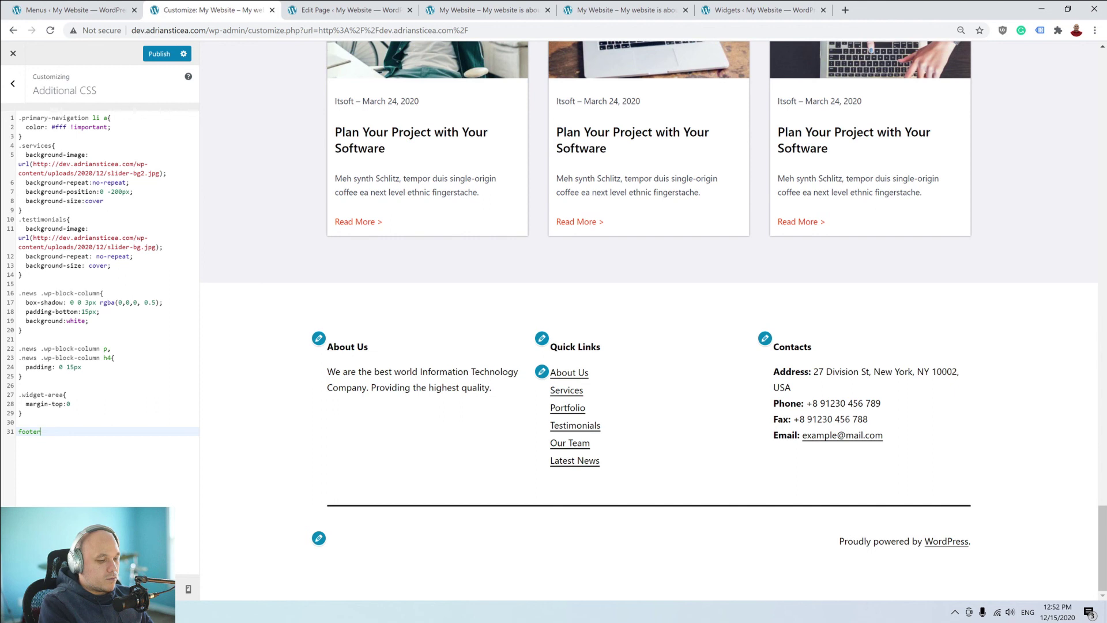
{"action": "type", "text": "footer{"}
{"action": "key", "text": "Return"}
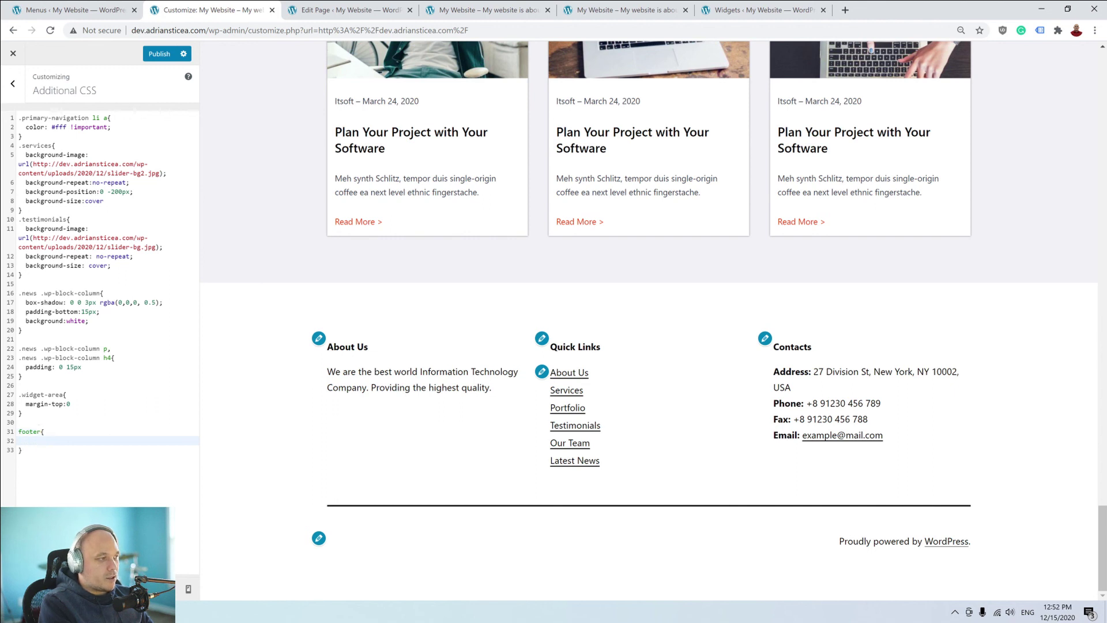
{"action": "type", "text": "do"}
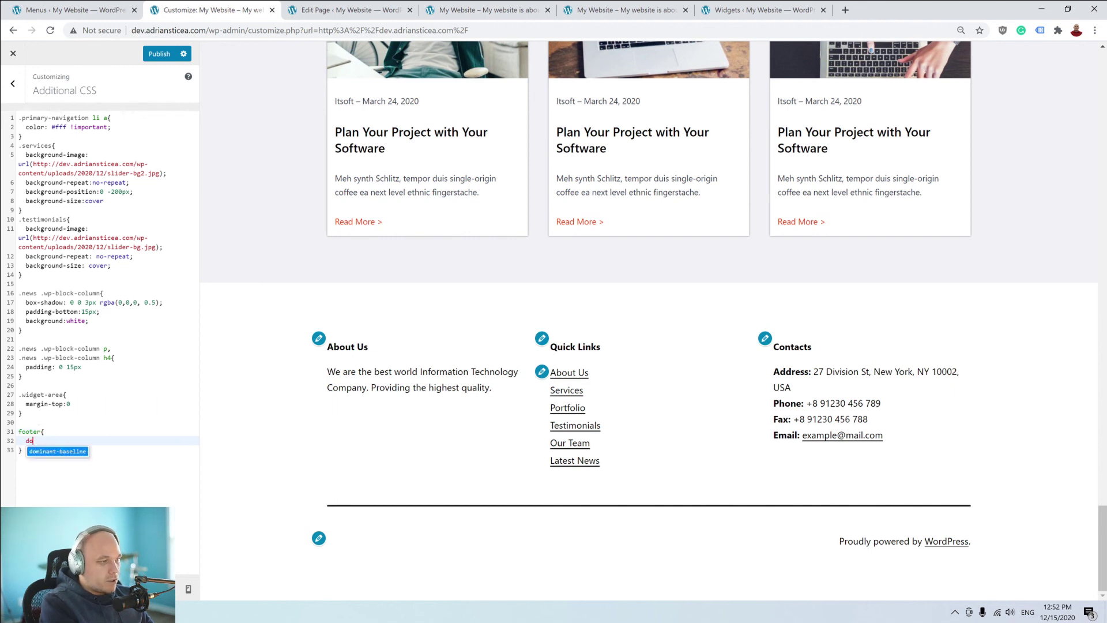
{"action": "key", "text": "BackSpace"}
{"action": "type", "text": "i"}
{"action": "key", "text": "Down"}
{"action": "key", "text": "Return"}
{"action": "type", "text": "non"}
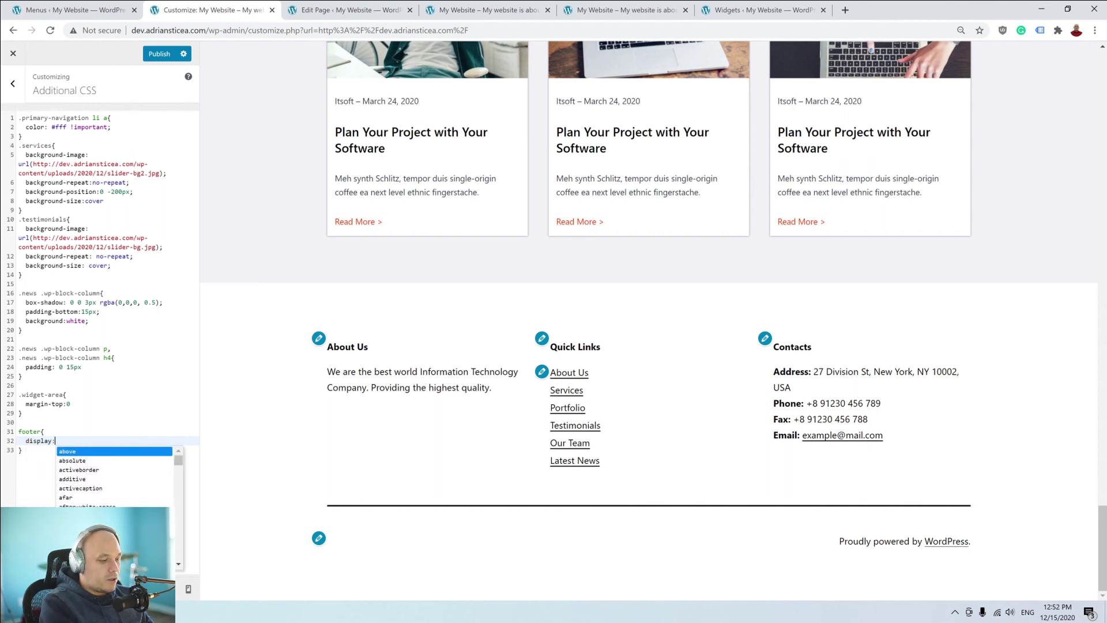
{"action": "type", "text": "e"}
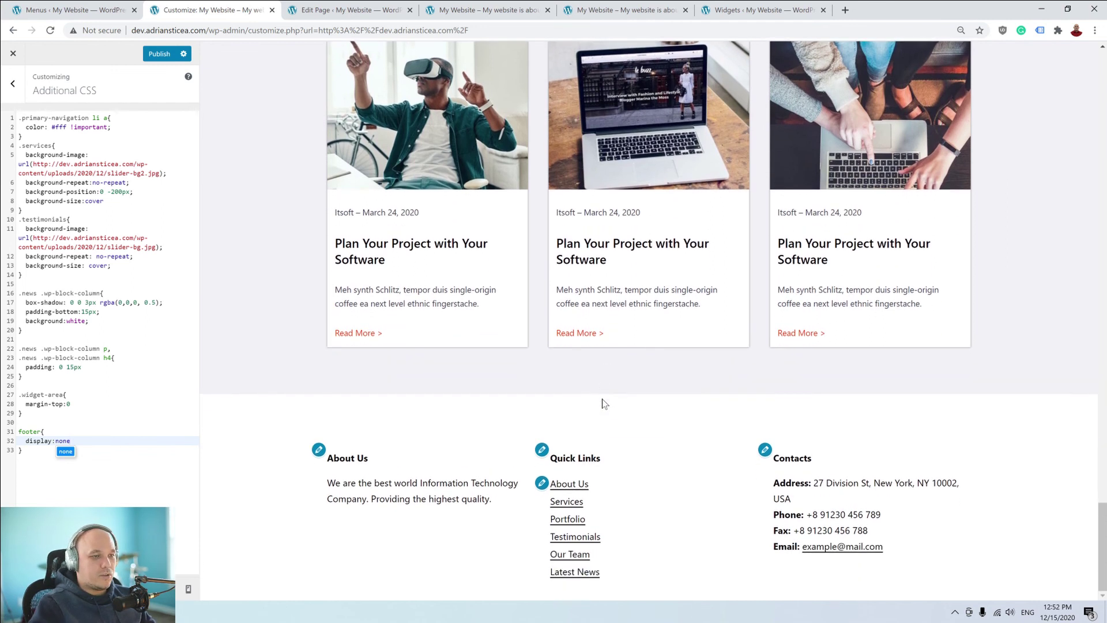
{"action": "left_click", "coordinate": [162, 54]}
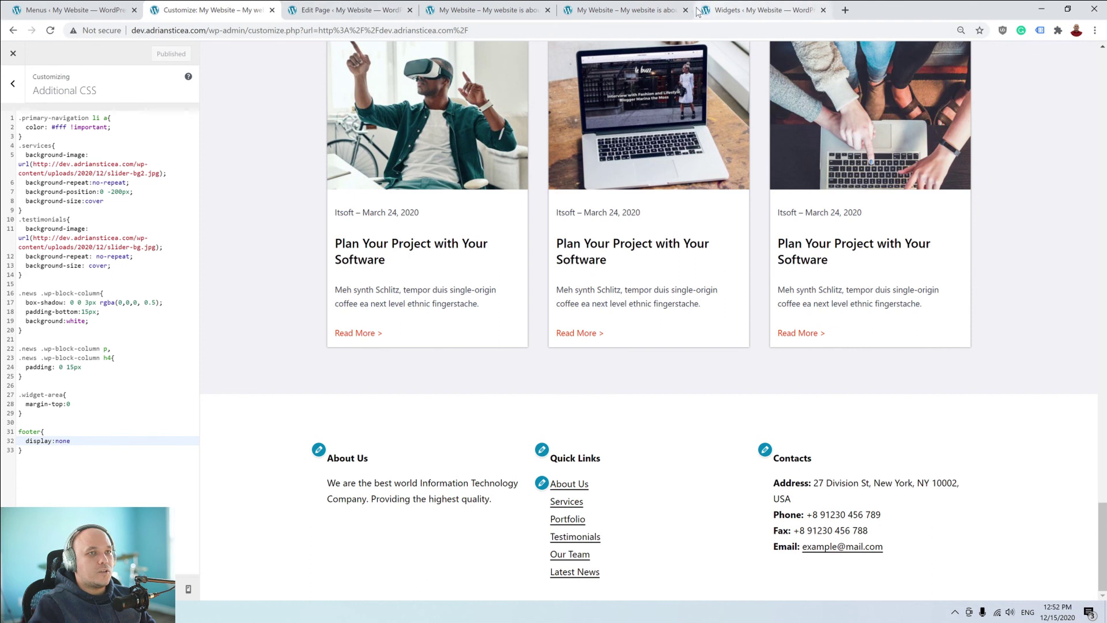
Copy the site's domain from the page editor's address and open it in a new incognito window.
{"action": "left_click", "coordinate": [341, 10]}
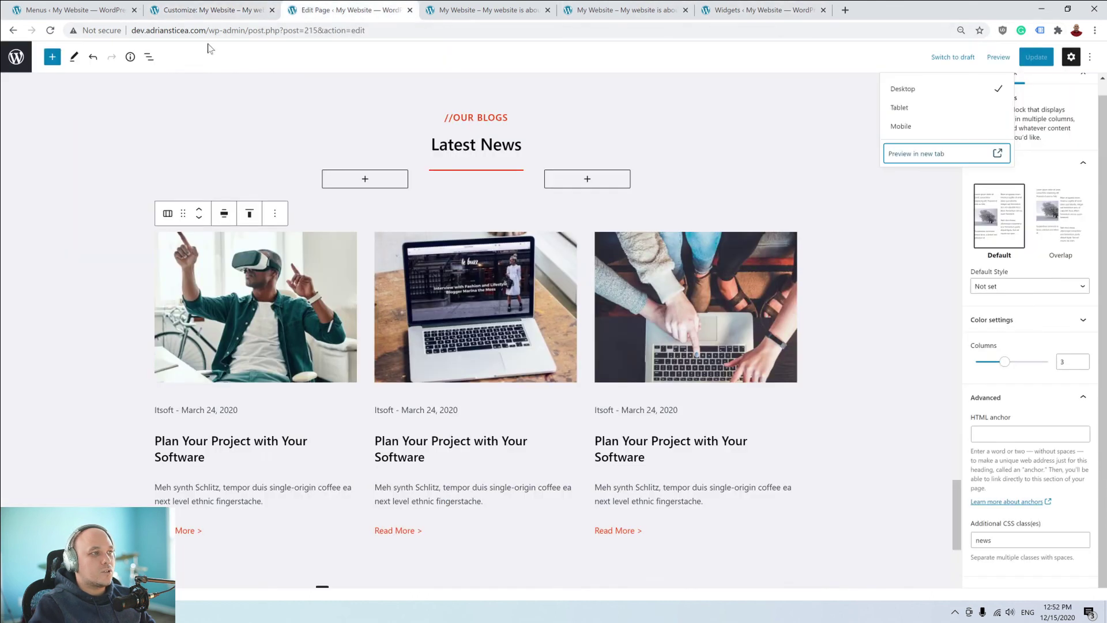
{"action": "left_click_drag", "start_coordinate": [206, 30], "coordinate": [132, 30]}
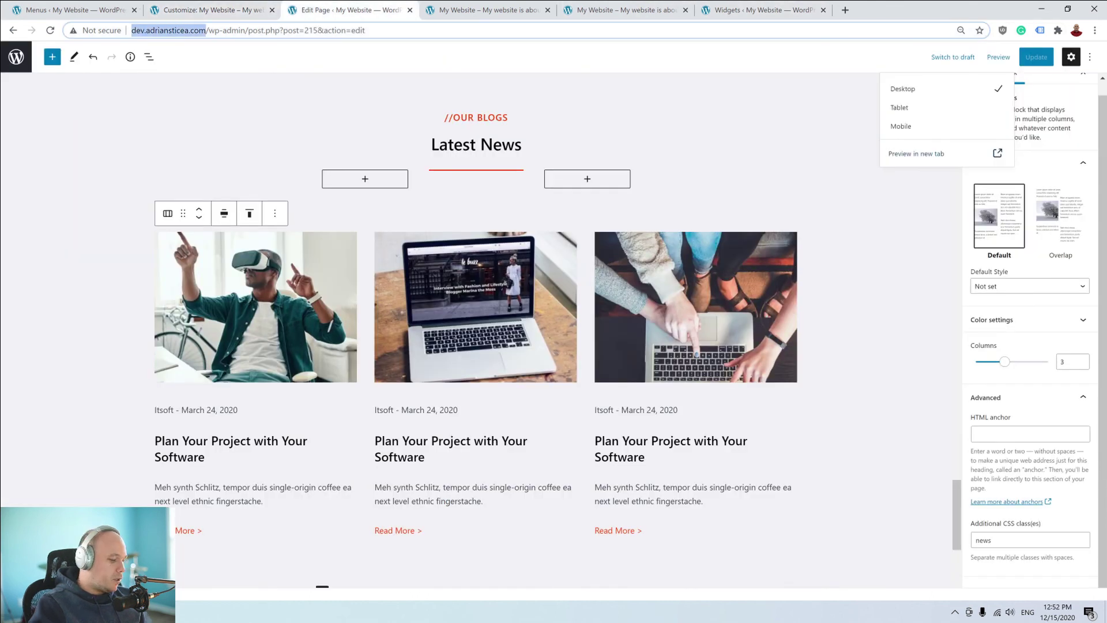
{"action": "left_click", "coordinate": [1094, 30]}
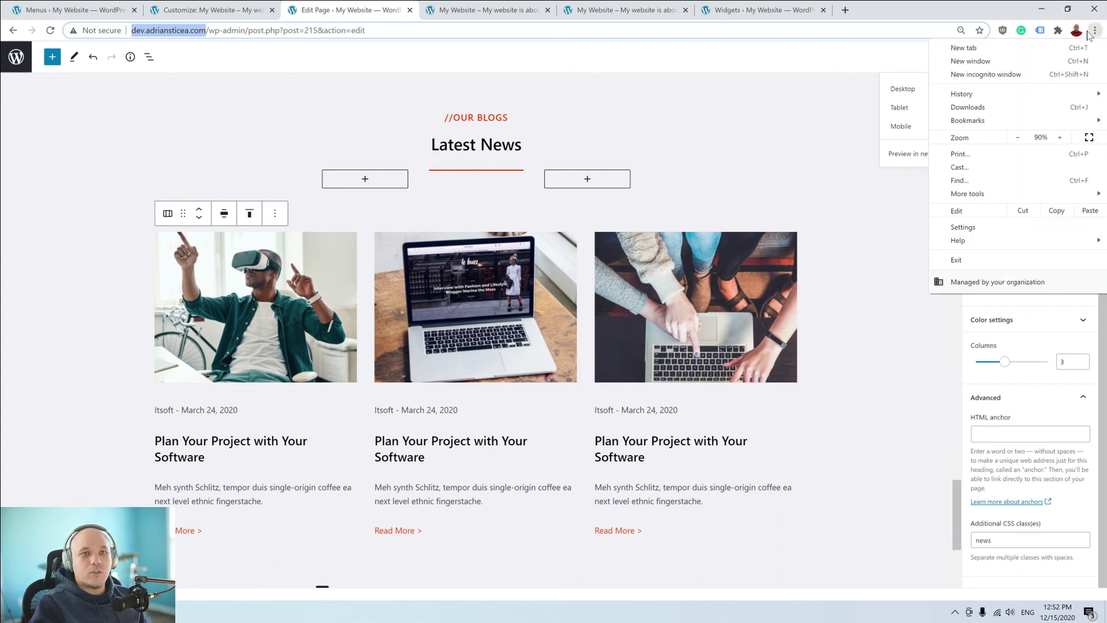
{"action": "left_click", "coordinate": [985, 73]}
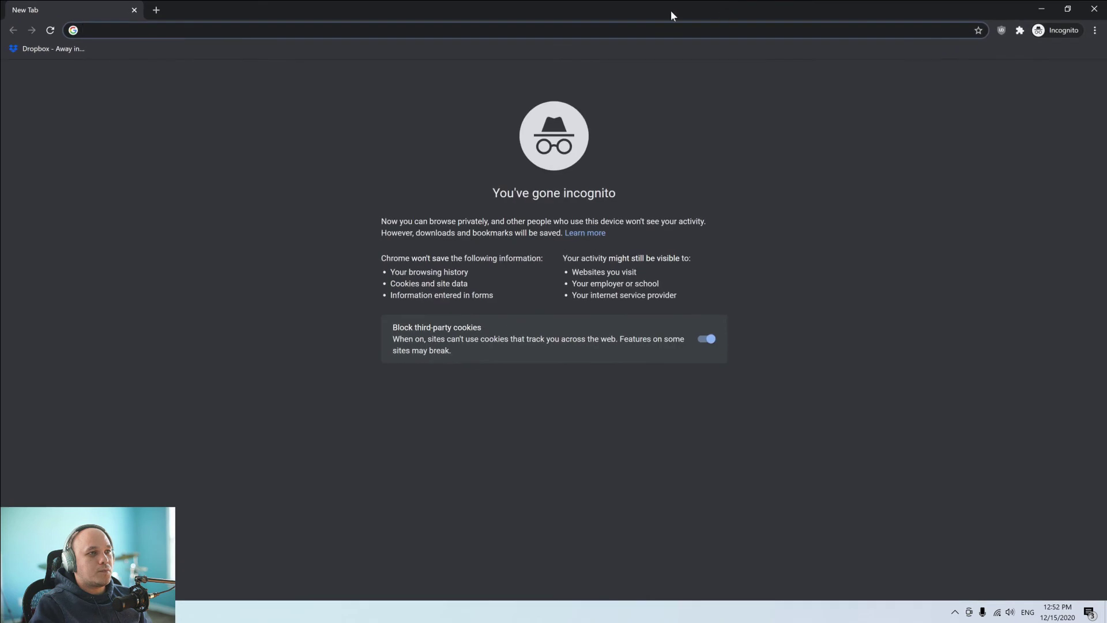
{"action": "type", "text": "dev.adriansticea.com"}
{"action": "key", "text": "Return"}
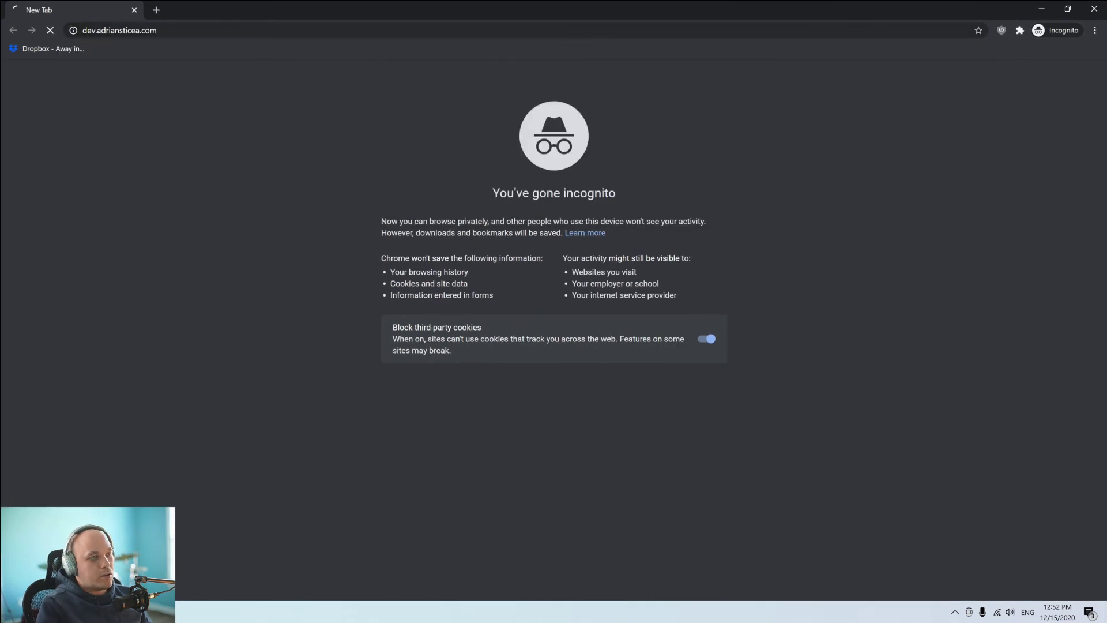
Review the public home page from the hero section down to the footer widgets and return to the header.
{"action": "scroll", "coordinate": [630, 149], "scroll_direction": "down", "scroll_amount": 3}
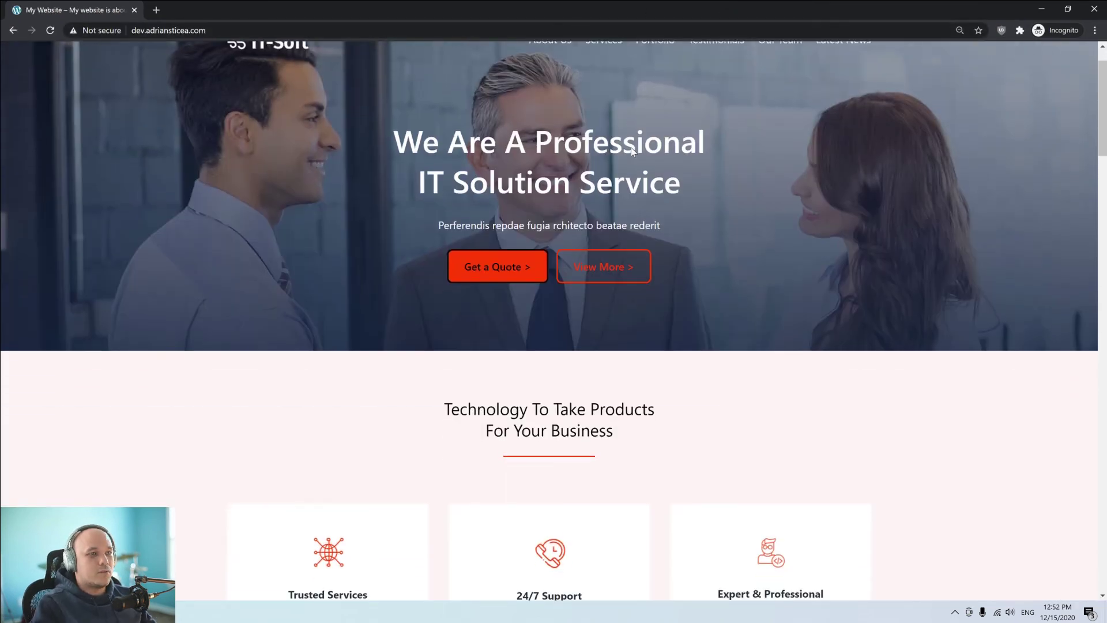
{"action": "scroll", "coordinate": [631, 151], "scroll_direction": "down", "scroll_amount": 15}
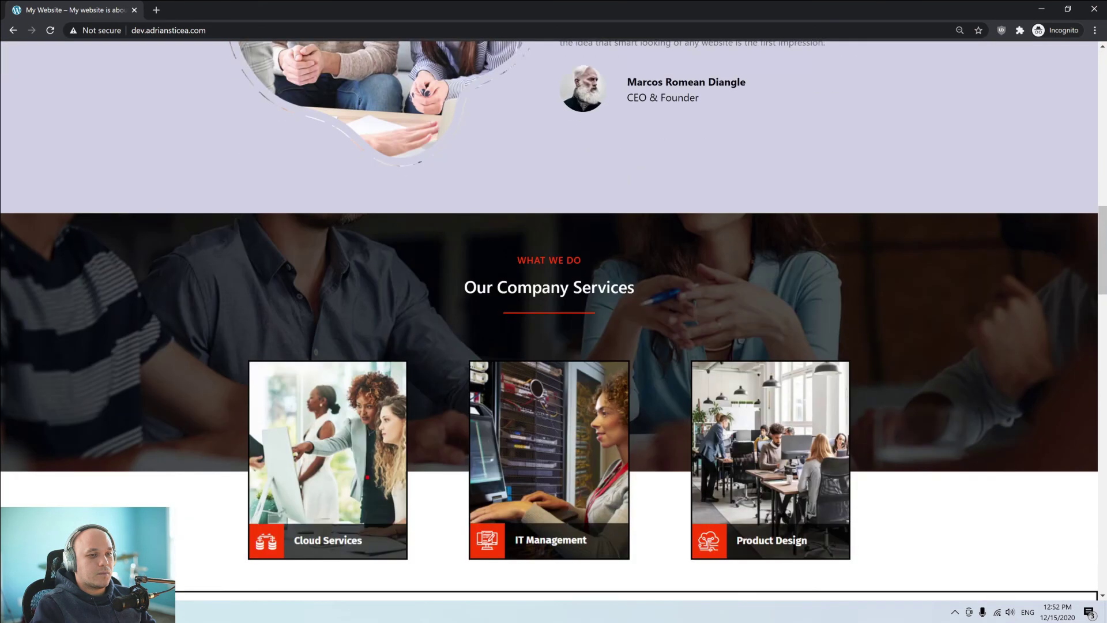
{"action": "scroll", "coordinate": [631, 151], "scroll_direction": "down", "scroll_amount": 20}
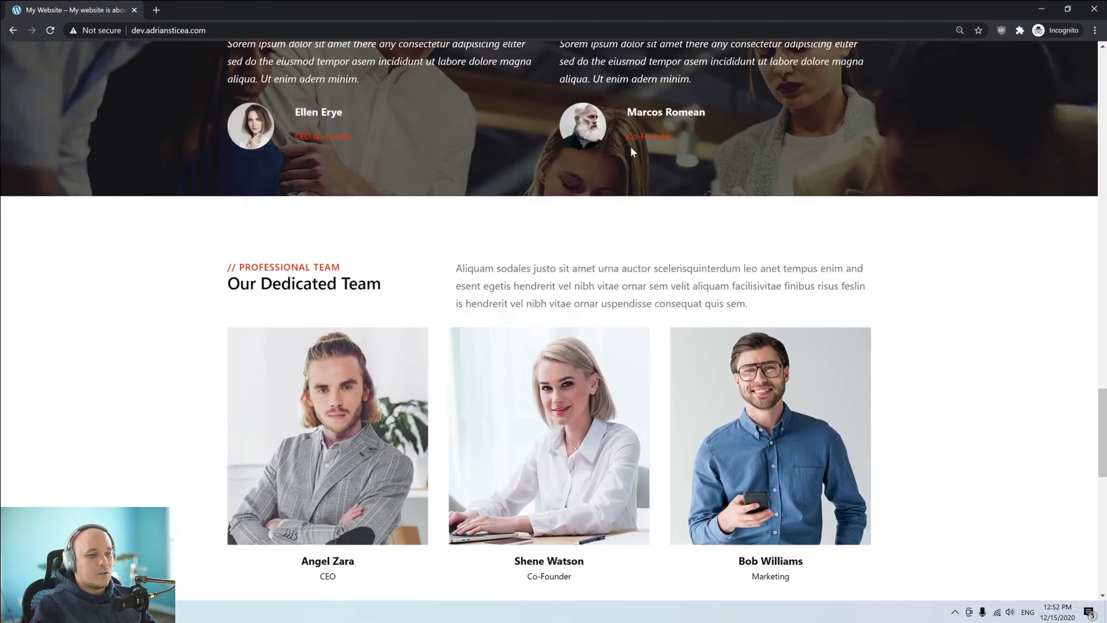
{"action": "scroll", "coordinate": [633, 152], "scroll_direction": "down", "scroll_amount": 8}
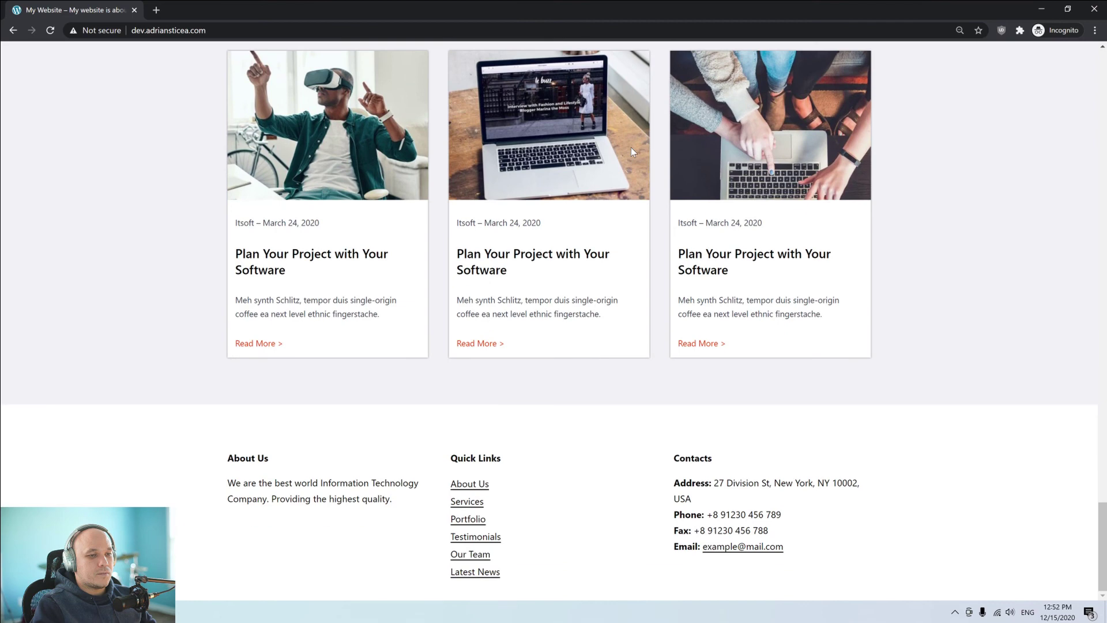
{"action": "scroll", "coordinate": [632, 151], "scroll_direction": "up", "scroll_amount": 3}
{"action": "scroll", "coordinate": [632, 152], "scroll_direction": "up", "scroll_amount": 20}
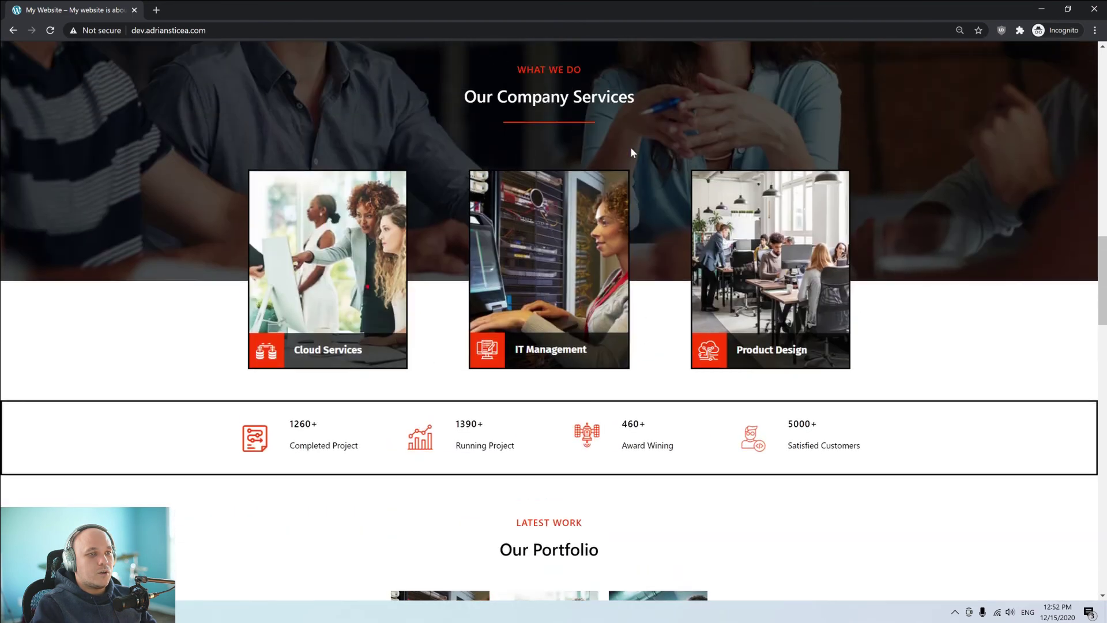
{"action": "scroll", "coordinate": [632, 151], "scroll_direction": "up", "scroll_amount": 10}
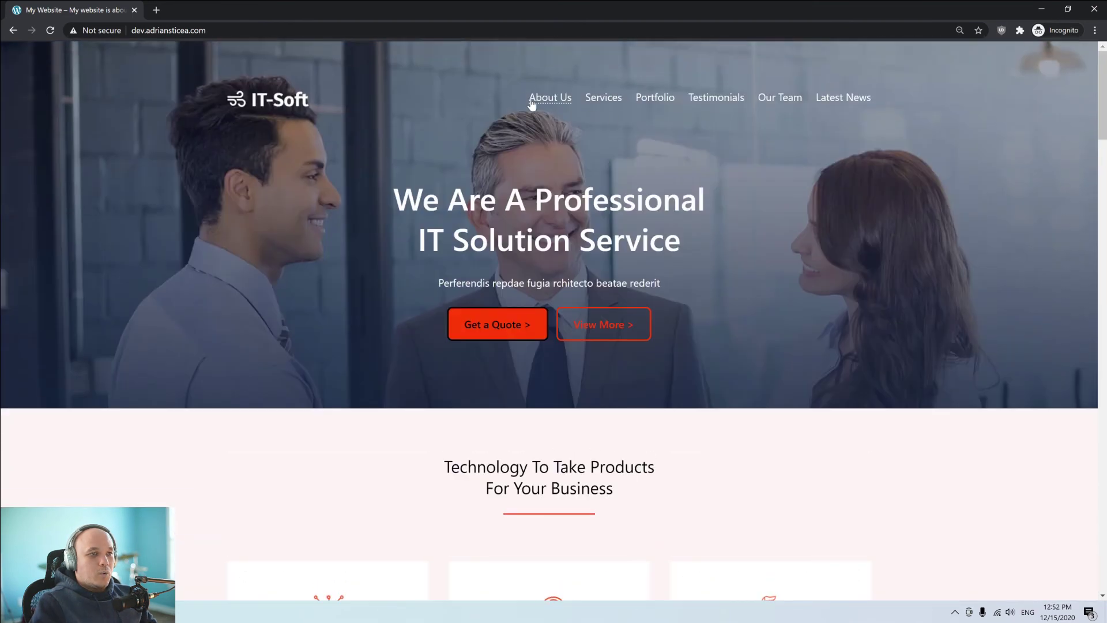
Test the header menu links About Us, Services, Portfolio, Testimonials, Our Team and Latest News on the public home page.
{"action": "left_click", "coordinate": [544, 98]}
{"action": "left_click", "coordinate": [594, 100]}
{"action": "left_click", "coordinate": [657, 98]}
{"action": "left_click", "coordinate": [718, 100]}
{"action": "left_click", "coordinate": [781, 99]}
{"action": "left_click", "coordinate": [836, 101]}
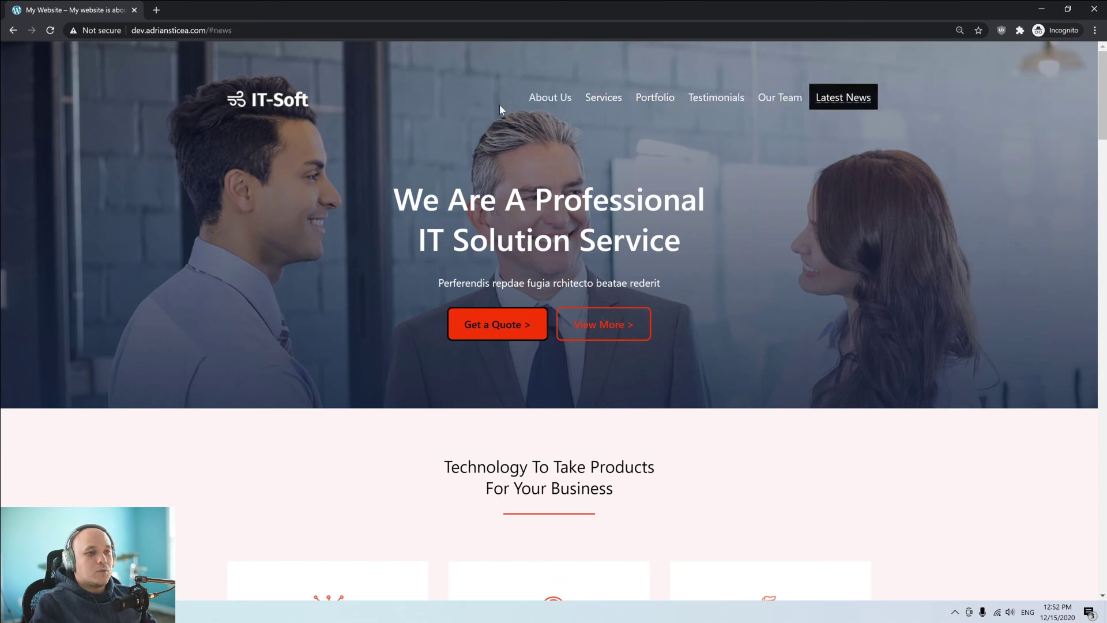
{"action": "scroll", "coordinate": [679, 282], "scroll_direction": "down", "scroll_amount": 3}
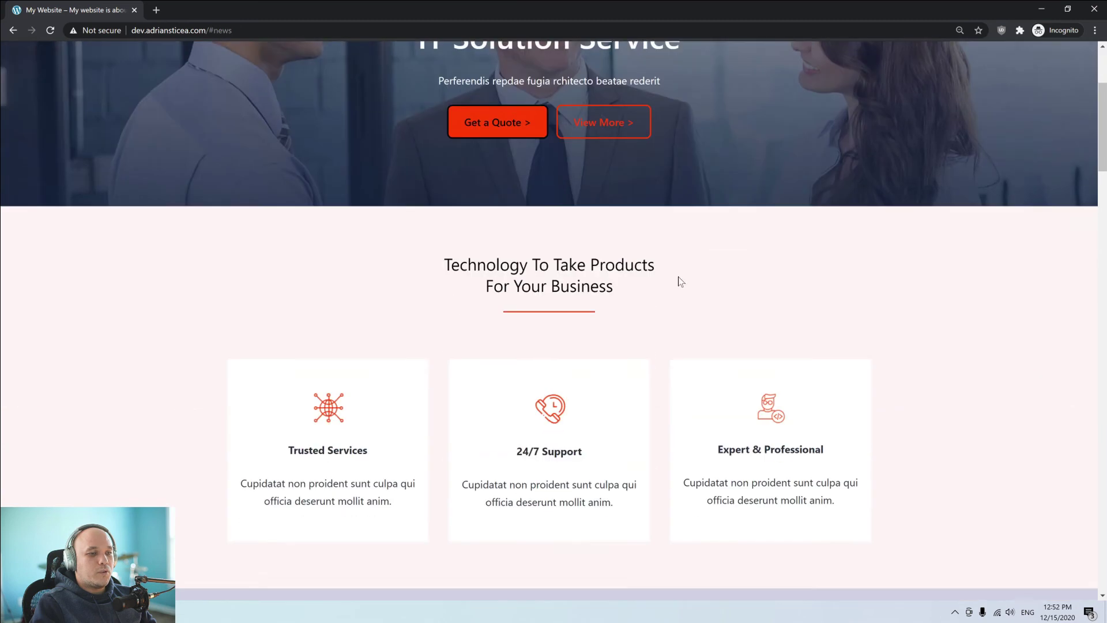
{"action": "scroll", "coordinate": [681, 281], "scroll_direction": "up", "scroll_amount": 3}
{"action": "left_click", "coordinate": [547, 101]}
{"action": "left_click", "coordinate": [601, 103]}
{"action": "left_click", "coordinate": [657, 103]}
{"action": "left_click", "coordinate": [715, 103]}
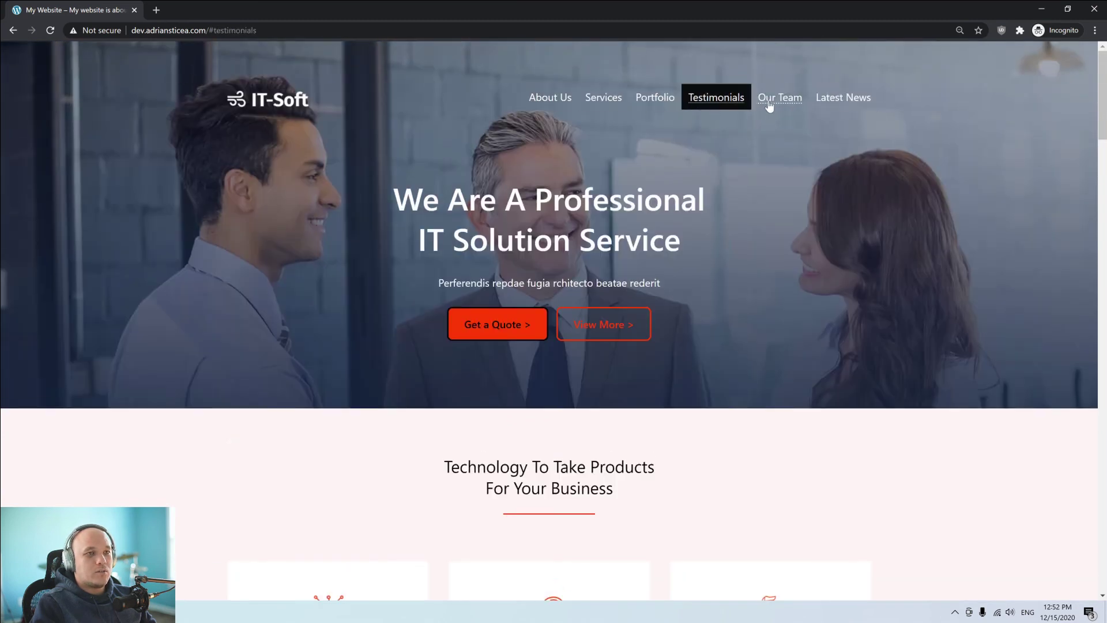
{"action": "left_click", "coordinate": [769, 105]}
{"action": "left_click", "coordinate": [841, 103]}
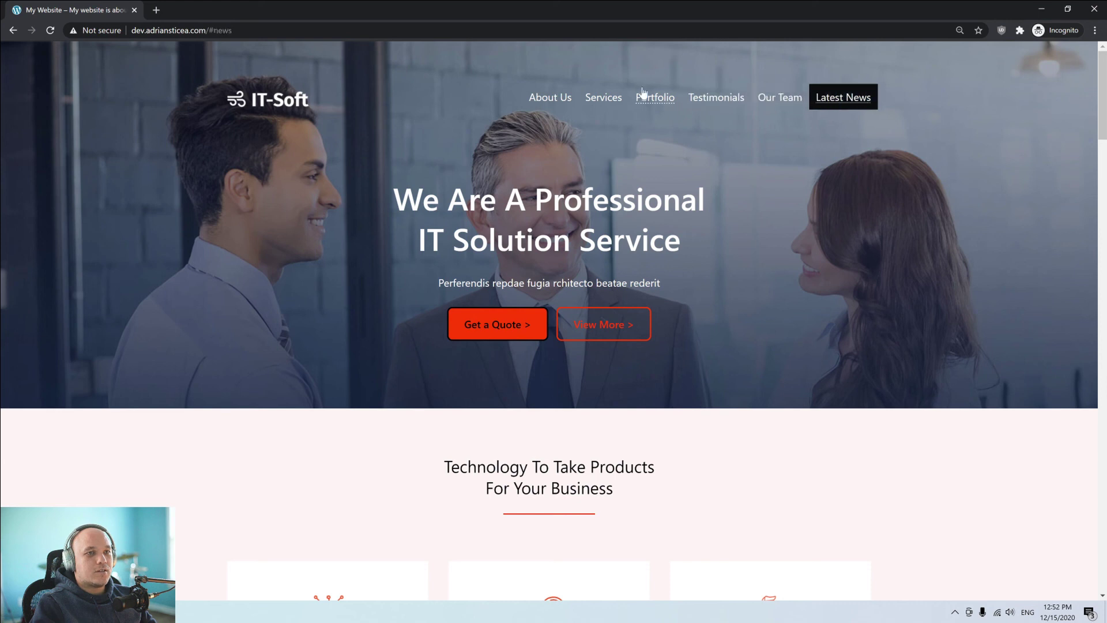
{"action": "scroll", "coordinate": [600, 277], "scroll_direction": "down", "scroll_amount": 8}
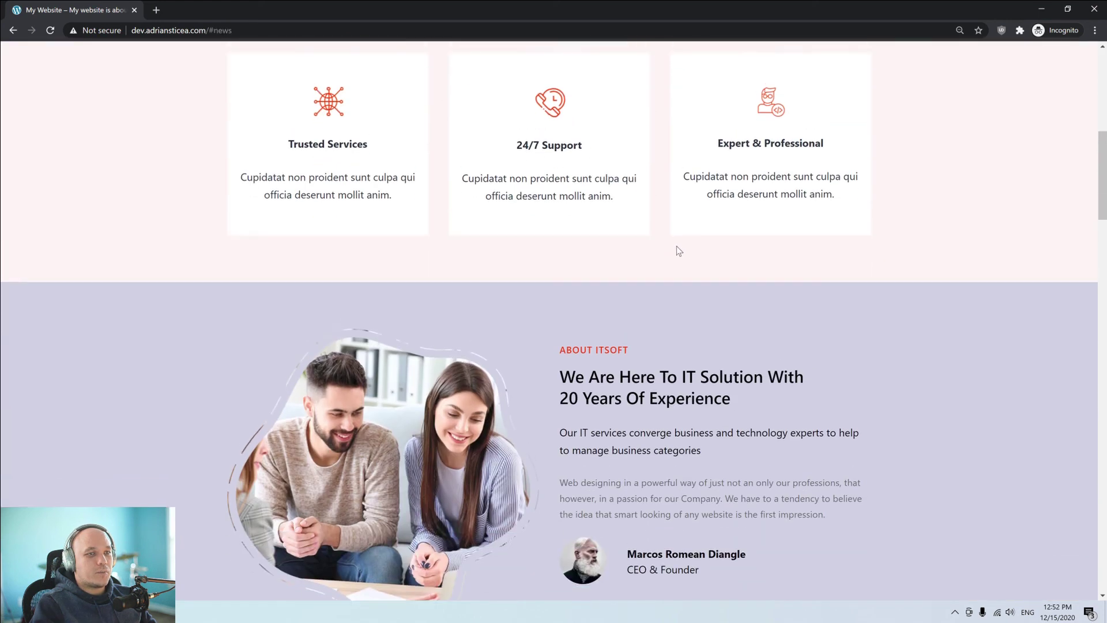
{"action": "scroll", "coordinate": [402, 329], "scroll_direction": "up", "scroll_amount": 8}
Return to the home page editor and select the Group block that holds the About ITSOFT section.
{"action": "left_click", "coordinate": [1042, 7]}
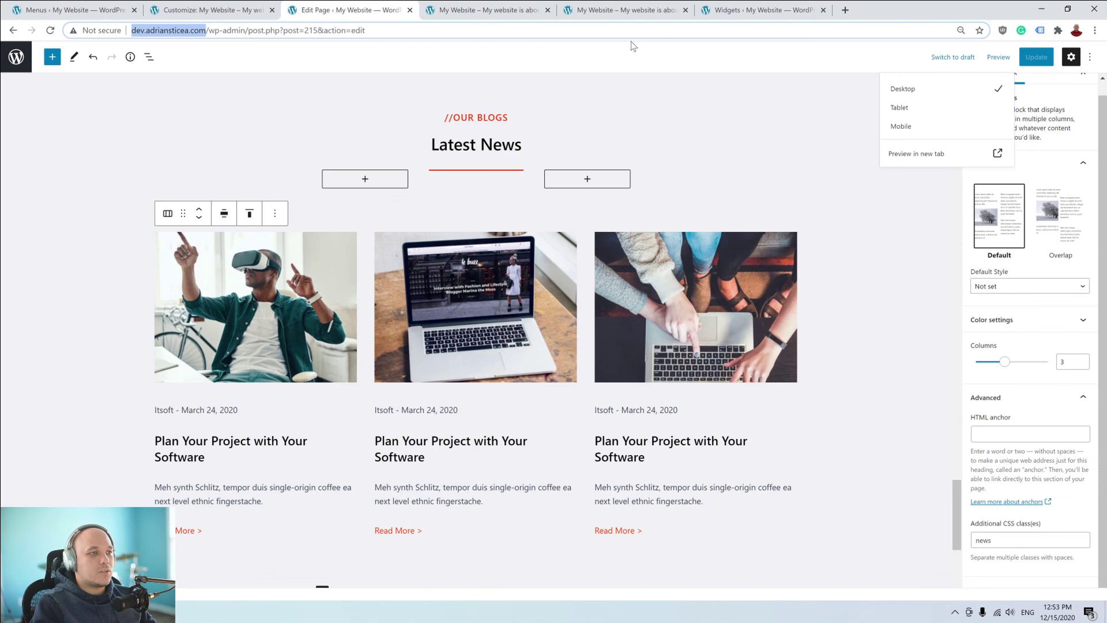
{"action": "scroll", "coordinate": [766, 227], "scroll_direction": "up", "scroll_amount": 5}
{"action": "scroll", "coordinate": [765, 229], "scroll_direction": "up", "scroll_amount": 15}
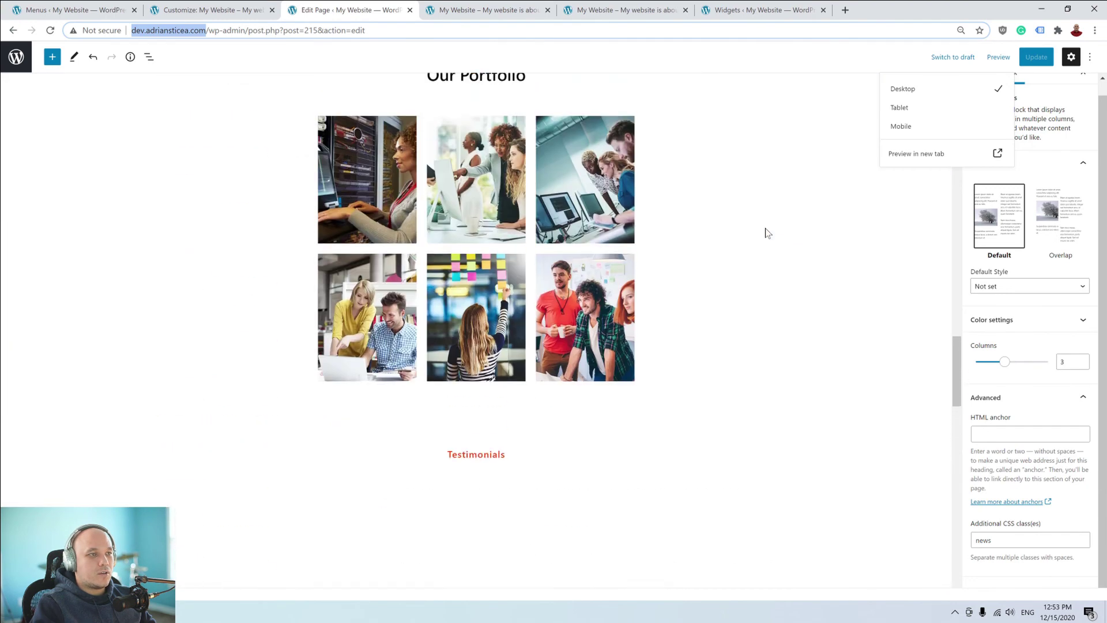
{"action": "scroll", "coordinate": [732, 235], "scroll_direction": "down", "scroll_amount": 10}
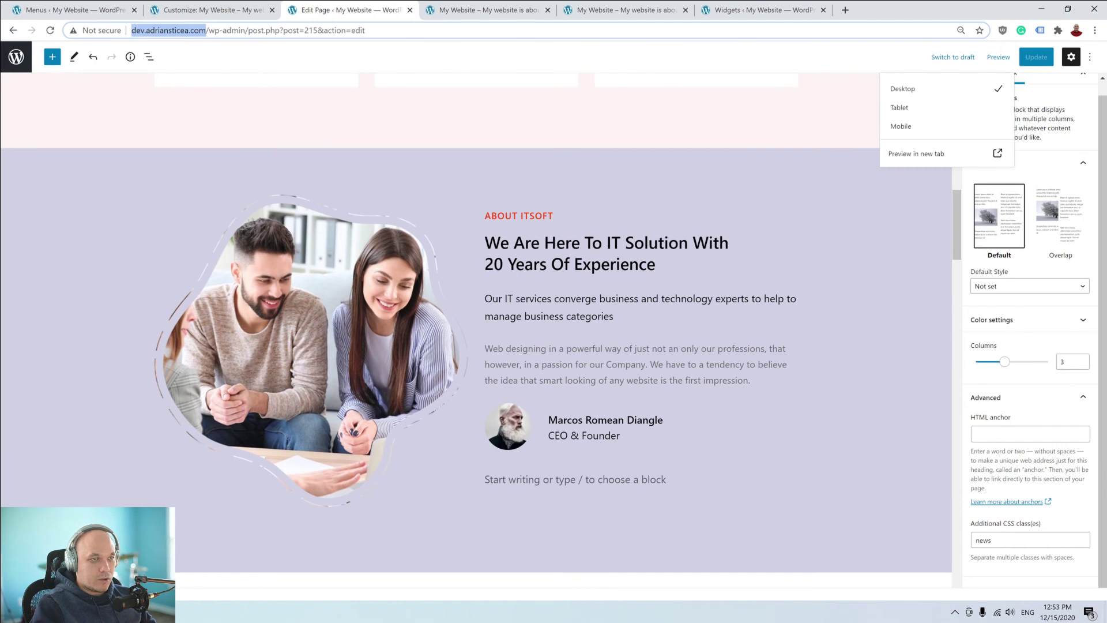
{"action": "scroll", "coordinate": [793, 265], "scroll_direction": "up", "scroll_amount": 2}
{"action": "scroll", "coordinate": [793, 265], "scroll_direction": "down", "scroll_amount": 2}
{"action": "left_click", "coordinate": [841, 158]}
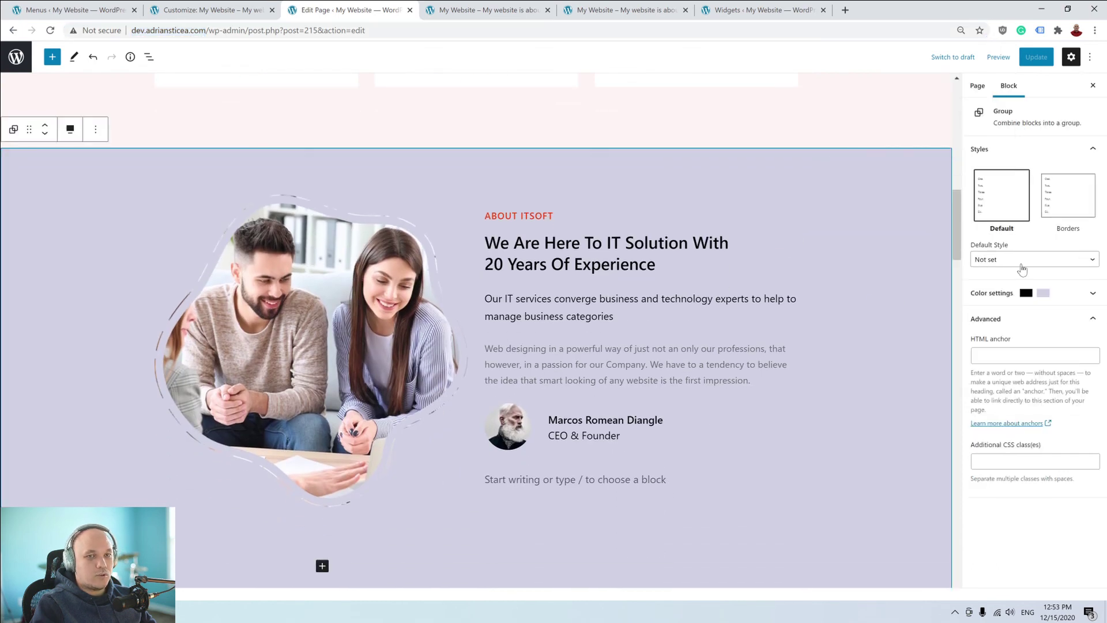
Set the HTML anchor of the About ITSOFT group to about and of the What We Do group to services.
{"action": "left_click", "coordinate": [1026, 355]}
{"action": "type", "text": "about"}
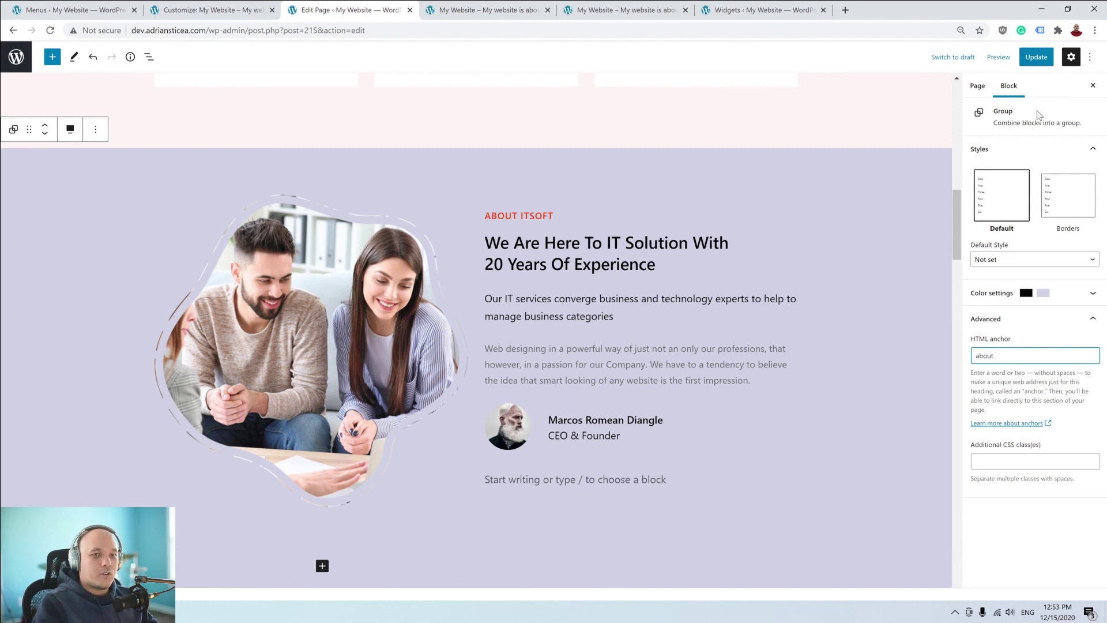
{"action": "scroll", "coordinate": [510, 347], "scroll_direction": "down", "scroll_amount": 6}
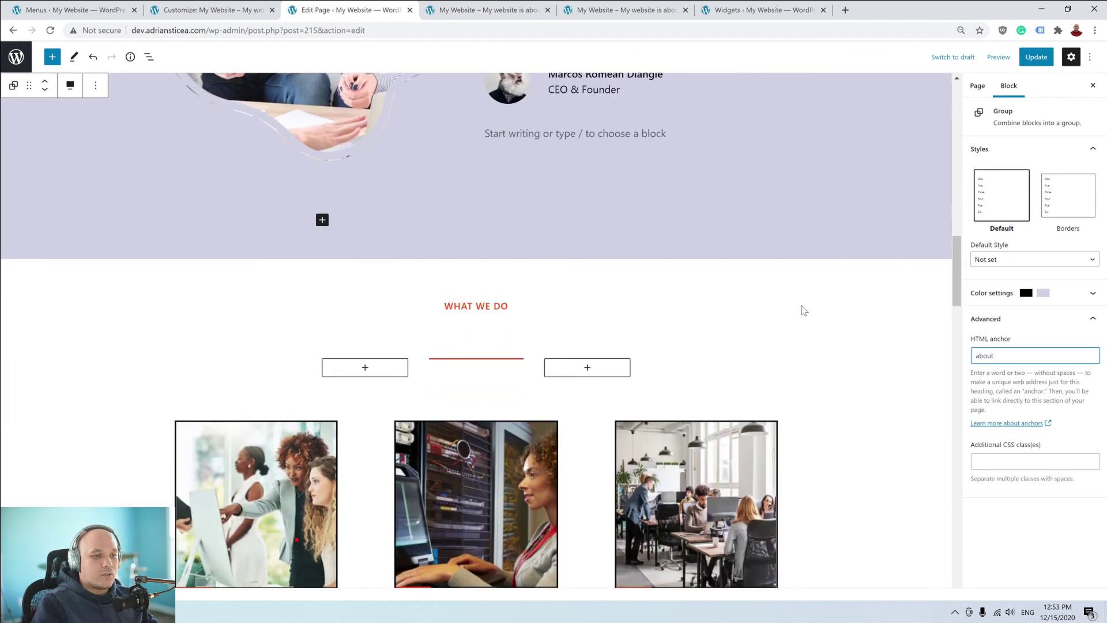
{"action": "left_click", "coordinate": [804, 310]}
{"action": "left_click", "coordinate": [990, 354]}
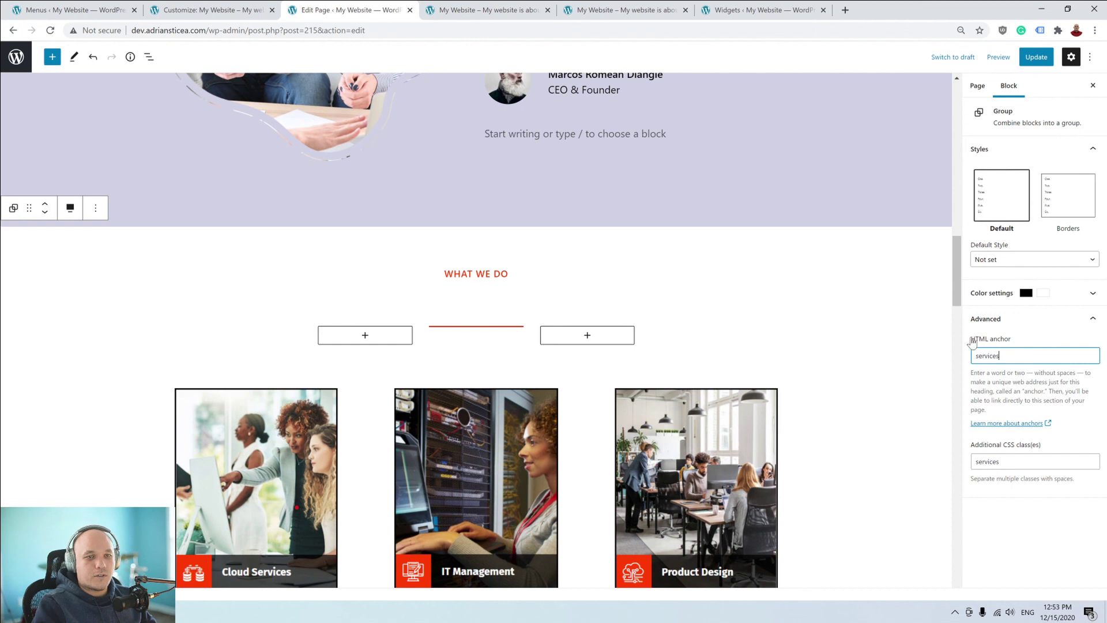
Give the Our Portfolio section's Group block the HTML anchor portfolio.
{"action": "scroll", "coordinate": [752, 468], "scroll_direction": "down", "scroll_amount": 10}
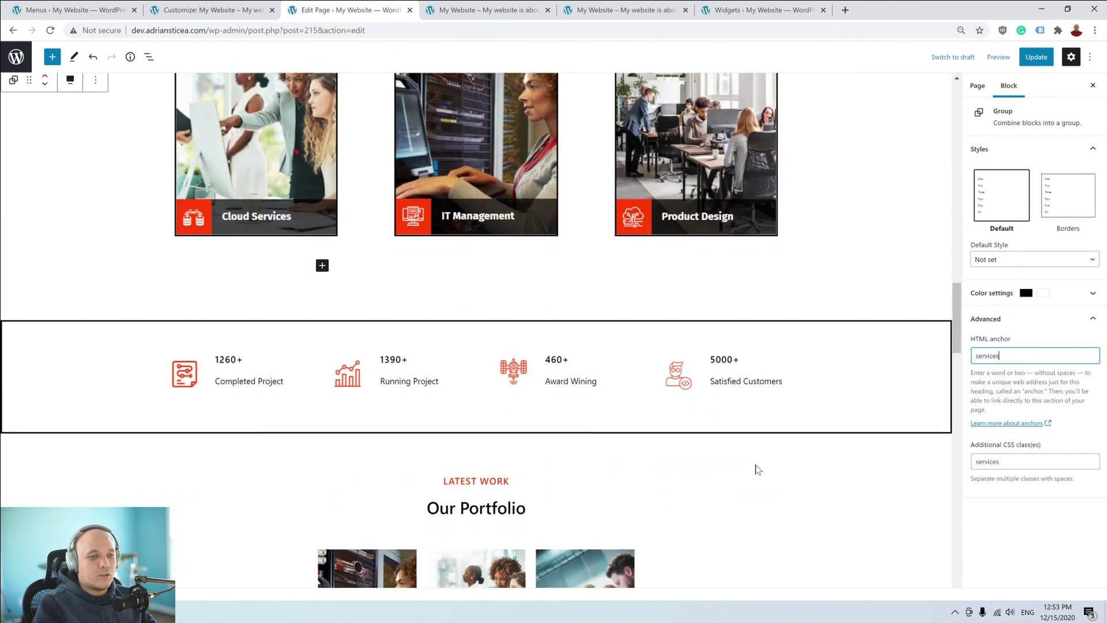
{"action": "left_click", "coordinate": [853, 268]}
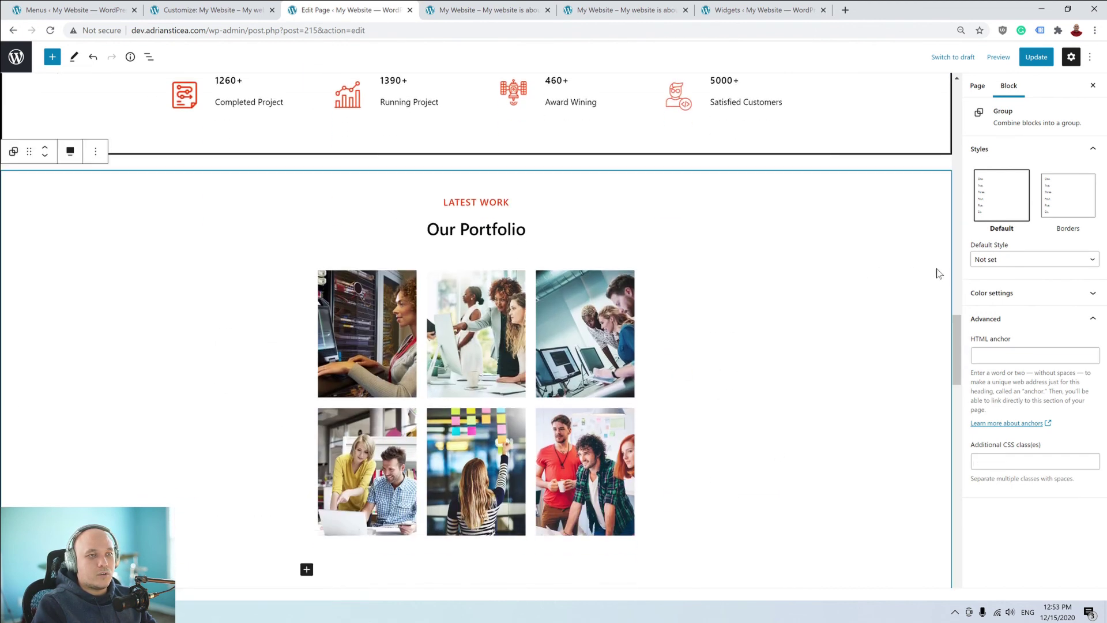
{"action": "left_click", "coordinate": [1035, 355]}
{"action": "type", "text": "portfolio"}
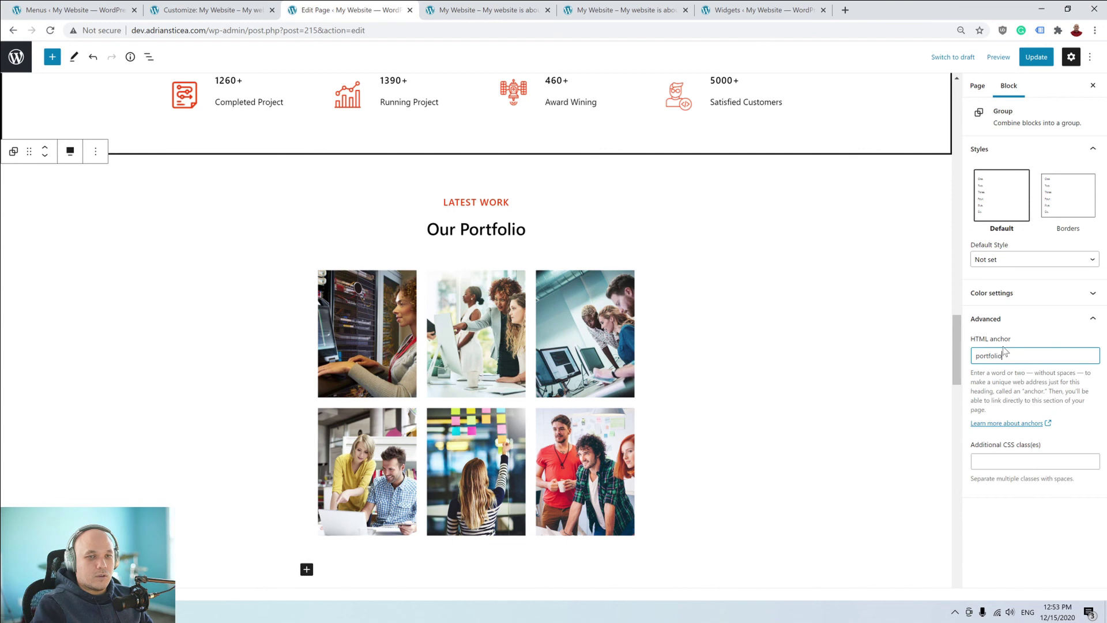
Give the Testimonials section's Group block the HTML anchor testimonials.
{"action": "scroll", "coordinate": [786, 311], "scroll_direction": "down", "scroll_amount": 8}
{"action": "left_click", "coordinate": [881, 292]}
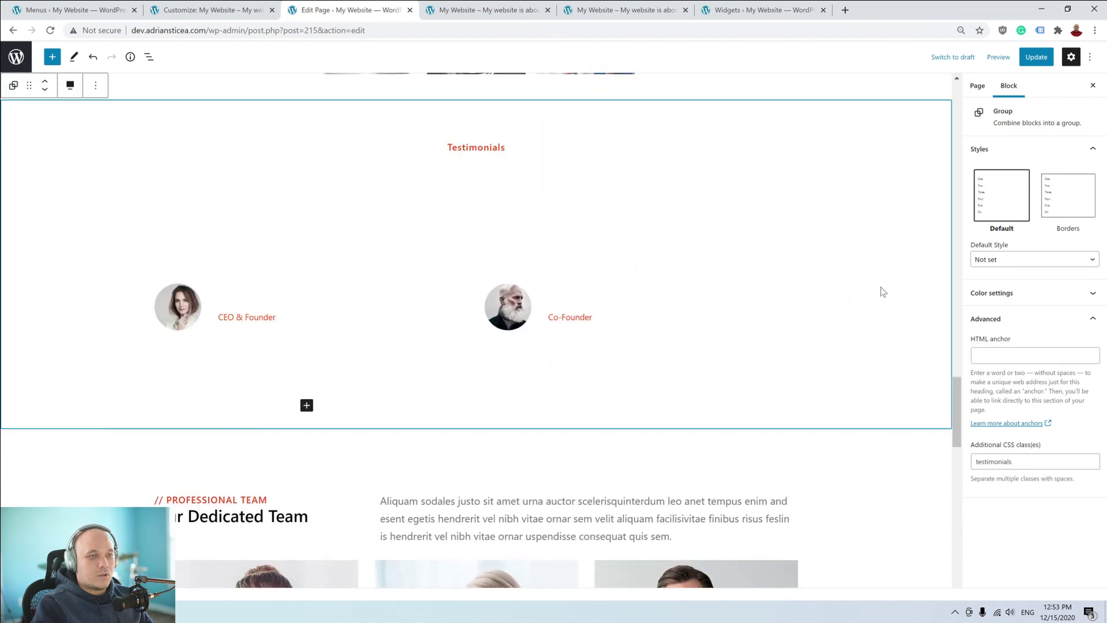
{"action": "left_click", "coordinate": [1035, 355]}
{"action": "type", "text": "testi"}
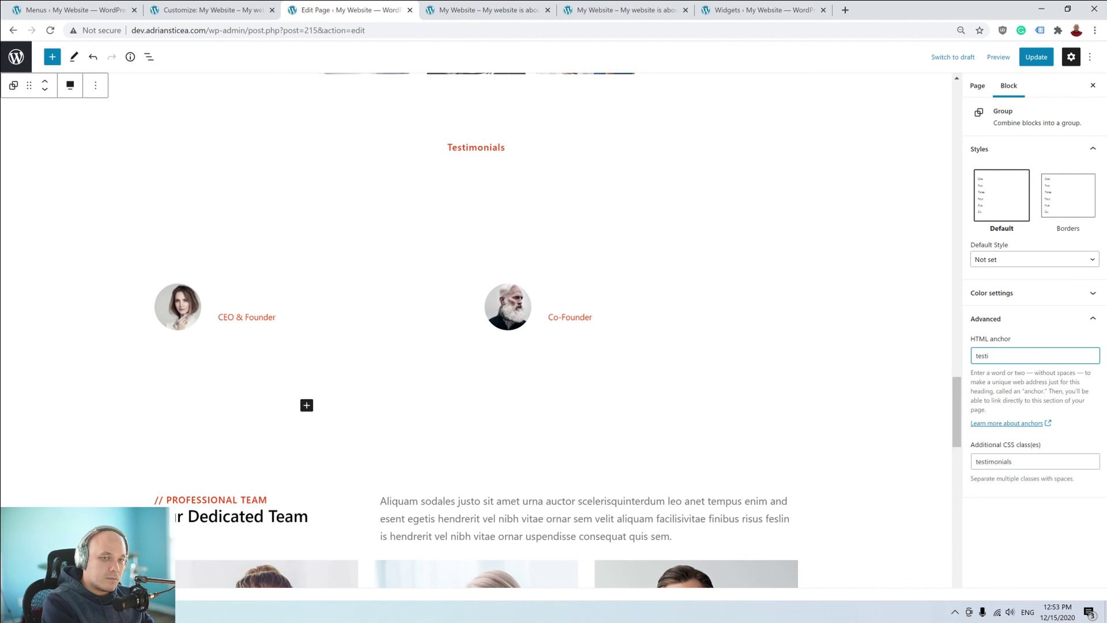
{"action": "type", "text": "monials"}
Give the Our Dedicated Team section's Group block the HTML anchor team.
{"action": "scroll", "coordinate": [854, 326], "scroll_direction": "down", "scroll_amount": 4}
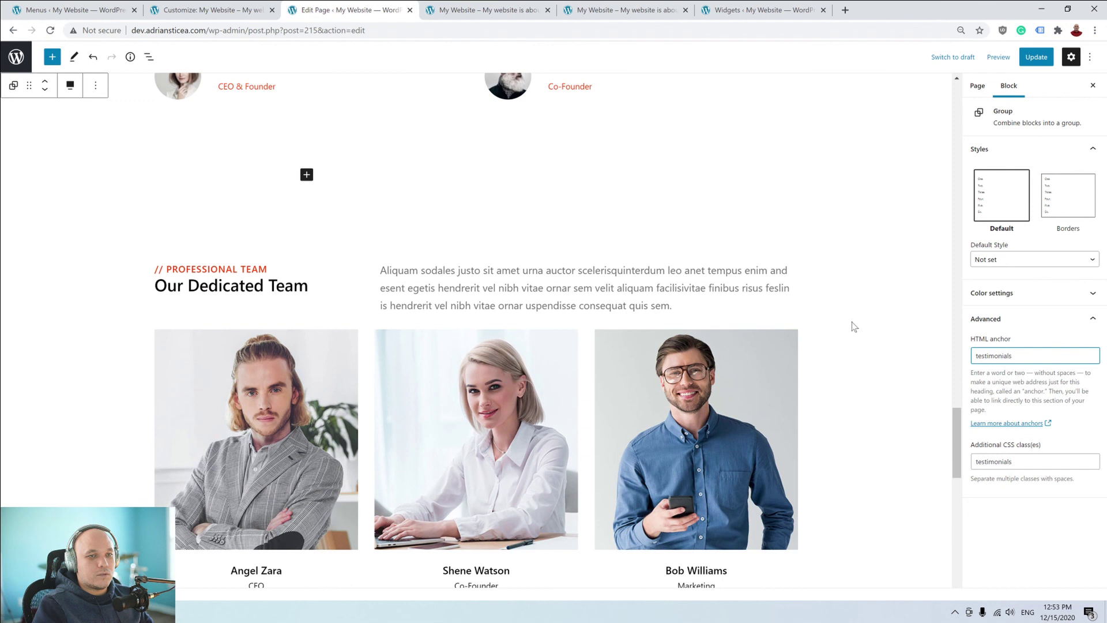
{"action": "left_click", "coordinate": [855, 329]}
{"action": "left_click", "coordinate": [1035, 355]}
{"action": "type", "text": "team"}
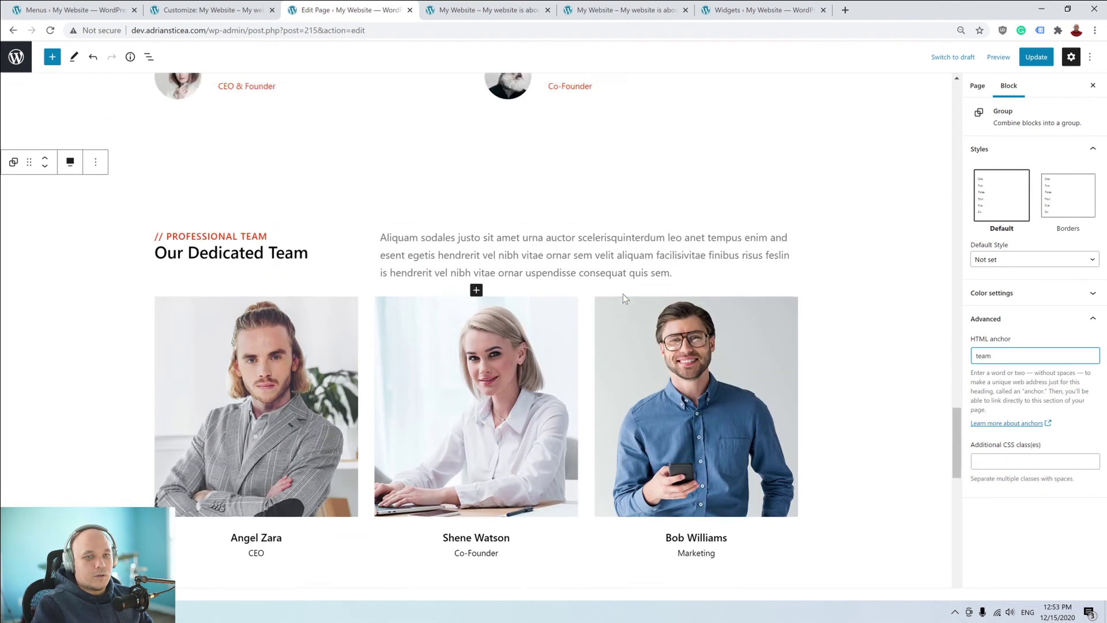
Check the Latest News menu link's target in the preview, set that section's group anchor to news, and update the page.
{"action": "scroll", "coordinate": [623, 293], "scroll_direction": "down", "scroll_amount": 7}
{"action": "left_click", "coordinate": [920, 302]}
{"action": "left_click", "coordinate": [1018, 353]}
{"action": "left_click", "coordinate": [507, 10]}
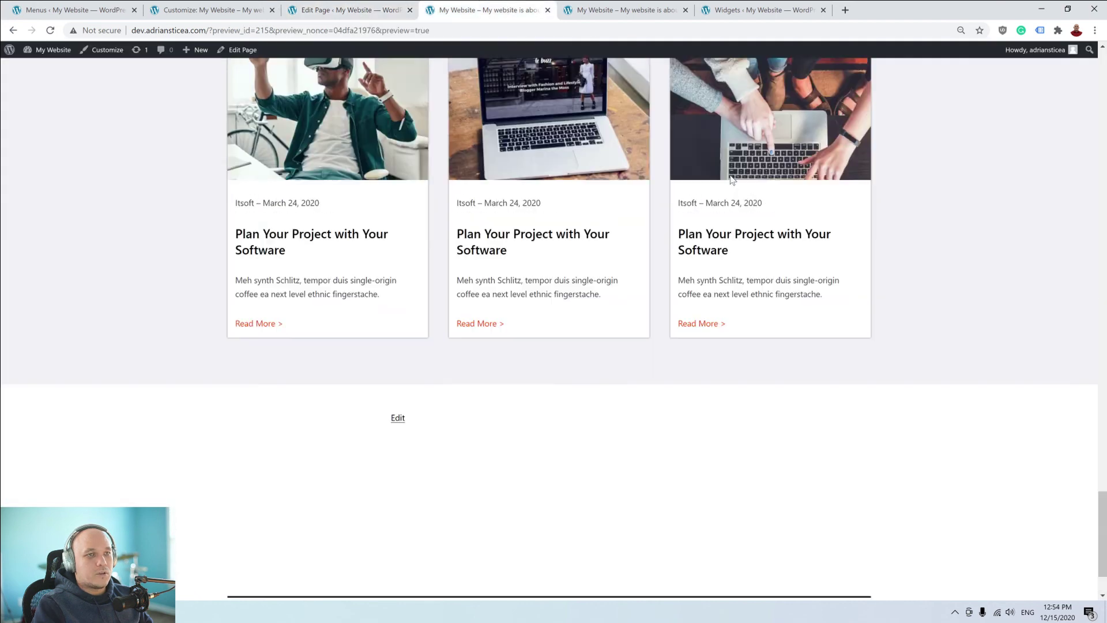
{"action": "scroll", "coordinate": [731, 180], "scroll_direction": "up", "scroll_amount": 20}
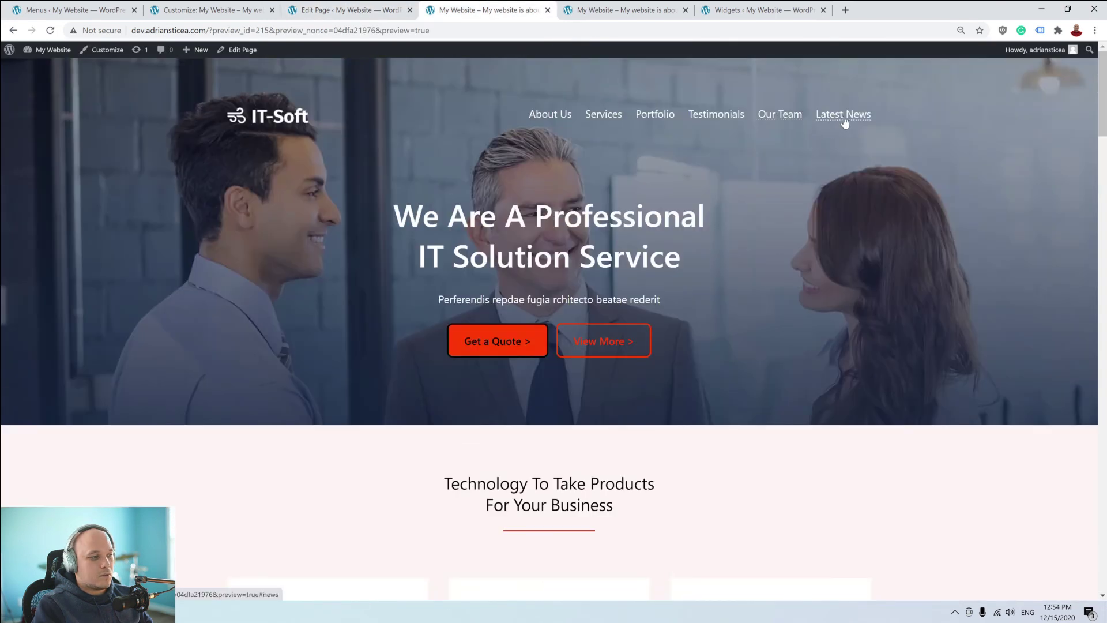
{"action": "left_click", "coordinate": [319, 8]}
{"action": "type", "text": "news"}
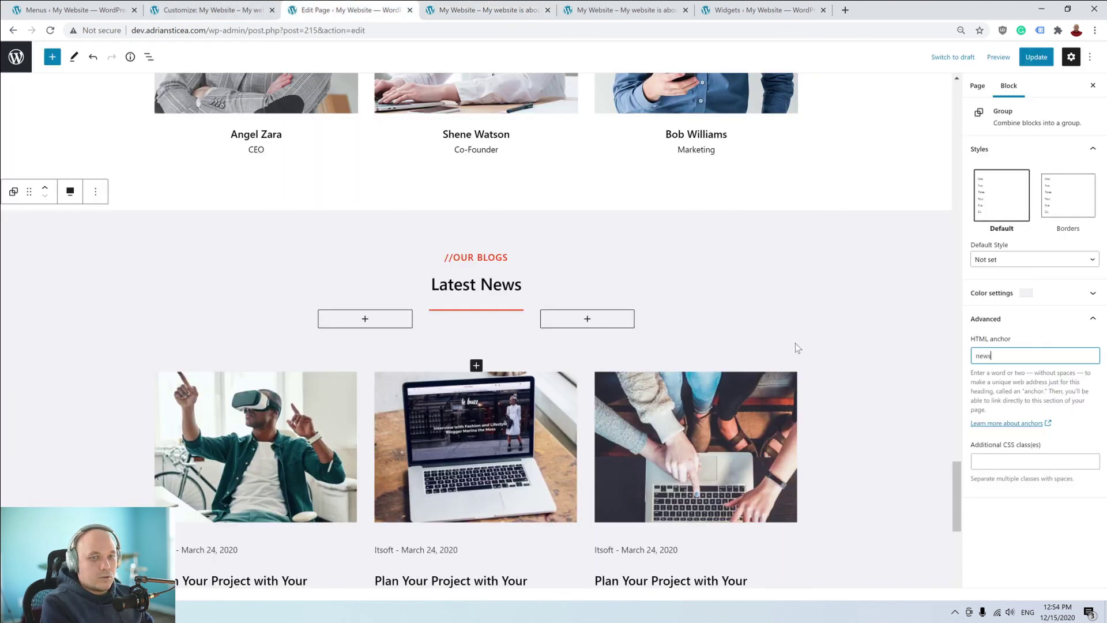
{"action": "left_click", "coordinate": [1036, 56]}
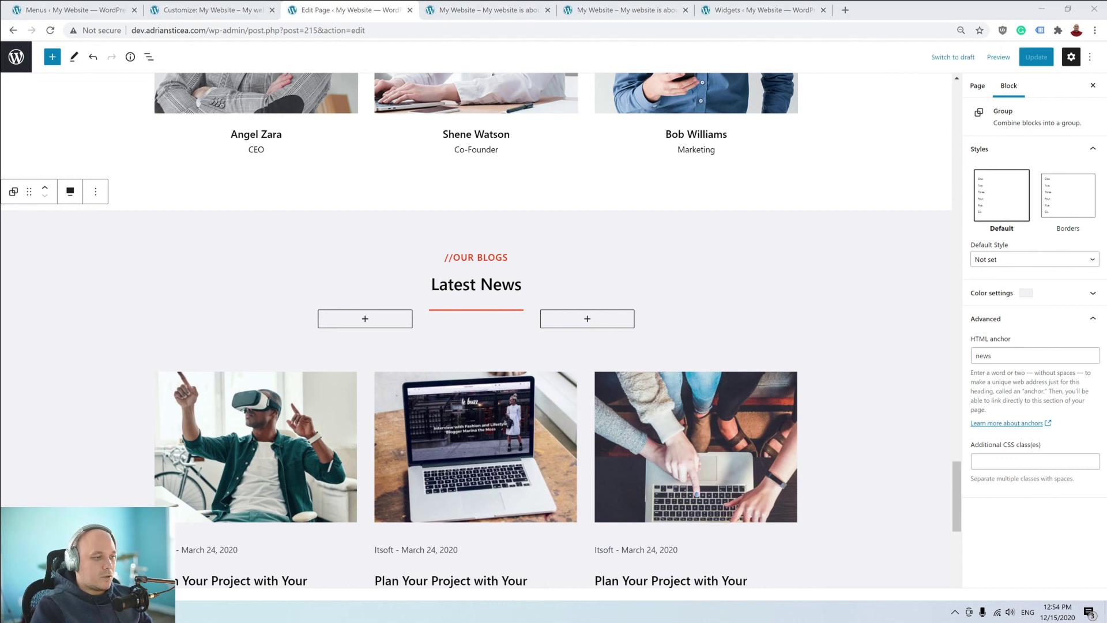
Reload the public home page in the incognito window and test the About Us, Services and Portfolio header links.
{"action": "left_click", "coordinate": [203, 556]}
{"action": "key", "text": "F5"}
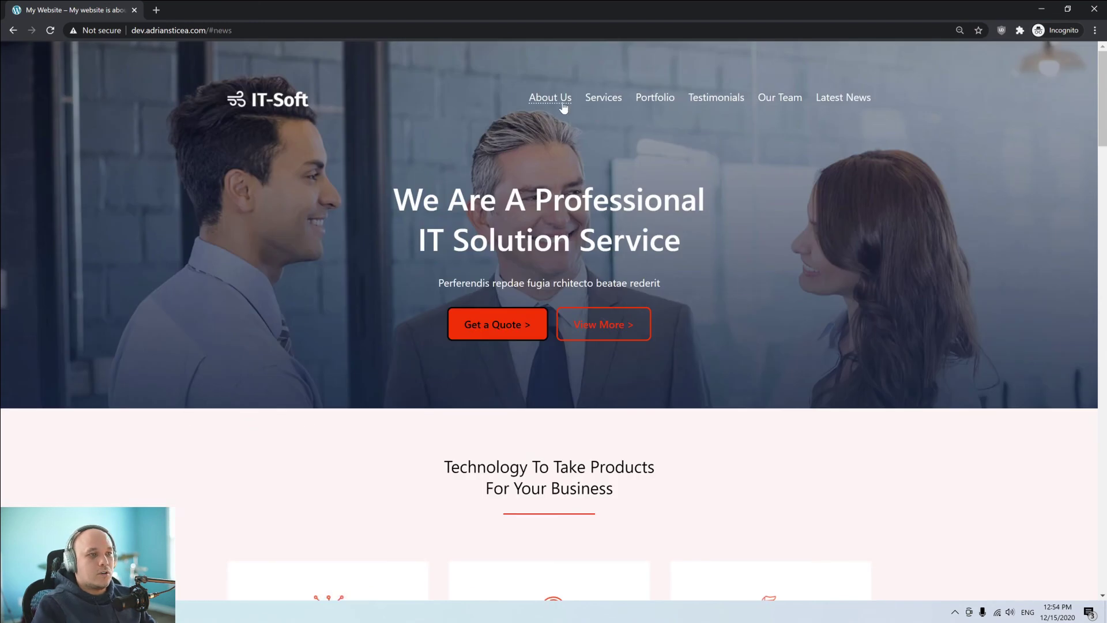
{"action": "left_click", "coordinate": [550, 98]}
{"action": "scroll", "coordinate": [630, 248], "scroll_direction": "up", "scroll_amount": 15}
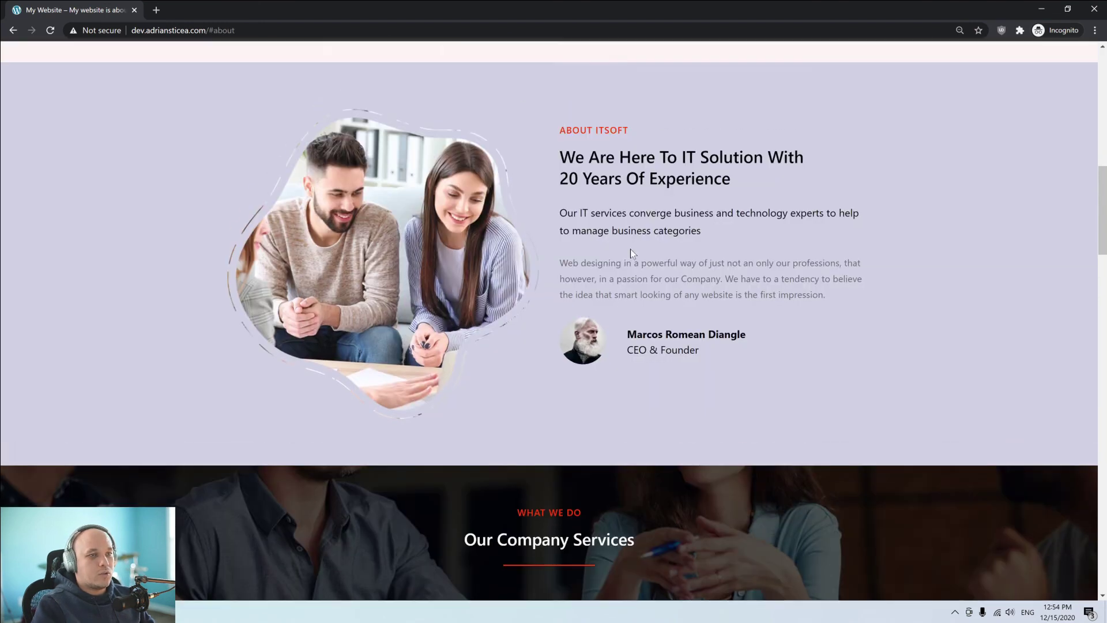
{"action": "left_click", "coordinate": [603, 98]}
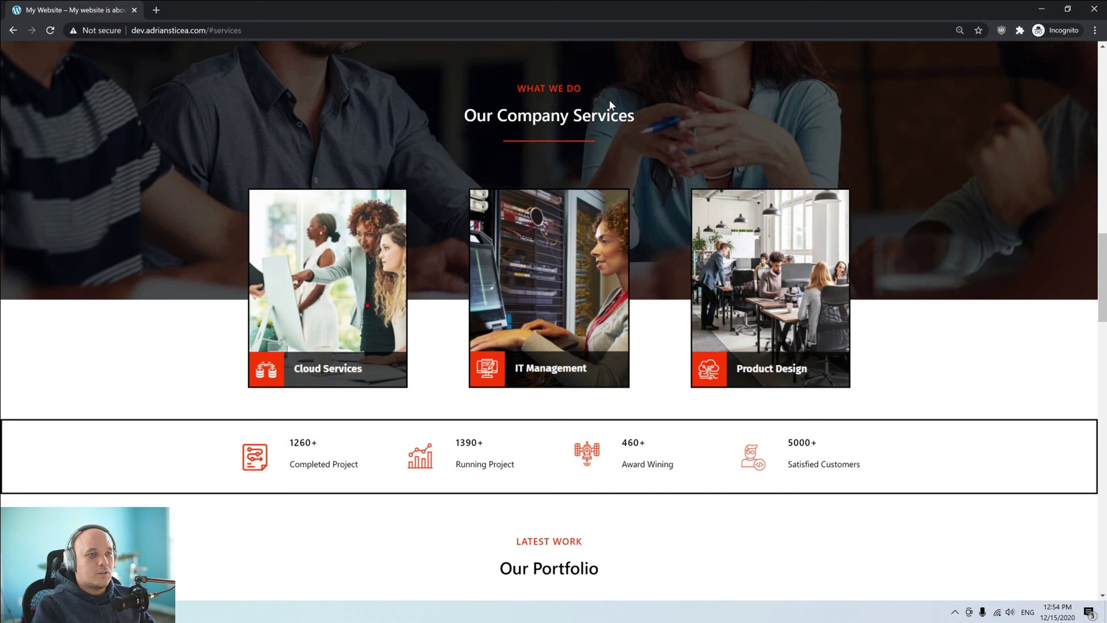
{"action": "scroll", "coordinate": [659, 217], "scroll_direction": "up", "scroll_amount": 10}
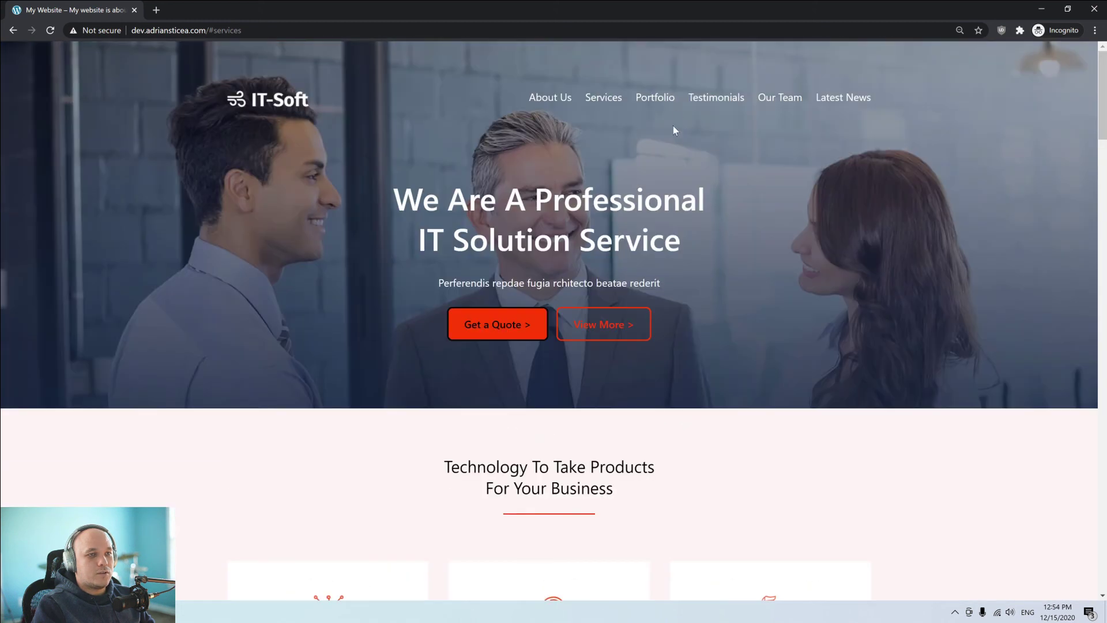
{"action": "left_click", "coordinate": [665, 95]}
{"action": "scroll", "coordinate": [668, 101], "scroll_direction": "up", "scroll_amount": 15}
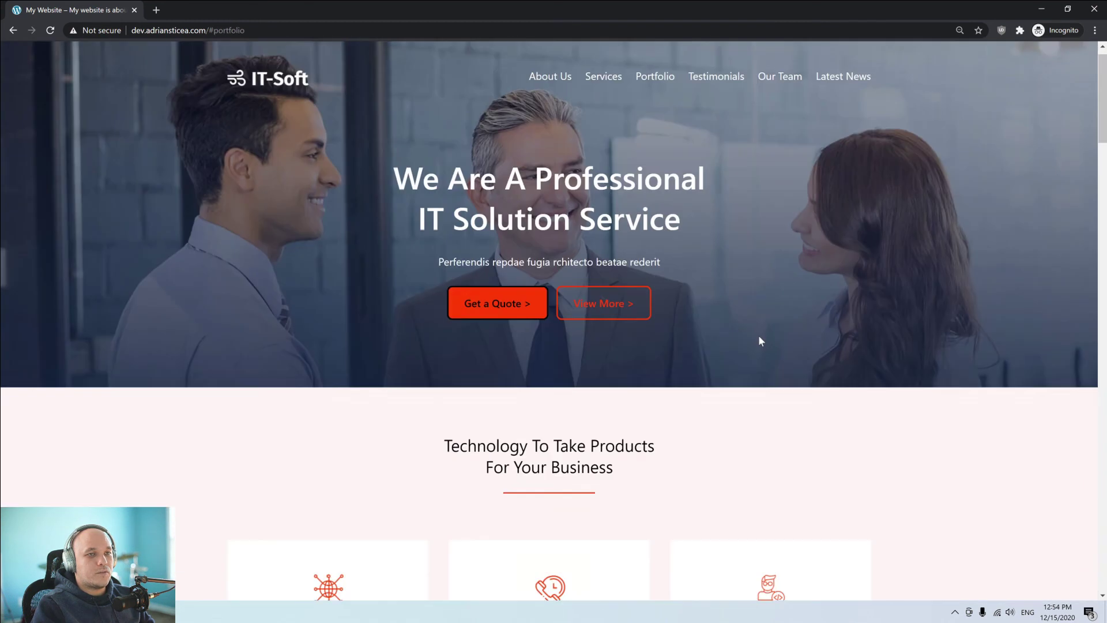
Test the Testimonials, Our Team and Latest News header links, view the footer, and return to the page header.
{"action": "left_click", "coordinate": [711, 101]}
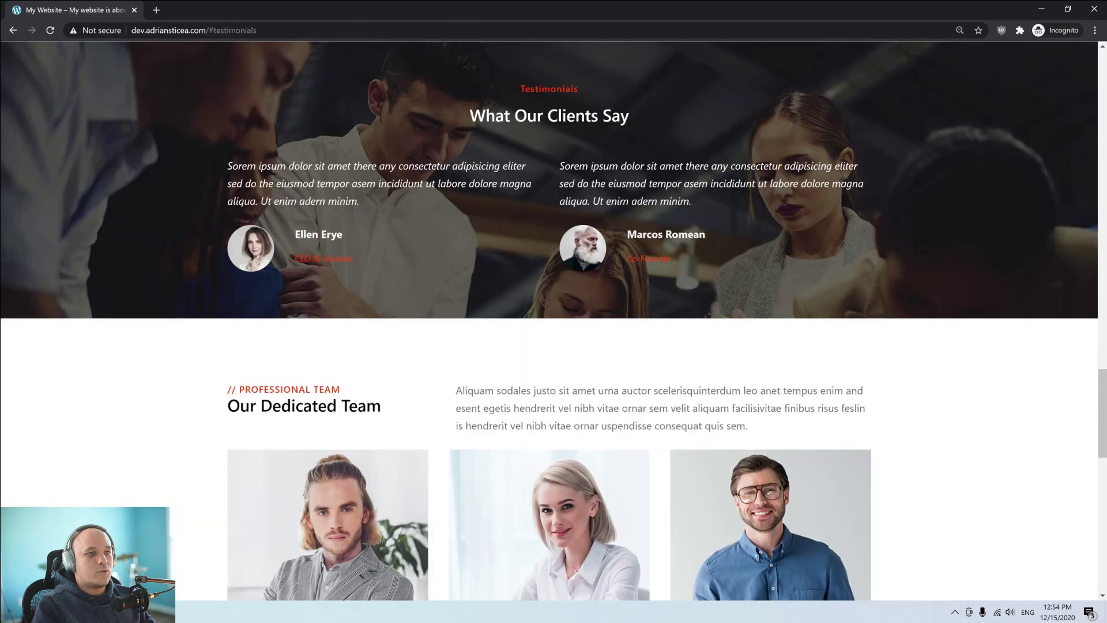
{"action": "scroll", "coordinate": [750, 289], "scroll_direction": "up", "scroll_amount": 15}
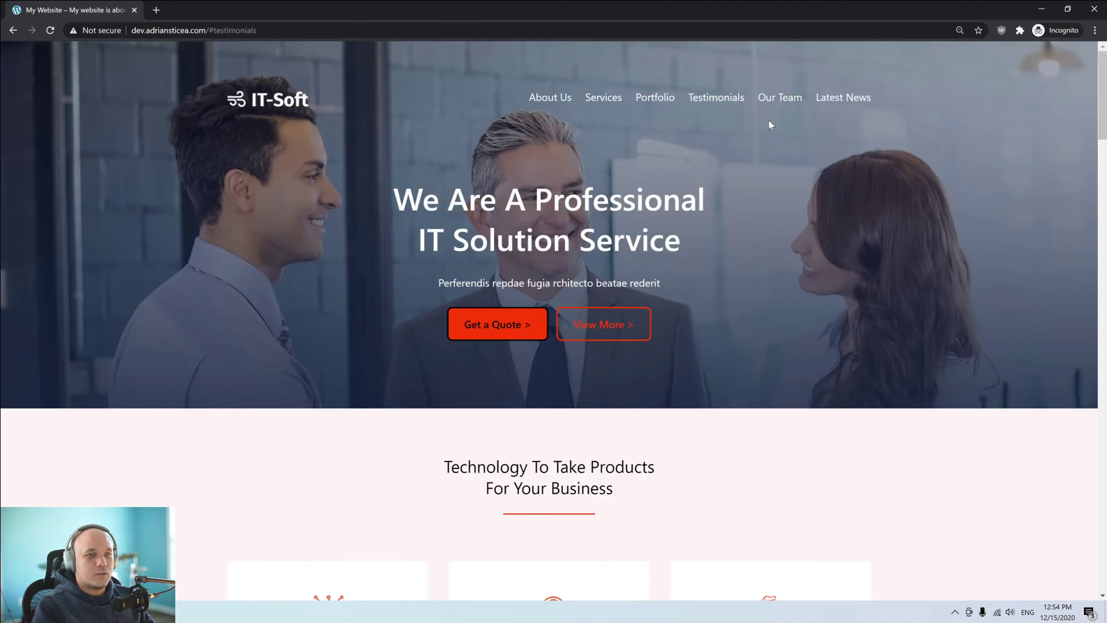
{"action": "left_click", "coordinate": [780, 99]}
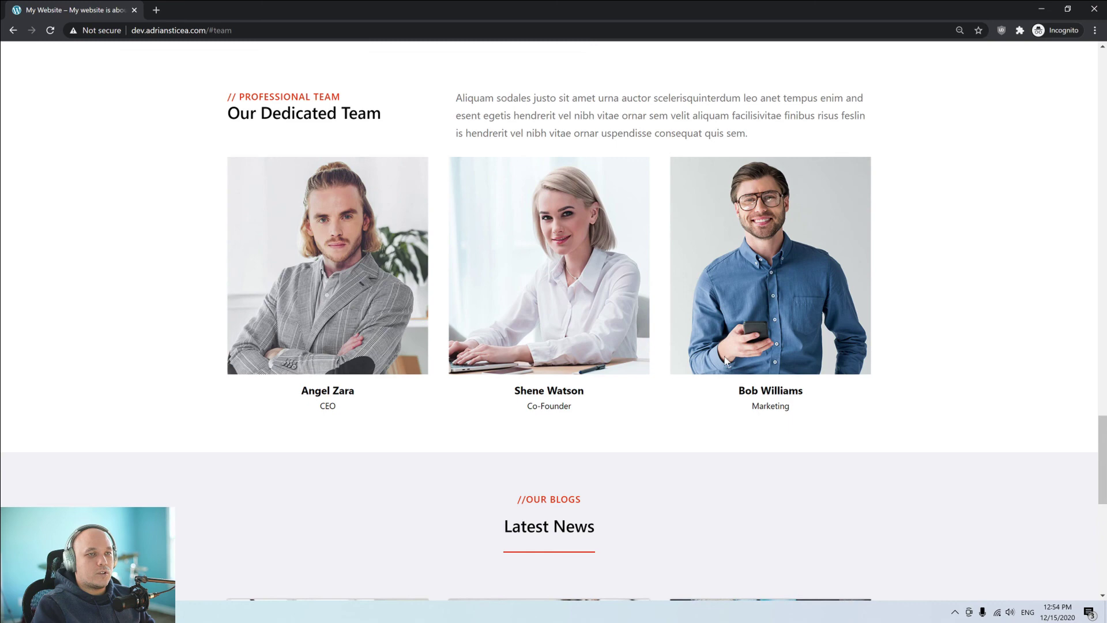
{"action": "scroll", "coordinate": [725, 361], "scroll_direction": "up", "scroll_amount": 15}
{"action": "left_click", "coordinate": [832, 104]}
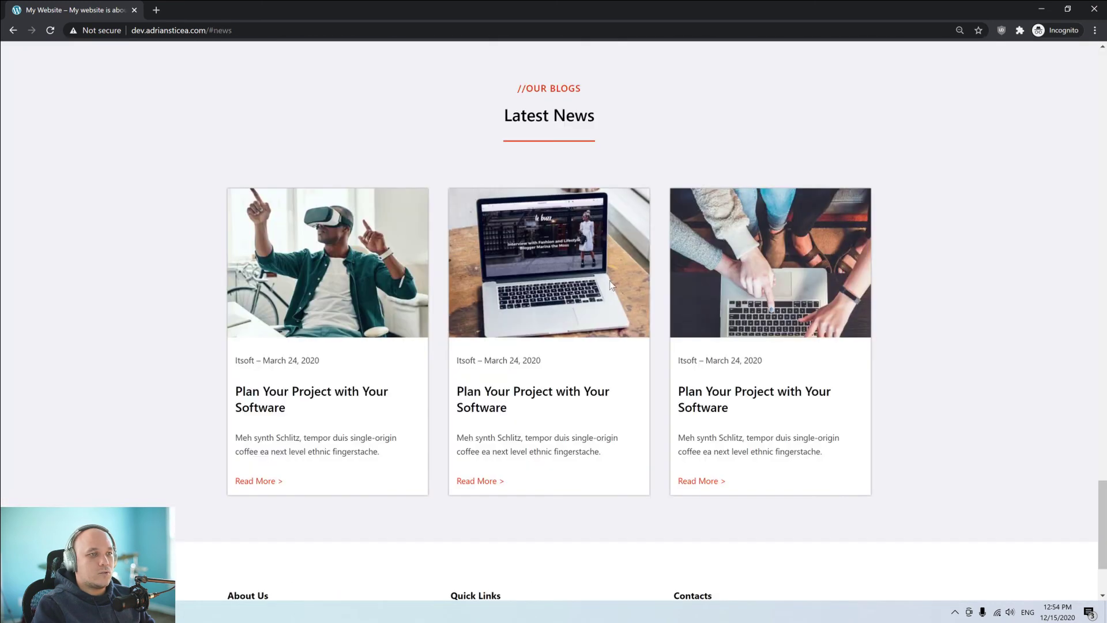
{"action": "scroll", "coordinate": [487, 343], "scroll_direction": "up", "scroll_amount": 20}
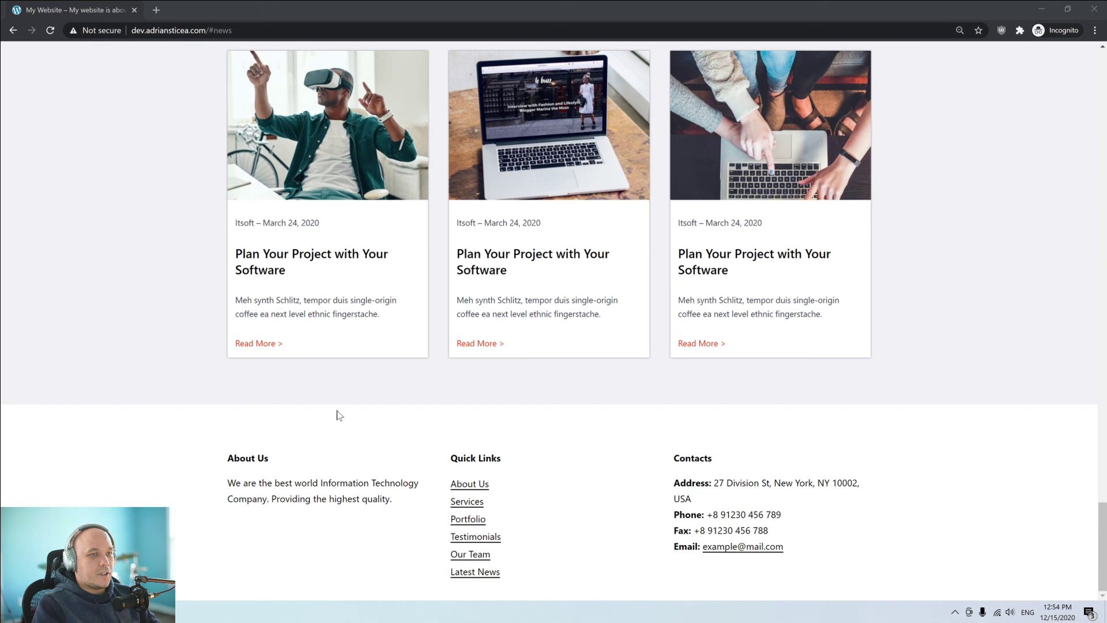
{"action": "scroll", "coordinate": [338, 414], "scroll_direction": "up", "scroll_amount": 20}
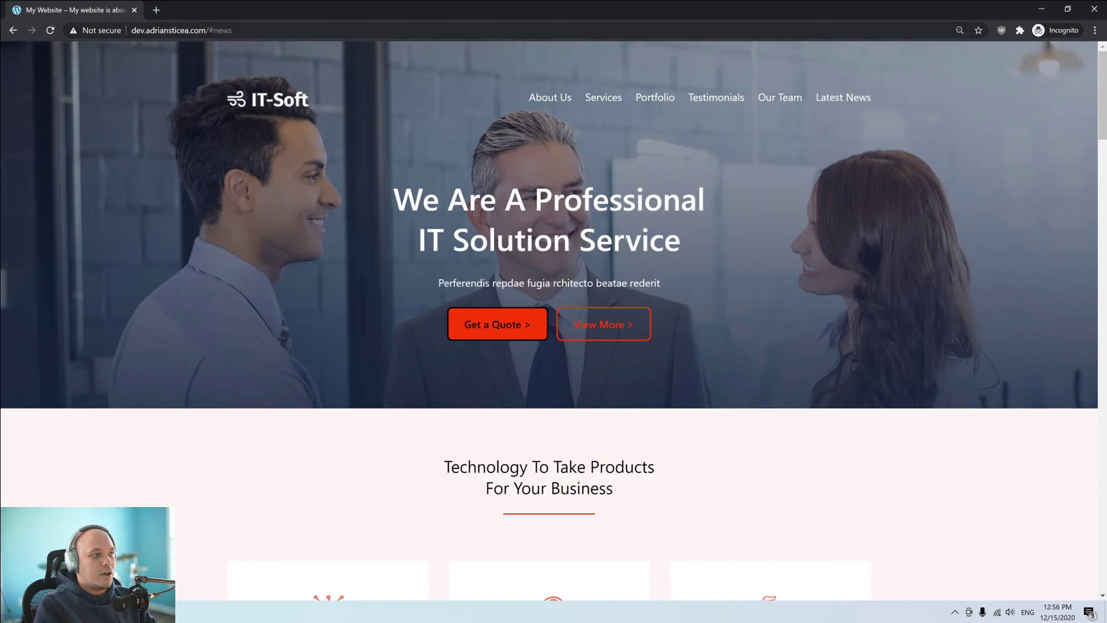
Copy the site's domain, search for google insights in a new incognito tab, and open PageSpeed Insights.
{"action": "left_click_drag", "start_coordinate": [206, 30], "coordinate": [132, 30]}
{"action": "key", "text": "ctrl+c"}
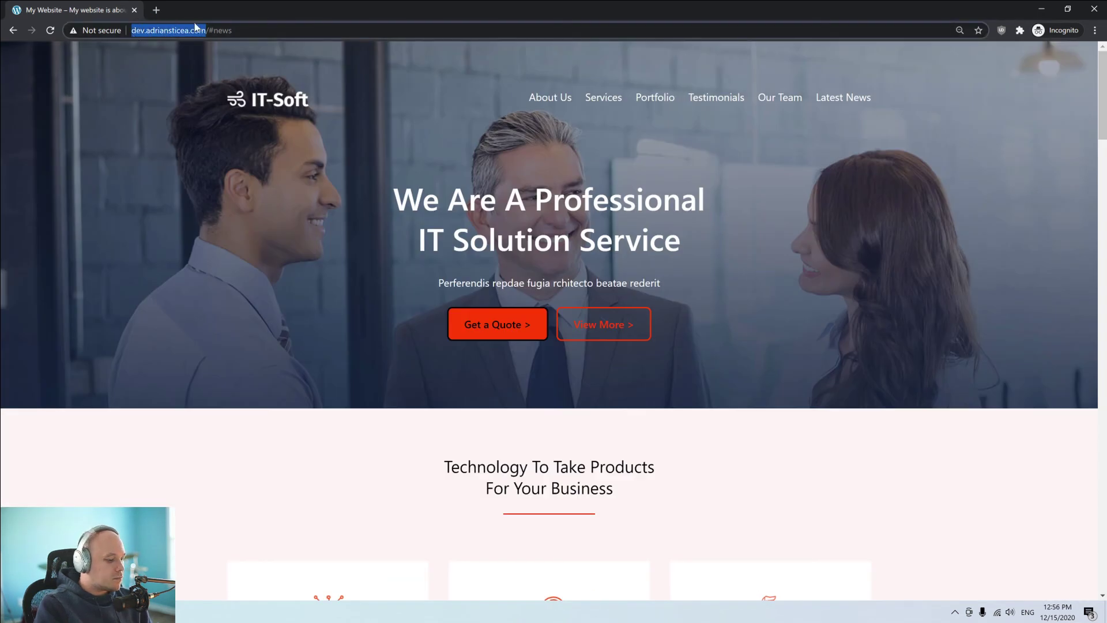
{"action": "left_click", "coordinate": [156, 11]}
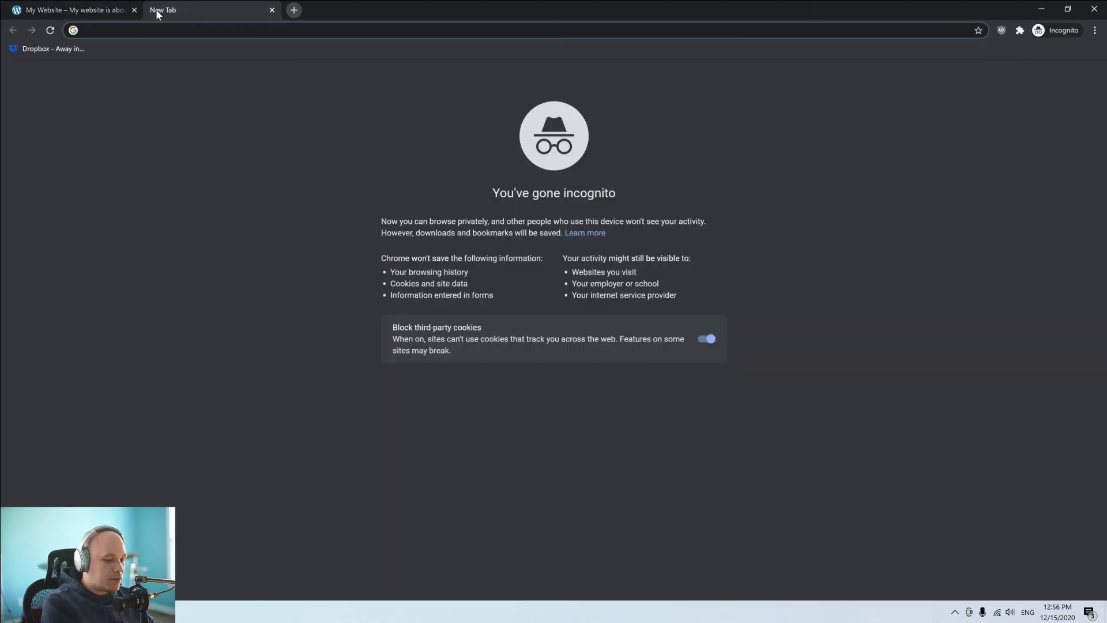
{"action": "type", "text": "google i"}
{"action": "key", "text": "Return"}
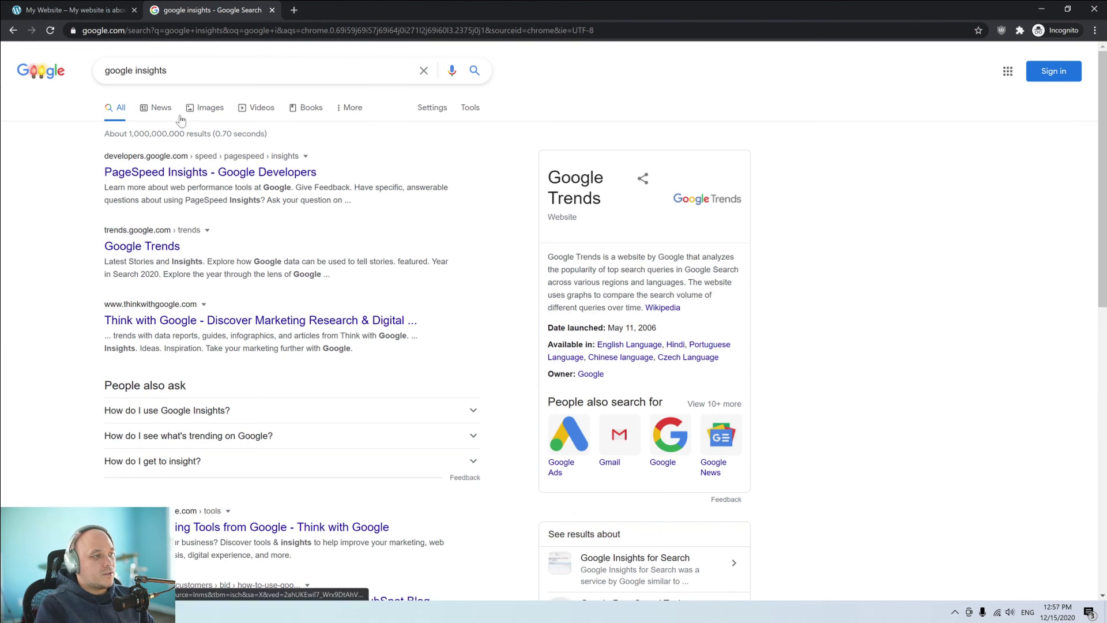
{"action": "left_click", "coordinate": [184, 178]}
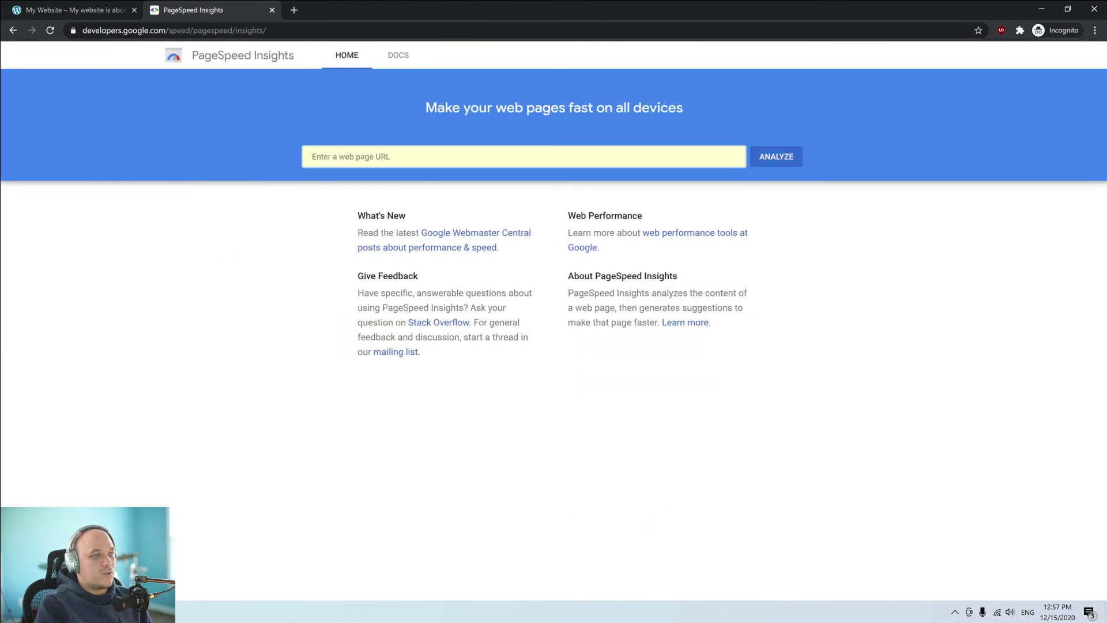
Analyze the copied site domain in PageSpeed Insights and view the desktop results.
{"action": "left_click", "coordinate": [415, 156]}
{"action": "key", "text": "ctrl+v"}
{"action": "left_click", "coordinate": [799, 157]}
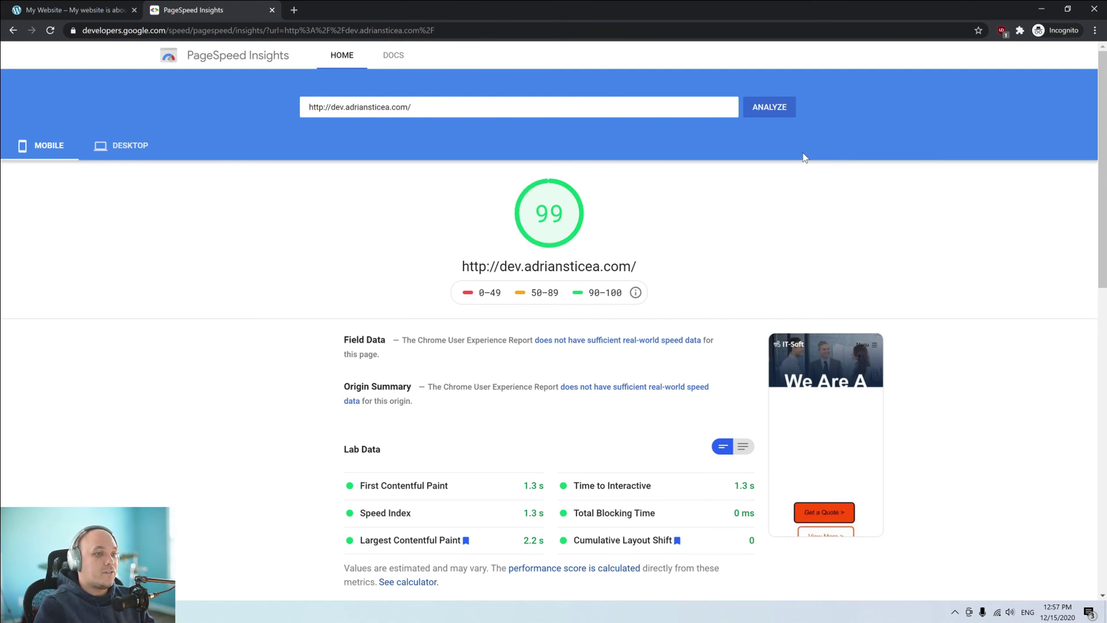
{"action": "left_click", "coordinate": [145, 154]}
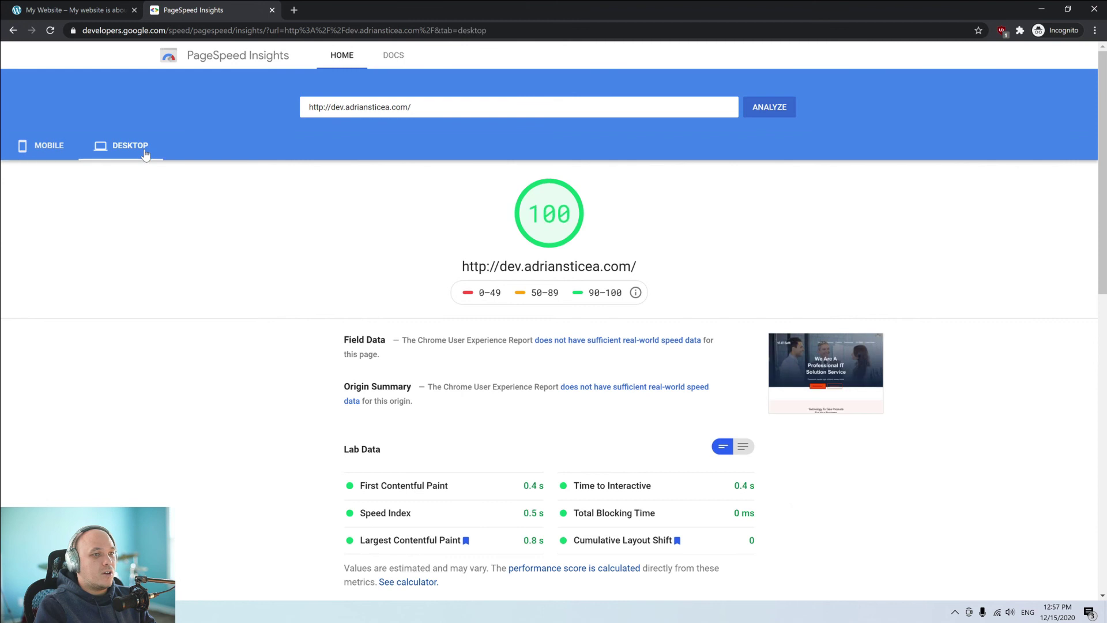